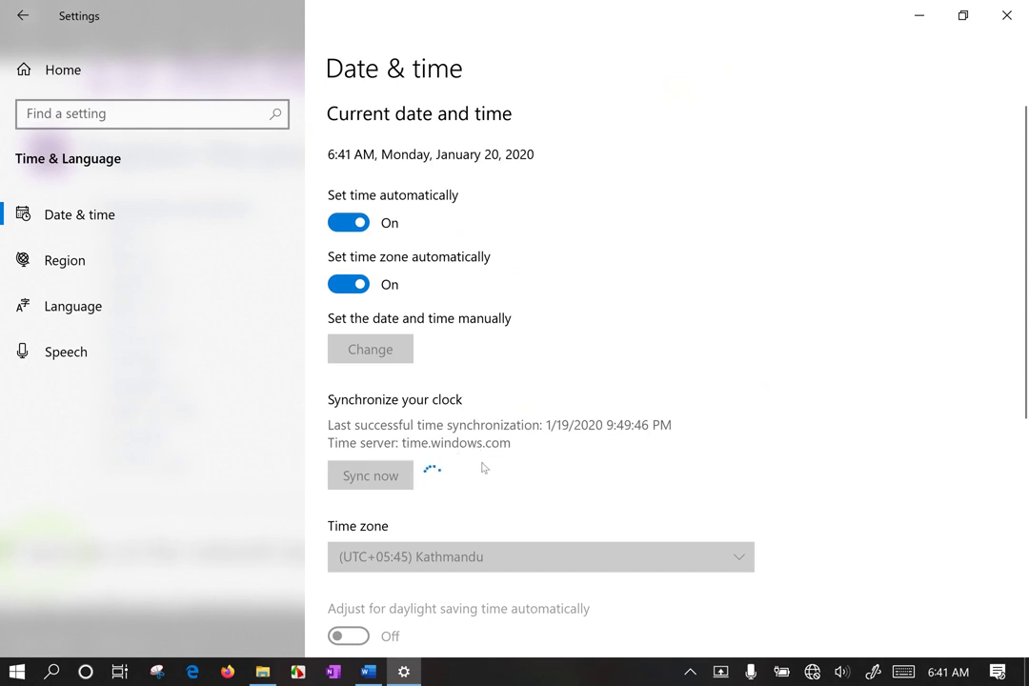
# Step: Close the Date & time settings to return to the Word notes with the NTP 123 sketch
pyautogui.scroll(-1, 491, 457)
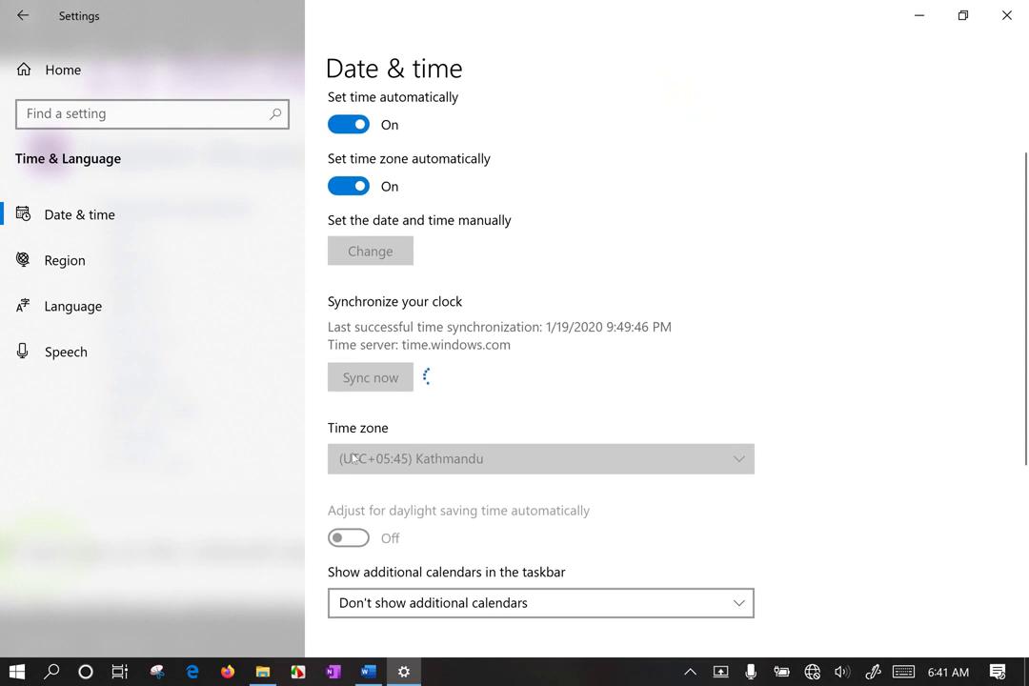
pyautogui.scroll(-1, 491, 467)
pyautogui.scroll(-2, 491, 475)
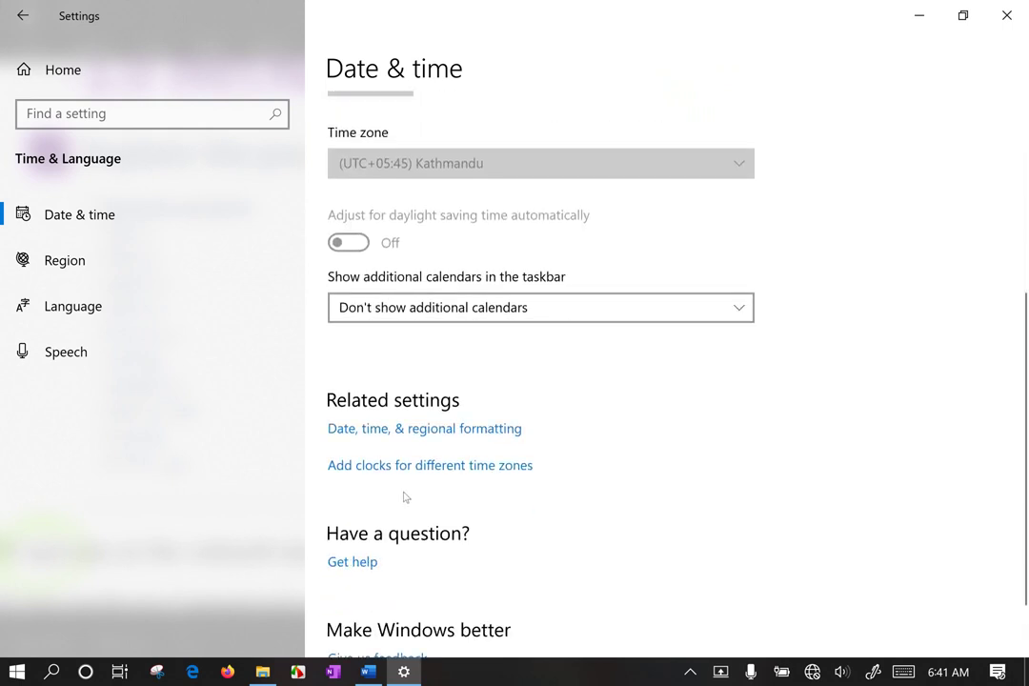
pyautogui.scroll(-1, 447, 496)
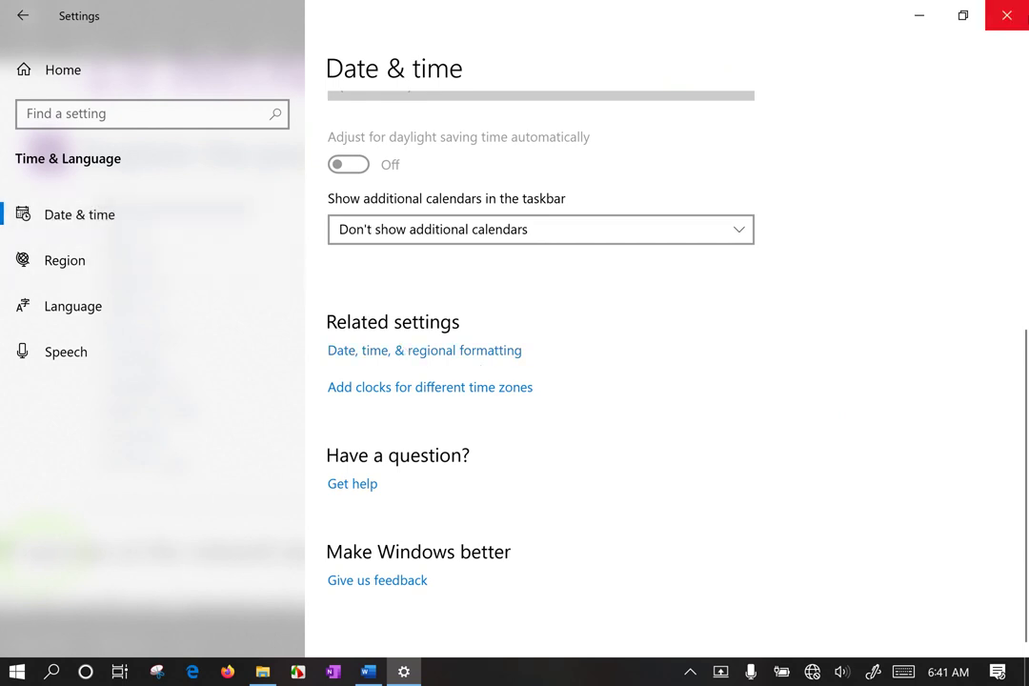
pyautogui.click(1006, 15)
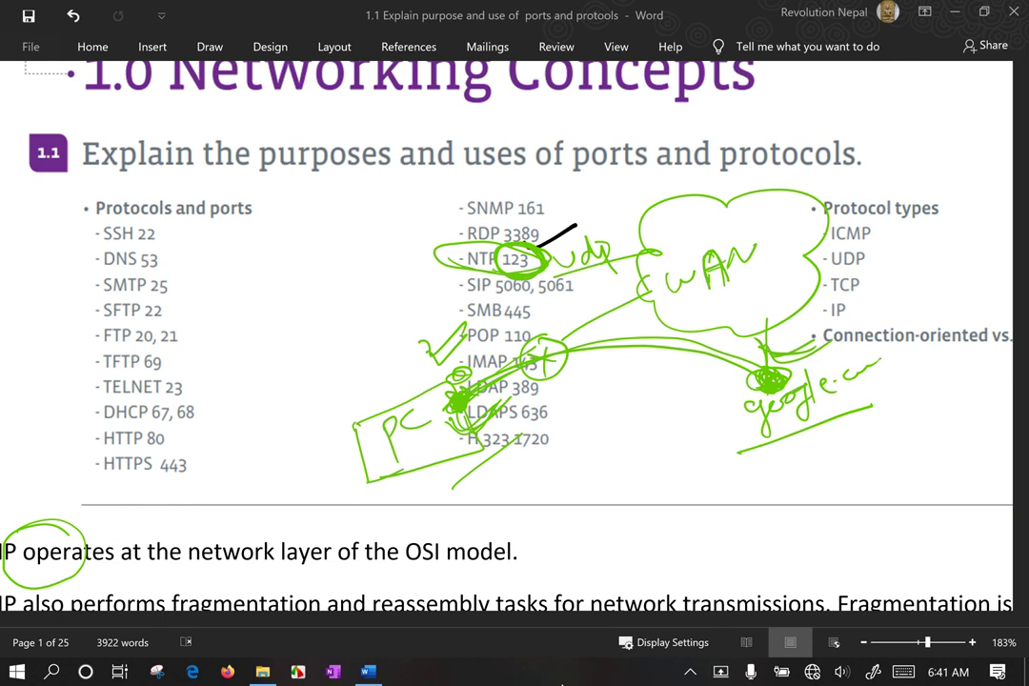
# Step: Launch Control Panel from a 'contr' search and set View by to Small icons
pyautogui.press('super')
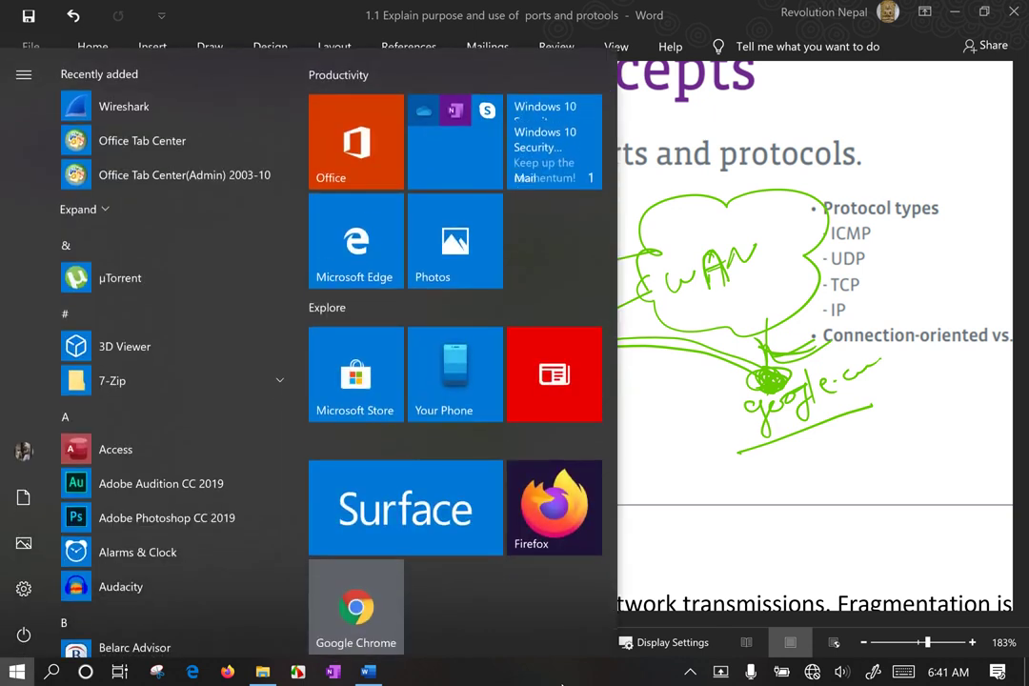
pyautogui.write('contr')
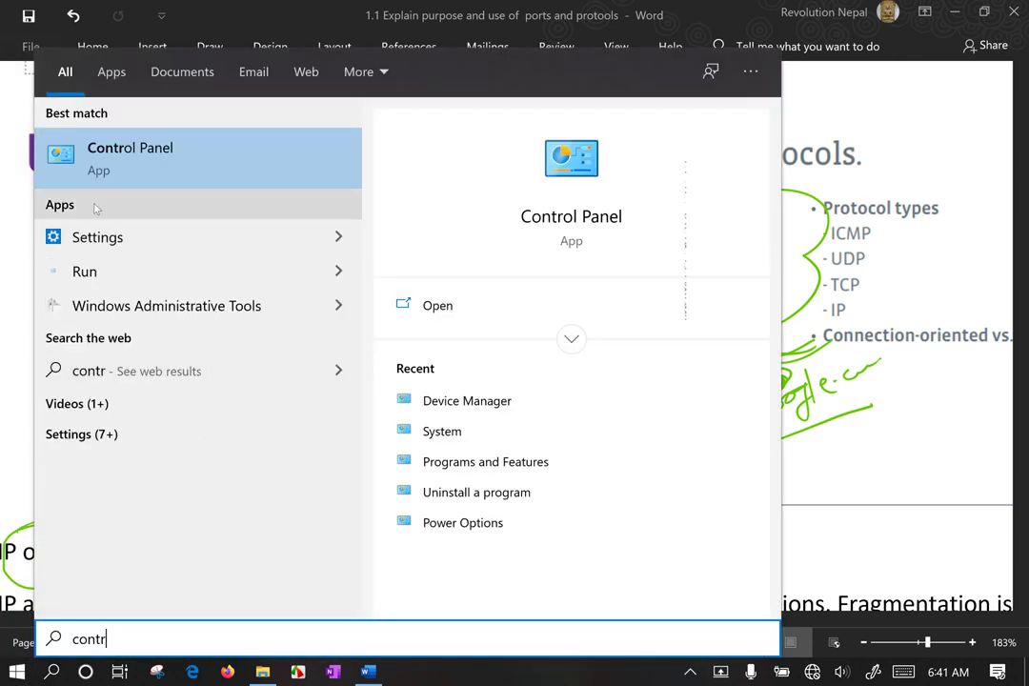
pyautogui.click(141, 157)
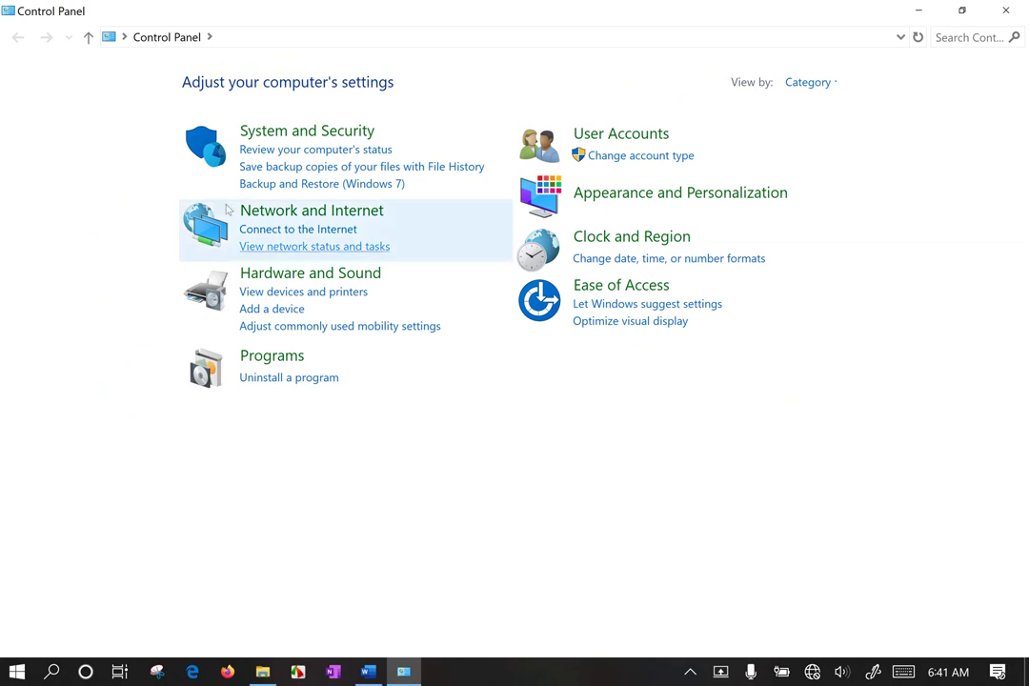
pyautogui.press('super')
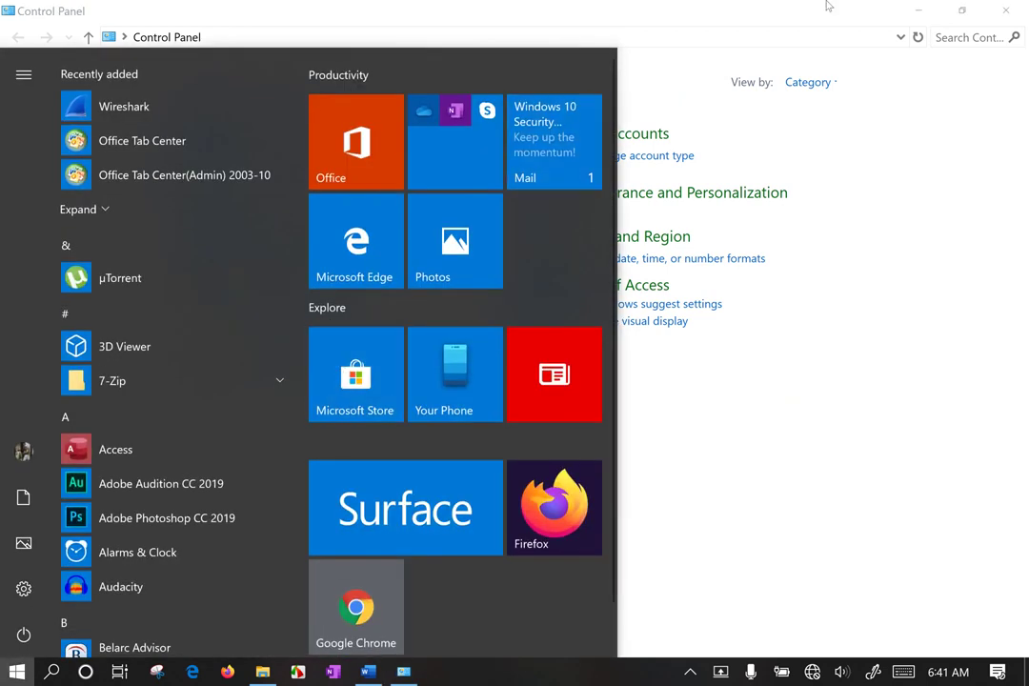
pyautogui.press('super')
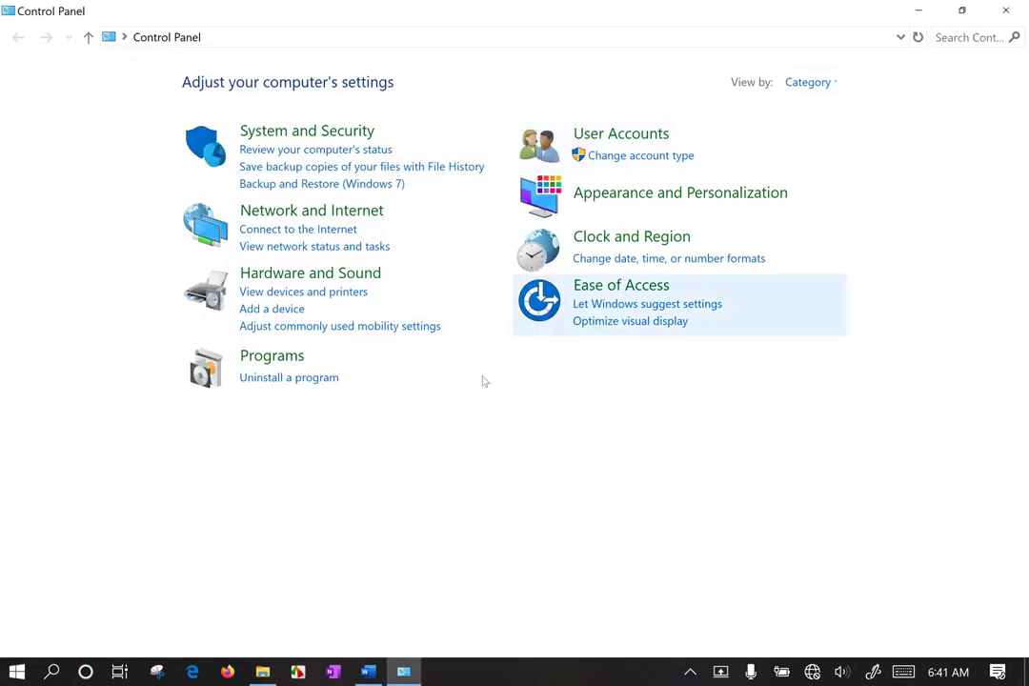
pyautogui.click(808, 83)
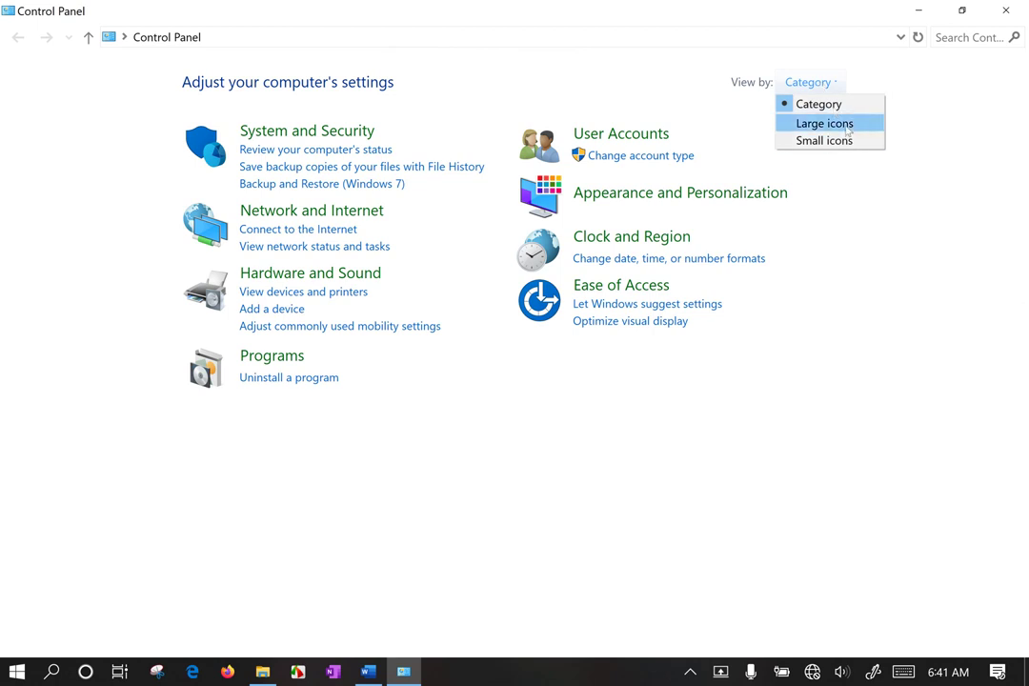
pyautogui.click(824, 141)
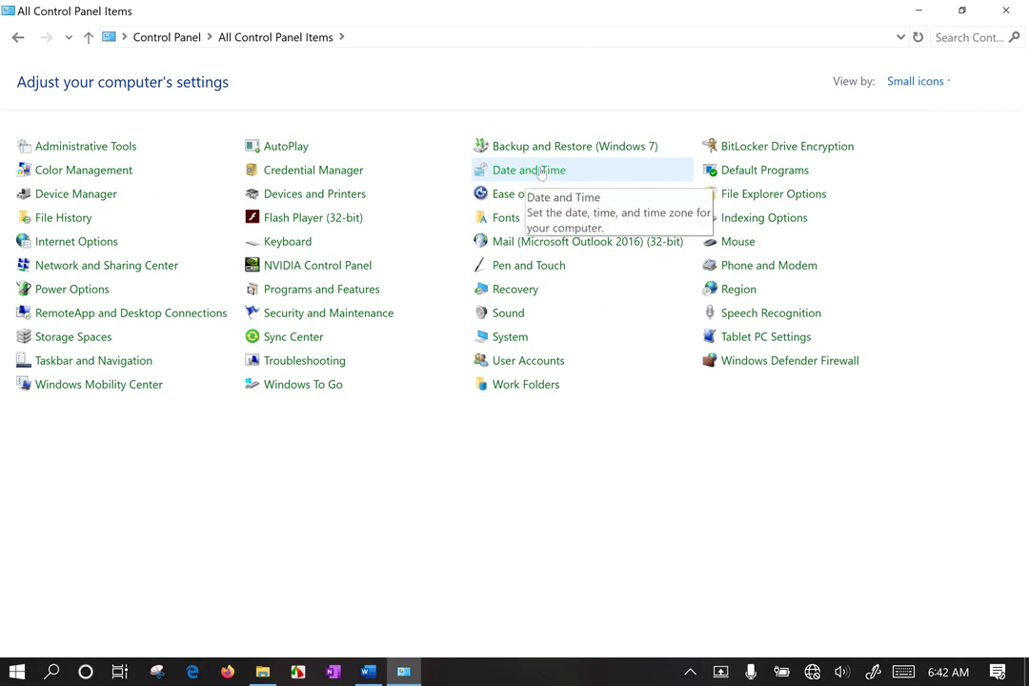
# Step: Open Date and Time's Internet Time Settings dialog showing the time.windows.com server
pyautogui.click(540, 172)
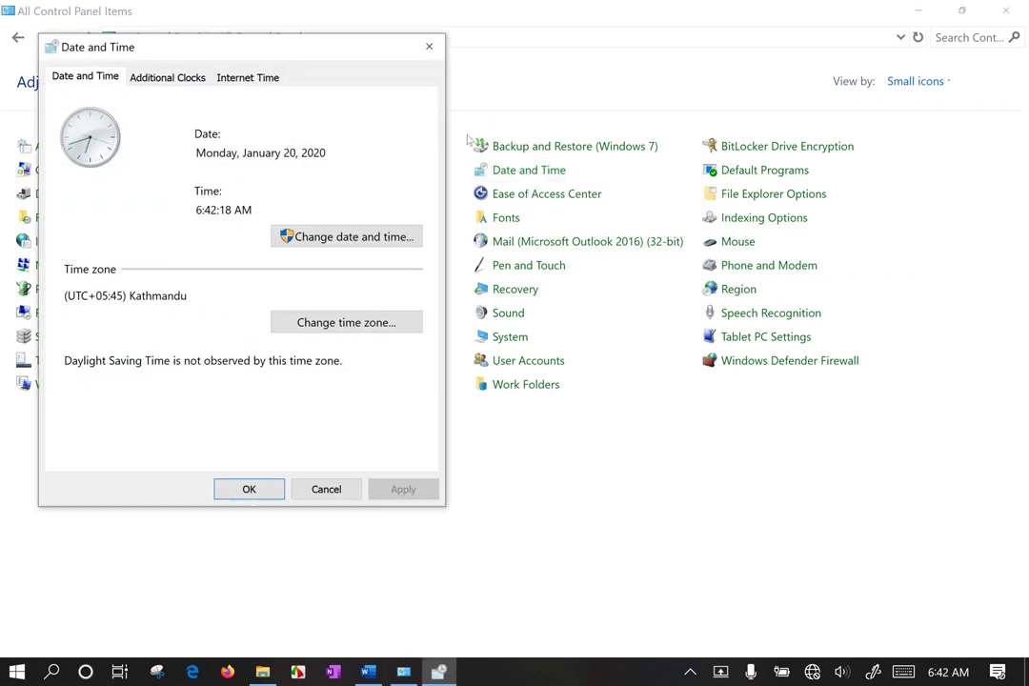
pyautogui.moveTo(347, 47); pyautogui.dragTo(482, 81)
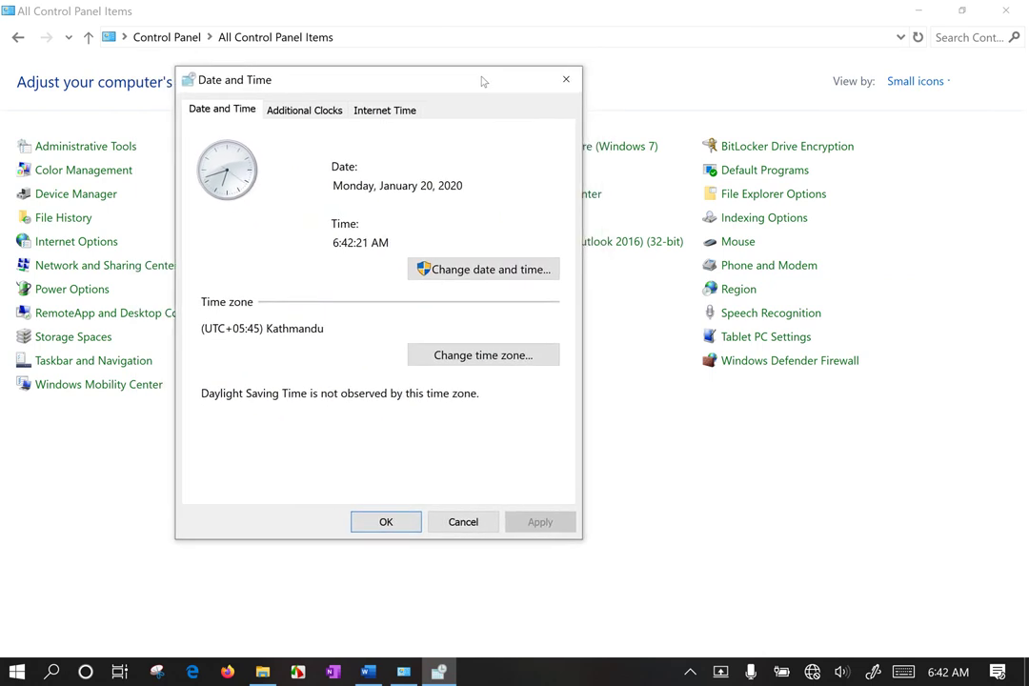
pyautogui.click(383, 111)
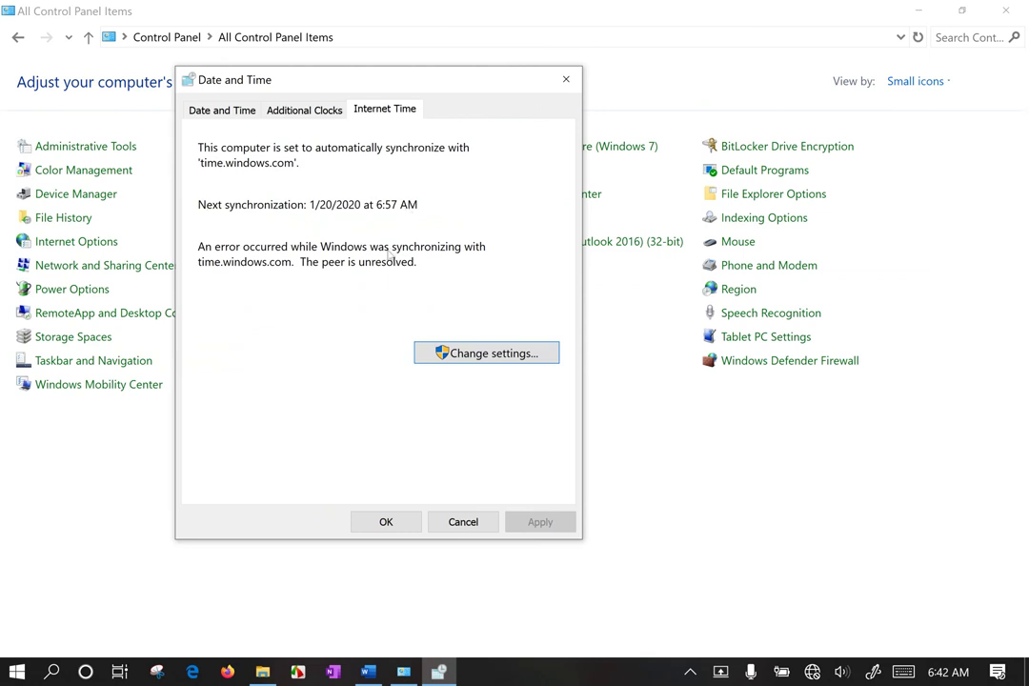
pyautogui.moveTo(962, 672)
pyautogui.click(476, 354)
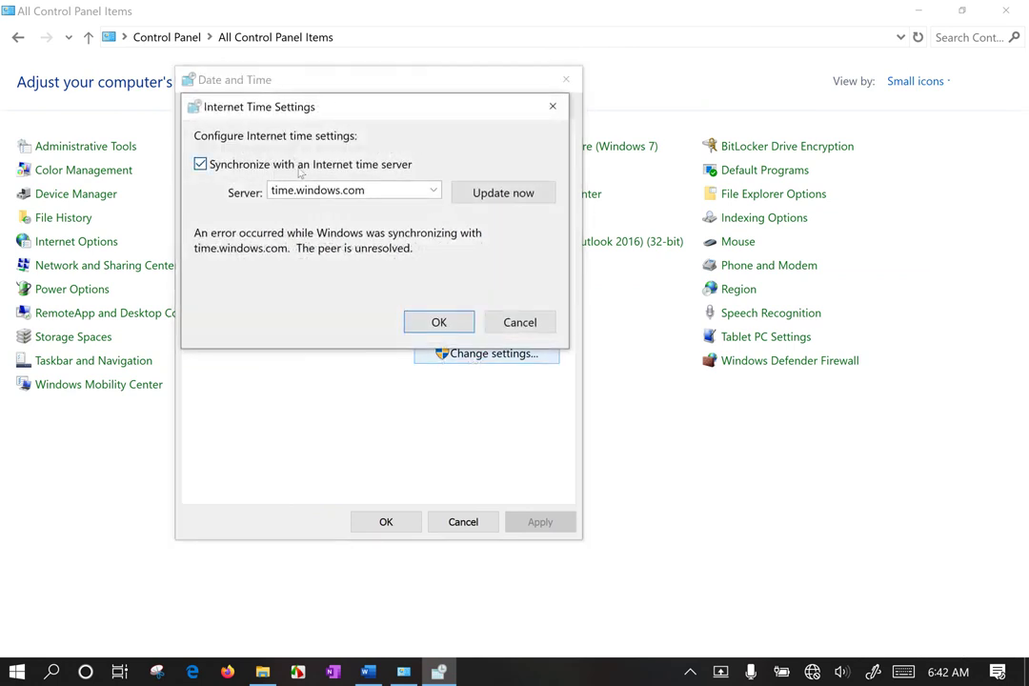
# Step: Change the internet time server to time.nist.gov and start an Update now sync
pyautogui.click(434, 191)
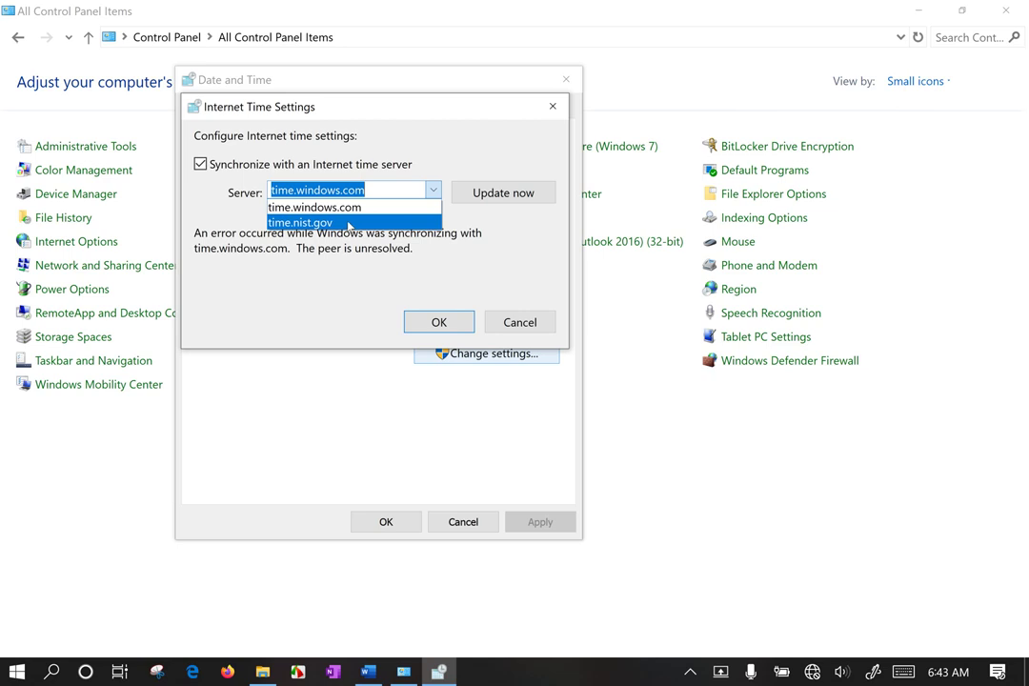
pyautogui.click(345, 278)
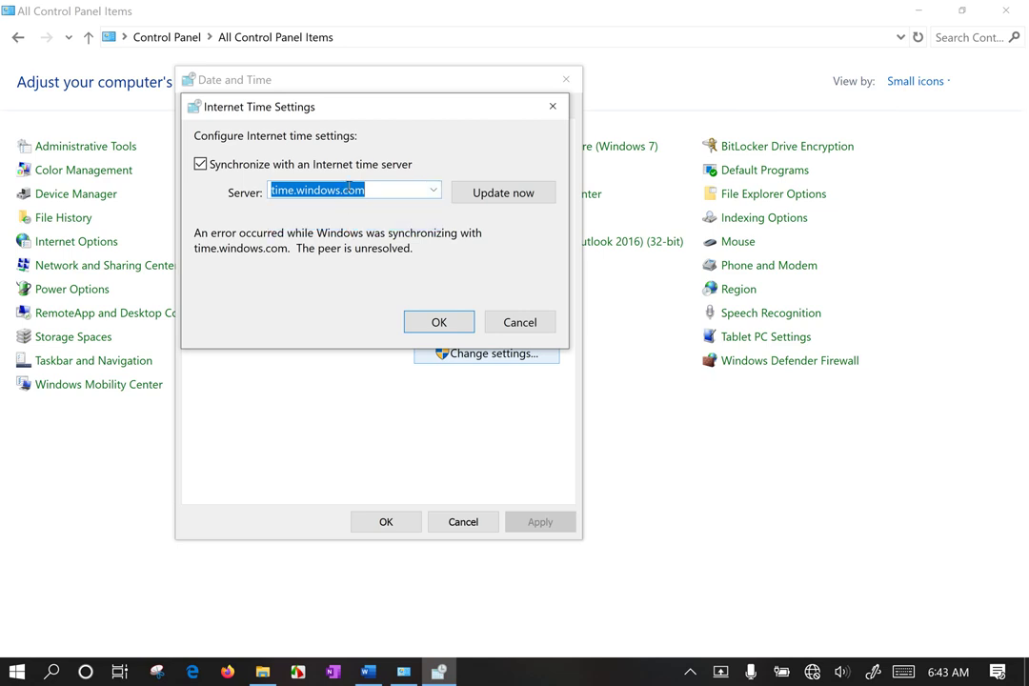
pyautogui.click(394, 190)
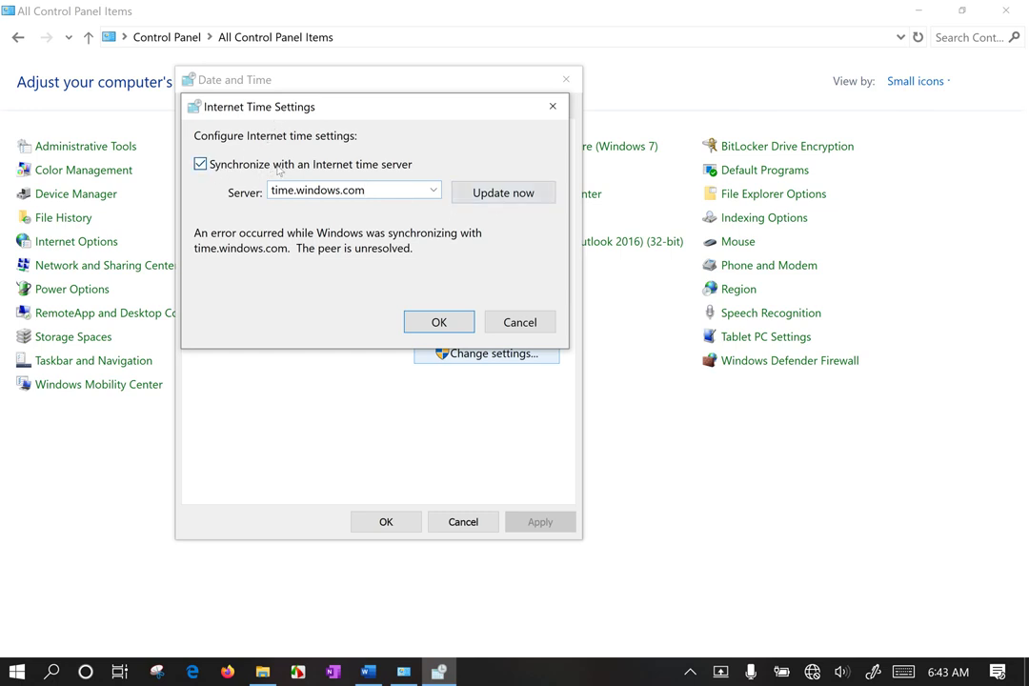
pyautogui.click(433, 190)
pyautogui.click(387, 221)
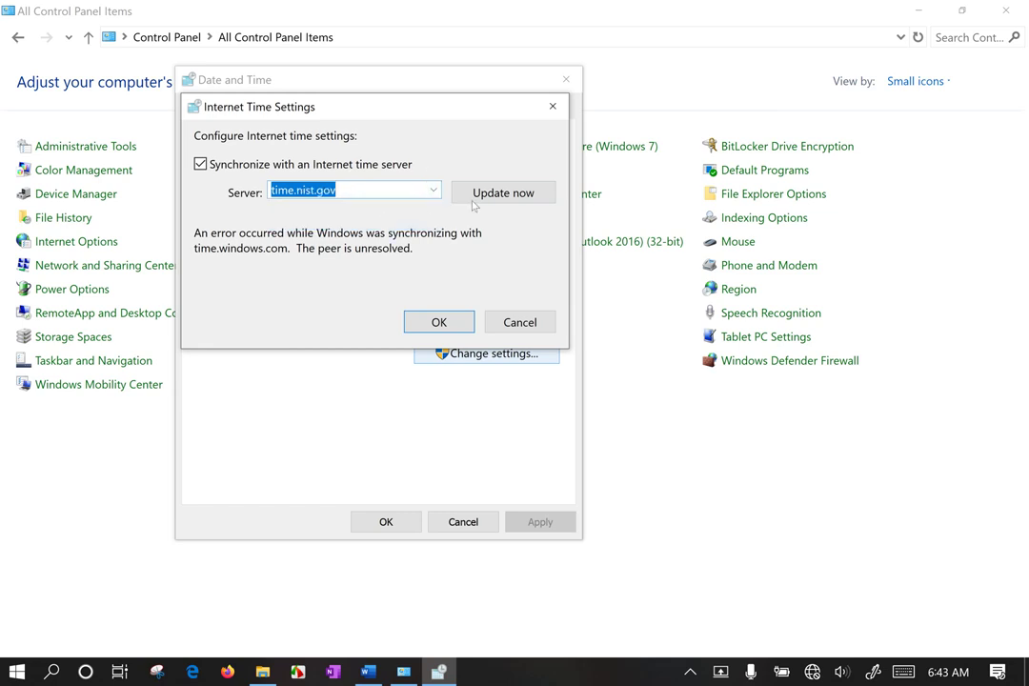
pyautogui.click(487, 192)
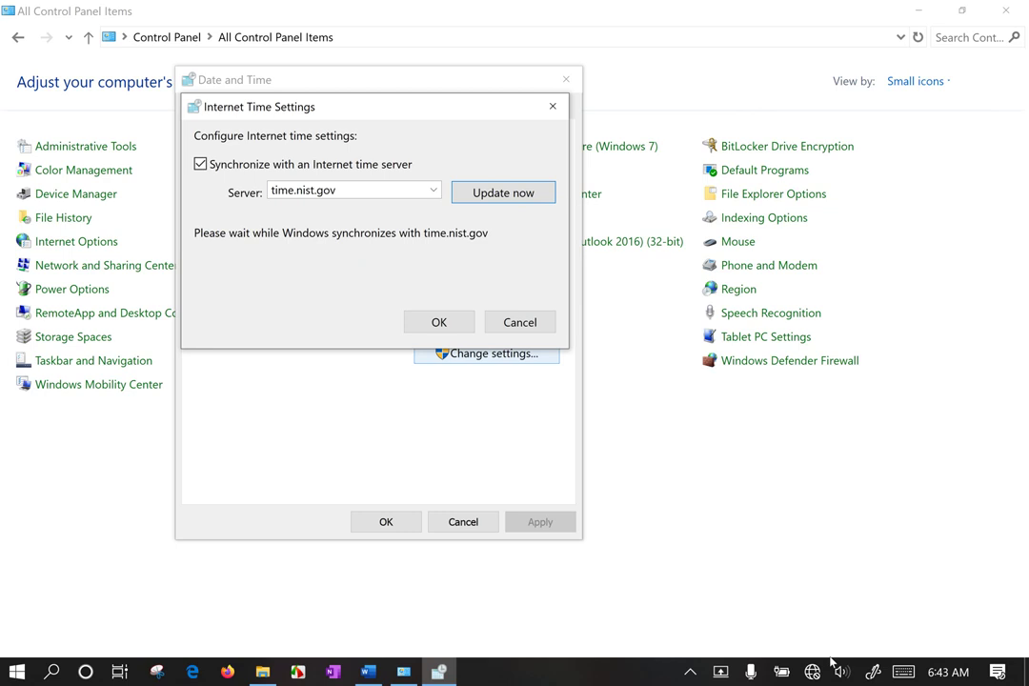
pyautogui.moveTo(805, 675)
pyautogui.press('super')
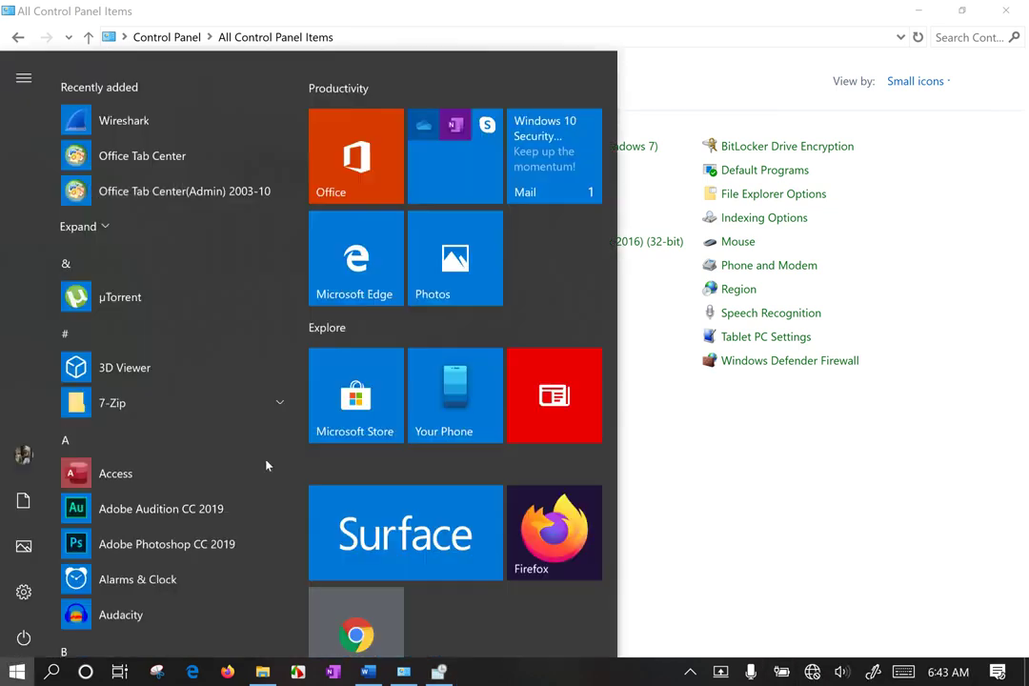
# Step: Launch Wireshark from a 'wir' search and begin capturing packets on the Wi-Fi interface
pyautogui.write('wir')
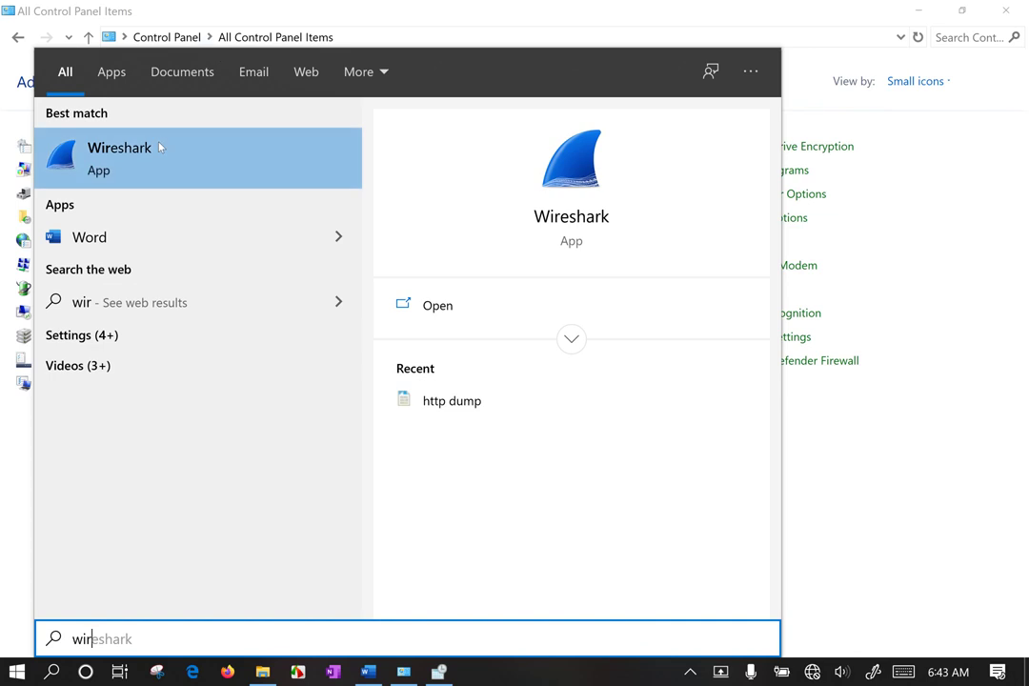
pyautogui.click(160, 148)
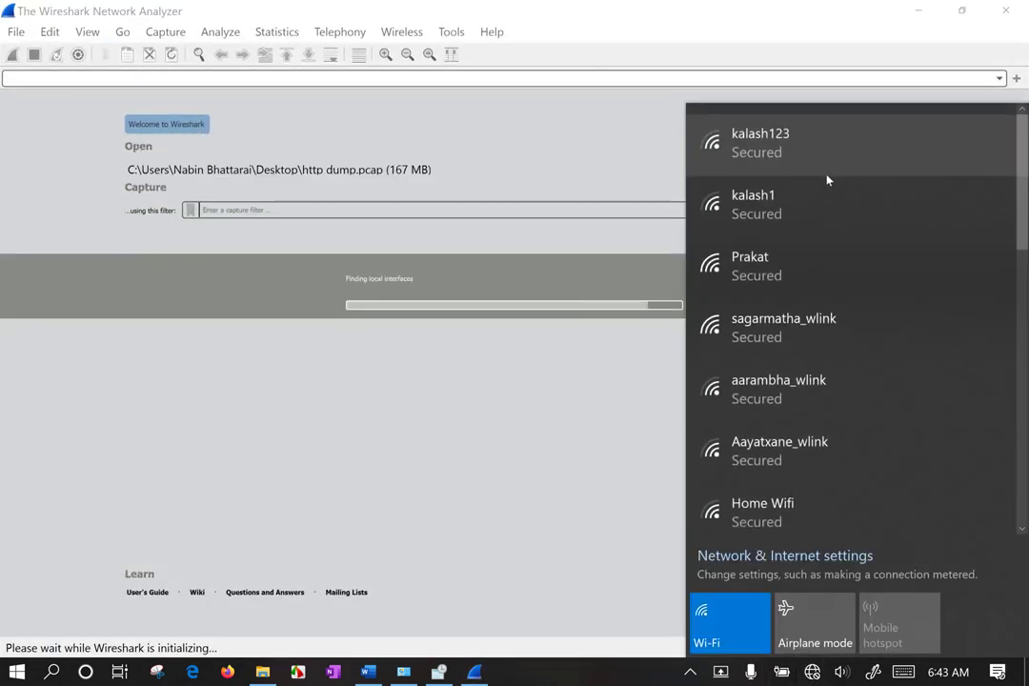
pyautogui.click(826, 156)
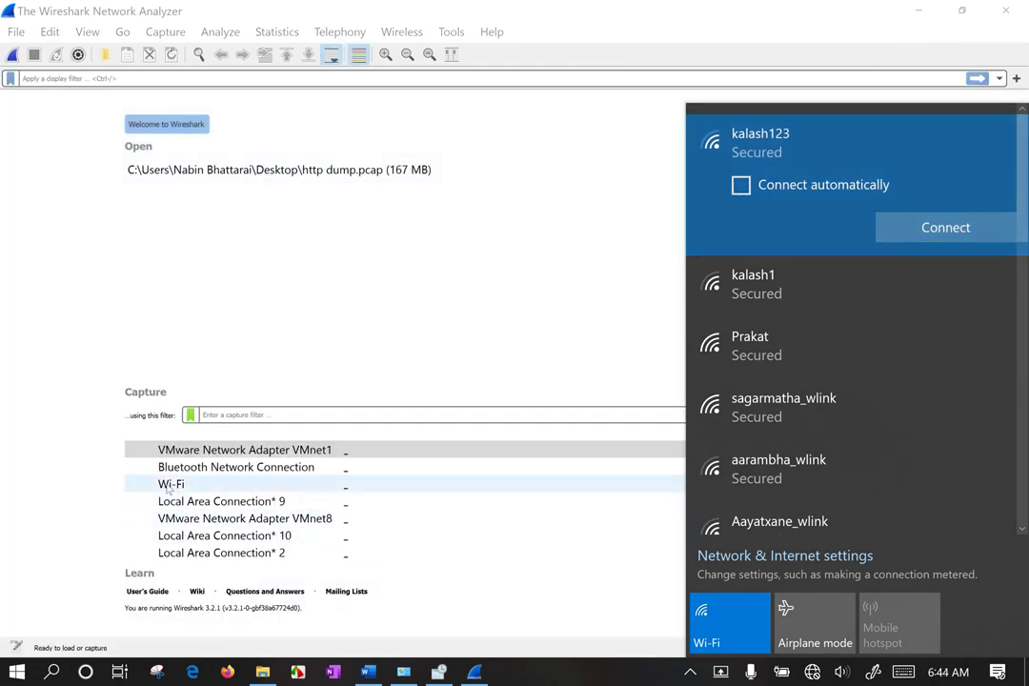
pyautogui.click(188, 485)
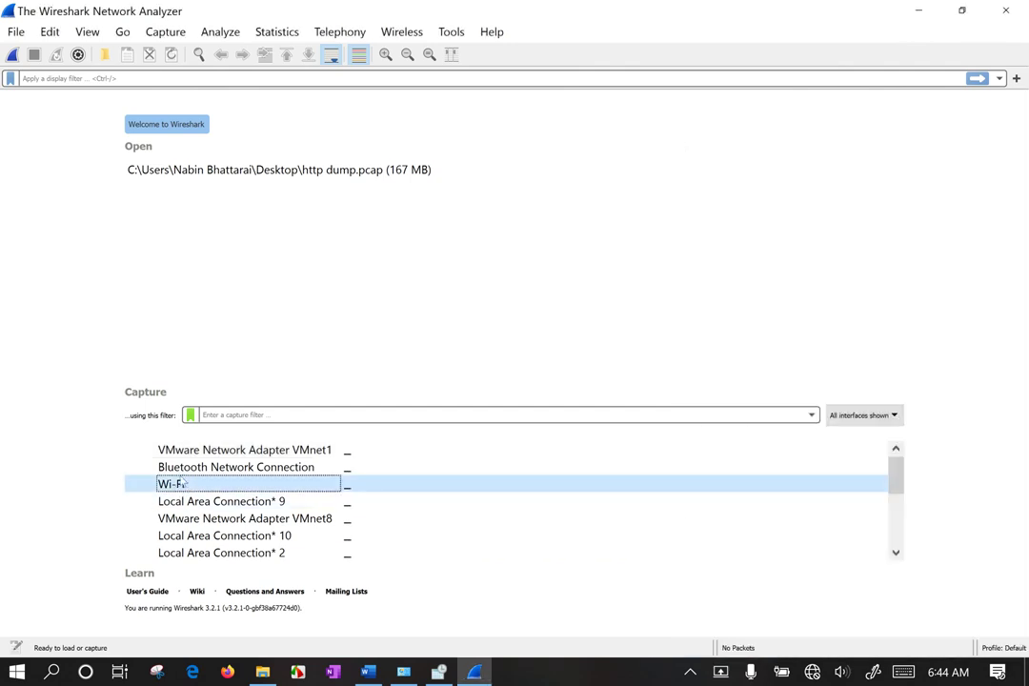
pyautogui.click(12, 54)
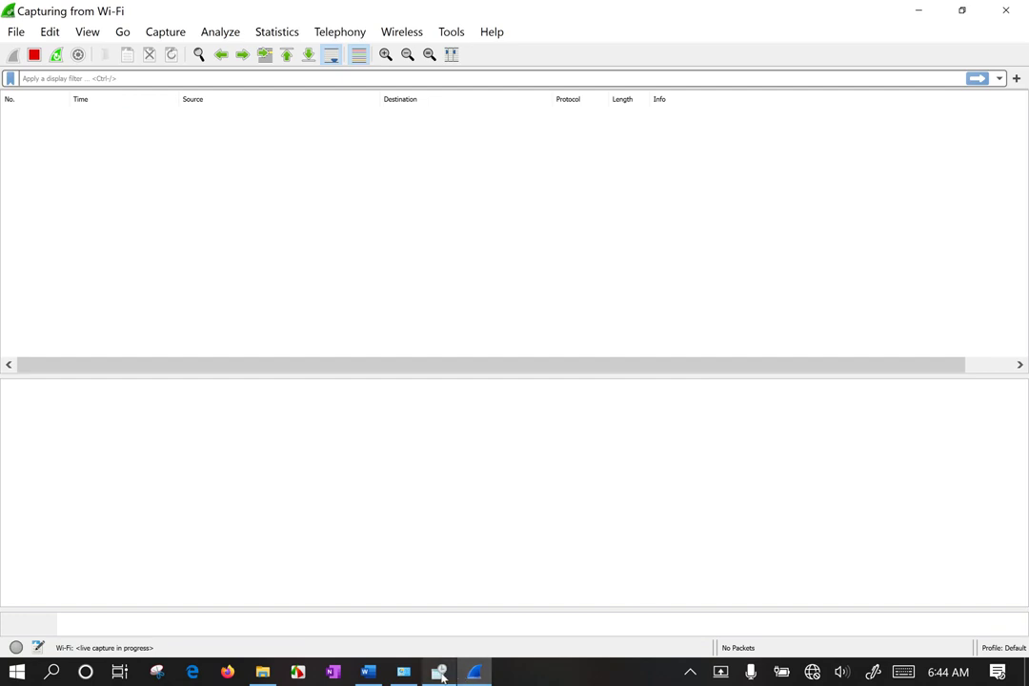
# Step: Retry the time.nist.gov sync twice from the Internet Time Settings dialog
pyautogui.click(438, 672)
pyautogui.click(462, 193)
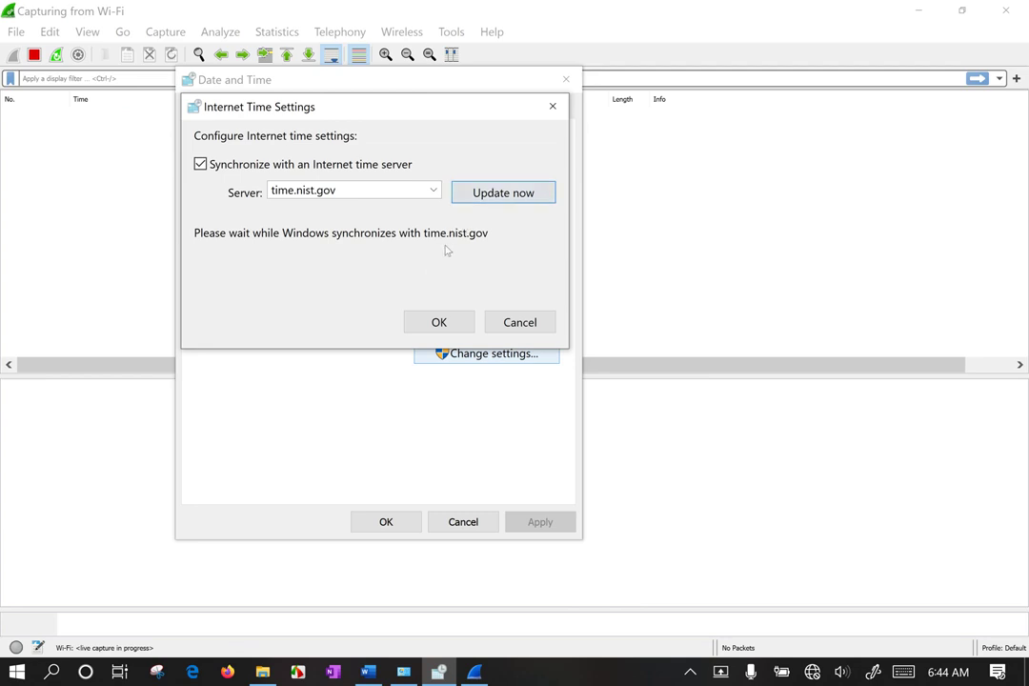
pyautogui.click(439, 323)
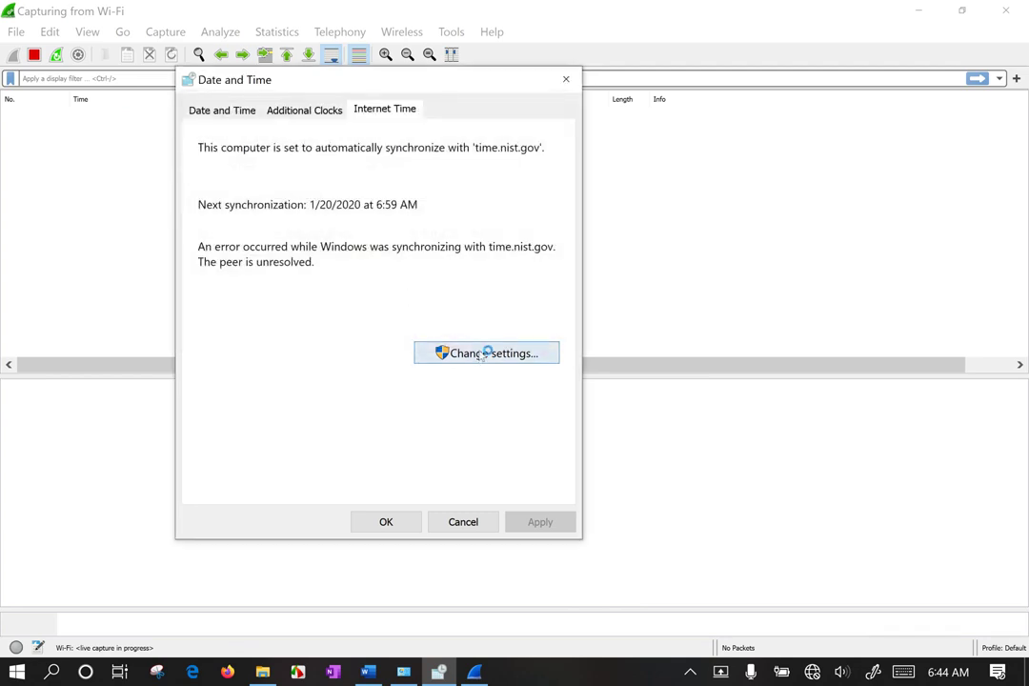
pyautogui.click(485, 353)
pyautogui.click(501, 193)
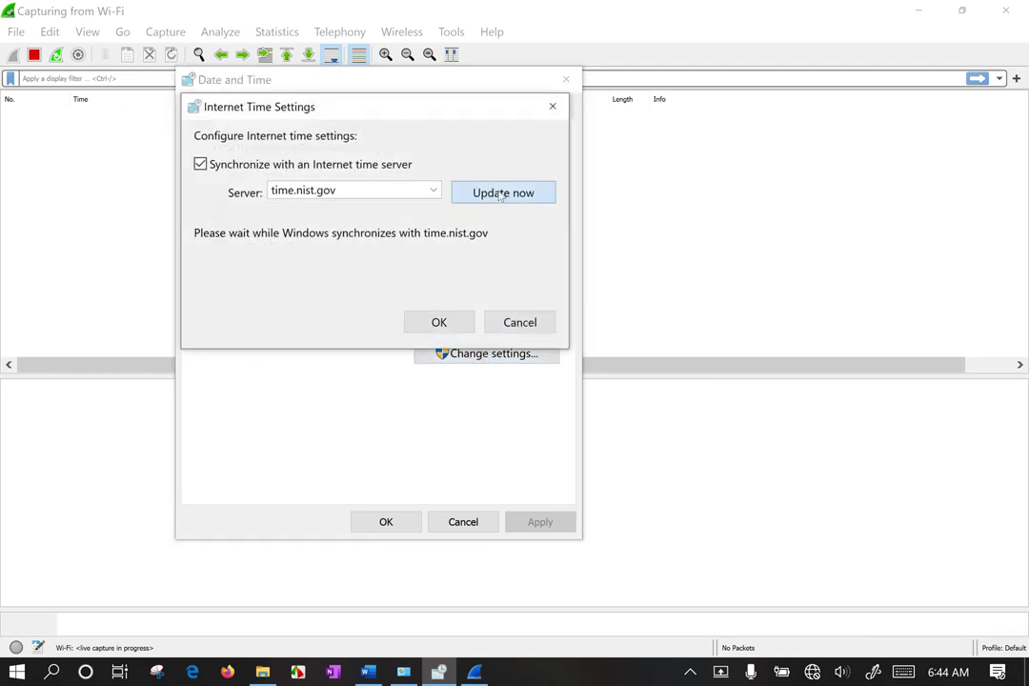
# Step: Reconnect to the secured Wi-Fi network from the taskbar network list
pyautogui.click(811, 671)
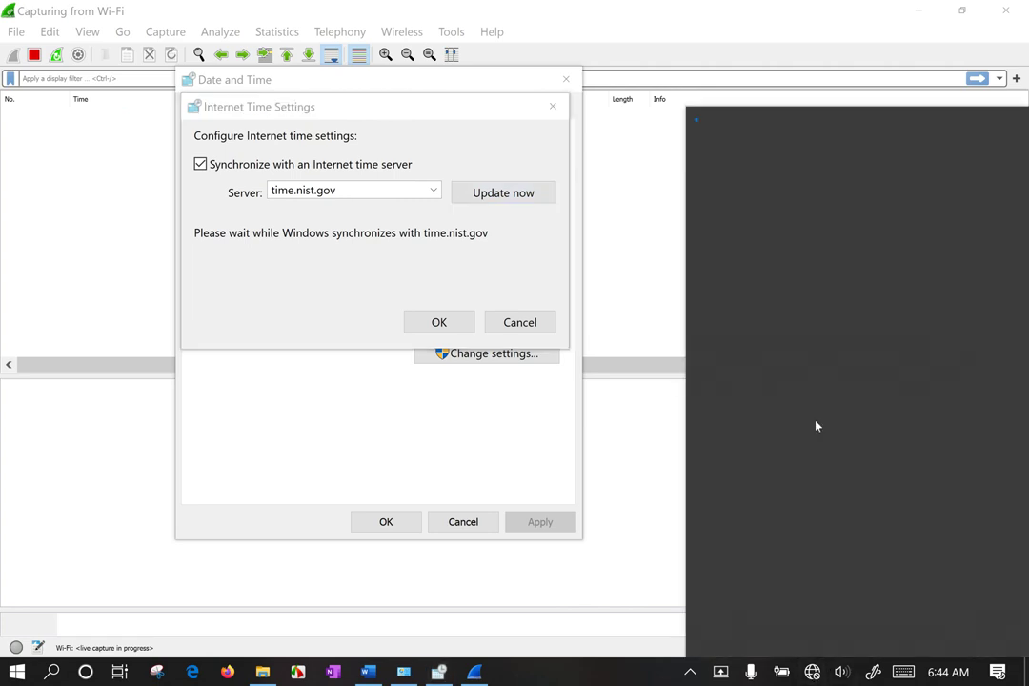
pyautogui.click(852, 155)
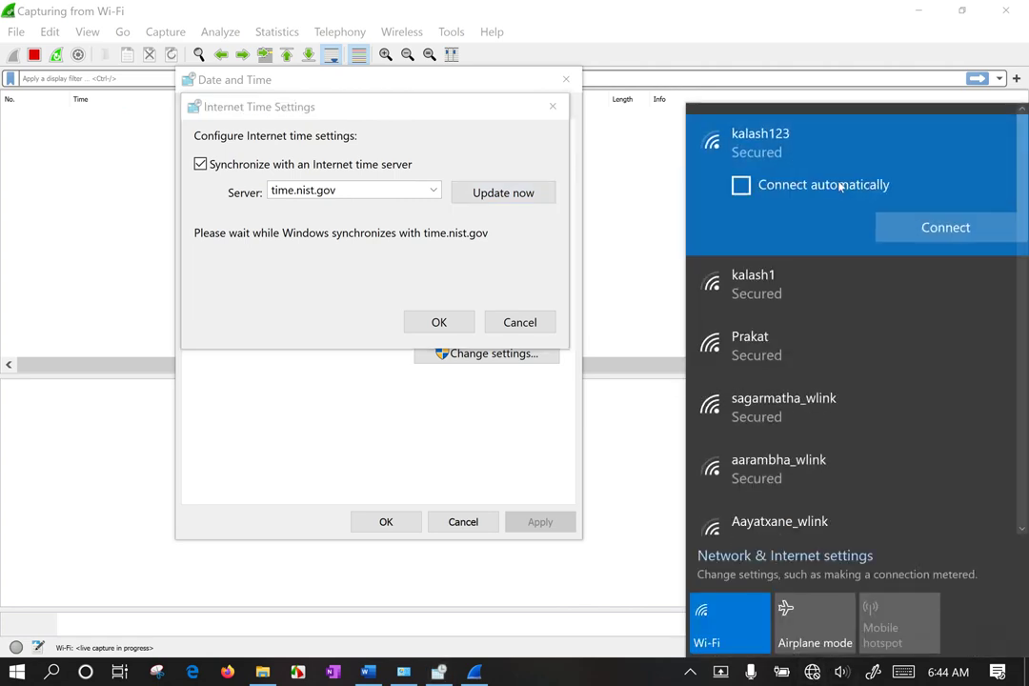
pyautogui.click(908, 228)
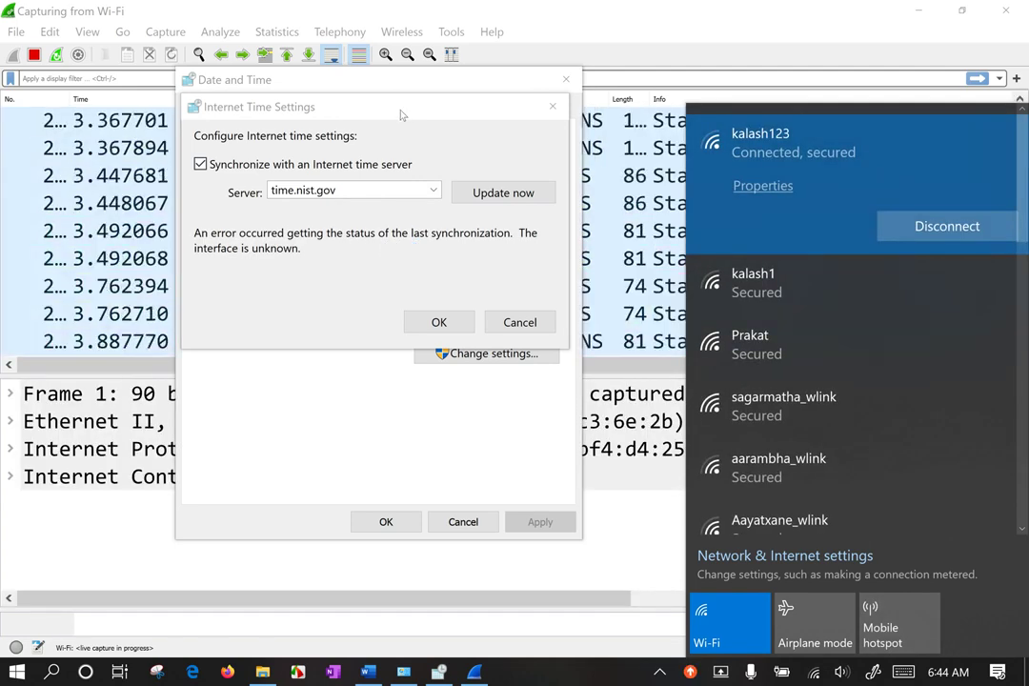
pyautogui.click(503, 193)
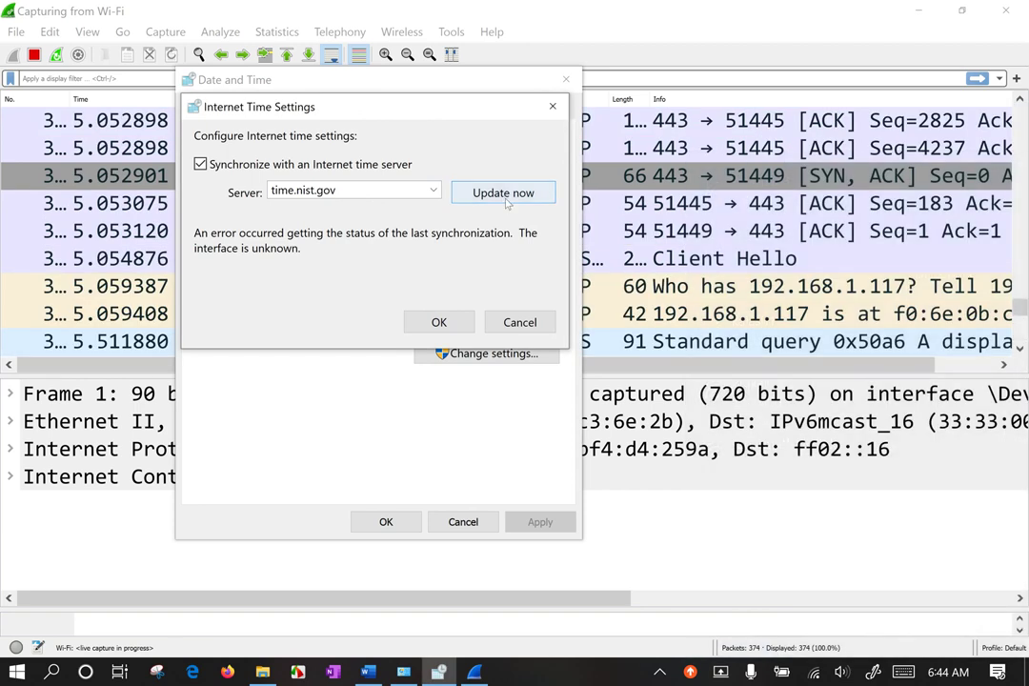
# Step: Rerun the time.nist.gov sync until it succeeds, then OK both Date and Time dialogs
pyautogui.click(503, 193)
pyautogui.click(505, 196)
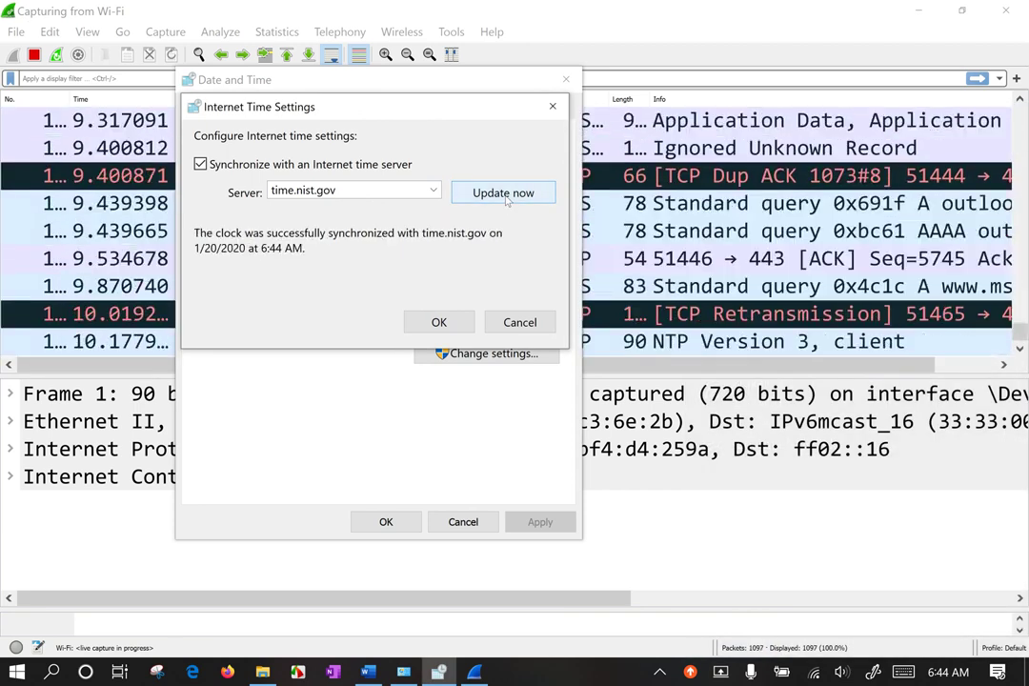
pyautogui.click(504, 193)
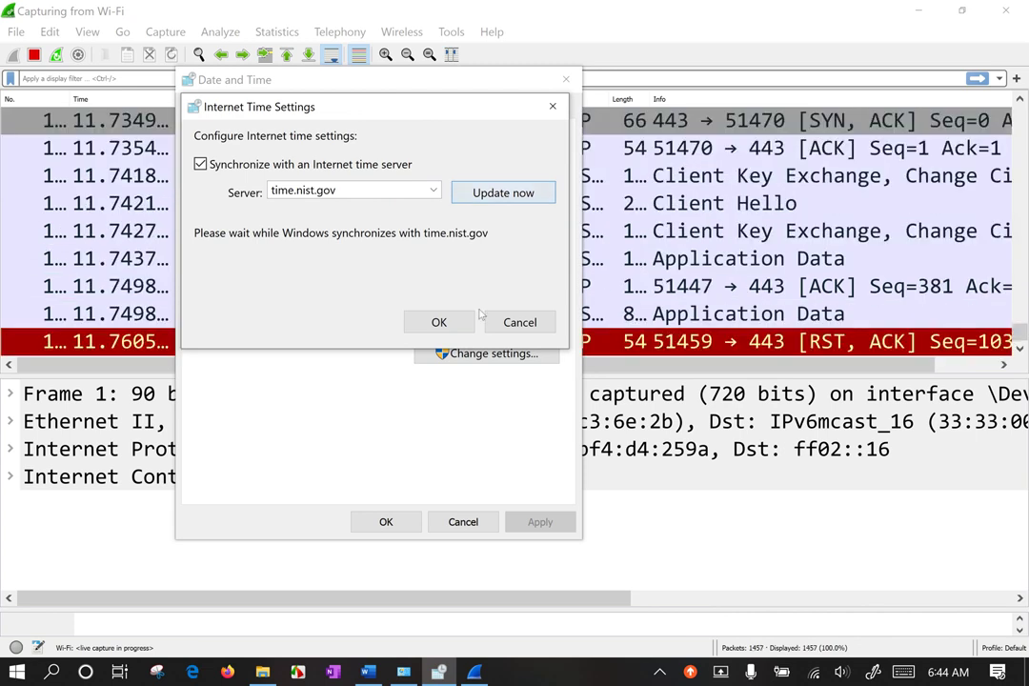
pyautogui.click(439, 322)
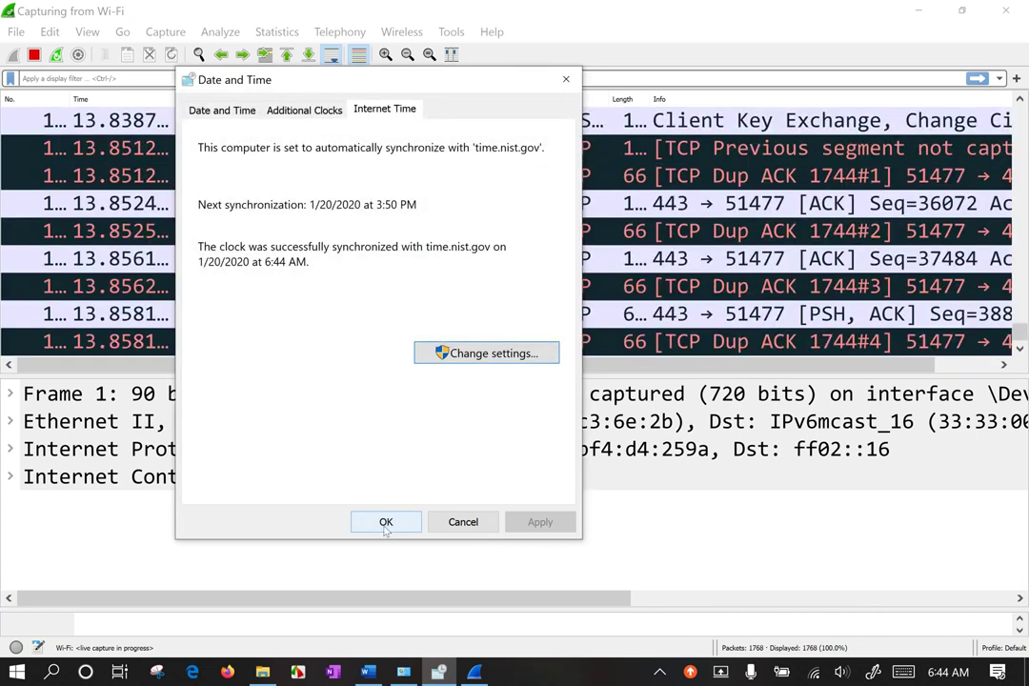
pyautogui.click(385, 521)
pyautogui.click(241, 78)
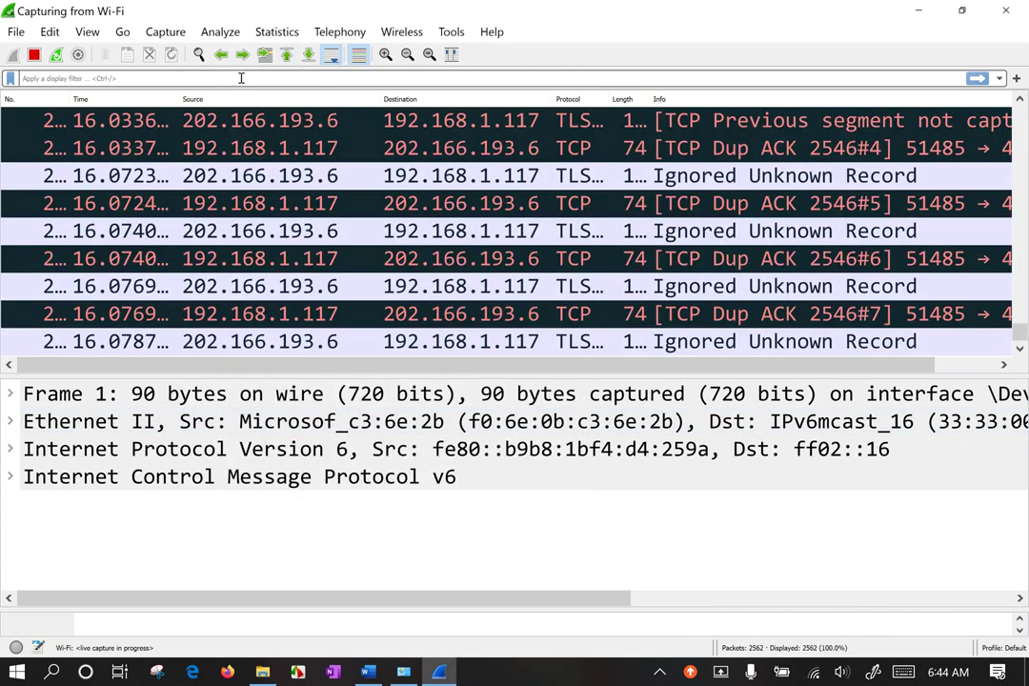
# Step: Apply the ntp display filter, showing 8 NTP packets between 192.168.1.117 and 129.6.15.28
pyautogui.write('ntp')
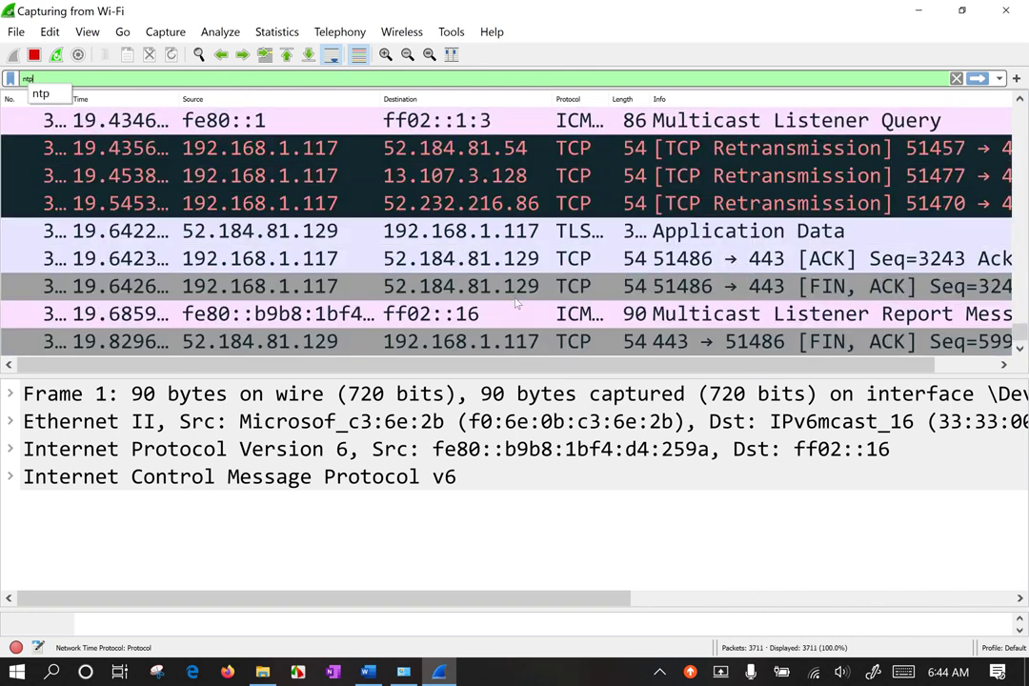
pyautogui.press('Return')
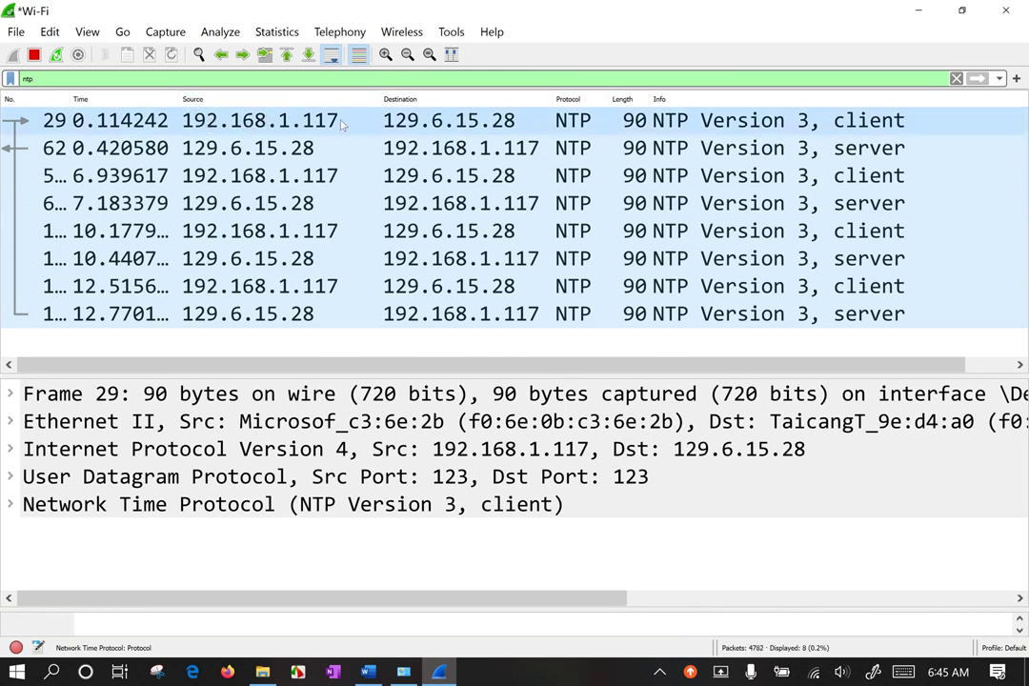
pyautogui.press('super')
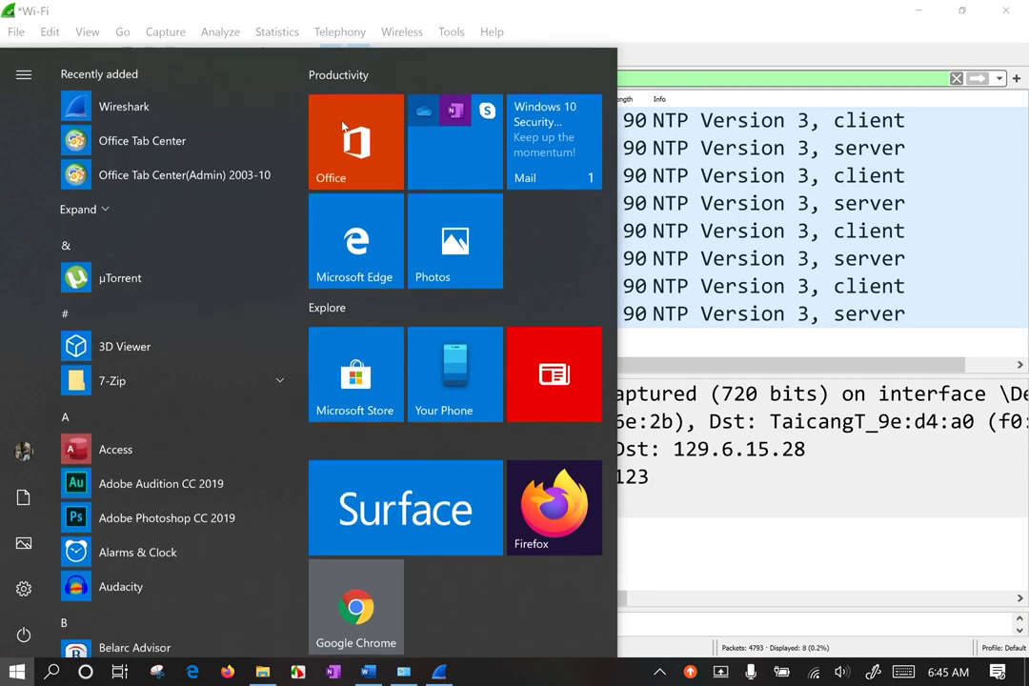
# Step: Run ipconfig in Command Prompt, highlight IPv4 address 192.168.1.117, and return to Wireshark
pyautogui.write('cmd')
pyautogui.press('Return')
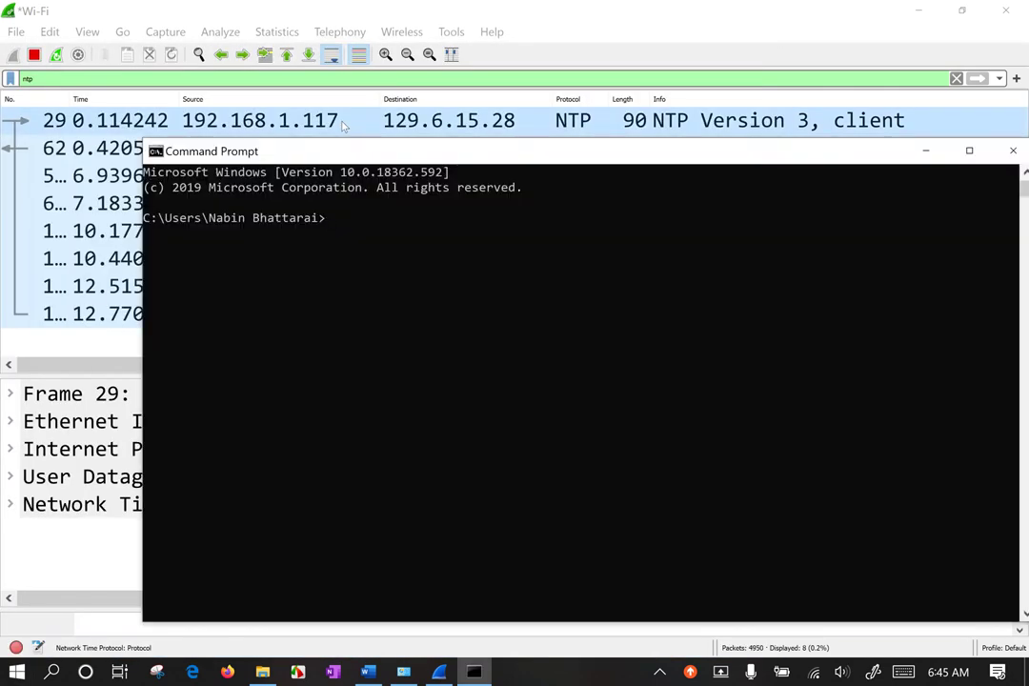
pyautogui.write('ipconfig')
pyautogui.press('Return')
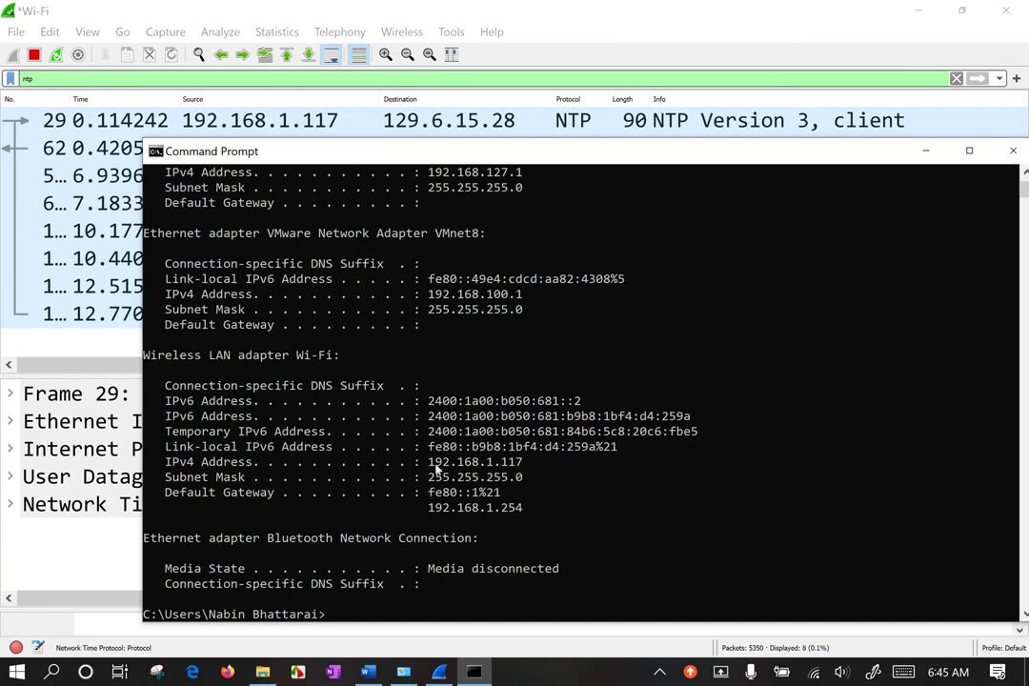
pyautogui.moveTo(422, 461); pyautogui.dragTo(518, 472)
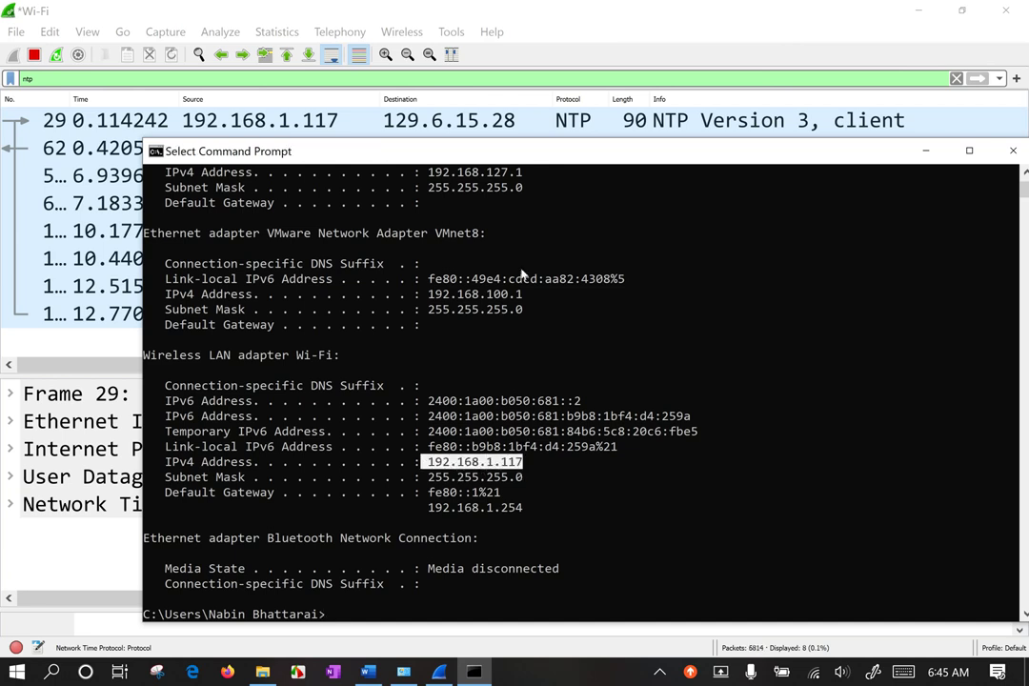
pyautogui.click(553, 38)
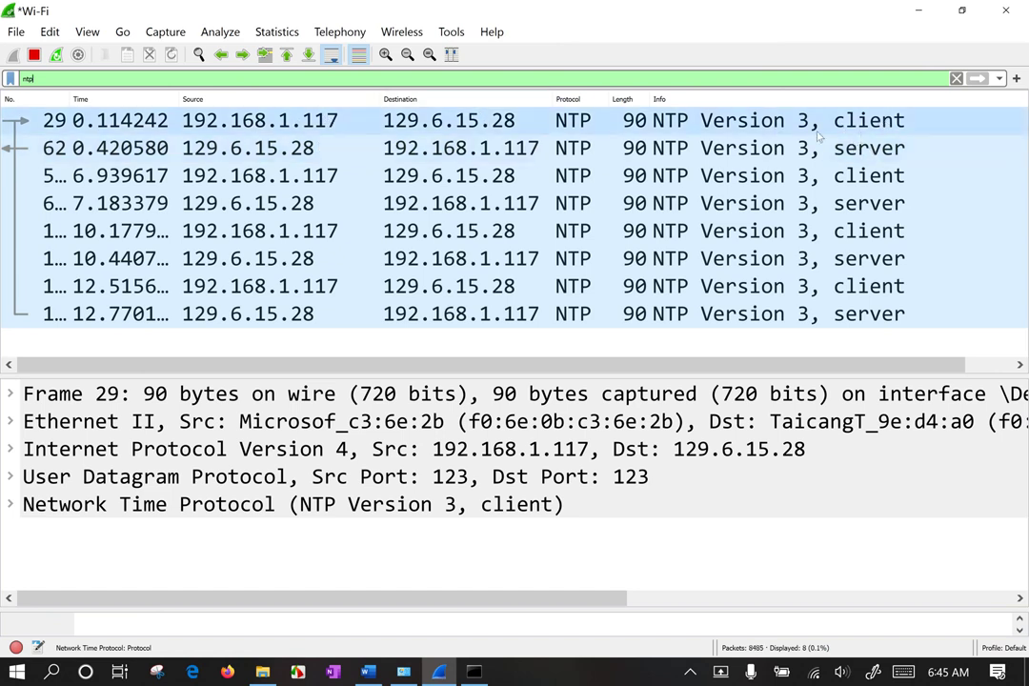
pyautogui.click(465, 121)
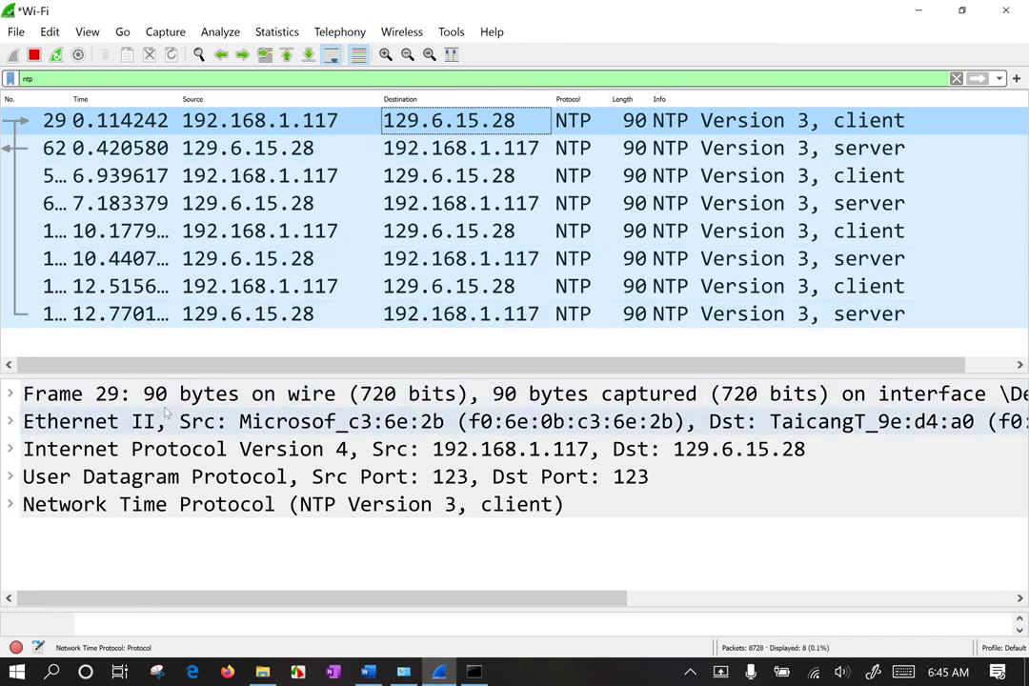
pyautogui.doubleClick(289, 121)
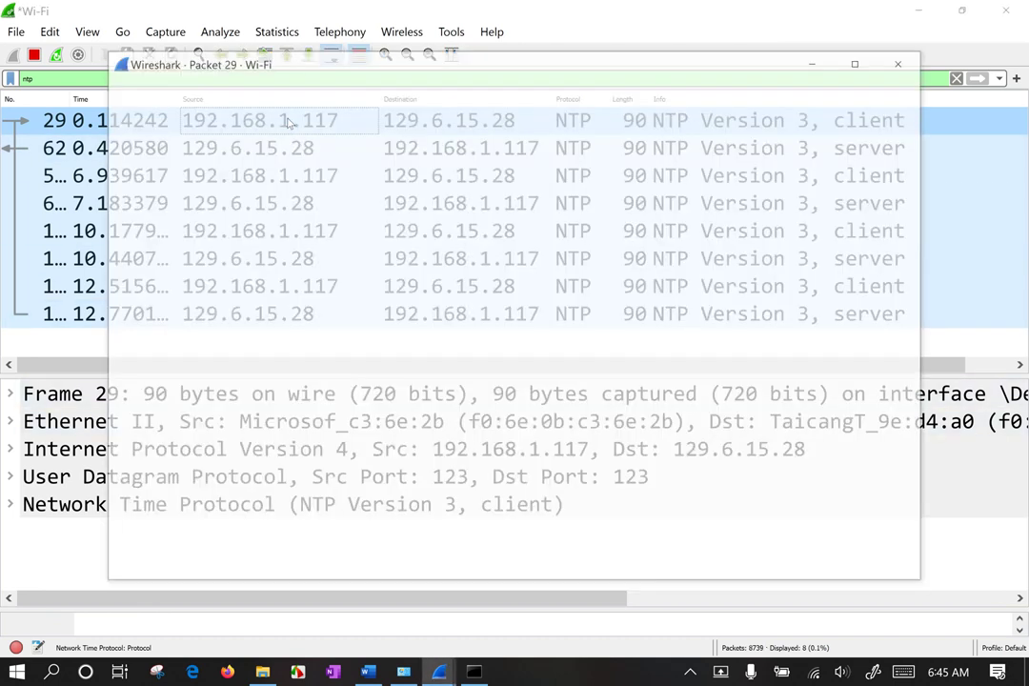
pyautogui.click(905, 60)
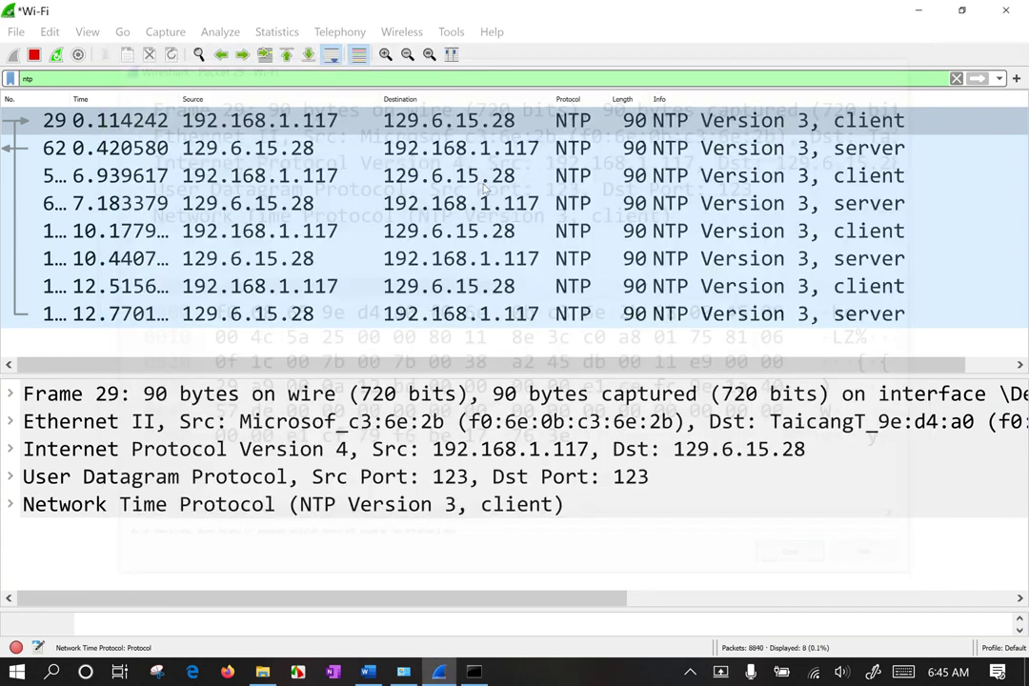
pyautogui.click(327, 148)
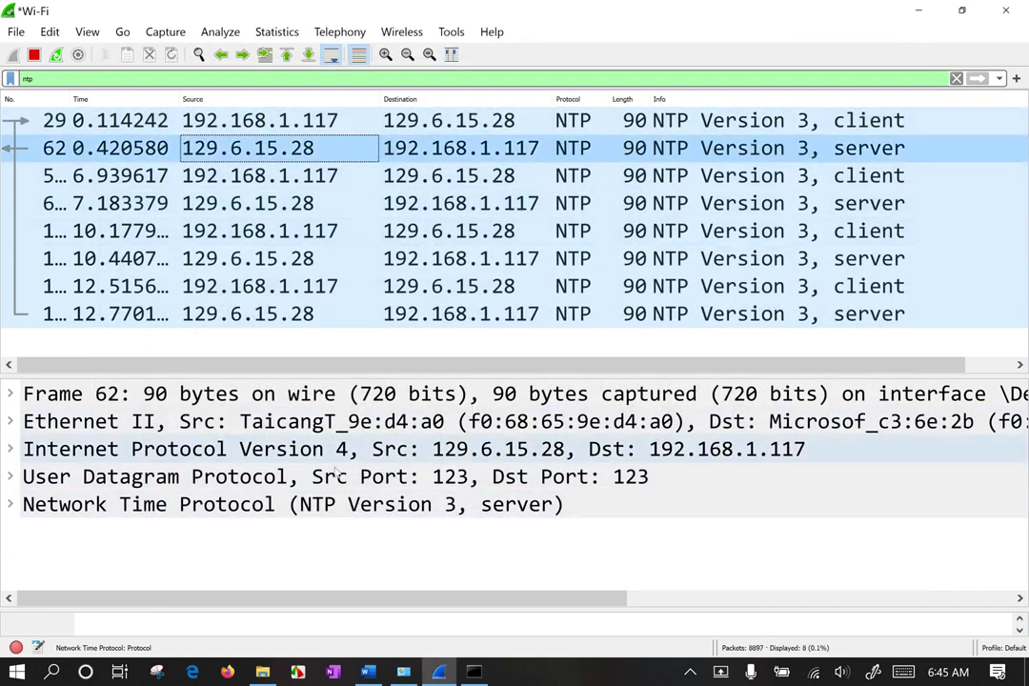
pyautogui.click(327, 120)
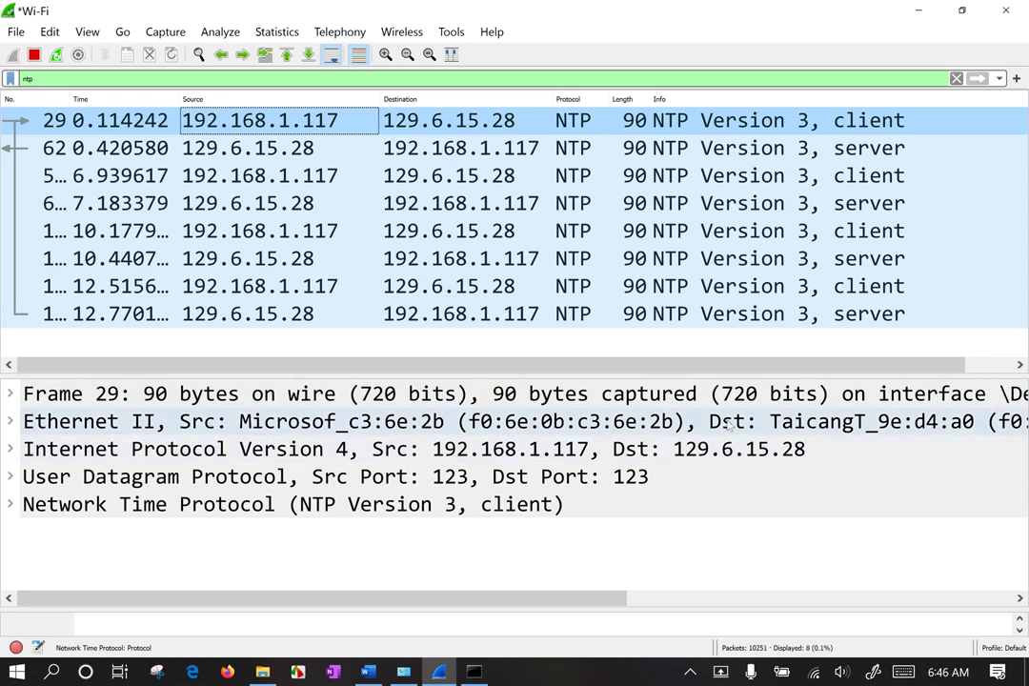
# Step: Inspect the Ethernet II header, its IPv4 (0x0800) type field and 14 bytes, and the IPv4 layer
pyautogui.click(9, 422)
pyautogui.click(119, 505)
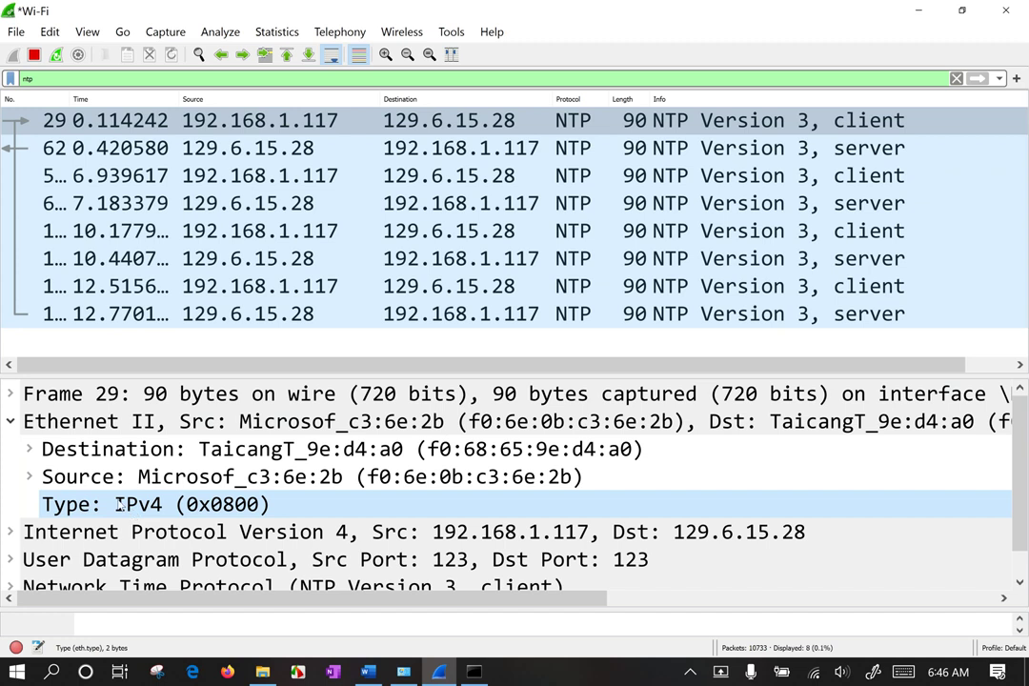
pyautogui.click(147, 539)
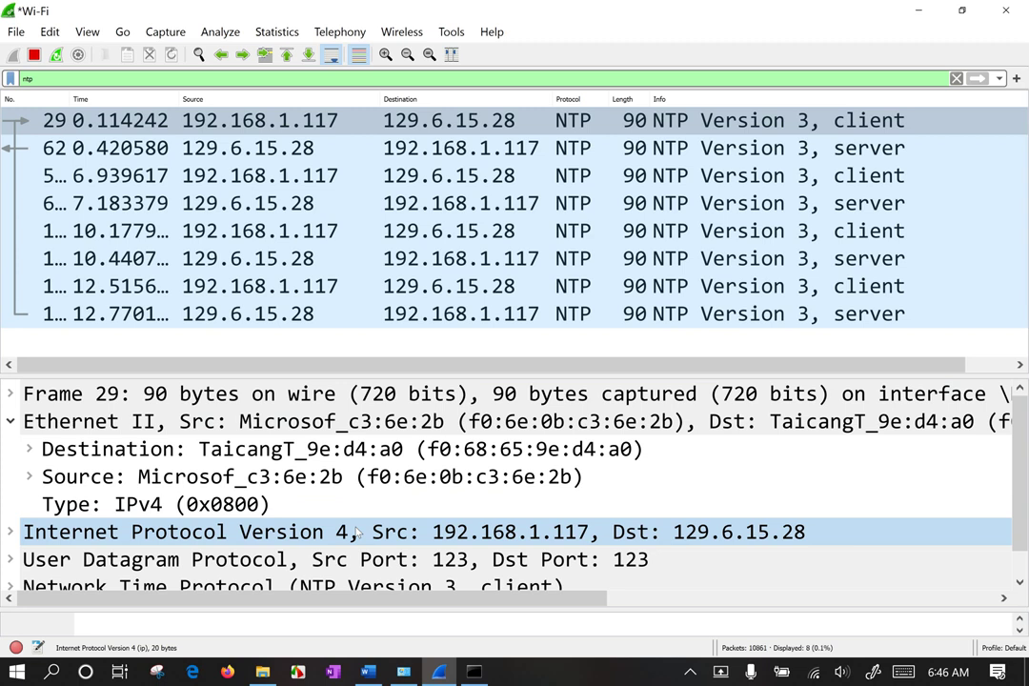
pyautogui.click(292, 424)
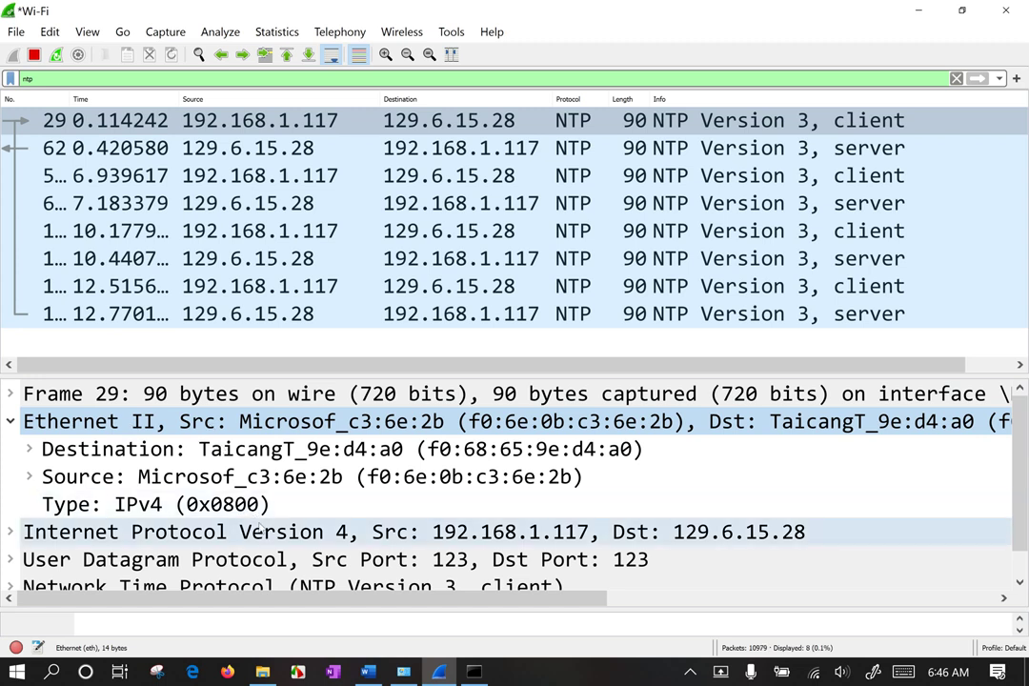
pyautogui.scroll(-1, 282, 533)
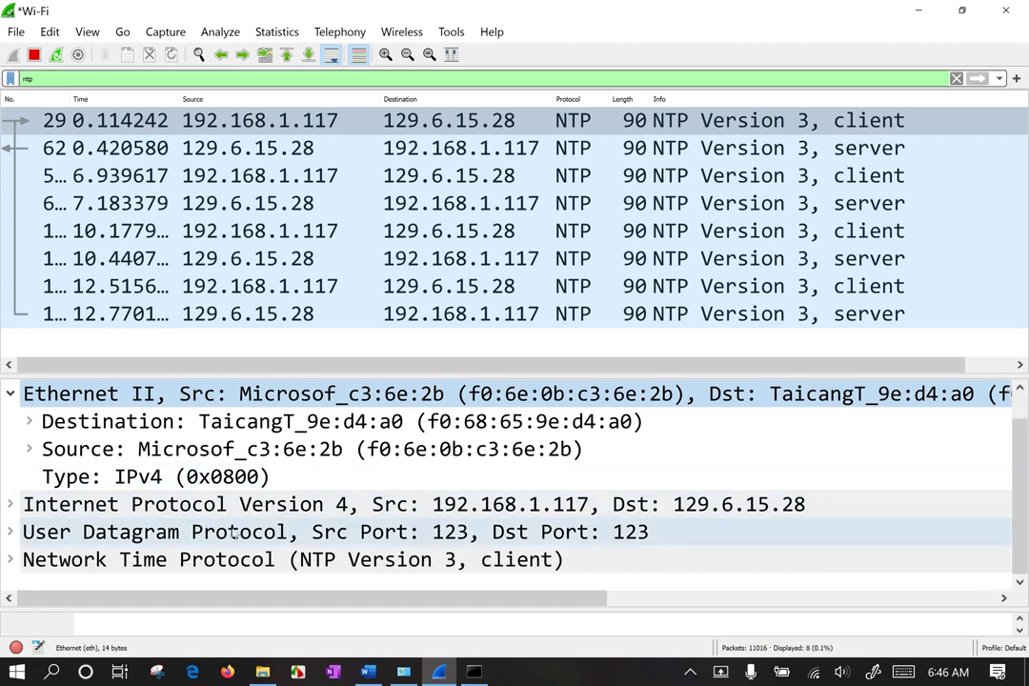
pyautogui.click(310, 507)
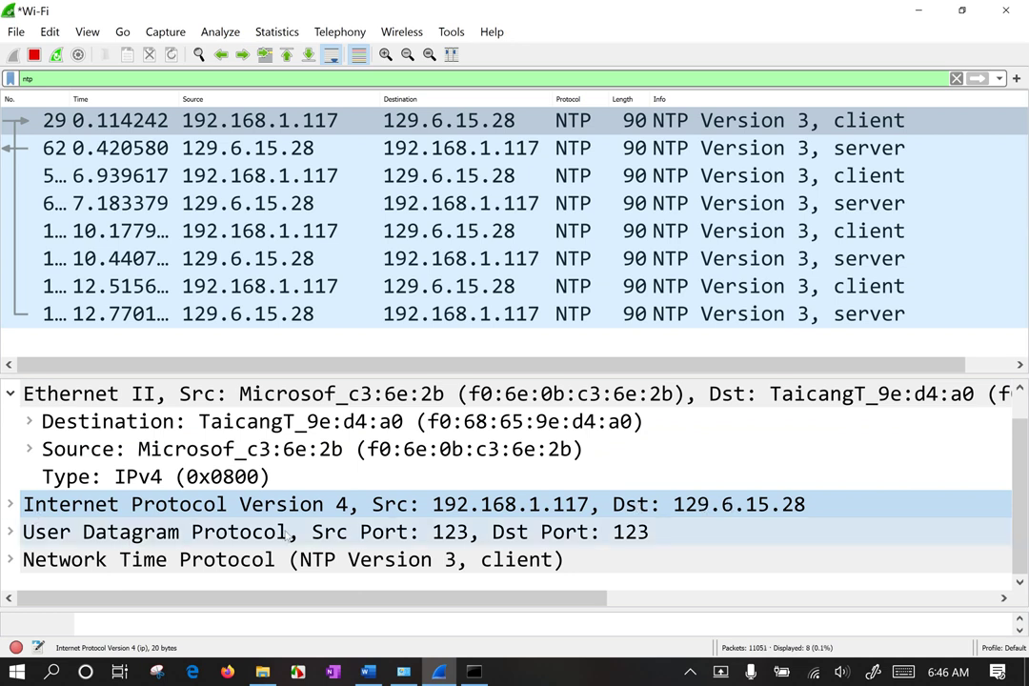
# Step: Compare the capture with the Word notes, then bring Control Panel's item list forward
pyautogui.click(369, 672)
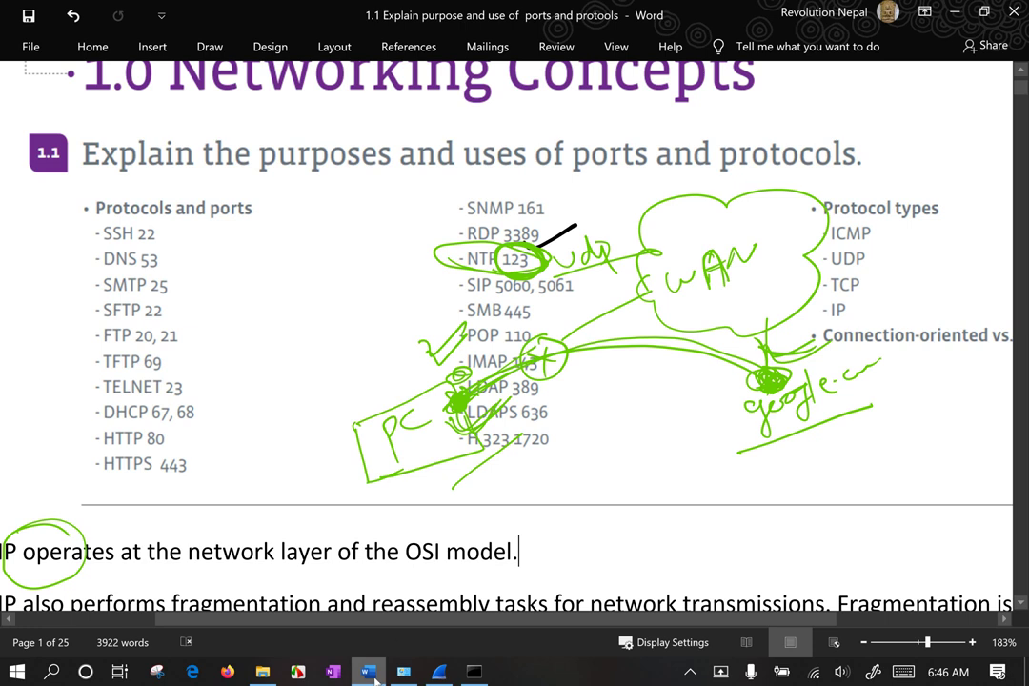
pyautogui.click(945, 9)
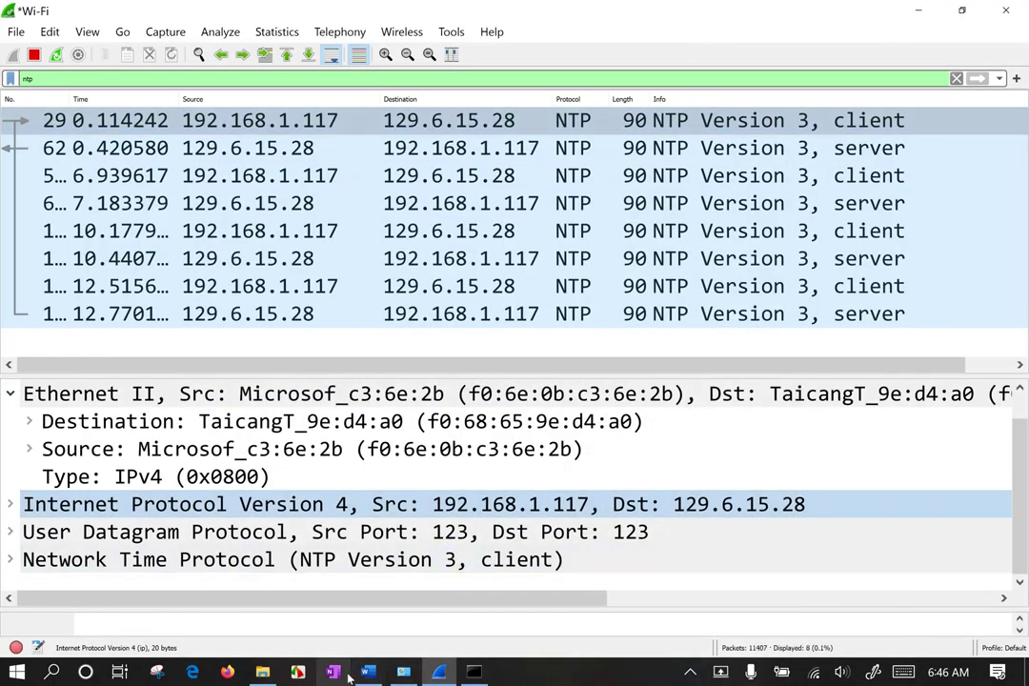
pyautogui.click(368, 673)
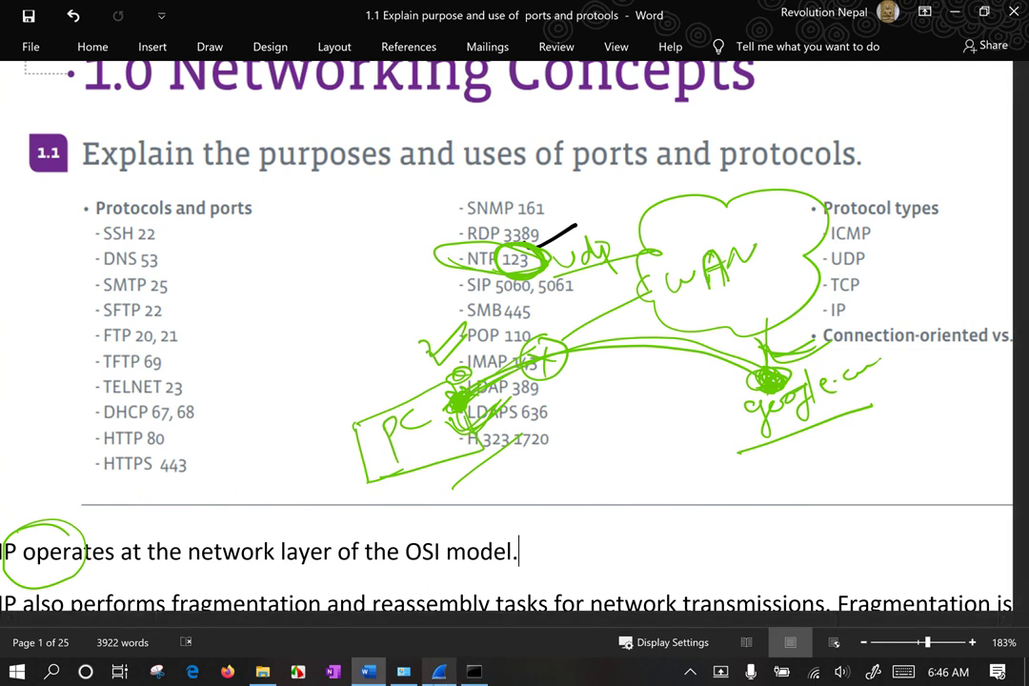
pyautogui.hotkey('alt', 'Tab')
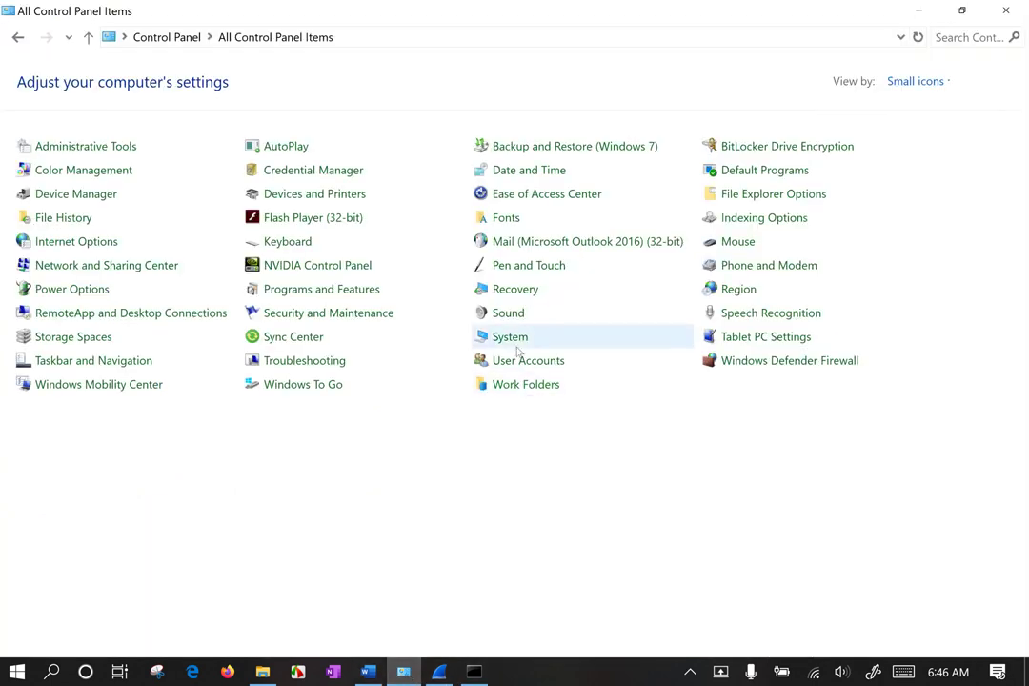
# Step: Resync the clock with time.nist.gov via Internet Time settings, confirm with OK, and minimize Control Panel
pyautogui.click(527, 171)
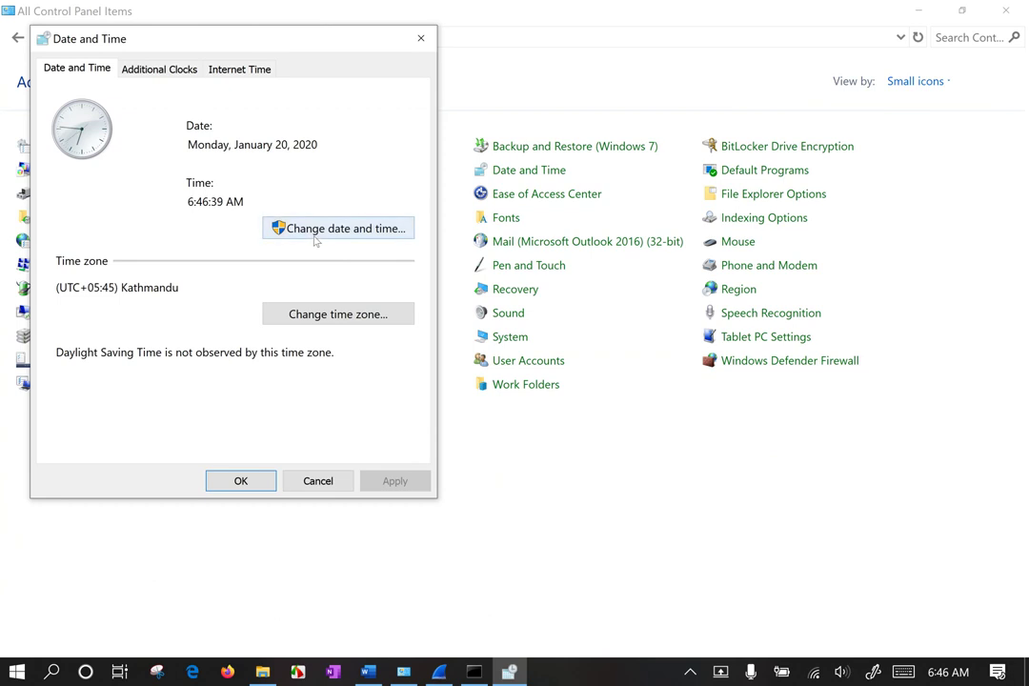
pyautogui.click(240, 70)
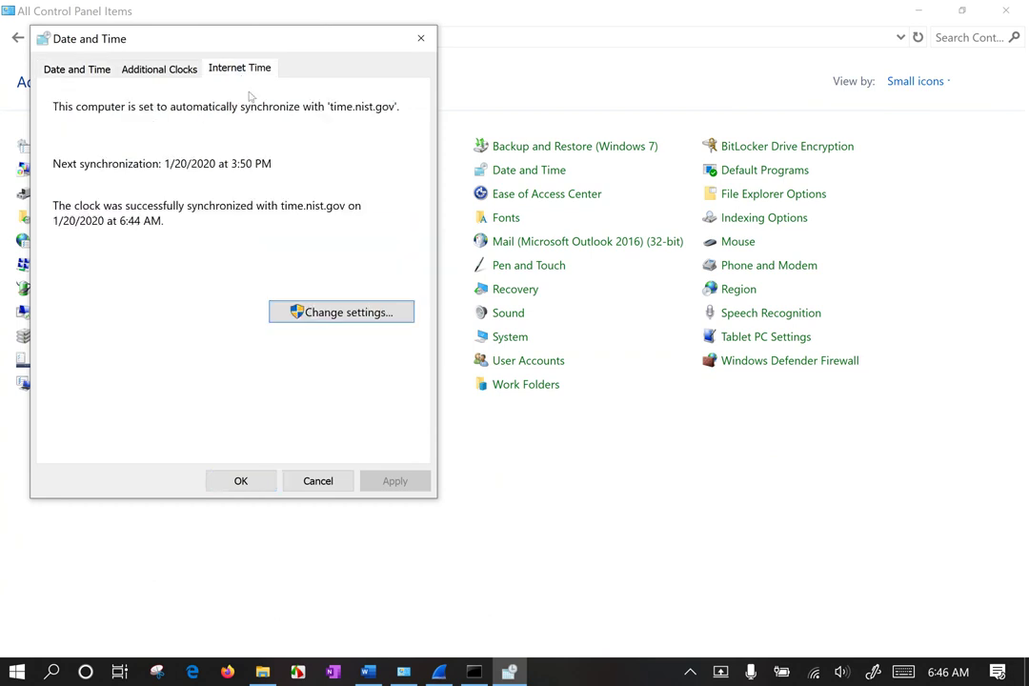
pyautogui.click(334, 315)
pyautogui.click(348, 155)
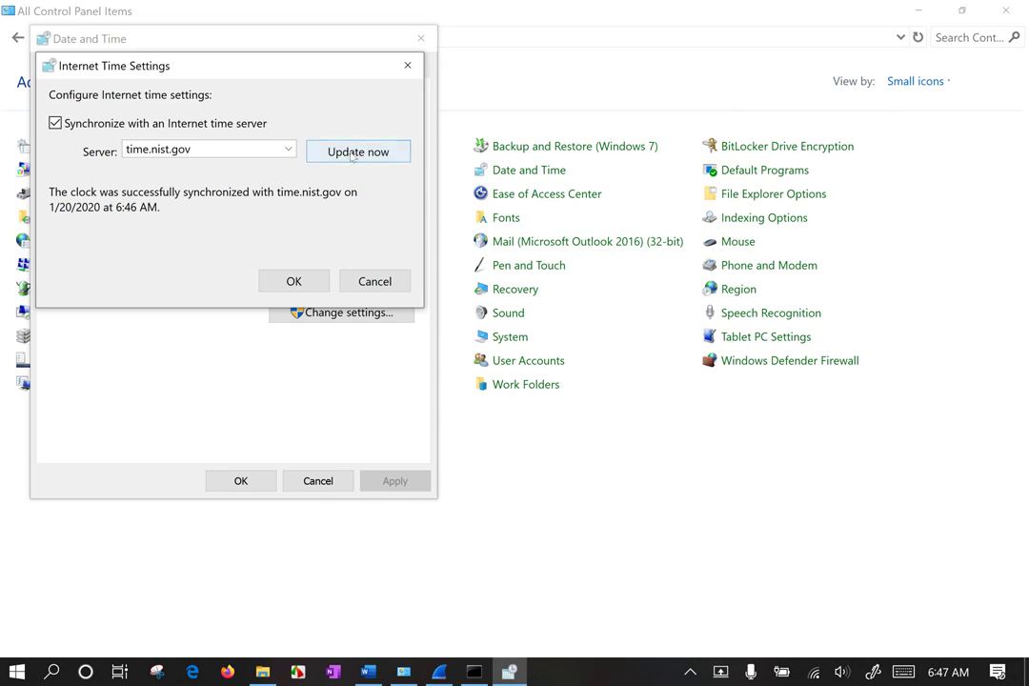
pyautogui.click(355, 160)
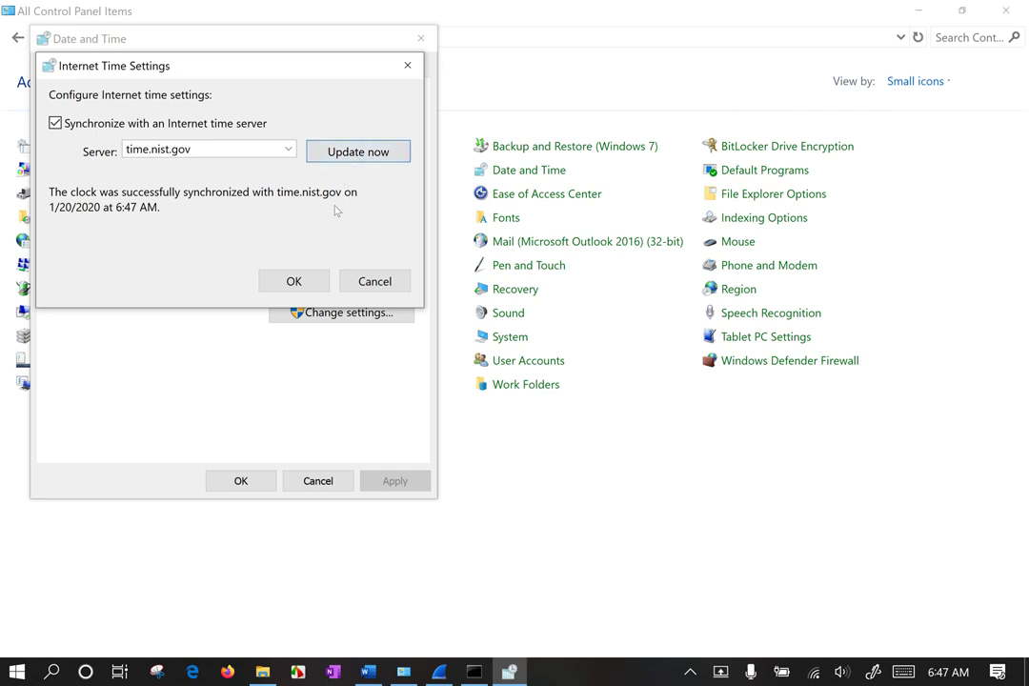
pyautogui.click(317, 282)
pyautogui.click(566, 524)
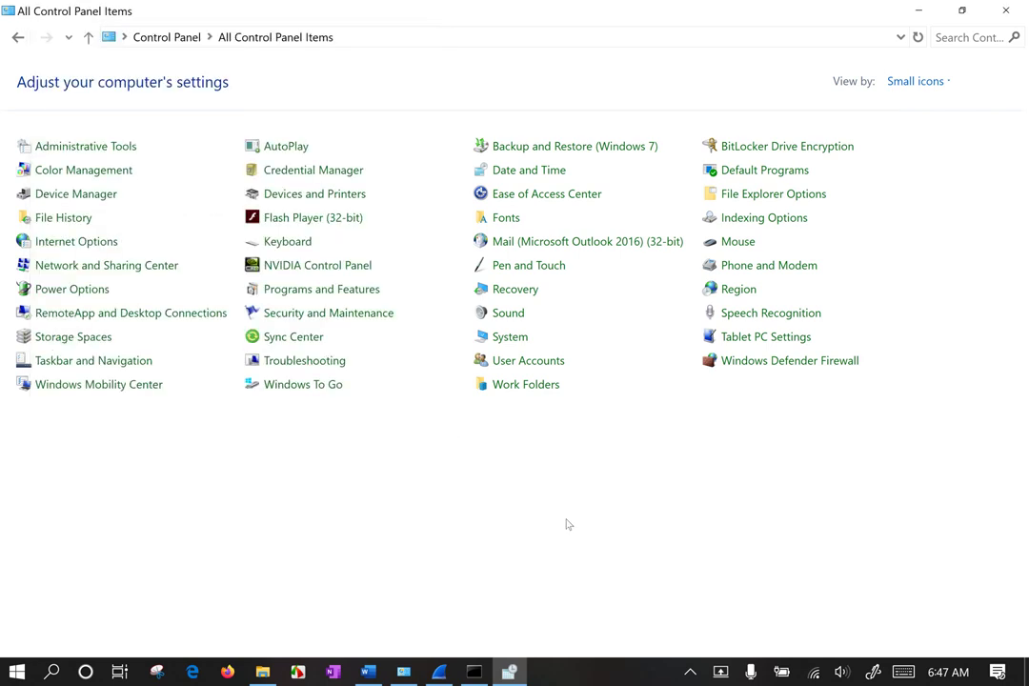
pyautogui.click(918, 10)
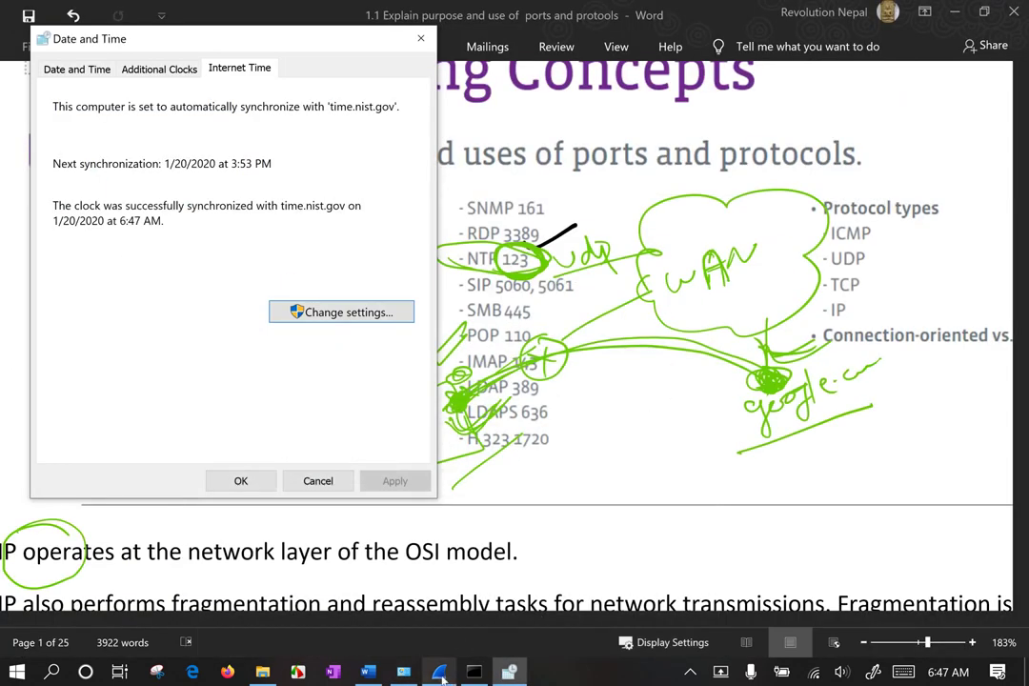
# Step: Back in Wireshark, select and expand the client packet's UDP header (ports 123, length 56)
pyautogui.click(438, 671)
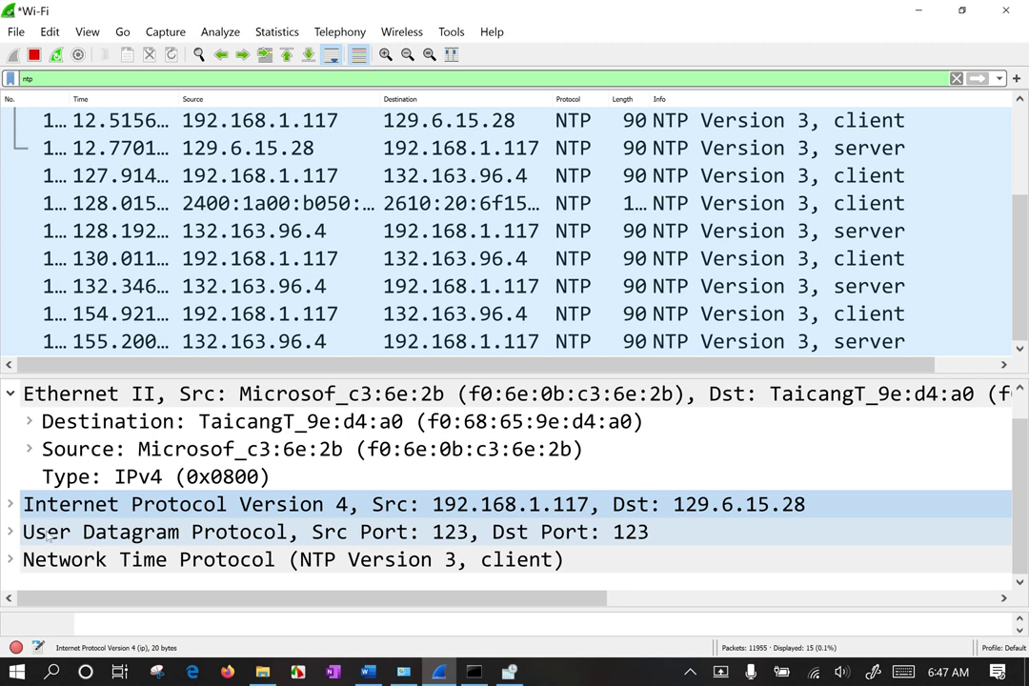
pyautogui.click(52, 533)
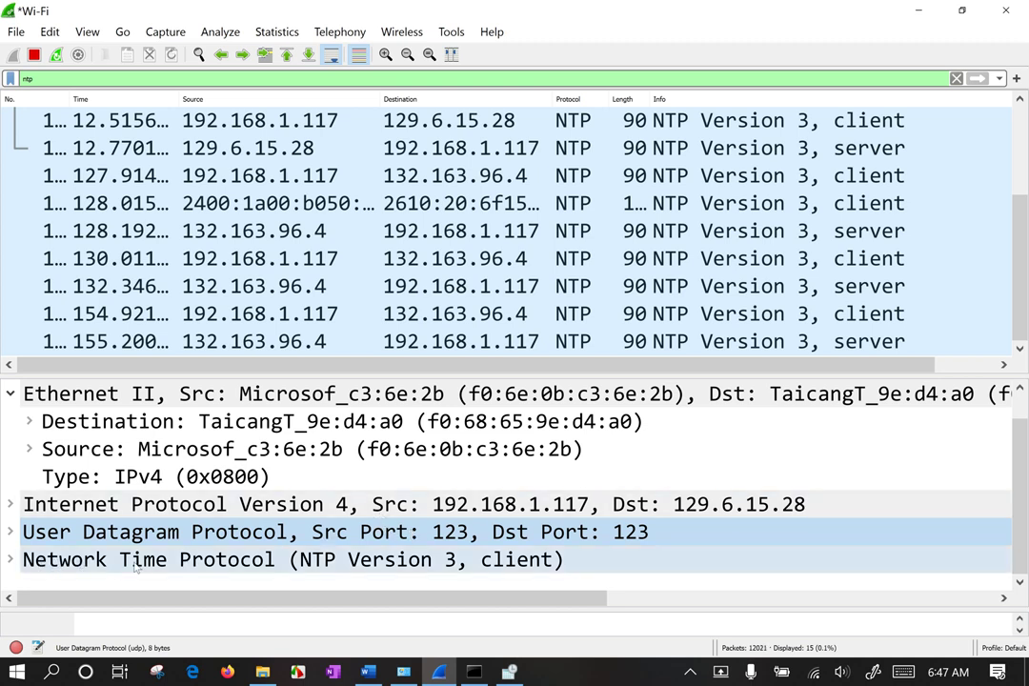
pyautogui.click(204, 562)
pyautogui.click(131, 535)
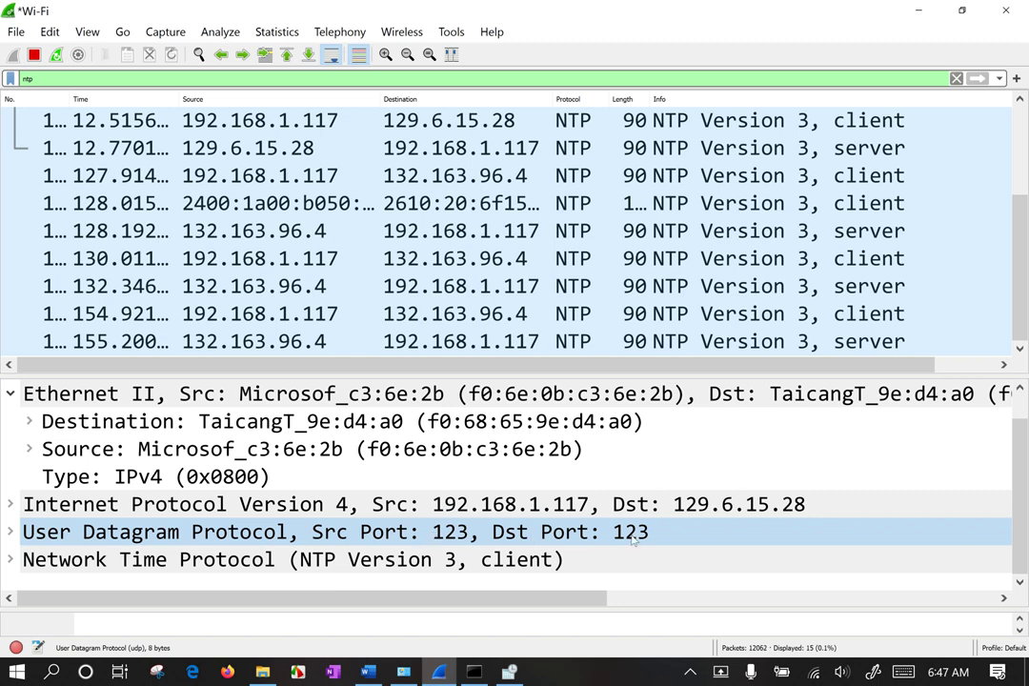
pyautogui.click(11, 532)
# Step: Inspect the unverified UDP checksum 0xa245 and its status, then collapse UDP and select NTP
pyautogui.scroll(-2, 138, 464)
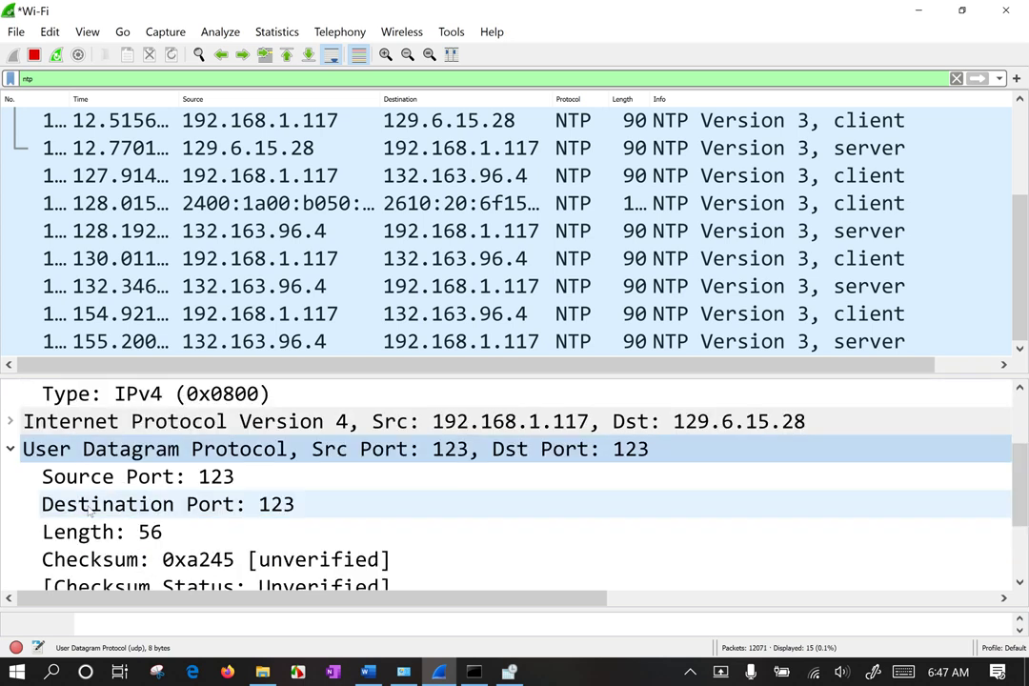
pyautogui.click(142, 476)
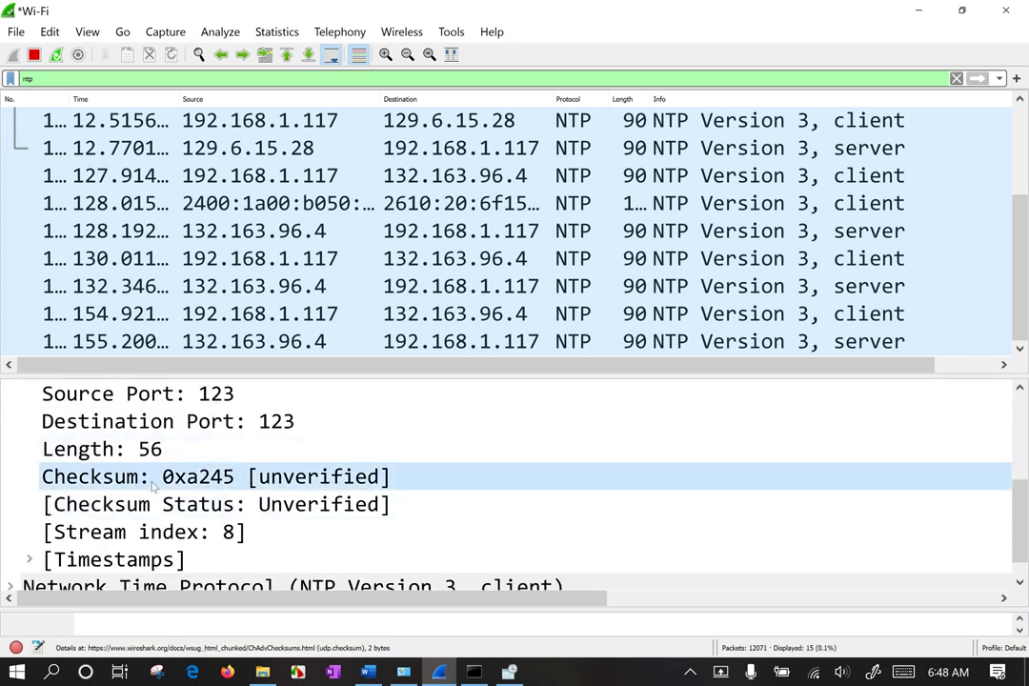
pyautogui.click(152, 510)
pyautogui.scroll(-1, 152, 509)
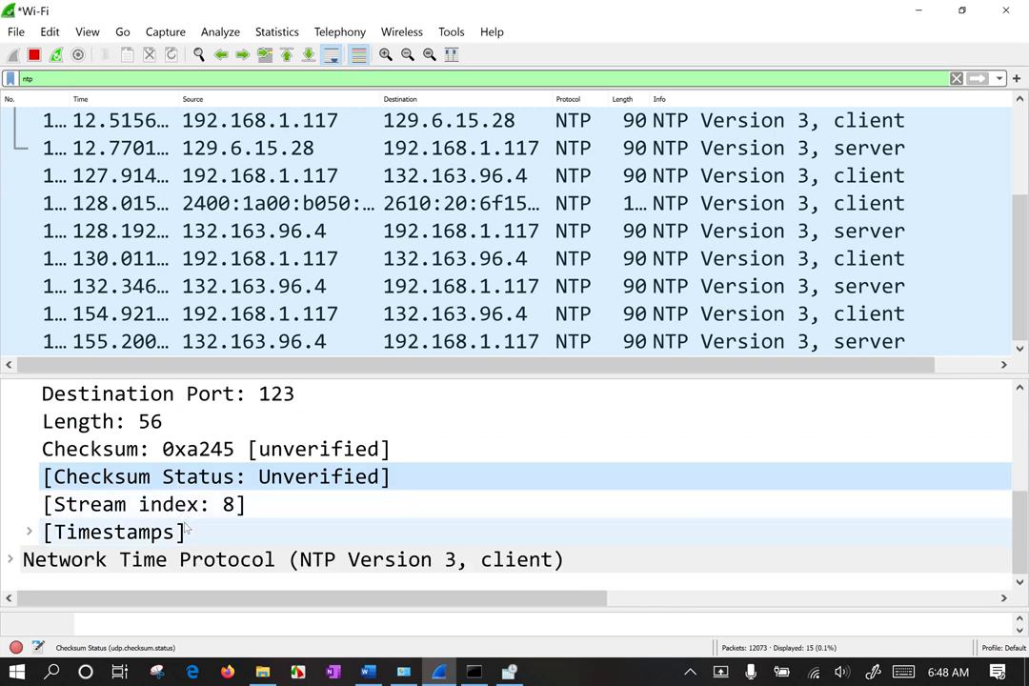
pyautogui.scroll(2, 41, 476)
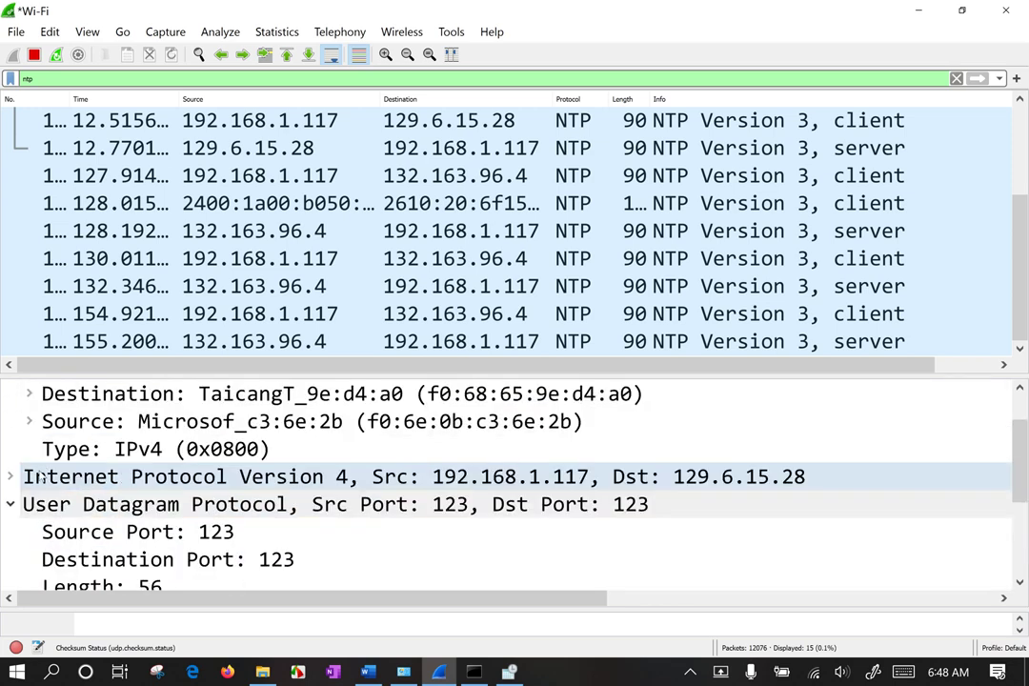
pyautogui.doubleClick(87, 504)
pyautogui.click(126, 536)
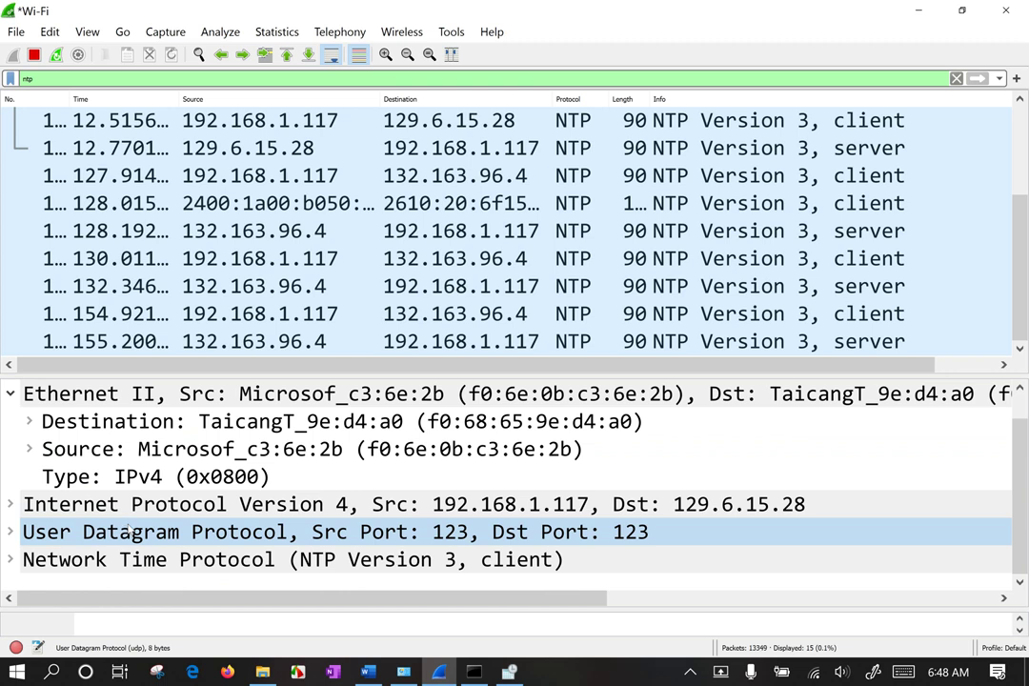
pyautogui.click(338, 562)
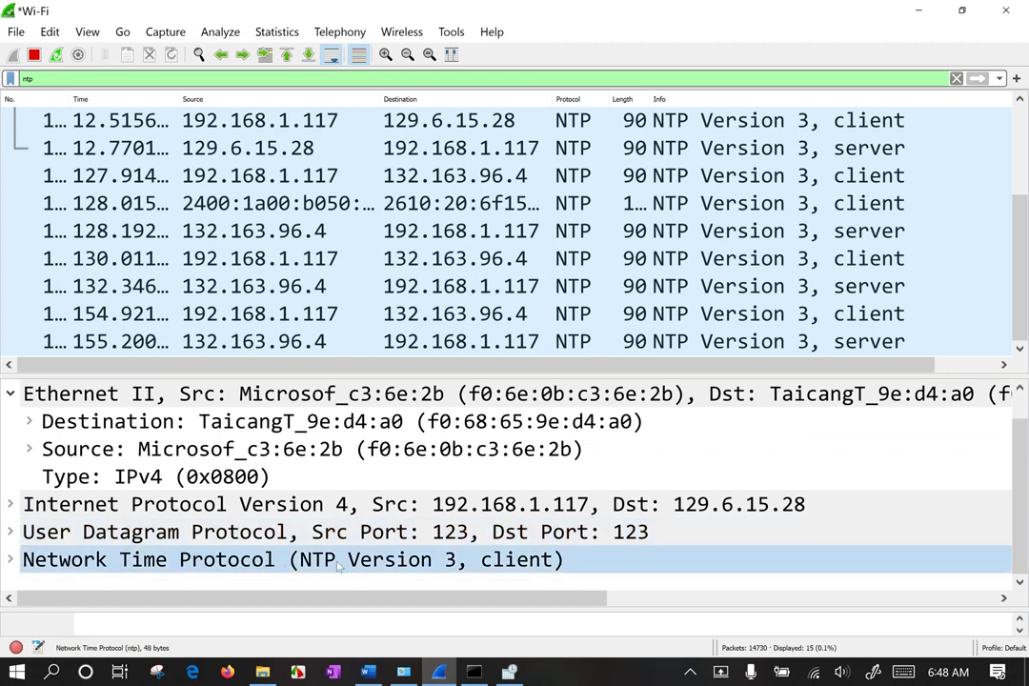
# Step: Expand the client packet's NTP section and inspect Flags, Peer Clock Stratum and Peer Polling Interval
pyautogui.click(10, 559)
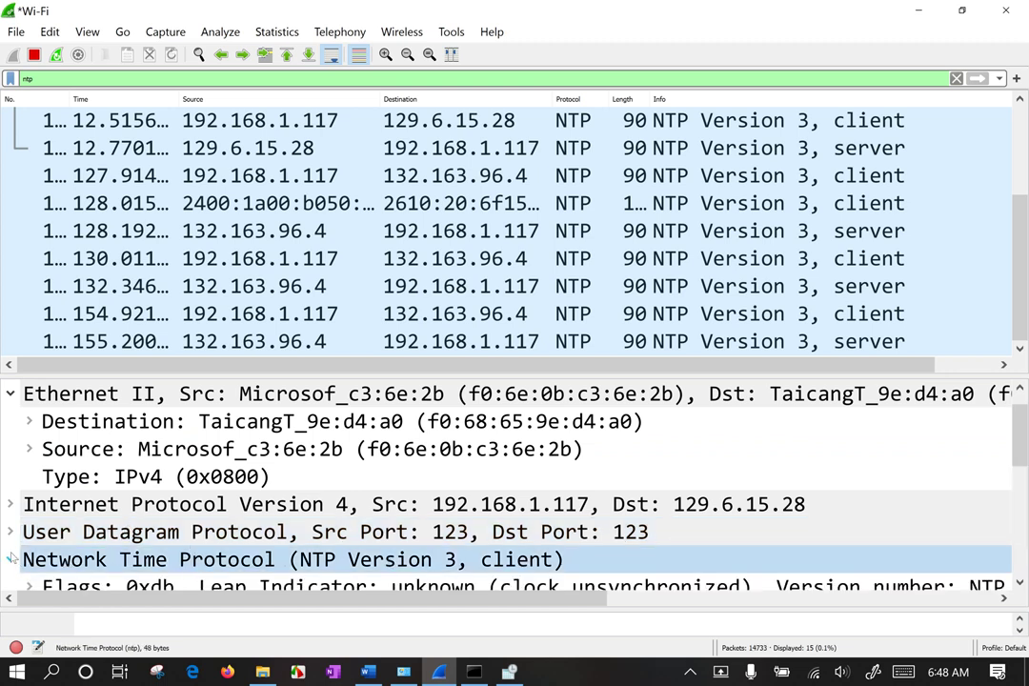
pyautogui.scroll(-2, 11, 559)
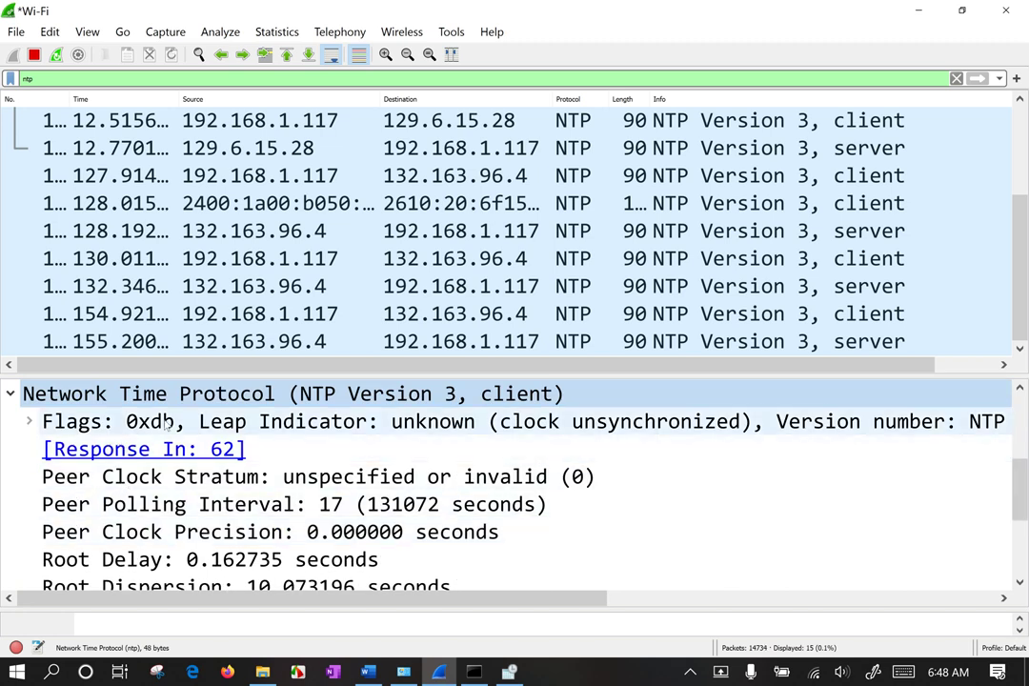
pyautogui.click(338, 421)
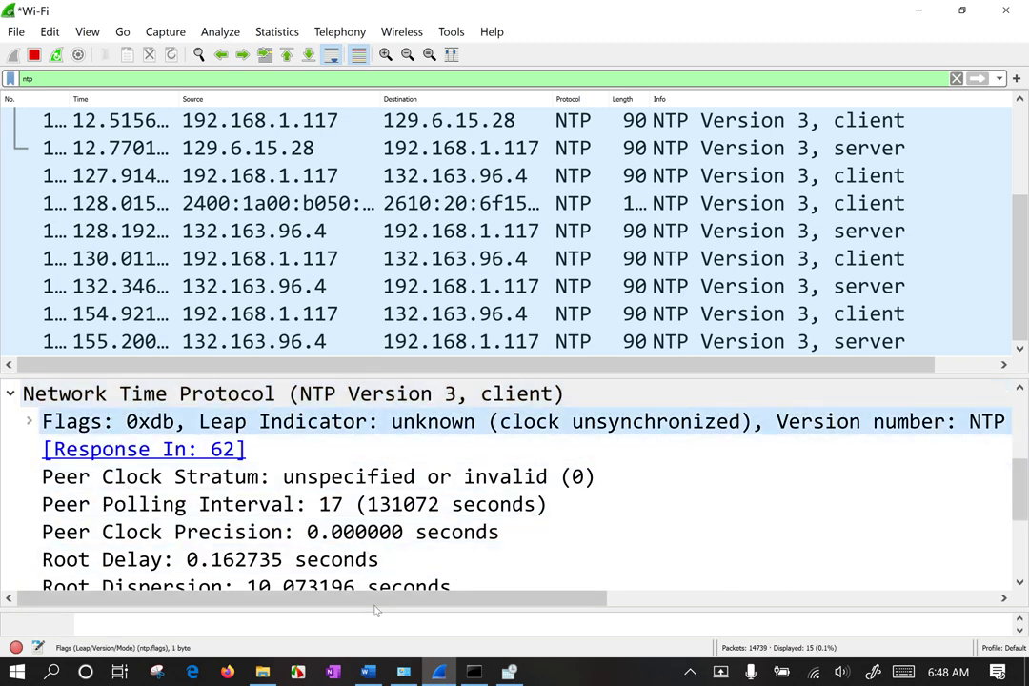
pyautogui.moveTo(377, 600); pyautogui.dragTo(640, 578)
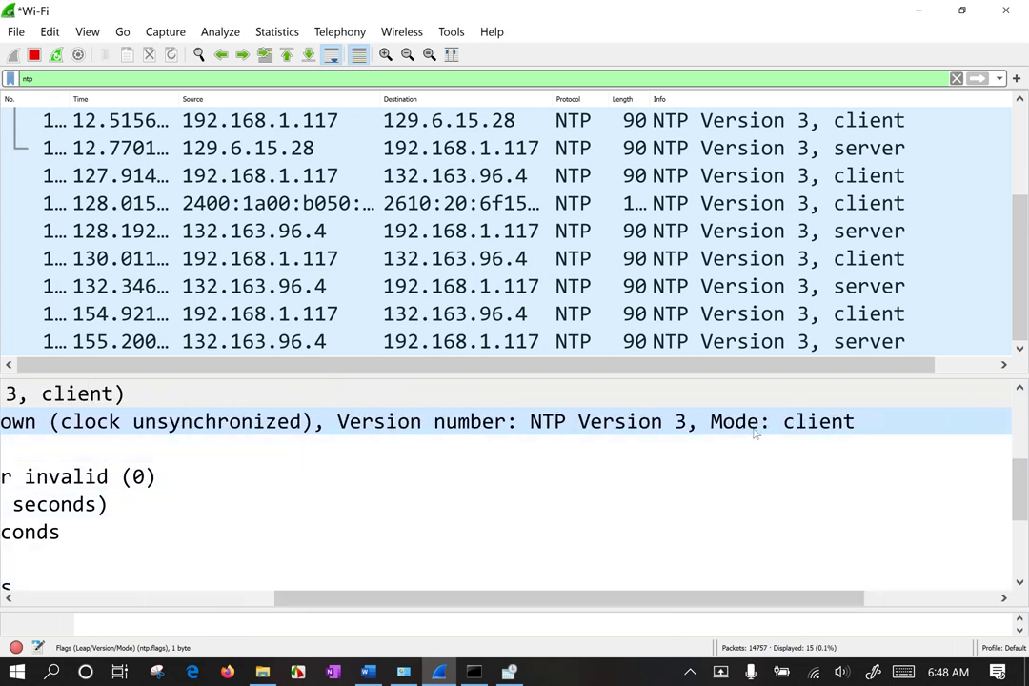
pyautogui.moveTo(756, 434); pyautogui.dragTo(402, 609)
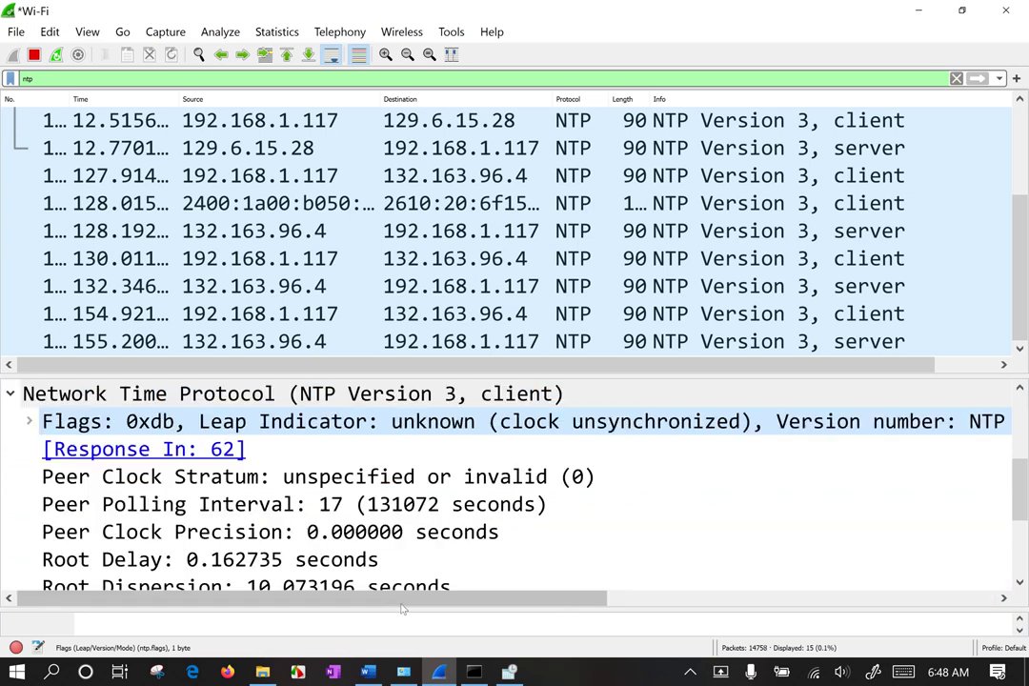
pyautogui.click(116, 484)
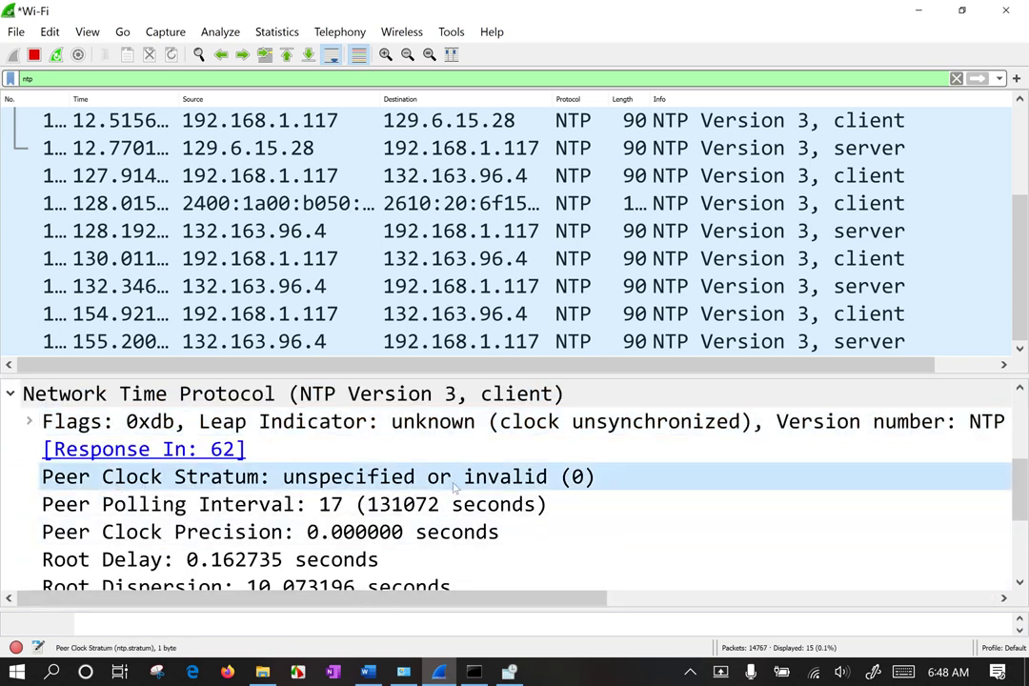
pyautogui.click(188, 507)
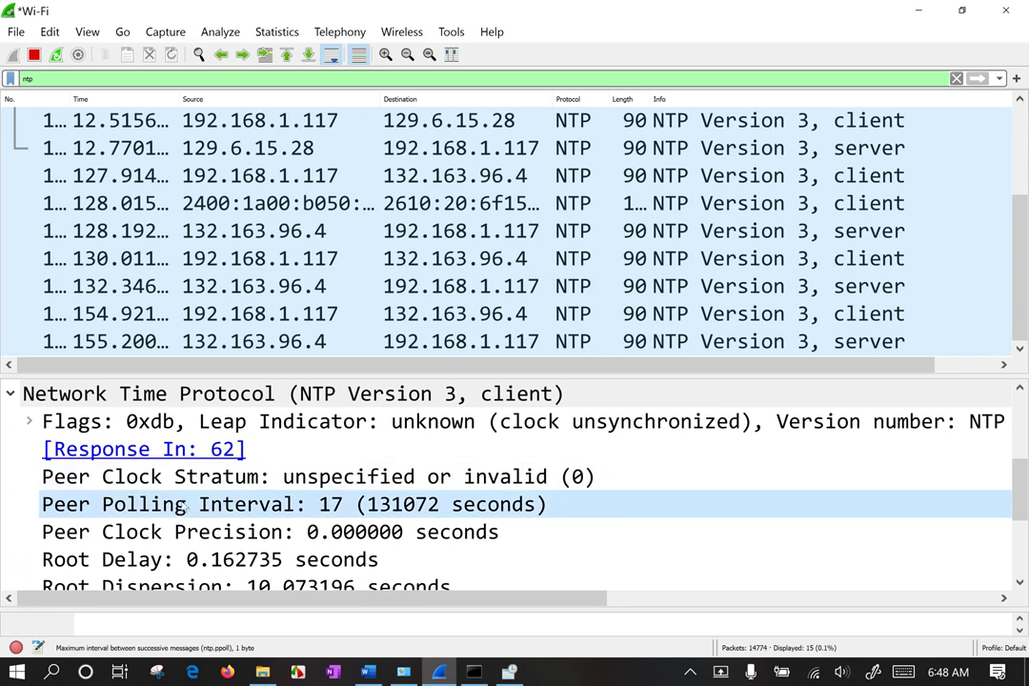
pyautogui.scroll(-1, 160, 428)
# Step: Inspect Root Delay, Root Dispersion, Reference ID, Reference Timestamp and Transmit Timestamp of the client packet
pyautogui.click(126, 481)
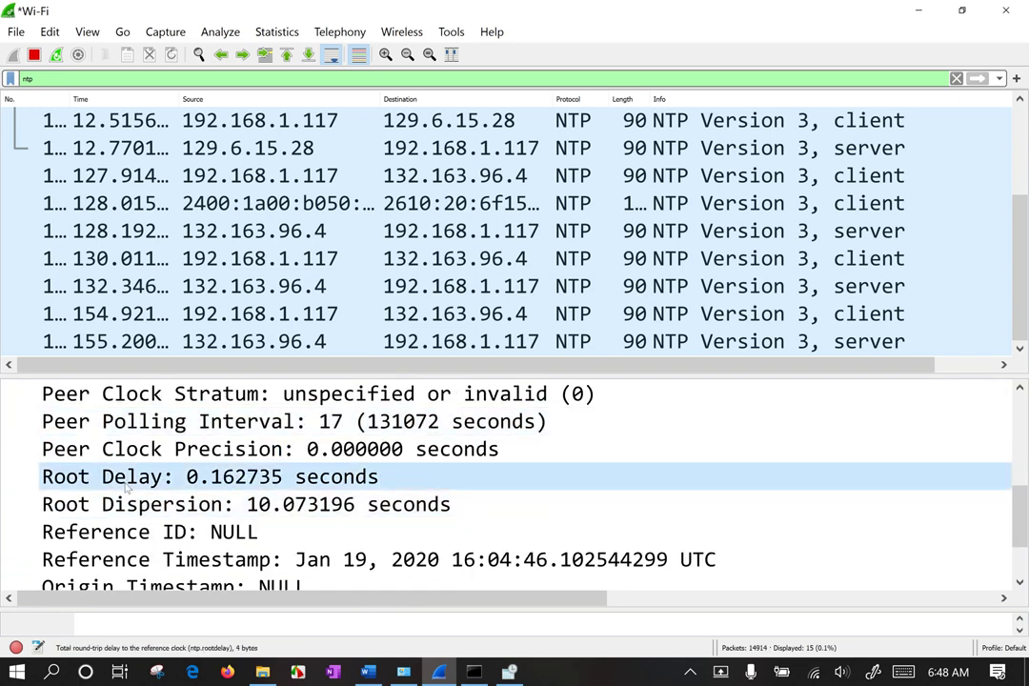
pyautogui.click(172, 506)
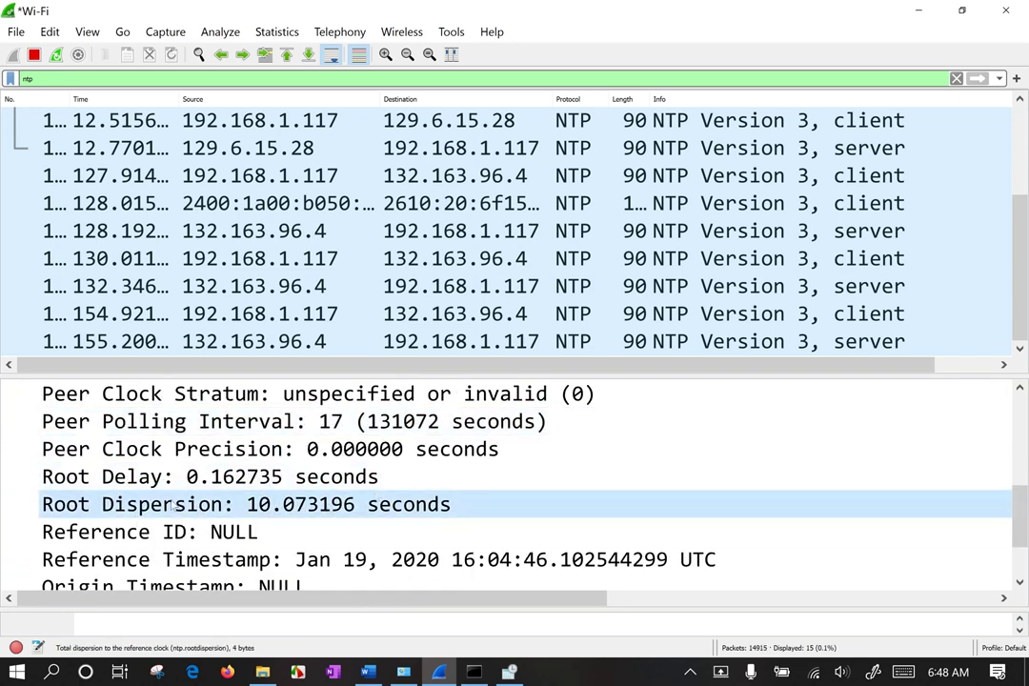
pyautogui.click(191, 531)
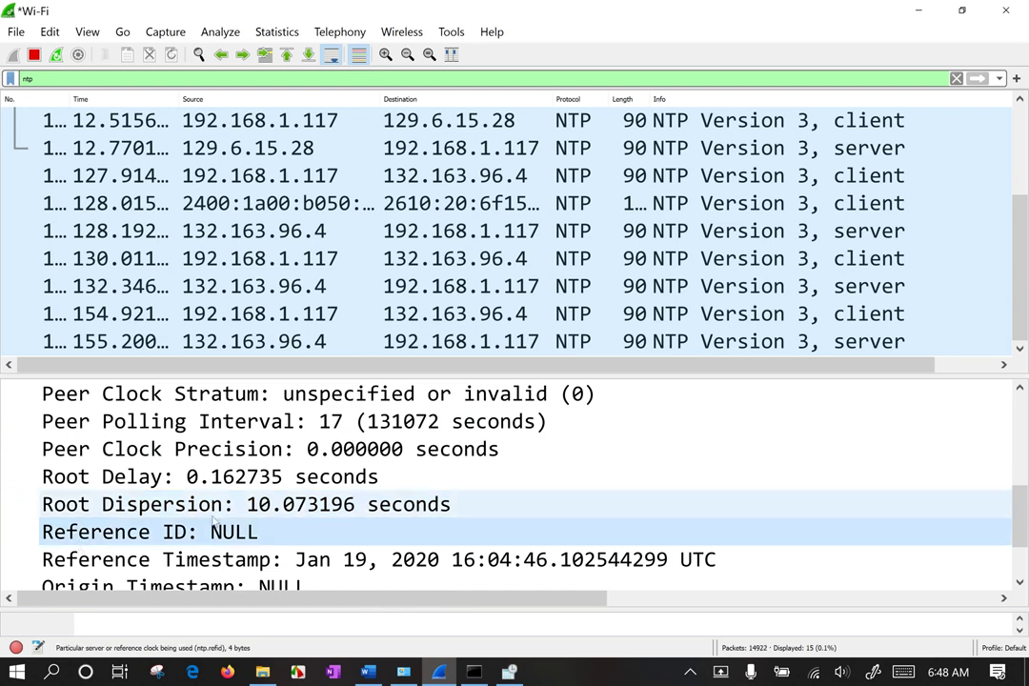
pyautogui.click(173, 559)
pyautogui.scroll(-1, 186, 559)
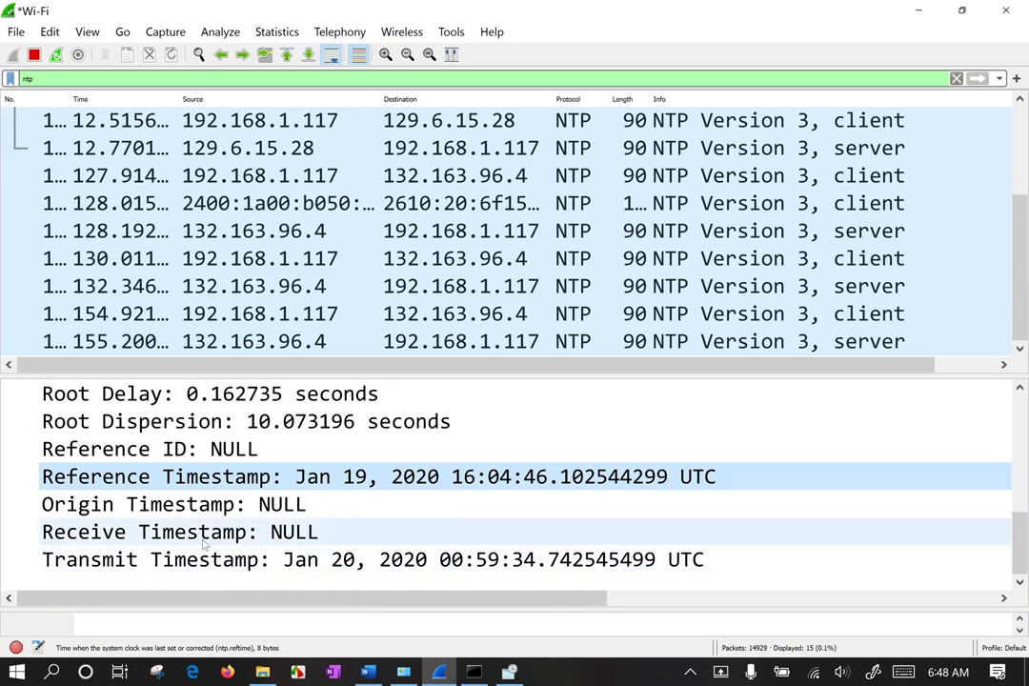
pyautogui.click(153, 560)
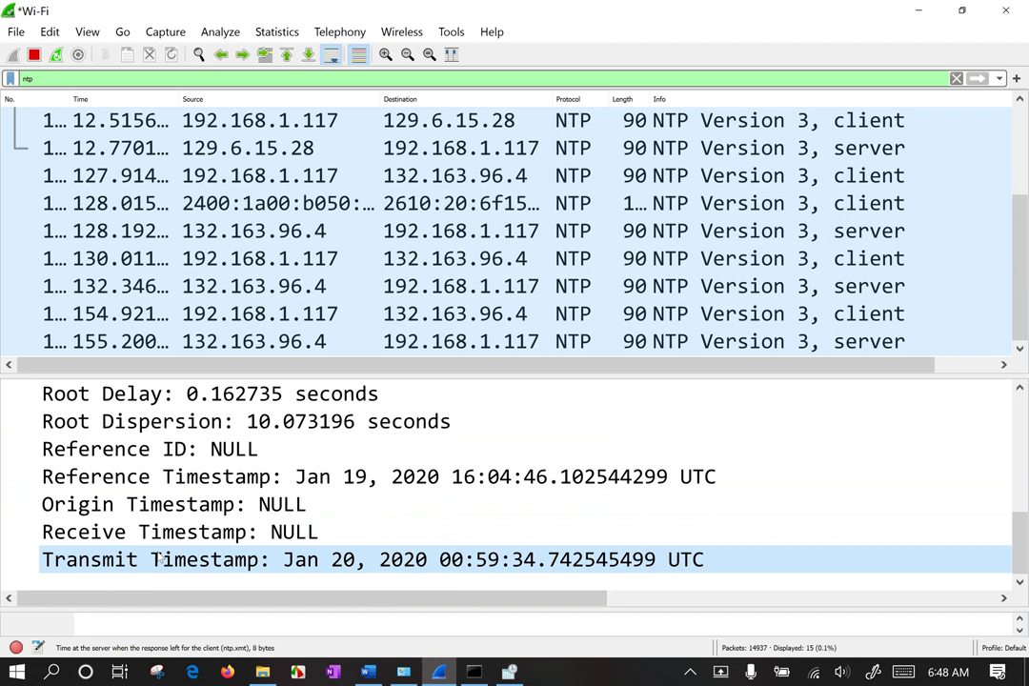
# Step: Open the 129.6.15.28 server reply and inspect its polling interval and reference, origin, receive, transmit timestamps
pyautogui.click(854, 153)
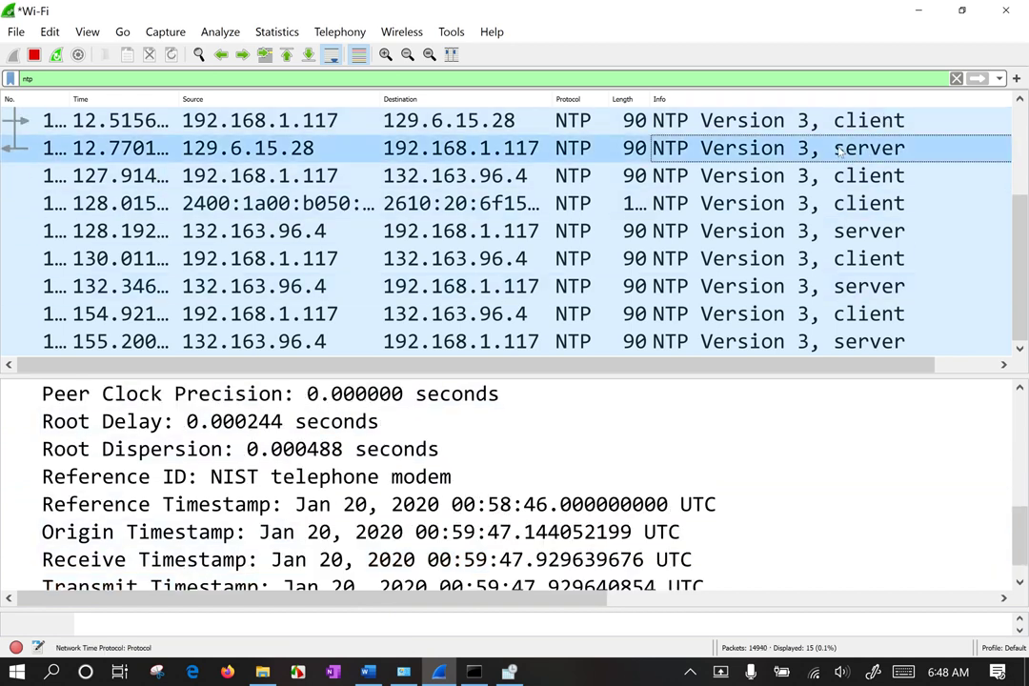
pyautogui.click(124, 510)
pyautogui.press('Down')
pyautogui.press('Down')
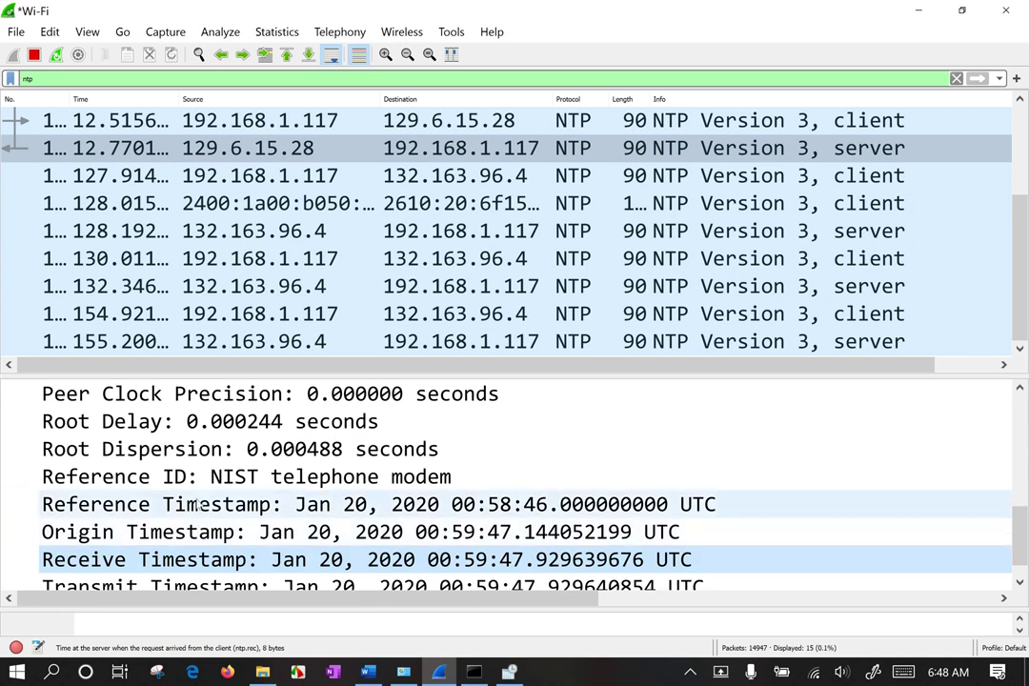
pyautogui.scroll(2, 199, 507)
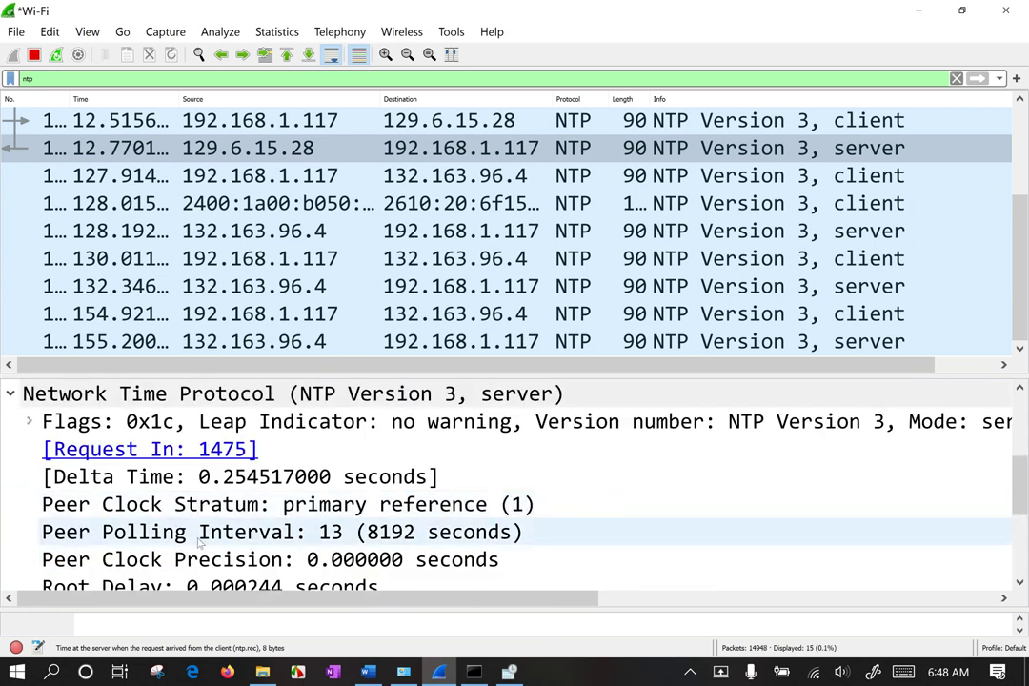
pyautogui.click(200, 533)
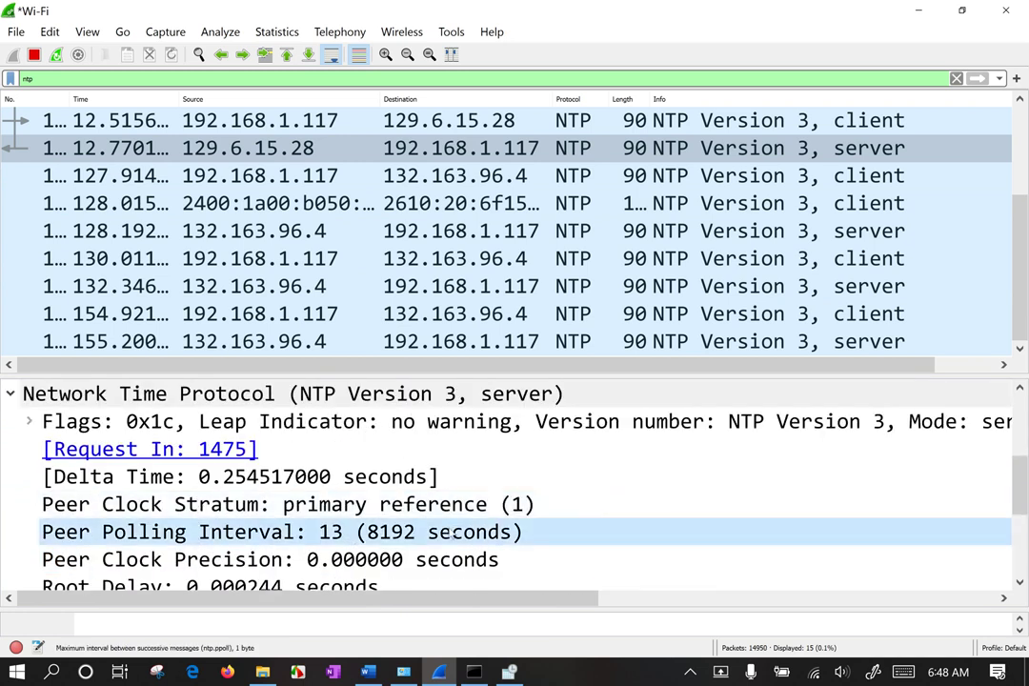
pyautogui.scroll(-1, 428, 517)
pyautogui.scroll(-2, 428, 517)
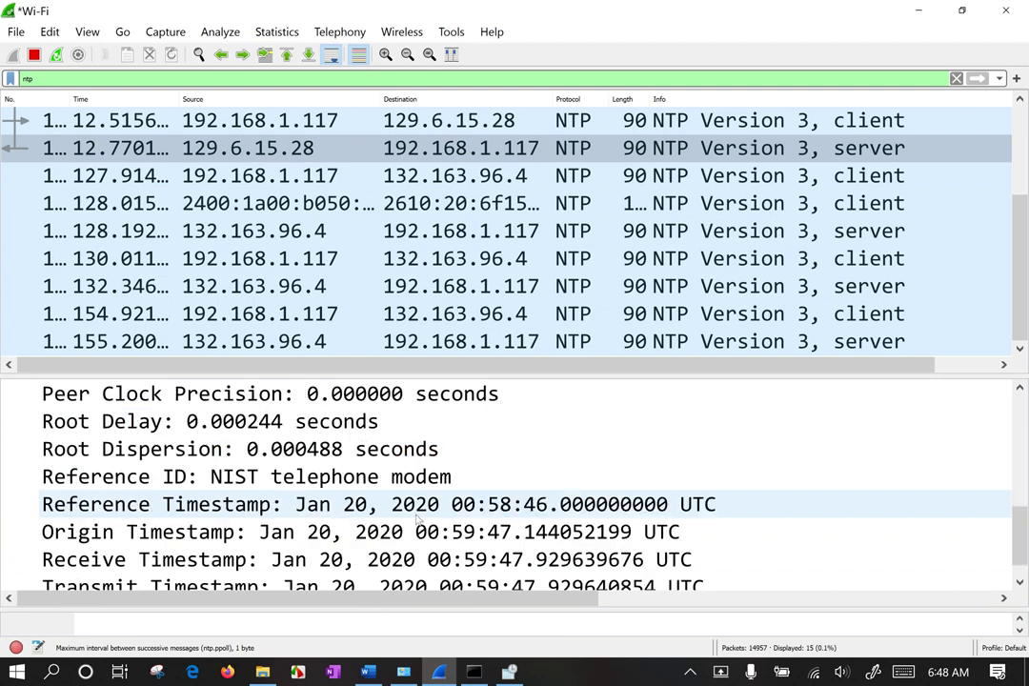
pyautogui.click(142, 514)
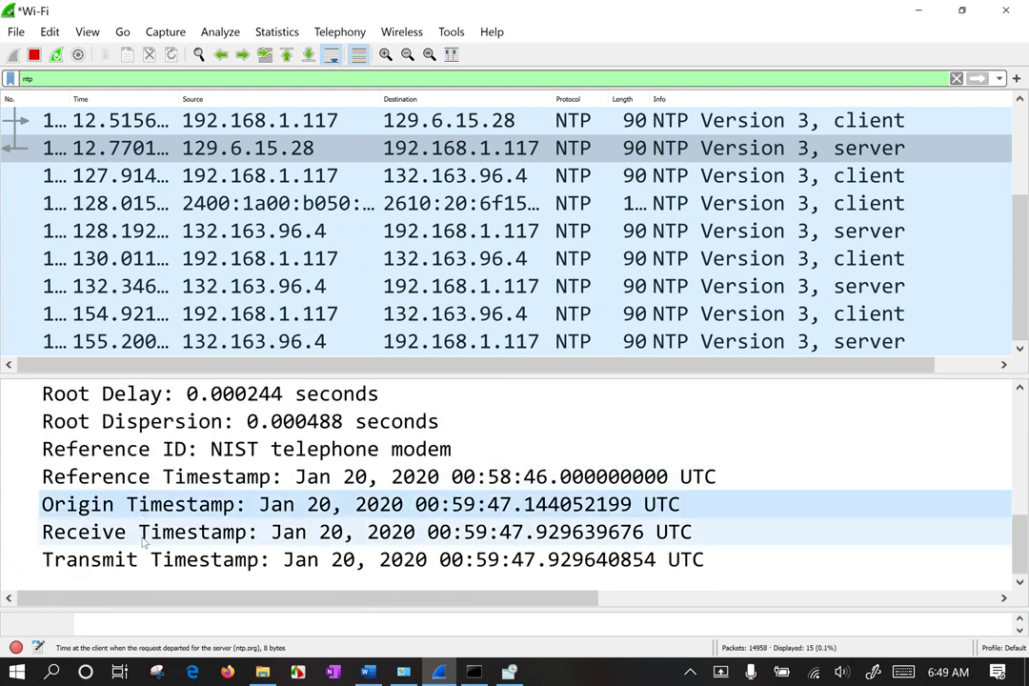
pyautogui.click(145, 539)
pyautogui.click(174, 563)
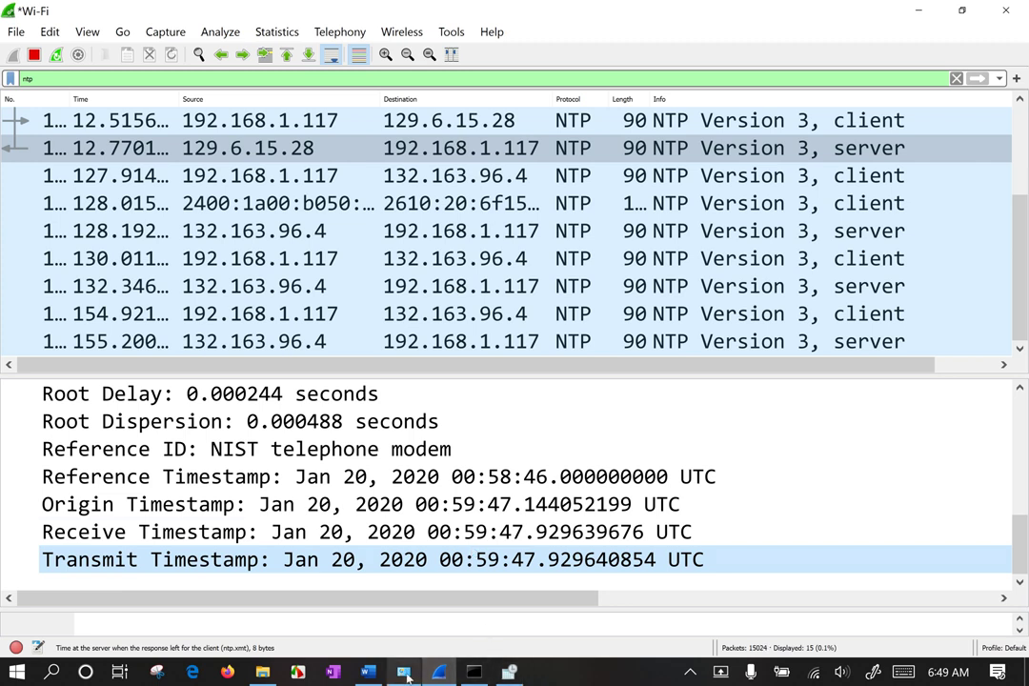
pyautogui.click(403, 672)
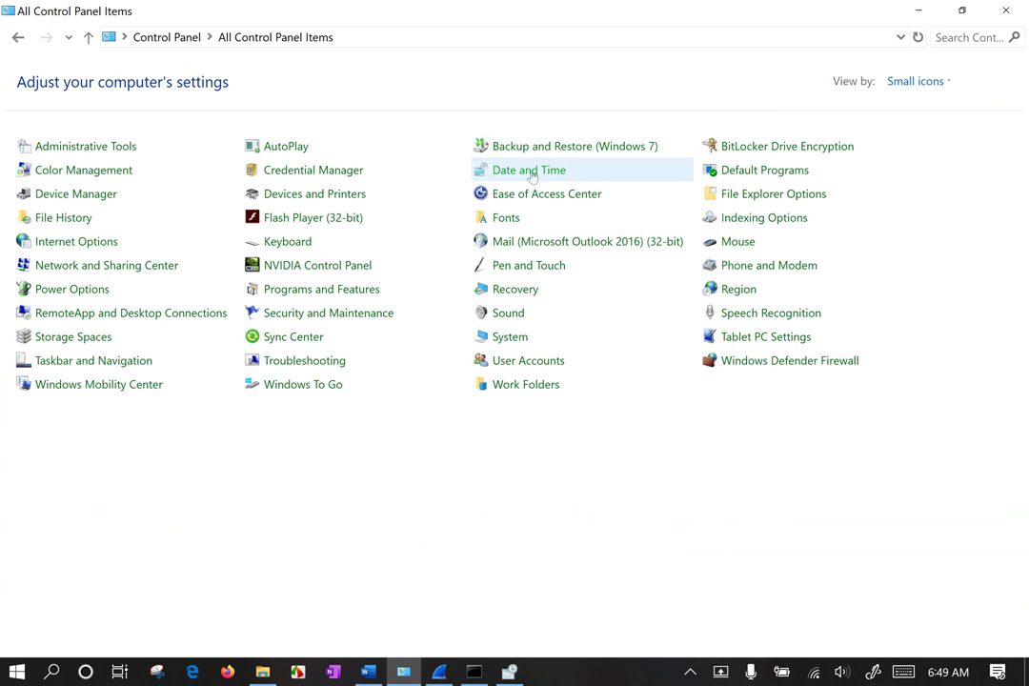
# Step: Set time.windows.com as the Internet Time server and run Update now
pyautogui.click(532, 174)
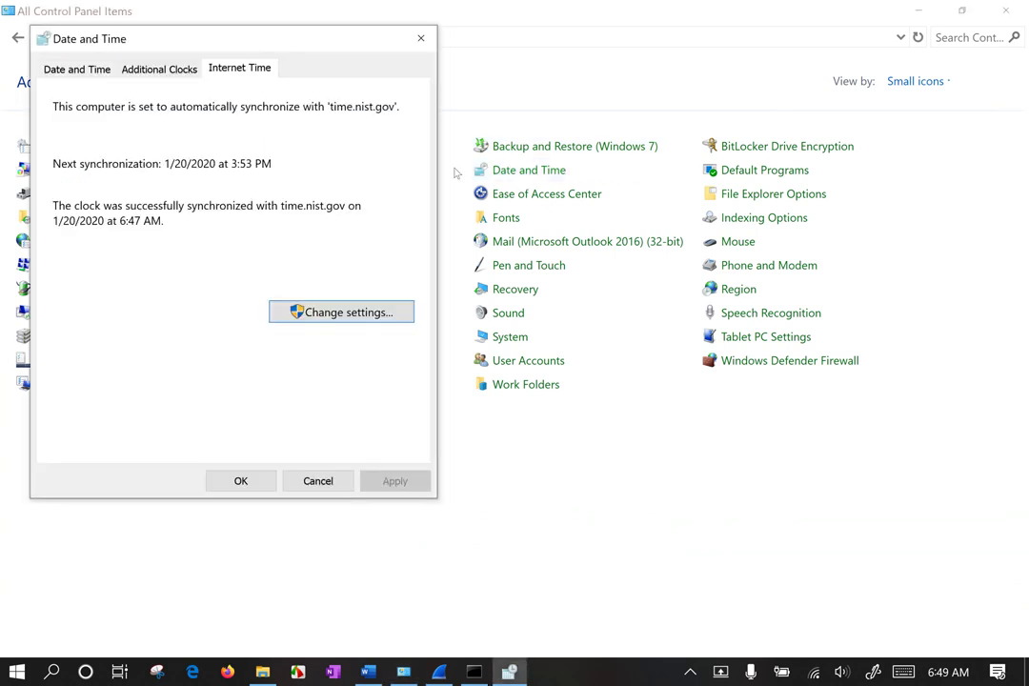
pyautogui.click(348, 314)
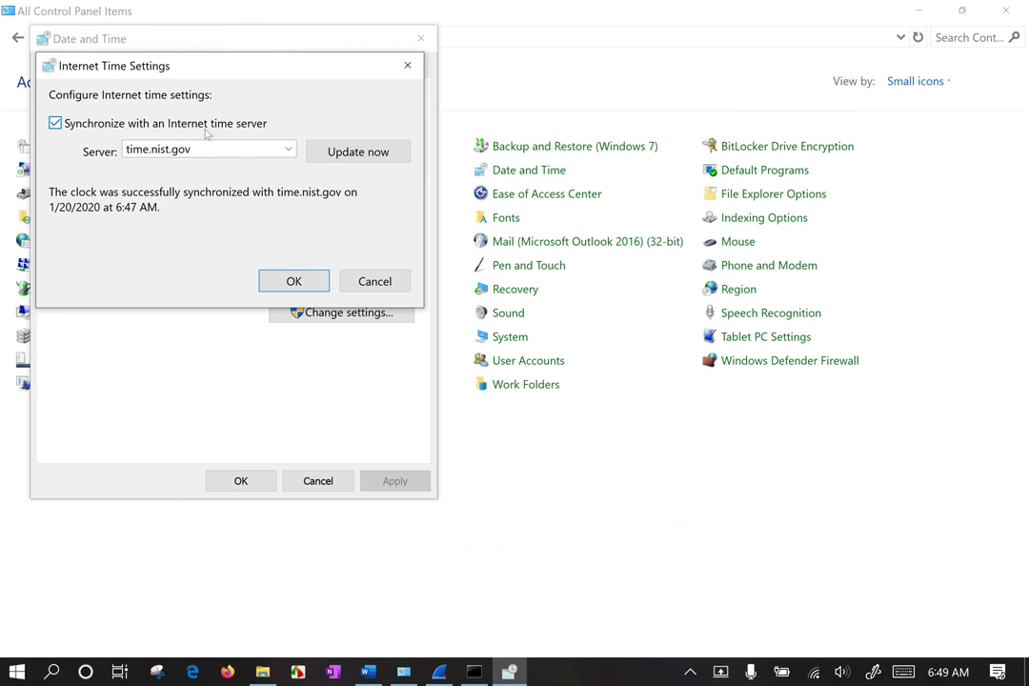
pyautogui.click(289, 152)
pyautogui.click(259, 164)
pyautogui.click(375, 157)
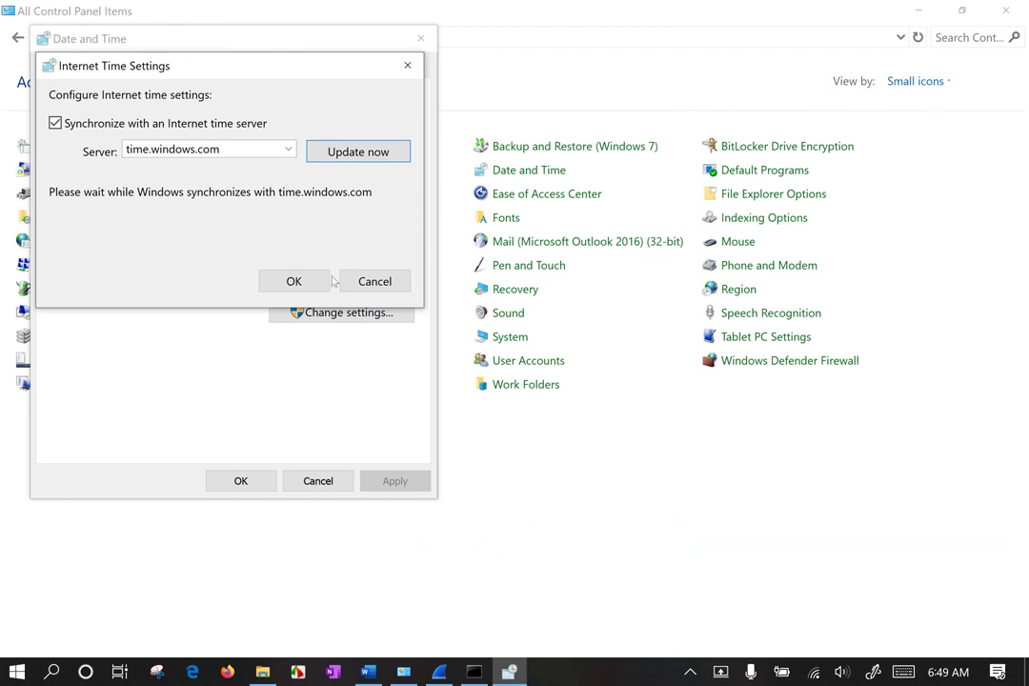
# Step: Back in Wireshark, open the NTP server reply packet 11582 in its own window
pyautogui.hotkey('alt', 'Tab')
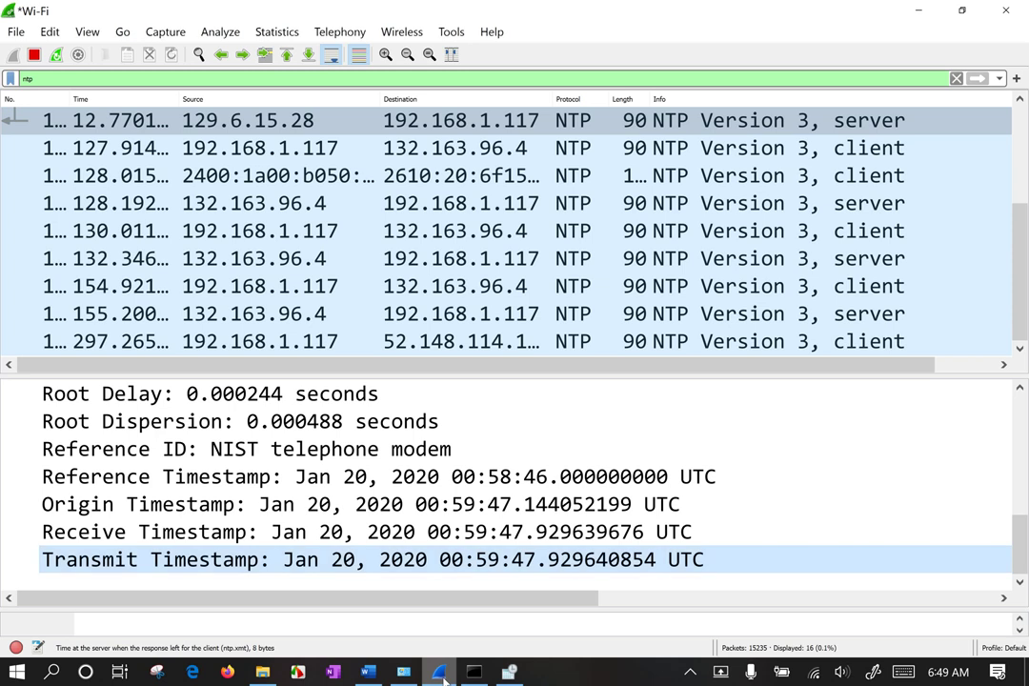
pyautogui.click(355, 257)
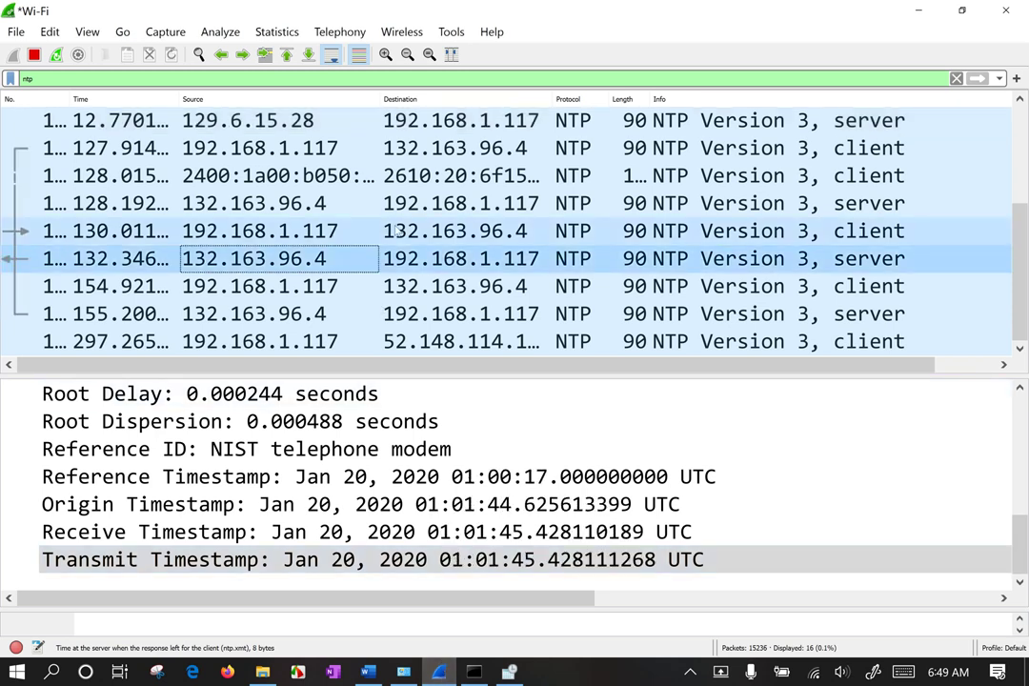
pyautogui.doubleClick(510, 204)
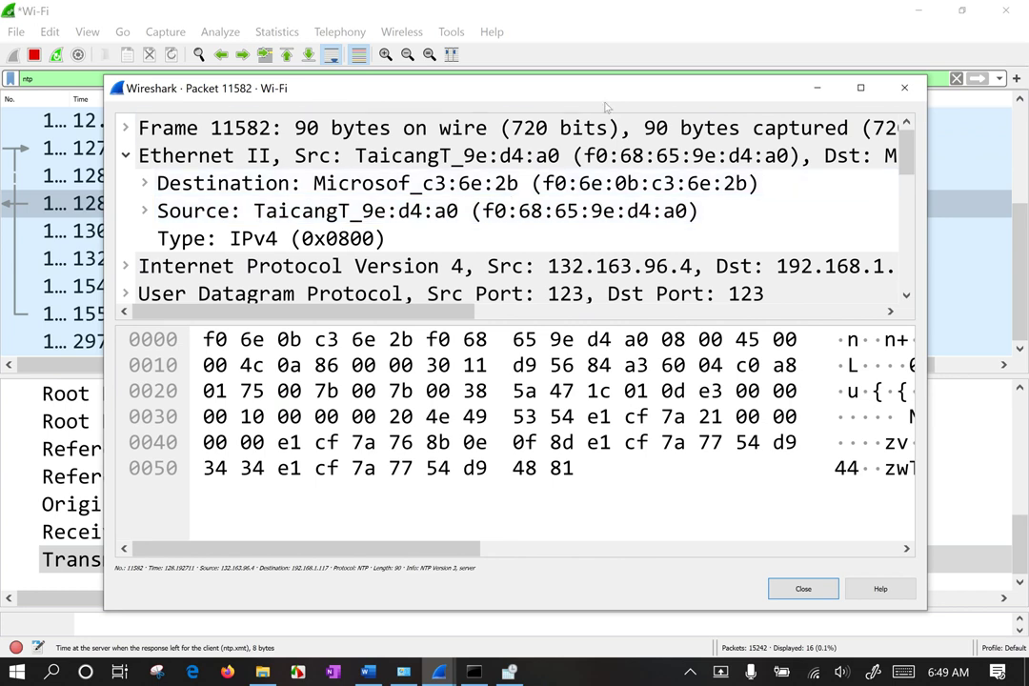
# Step: Maximize the packet 11582 window and collapse the Ethernet II and Network Time Protocol trees
pyautogui.doubleClick(514, 89)
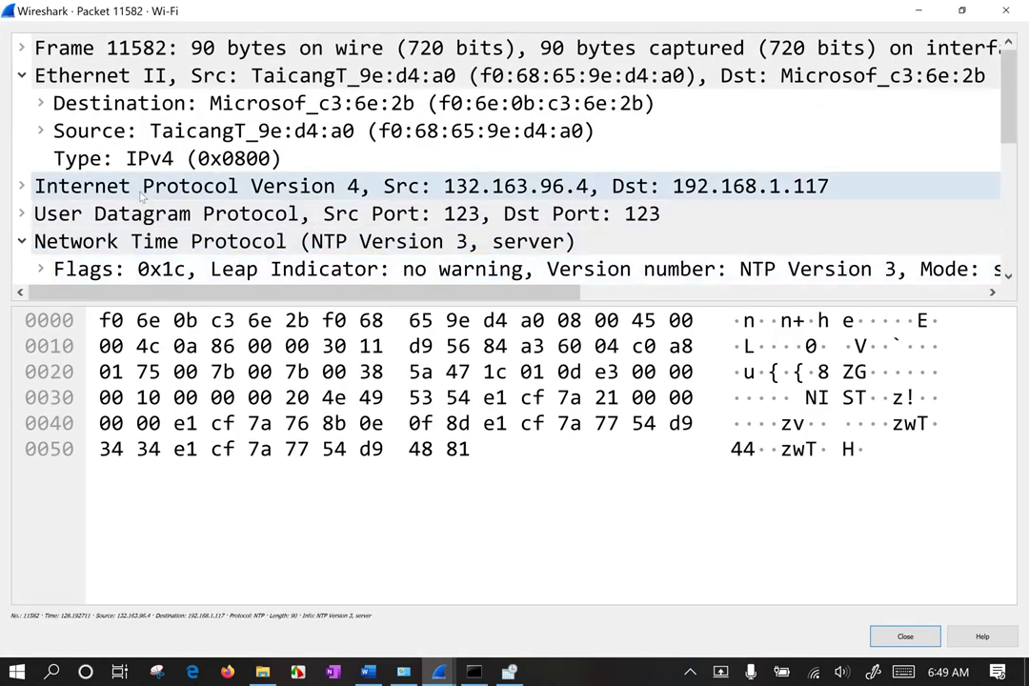
pyautogui.scroll(-1, 138, 190)
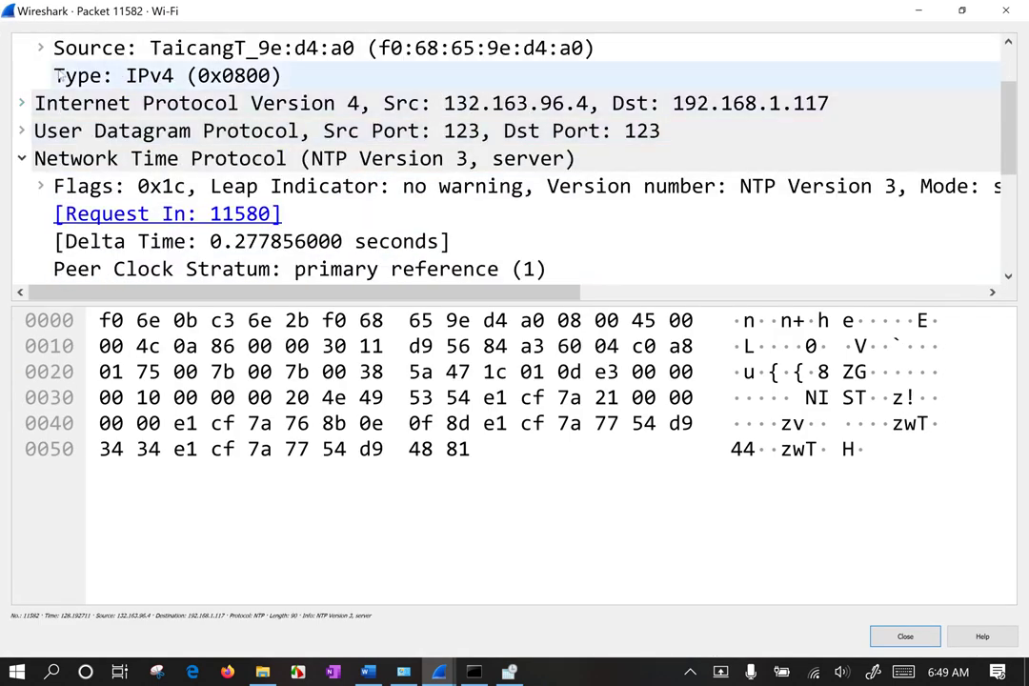
pyautogui.scroll(1, 35, 81)
pyautogui.click(20, 75)
pyautogui.click(85, 159)
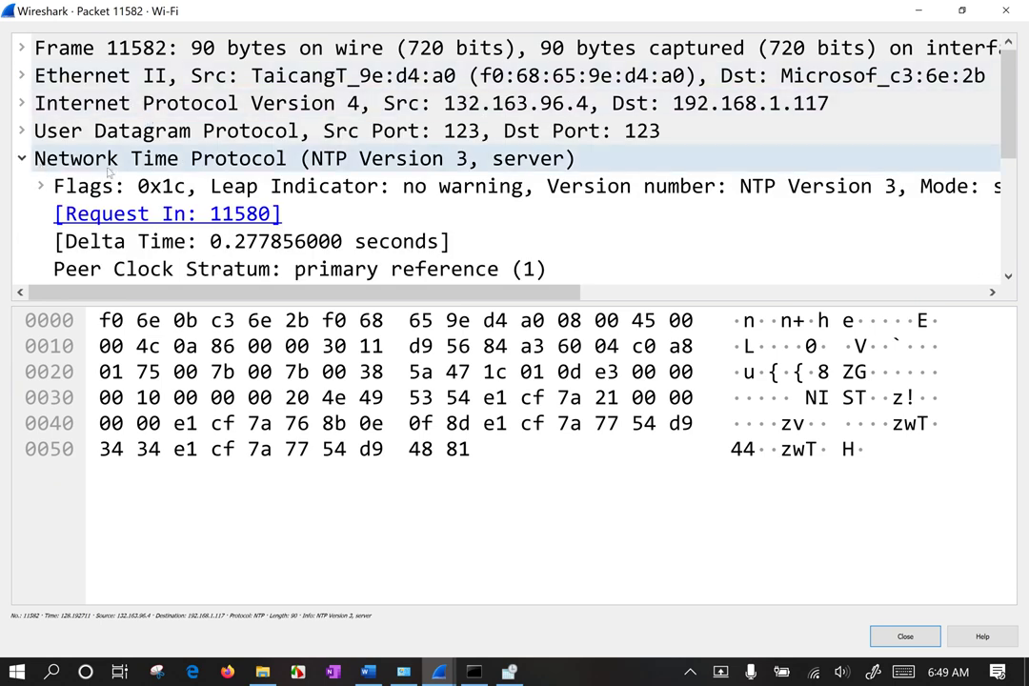
pyautogui.click(21, 158)
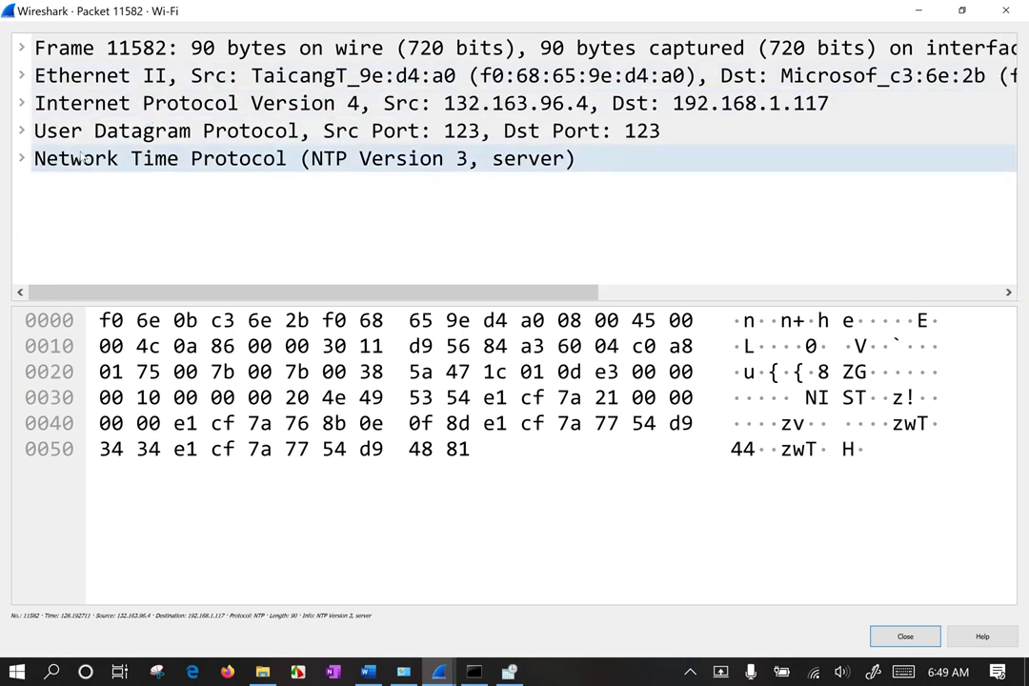
# Step: Highlight the Ethernet, IPv4, UDP and NTP bytes, comparing the NTP payload with the 8-byte UDP header
pyautogui.click(154, 75)
pyautogui.click(214, 95)
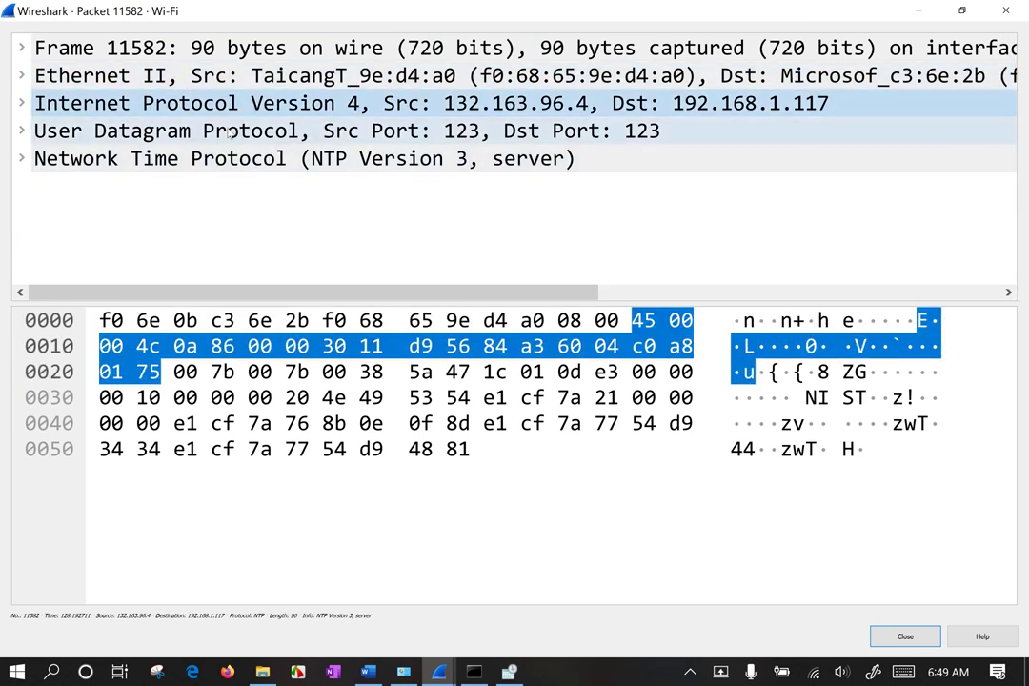
pyautogui.click(191, 124)
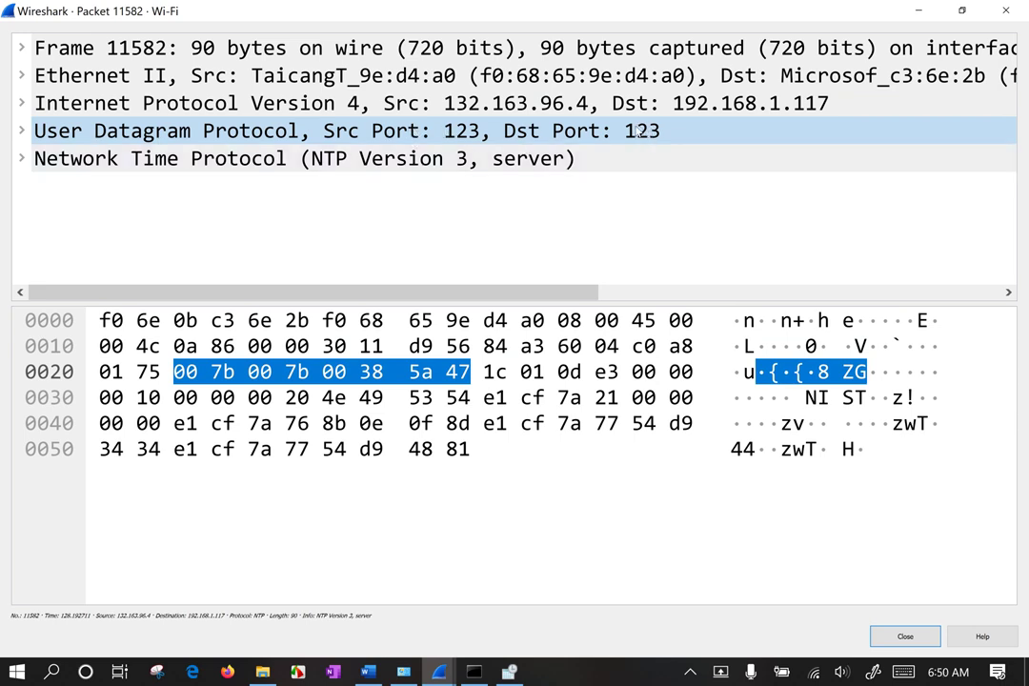
pyautogui.click(147, 160)
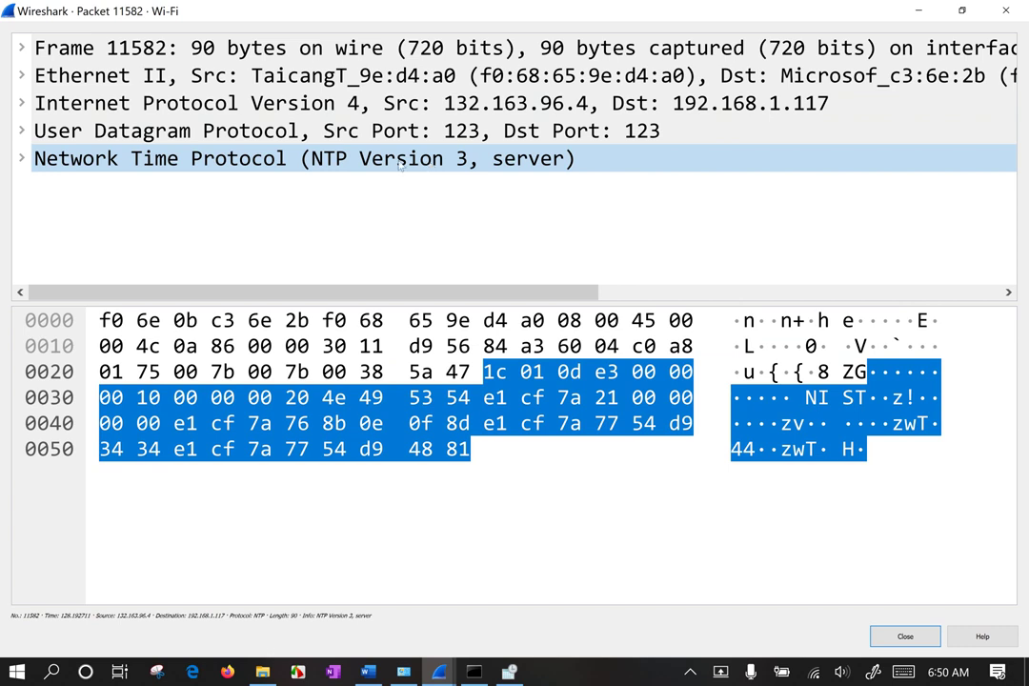
pyautogui.click(355, 135)
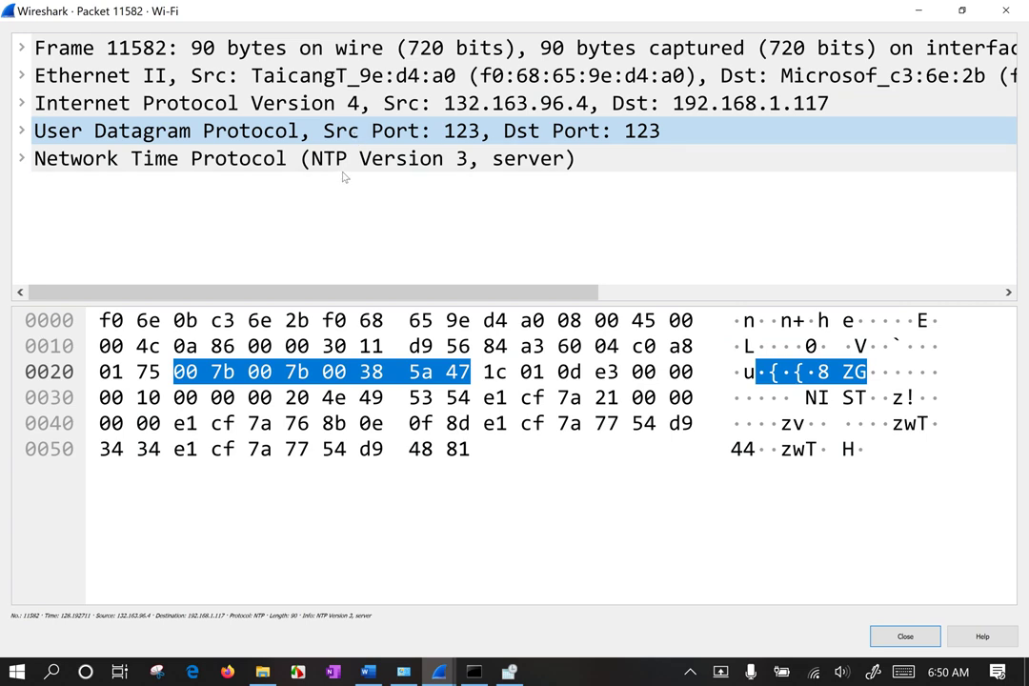
pyautogui.click(347, 162)
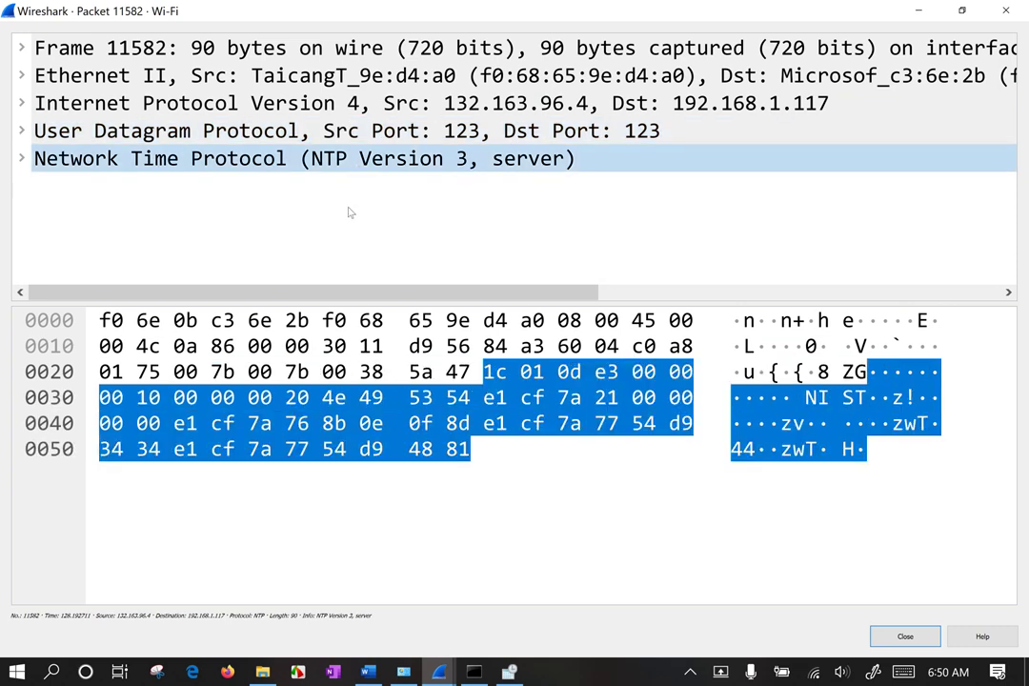
pyautogui.click(448, 135)
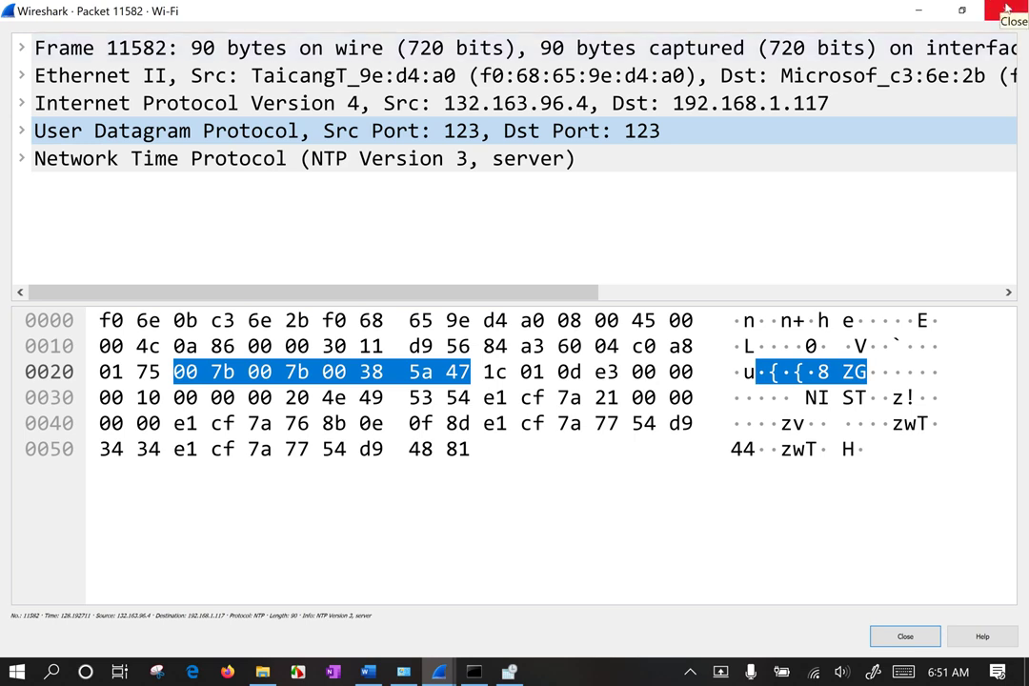
# Step: Follow the NTP server packet's UDP stream, filtering to udp.stream eq 200, and review its six lines
pyautogui.click(1006, 10)
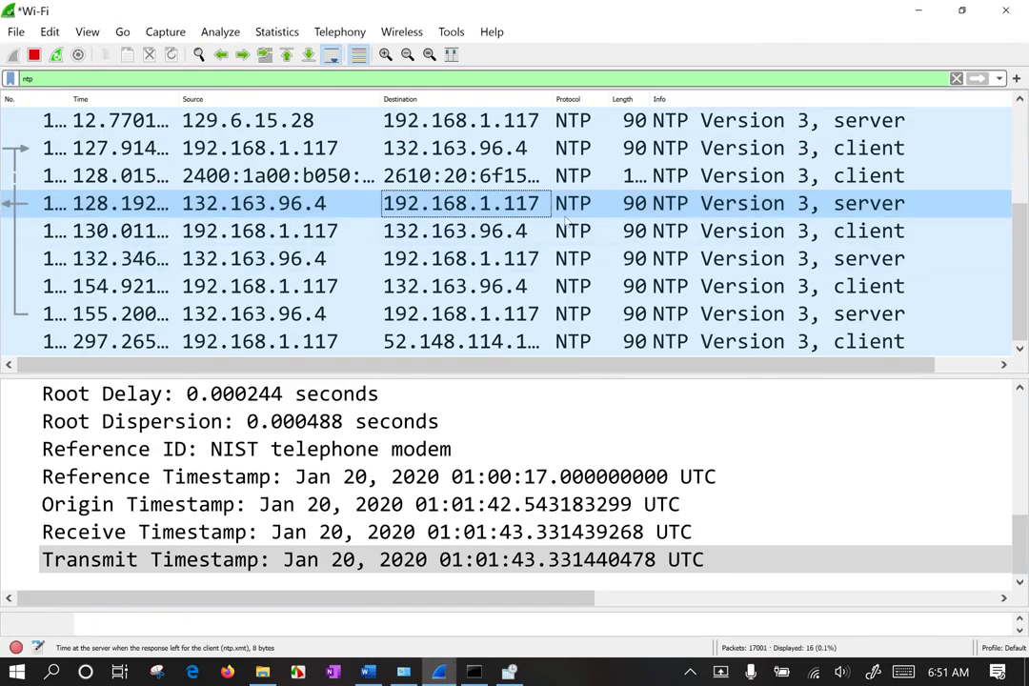
pyautogui.rightClick(585, 214)
pyautogui.moveTo(635, 449)
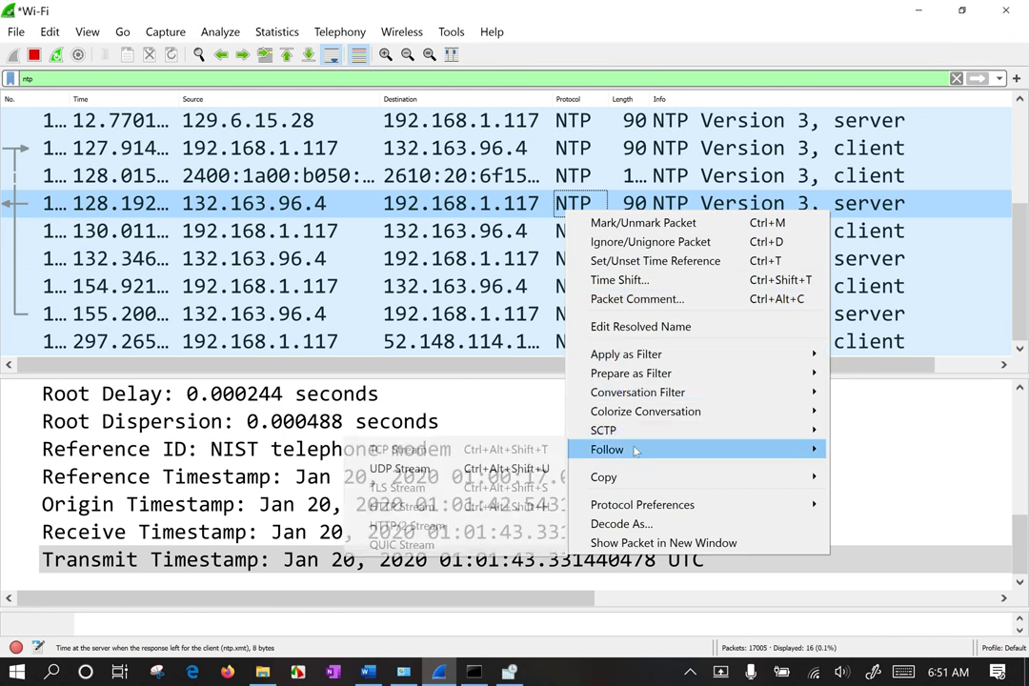
pyautogui.click(532, 204)
pyautogui.rightClick(531, 204)
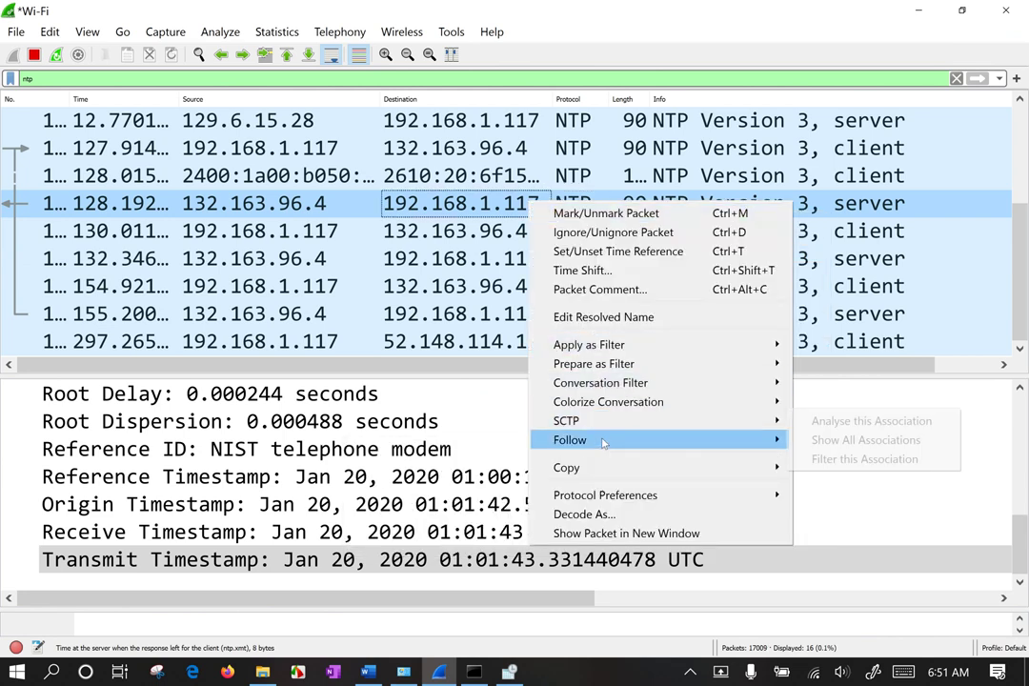
pyautogui.moveTo(603, 446)
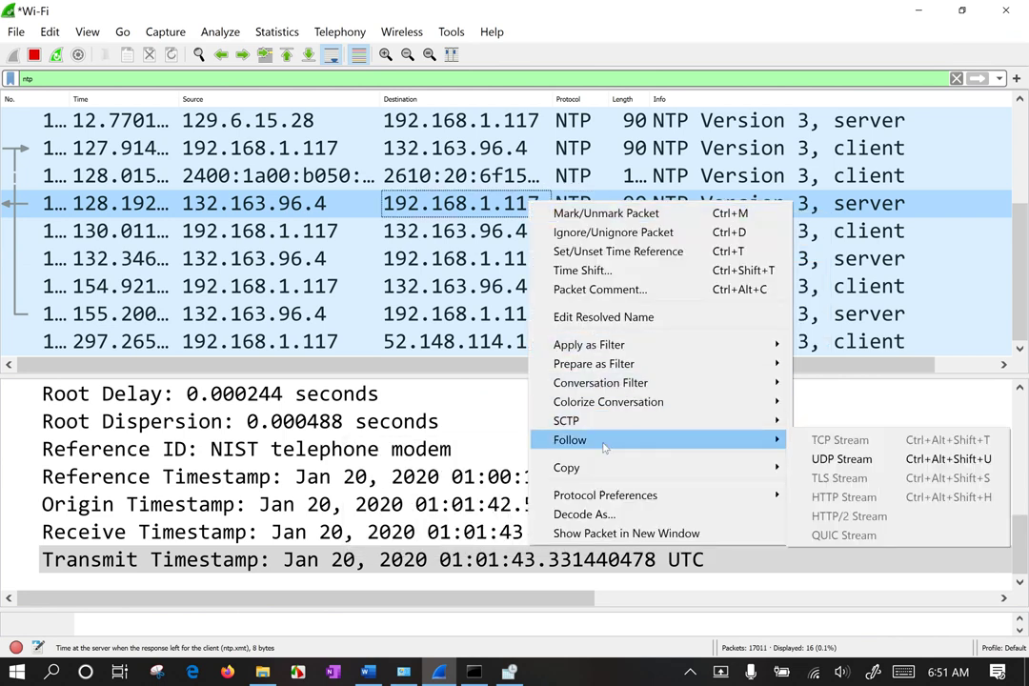
pyautogui.click(842, 459)
pyautogui.moveTo(533, 173); pyautogui.dragTo(234, 31)
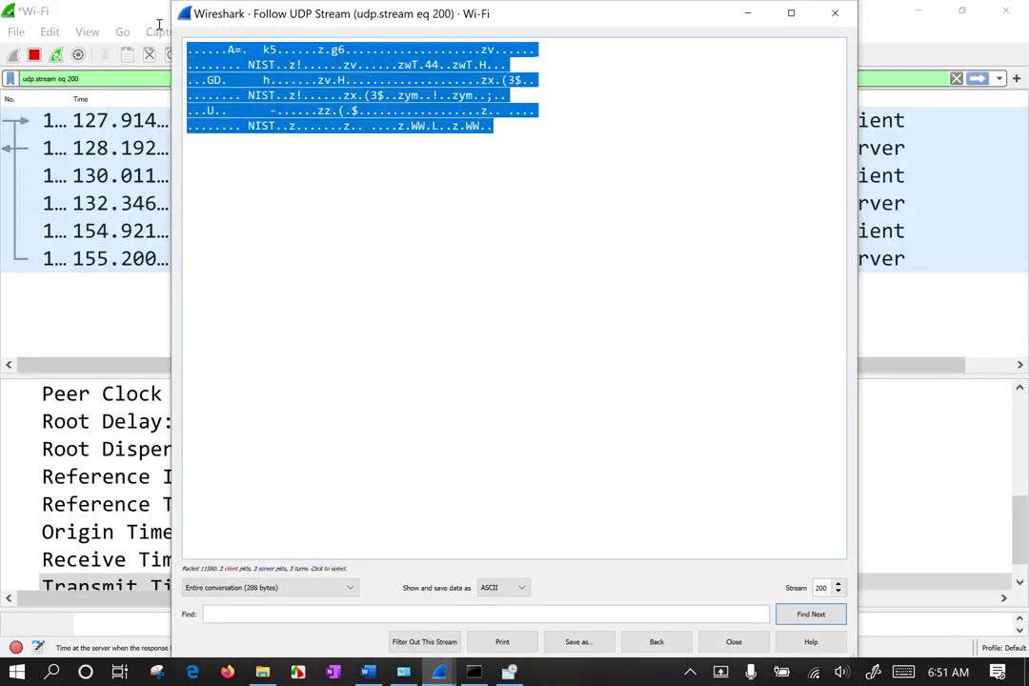
pyautogui.press('Escape')
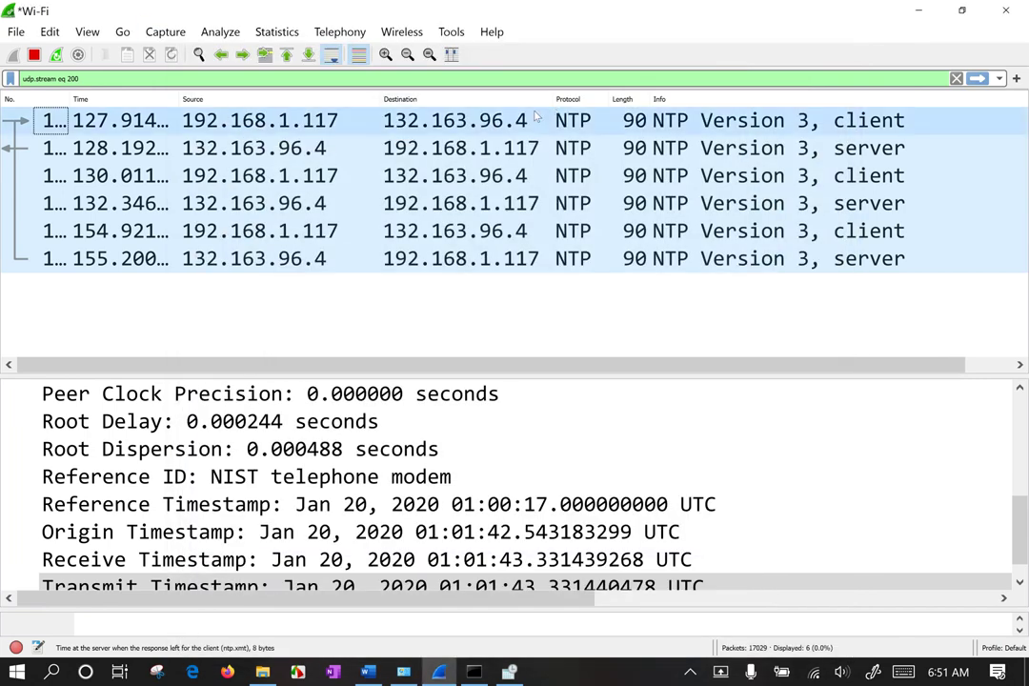
# Step: Enlarge the details pane and reopen server reply packet 11582 in its own window
pyautogui.click(469, 159)
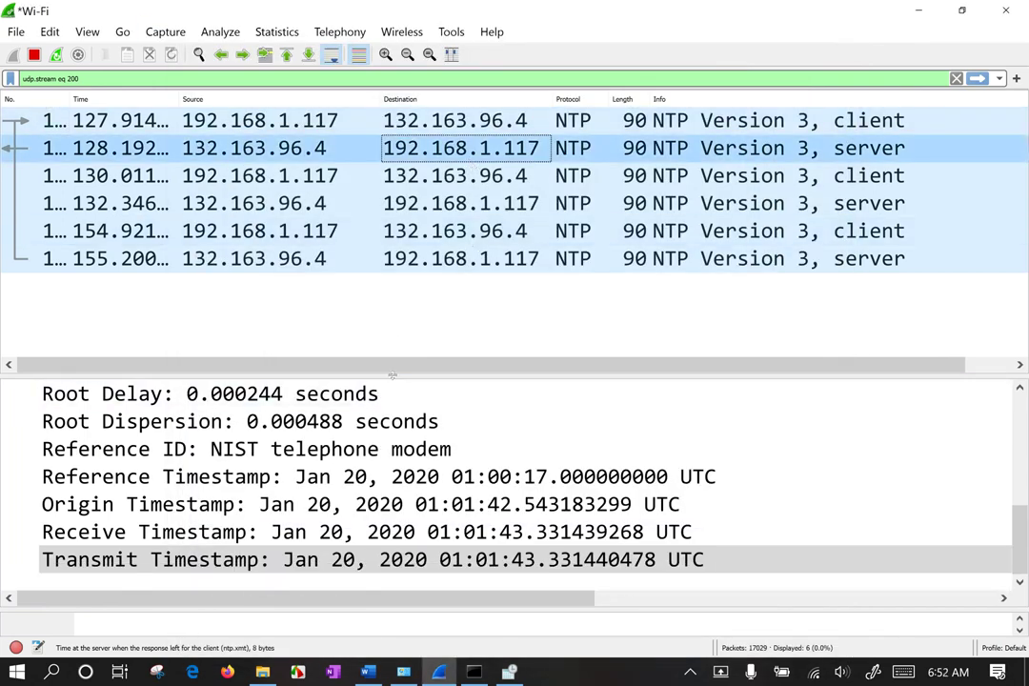
pyautogui.moveTo(393, 374); pyautogui.dragTo(392, 226)
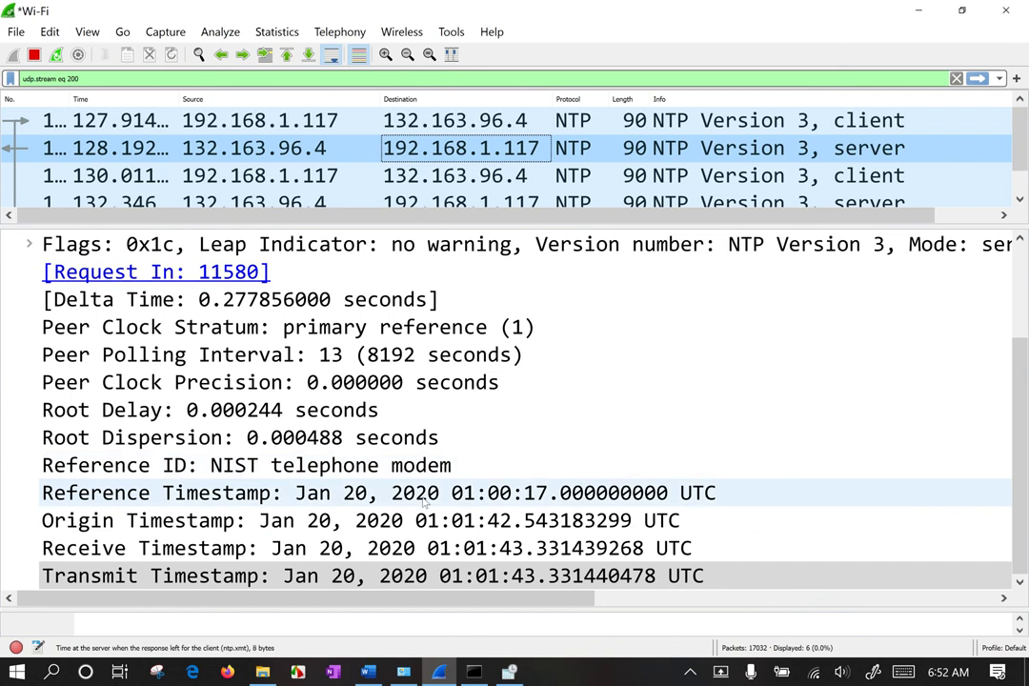
pyautogui.doubleClick(459, 152)
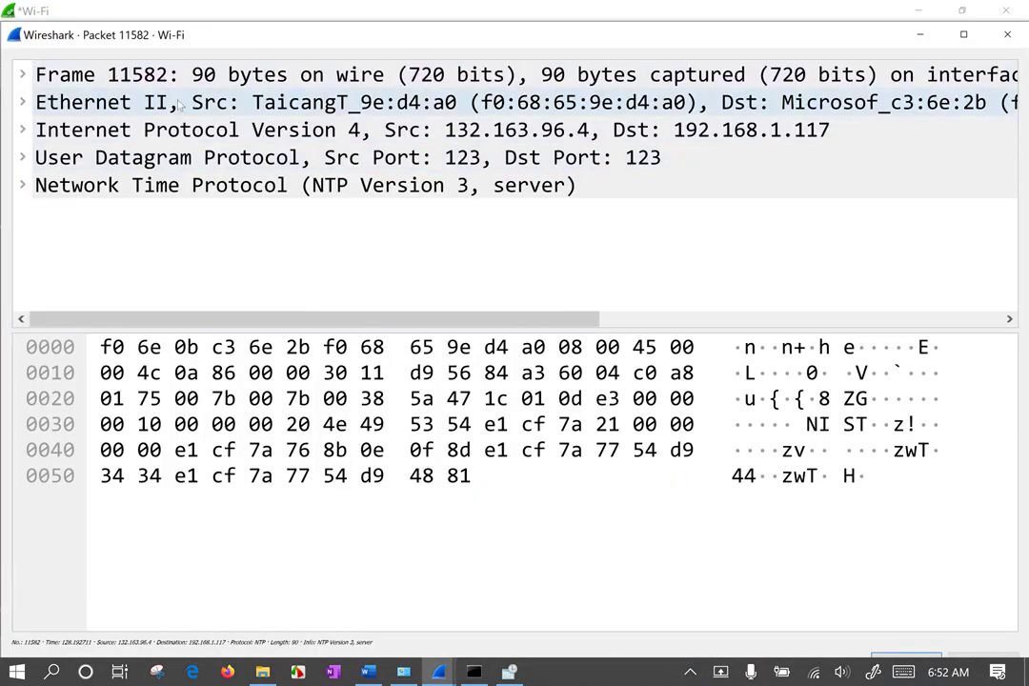
# Step: Highlight the Ethernet II, 20-byte IPv4, 8-byte UDP and NTP payload bytes in turn
pyautogui.click(187, 106)
pyautogui.click(276, 133)
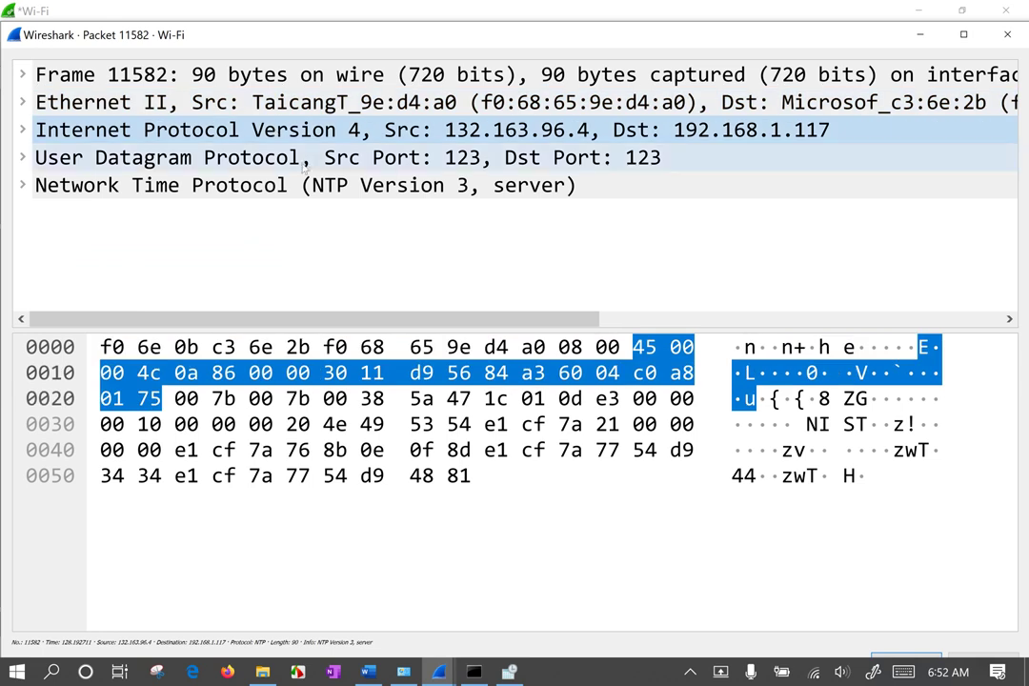
pyautogui.click(310, 160)
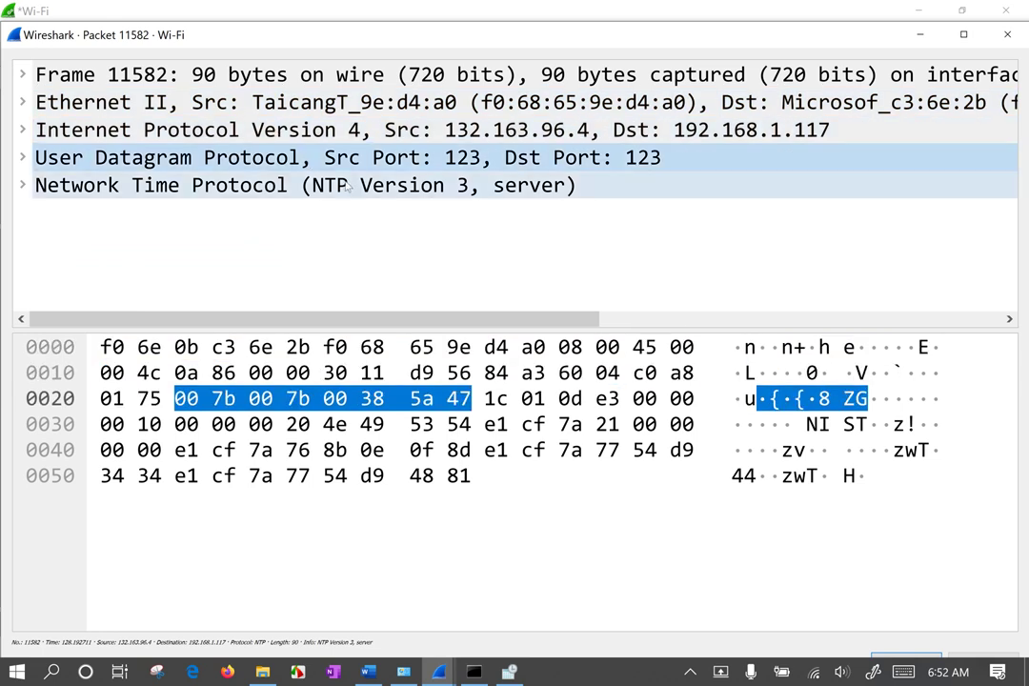
pyautogui.click(333, 191)
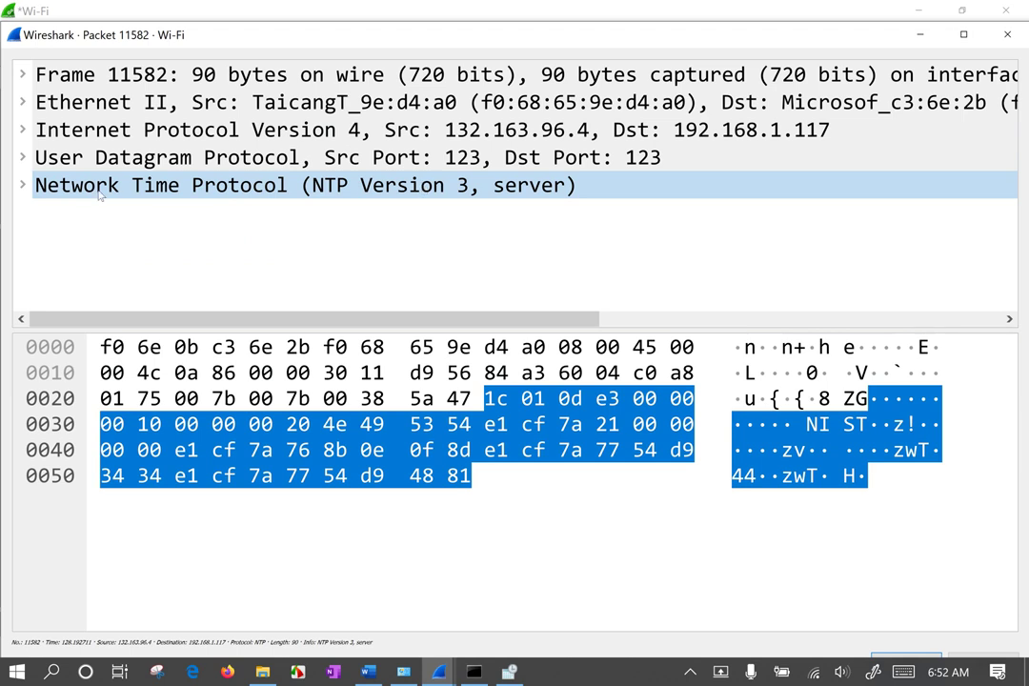
# Step: Expand and collapse the NTP tree, re-highlight the IPv4, UDP and NTP bytes, then close the window
pyautogui.click(24, 186)
pyautogui.scroll(-1, 24, 185)
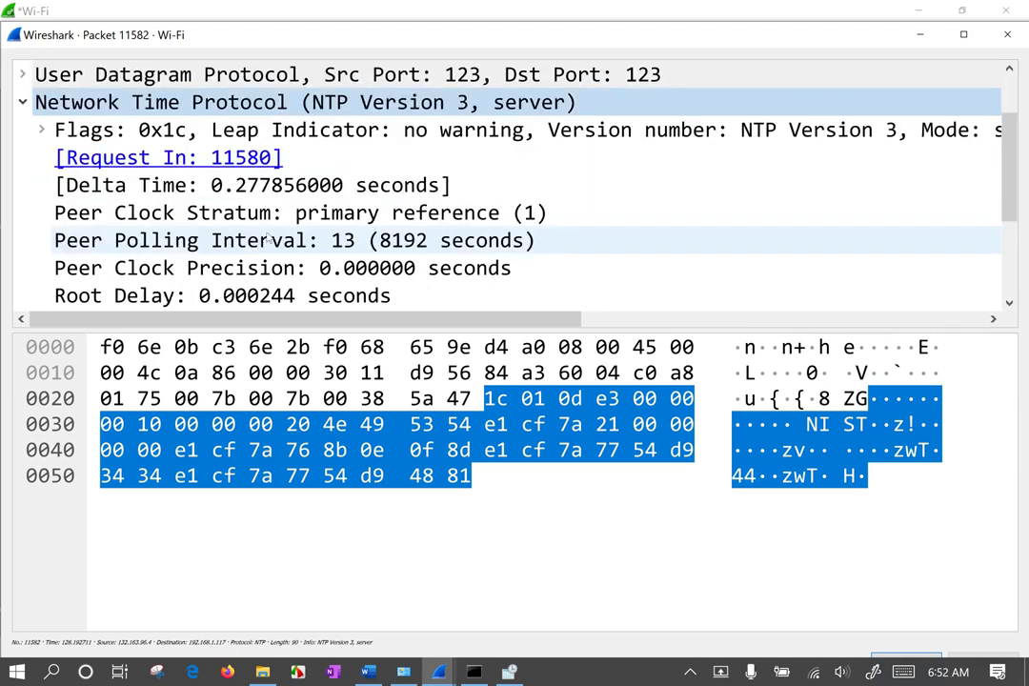
pyautogui.scroll(1, 24, 186)
pyautogui.click(23, 185)
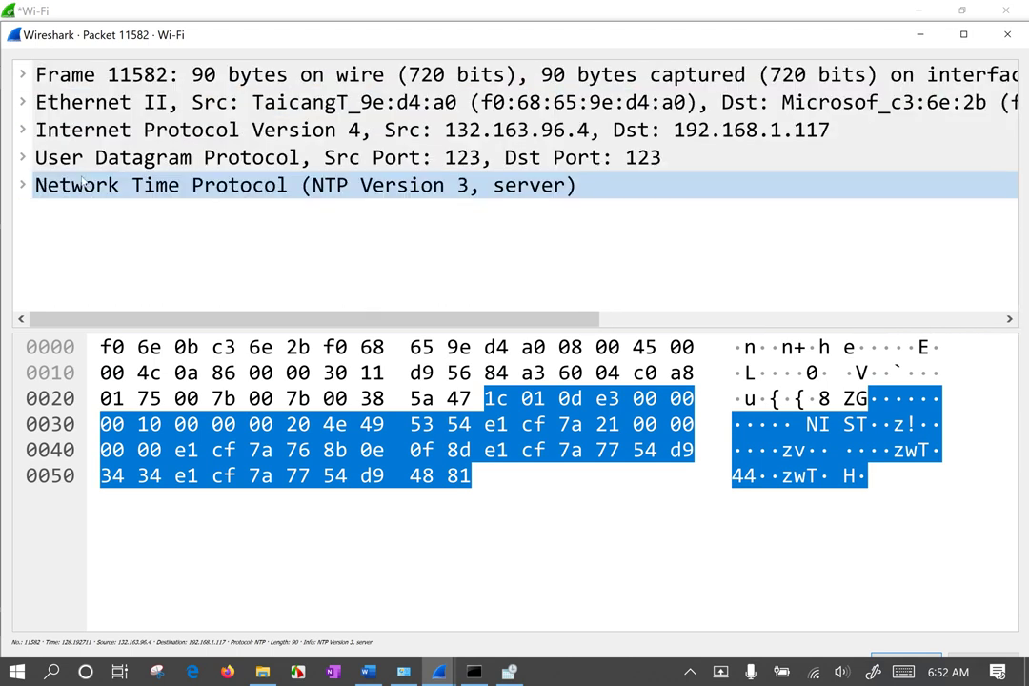
pyautogui.click(193, 133)
pyautogui.click(284, 160)
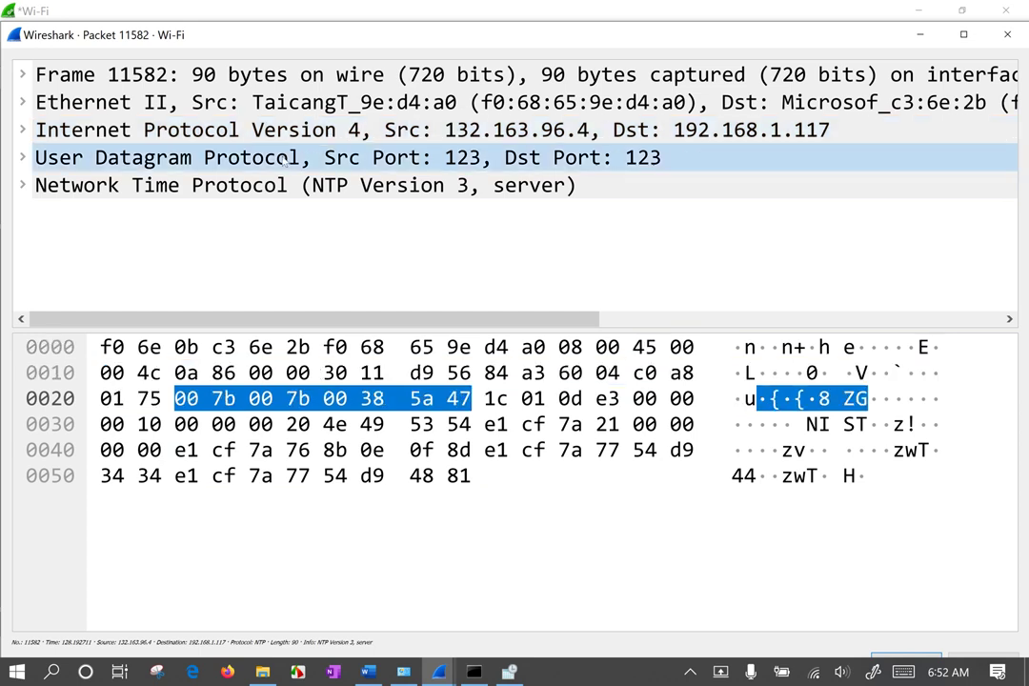
pyautogui.click(238, 183)
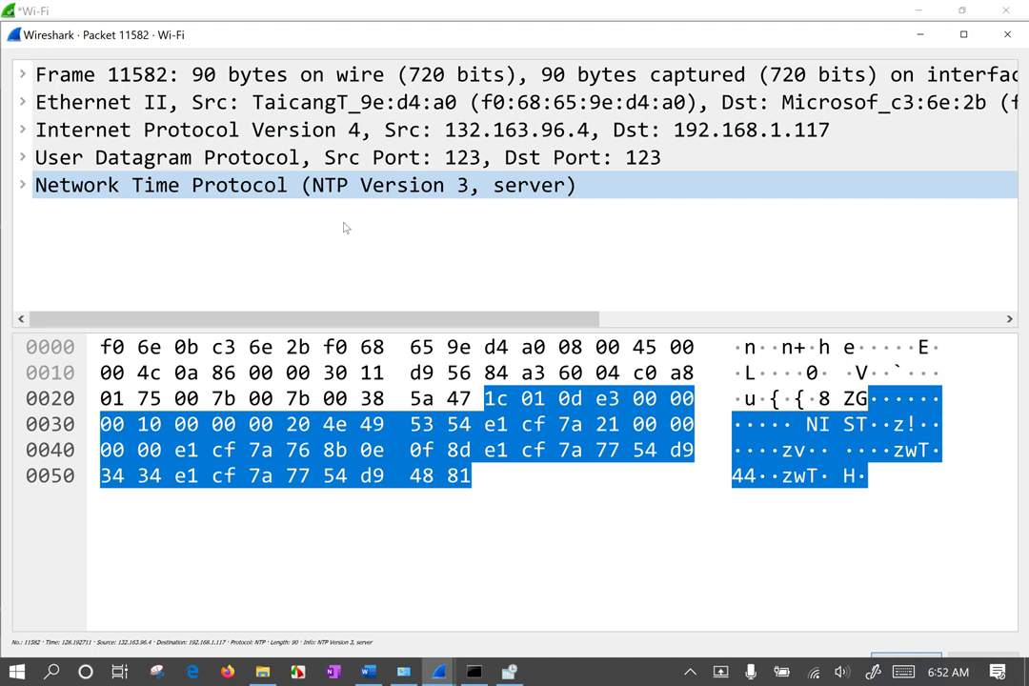
pyautogui.click(1007, 35)
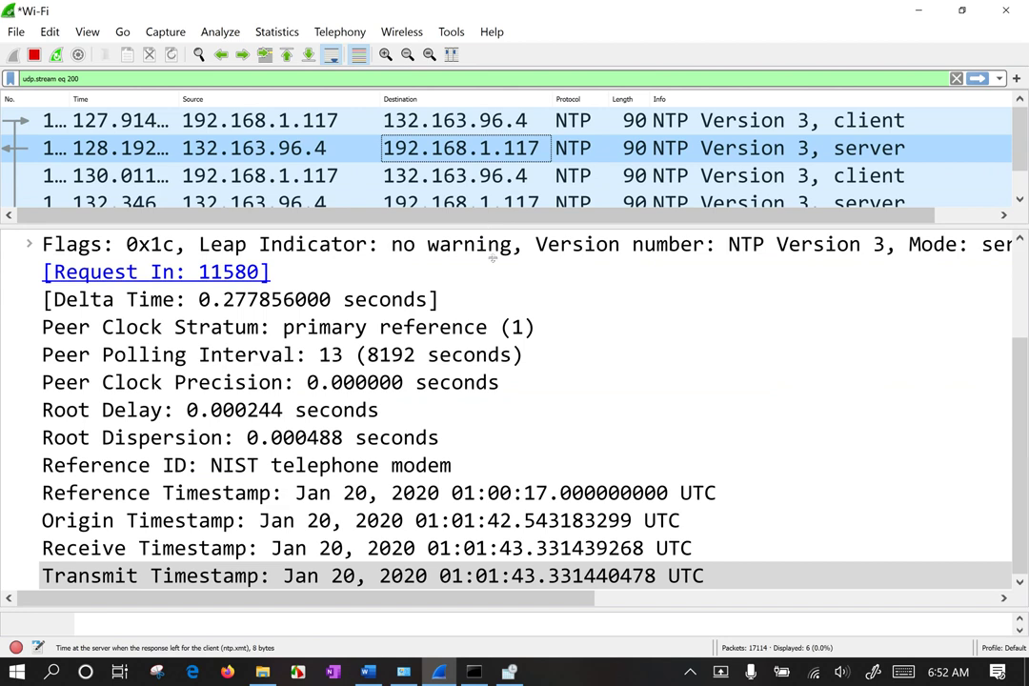
# Step: Give the packet list more room, select client request 11580, and switch to Firefox
pyautogui.moveTo(514, 223); pyautogui.dragTo(515, 386)
pyautogui.click(517, 293)
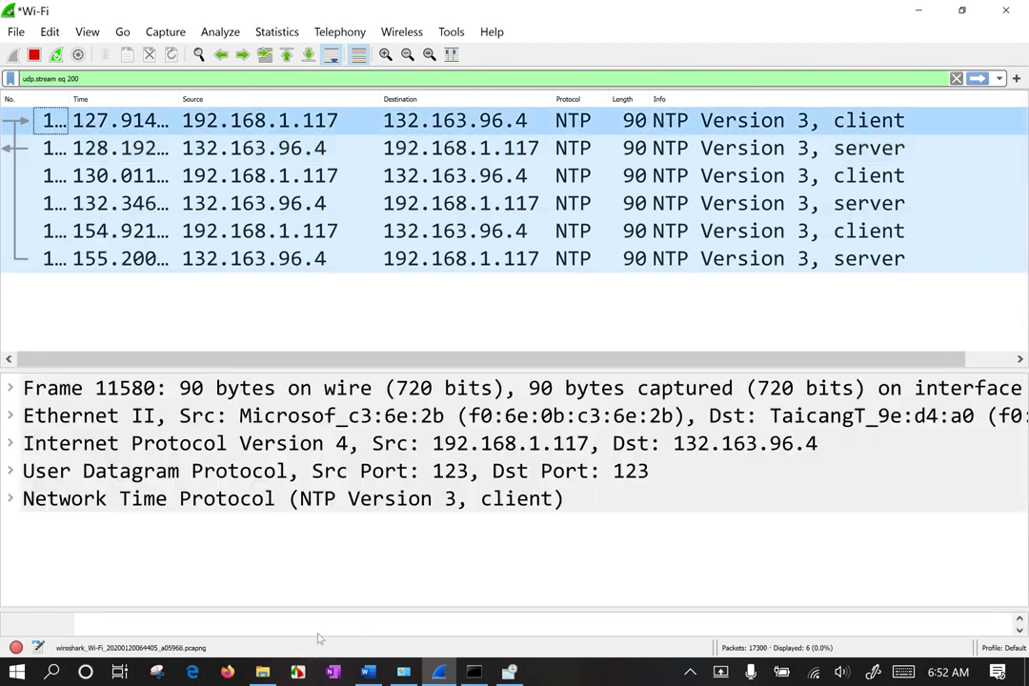
pyautogui.hotkey('ctrl', 'Home')
pyautogui.click(229, 673)
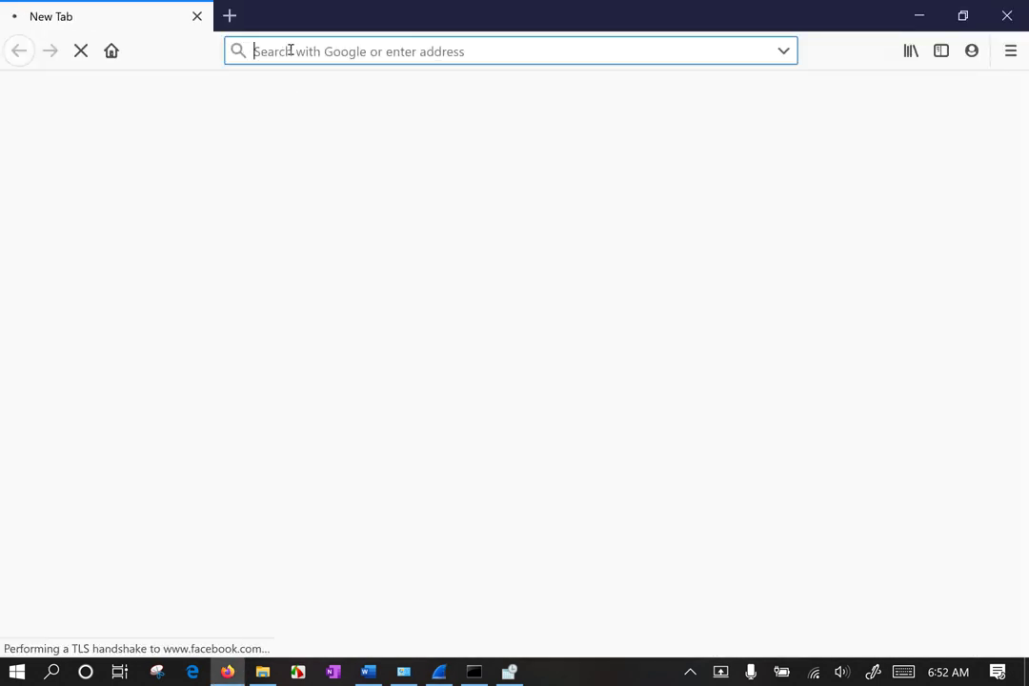
# Step: Search Google from the address bar for 'ntp server and client'
pyautogui.write('ntp')
pyautogui.hotkey('ctrl', 'a')
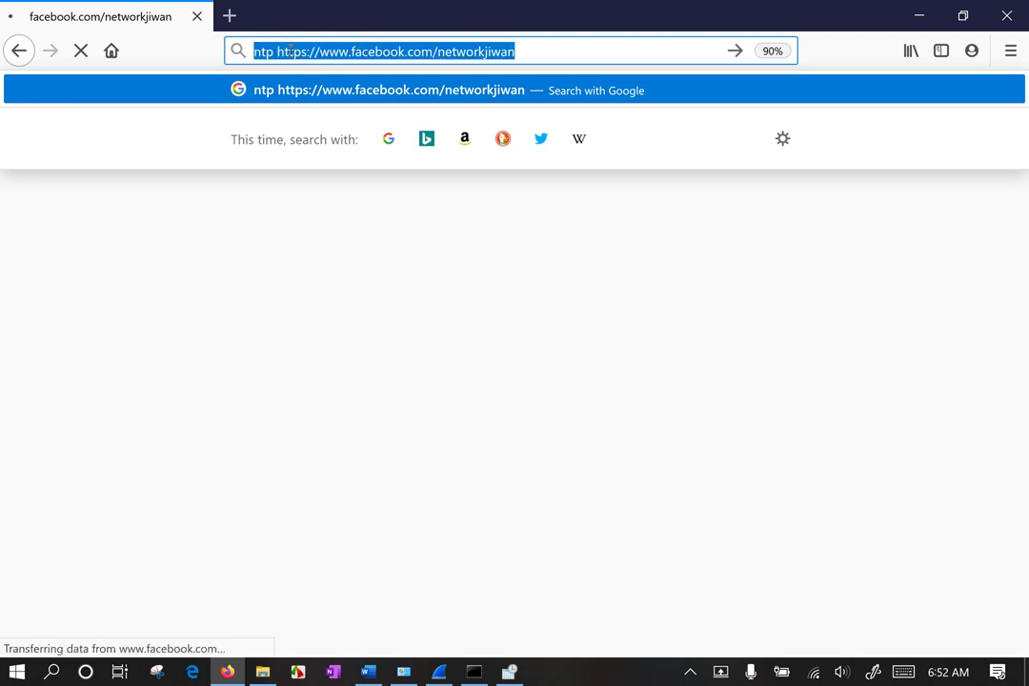
pyautogui.write('ntp server and client')
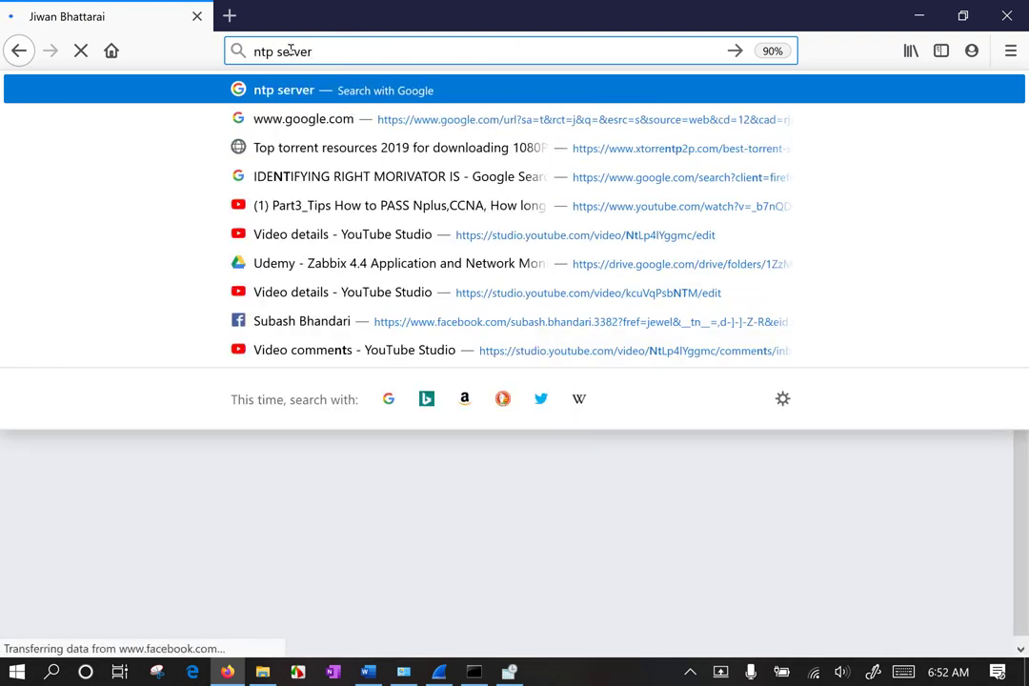
pyautogui.press('Return')
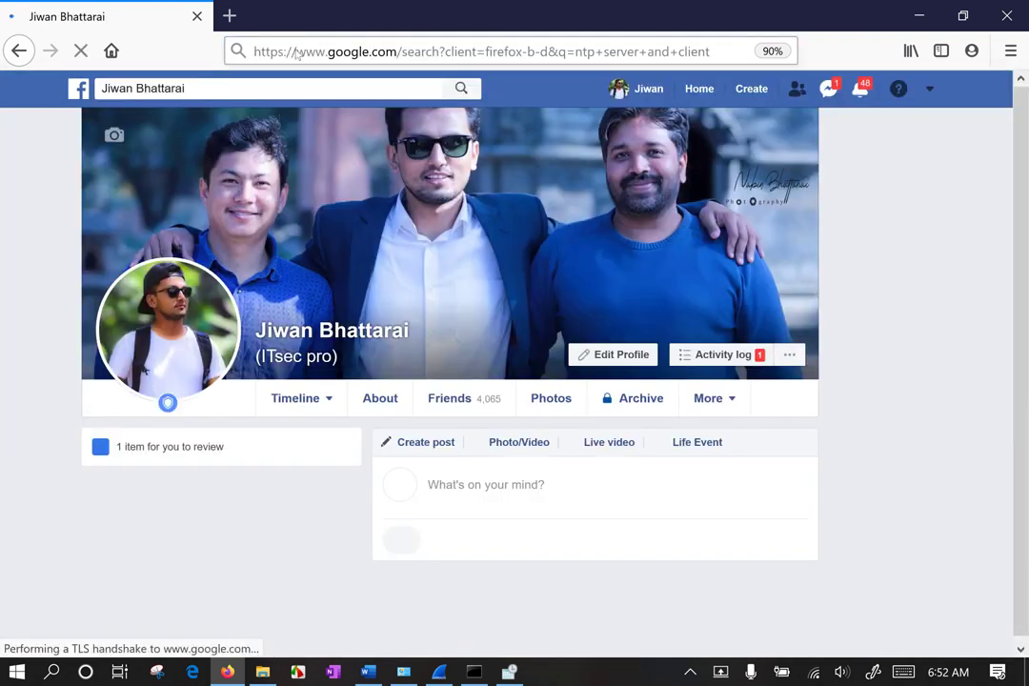
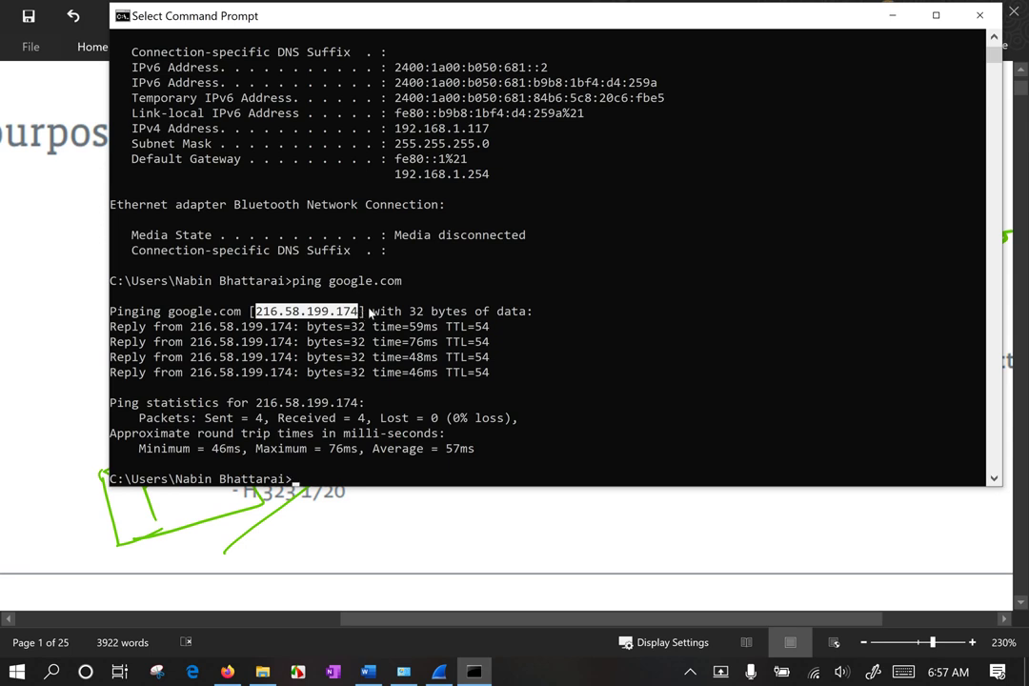
# Step: Highlight the google.com target, its resolved address and the four reply lines in the ping output
pyautogui.moveTo(191, 327); pyautogui.dragTo(293, 326)
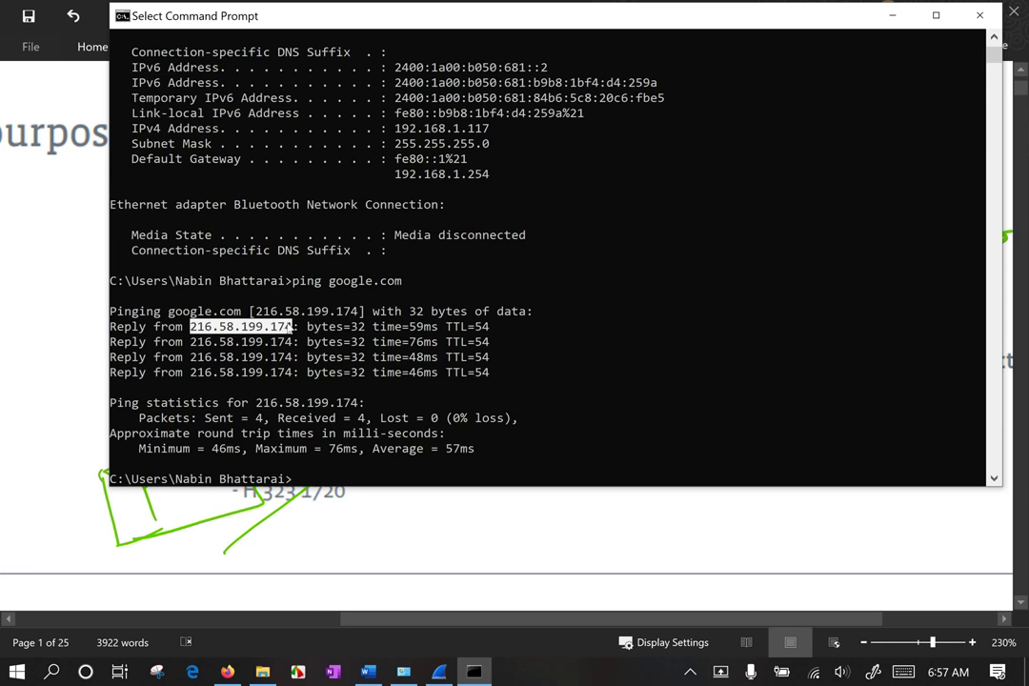
pyautogui.moveTo(175, 312); pyautogui.dragTo(358, 304)
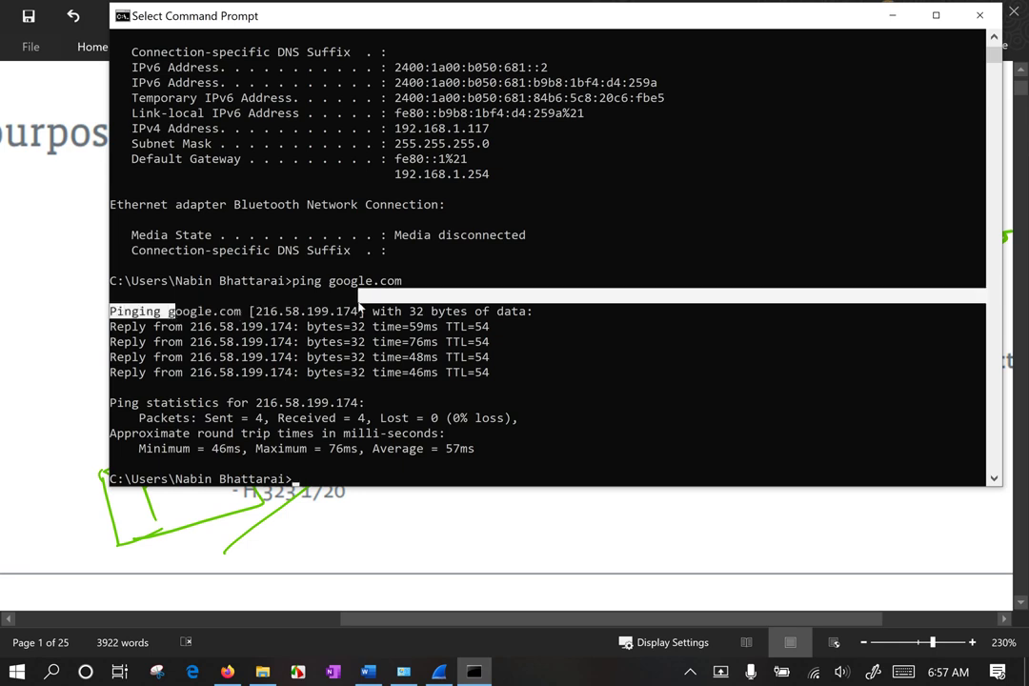
pyautogui.moveTo(169, 327); pyautogui.dragTo(483, 376)
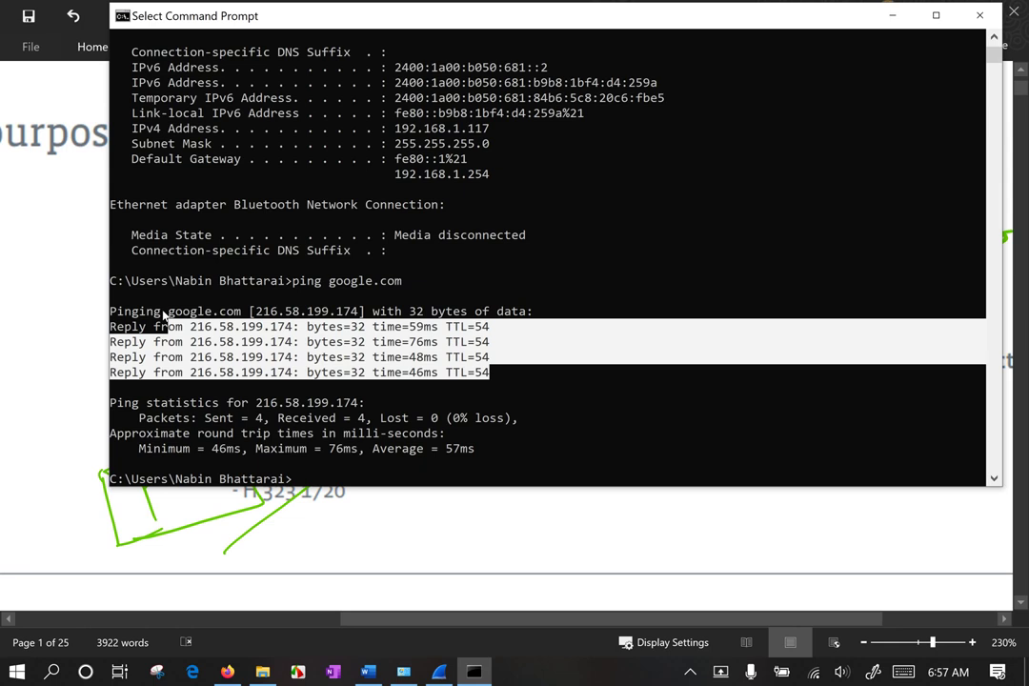
pyautogui.moveTo(162, 311); pyautogui.dragTo(531, 313)
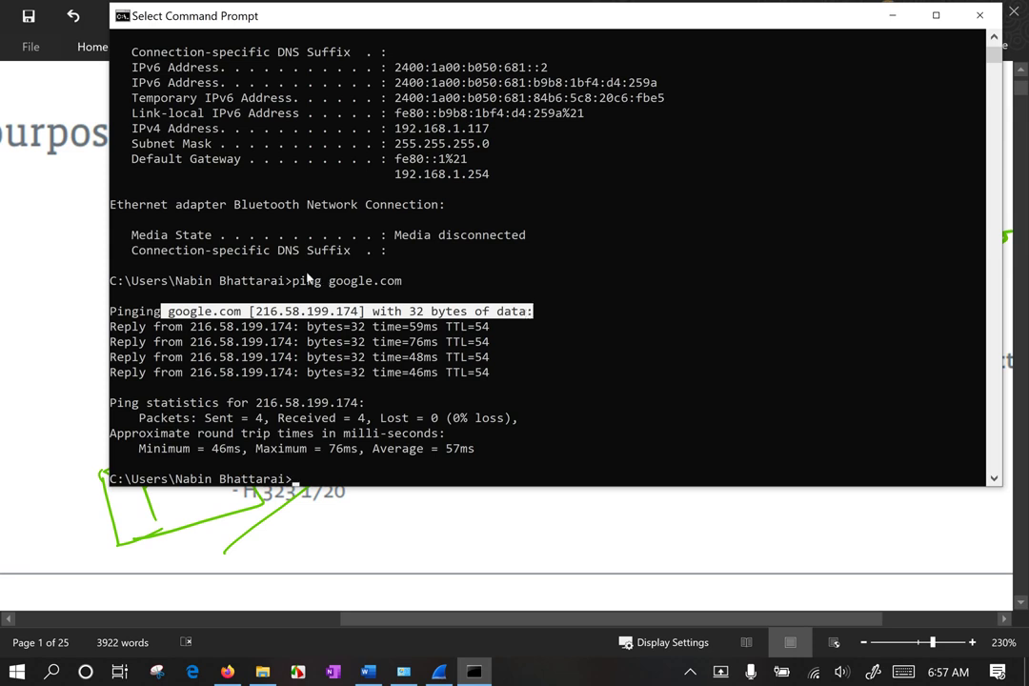
pyautogui.moveTo(314, 281); pyautogui.dragTo(373, 281)
pyautogui.moveTo(183, 312); pyautogui.dragTo(358, 315)
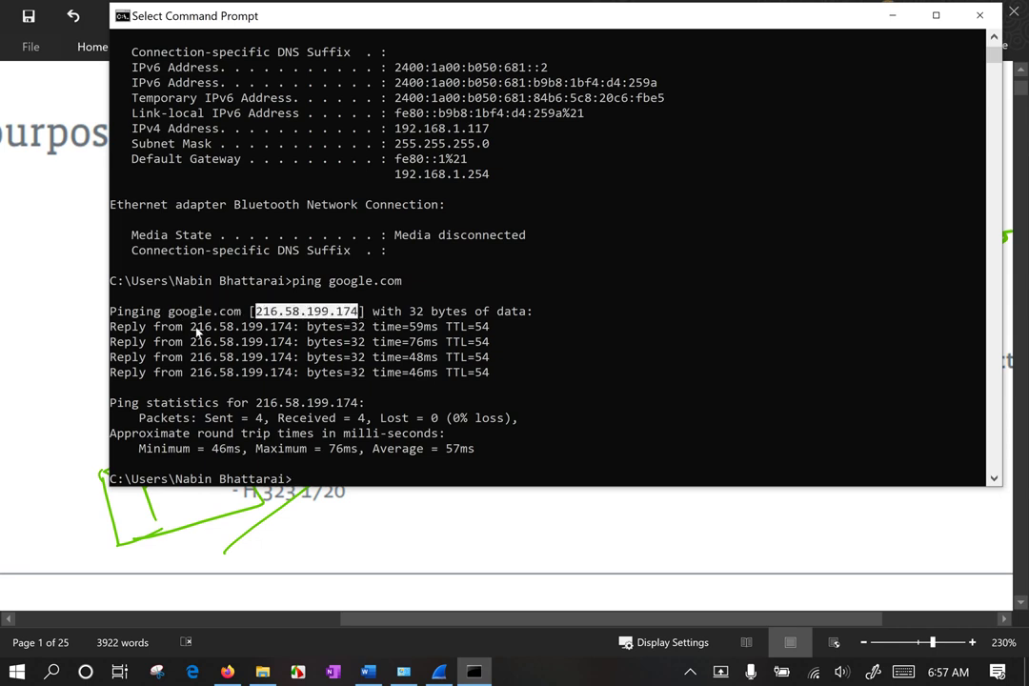
pyautogui.moveTo(184, 327); pyautogui.dragTo(292, 326)
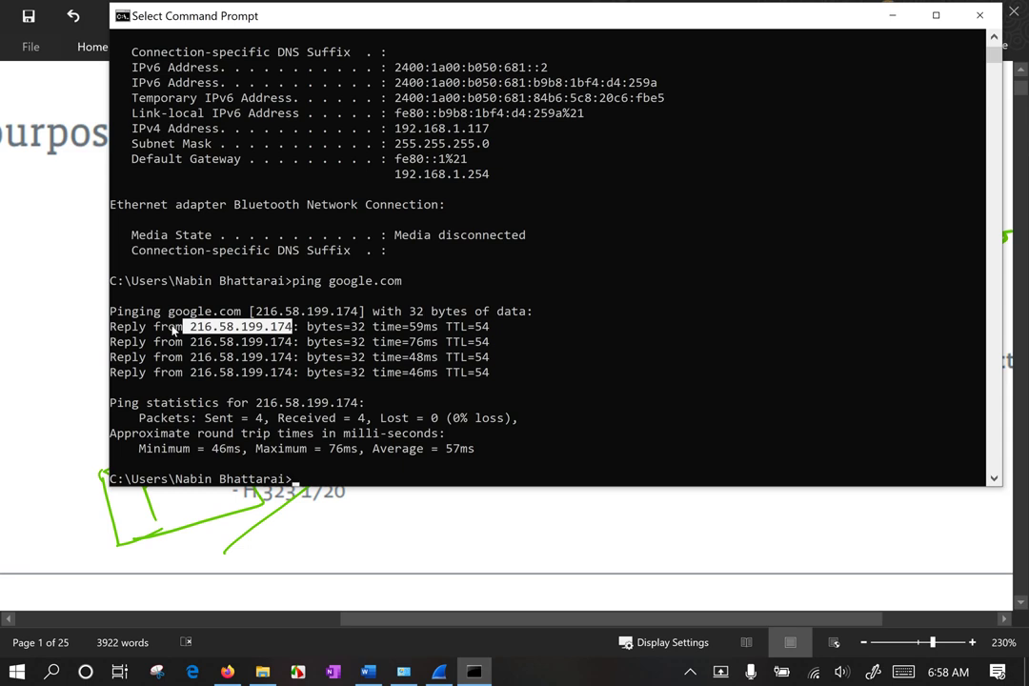
# Step: Start a new live Wi-Fi capture in Wireshark with the display filter set to icmp
pyautogui.click(442, 672)
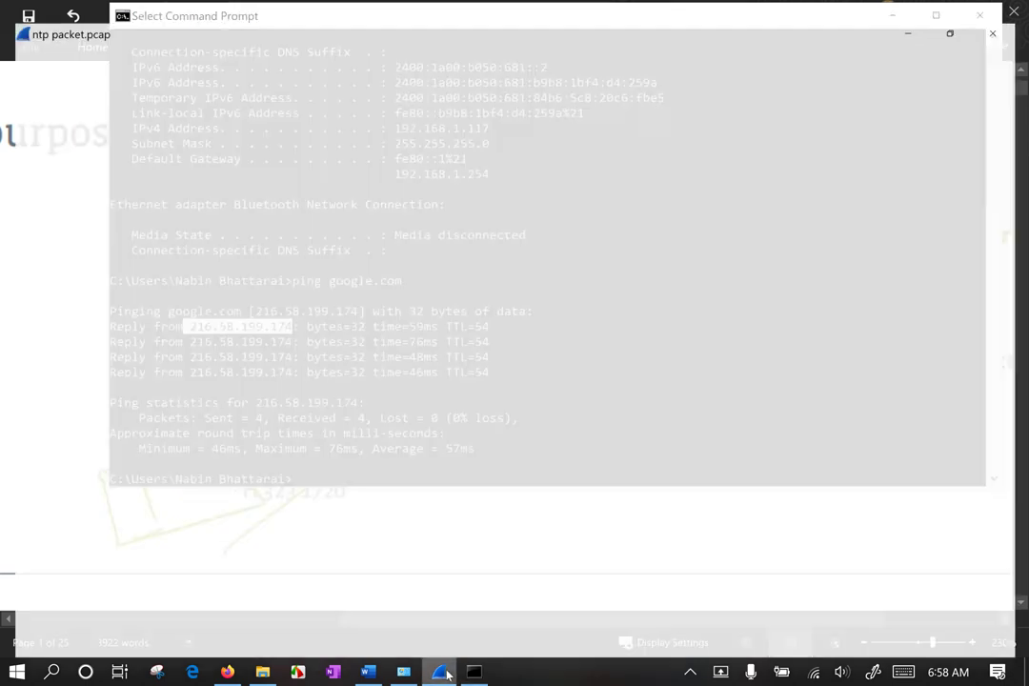
pyautogui.click(13, 55)
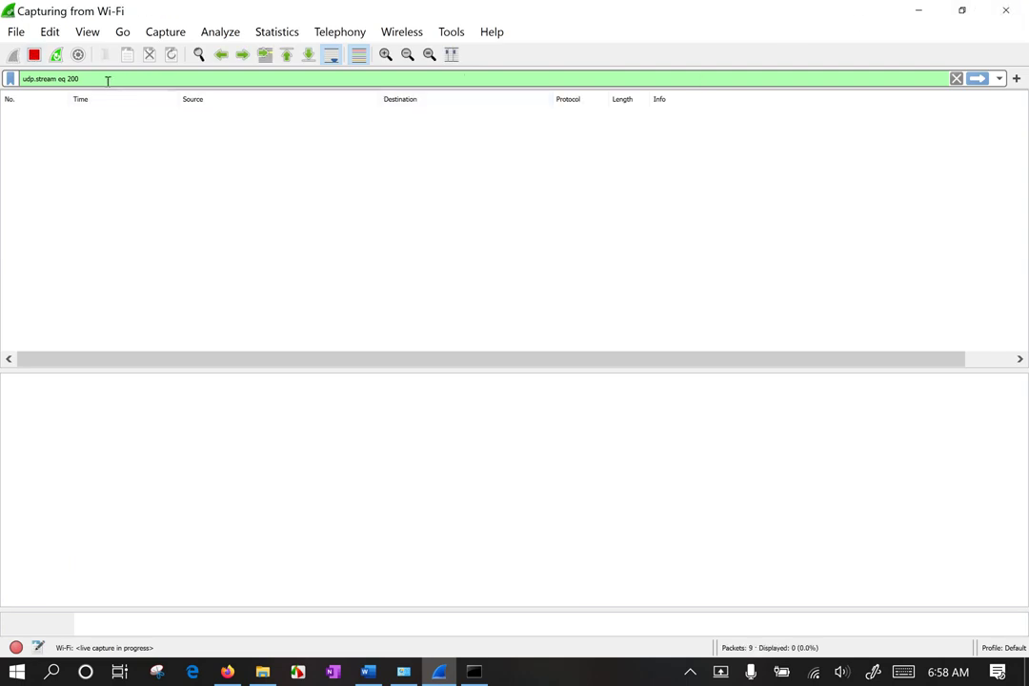
pyautogui.moveTo(96, 78); pyautogui.dragTo(4, 85)
pyautogui.press('BackSpace')
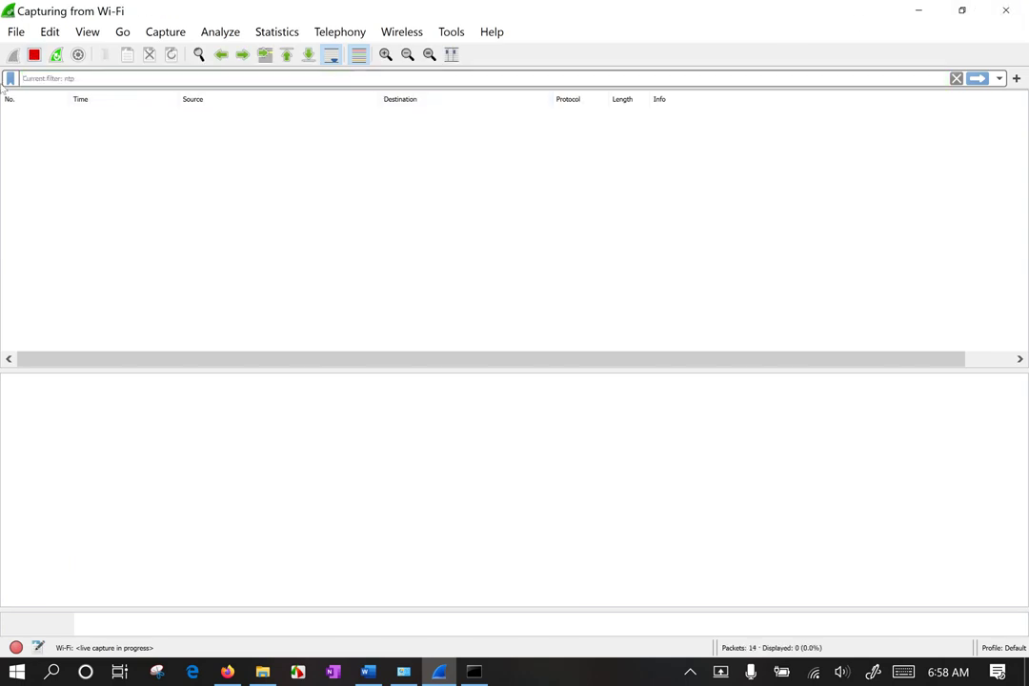
pyautogui.write('icmp')
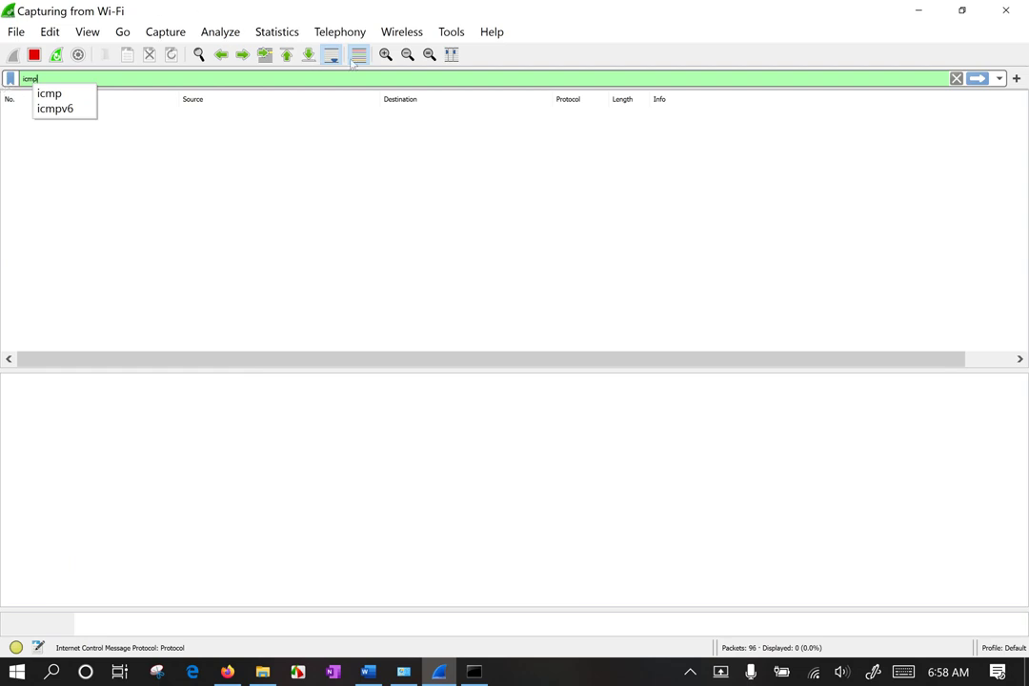
pyautogui.press('Return')
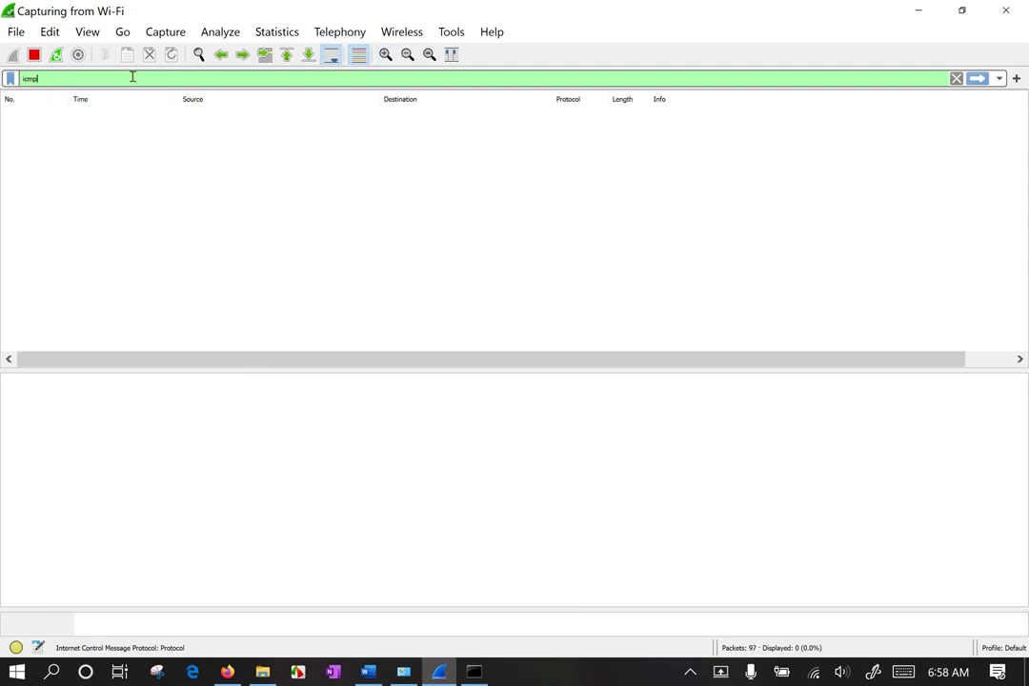
pyautogui.hotkey('ctrl', 'e')
pyautogui.click(140, 79)
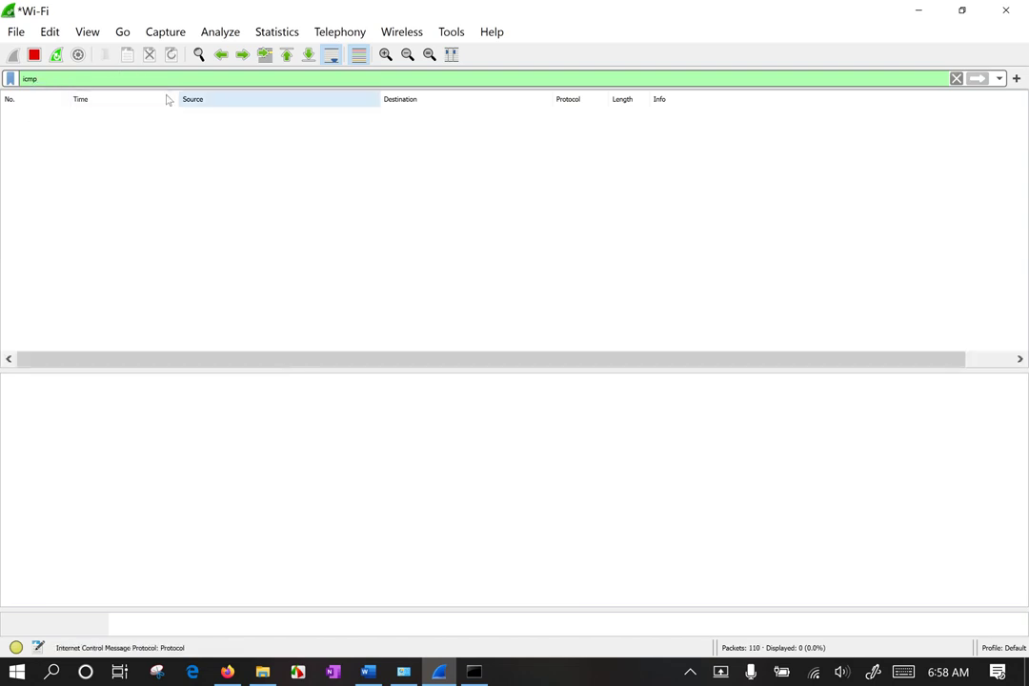
pyautogui.click(474, 671)
# Step: Run ping bing.com in the console
pyautogui.moveTo(459, 15); pyautogui.dragTo(626, 133)
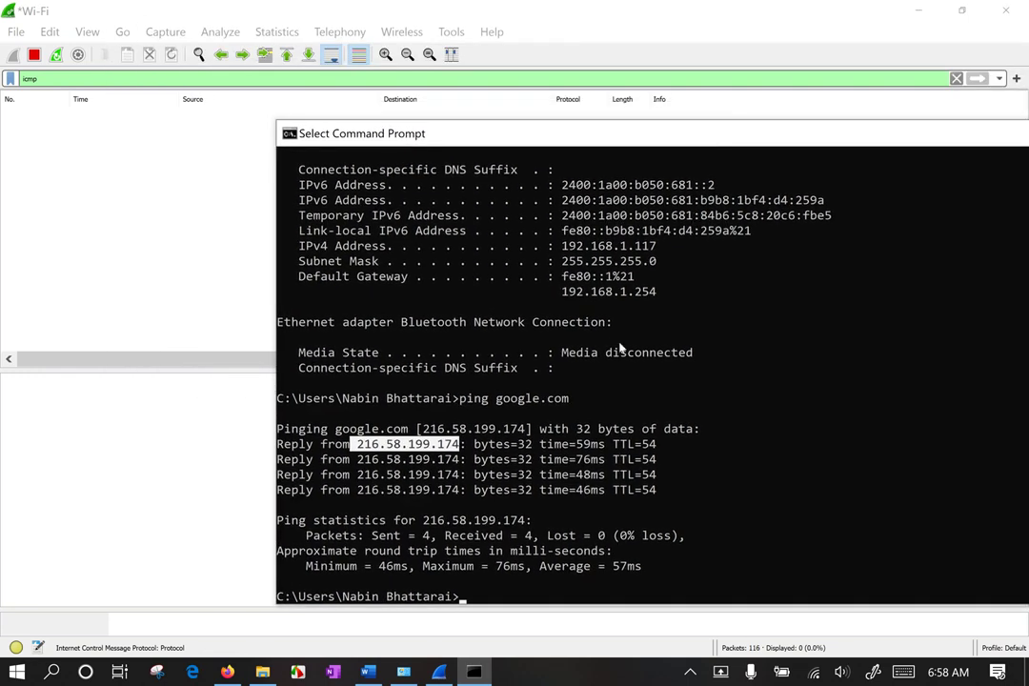
pyautogui.write('ping bi')
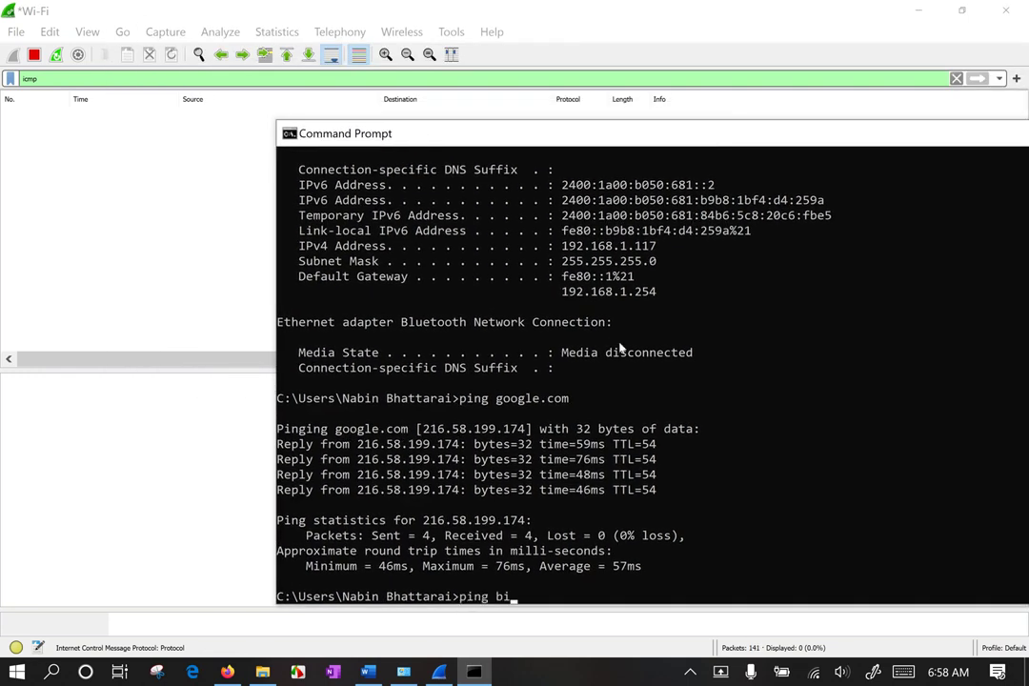
pyautogui.write('ng.com')
pyautogui.press('Return')
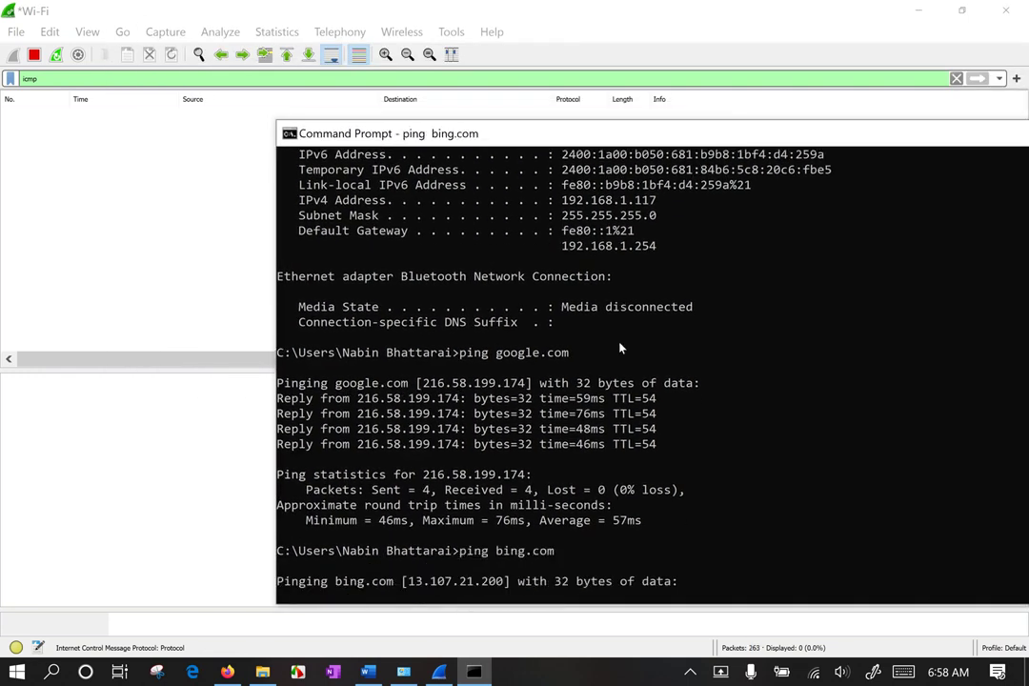
pyautogui.moveTo(665, 141); pyautogui.dragTo(496, 244)
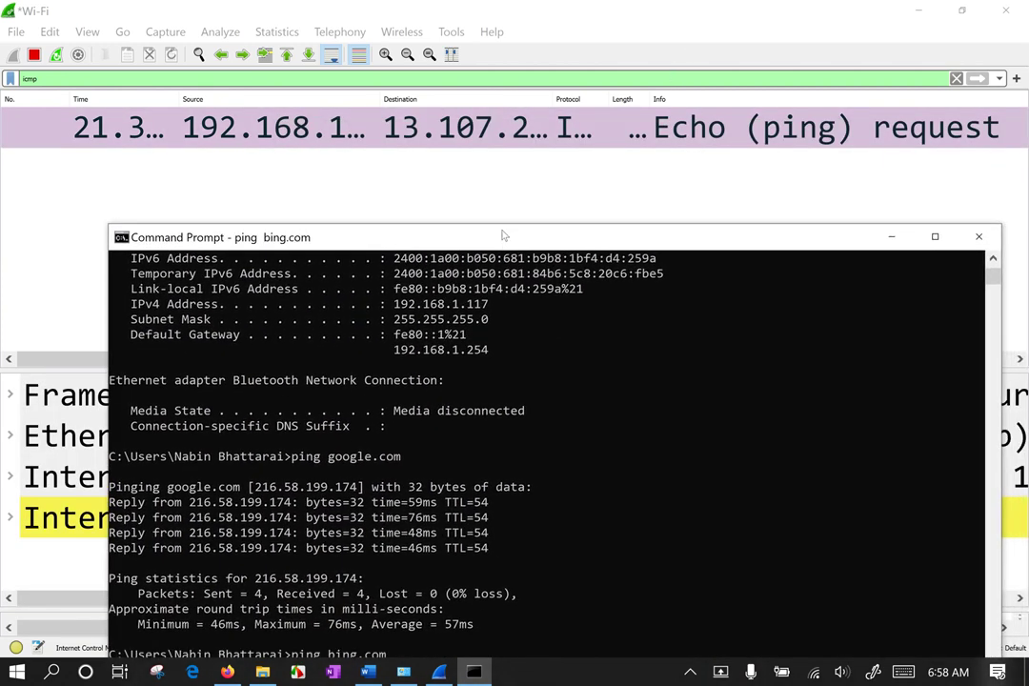
# Step: Zoom out Wireshark's packet list and widen the Protocol column to inspect the echo requests
pyautogui.click(407, 54)
pyautogui.click(408, 54)
pyautogui.click(407, 54)
pyautogui.click(408, 54)
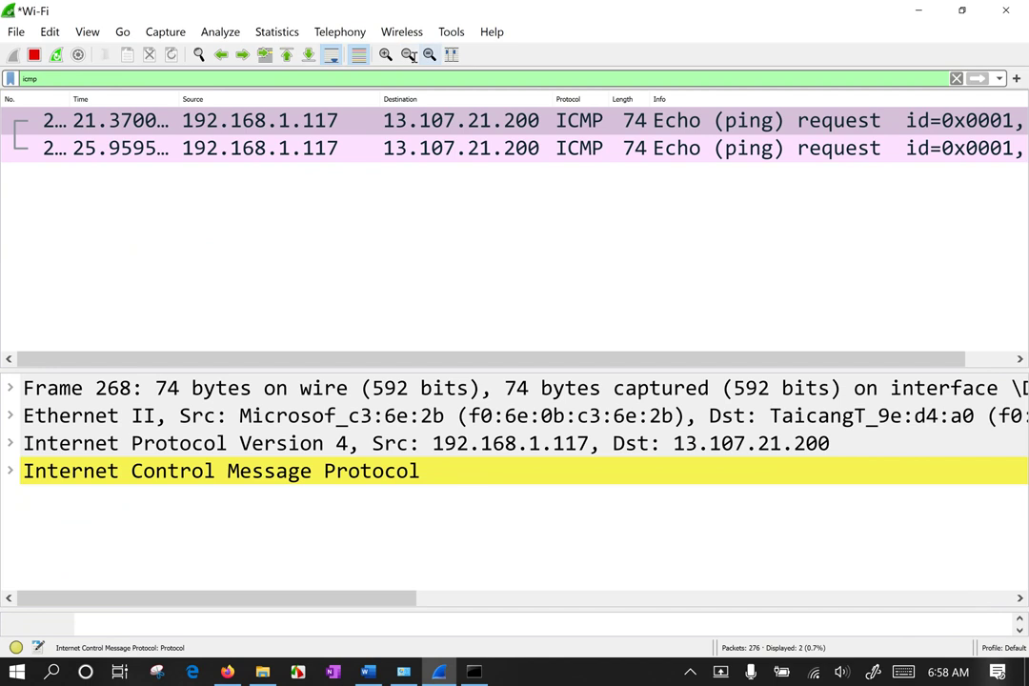
pyautogui.click(300, 118)
pyautogui.moveTo(608, 99); pyautogui.dragTo(656, 99)
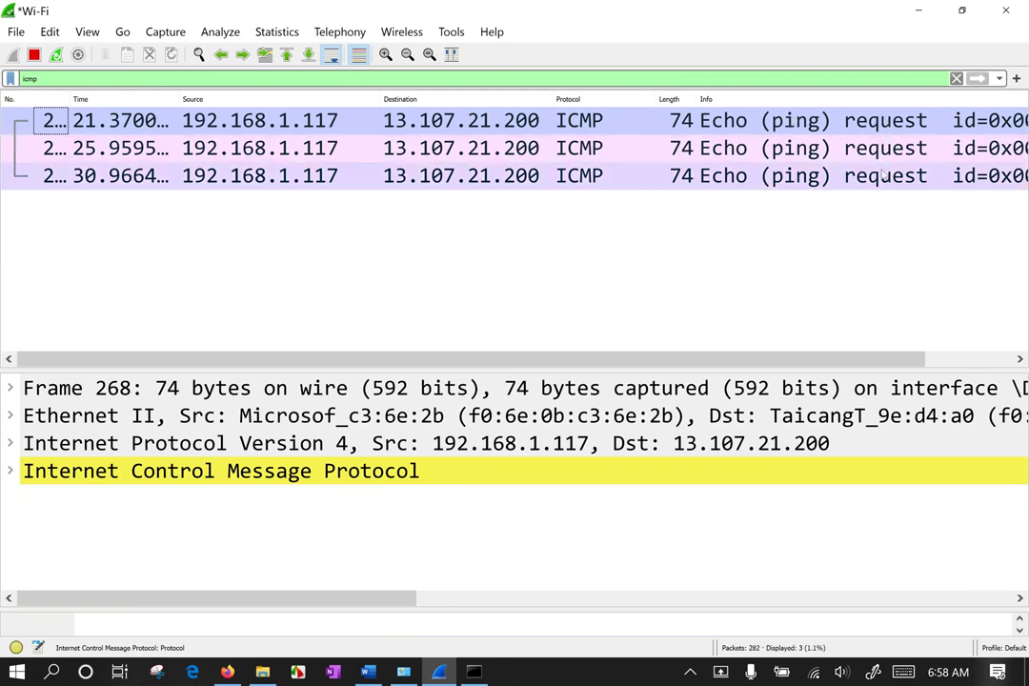
# Step: Highlight the 100% loss result and the four google.com reply lines in the console
pyautogui.click(474, 672)
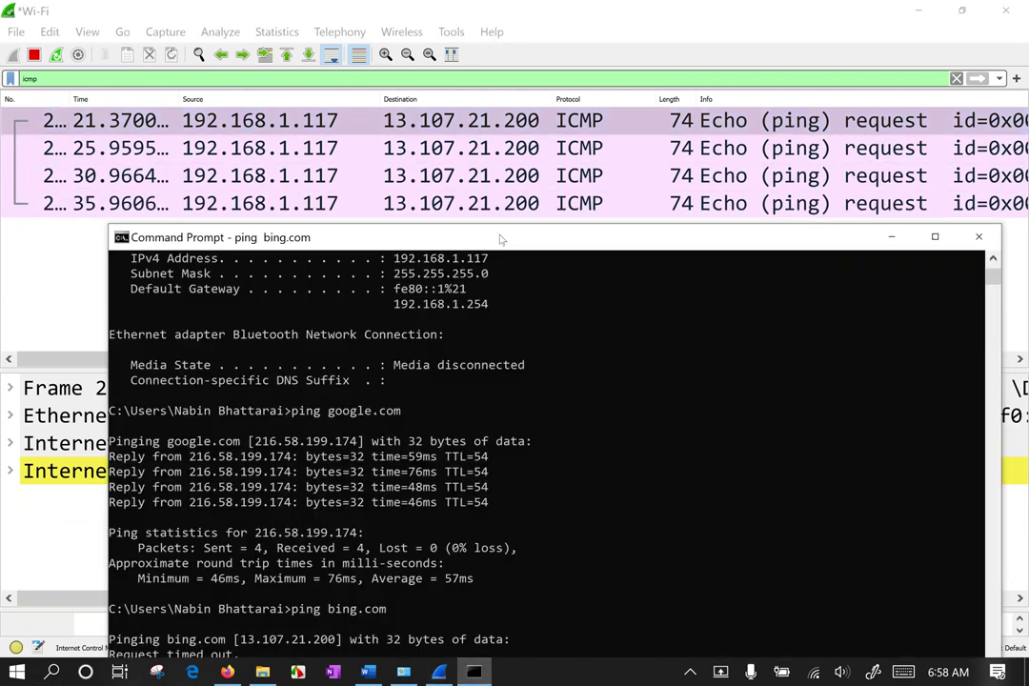
pyautogui.moveTo(502, 239); pyautogui.dragTo(813, 150)
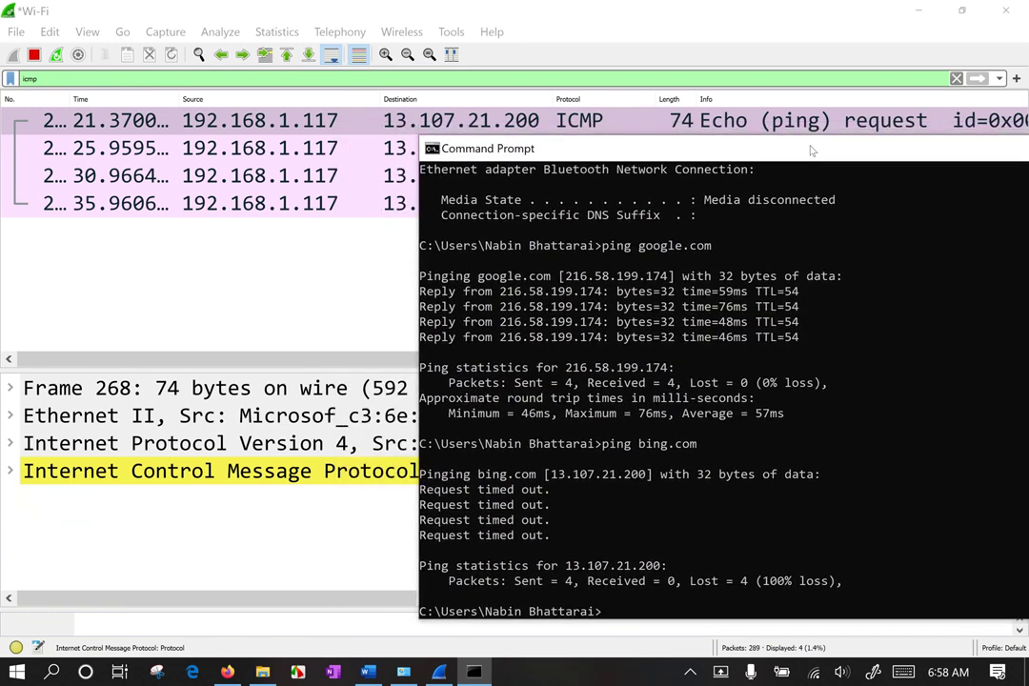
pyautogui.moveTo(740, 581); pyautogui.dragTo(836, 582)
pyautogui.click(604, 21)
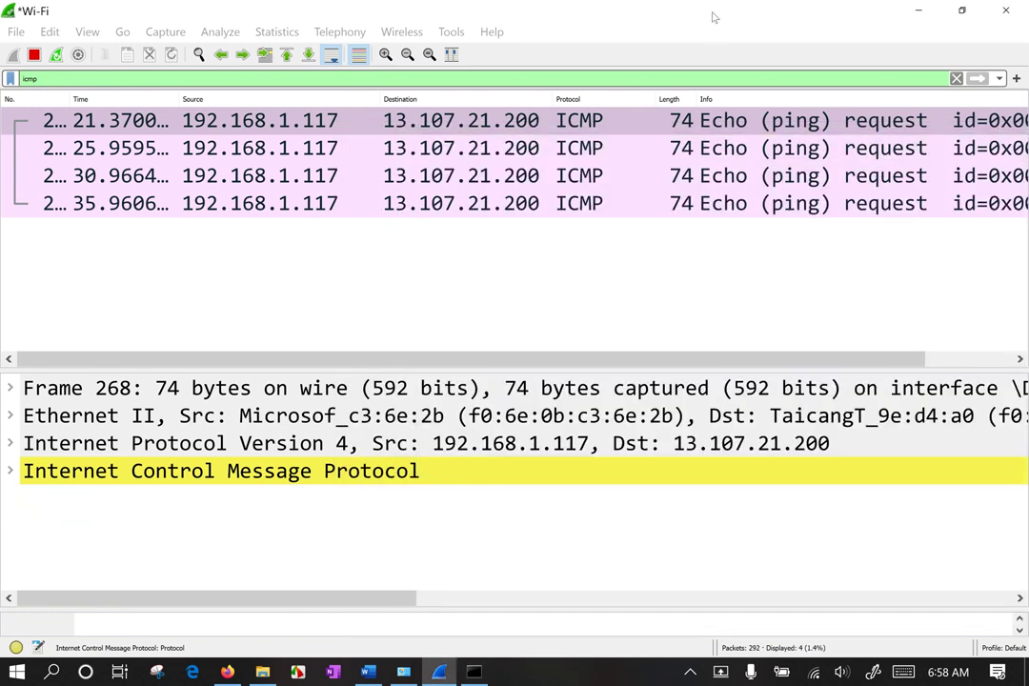
pyautogui.click(474, 671)
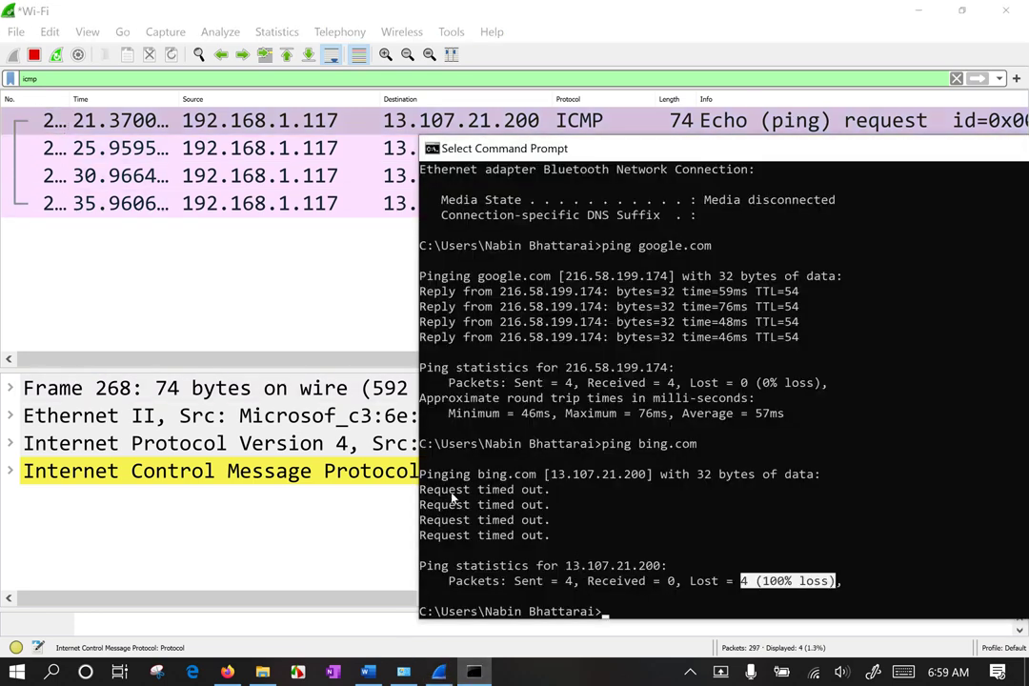
pyautogui.moveTo(421, 291); pyautogui.dragTo(535, 352)
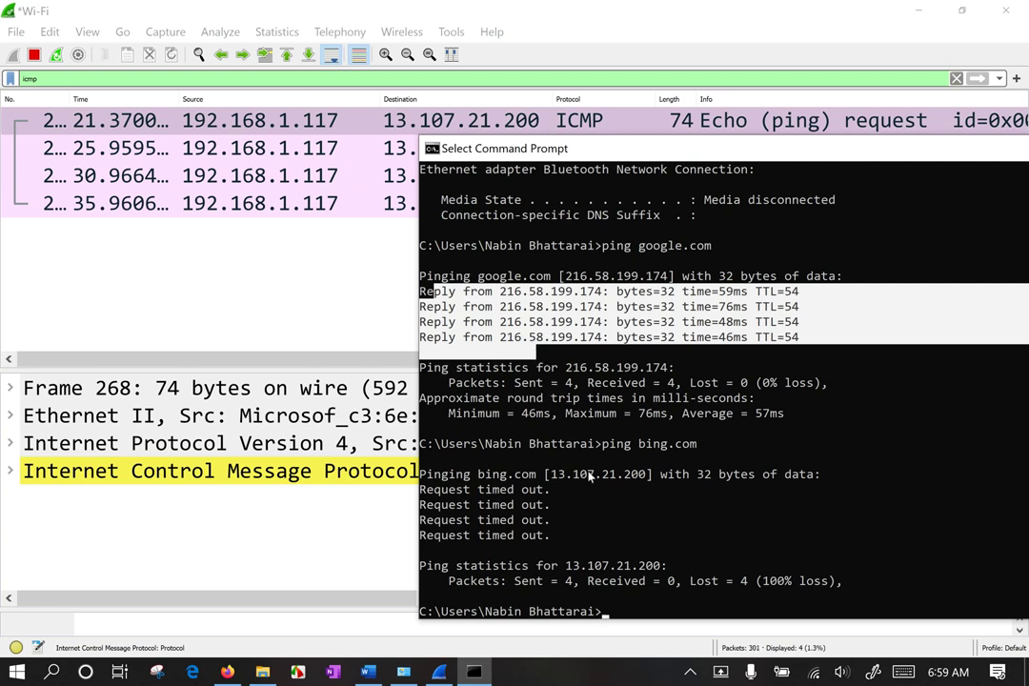
# Step: Run tracert with no arguments to print its usage and options
pyautogui.hotkey('ctrl', 'c')
pyautogui.write('tracert')
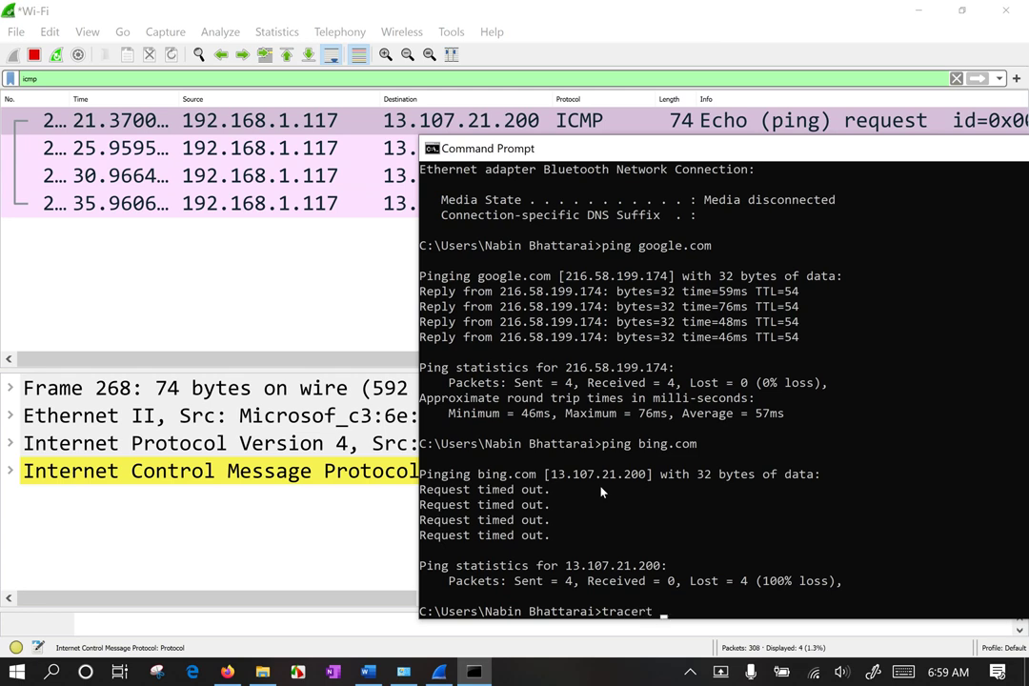
pyautogui.moveTo(642, 477); pyautogui.dragTo(551, 477)
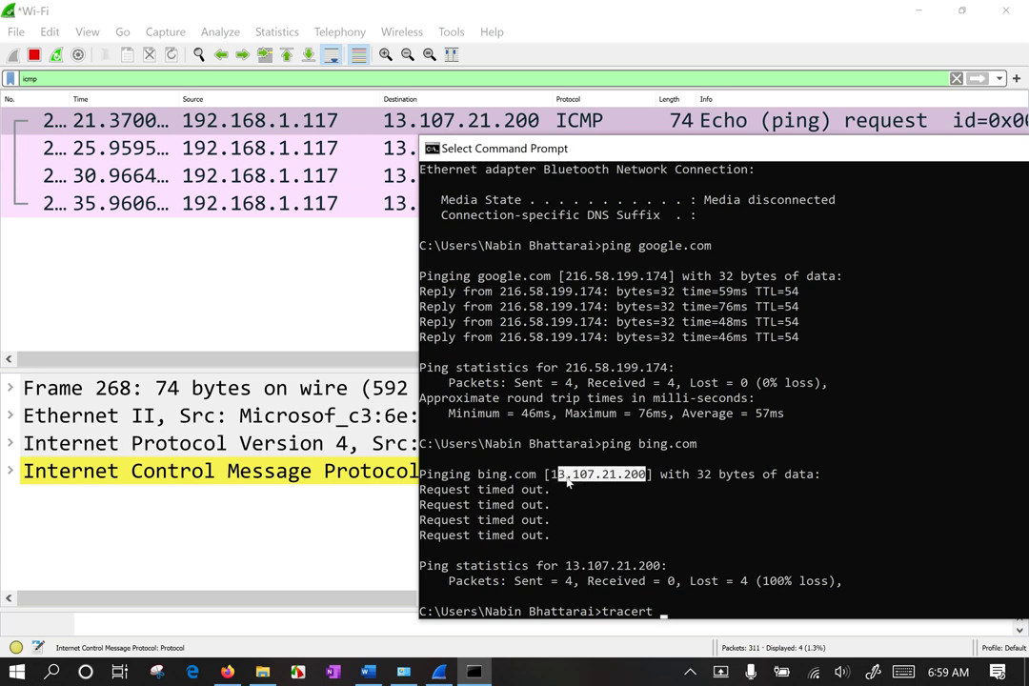
pyautogui.hotkey('ctrl', 'c')
pyautogui.press('Return')
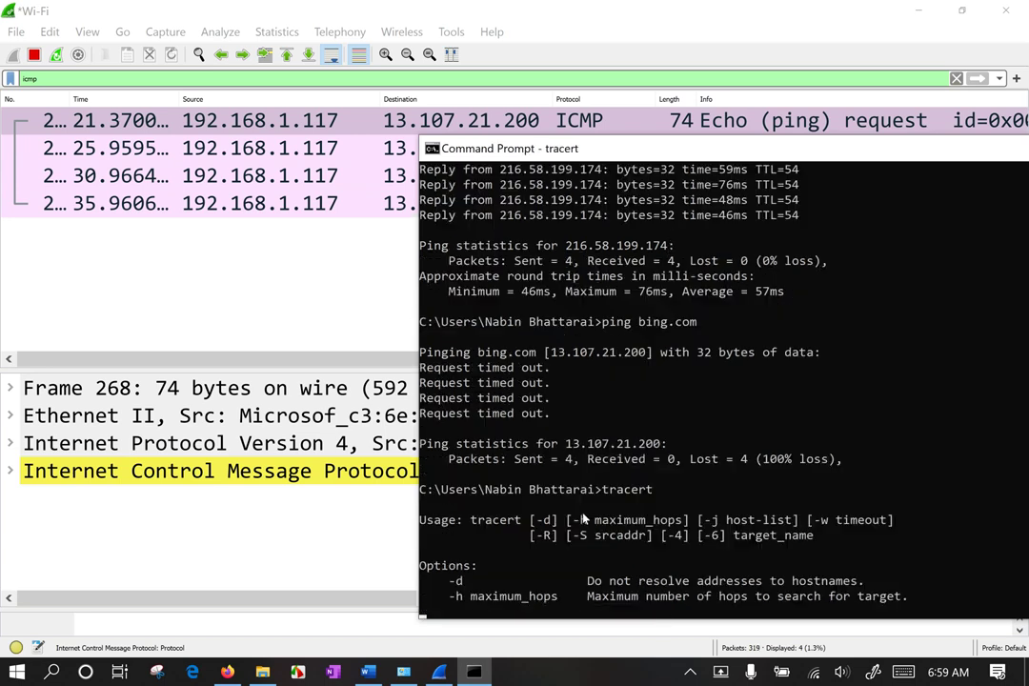
# Step: Run the mistyped 'tacert', then retype tracert at the prompt
pyautogui.write('tacert')
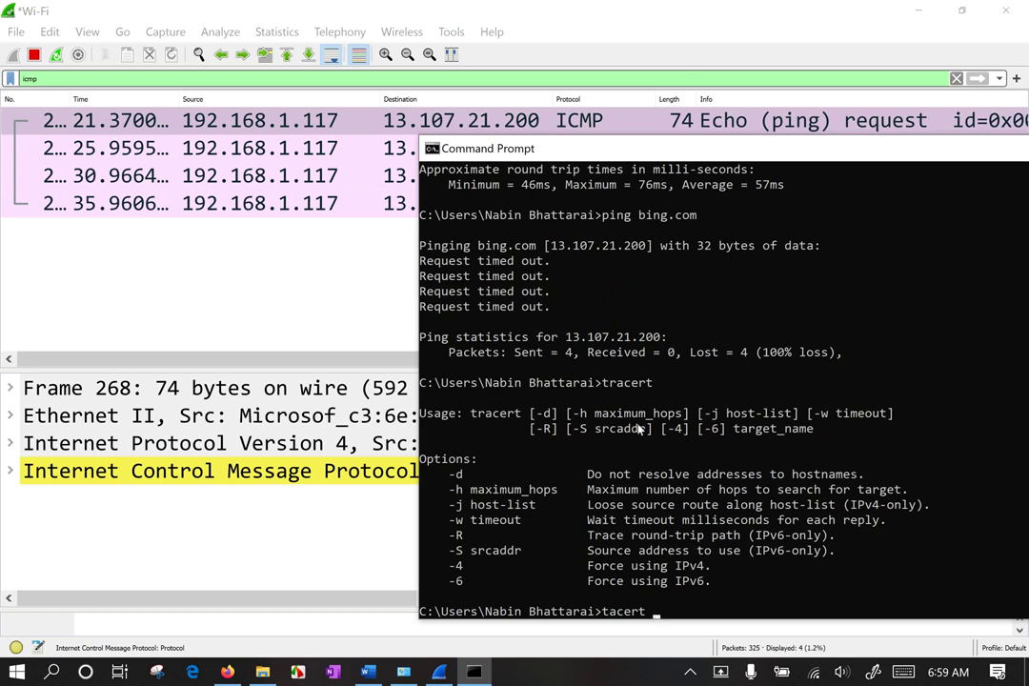
pyautogui.press('Return')
pyautogui.press('Up')
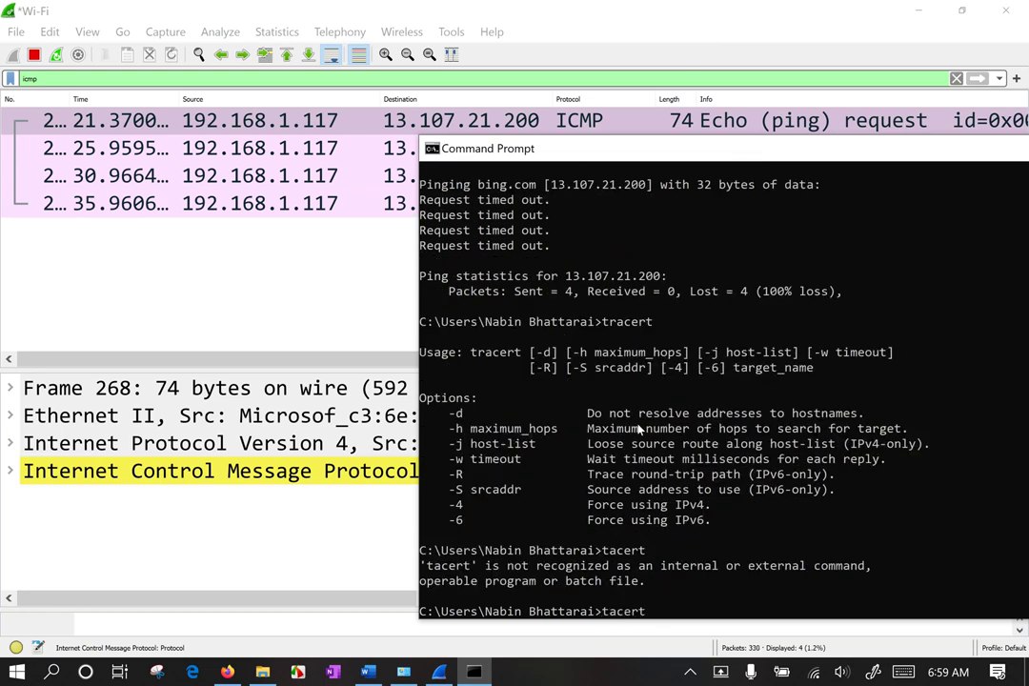
pyautogui.press('BackSpace')
pyautogui.write('t')
pyautogui.press('Up')
pyautogui.press('Up')
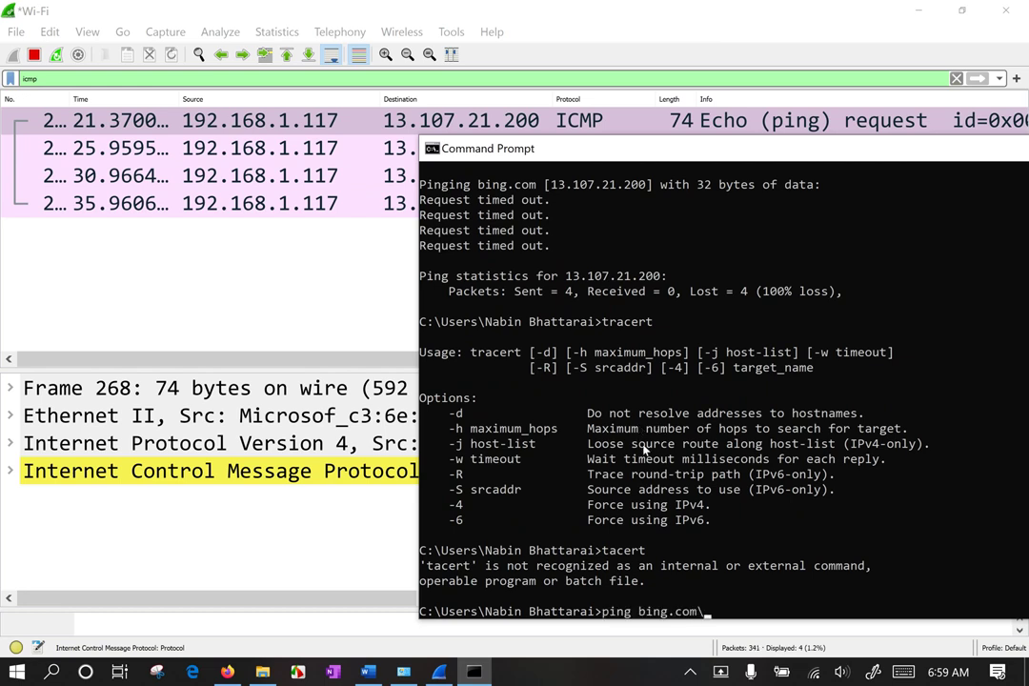
pyautogui.press('BackSpace')
pyautogui.press('BackSpace')
pyautogui.press('BackSpace')
pyautogui.press('BackSpace')
pyautogui.press('BackSpace')
pyautogui.press('BackSpace')
pyautogui.press('BackSpace')
pyautogui.press('BackSpace')
pyautogui.press('BackSpace')
pyautogui.press('BackSpace')
pyautogui.press('BackSpace')
pyautogui.press('BackSpace')
pyautogui.press('BackSpace')
pyautogui.write('tracert')
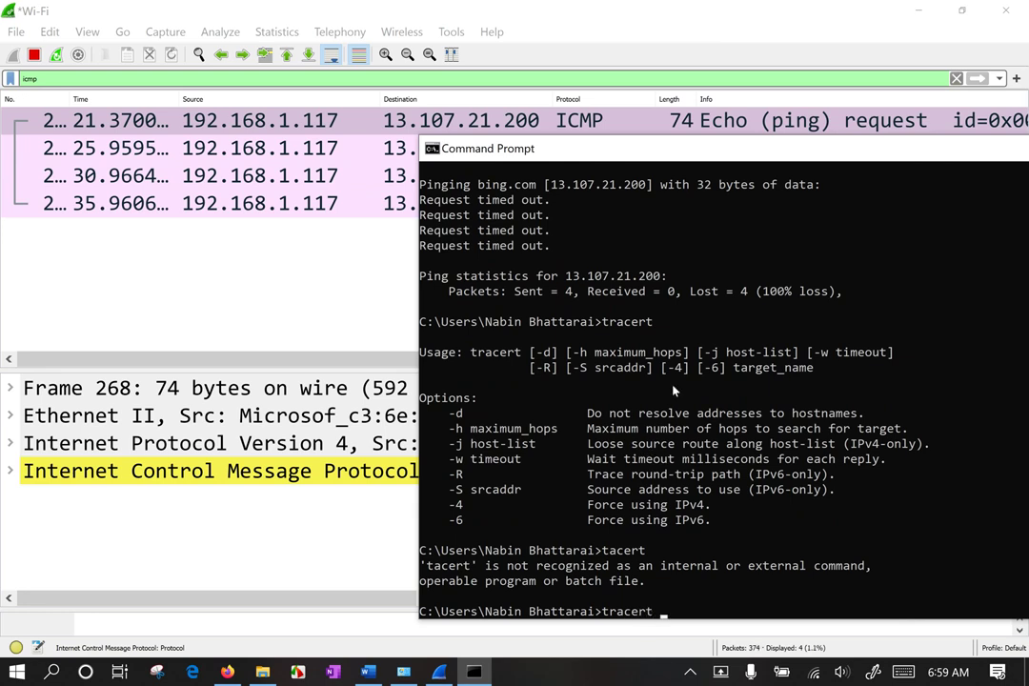
# Step: Copy 13.107.21.200 from the ping output and run tracert to that address
pyautogui.moveTo(550, 184); pyautogui.dragTo(648, 185)
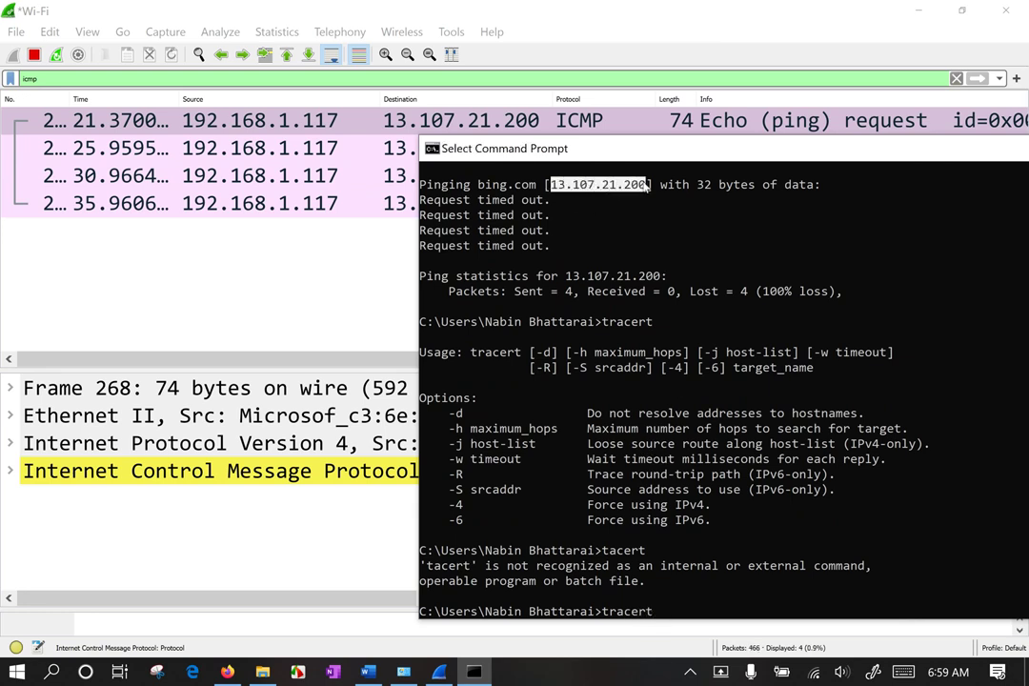
pyautogui.rightClick(643, 150)
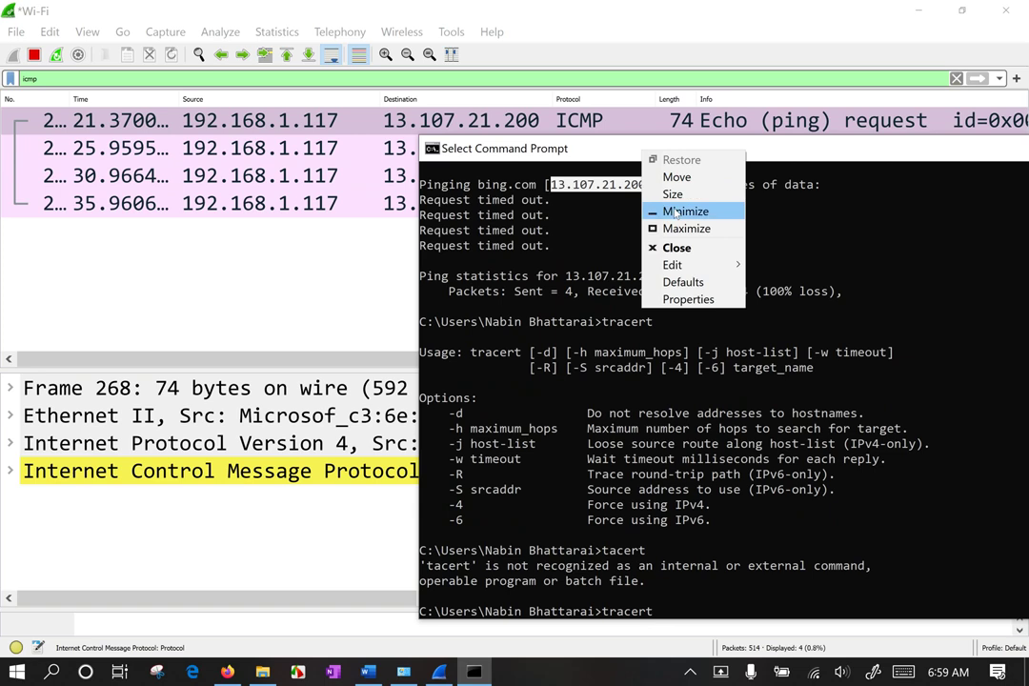
pyautogui.moveTo(696, 266)
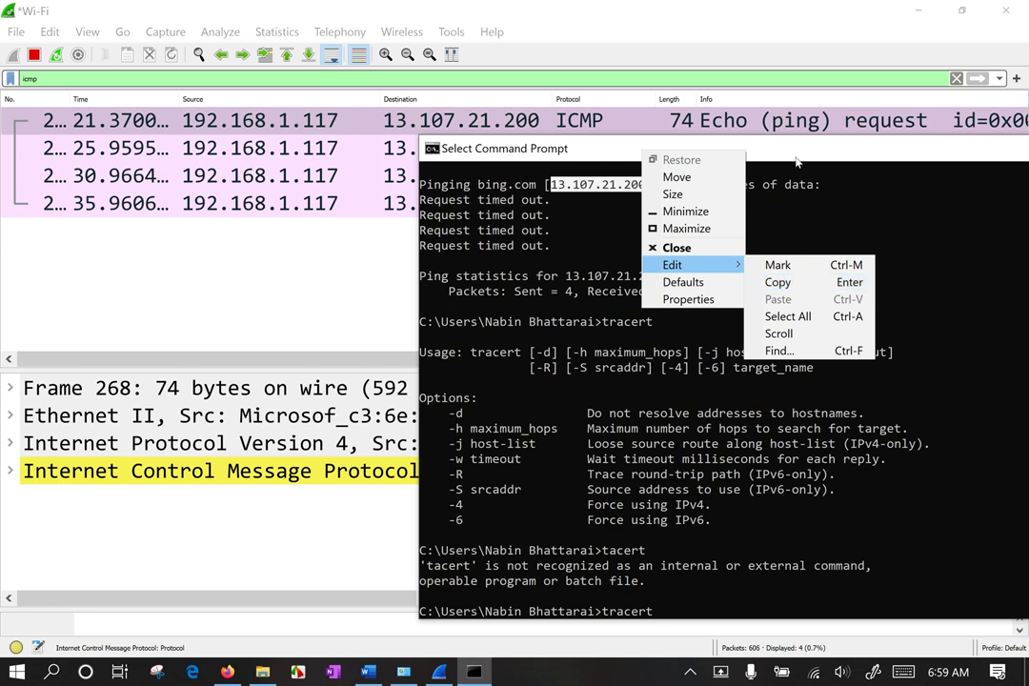
pyautogui.click(778, 283)
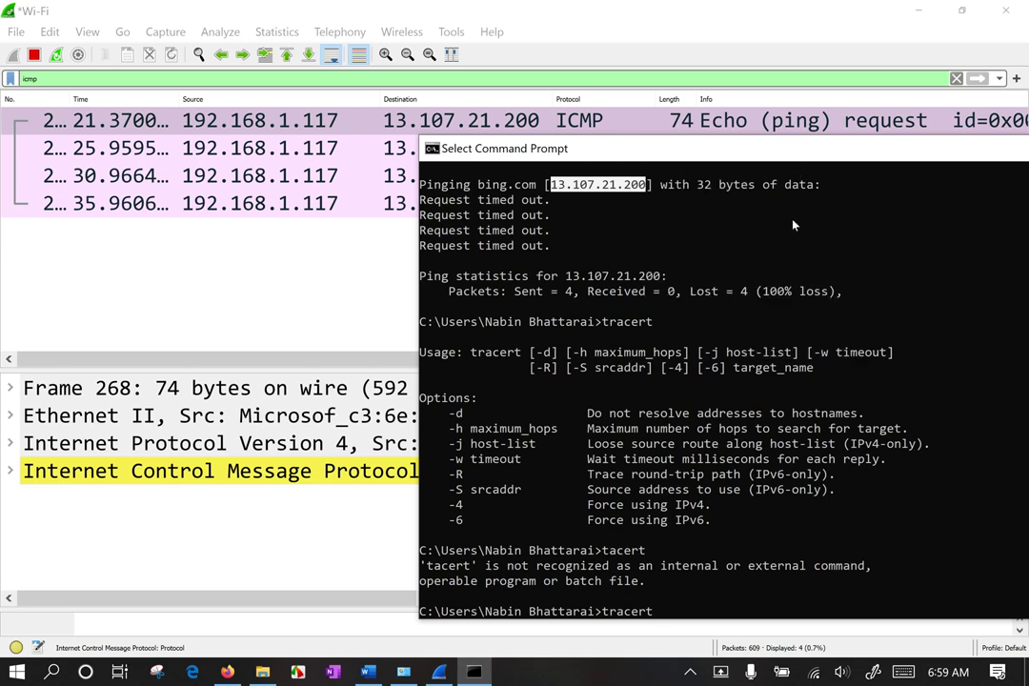
pyautogui.rightClick(680, 150)
pyautogui.moveTo(734, 275)
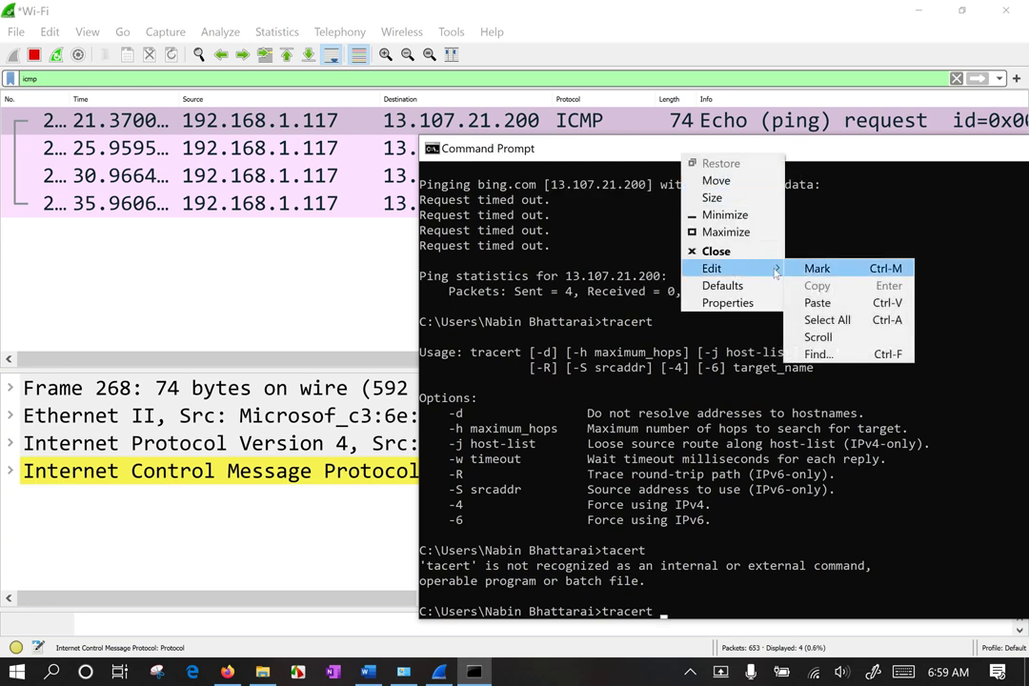
pyautogui.click(844, 162)
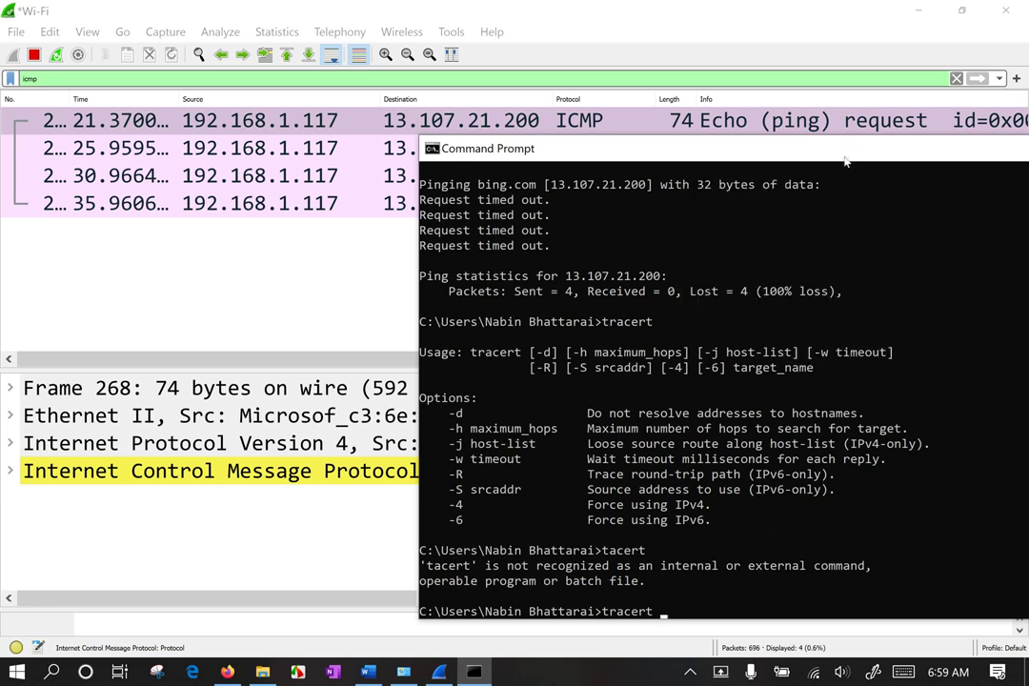
pyautogui.hotkey('ctrl', 'v')
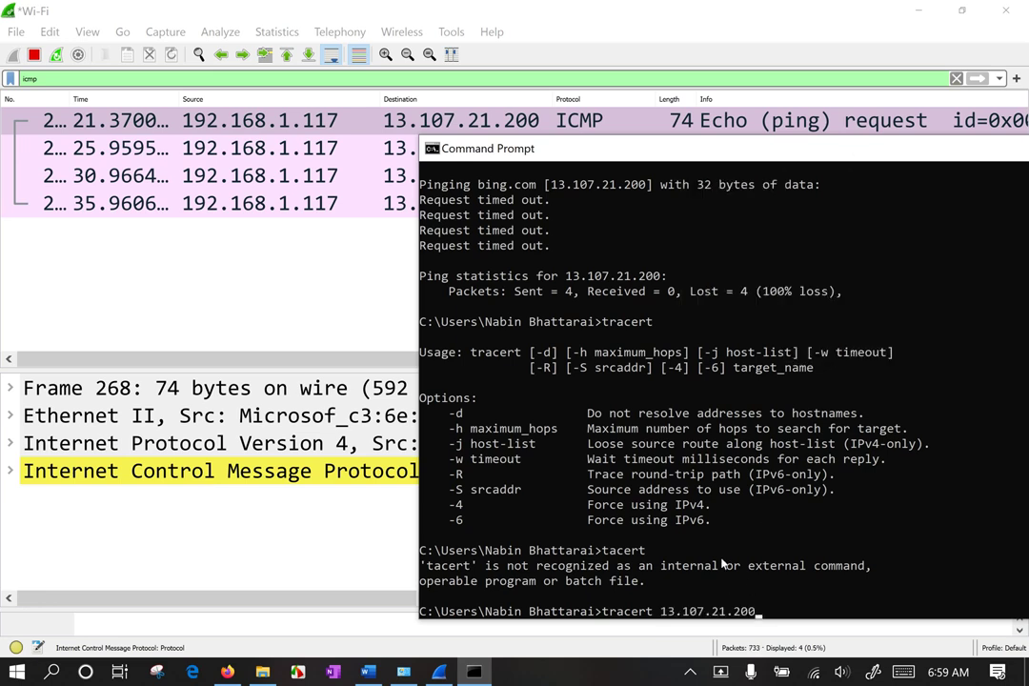
pyautogui.press('Return')
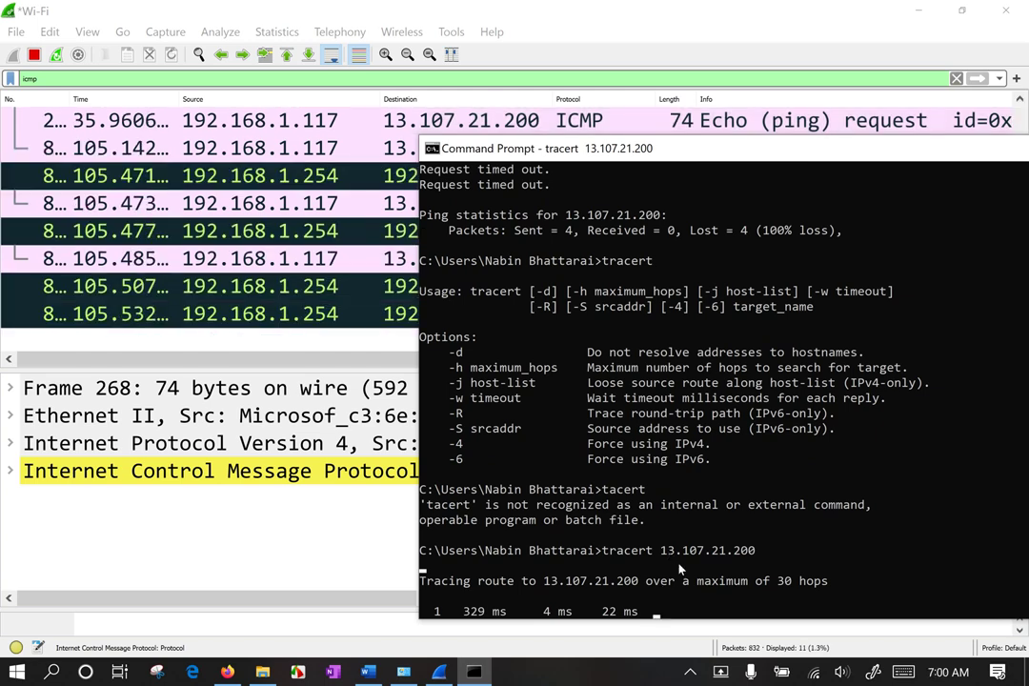
# Step: Scroll Wireshark's icmp list to the trace's newest echo requests and TTL-exceeded replies, then return
pyautogui.click(400, 567)
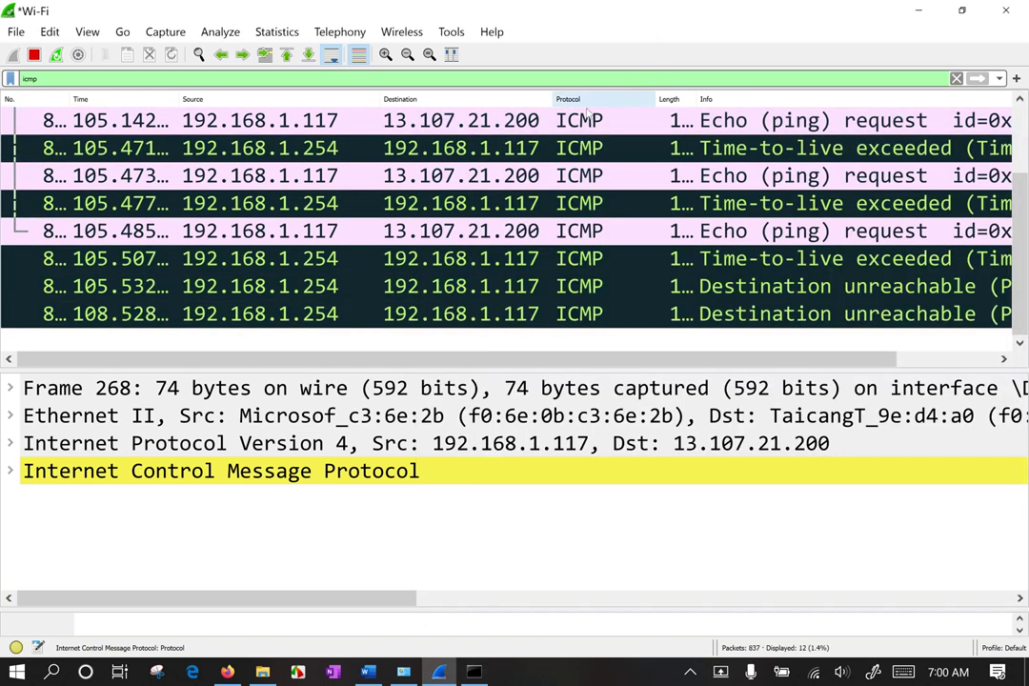
pyautogui.scroll(2, 585, 175)
pyautogui.scroll(-2, 600, 244)
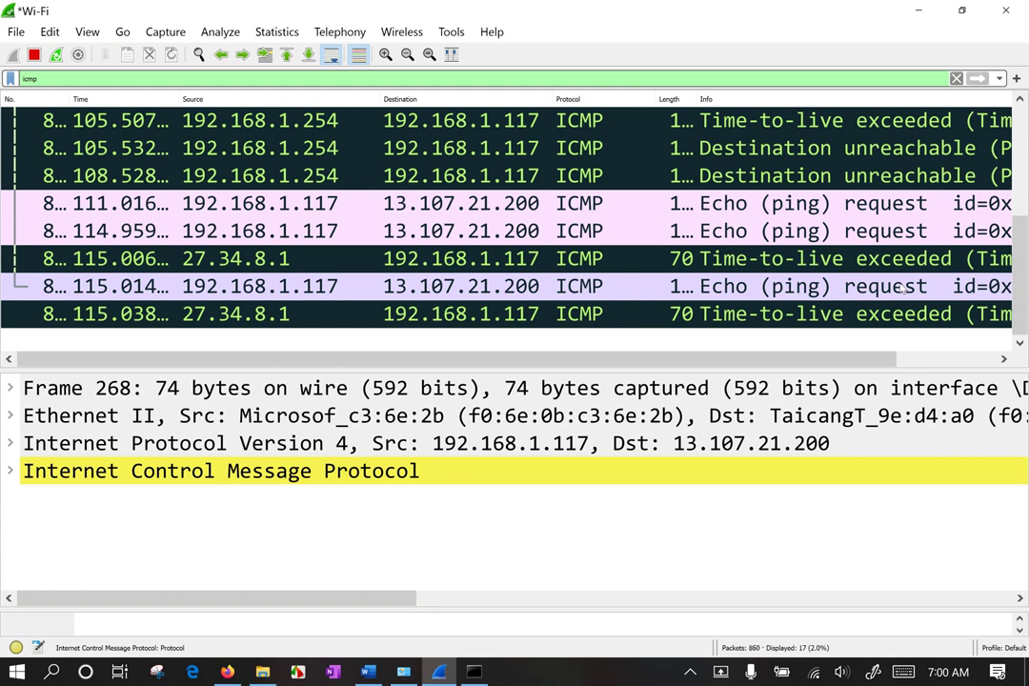
pyautogui.hotkey('alt', 'Tab')
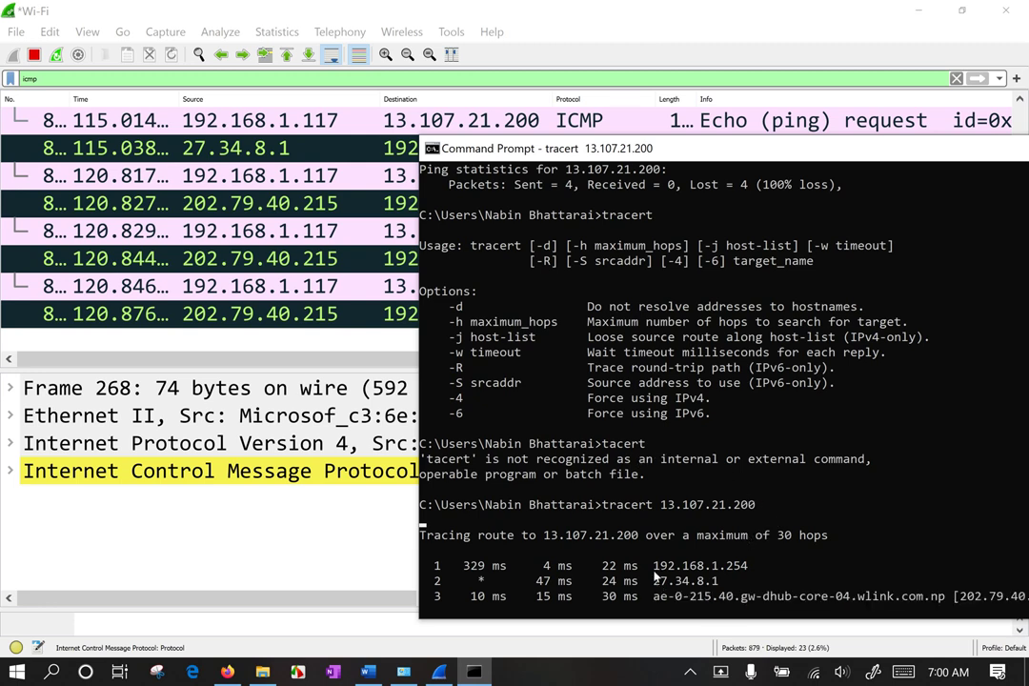
# Step: Highlight hop 1 at 192.168.1.254 and the next hop's address, then let the trace resume
pyautogui.moveTo(654, 565); pyautogui.dragTo(747, 566)
pyautogui.moveTo(653, 580); pyautogui.dragTo(941, 596)
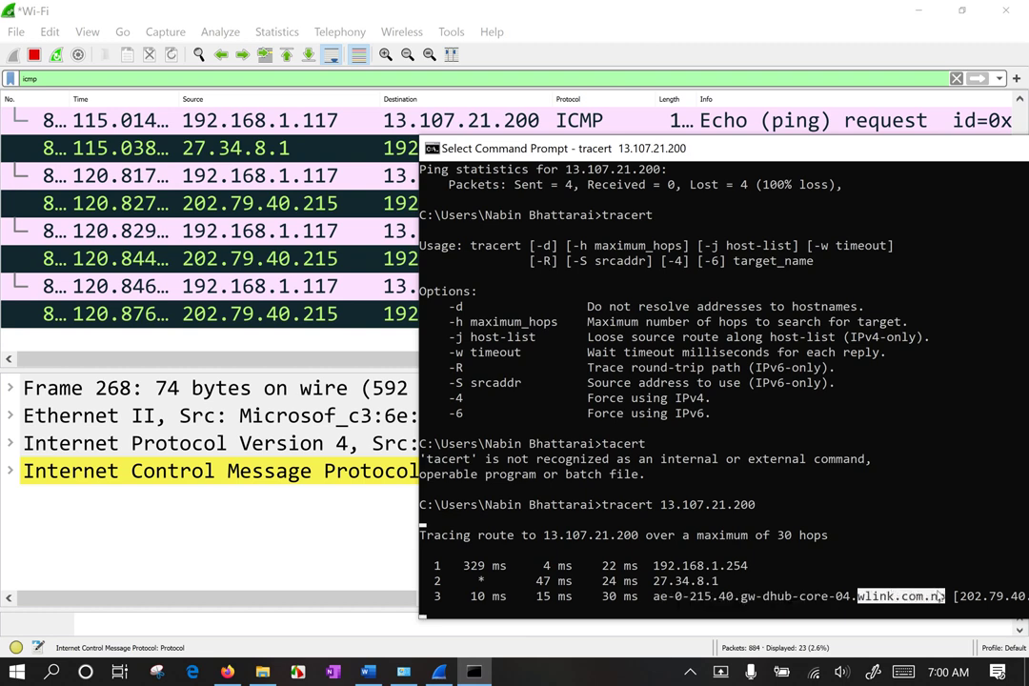
pyautogui.moveTo(839, 157); pyautogui.dragTo(743, 158)
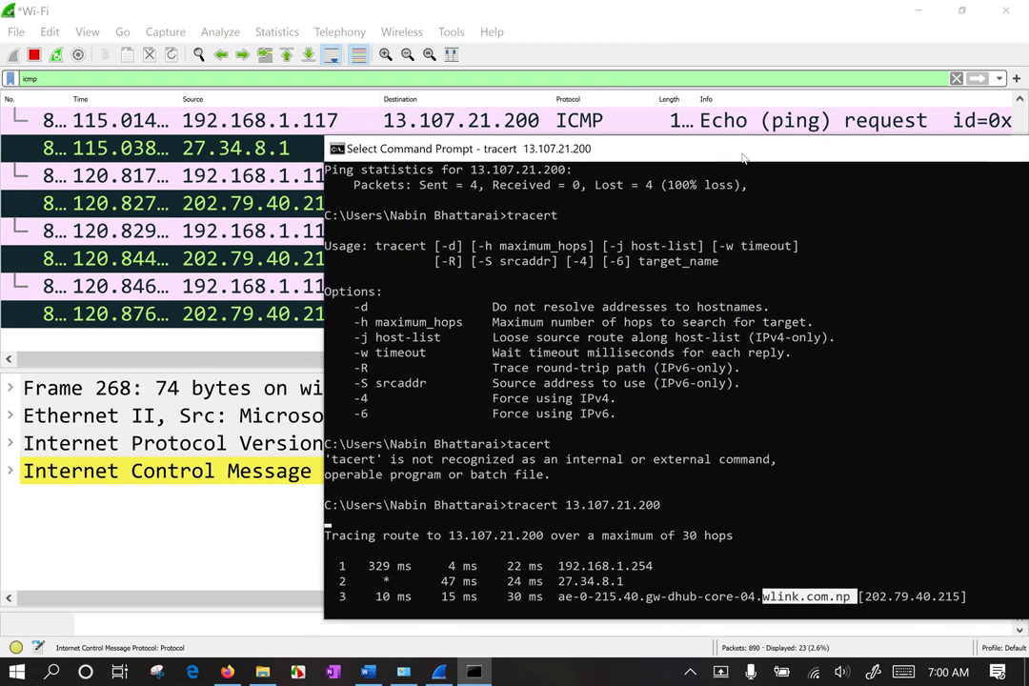
pyautogui.rightClick(685, 562)
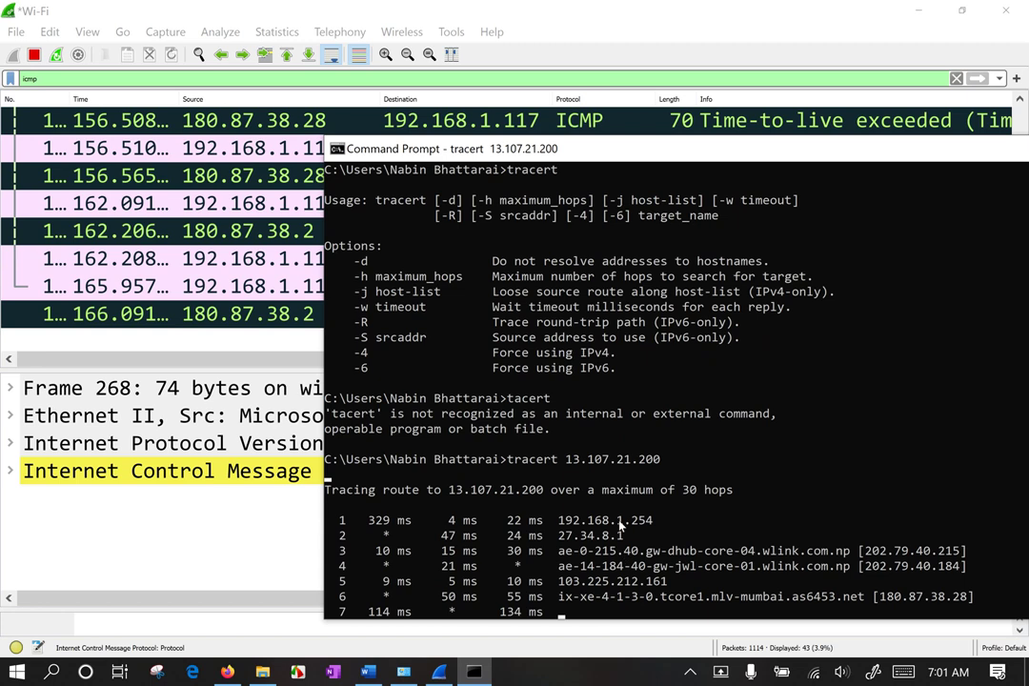
# Step: Highlight mumbai in hop 6's hostname and reposition the console as the trace reaches hop 12
pyautogui.scroll(-4, 722, 568)
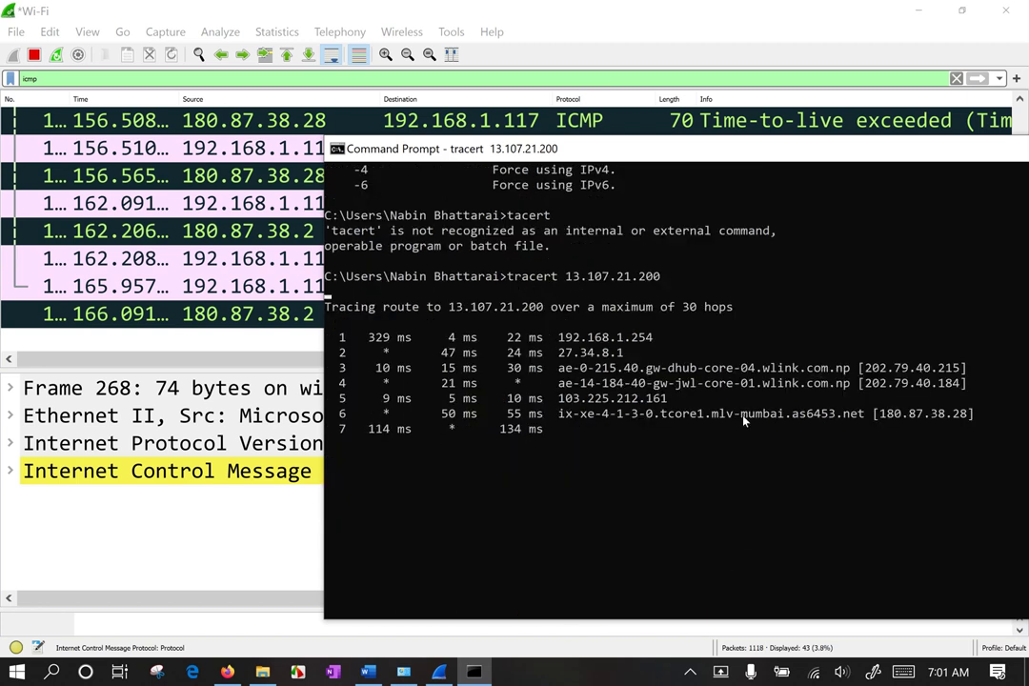
pyautogui.moveTo(735, 415); pyautogui.dragTo(790, 415)
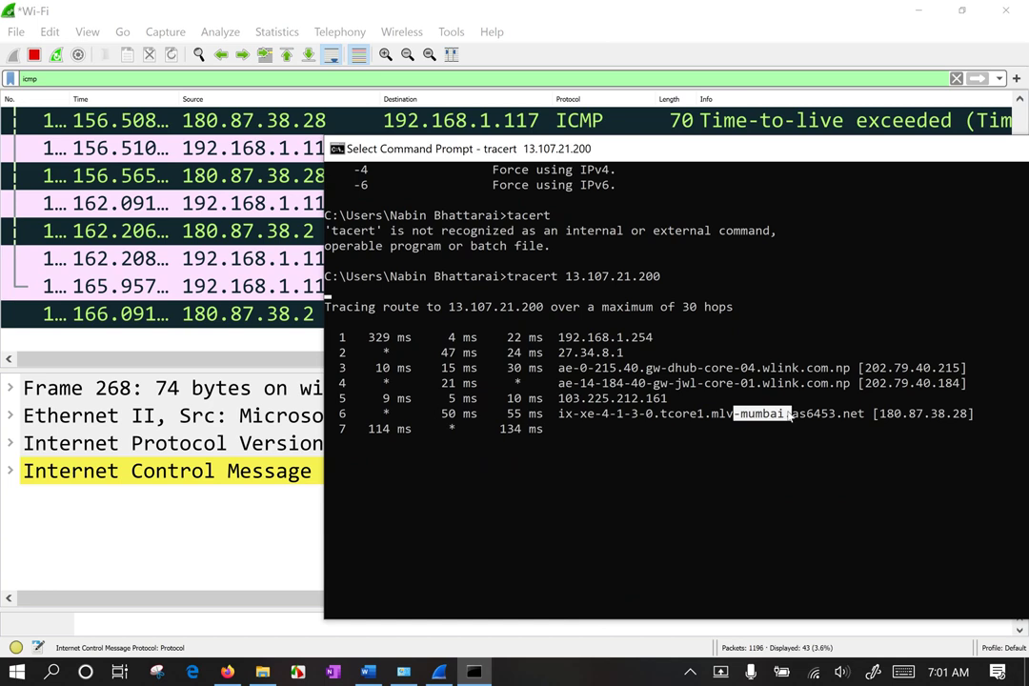
pyautogui.rightClick(815, 507)
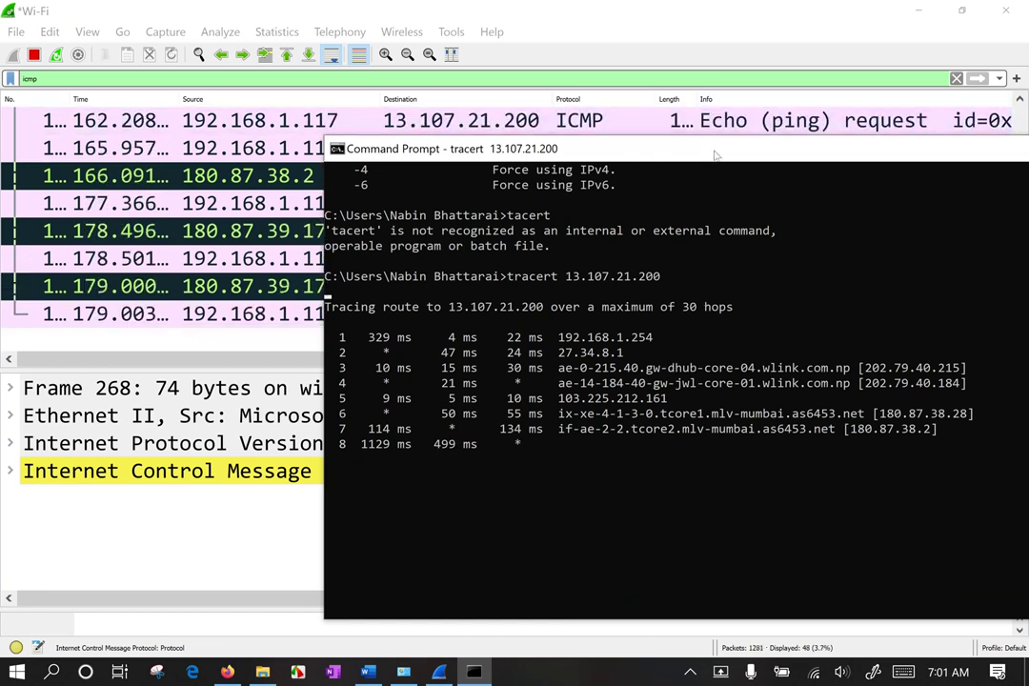
pyautogui.moveTo(715, 154); pyautogui.dragTo(728, 135)
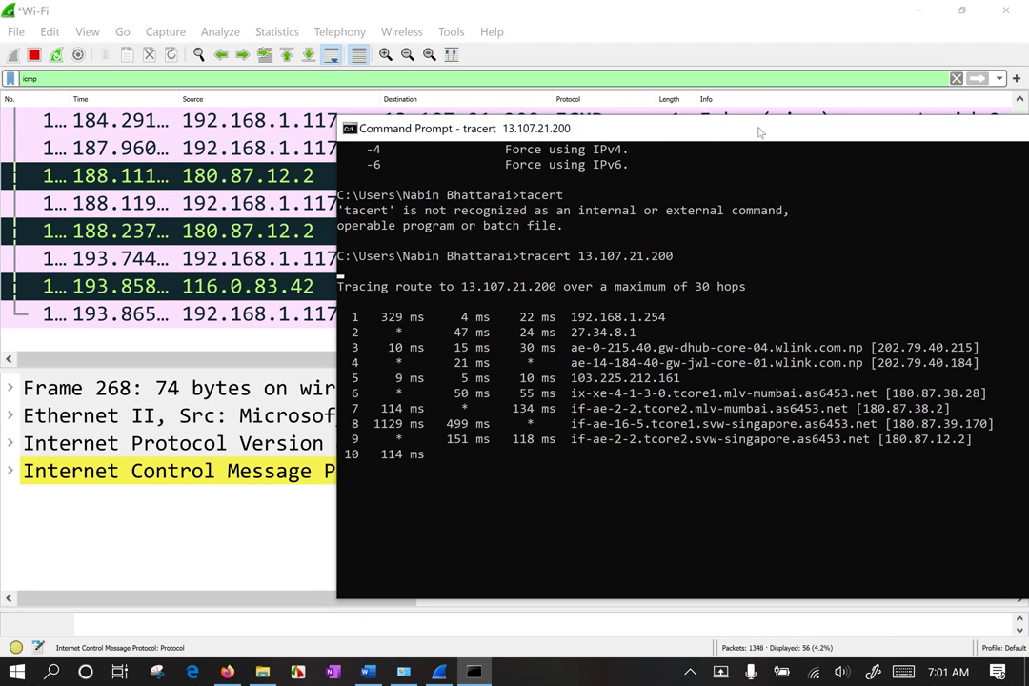
pyautogui.moveTo(758, 128)
pyautogui.mouseDown()
pyautogui.moveTo(731, 96)
pyautogui.moveTo(753, 96)
pyautogui.moveTo(767, 112)
pyautogui.mouseUp()
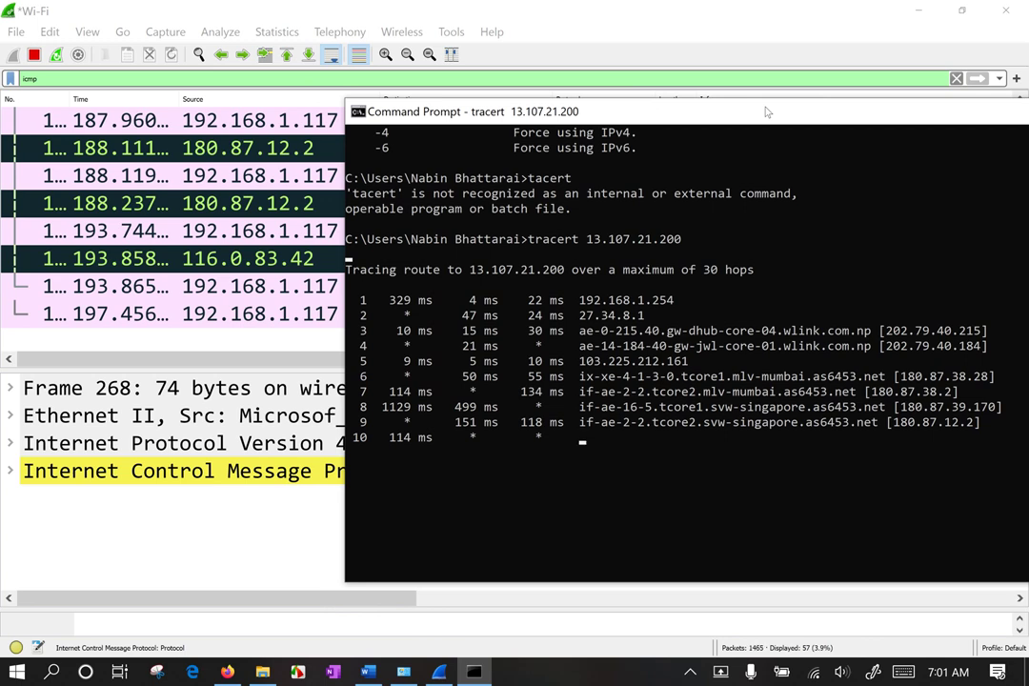
pyautogui.moveTo(767, 112); pyautogui.dragTo(772, 112)
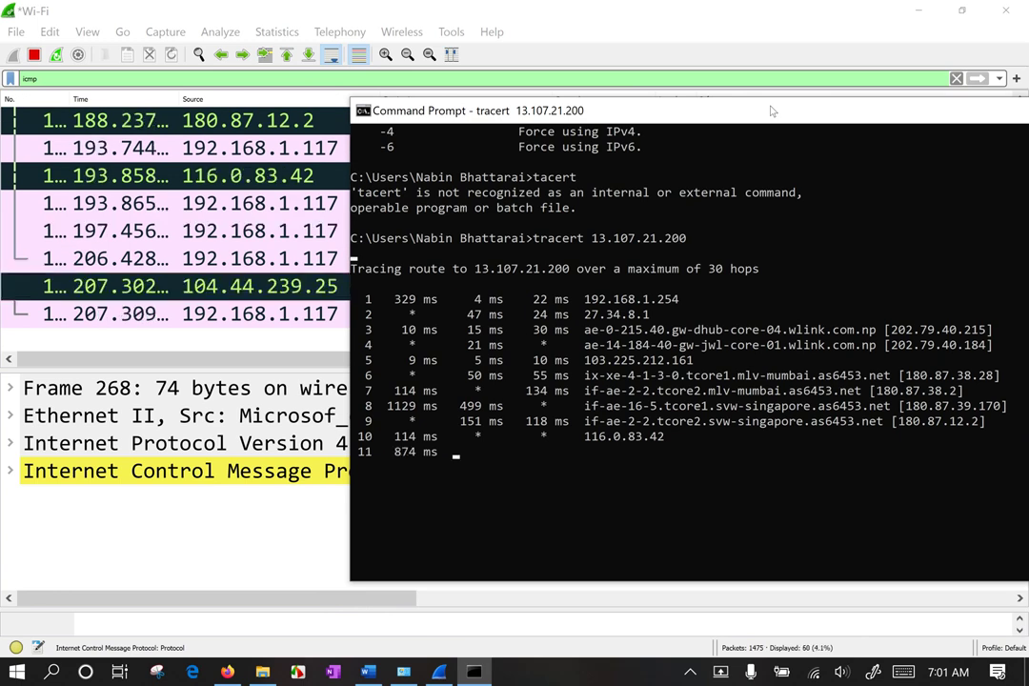
pyautogui.moveTo(773, 112); pyautogui.dragTo(647, 267)
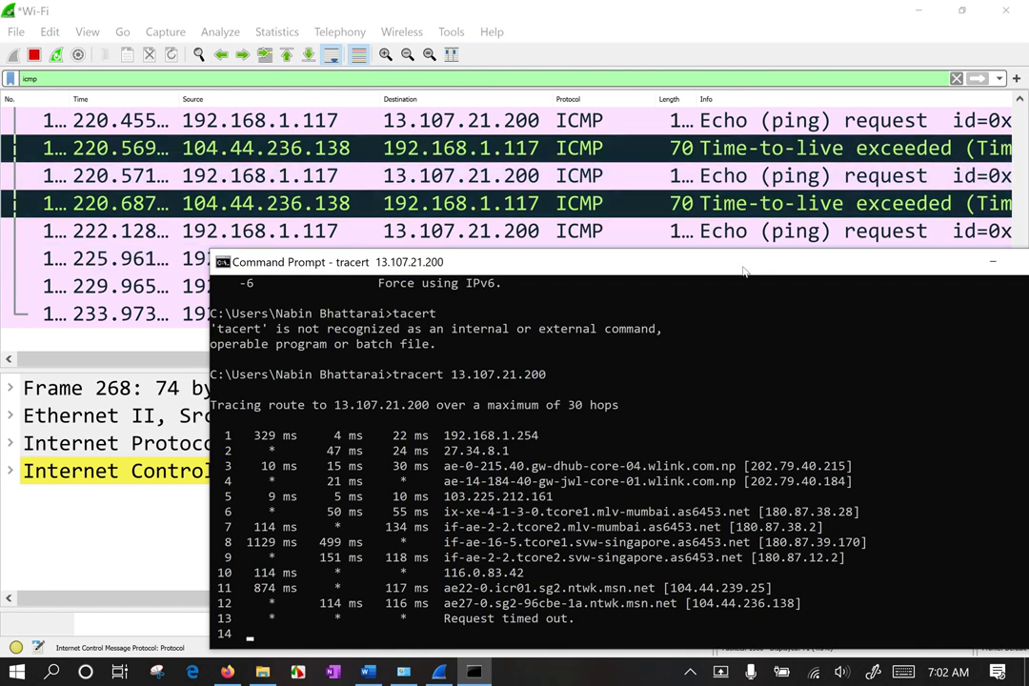
# Step: Shrink the console and highlight hop 12's msn.net hostname
pyautogui.moveTo(755, 254); pyautogui.dragTo(668, 266)
pyautogui.scroll(-3, 742, 396)
pyautogui.scroll(1, 741, 397)
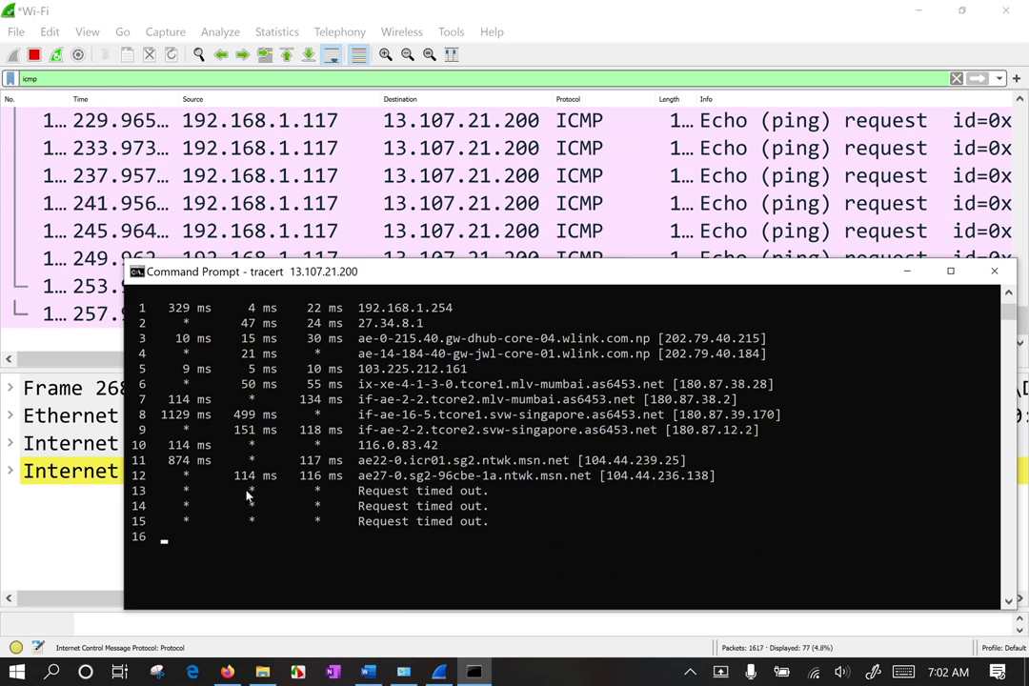
pyautogui.moveTo(353, 474); pyautogui.dragTo(772, 476)
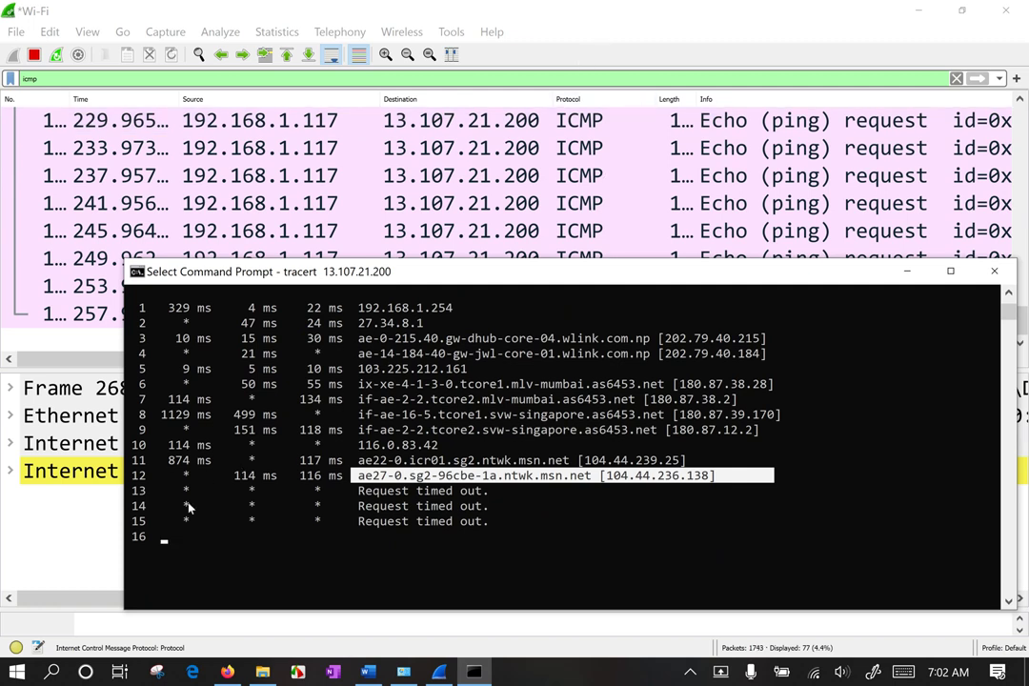
# Step: Mark hop 16 and the timed-out hops 13–15, then bring Wireshark forward
pyautogui.scroll(1, 194, 412)
pyautogui.click(140, 354)
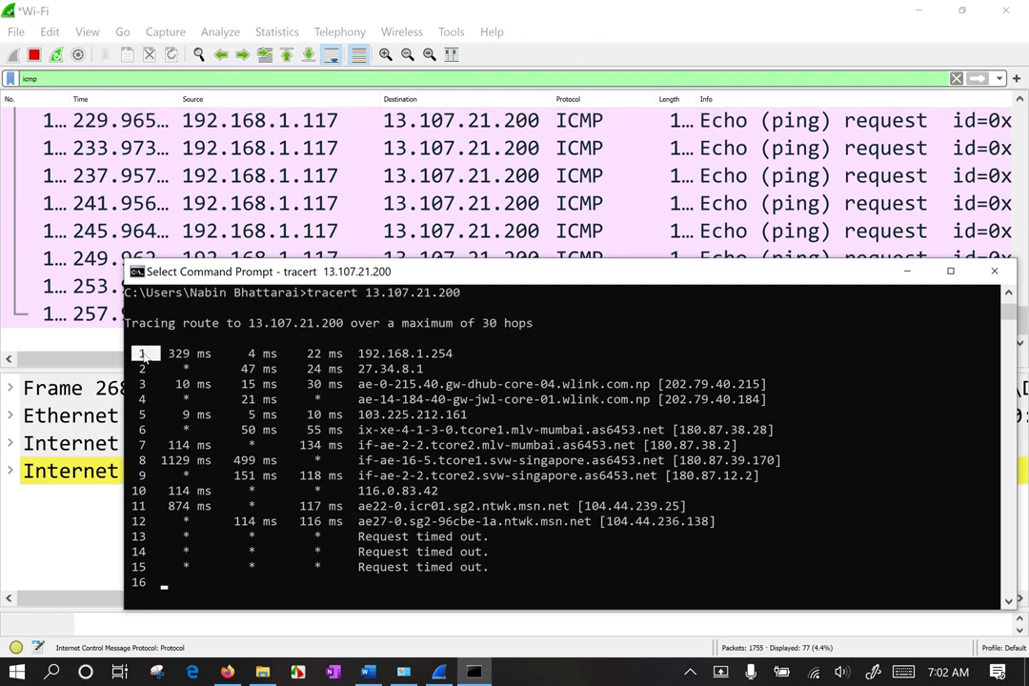
pyautogui.press('Down')
pyautogui.press('Down')
pyautogui.press('Down')
pyautogui.press('Down')
pyautogui.press('Down')
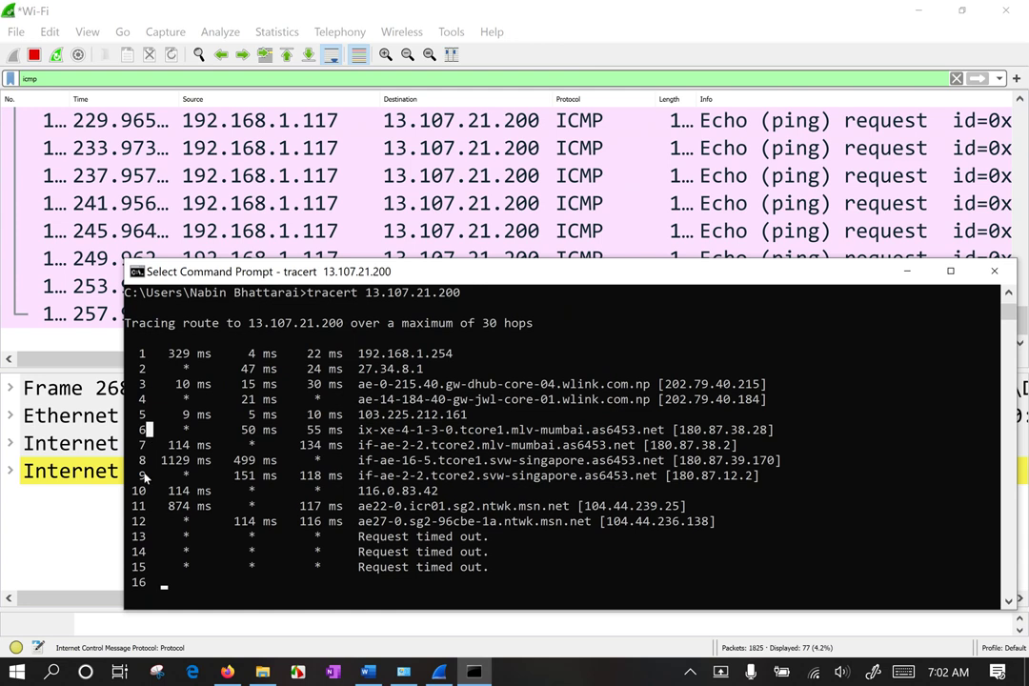
pyautogui.scroll(-1, 123, 450)
pyautogui.moveTo(132, 540); pyautogui.dragTo(153, 540)
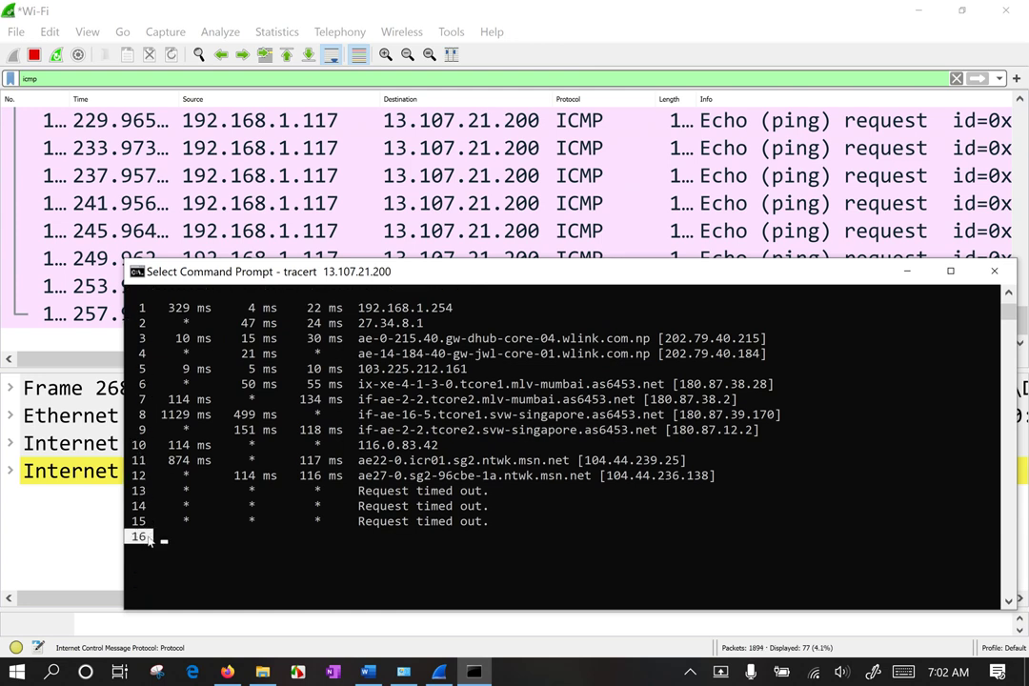
pyautogui.moveTo(140, 495); pyautogui.dragTo(353, 492)
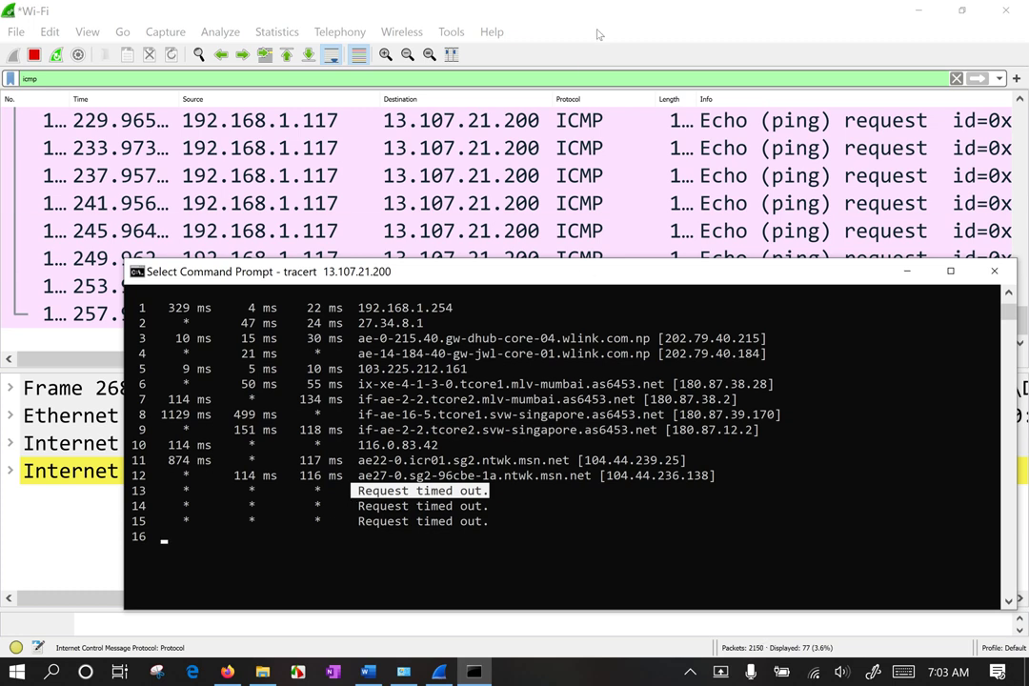
pyautogui.click(506, 31)
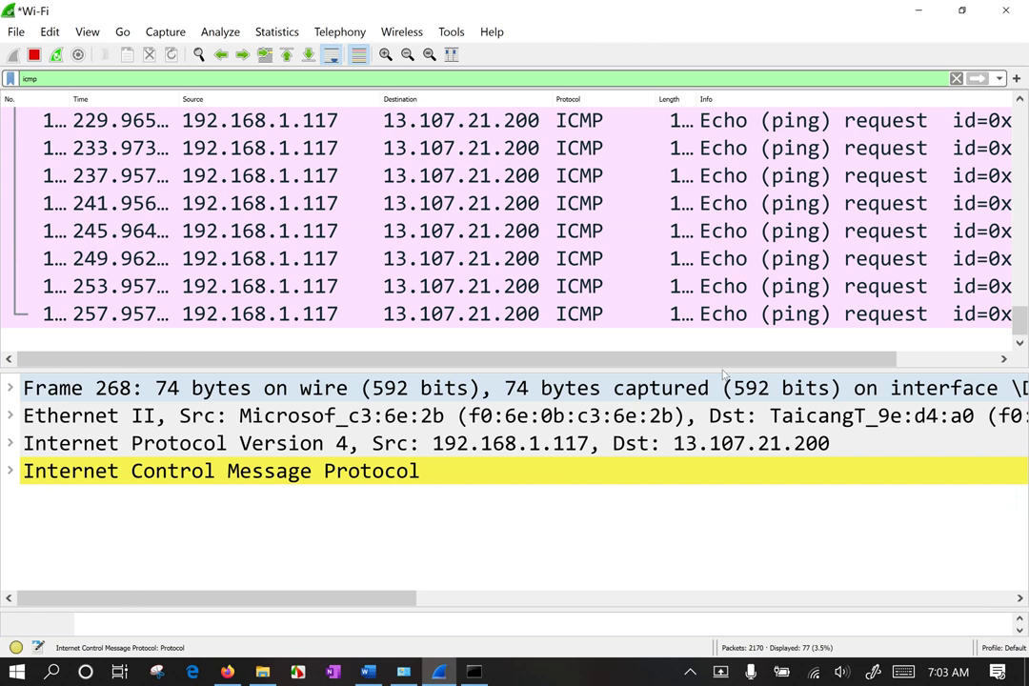
# Step: Widen Wireshark's Length column so each echo request to 13.107.21.200 shows 106 bytes
pyautogui.moveTo(720, 360); pyautogui.dragTo(824, 323)
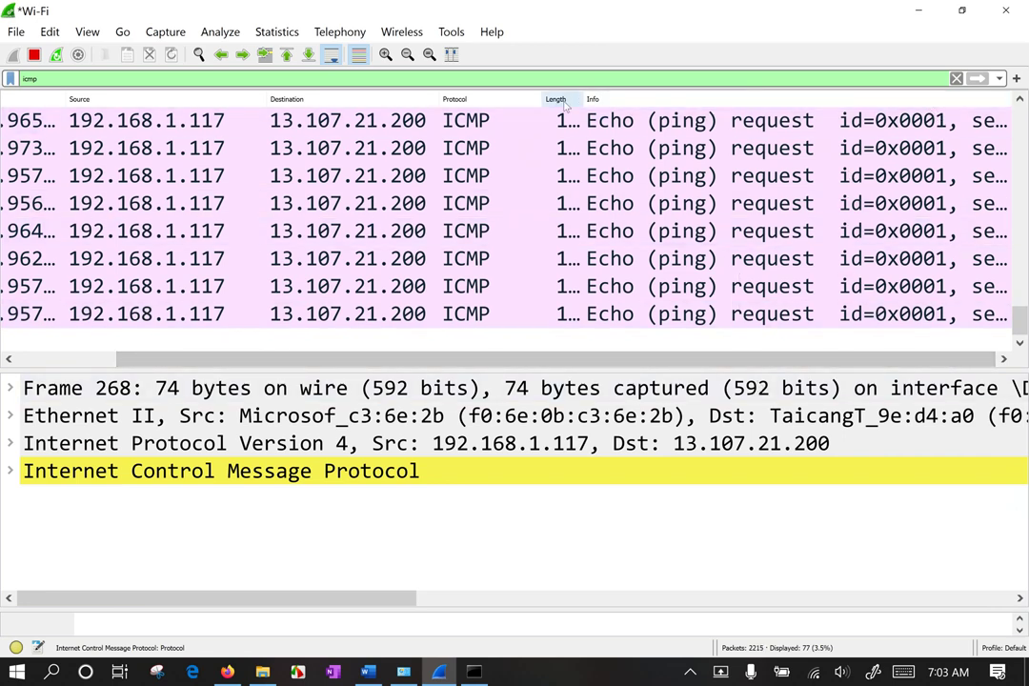
pyautogui.moveTo(584, 99); pyautogui.dragTo(601, 99)
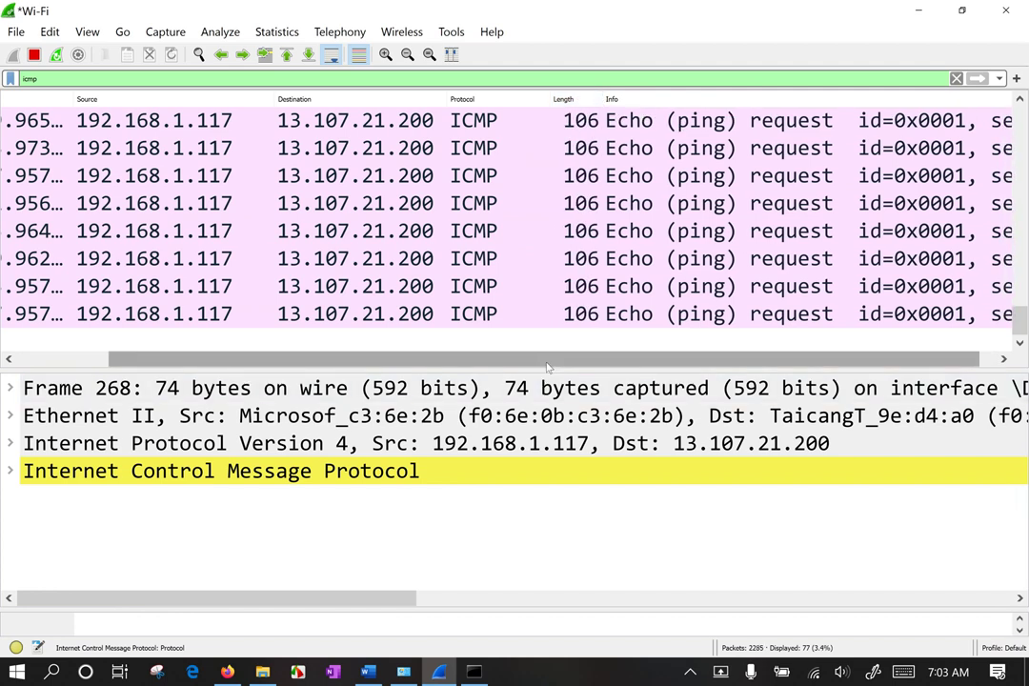
pyautogui.moveTo(548, 359)
pyautogui.mouseDown()
pyautogui.moveTo(517, 366)
pyautogui.moveTo(563, 363)
pyautogui.mouseUp()
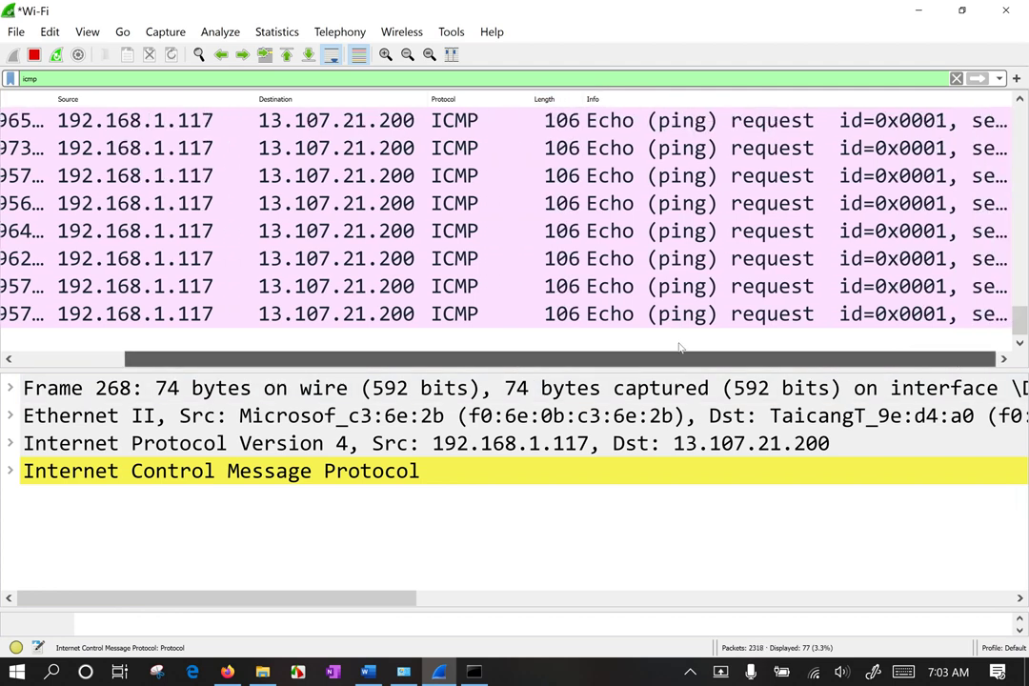
pyautogui.doubleClick(524, 314)
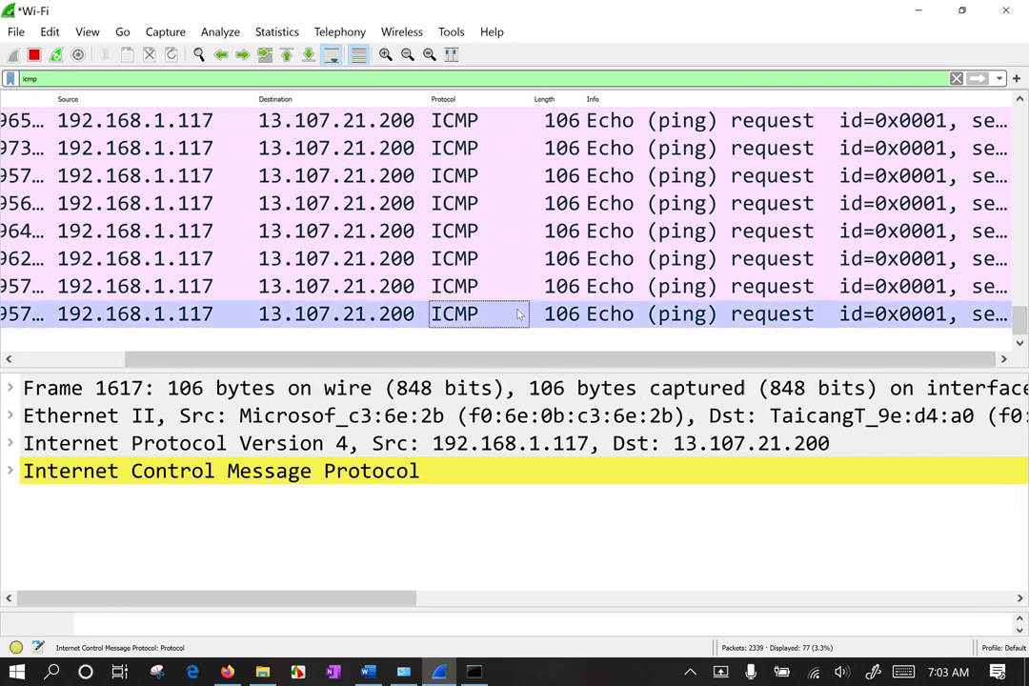
pyautogui.click(519, 315)
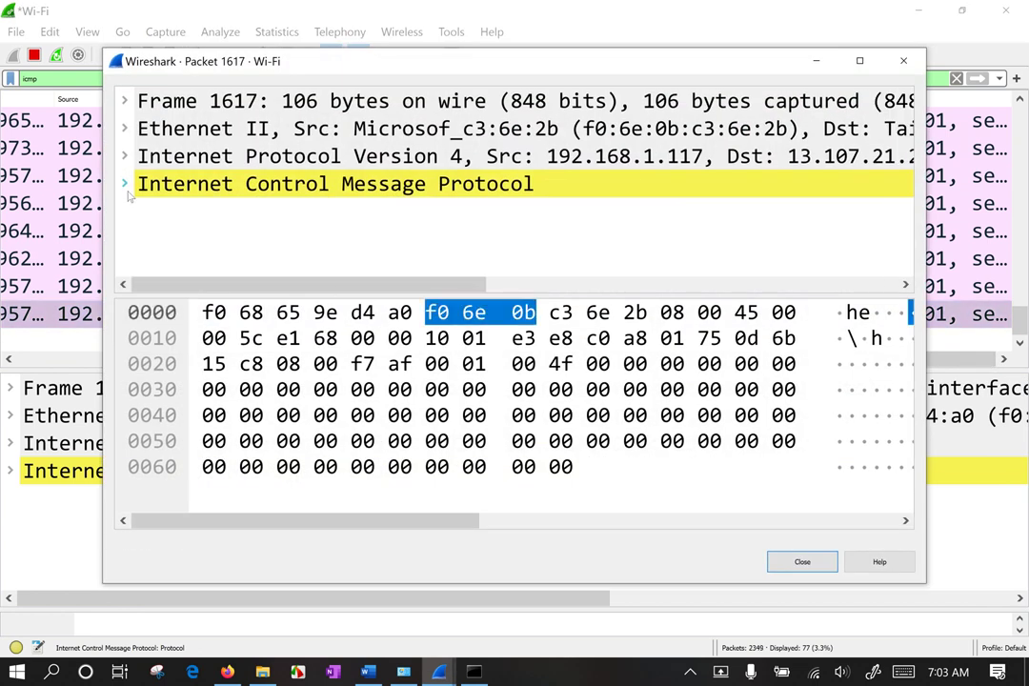
pyautogui.doubleClick(303, 186)
pyautogui.scroll(-3, 303, 209)
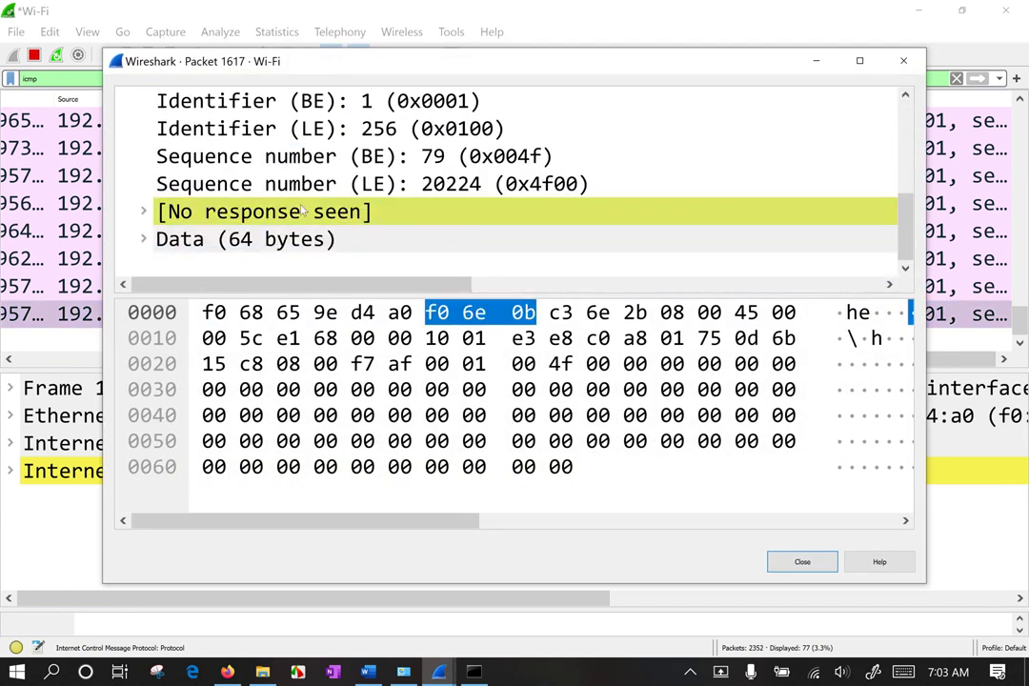
pyautogui.doubleClick(229, 236)
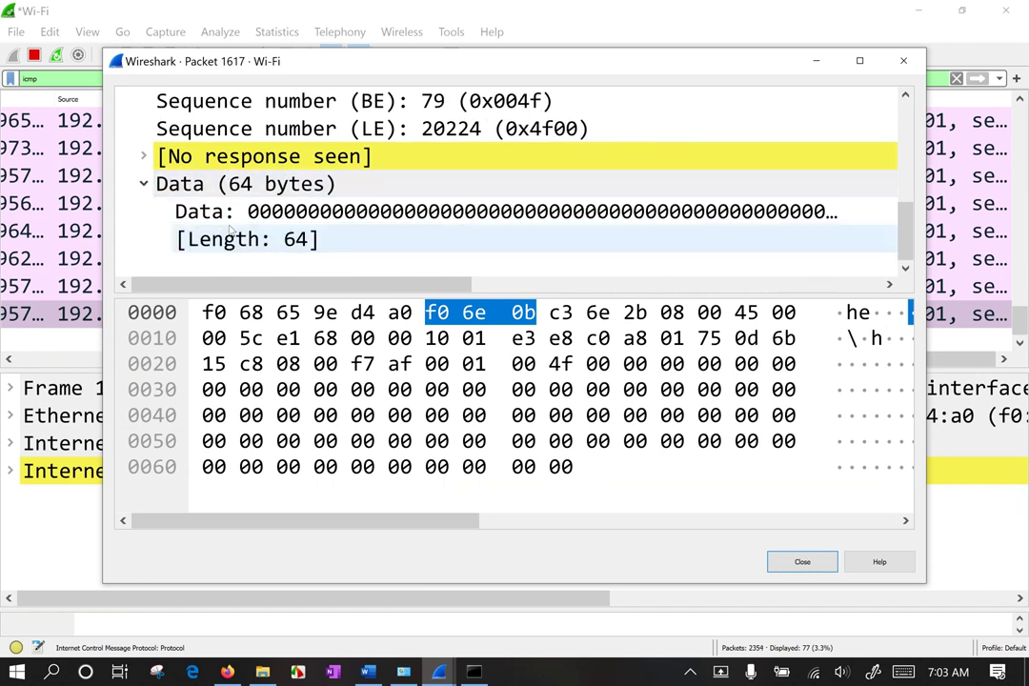
pyautogui.scroll(2, 234, 218)
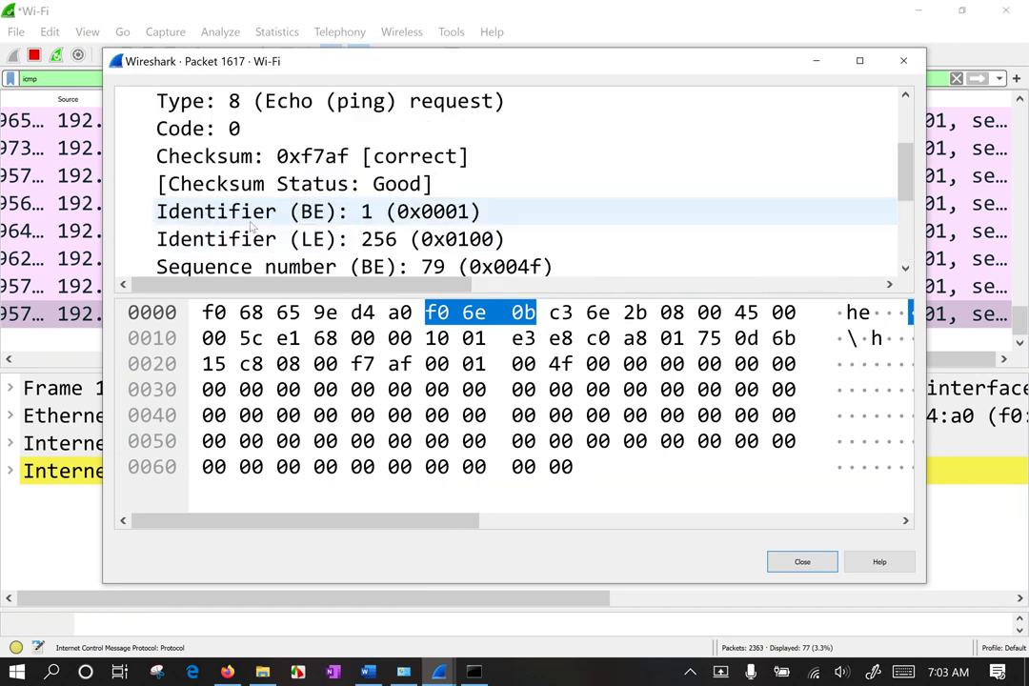
pyautogui.scroll(2, 327, 197)
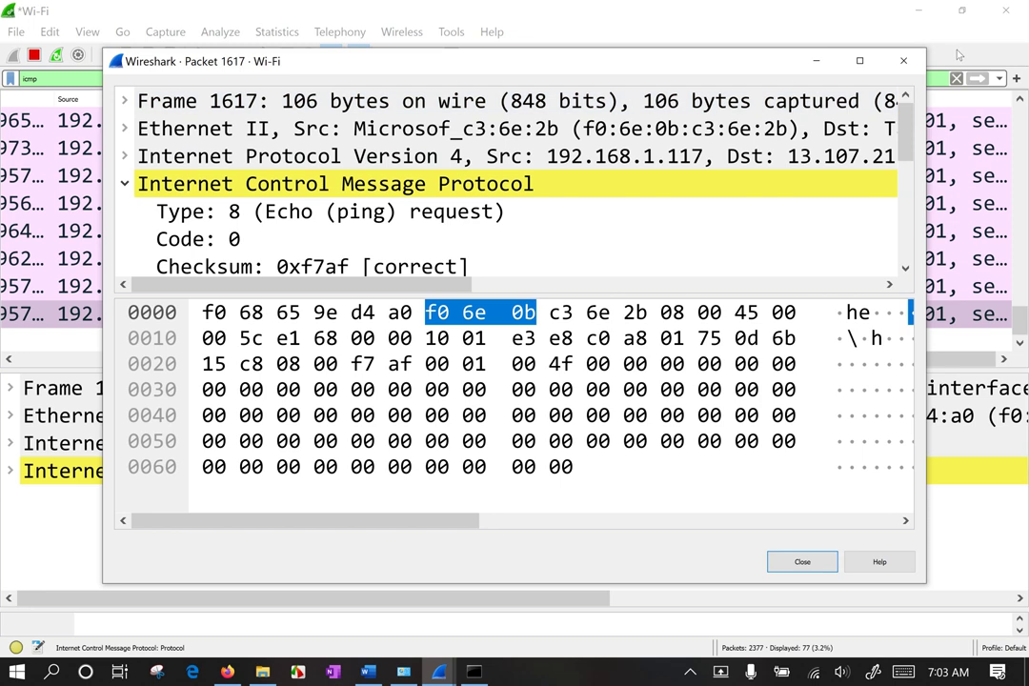
pyautogui.click(816, 60)
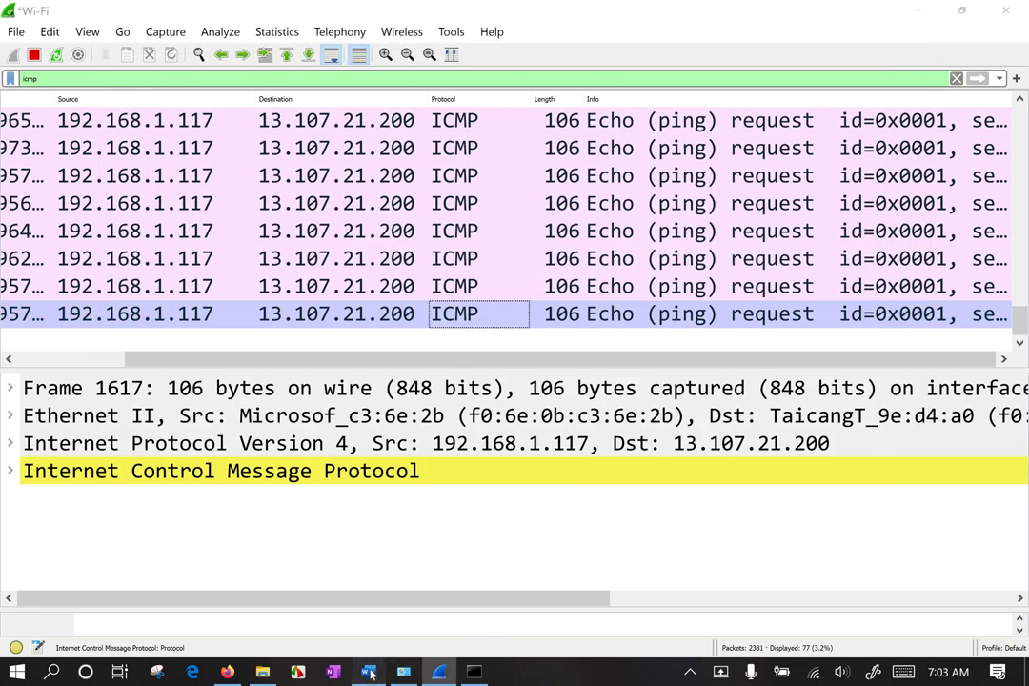
pyautogui.click(372, 673)
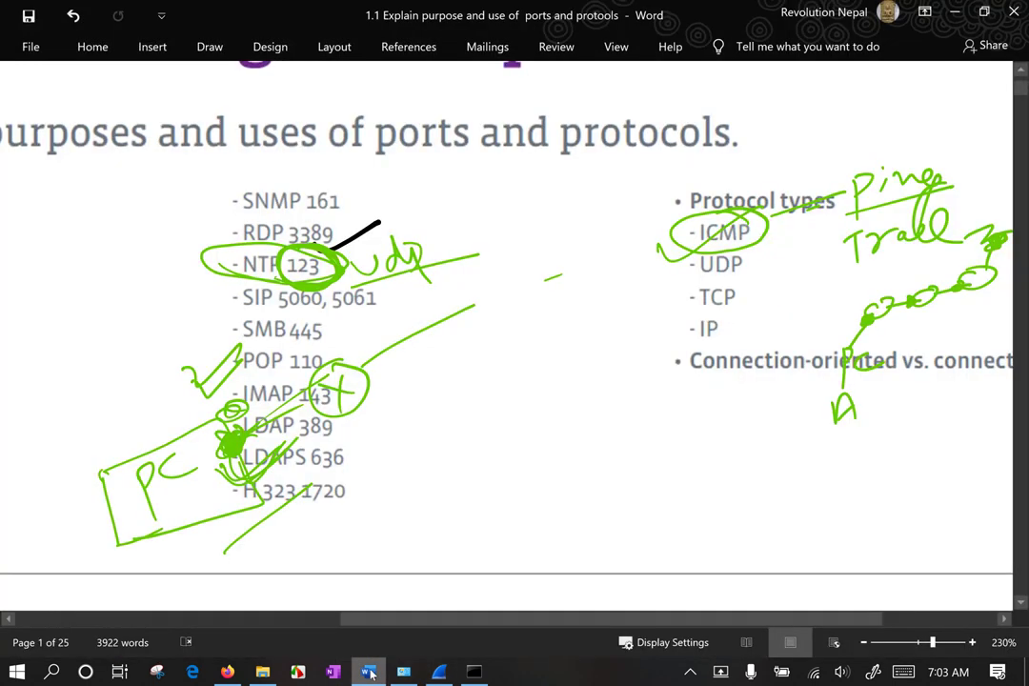
pyautogui.click(954, 11)
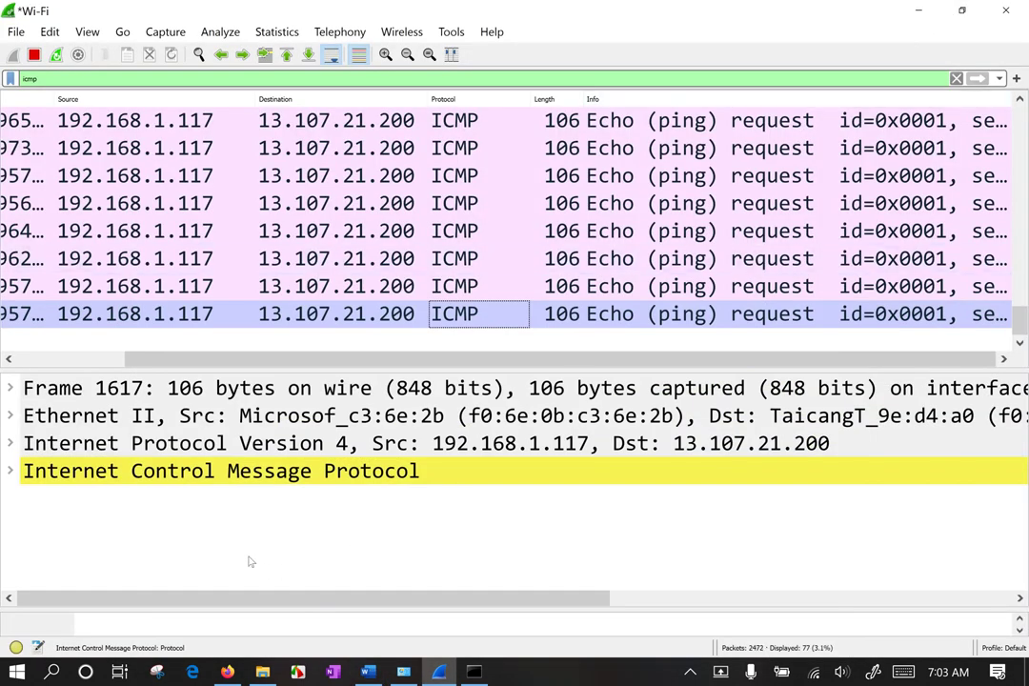
pyautogui.click(244, 534)
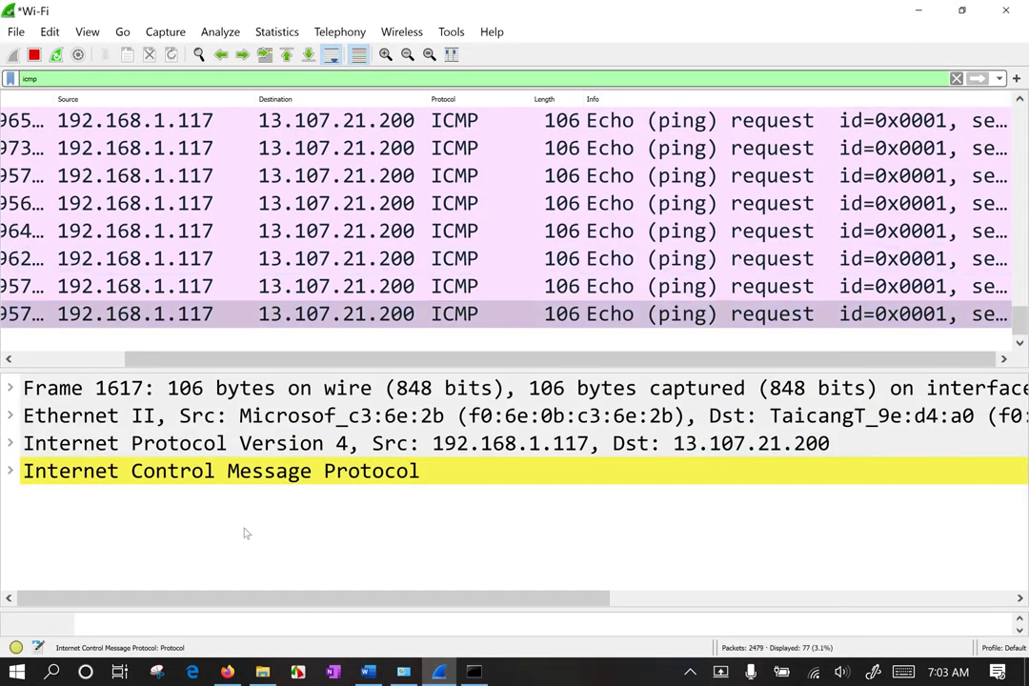
# Step: Expand packet 1617's ICMP section to show its type, code, checksum and identifier
pyautogui.click(10, 470)
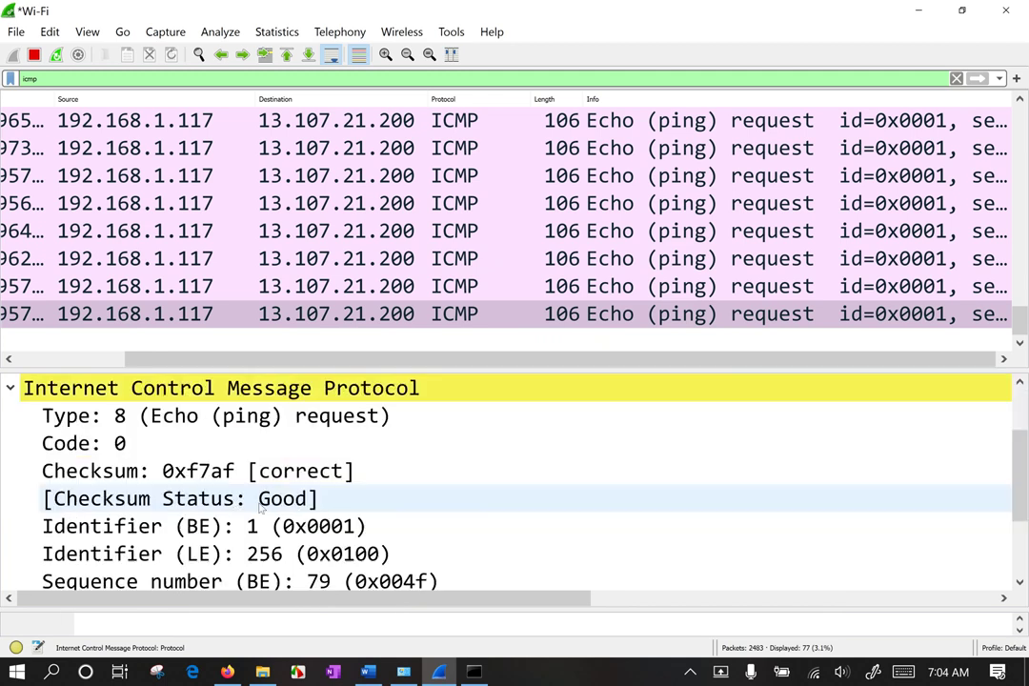
pyautogui.scroll(-2, 262, 509)
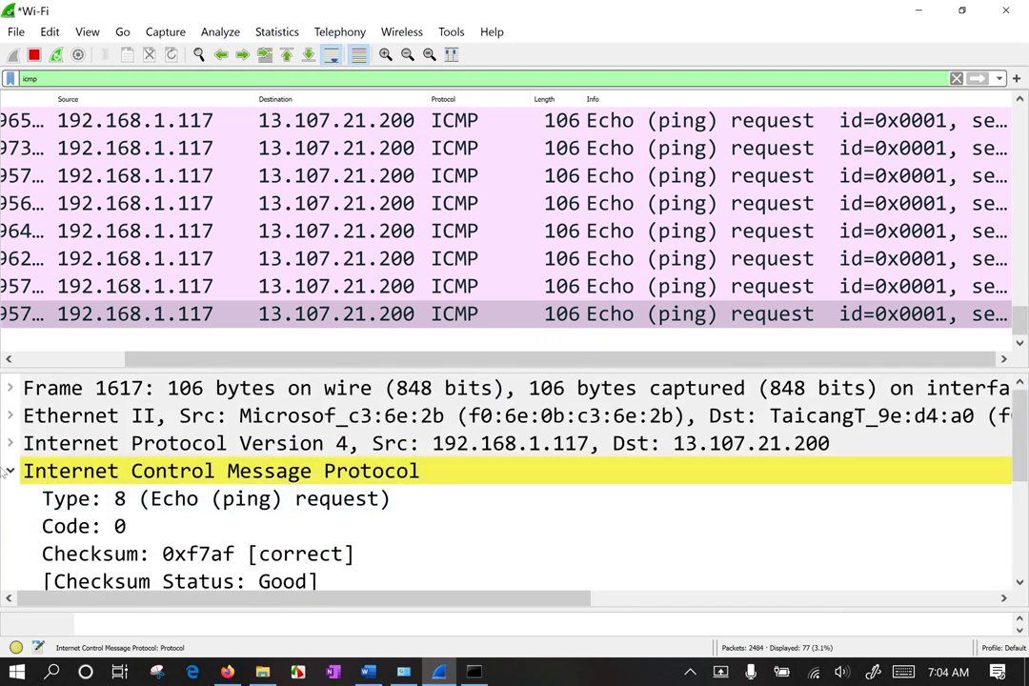
pyautogui.click(11, 471)
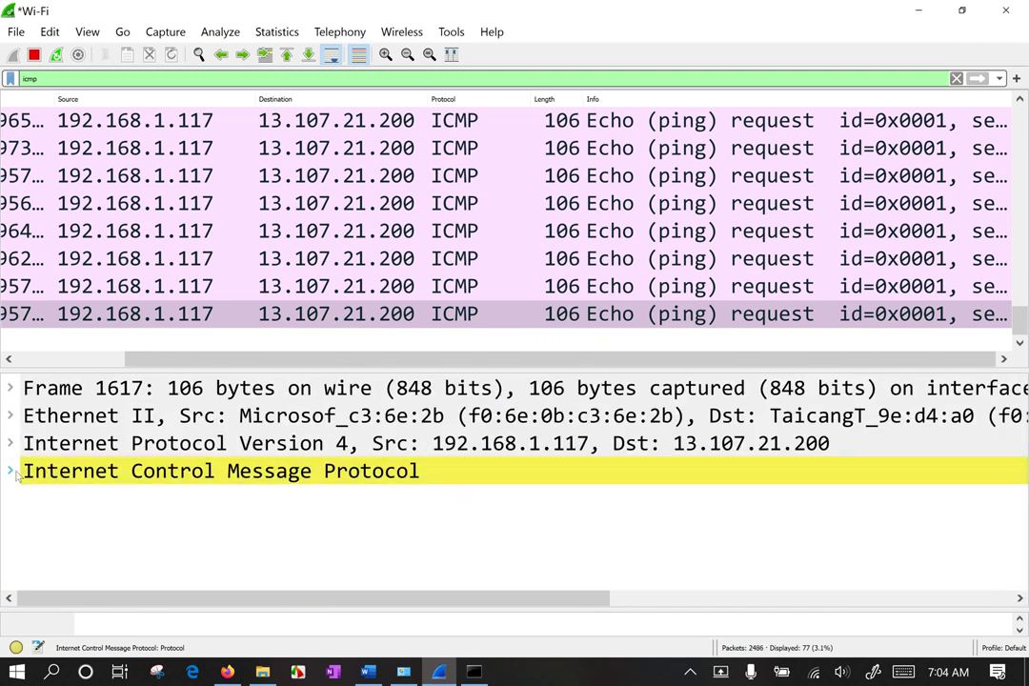
pyautogui.click(11, 470)
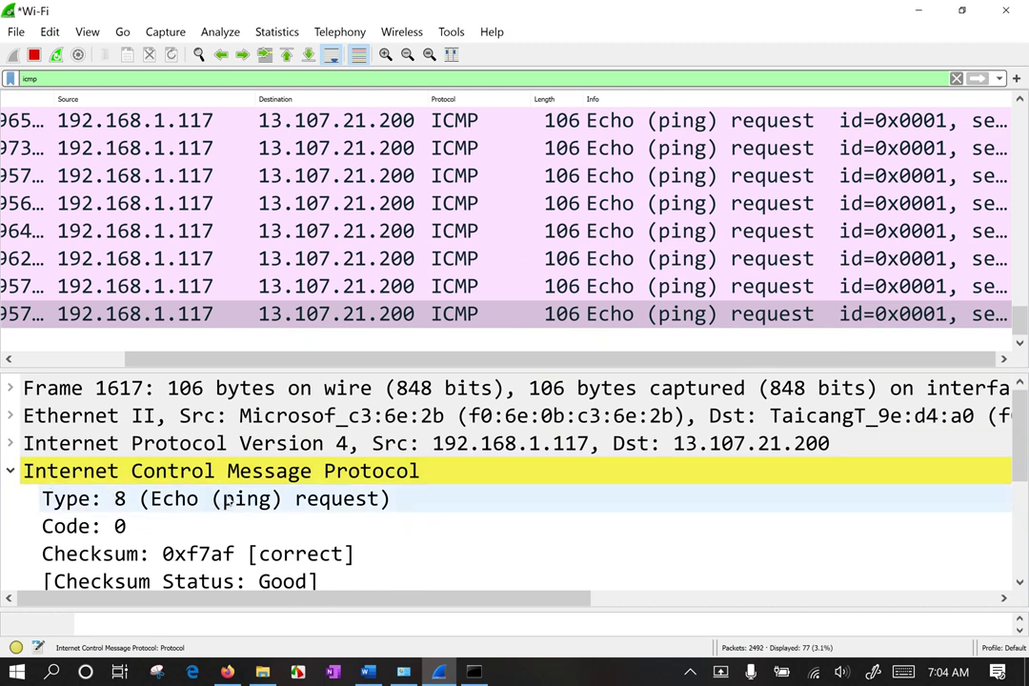
pyautogui.scroll(-2, 229, 500)
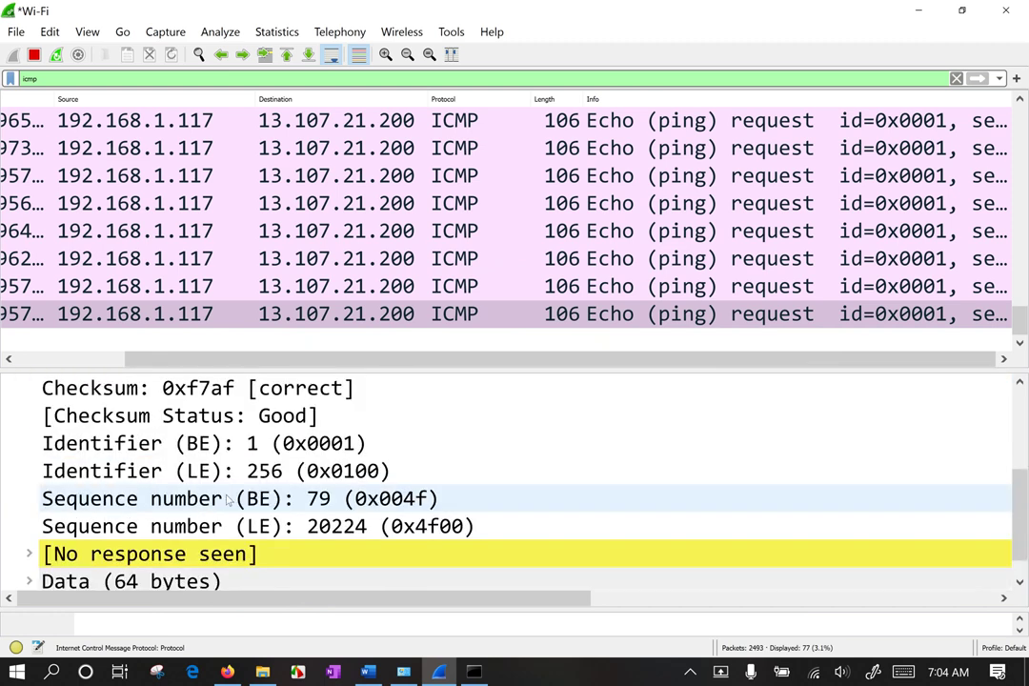
pyautogui.scroll(-1, 228, 500)
# Step: Expand the 64-byte Data and [No response seen] entries, then collapse the ICMP section
pyautogui.click(29, 553)
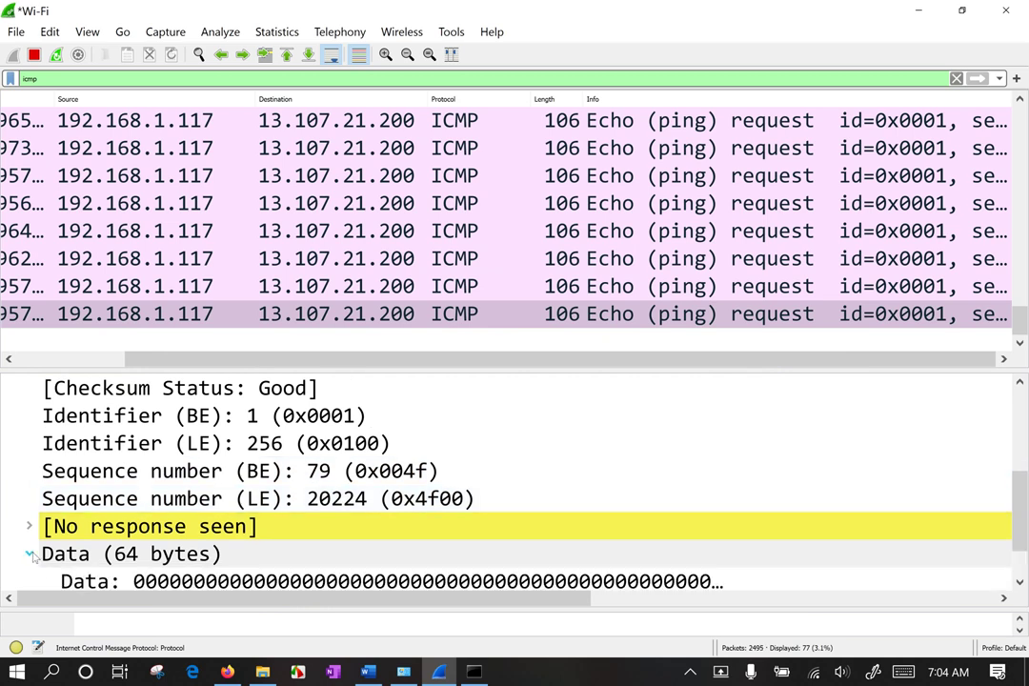
pyautogui.scroll(-1, 31, 476)
pyautogui.click(30, 470)
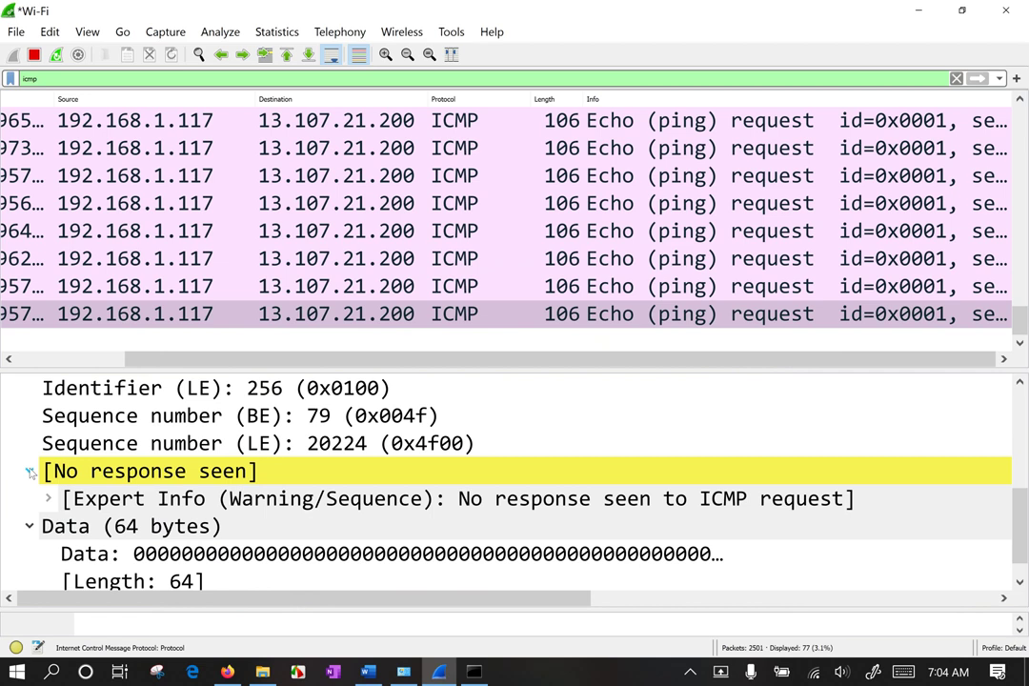
pyautogui.click(30, 470)
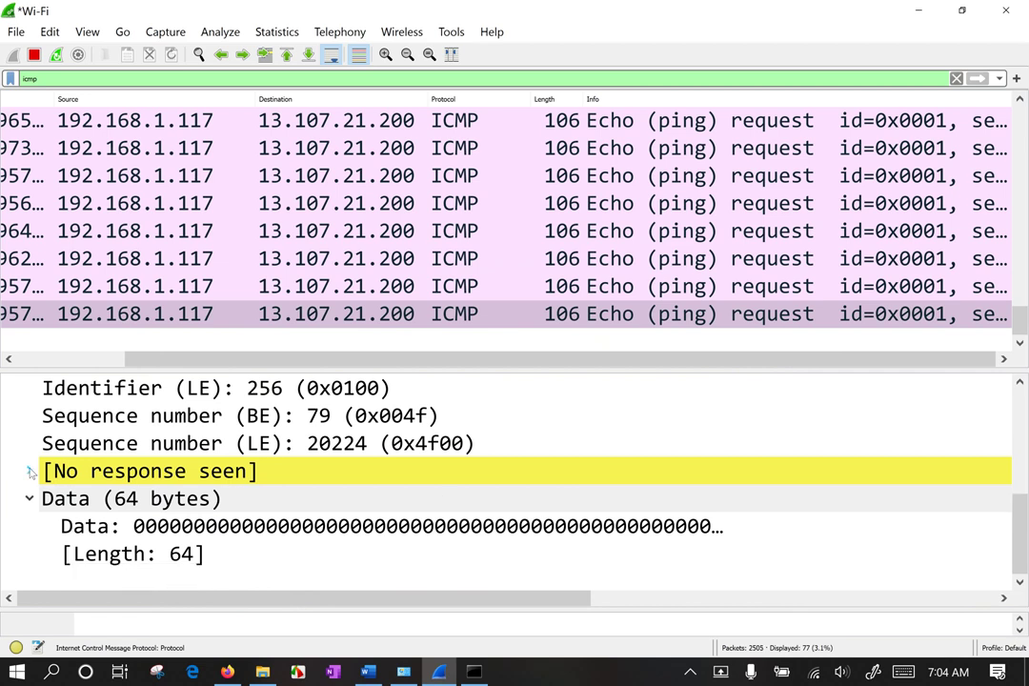
pyautogui.scroll(1, 40, 443)
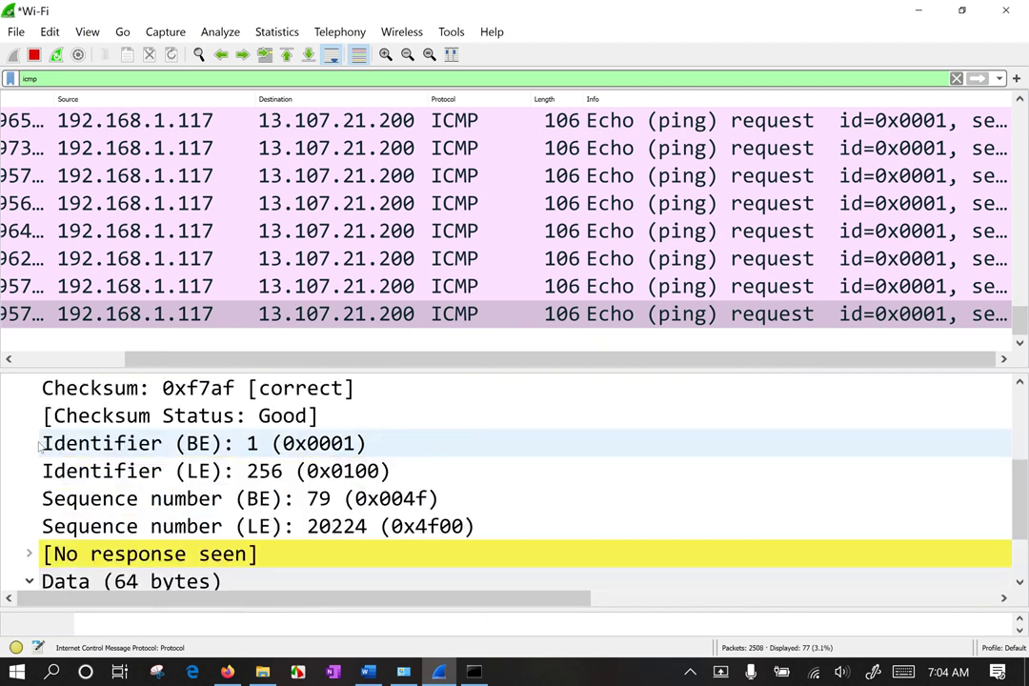
pyautogui.scroll(1, 38, 443)
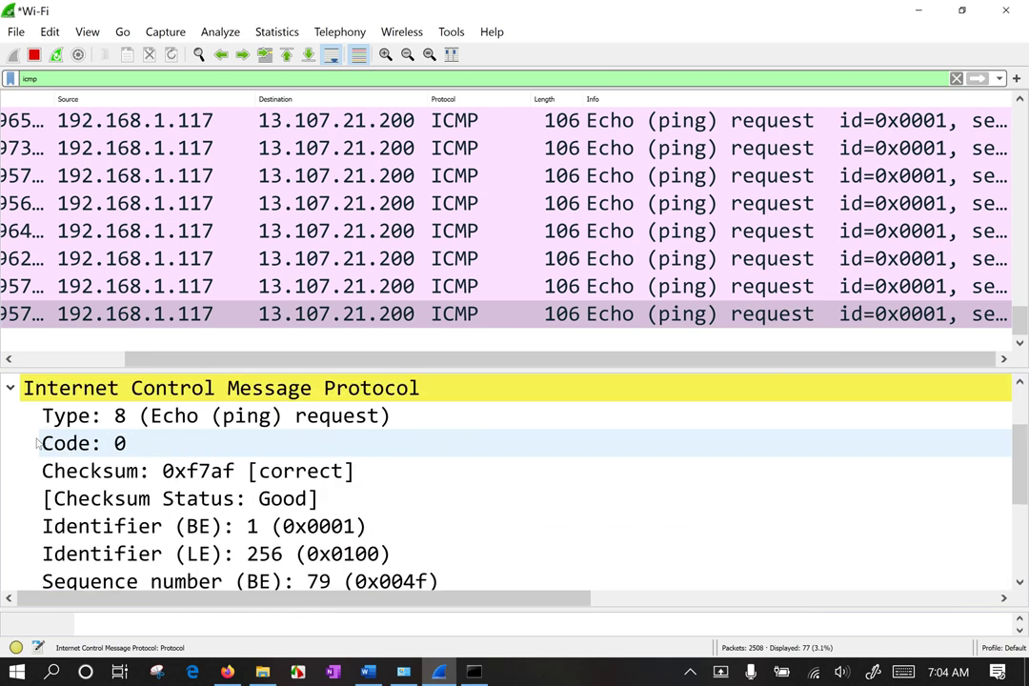
pyautogui.click(12, 386)
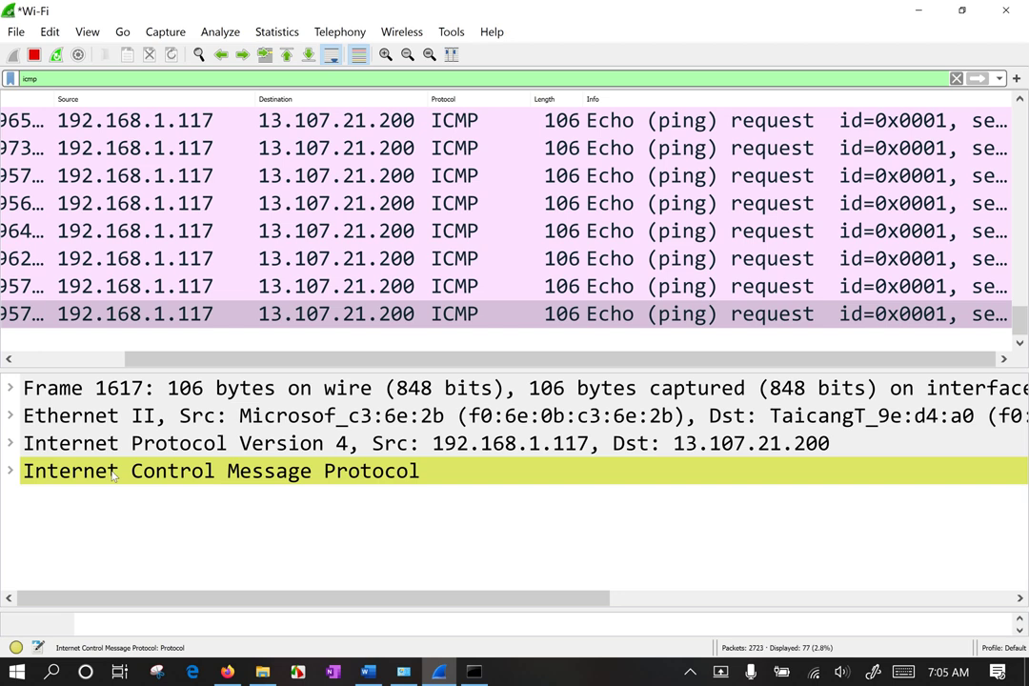
# Step: Expand frame 1617's ICMP section and collapse it back to the summary rows
pyautogui.click(11, 472)
pyautogui.click(12, 472)
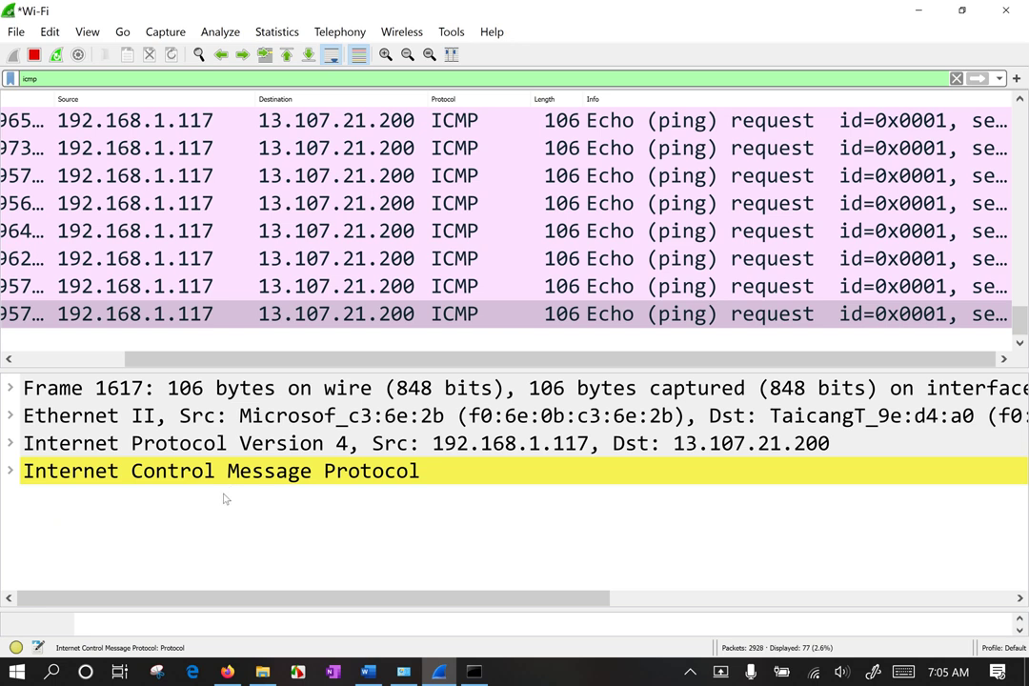
# Step: Inspect packet 1617's IPv4, Ethernet II, Frame and ICMP layers in the packet details pane
pyautogui.click(298, 449)
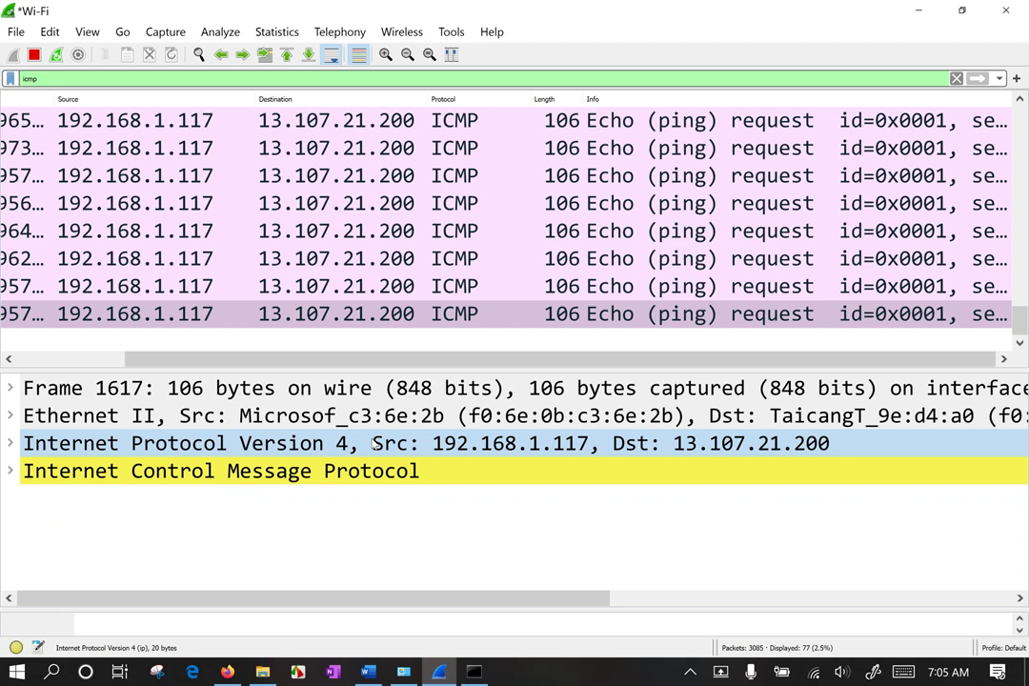
pyautogui.click(256, 419)
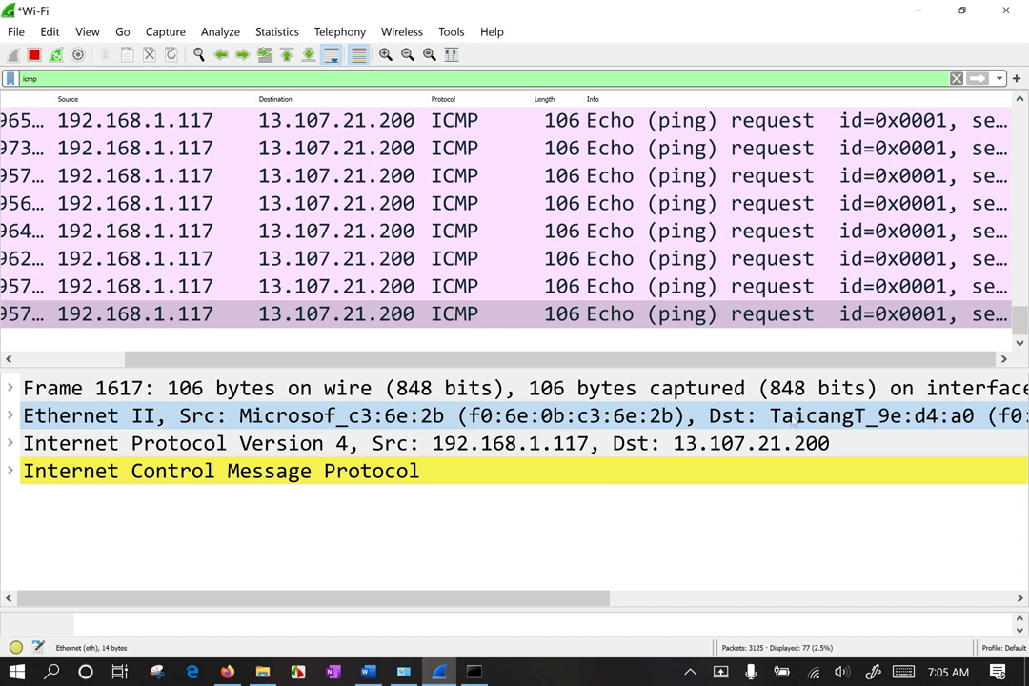
pyautogui.click(358, 389)
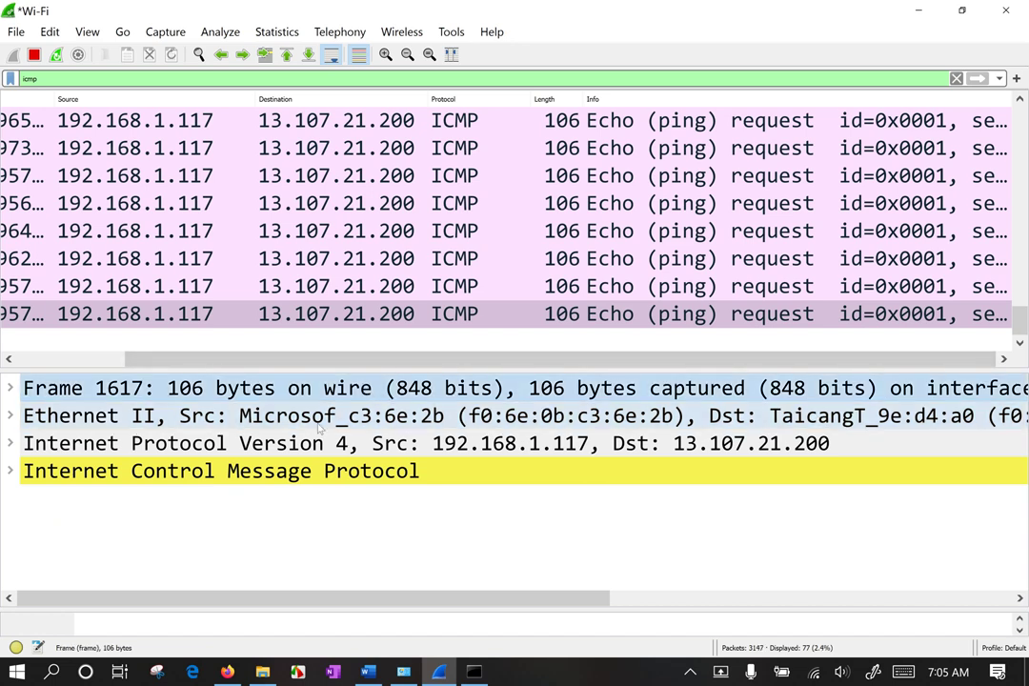
pyautogui.click(121, 418)
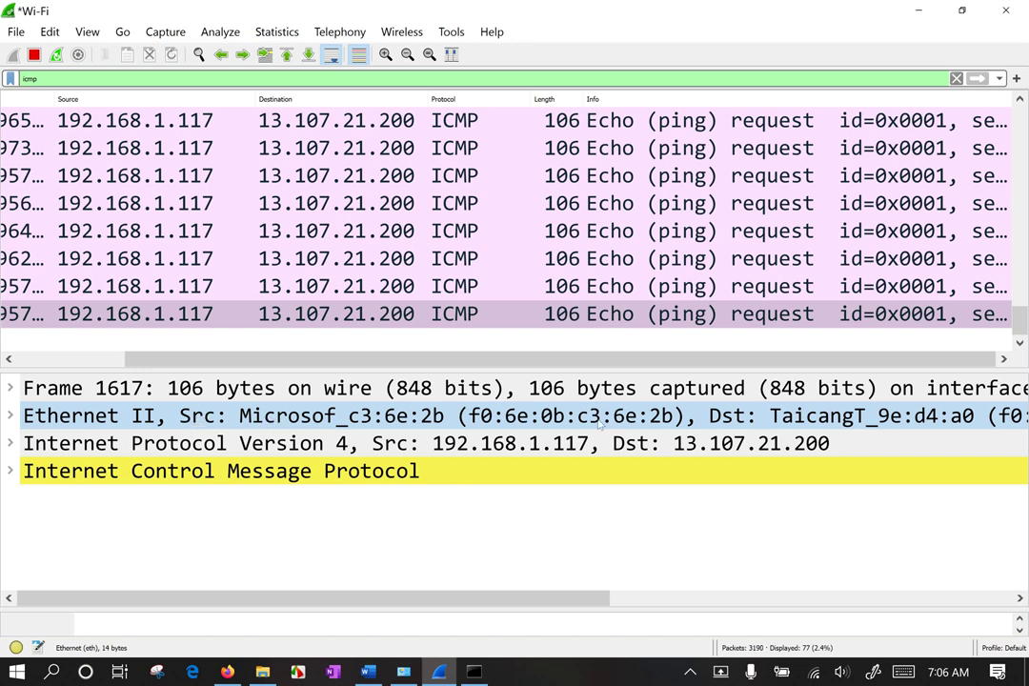
pyautogui.click(501, 444)
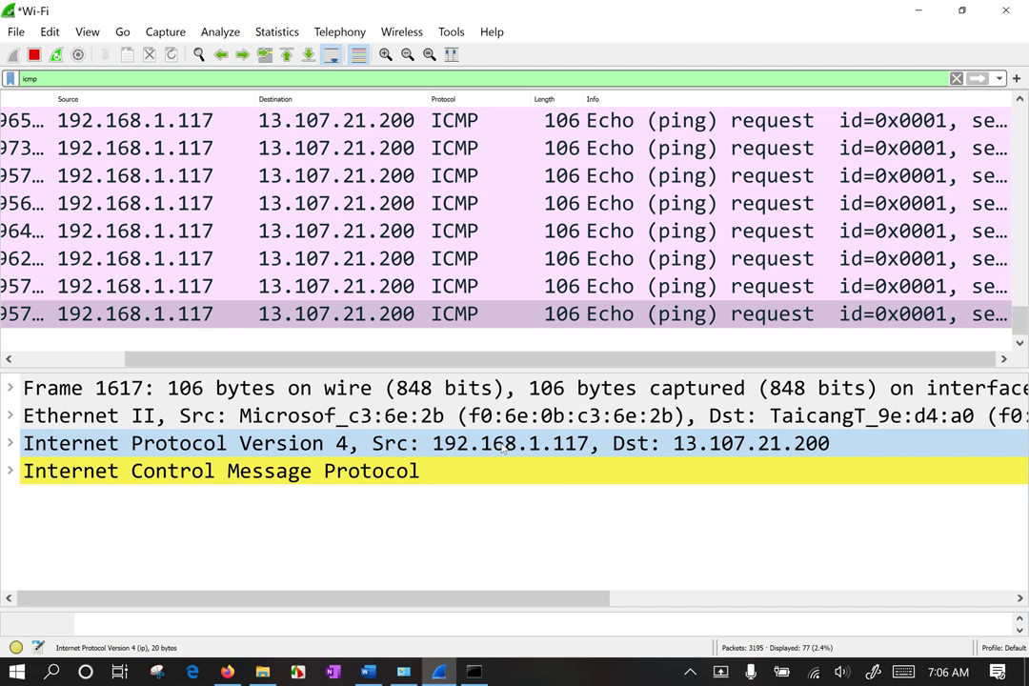
pyautogui.click(344, 479)
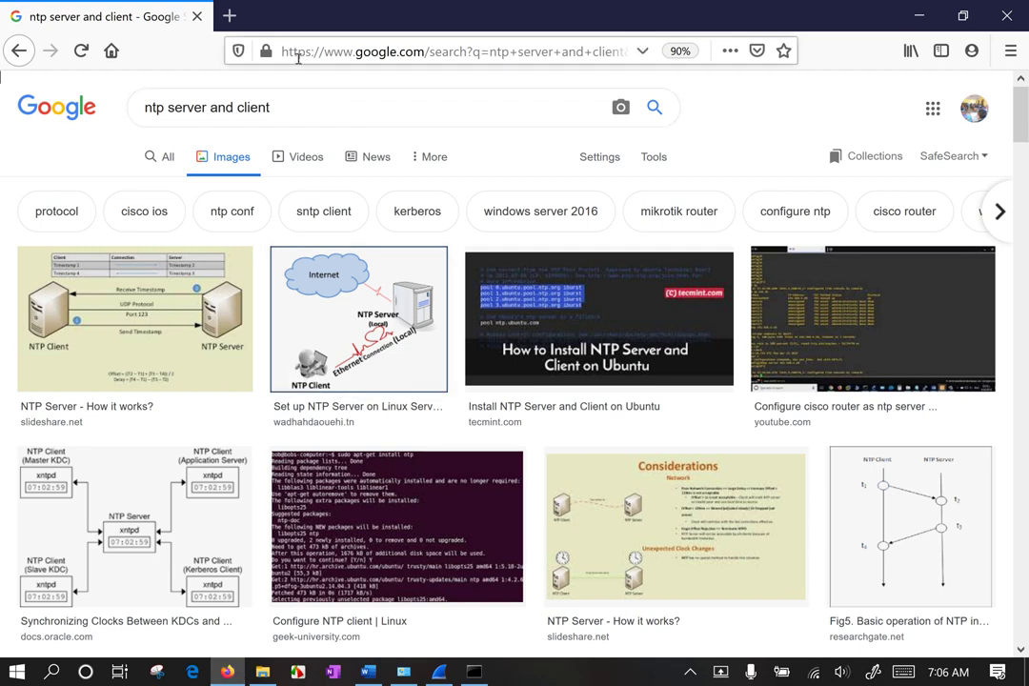
# Step: Search Google for 'protocol number list' and open the Wikipedia IP protocol numbers result in a new tab
pyautogui.press('Return')
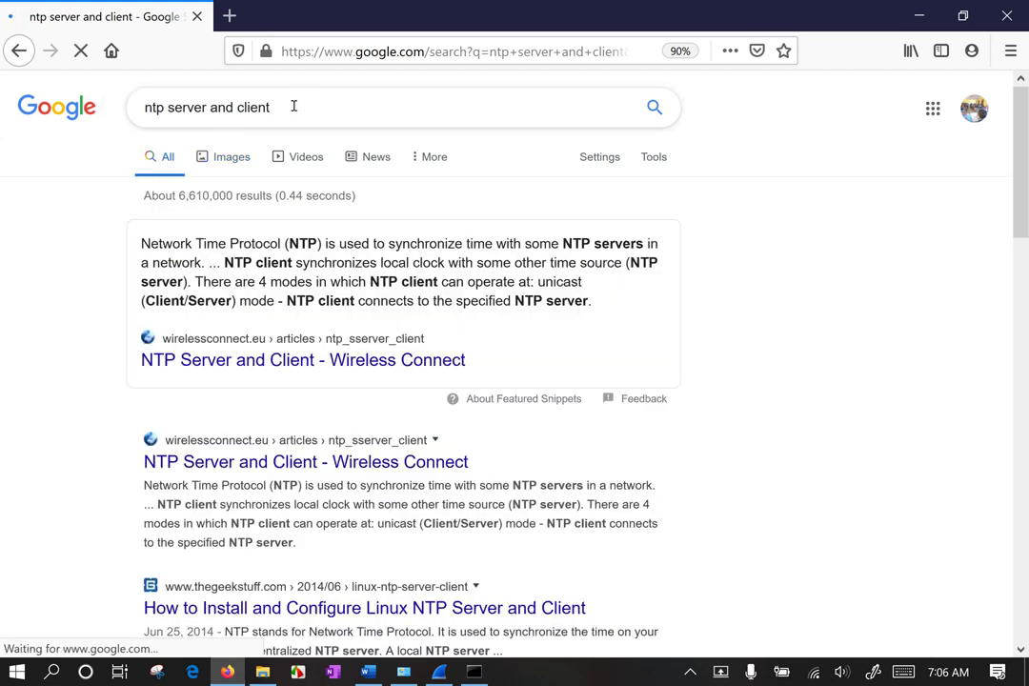
pyautogui.moveTo(294, 106); pyautogui.dragTo(132, 107)
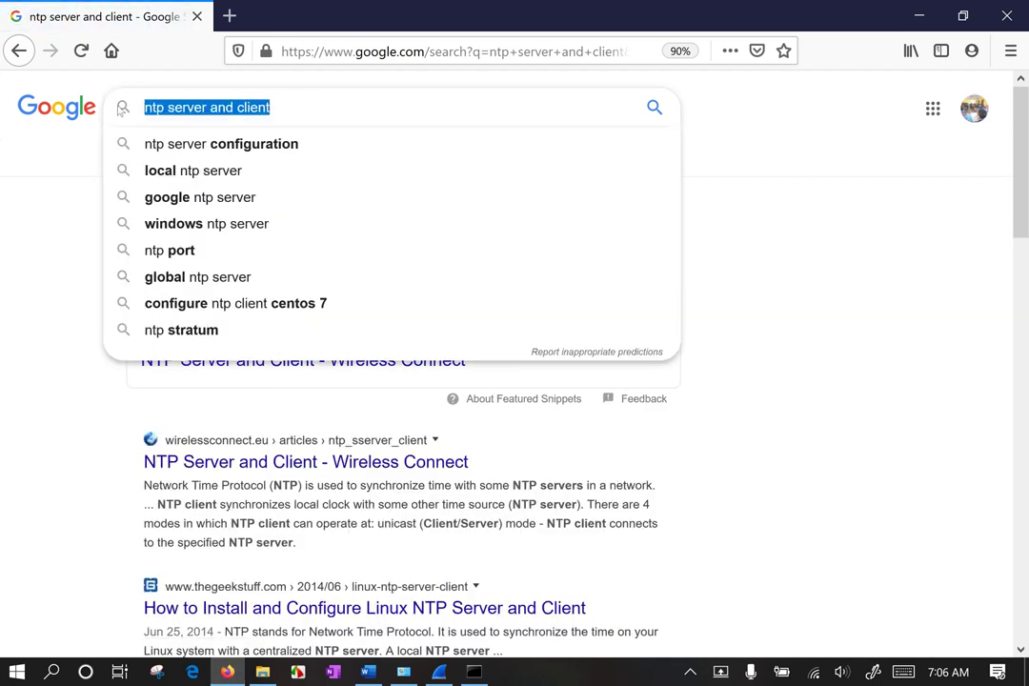
pyautogui.press('BackSpace')
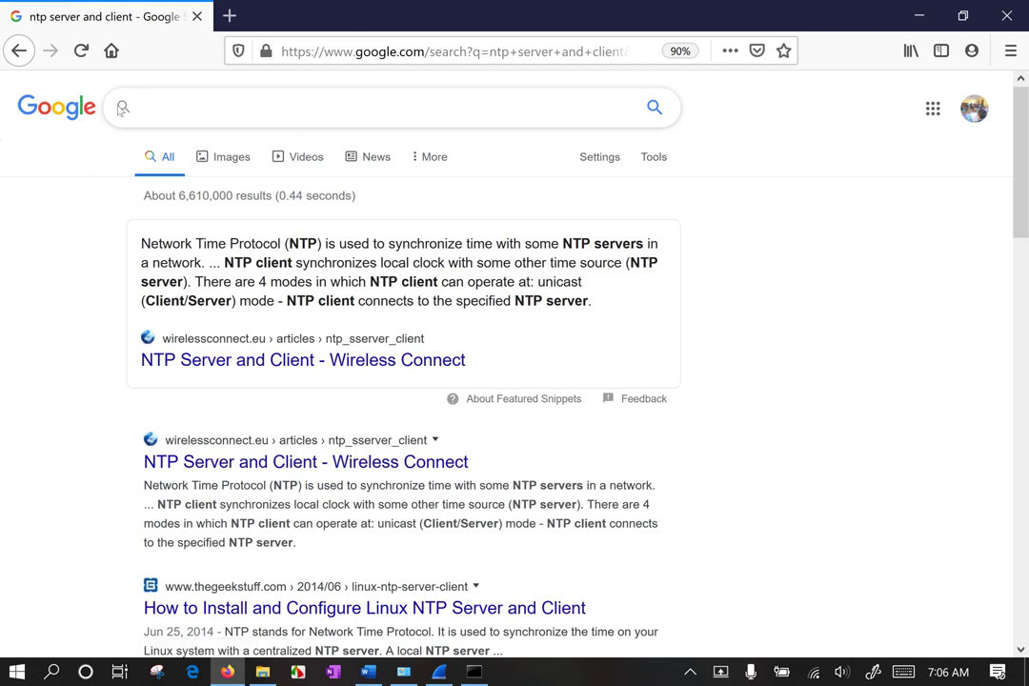
pyautogui.write('protocol n')
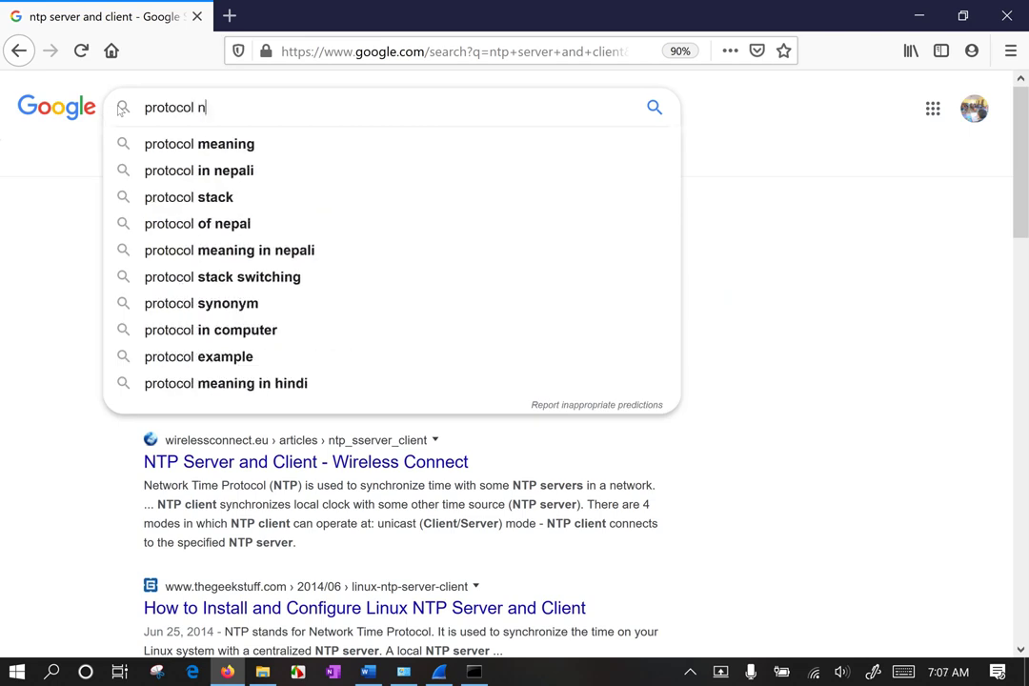
pyautogui.write('umber list')
pyautogui.press('Return')
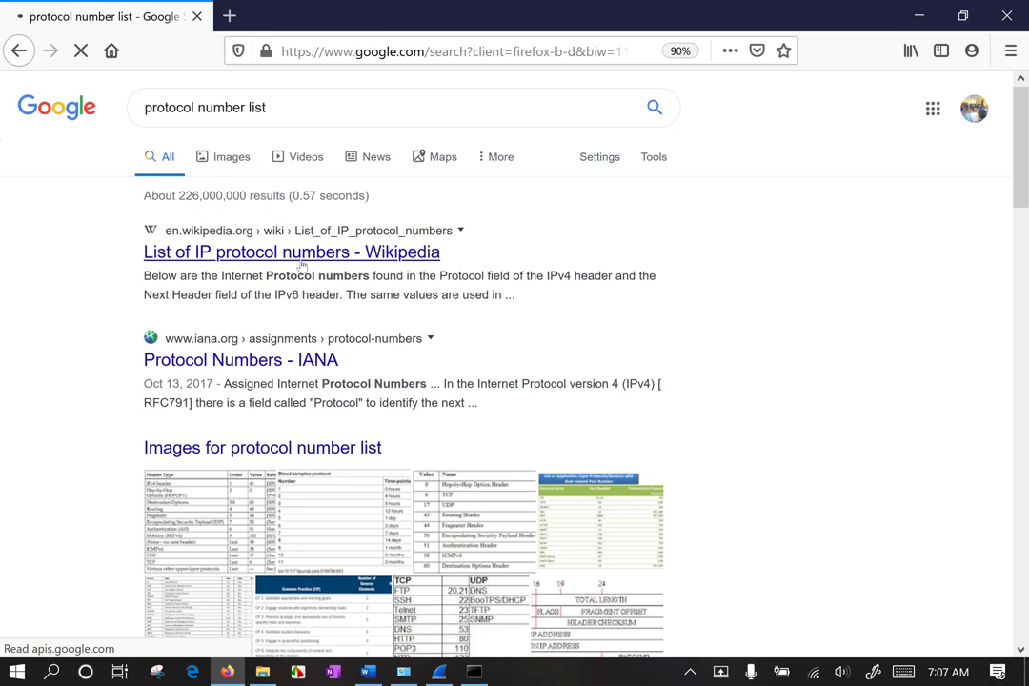
pyautogui.middleClick(304, 252)
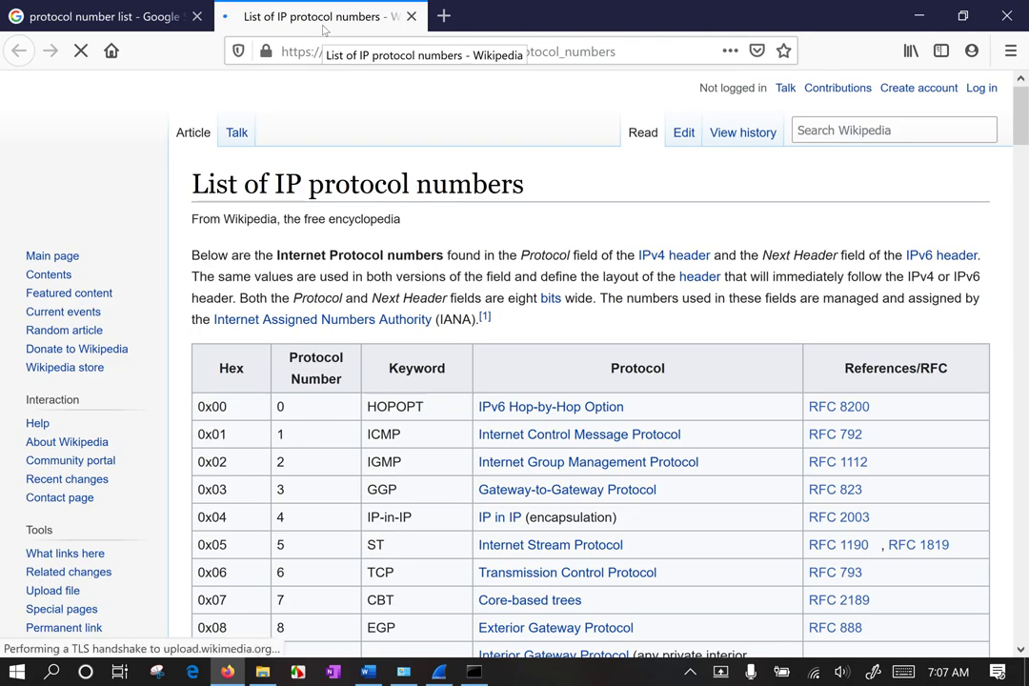
pyautogui.scroll(-2, 531, 271)
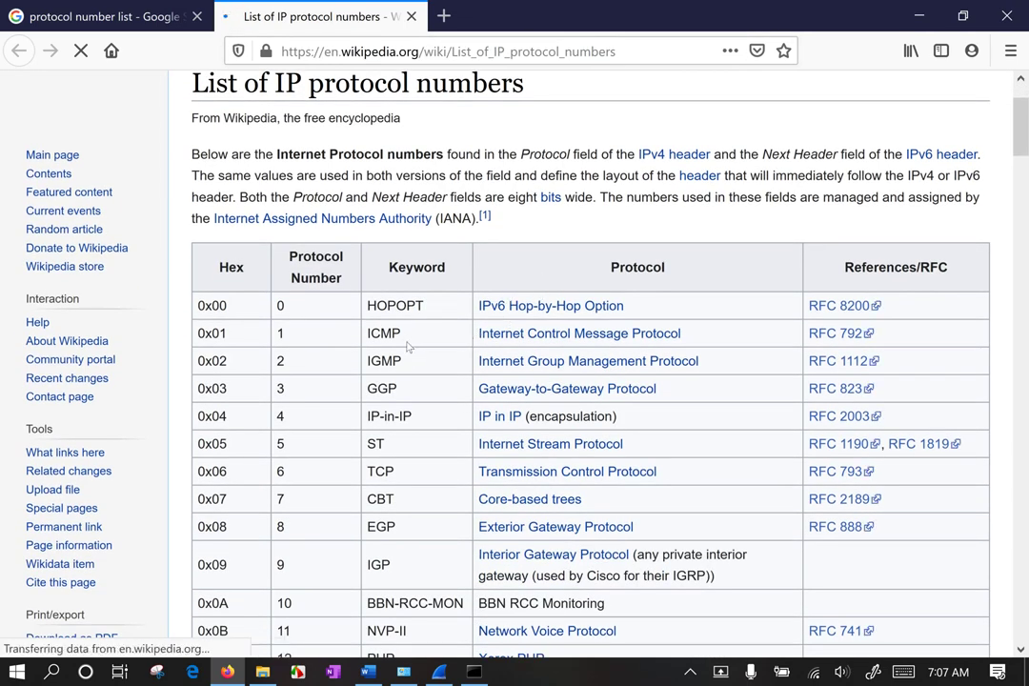
pyautogui.scroll(-2, 408, 348)
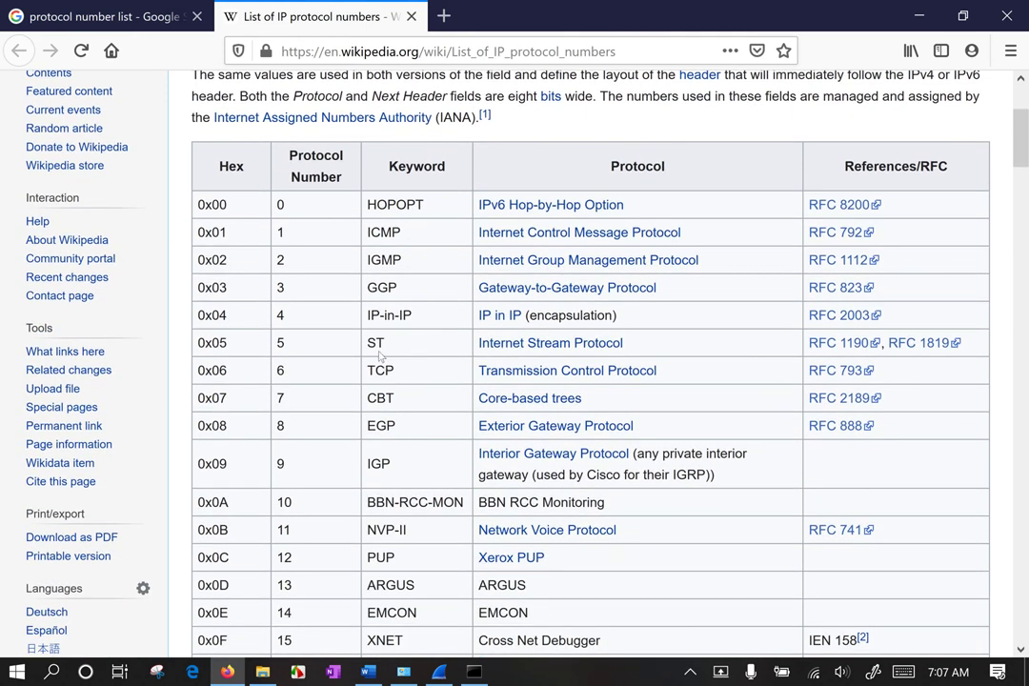
pyautogui.click(284, 234)
pyautogui.click(643, 676)
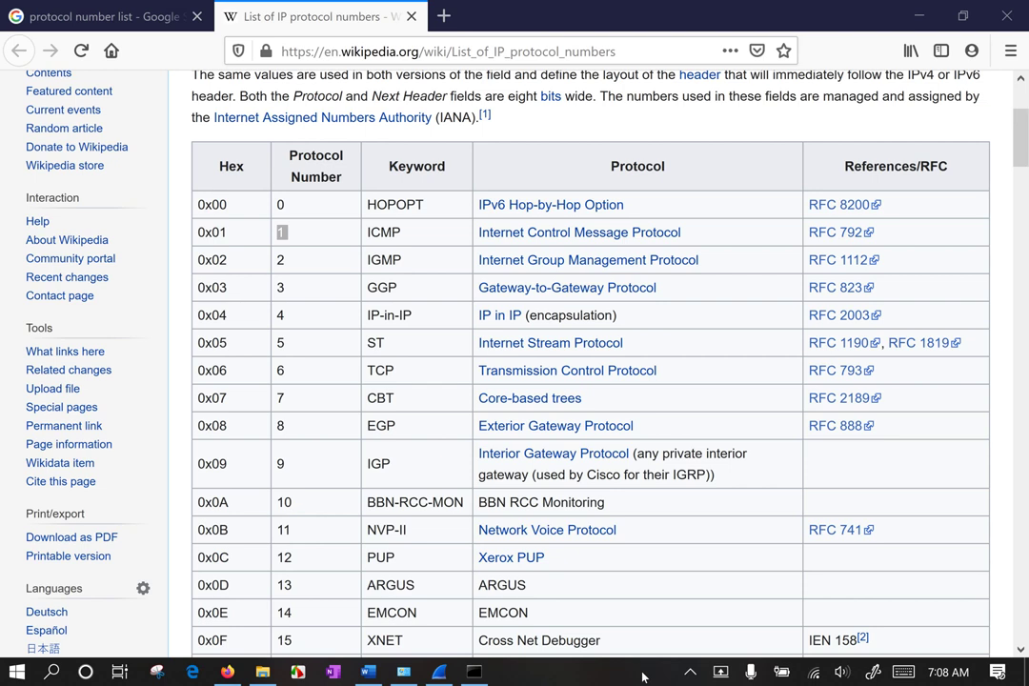
pyautogui.click(304, 461)
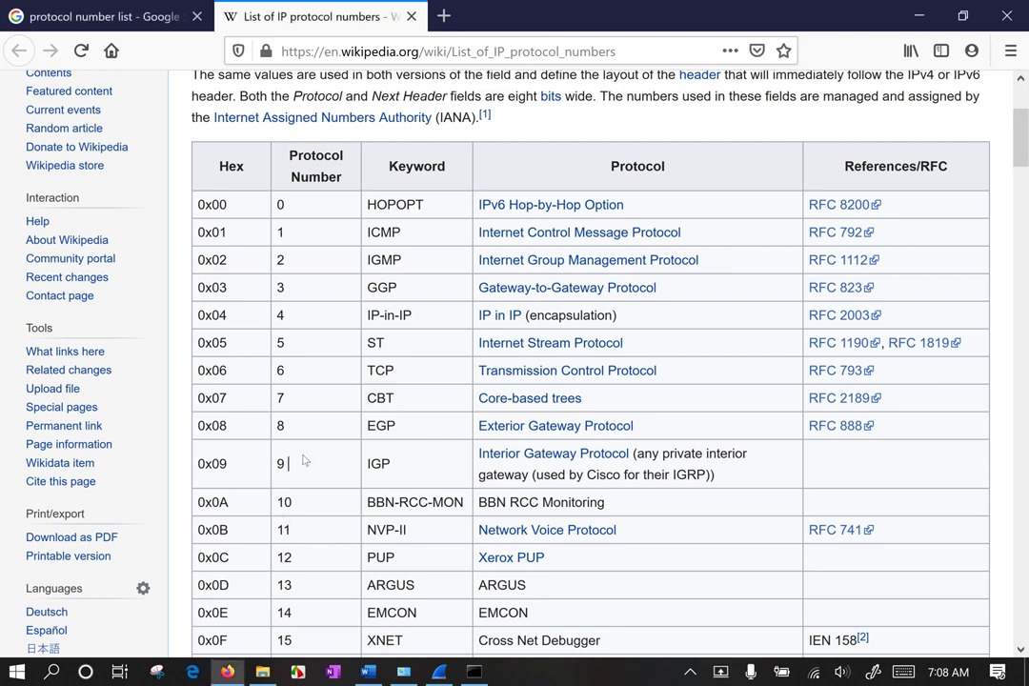
pyautogui.press('Right')
pyautogui.press('Right')
pyautogui.press('Right')
pyautogui.press('Right')
pyautogui.hotkey('ctrl', 'shift', 'Left')
pyautogui.click(269, 472)
pyautogui.moveTo(269, 471); pyautogui.dragTo(286, 470)
pyautogui.click(320, 474)
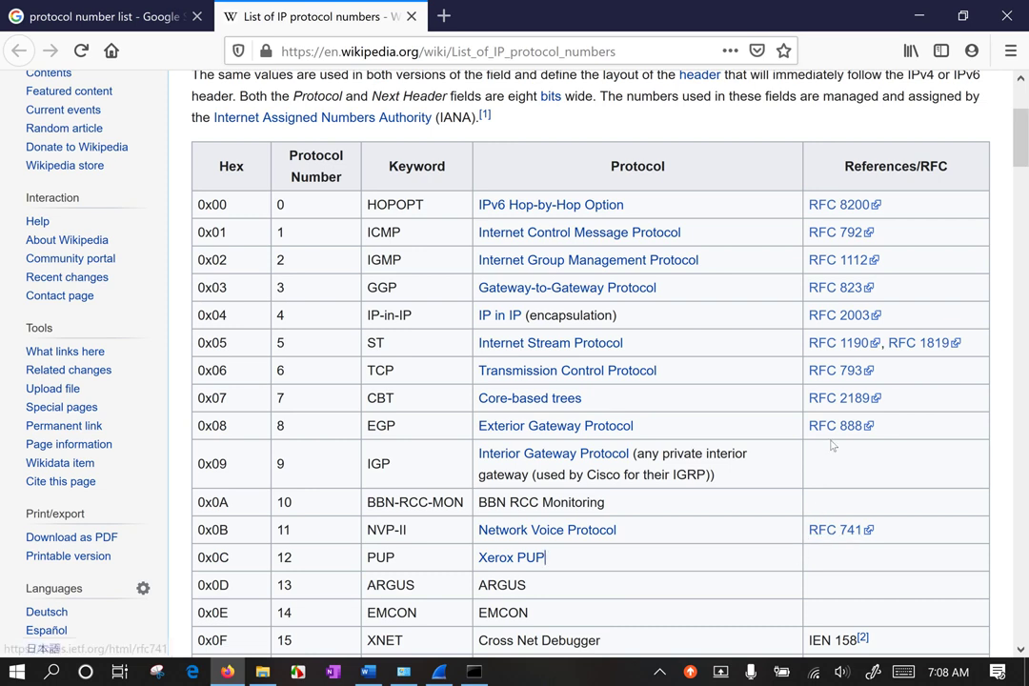
pyautogui.click(704, 368)
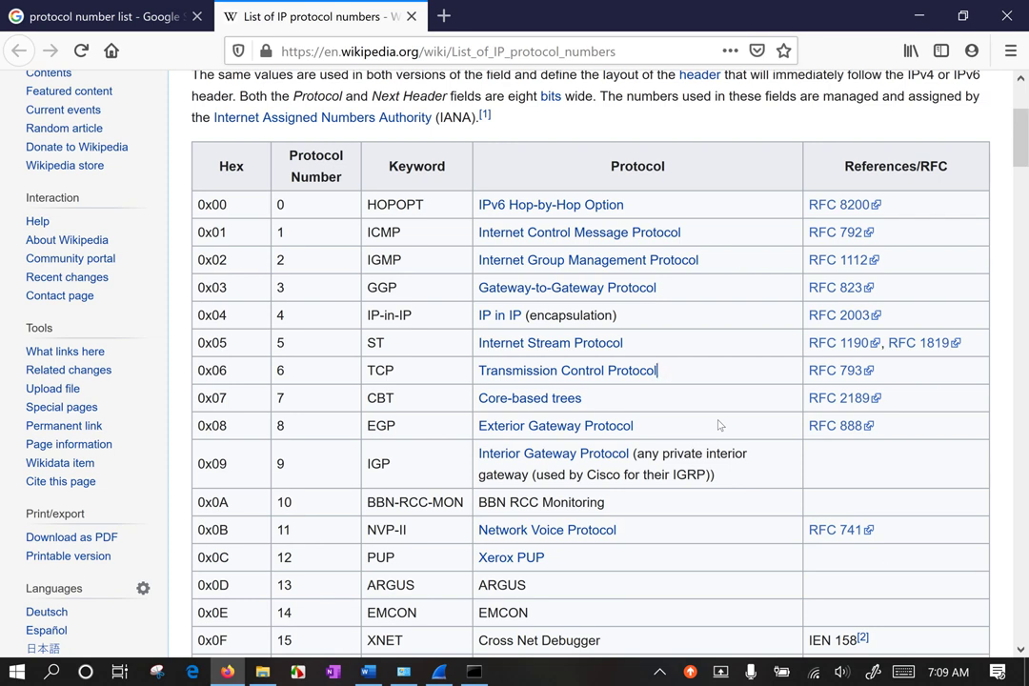
pyautogui.doubleClick(381, 462)
pyautogui.click(391, 371)
pyautogui.doubleClick(391, 371)
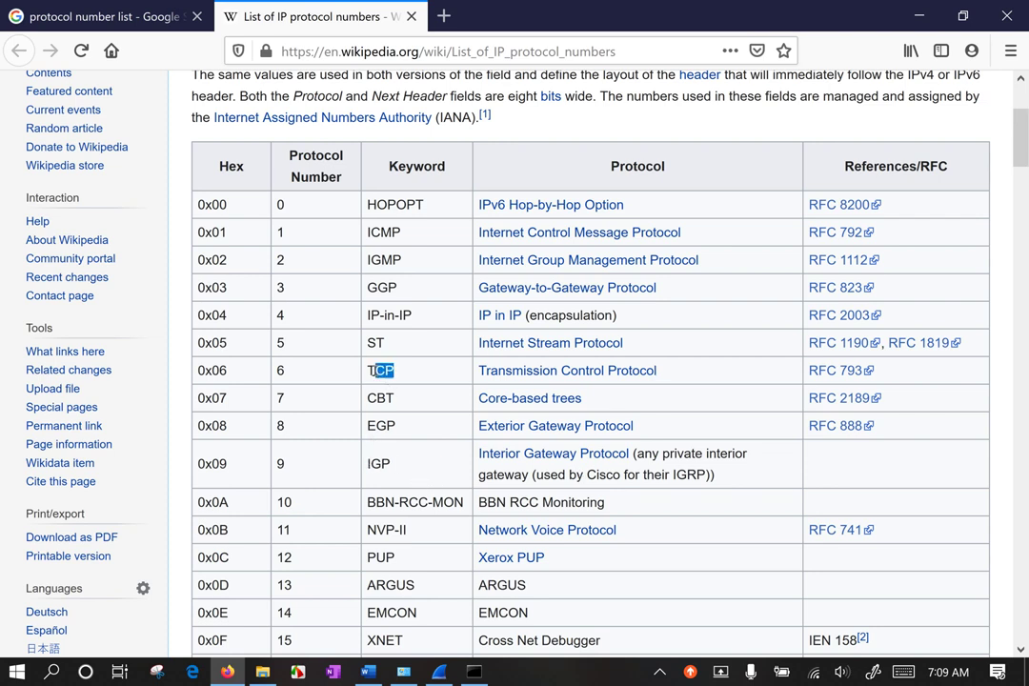
pyautogui.doubleClick(279, 371)
# Step: Scroll down through the IP protocol numbers table, highlighting protocol 41 for IPv6
pyautogui.scroll(-4, 276, 374)
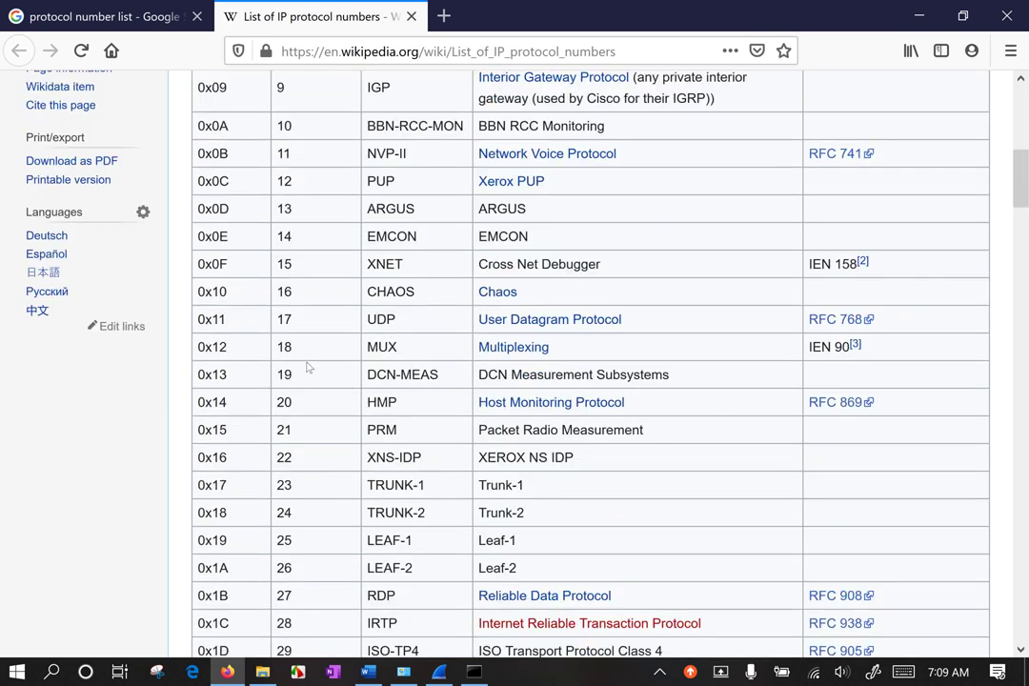
pyautogui.scroll(-2, 324, 388)
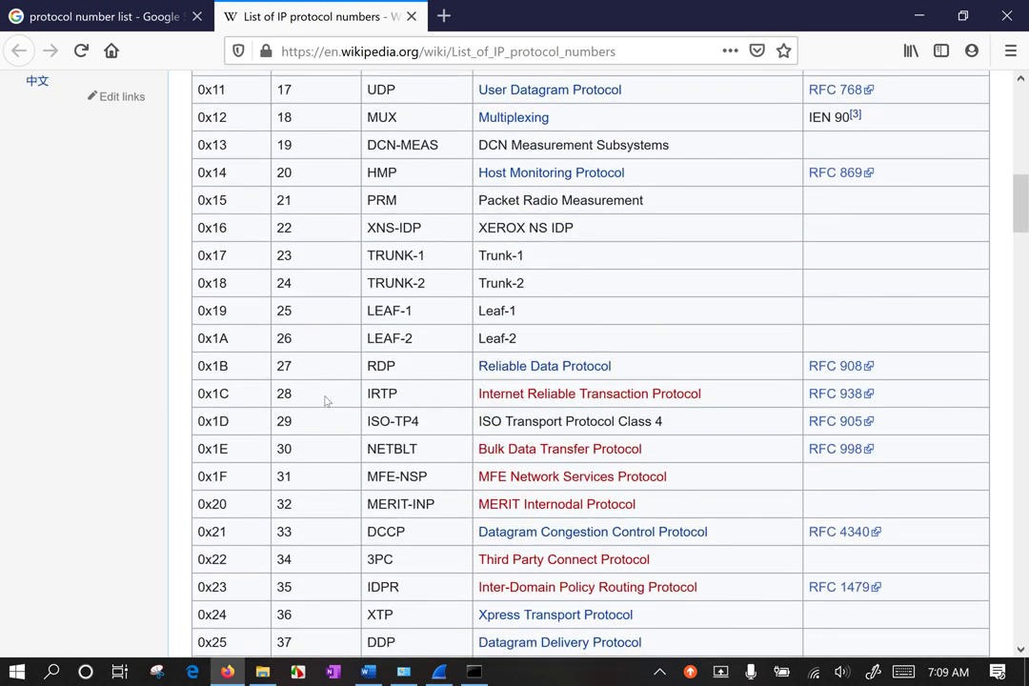
pyautogui.scroll(-2, 325, 396)
pyautogui.scroll(-1, 326, 401)
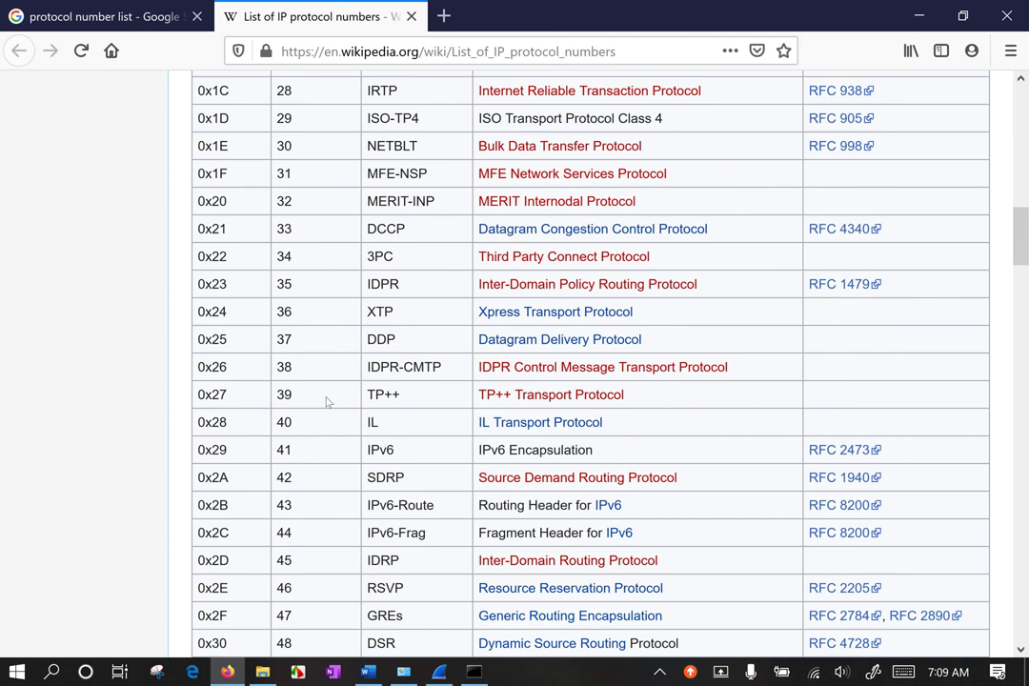
pyautogui.scroll(-1, 334, 402)
pyautogui.scroll(-1, 337, 403)
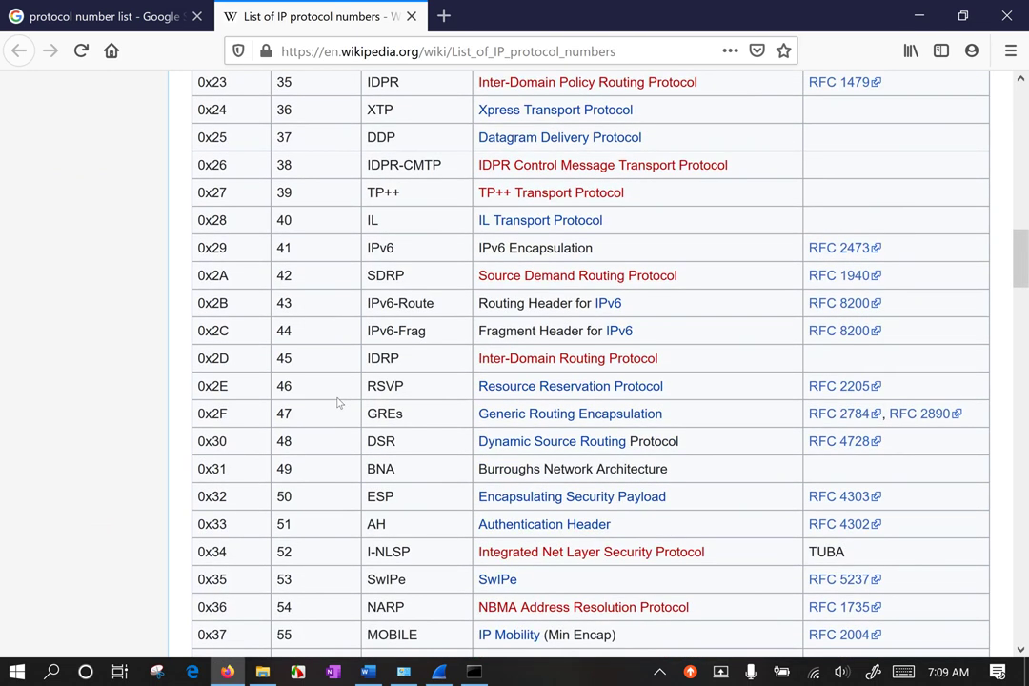
pyautogui.doubleClick(291, 248)
pyautogui.scroll(-1, 303, 391)
pyautogui.scroll(-1, 305, 398)
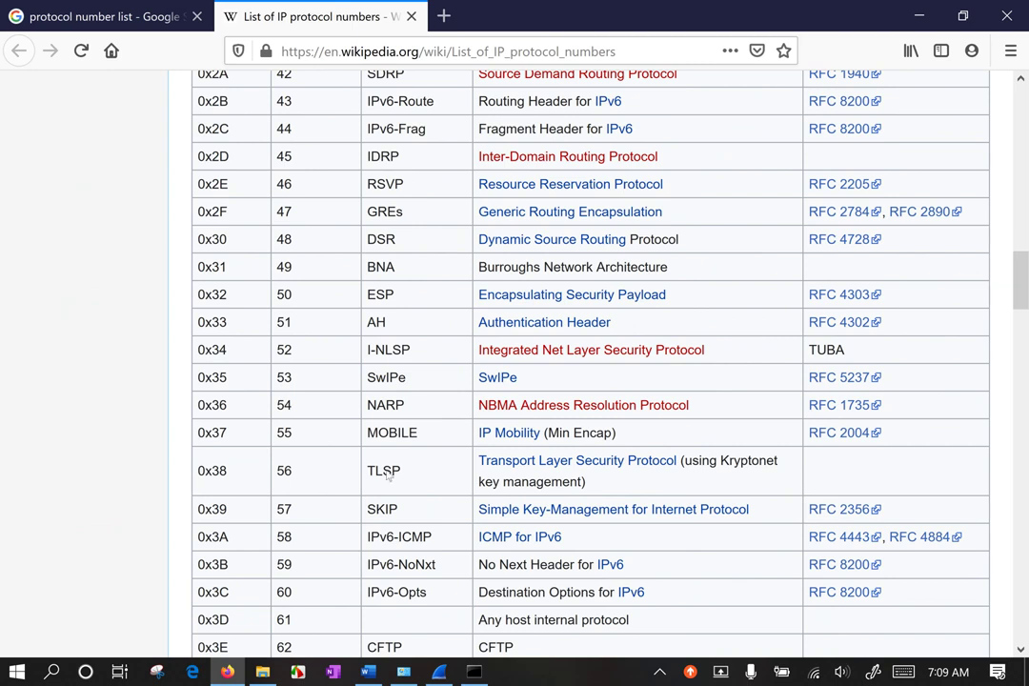
pyautogui.scroll(-1, 454, 468)
pyautogui.scroll(-1, 453, 468)
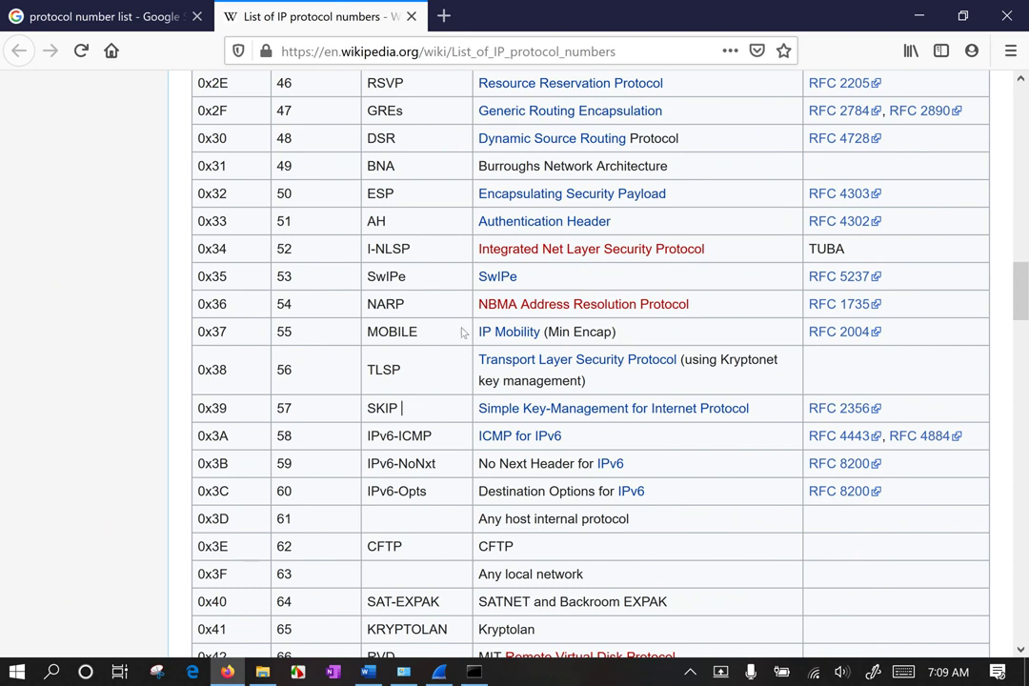
pyautogui.scroll(-3, 495, 279)
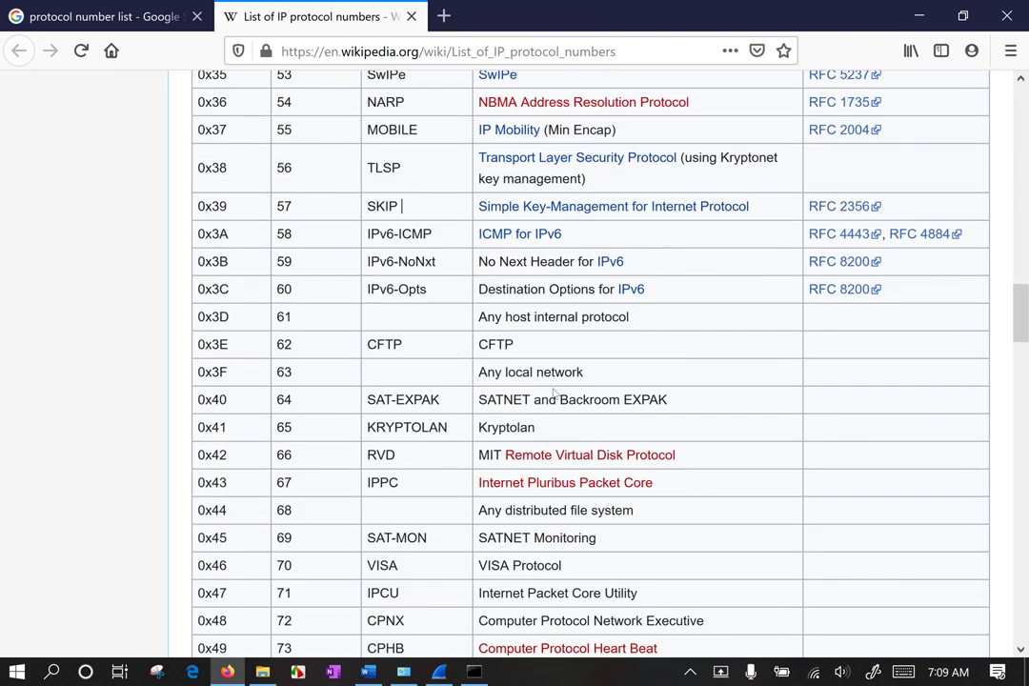
pyautogui.scroll(-4, 729, 505)
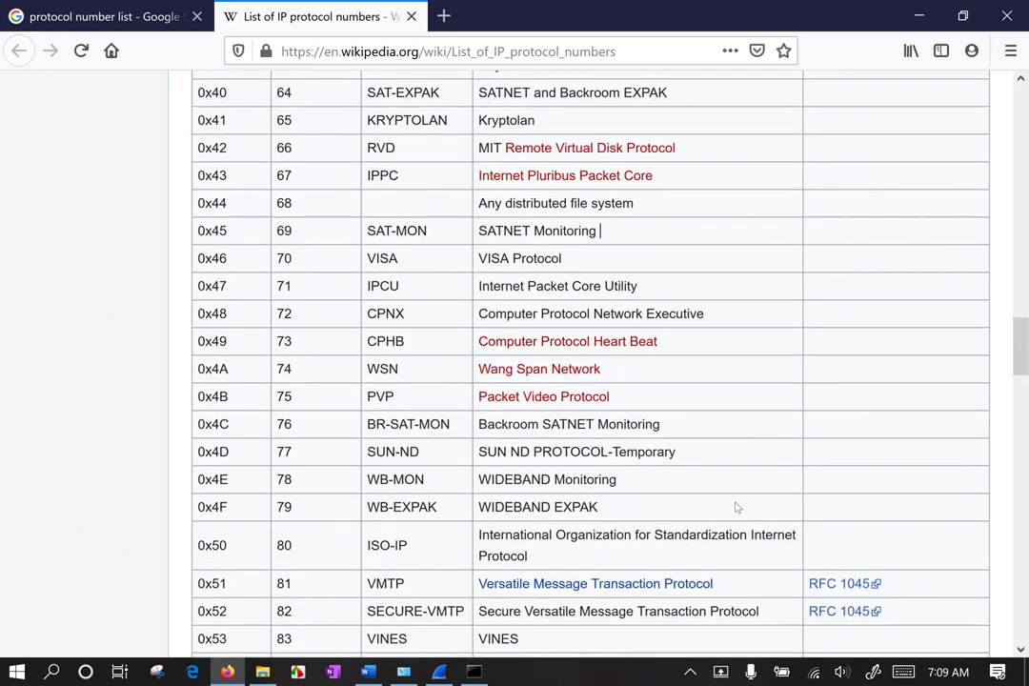
pyautogui.scroll(-2, 735, 509)
pyautogui.scroll(-1, 750, 537)
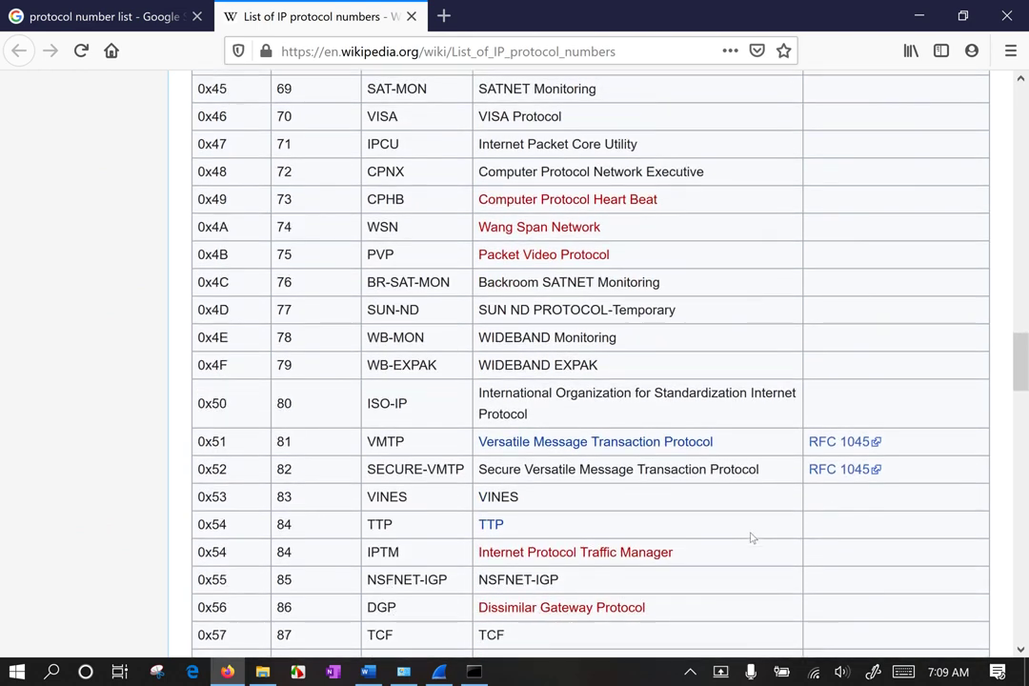
# Step: Scroll back up, highlight ICMP as protocol number 1, and return to Wireshark
pyautogui.scroll(7, 748, 404)
pyautogui.scroll(7, 739, 395)
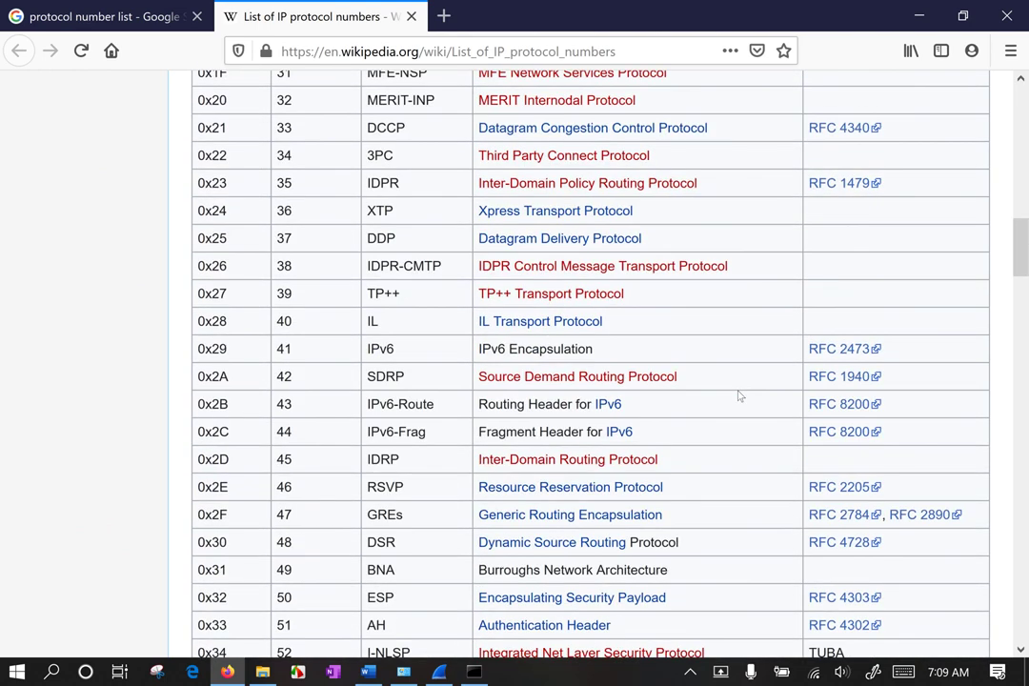
pyautogui.scroll(10, 675, 288)
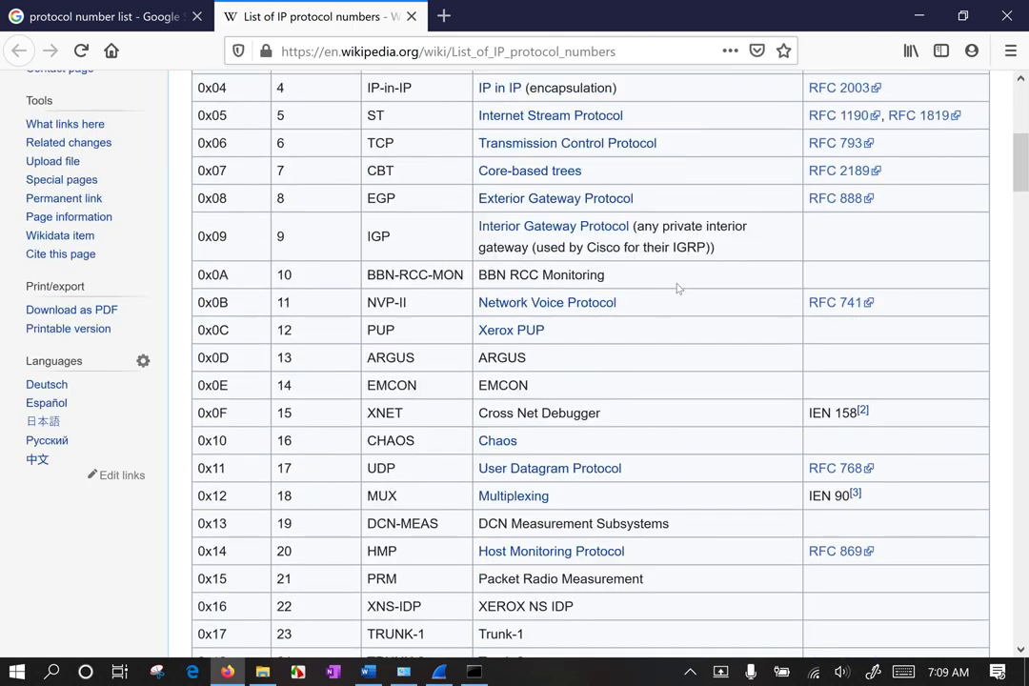
pyautogui.scroll(6, 676, 287)
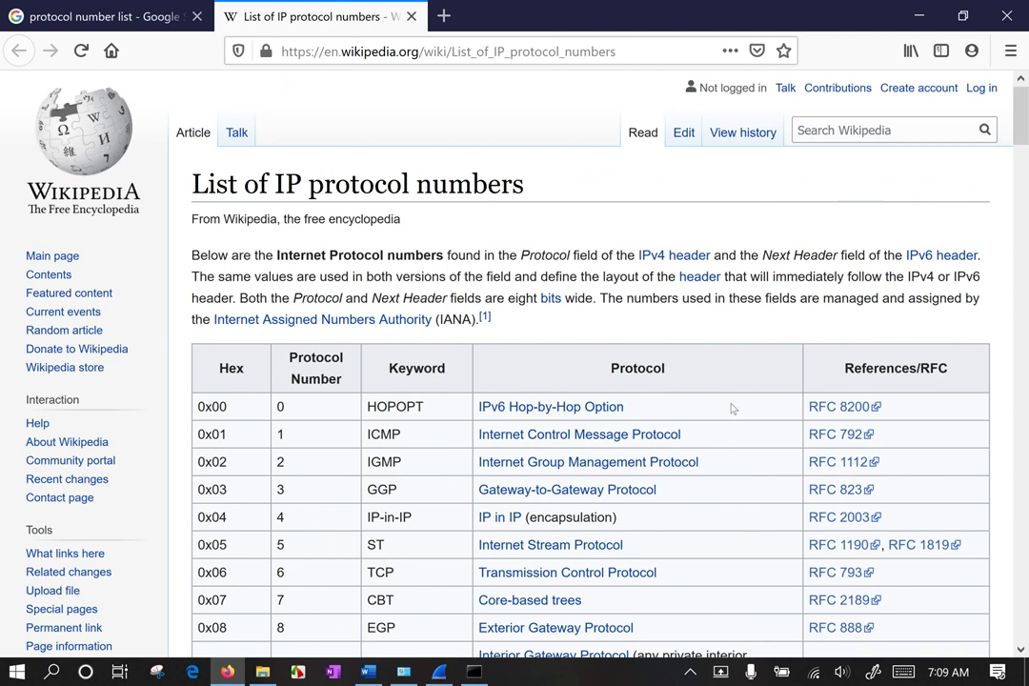
pyautogui.moveTo(406, 434); pyautogui.dragTo(369, 436)
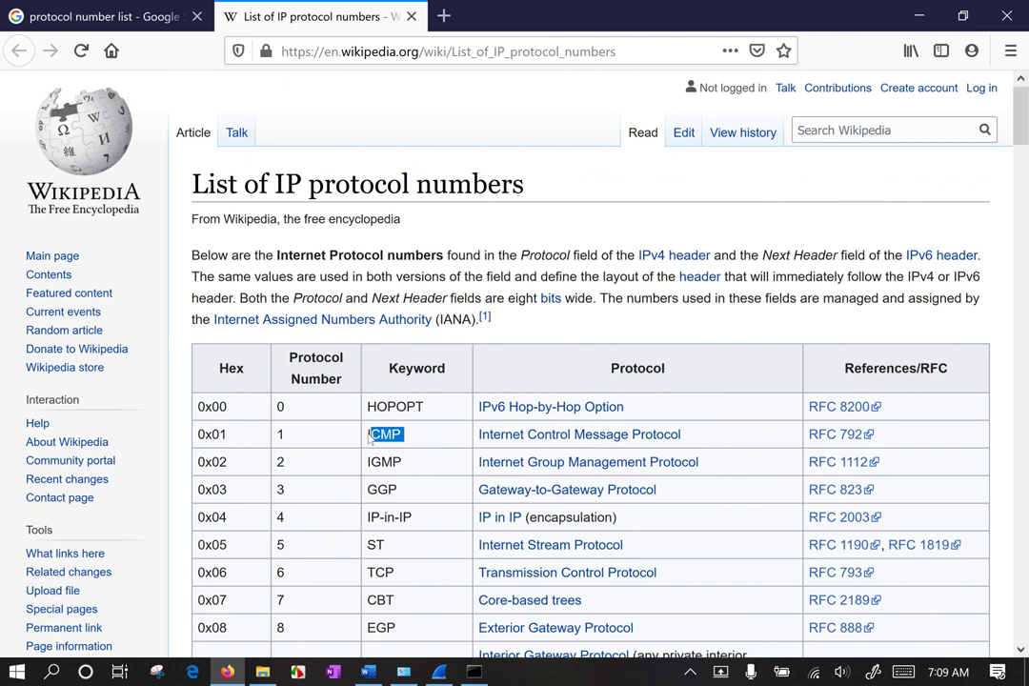
pyautogui.doubleClick(280, 434)
pyautogui.click(438, 671)
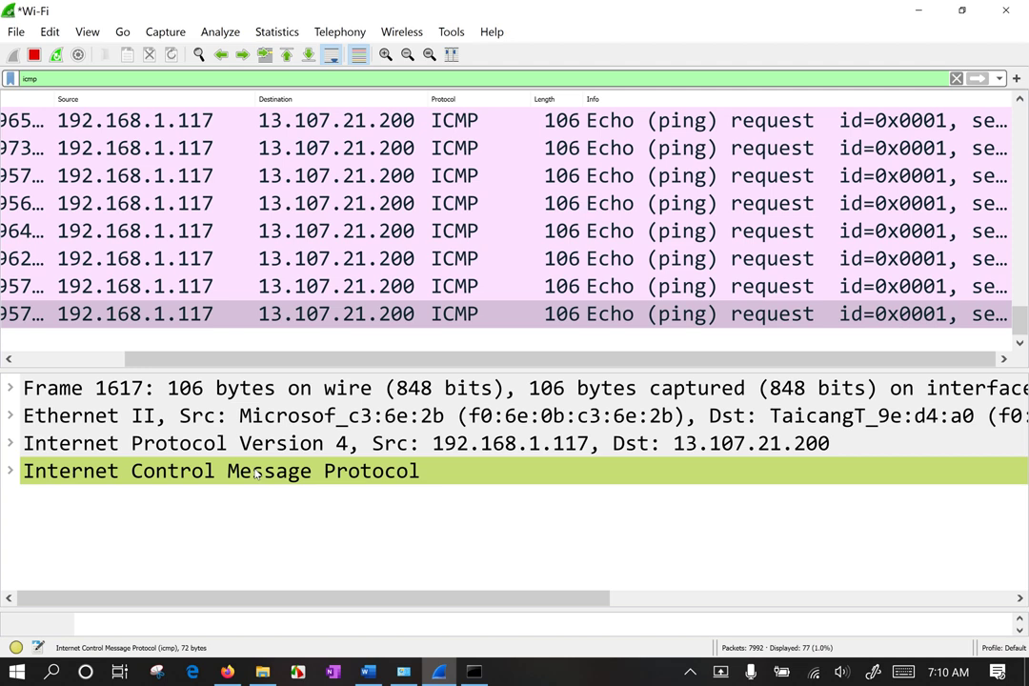
# Step: Expand the ping request's ICMP layer to its Type 8, Code 0 field, then return to the tracert console
pyautogui.click(10, 470)
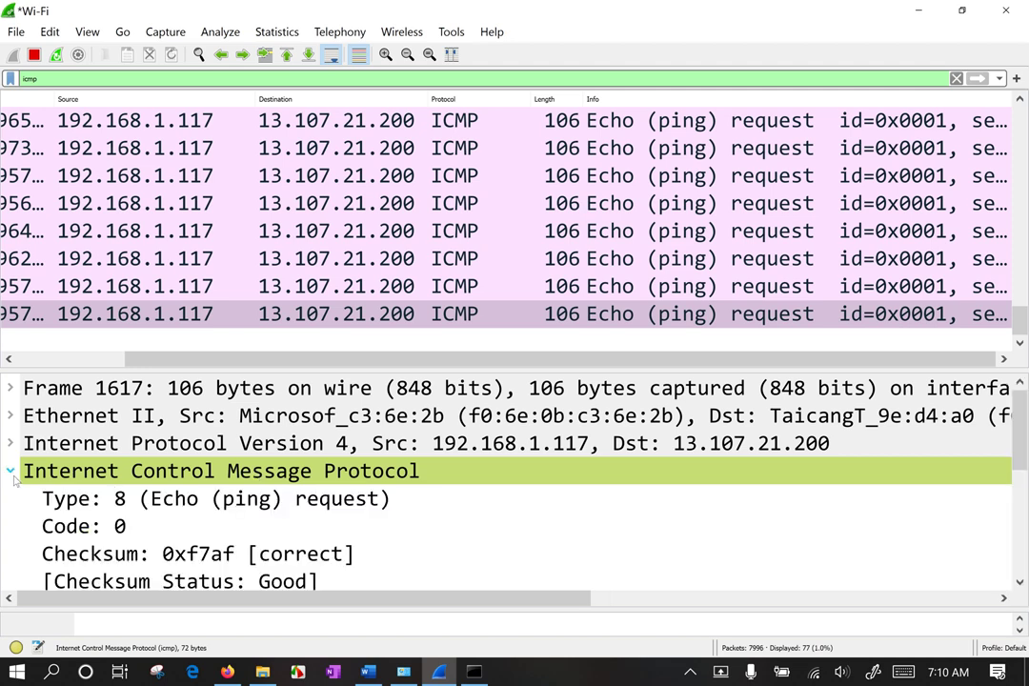
pyautogui.click(148, 509)
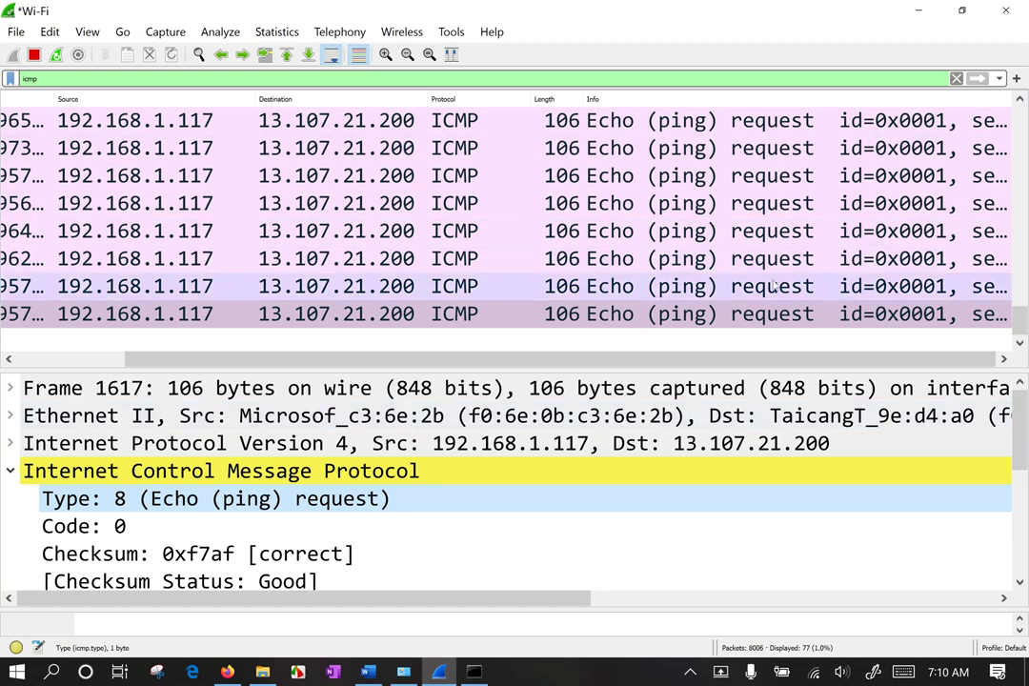
pyautogui.click(473, 672)
# Step: Highlight the tracert's responding hops 1–12 and timed-out hops 13–15, then minimize the console
pyautogui.moveTo(328, 475); pyautogui.dragTo(464, 512)
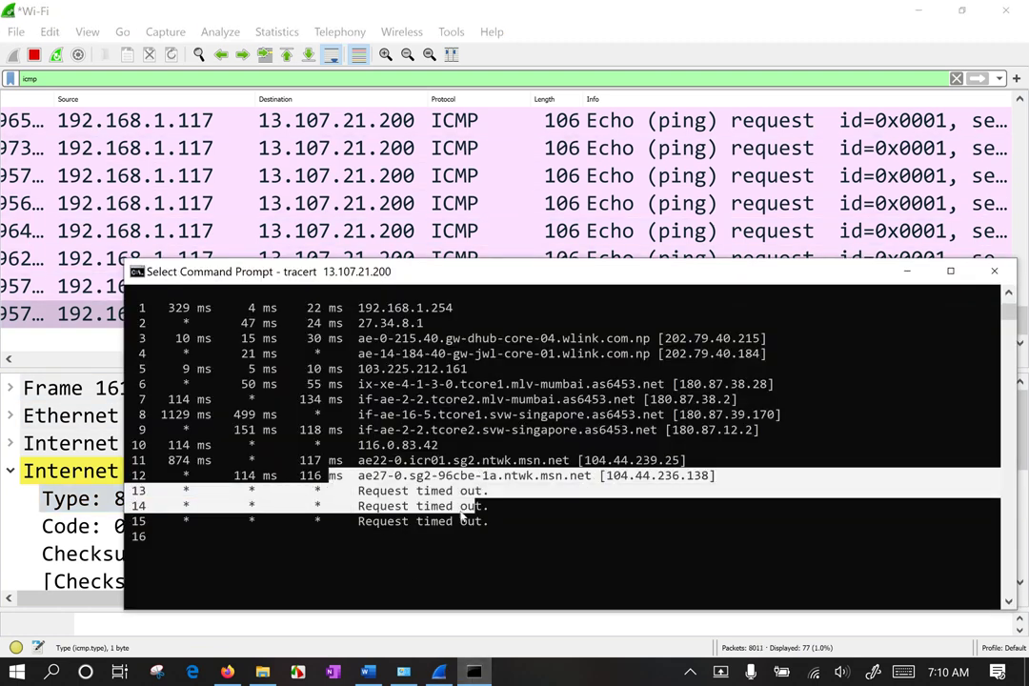
pyautogui.rightClick(481, 519)
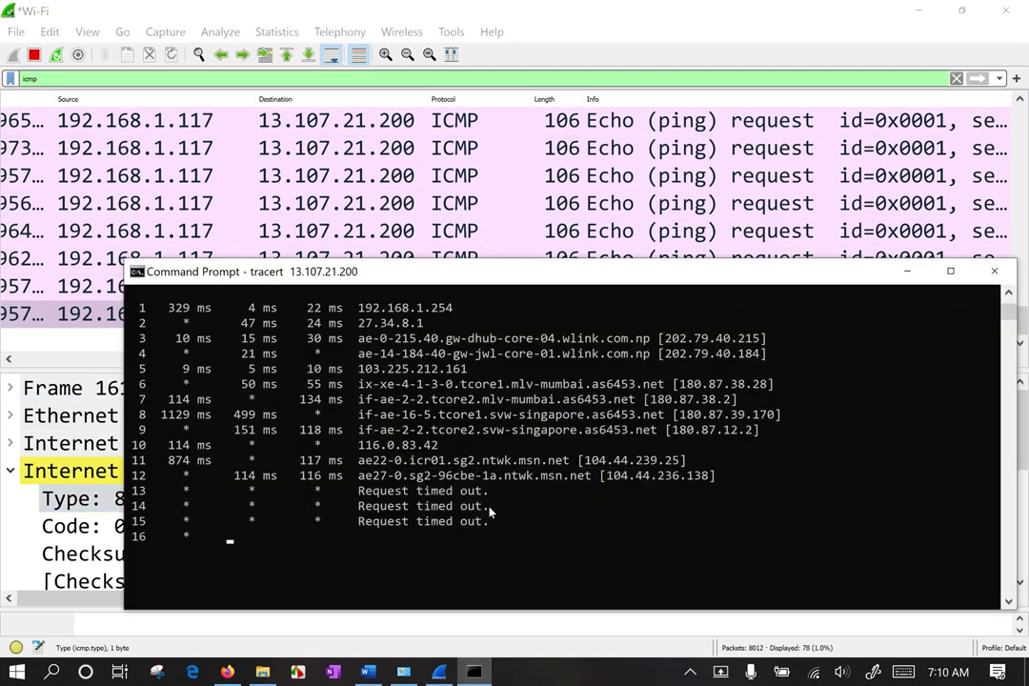
pyautogui.moveTo(490, 522); pyautogui.dragTo(350, 497)
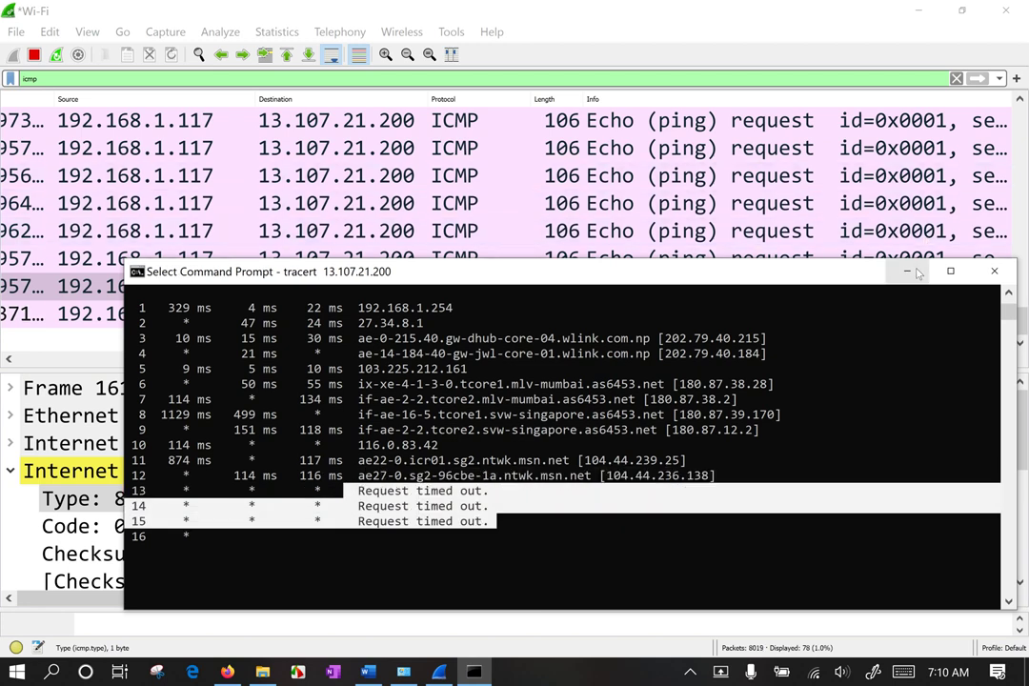
pyautogui.moveTo(350, 308); pyautogui.dragTo(593, 475)
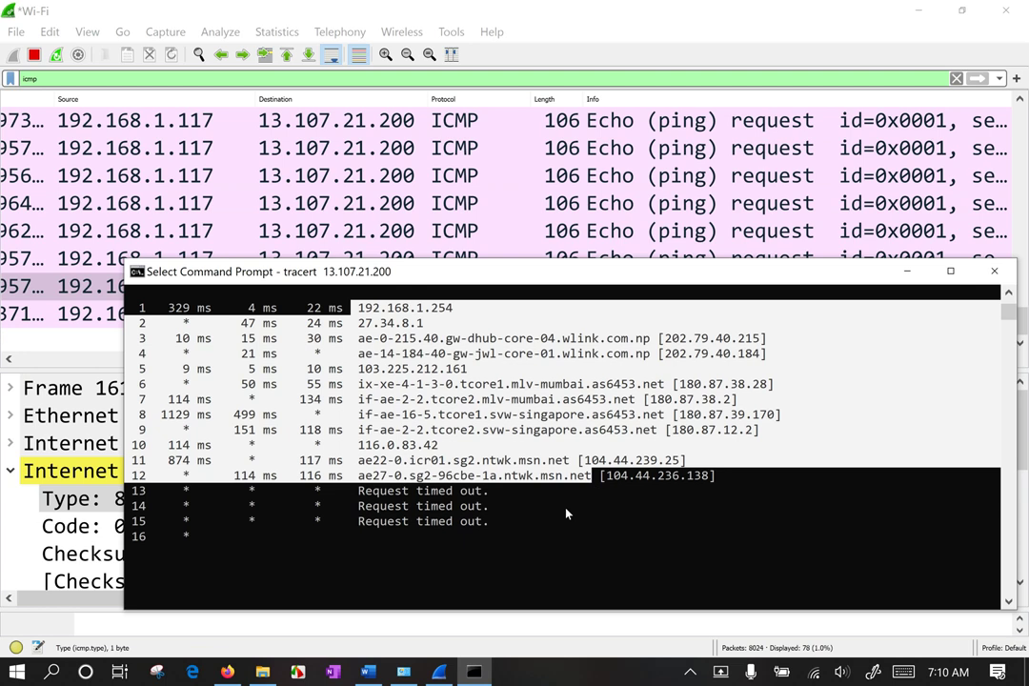
pyautogui.moveTo(503, 536); pyautogui.dragTo(412, 490)
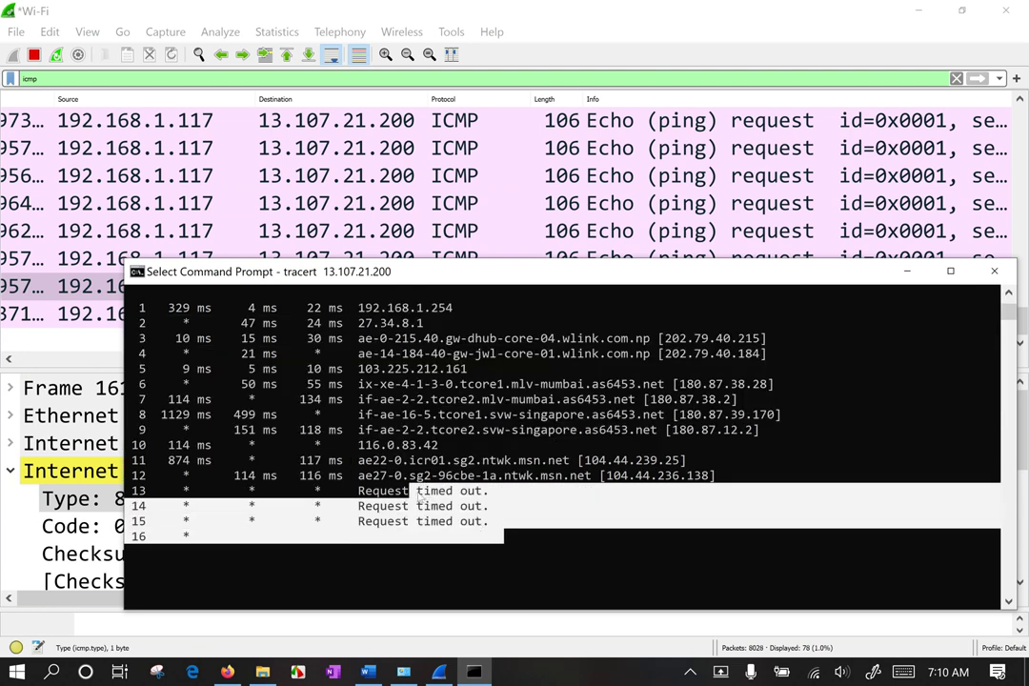
pyautogui.click(910, 272)
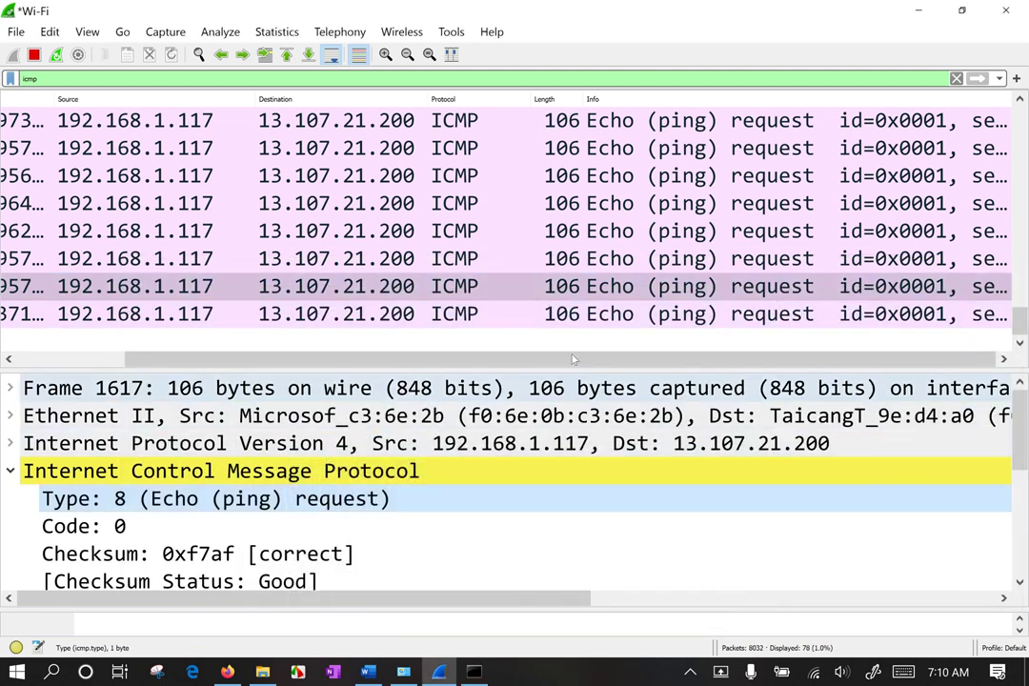
# Step: Select the echo request's 64-byte Data section and its all-zero payload field
pyautogui.scroll(-3, 360, 514)
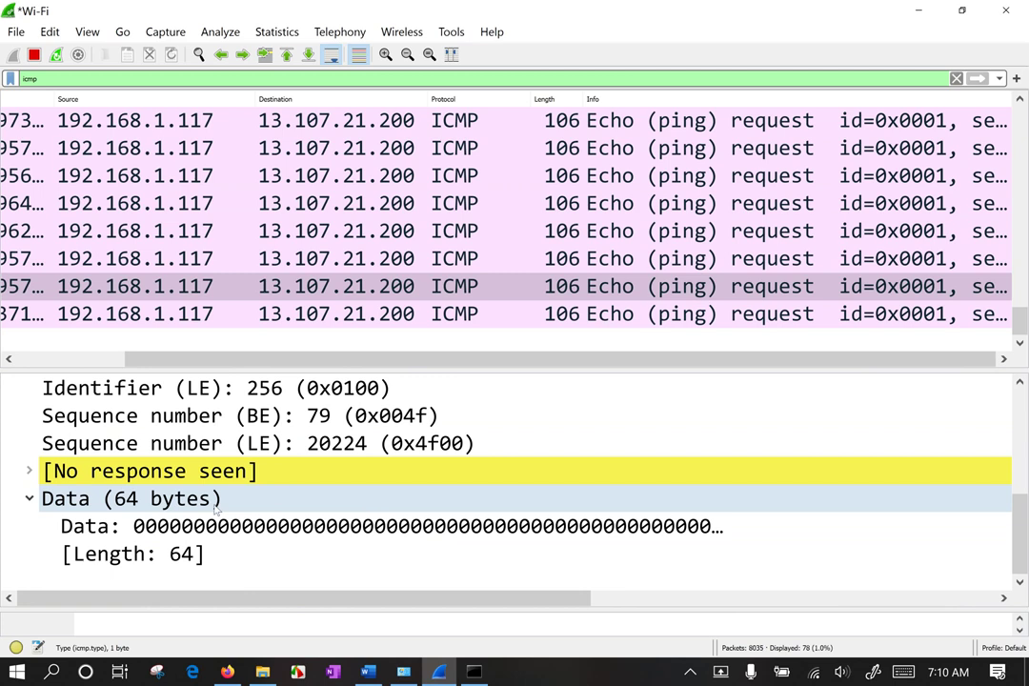
pyautogui.click(141, 502)
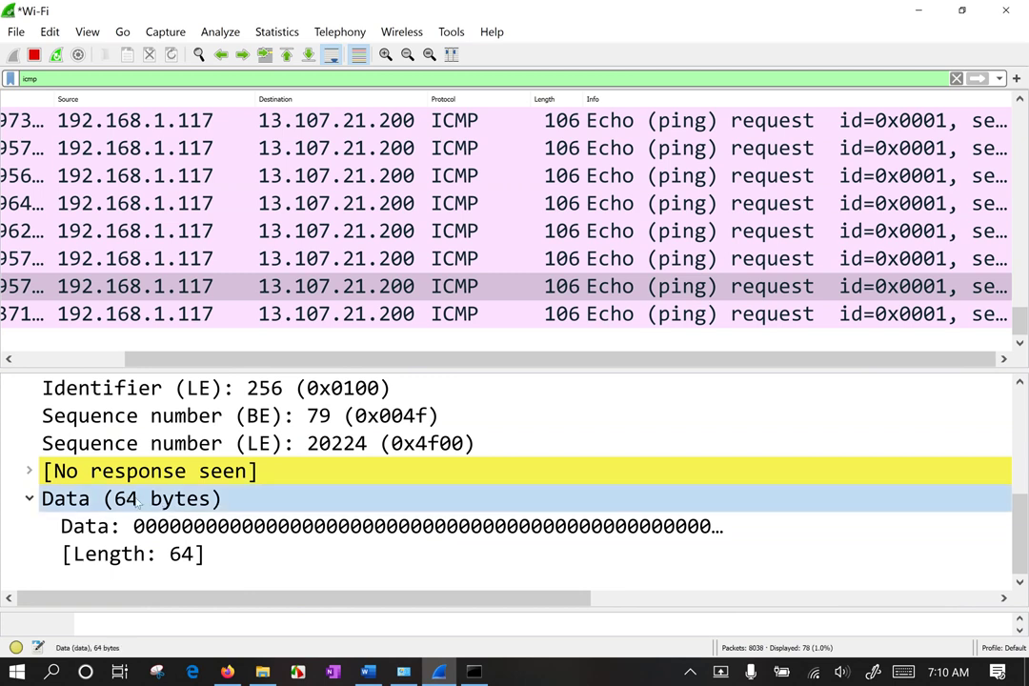
pyautogui.moveTo(105, 528); pyautogui.dragTo(696, 531)
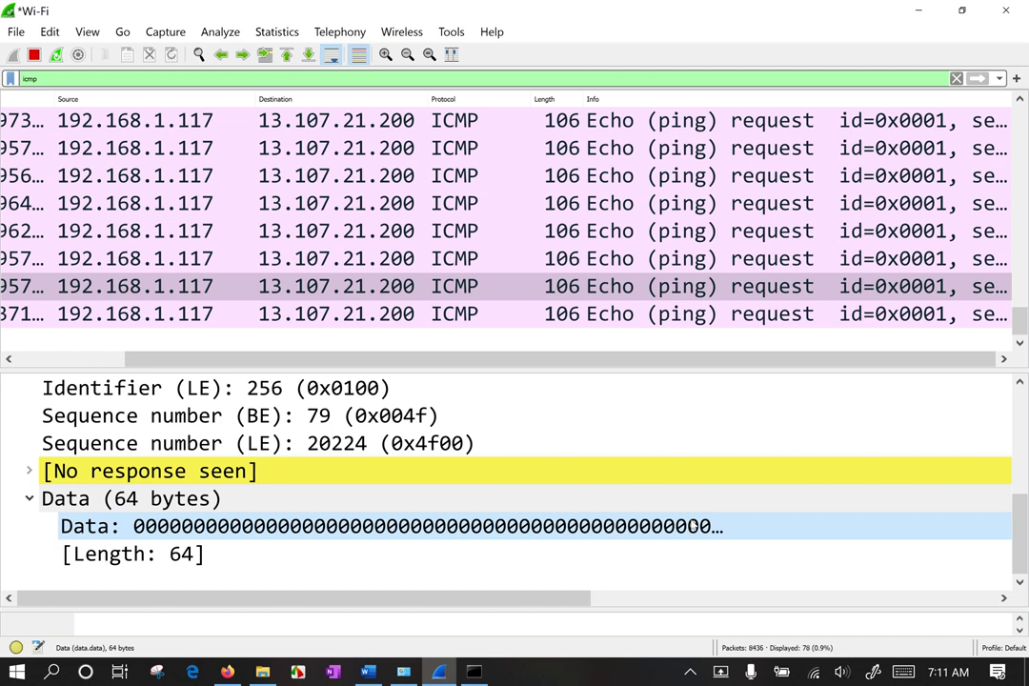
# Step: Bring back the tracert console, note the 30-hop maximum, reposition it, and resume tracing past hop 15
pyautogui.click(474, 671)
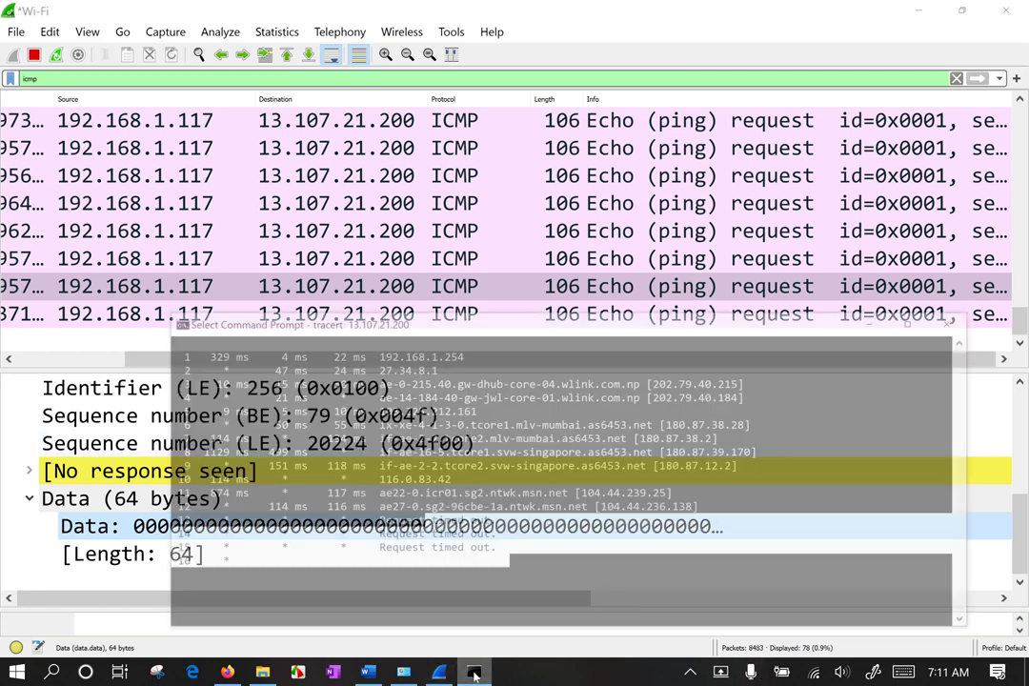
pyautogui.moveTo(503, 538); pyautogui.dragTo(419, 484)
pyautogui.scroll(3, 384, 386)
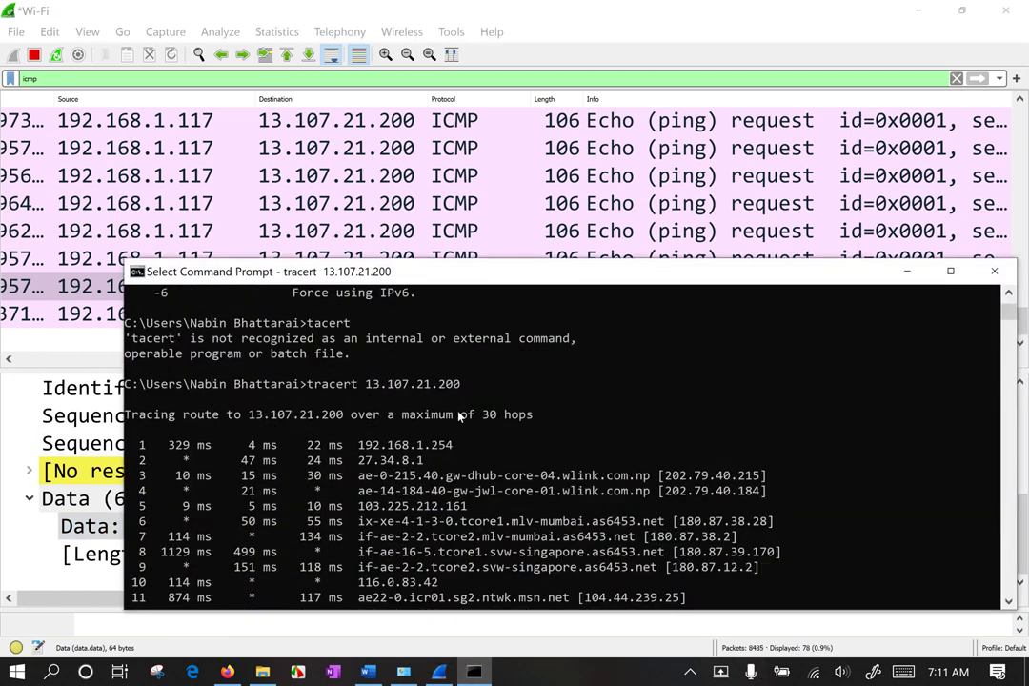
pyautogui.moveTo(461, 416); pyautogui.dragTo(555, 416)
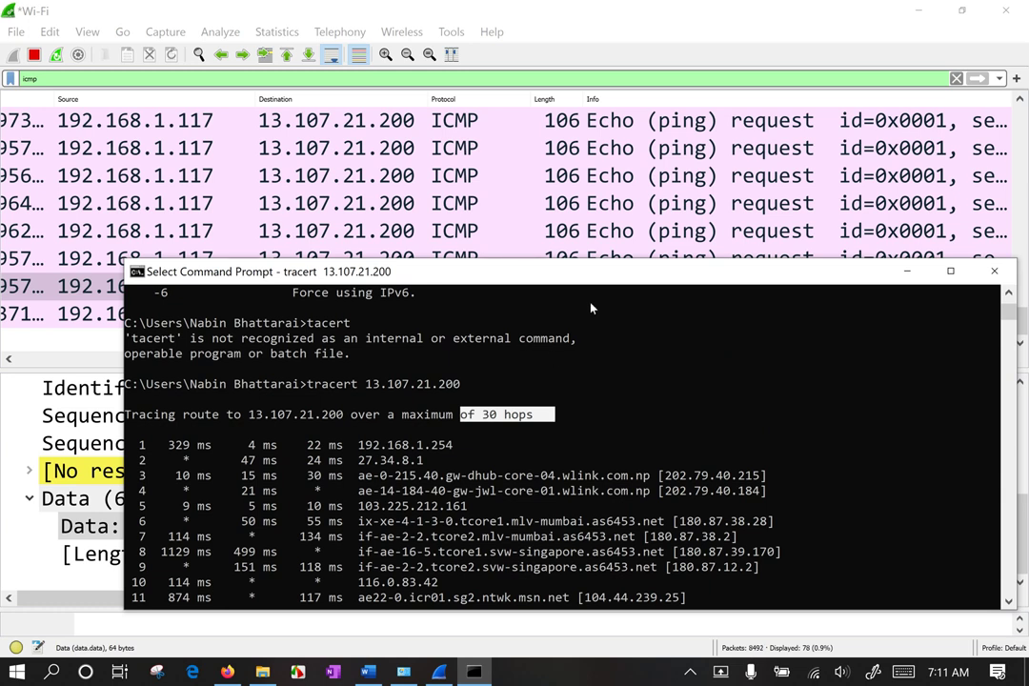
pyautogui.moveTo(643, 276); pyautogui.dragTo(589, 181)
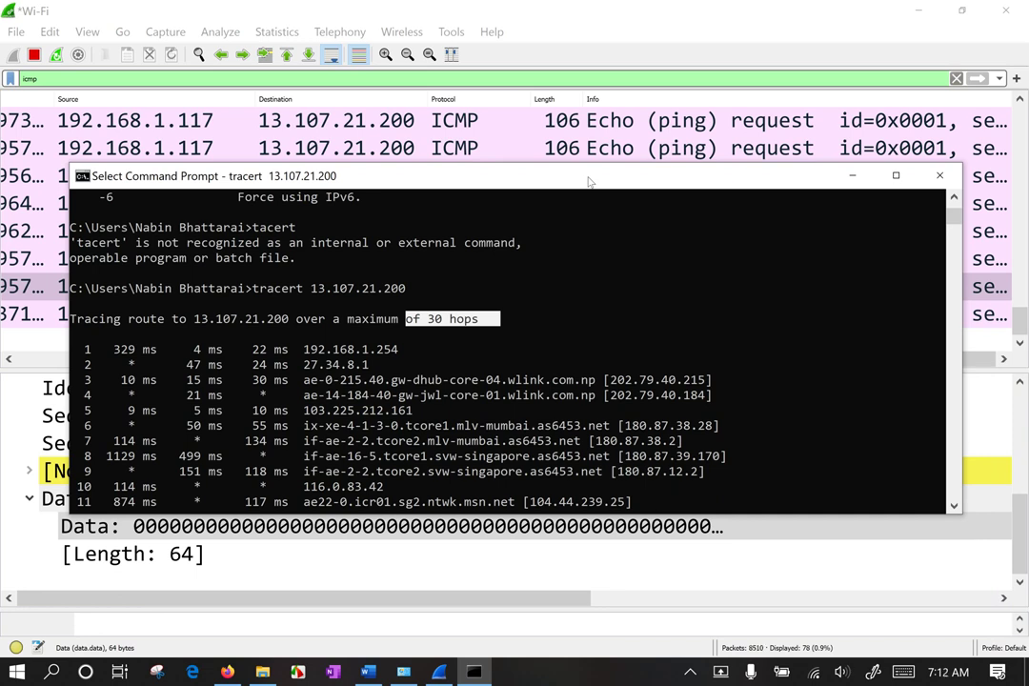
pyautogui.click(644, 328)
pyautogui.scroll(-1, 641, 327)
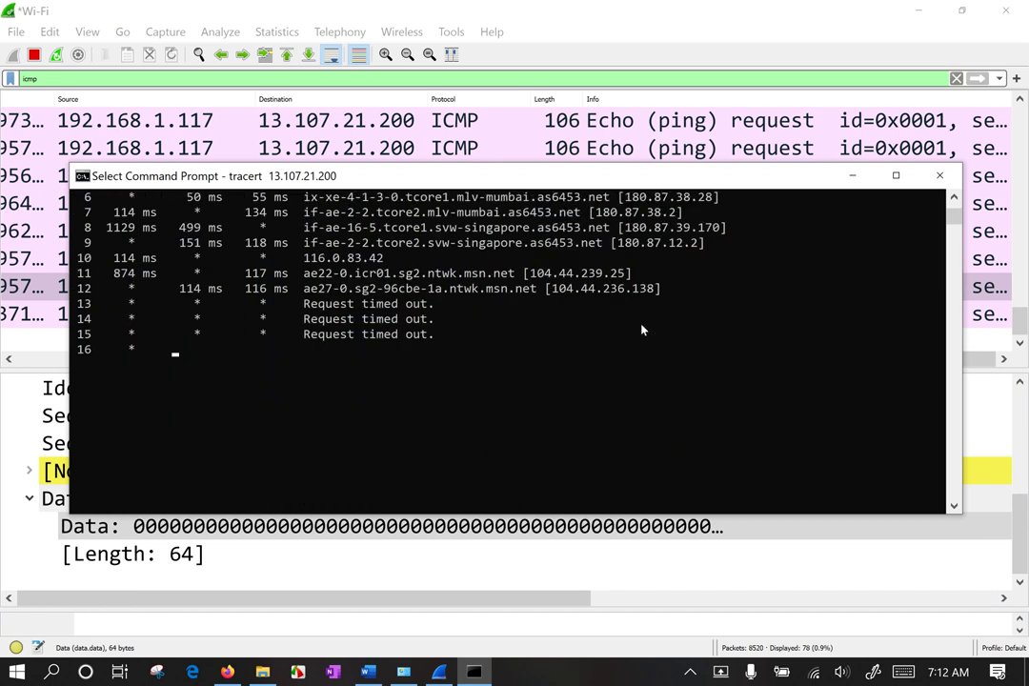
pyautogui.moveTo(677, 180); pyautogui.dragTo(696, 219)
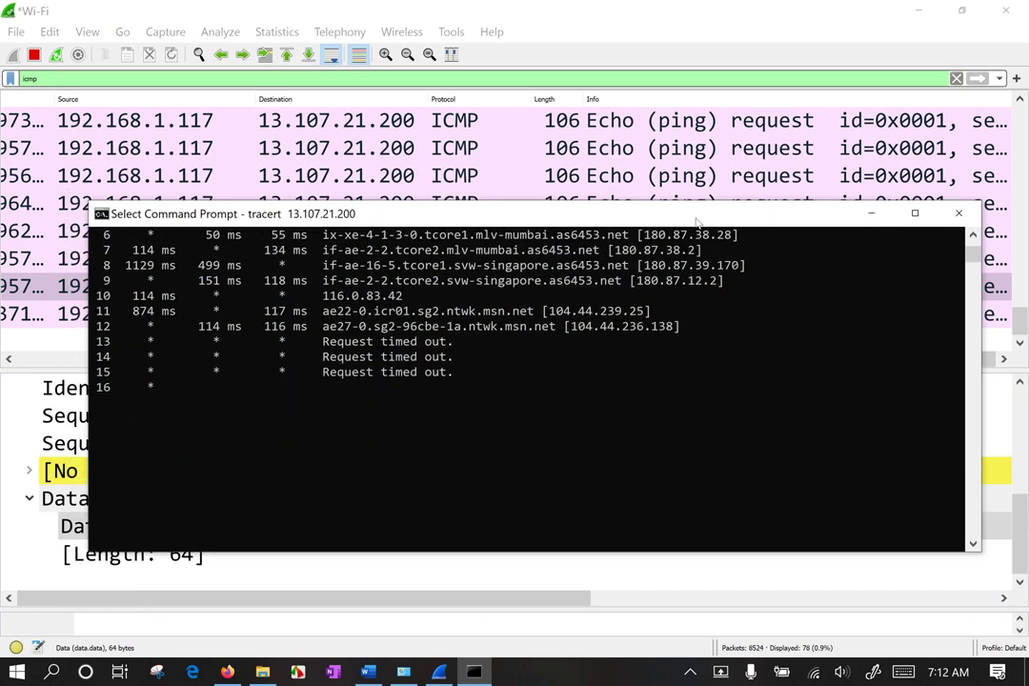
# Step: Stop the tracert with Ctrl+C and look up facebook.com, noting its IPv6 address and 157.240.25.35
pyautogui.click(626, 283)
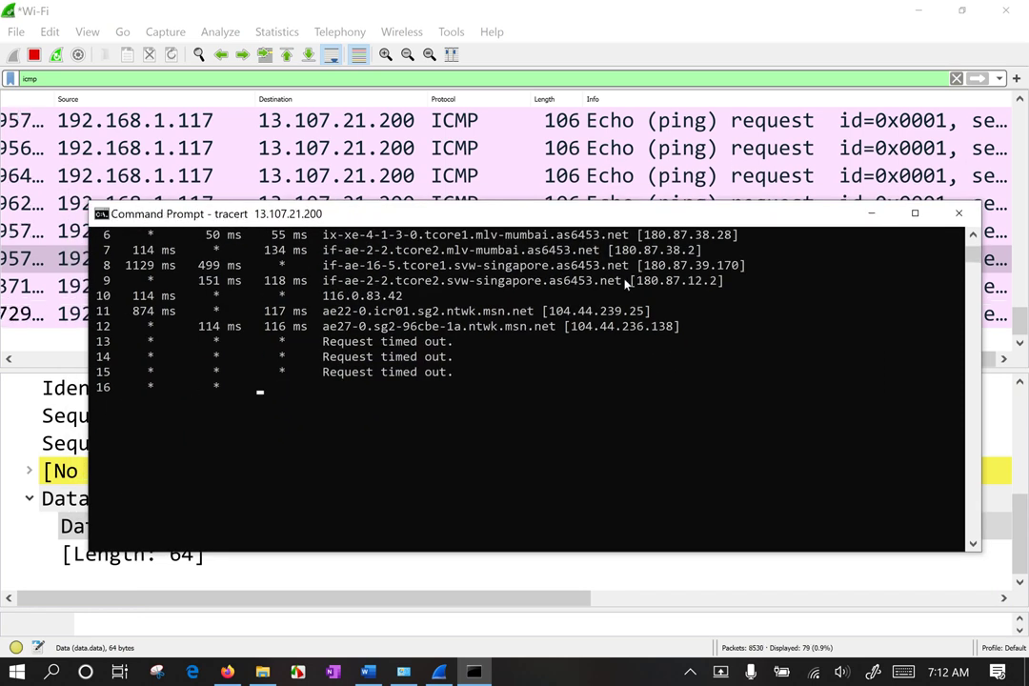
pyautogui.hotkey('ctrl', 'c')
pyautogui.press('Return')
pyautogui.press('Return')
pyautogui.press('Return')
pyautogui.press('Return')
pyautogui.press('Return')
pyautogui.press('Return')
pyautogui.press('Return')
pyautogui.write('nsl')
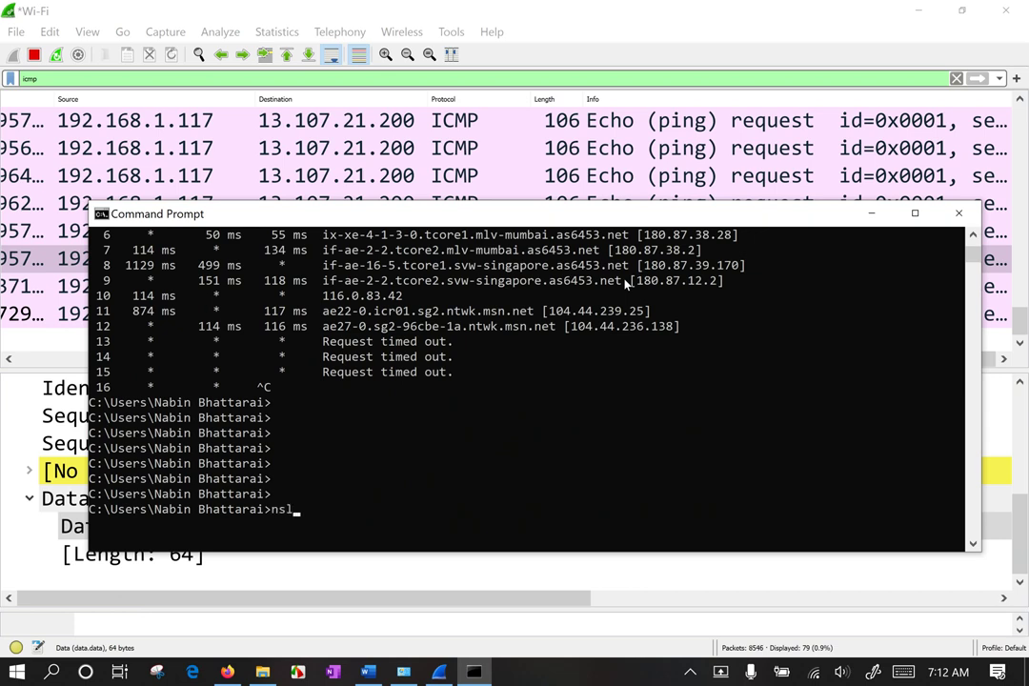
pyautogui.write('ookup facebook.com')
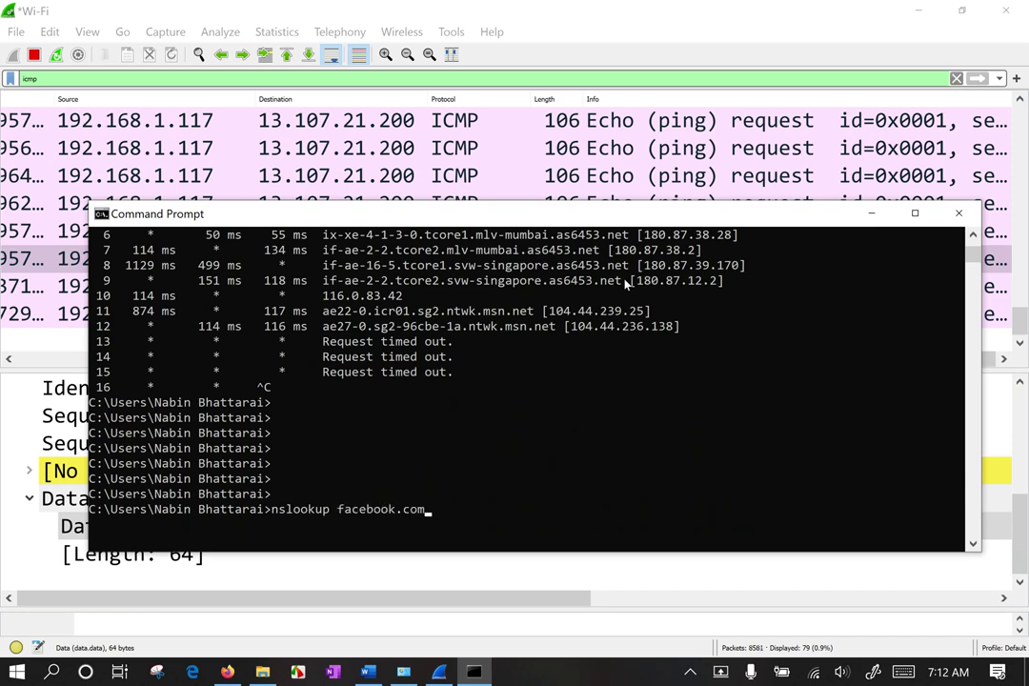
pyautogui.press('Return')
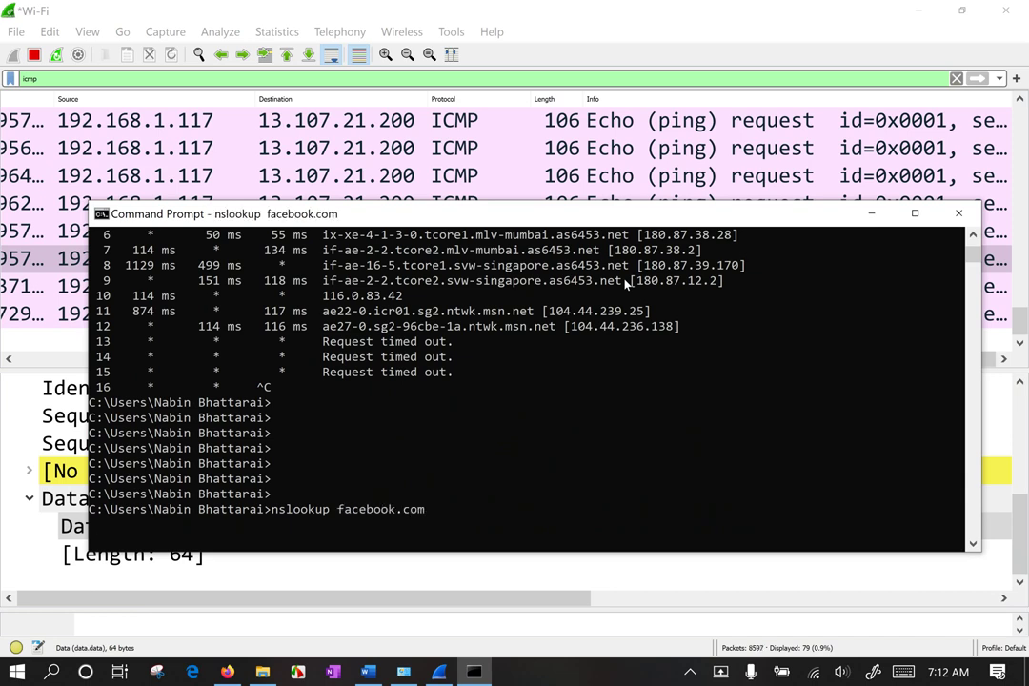
pyautogui.moveTo(606, 223); pyautogui.dragTo(604, 167)
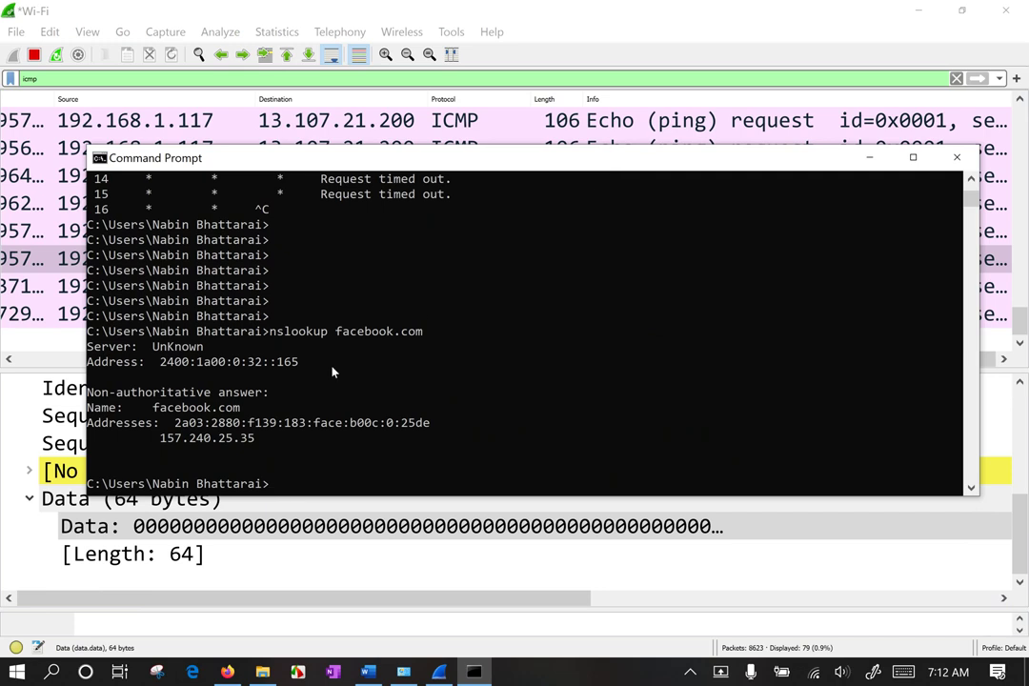
pyautogui.moveTo(172, 422); pyautogui.dragTo(430, 424)
pyautogui.moveTo(160, 437); pyautogui.dragTo(252, 439)
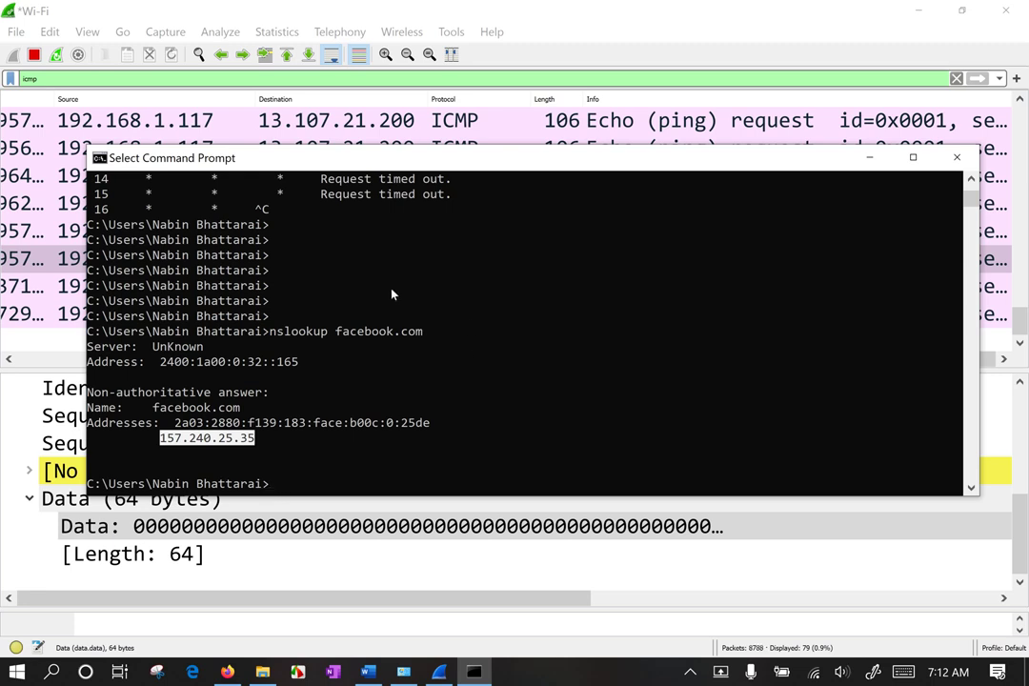
pyautogui.write('nslookup')
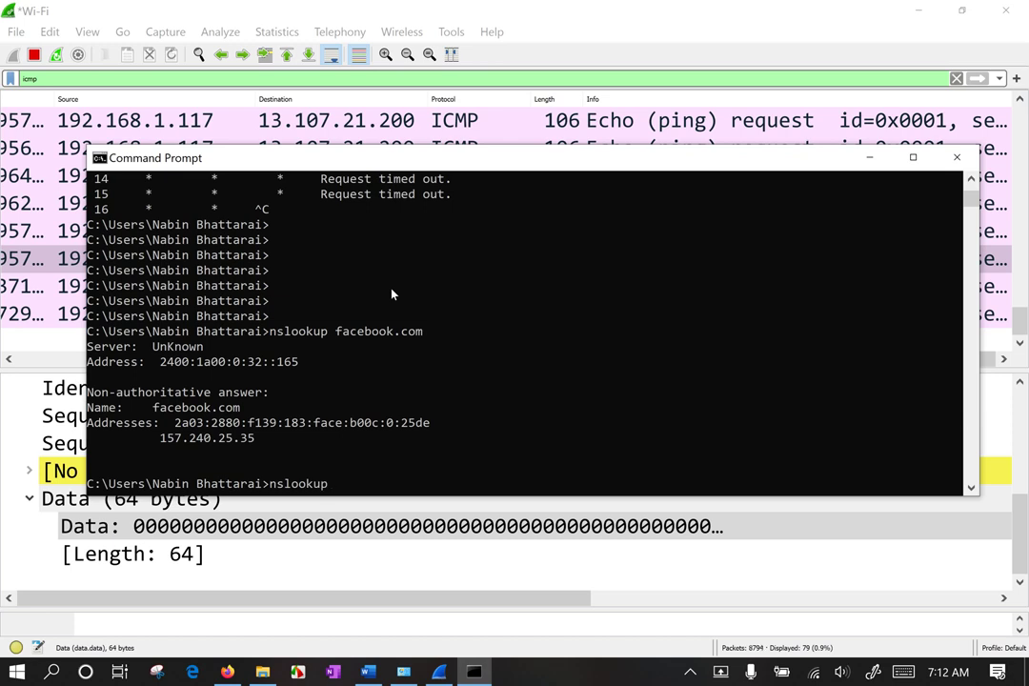
pyautogui.write(' /?')
# Step: Show nslookup's usage help and highlight its host and server forms
pyautogui.press('Return')
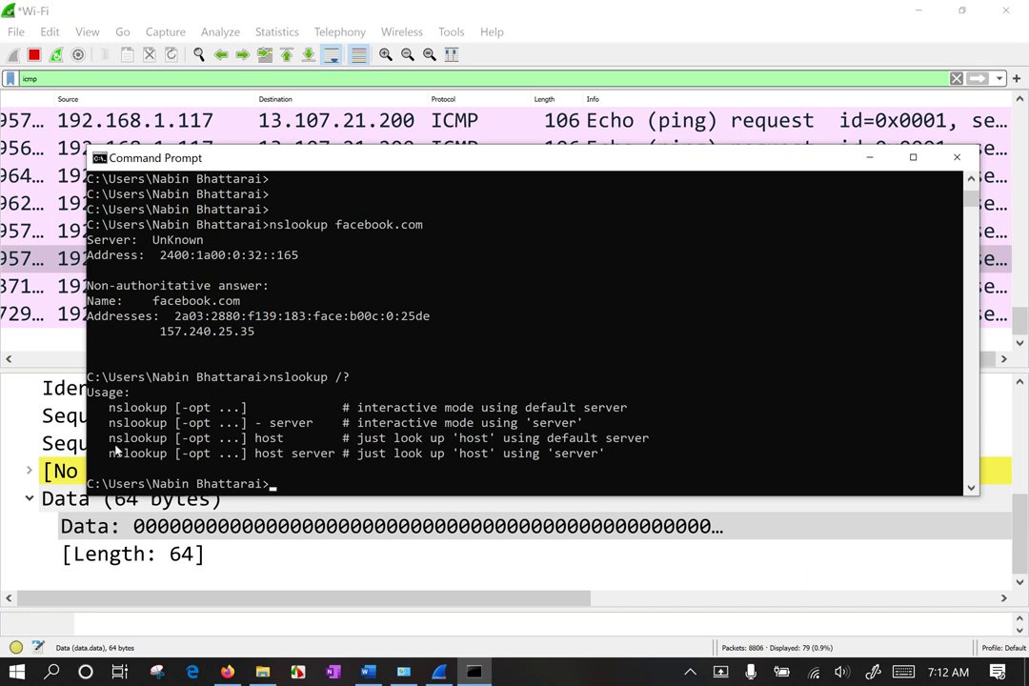
pyautogui.moveTo(255, 437); pyautogui.dragTo(331, 455)
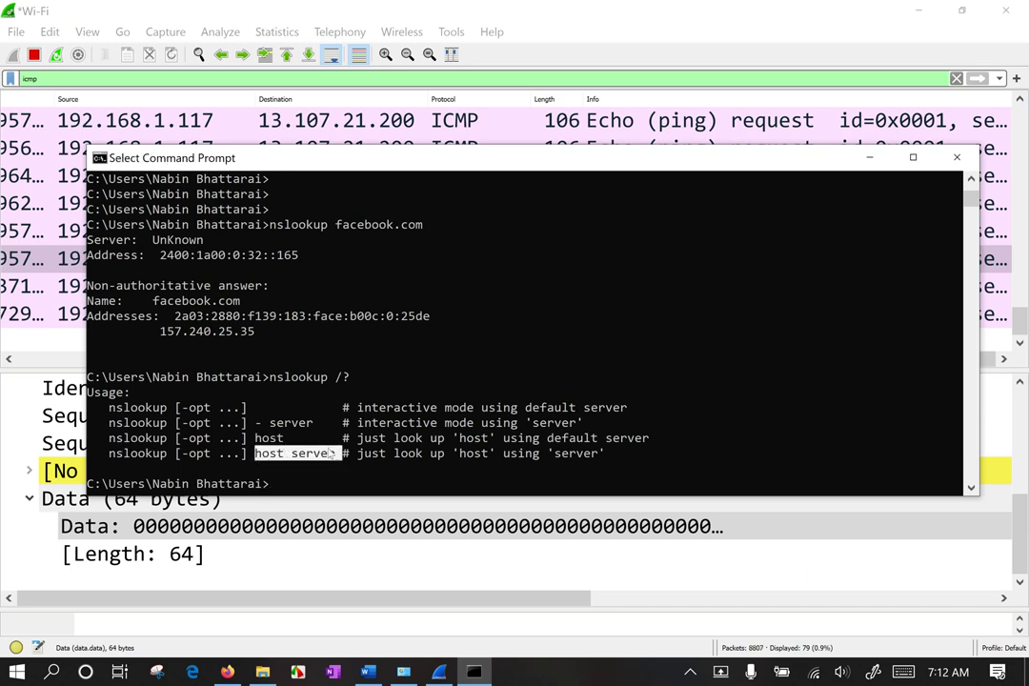
pyautogui.click(303, 422)
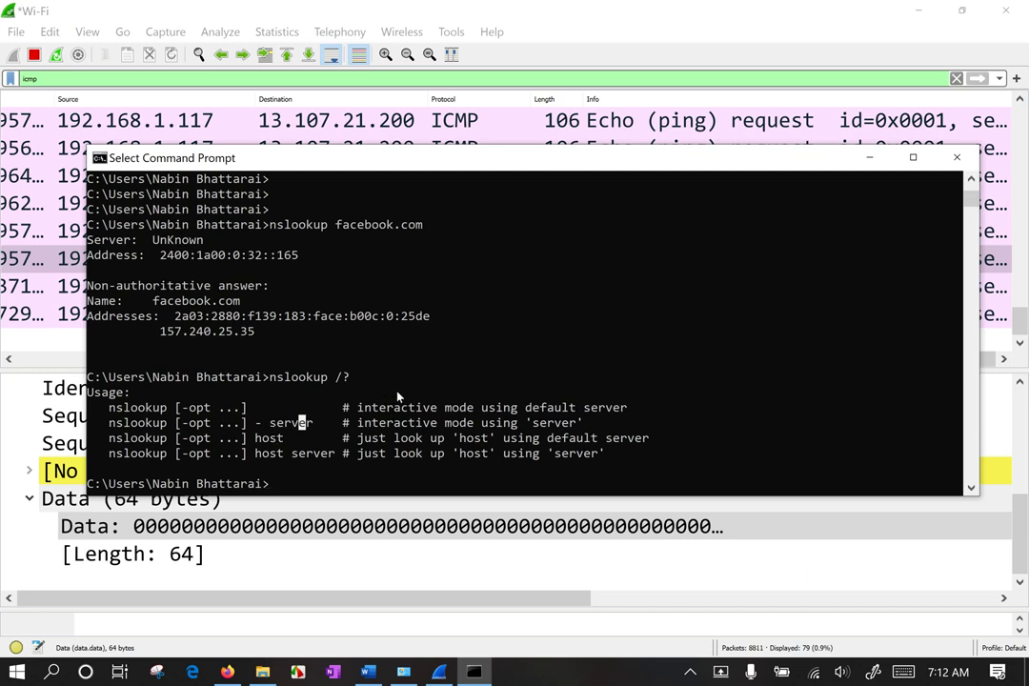
pyautogui.press('Escape')
# Step: Start interactive nslookup and resolve microsoft.com to its five IPv4 addresses
pyautogui.write('nsloo')
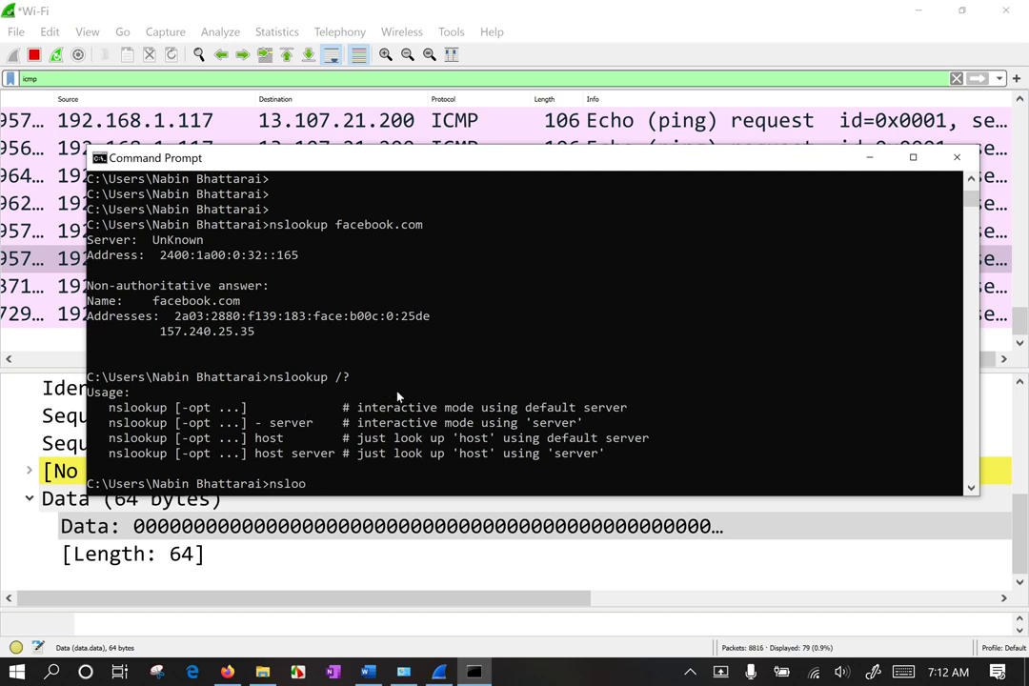
pyautogui.write('kup')
pyautogui.press('Return')
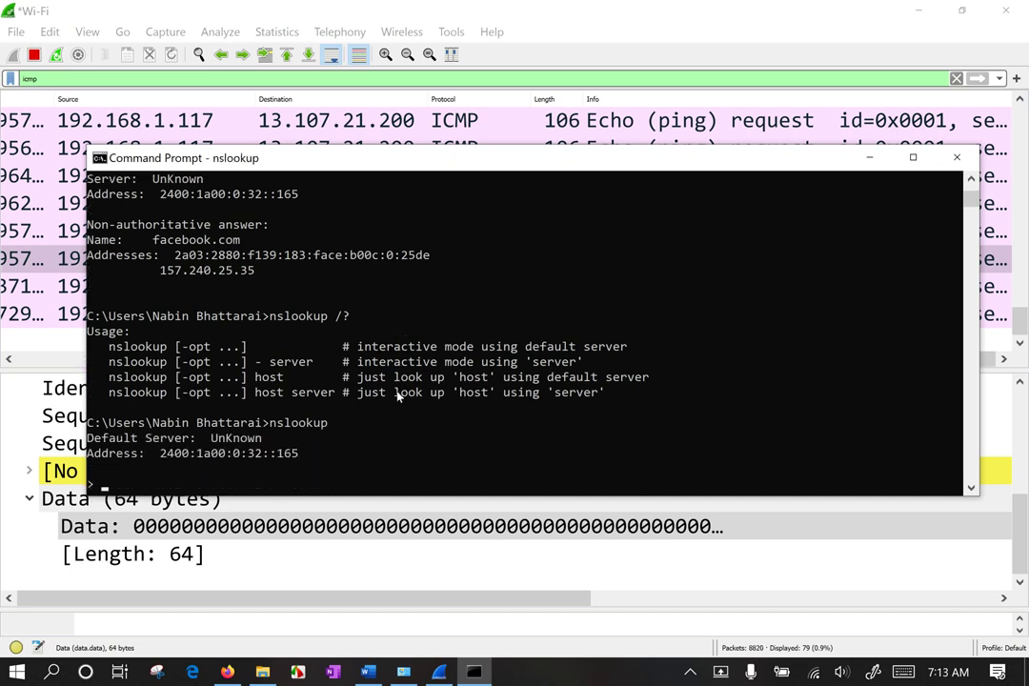
pyautogui.write('microsoft.com')
pyautogui.press('Return')
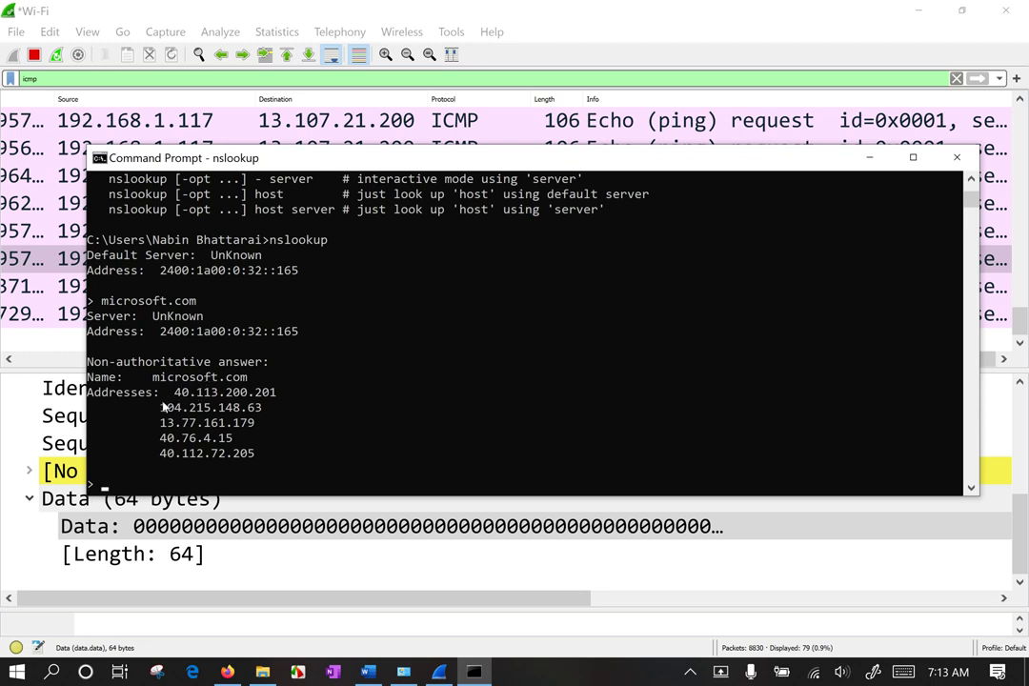
pyautogui.moveTo(160, 392); pyautogui.dragTo(276, 460)
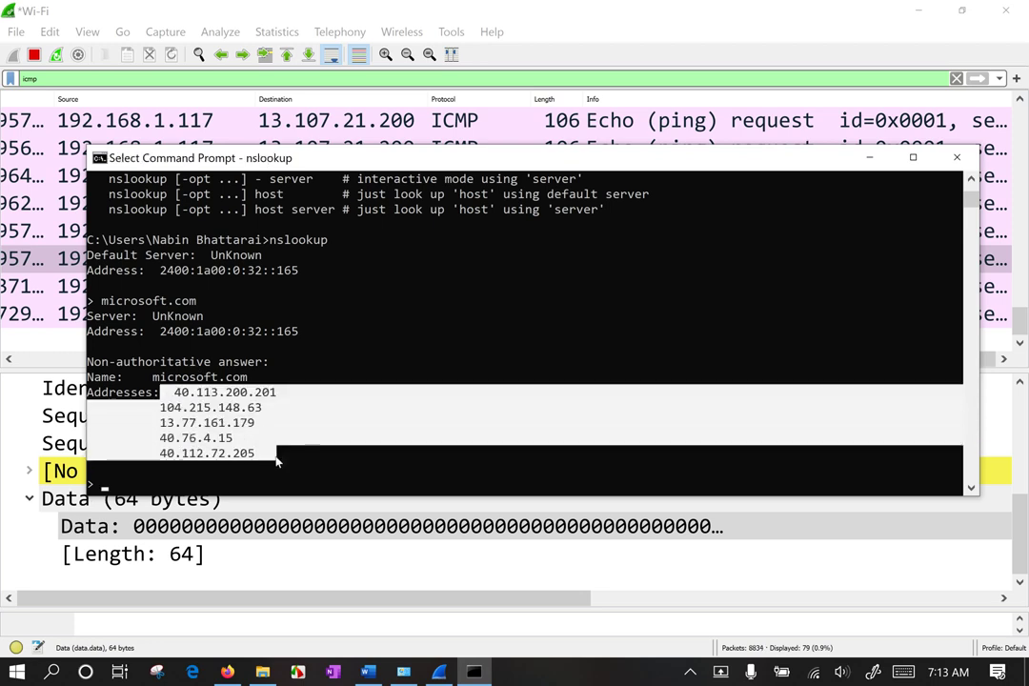
pyautogui.click(259, 368)
pyautogui.scroll(1, 259, 367)
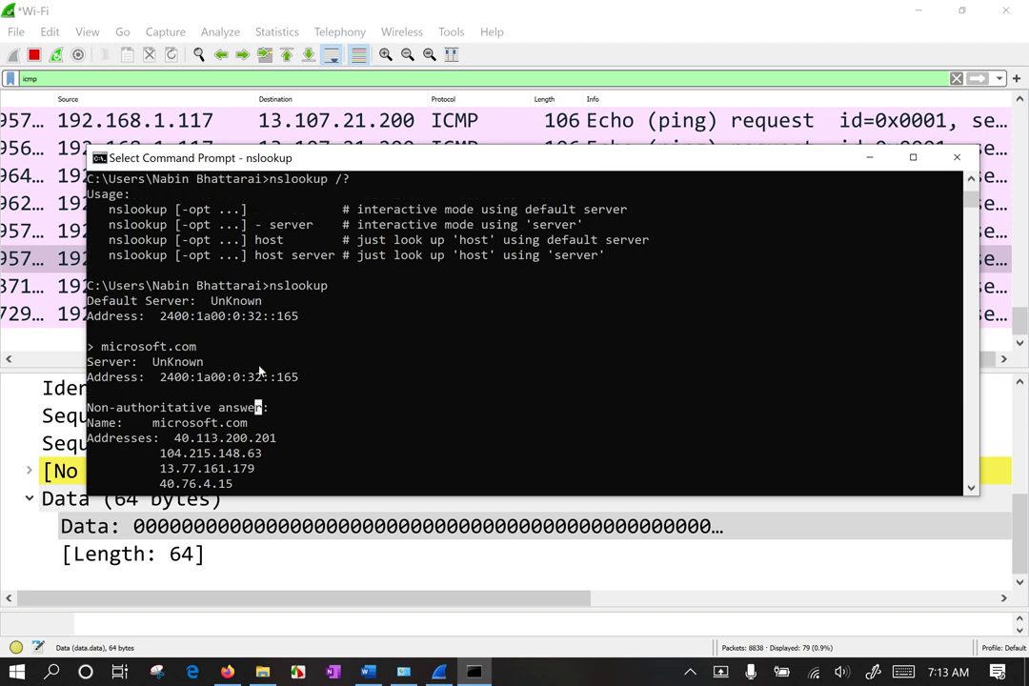
pyautogui.moveTo(255, 225); pyautogui.dragTo(314, 225)
# Step: Make 8.8.8.8 (dns.google) the default server with 'server 8.8.8.8', after a failed '-server' attempt
pyautogui.write('server')
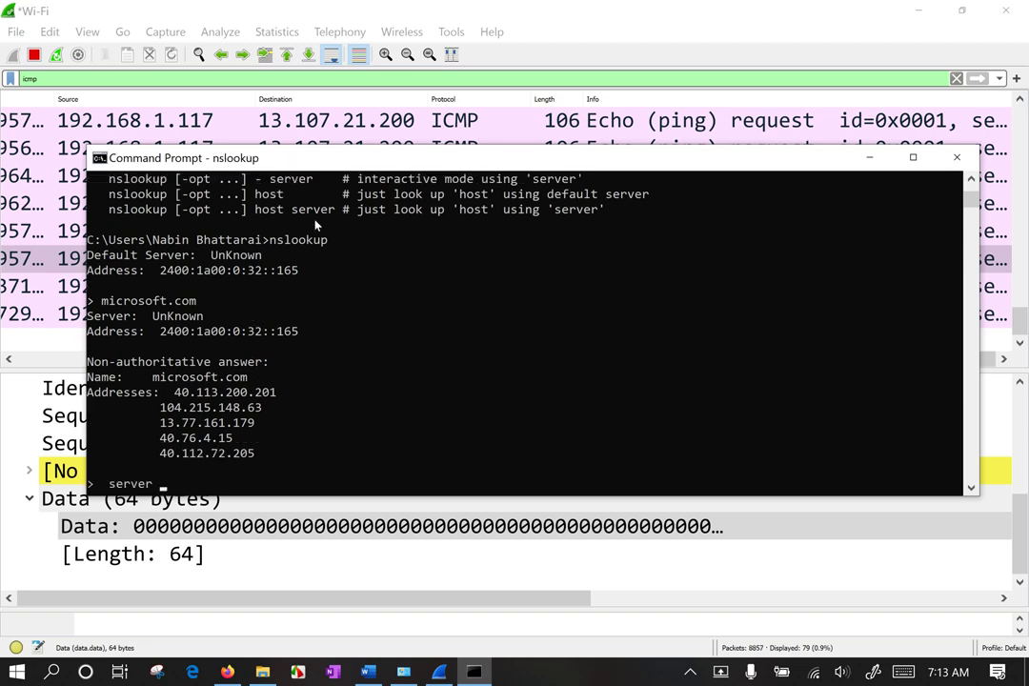
pyautogui.write(' 8.8.8.8')
pyautogui.press('Return')
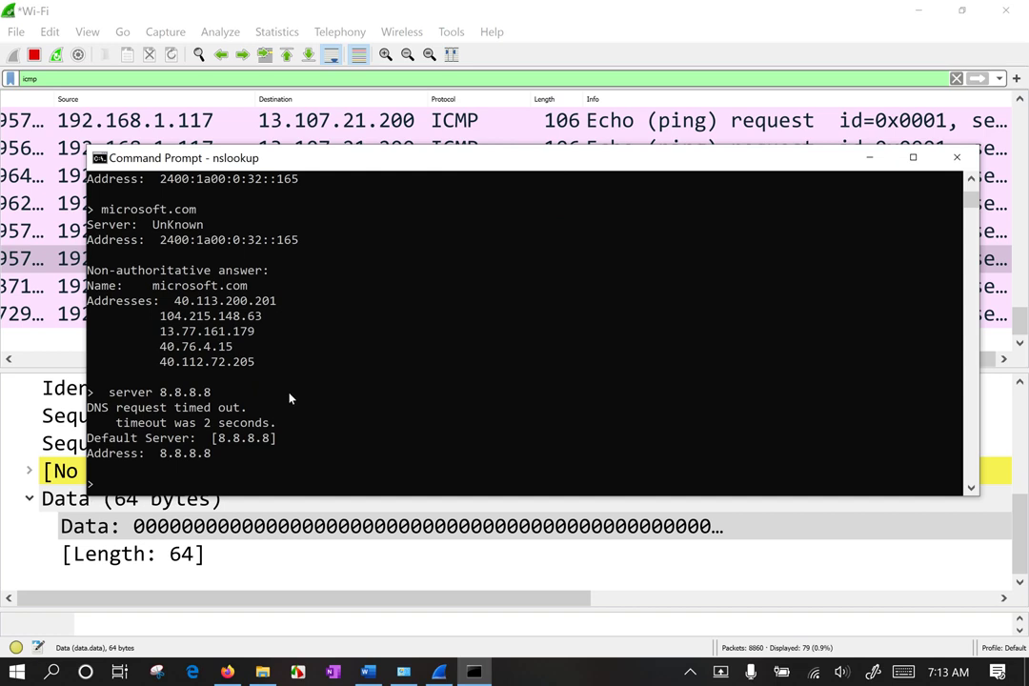
pyautogui.write('-server 8.8.8.8')
pyautogui.press('Return')
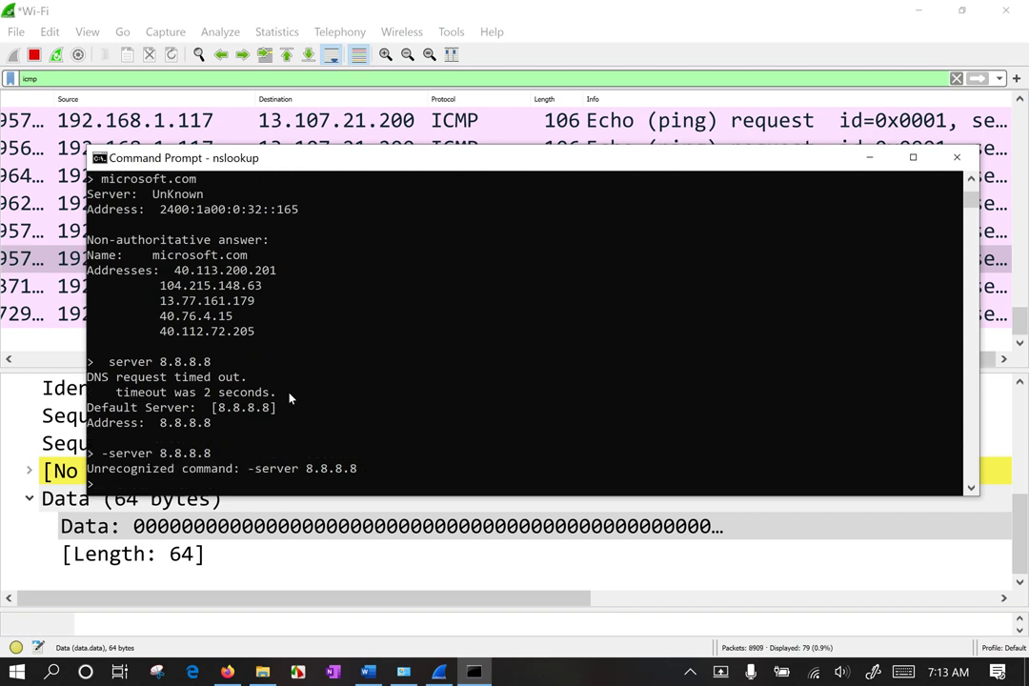
pyautogui.write('server 8.8.8.8')
pyautogui.press('Return')
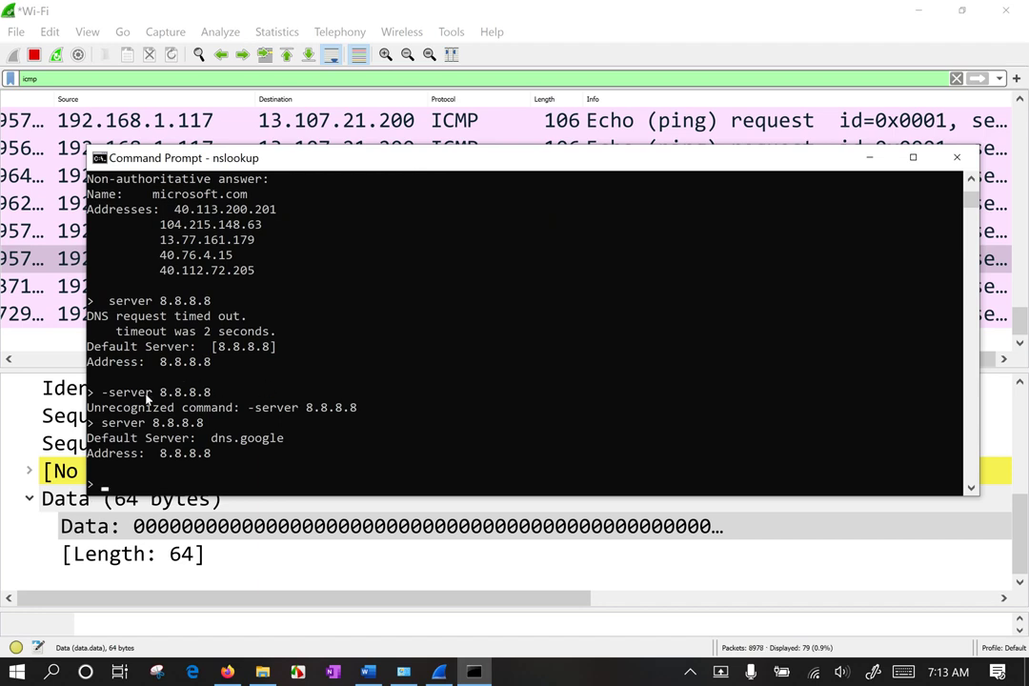
pyautogui.moveTo(144, 392); pyautogui.dragTo(211, 392)
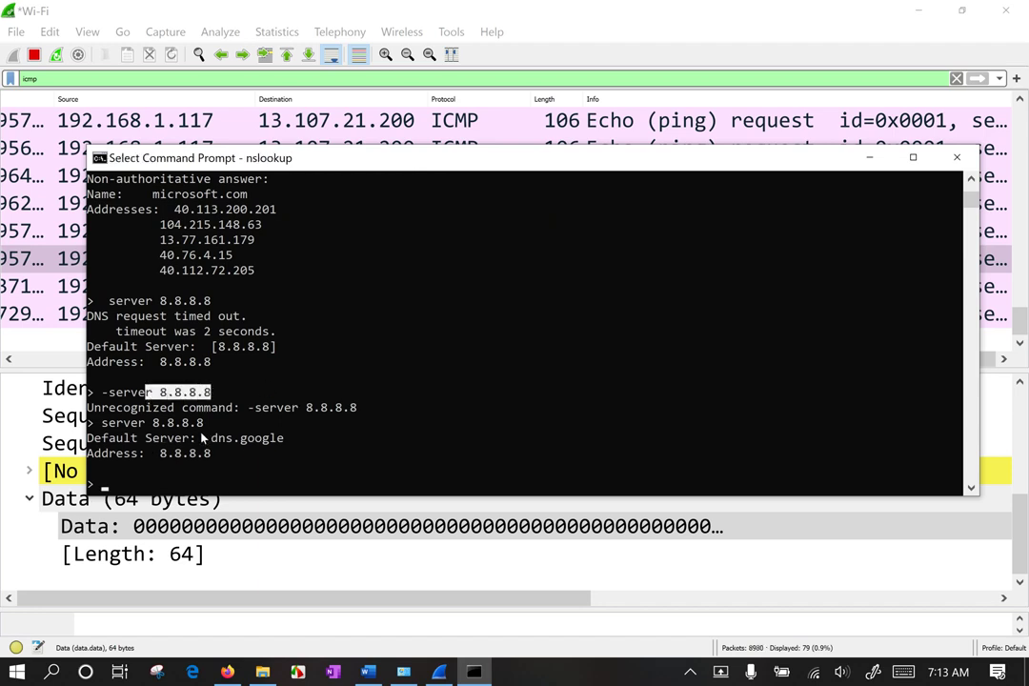
pyautogui.moveTo(202, 438); pyautogui.dragTo(276, 438)
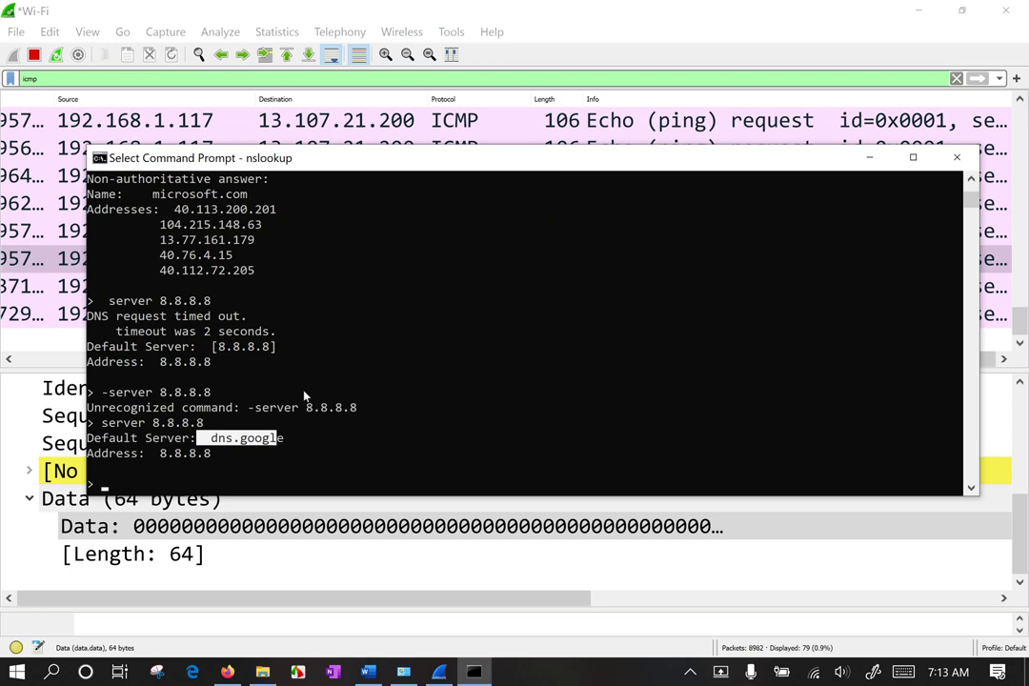
pyautogui.write('bing')
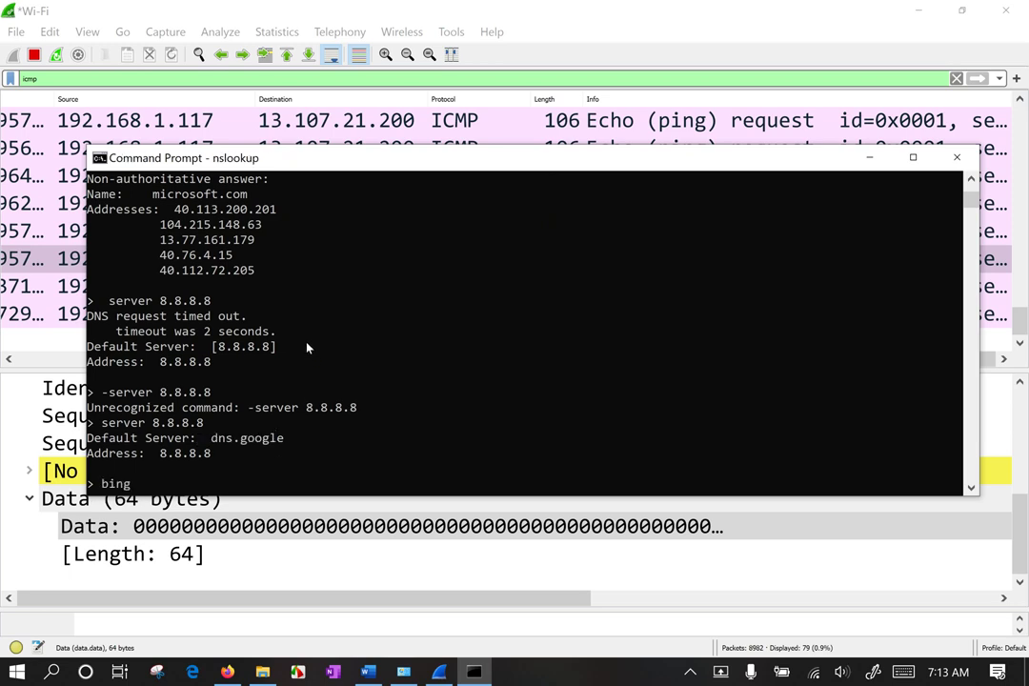
pyautogui.write('.com')
pyautogui.press('Return')
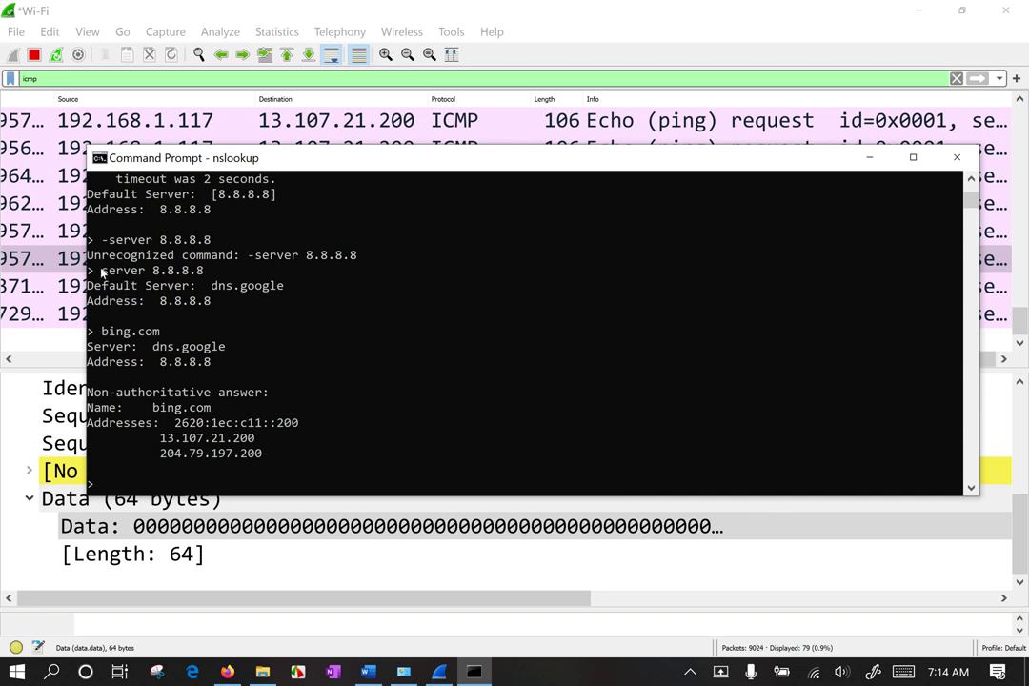
pyautogui.moveTo(95, 270); pyautogui.dragTo(203, 271)
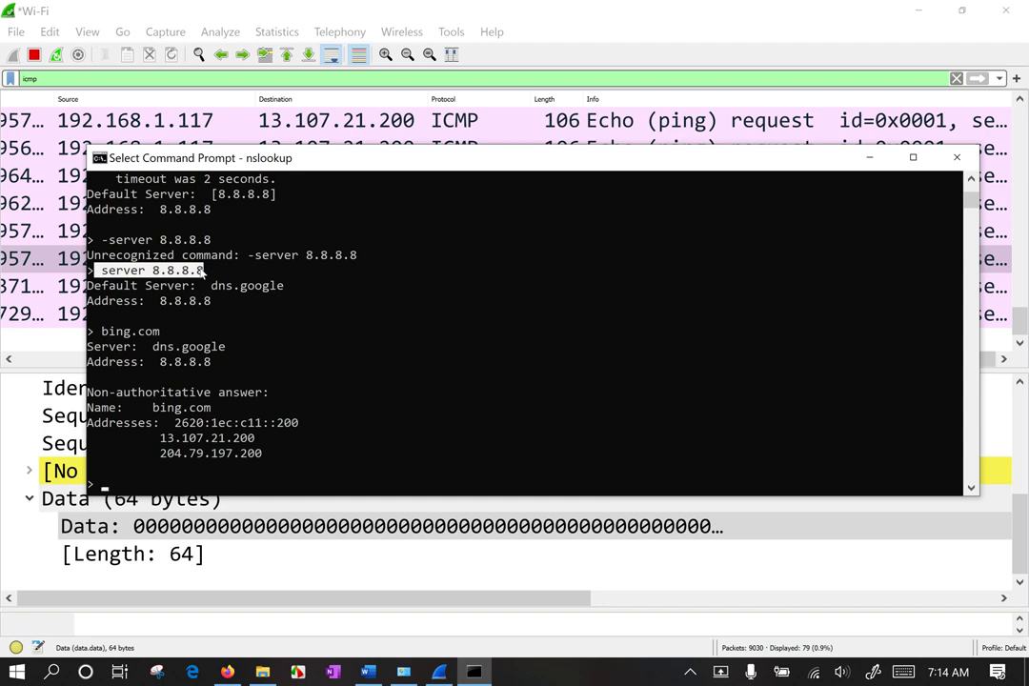
pyautogui.moveTo(203, 272); pyautogui.dragTo(105, 272)
pyautogui.moveTo(95, 331); pyautogui.dragTo(211, 362)
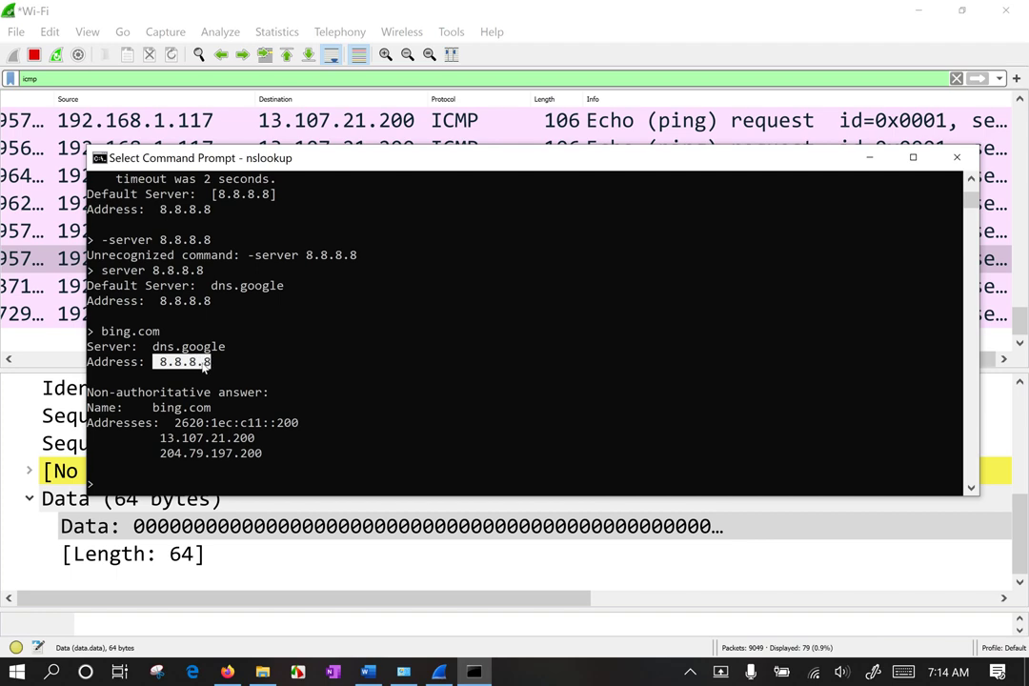
pyautogui.moveTo(152, 347); pyautogui.dragTo(221, 369)
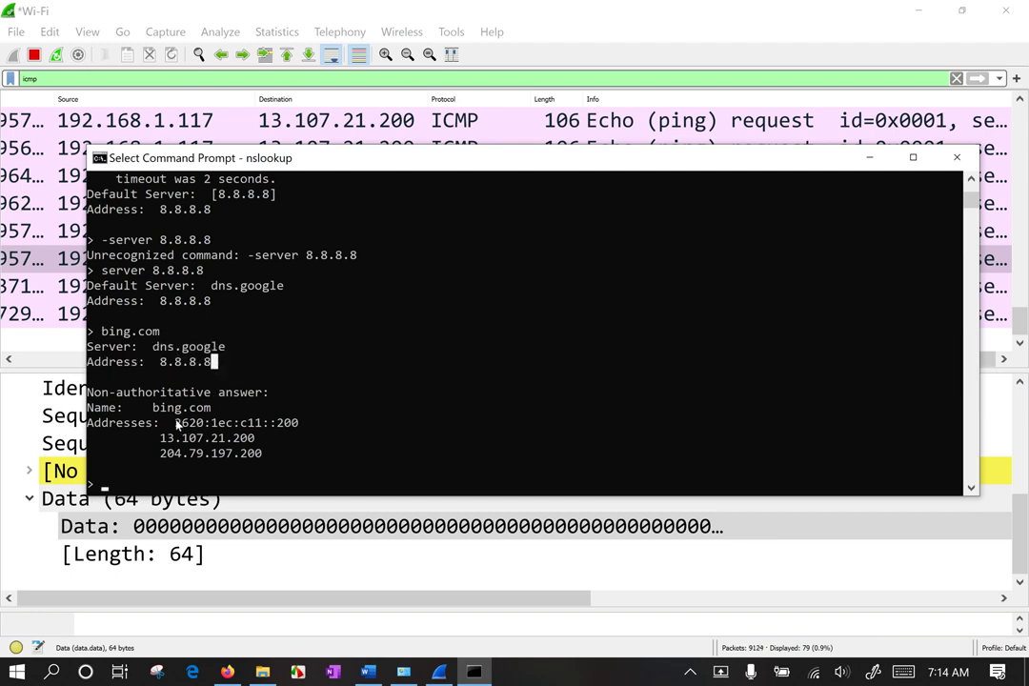
pyautogui.moveTo(176, 422); pyautogui.dragTo(282, 435)
pyautogui.moveTo(154, 437); pyautogui.dragTo(255, 438)
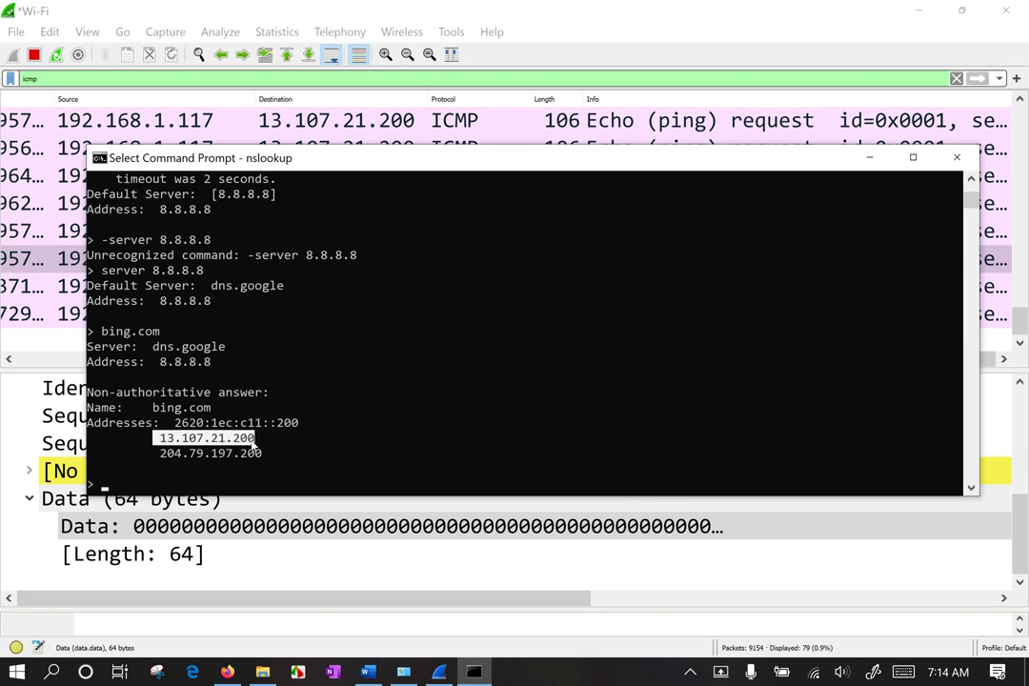
pyautogui.moveTo(155, 453); pyautogui.dragTo(276, 455)
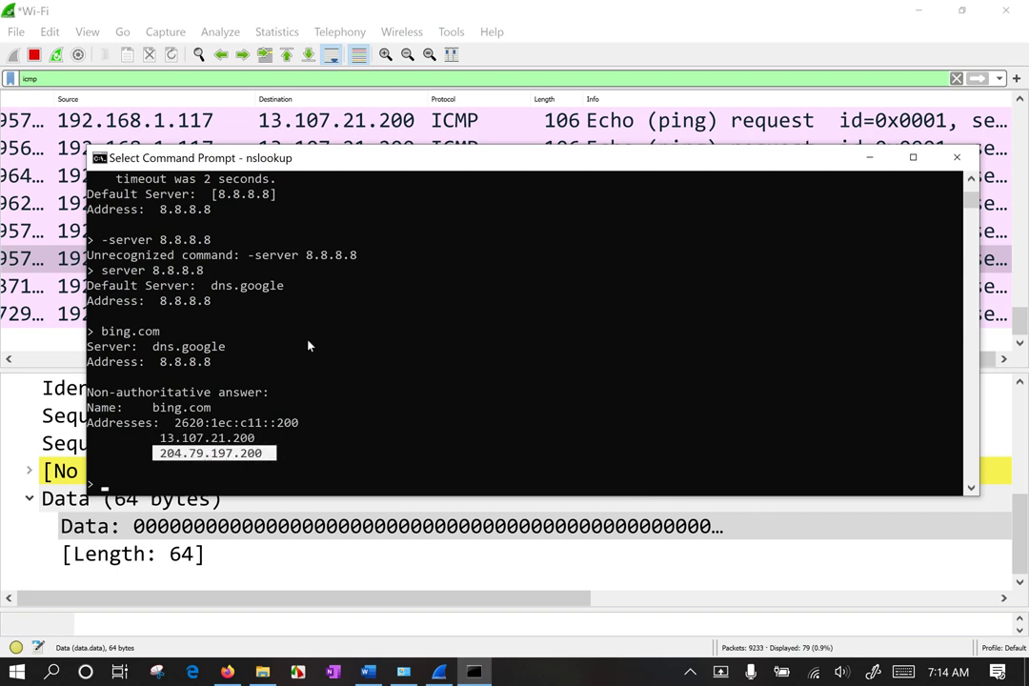
# Step: Switch nslookup's server to 192.168.1.254 and look up facebook.com
pyautogui.write('server 1')
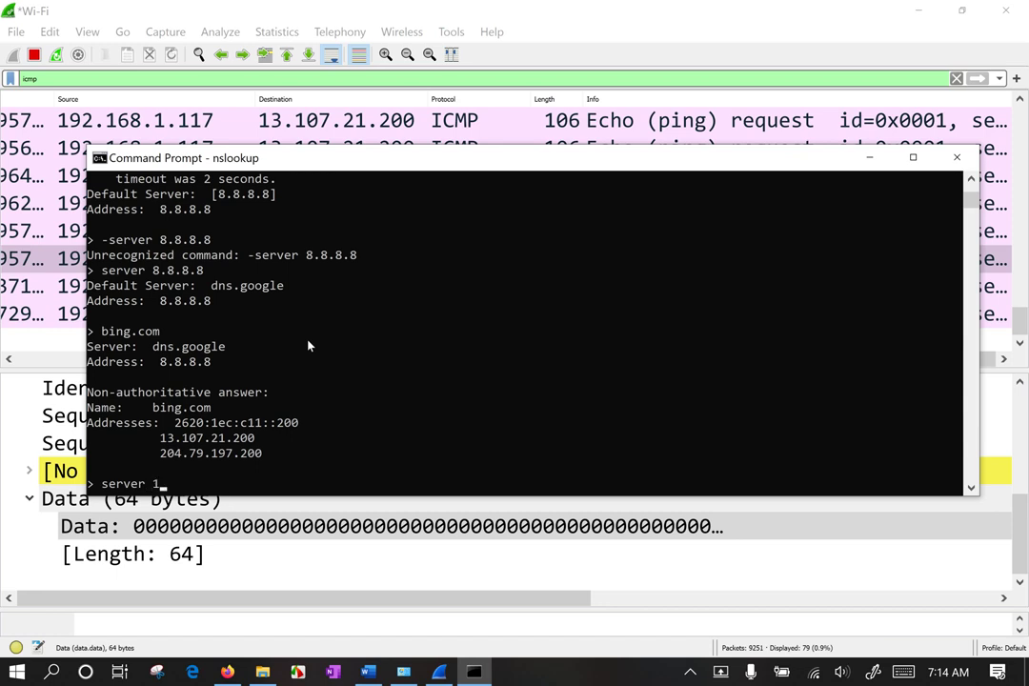
pyautogui.write('92.168.1.254')
pyautogui.press('Return')
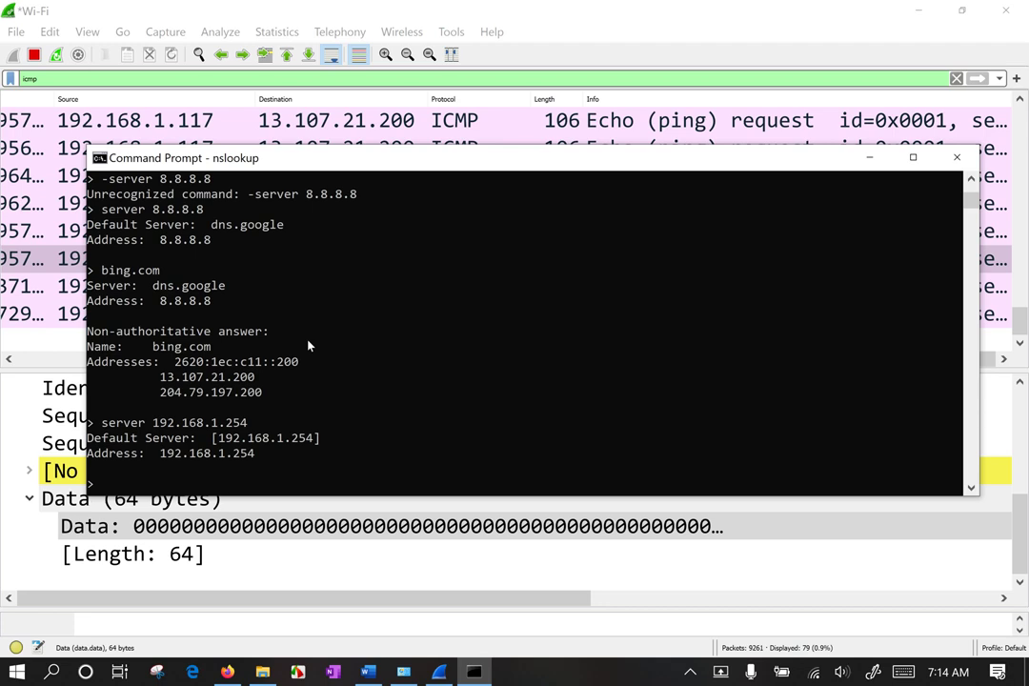
pyautogui.write('facebook.com')
pyautogui.press('Return')
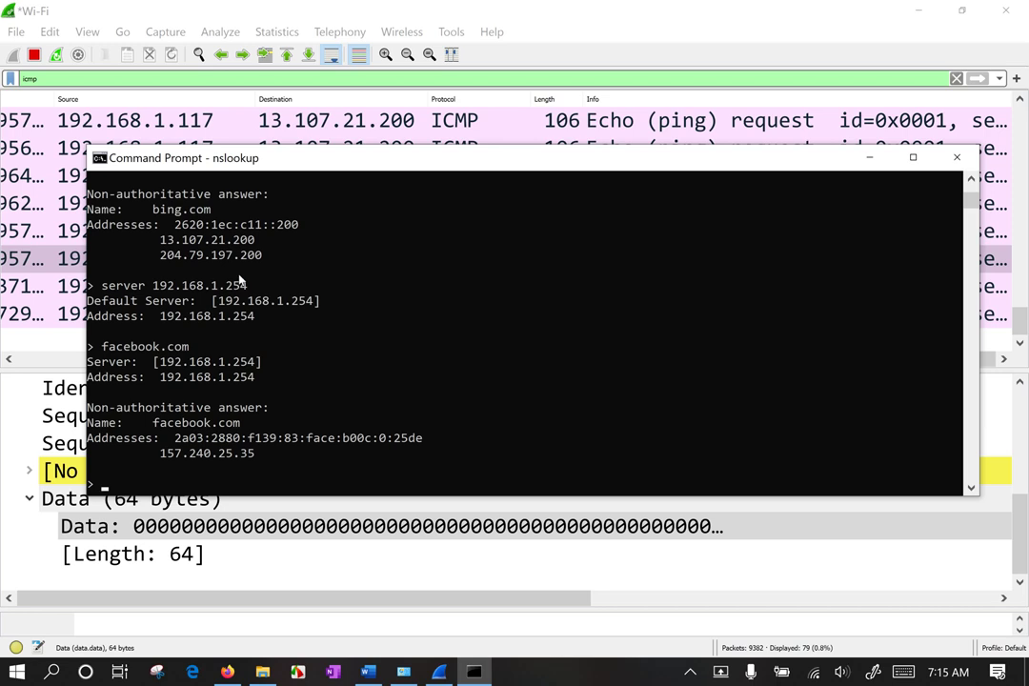
# Step: Highlight the server and facebook.com answers, then copy the 157.240.25.35 address
pyautogui.moveTo(152, 285); pyautogui.dragTo(247, 286)
pyautogui.moveTo(100, 346); pyautogui.dragTo(188, 348)
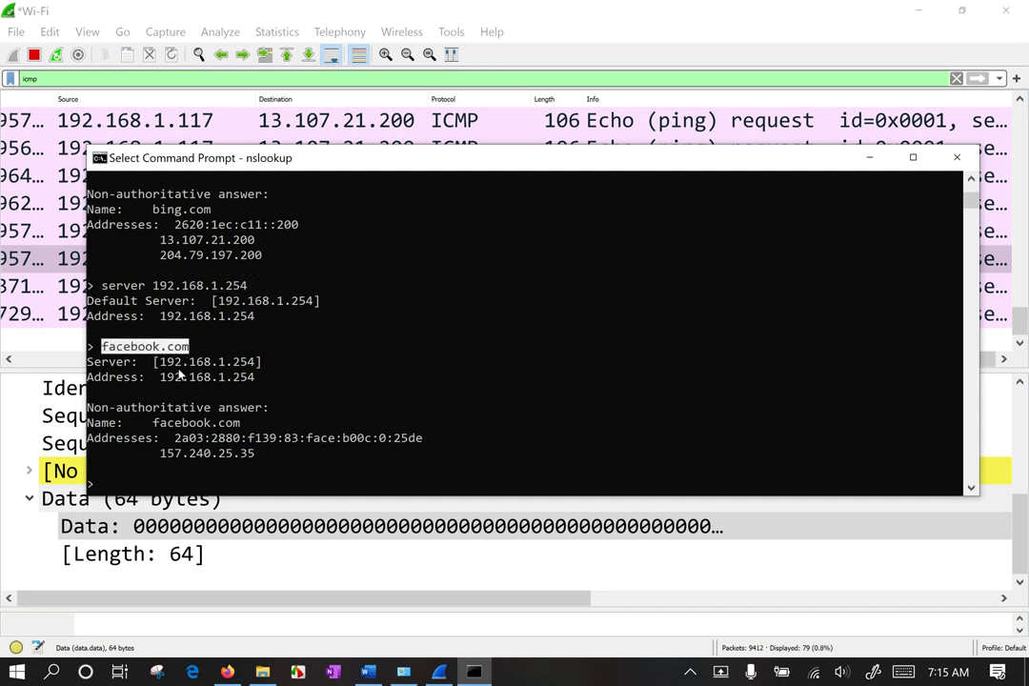
pyautogui.click(157, 361)
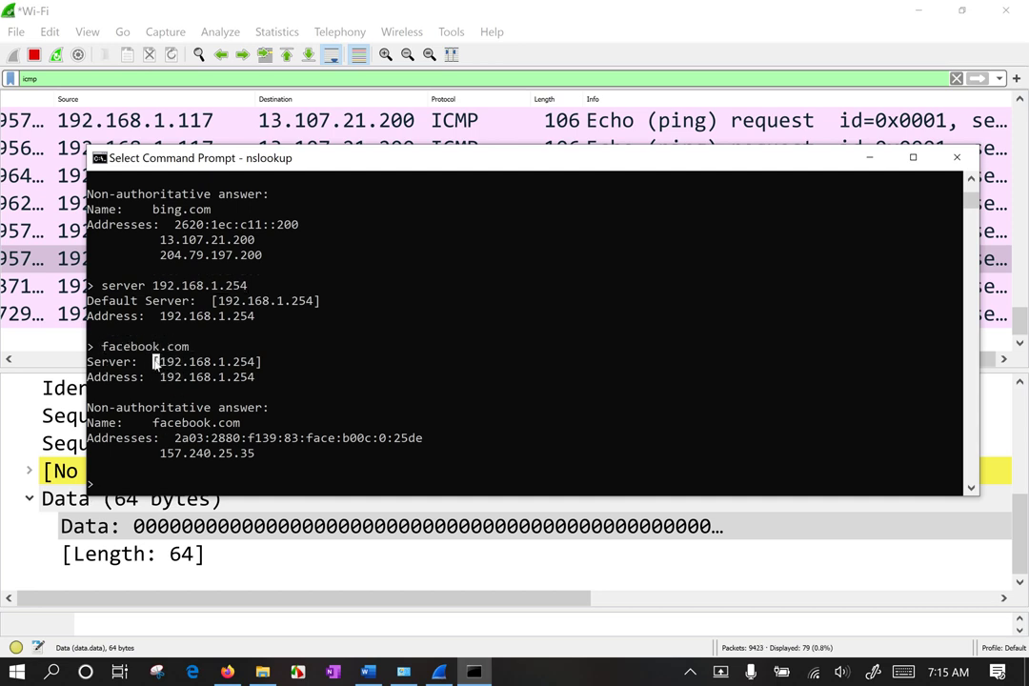
pyautogui.moveTo(157, 362); pyautogui.dragTo(261, 362)
pyautogui.click(156, 378)
pyautogui.moveTo(156, 377); pyautogui.dragTo(257, 377)
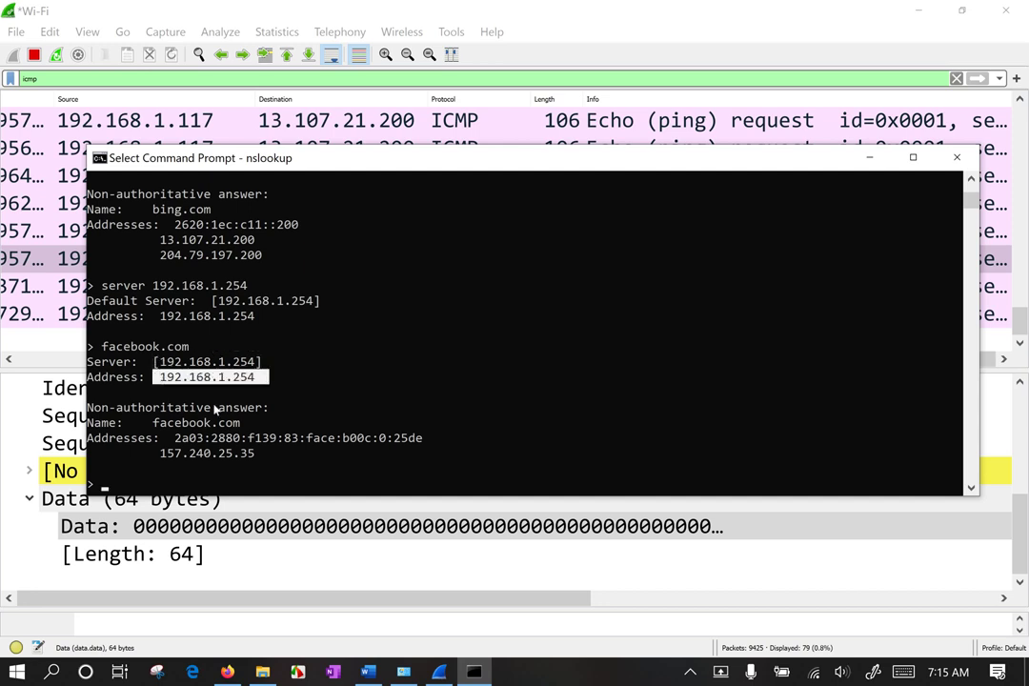
pyautogui.moveTo(169, 438); pyautogui.dragTo(422, 441)
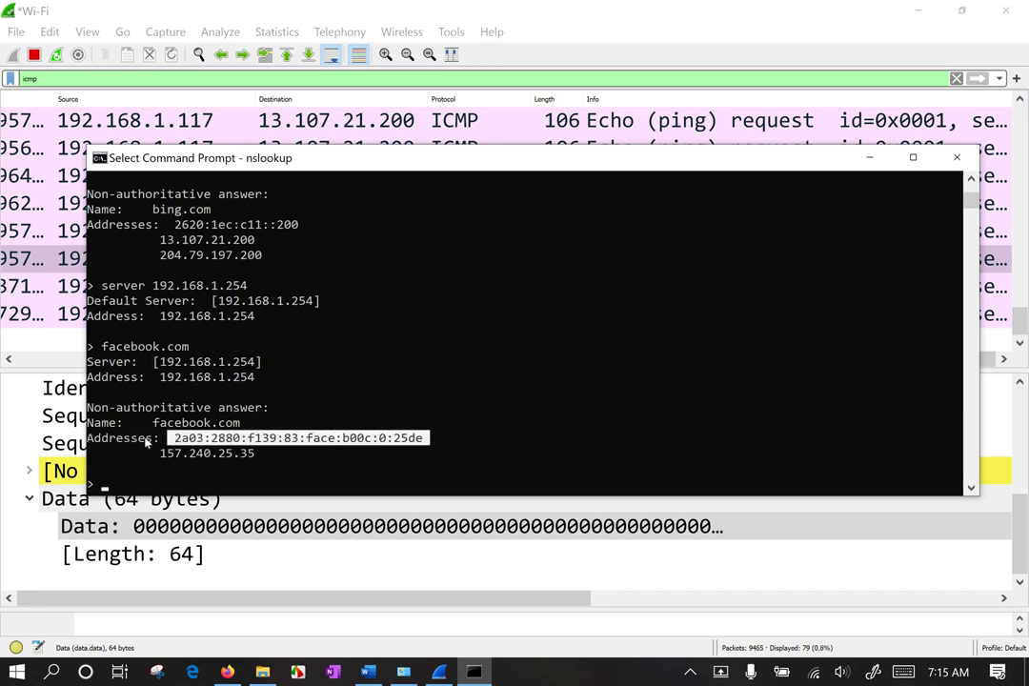
pyautogui.moveTo(152, 453); pyautogui.dragTo(273, 454)
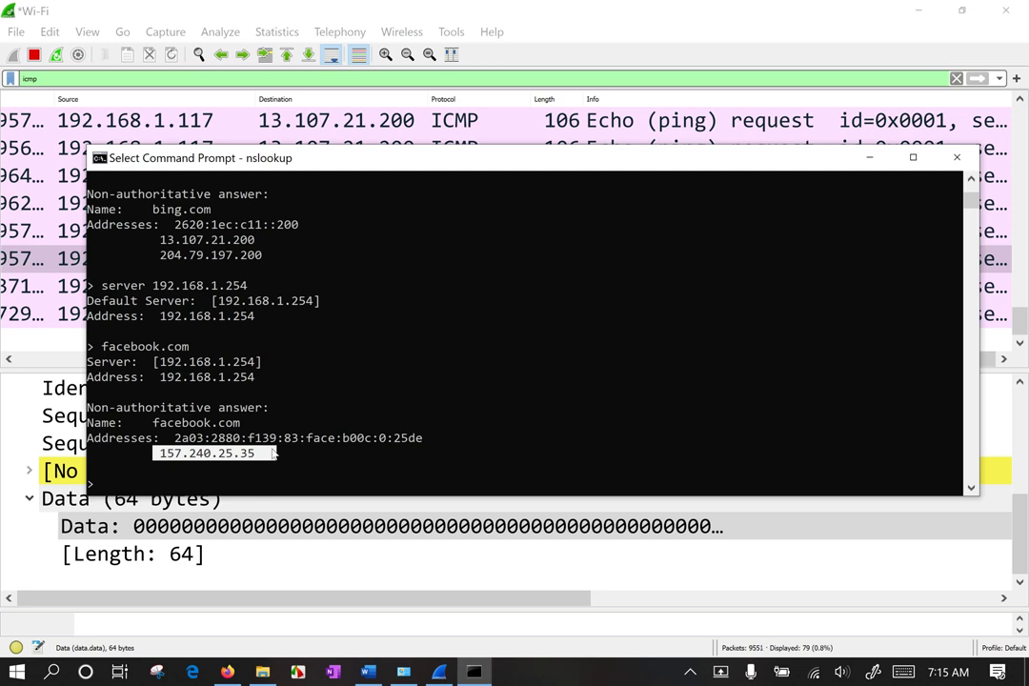
pyautogui.rightClick(273, 454)
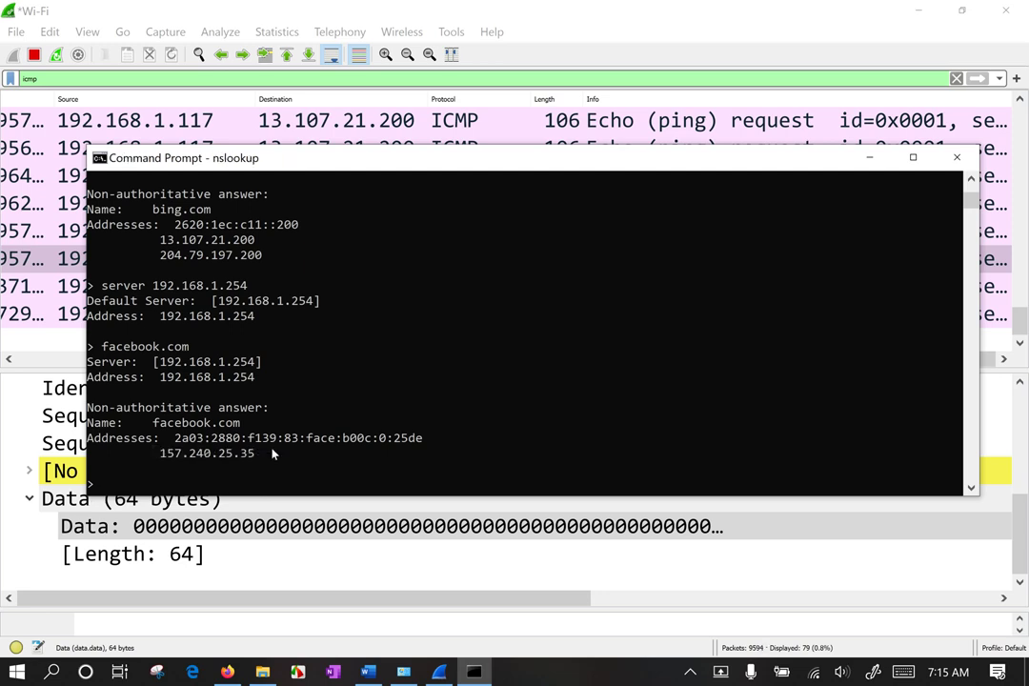
# Step: Look up 'quuit' and 'dhfjdhfjdhf' and highlight the Non-existent domain error
pyautogui.write('quuit')
pyautogui.press('Return')
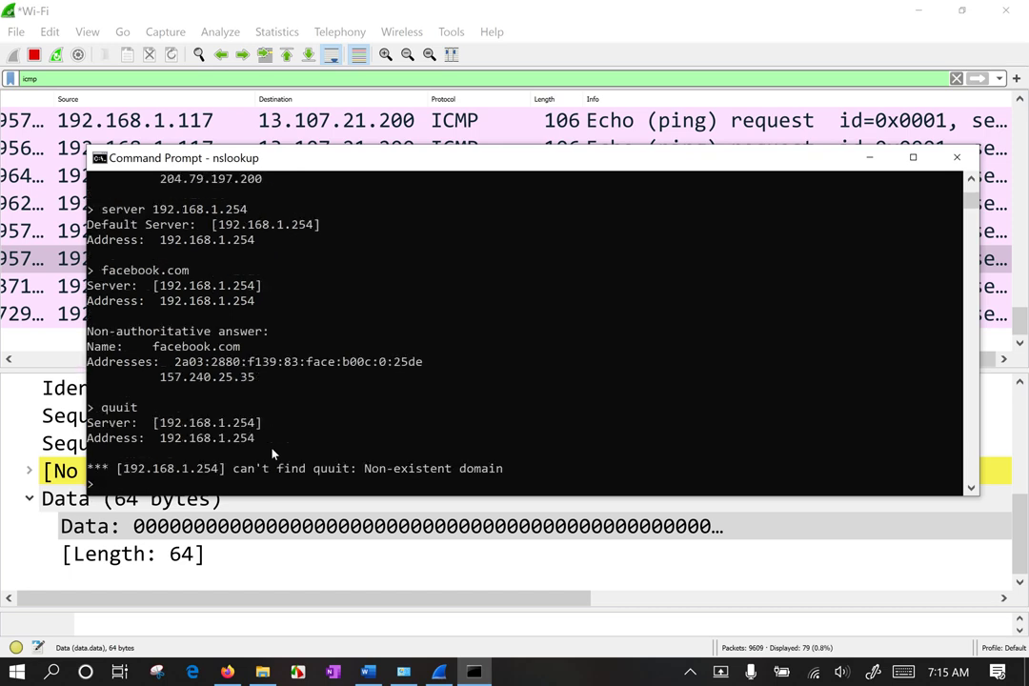
pyautogui.write('dhfjdhfjdhf')
pyautogui.press('Return')
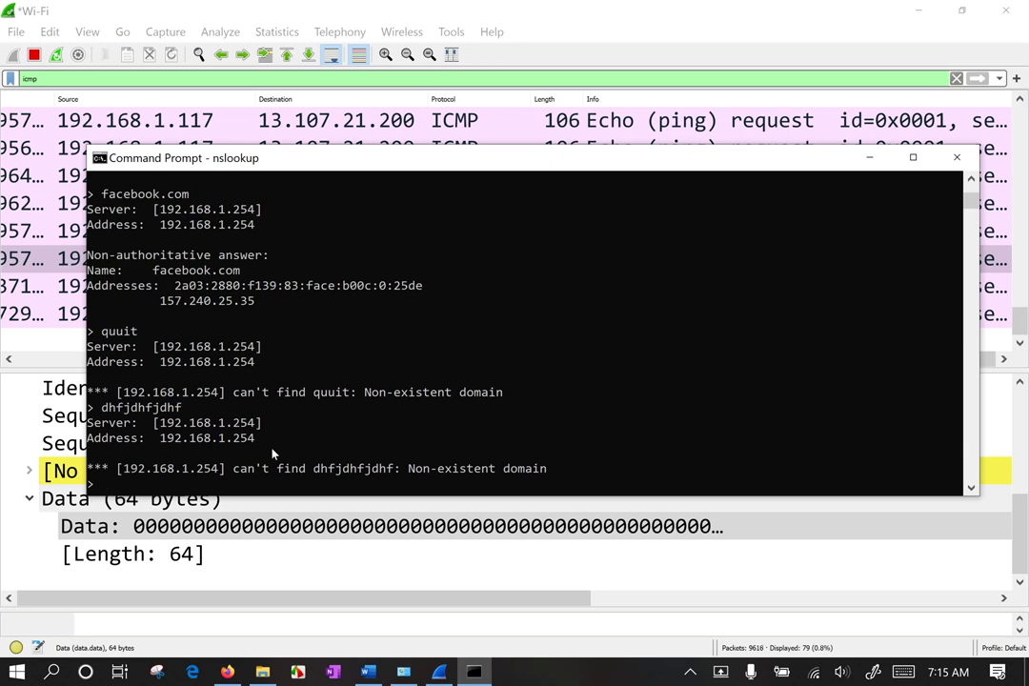
pyautogui.moveTo(407, 469); pyautogui.dragTo(546, 467)
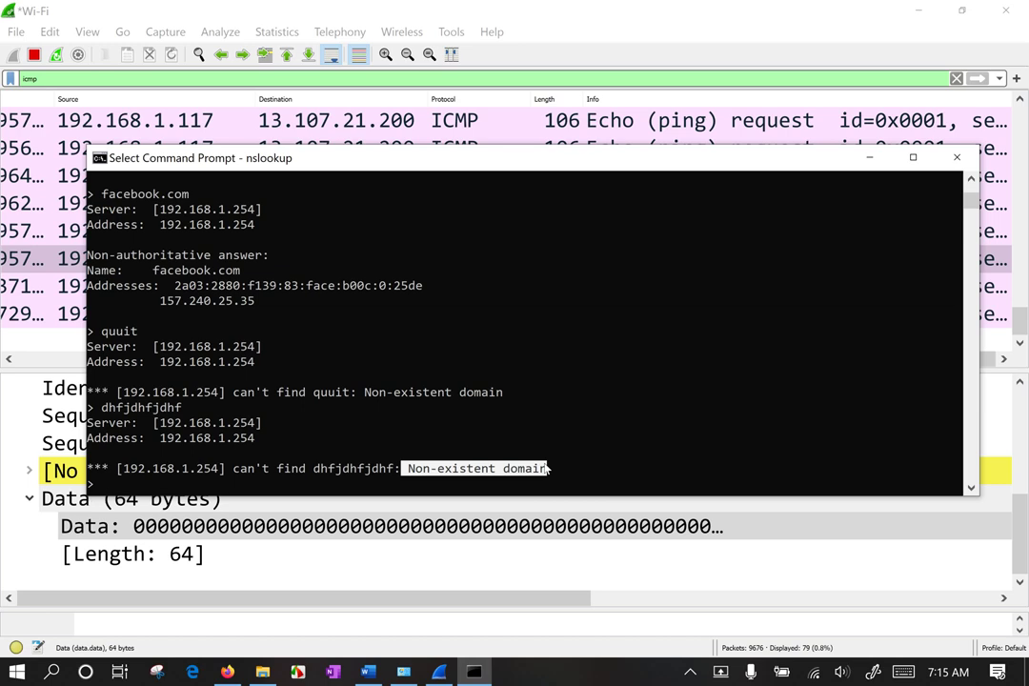
# Step: Exit nslookup with Ctrl+Z and Ctrl+C, returning to the normal command prompt
pyautogui.hotkey('ctrl', 'c')
pyautogui.hotkey('ctrl', 'z')
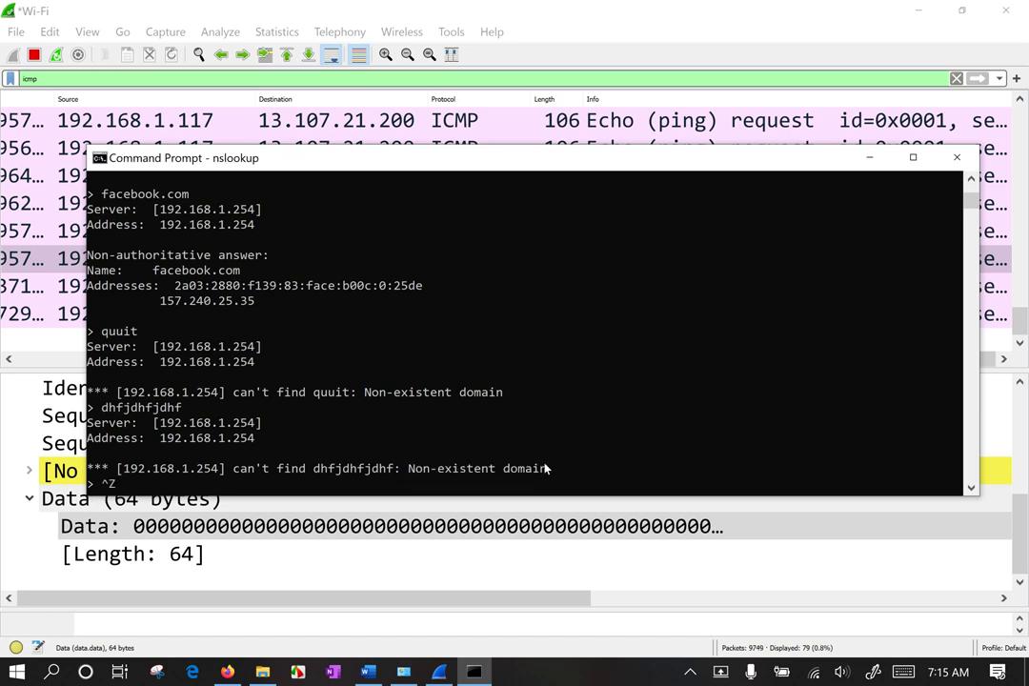
pyautogui.hotkey('ctrl', 'c')
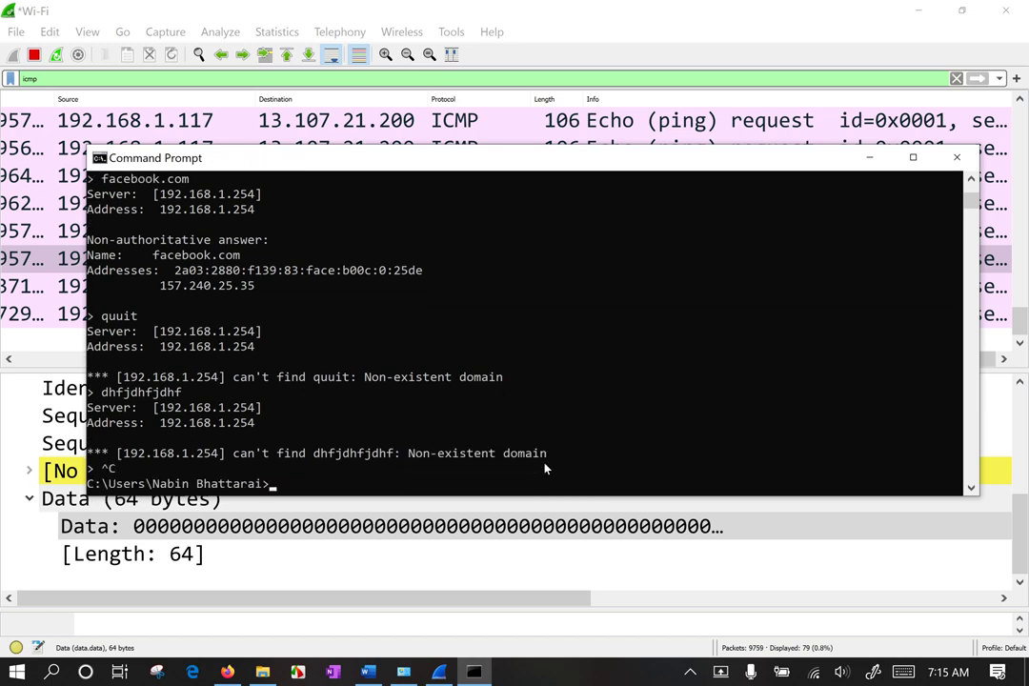
pyautogui.press('Return')
pyautogui.press('Return')
pyautogui.press('Return')
pyautogui.write('ns')
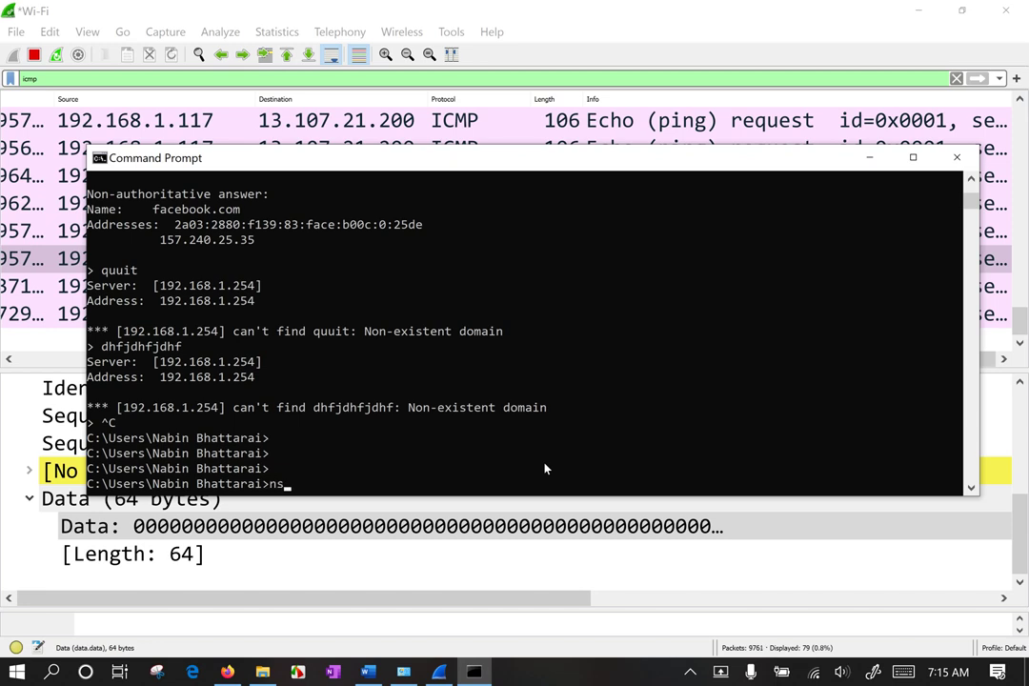
pyautogui.write('lookup')
# Step: Check nslookup's default server, then show 'nslookup /?' usage and highlight the server description
pyautogui.press('Return')
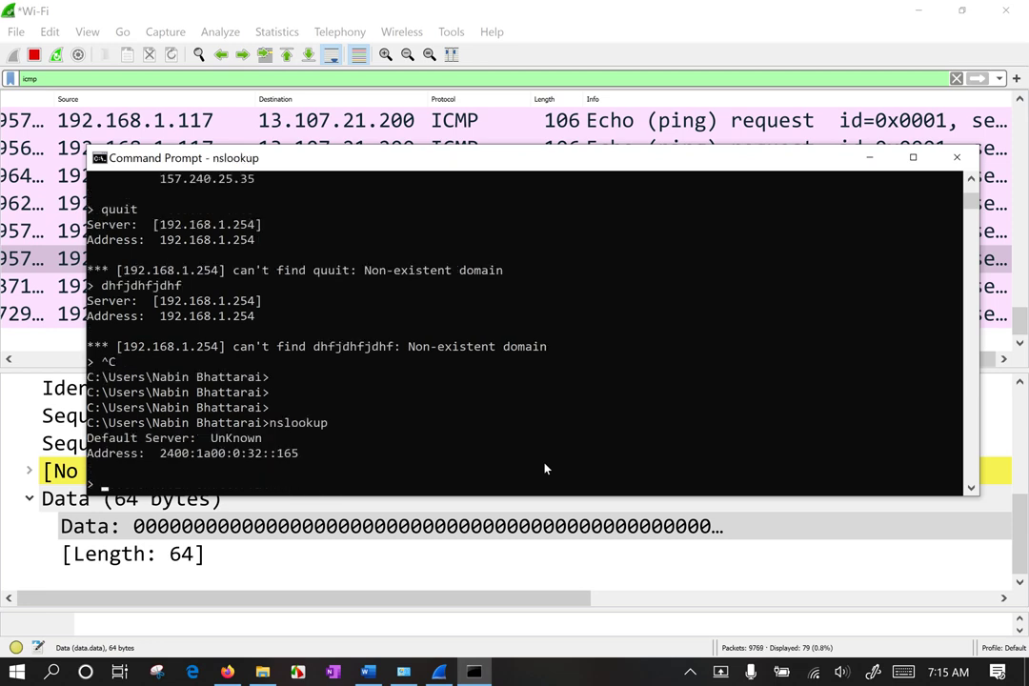
pyautogui.hotkey('ctrl', 'c')
pyautogui.write('nslookup ')
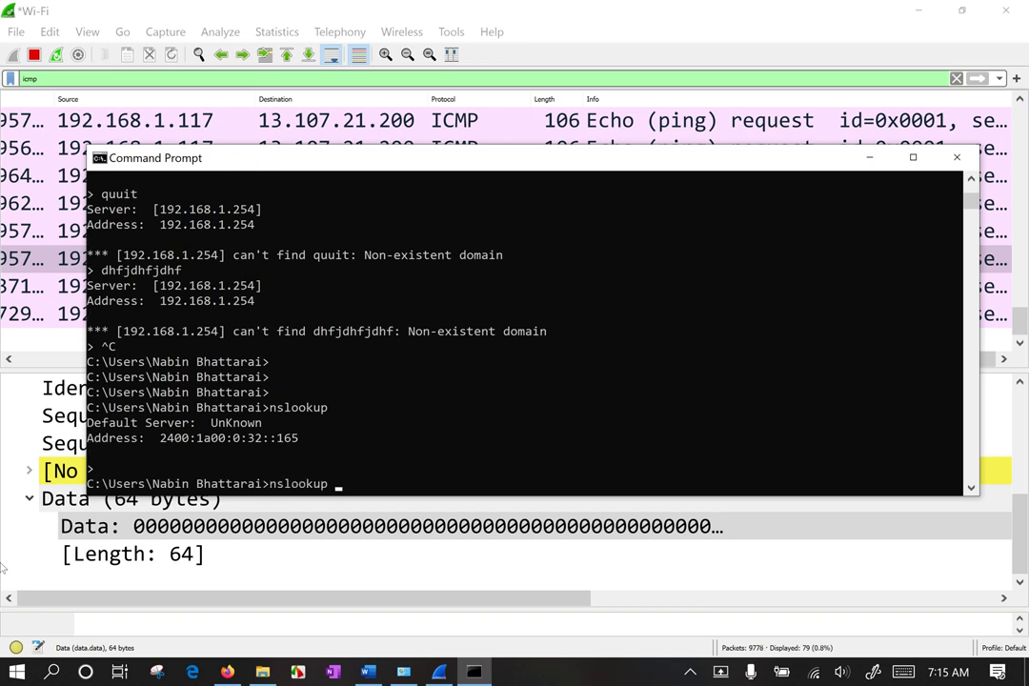
pyautogui.write(' /?')
pyautogui.press('Return')
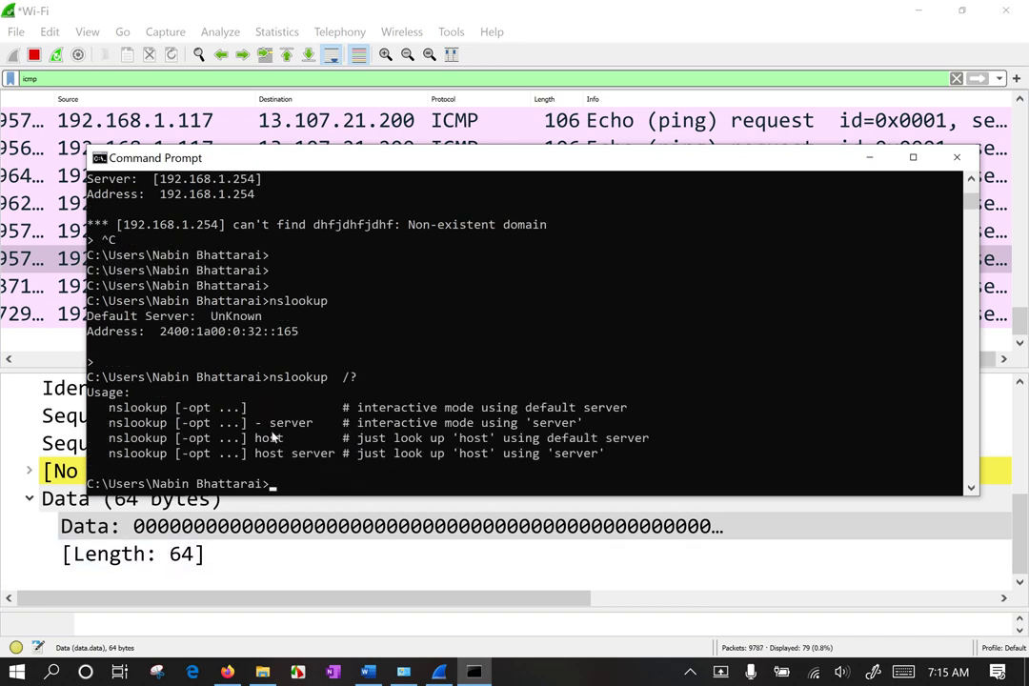
pyautogui.doubleClick(289, 422)
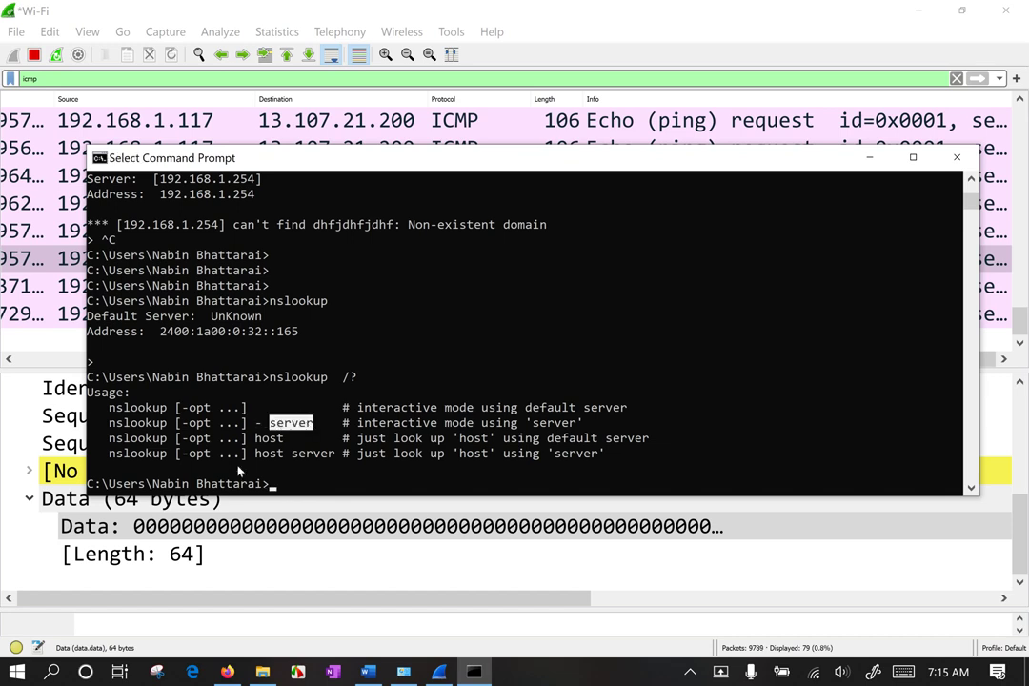
pyautogui.moveTo(358, 422); pyautogui.dragTo(598, 431)
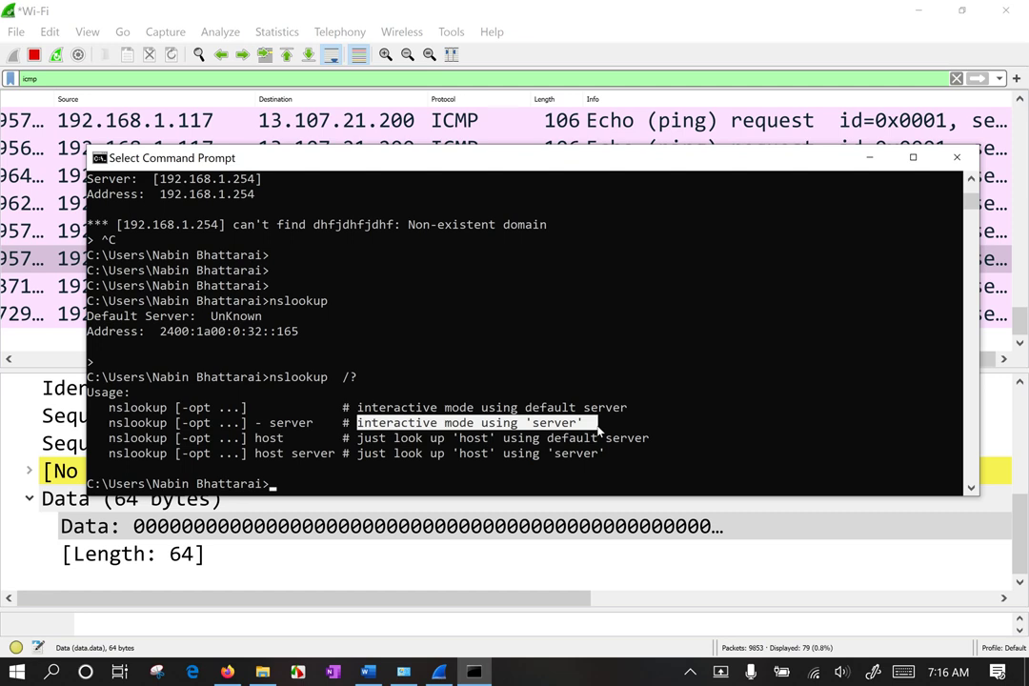
# Step: Type nslookup again, briefly bring Wireshark forward, then return and nudge the console window
pyautogui.write('nslook')
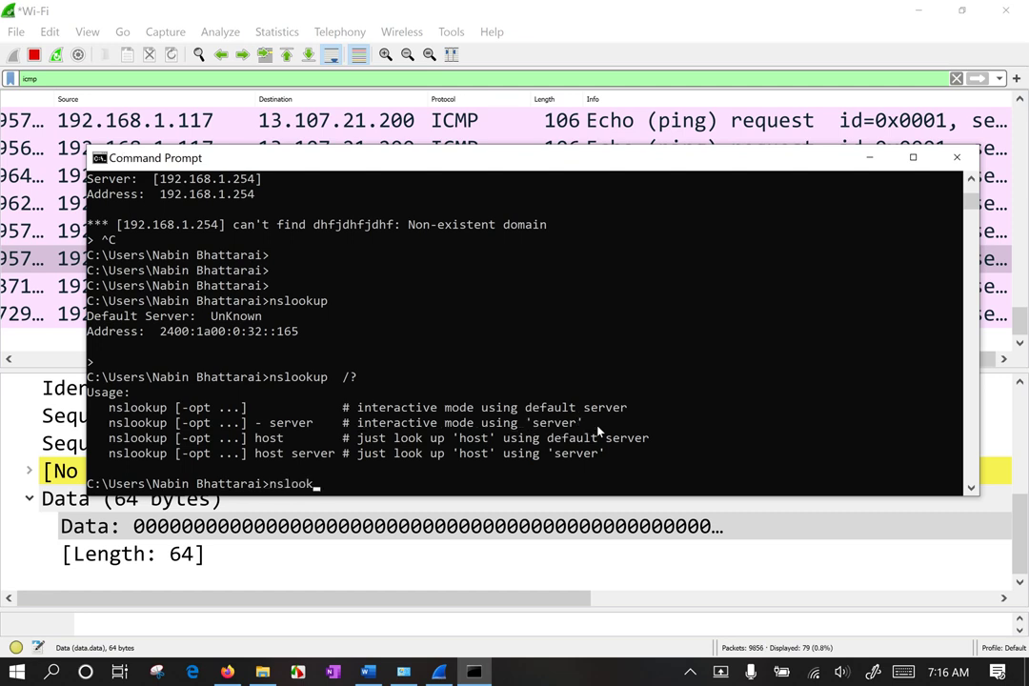
pyautogui.write('up')
pyautogui.click(556, 141)
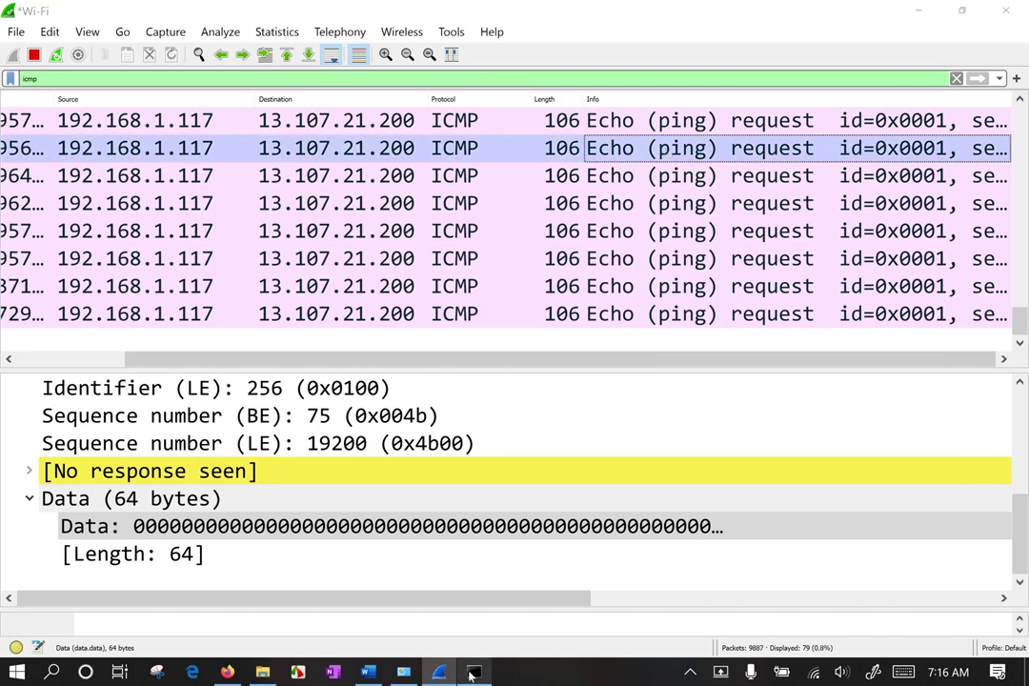
pyautogui.click(473, 672)
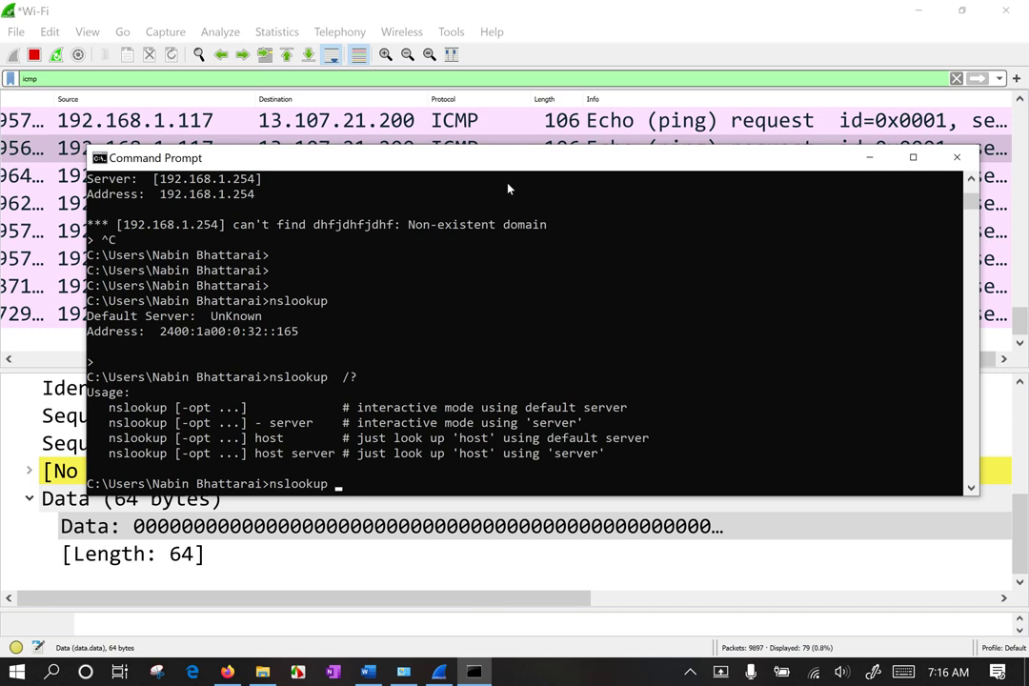
pyautogui.moveTo(510, 161); pyautogui.dragTo(523, 188)
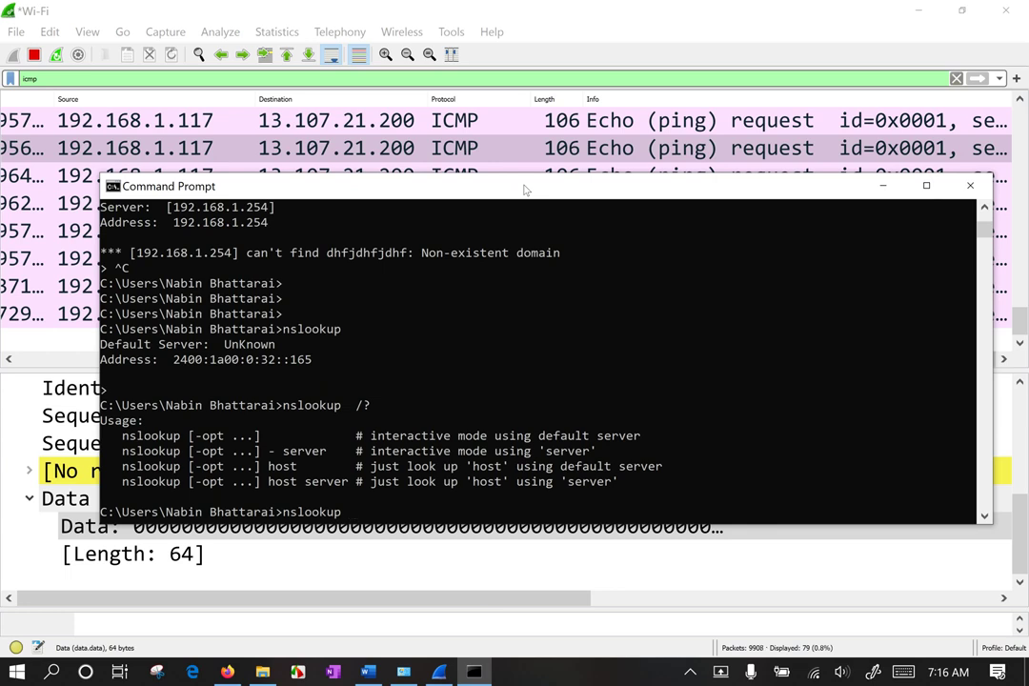
# Step: Run ipconfig and highlight IPv4 192.168.1.117, the subnet mask and gateway 192.168.1.254
pyautogui.press('BackSpace')
pyautogui.press('BackSpace')
pyautogui.press('BackSpace')
pyautogui.press('BackSpace')
pyautogui.press('BackSpace')
pyautogui.press('BackSpace')
pyautogui.press('BackSpace')
pyautogui.press('BackSpace')
pyautogui.write('uip')
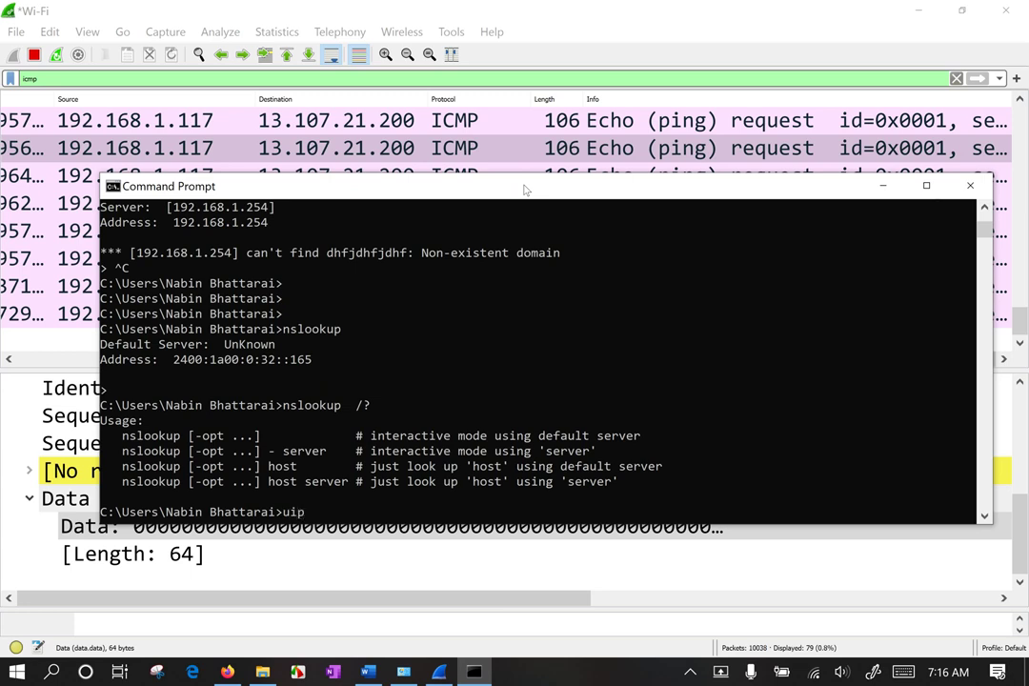
pyautogui.press('BackSpace')
pyautogui.press('BackSpace')
pyautogui.press('BackSpace')
pyautogui.write('ipconfig')
pyautogui.press('Return')
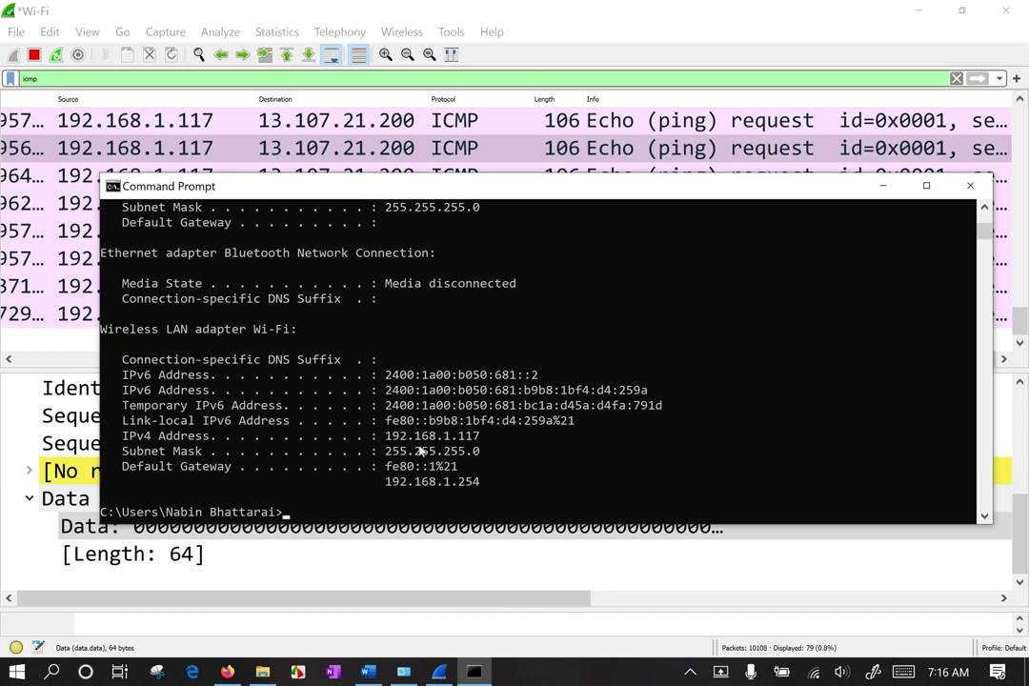
pyautogui.write('ipconfig /all')
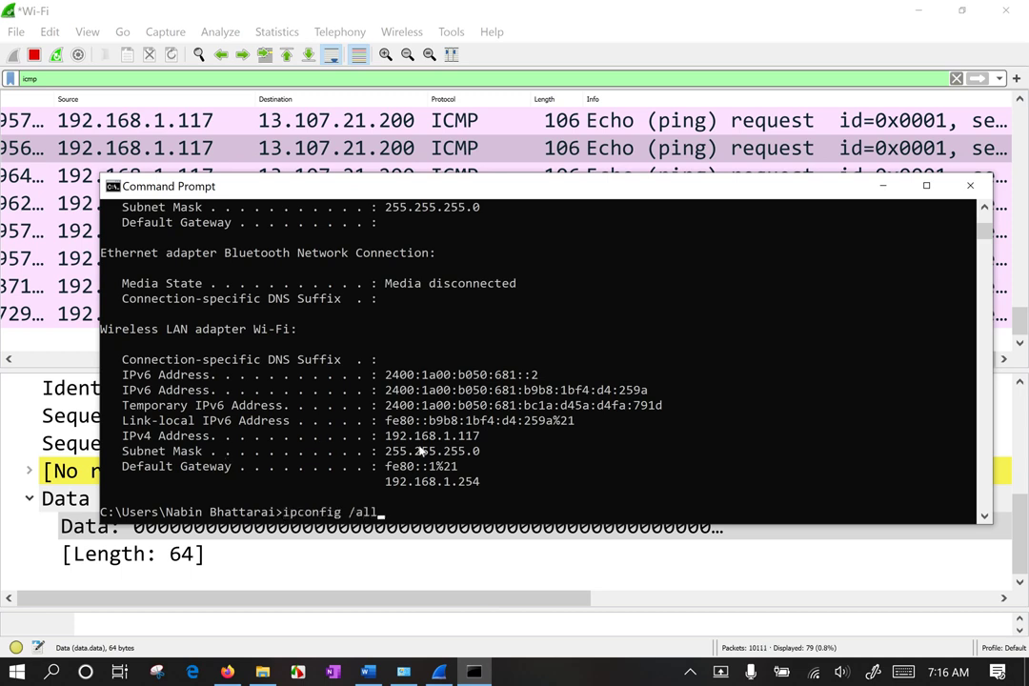
pyautogui.moveTo(383, 436); pyautogui.dragTo(485, 438)
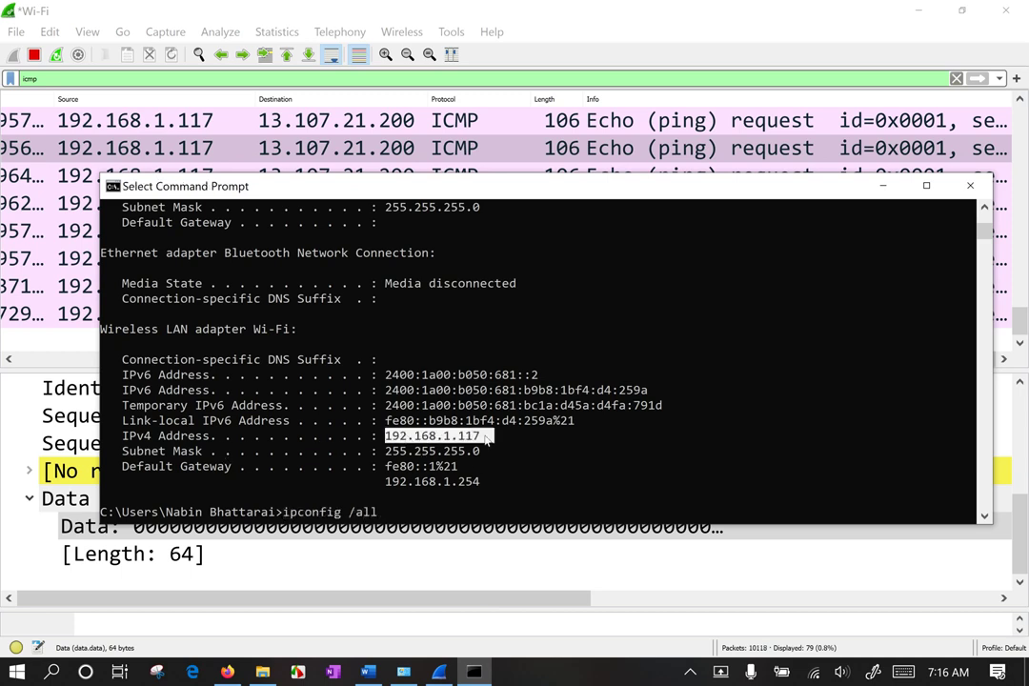
pyautogui.moveTo(397, 452); pyautogui.dragTo(515, 435)
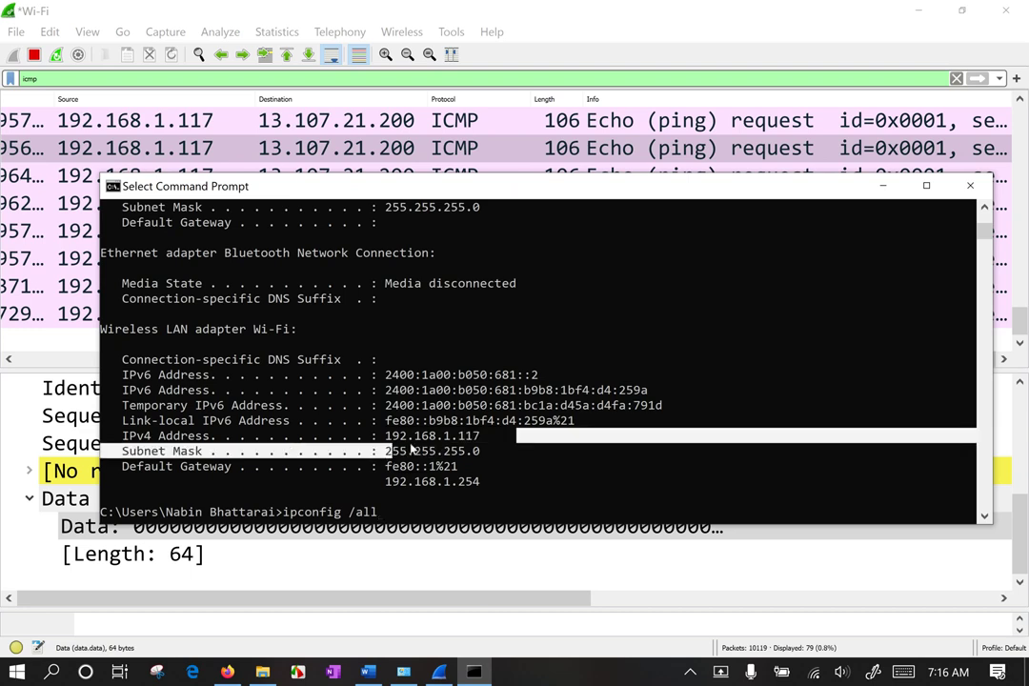
pyautogui.moveTo(386, 481); pyautogui.dragTo(480, 483)
pyautogui.click(401, 495)
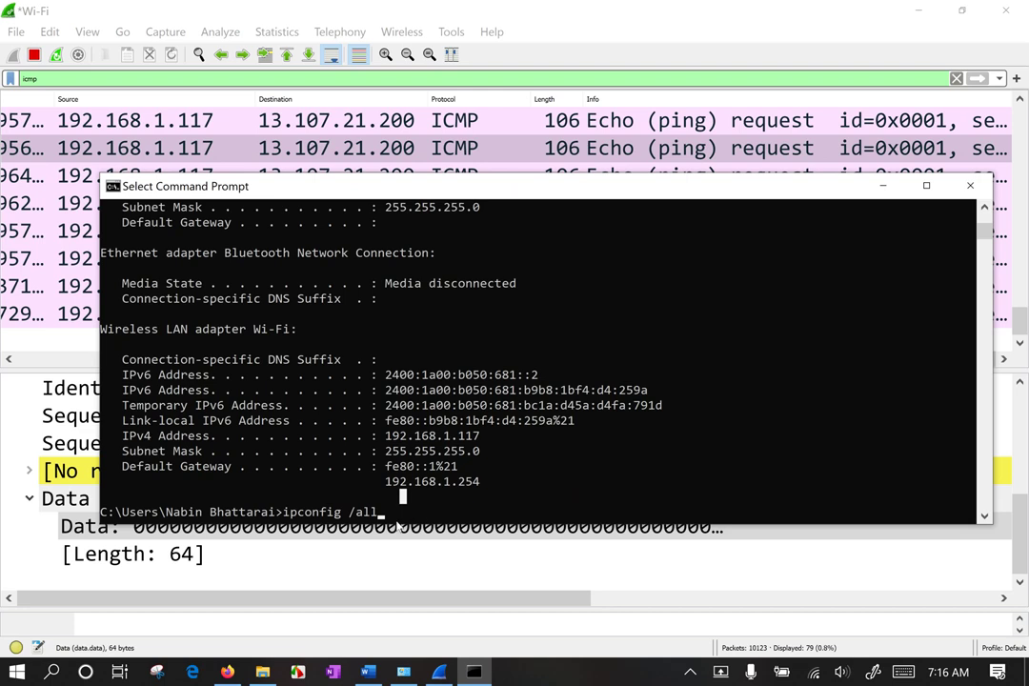
# Step: Run ipconfig /all and highlight the DNS Servers entries, including 8.8.8.8
pyautogui.moveTo(349, 512); pyautogui.dragTo(379, 514)
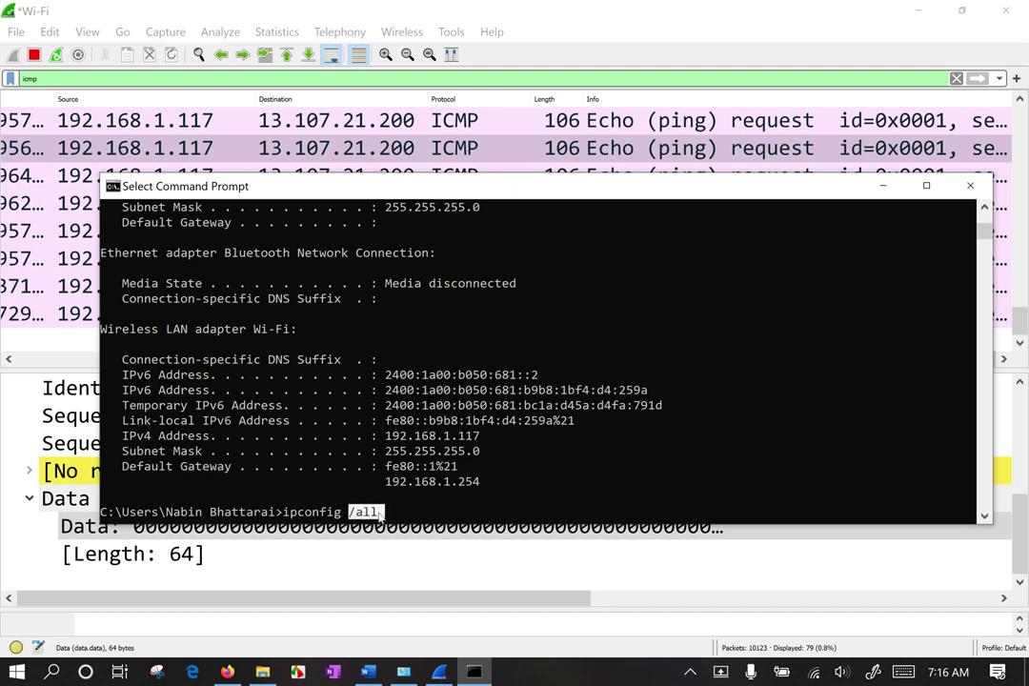
pyautogui.press('Return')
pyautogui.click(402, 495)
pyautogui.press('Return')
pyautogui.press('Return')
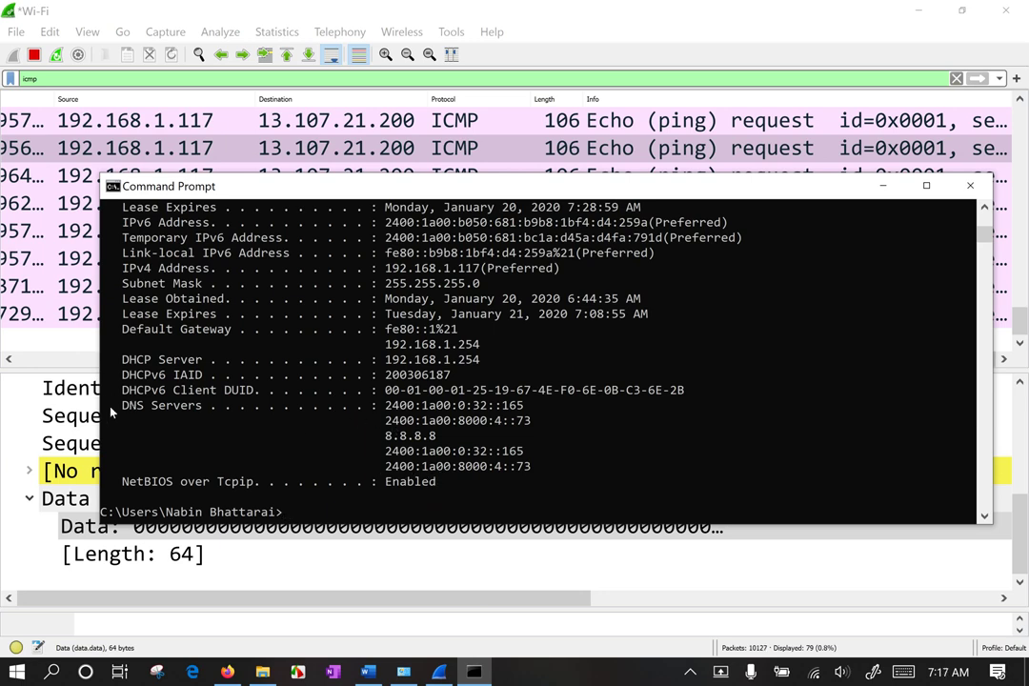
pyautogui.moveTo(121, 406); pyautogui.dragTo(228, 405)
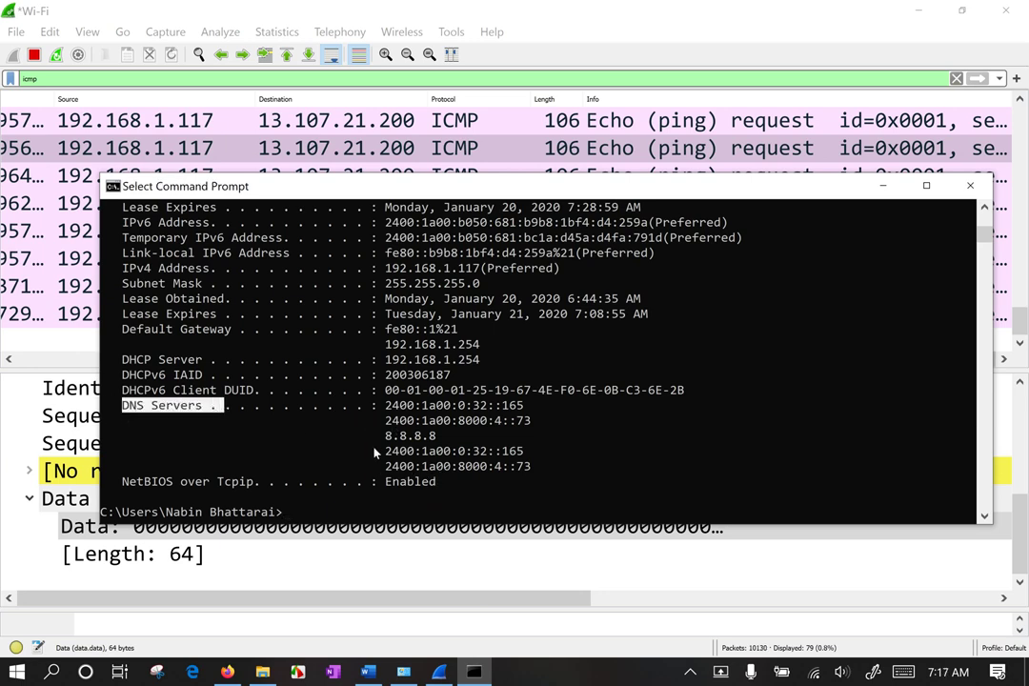
pyautogui.moveTo(372, 435); pyautogui.dragTo(446, 438)
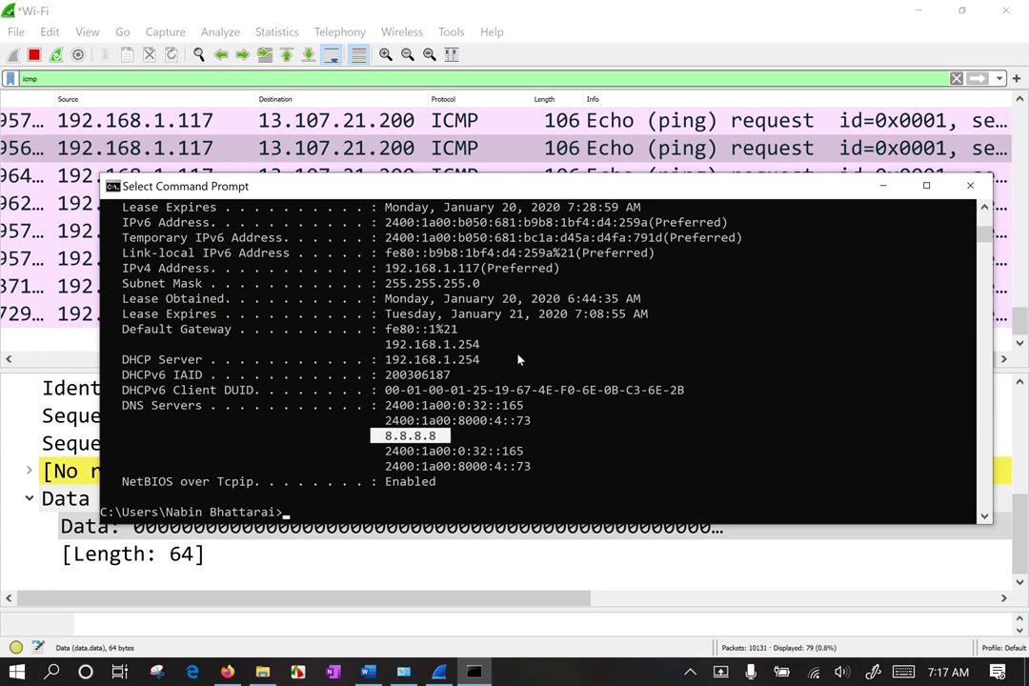
pyautogui.hotkey('ctrl', 'c')
pyautogui.write('nsl')
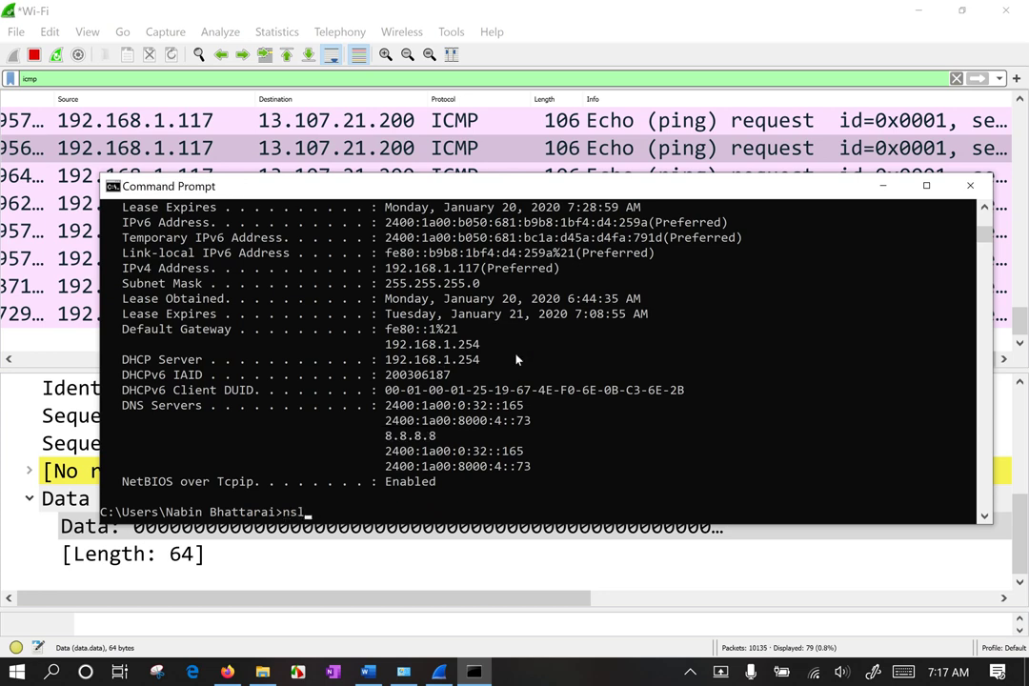
pyautogui.write('ookup google.com')
# Step: Resolve google.com via 8.8.8.8 and highlight the returned name and addresses
pyautogui.press('Return')
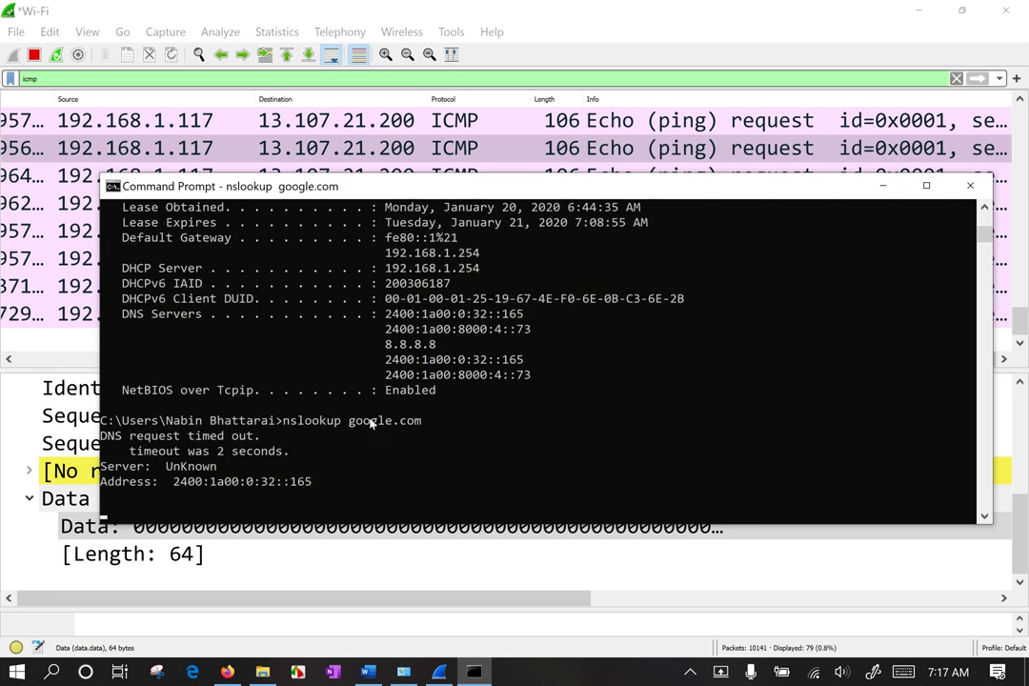
pyautogui.moveTo(381, 250); pyautogui.dragTo(452, 254)
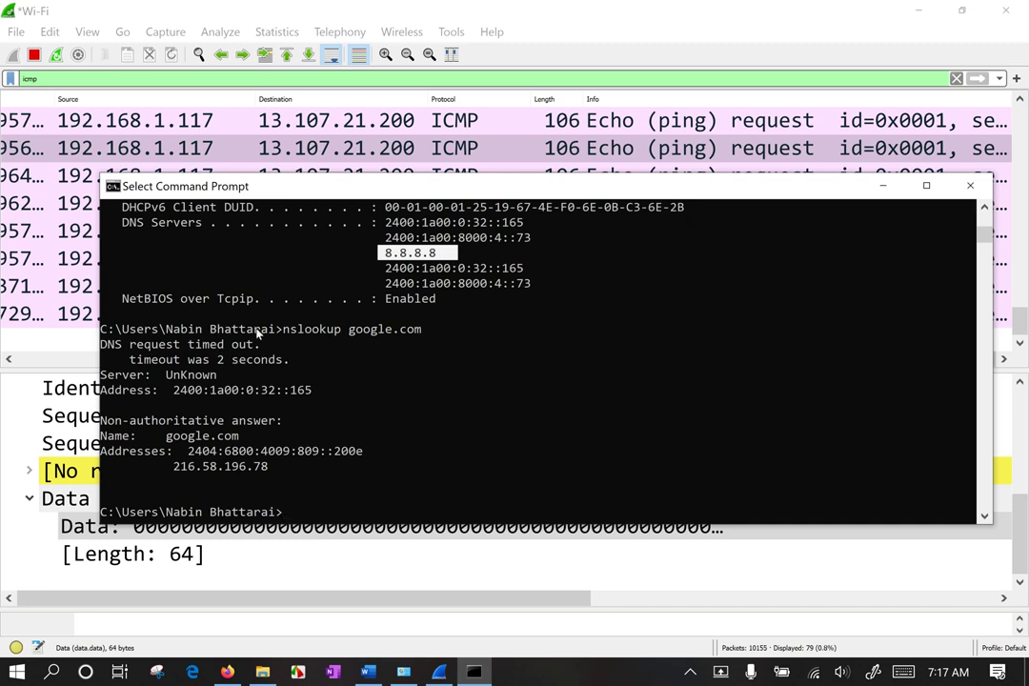
pyautogui.moveTo(349, 328); pyautogui.dragTo(416, 333)
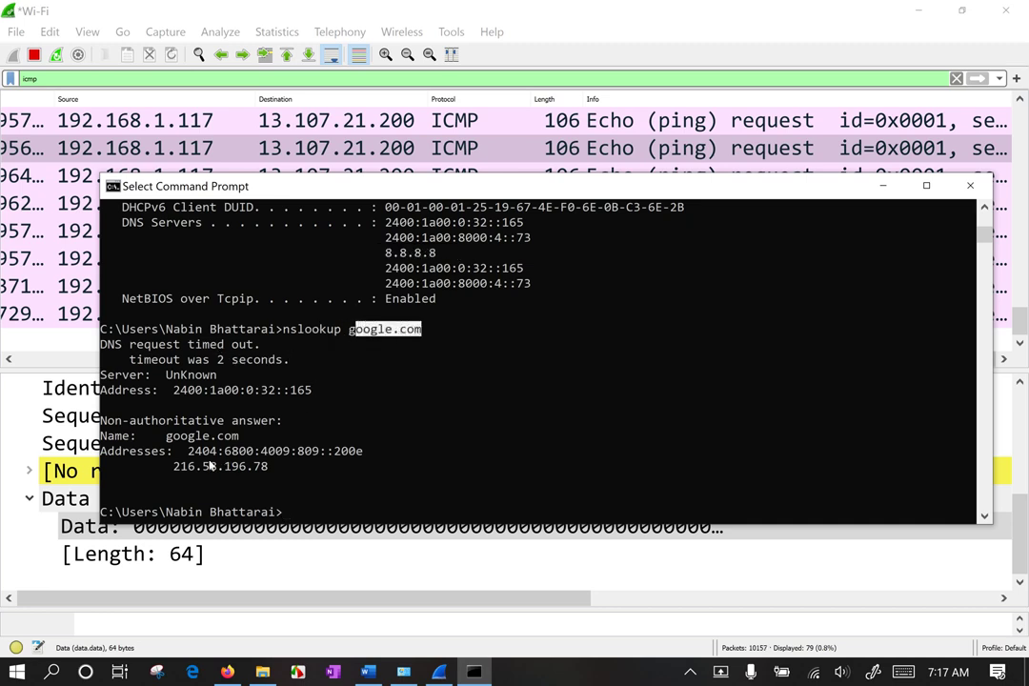
pyautogui.moveTo(167, 435); pyautogui.dragTo(295, 476)
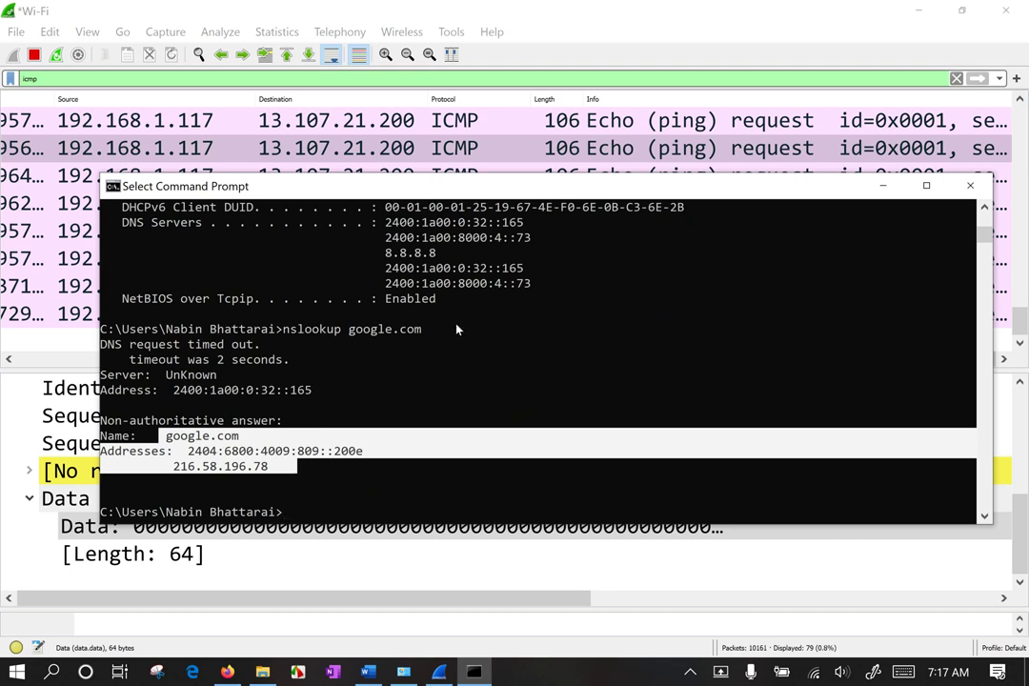
pyautogui.hotkey('ctrl', 'c')
# Step: Query abc.com in an interactive nslookup session, then bring Wireshark to the front
pyautogui.write('nslo')
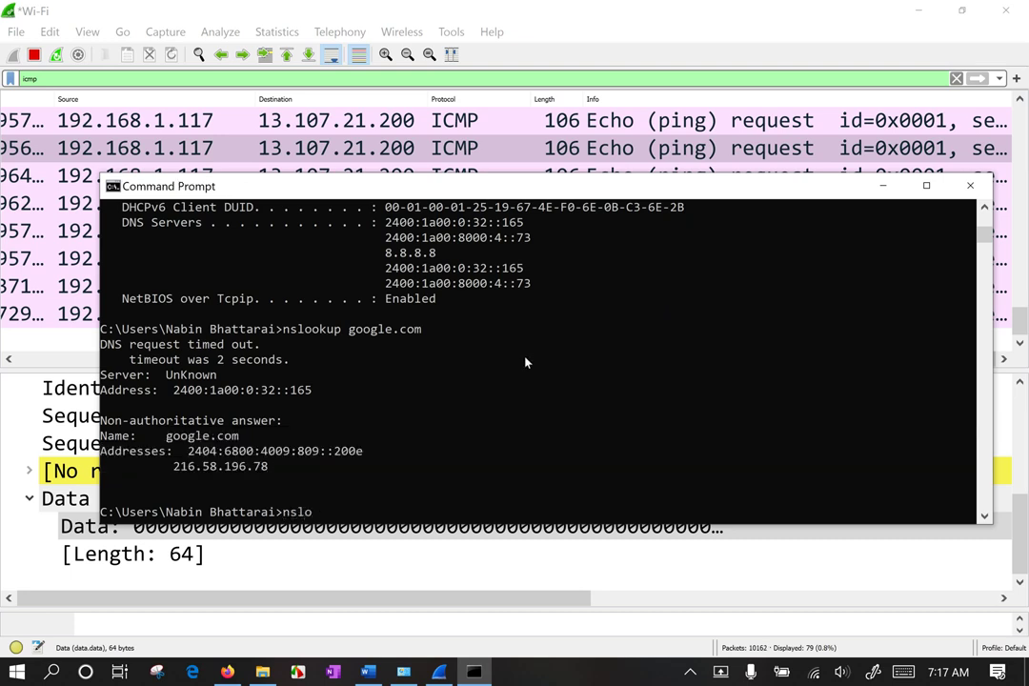
pyautogui.write('okup')
pyautogui.press('Return')
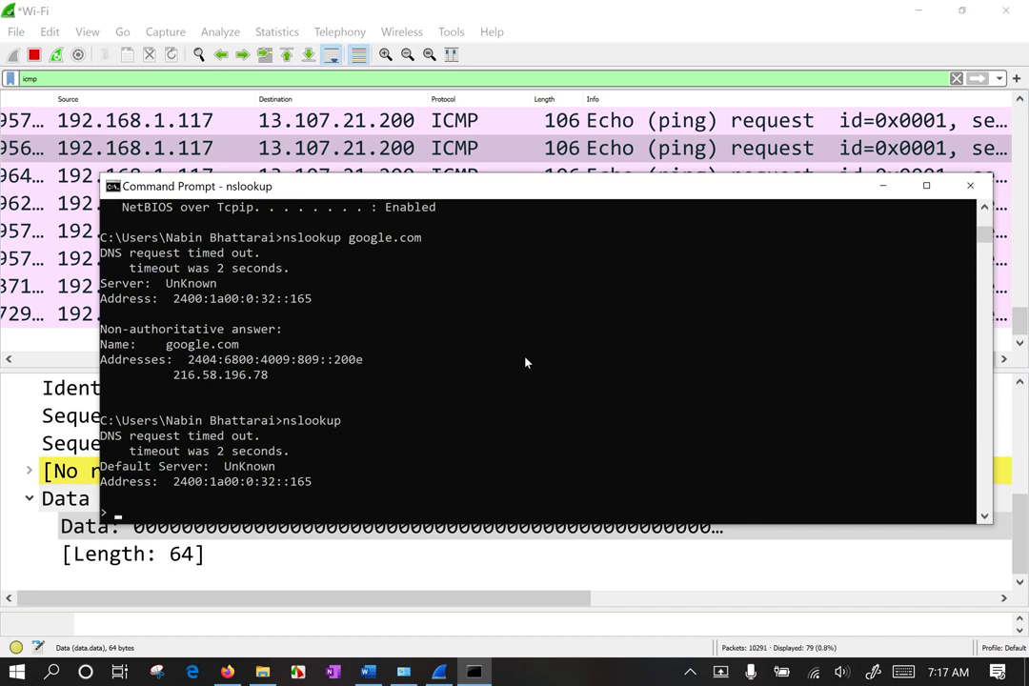
pyautogui.write('abc.com')
pyautogui.press('Return')
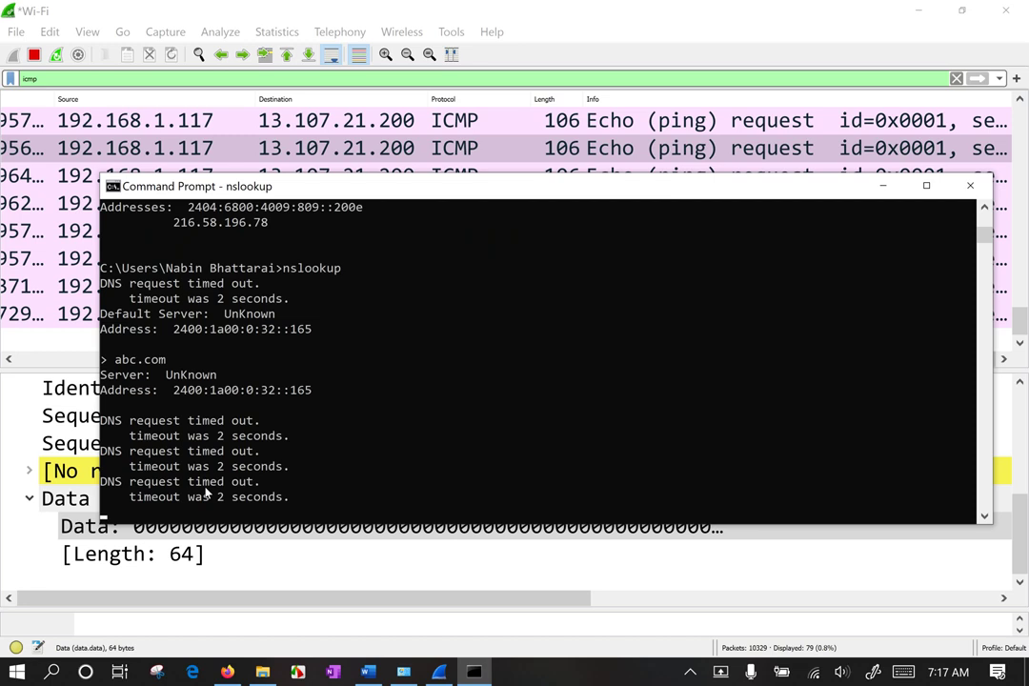
pyautogui.click(168, 150)
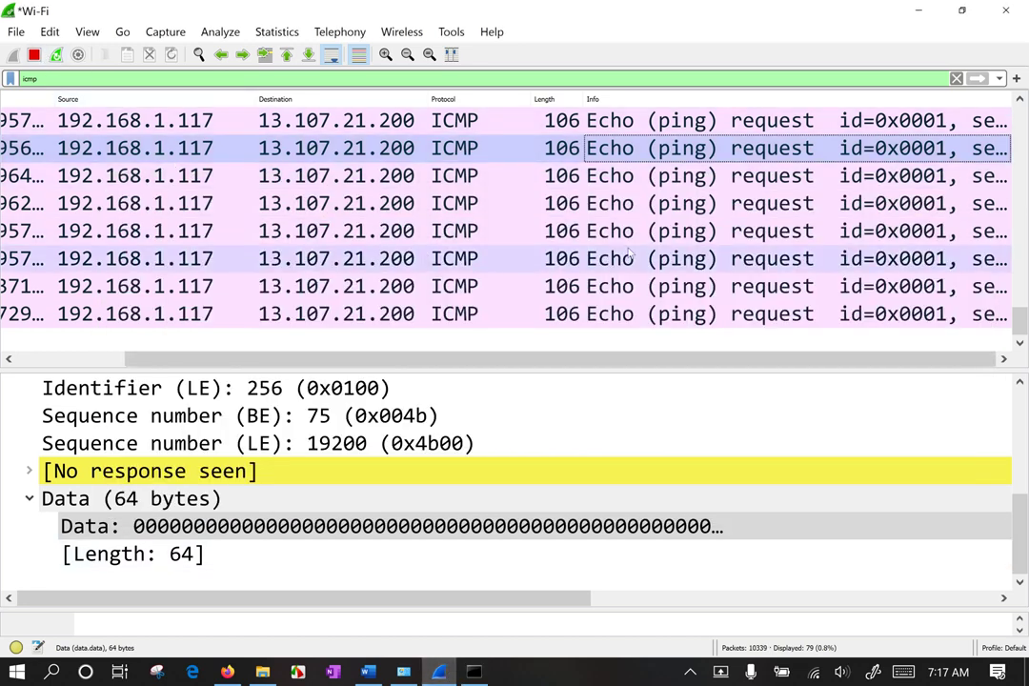
# Step: Replace the icmp display filter with dns so only DNS packets are listed
pyautogui.moveTo(92, 78); pyautogui.dragTo(5, 76)
pyautogui.write('dns')
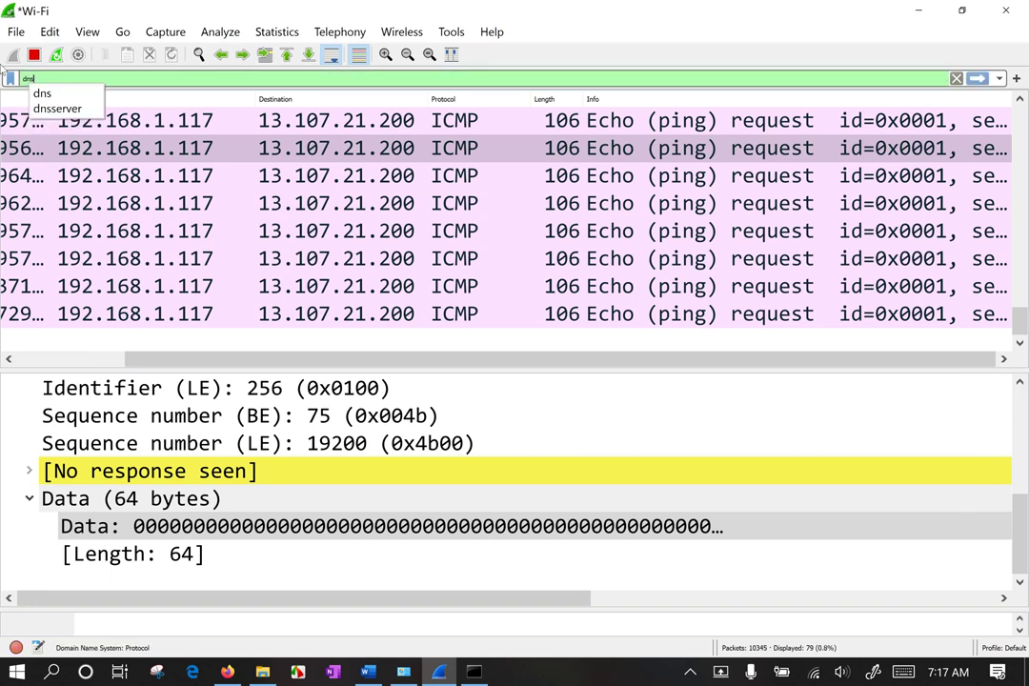
pyautogui.press('Return')
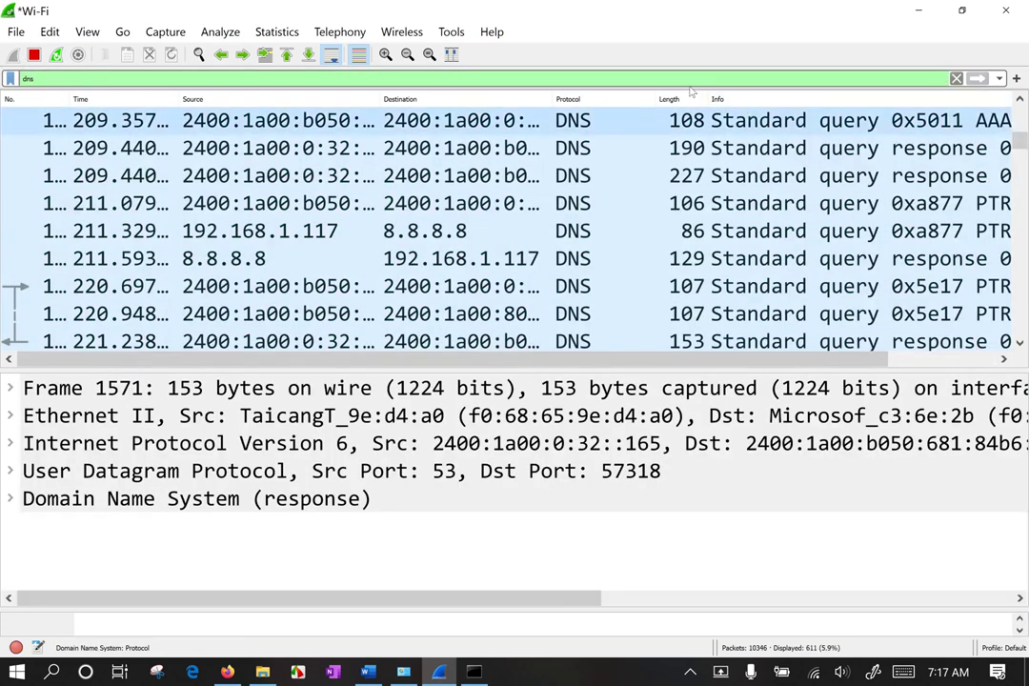
pyautogui.moveTo(757, 367); pyautogui.dragTo(881, 374)
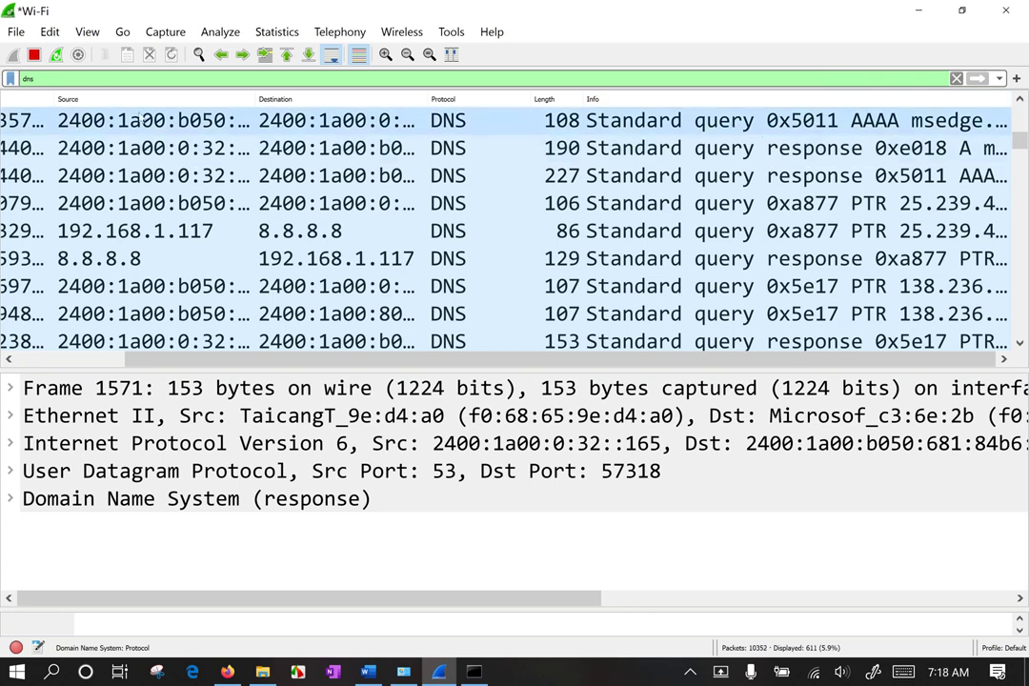
pyautogui.click(955, 78)
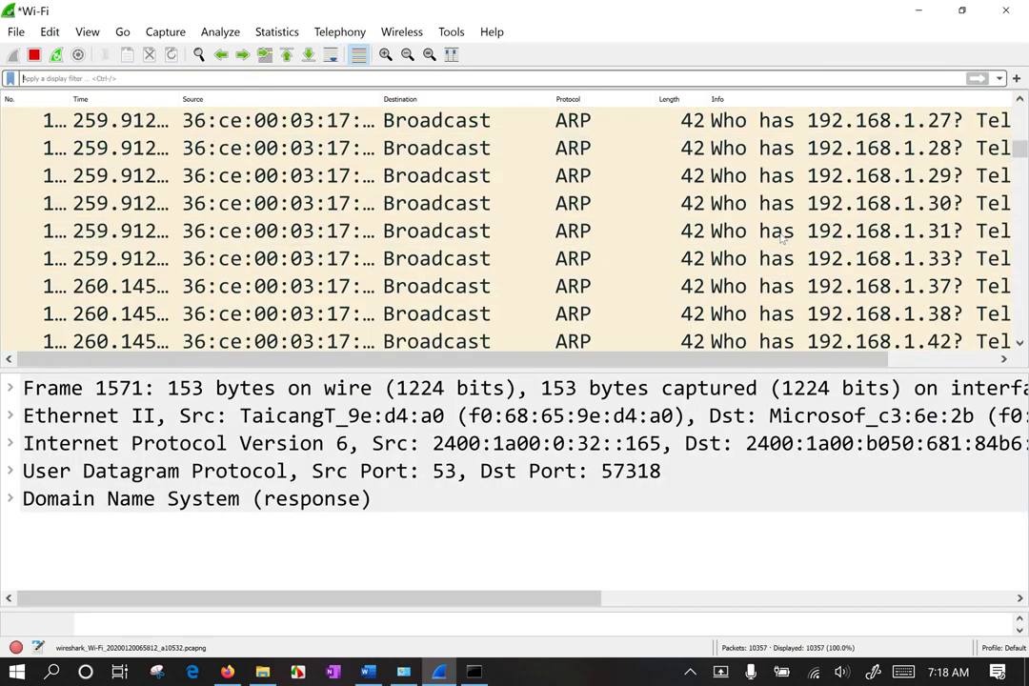
pyautogui.click(112, 80)
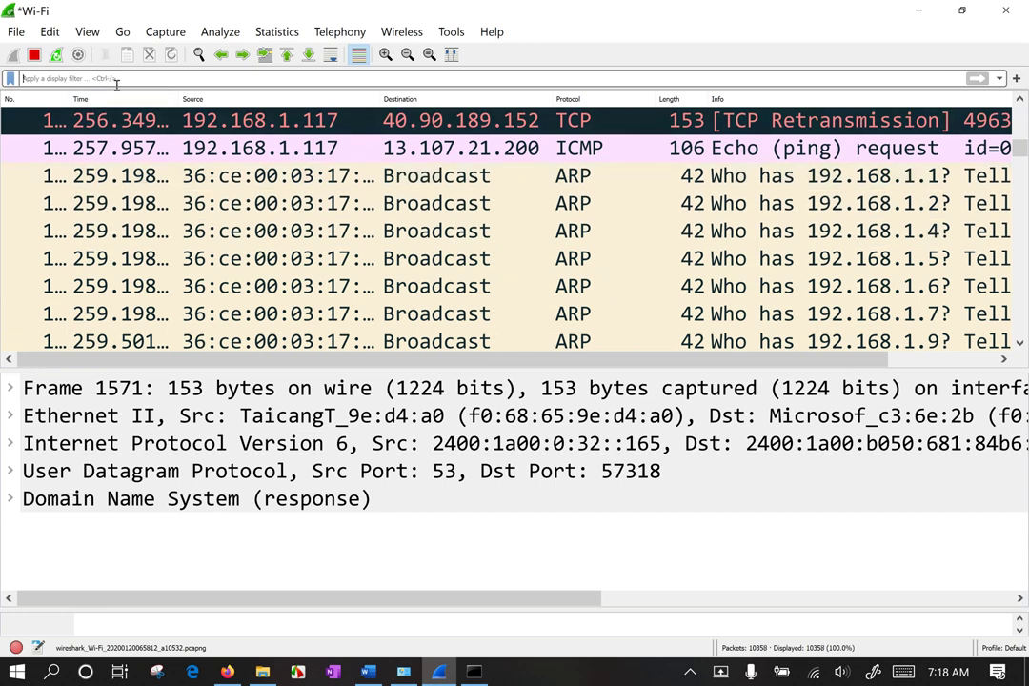
pyautogui.write('dns')
pyautogui.press('Return')
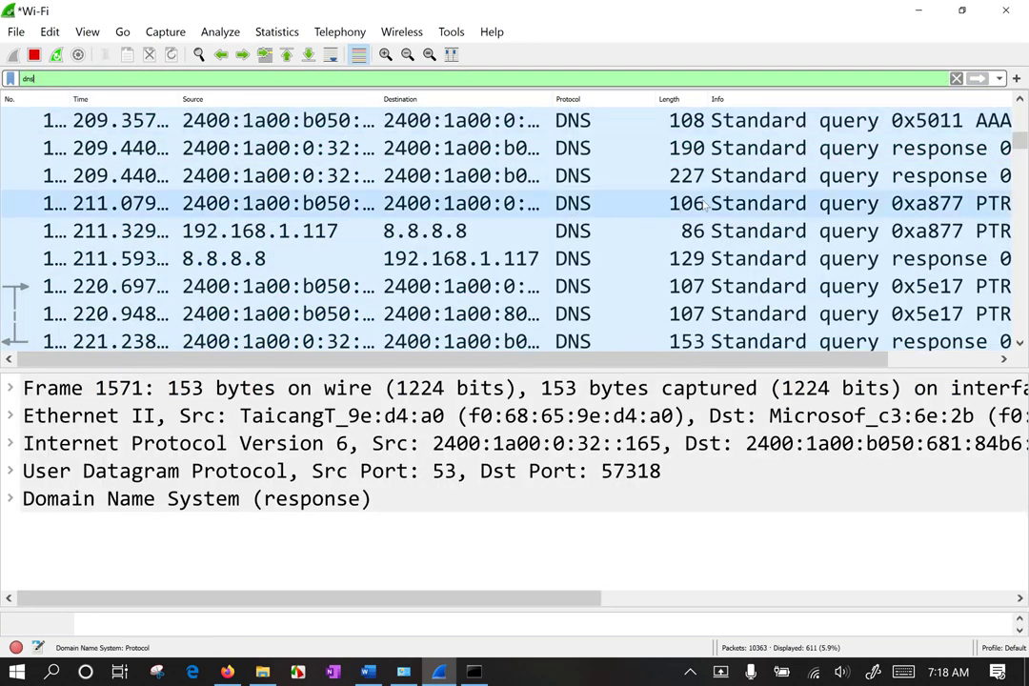
pyautogui.scroll(-10, 706, 203)
pyautogui.moveTo(1019, 152); pyautogui.dragTo(1011, 354)
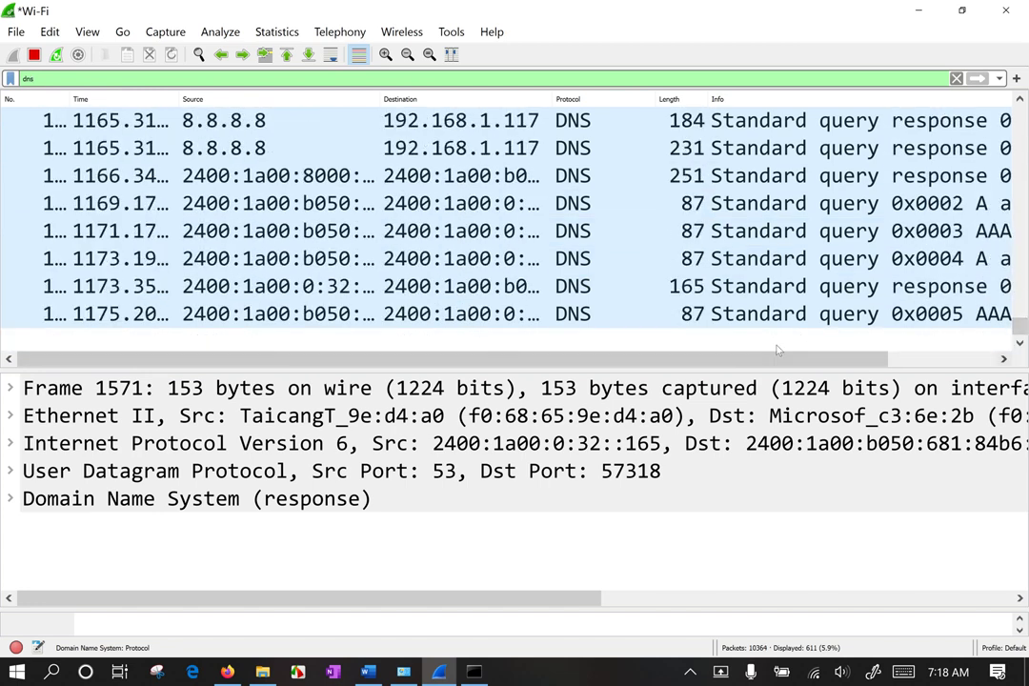
pyautogui.moveTo(773, 358); pyautogui.dragTo(897, 358)
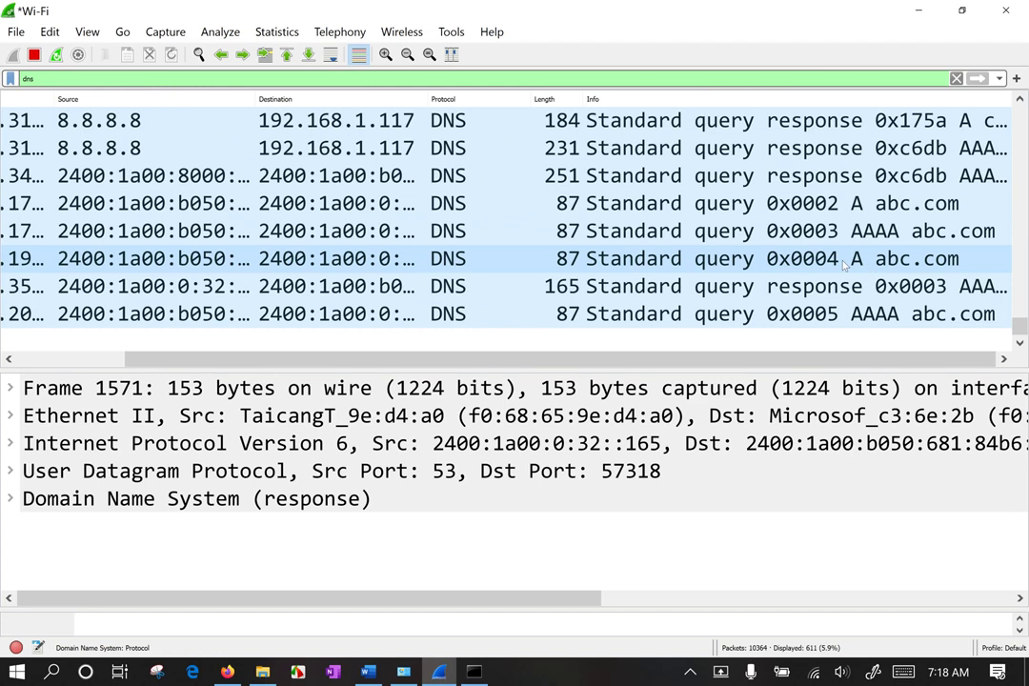
# Step: Open the abc.com A query packet maximized and inspect its Ethernet II, IPv6 and UDP headers
pyautogui.doubleClick(607, 204)
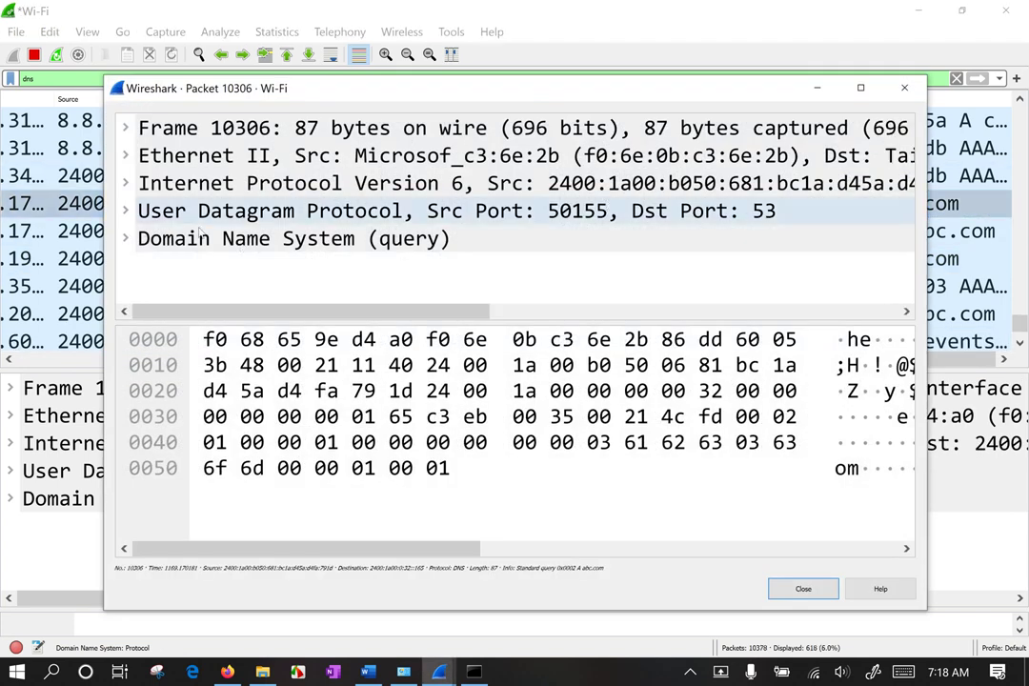
pyautogui.click(241, 159)
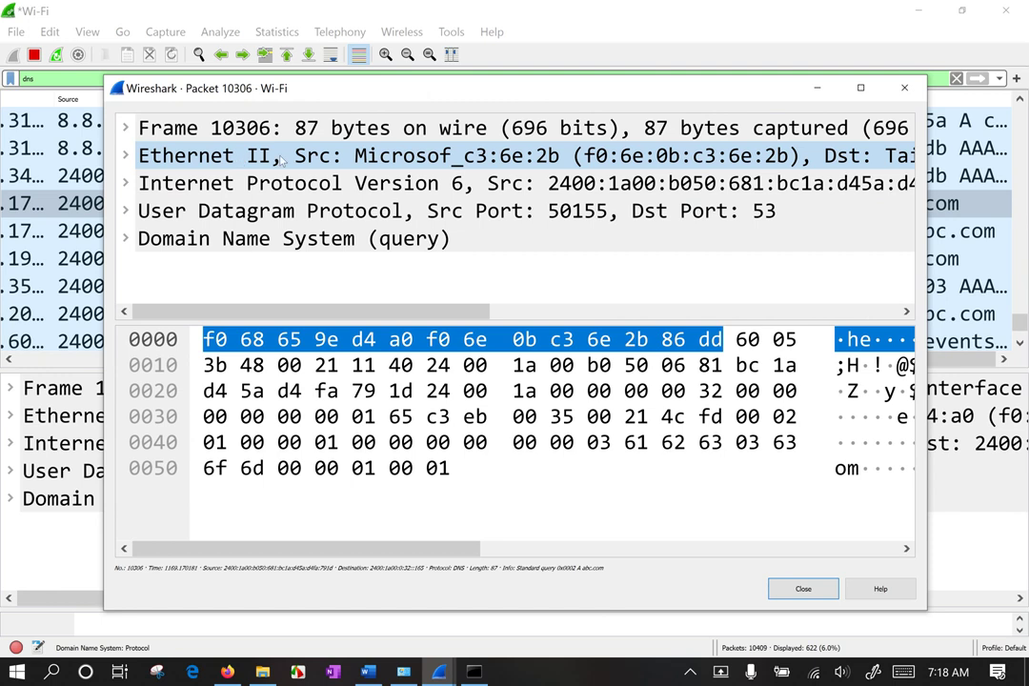
pyautogui.doubleClick(305, 87)
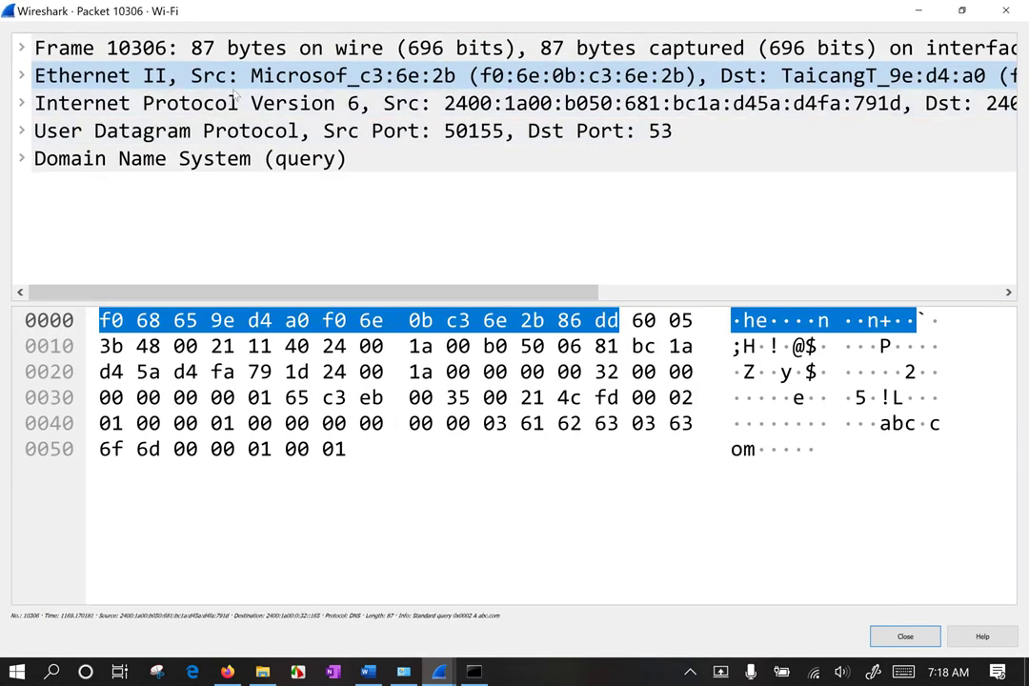
pyautogui.click(204, 101)
pyautogui.click(241, 132)
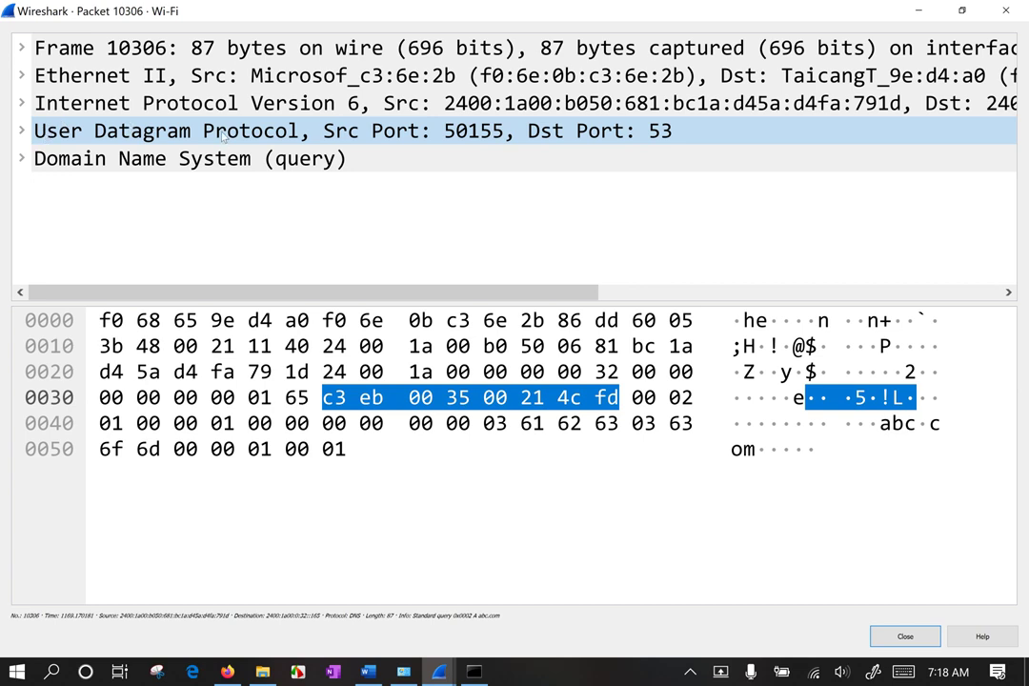
# Step: Inspect the abc.com DNS query's Questions count, name, type A and class fields and their bytes
pyautogui.click(183, 159)
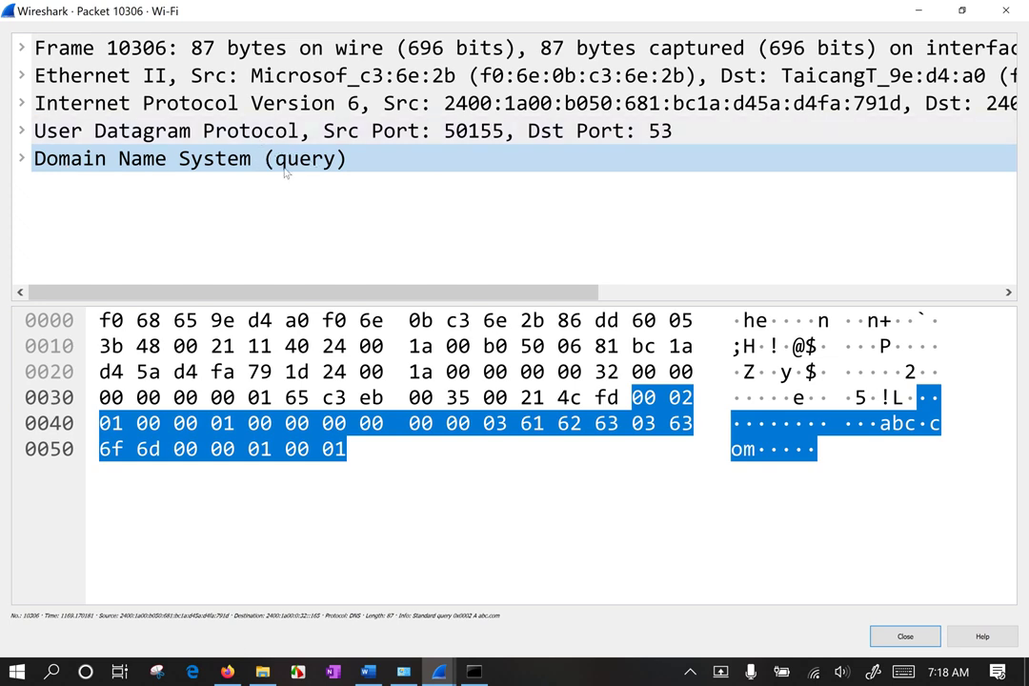
pyautogui.click(21, 158)
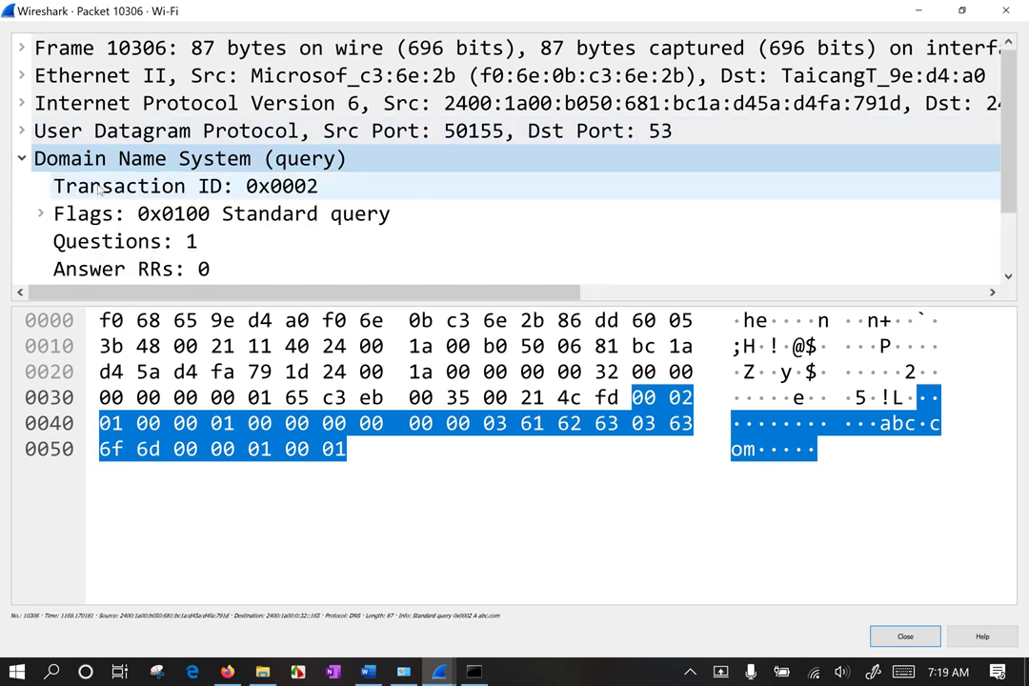
pyautogui.scroll(-1, 100, 191)
pyautogui.click(176, 162)
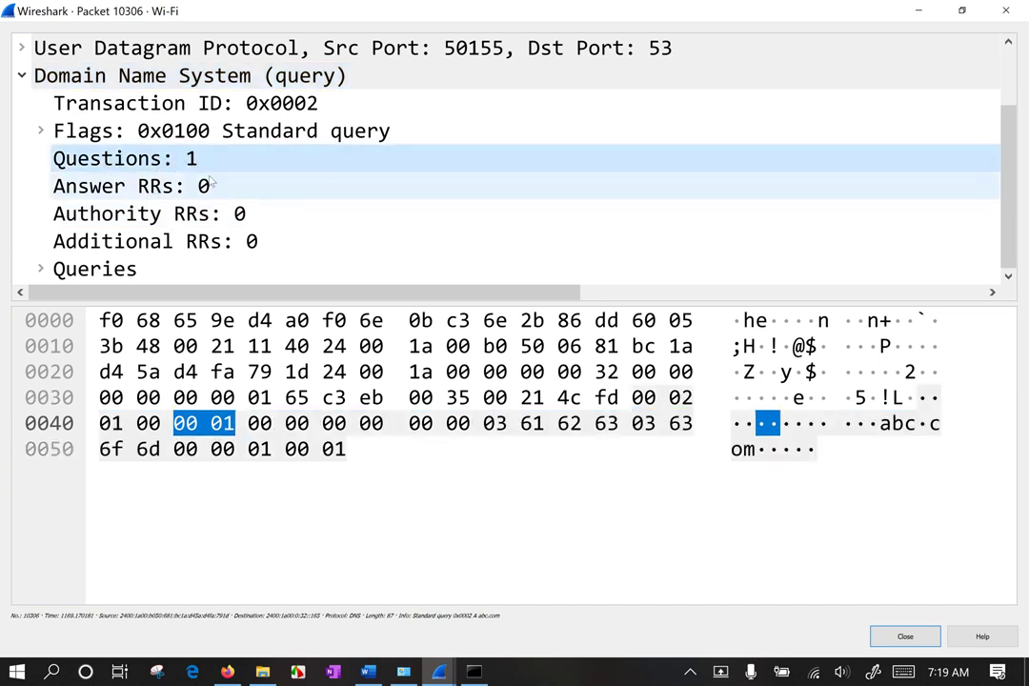
pyautogui.click(41, 271)
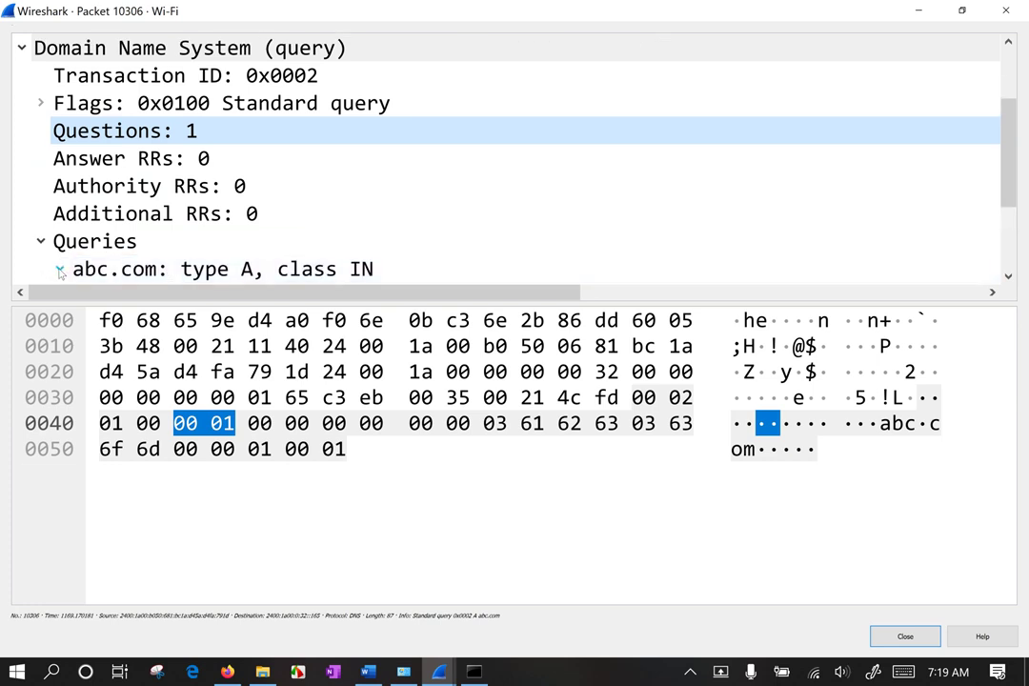
pyautogui.click(60, 270)
pyautogui.click(100, 131)
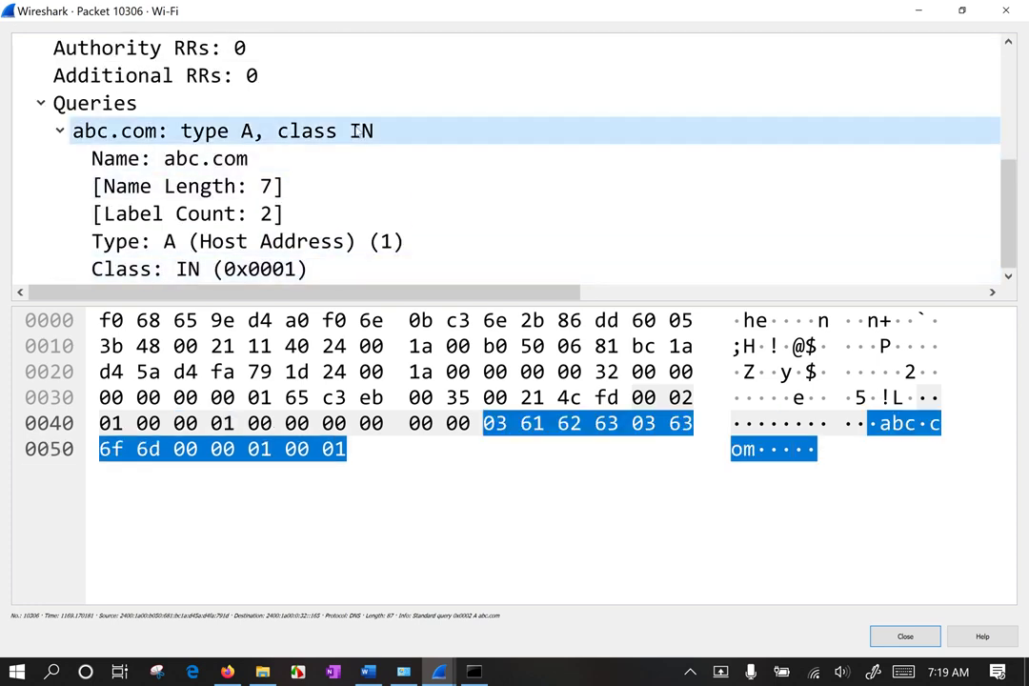
pyautogui.click(217, 246)
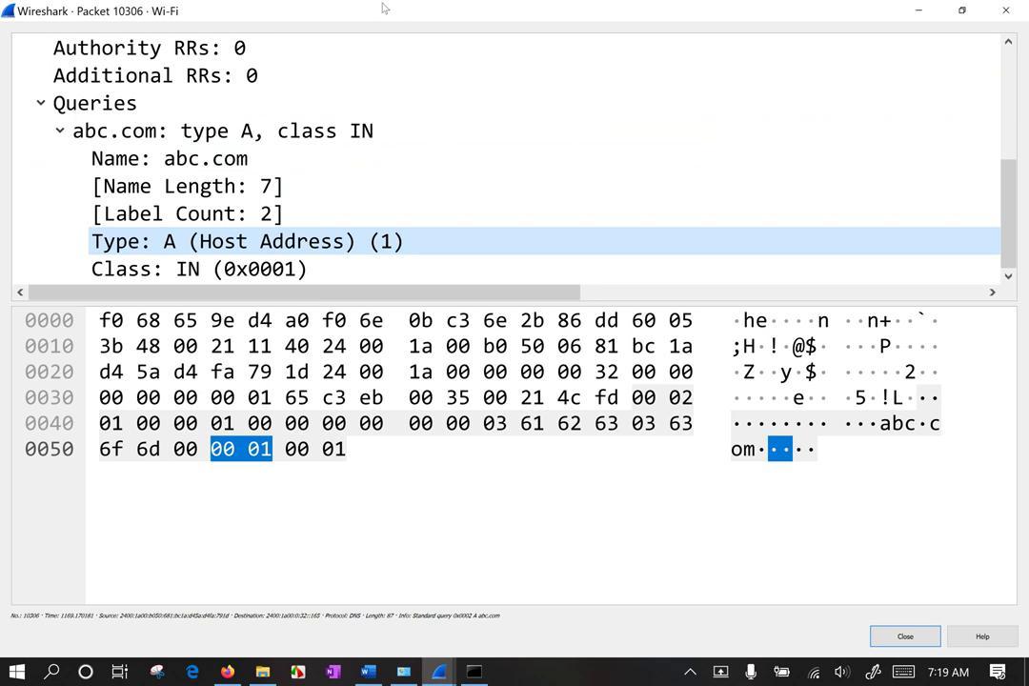
# Step: Close the single-packet window and select the 0x0005 AAAA abc.com query
pyautogui.click(1018, 9)
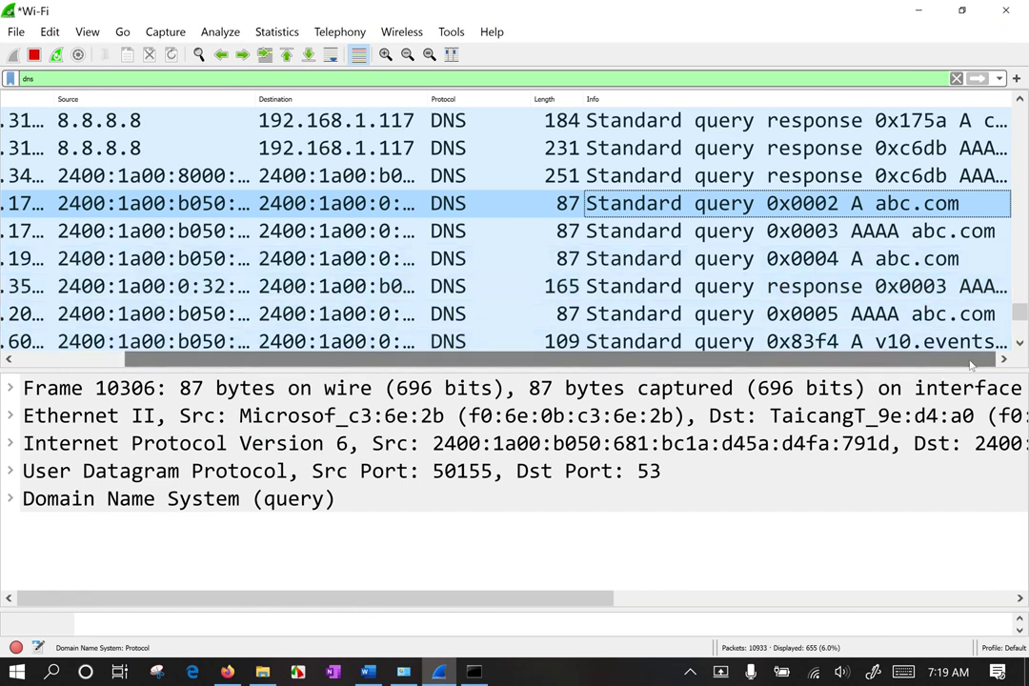
pyautogui.click(716, 322)
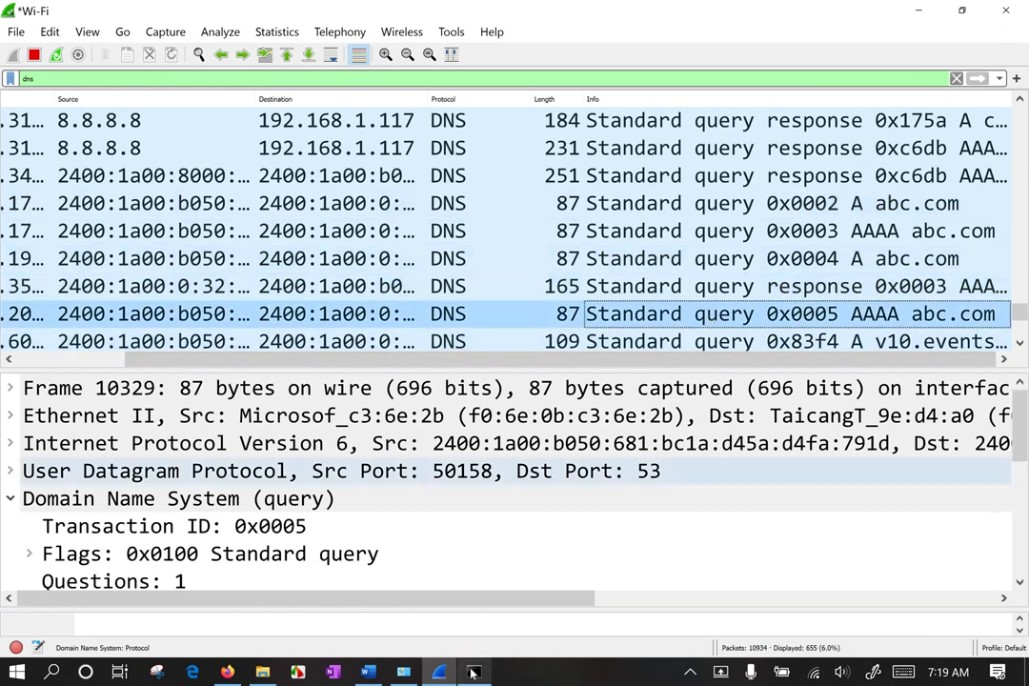
pyautogui.hotkey('alt', 'Tab')
# Step: Restart nslookup and resolve ntc.net.np to 2407:1400::102 and 202.70.64.2
pyautogui.scroll(-5, 259, 428)
pyautogui.scroll(3, 259, 429)
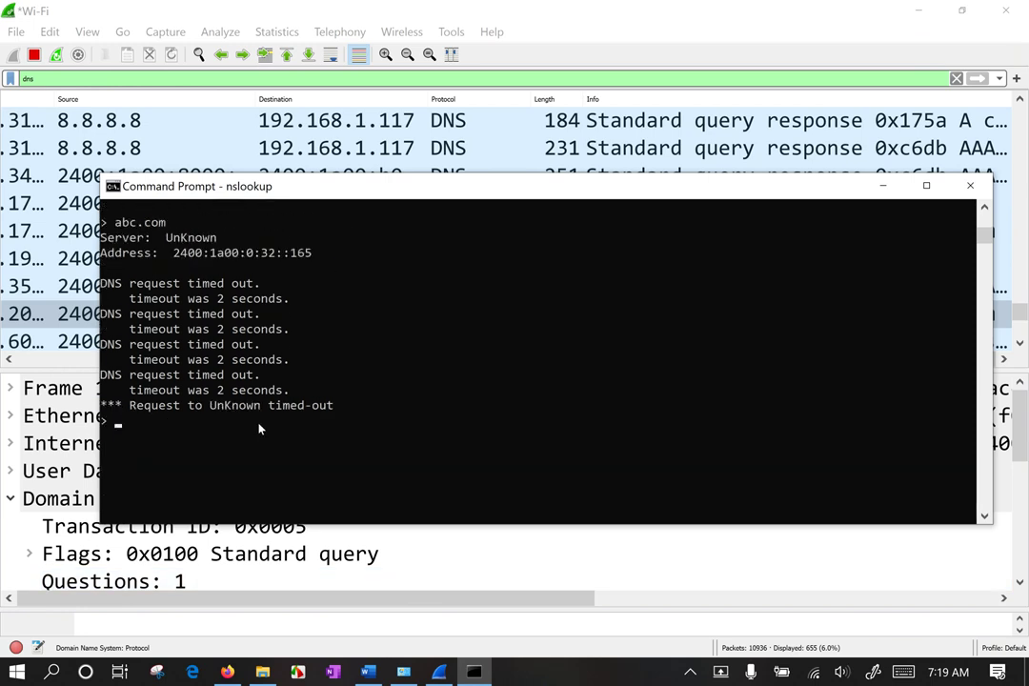
pyautogui.hotkey('ctrl', 'c')
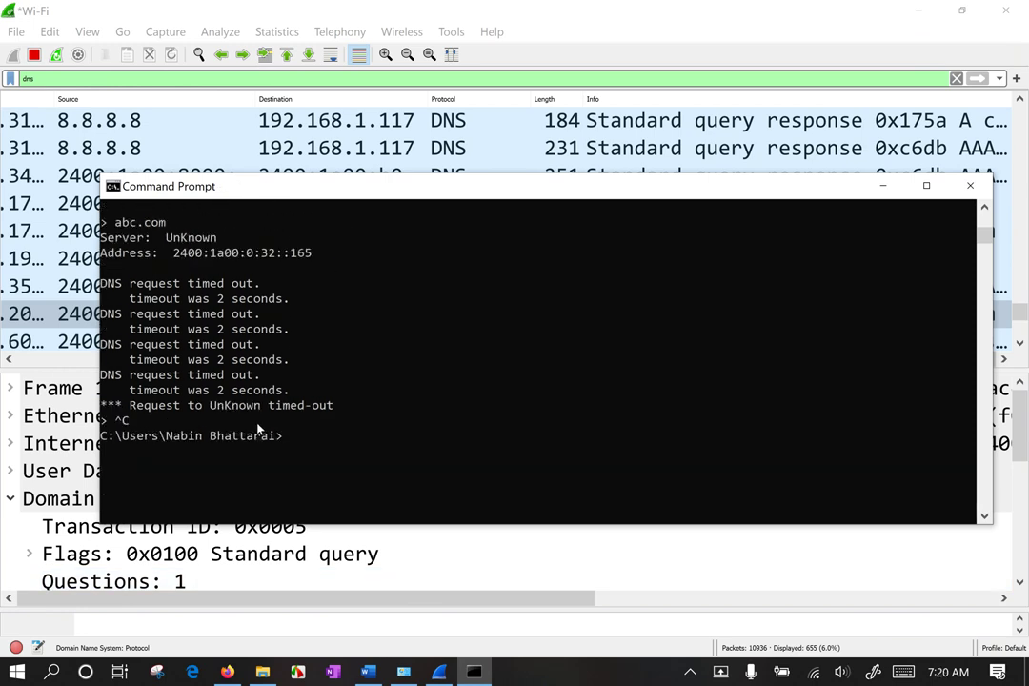
pyautogui.write('nslookup')
pyautogui.press('Return')
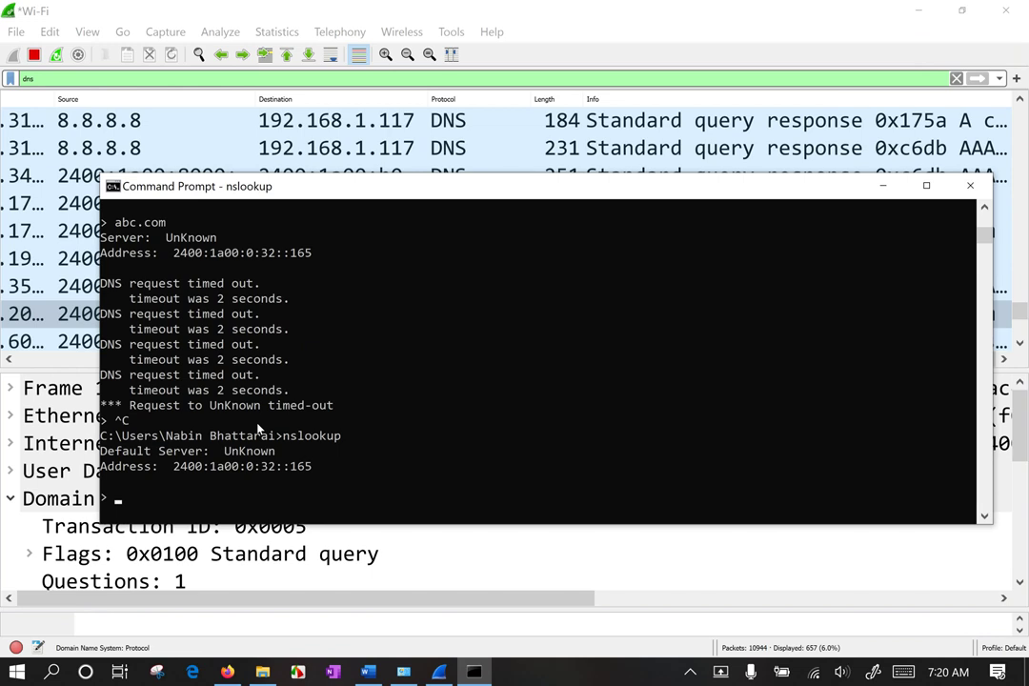
pyautogui.write('ntc.net.np')
pyautogui.press('Return')
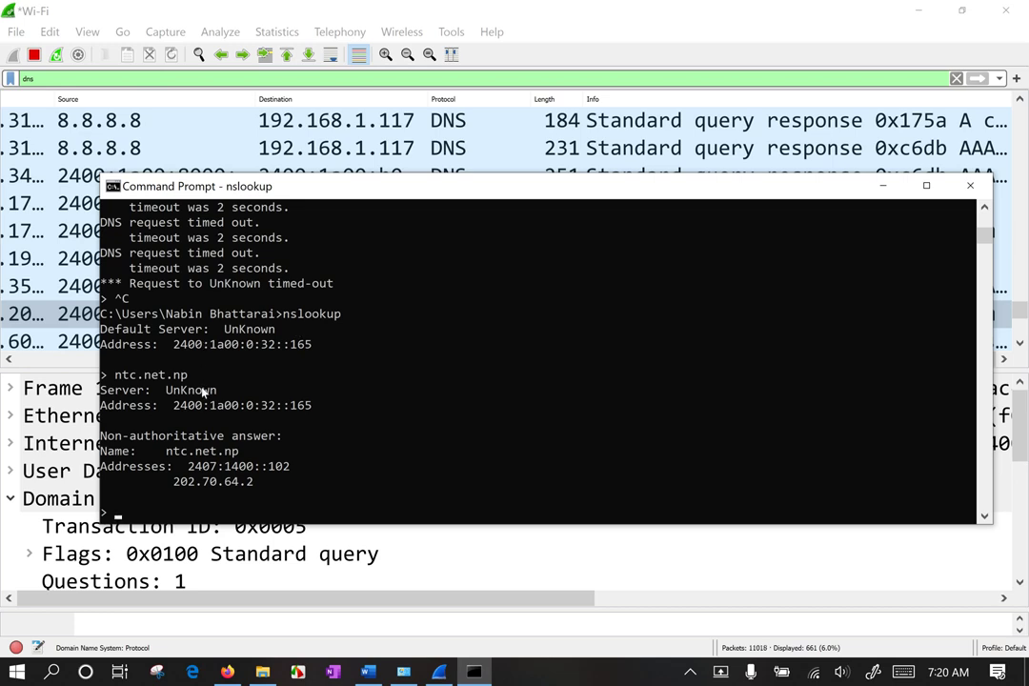
pyautogui.hotkey('alt', 'Tab')
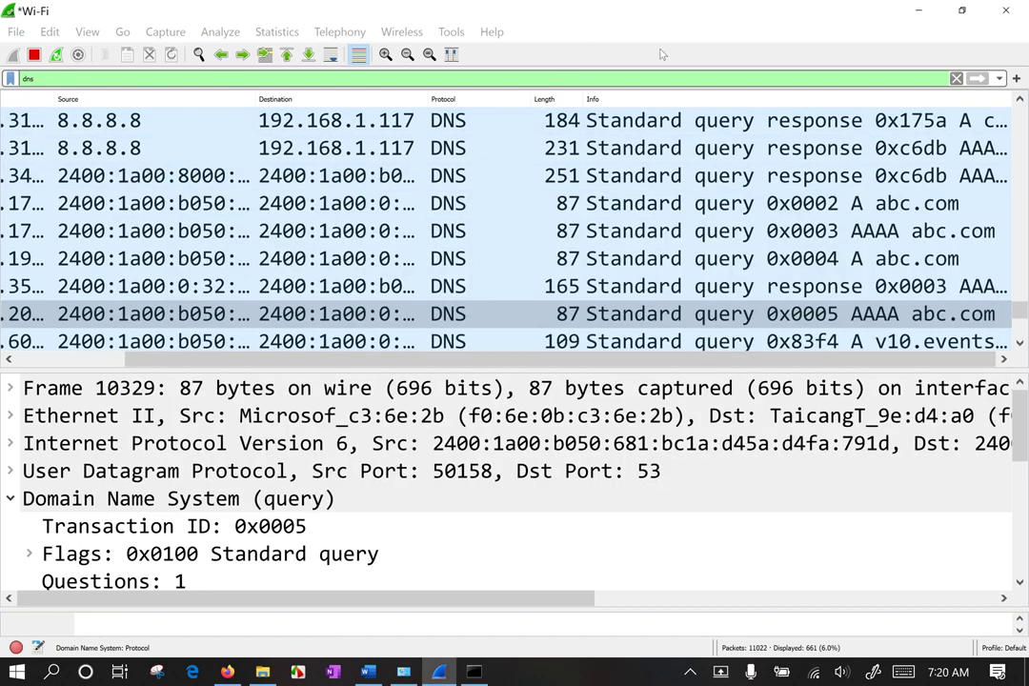
# Step: Select the 0x0002 A ntc.net.np query and widen the Source column to show full addresses
pyautogui.scroll(-15, 831, 335)
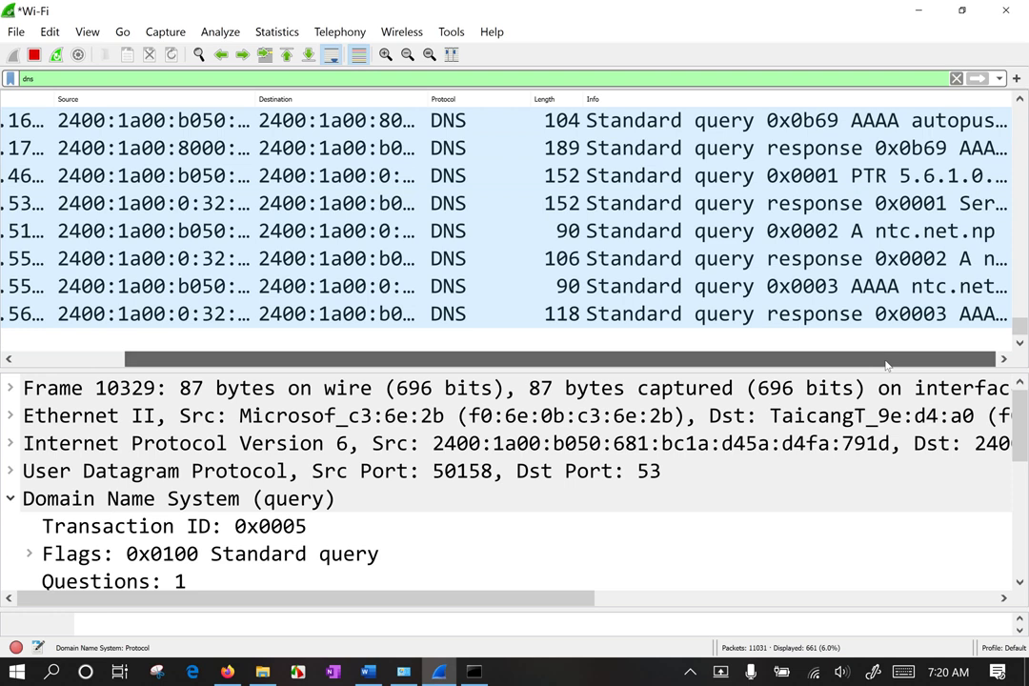
pyautogui.click(585, 238)
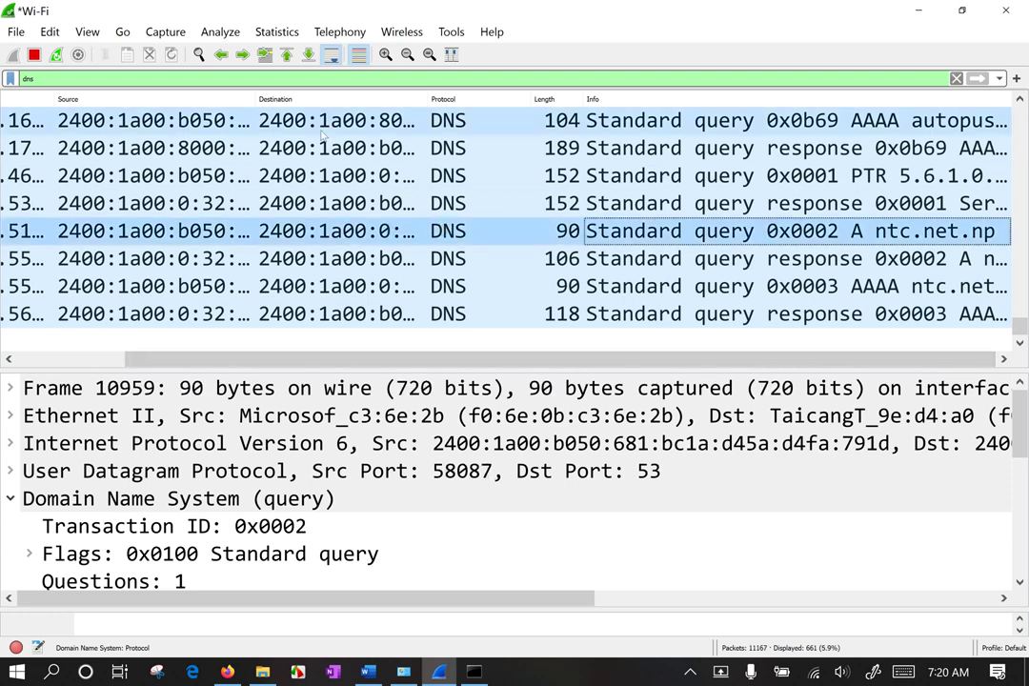
pyautogui.moveTo(427, 100); pyautogui.dragTo(608, 98)
pyautogui.moveTo(579, 100); pyautogui.dragTo(505, 100)
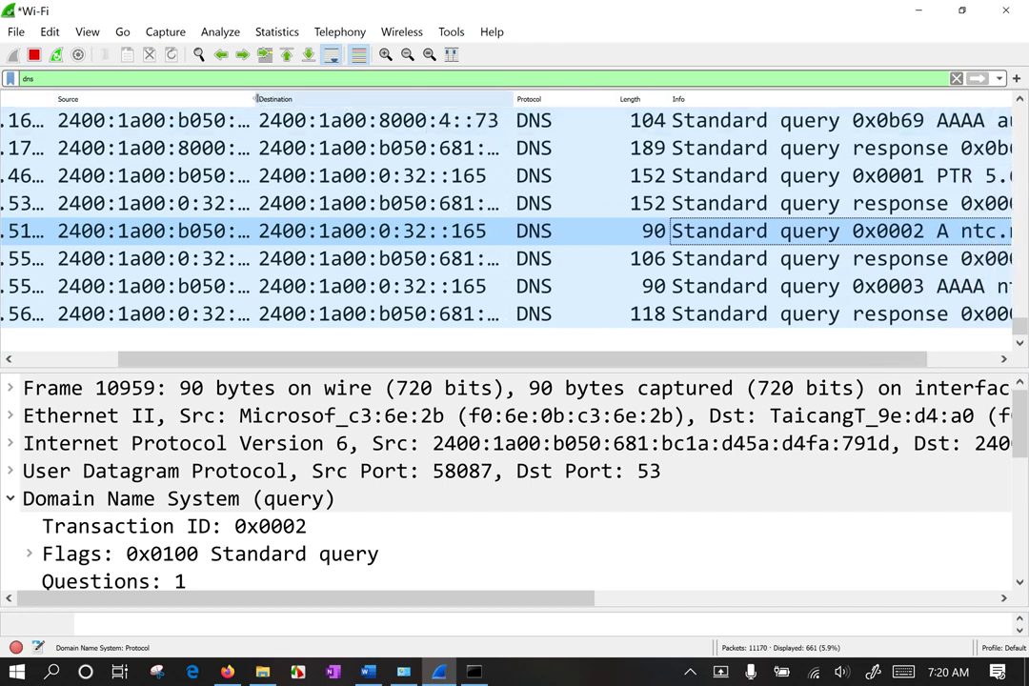
pyautogui.moveTo(252, 100); pyautogui.dragTo(379, 98)
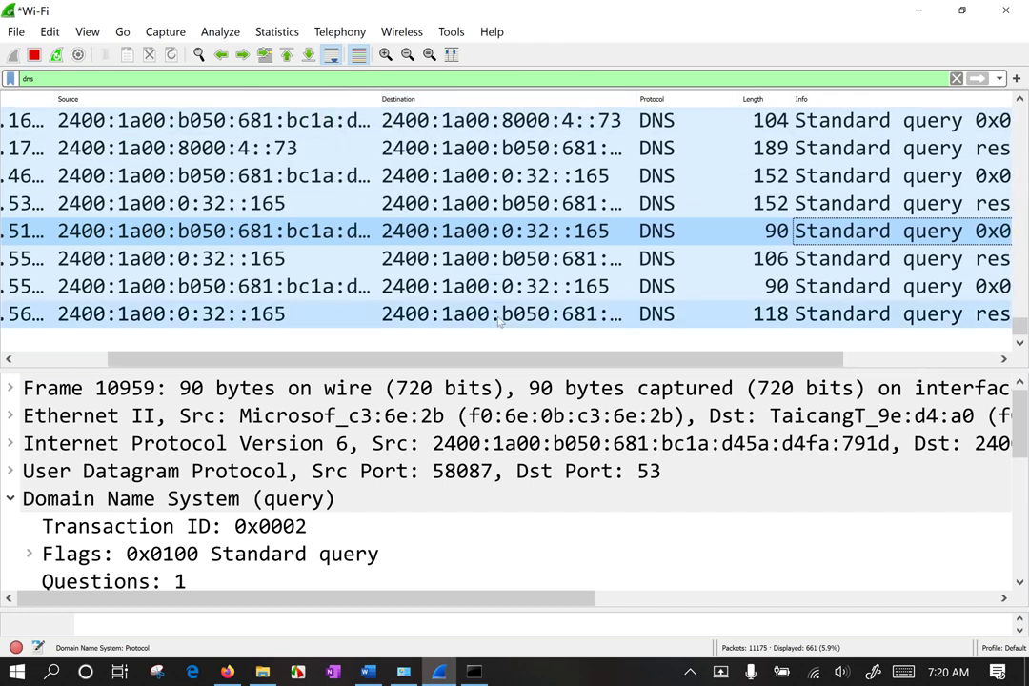
pyautogui.moveTo(506, 358); pyautogui.dragTo(658, 388)
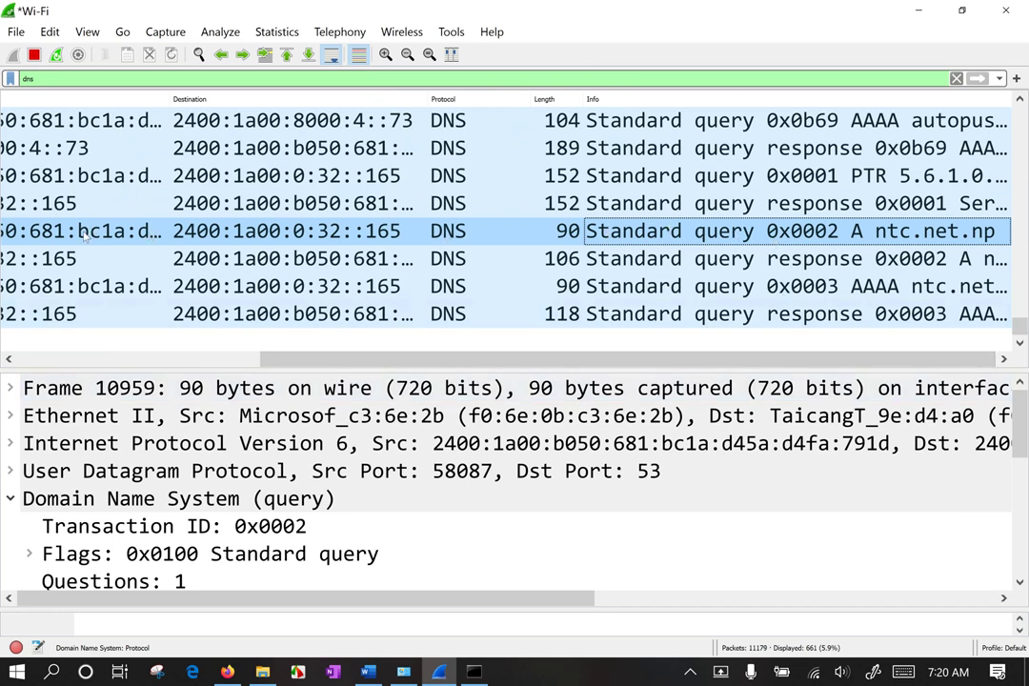
# Step: Inspect frame 10959's Ethernet II, IPv6, UDP and DNS layers
pyautogui.click(233, 232)
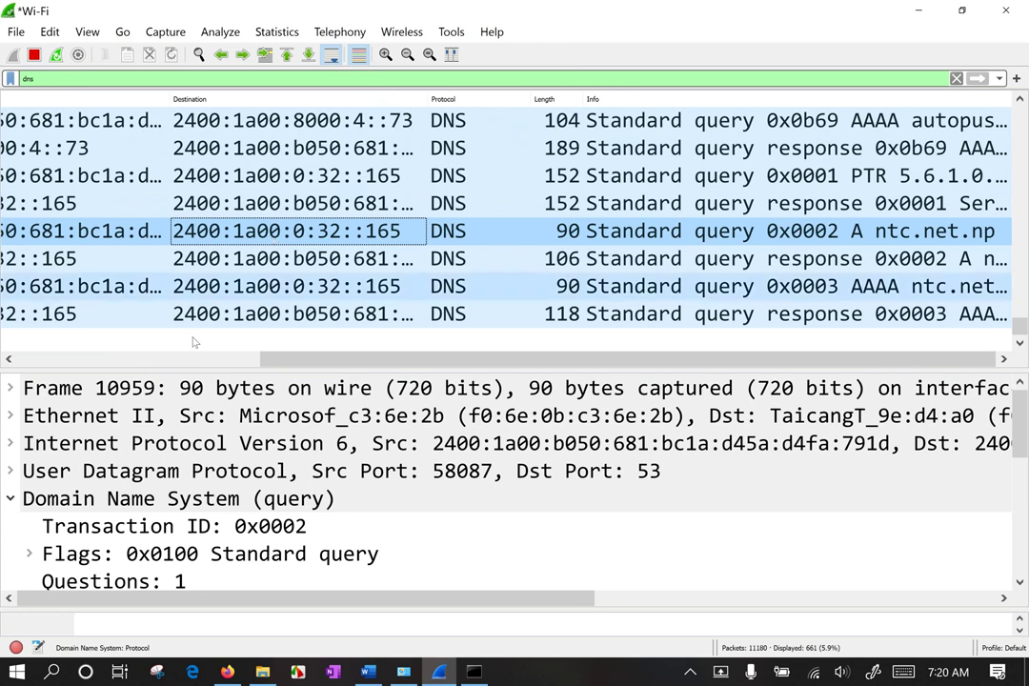
pyautogui.click(46, 420)
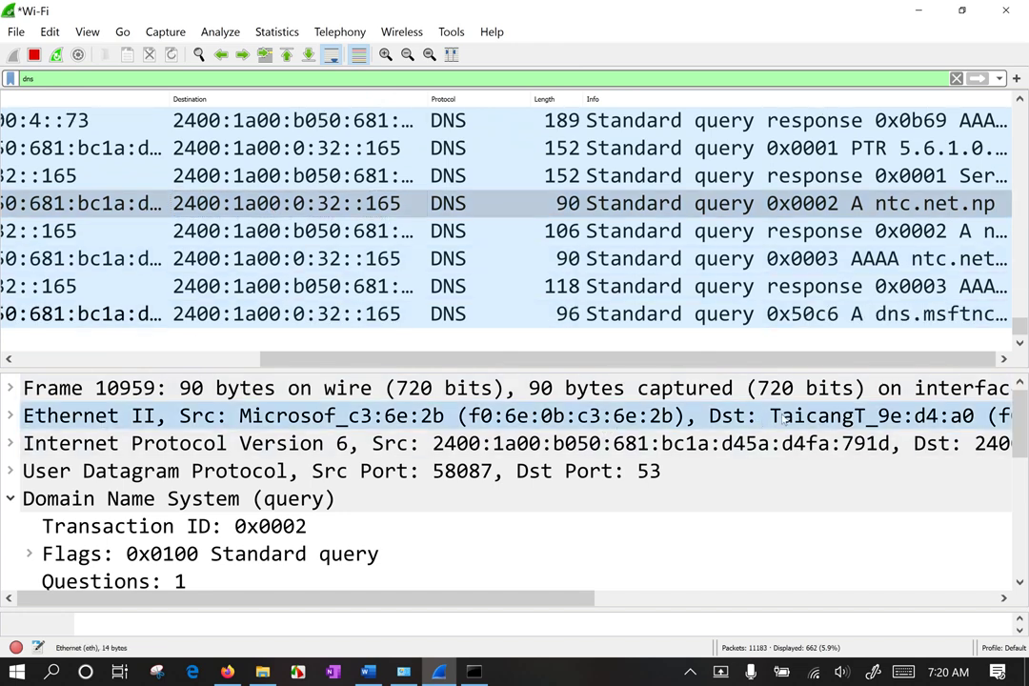
pyautogui.click(152, 444)
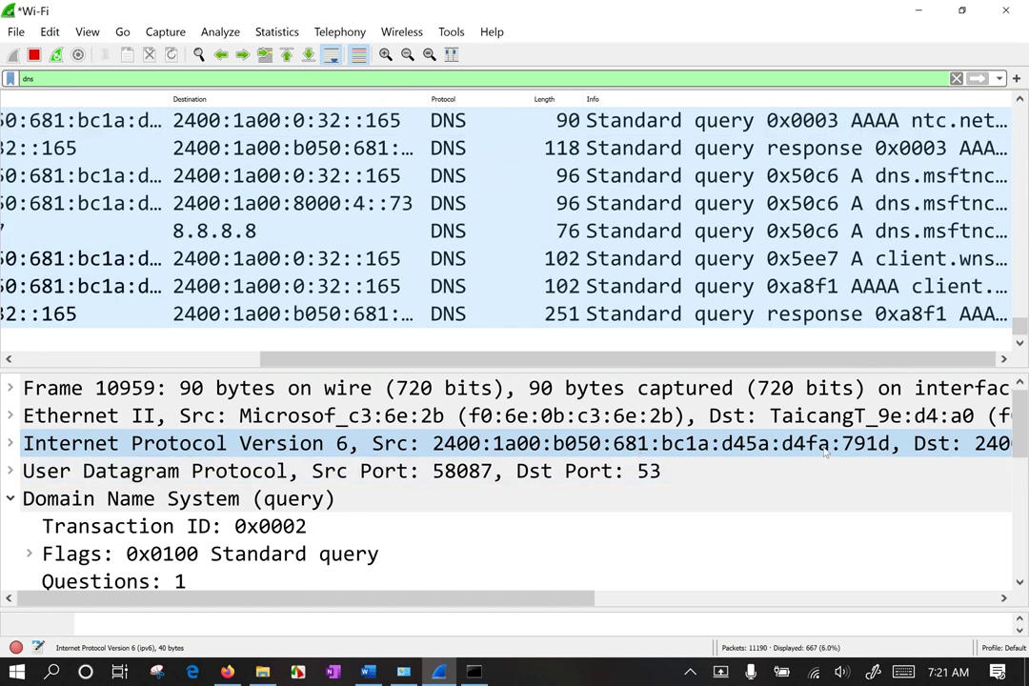
pyautogui.moveTo(545, 599)
pyautogui.mouseDown()
pyautogui.moveTo(787, 599)
pyautogui.moveTo(547, 598)
pyautogui.mouseUp()
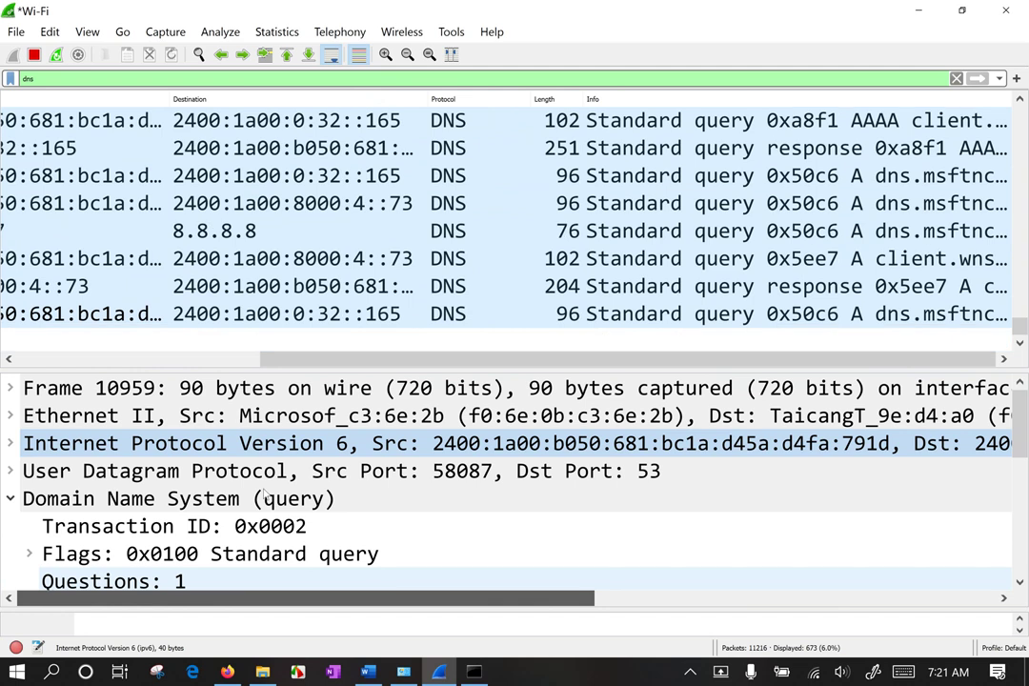
pyautogui.click(82, 471)
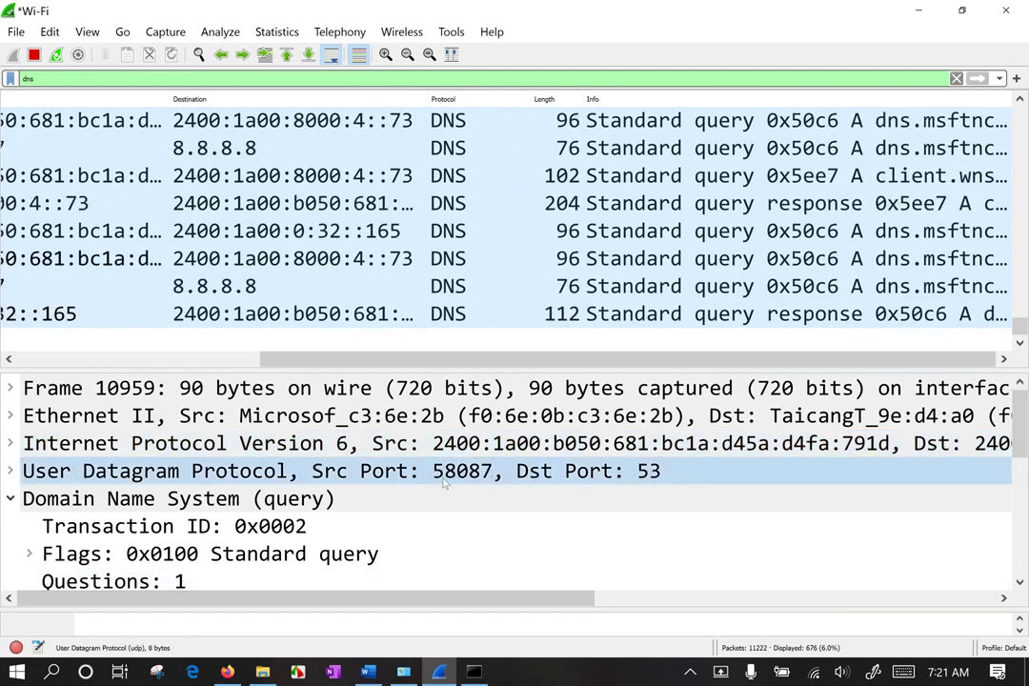
pyautogui.click(287, 503)
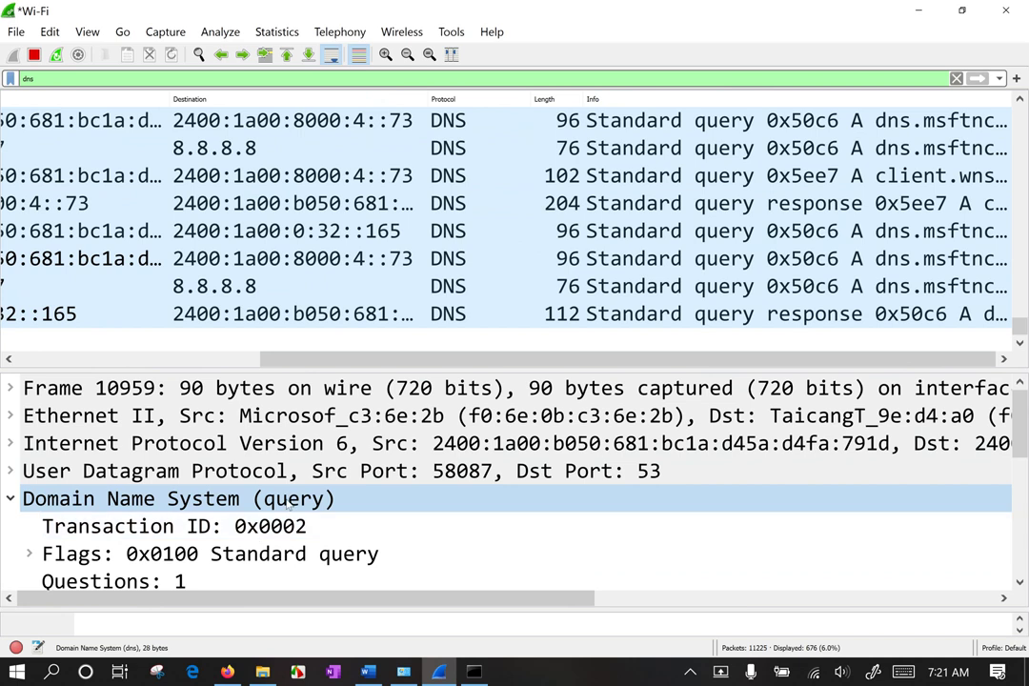
# Step: Expand the Queries entry to show ntc.net.np's name, length, type A and class IN
pyautogui.scroll(-2, 279, 509)
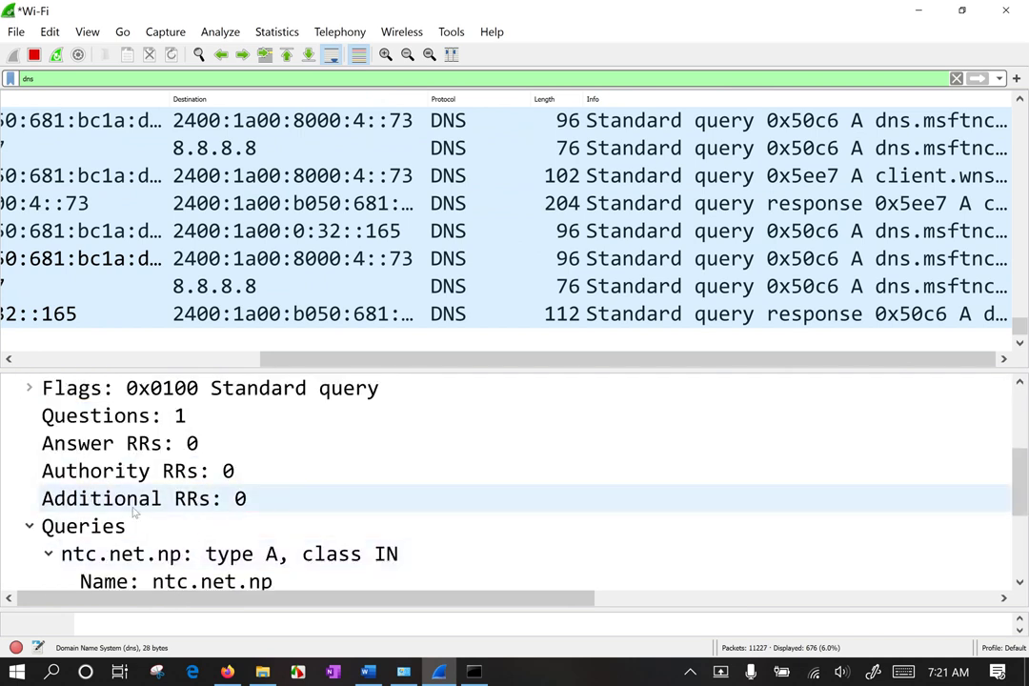
pyautogui.click(133, 416)
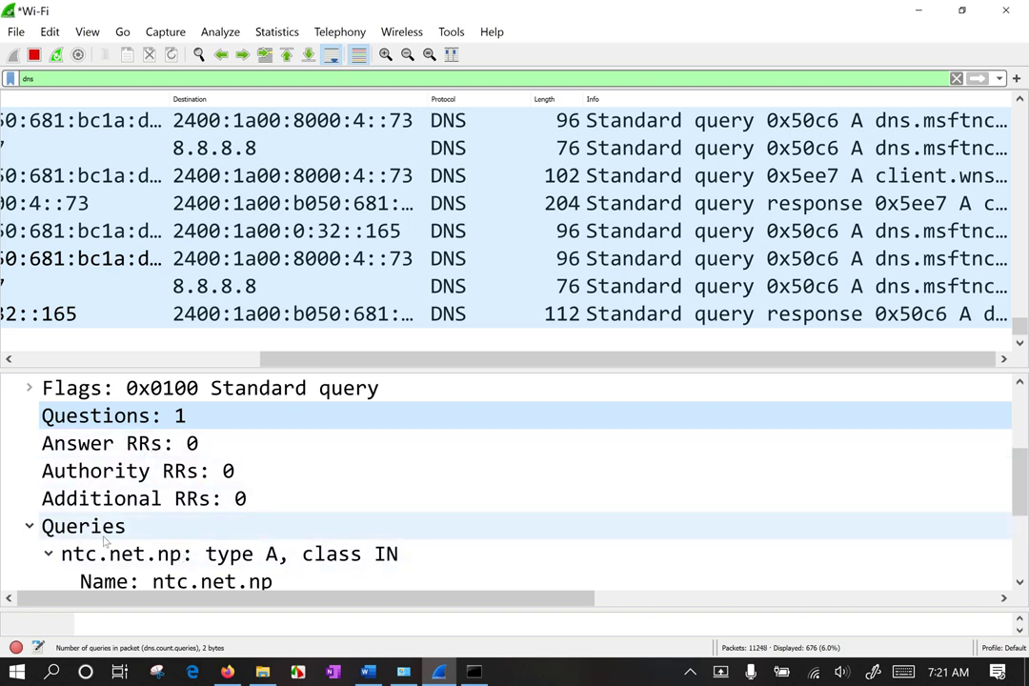
pyautogui.click(77, 526)
pyautogui.click(30, 525)
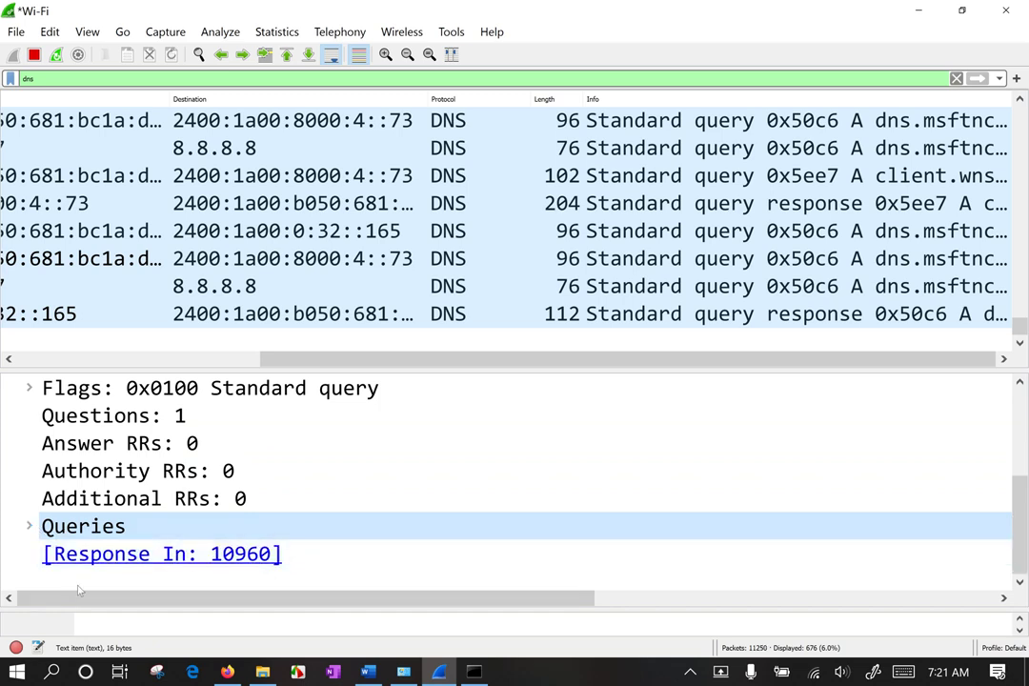
pyautogui.click(30, 525)
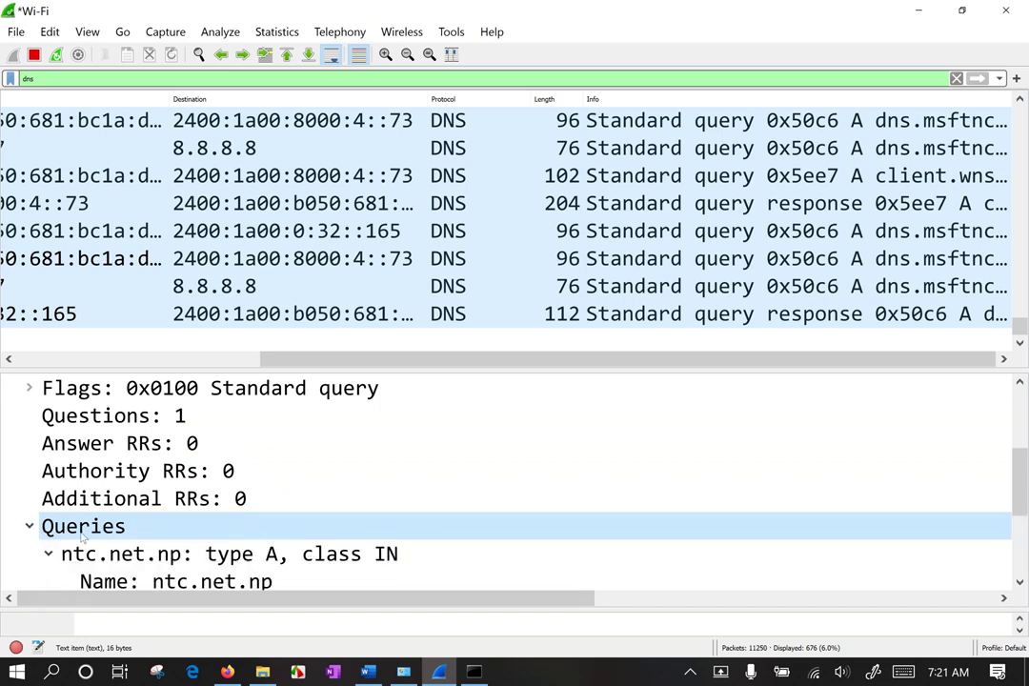
# Step: Open the 106-byte 0x0002 ntc.net.np response packet
pyautogui.scroll(-2, 108, 408)
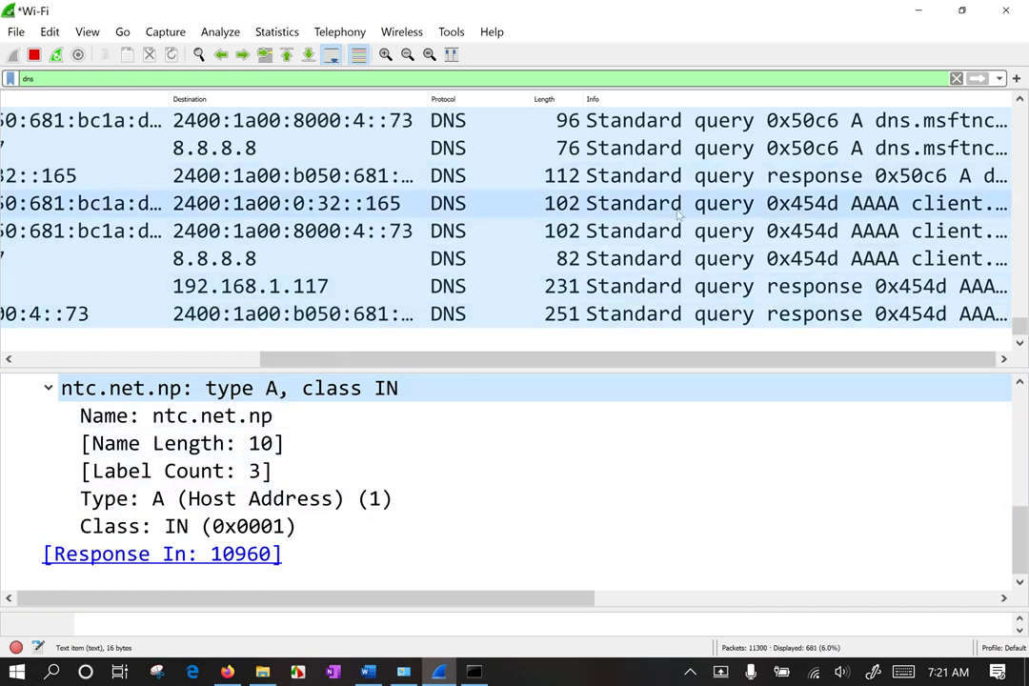
pyautogui.scroll(10, 679, 214)
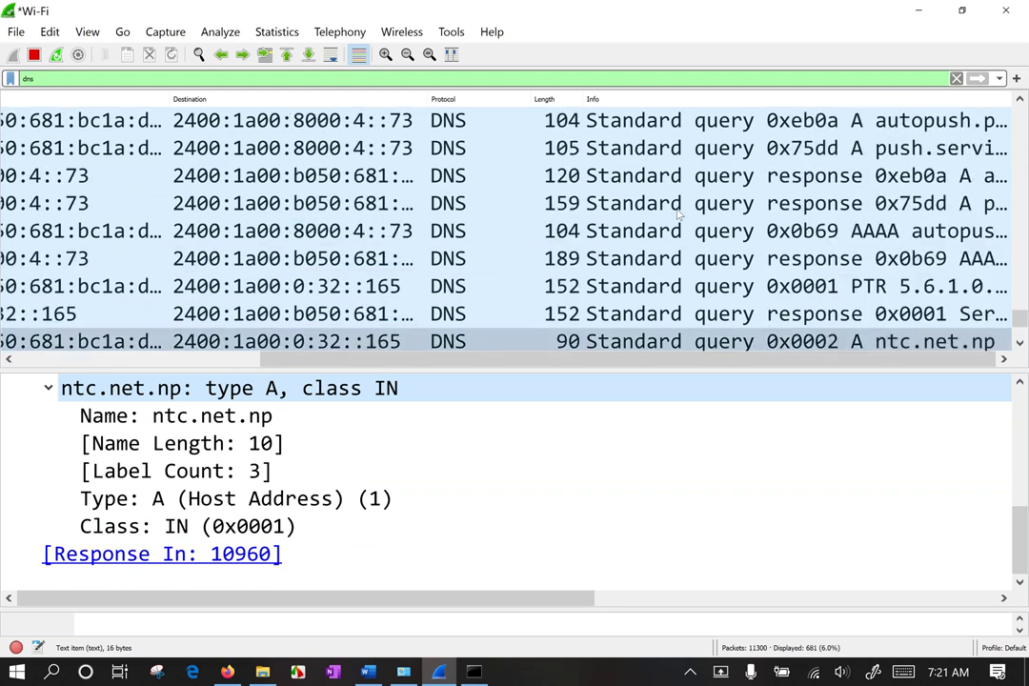
pyautogui.scroll(-1, 679, 214)
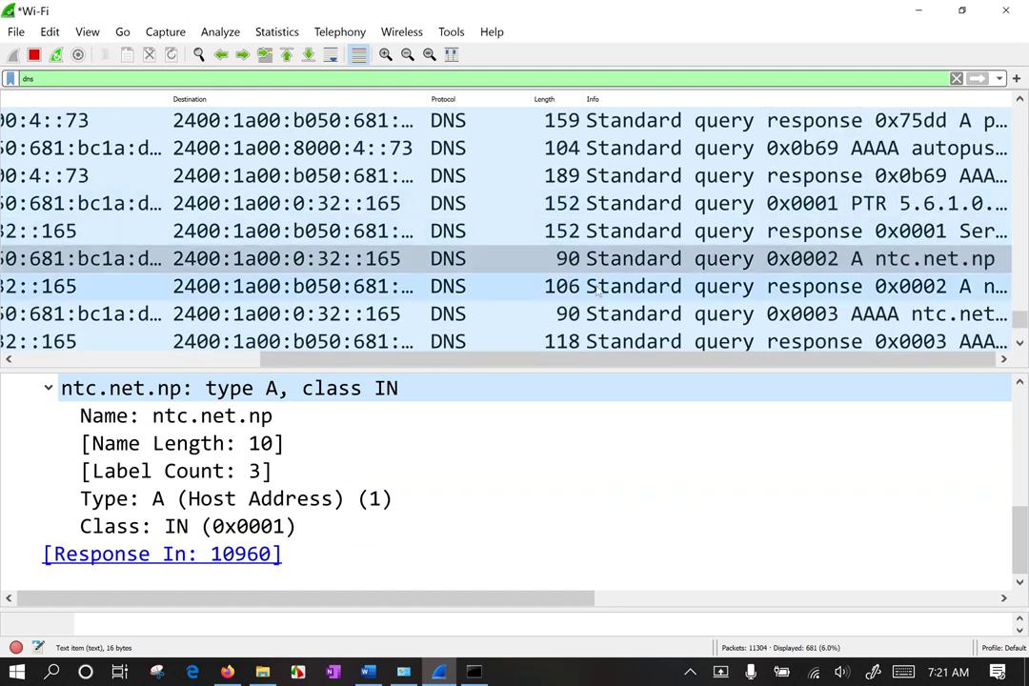
pyautogui.click(597, 295)
pyautogui.scroll(3, 5, 429)
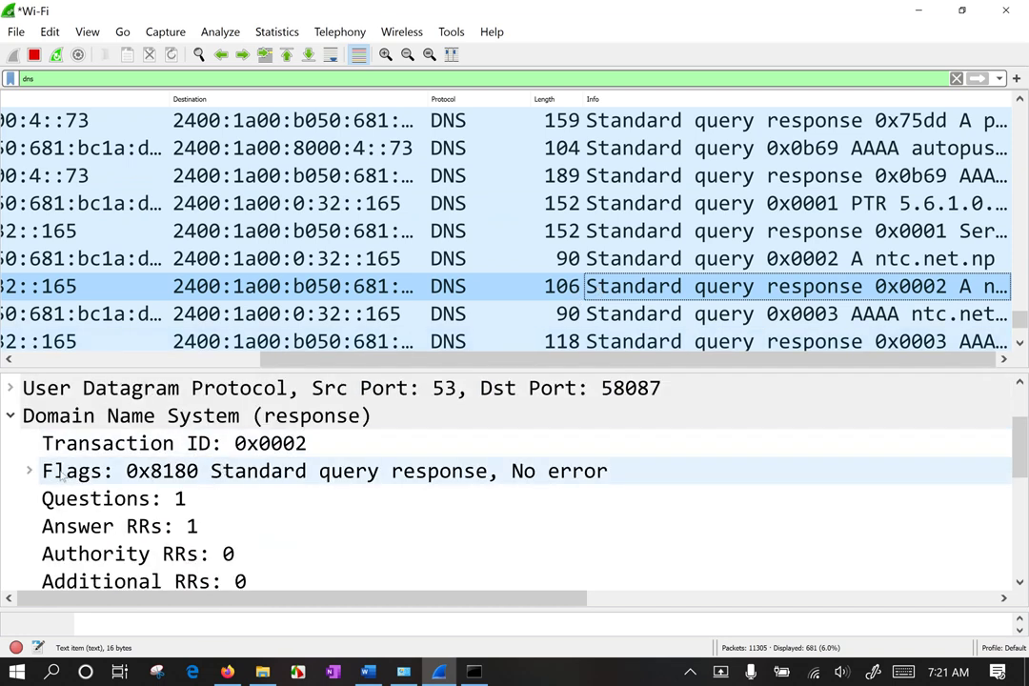
# Step: Collapse the response's DNS node and inspect its Ethernet II, IPv6 and UDP layers
pyautogui.click(8, 419)
pyautogui.click(179, 416)
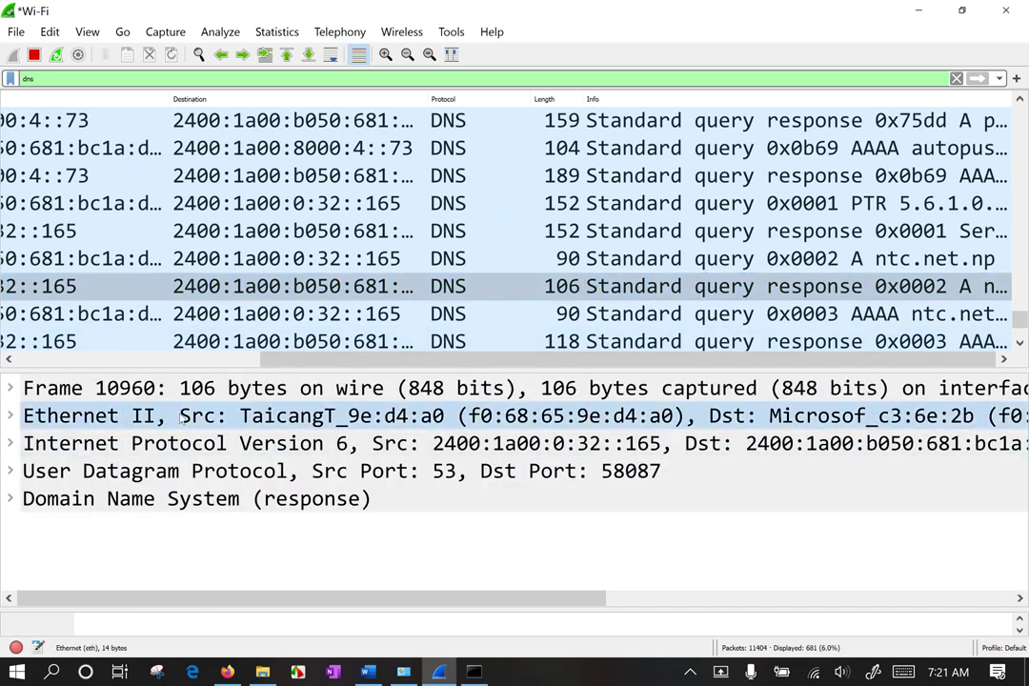
pyautogui.click(191, 445)
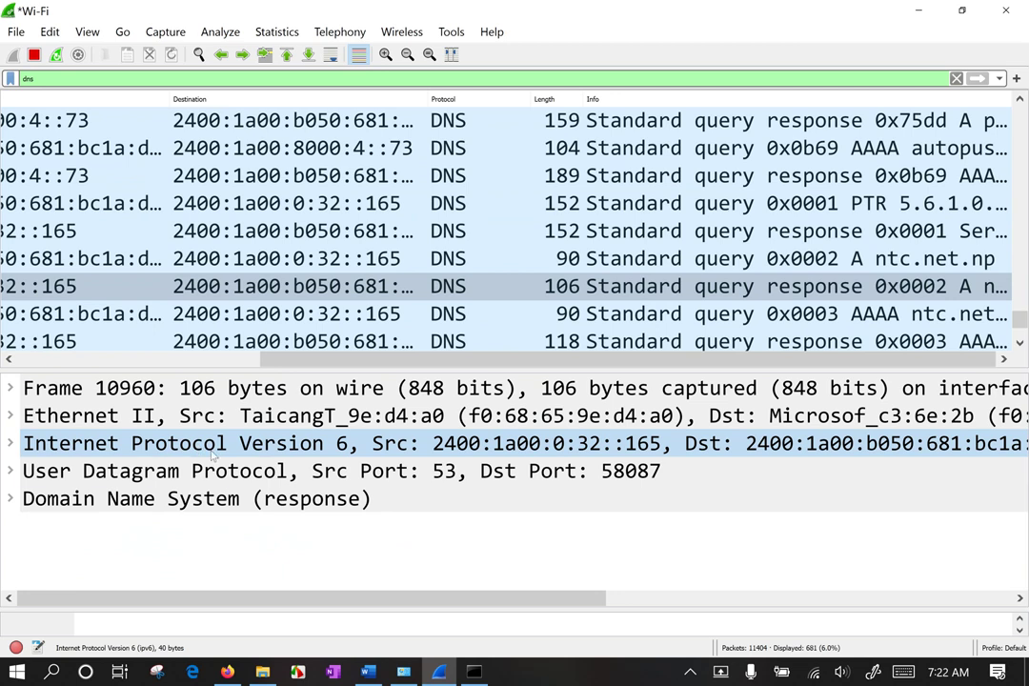
pyautogui.click(232, 473)
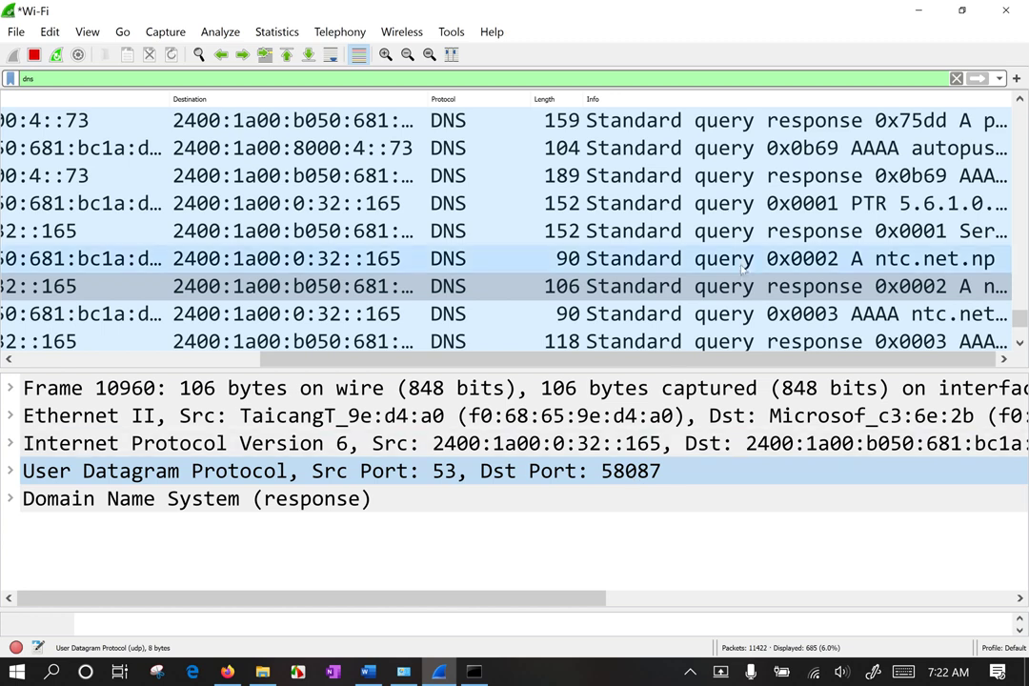
# Step: Return to frame 10959, the ntc.net.np query from port 58087 to 53
pyautogui.hotkey('ctrl', 'Up')
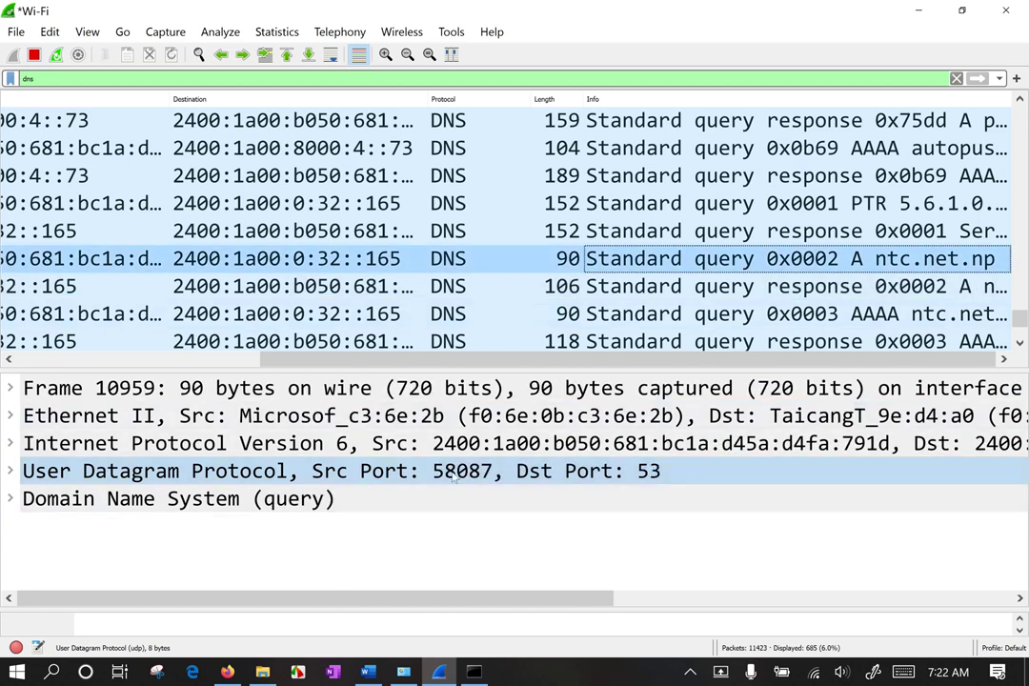
pyautogui.click(738, 262)
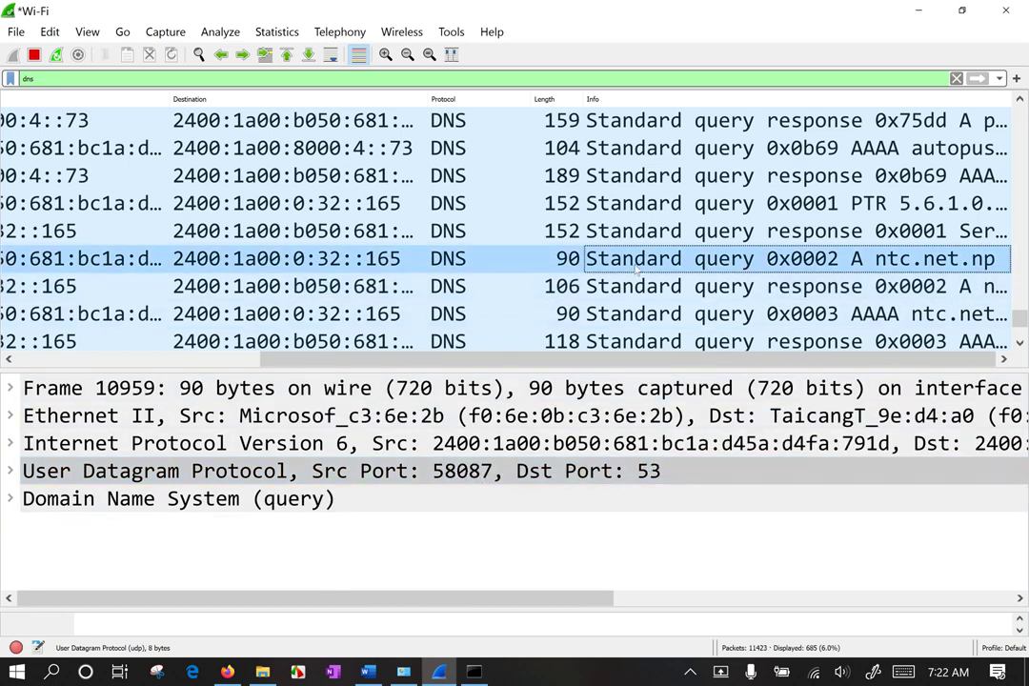
pyautogui.scroll(-1, 741, 271)
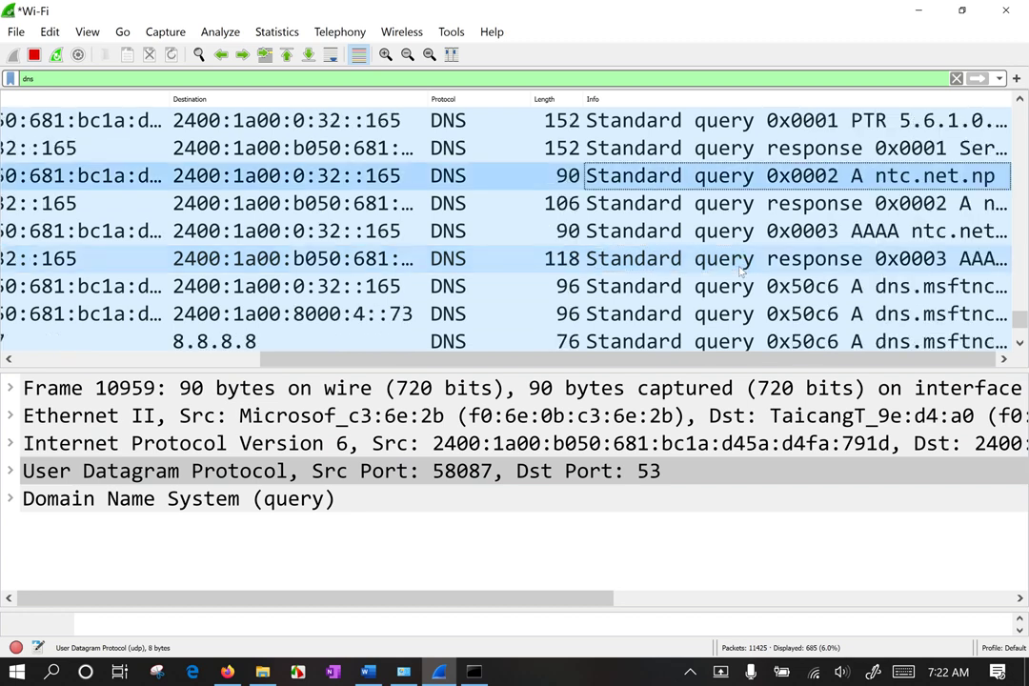
pyautogui.scroll(-7, 742, 272)
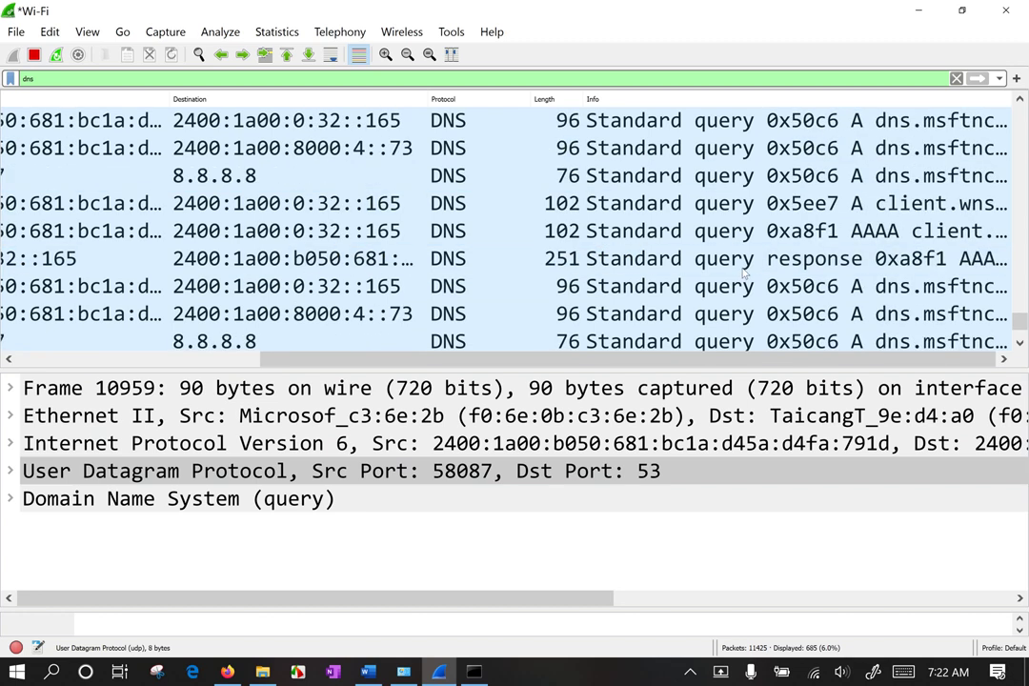
pyautogui.scroll(5, 743, 271)
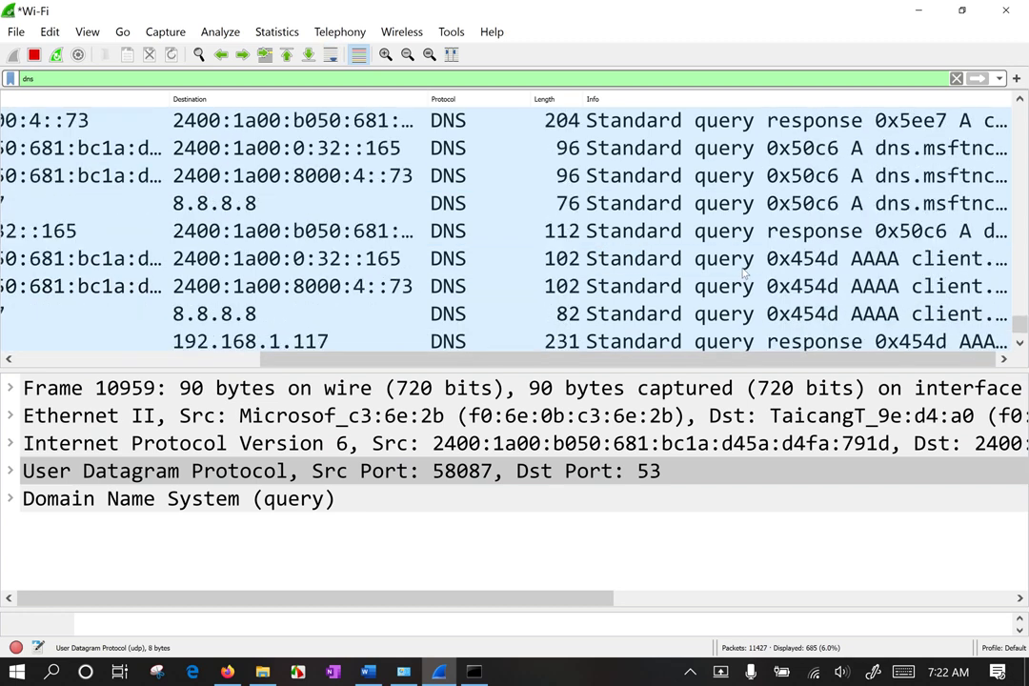
pyautogui.scroll(4, 742, 273)
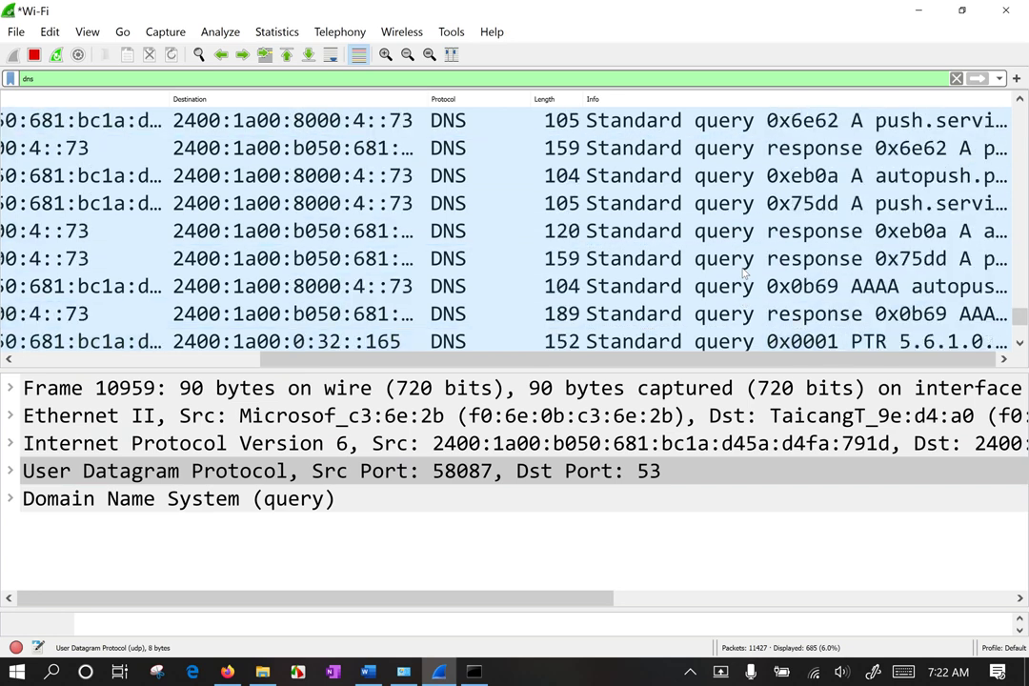
pyautogui.scroll(-2, 743, 272)
pyautogui.scroll(8, 743, 272)
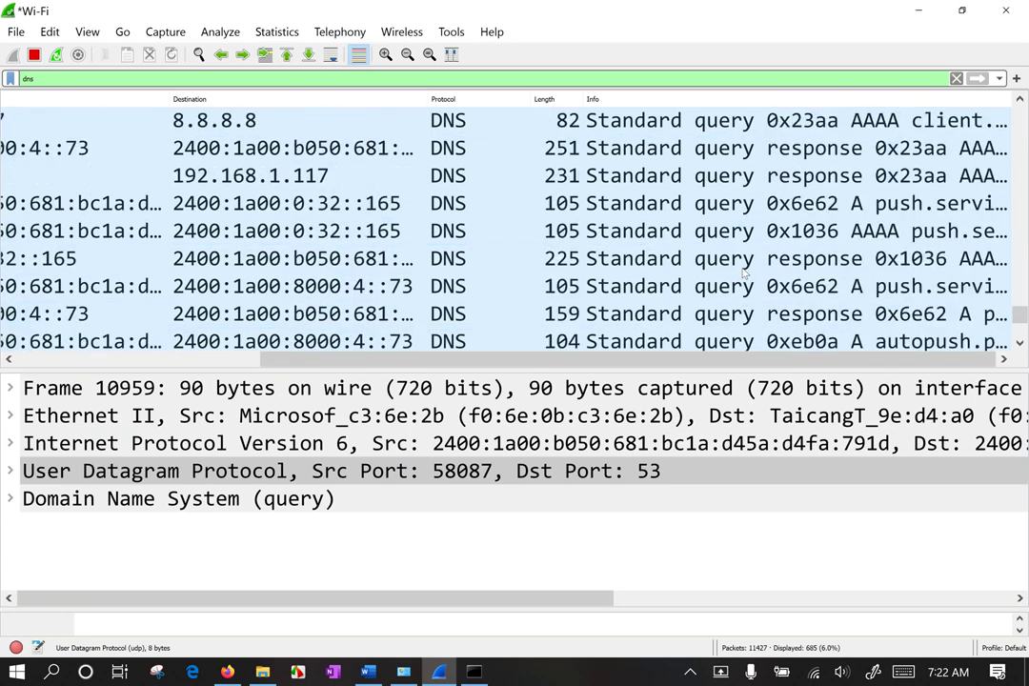
# Step: Rerun the ntc.net.np nslookup so new 0x0004 and 0x0005 queries appear in the capture
pyautogui.scroll(7, 743, 273)
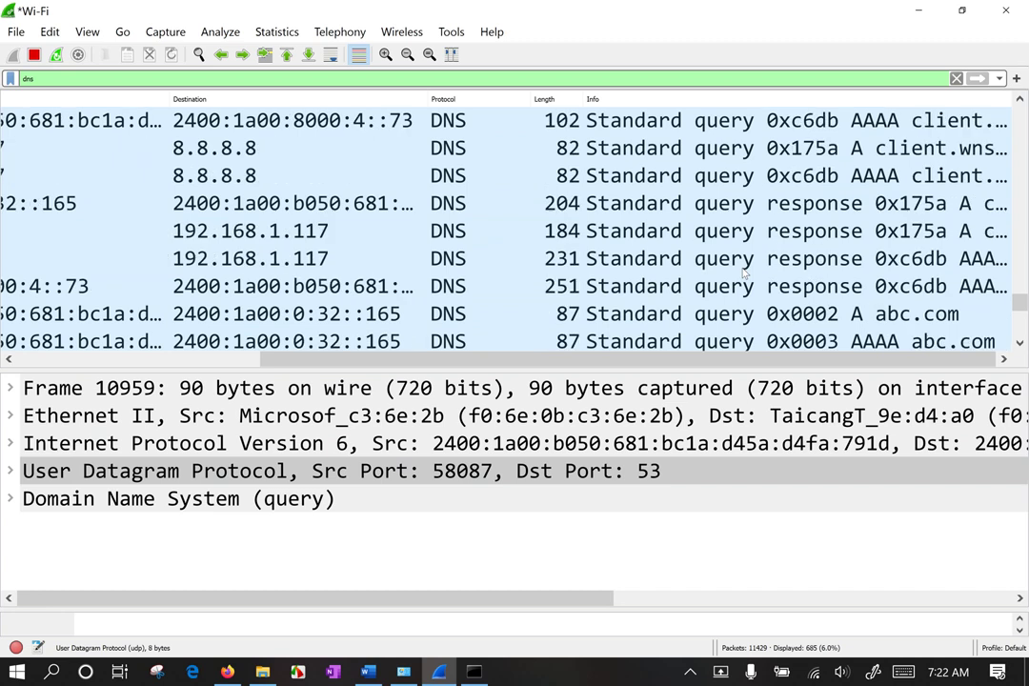
pyautogui.scroll(-8, 742, 273)
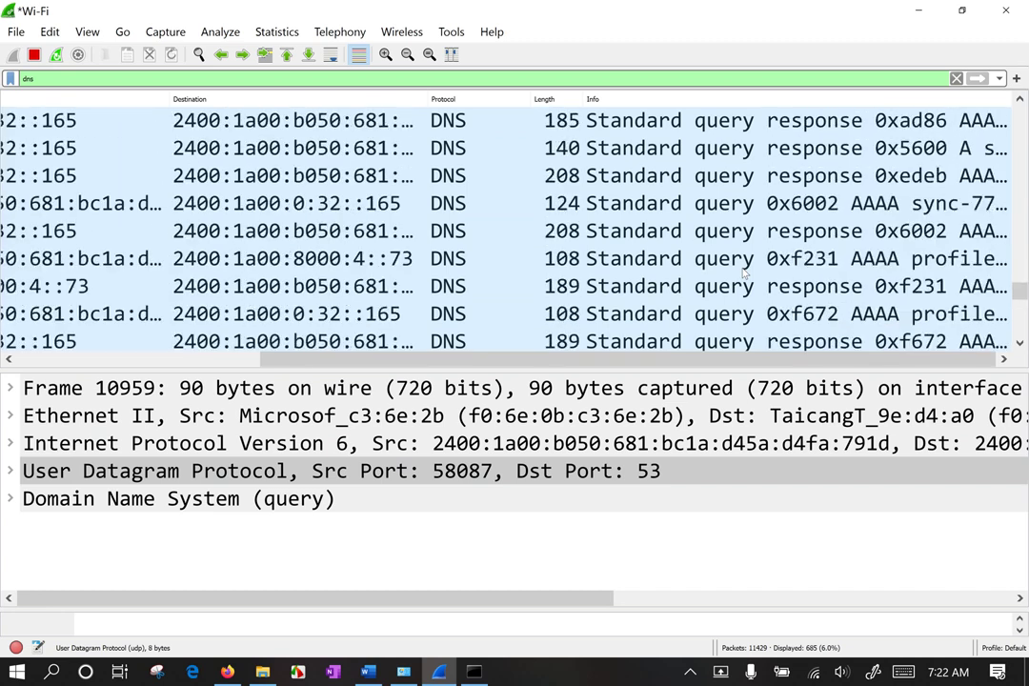
pyautogui.scroll(1, 743, 272)
pyautogui.scroll(10, 747, 272)
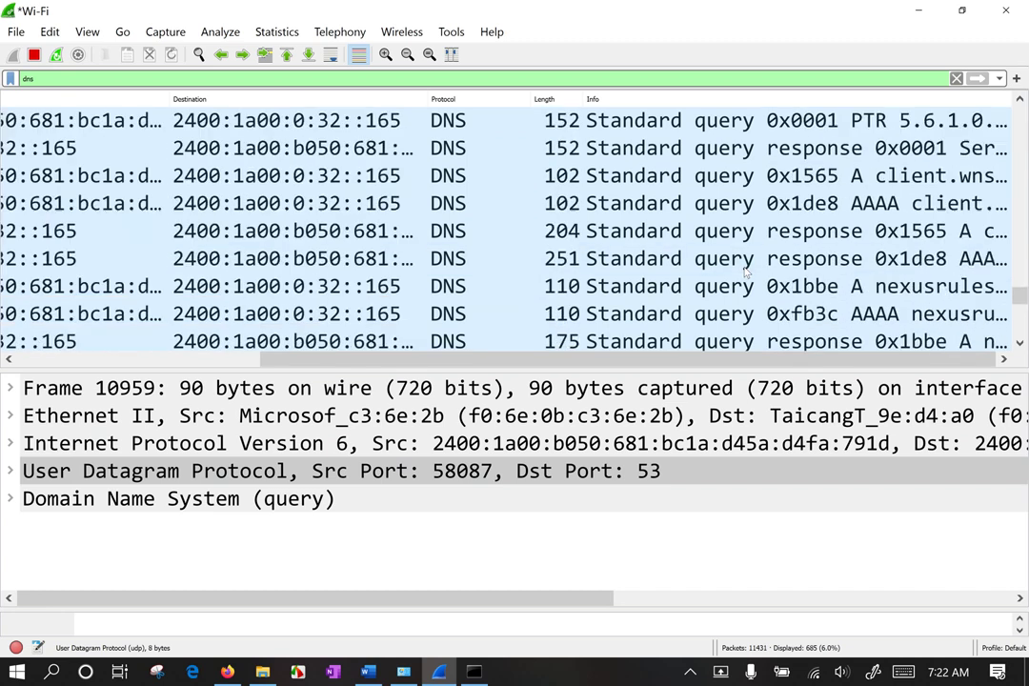
pyautogui.scroll(-8, 747, 272)
pyautogui.scroll(-3, 747, 269)
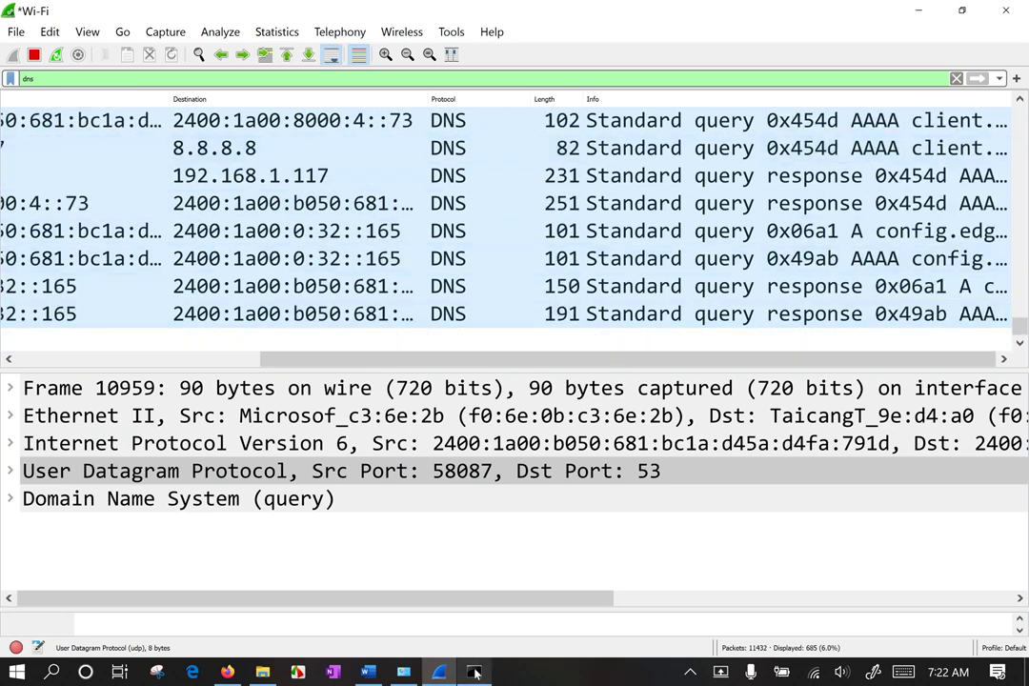
pyautogui.hotkey('alt', 'Tab')
pyautogui.press('Up')
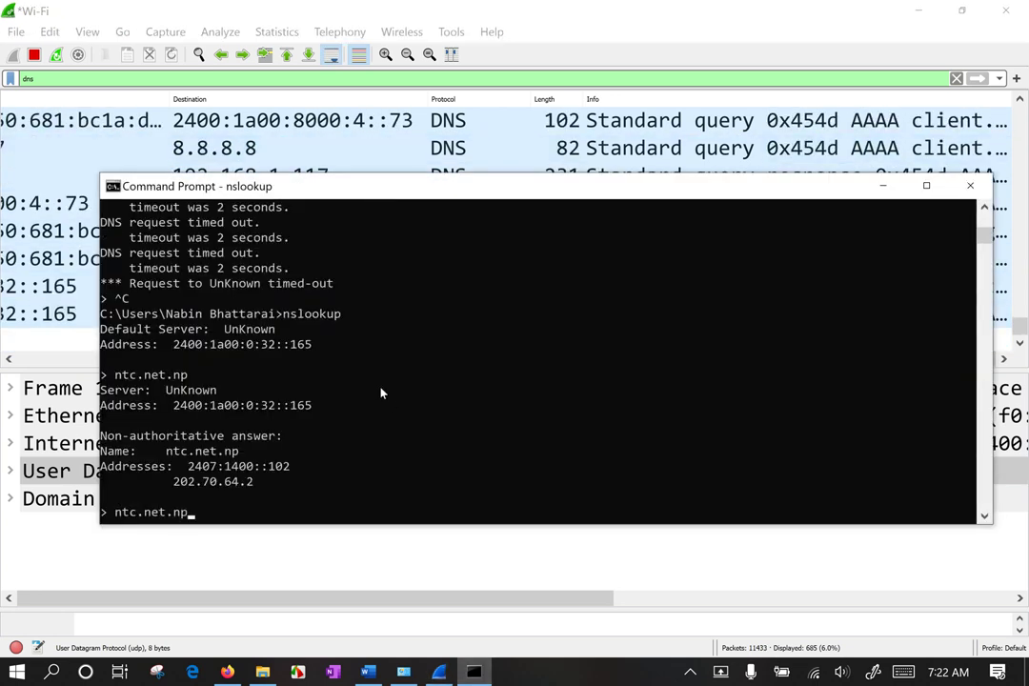
pyautogui.press('Return')
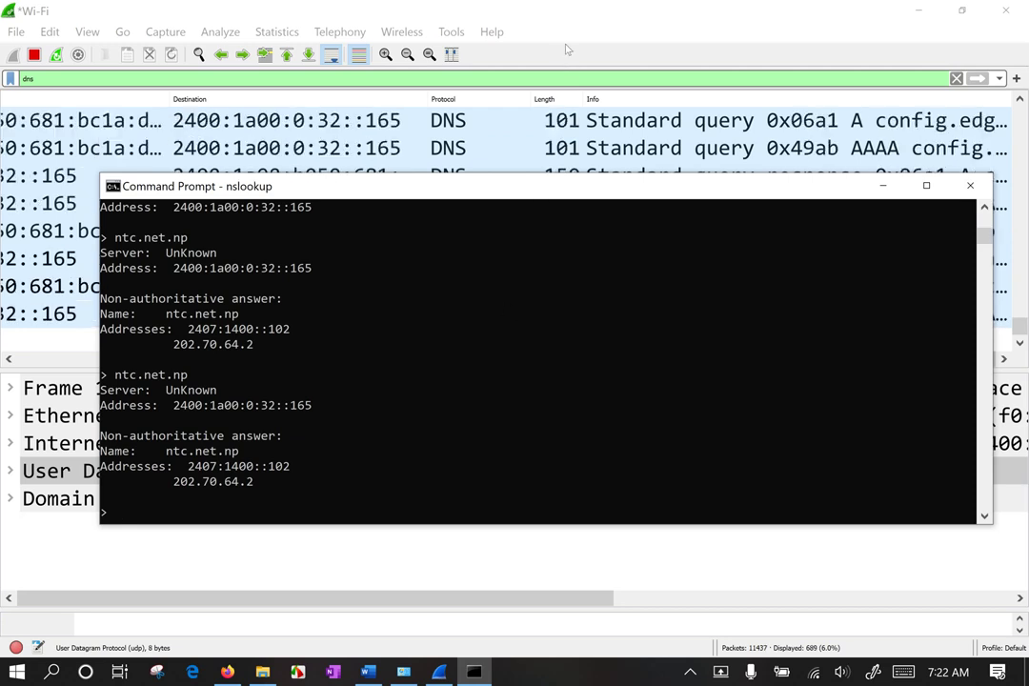
pyautogui.click(583, 33)
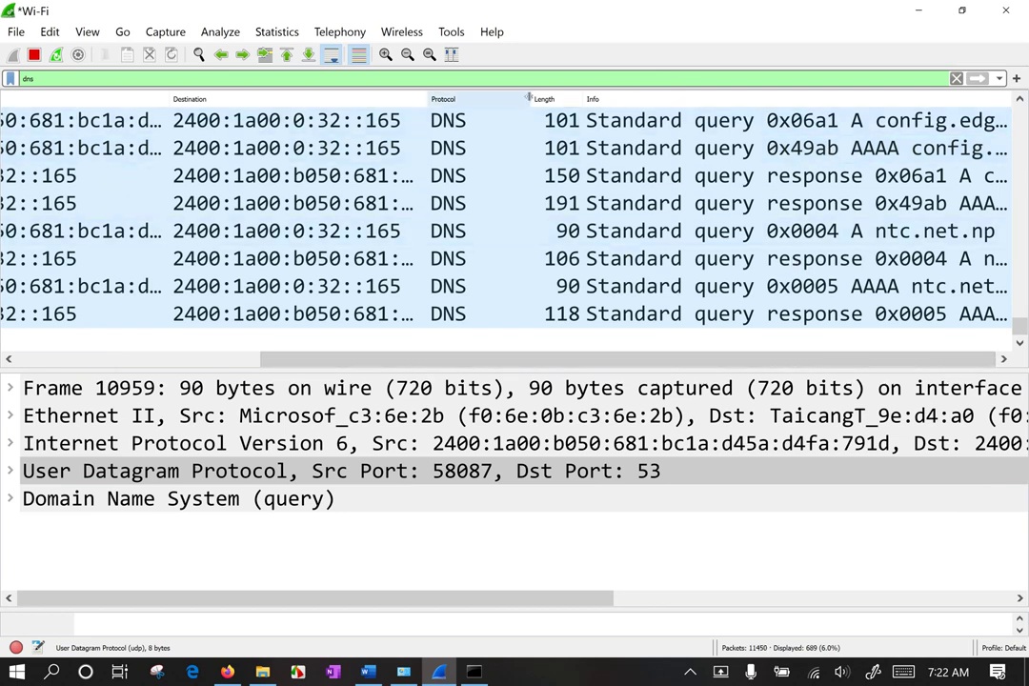
# Step: Show frame 11434's 0x0004 ntc.net.np query: type A, class IN, answered in frame 11435
pyautogui.moveTo(534, 99); pyautogui.dragTo(536, 99)
pyautogui.click(721, 230)
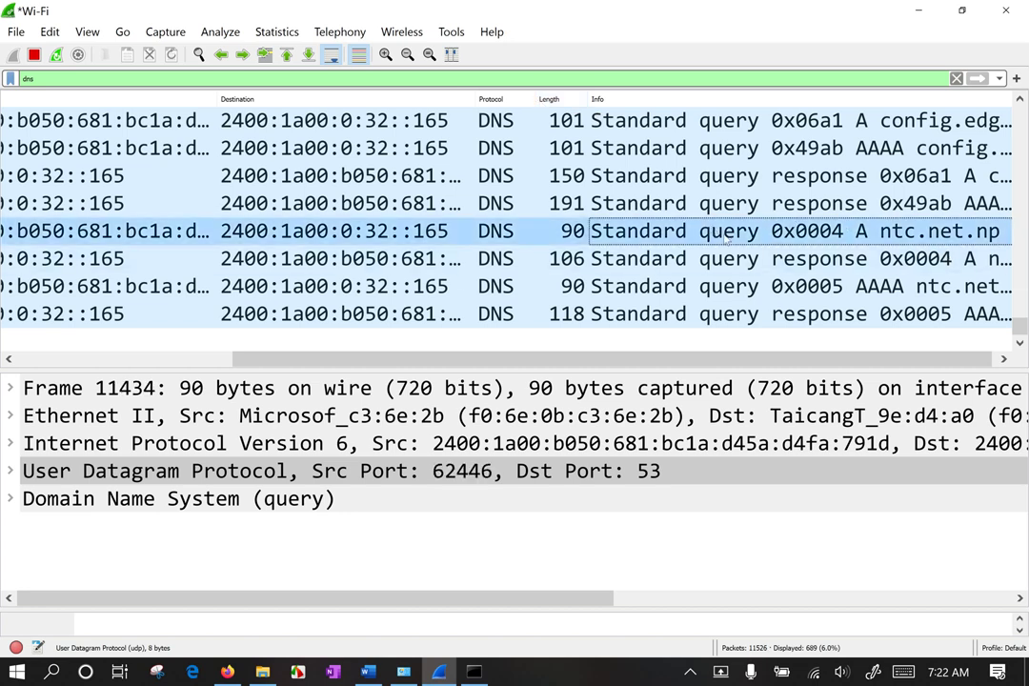
pyautogui.click(10, 498)
pyautogui.click(277, 498)
pyautogui.scroll(-2, 288, 517)
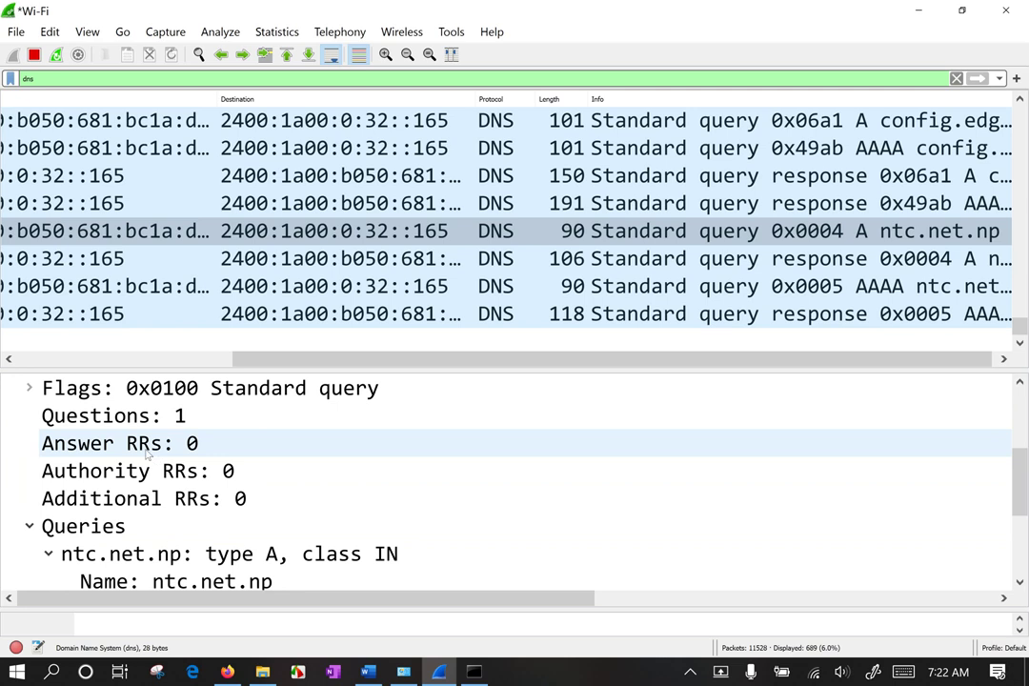
pyautogui.click(114, 416)
pyautogui.scroll(-3, 286, 463)
pyautogui.click(273, 474)
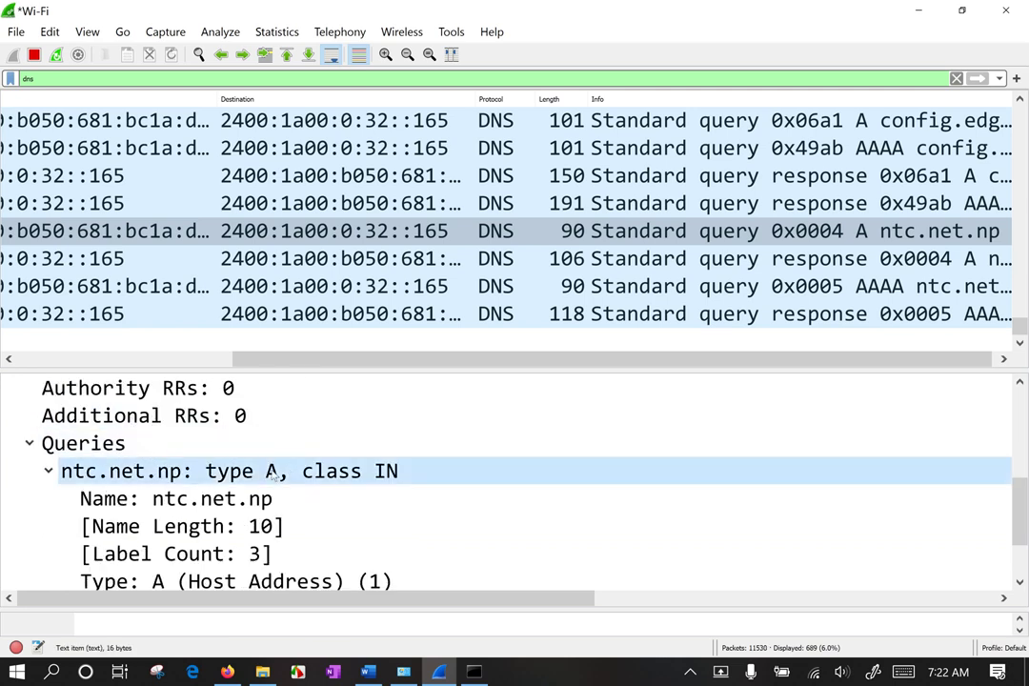
pyautogui.scroll(-3, 274, 481)
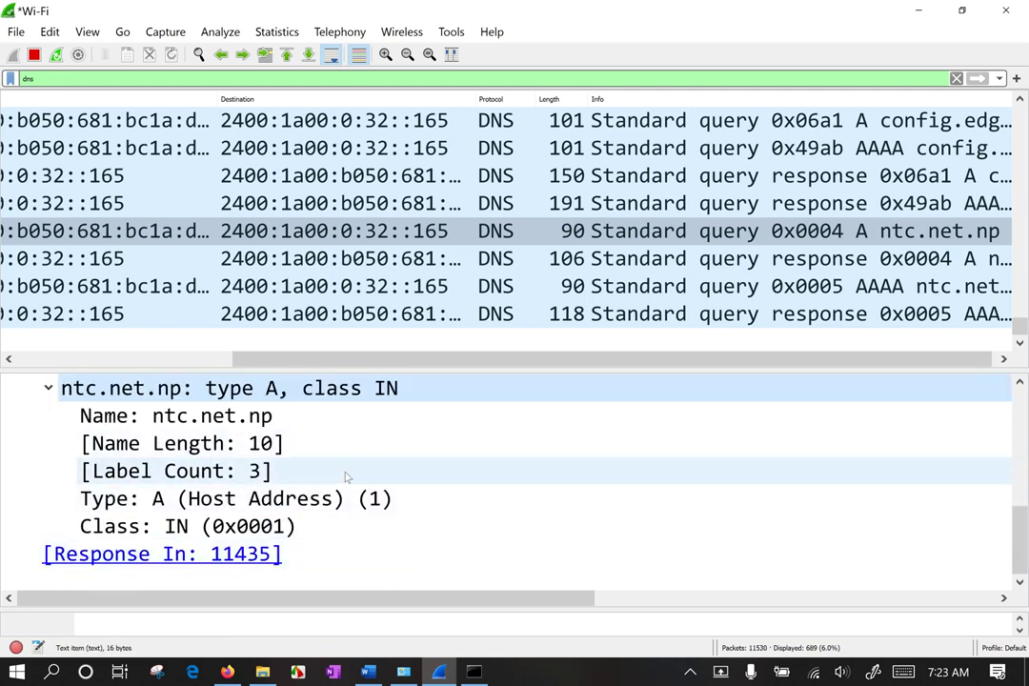
pyautogui.click(700, 239)
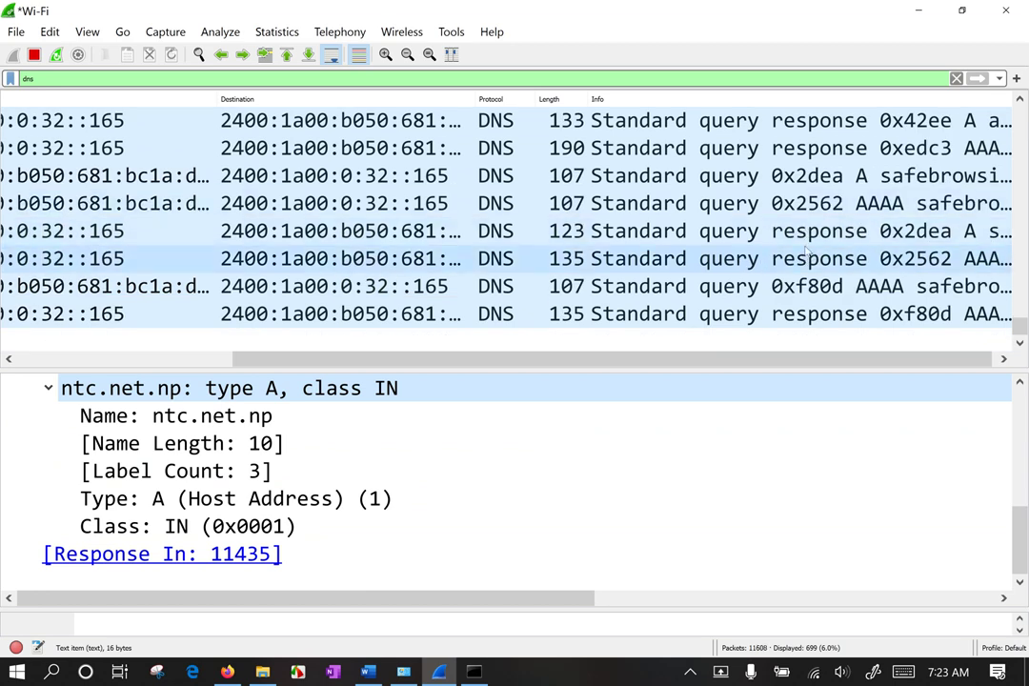
# Step: Inspect the 0x2dea, 0xcb9d, 0xf80d and 0xbdc1 safebrowsing and client.wns.windows.com DNS packets
pyautogui.click(796, 238)
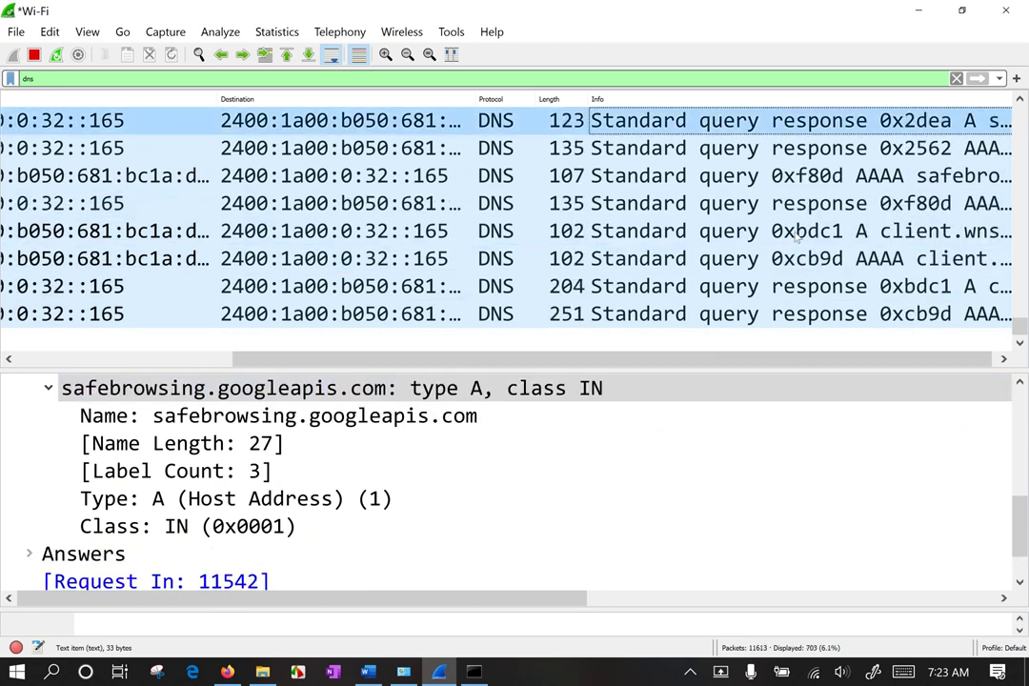
pyautogui.click(795, 264)
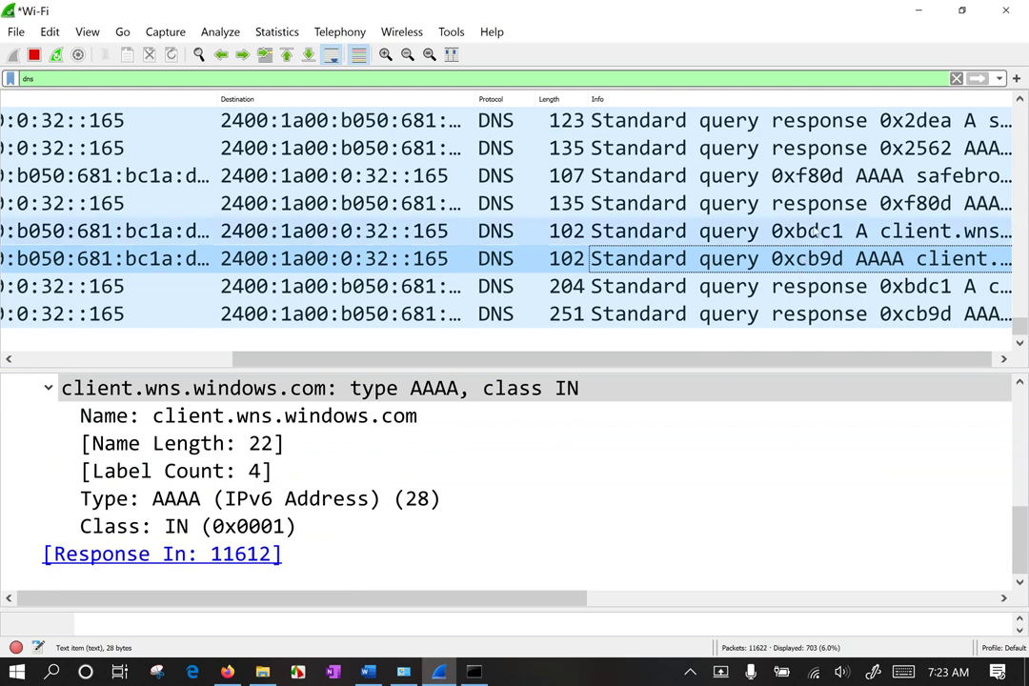
pyautogui.click(819, 213)
pyautogui.click(805, 235)
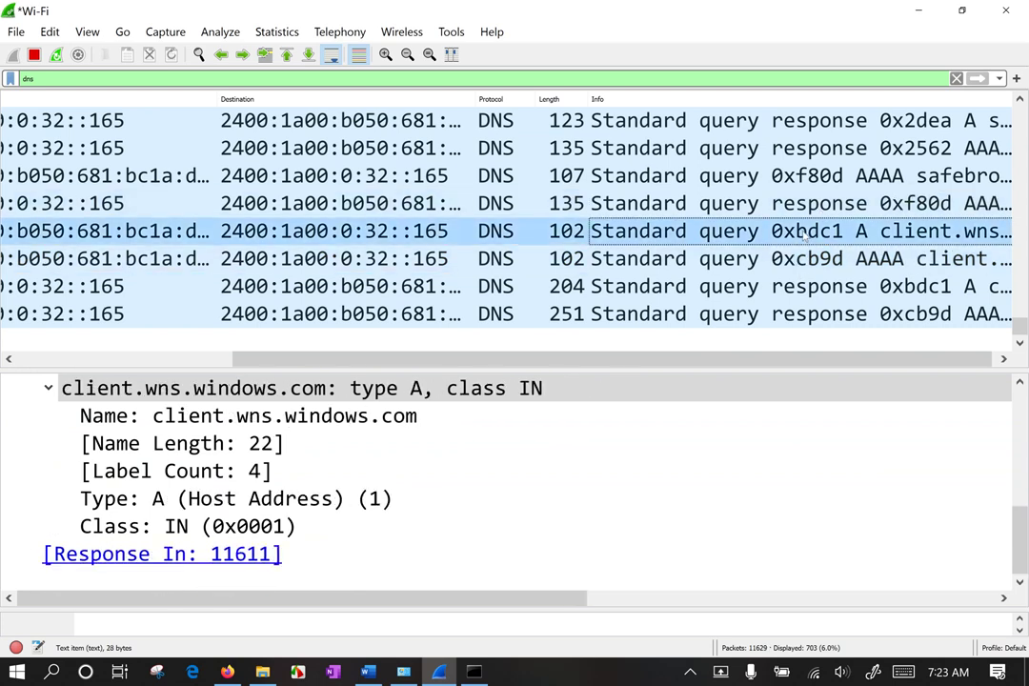
pyautogui.click(804, 258)
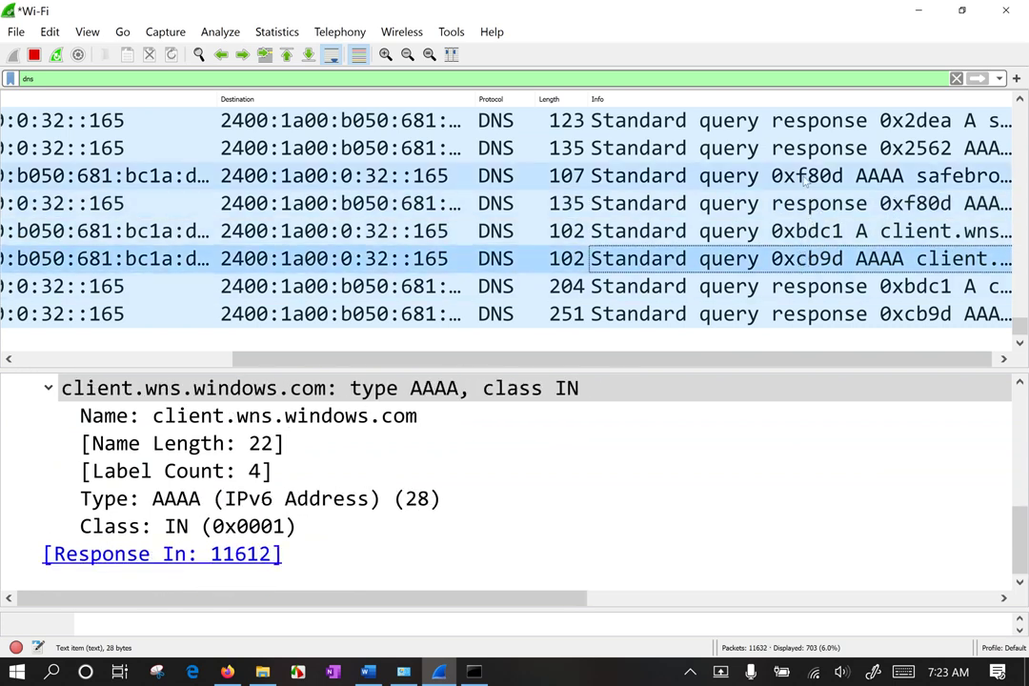
pyautogui.click(805, 178)
pyautogui.press('Up')
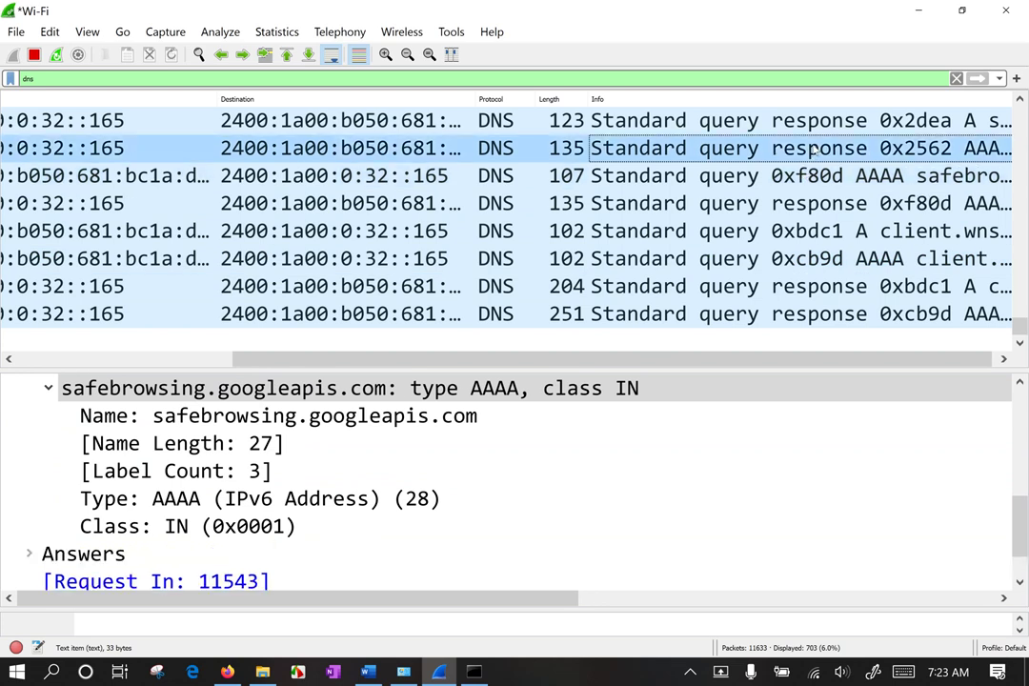
pyautogui.press('Up')
pyautogui.scroll(1, 807, 170)
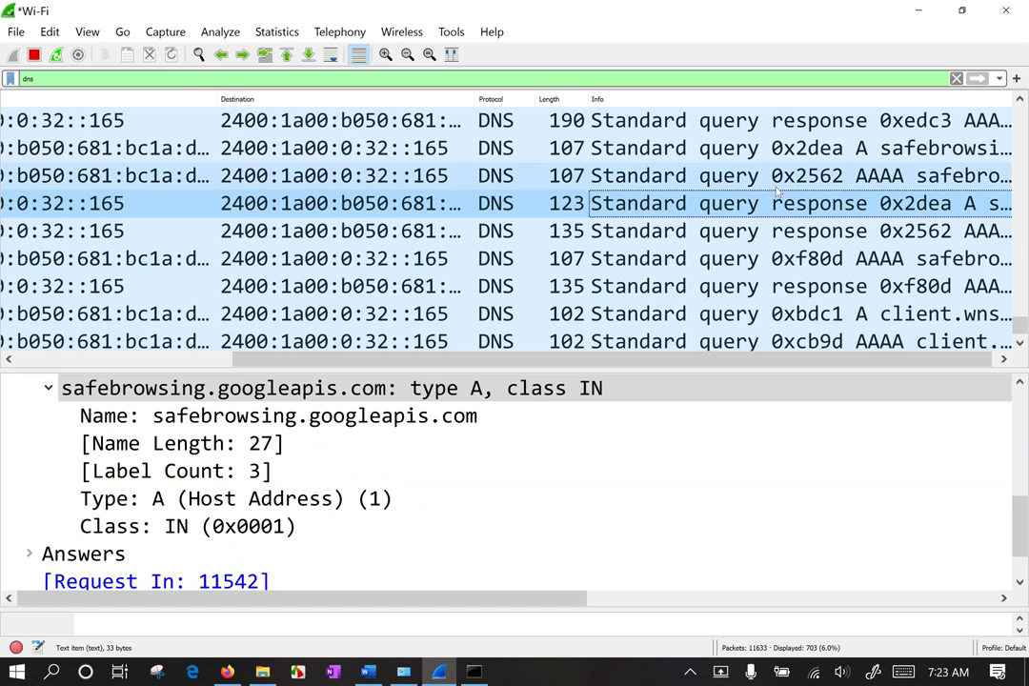
# Step: Step from the 0xedc3 and 0x42ee responses down to the 251-byte 0xcb9d AAAA response
pyautogui.click(800, 129)
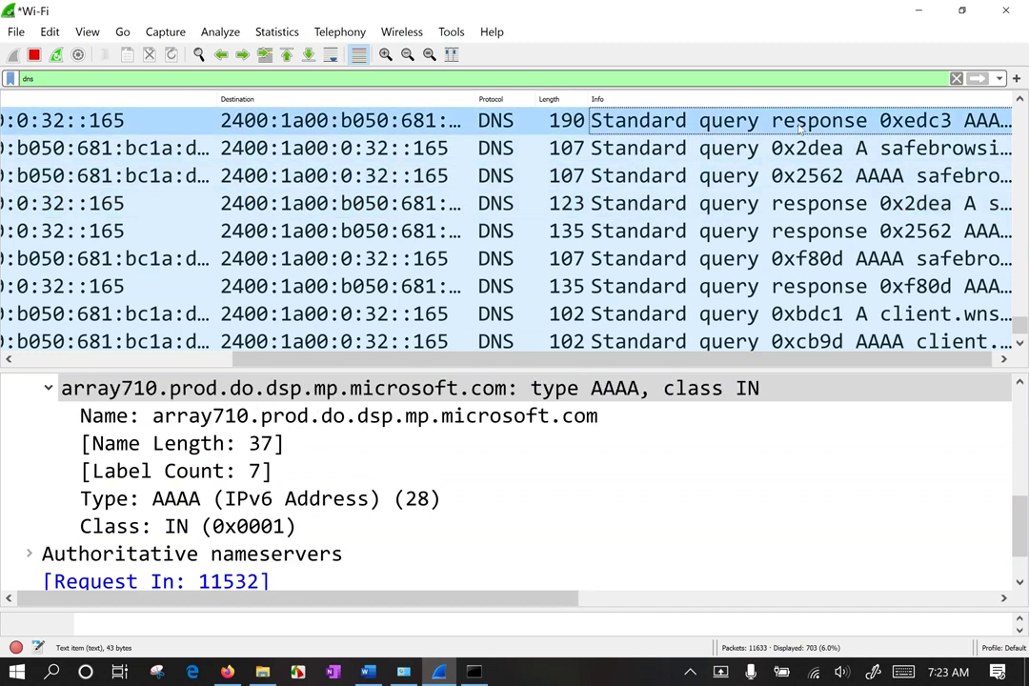
pyautogui.scroll(1, 800, 133)
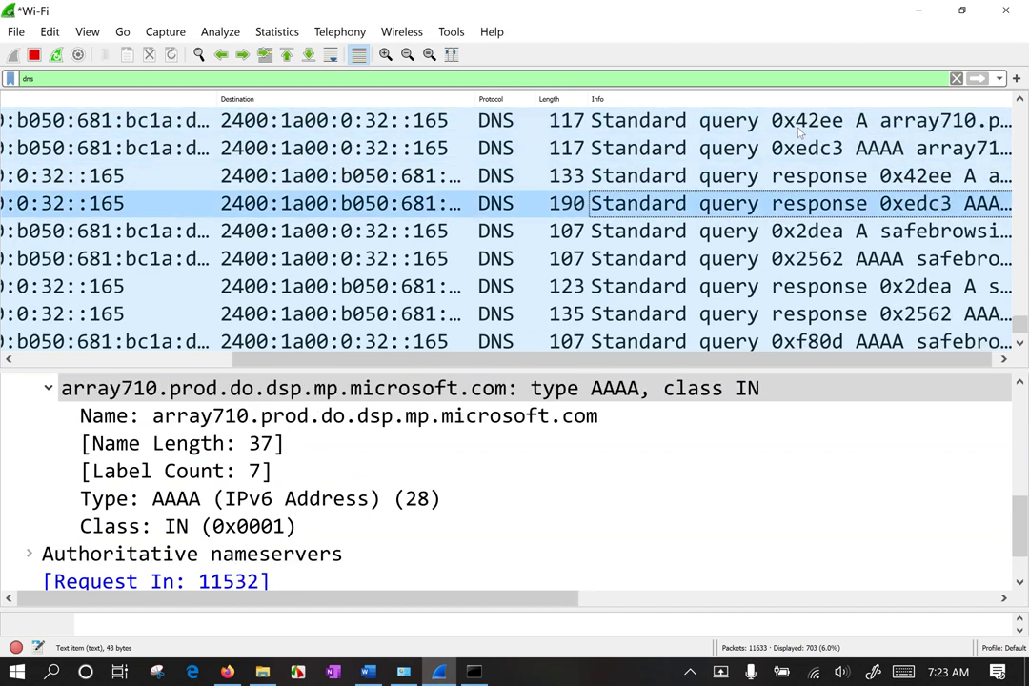
pyautogui.click(806, 178)
pyautogui.click(800, 205)
pyautogui.click(800, 231)
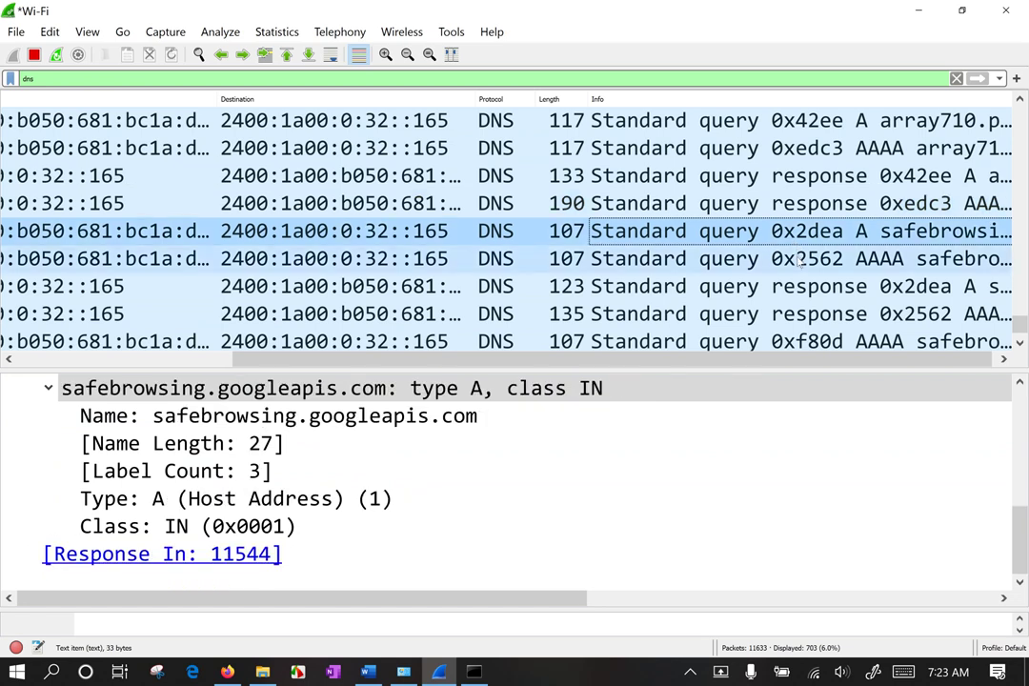
pyautogui.click(800, 259)
pyautogui.click(805, 287)
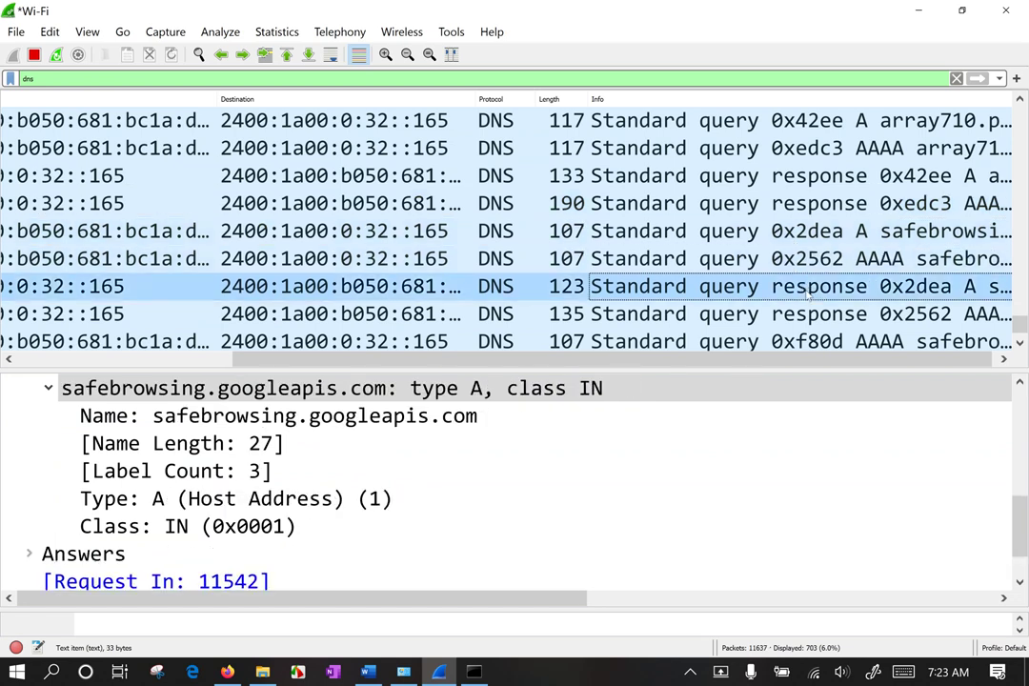
pyautogui.press('Down')
pyautogui.press('Down')
pyautogui.press('Down')
pyautogui.press('Down')
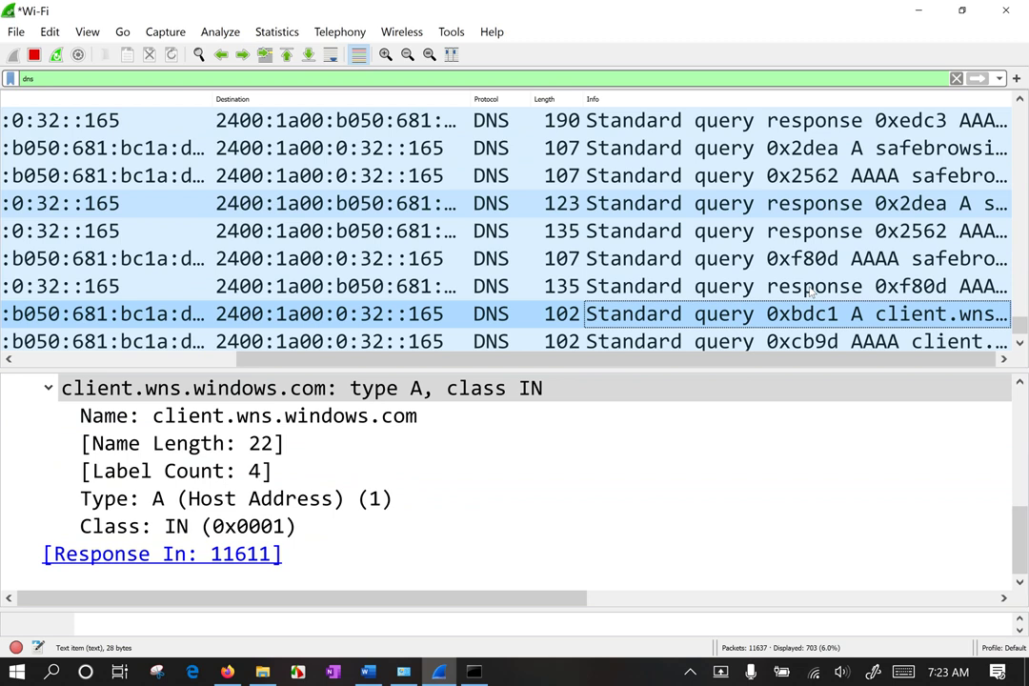
pyautogui.press('Down')
pyautogui.press('Down')
pyautogui.press('Down')
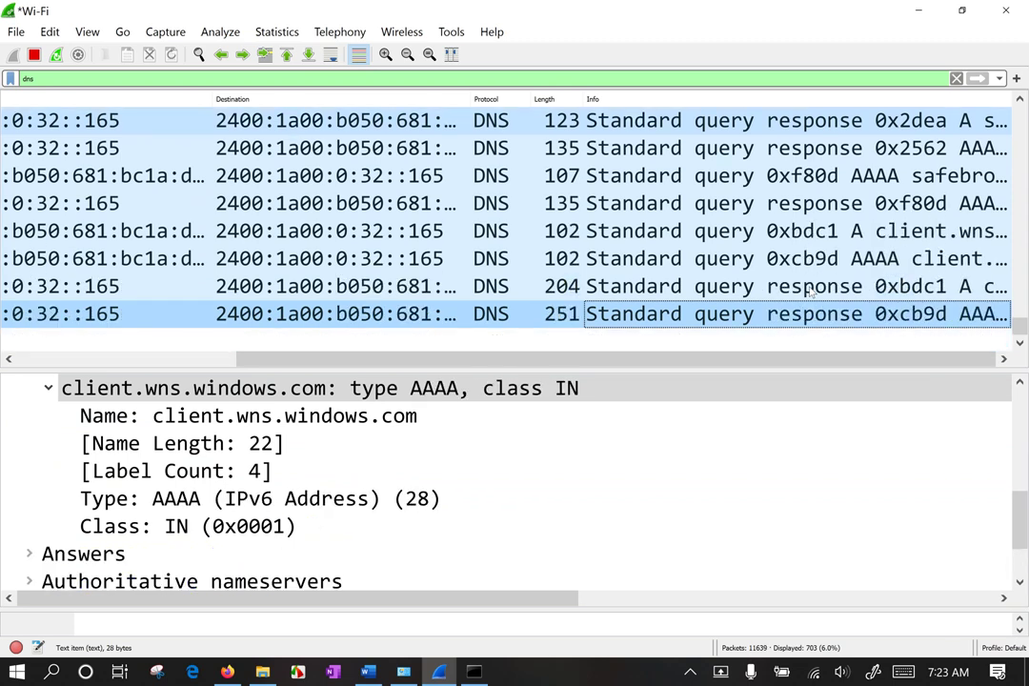
# Step: Rerun the ntc.net.np lookup and inspect the new 0x0007 AAAA query and its 118-byte response
pyautogui.click(472, 672)
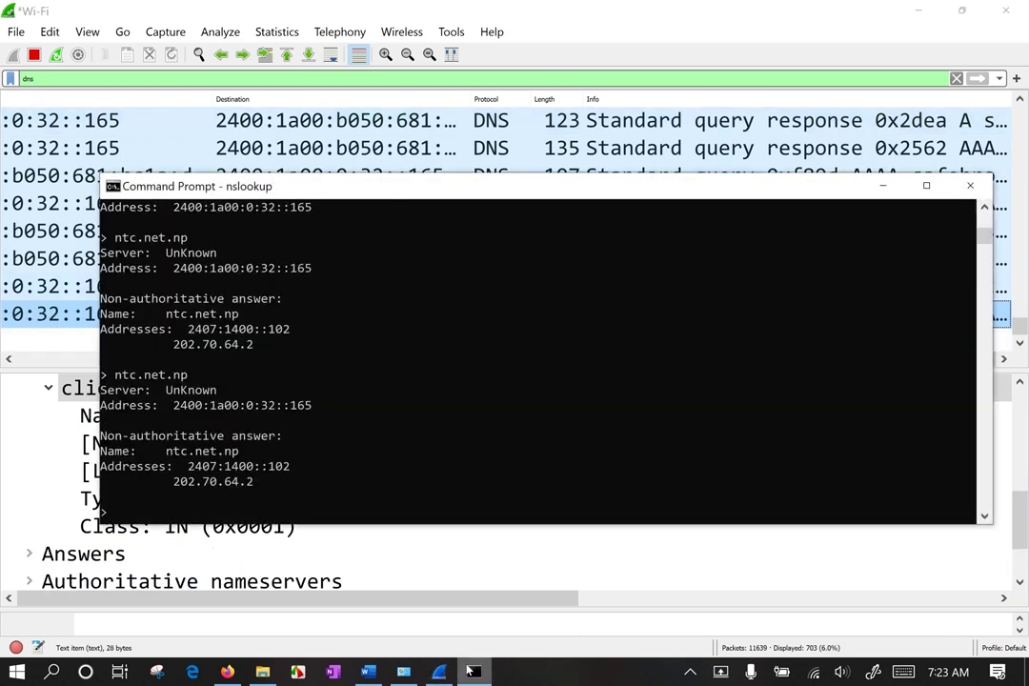
pyautogui.press('Return')
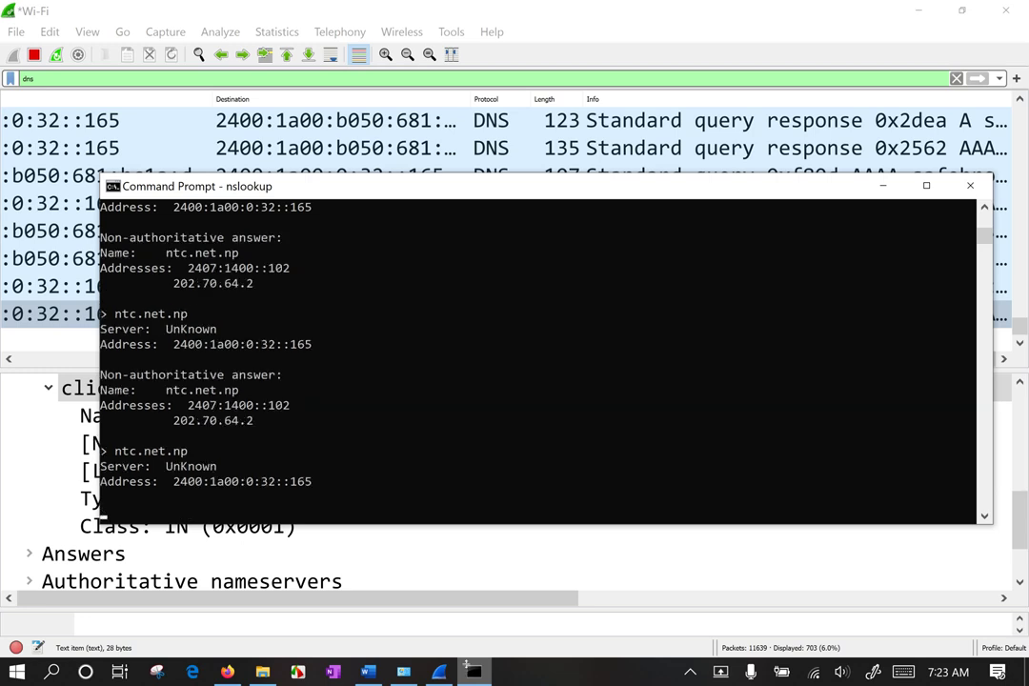
pyautogui.click(725, 33)
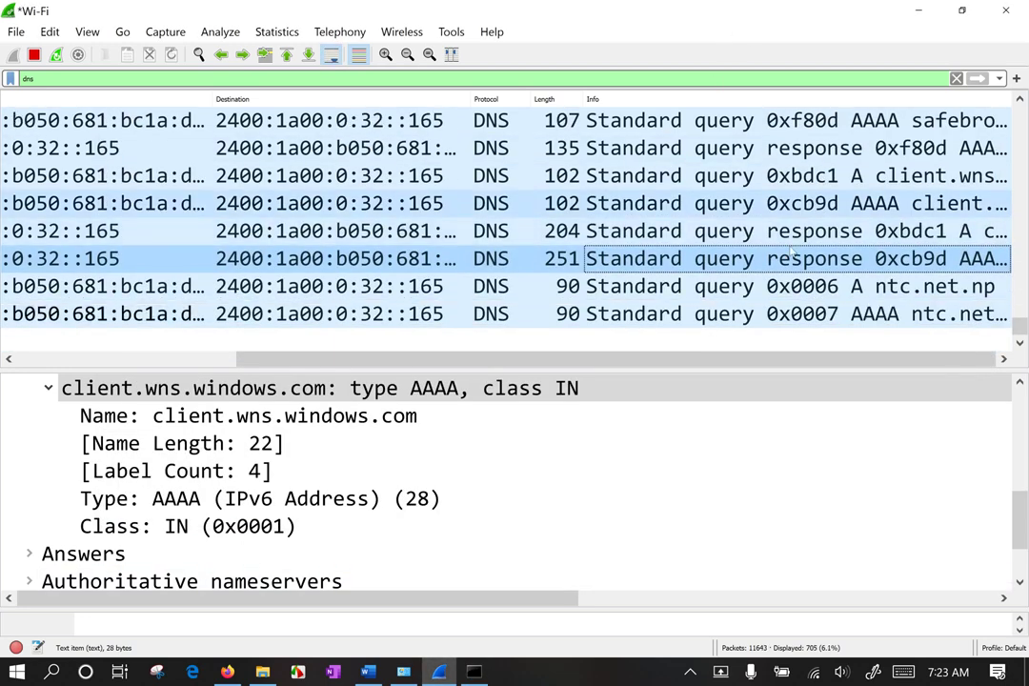
pyautogui.click(846, 286)
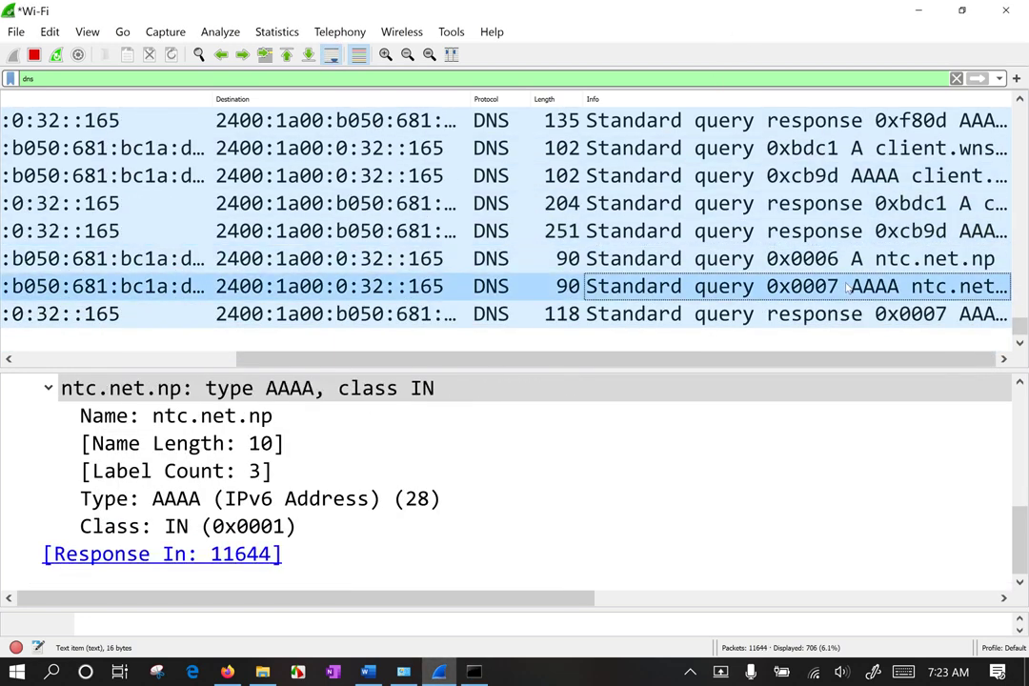
pyautogui.click(703, 318)
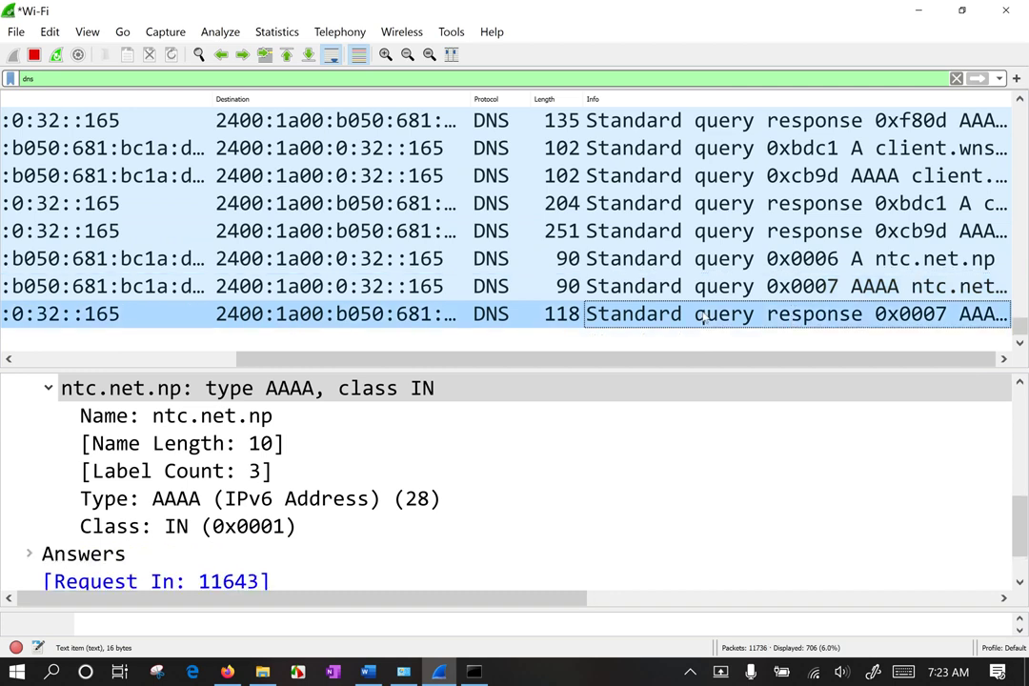
pyautogui.scroll(2, 390, 455)
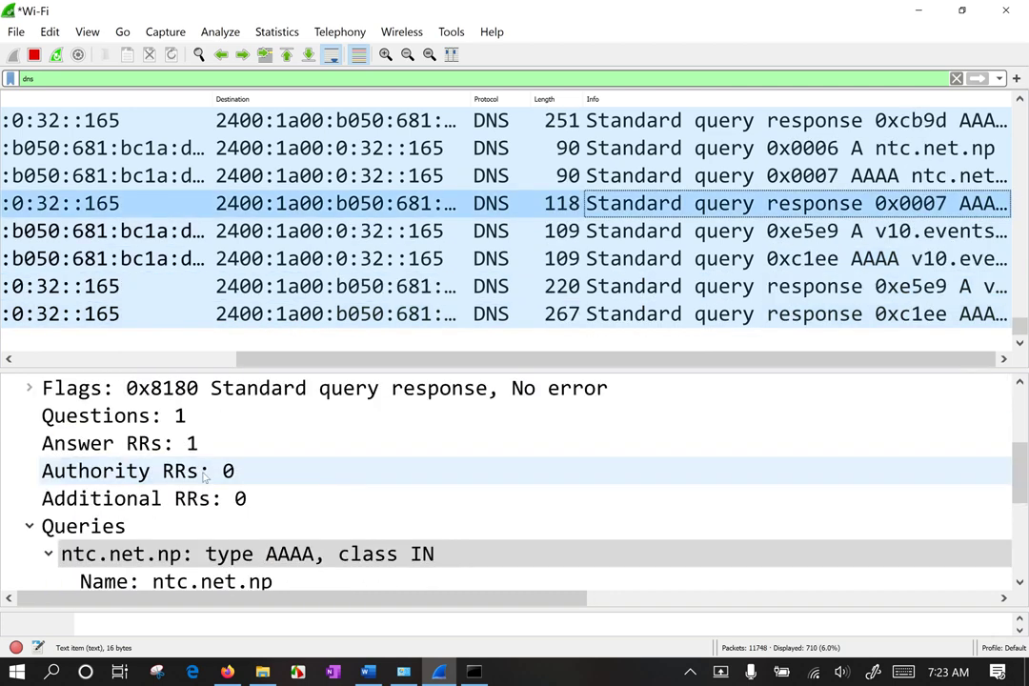
# Step: Re-expand the 0x0007 response's DNS layer and check its question and answer counts
pyautogui.click(28, 527)
pyautogui.scroll(2, 28, 526)
pyautogui.click(10, 499)
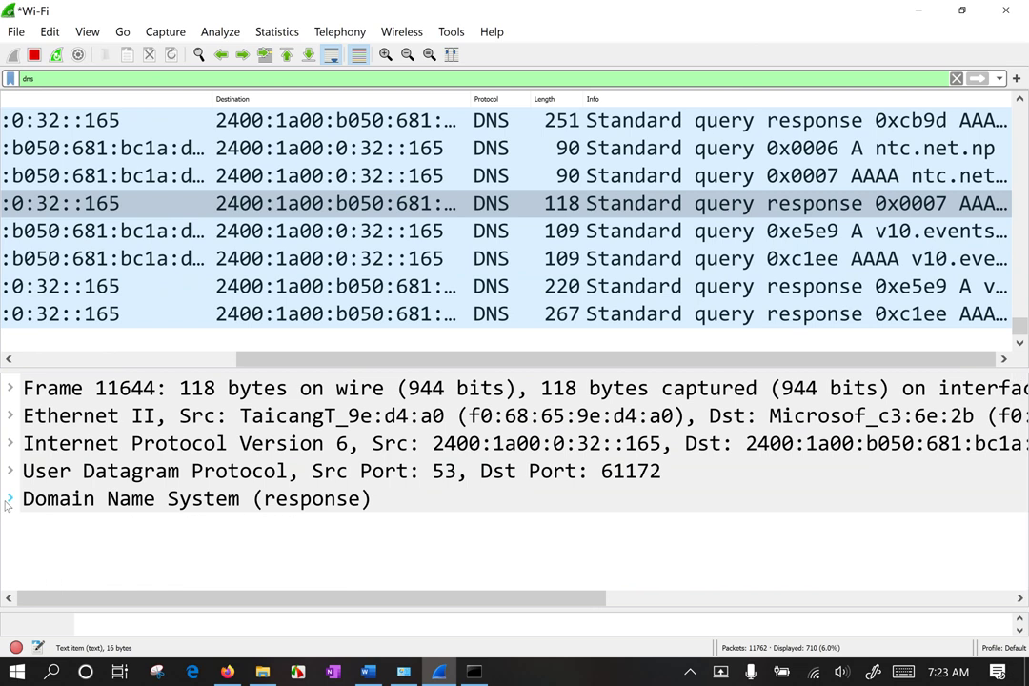
pyautogui.click(328, 503)
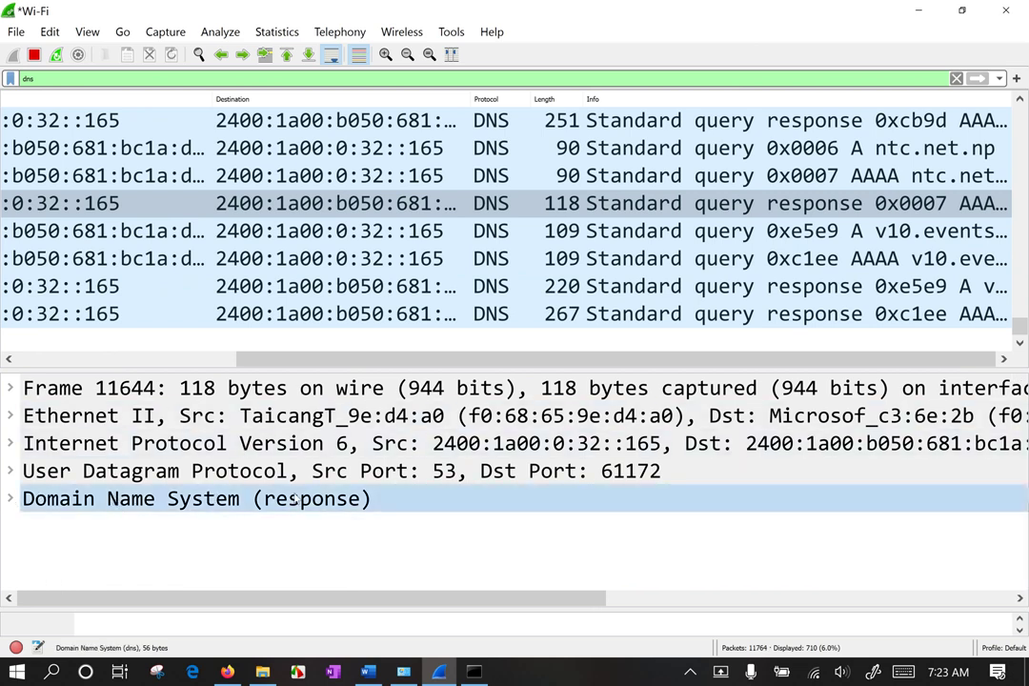
pyautogui.click(11, 498)
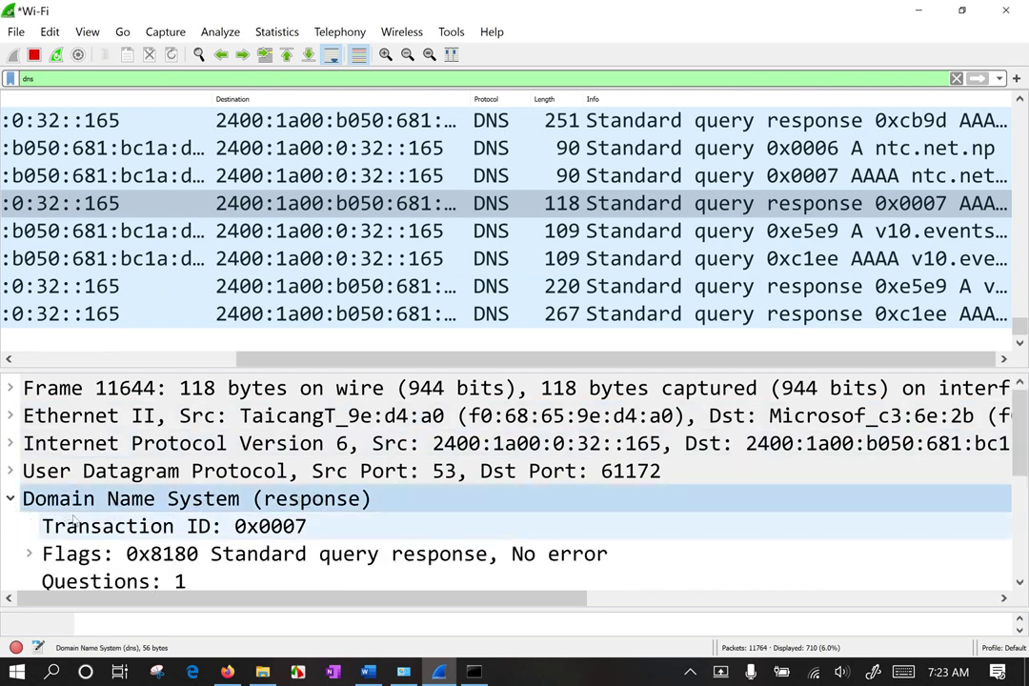
pyautogui.scroll(-1, 149, 542)
pyautogui.click(204, 500)
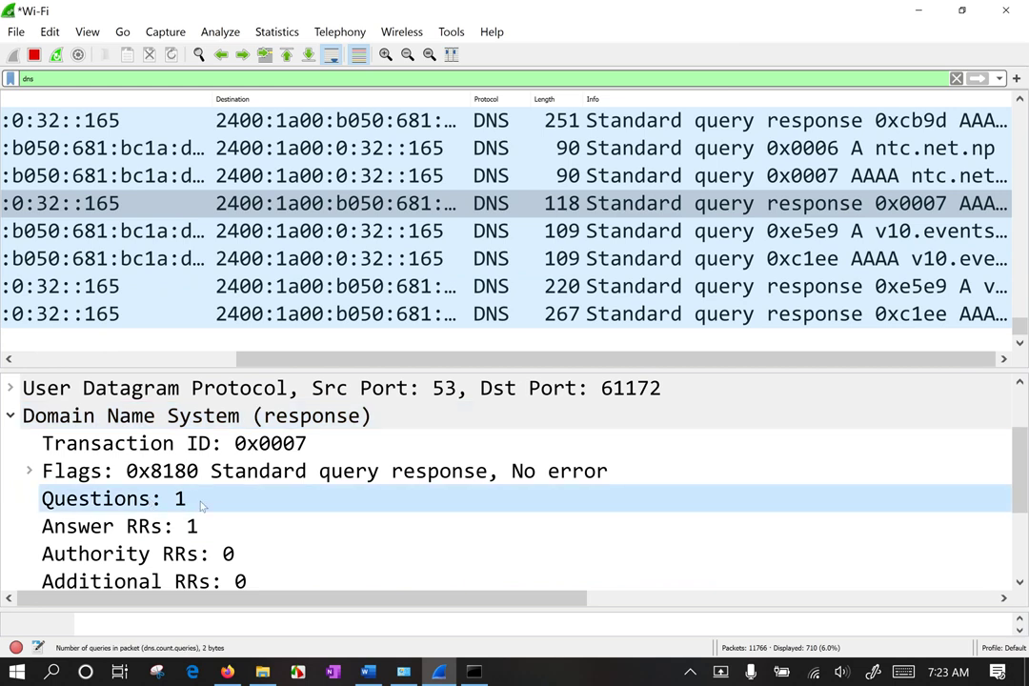
pyautogui.click(193, 528)
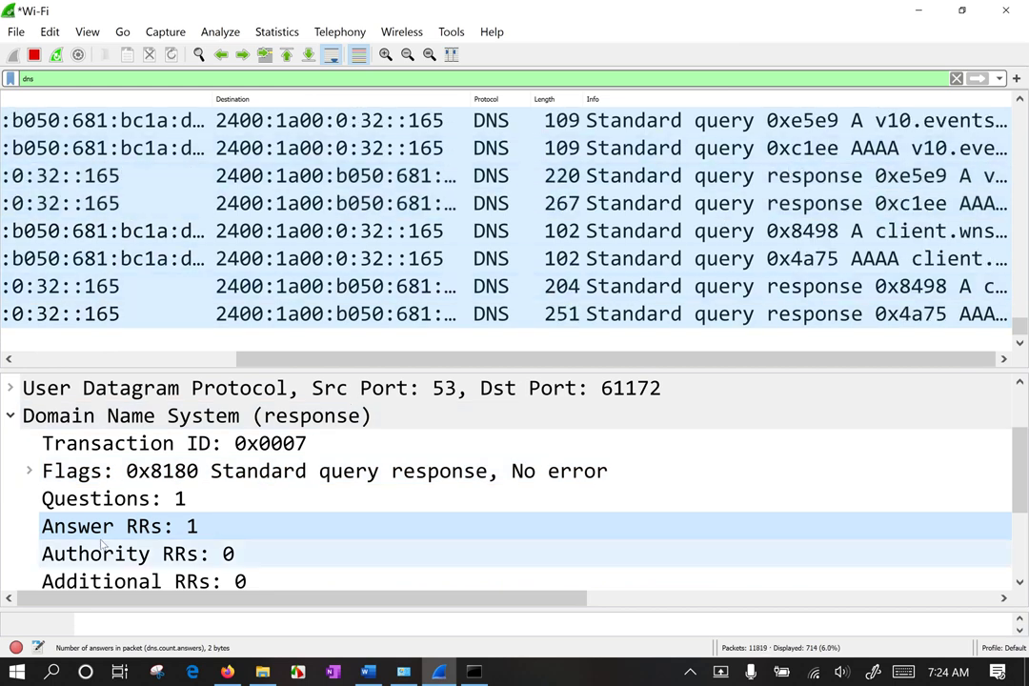
# Step: Expand Queries and Answers to reveal ntc.net.np AAAA 2407:1400::102 with TTL 73182
pyautogui.scroll(-1, 96, 514)
pyautogui.scroll(-1, 100, 536)
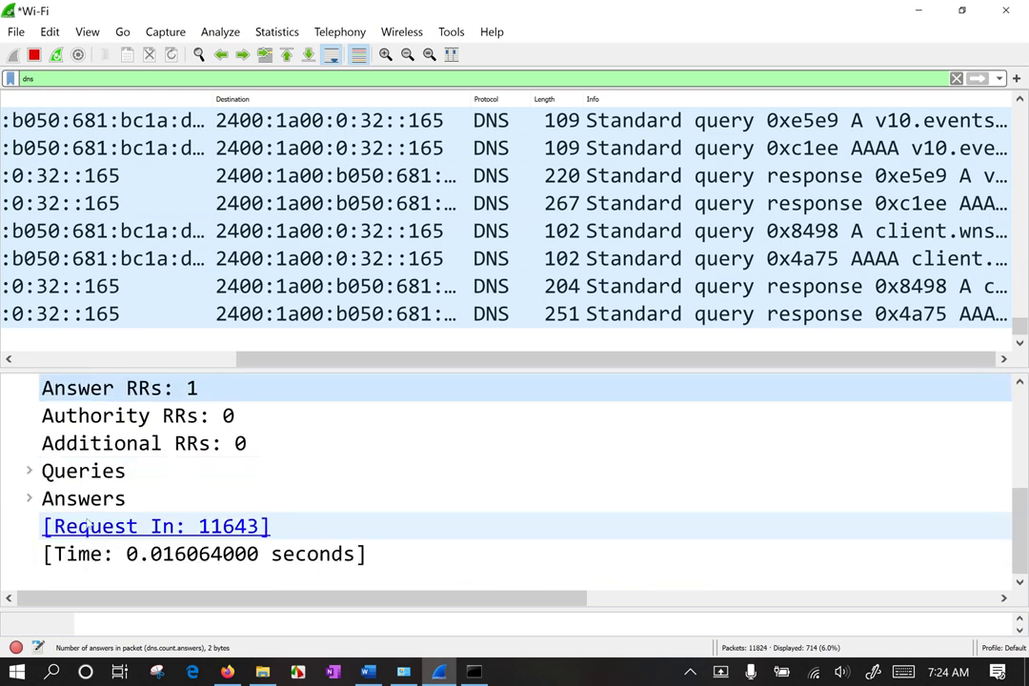
pyautogui.click(46, 471)
pyautogui.click(123, 501)
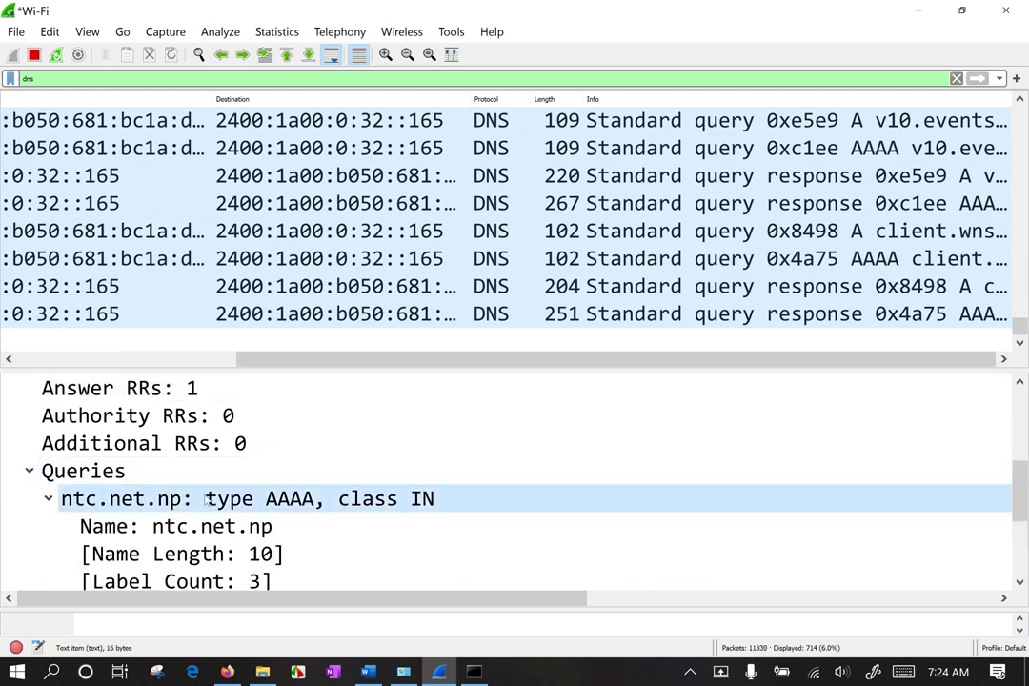
pyautogui.scroll(-2, 133, 500)
pyautogui.click(29, 498)
pyautogui.scroll(-1, 43, 509)
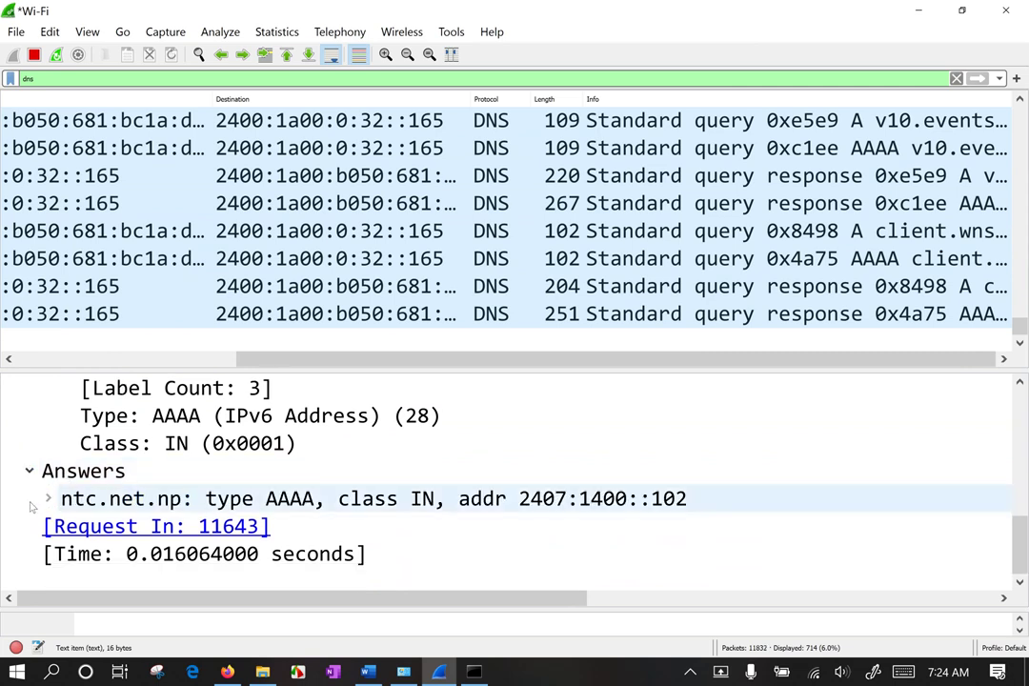
pyautogui.click(45, 499)
pyautogui.click(147, 498)
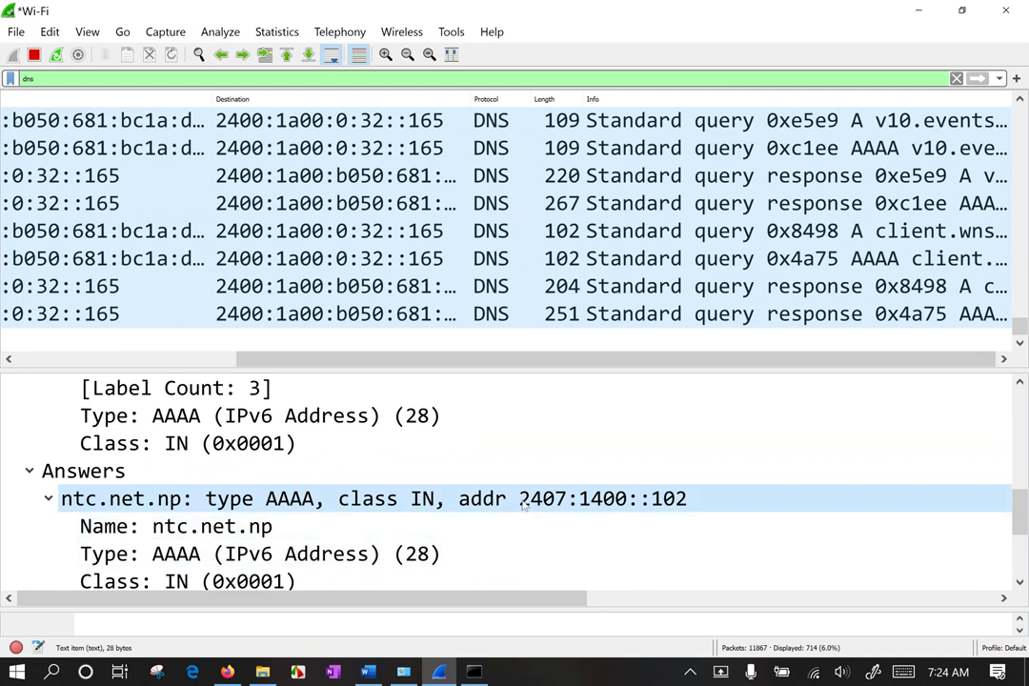
pyautogui.scroll(-1, 524, 500)
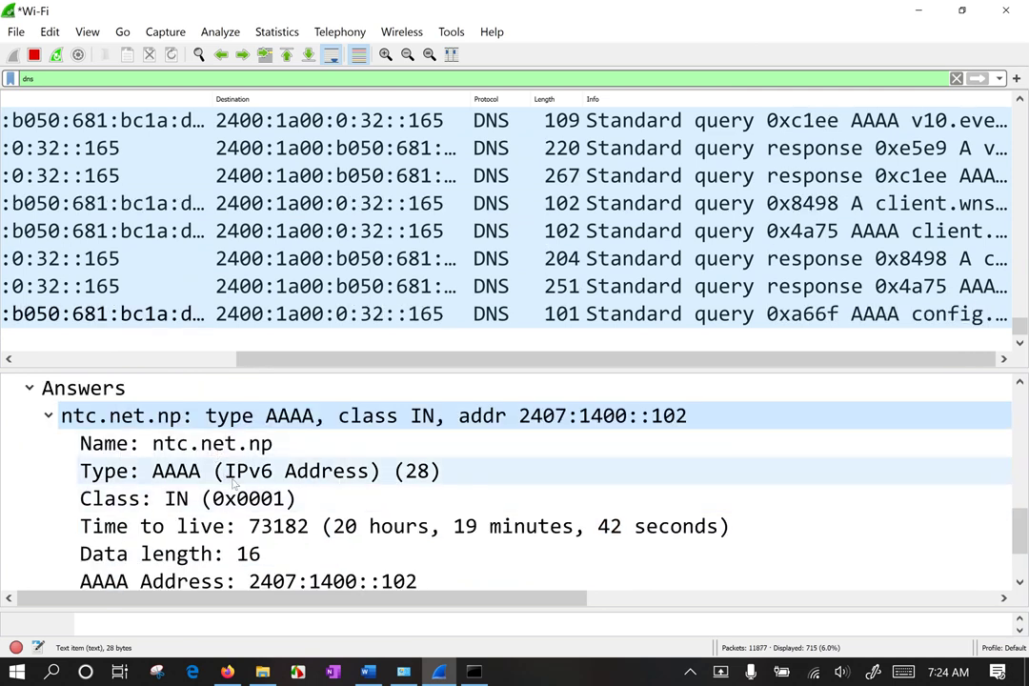
pyautogui.click(225, 474)
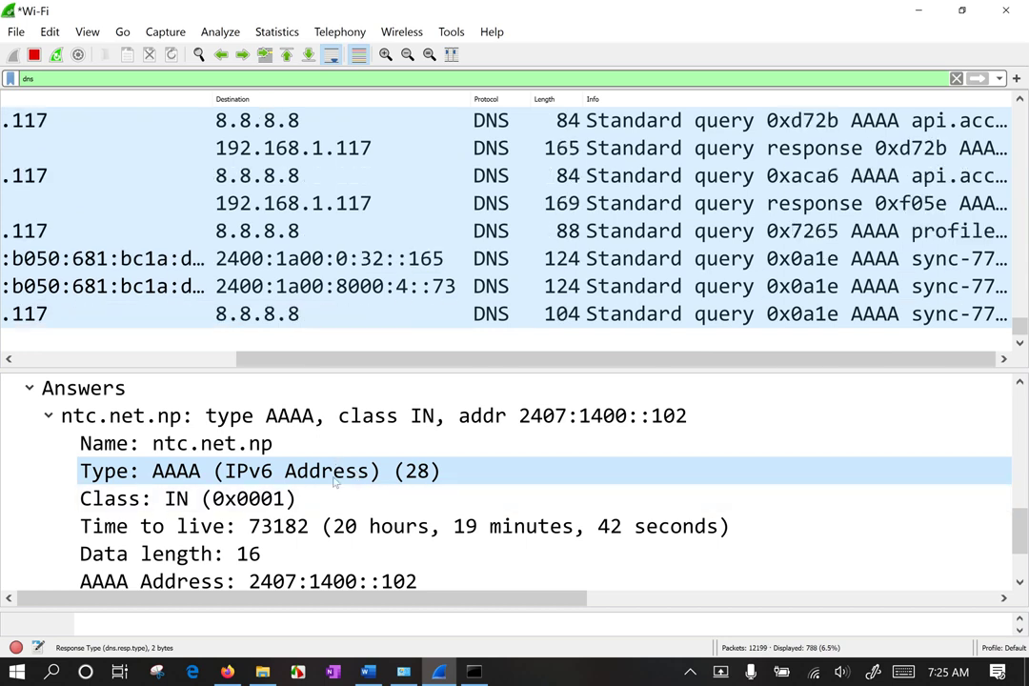
# Step: Check the ntc.net.np answer's 73182-second time to live, then delete the dns display filter
pyautogui.click(343, 526)
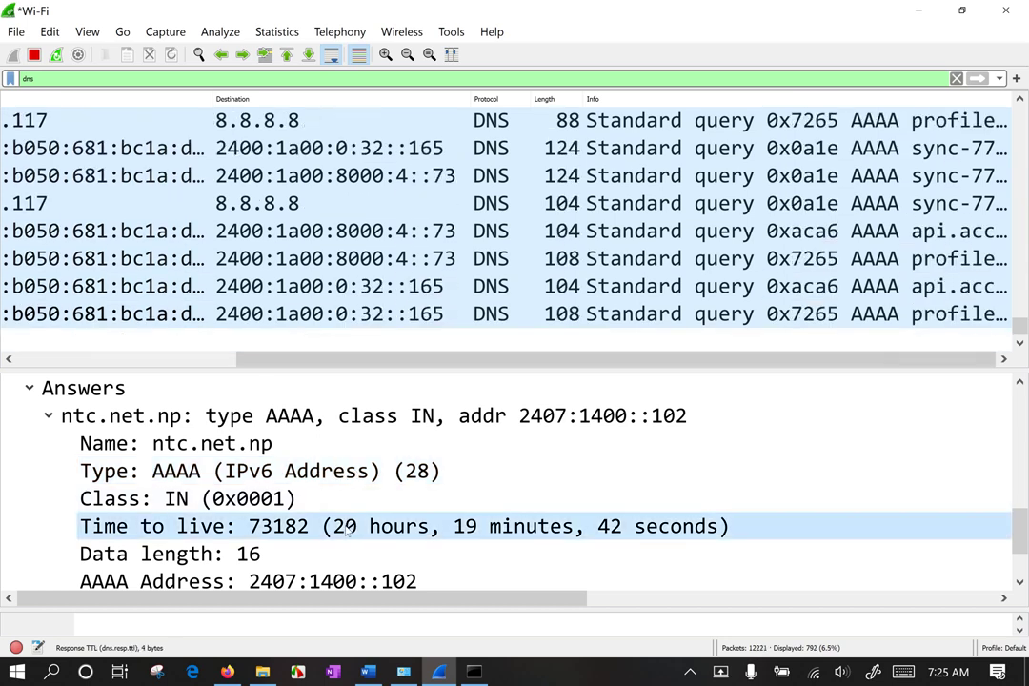
pyautogui.scroll(-1, 343, 530)
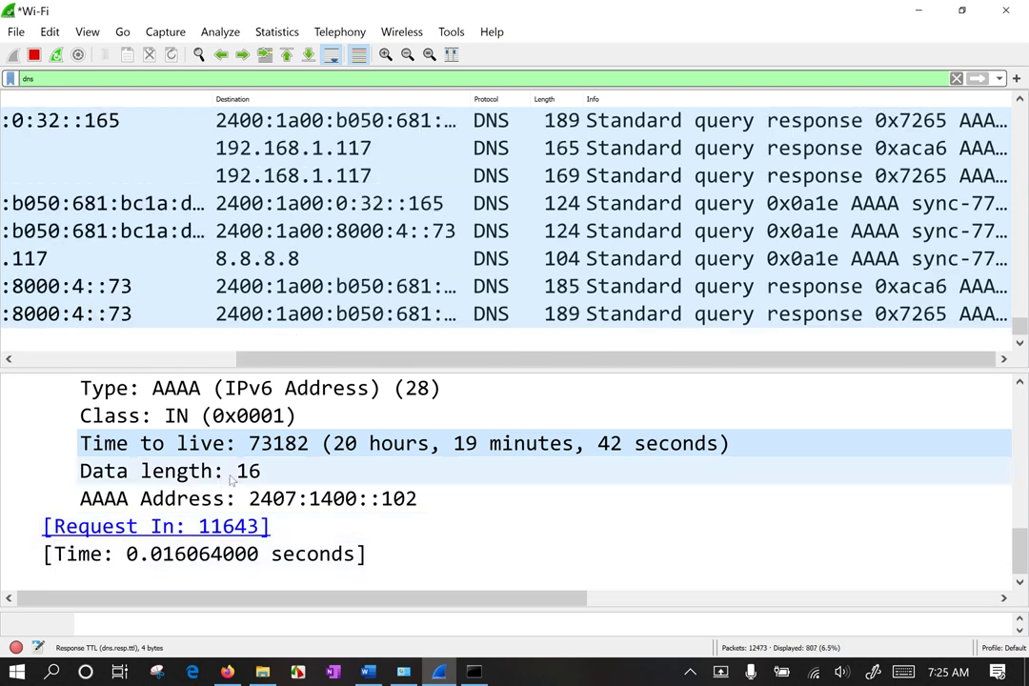
pyautogui.scroll(1, 248, 471)
pyautogui.click(460, 420)
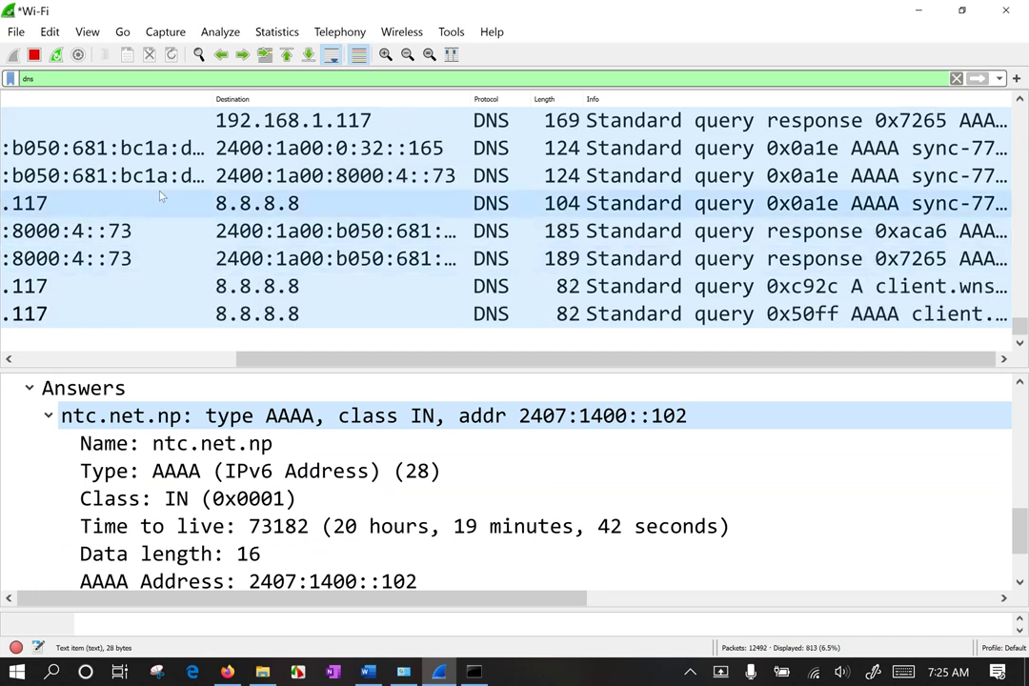
pyautogui.doubleClick(38, 78)
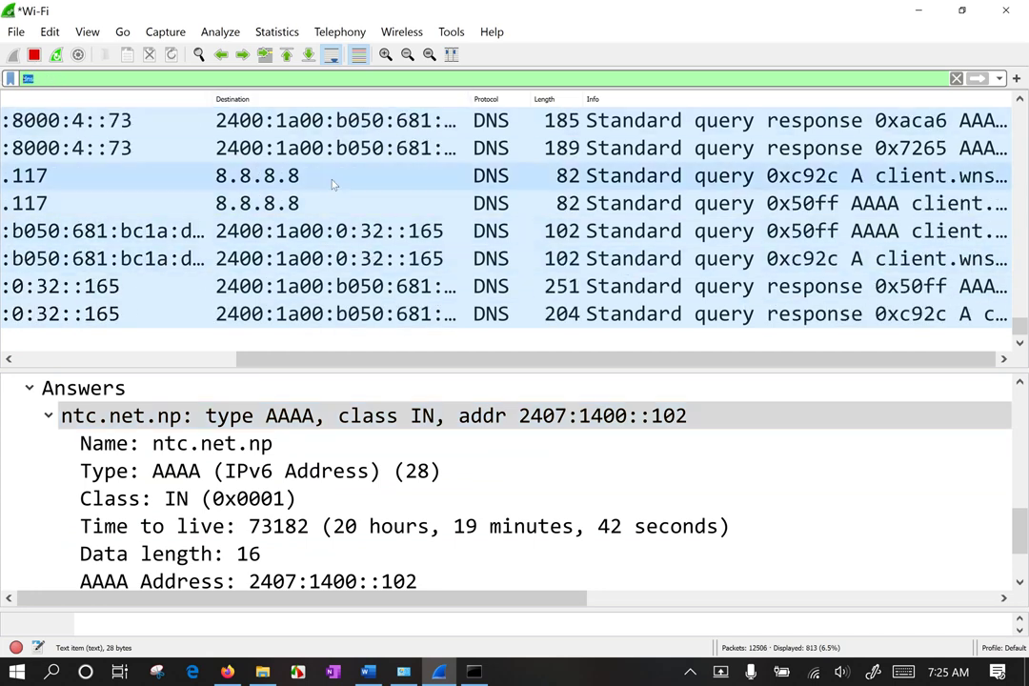
pyautogui.press('BackSpace')
# Step: Show all captured packets unfiltered and widen the Destination column
pyautogui.press('Return')
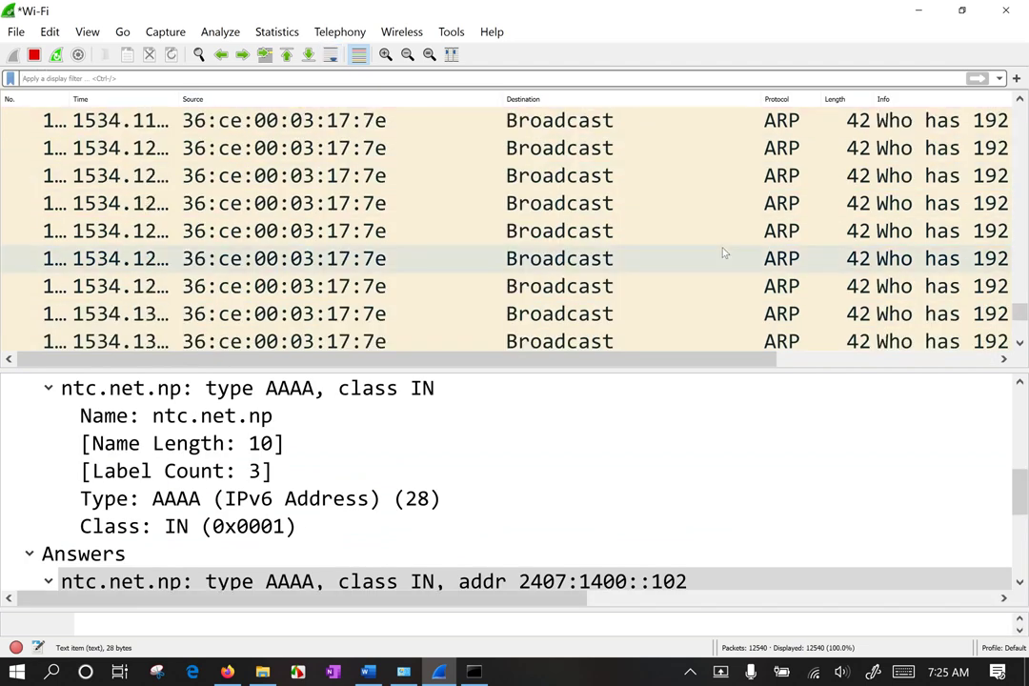
pyautogui.moveTo(641, 360); pyautogui.dragTo(867, 357)
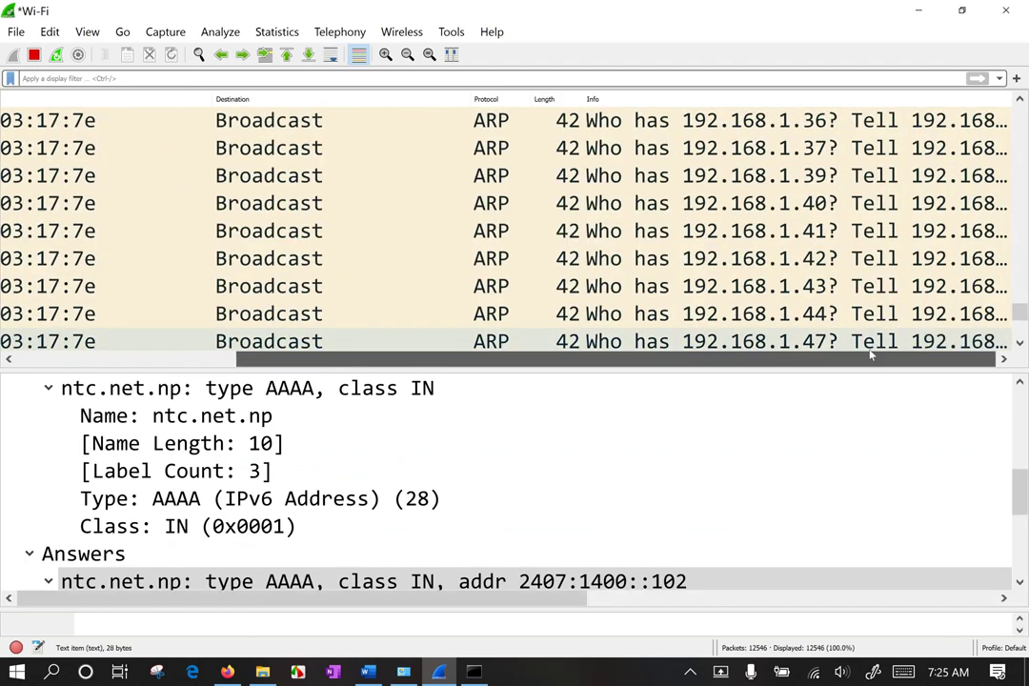
pyautogui.moveTo(474, 97); pyautogui.dragTo(461, 99)
pyautogui.moveTo(329, 99); pyautogui.dragTo(326, 96)
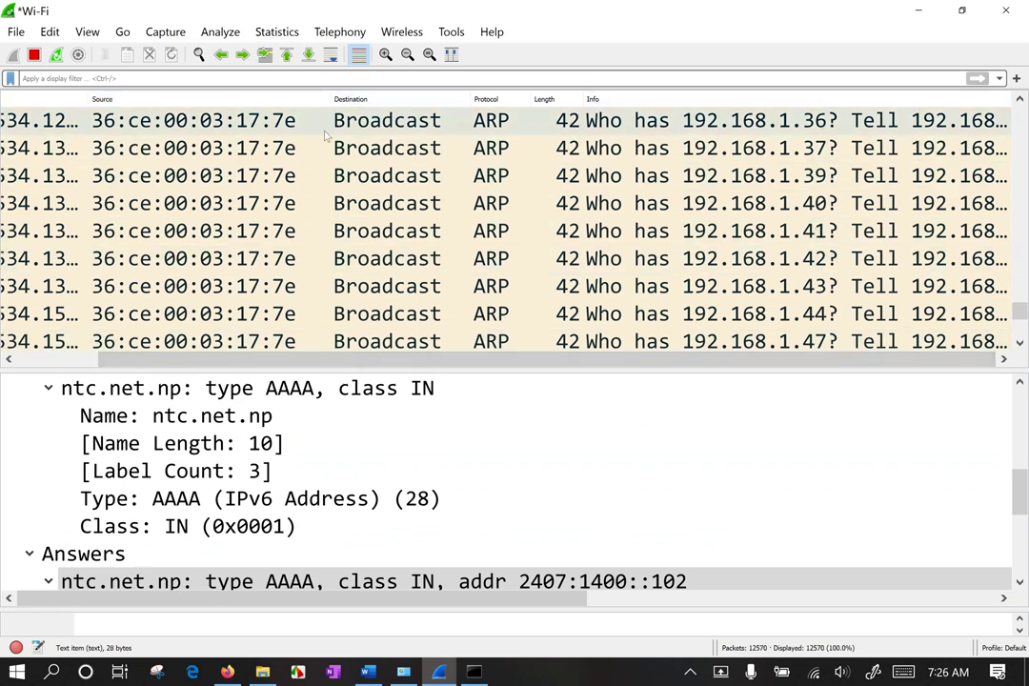
# Step: Inspect the first ARP request, widen the Time column, and return to the nslookup console
pyautogui.click(205, 109)
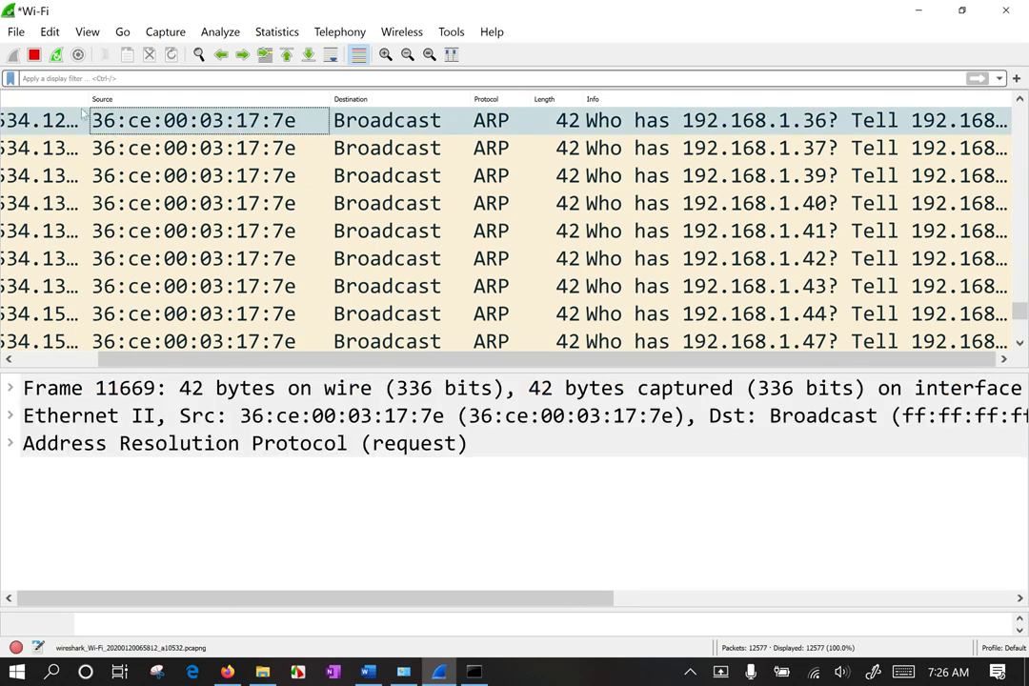
pyautogui.moveTo(90, 98); pyautogui.dragTo(191, 99)
pyautogui.moveTo(187, 358); pyautogui.dragTo(88, 356)
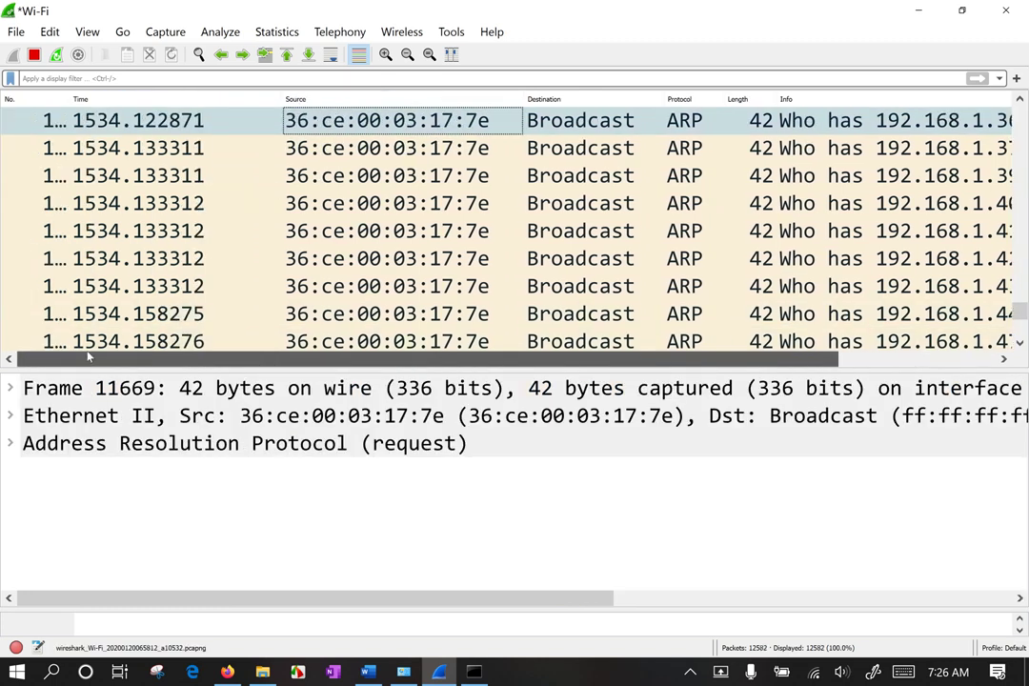
pyautogui.click(474, 671)
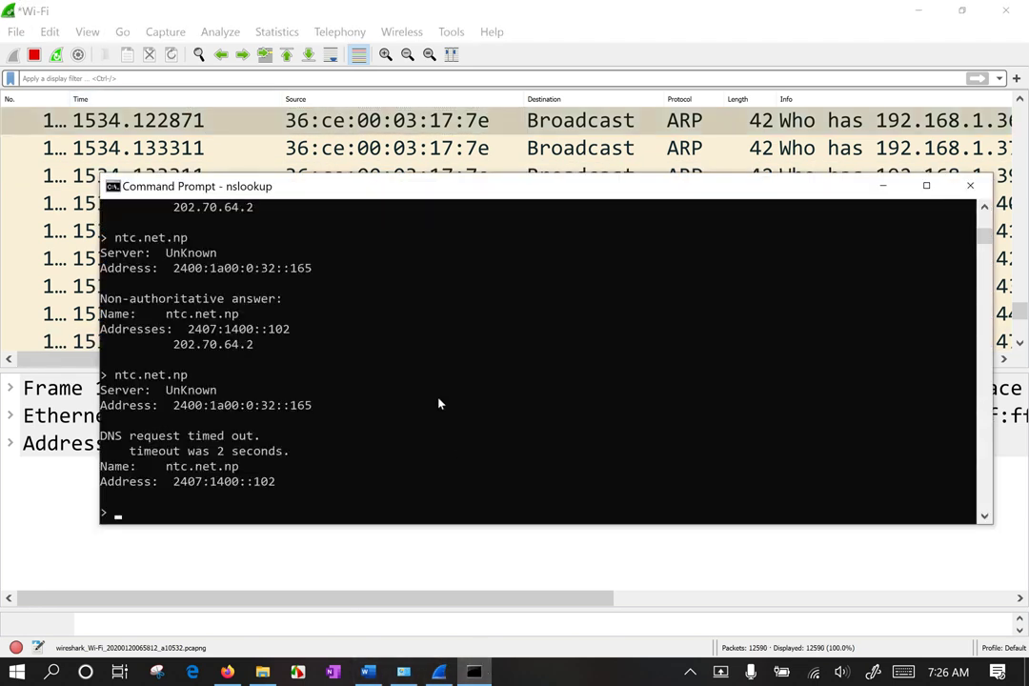
# Step: Exit nslookup and list the ARP table with arp -a
pyautogui.hotkey('ctrl', 'c')
pyautogui.press('Return')
pyautogui.press('Return')
pyautogui.press('Return')
pyautogui.press('Return')
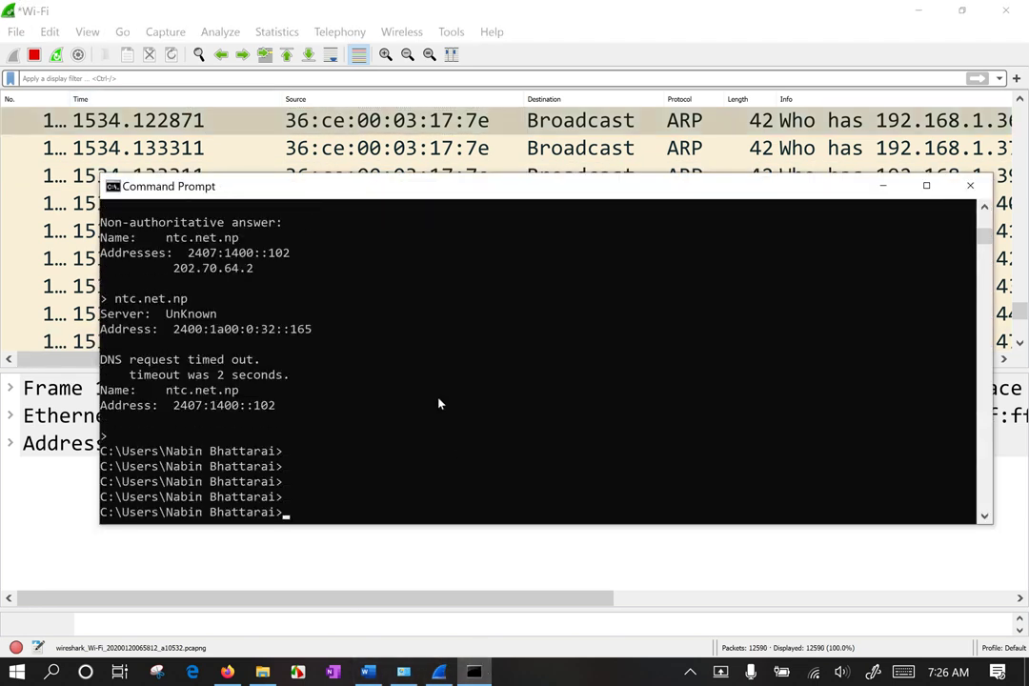
pyautogui.write('arp -a')
pyautogui.press('Return')
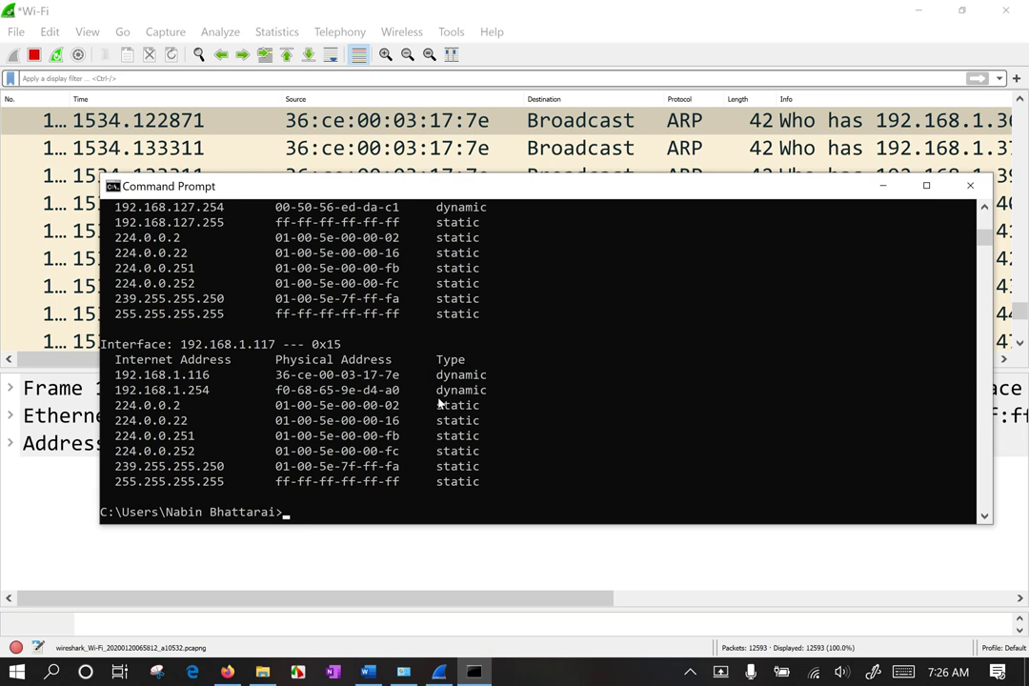
# Step: Select the MAC 00-50-56-ed-da-c1 of 192.168.127.254, then return to Wireshark
pyautogui.scroll(2, 146, 346)
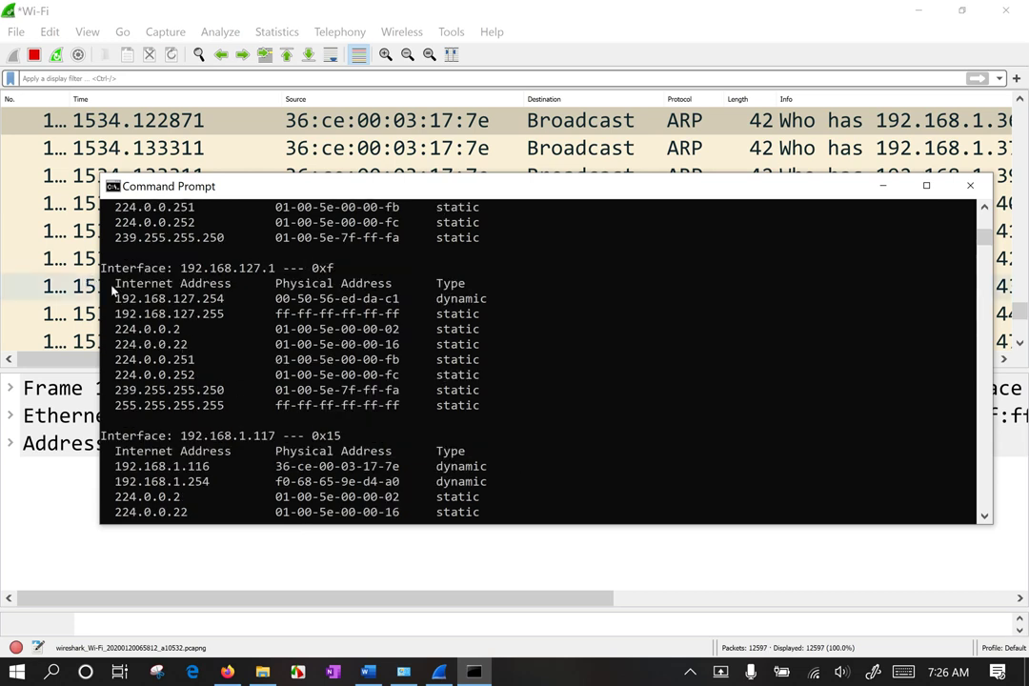
pyautogui.moveTo(122, 295); pyautogui.dragTo(204, 317)
pyautogui.moveTo(275, 298); pyautogui.dragTo(400, 328)
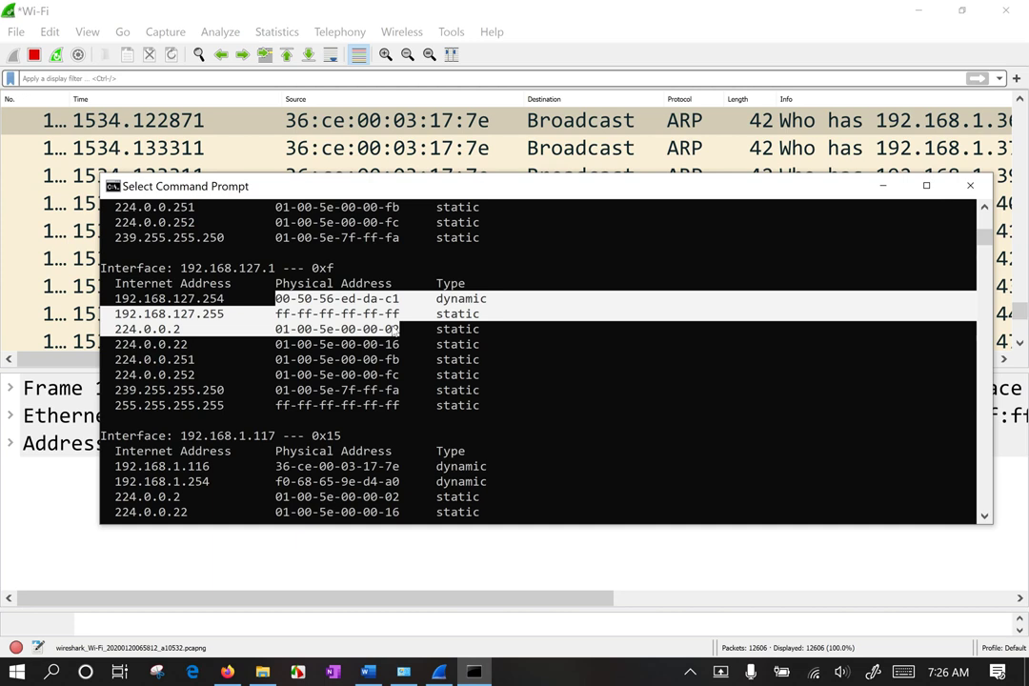
pyautogui.click(207, 312)
pyautogui.moveTo(177, 298); pyautogui.dragTo(114, 298)
pyautogui.click(271, 298)
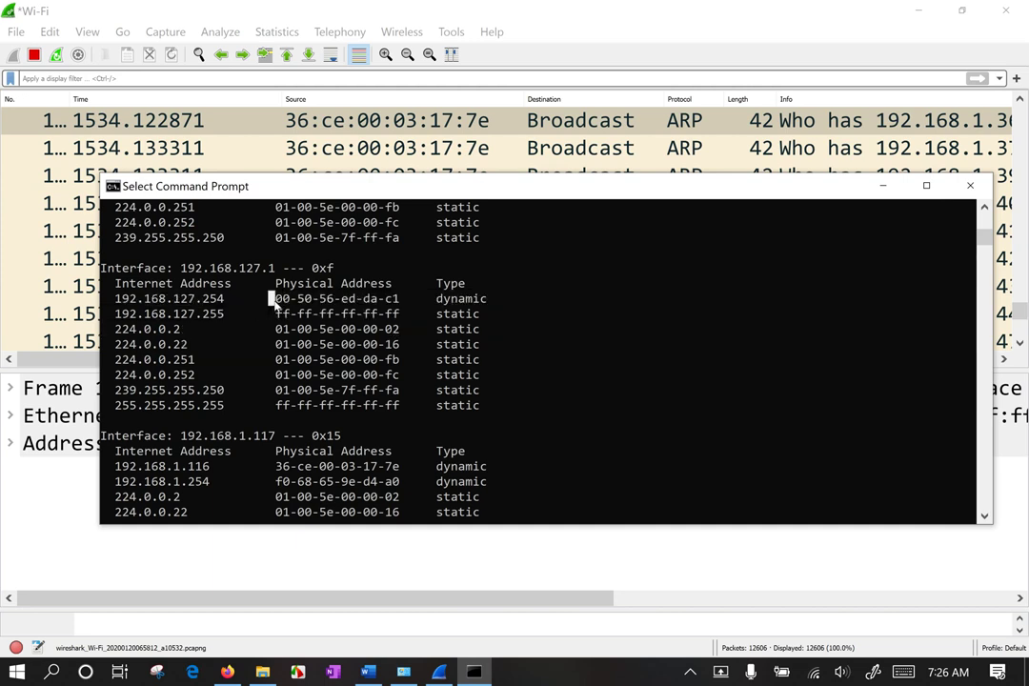
pyautogui.moveTo(274, 302); pyautogui.dragTo(386, 304)
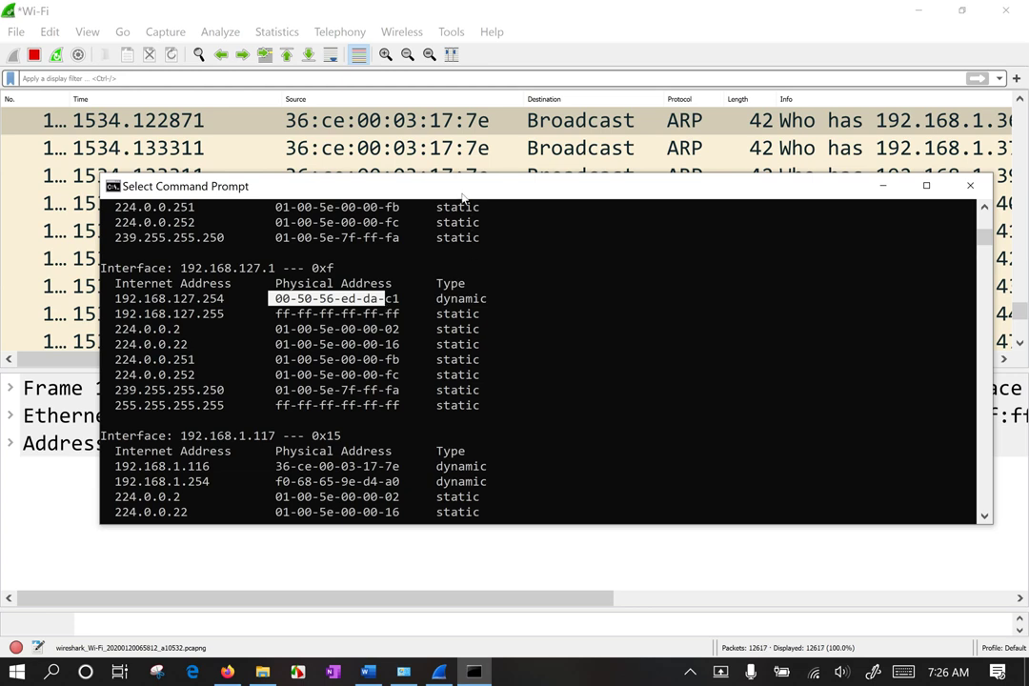
pyautogui.click(743, 39)
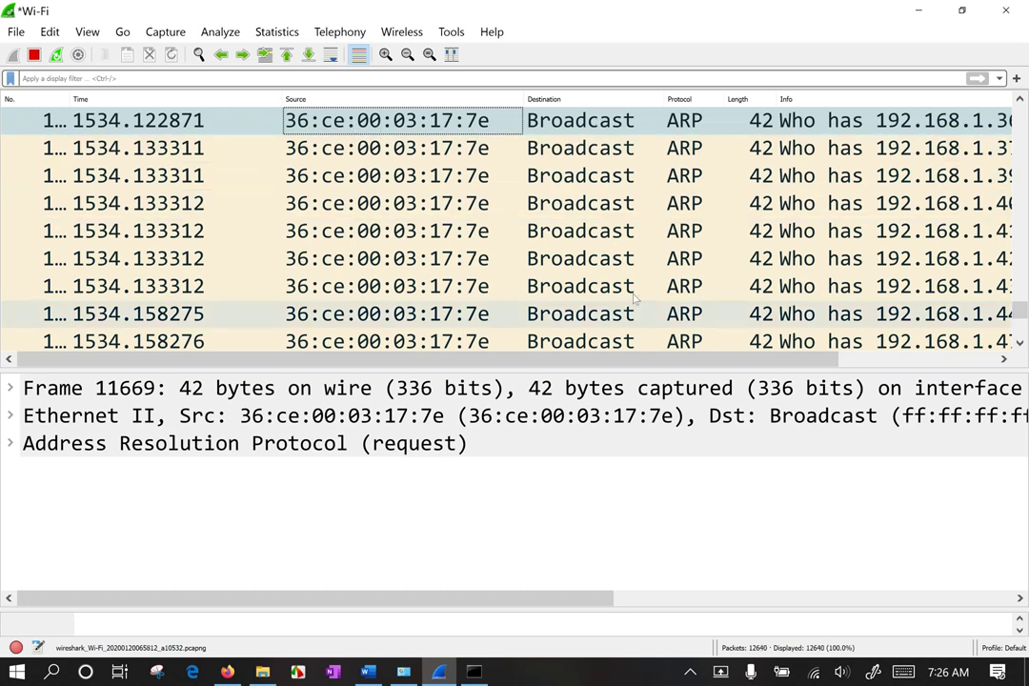
# Step: Scroll the packet list right and zoom out twice to shrink its text
pyautogui.moveTo(650, 359); pyautogui.dragTo(821, 359)
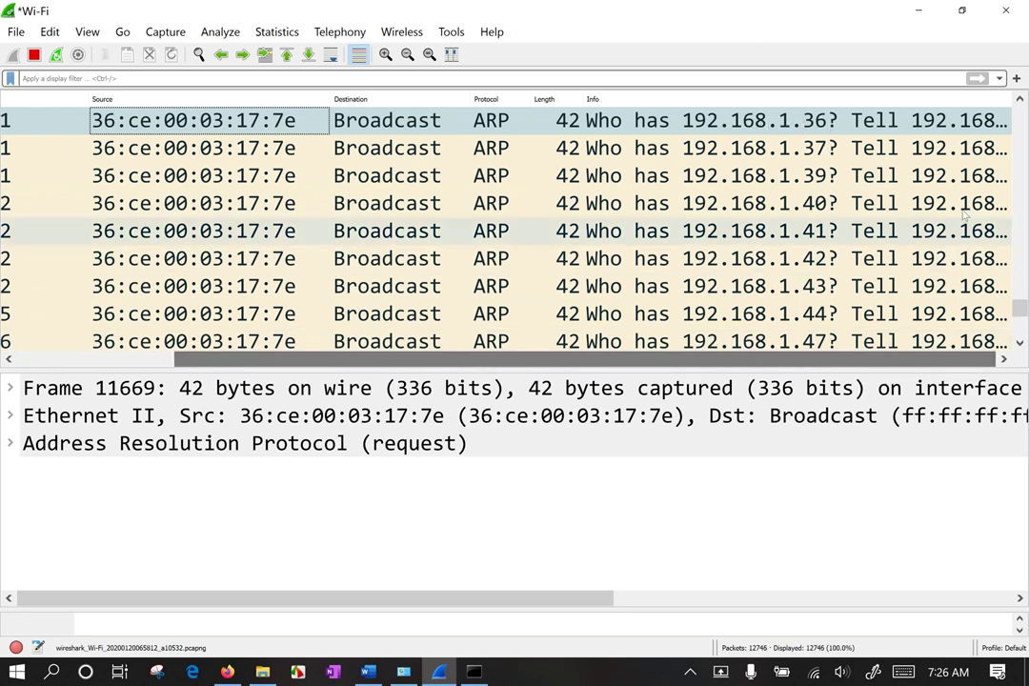
pyautogui.click(407, 54)
pyautogui.click(406, 54)
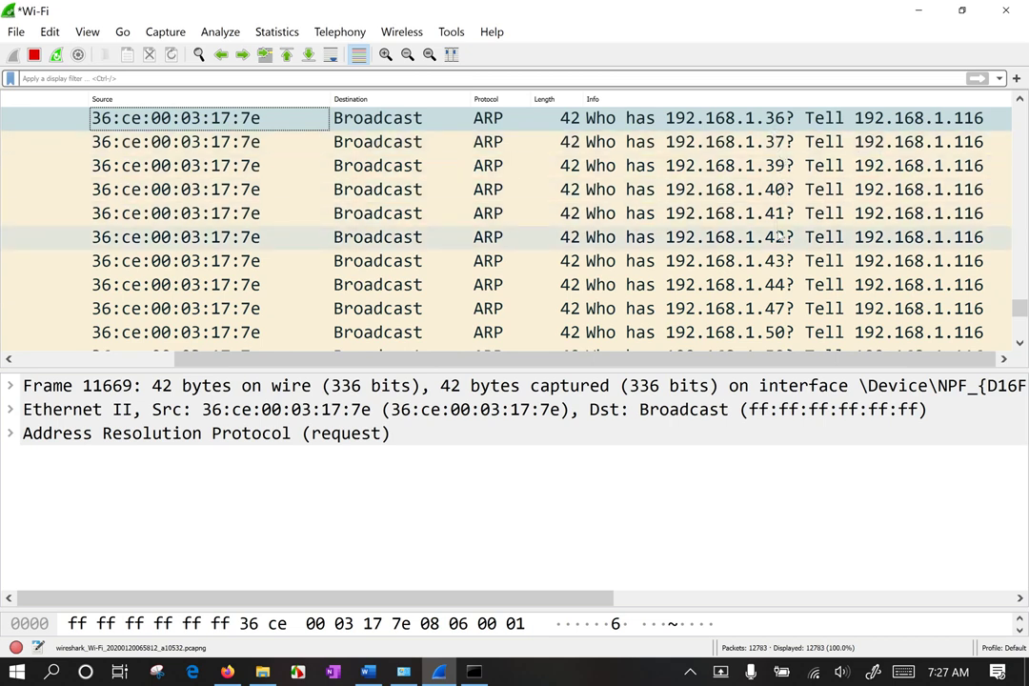
# Step: Scroll down the packet list past the ARP sweep to the 192.168.1.117 reply
pyautogui.scroll(-2, 785, 250)
pyautogui.scroll(-6, 786, 248)
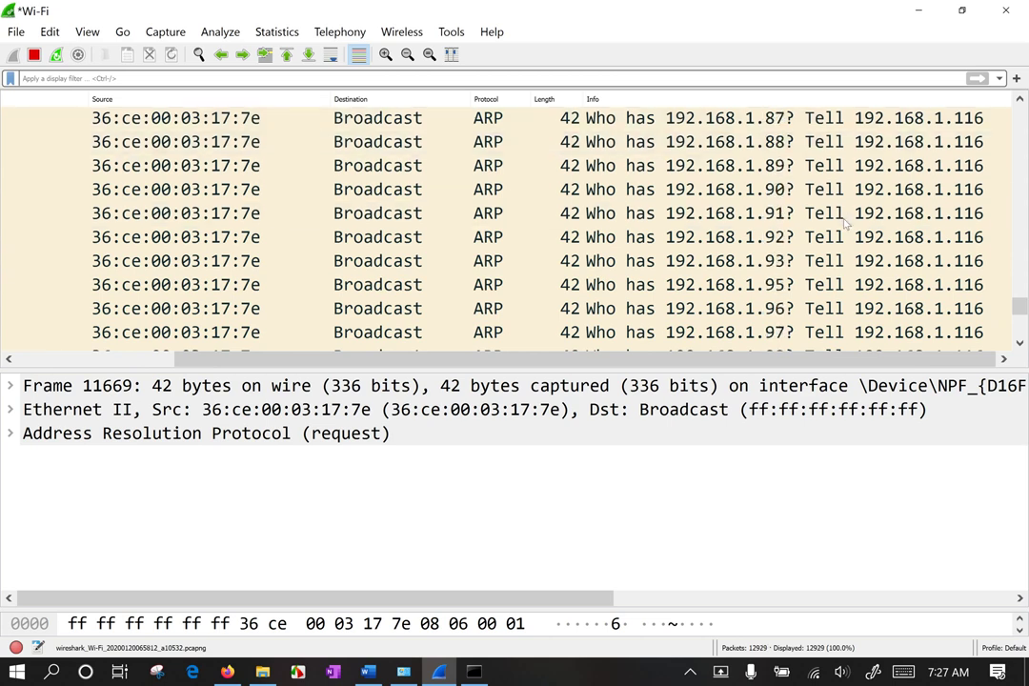
pyautogui.scroll(-1, 845, 221)
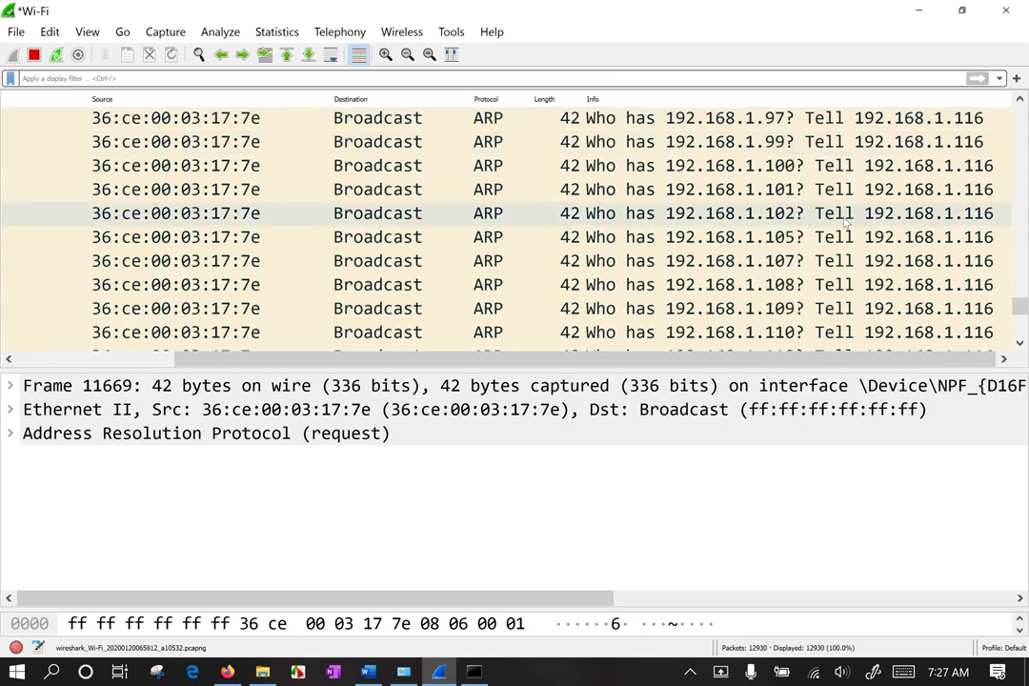
pyautogui.scroll(-5, 845, 221)
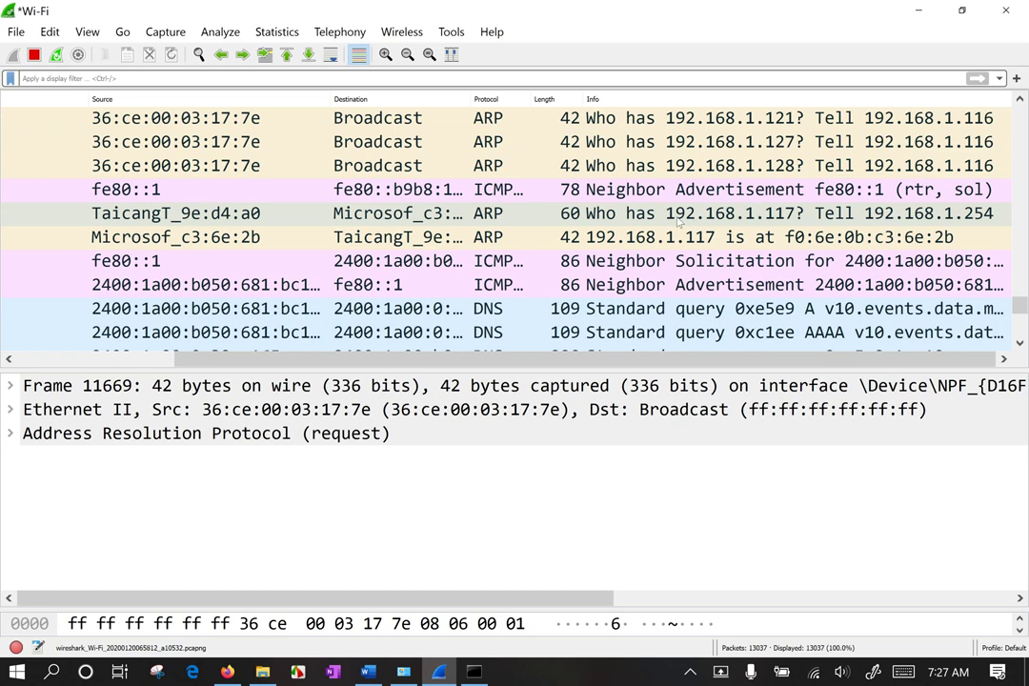
# Step: Compare the 192.168.1.117 ARP request and reply, then open request frame 11733 in its own window
pyautogui.click(718, 217)
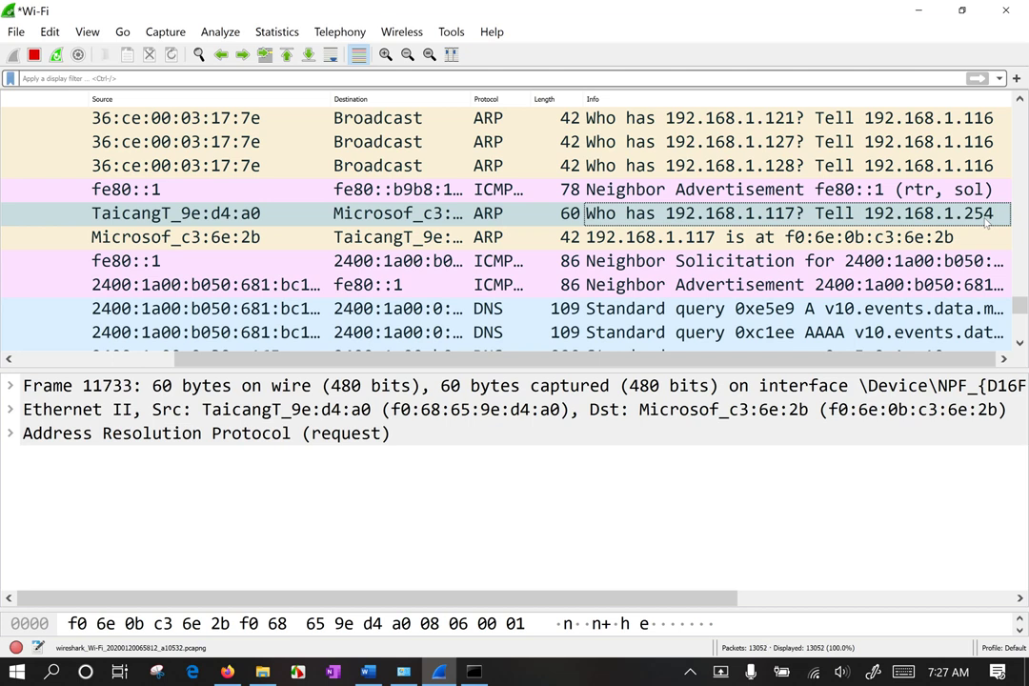
pyautogui.click(711, 242)
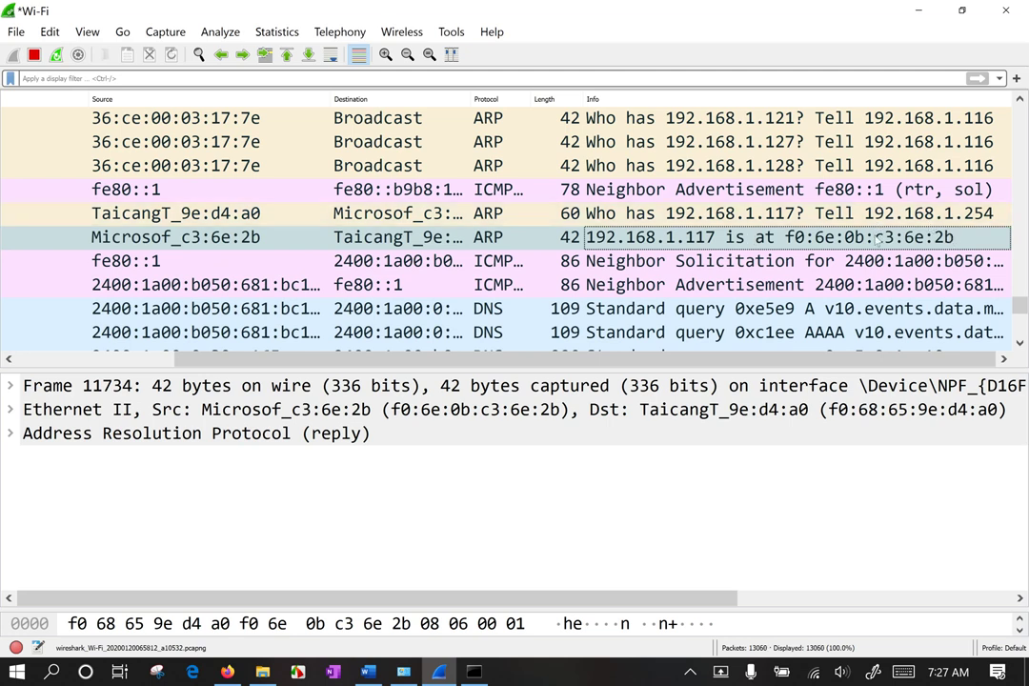
pyautogui.click(843, 214)
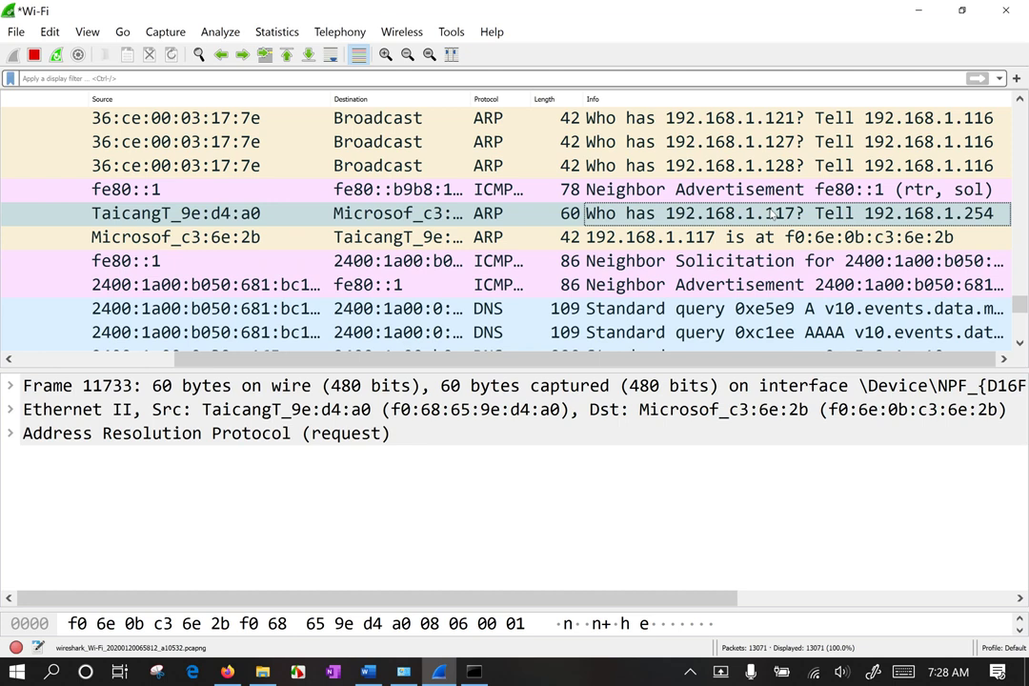
pyautogui.doubleClick(771, 213)
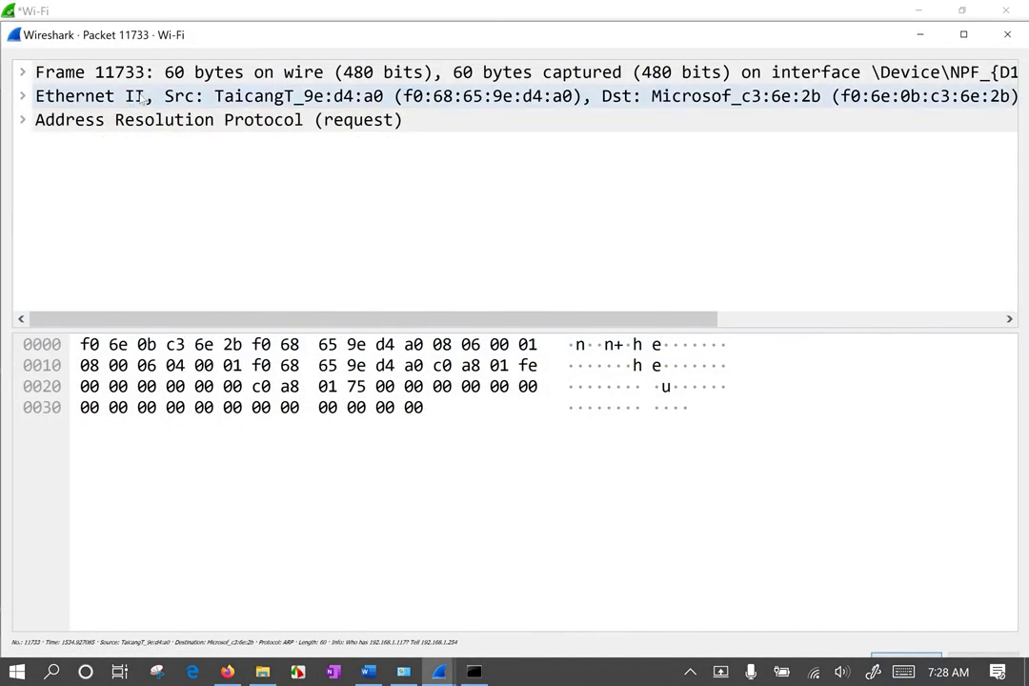
pyautogui.click(143, 98)
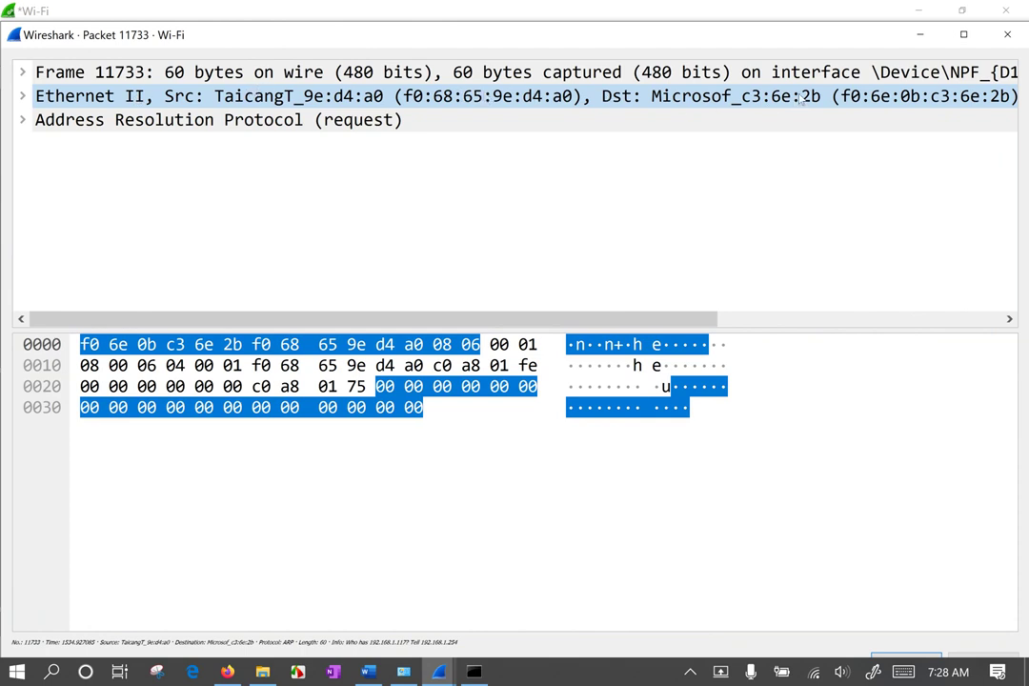
pyautogui.click(22, 119)
pyautogui.click(324, 124)
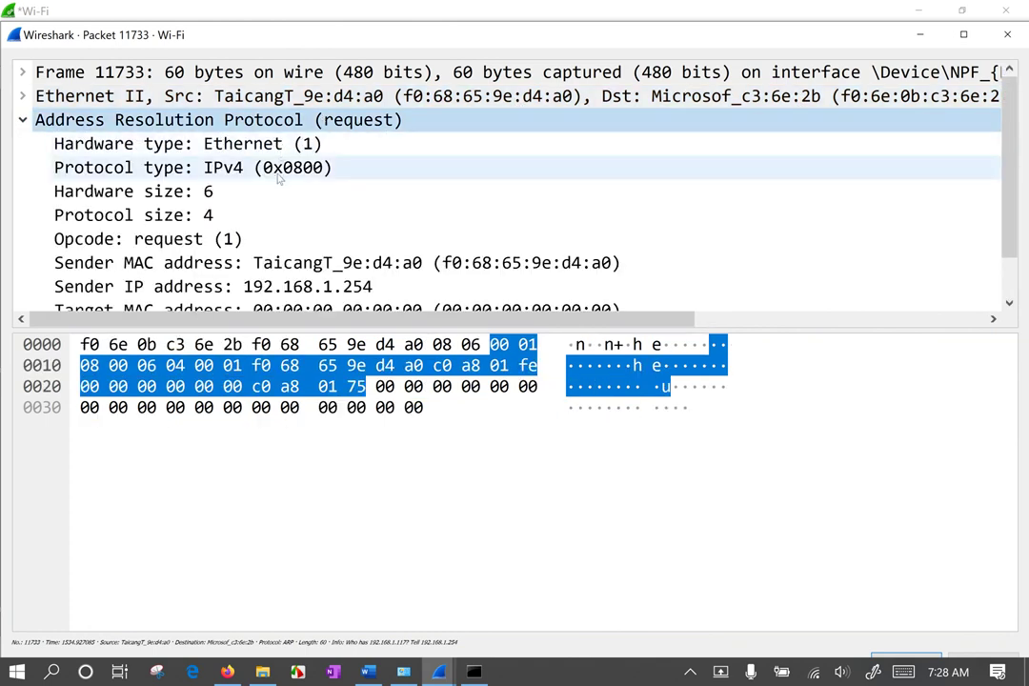
pyautogui.scroll(-1, 283, 196)
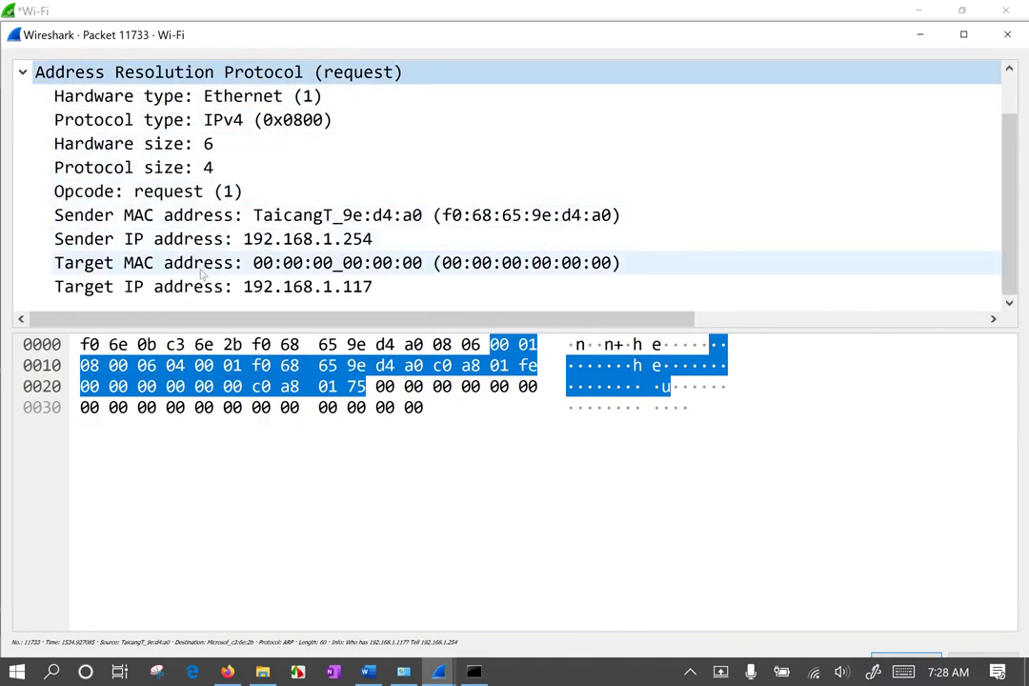
pyautogui.click(268, 217)
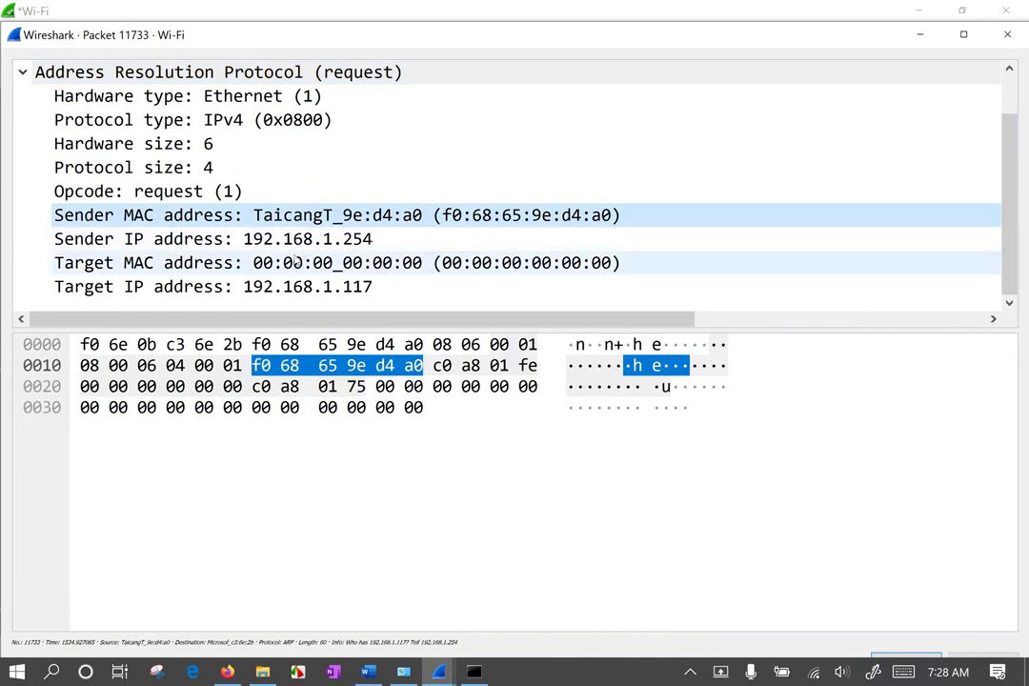
pyautogui.click(199, 242)
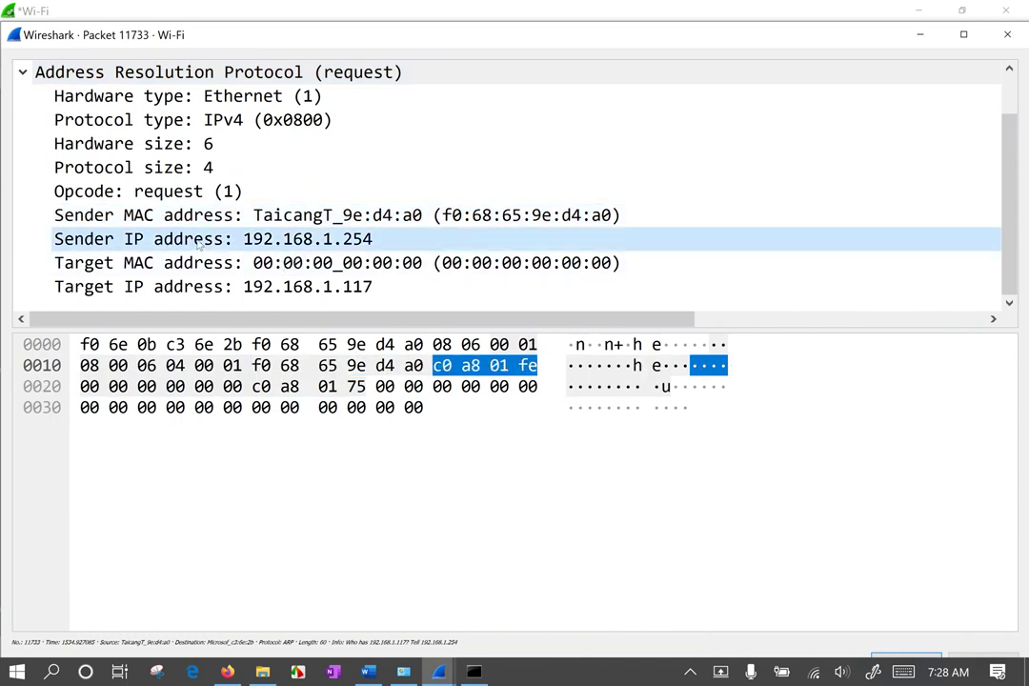
pyautogui.click(138, 263)
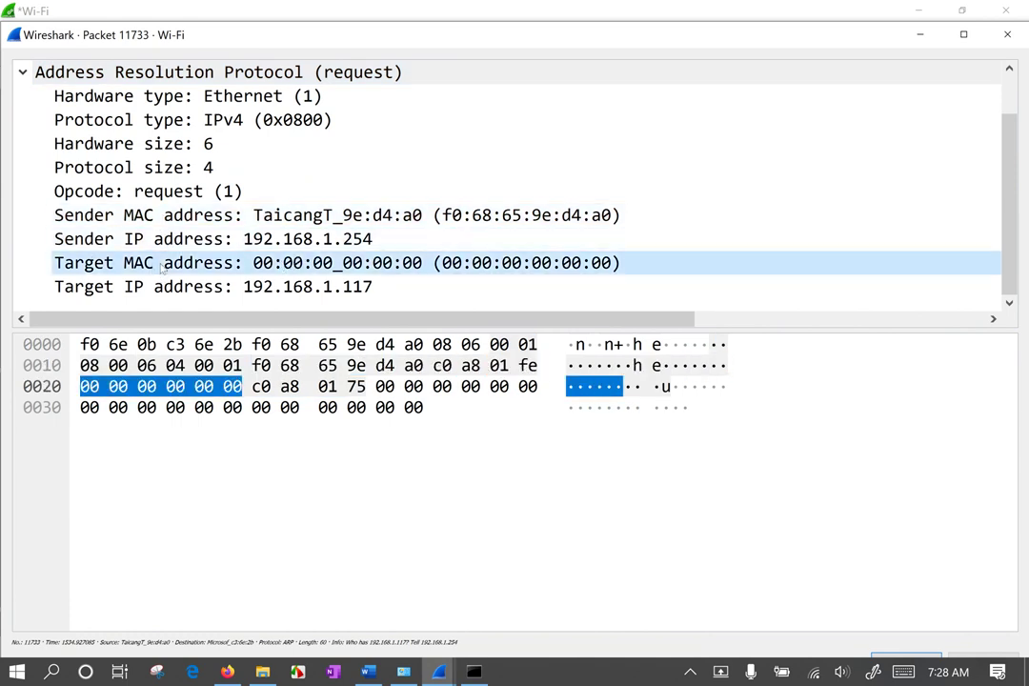
pyautogui.click(314, 290)
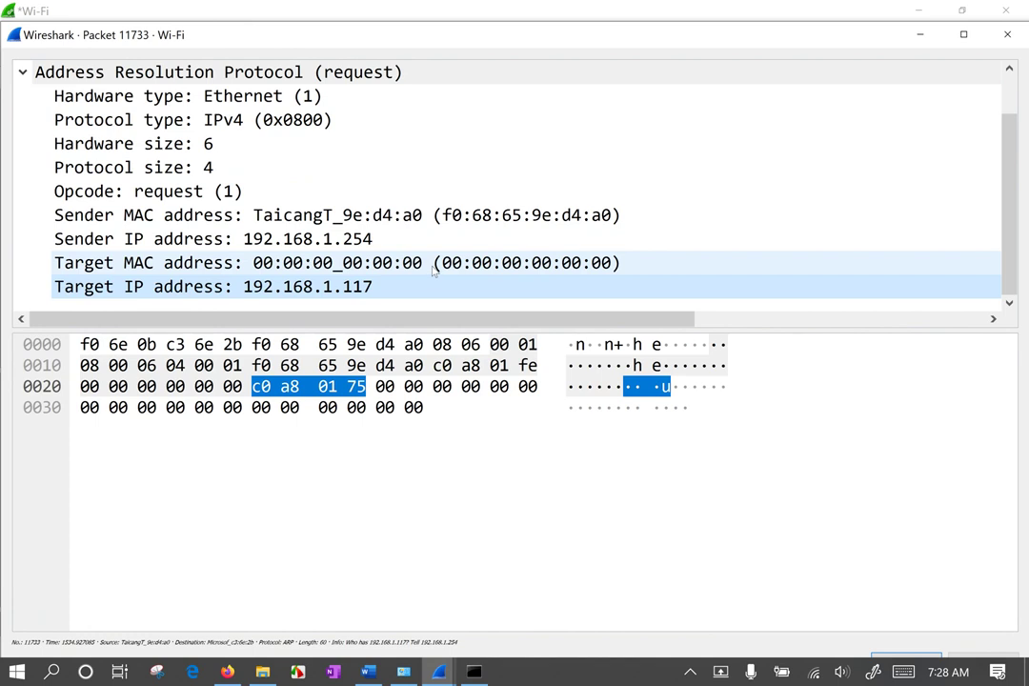
pyautogui.click(334, 262)
pyautogui.click(1007, 34)
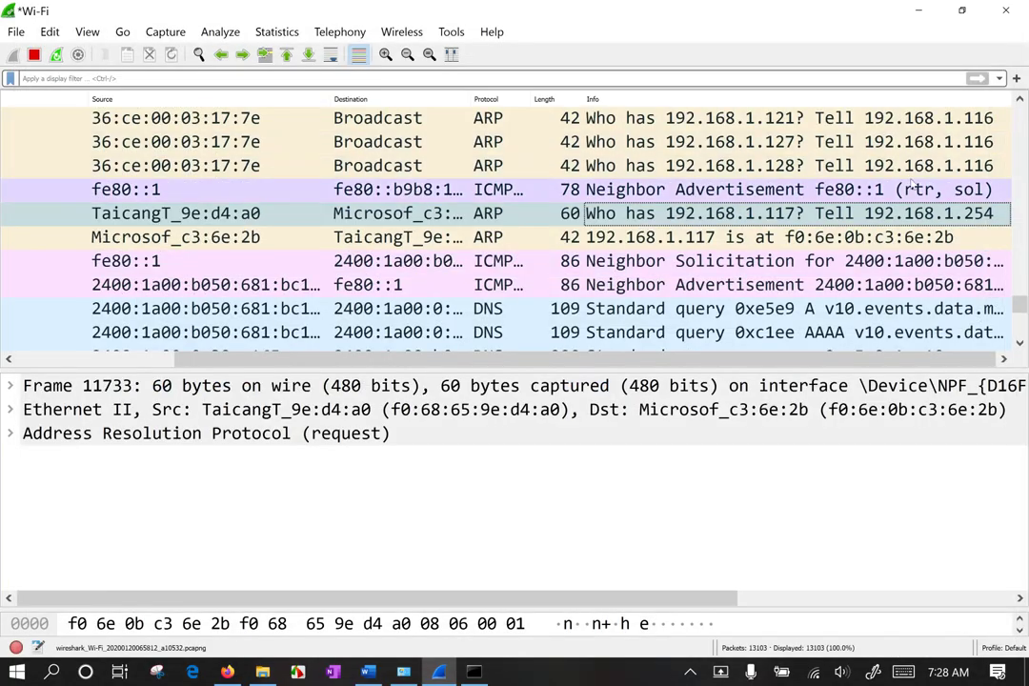
# Step: Open ARP reply frame 11734 in its own window and expand its Address Resolution Protocol fields
pyautogui.click(683, 238)
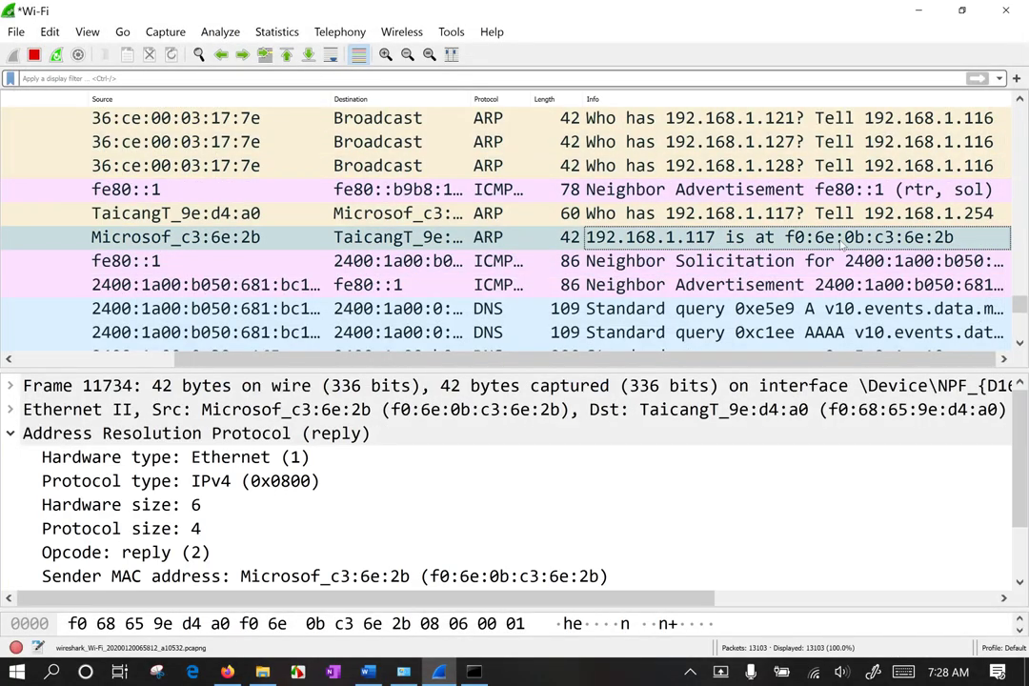
pyautogui.doubleClick(672, 241)
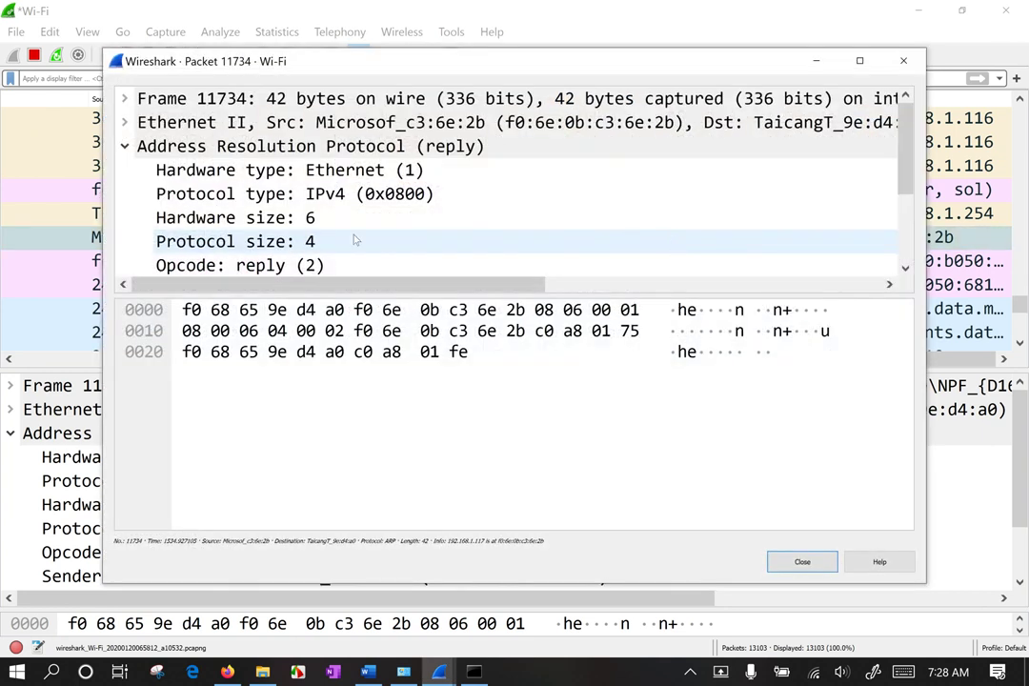
pyautogui.doubleClick(320, 145)
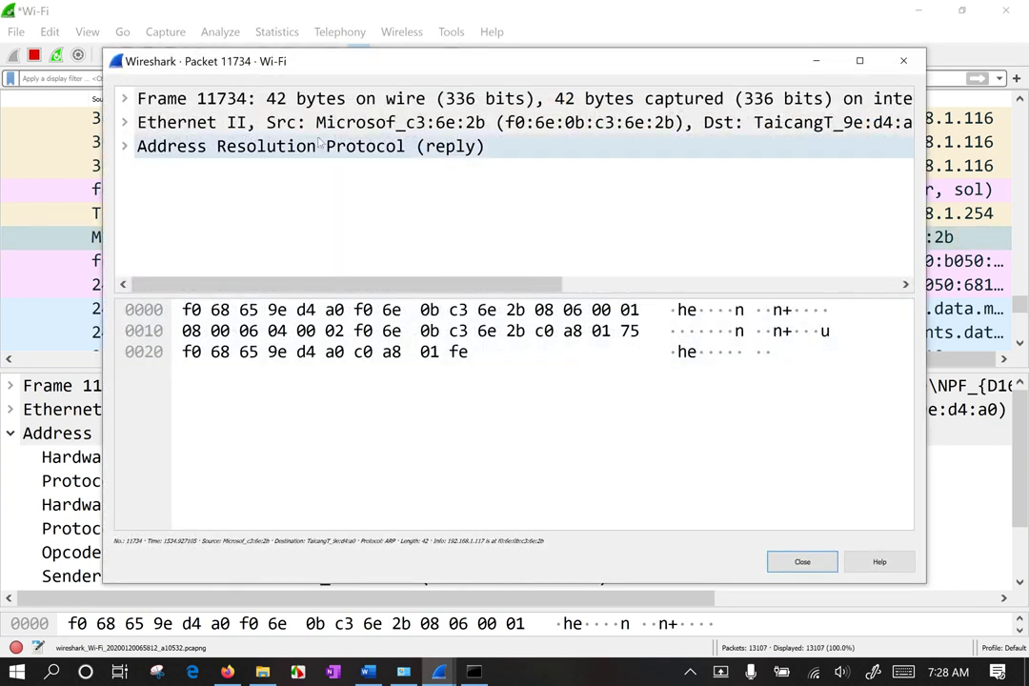
pyautogui.click(433, 146)
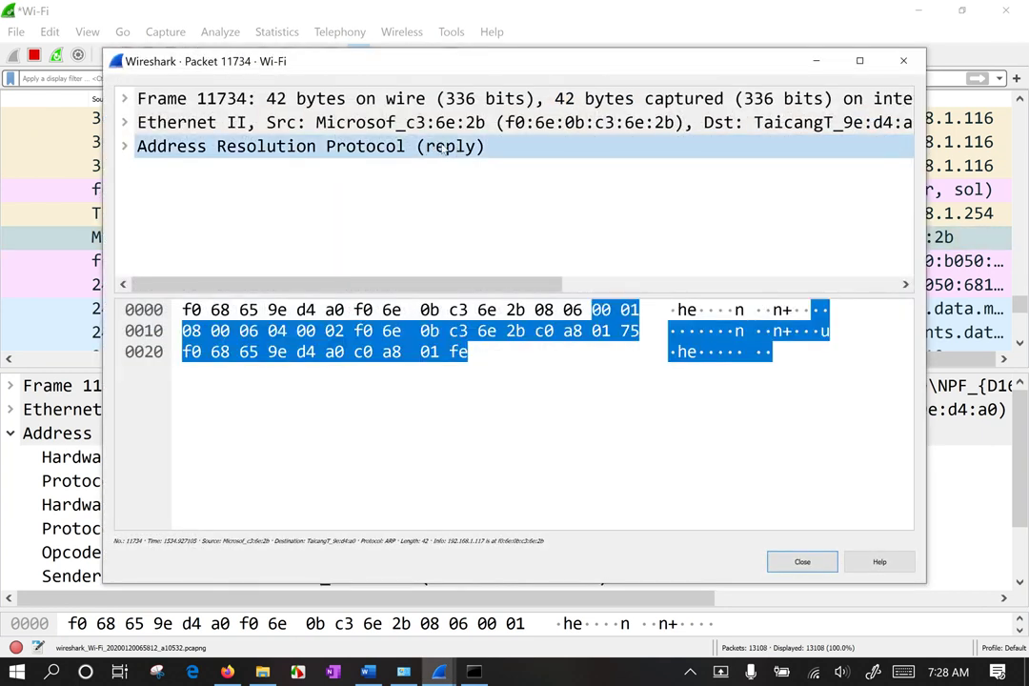
pyautogui.doubleClick(442, 147)
# Step: Highlight the sender and target MAC and IP address bytes, then close the packet window
pyautogui.scroll(-2, 222, 188)
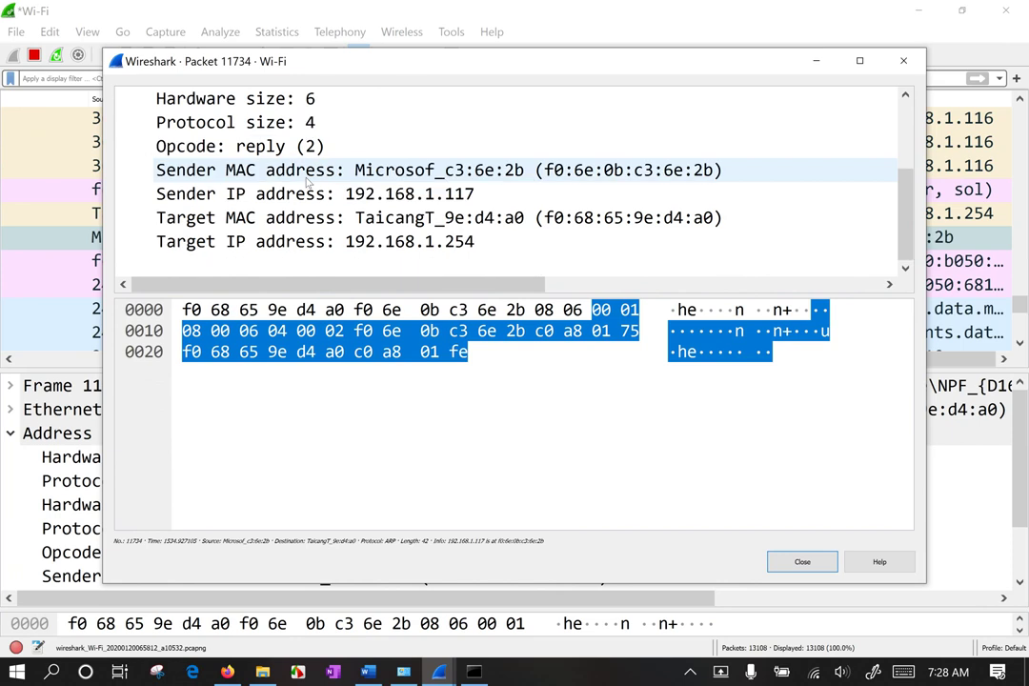
pyautogui.click(221, 177)
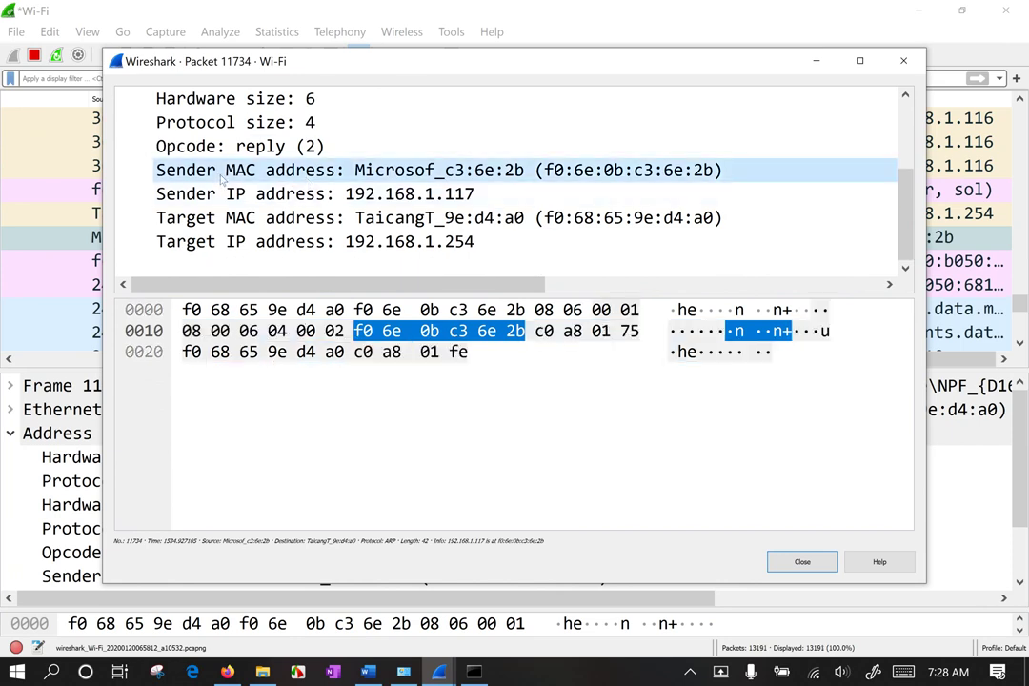
pyautogui.click(333, 194)
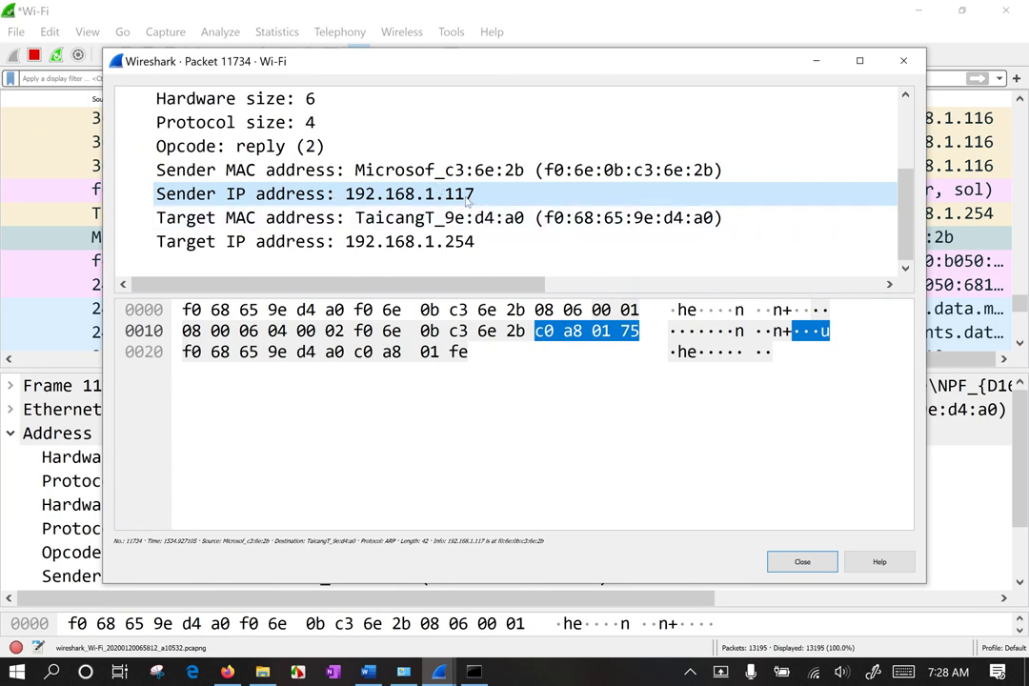
pyautogui.click(414, 167)
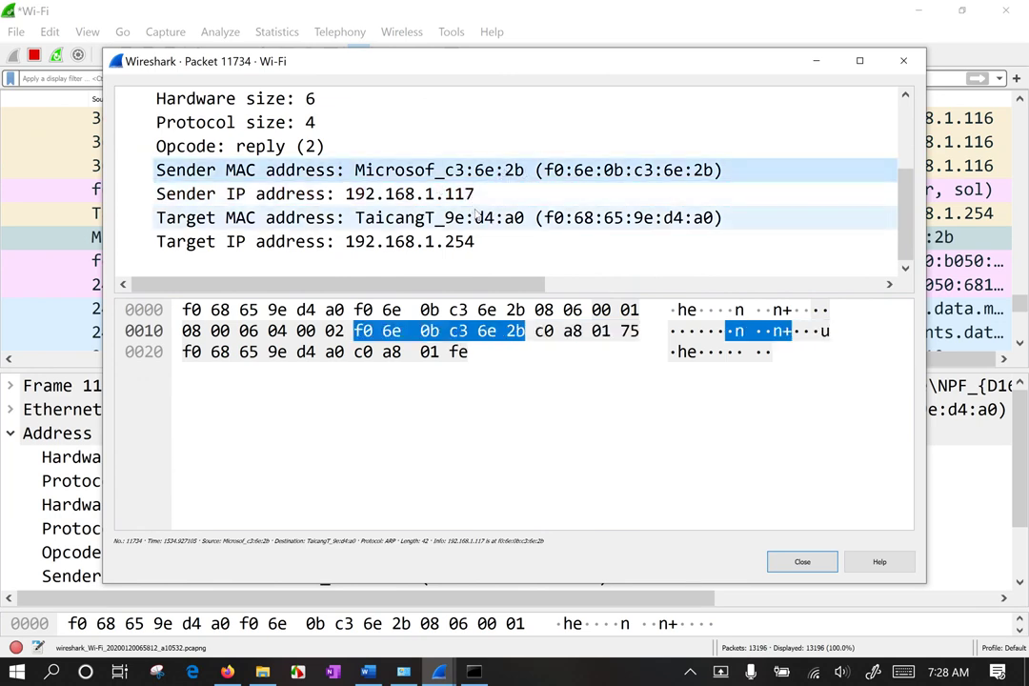
pyautogui.click(348, 223)
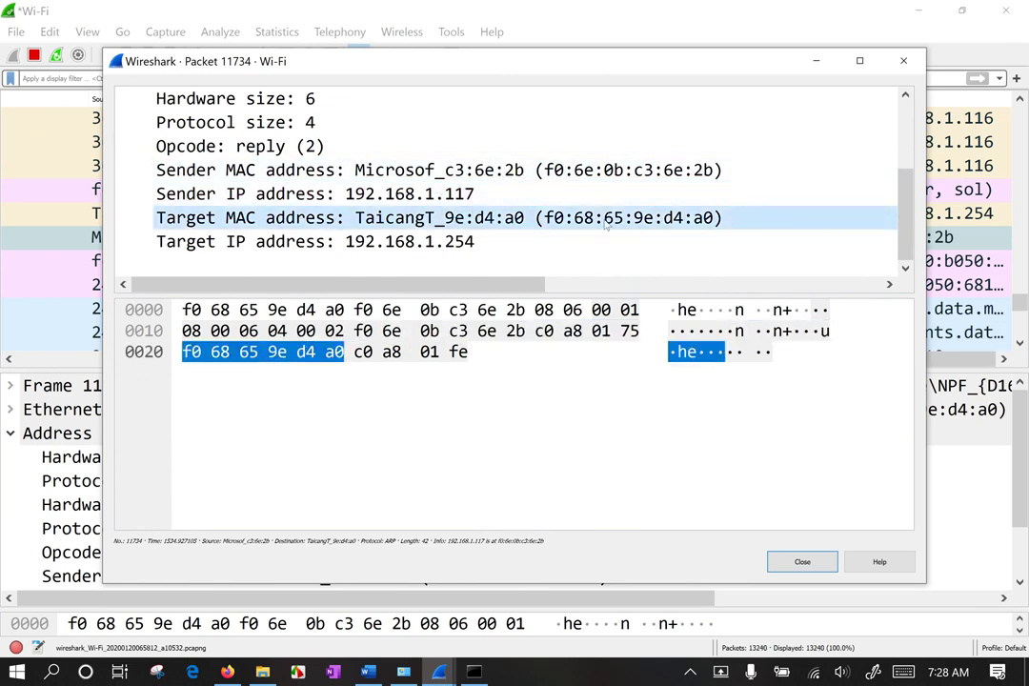
pyautogui.click(474, 243)
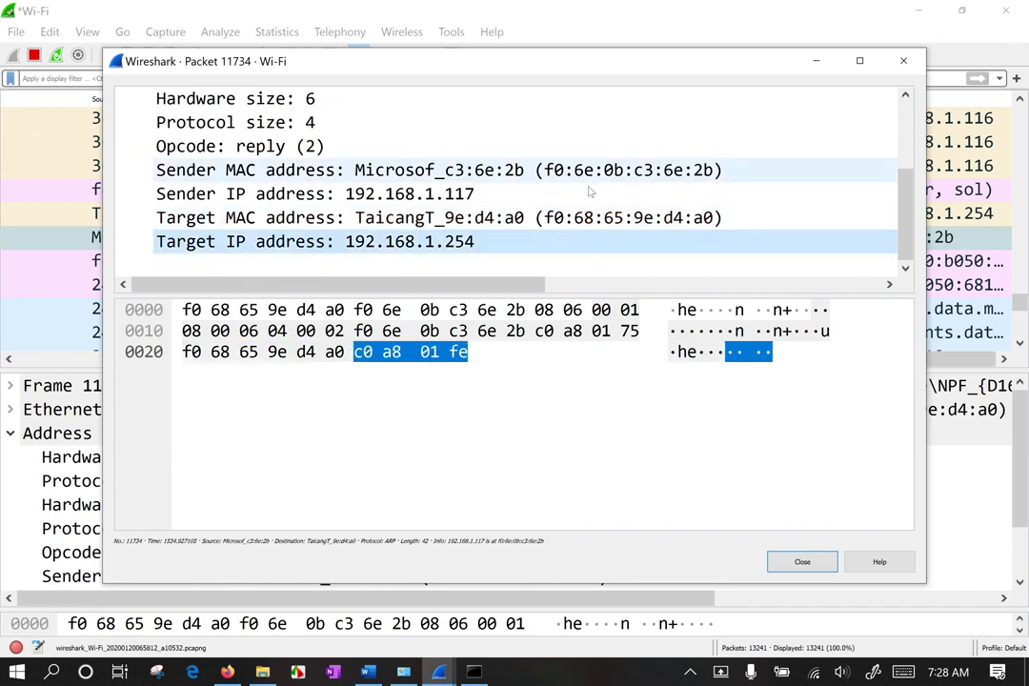
pyautogui.click(904, 62)
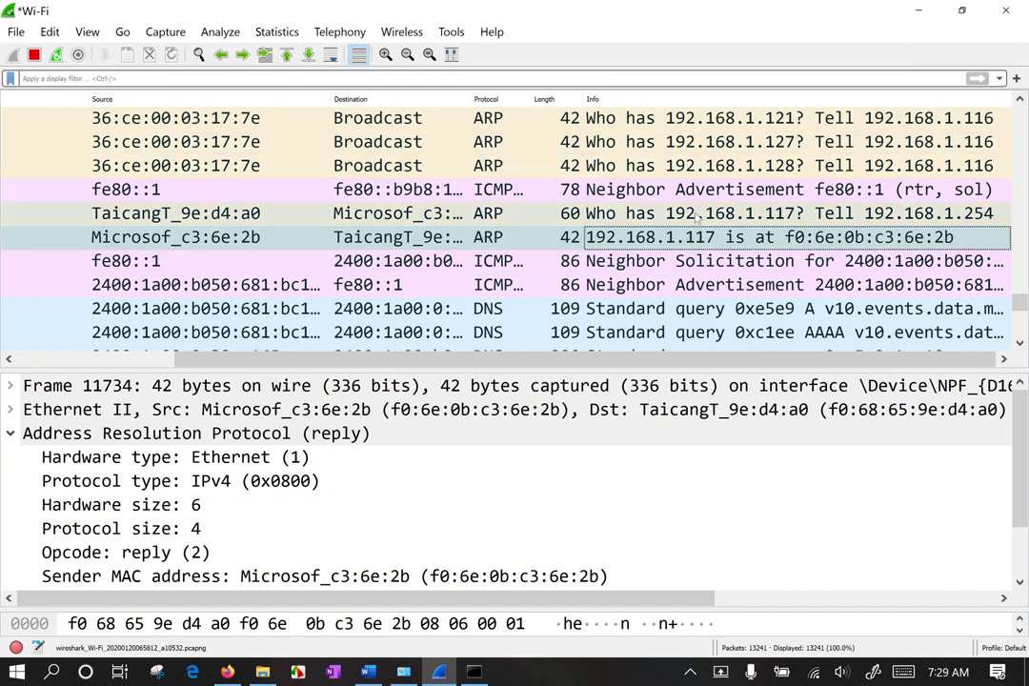
# Step: Inspect frame 11731's 192.168.1.128 ARP request maximized: Ethernet II, ARP fields and broadcast target MAC
pyautogui.doubleClick(767, 166)
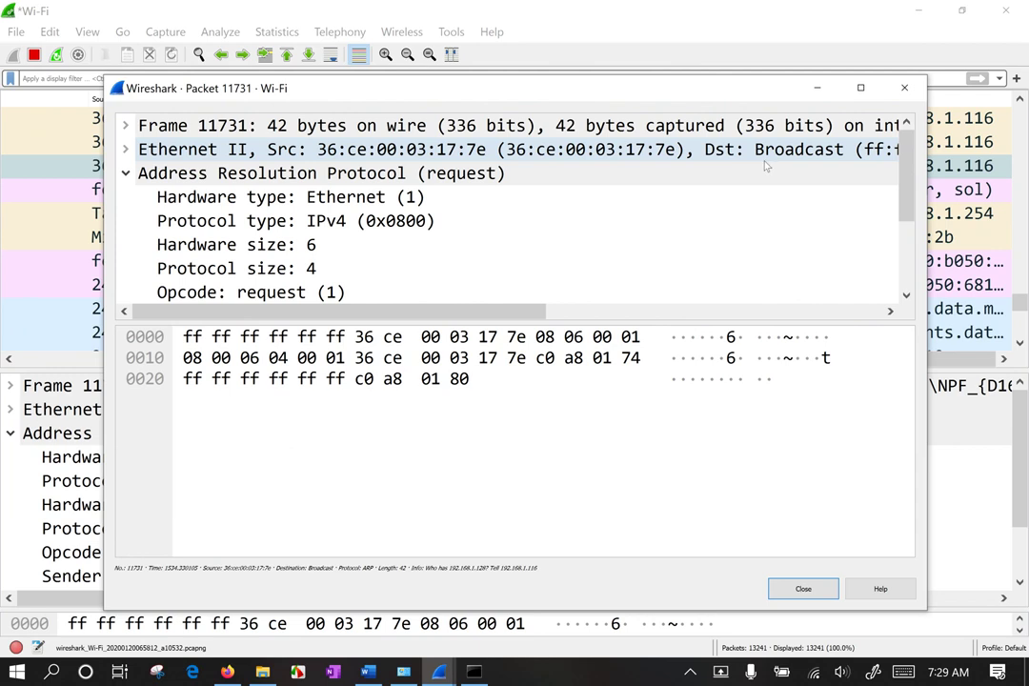
pyautogui.hscroll(2, 762, 161)
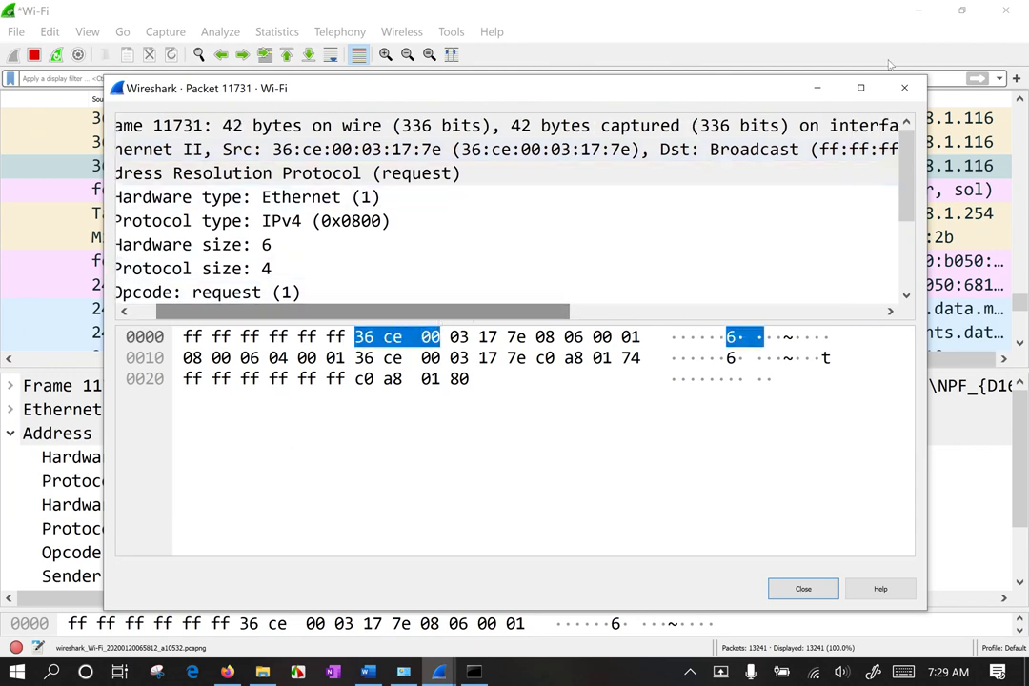
pyautogui.doubleClick(719, 86)
pyautogui.click(682, 75)
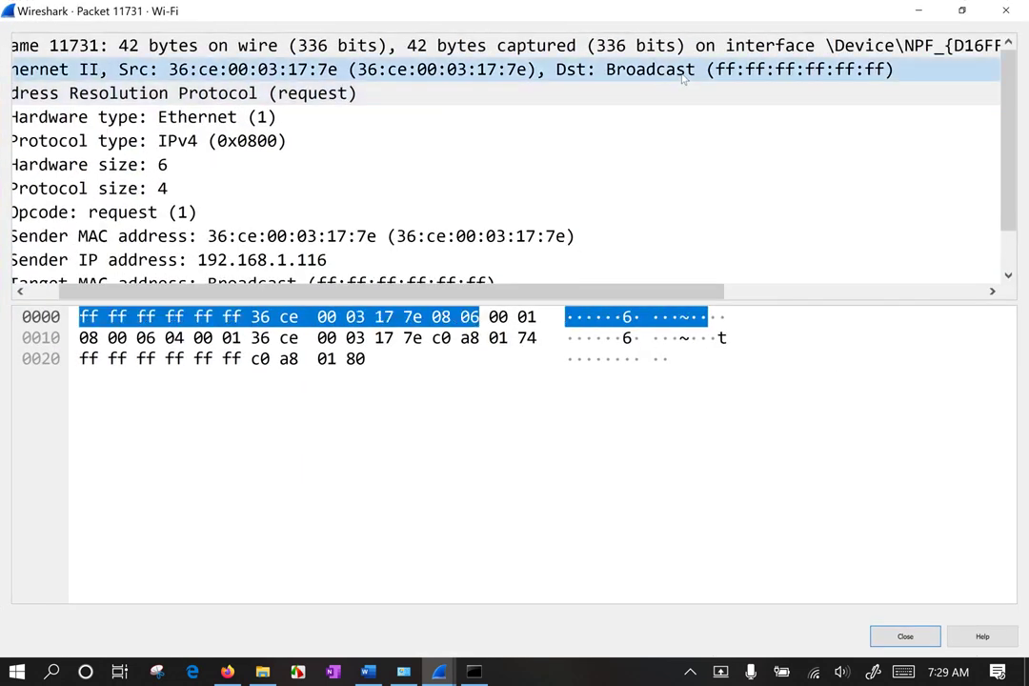
pyautogui.hscroll(-2, 682, 81)
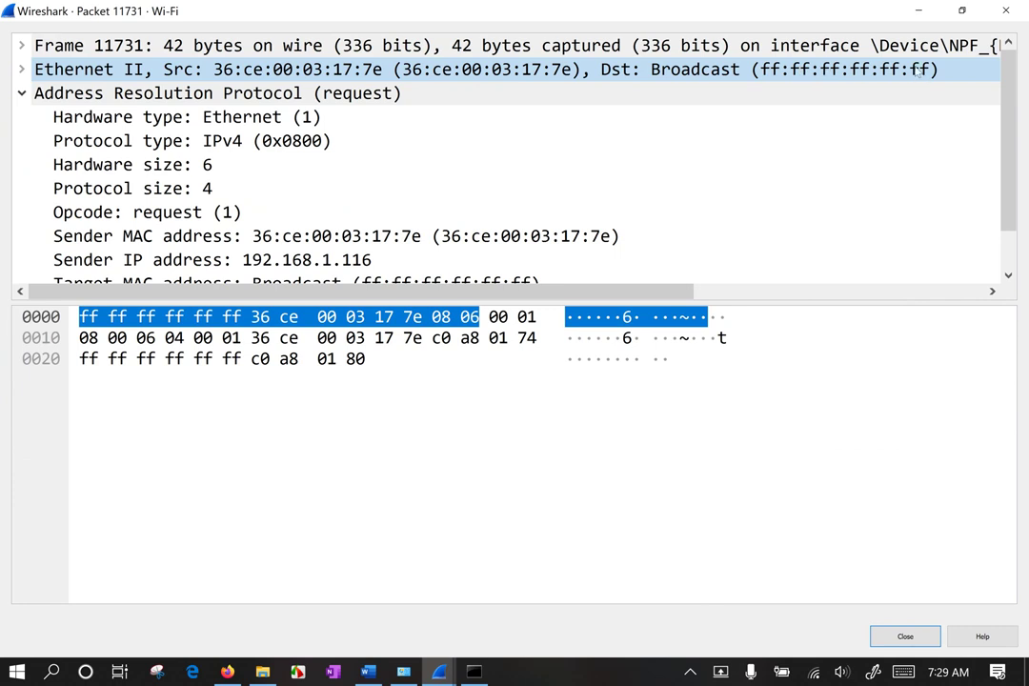
pyautogui.click(338, 92)
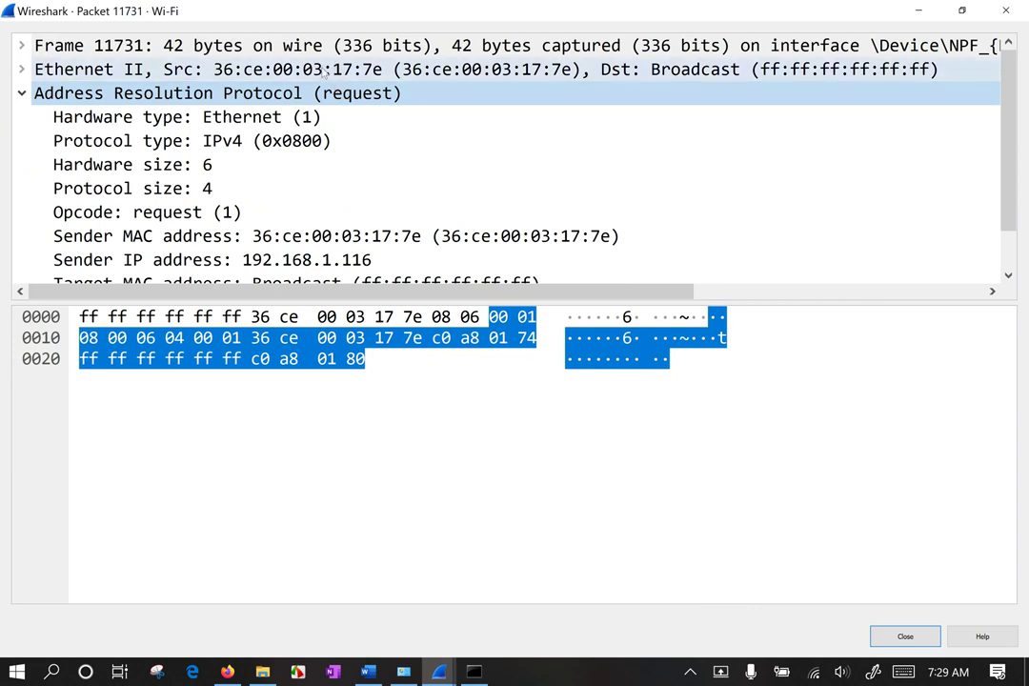
pyautogui.doubleClick(338, 93)
pyautogui.doubleClick(338, 93)
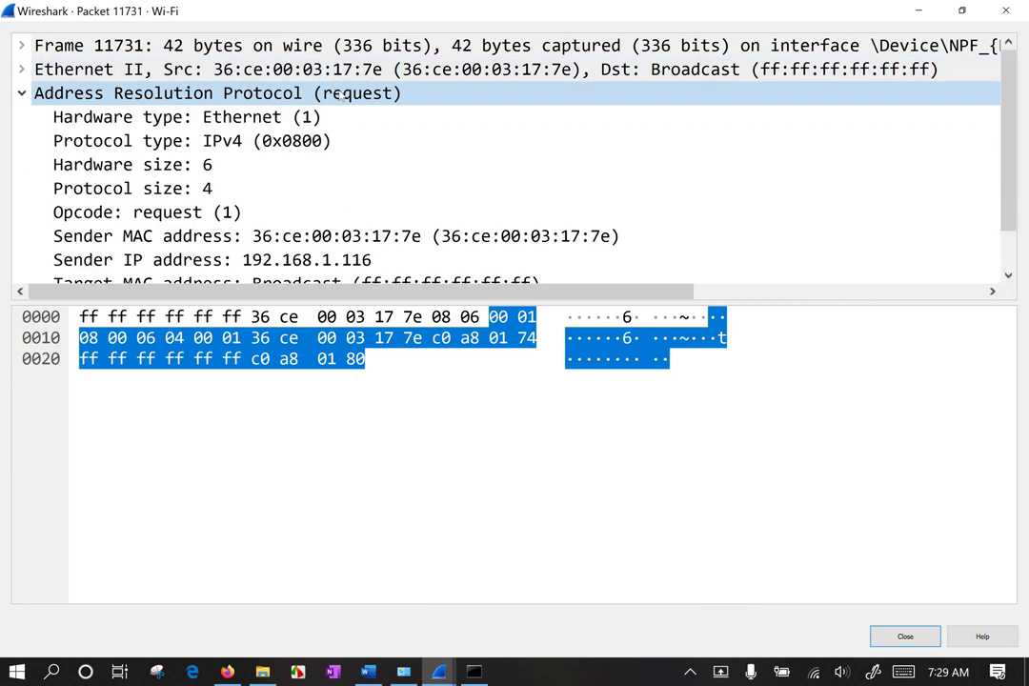
pyautogui.scroll(-1, 457, 228)
pyautogui.click(457, 240)
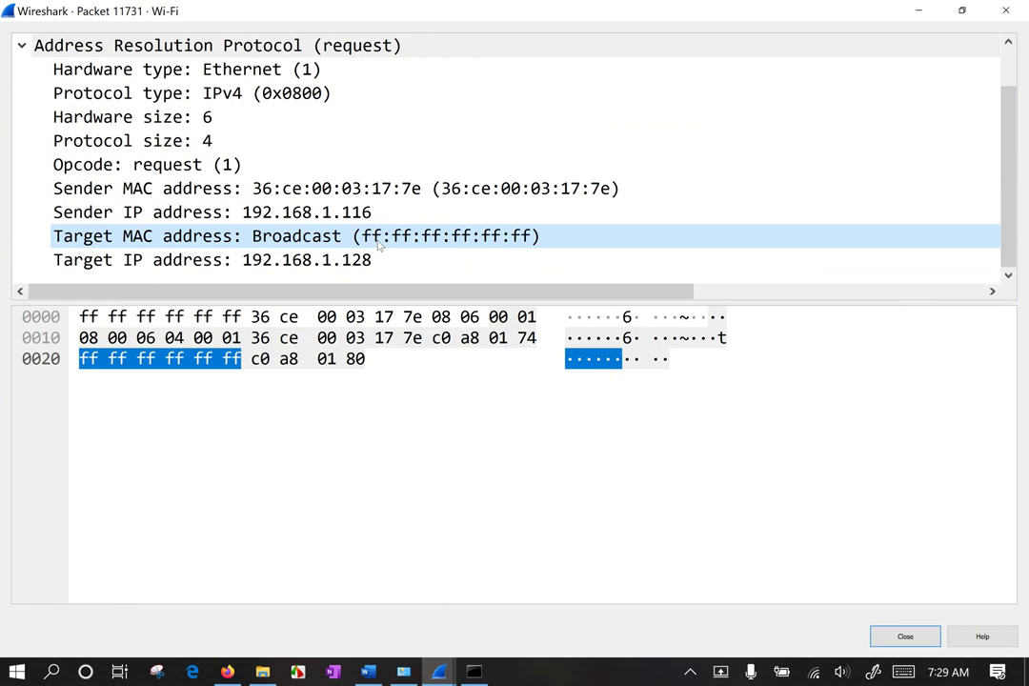
pyautogui.press('Escape')
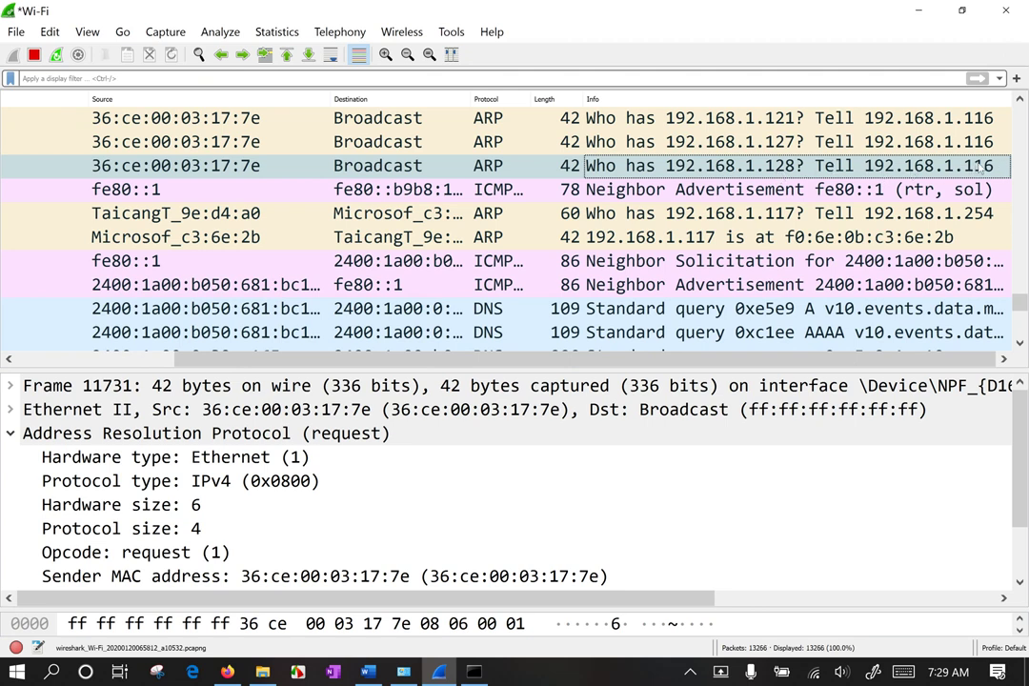
# Step: Compare the router's 192.168.1.117 ARP request with its reply, ending on request frame 11733
pyautogui.click(989, 214)
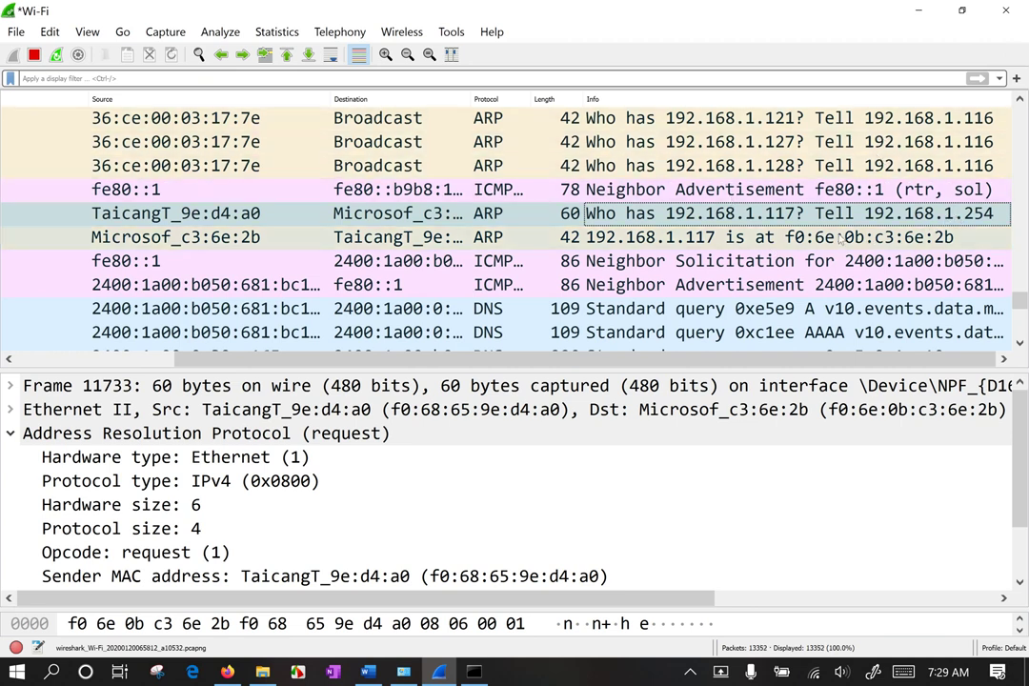
pyautogui.press('Down')
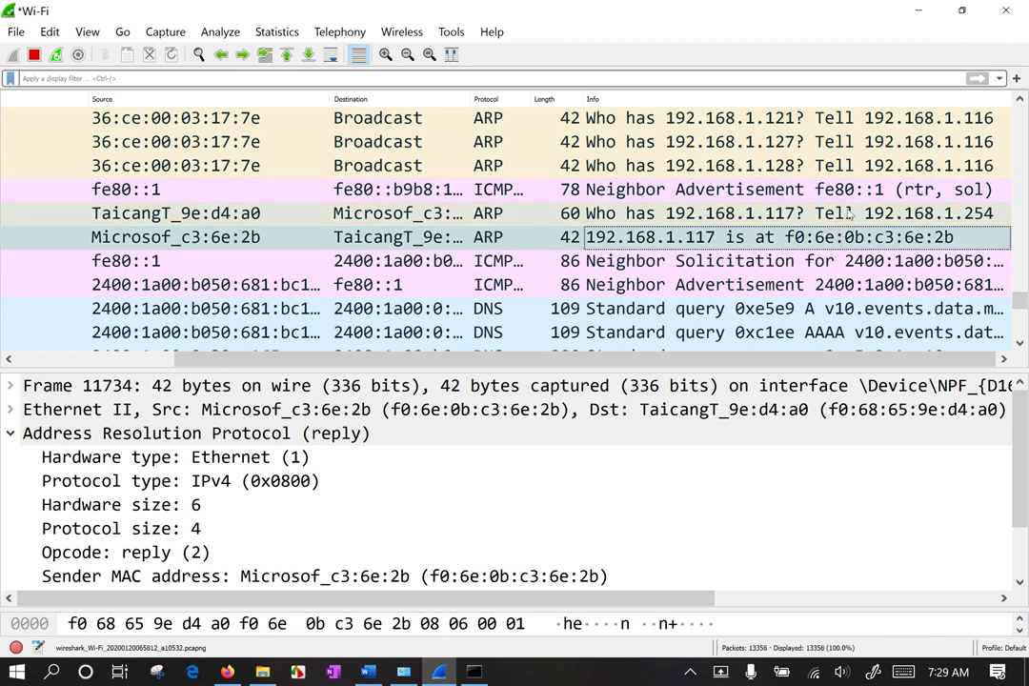
pyautogui.click(850, 213)
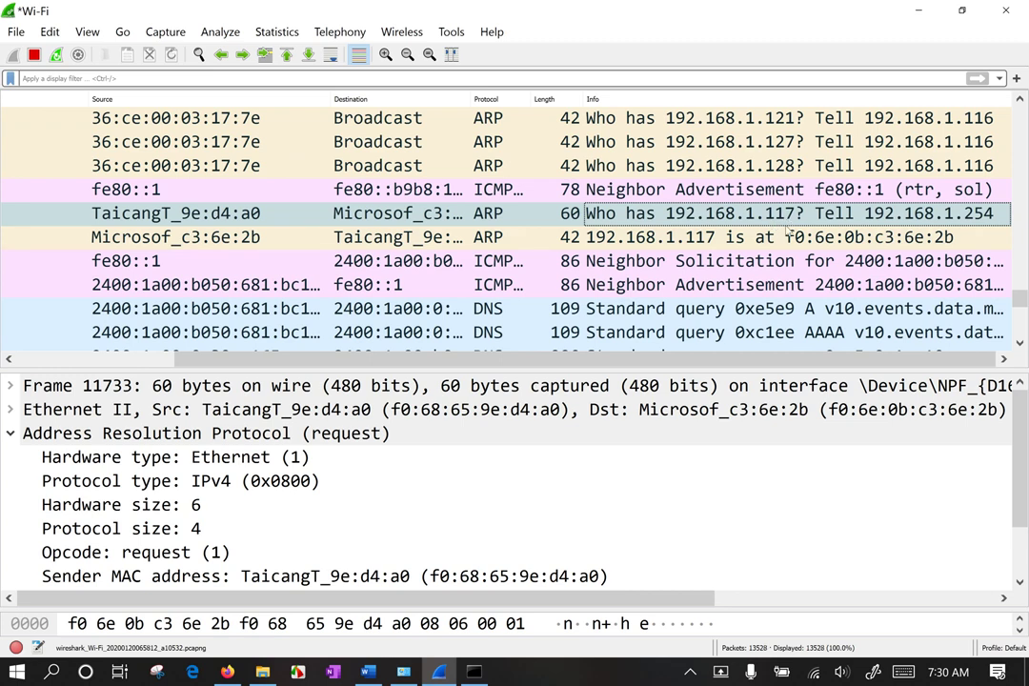
pyautogui.click(473, 672)
# Step: Rerun arp -a to refresh the ARP cache listing
pyautogui.moveTo(116, 284); pyautogui.dragTo(435, 367)
pyautogui.write('arp -a')
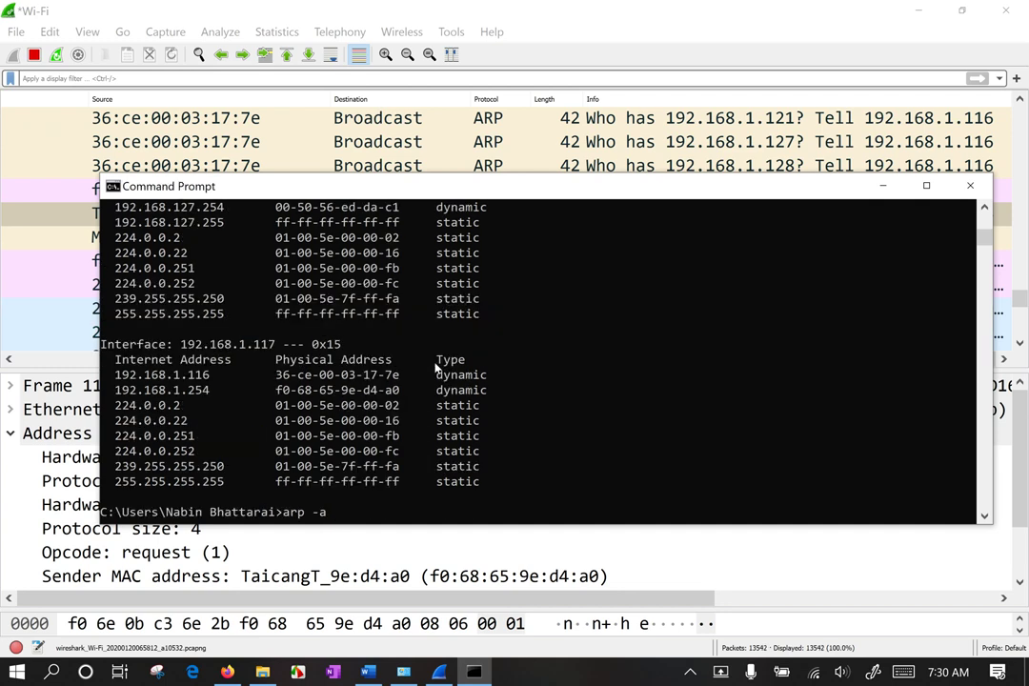
pyautogui.press('Return')
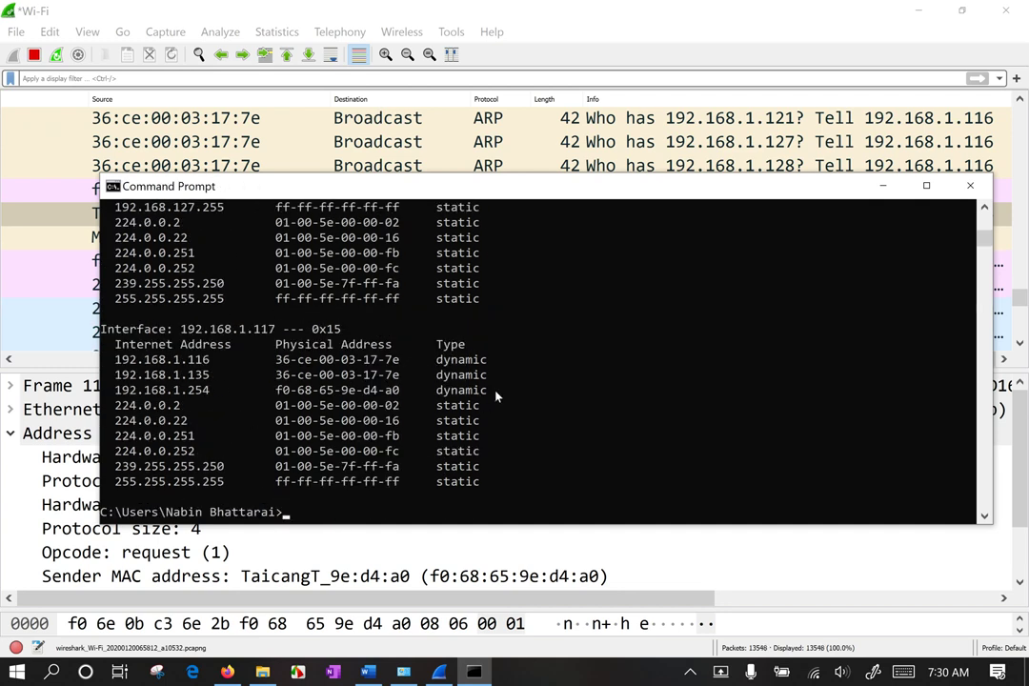
# Step: Highlight the dynamic entries and broadcast MAC ff-ff-ff-ff-ff-ff, then move and close the console
pyautogui.moveTo(496, 396); pyautogui.dragTo(100, 360)
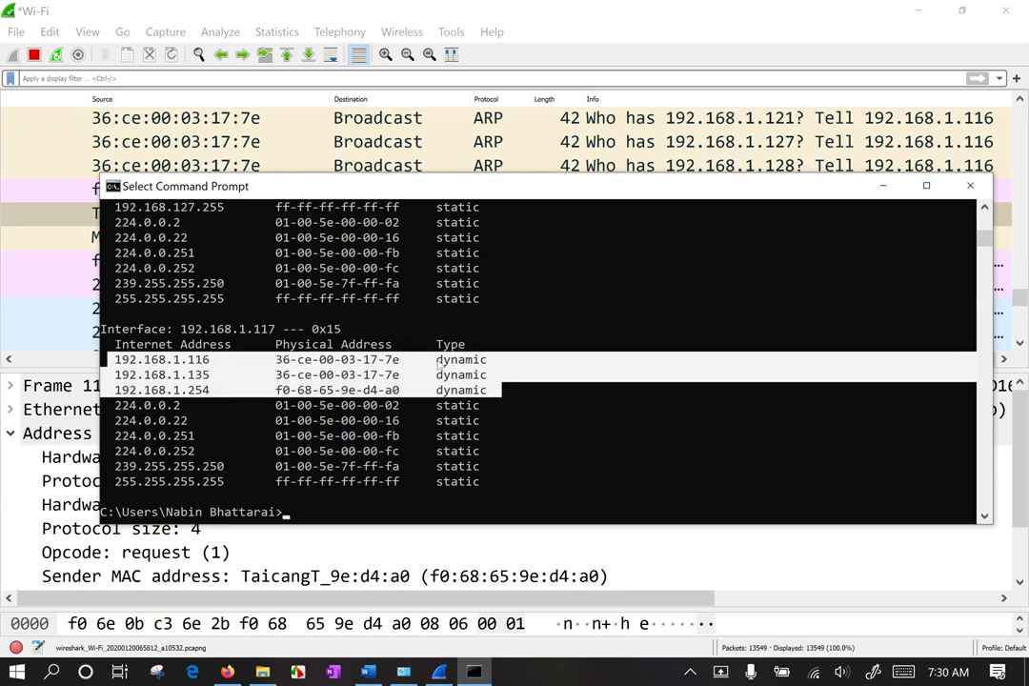
pyautogui.moveTo(439, 365); pyautogui.dragTo(296, 500)
pyautogui.moveTo(505, 482); pyautogui.dragTo(103, 405)
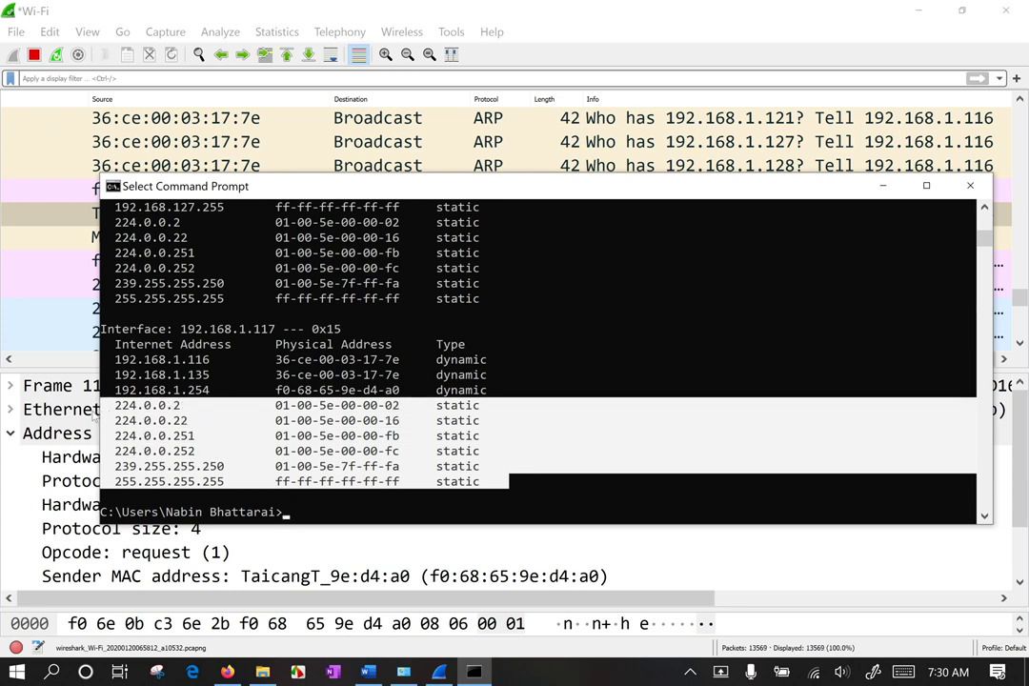
pyautogui.click(292, 482)
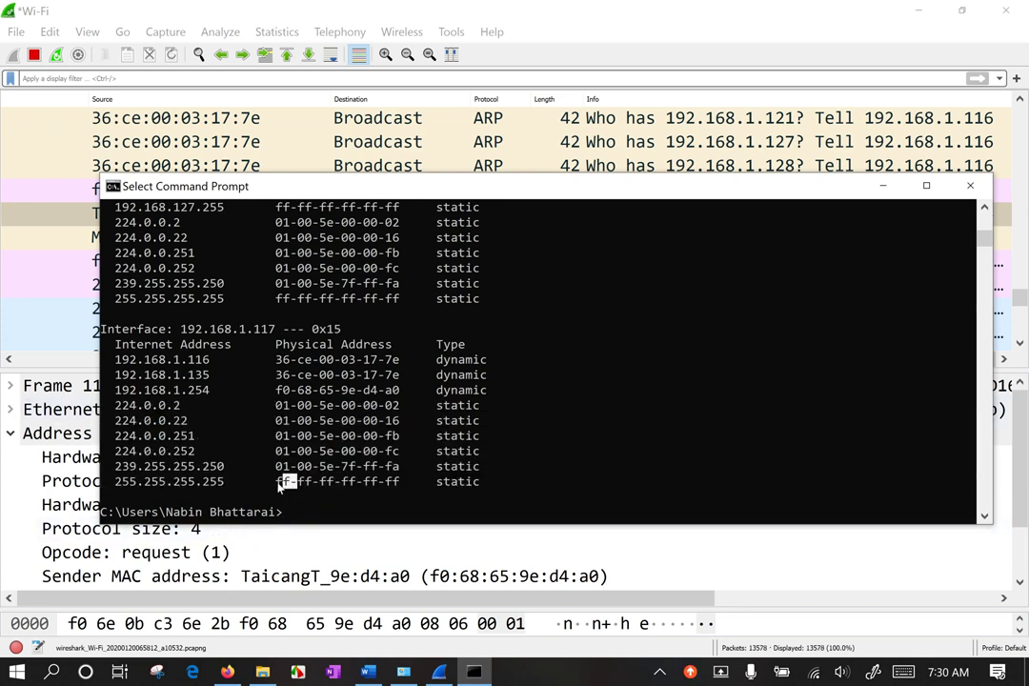
pyautogui.moveTo(271, 484); pyautogui.dragTo(404, 486)
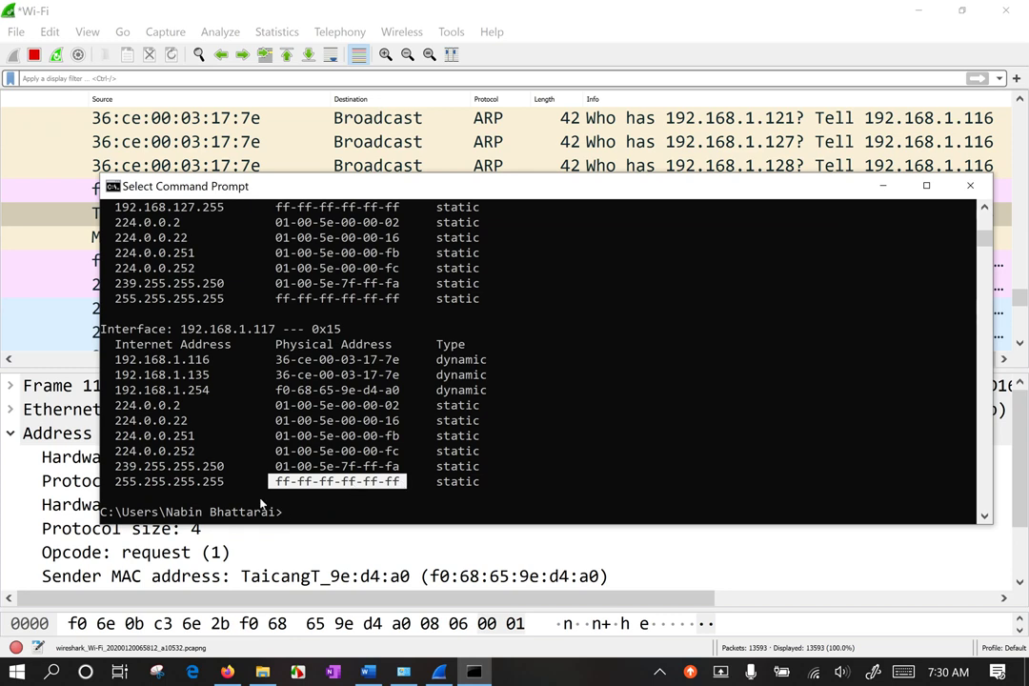
pyautogui.moveTo(228, 482); pyautogui.dragTo(116, 481)
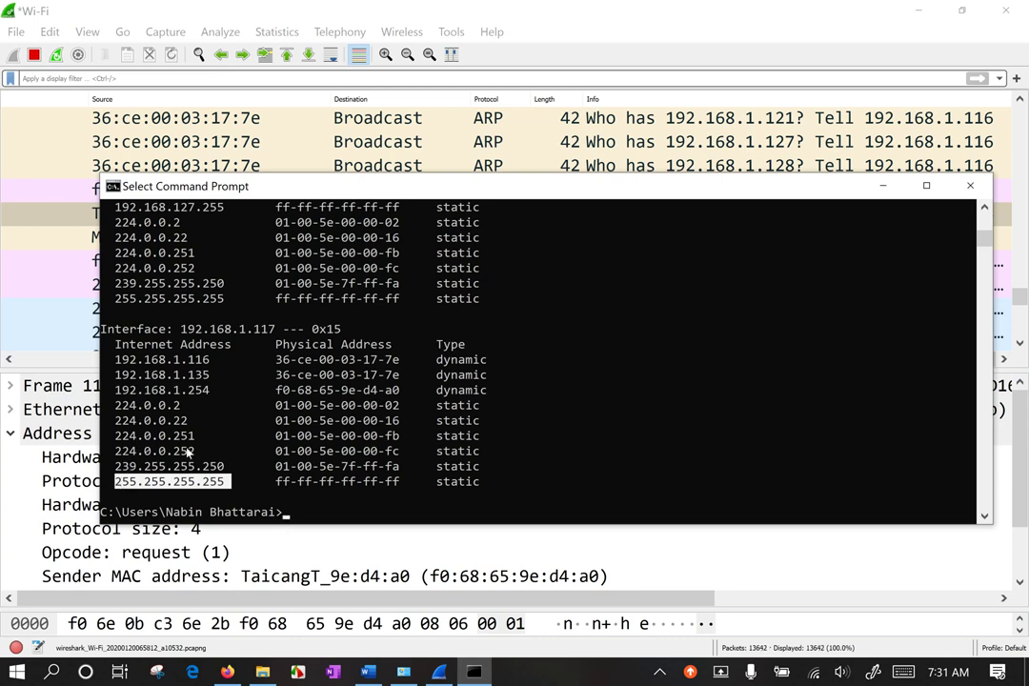
pyautogui.moveTo(275, 482); pyautogui.dragTo(400, 483)
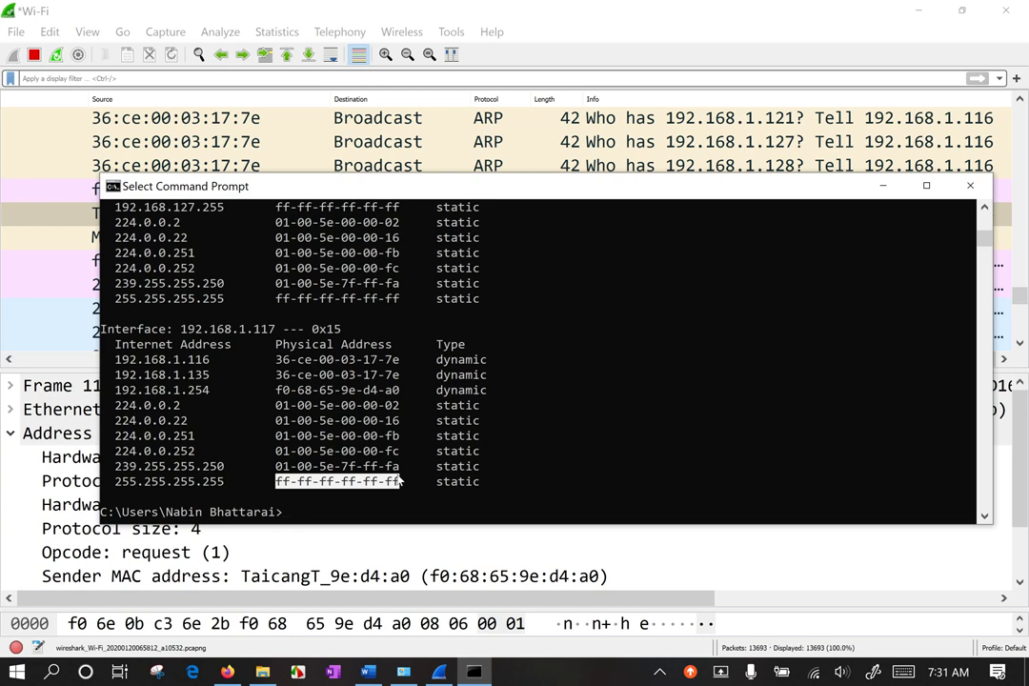
pyautogui.moveTo(697, 188); pyautogui.dragTo(650, 261)
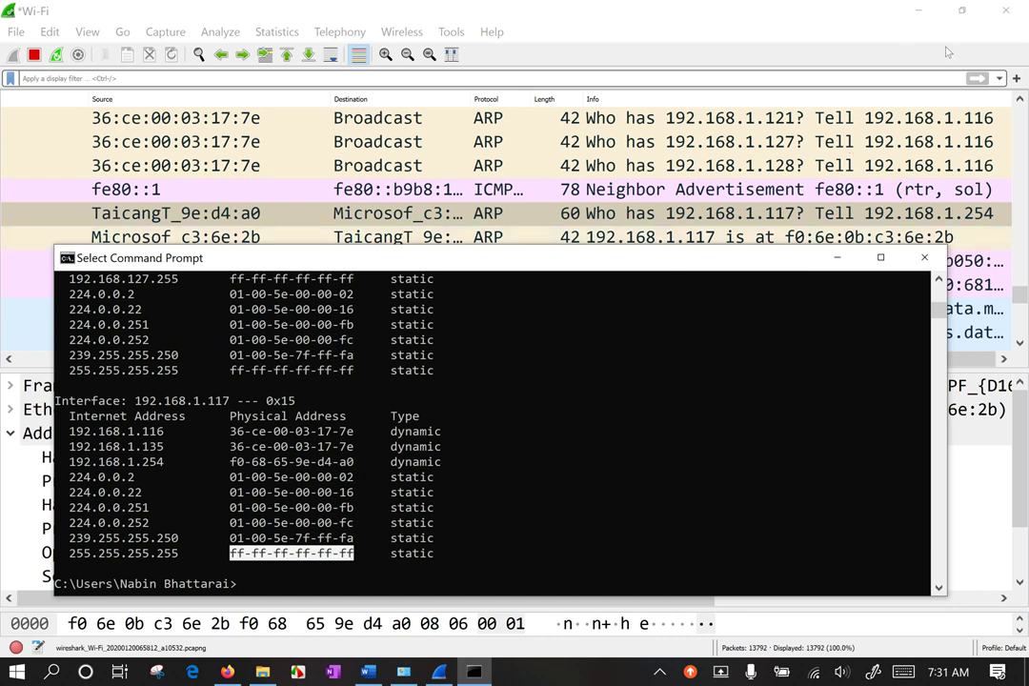
pyautogui.click(924, 258)
# Step: Select the 1466-byte TCP segment, then a later 192.168.1.117 ARP request and its reply
pyautogui.scroll(-3, 743, 244)
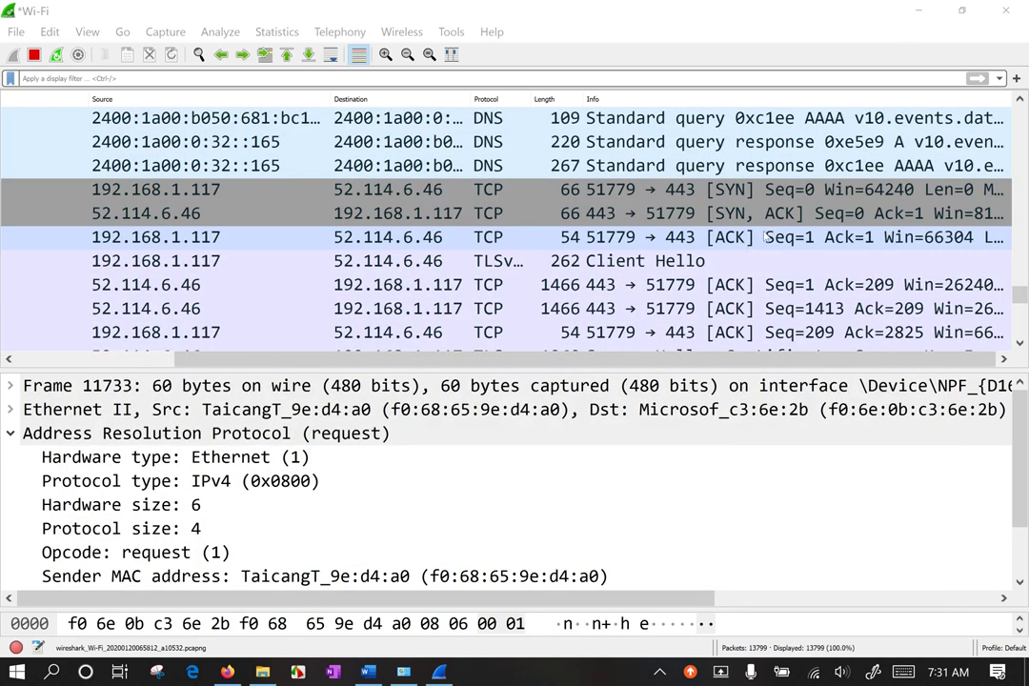
pyautogui.click(500, 285)
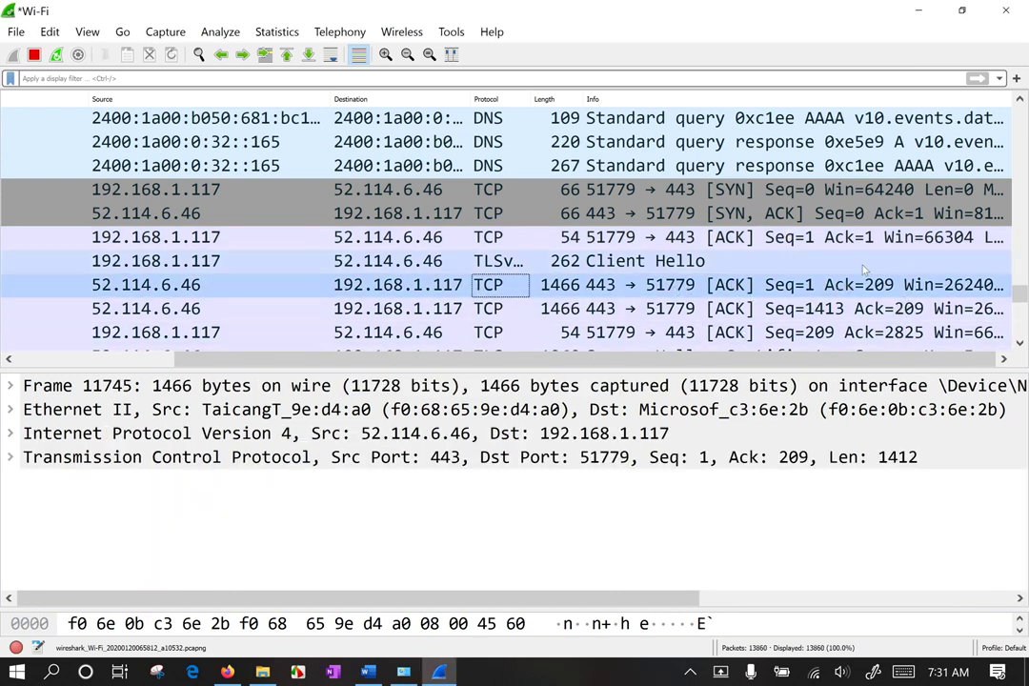
pyautogui.scroll(-1, 838, 288)
pyautogui.scroll(-5, 838, 289)
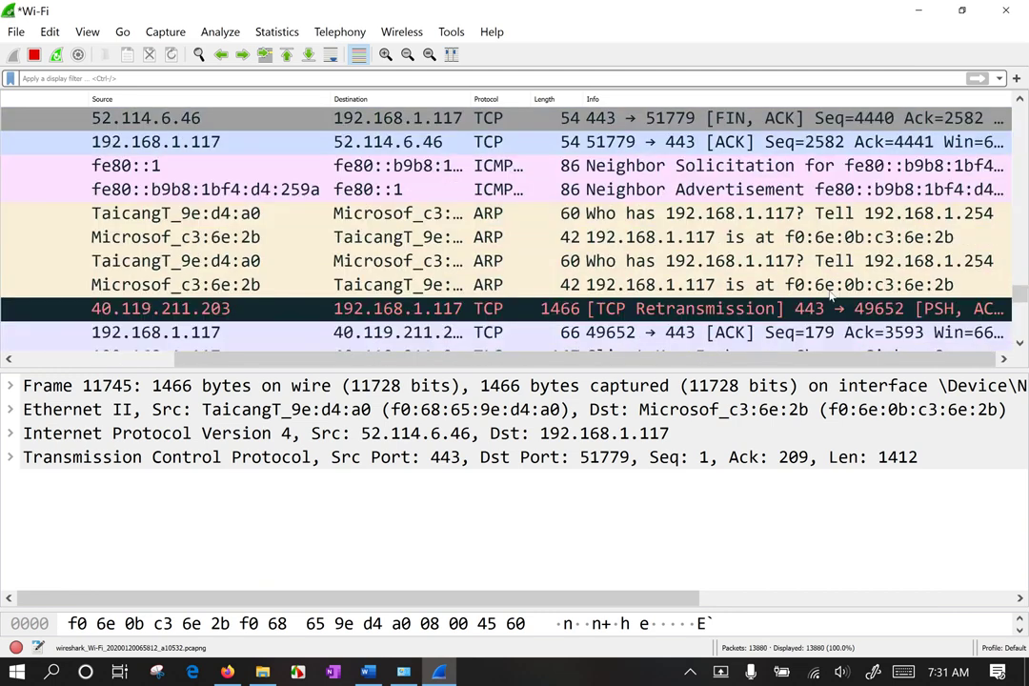
pyautogui.click(686, 213)
pyautogui.press('Down')
pyautogui.press('Down')
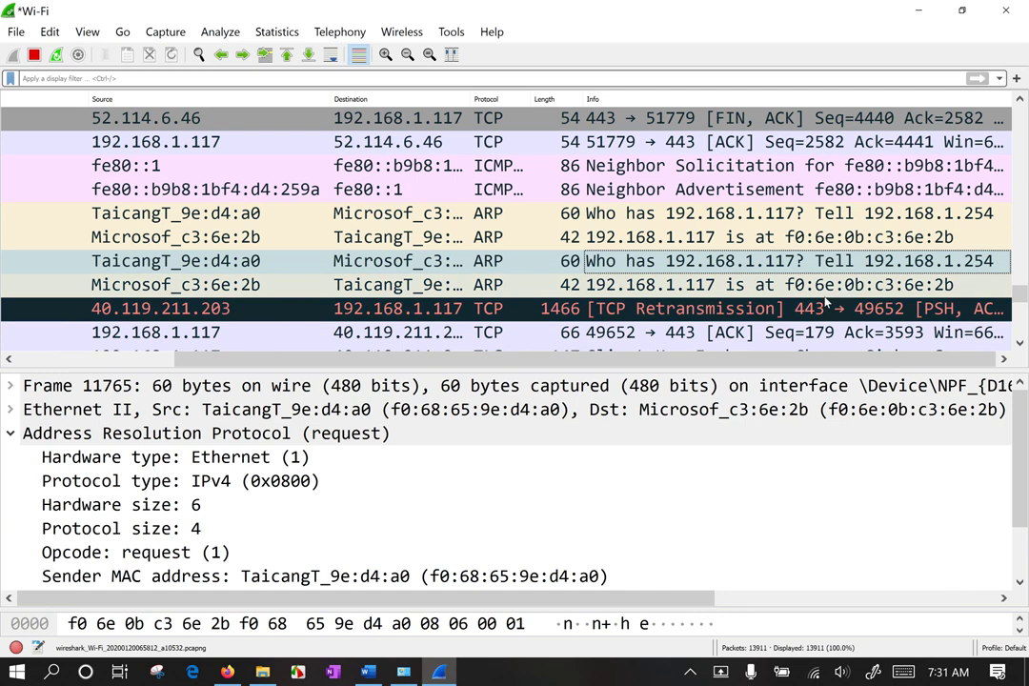
pyautogui.click(827, 285)
# Step: Switch to Firefox's Wikipedia List of IP protocol numbers page
pyautogui.scroll(-2, 786, 285)
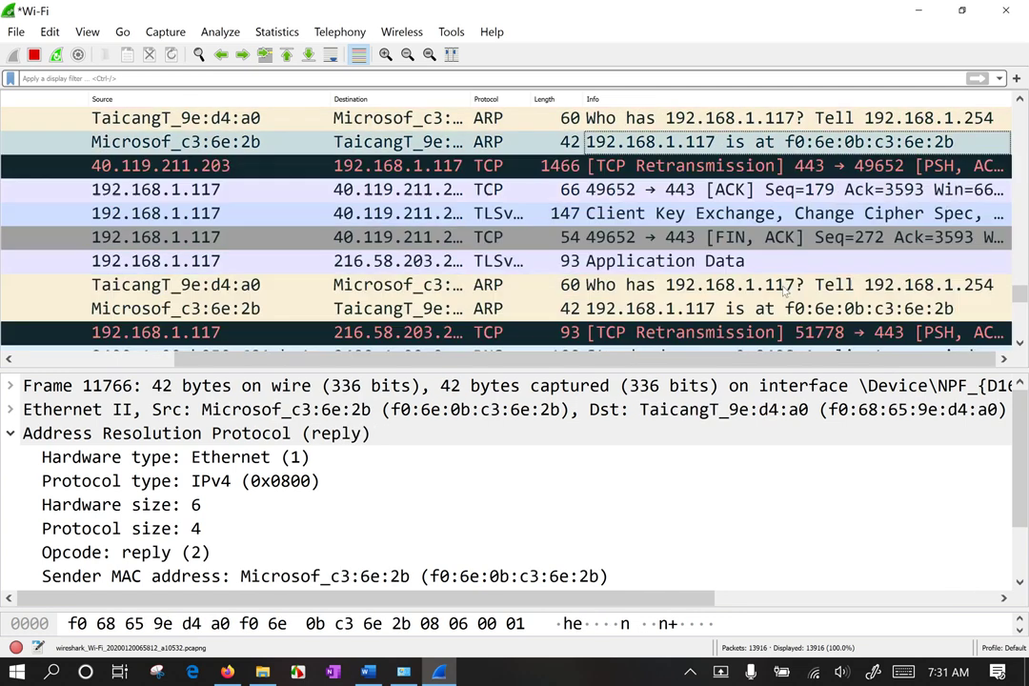
pyautogui.scroll(1, 809, 238)
pyautogui.scroll(-1, 838, 190)
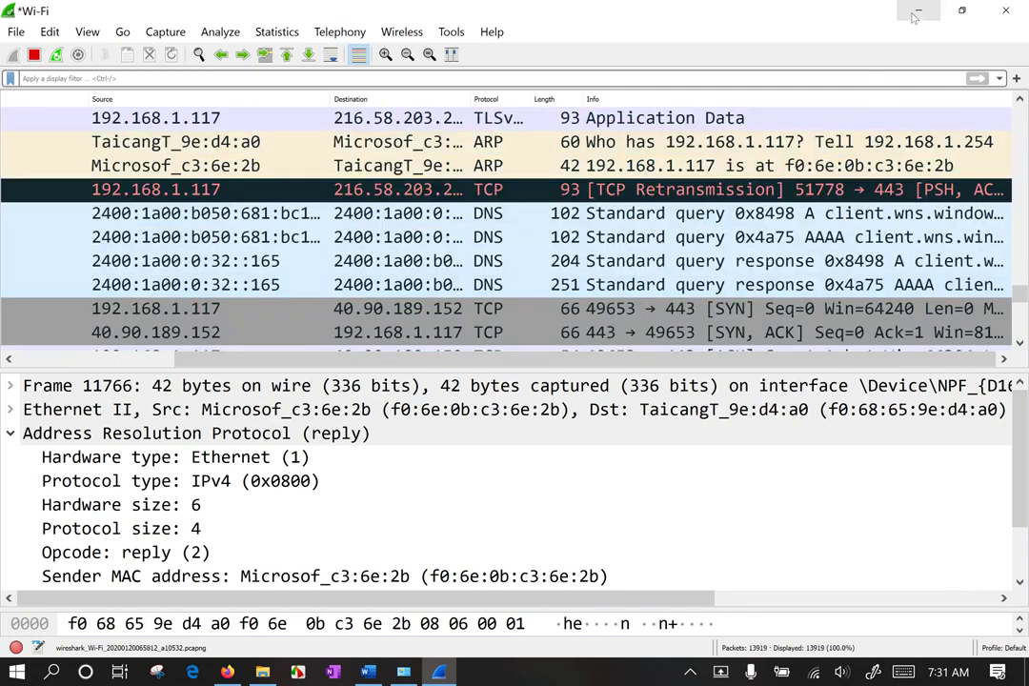
pyautogui.hotkey('alt', 'Tab')
pyautogui.scroll(-2, 416, 349)
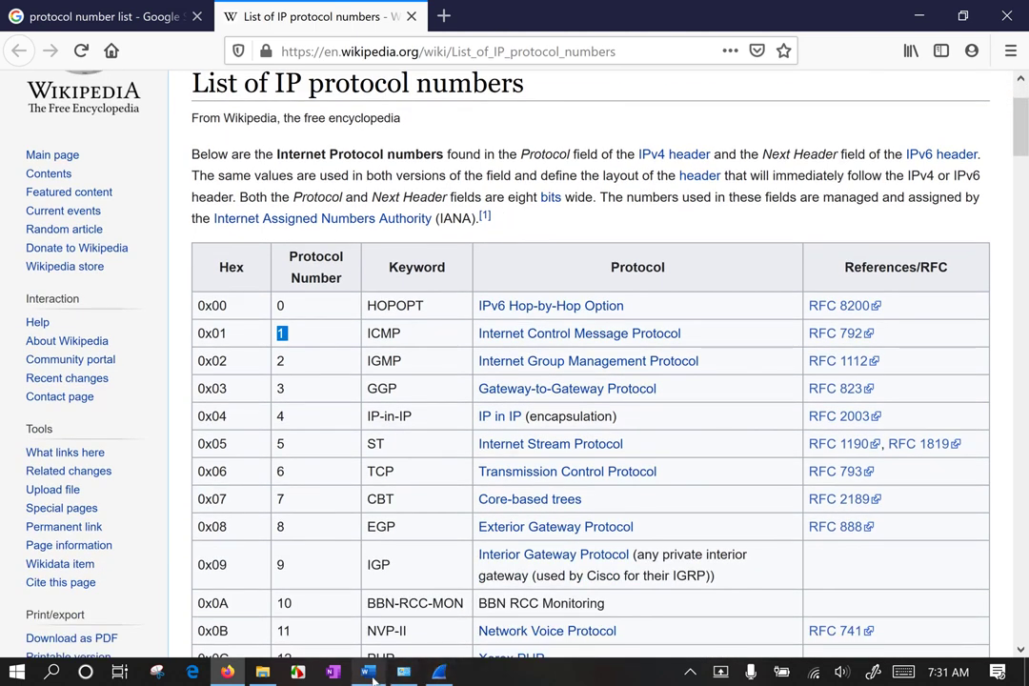
# Step: On the Word ports slide, erase the ink around NTP 123 and circle IP in green
pyautogui.click(368, 671)
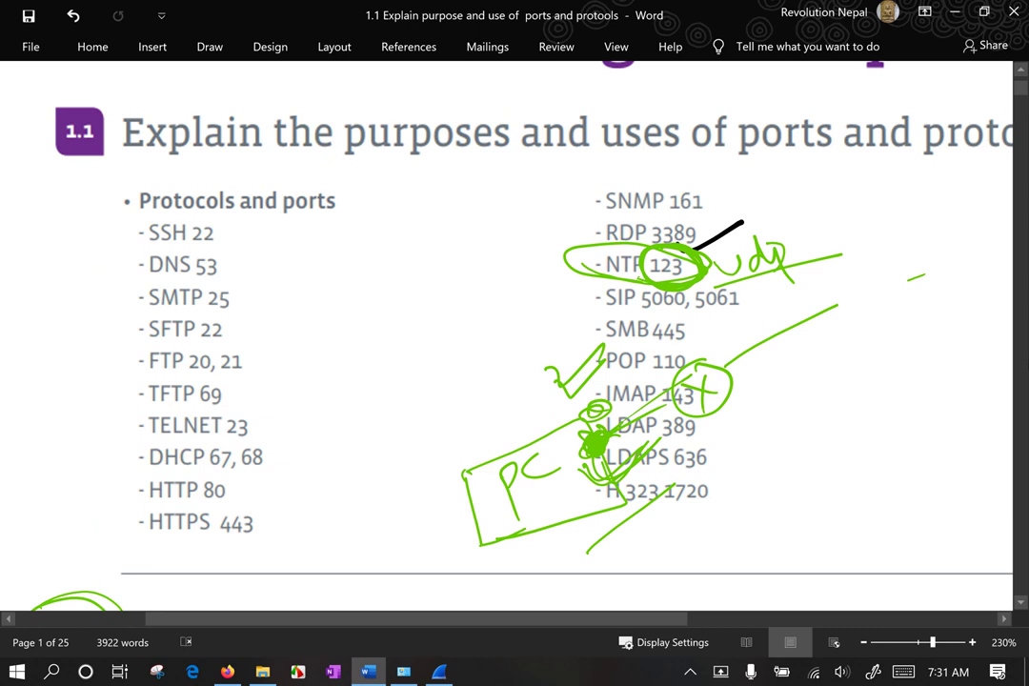
pyautogui.moveTo(700, 233)
pyautogui.mouseDown()
pyautogui.moveTo(629, 267)
pyautogui.moveTo(791, 267)
pyautogui.moveTo(555, 374)
pyautogui.moveTo(495, 504)
pyautogui.moveTo(761, 342)
pyautogui.moveTo(598, 412)
pyautogui.moveTo(610, 467)
pyautogui.moveTo(592, 438)
pyautogui.moveTo(501, 536)
pyautogui.moveTo(628, 519)
pyautogui.mouseUp()
pyautogui.hscroll(-3, 515, 333)
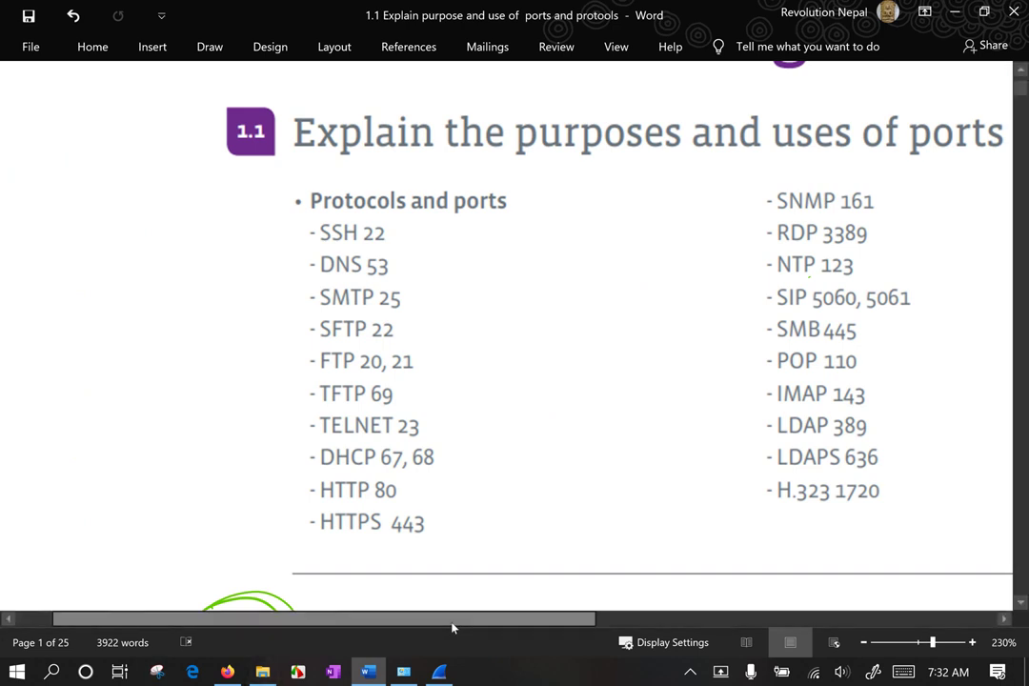
pyautogui.moveTo(453, 624)
pyautogui.mouseDown()
pyautogui.moveTo(565, 616)
pyautogui.moveTo(709, 565)
pyautogui.mouseUp()
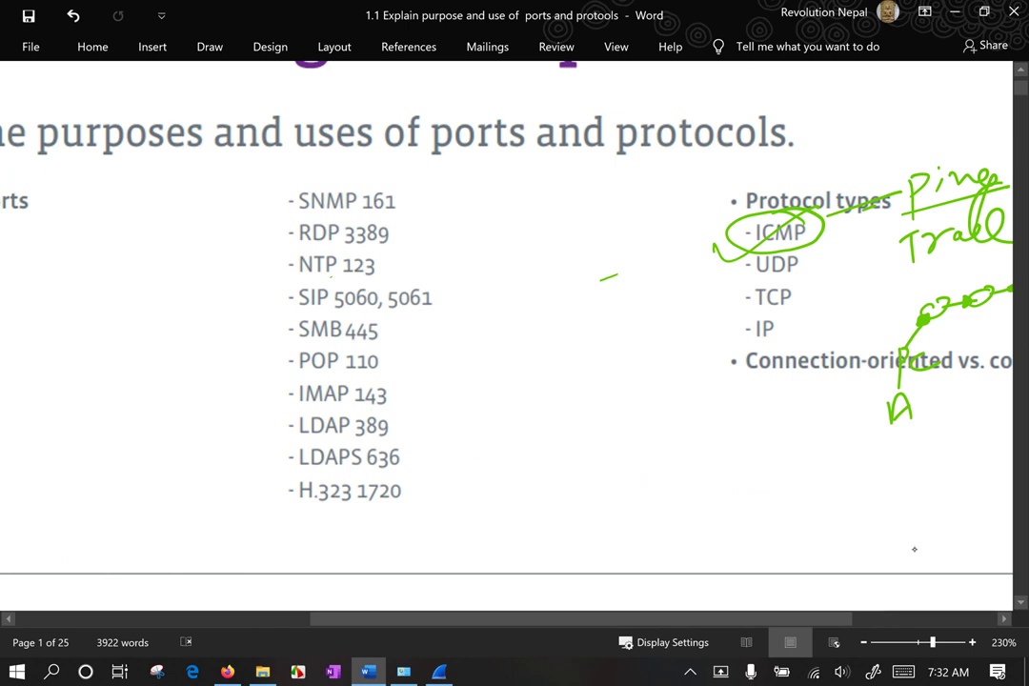
pyautogui.moveTo(762, 308); pyautogui.dragTo(752, 310)
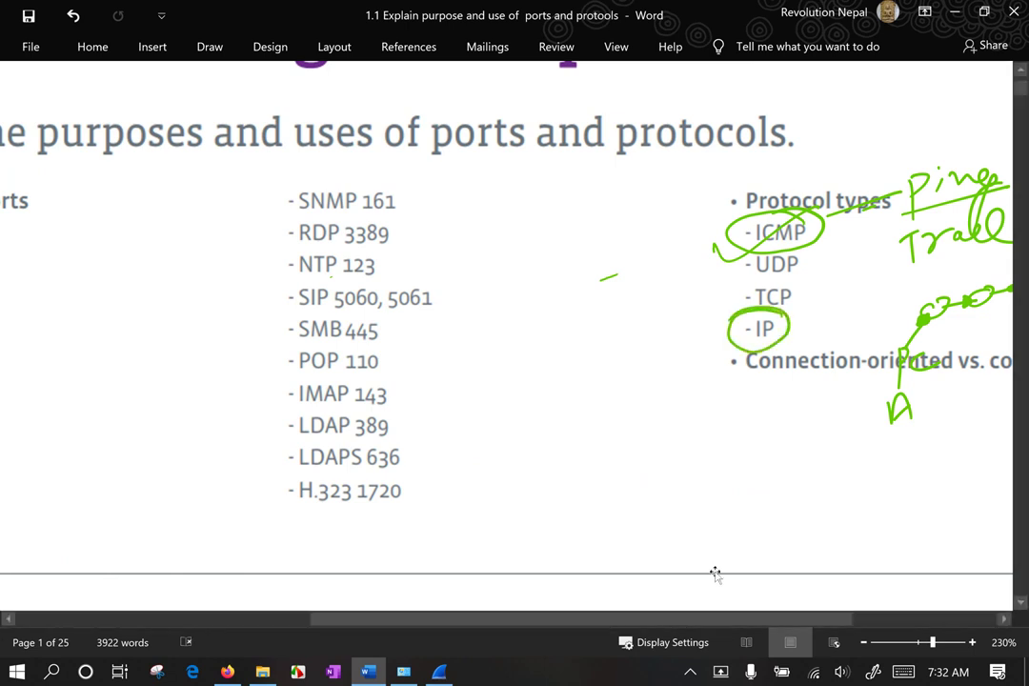
pyautogui.click(441, 672)
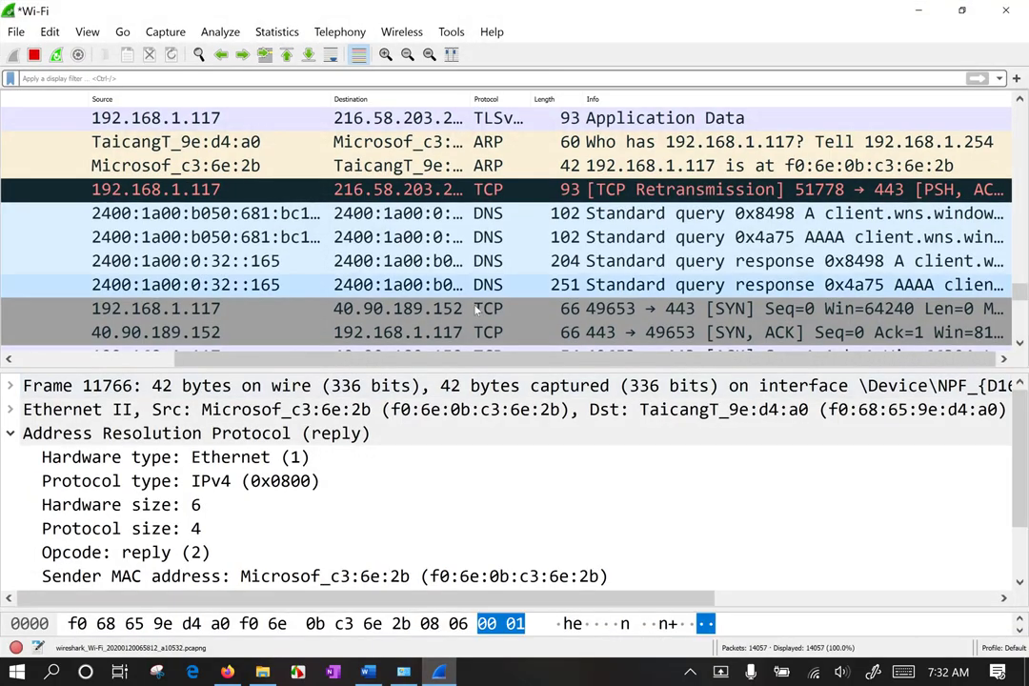
# Step: Open the 0x4a75 AAAA DNS query packet and view the bytes of its IPv6, UDP and DNS layers
pyautogui.doubleClick(476, 238)
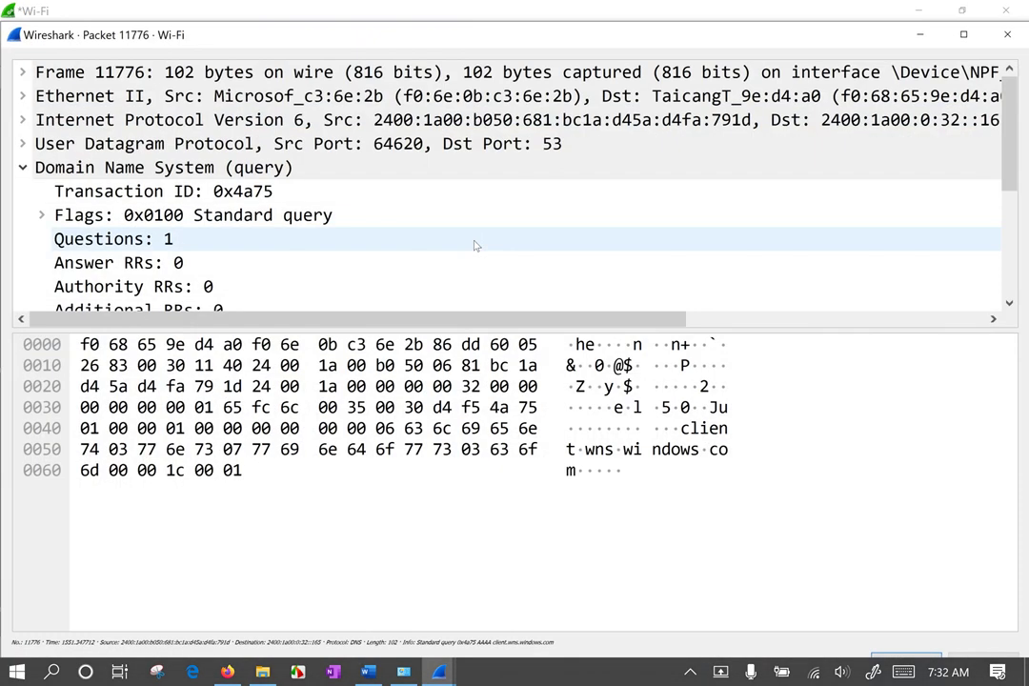
pyautogui.click(198, 121)
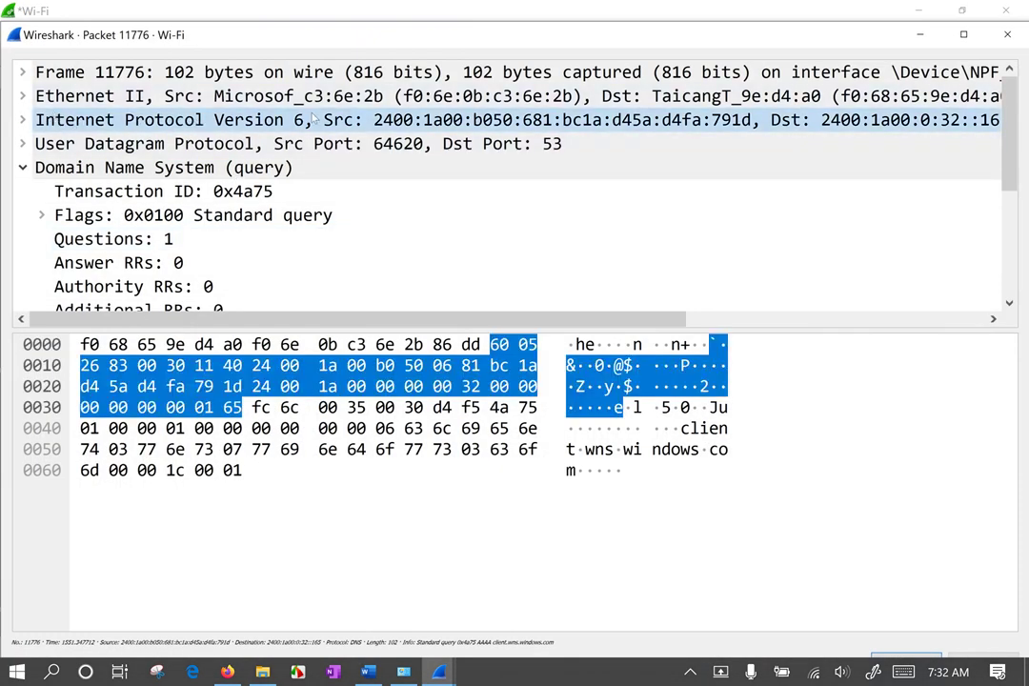
pyautogui.click(600, 145)
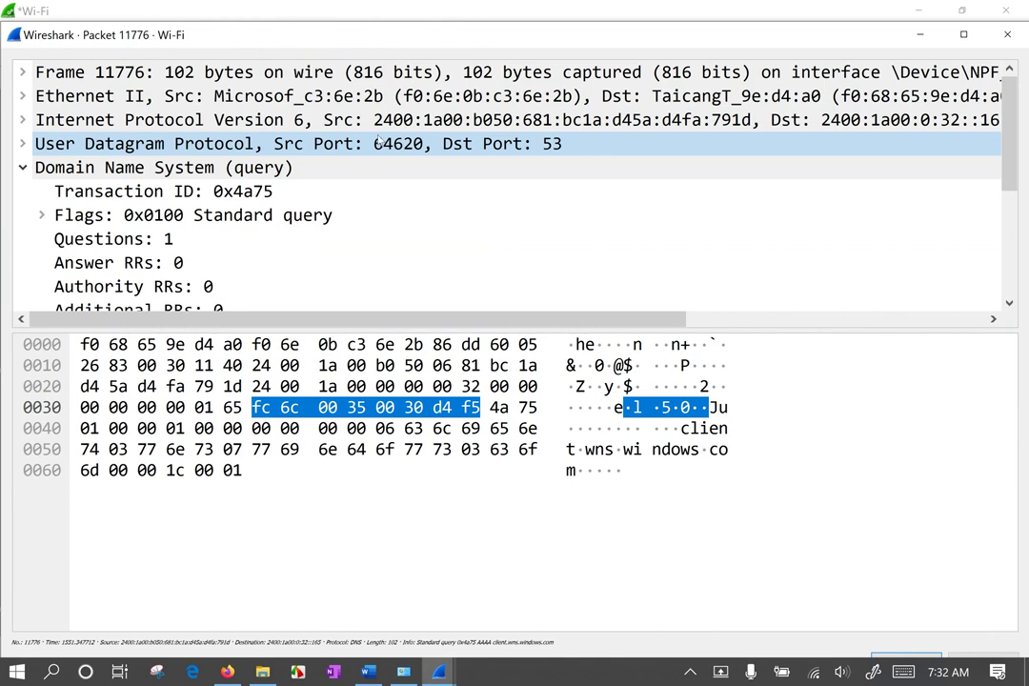
pyautogui.press('Down')
pyautogui.click(24, 168)
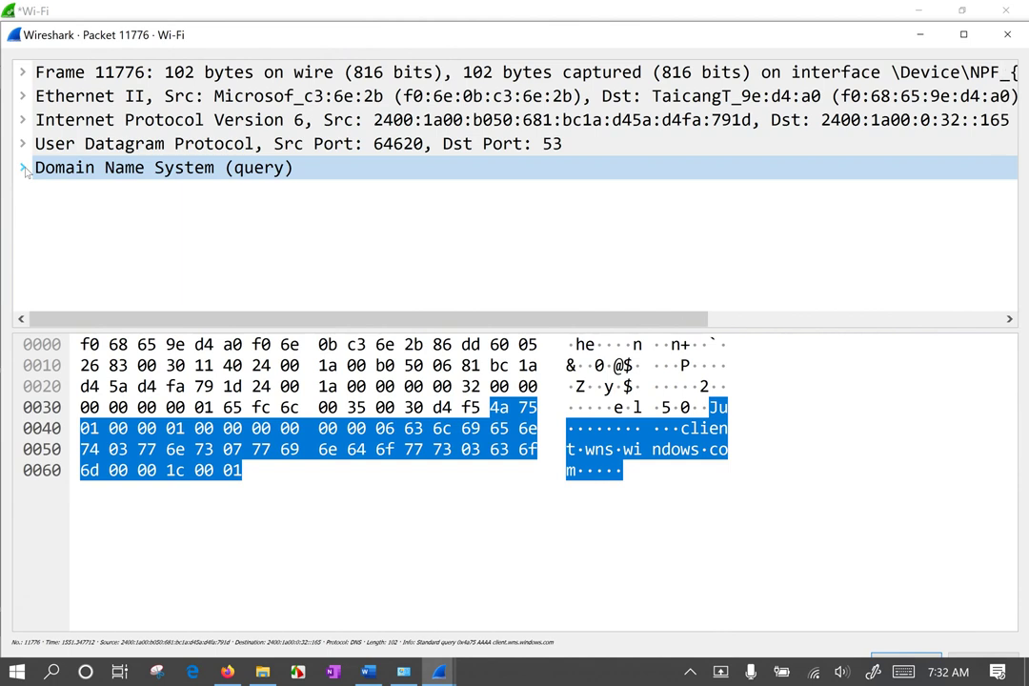
pyautogui.doubleClick(176, 170)
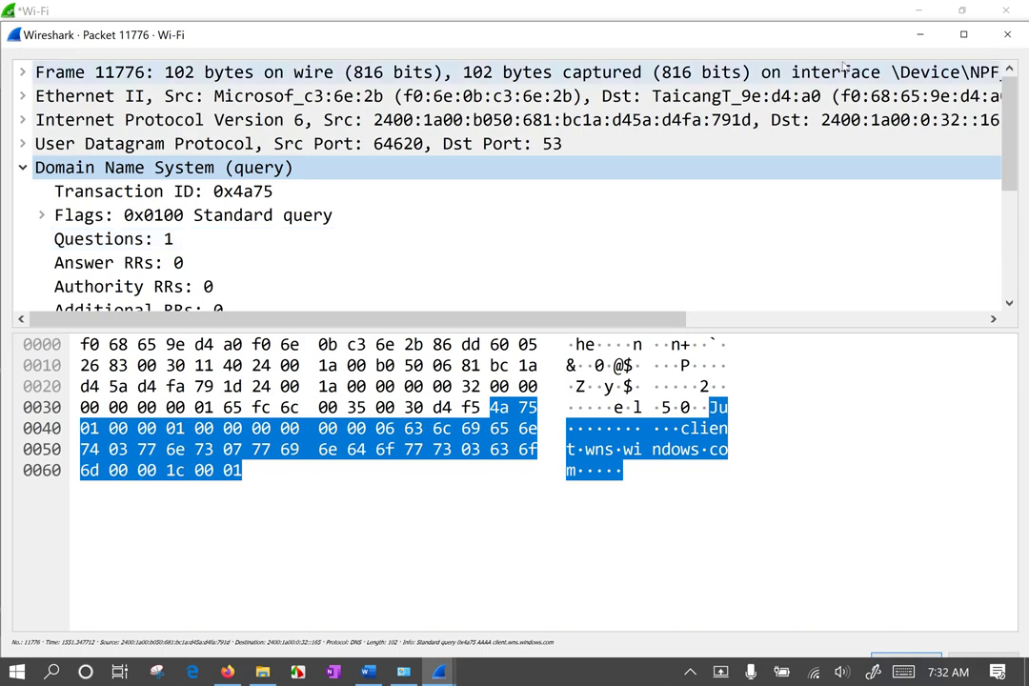
pyautogui.click(1006, 37)
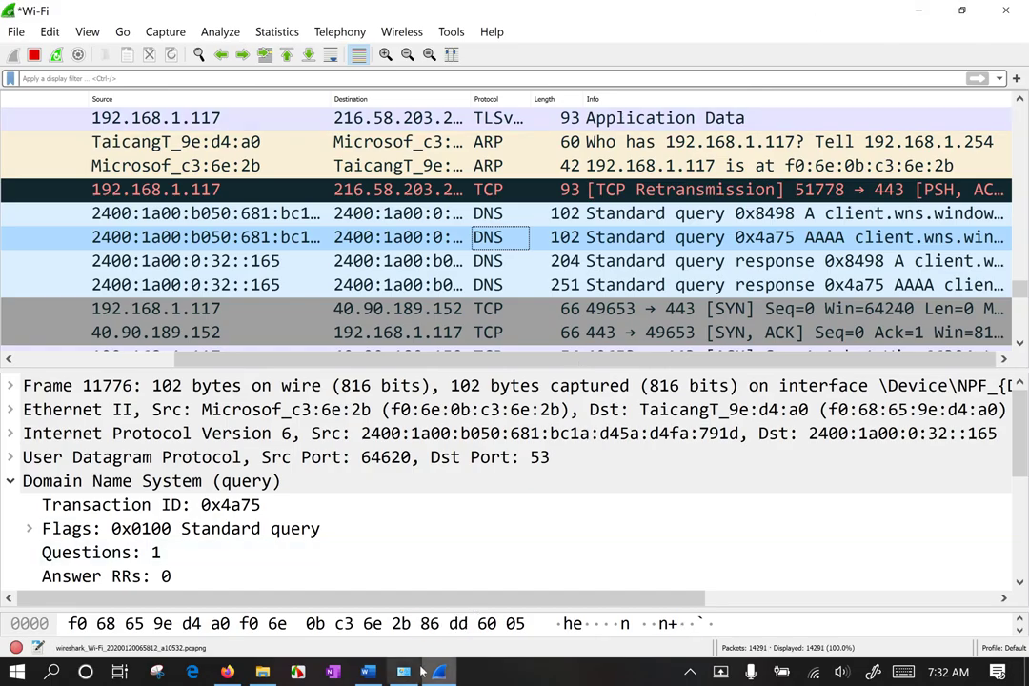
# Step: Launch VMware Workstation Pro by searching 'vmw' from the Start menu
pyautogui.press('super')
pyautogui.write('vmw')
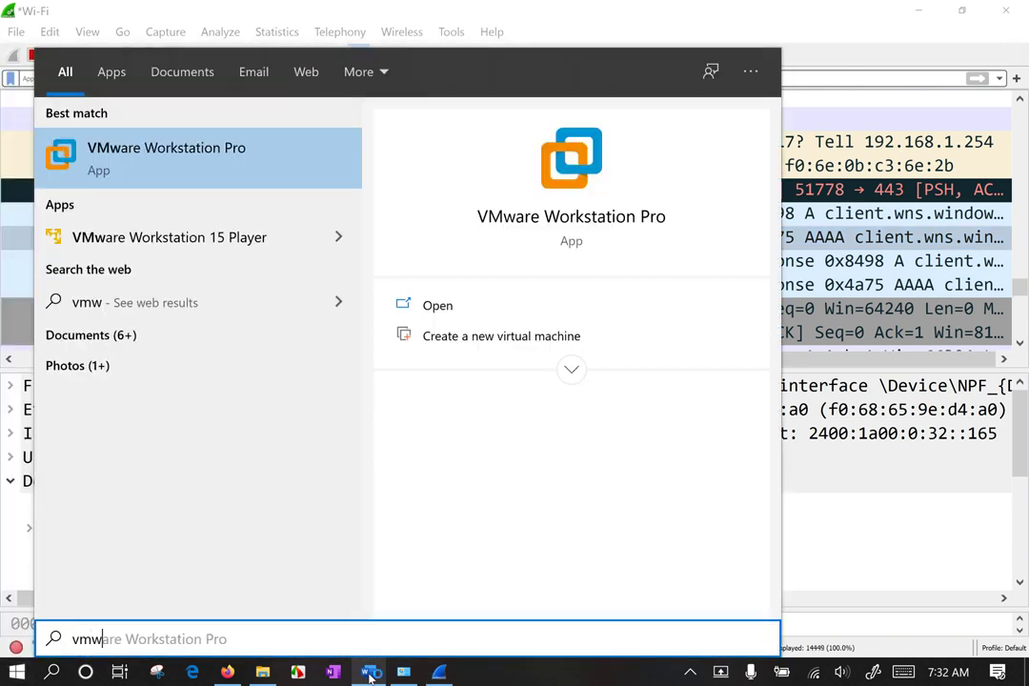
pyautogui.press('Escape')
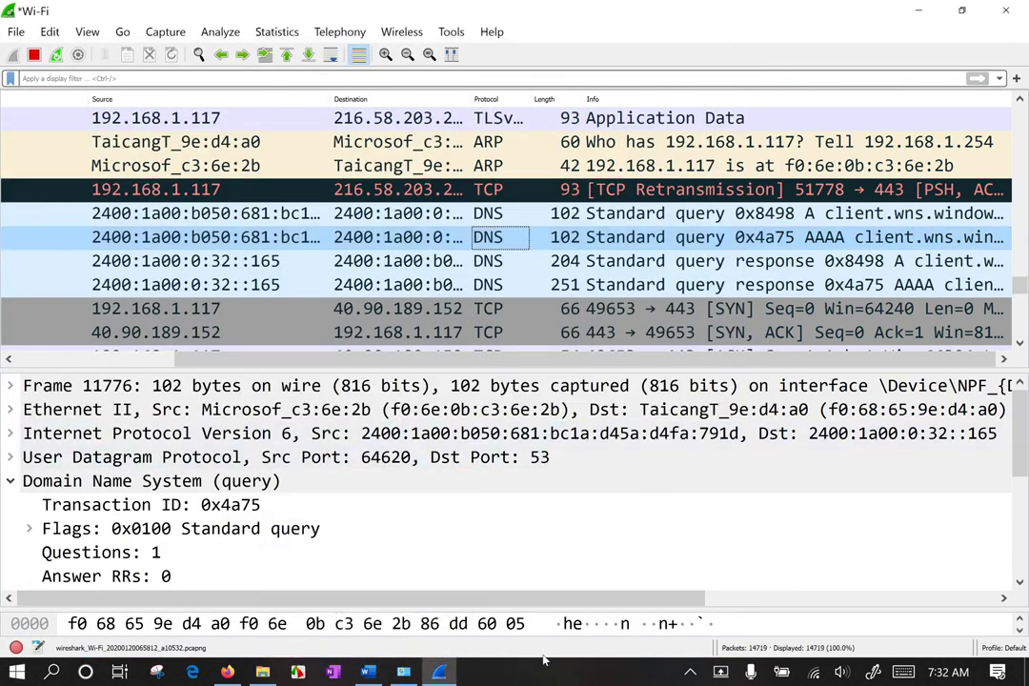
pyautogui.click(565, 674)
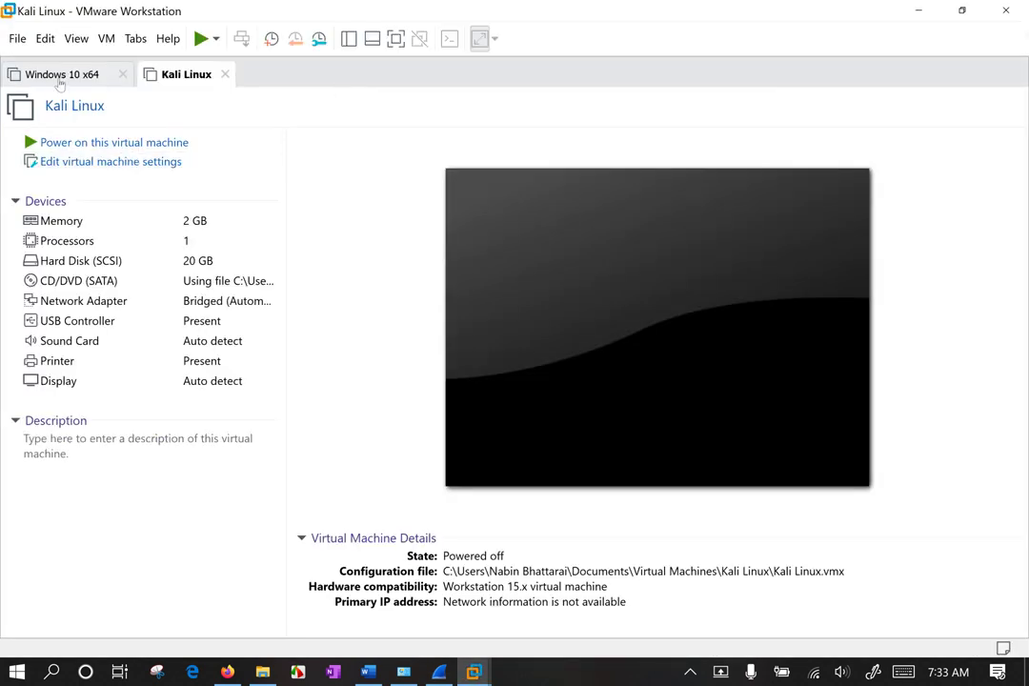
# Step: Power on the Windows 10 x64 VM, dismissing the sata0:1 device warning
pyautogui.click(57, 74)
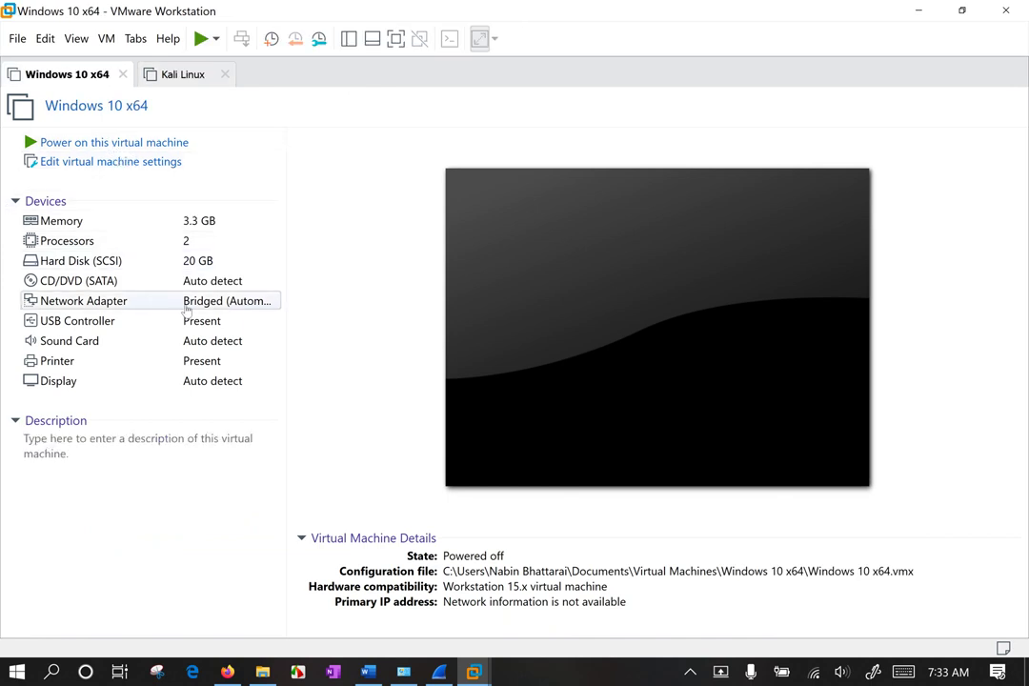
pyautogui.click(111, 144)
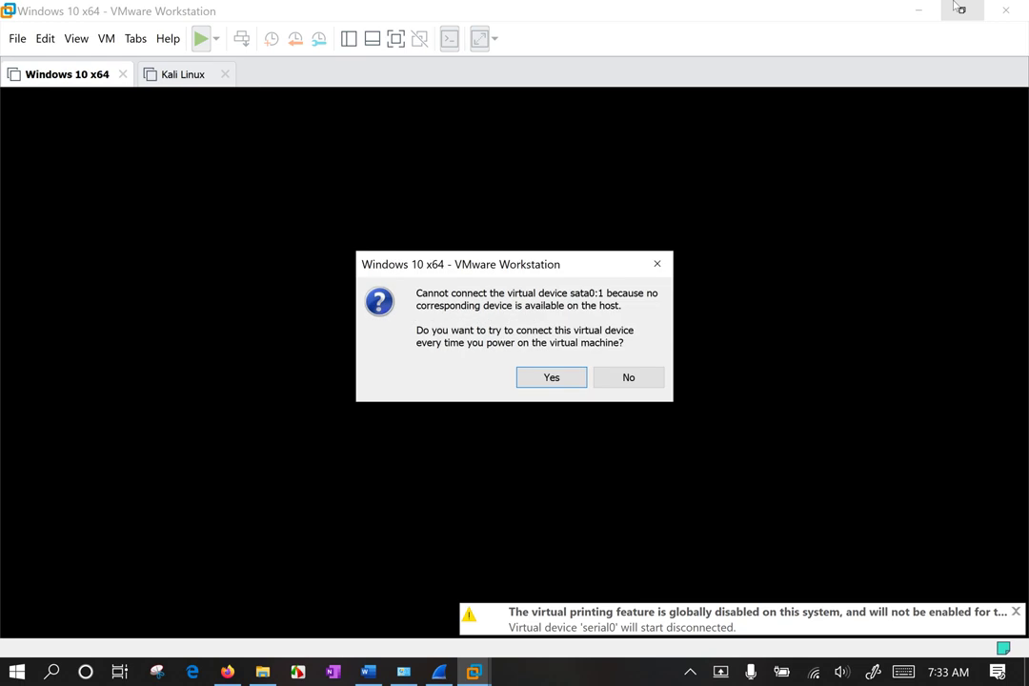
pyautogui.click(560, 379)
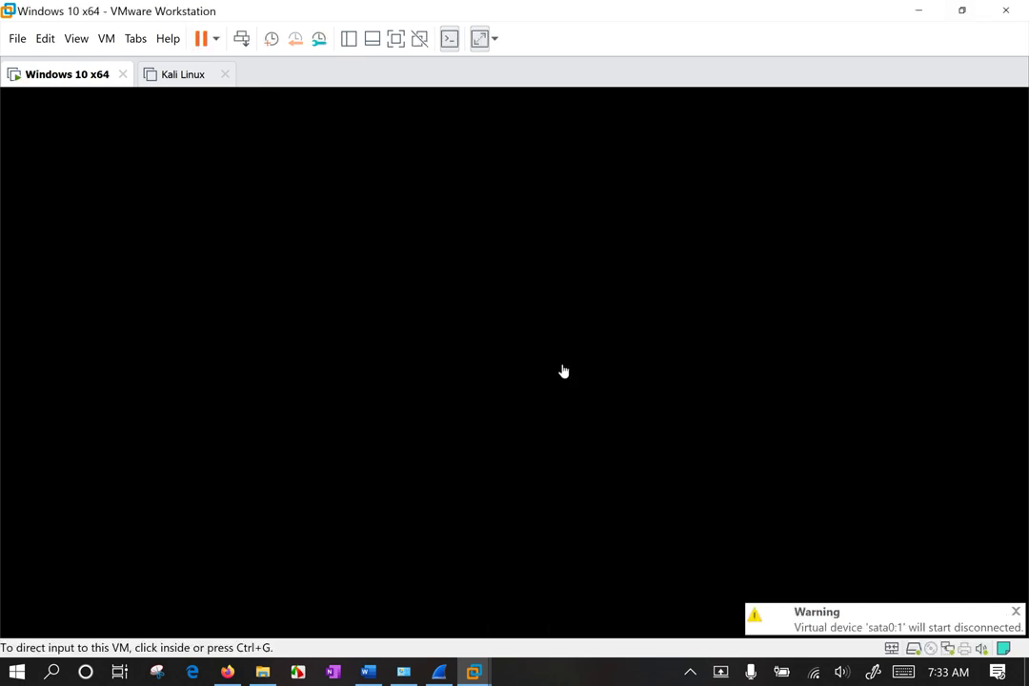
pyautogui.click(1016, 613)
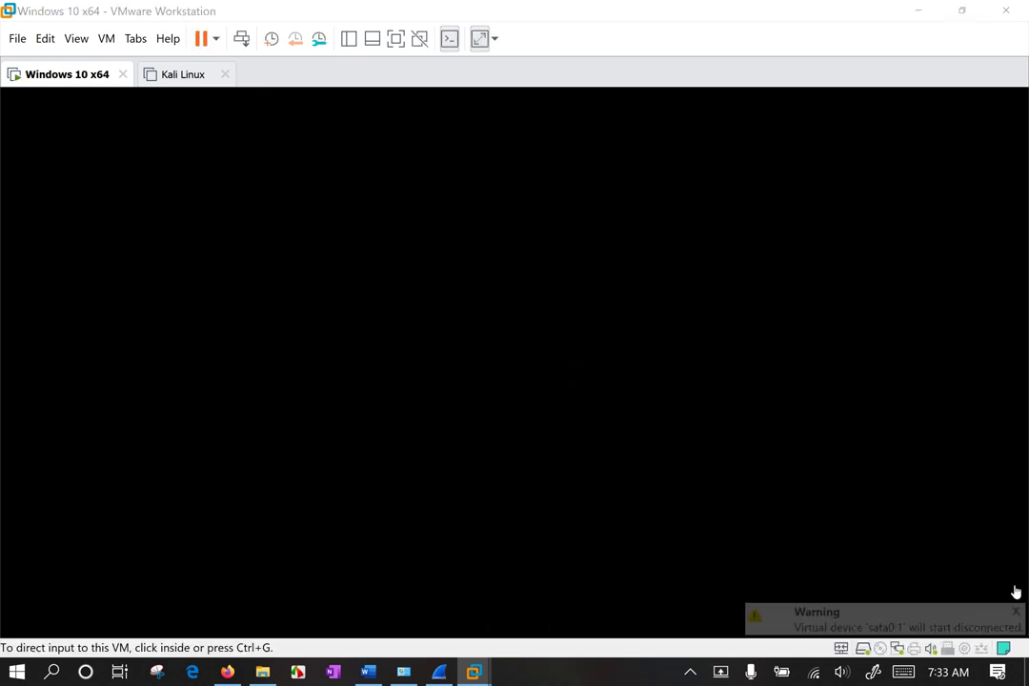
pyautogui.click(920, 10)
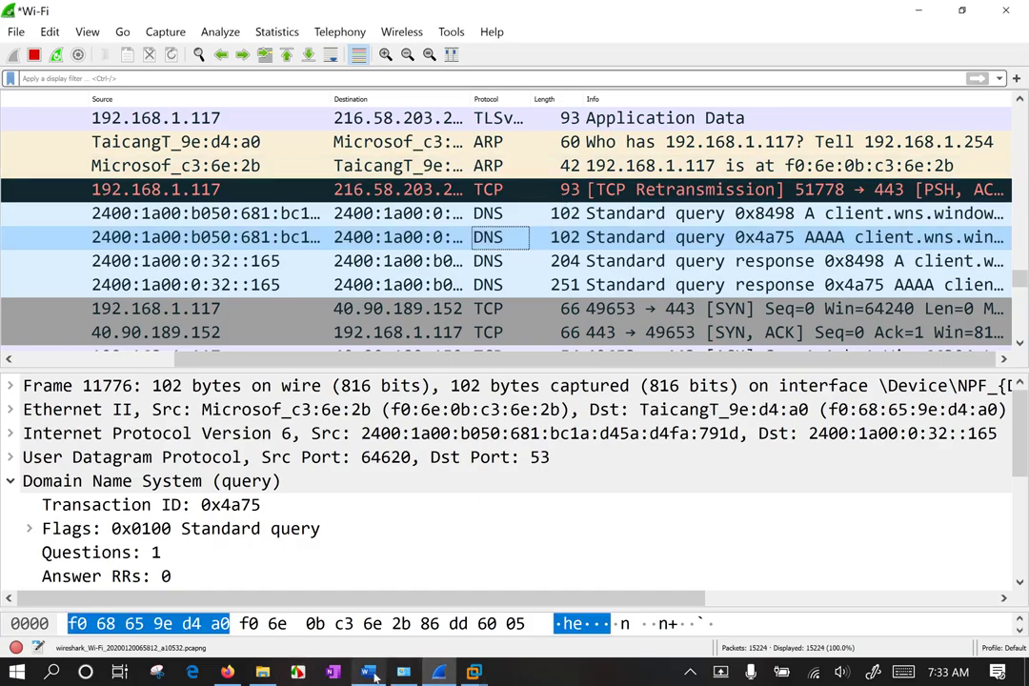
pyautogui.click(369, 672)
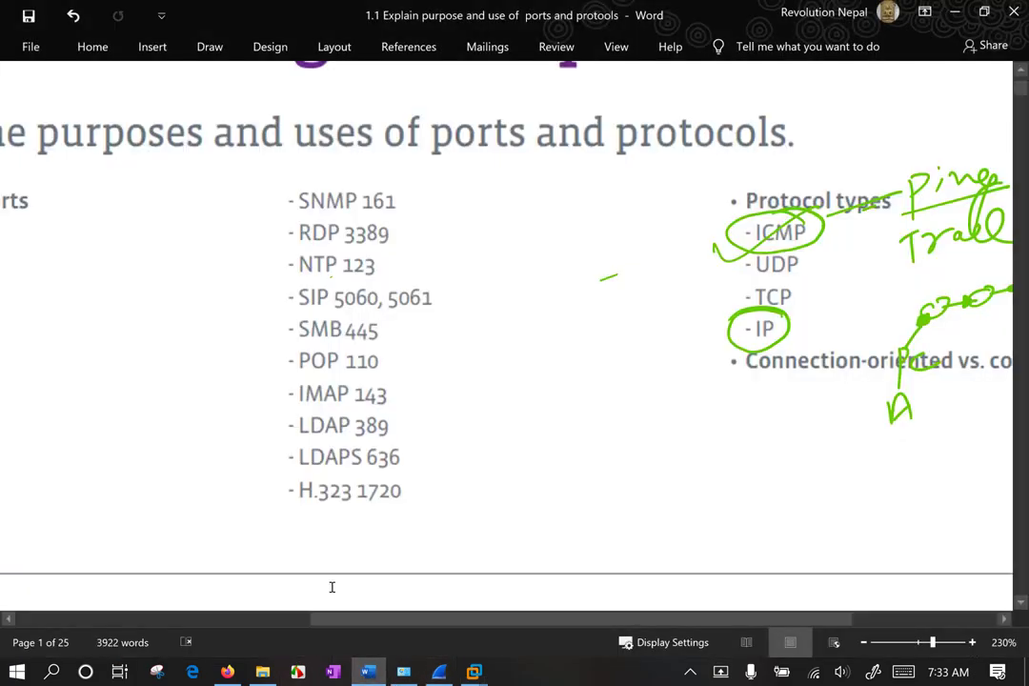
# Step: Scroll the Word notes left to show the full ports list starting at SSH 22
pyautogui.moveTo(338, 620)
pyautogui.mouseDown()
pyautogui.moveTo(187, 626)
pyautogui.moveTo(164, 614)
pyautogui.moveTo(216, 612)
pyautogui.moveTo(196, 609)
pyautogui.mouseUp()
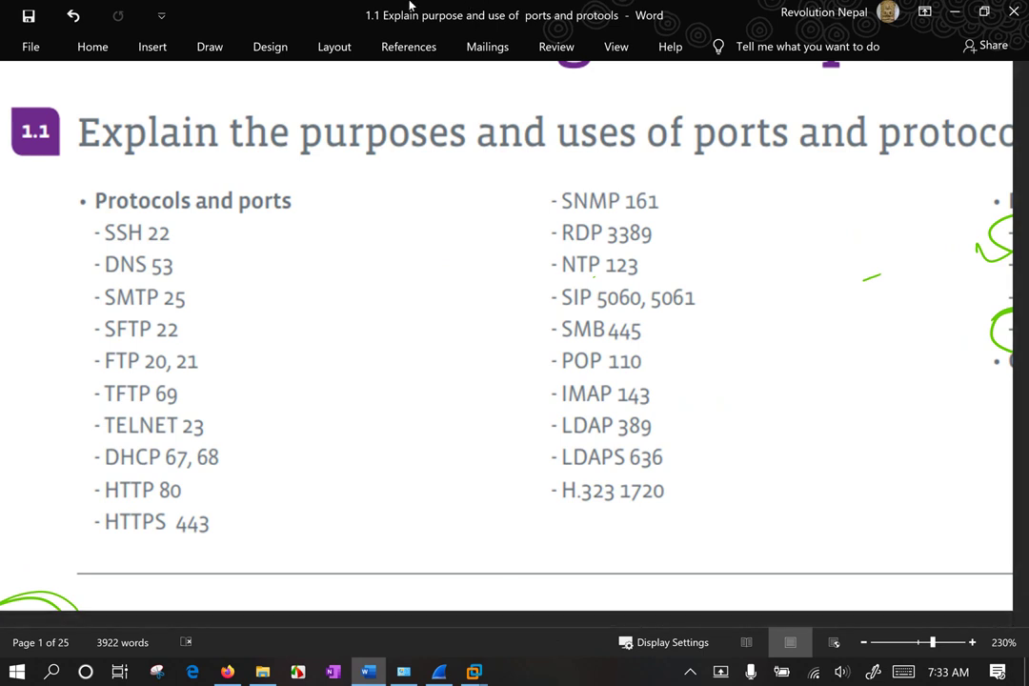
pyautogui.click(473, 671)
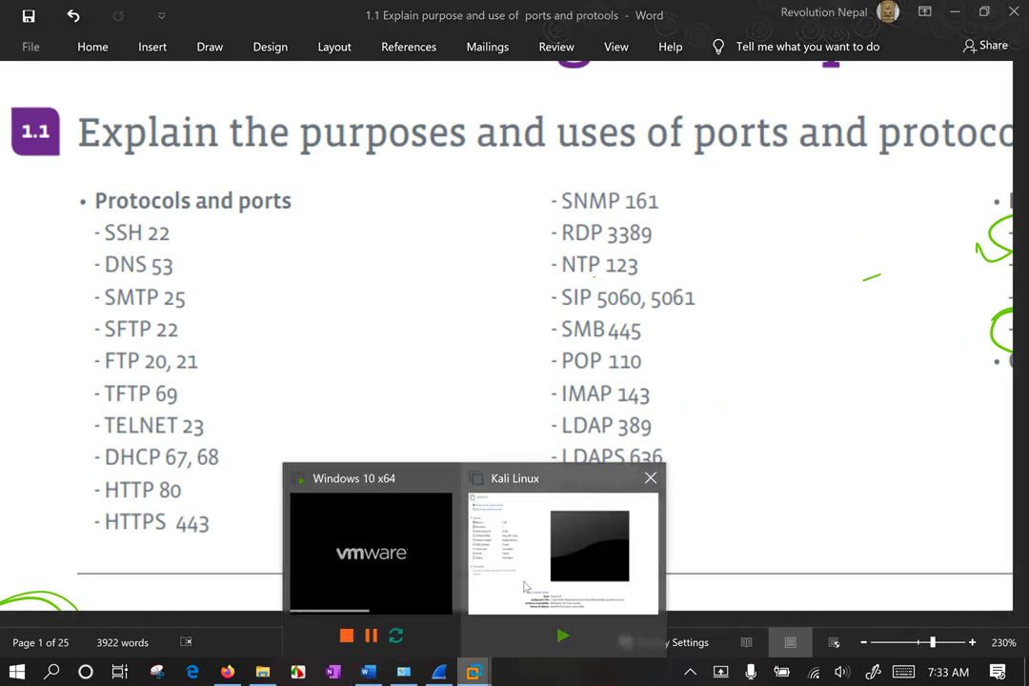
# Step: Power on the Kali Linux VM and boot its default Kali GNU/Linux GRUB entry
pyautogui.click(556, 548)
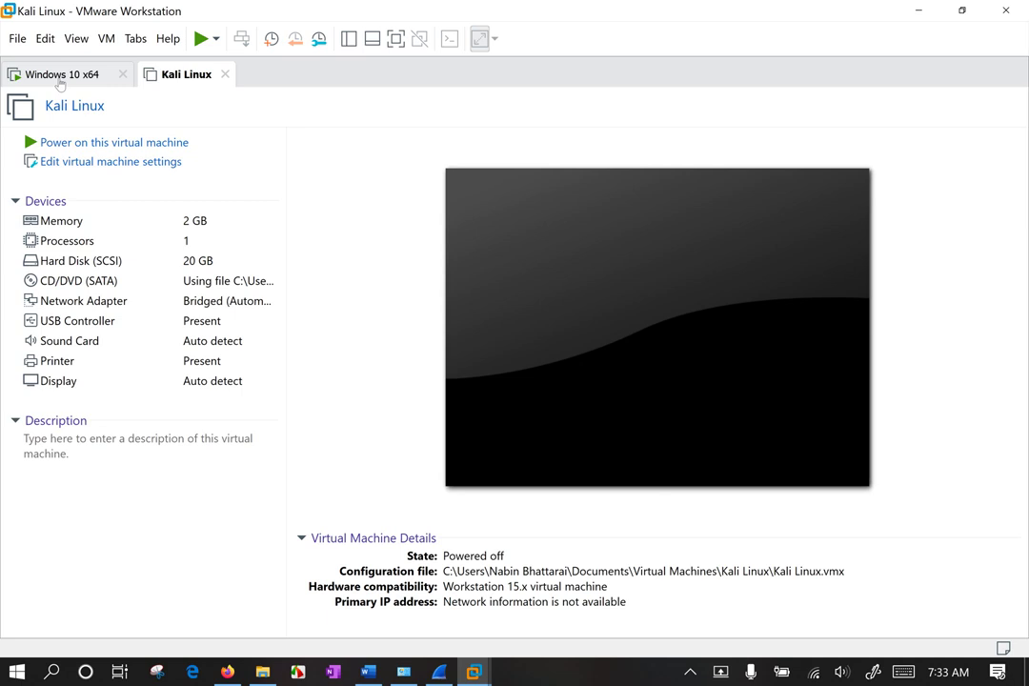
pyautogui.click(27, 80)
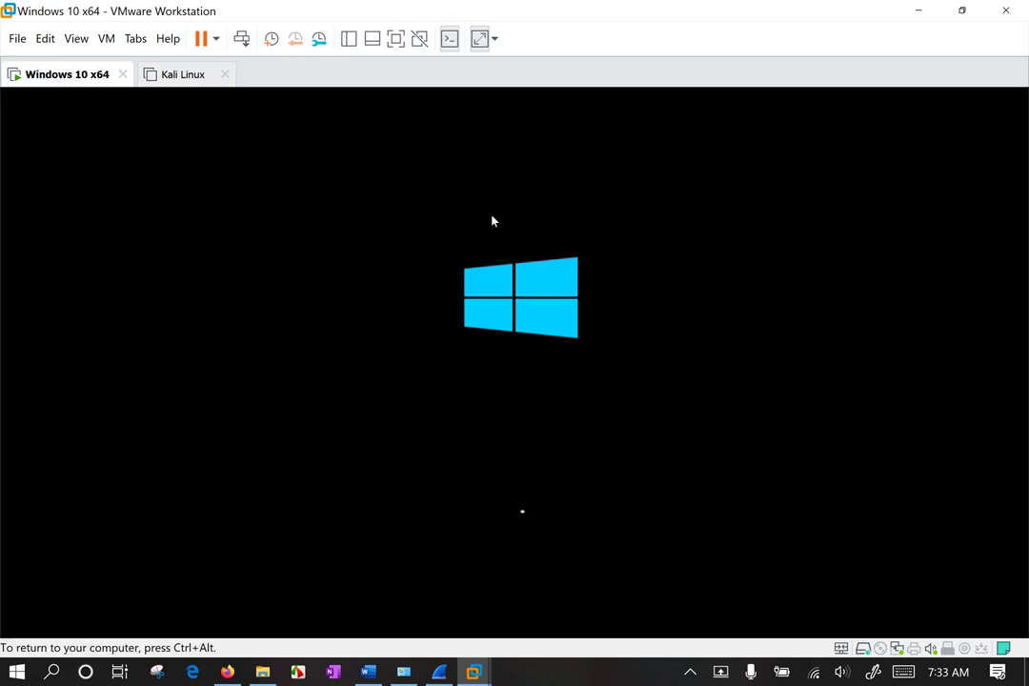
pyautogui.click(181, 72)
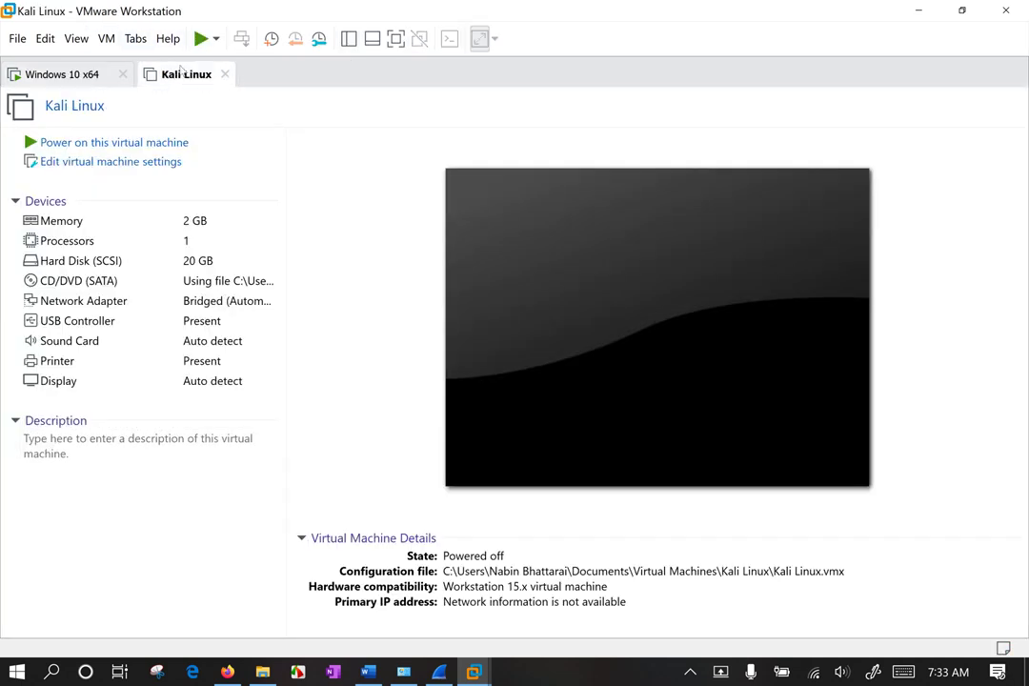
pyautogui.click(138, 145)
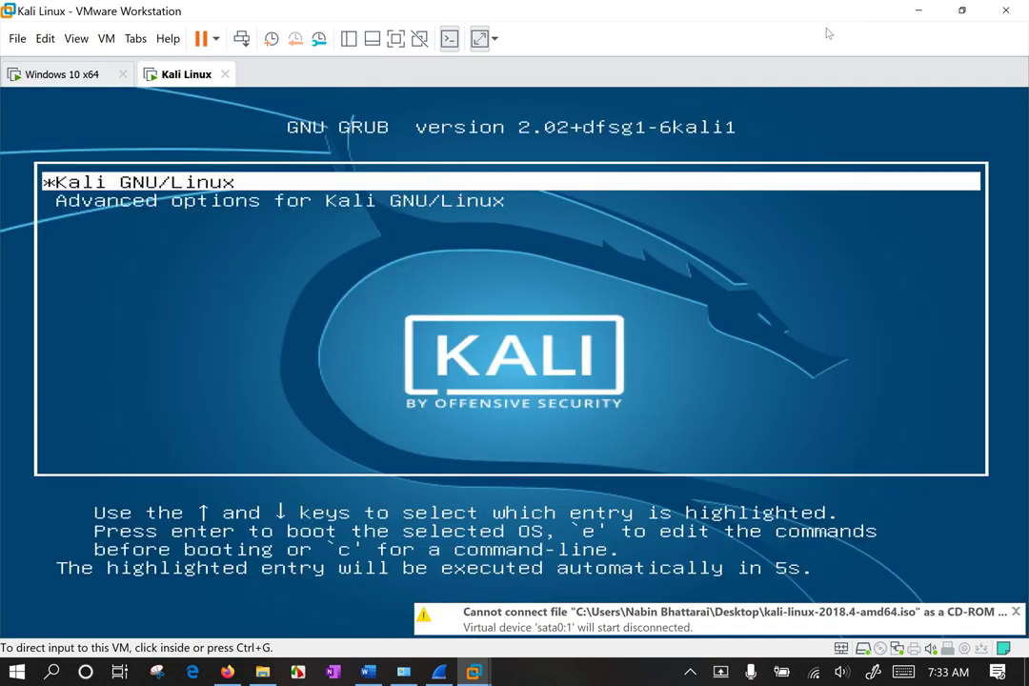
pyautogui.click(602, 246)
pyautogui.press('Return')
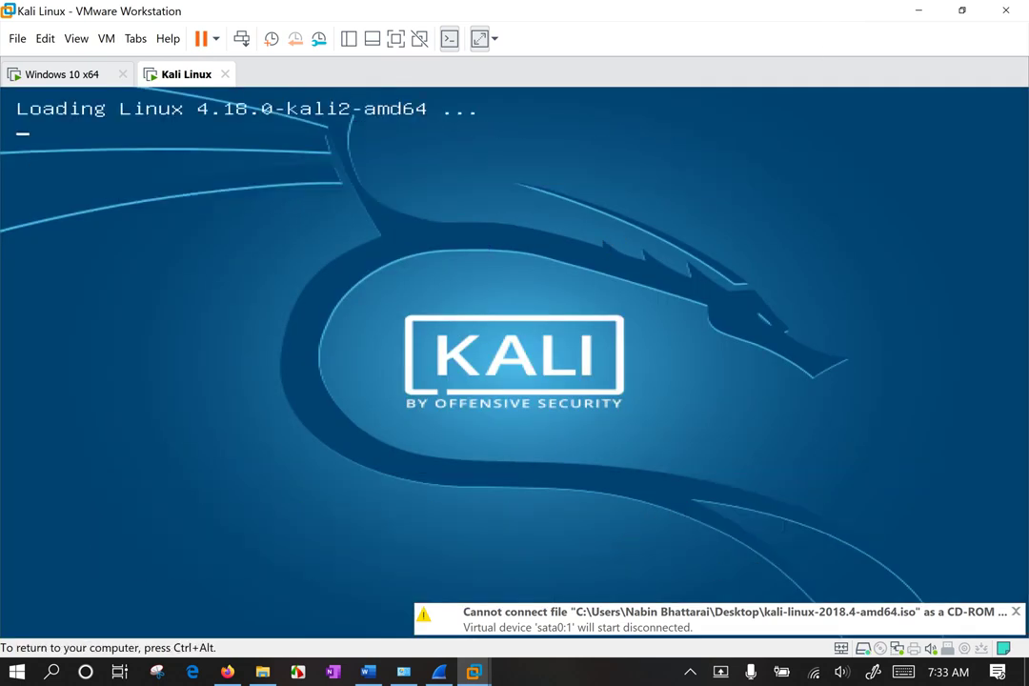
pyautogui.hotkey('ctrl', 'alt')
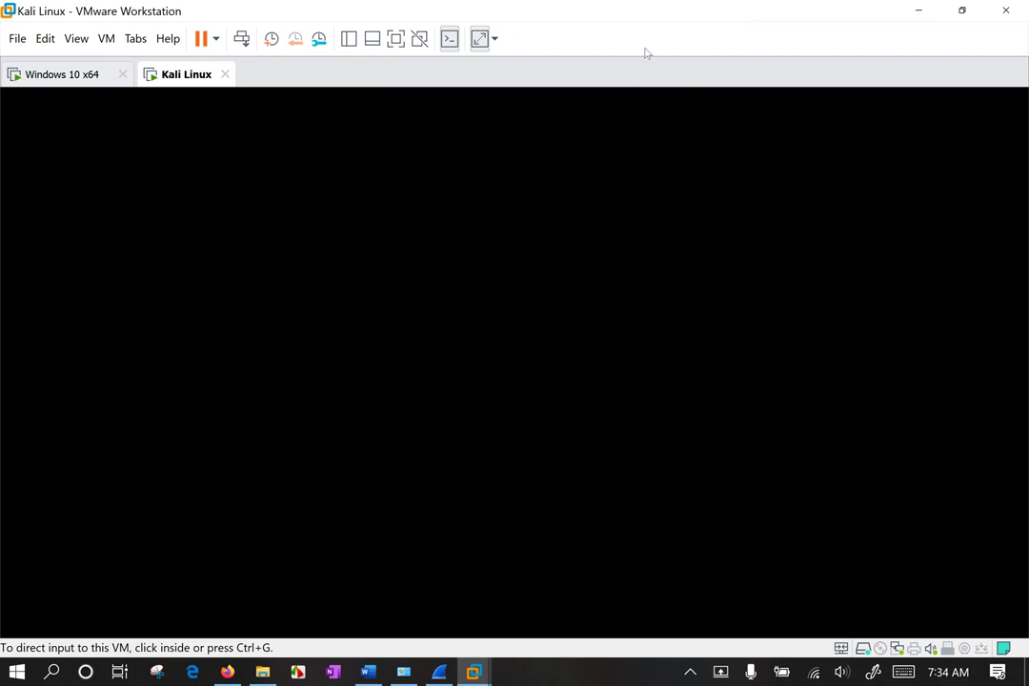
# Step: Unlock the Windows 10 x64 VM's lock screen and sign in with the account password
pyautogui.click(46, 68)
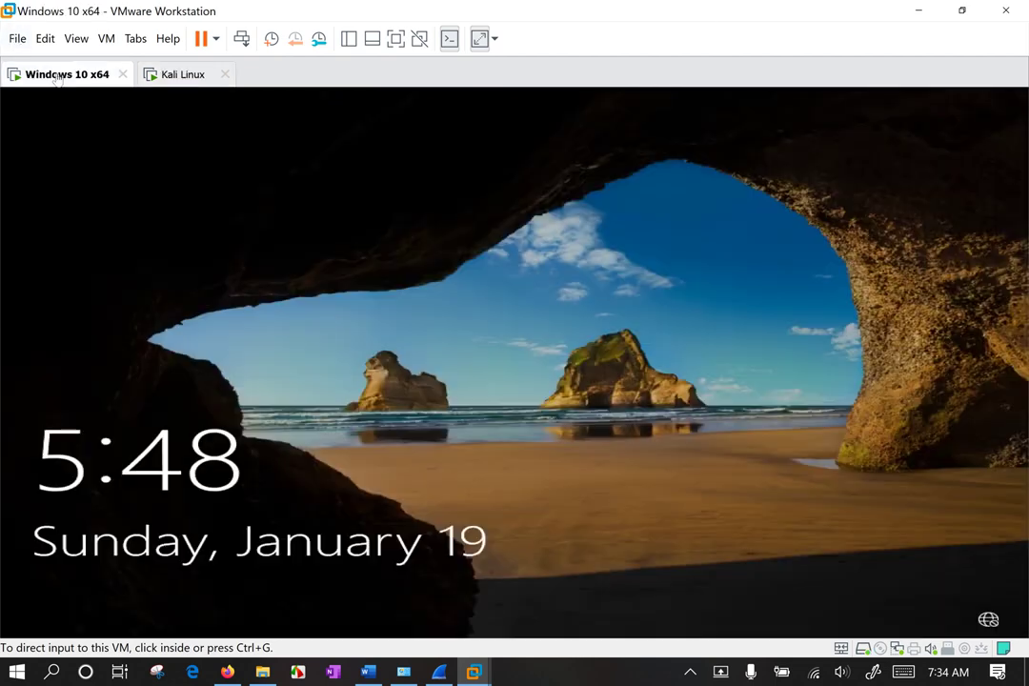
pyautogui.click(405, 367)
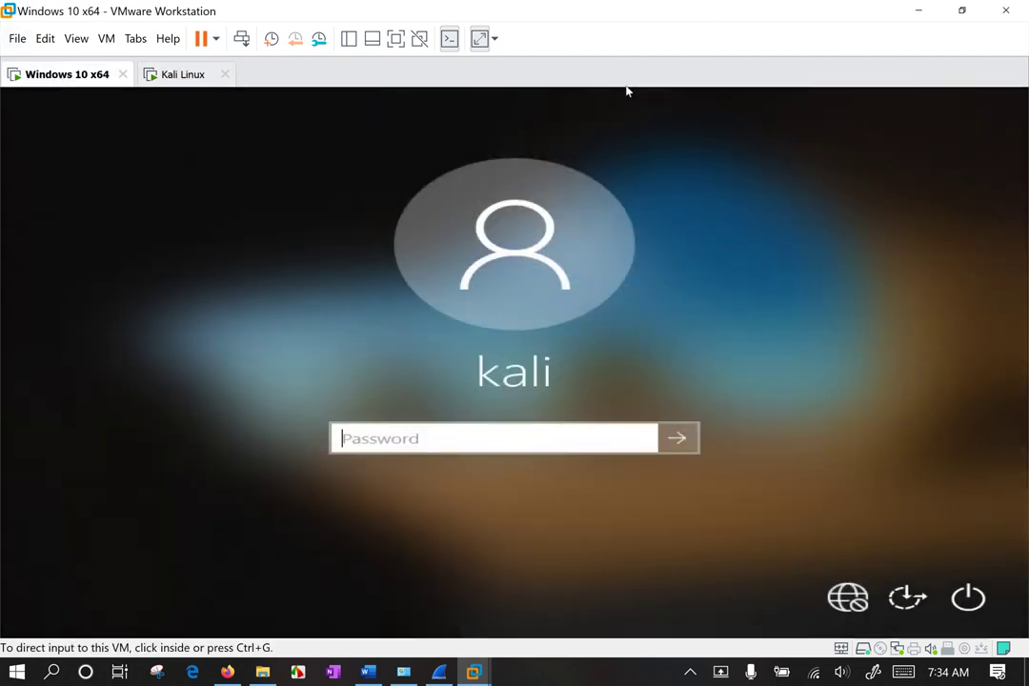
pyautogui.click(625, 89)
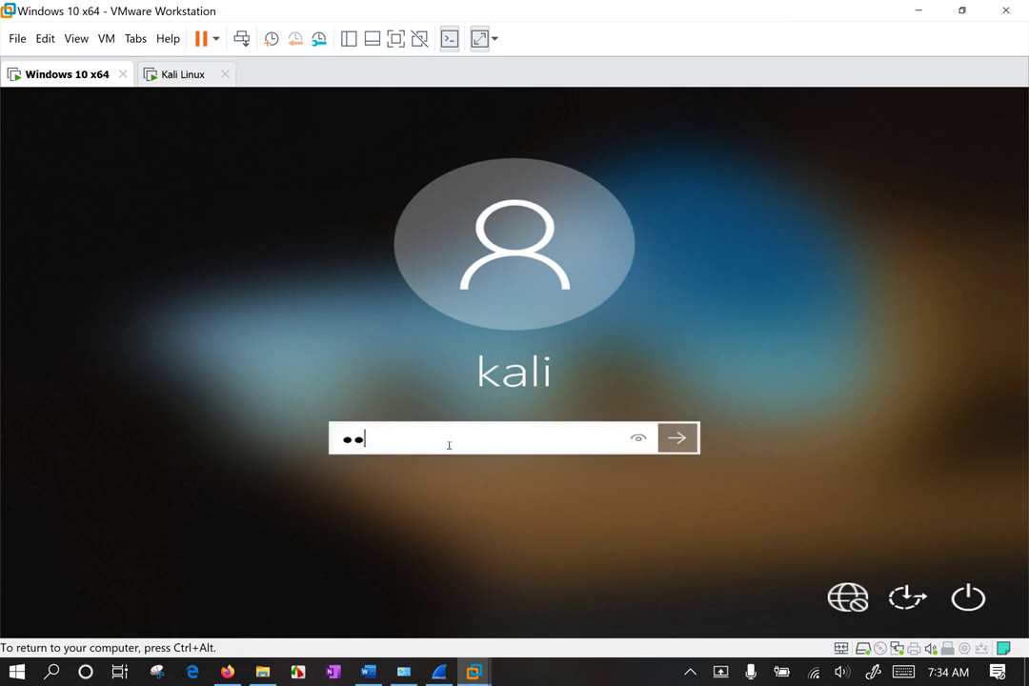
pyautogui.press('Return')
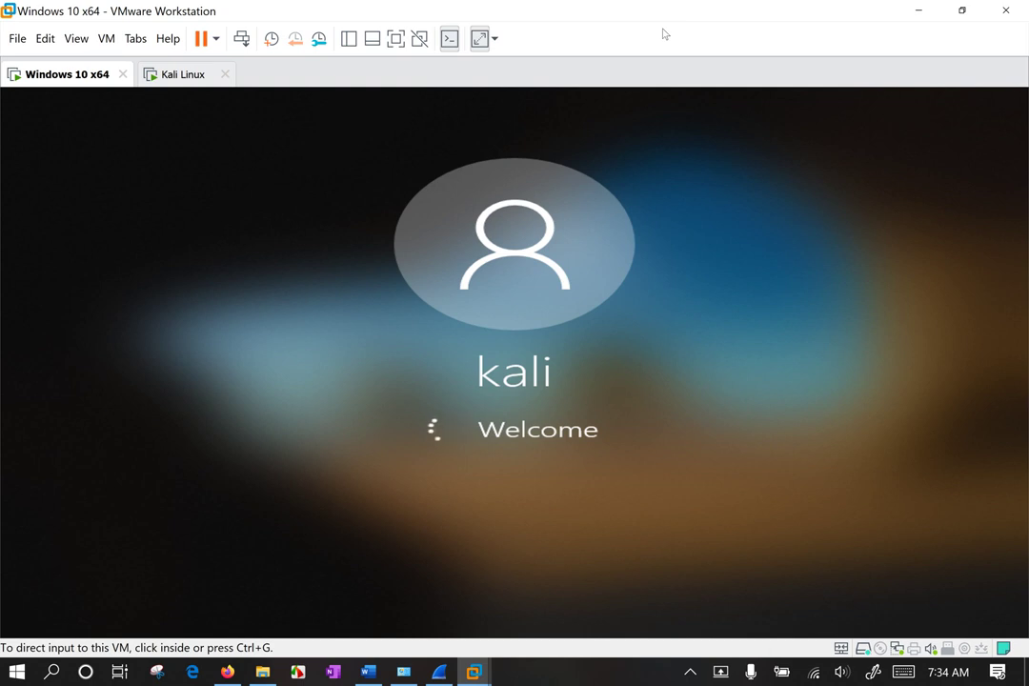
# Step: Log in to Kali as root with its password, then switch to the Windows 10 x64 VM
pyautogui.click(180, 76)
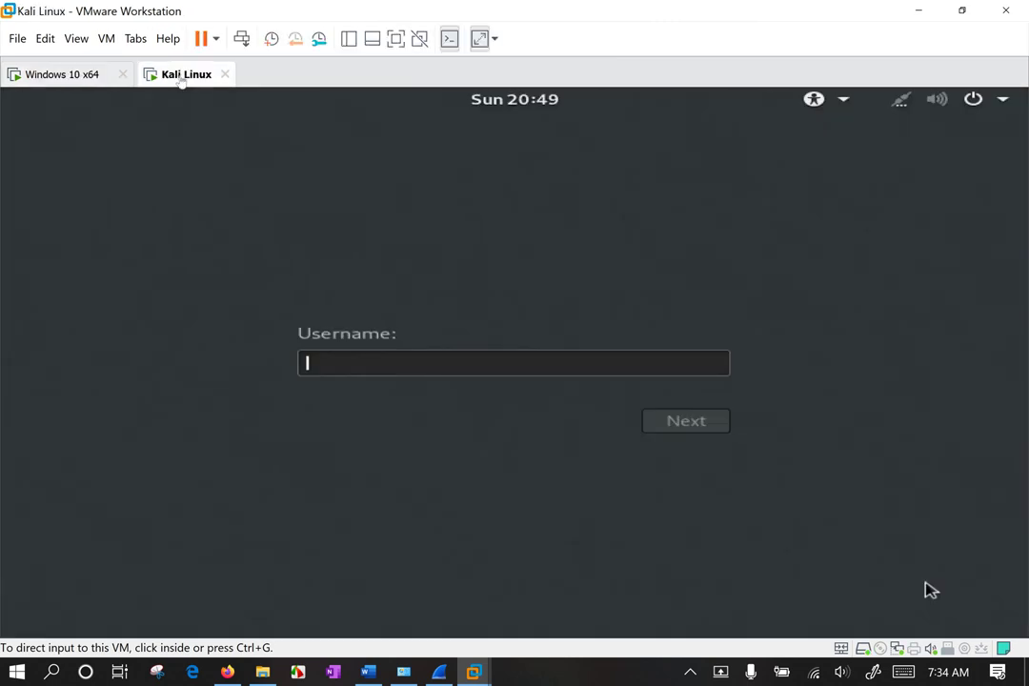
pyautogui.click(411, 358)
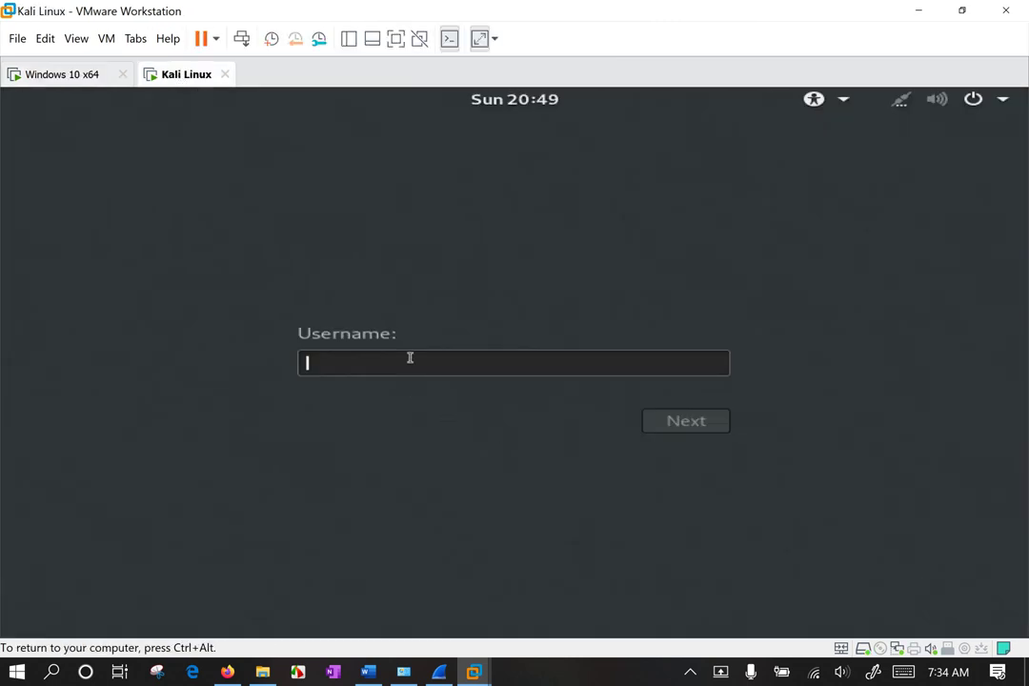
pyautogui.write('root')
pyautogui.press('Return')
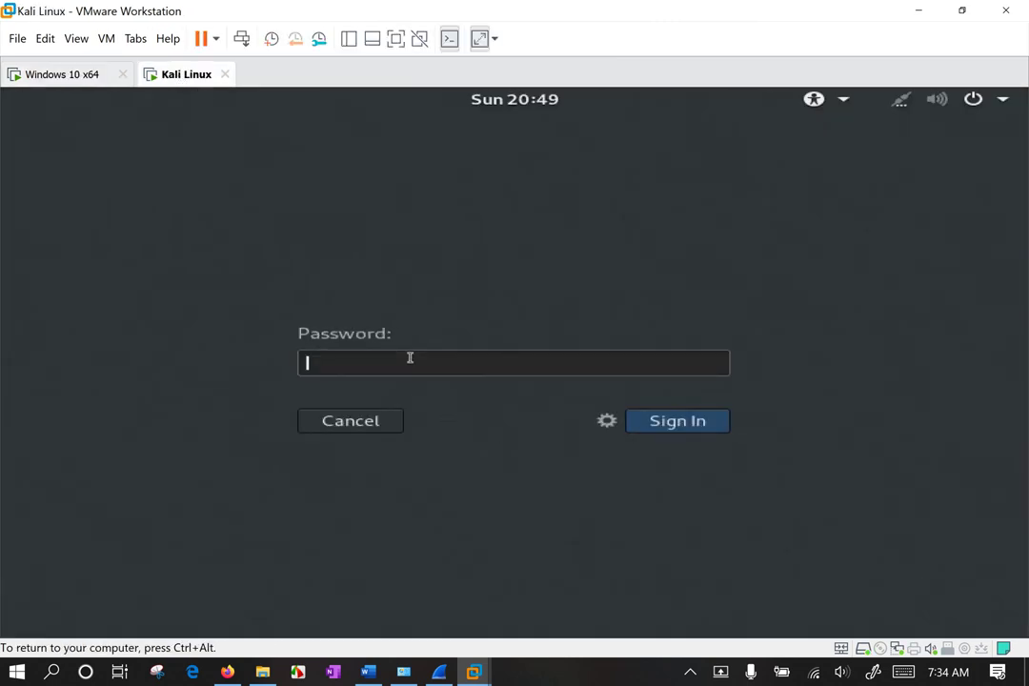
pyautogui.write('******')
pyautogui.press('Return')
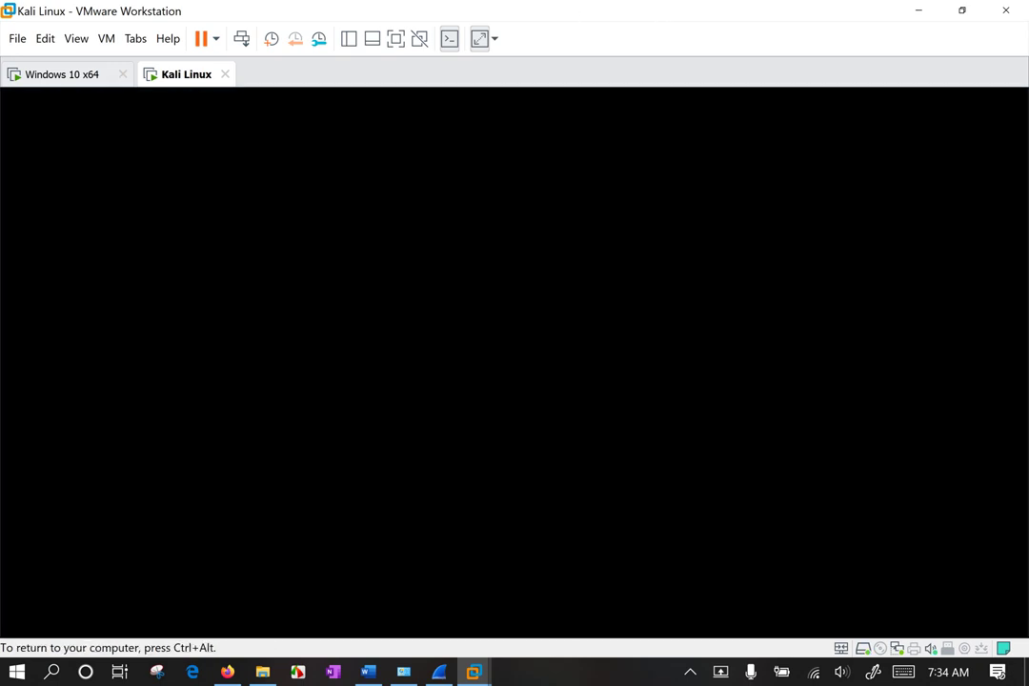
pyautogui.hotkey('ctrl', 'alt')
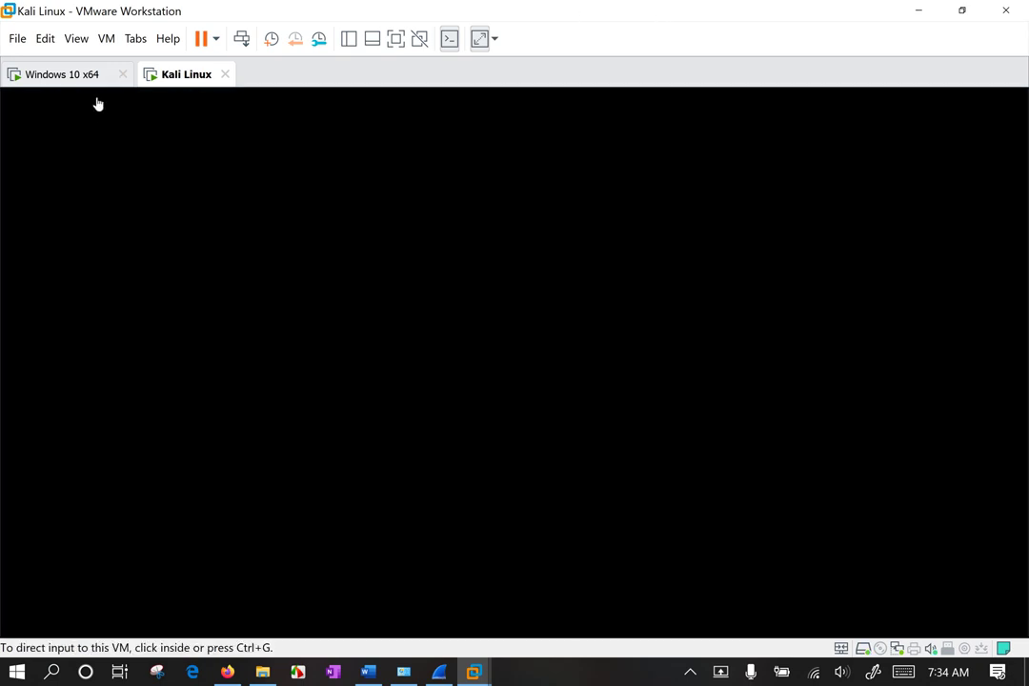
pyautogui.click(86, 74)
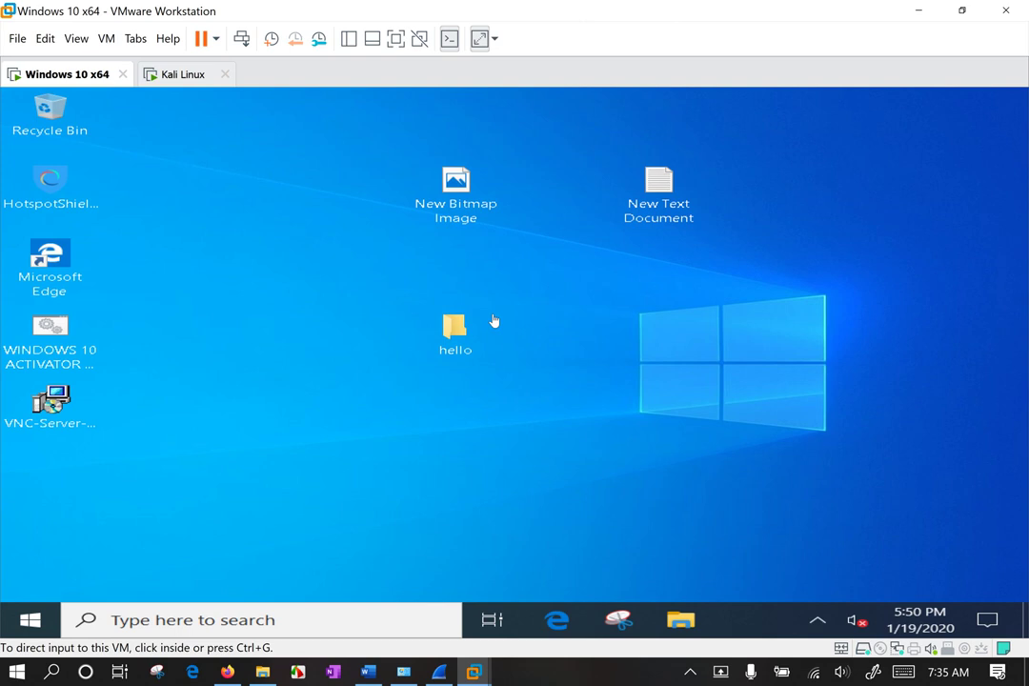
# Step: Move New Bitmap Image, New Text Document and the hello folder into the Recycle Bin
pyautogui.click(570, 404)
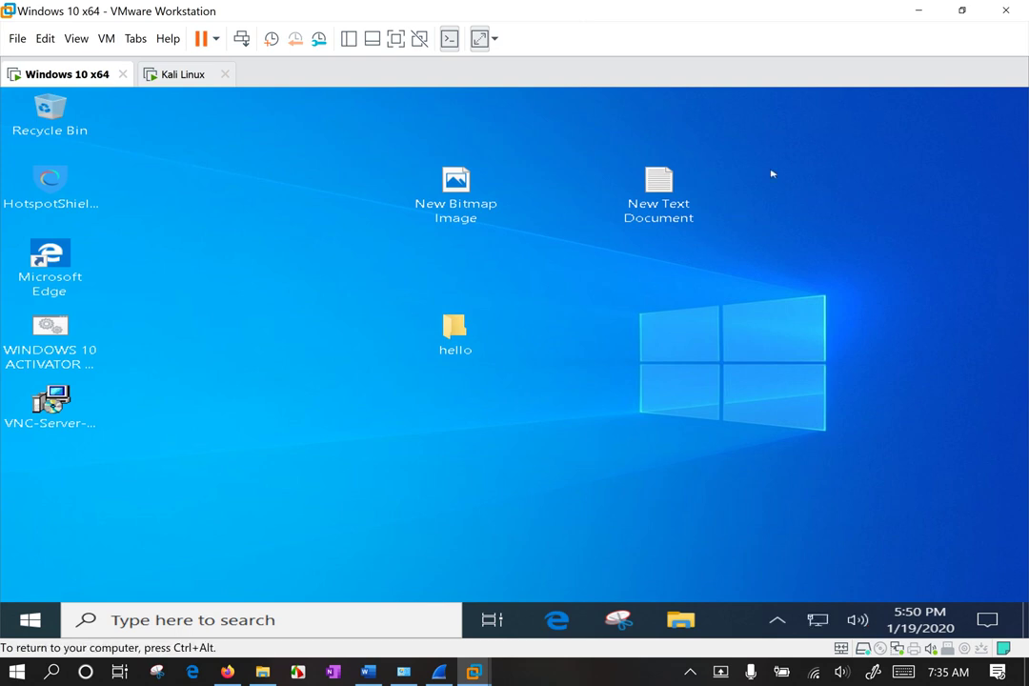
pyautogui.moveTo(770, 170); pyautogui.dragTo(409, 445)
pyautogui.moveTo(470, 354); pyautogui.dragTo(57, 114)
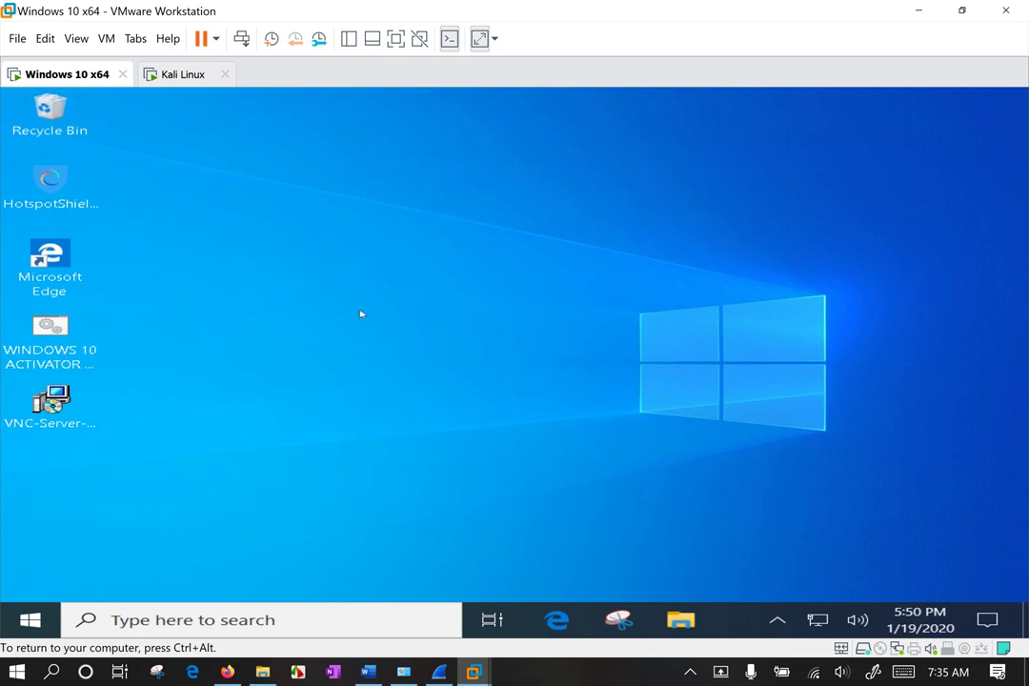
pyautogui.rightClick(372, 367)
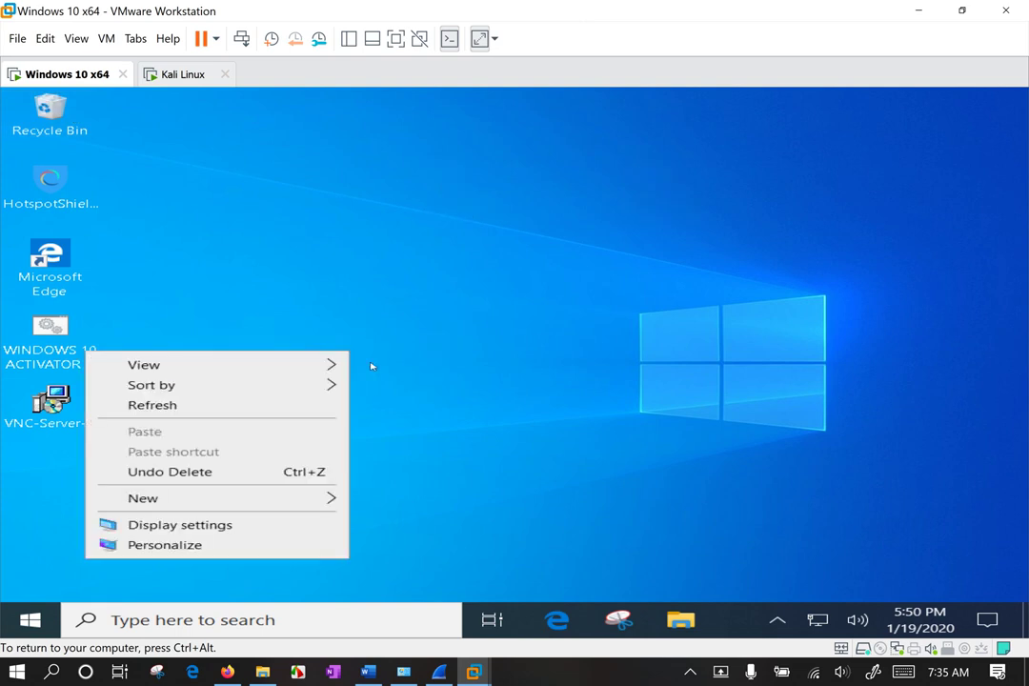
pyautogui.click(229, 405)
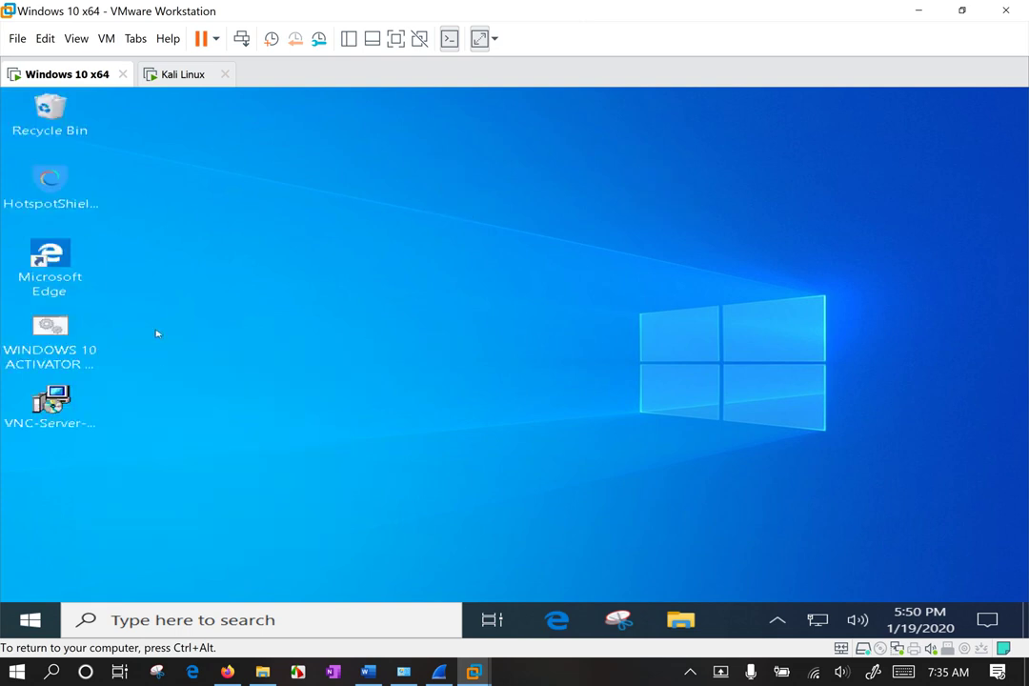
# Step: Empty the Recycle Bin, confirming the permanent deletion
pyautogui.rightClick(38, 125)
pyautogui.click(81, 154)
pyautogui.click(583, 371)
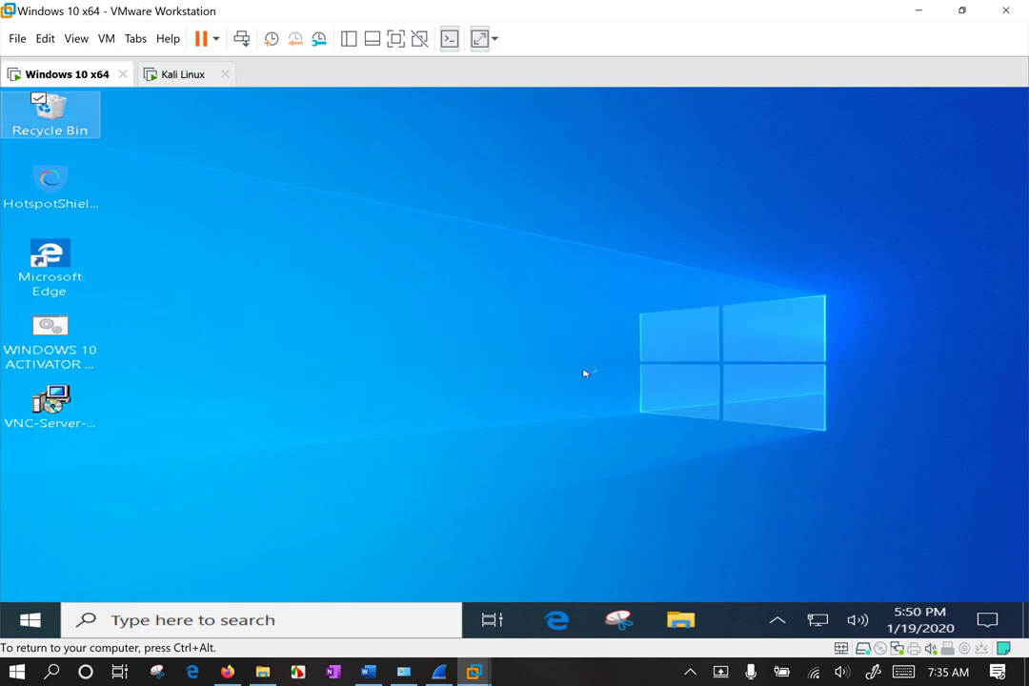
pyautogui.moveTo(640, 428); pyautogui.dragTo(692, 470)
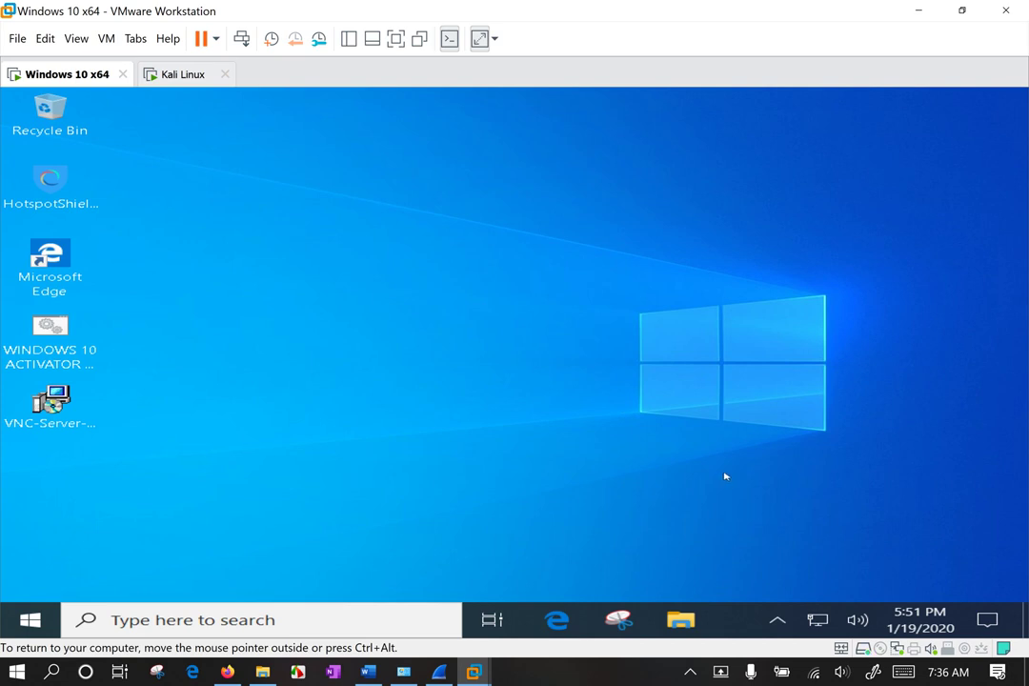
# Step: Run ipconfig in a Command Prompt and highlight the IPv4 address 192.168.1.65
pyautogui.press('super+r')
pyautogui.press('Return')
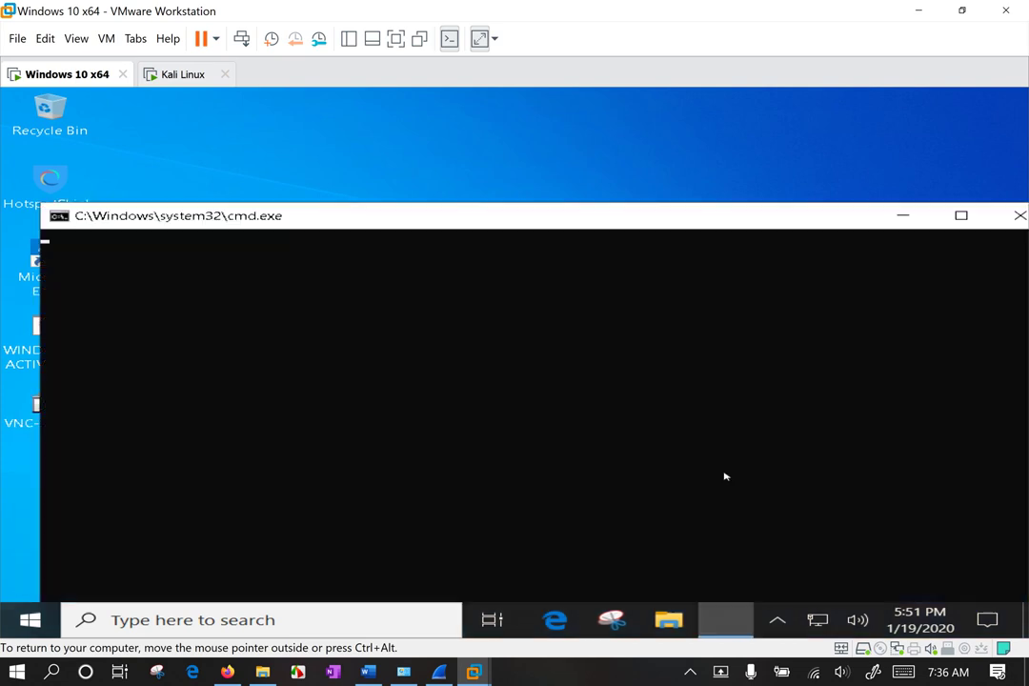
pyautogui.write('ipconfig')
pyautogui.press('Return')
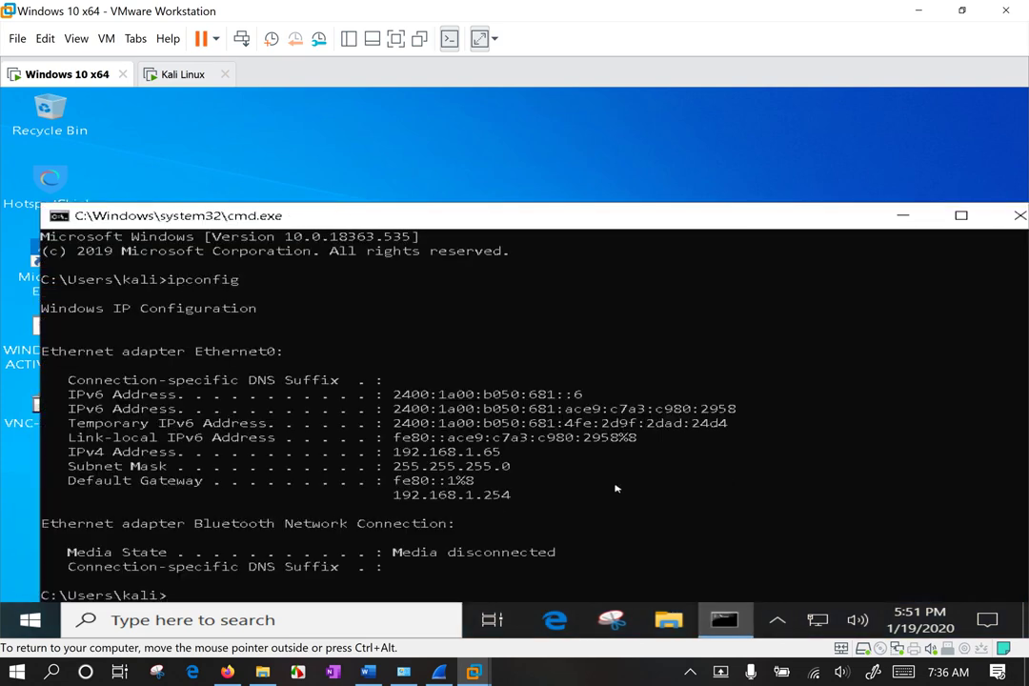
pyautogui.moveTo(385, 452); pyautogui.dragTo(497, 456)
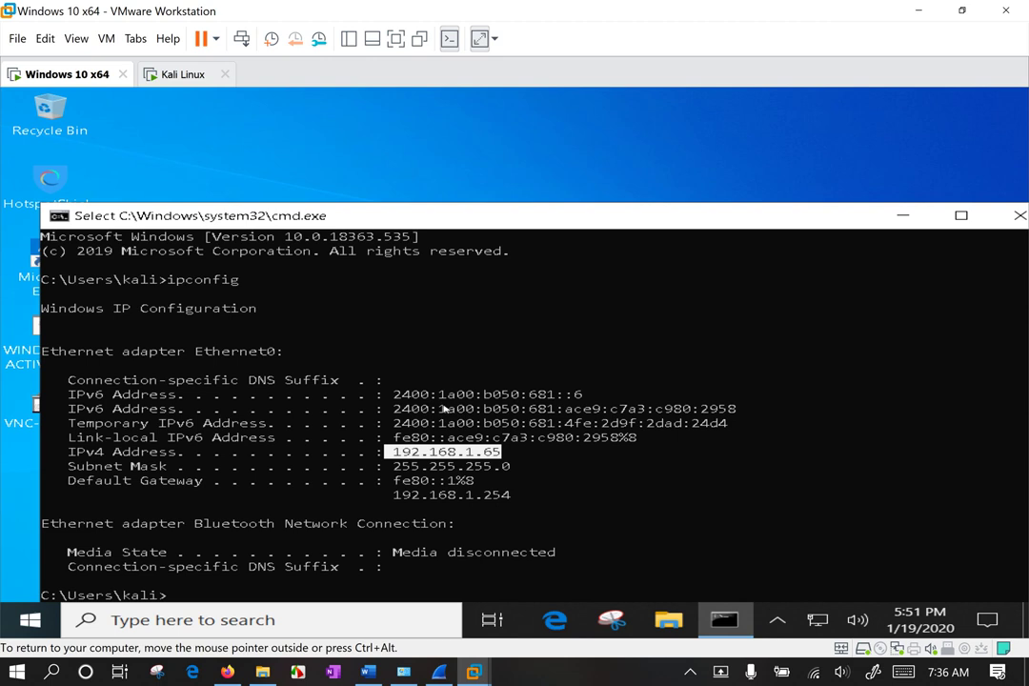
pyautogui.moveTo(349, 226); pyautogui.dragTo(413, 161)
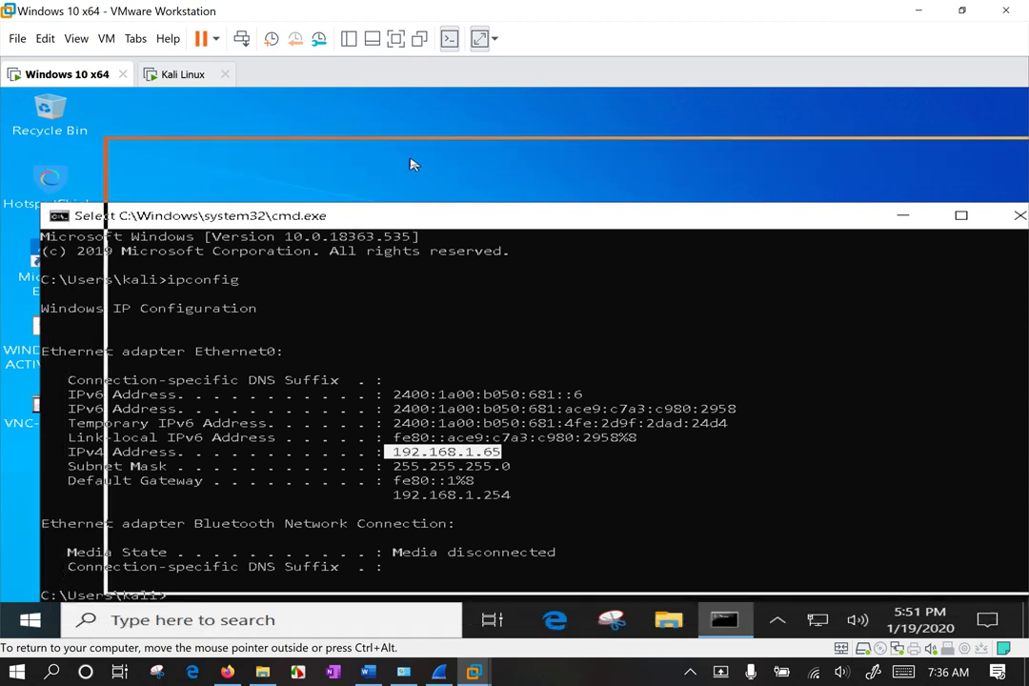
pyautogui.click(35, 502)
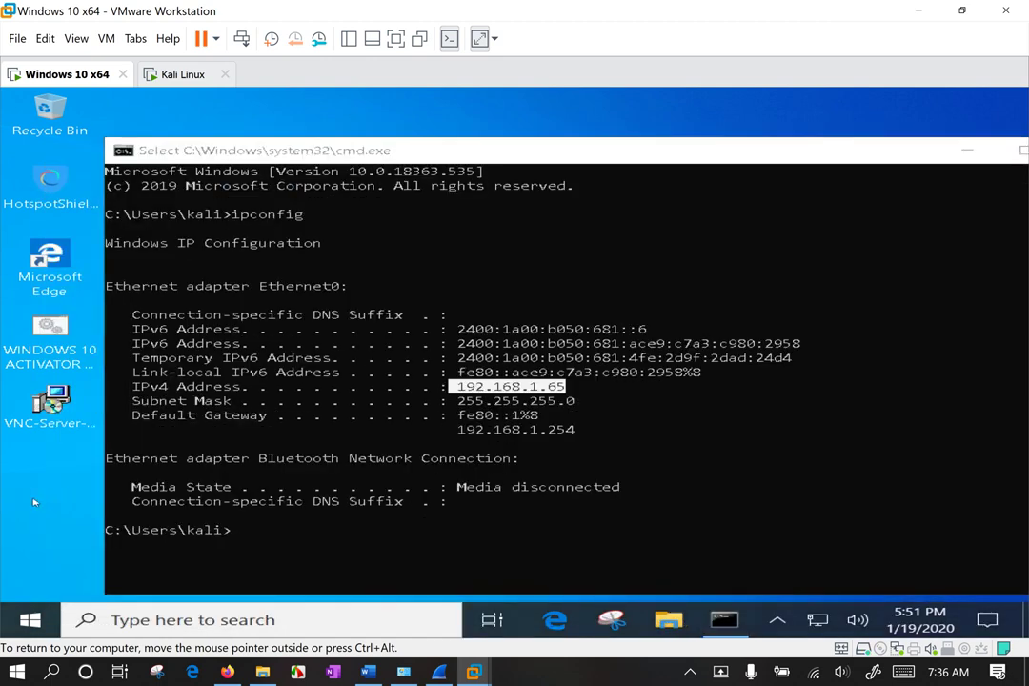
pyautogui.click(30, 620)
# Step: Glance at System settings, then open This PC's Properties from File Explorer
pyautogui.rightClick(34, 627)
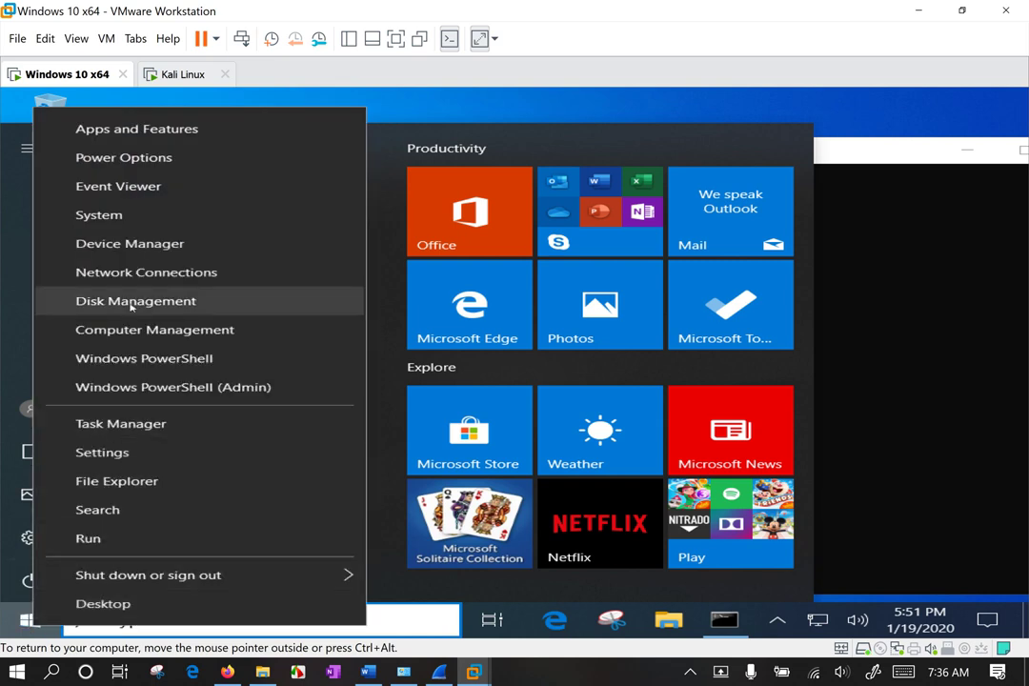
pyautogui.click(124, 217)
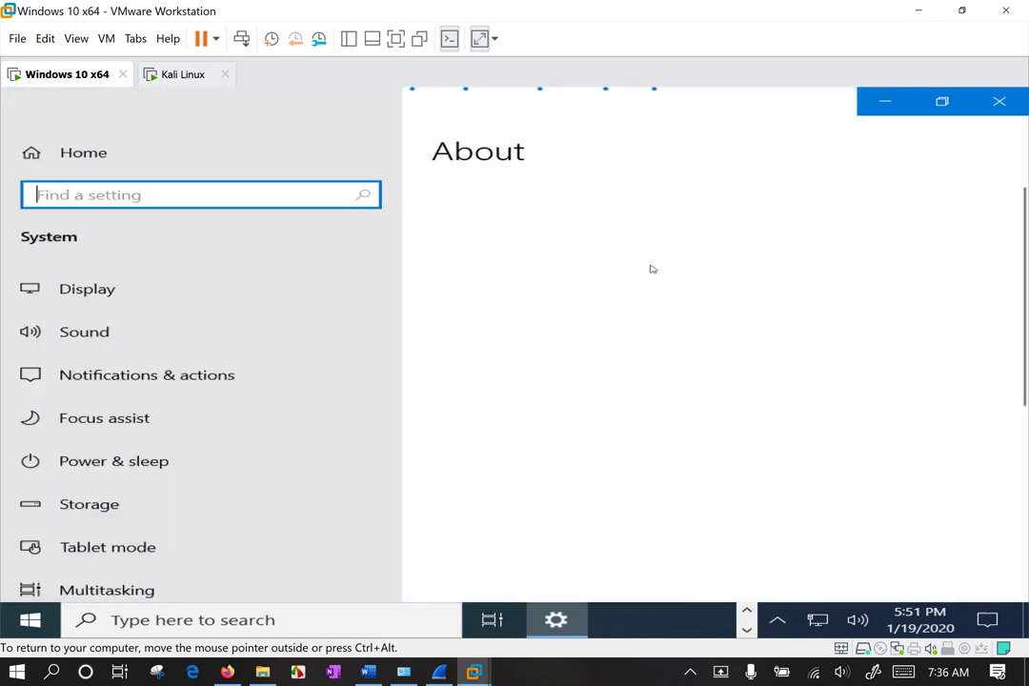
pyautogui.click(999, 101)
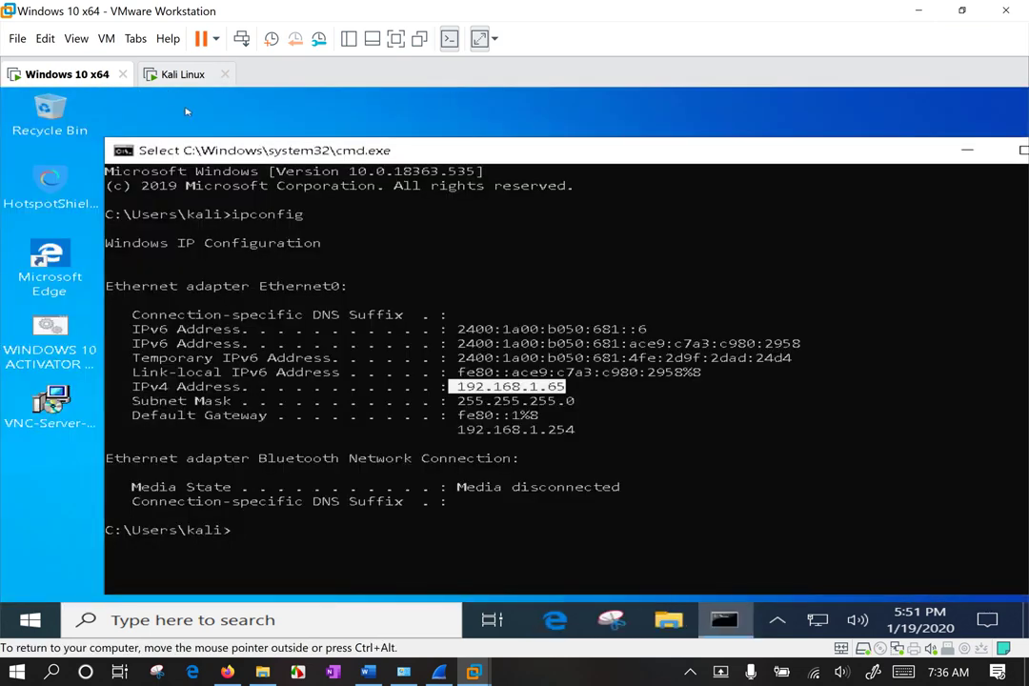
pyautogui.press('super+e')
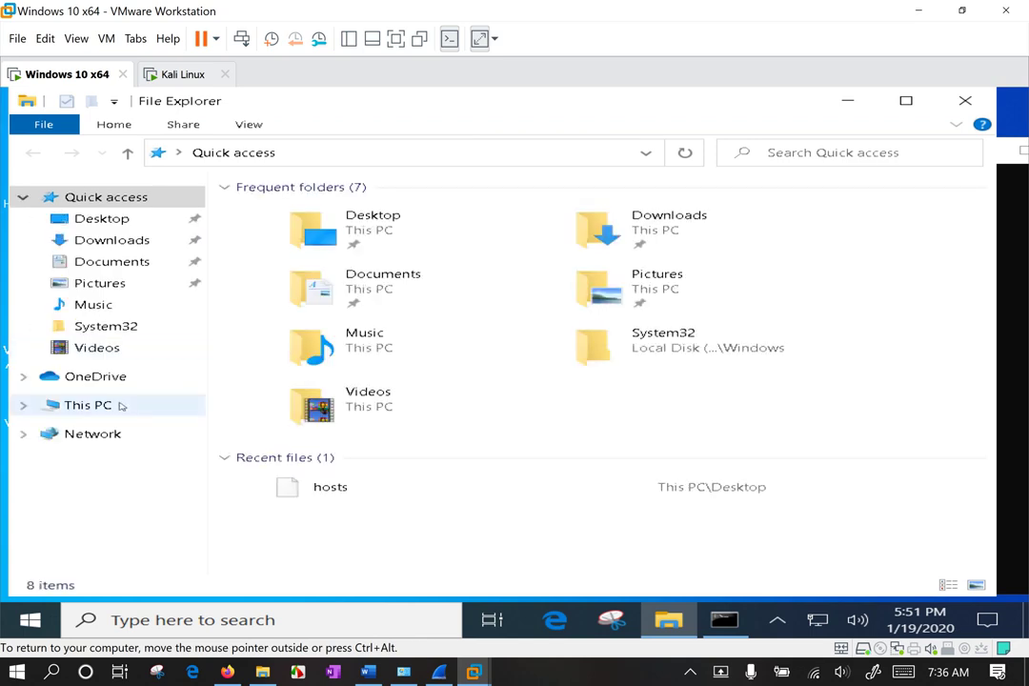
pyautogui.rightClick(80, 407)
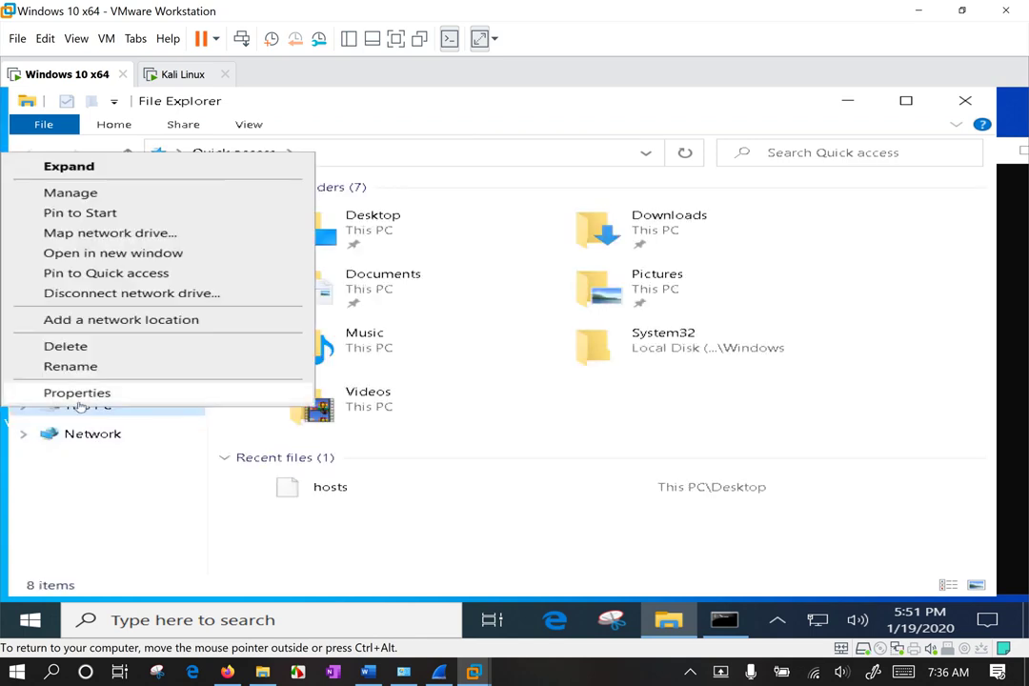
pyautogui.click(66, 392)
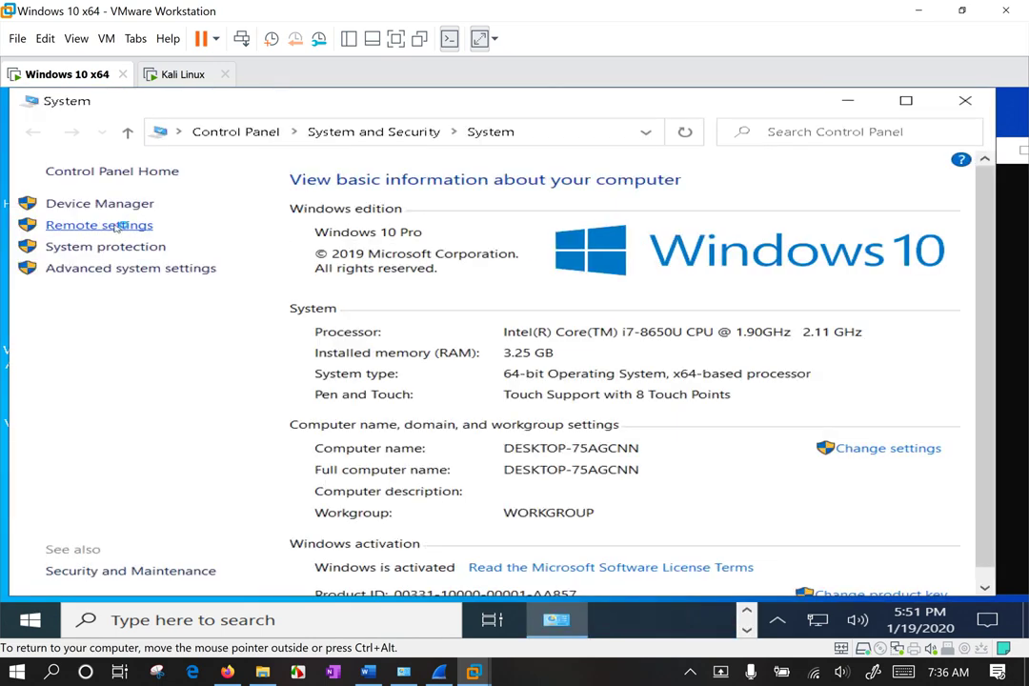
# Step: Allow remote connections to the Windows 10 VM, then minimize the System and File Explorer windows
pyautogui.click(114, 227)
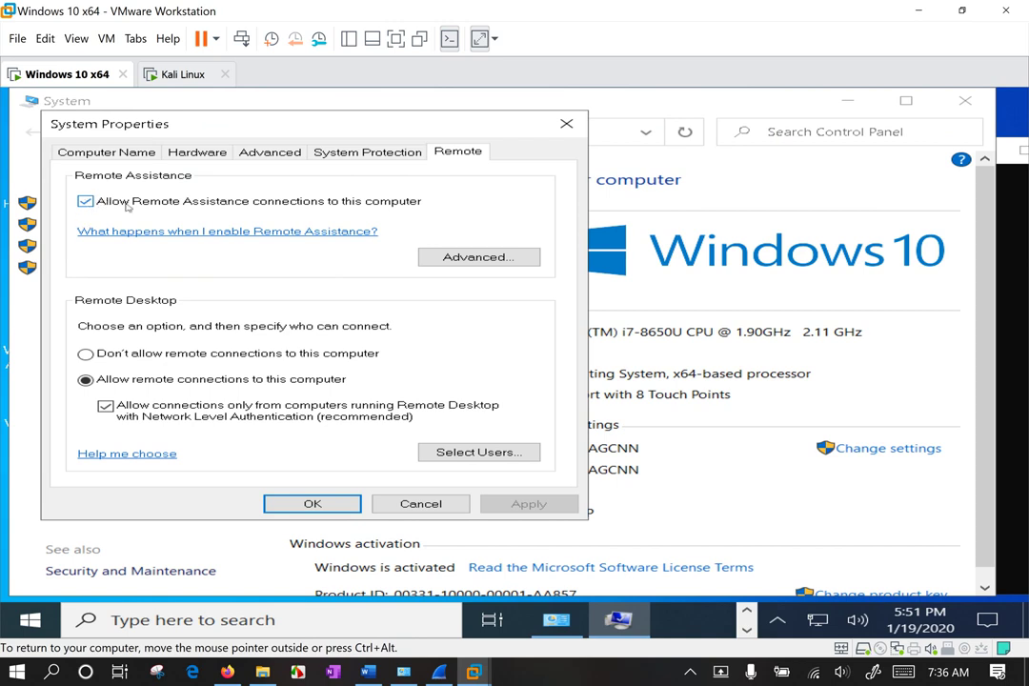
pyautogui.click(134, 381)
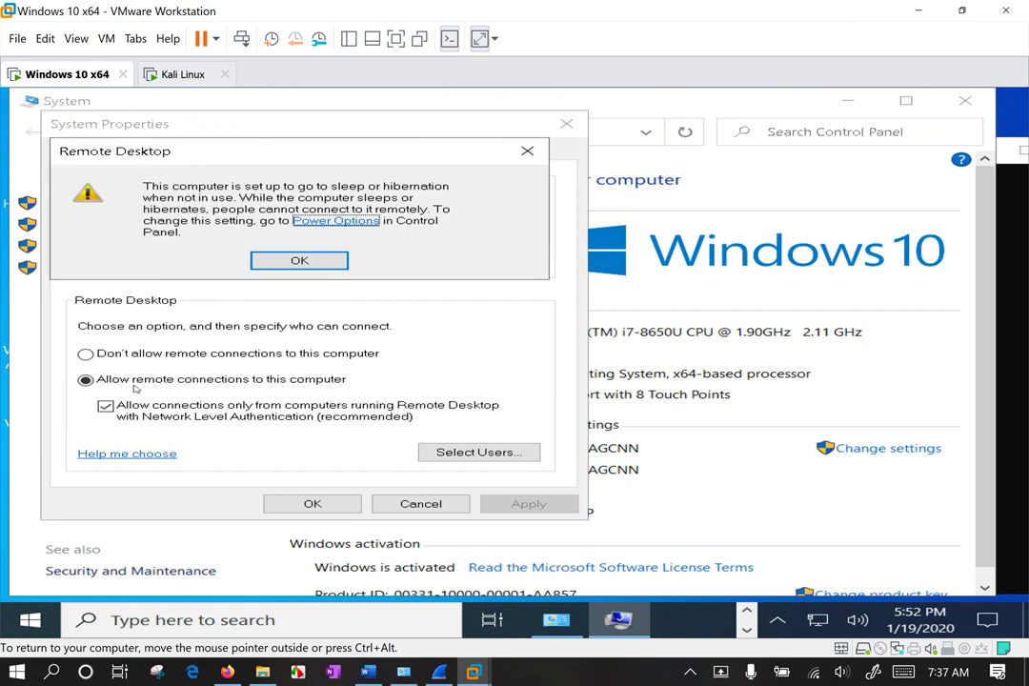
pyautogui.click(299, 262)
pyautogui.click(545, 506)
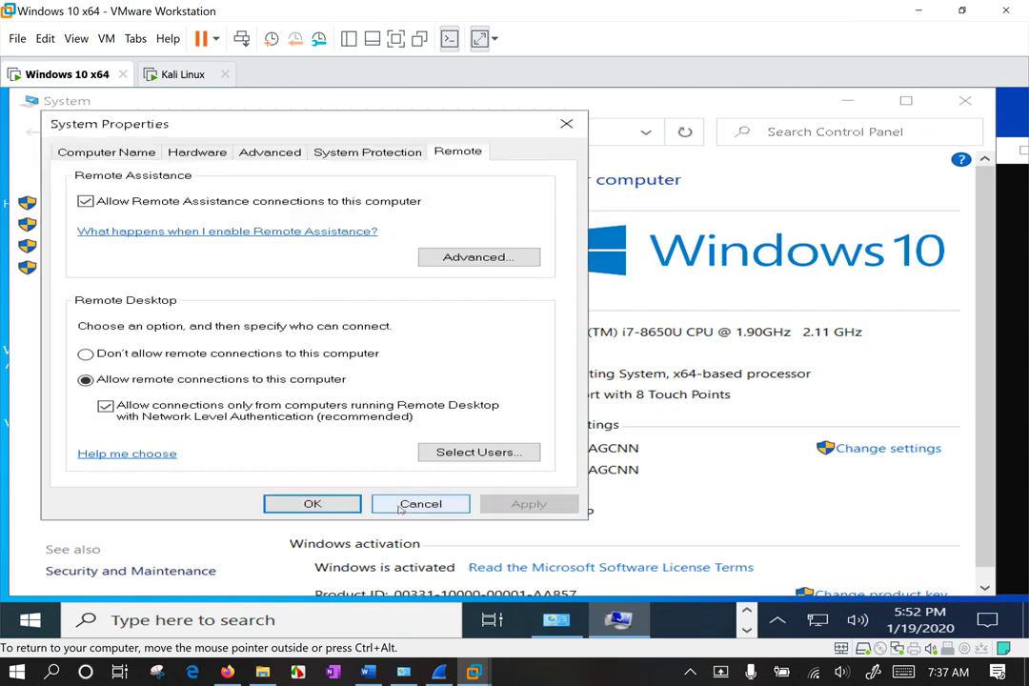
pyautogui.click(314, 502)
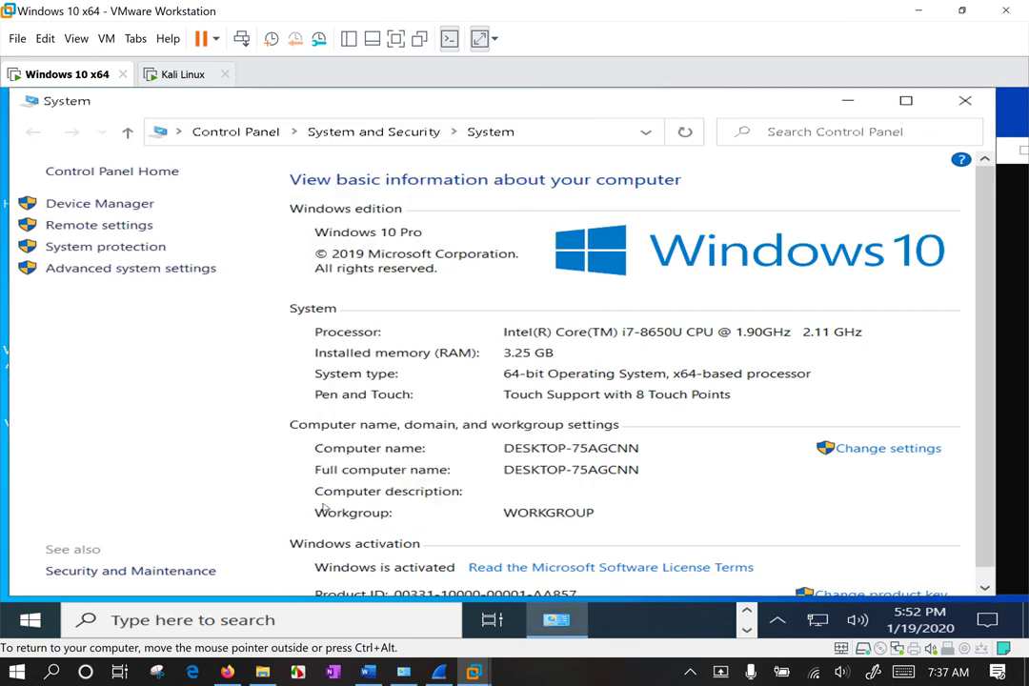
pyautogui.click(849, 101)
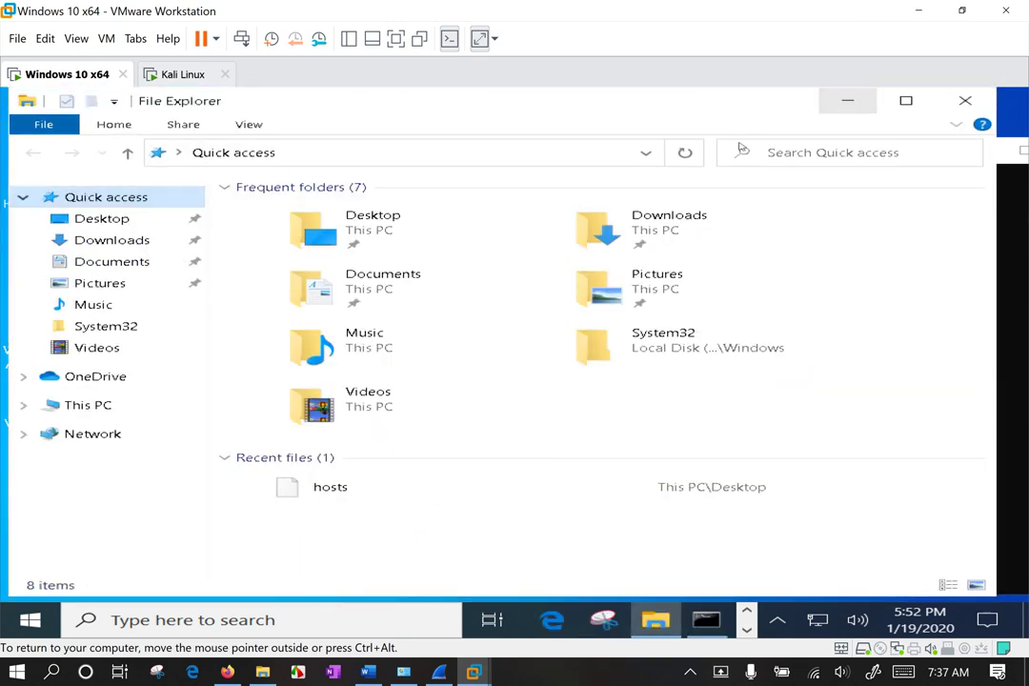
pyautogui.click(846, 100)
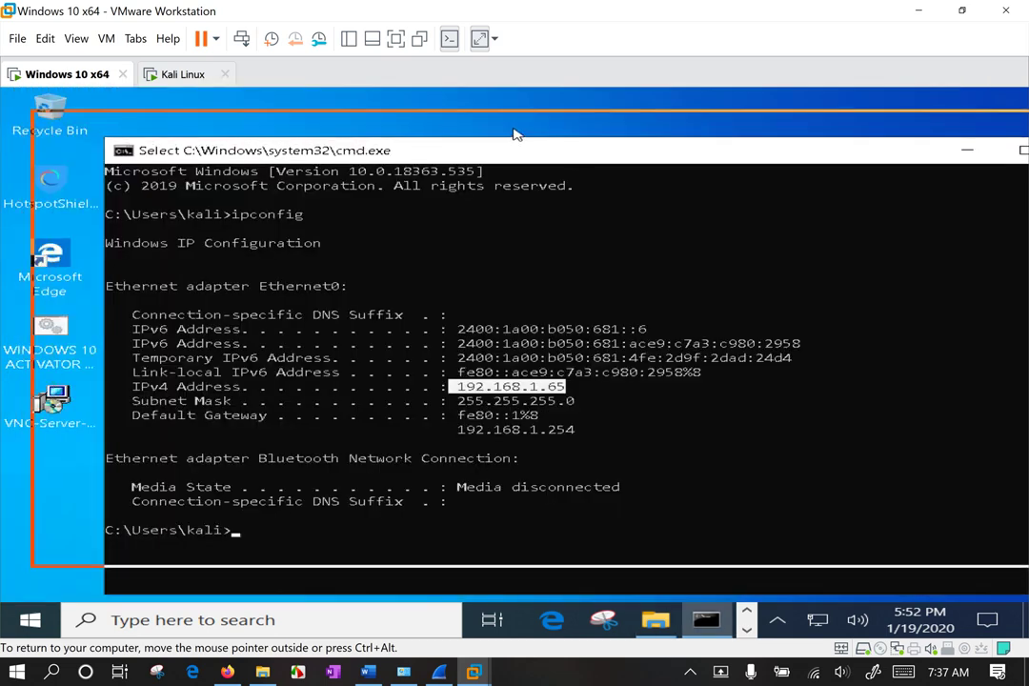
# Step: Reposition the command prompt, highlight the ipconfig output, then recall and clear the ipconfig command
pyautogui.moveTo(514, 134); pyautogui.dragTo(436, 108)
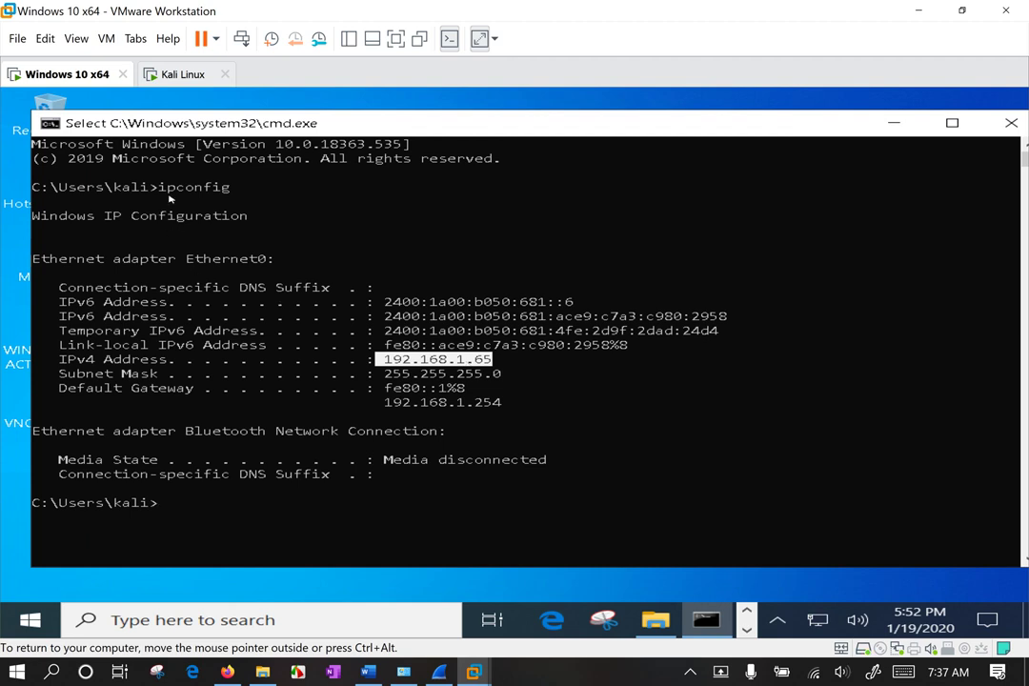
pyautogui.moveTo(159, 186); pyautogui.dragTo(230, 189)
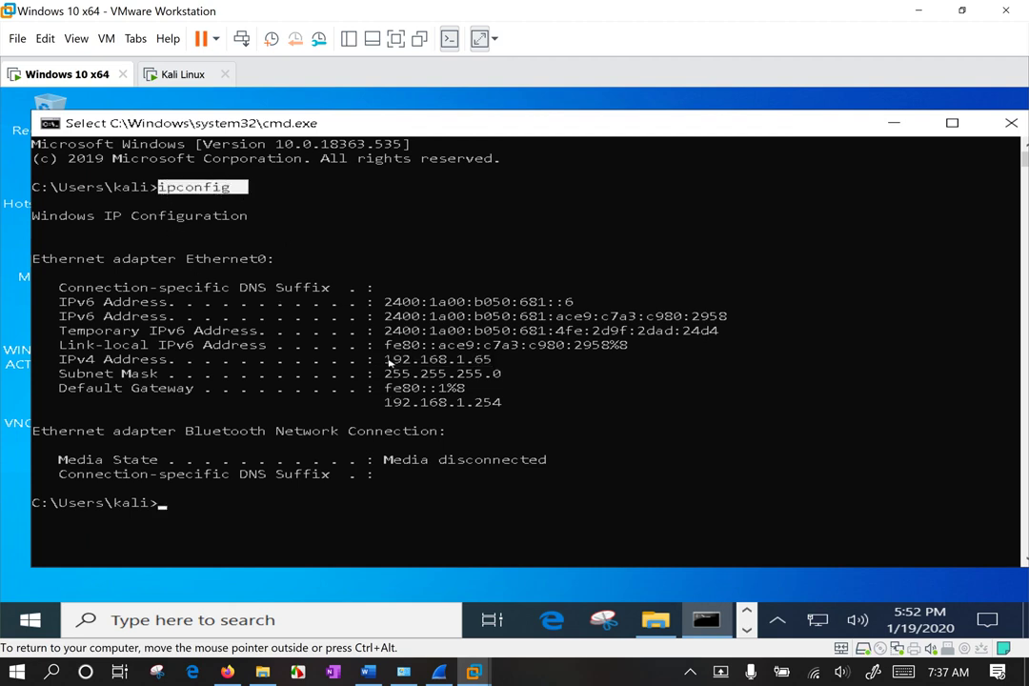
pyautogui.moveTo(384, 359); pyautogui.dragTo(456, 363)
pyautogui.press('Up')
pyautogui.press('BackSpace')
pyautogui.press('BackSpace')
pyautogui.press('BackSpace')
pyautogui.press('BackSpace')
pyautogui.press('BackSpace')
pyautogui.press('BackSpace')
pyautogui.press('BackSpace')
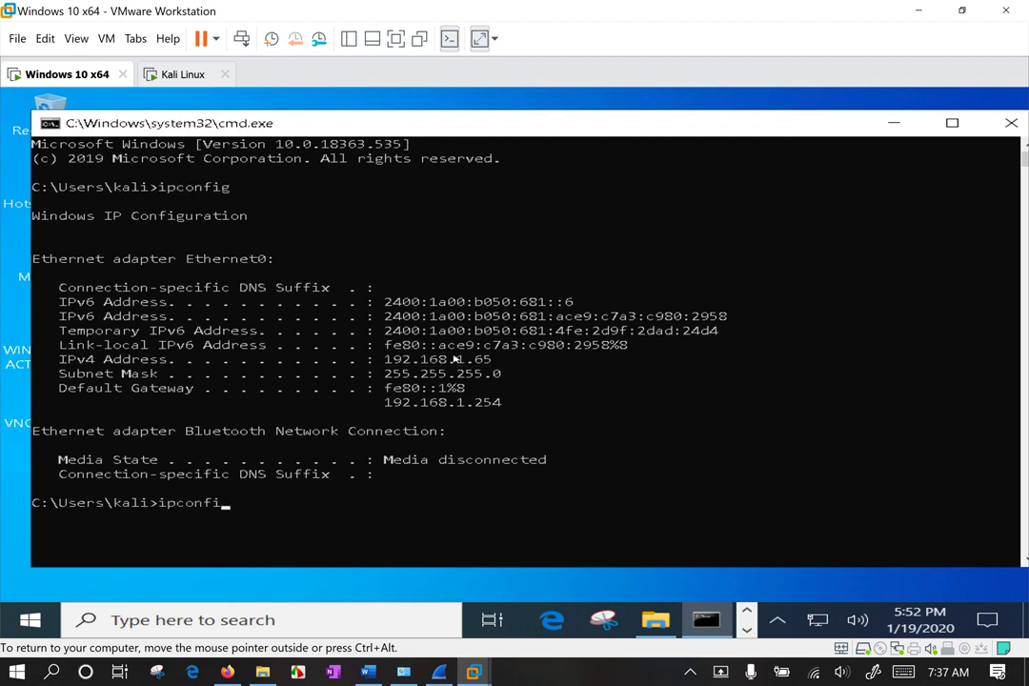
pyautogui.write('p confi')
pyautogui.press('BackSpace')
pyautogui.press('BackSpace')
pyautogui.press('BackSpace')
pyautogui.press('BackSpace')
pyautogui.press('BackSpace')
pyautogui.press('BackSpace')
pyautogui.press('BackSpace')
pyautogui.press('BackSpace')
pyautogui.press('BackSpace')
# Step: Run help to list the built-in commands, then clear a typed ipconfig from the prompt
pyautogui.write('ipc')
pyautogui.press('BackSpace')
pyautogui.press('BackSpace')
pyautogui.press('BackSpace')
pyautogui.write('help')
pyautogui.press('Return')
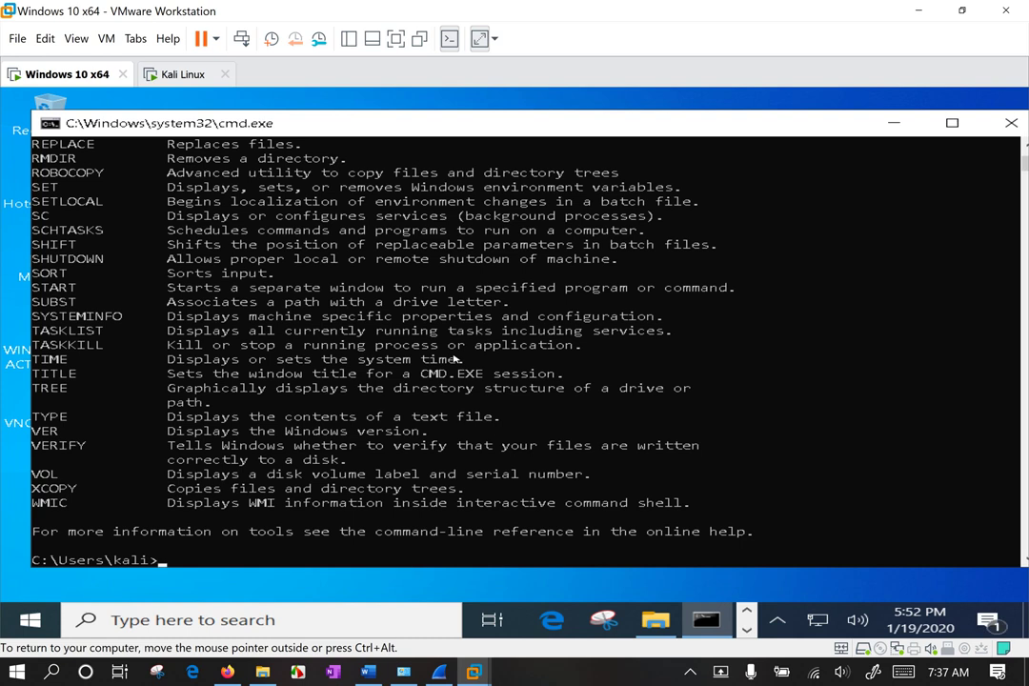
pyautogui.press('Return')
pyautogui.press('Return')
pyautogui.press('Return')
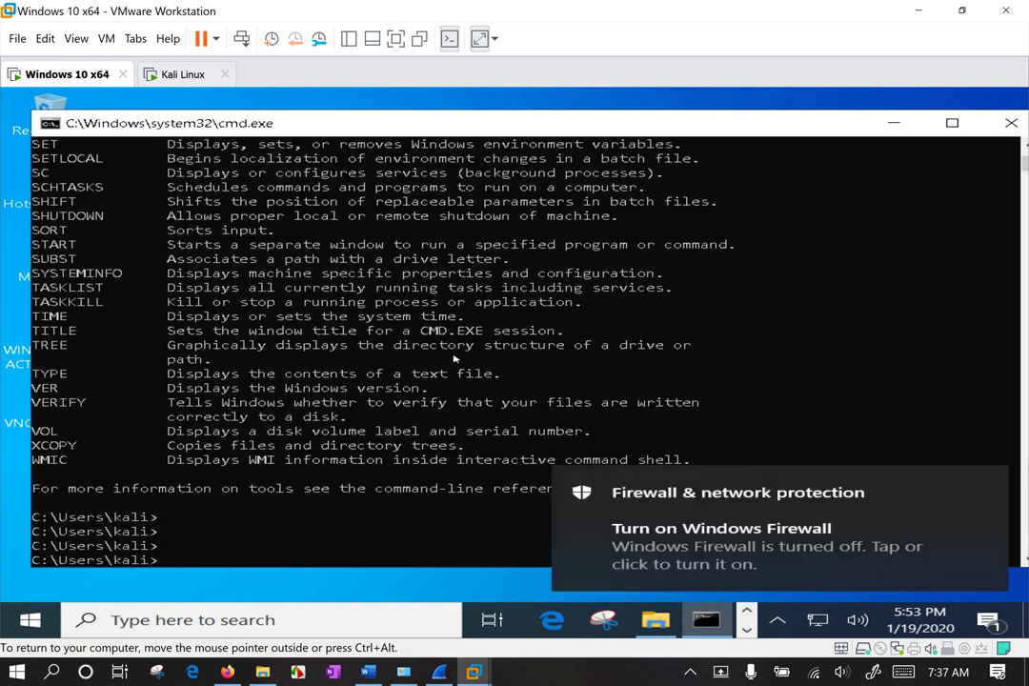
pyautogui.press('Return')
pyautogui.press('Return')
pyautogui.write('ipconfig')
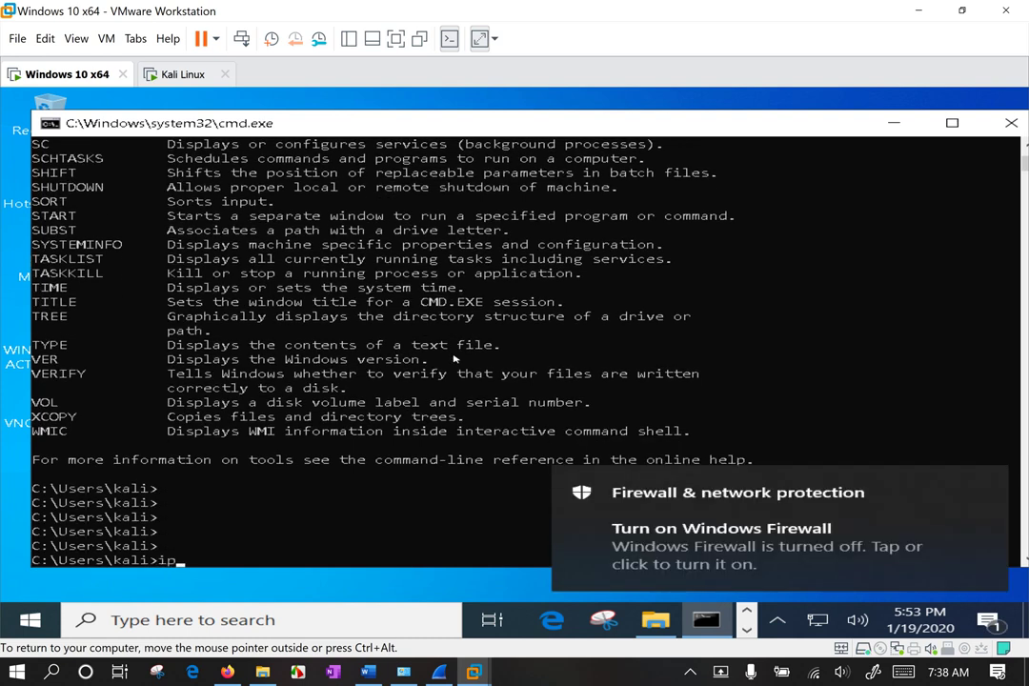
pyautogui.press('BackSpace')
pyautogui.press('BackSpace')
pyautogui.press('BackSpace')
pyautogui.press('BackSpace')
pyautogui.press('BackSpace')
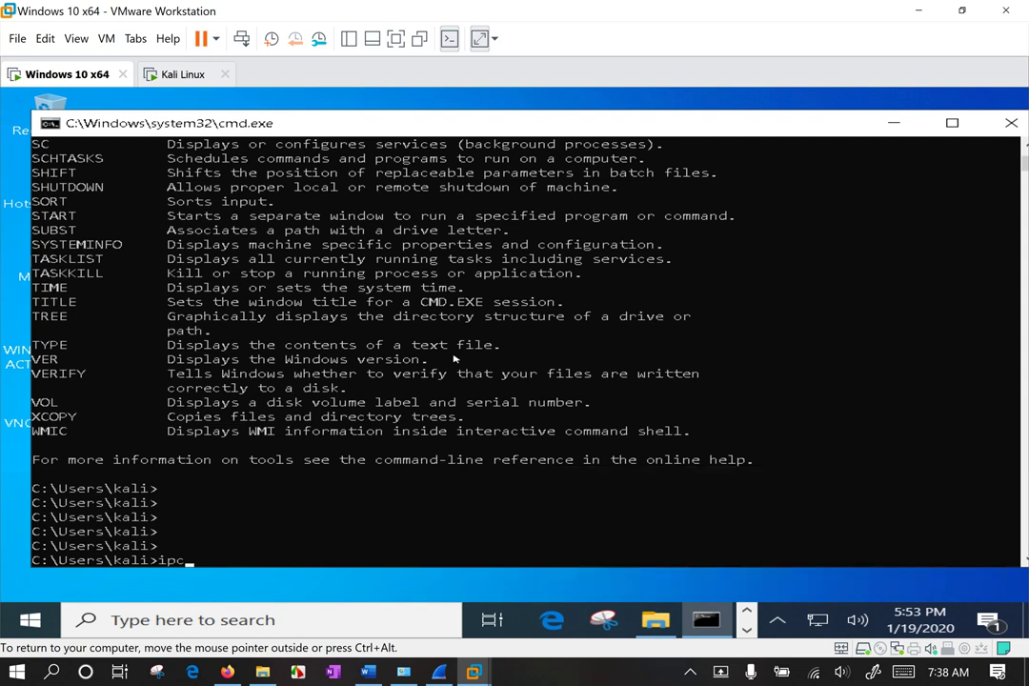
pyautogui.press('BackSpace')
pyautogui.press('BackSpace')
pyautogui.press('BackSpace')
# Step: Move up to C:\ with cd .. and list its folders with dir
pyautogui.write('cd ..')
pyautogui.press('Return')
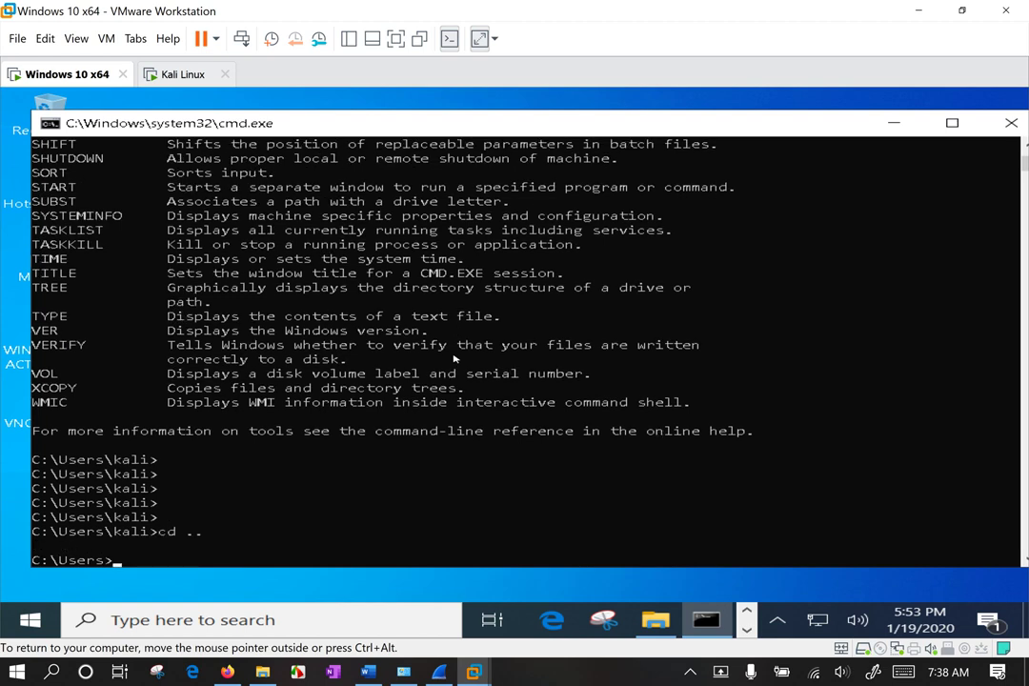
pyautogui.write('cd .')
pyautogui.press('Return')
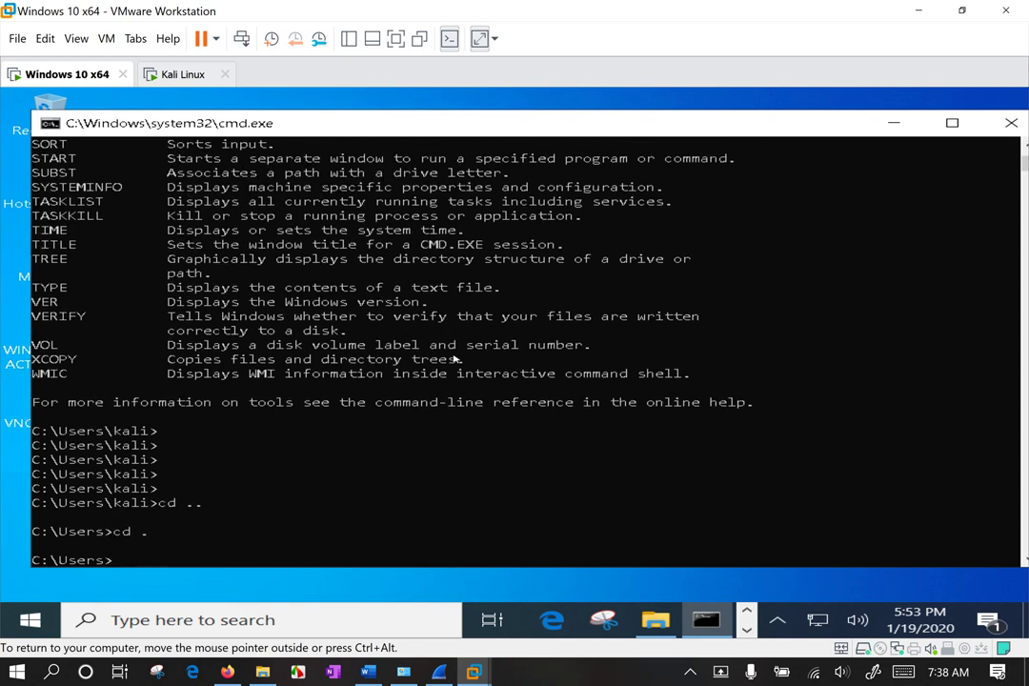
pyautogui.write('cd ..')
pyautogui.press('Return')
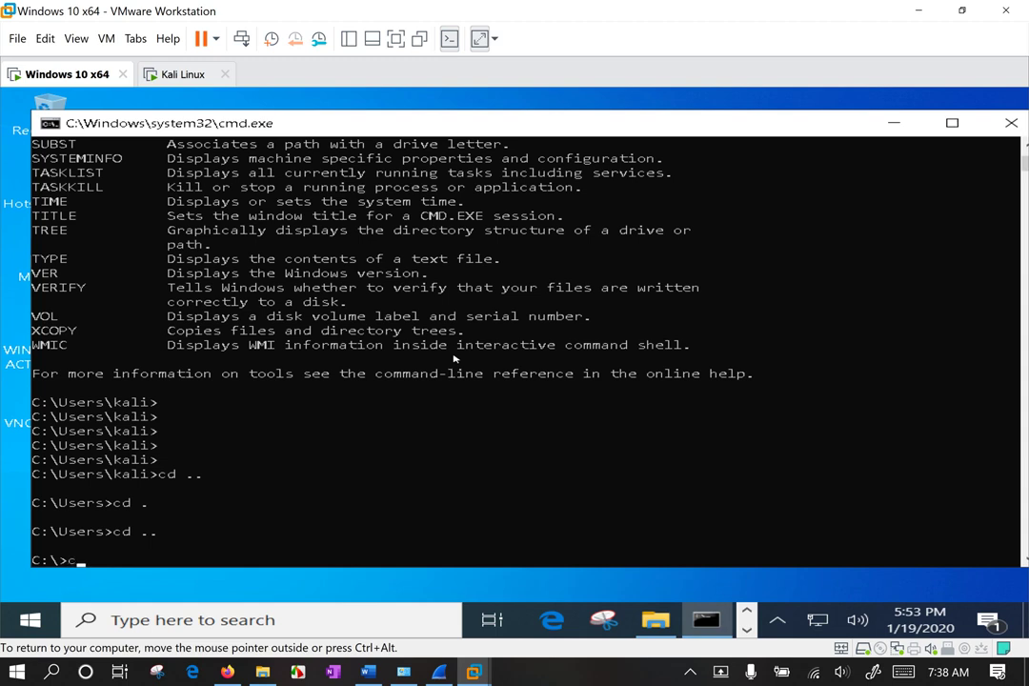
pyautogui.write('cd Windows')
pyautogui.press('BackSpace')
pyautogui.press('BackSpace')
pyautogui.press('BackSpace')
pyautogui.press('BackSpace')
pyautogui.press('BackSpace')
pyautogui.press('BackSpace')
pyautogui.press('BackSpace')
pyautogui.press('BackSpace')
pyautogui.press('BackSpace')
pyautogui.press('BackSpace')
pyautogui.write('dir')
pyautogui.press('Return')
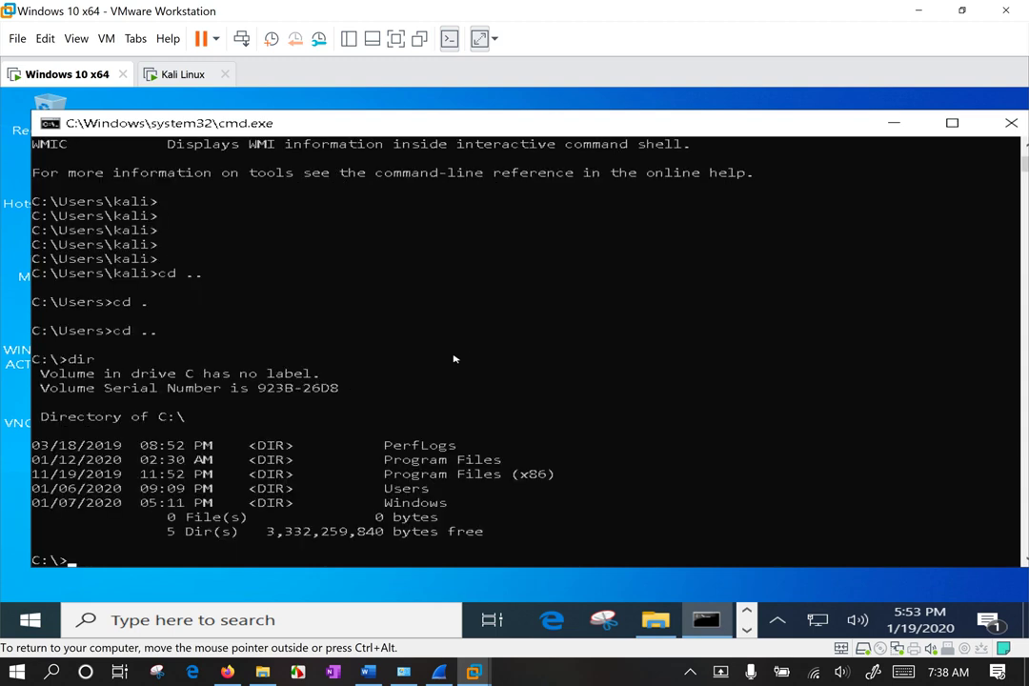
# Step: Change into C:\Windows, list its contents, then enter the System32 folder
pyautogui.moveTo(384, 502); pyautogui.dragTo(424, 505)
pyautogui.hotkey('ctrl', 'c')
pyautogui.write('cd Windows')
pyautogui.press('Return')
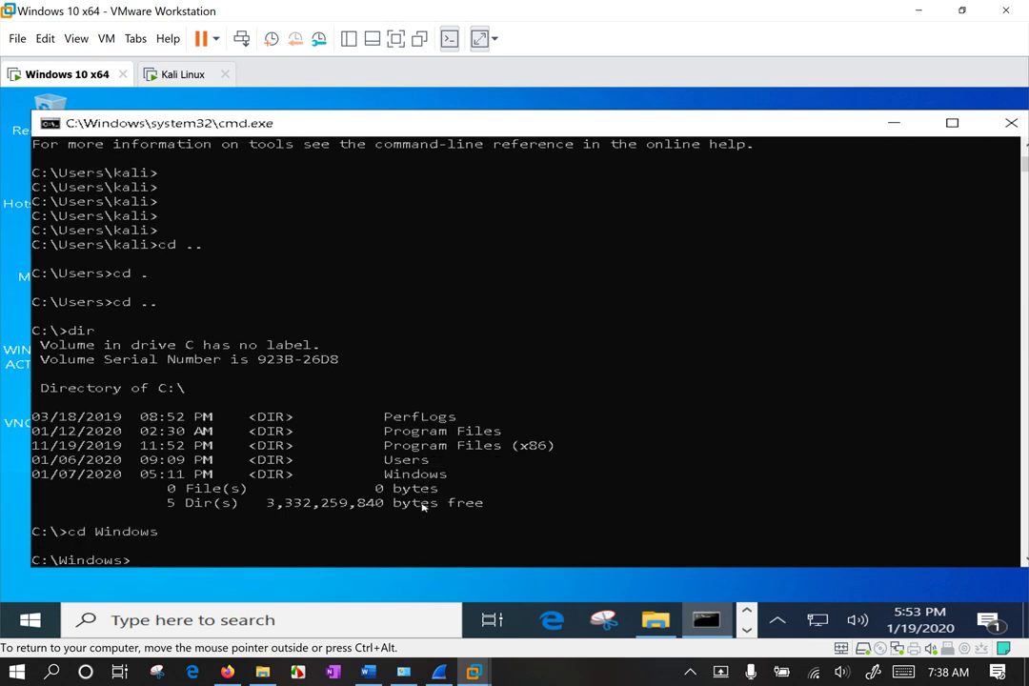
pyautogui.write('dir')
pyautogui.press('Return')
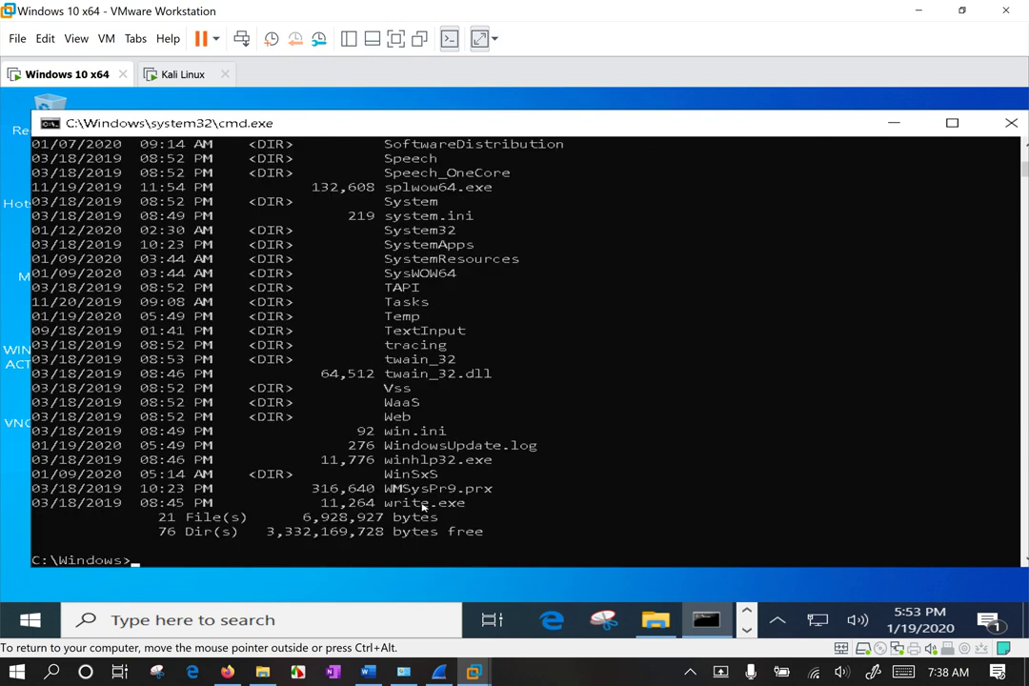
pyautogui.write('cd sys')
pyautogui.press('Tab')
pyautogui.write('32')
pyautogui.press('Return')
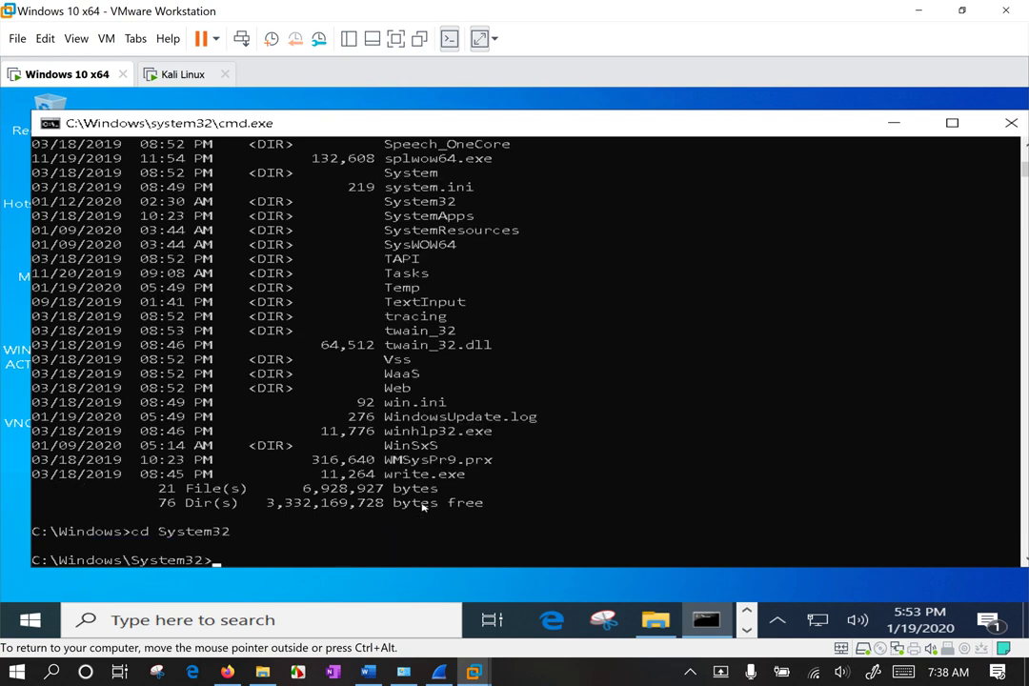
# Step: Run ipconfig.exe from System32, showing IPv4 192.168.1.65 and gateway 192.168.1.254
pyautogui.write('cd')
pyautogui.press('BackSpace')
pyautogui.press('BackSpace')
pyautogui.press('BackSpace')
pyautogui.press('Return')
pyautogui.press('Return')
pyautogui.press('Return')
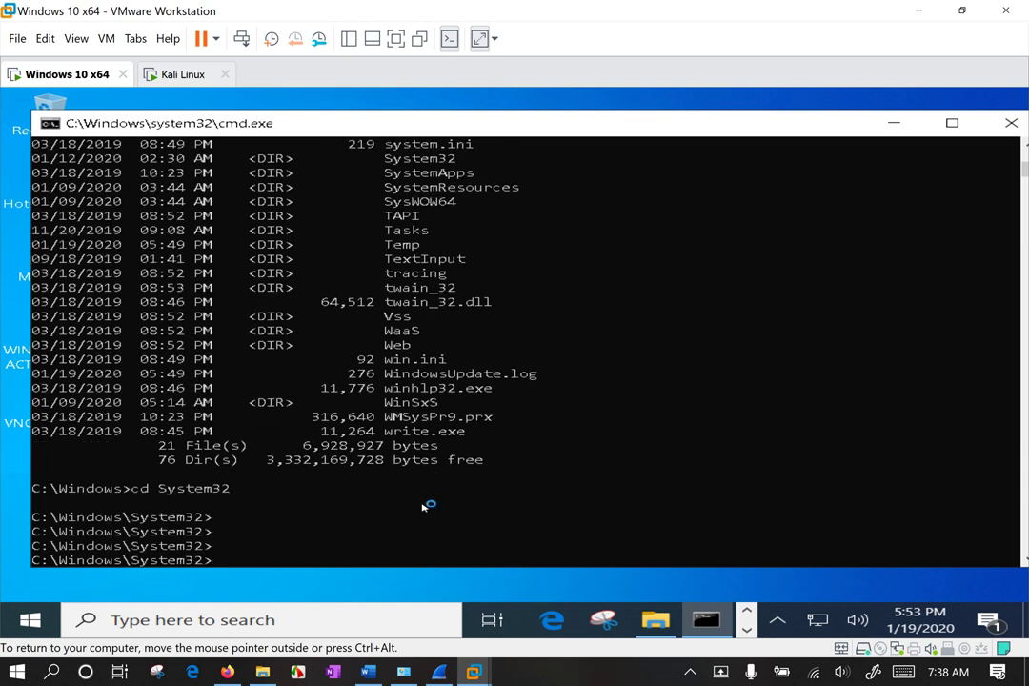
pyautogui.write('ipco')
pyautogui.press('Tab')
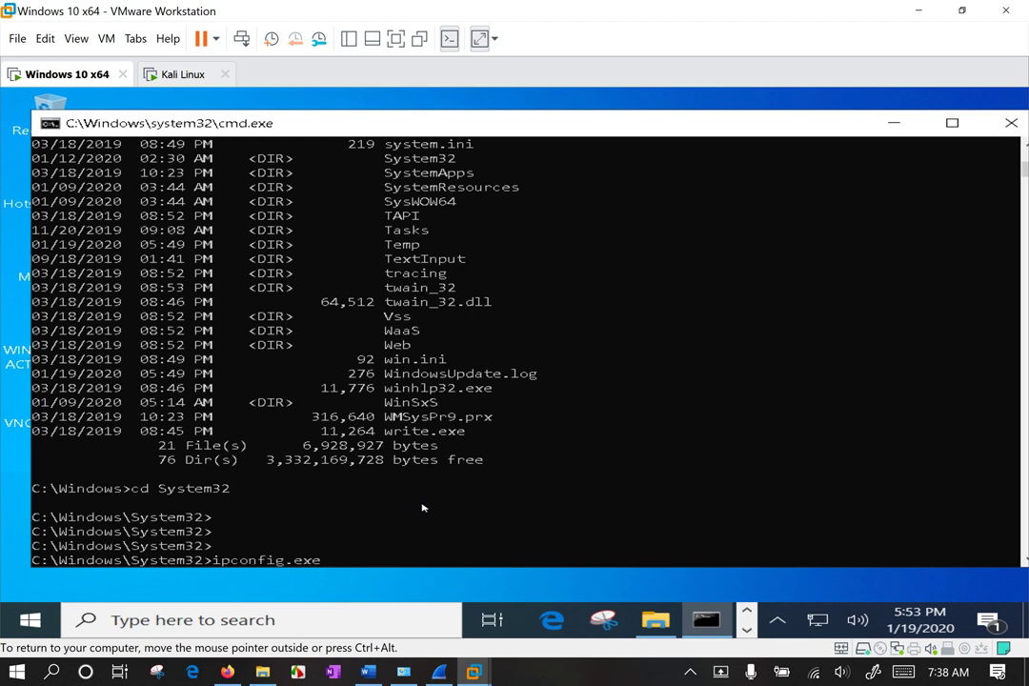
pyautogui.press('Return')
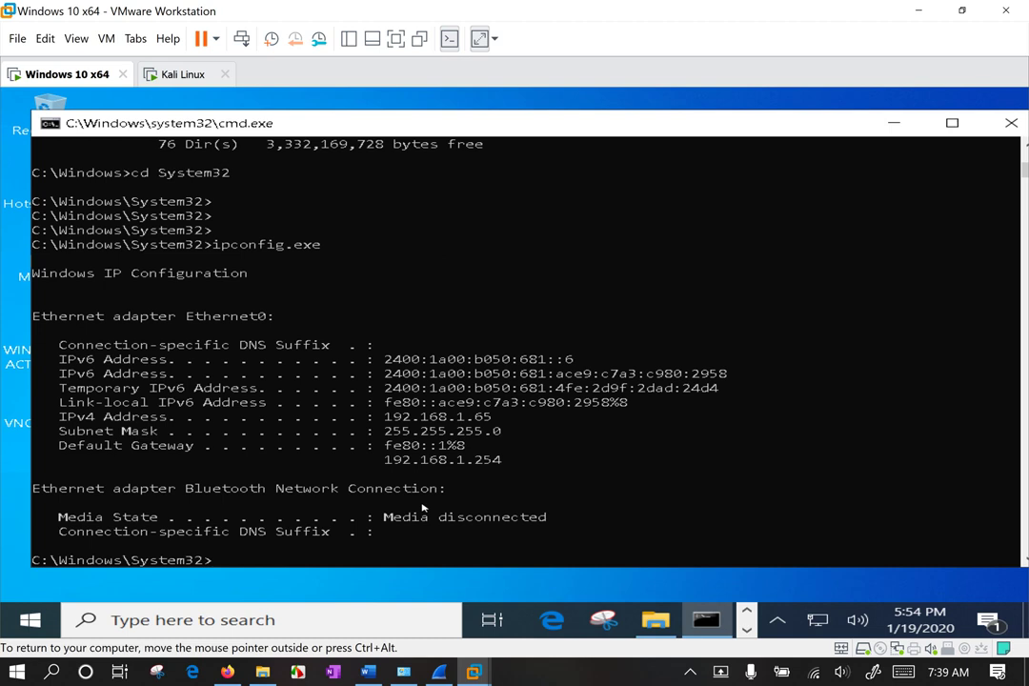
# Step: Run ipconfig again from System32, then recall it as ipconfig.exe at the prompt
pyautogui.write('ip')
pyautogui.press('Tab')
pyautogui.press('BackSpace')
pyautogui.press('BackSpace')
pyautogui.press('BackSpace')
pyautogui.press('BackSpace')
pyautogui.press('Return')
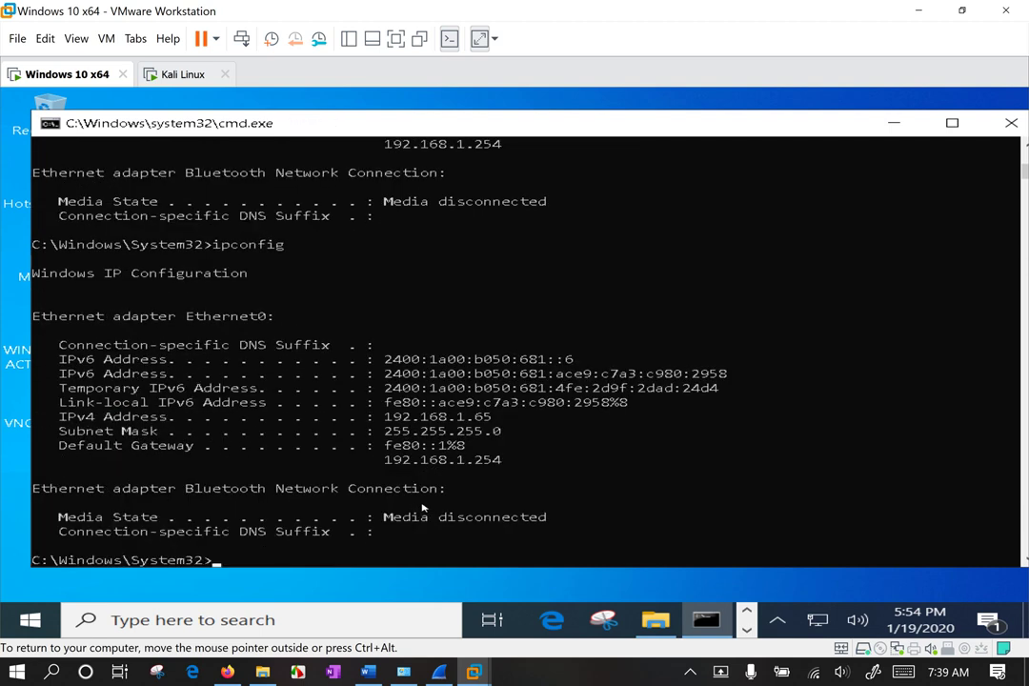
pyautogui.press('Up')
pyautogui.press('Tab')
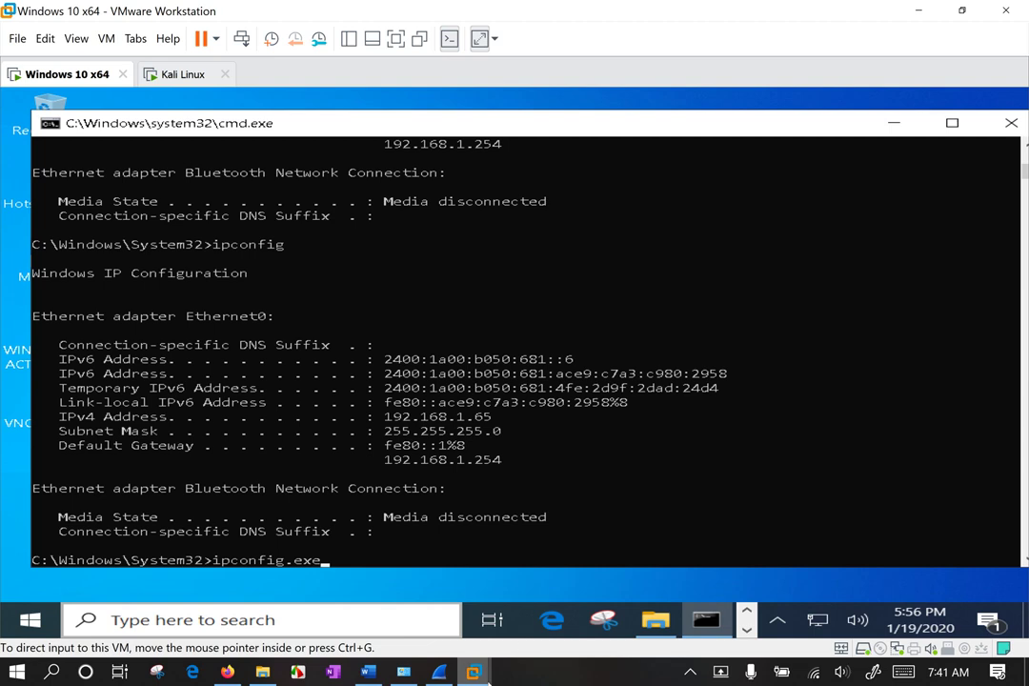
# Step: Switch to the Kali Linux VM and unlock it with the root password
pyautogui.click(182, 73)
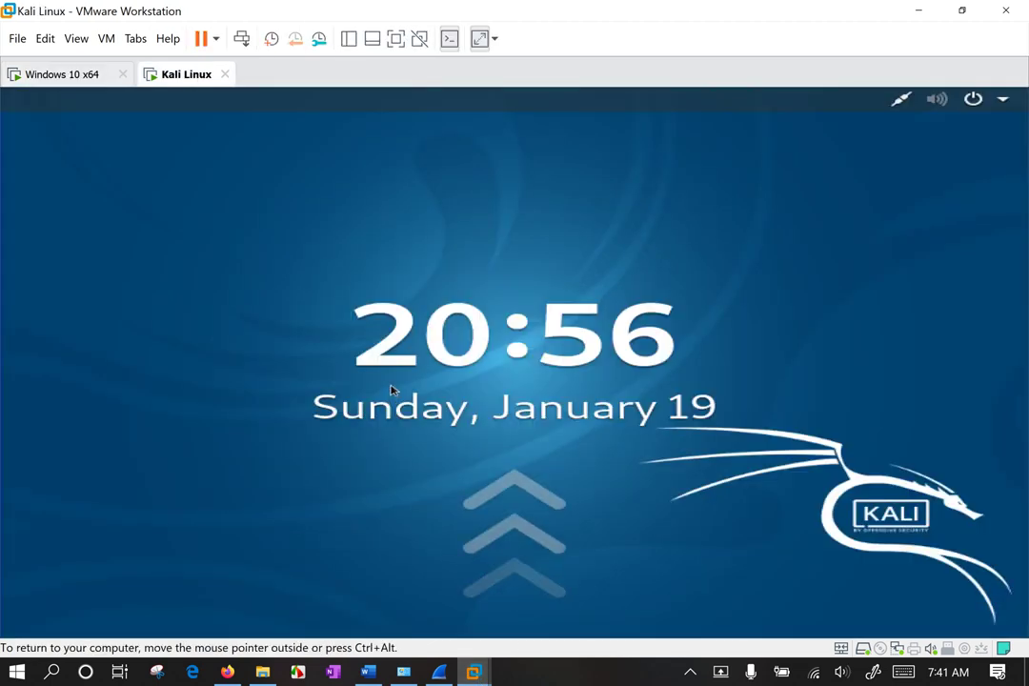
pyautogui.click(390, 390)
pyautogui.write('******')
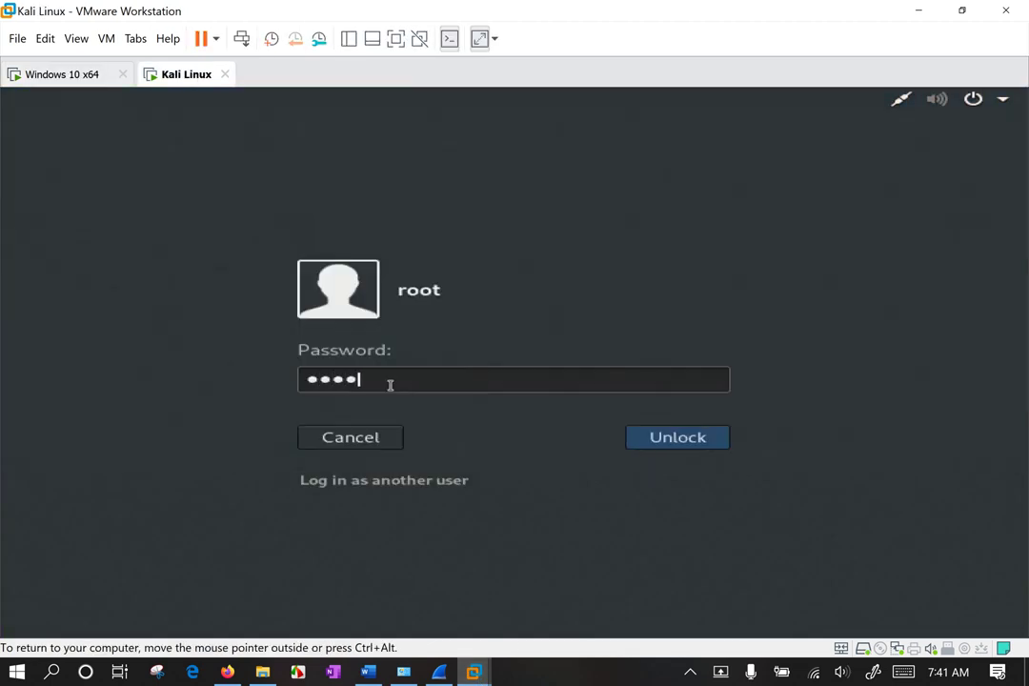
pyautogui.press('Return')
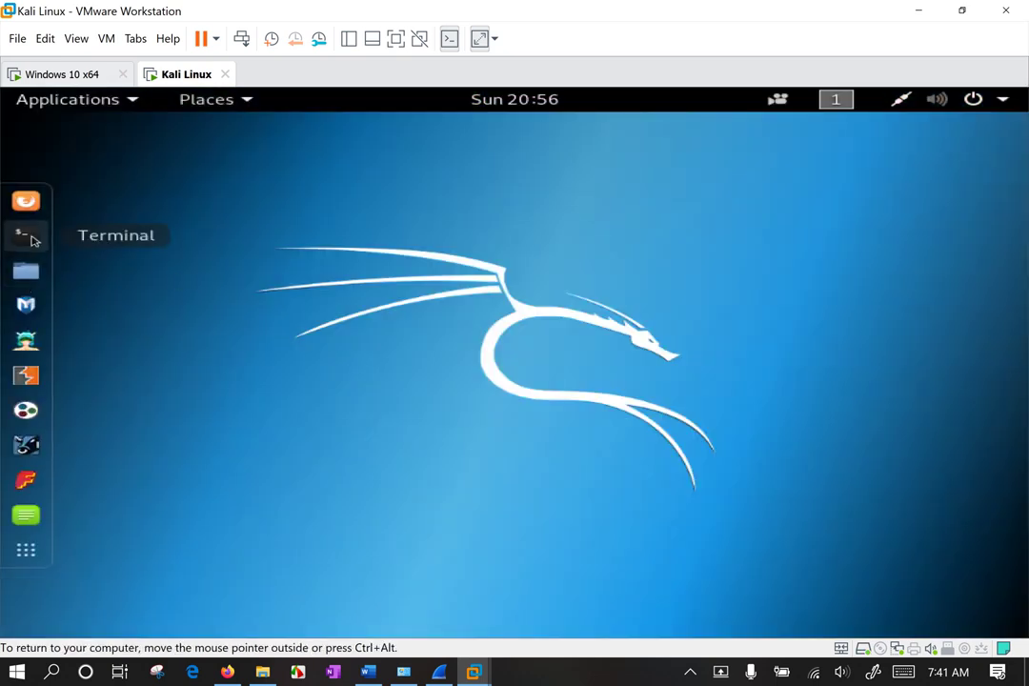
# Step: In a Kali terminal, find hash-identifier among the hash commands and run it with --help
pyautogui.click(26, 235)
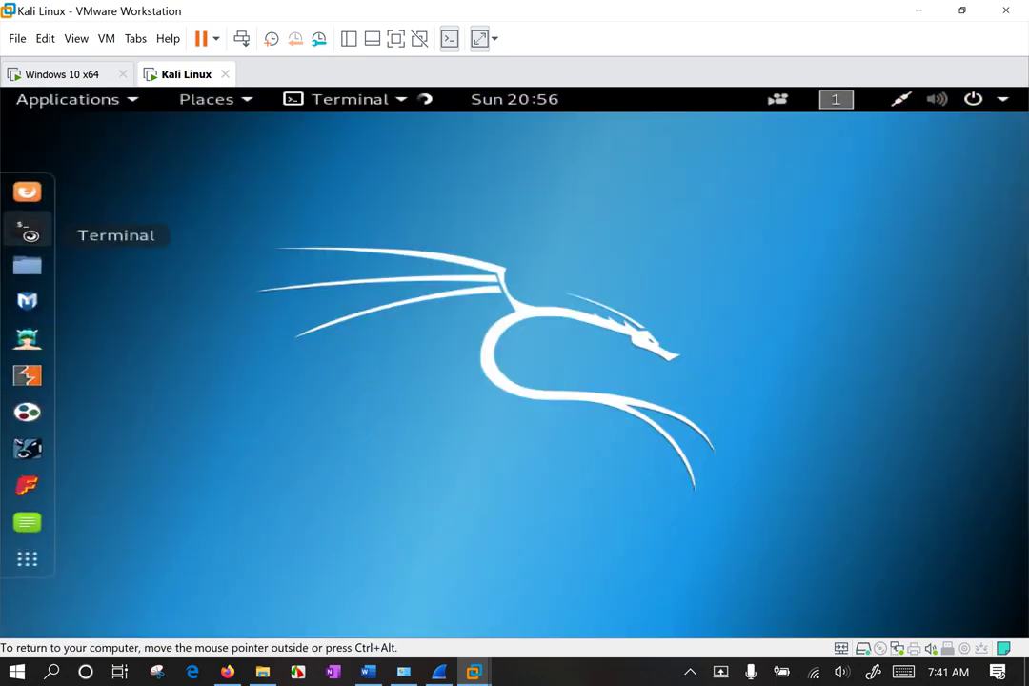
pyautogui.write('hash')
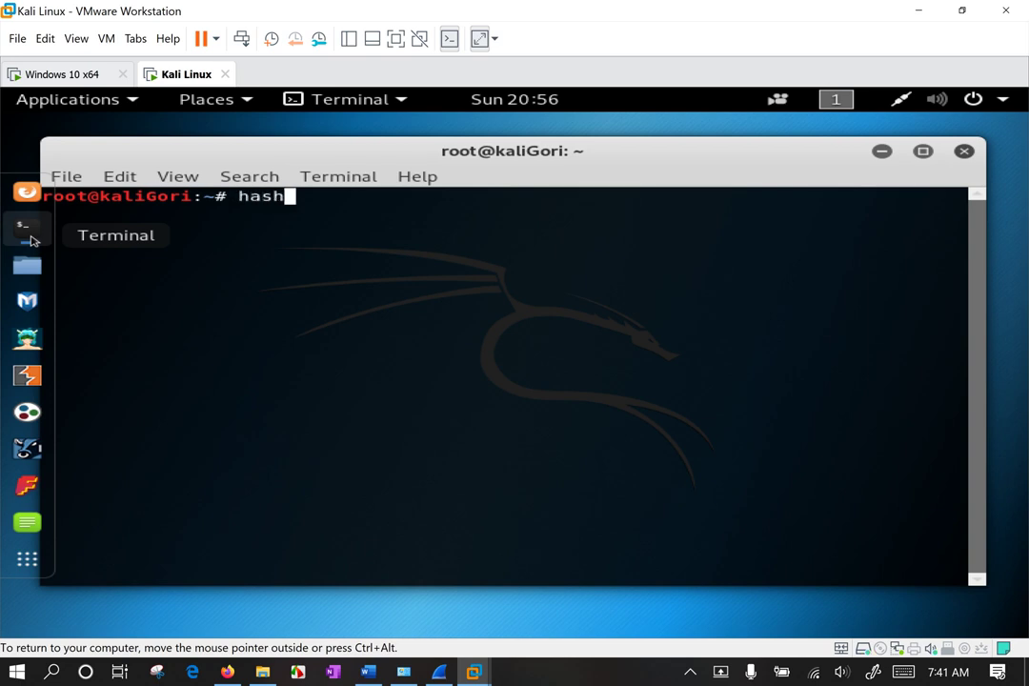
pyautogui.press('Tab')
pyautogui.press('Tab')
pyautogui.press('Tab')
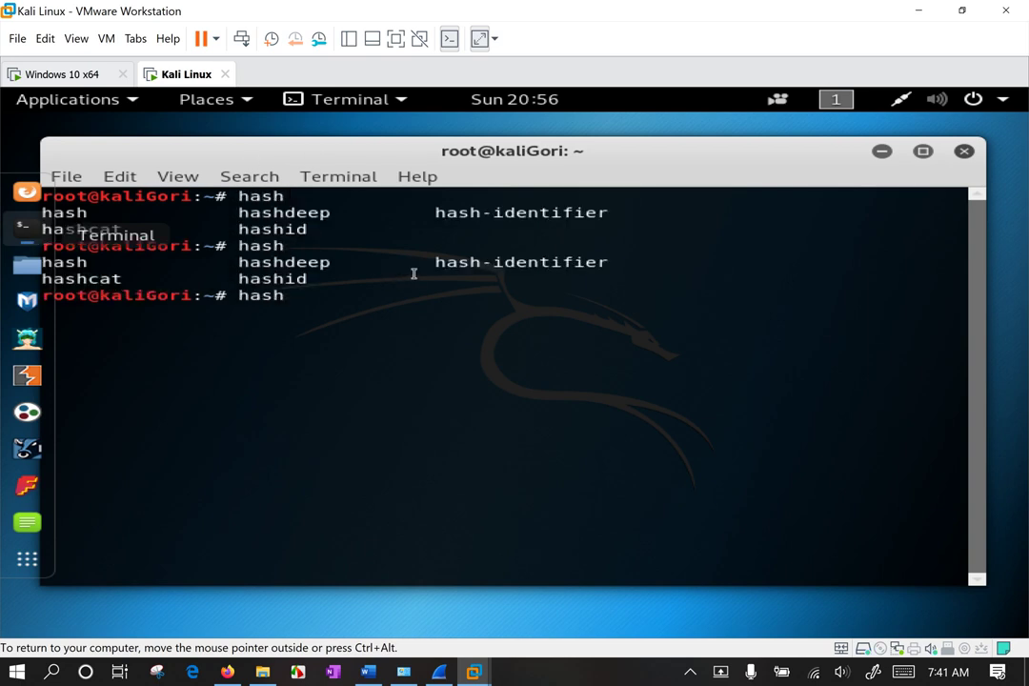
pyautogui.moveTo(435, 263); pyautogui.dragTo(624, 257)
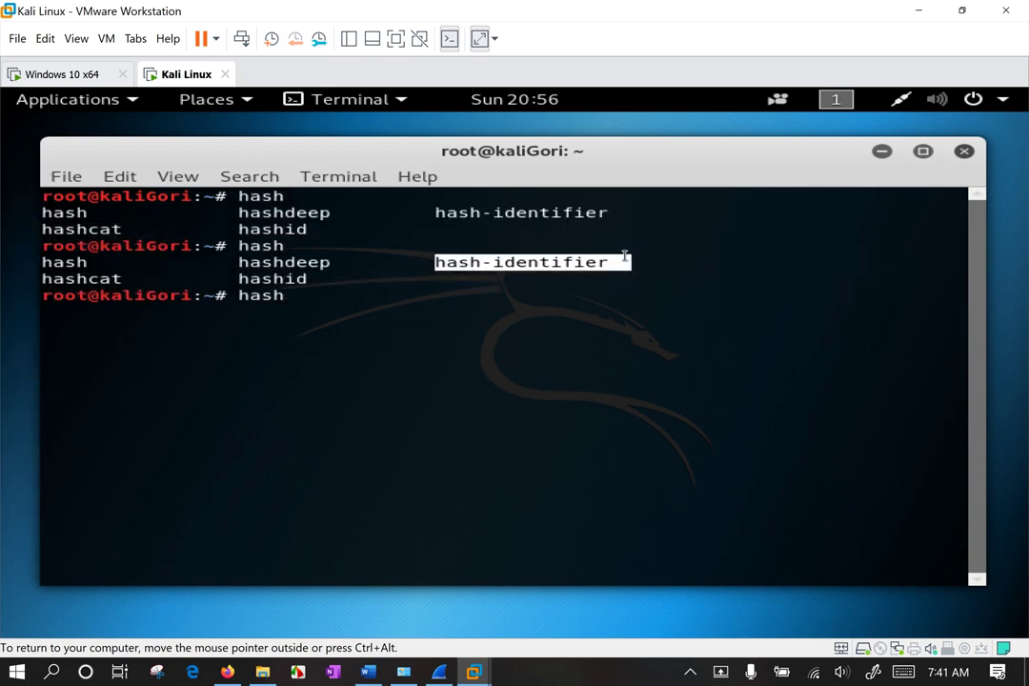
pyautogui.press('BackSpace')
pyautogui.press('BackSpace')
pyautogui.press('BackSpace')
pyautogui.press('BackSpace')
pyautogui.write('hash')
pyautogui.press('Tab')
pyautogui.press('Tab')
pyautogui.press('Tab')
pyautogui.press('Tab')
pyautogui.press('Tab')
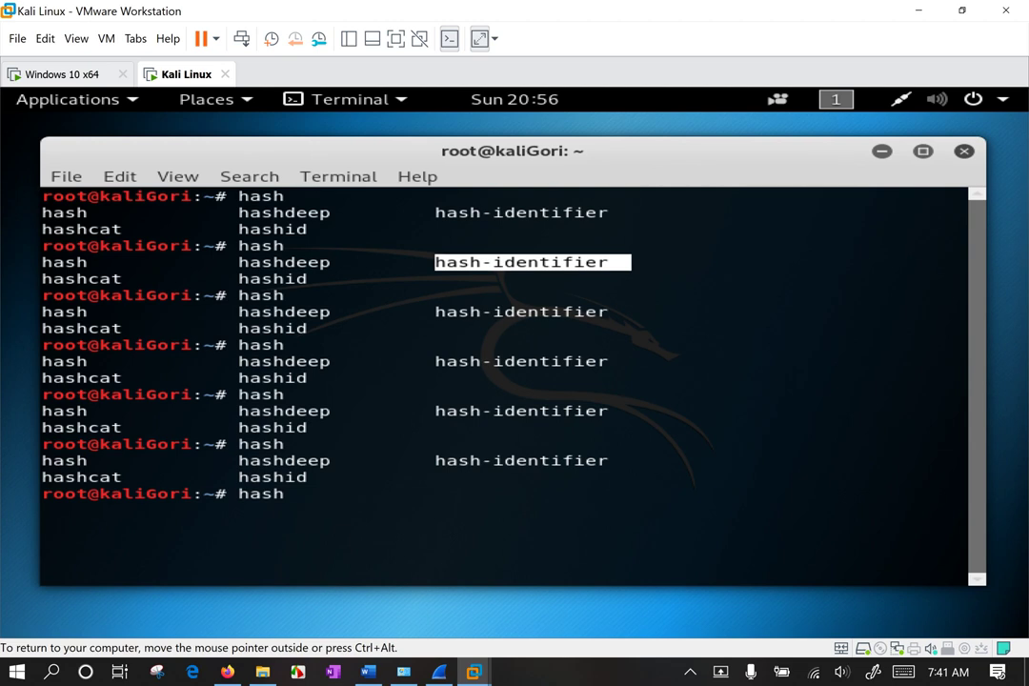
pyautogui.write('-iod')
pyautogui.press('BackSpace')
pyautogui.press('BackSpace')
pyautogui.press('Tab')
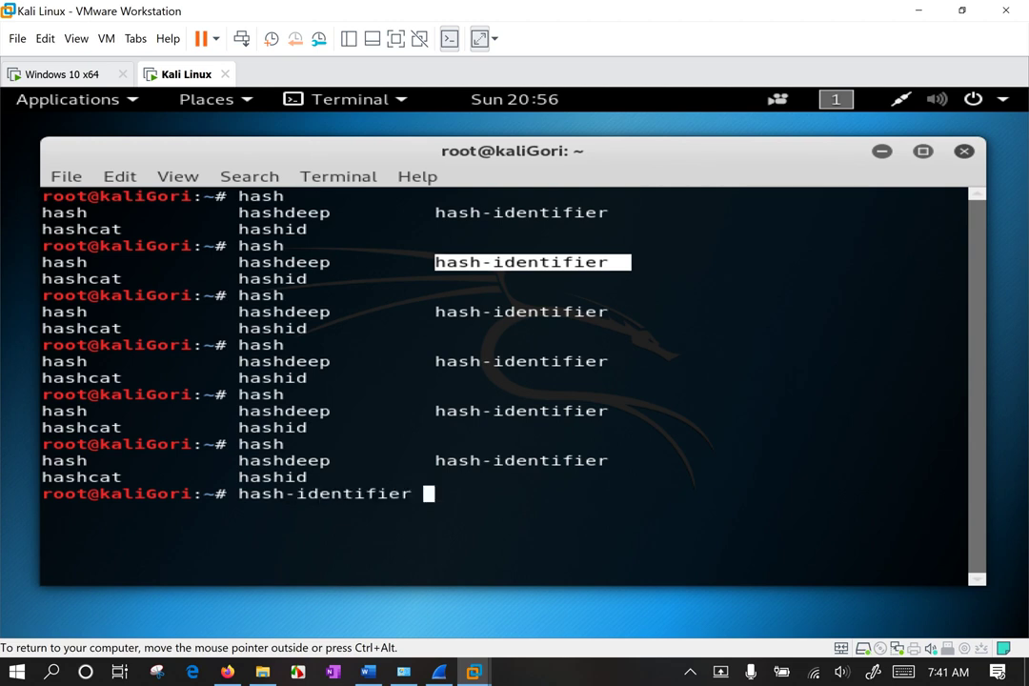
pyautogui.write('--help')
pyautogui.press('Return')
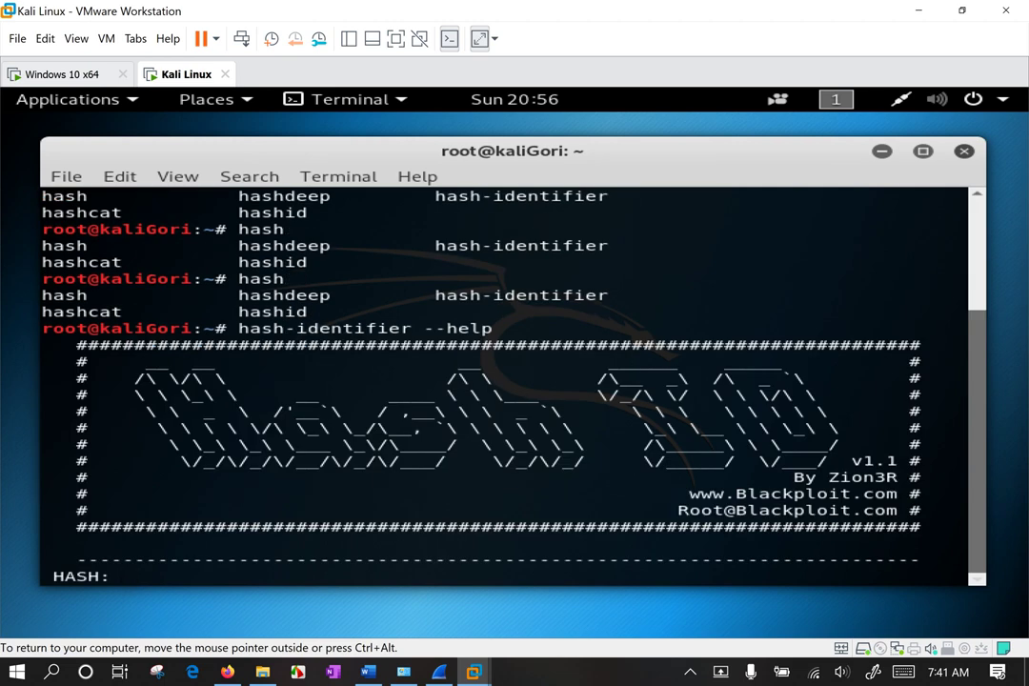
# Step: Interrupt hash-identifier with Ctrl+C and start typing john at a fresh prompt
pyautogui.doubleClick(426, 330)
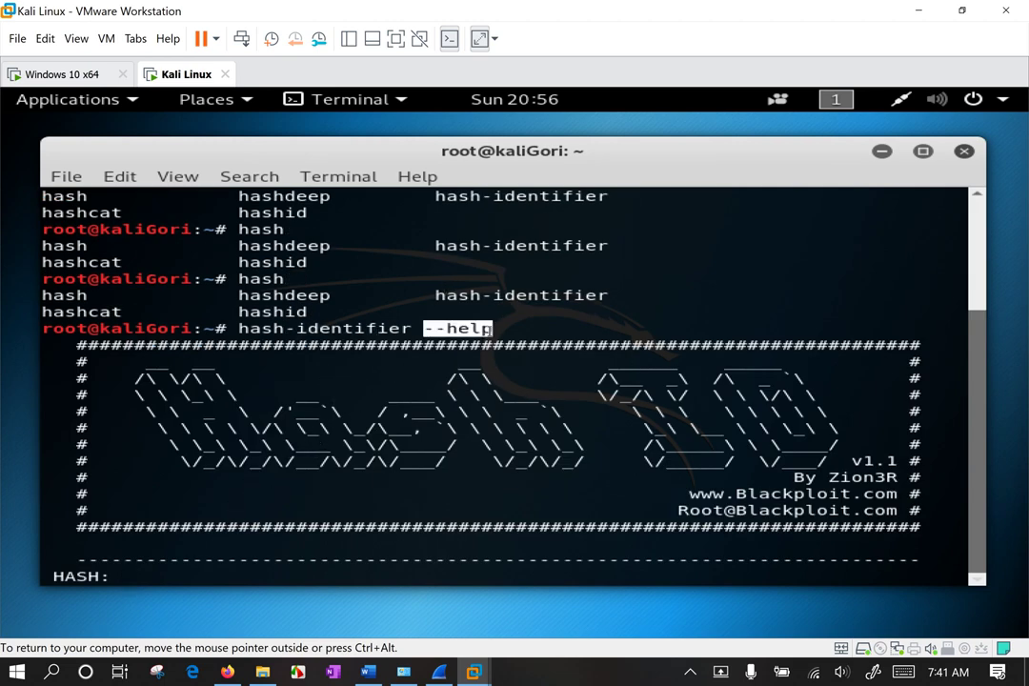
pyautogui.click(472, 358)
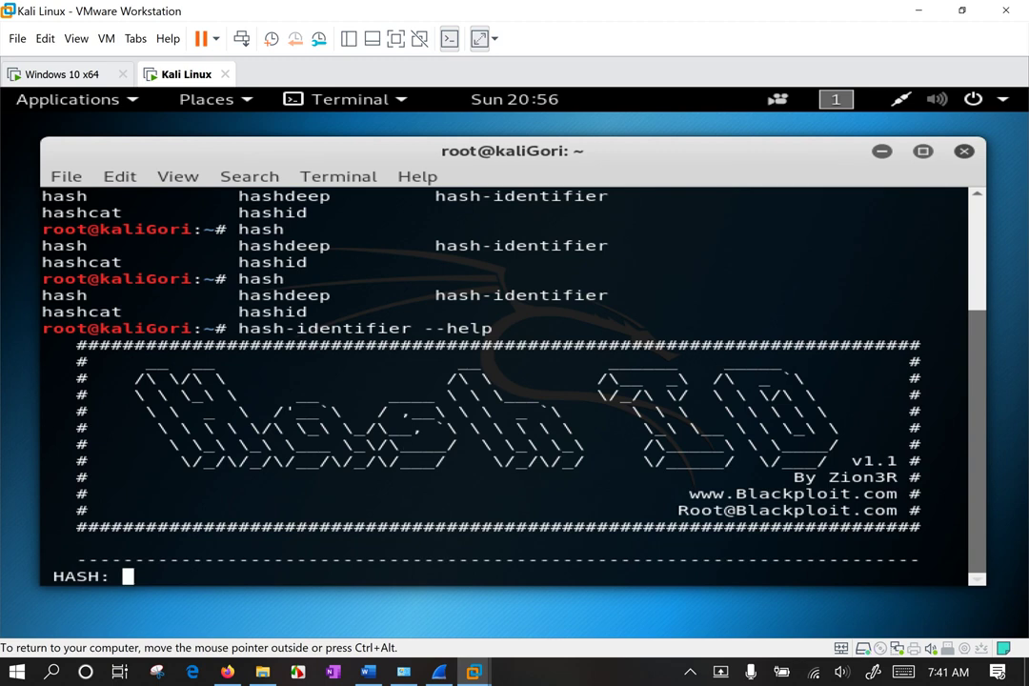
pyautogui.rightClick(150, 571)
pyautogui.click(500, 377)
pyautogui.hotkey('ctrl', 'c')
pyautogui.write('jh')
pyautogui.press('Tab')
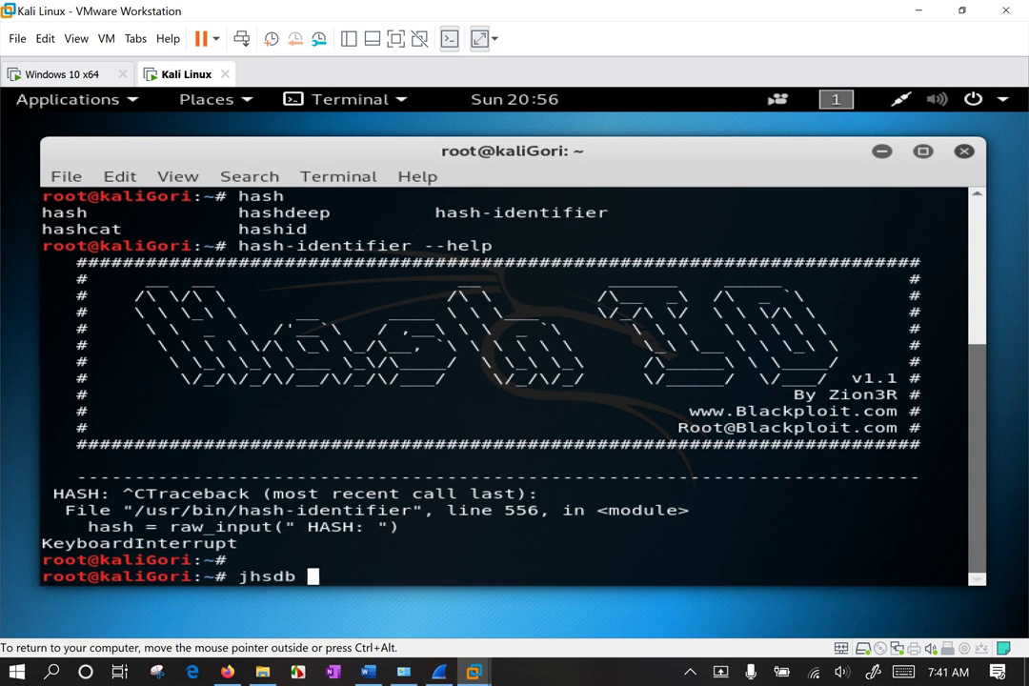
pyautogui.press('BackSpace')
pyautogui.press('BackSpace')
pyautogui.press('BackSpace')
pyautogui.press('BackSpace')
pyautogui.press('BackSpace')
pyautogui.write('ohn')
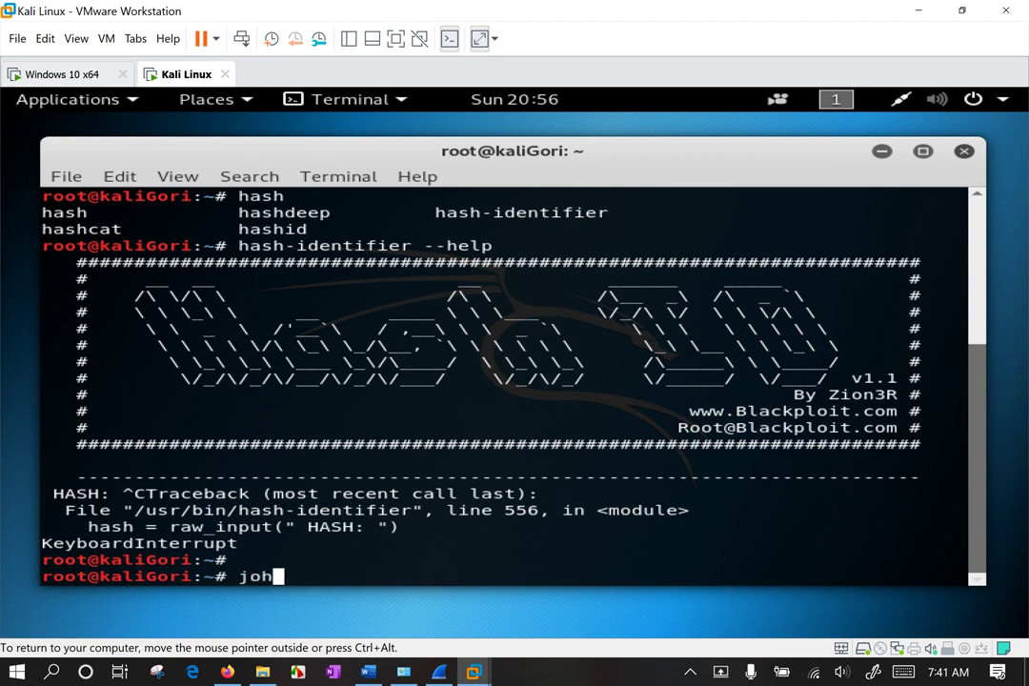
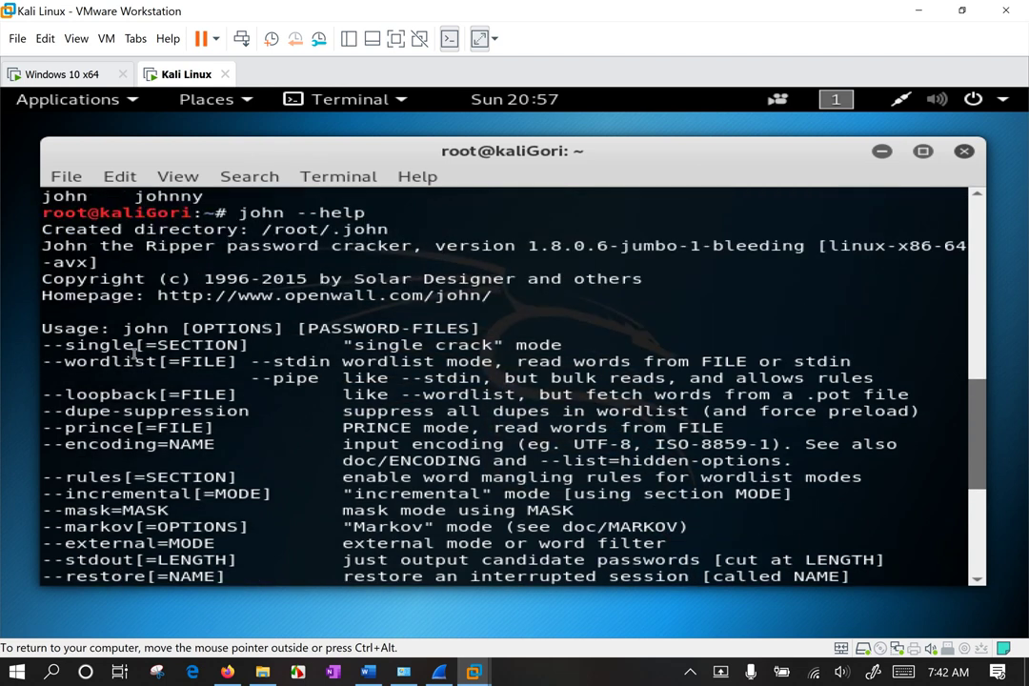
pyautogui.moveTo(123, 328); pyautogui.dragTo(155, 329)
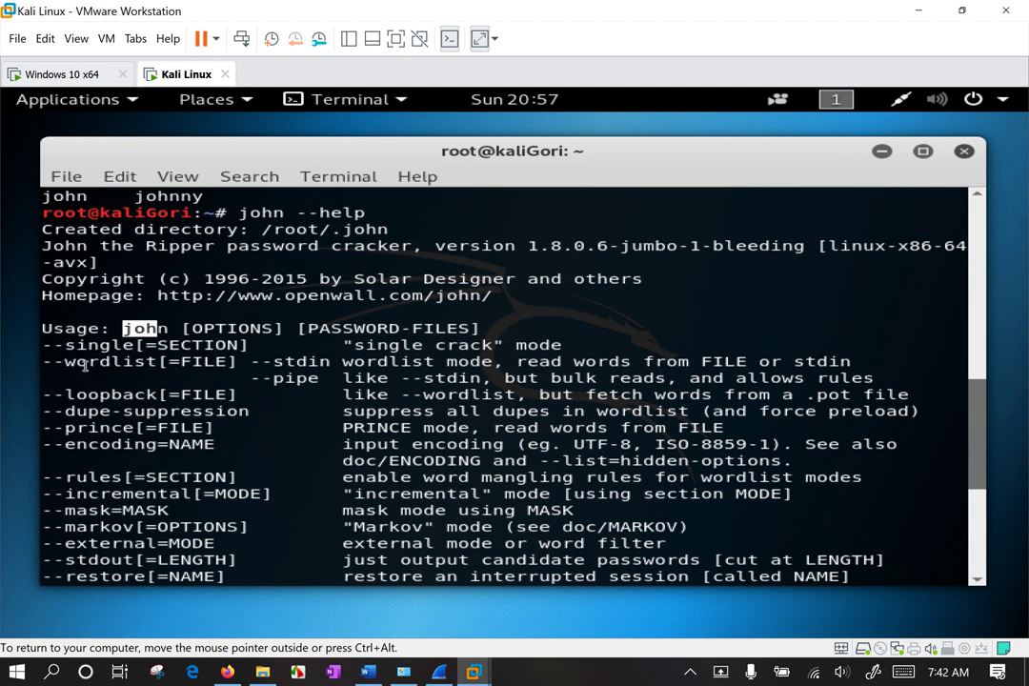
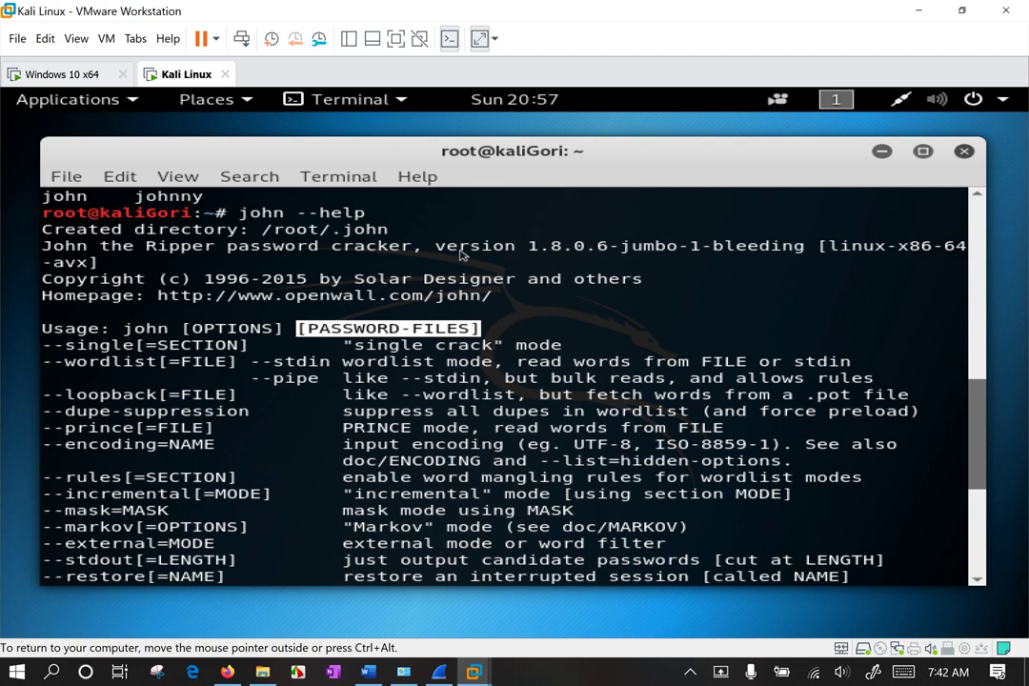
# Step: Clear the highlighted PASSWORD-FILES text and scroll down through the remaining john --help options
pyautogui.click(543, 390)
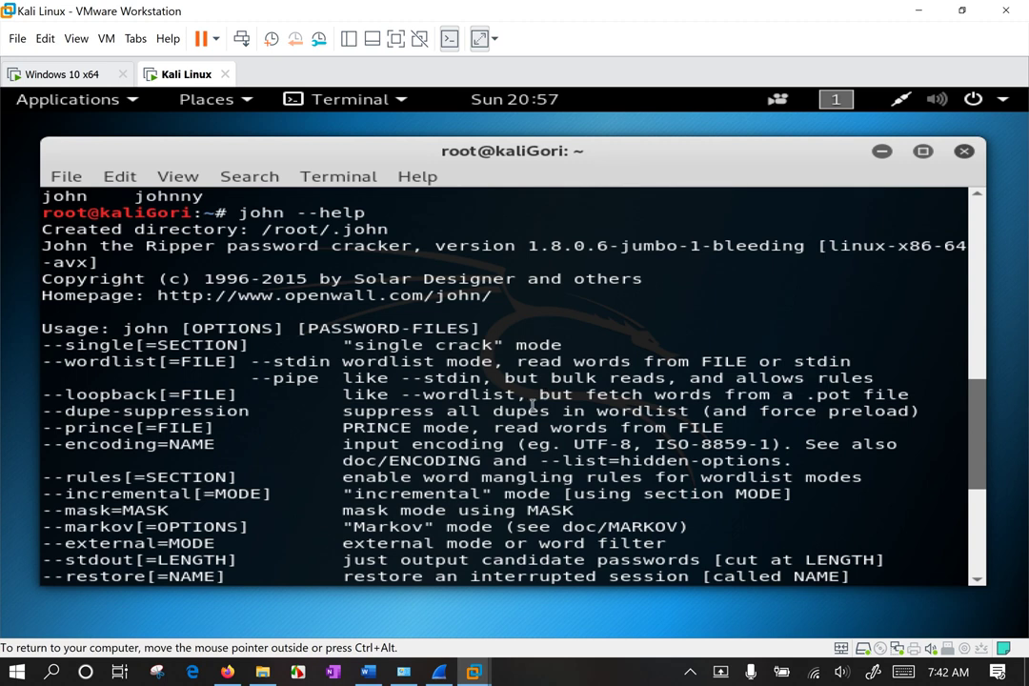
pyautogui.scroll(-5, 281, 393)
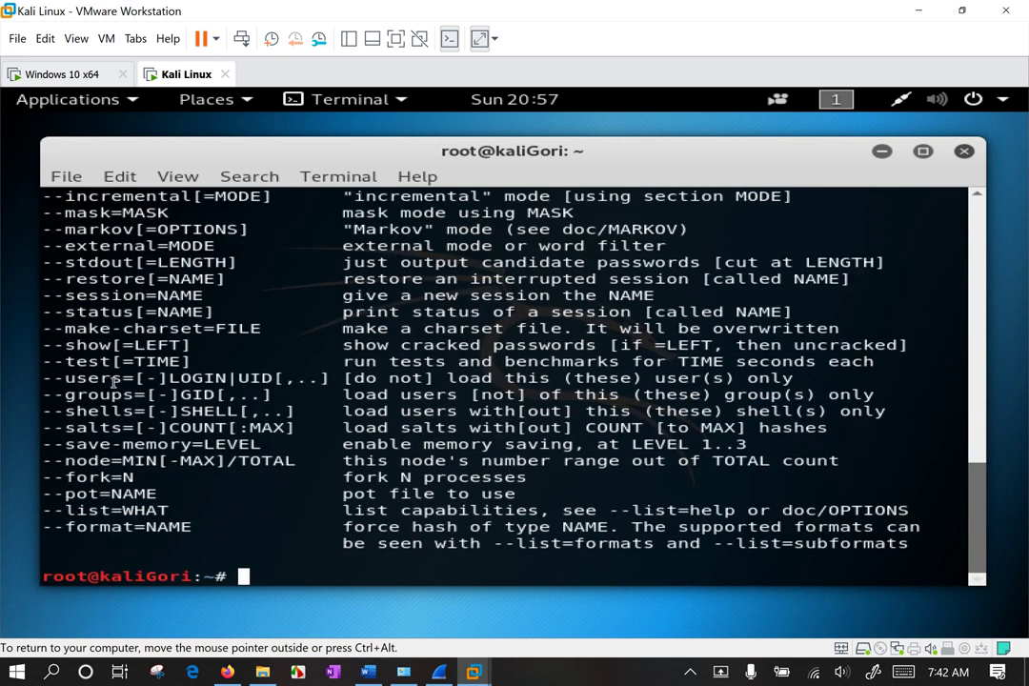
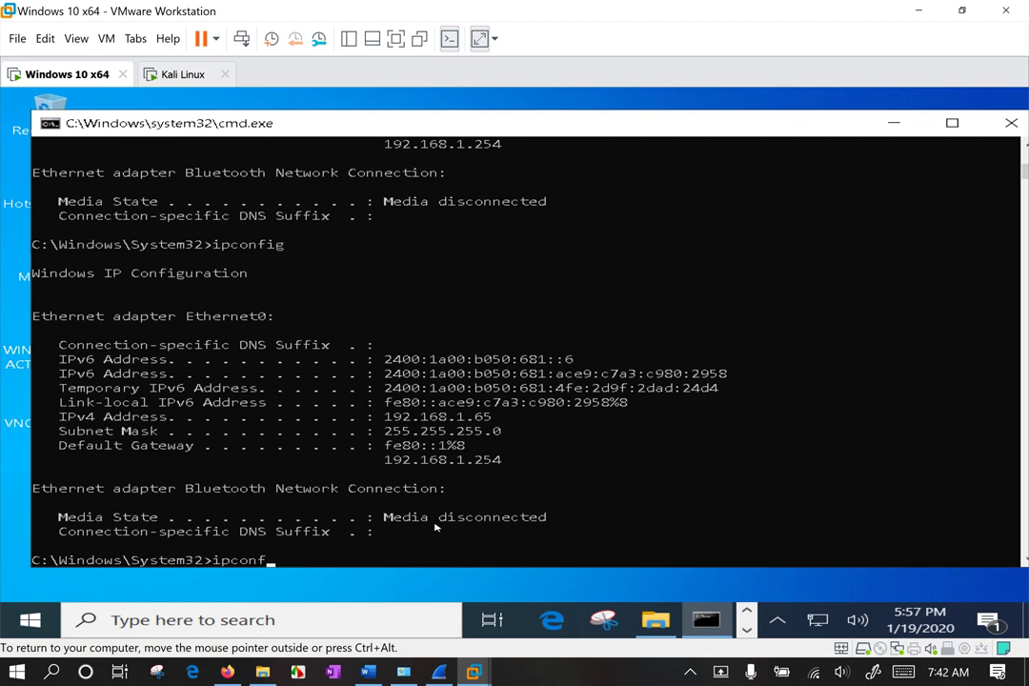
pyautogui.press('BackSpace')
pyautogui.press('BackSpace')
pyautogui.press('BackSpace')
pyautogui.press('BackSpace')
pyautogui.press('BackSpace')
pyautogui.press('BackSpace')
# Step: Clear the VM console, run ipconfig, and highlight the IPv4 address 192.168.1.65
pyautogui.write('cls')
pyautogui.press('Return')
pyautogui.press('Return')
pyautogui.press('Return')
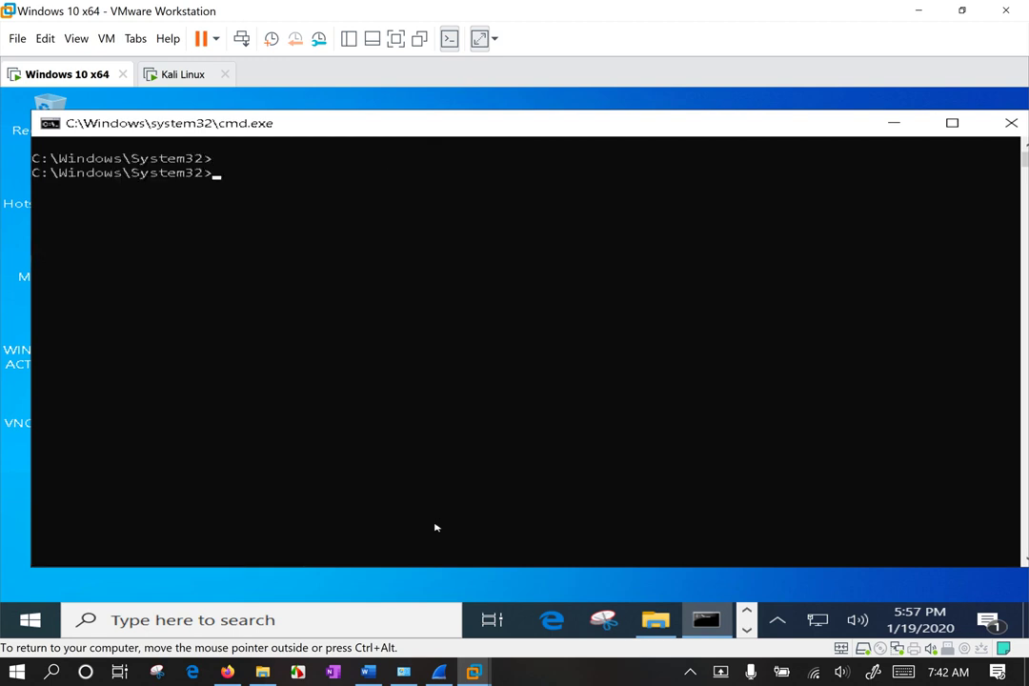
pyautogui.write('ipconfig')
pyautogui.press('Return')
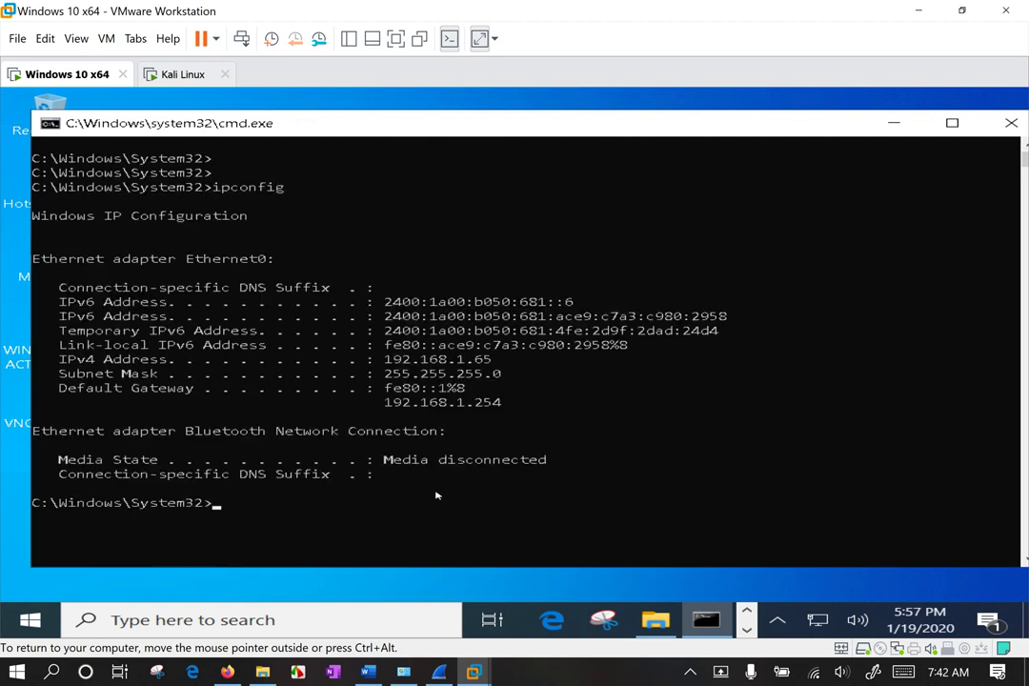
pyautogui.moveTo(413, 361); pyautogui.dragTo(487, 362)
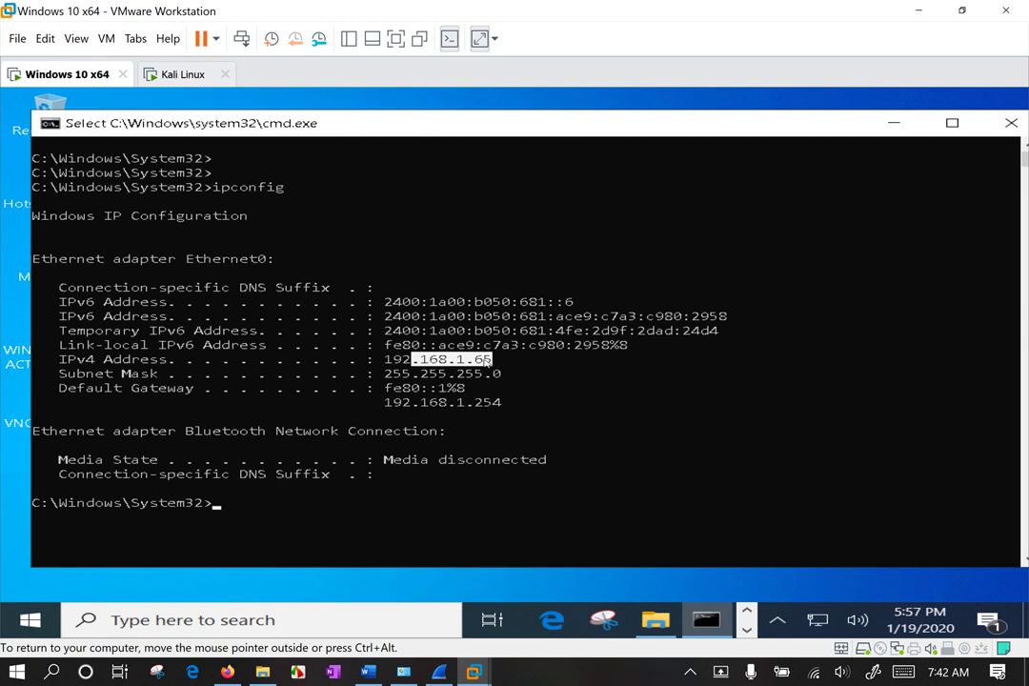
# Step: Minimize and restore the Windows 10 VM window, shrink it, and bring the Word document forward
pyautogui.click(923, 12)
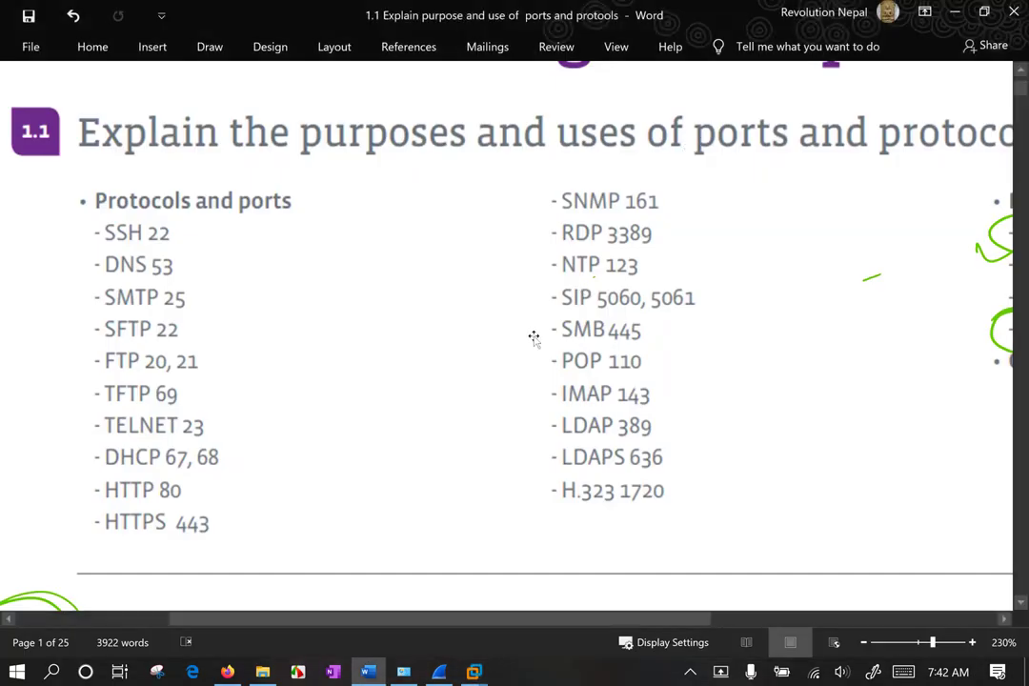
pyautogui.press('super')
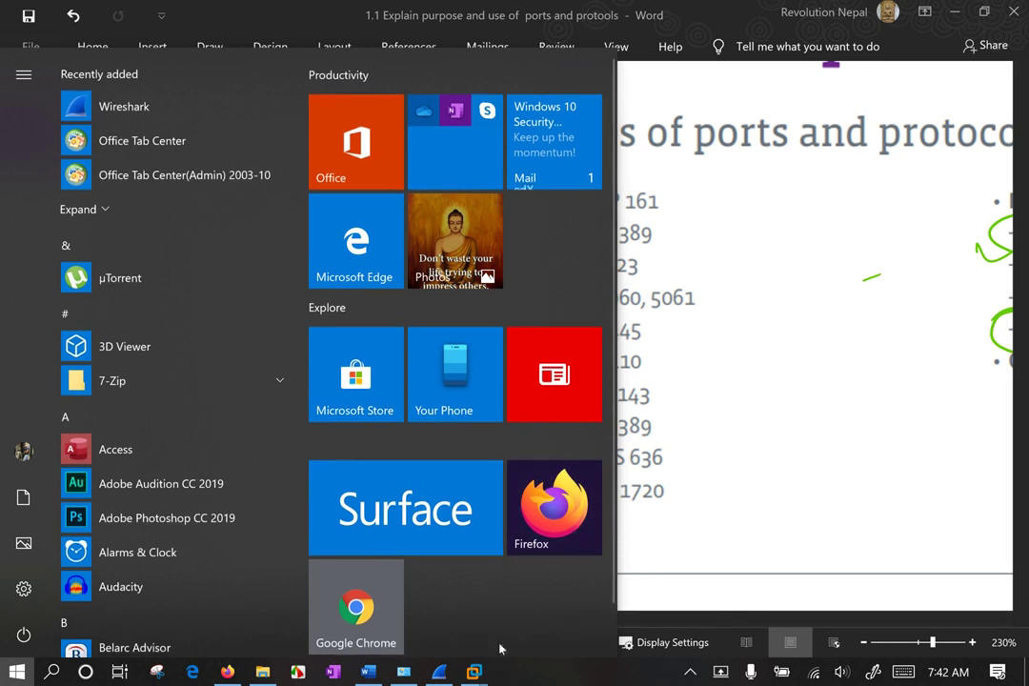
pyautogui.moveTo(474, 657)
pyautogui.click(371, 547)
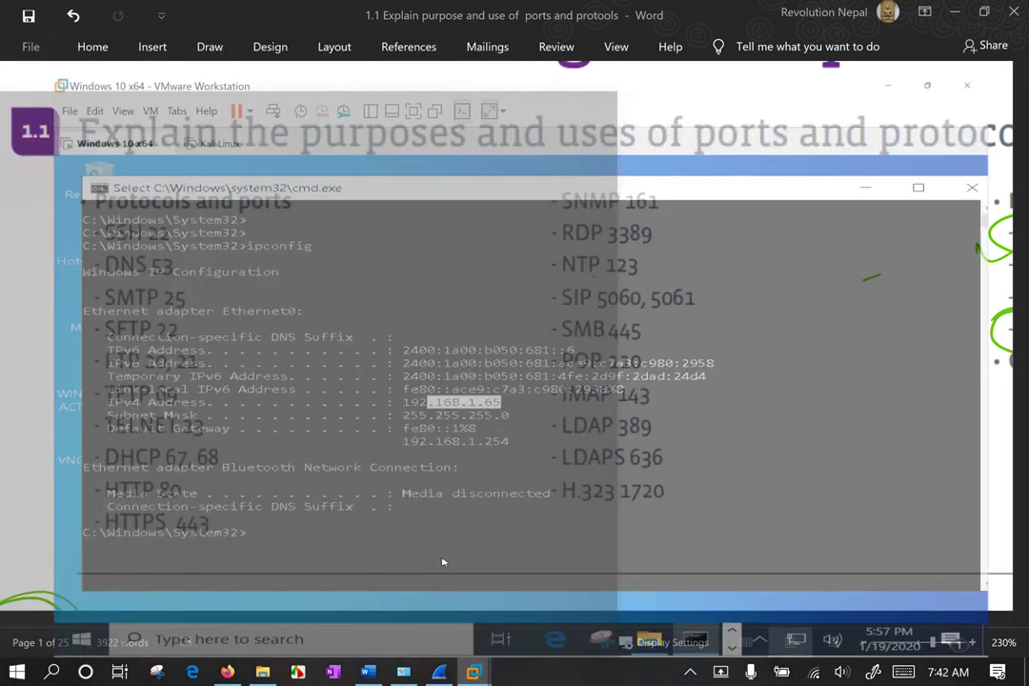
pyautogui.click(917, 10)
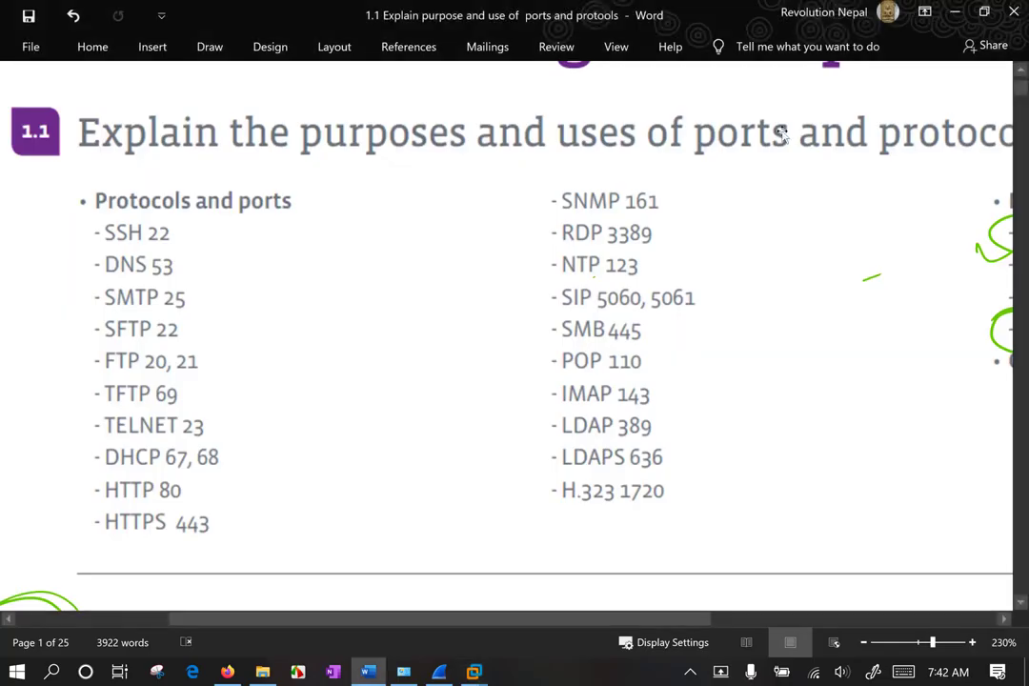
pyautogui.moveTo(474, 672)
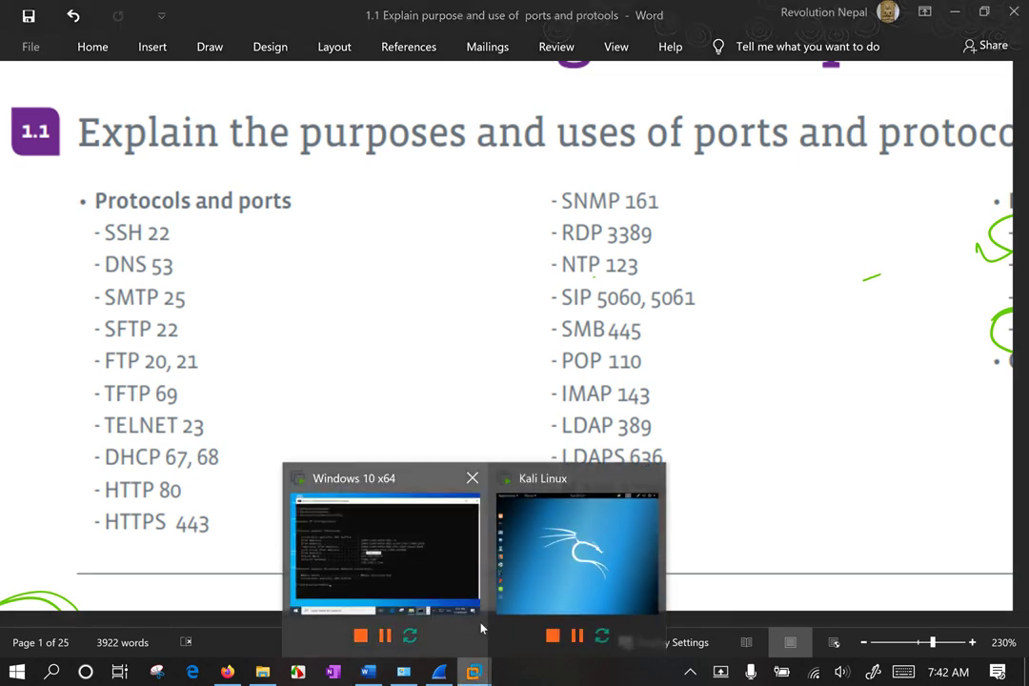
pyautogui.click(405, 525)
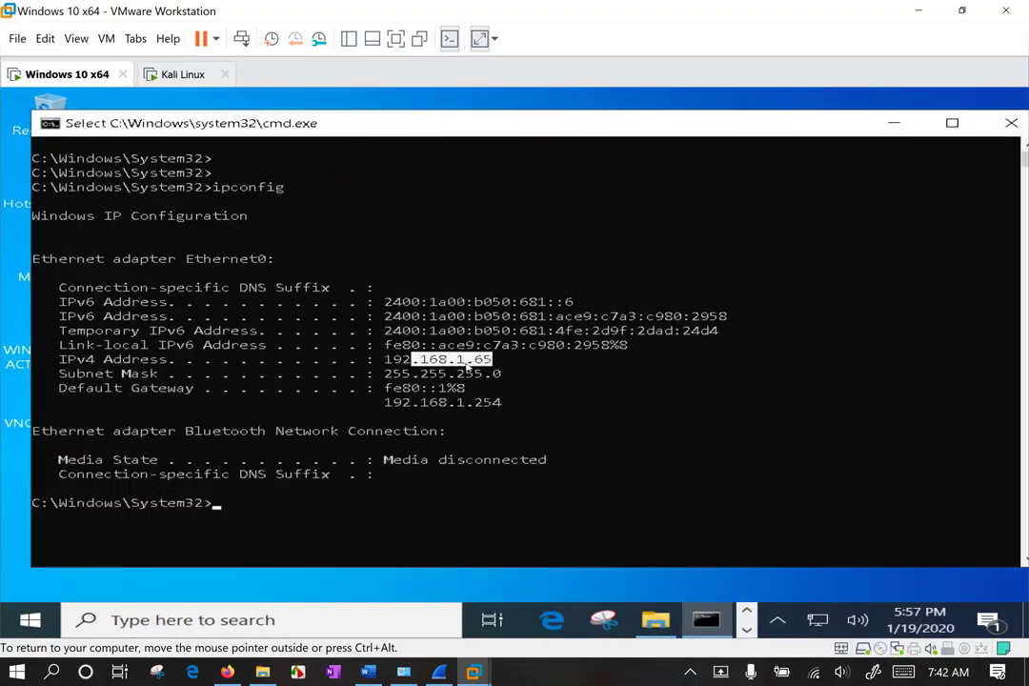
pyautogui.doubleClick(803, 11)
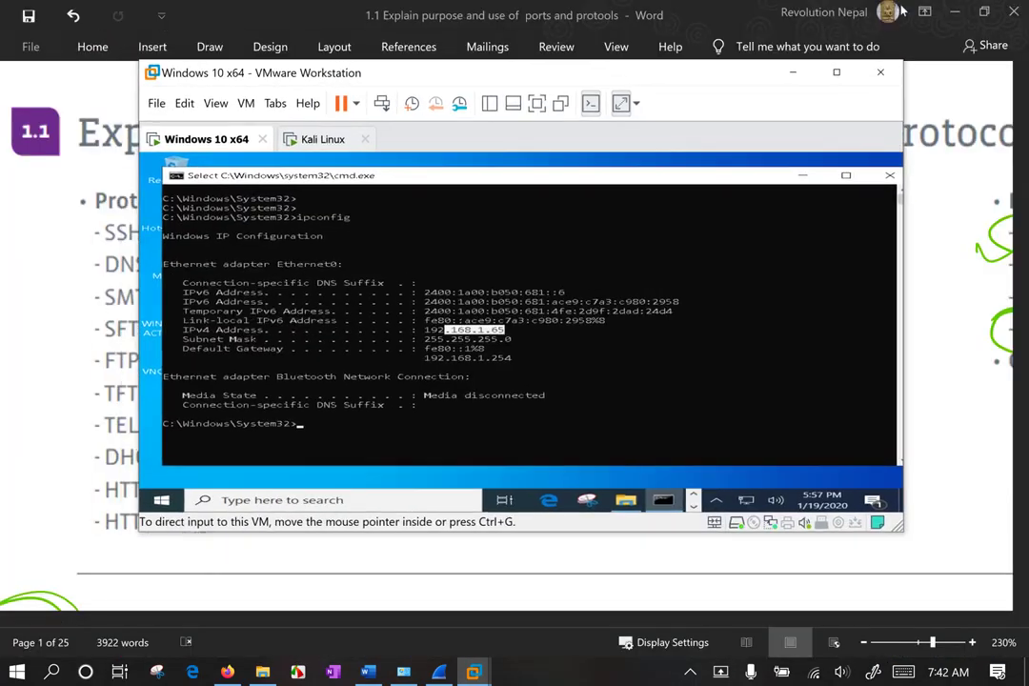
pyautogui.moveTo(424, 76); pyautogui.dragTo(673, 78)
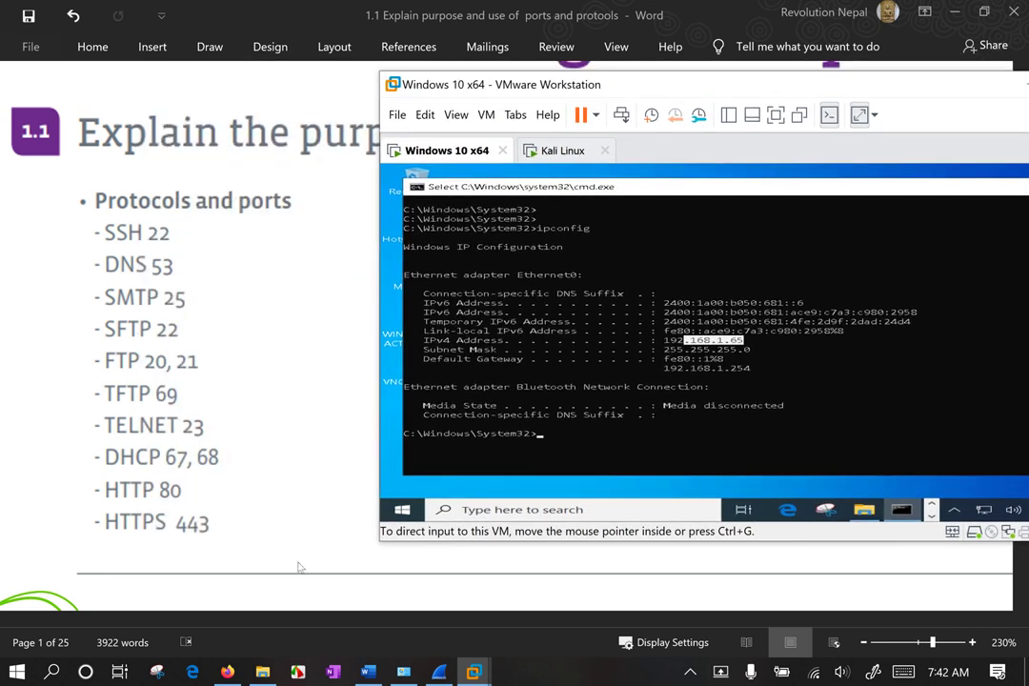
pyautogui.click(261, 647)
pyautogui.press('super')
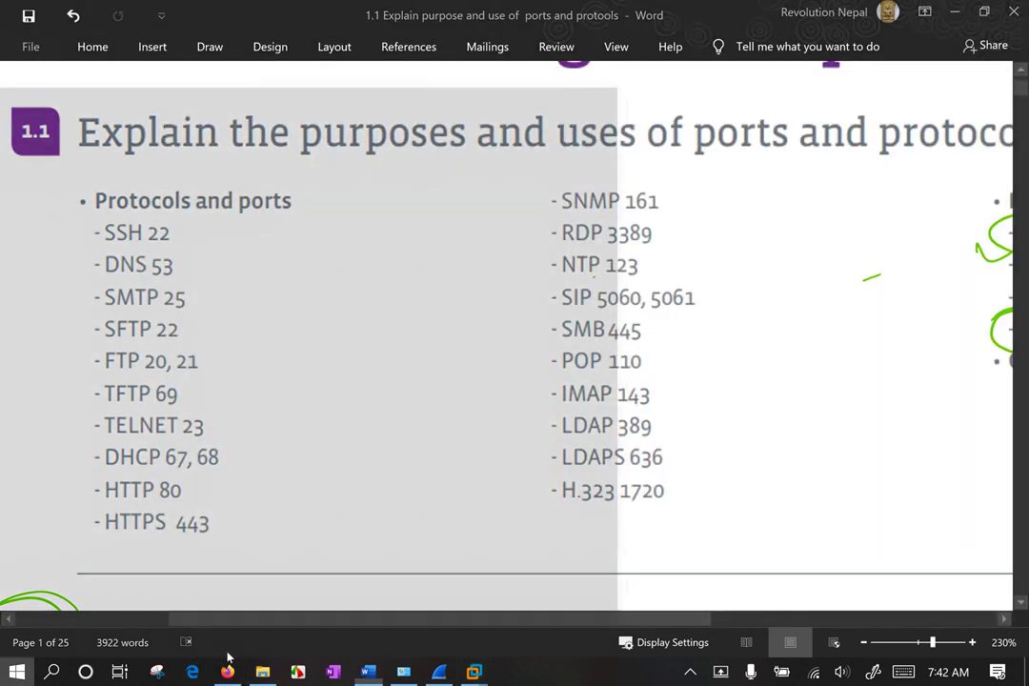
# Step: Open Remote Desktop Connection, change the computer address to 192.168.1.65, then switch to Wireshark
pyautogui.write('remo')
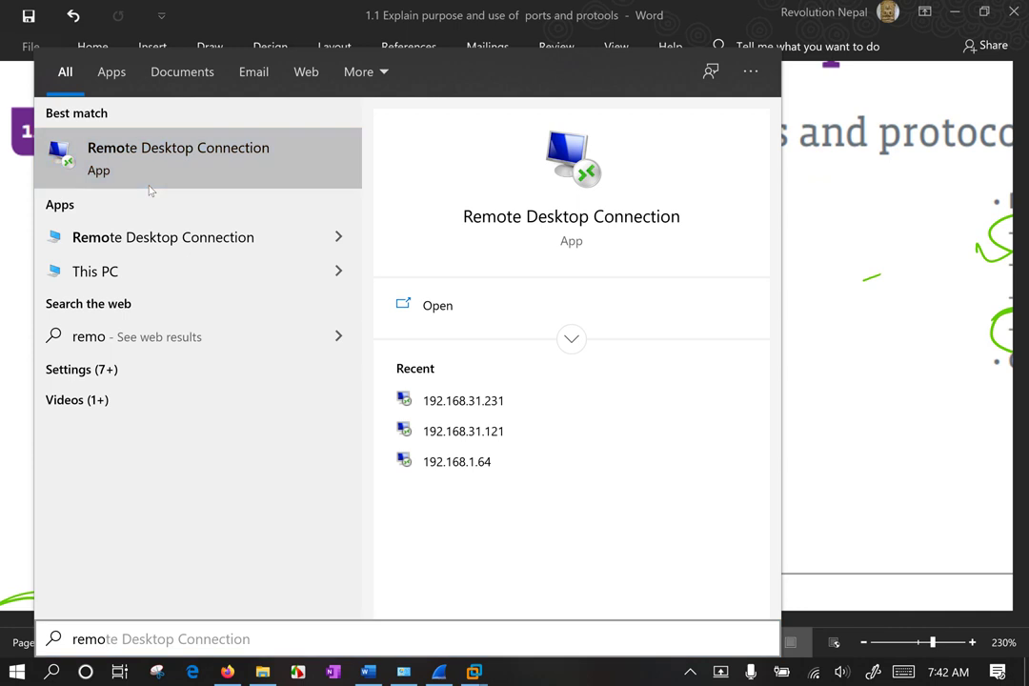
pyautogui.click(152, 185)
pyautogui.click(446, 218)
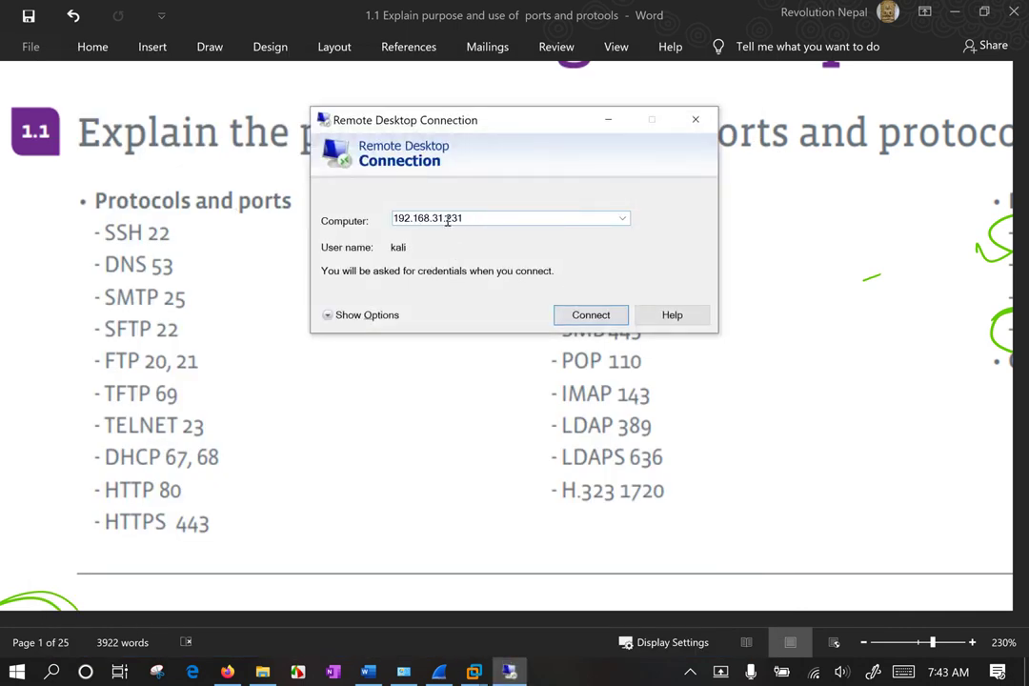
pyautogui.moveTo(434, 218); pyautogui.dragTo(771, 251)
pyautogui.write('1.')
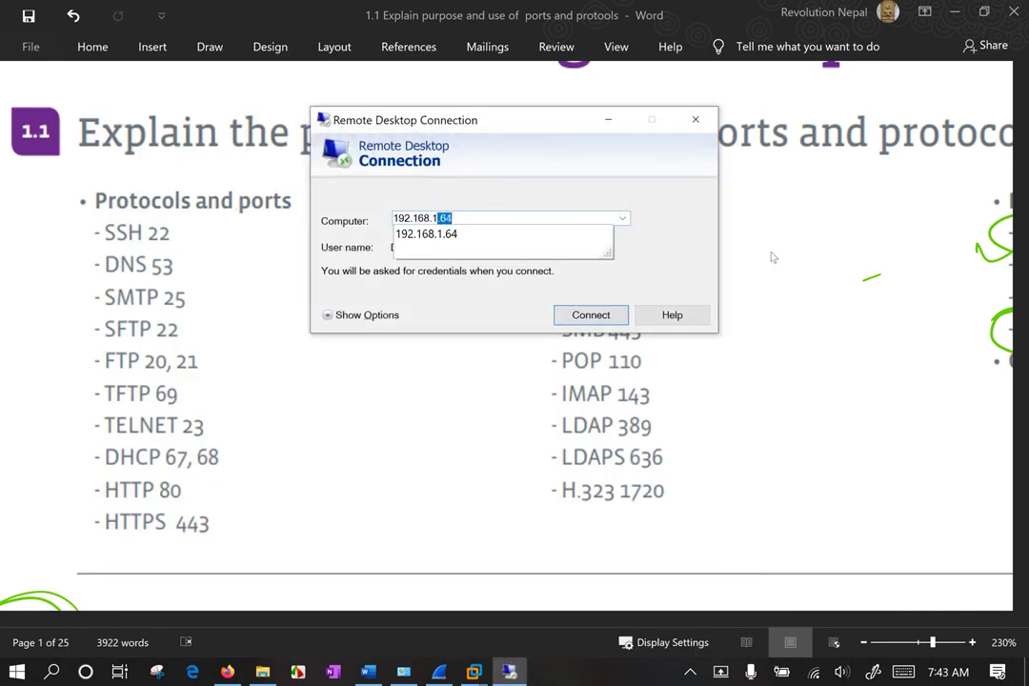
pyautogui.write('65')
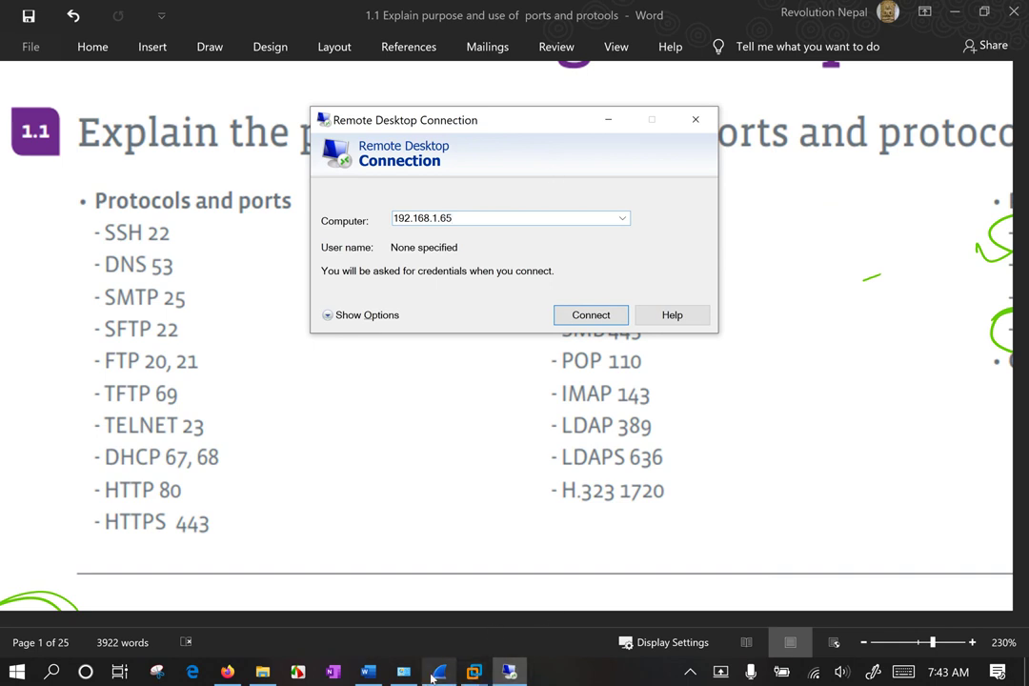
pyautogui.click(431, 676)
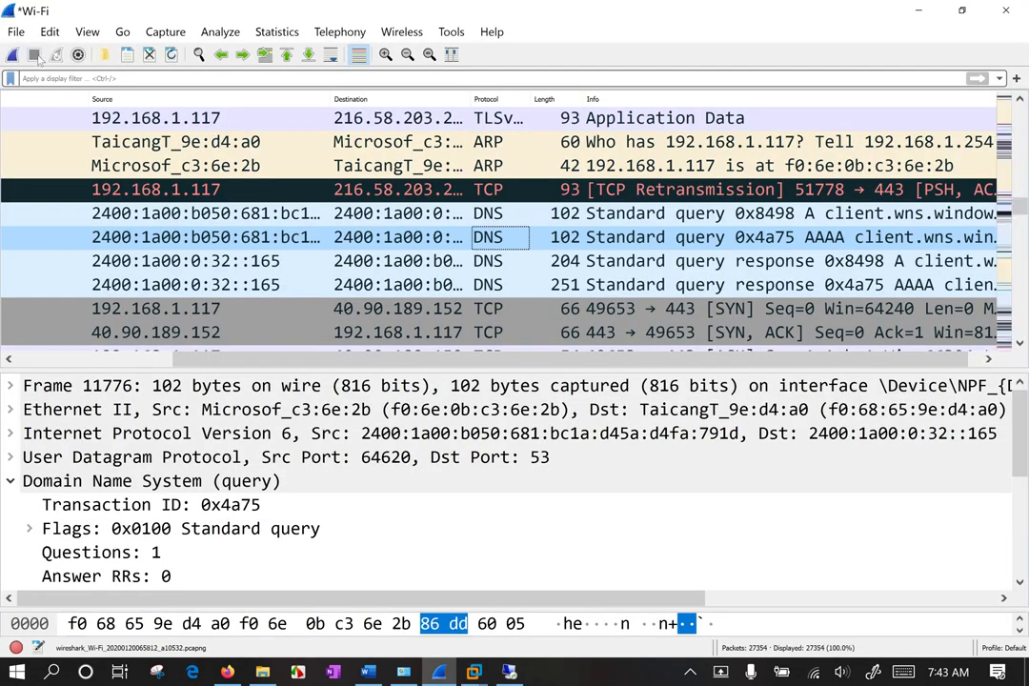
# Step: Restart the capture without saving the old packets and apply an rdp display filter
pyautogui.click(13, 54)
pyautogui.click(553, 365)
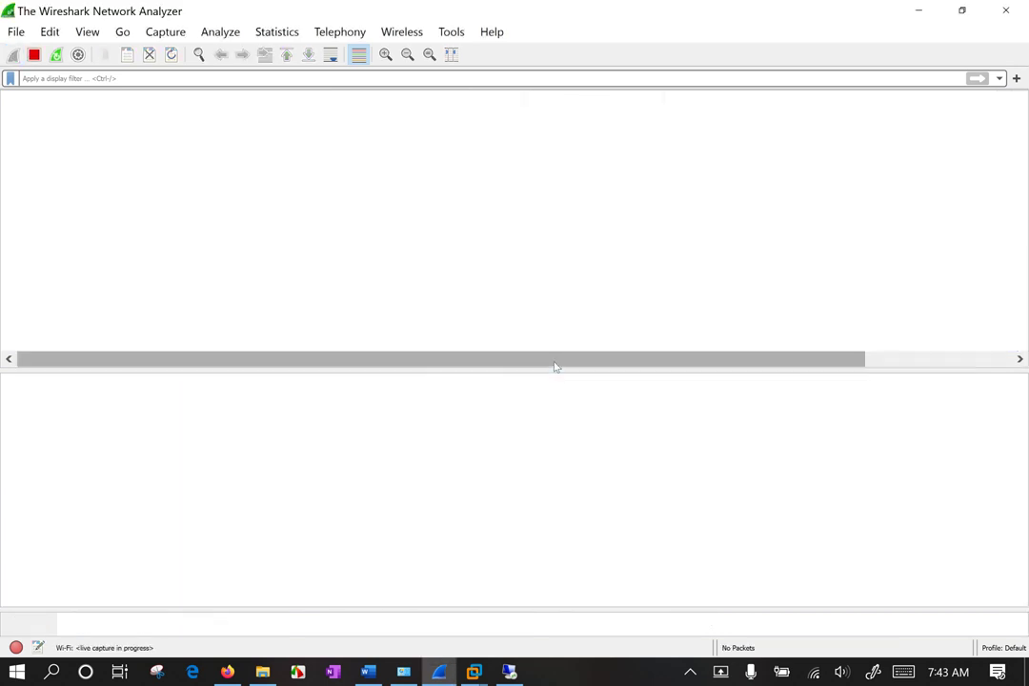
pyautogui.click(146, 83)
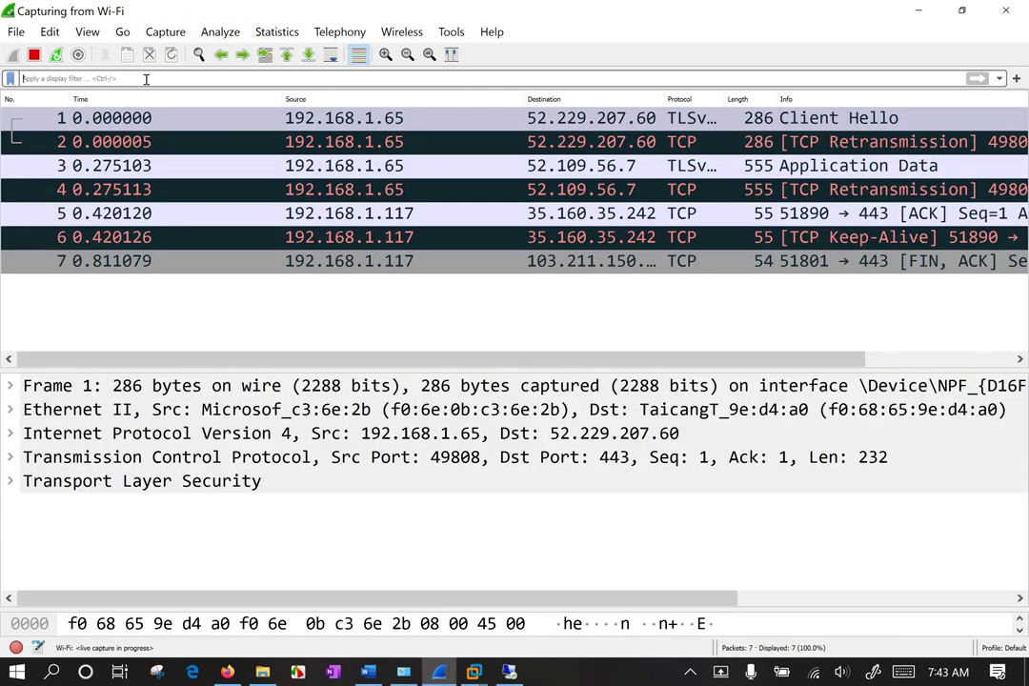
pyautogui.write('rdp')
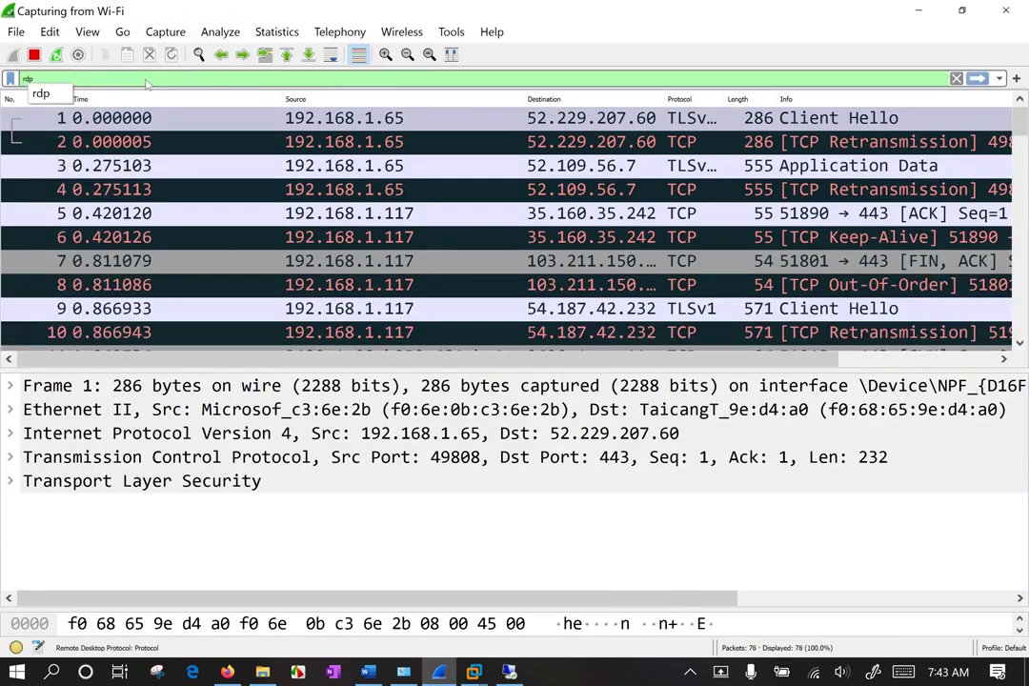
pyautogui.write('x')
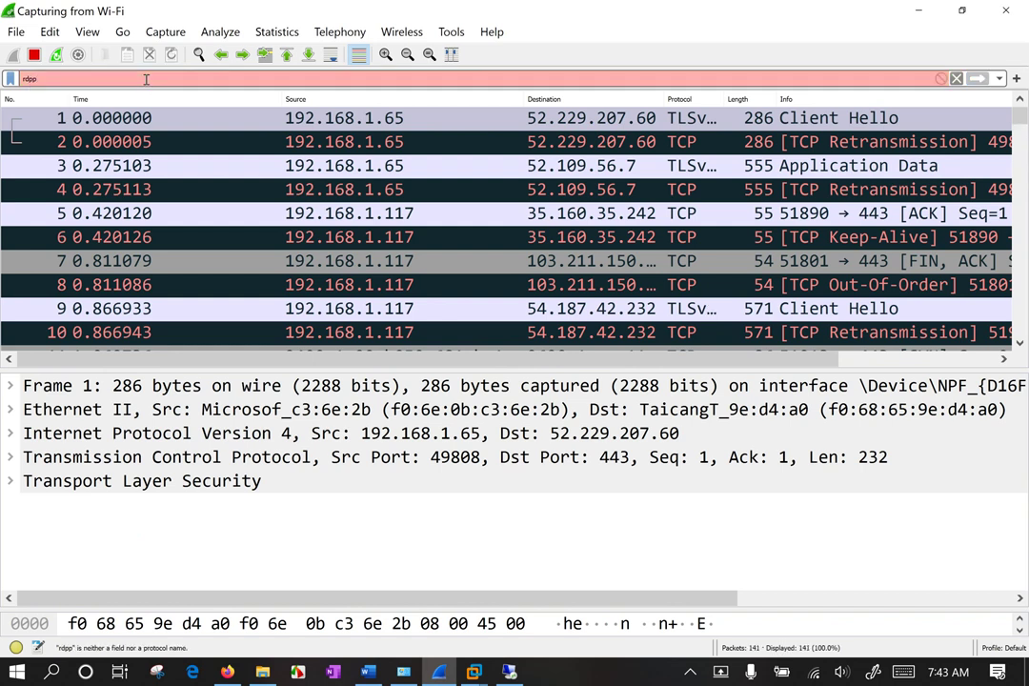
pyautogui.press('BackSpace')
pyautogui.press('Return')
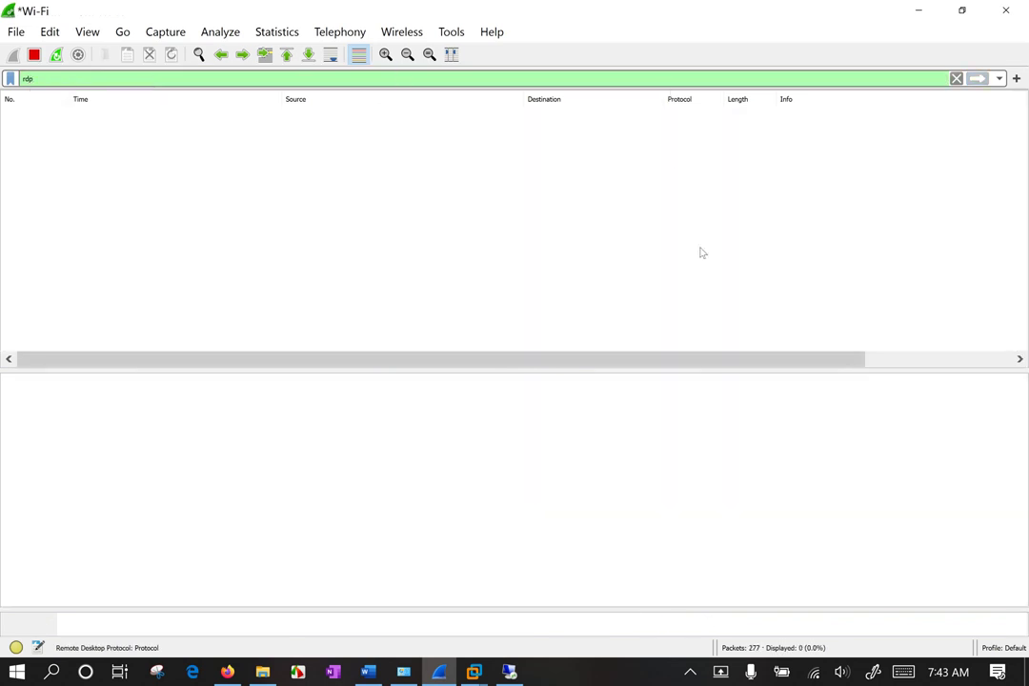
pyautogui.click(510, 672)
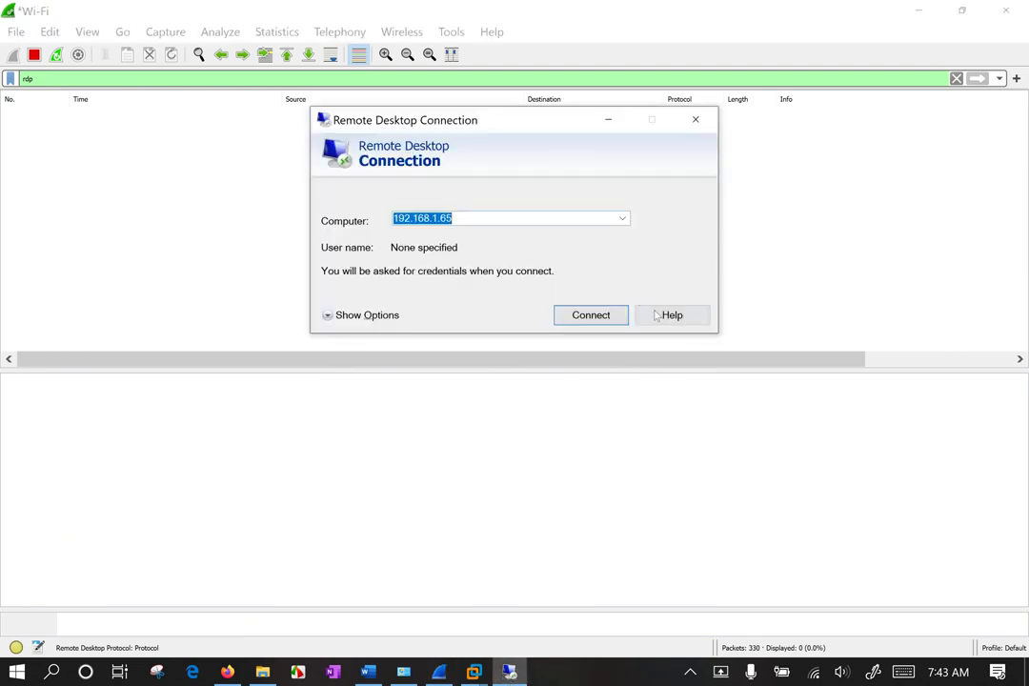
# Step: Connect to 192.168.1.65, enter the user name and password, and accept the certificate warning
pyautogui.click(601, 321)
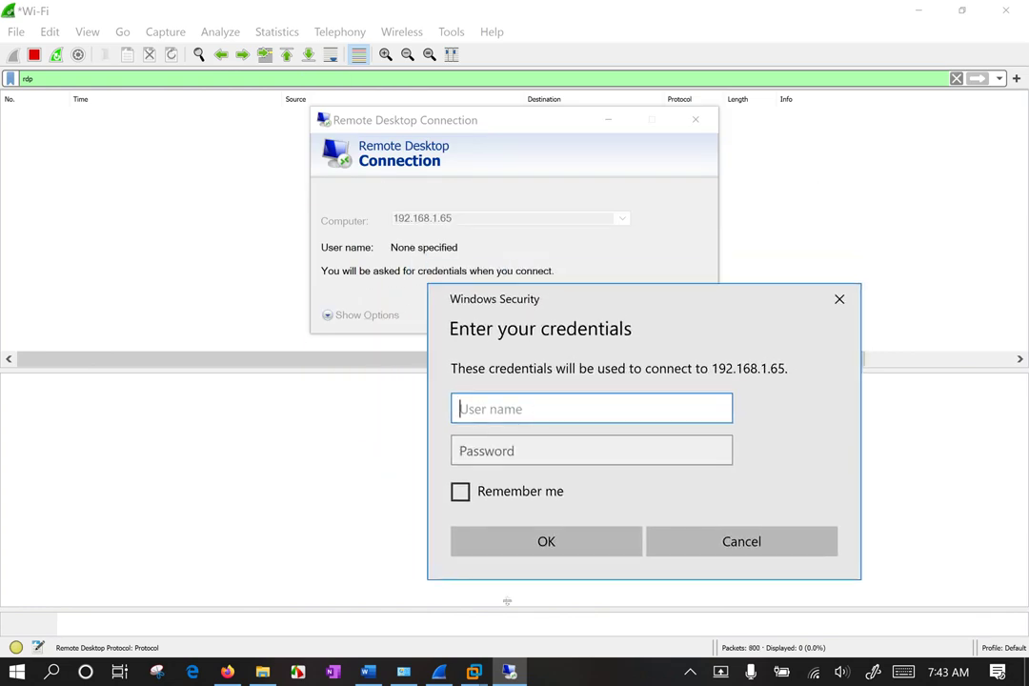
pyautogui.write('kali')
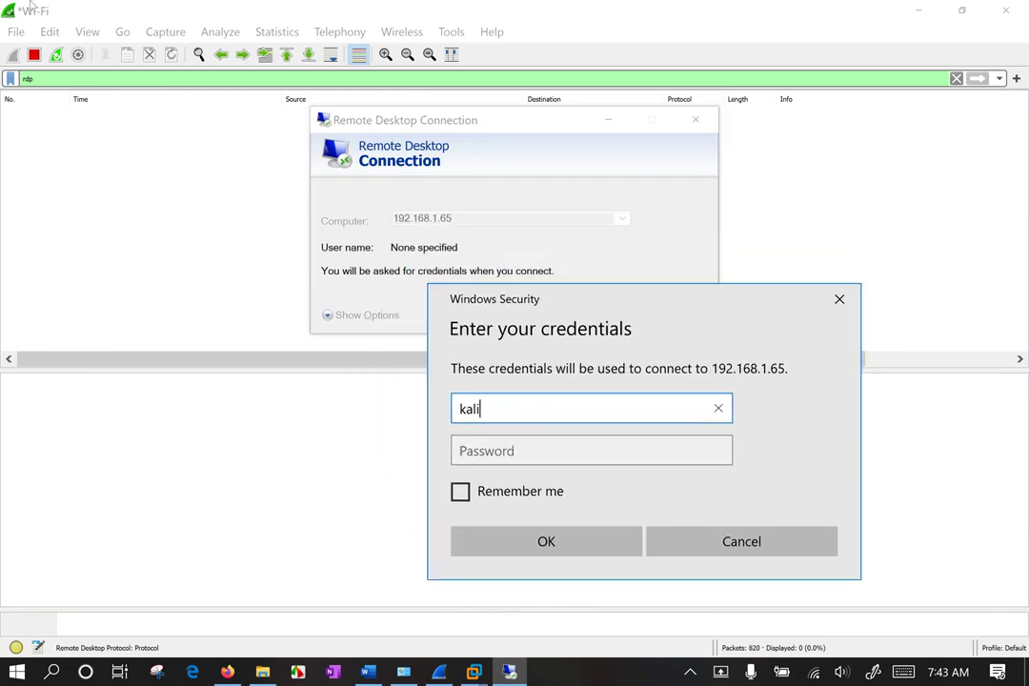
pyautogui.press('Tab')
pyautogui.write('******')
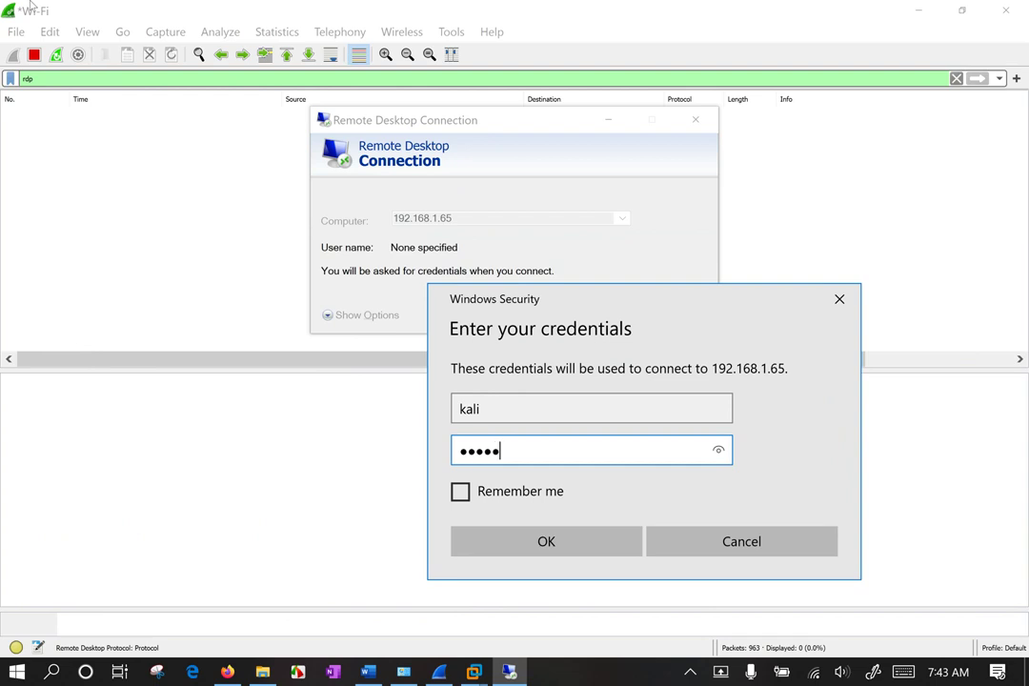
pyautogui.press('Return')
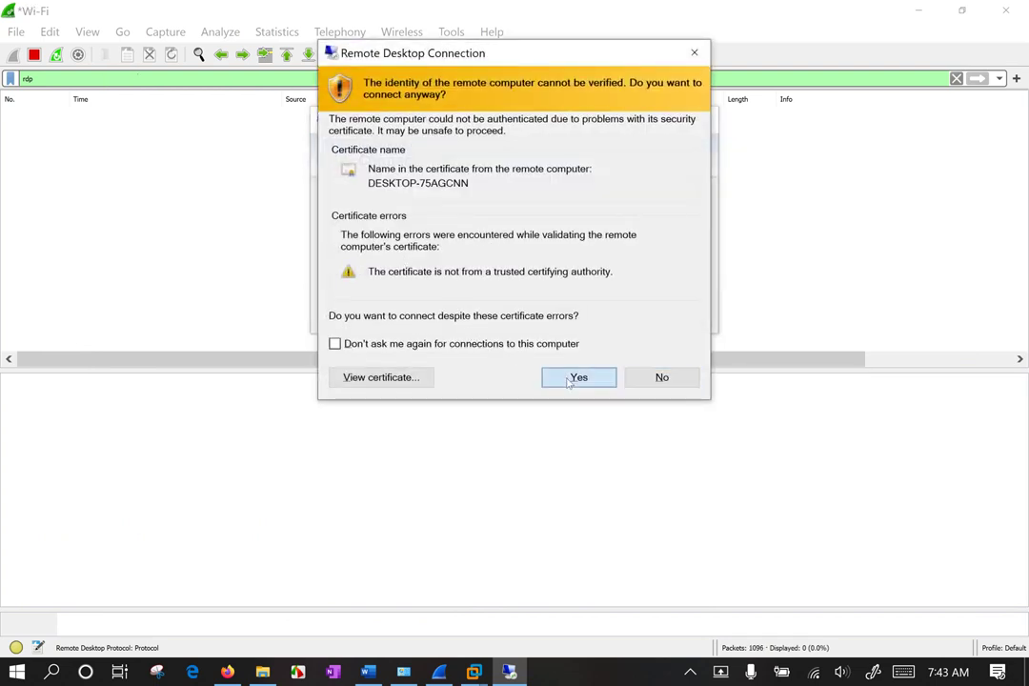
pyautogui.click(577, 377)
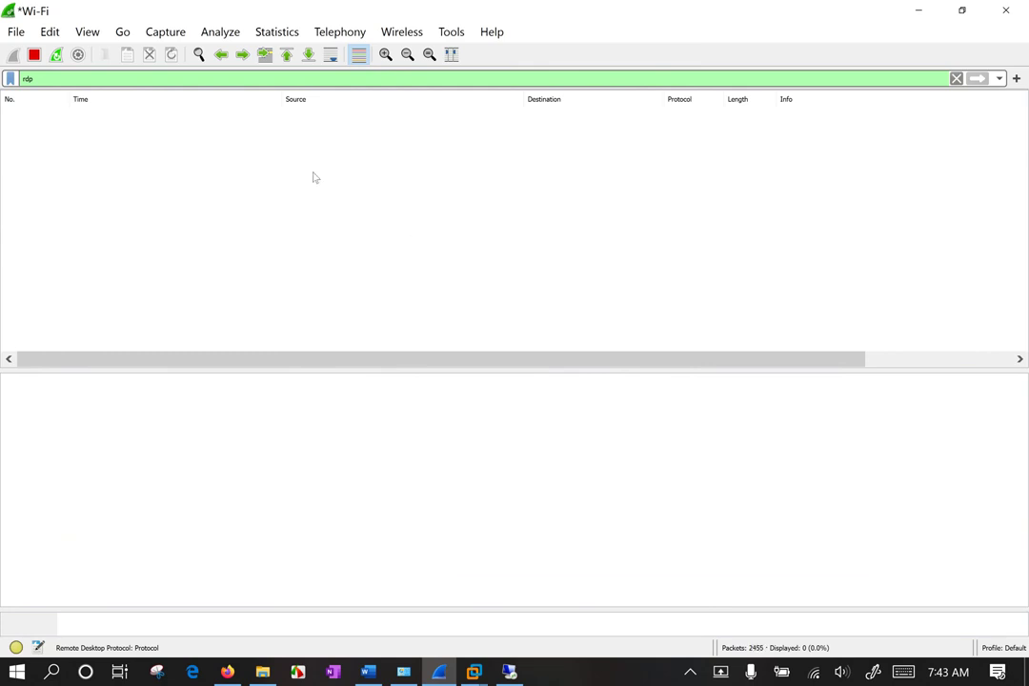
# Step: Check the Wi-Fi network list, return to Wireshark, and stop the running Wi-Fi capture
pyautogui.click(814, 672)
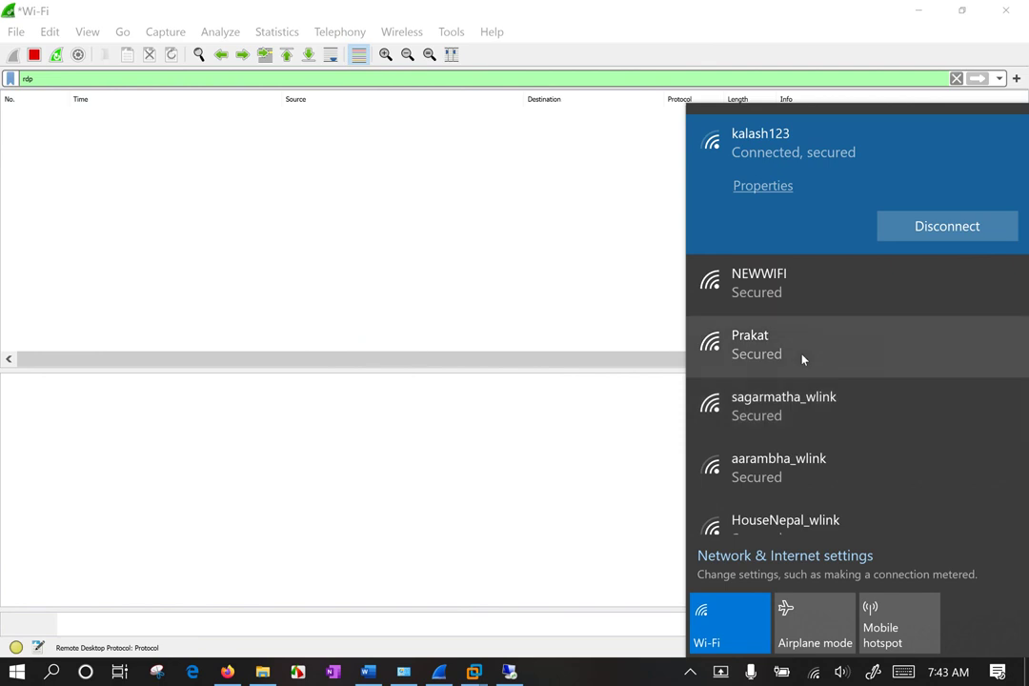
pyautogui.click(434, 245)
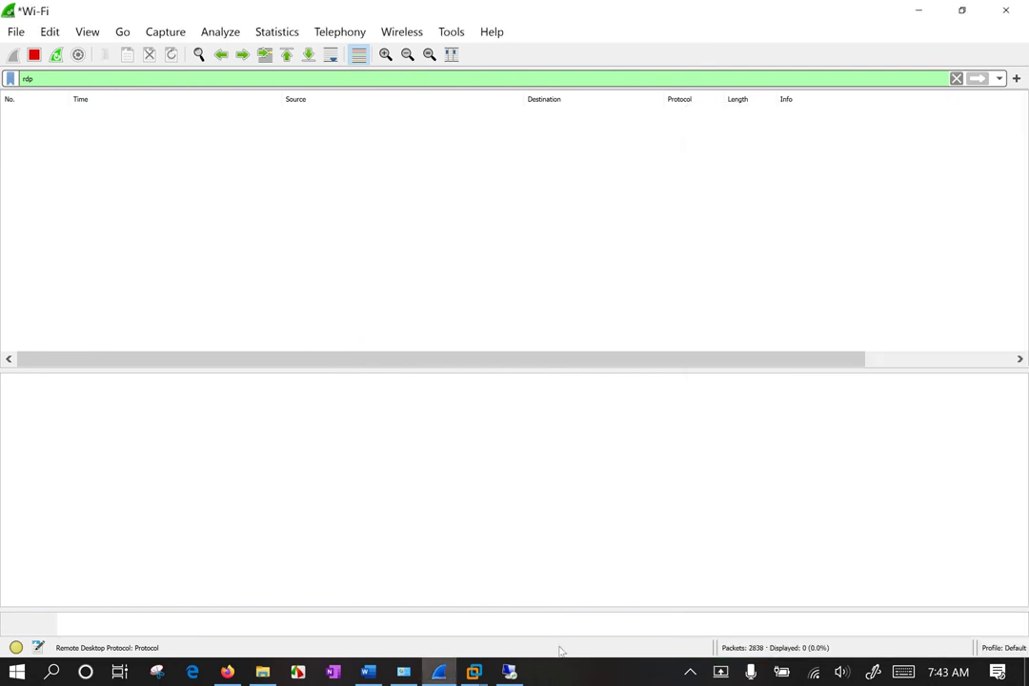
pyautogui.click(473, 671)
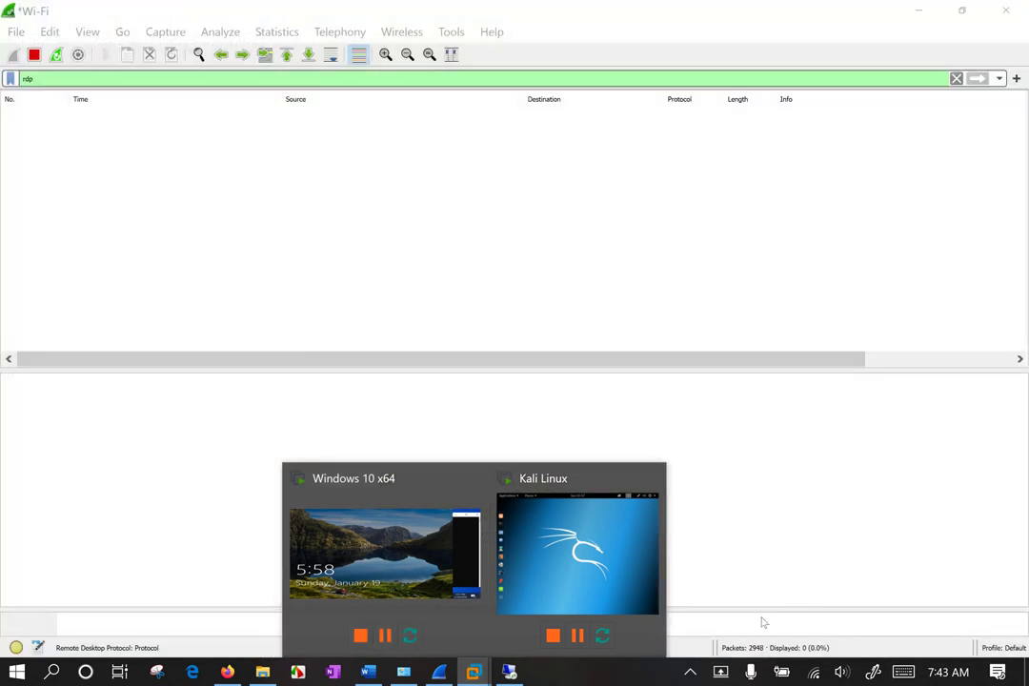
pyautogui.click(748, 507)
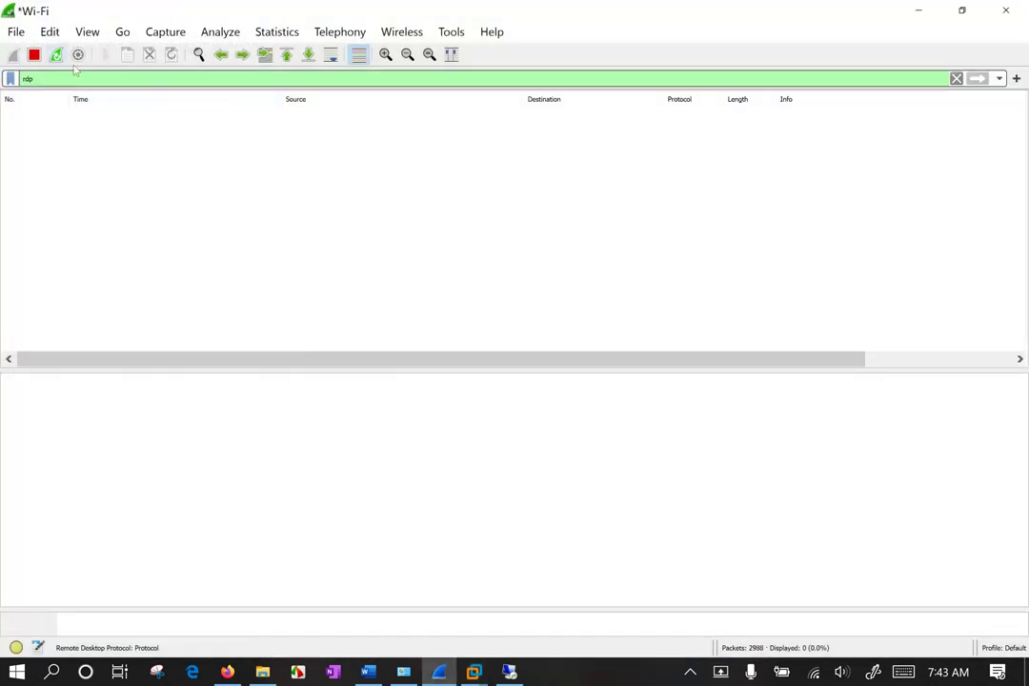
pyautogui.click(34, 55)
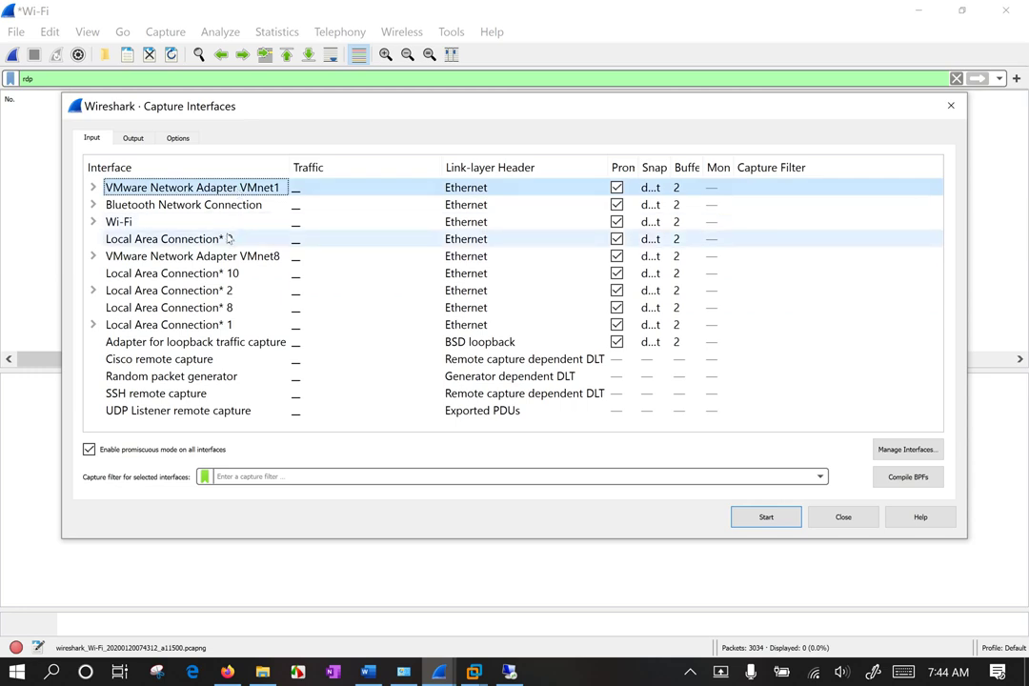
# Step: Expand VMnet8, Local Area Connection* 2 and * 1 to show their addresses, and widen the Snaplen column
pyautogui.click(229, 239)
pyautogui.click(234, 257)
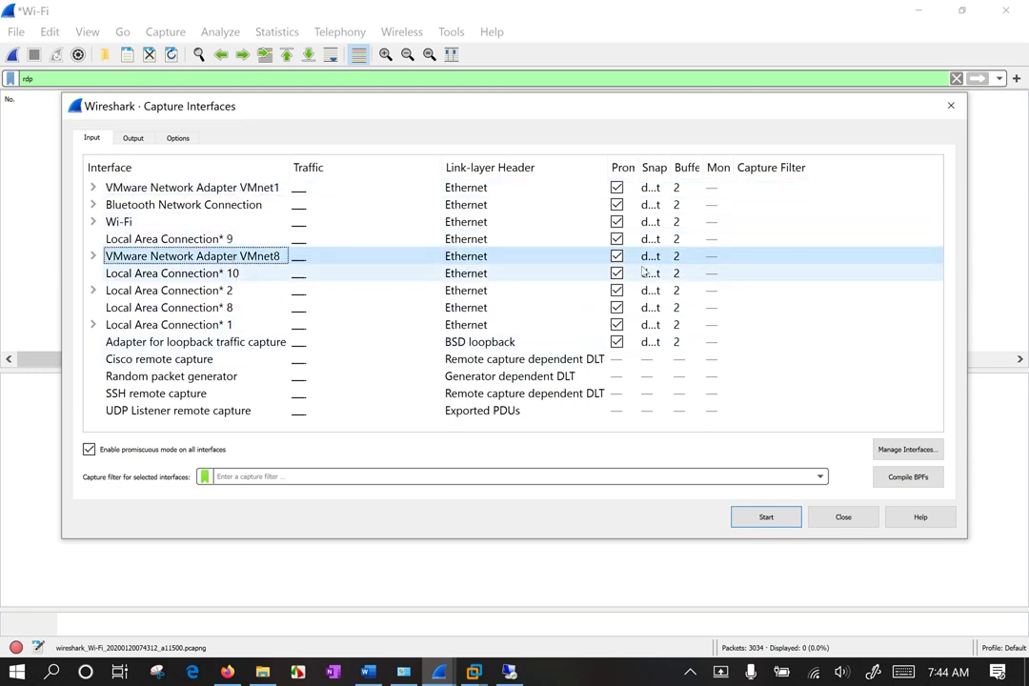
pyautogui.moveTo(474, 672)
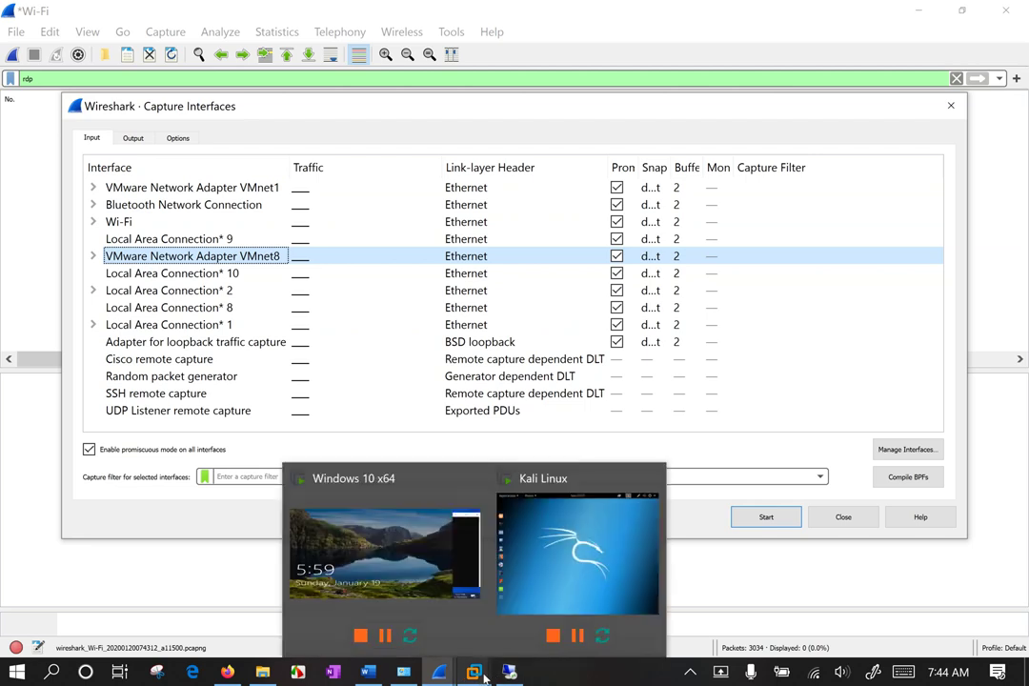
pyautogui.click(378, 555)
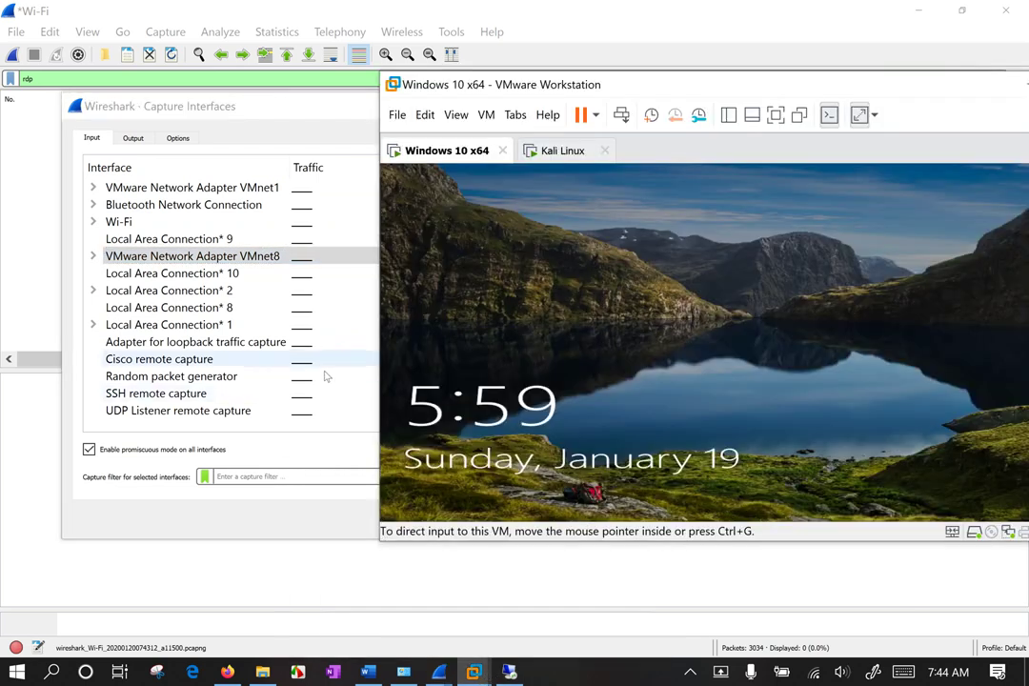
pyautogui.click(93, 257)
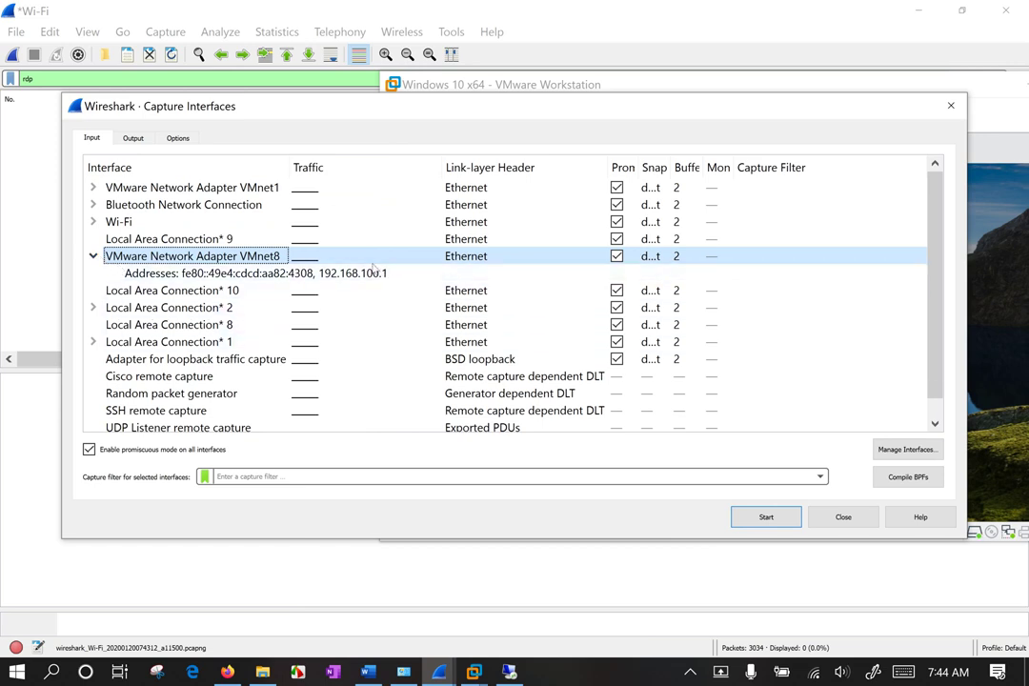
pyautogui.click(94, 307)
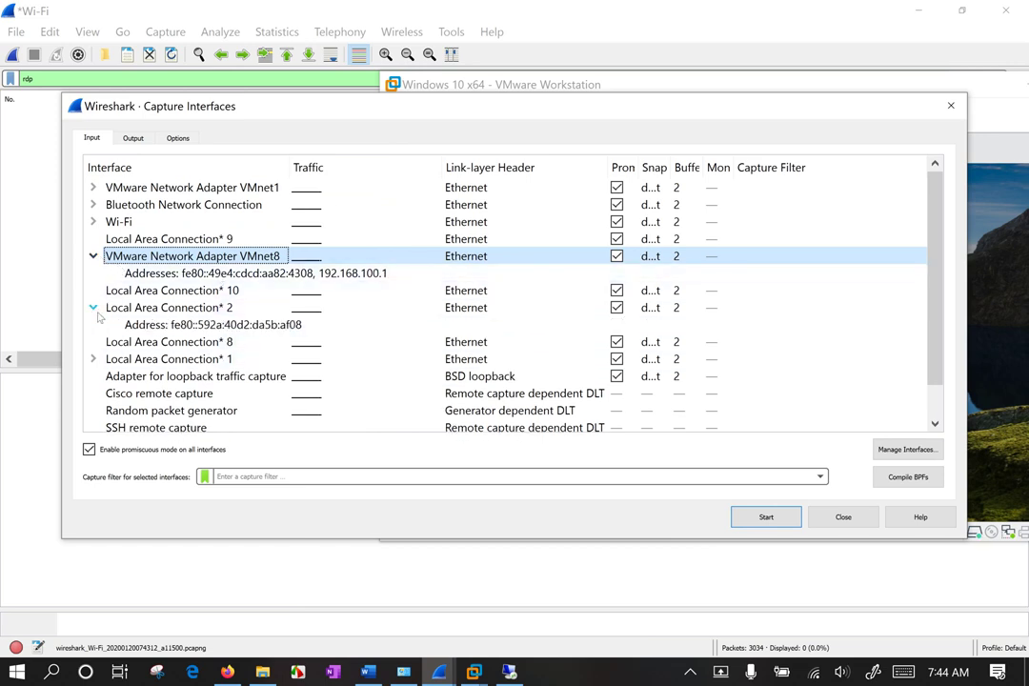
pyautogui.click(221, 325)
pyautogui.click(363, 275)
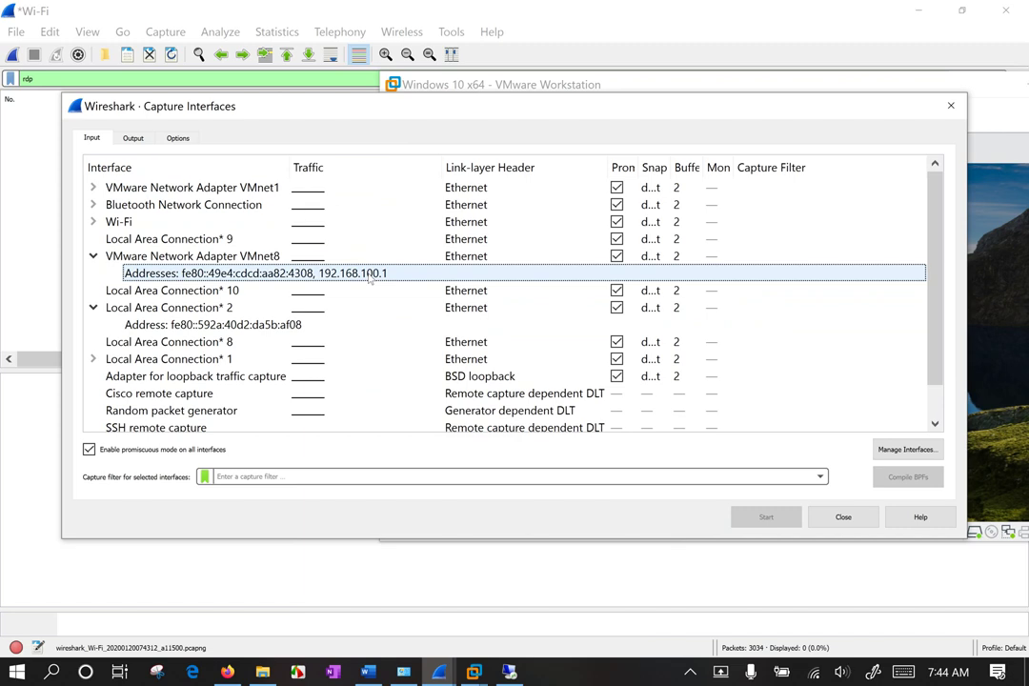
pyautogui.click(93, 359)
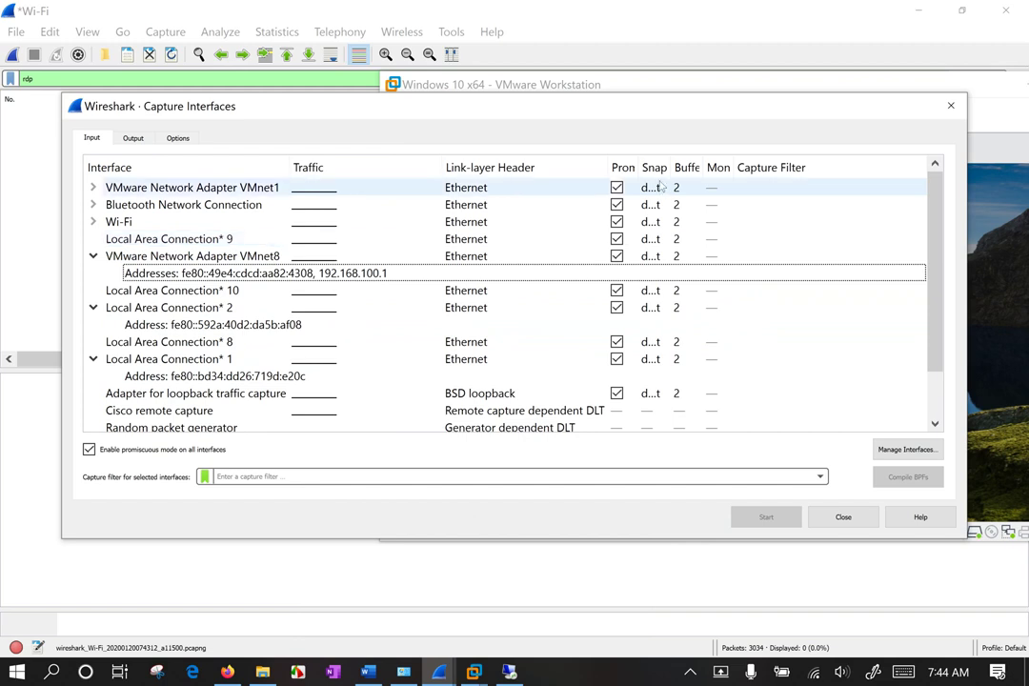
pyautogui.moveTo(671, 167); pyautogui.dragTo(721, 169)
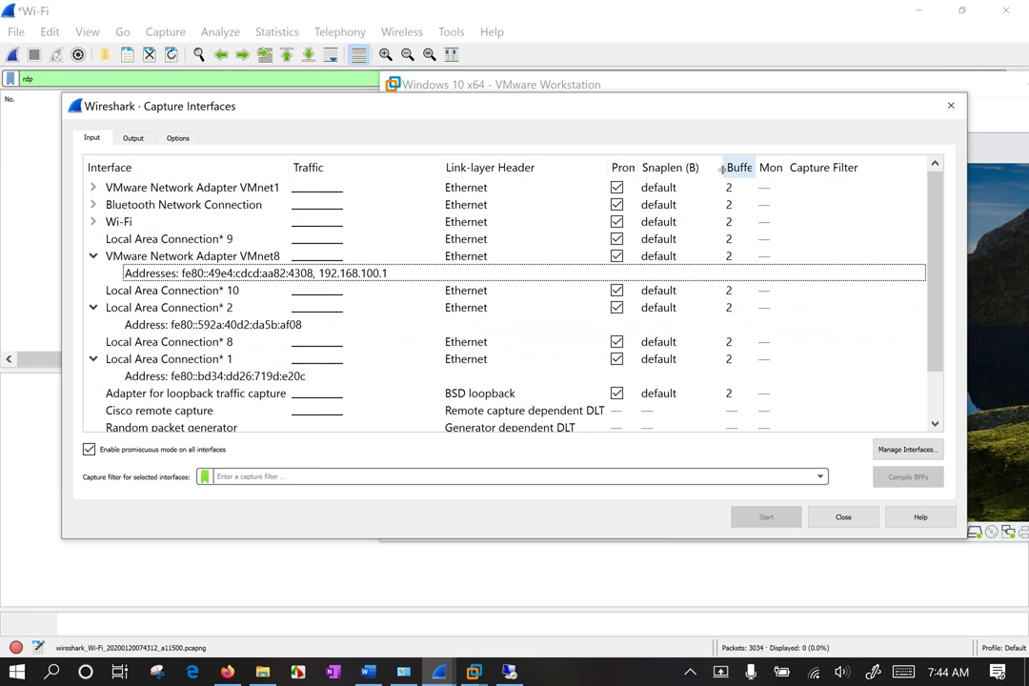
# Step: Bring the Windows 10 x64 VM forward and move its VMware window up and left
pyautogui.click(474, 674)
pyautogui.click(335, 539)
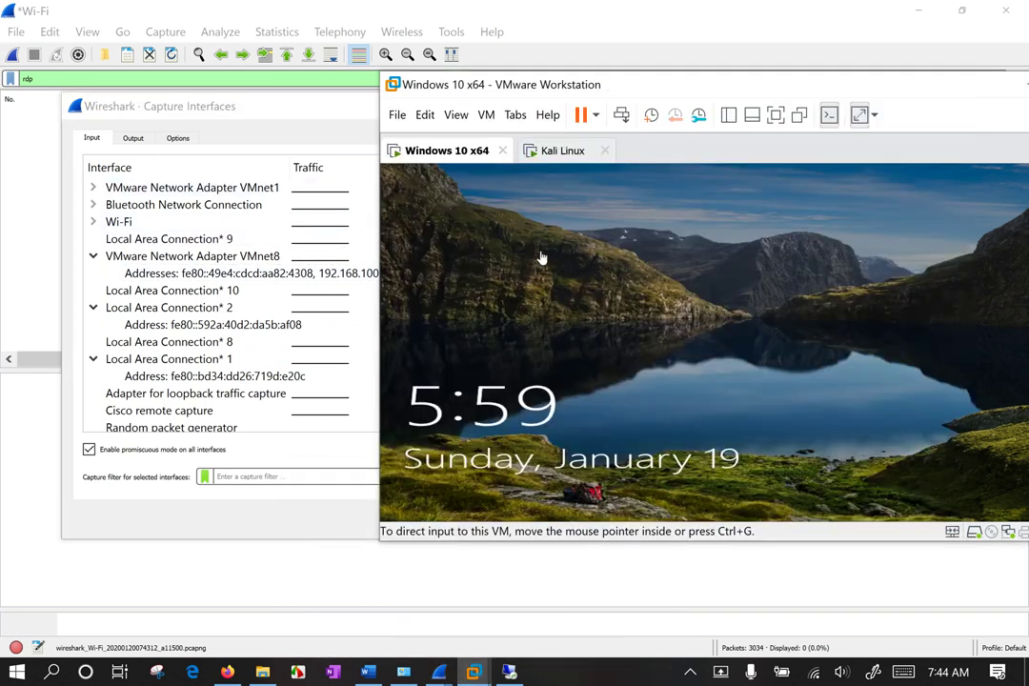
pyautogui.click(464, 174)
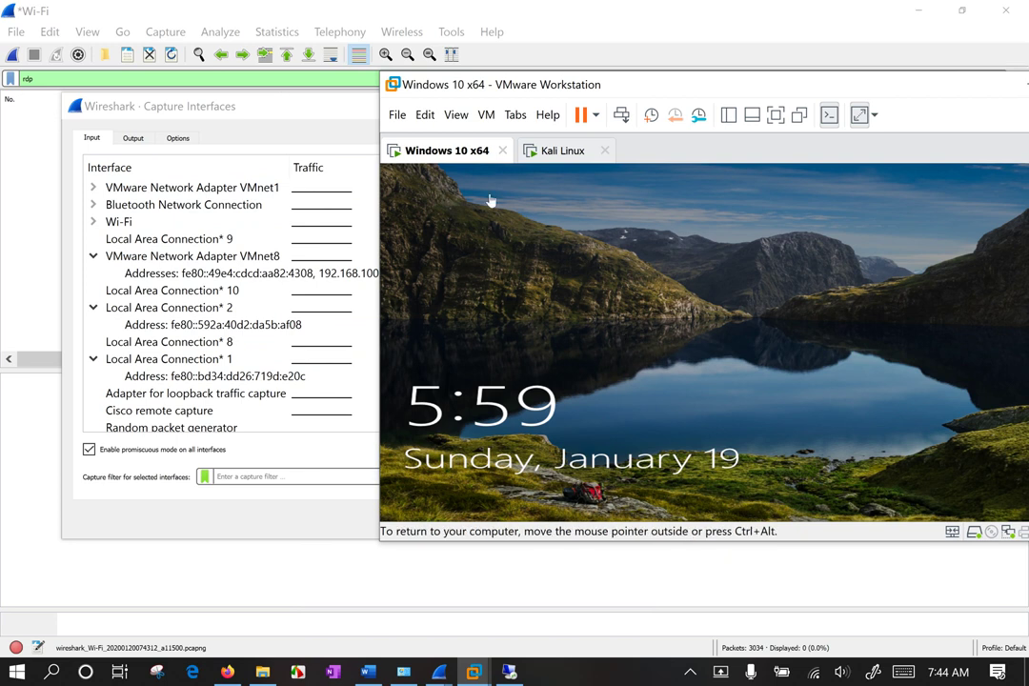
pyautogui.hotkey('ctrl', 'alt')
pyautogui.moveTo(636, 85); pyautogui.dragTo(414, 60)
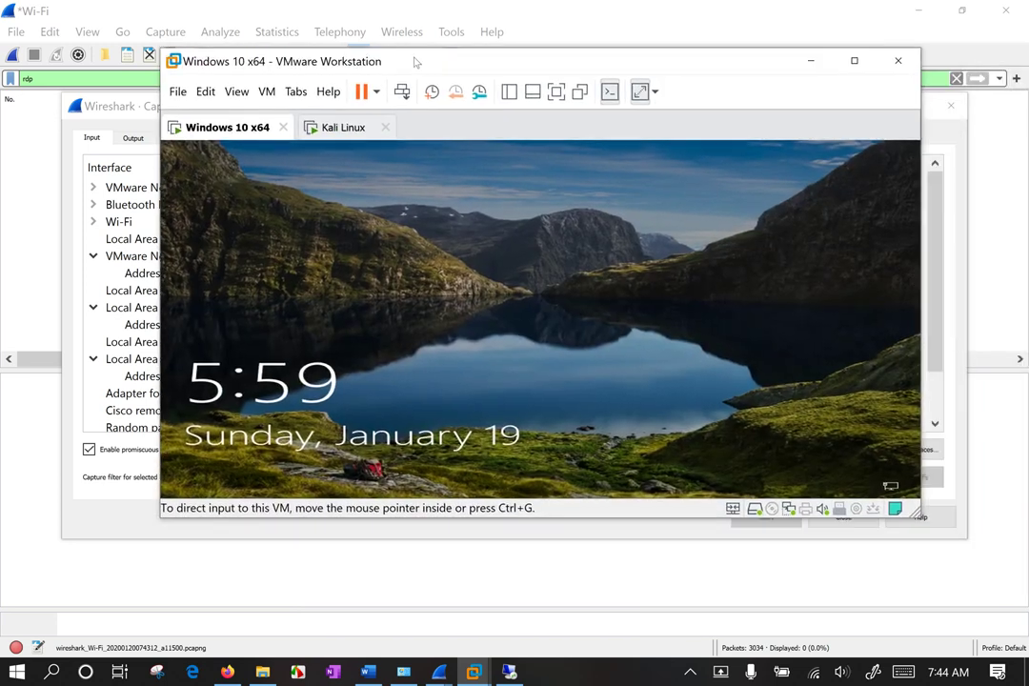
pyautogui.rightClick(233, 129)
pyautogui.click(298, 317)
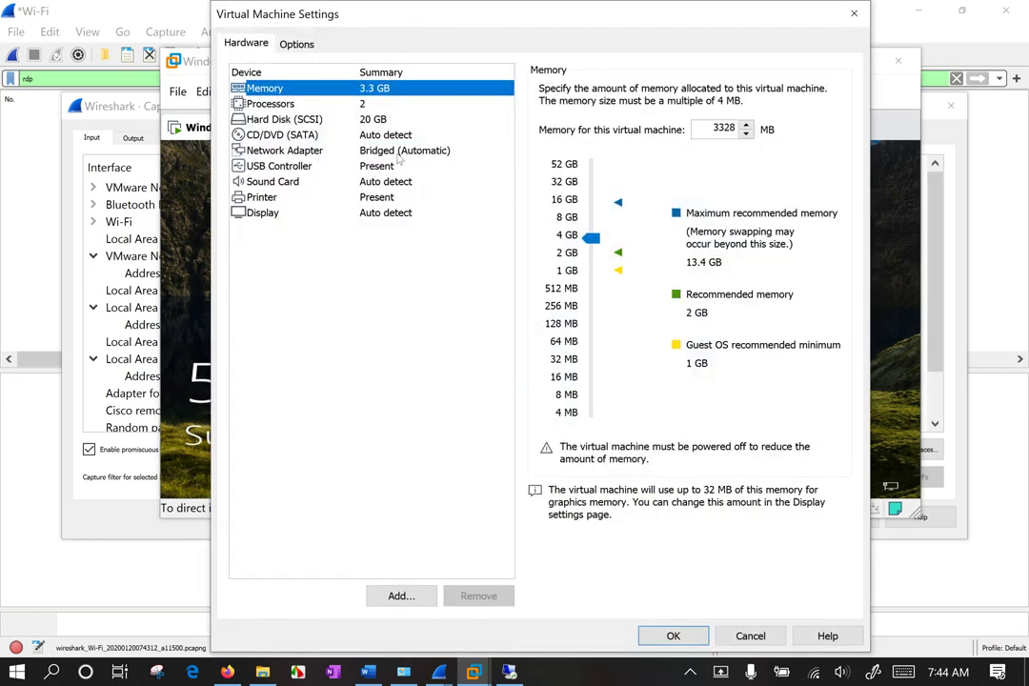
pyautogui.click(401, 153)
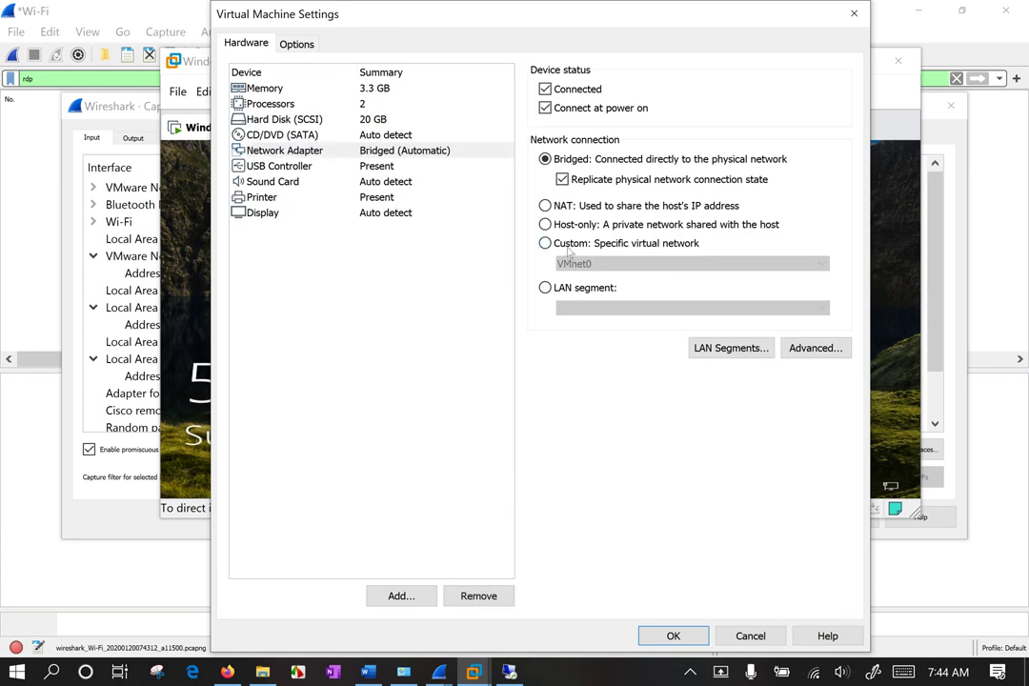
pyautogui.click(545, 243)
pyautogui.click(666, 263)
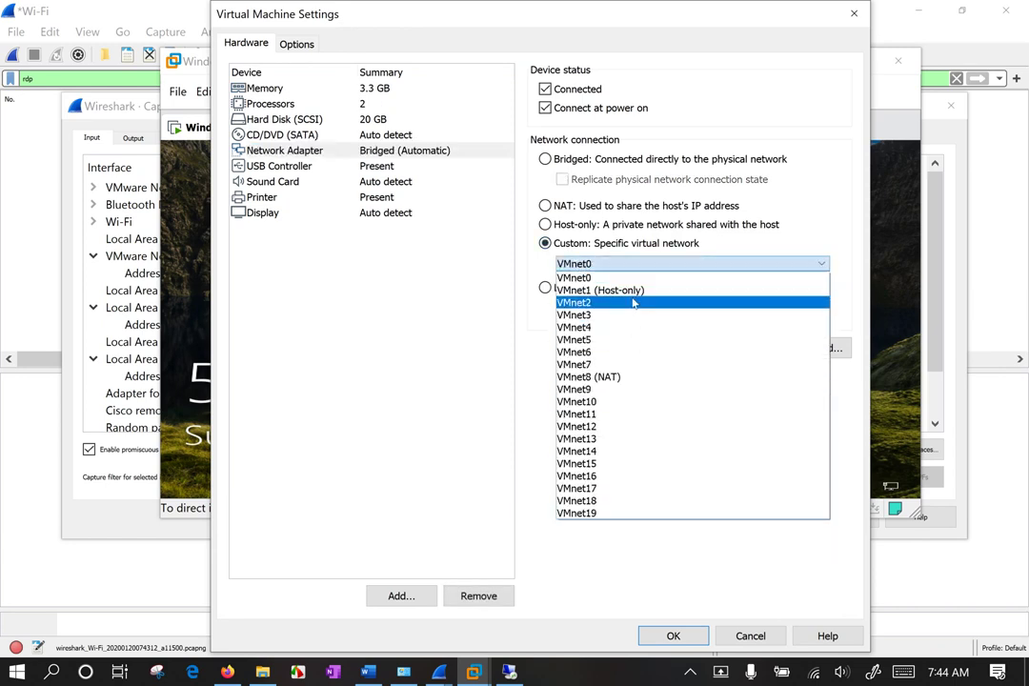
pyautogui.click(577, 163)
pyautogui.click(578, 163)
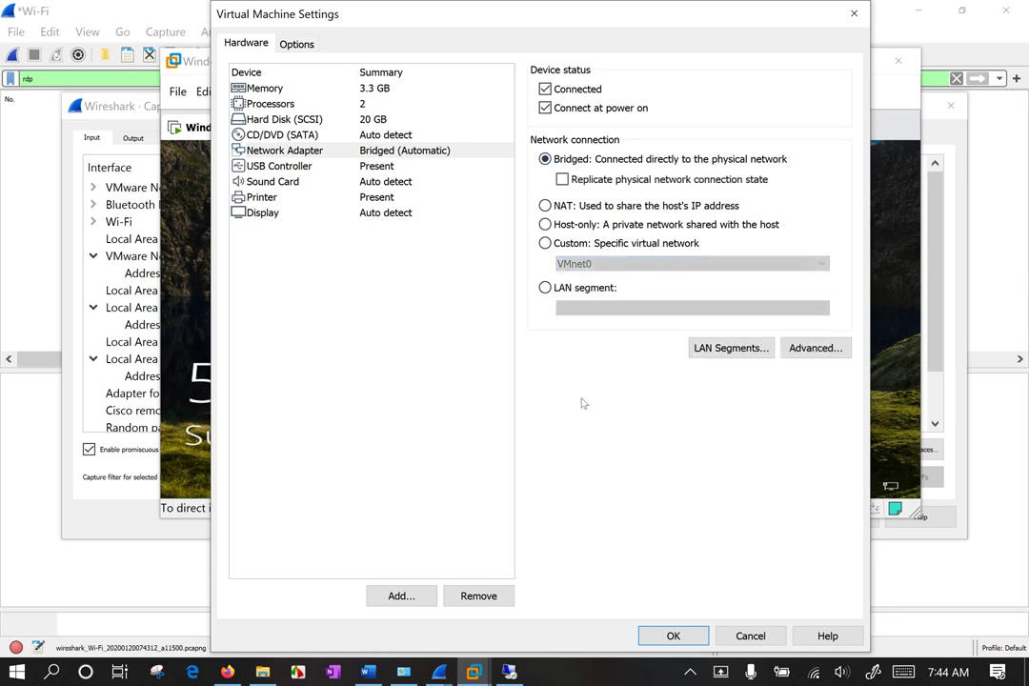
pyautogui.click(853, 13)
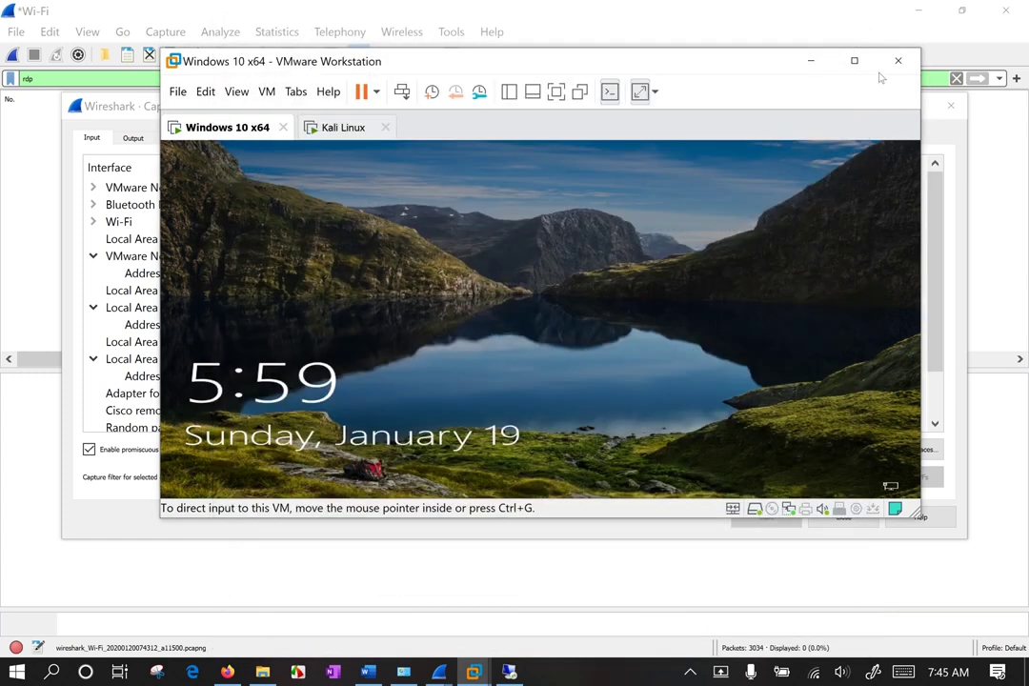
pyautogui.click(881, 78)
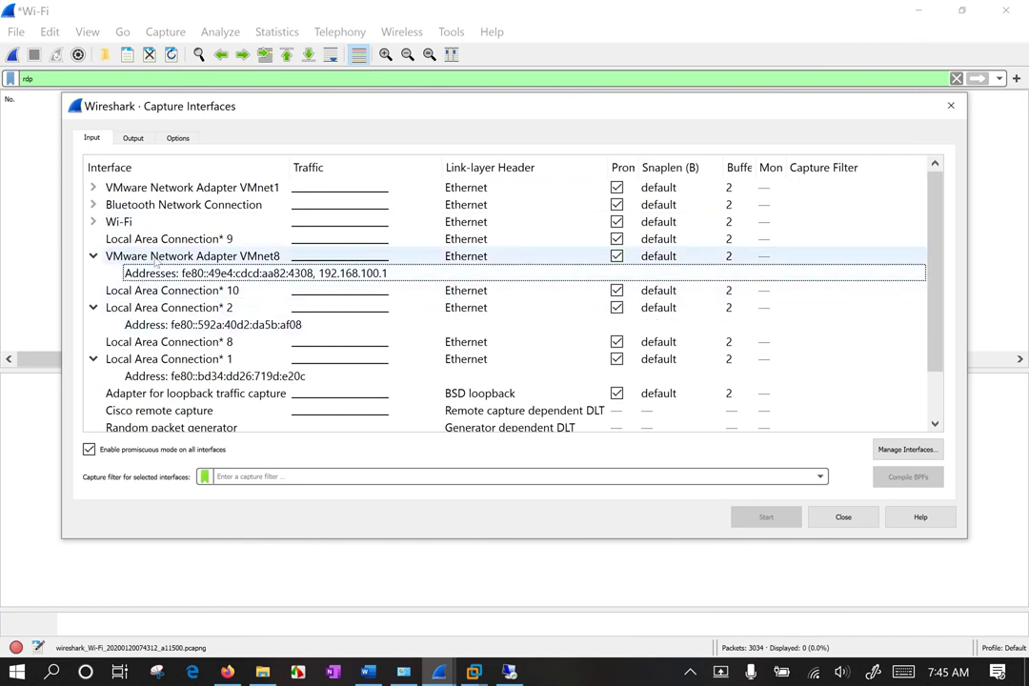
# Step: Collapse the VMnet8 and Local Area Connection address rows and make the interface list taller
pyautogui.click(154, 259)
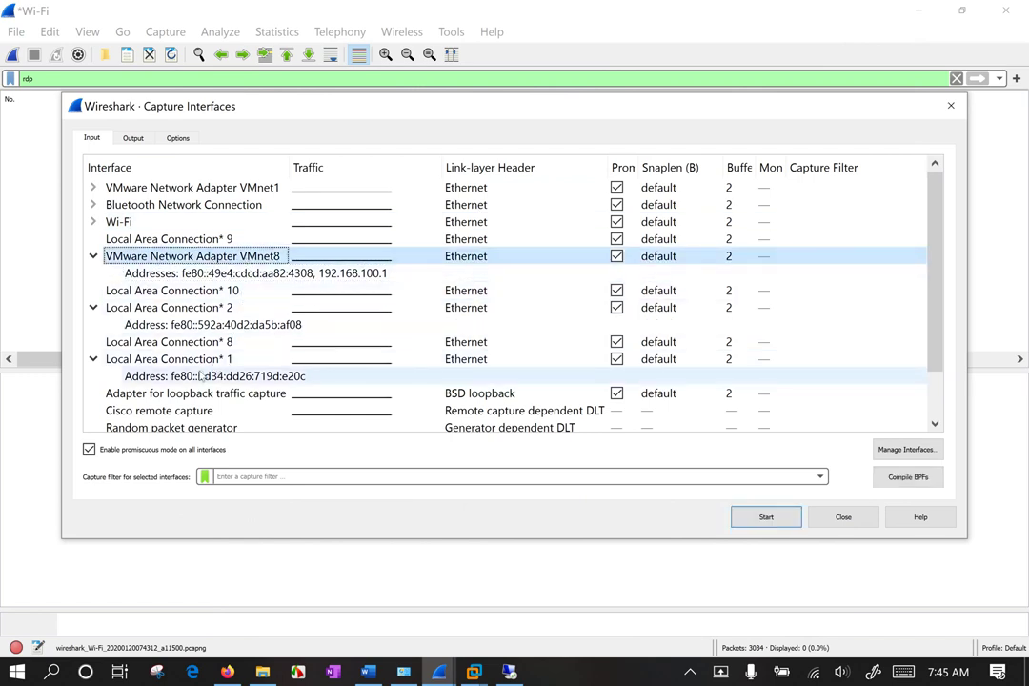
pyautogui.click(93, 307)
pyautogui.click(92, 341)
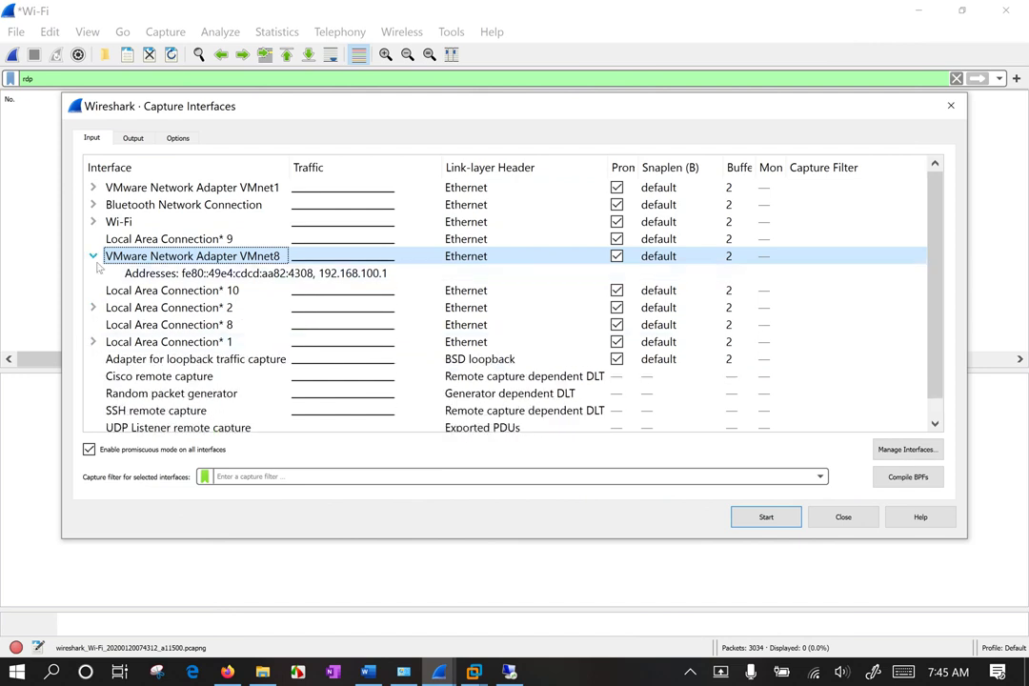
pyautogui.click(92, 256)
pyautogui.moveTo(266, 539); pyautogui.dragTo(272, 633)
# Step: Choose VMware Network Adapter VMnet1 in Capture Interfaces and start capturing on it
pyautogui.click(196, 487)
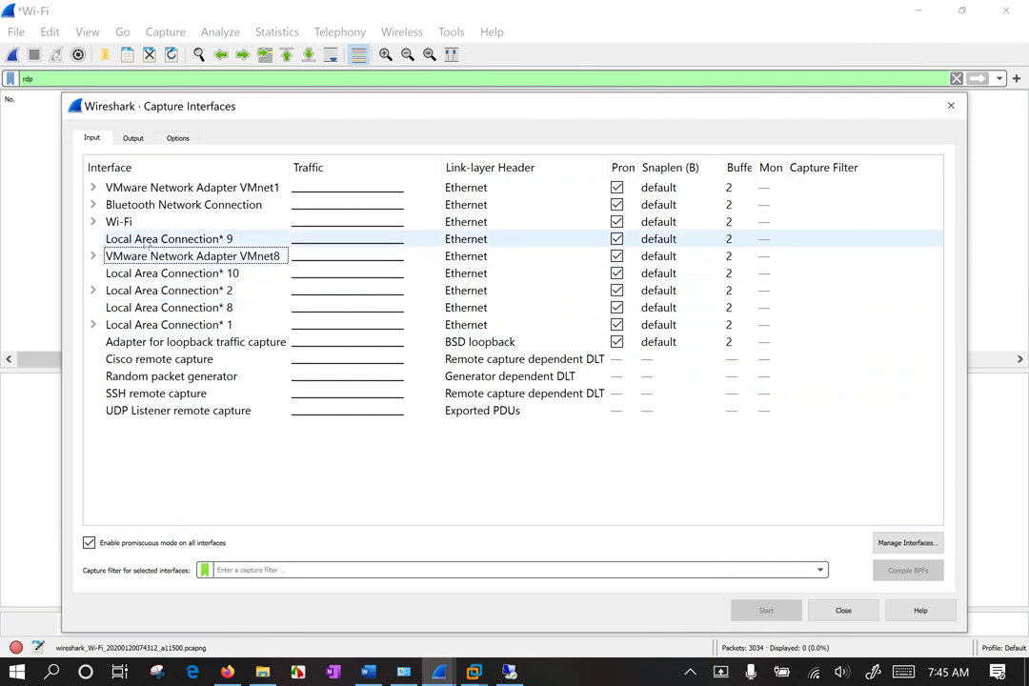
pyautogui.click(185, 255)
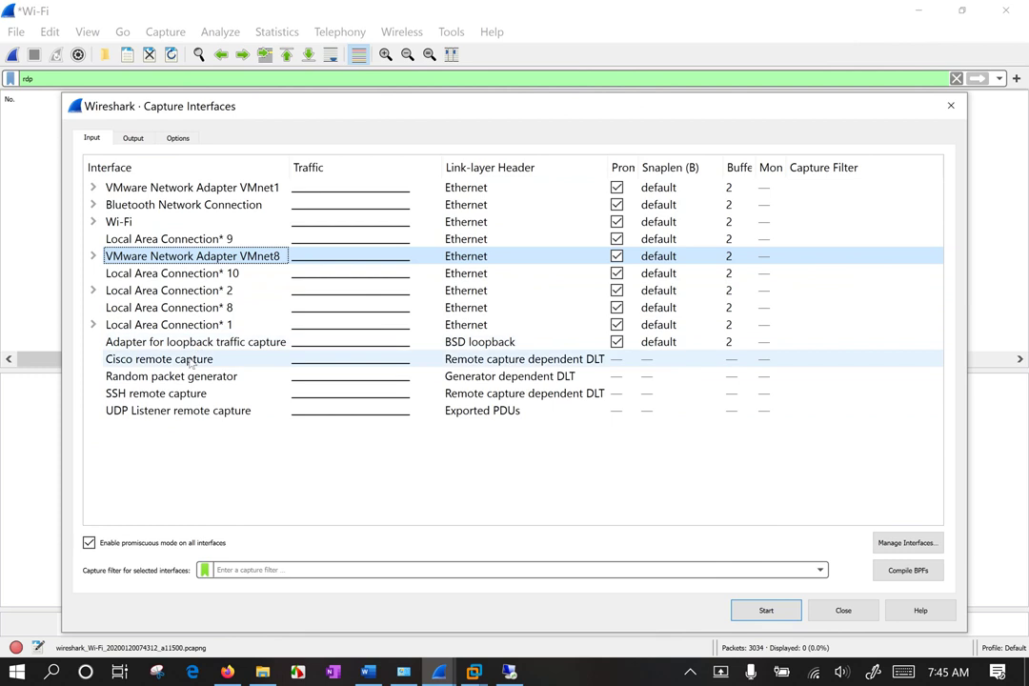
pyautogui.click(200, 239)
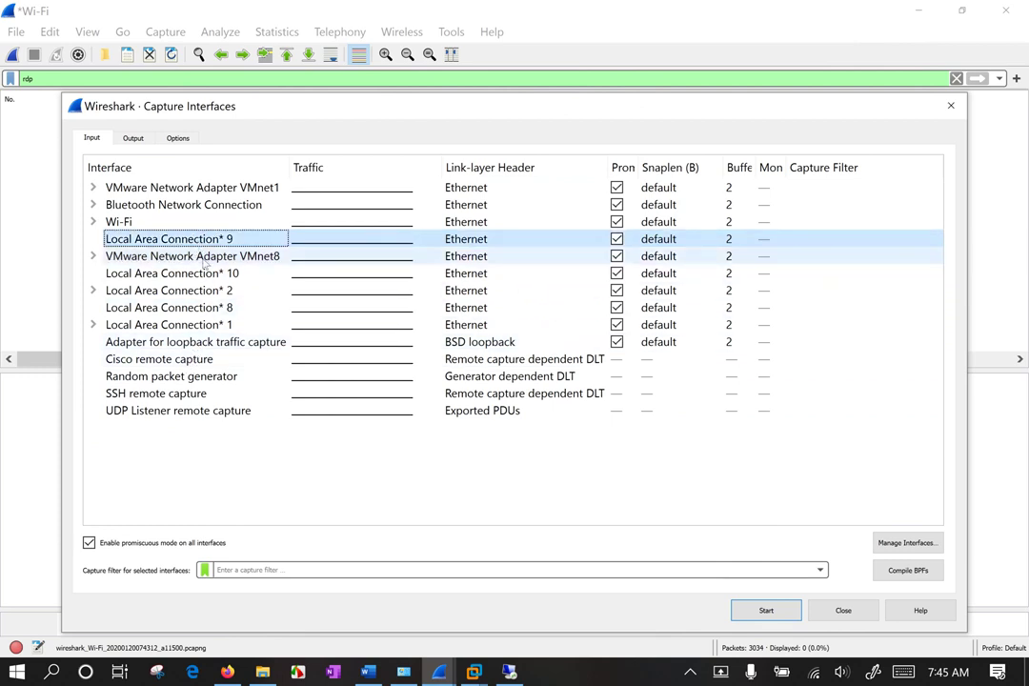
pyautogui.click(202, 257)
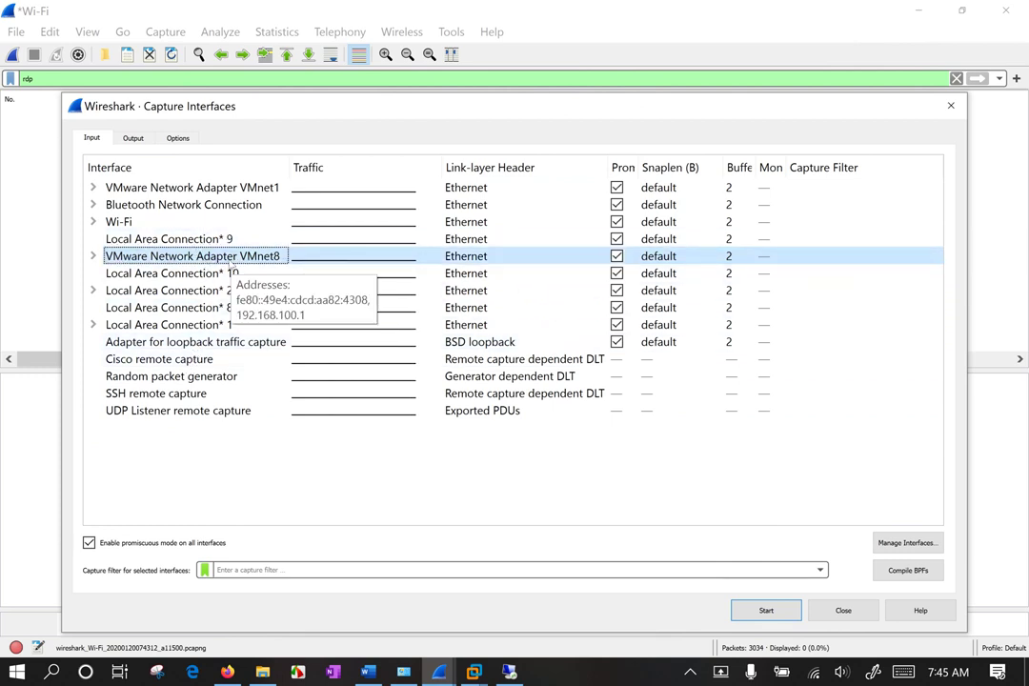
pyautogui.click(270, 189)
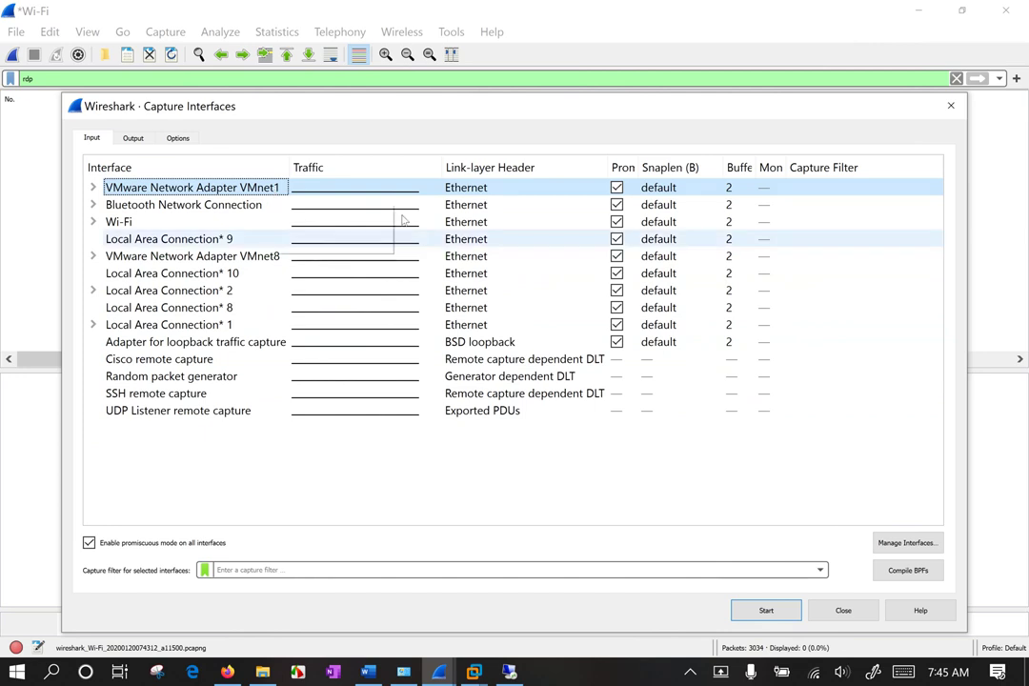
pyautogui.click(762, 611)
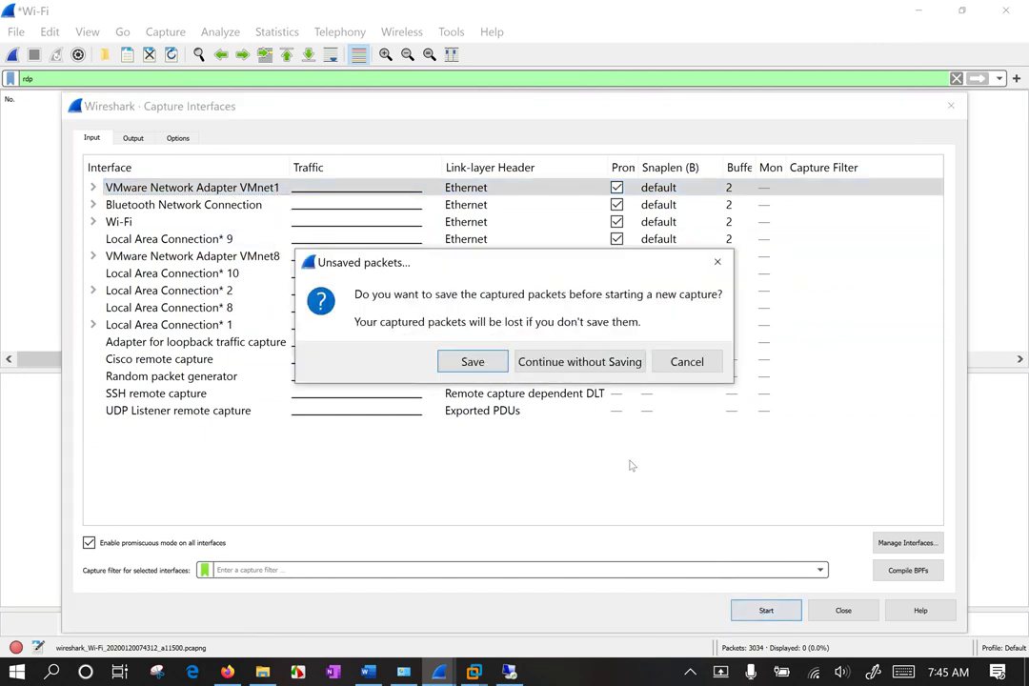
# Step: Begin the VMnet1 capture without saving old packets, then disconnect the Remote Desktop session
pyautogui.click(562, 366)
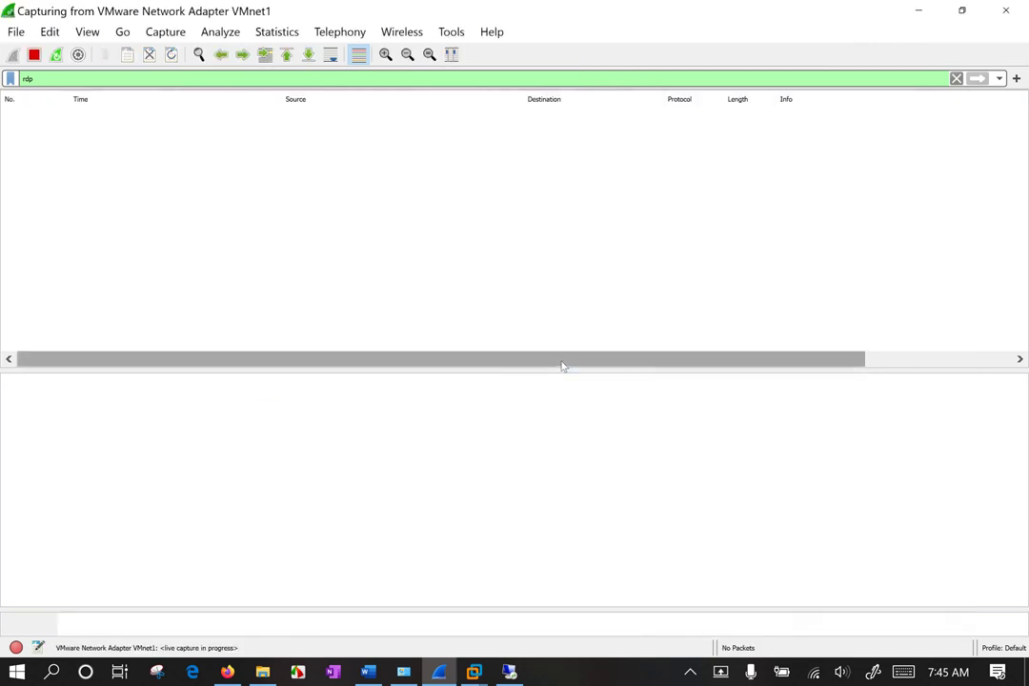
pyautogui.click(510, 671)
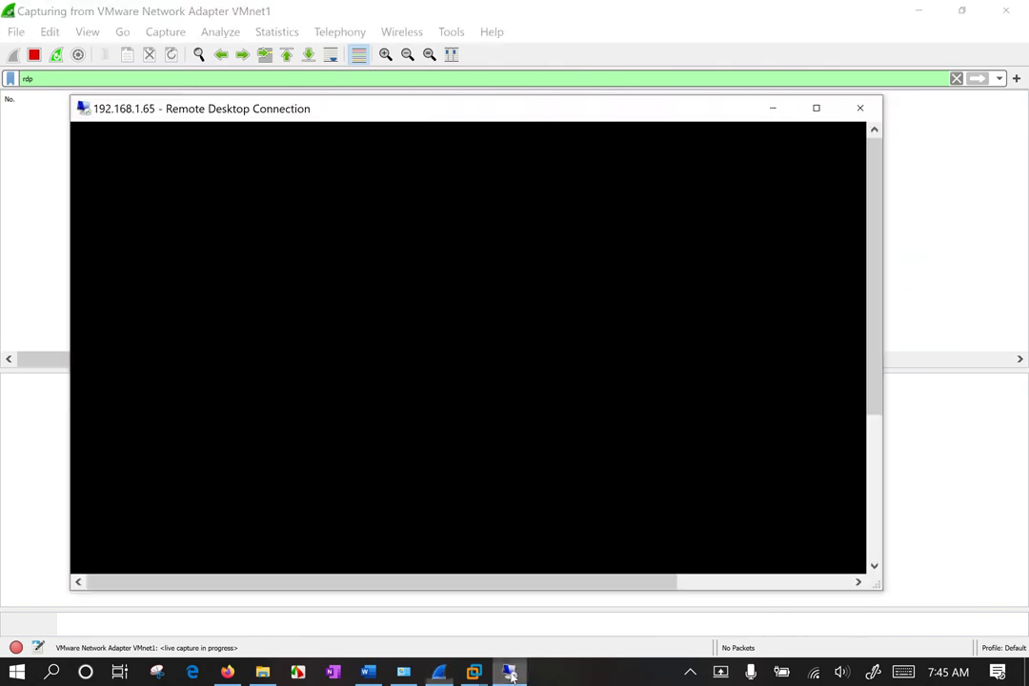
pyautogui.click(859, 106)
pyautogui.click(523, 386)
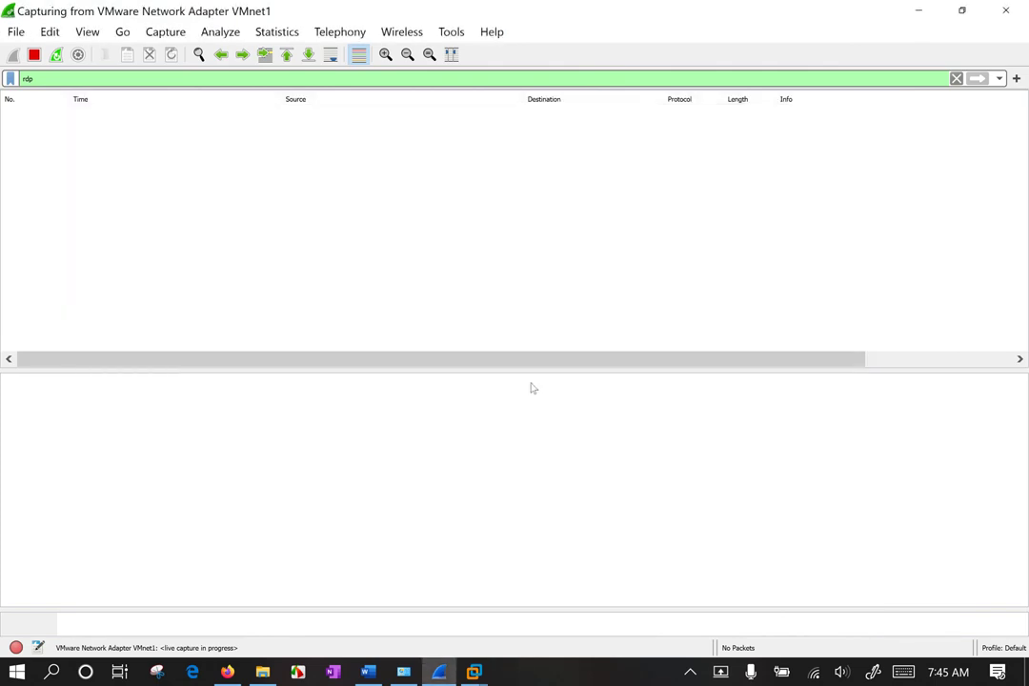
# Step: Reconnect through Remote Desktop Connection, then clear the rdp filter and stop the VMnet1 capture
pyautogui.press('super')
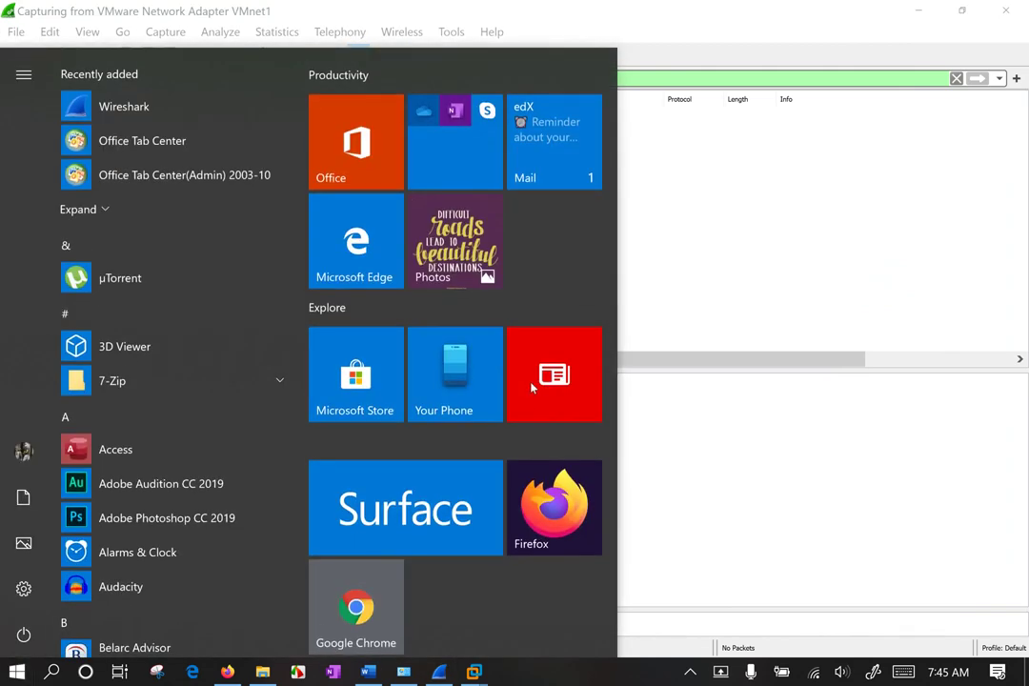
pyautogui.write('remo')
pyautogui.press('Return')
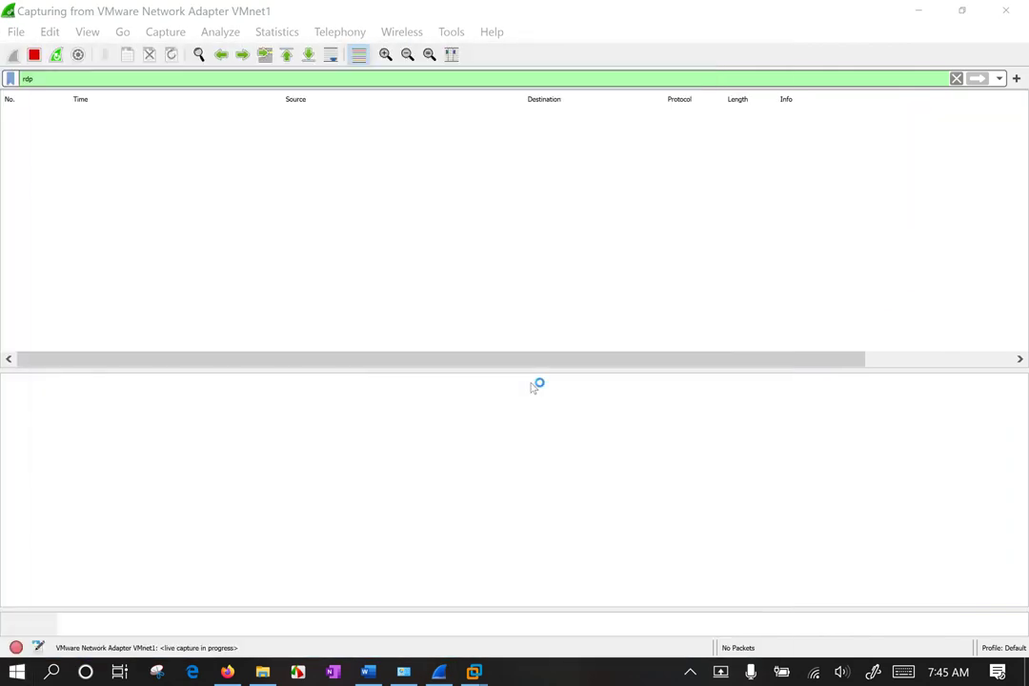
pyautogui.click(596, 315)
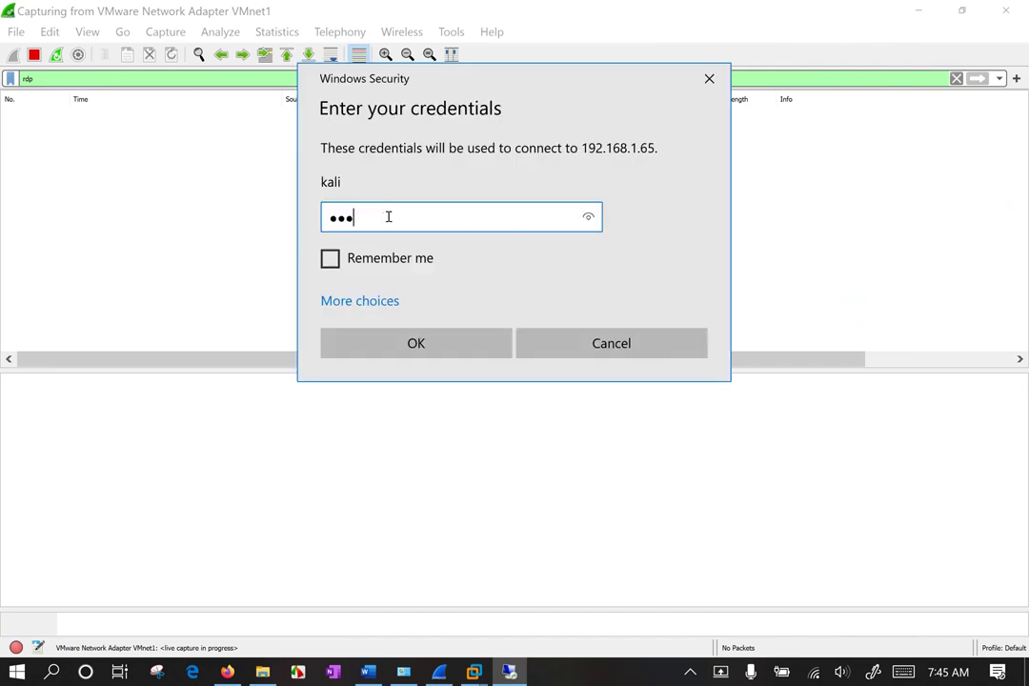
pyautogui.press('Return')
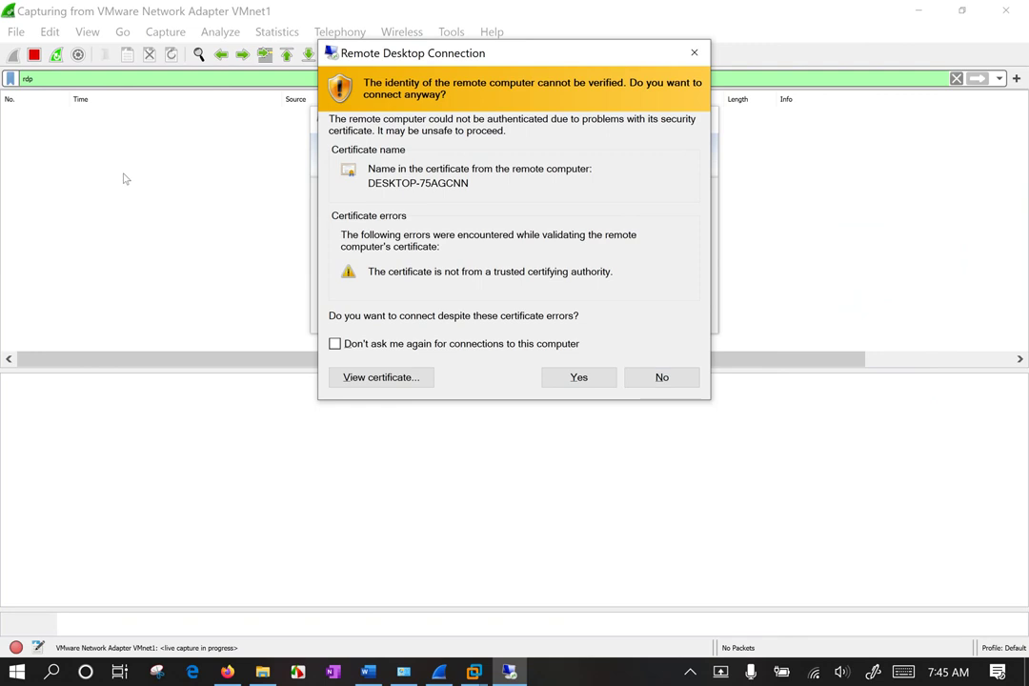
pyautogui.click(124, 178)
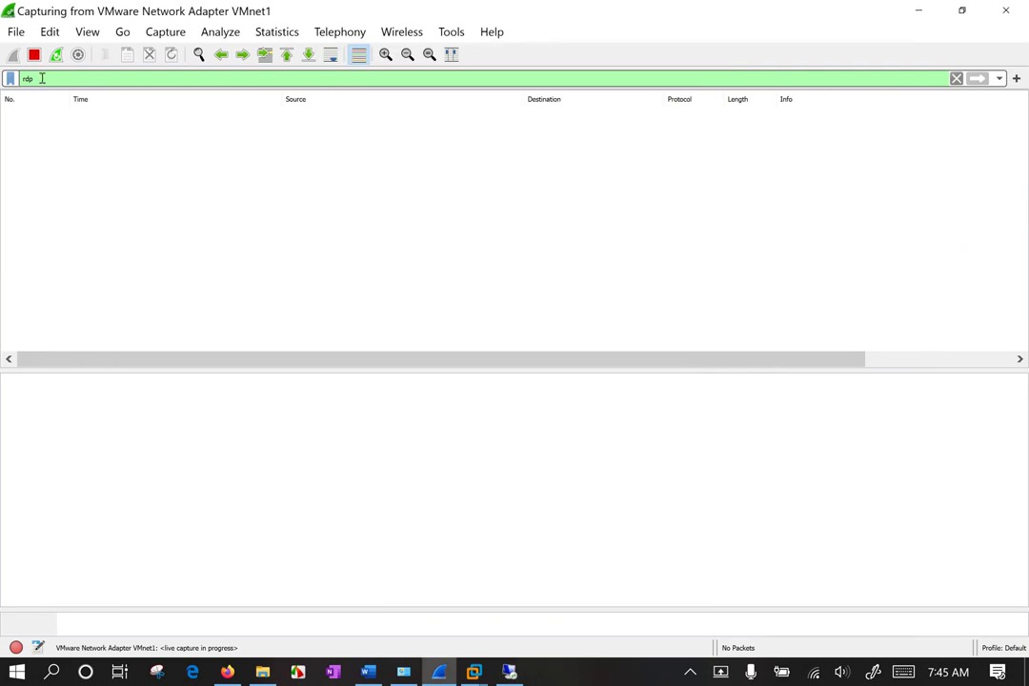
pyautogui.press('BackSpace')
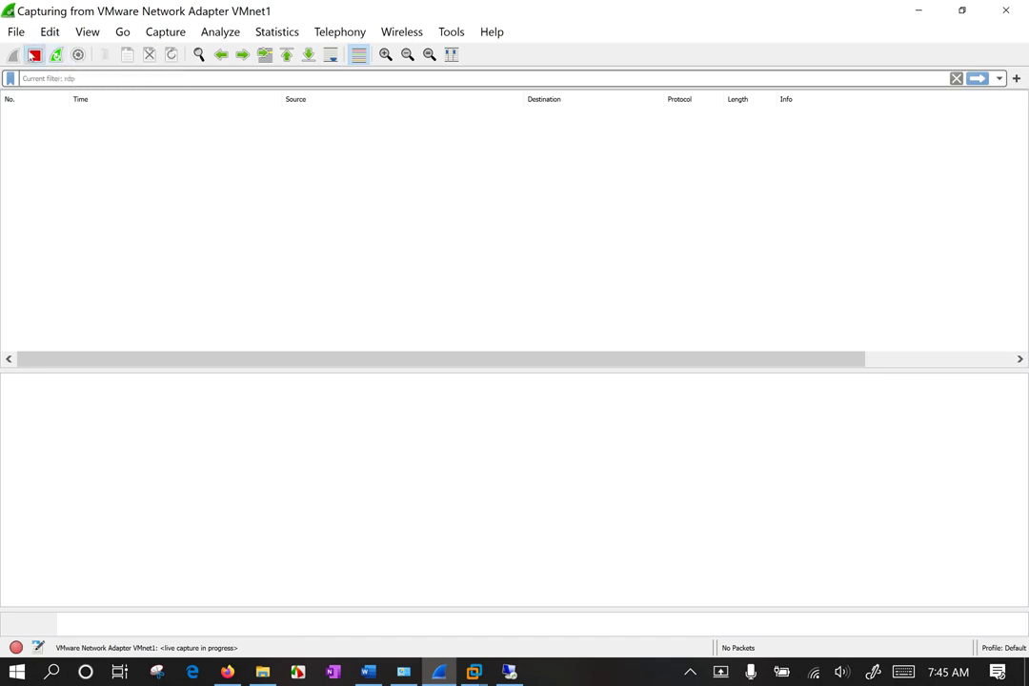
pyautogui.click(34, 56)
# Step: Dismiss the no-packets notice and start capturing on VMware Network Adapter VMnet8
pyautogui.click(664, 430)
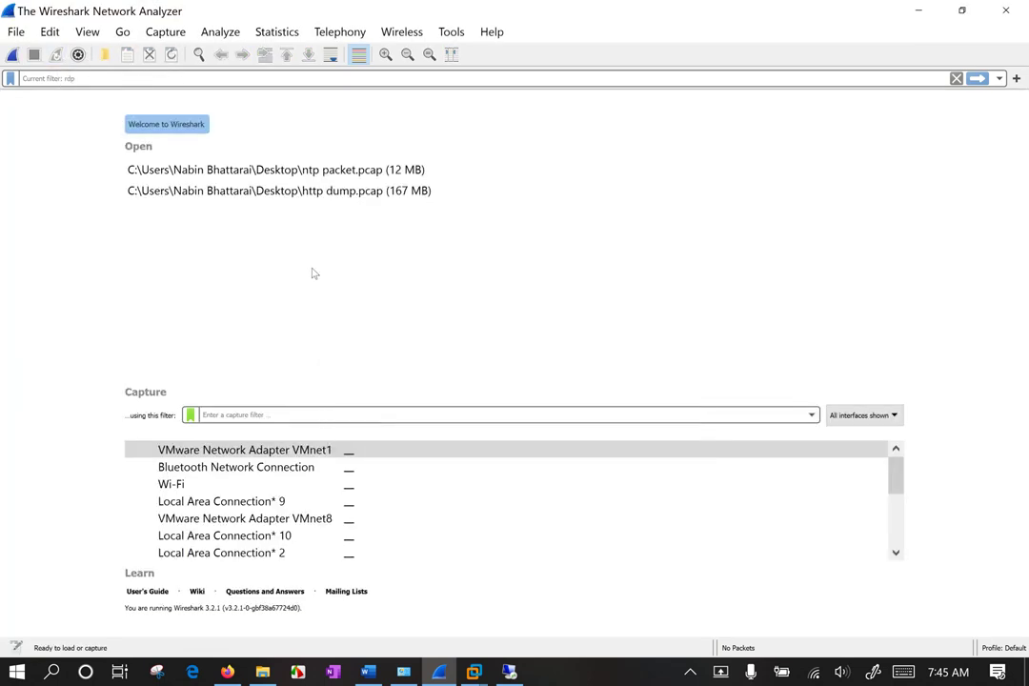
pyautogui.click(266, 502)
pyautogui.click(288, 522)
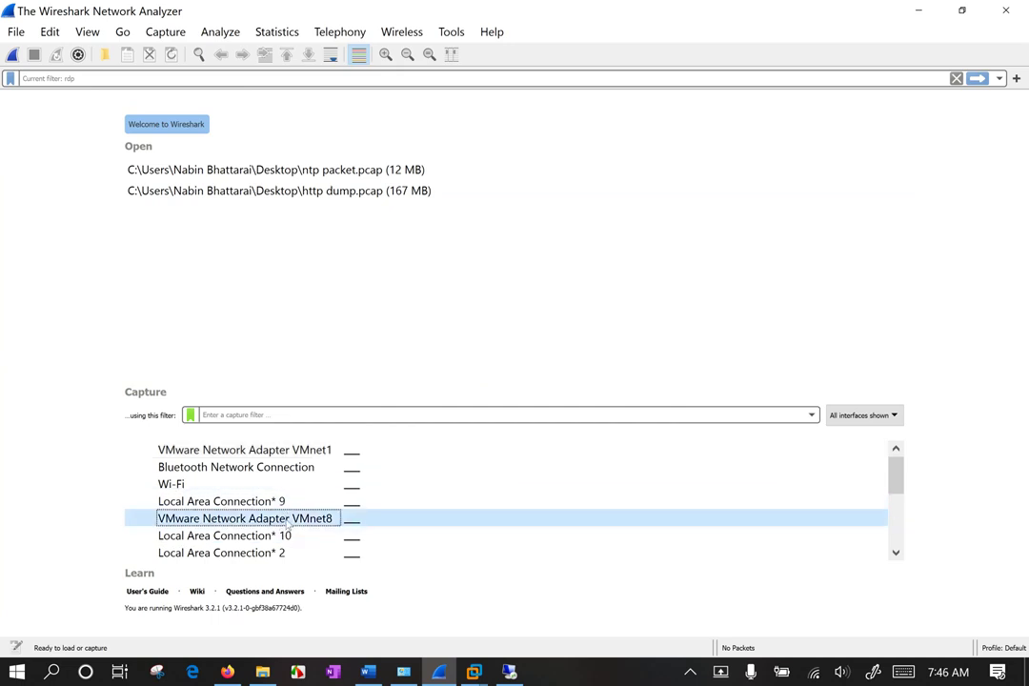
pyautogui.doubleClick(308, 524)
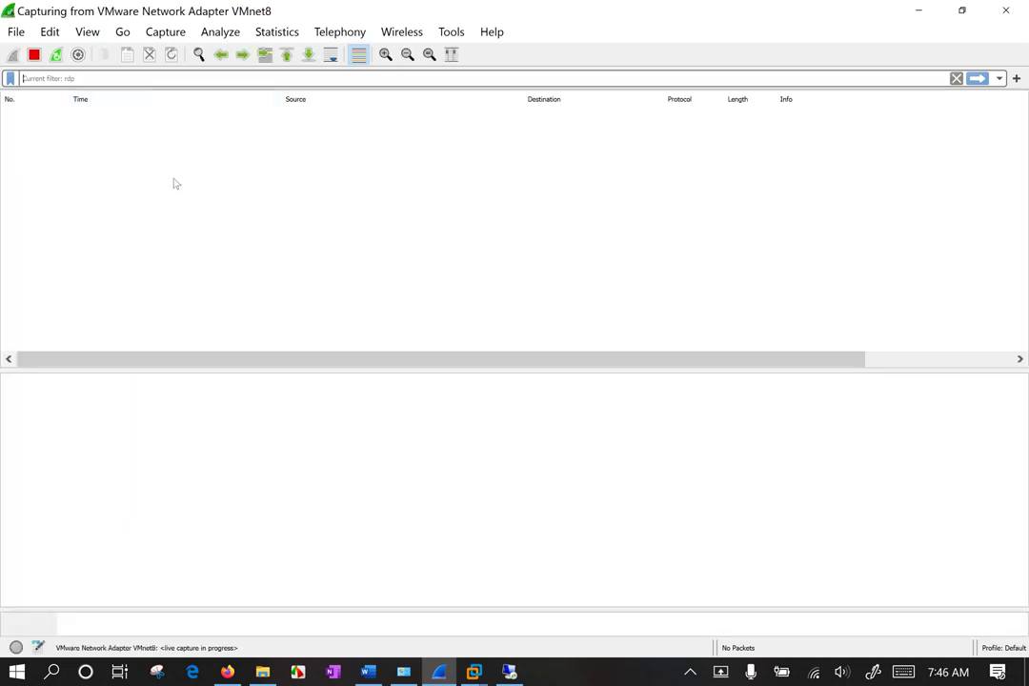
# Step: Accept the certificate warning to connect to 192.168.1.65, then disconnect the session
pyautogui.click(509, 671)
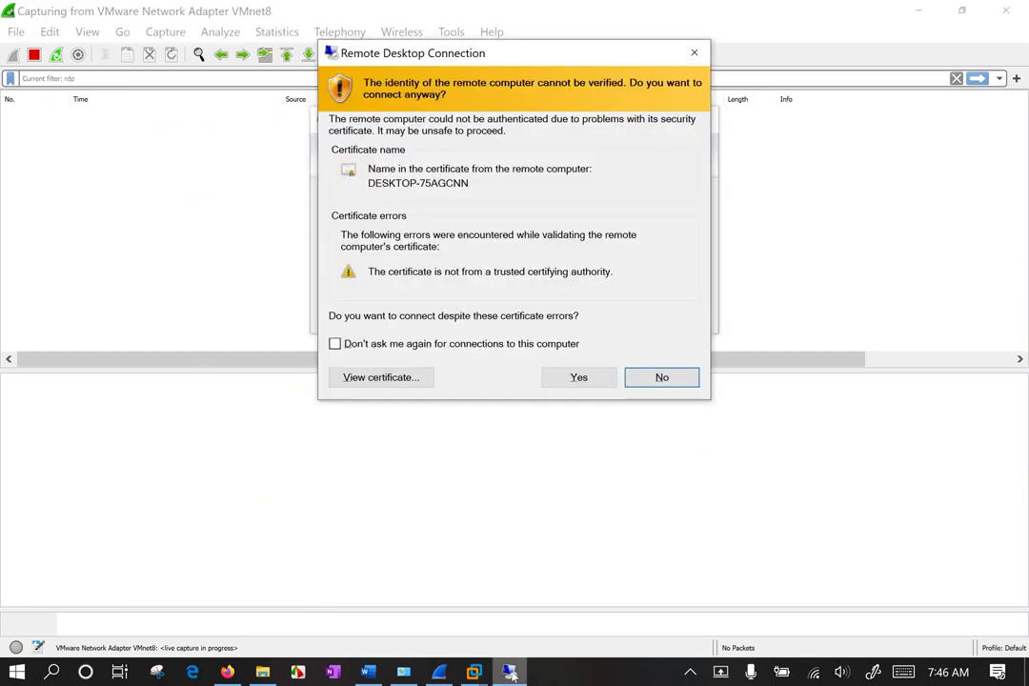
pyautogui.click(578, 377)
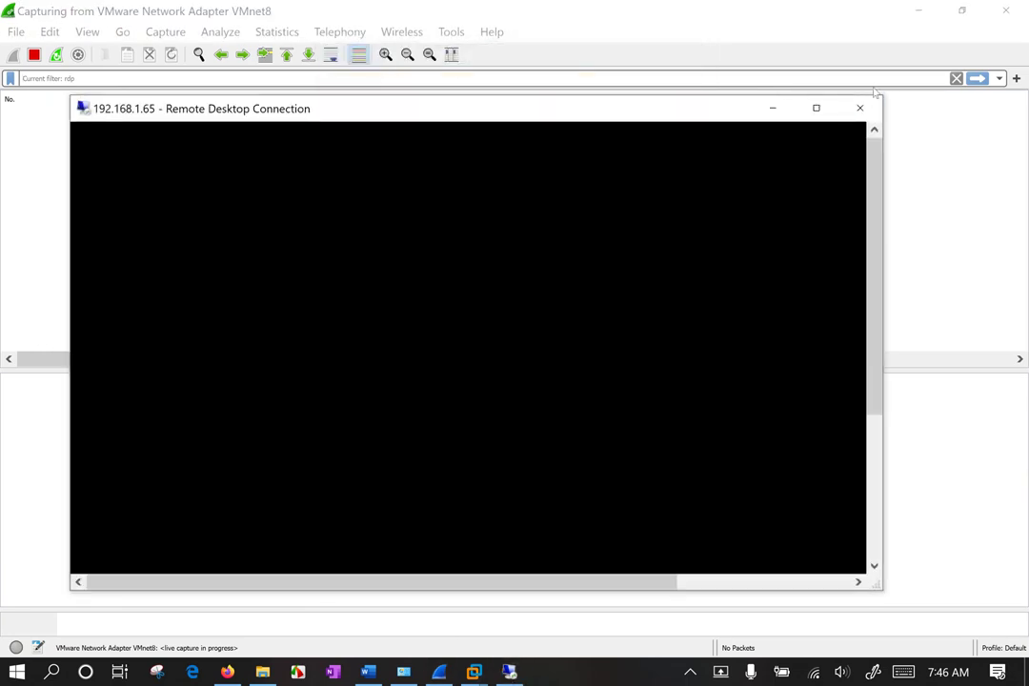
pyautogui.click(859, 107)
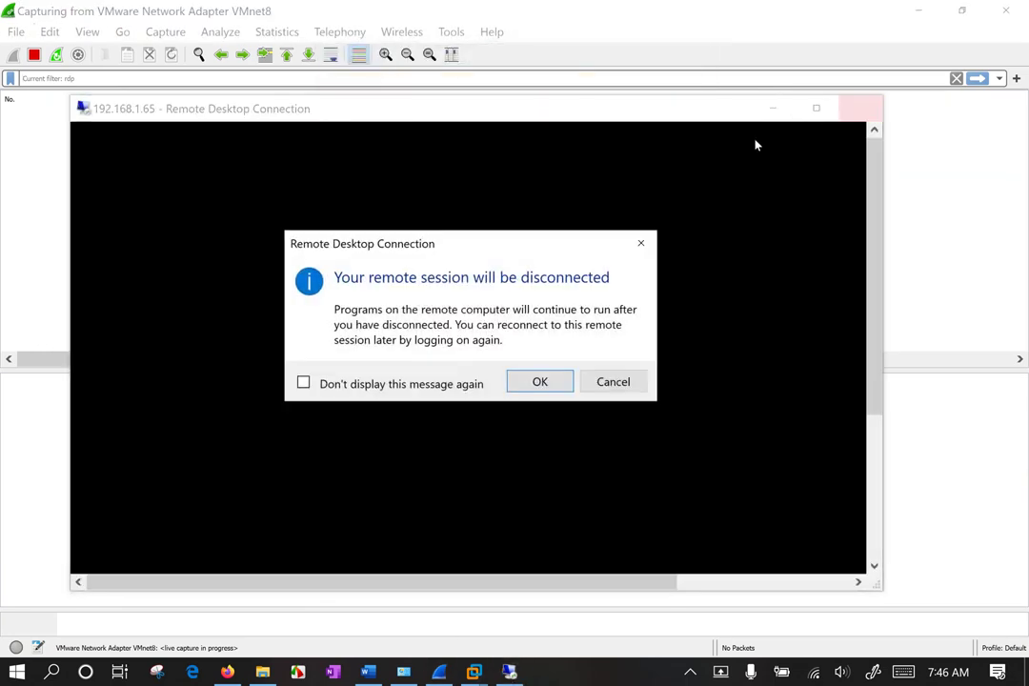
pyautogui.click(540, 385)
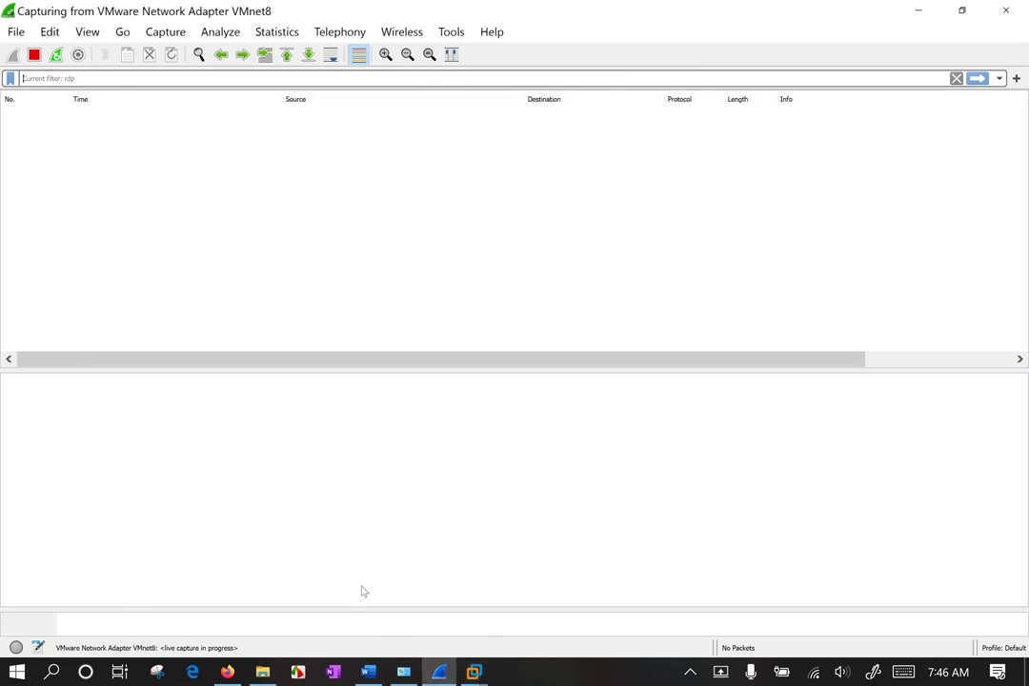
# Step: Relaunch Remote Desktop Connection, retry 192.168.1.65, decline the certificate, and return to Wireshark
pyautogui.press('super')
pyautogui.write('remote')
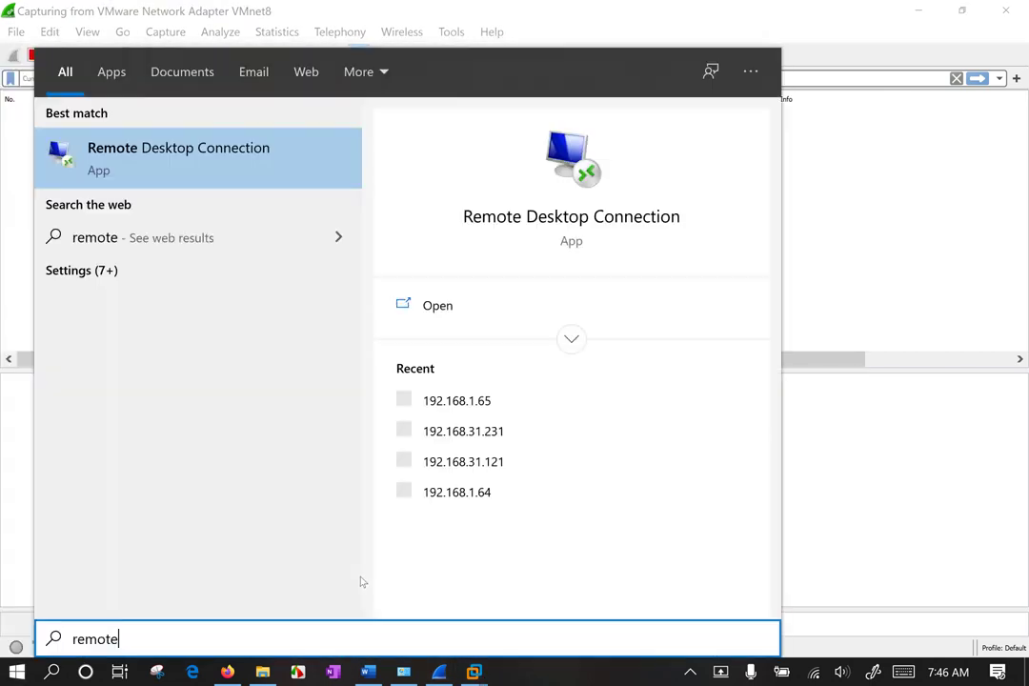
pyautogui.click(231, 164)
pyautogui.click(572, 315)
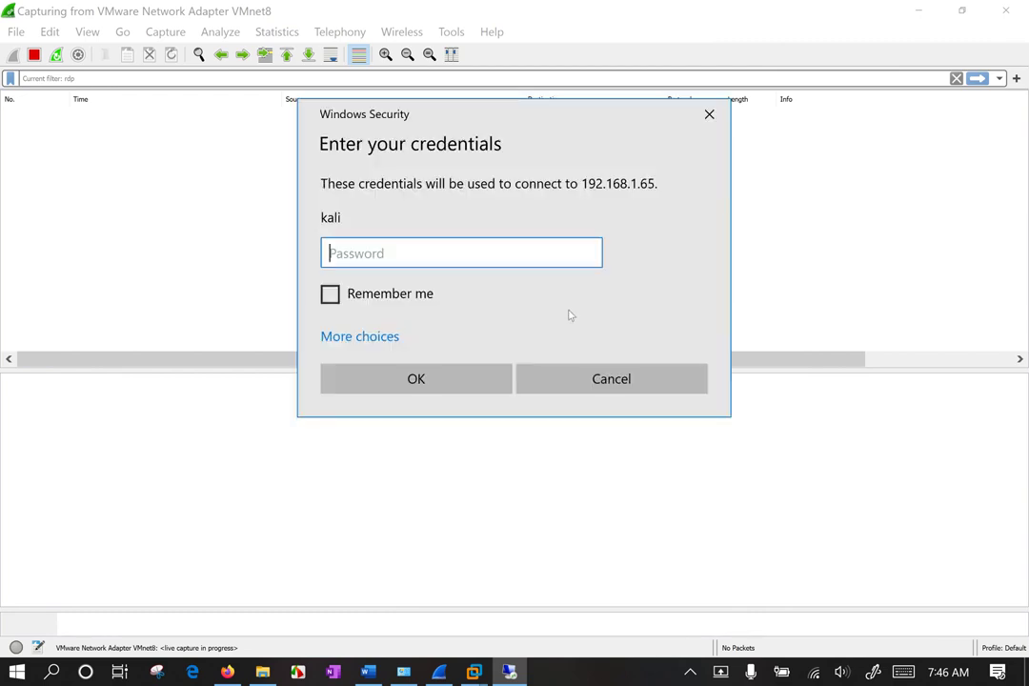
pyautogui.press('Return')
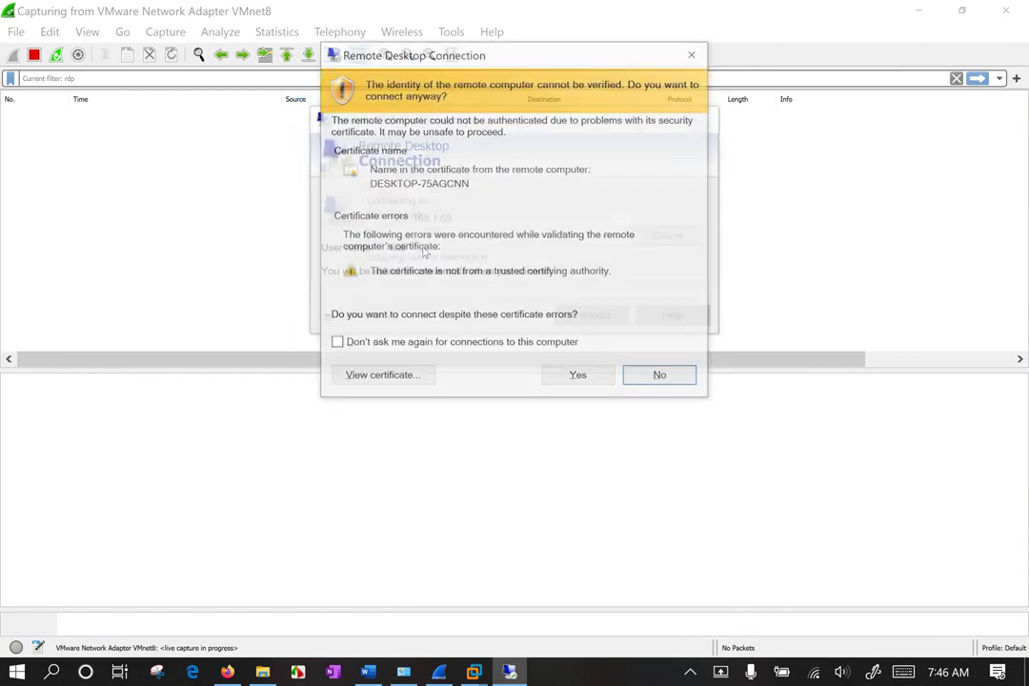
pyautogui.click(662, 377)
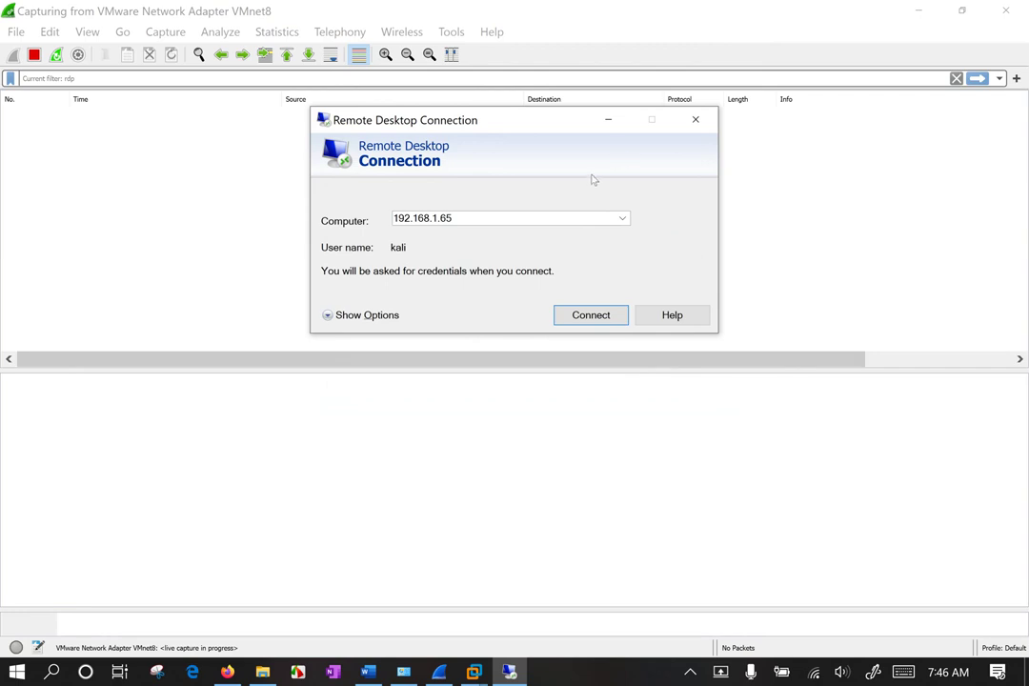
pyautogui.click(185, 275)
pyautogui.click(438, 671)
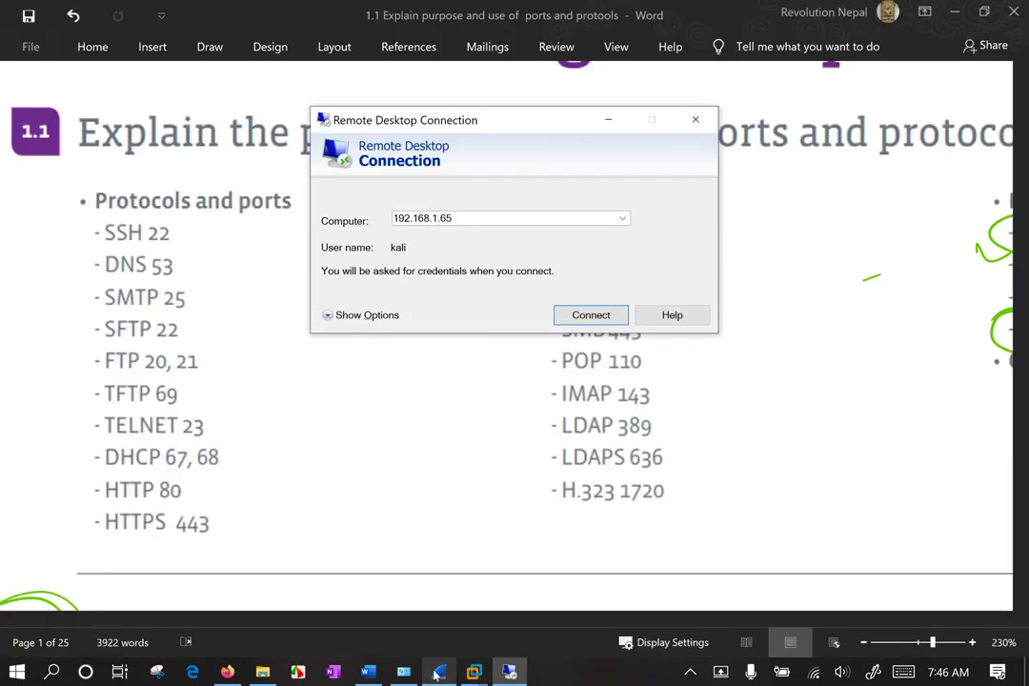
pyautogui.click(439, 672)
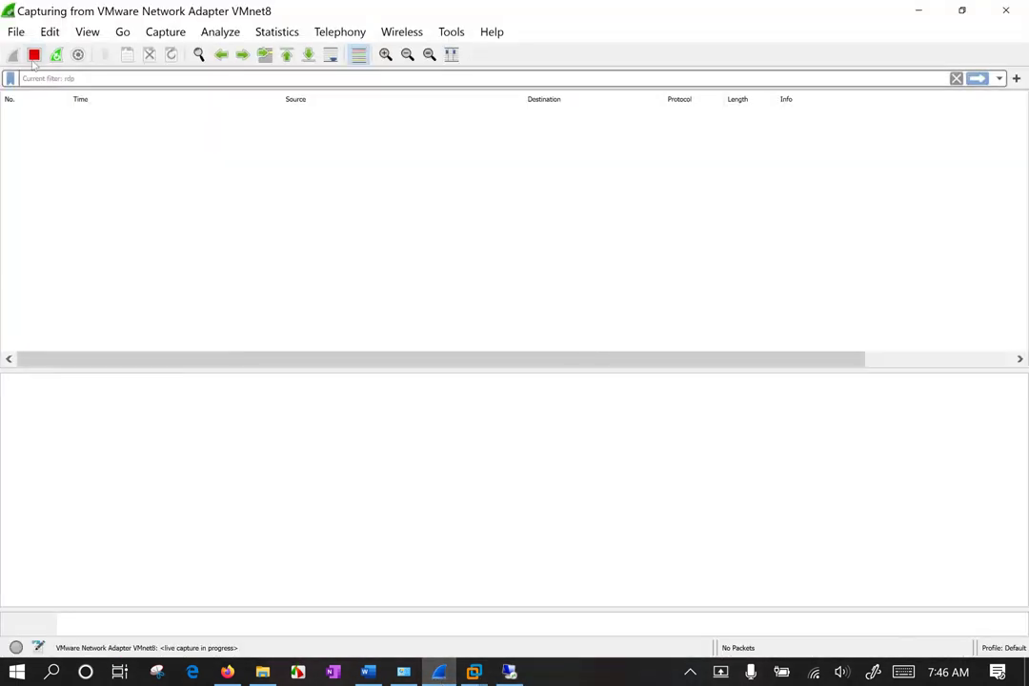
# Step: Stop the empty VMnet8 capture, dismiss the no-packets notice, and close Capture Options again
pyautogui.click(33, 55)
pyautogui.press('Return')
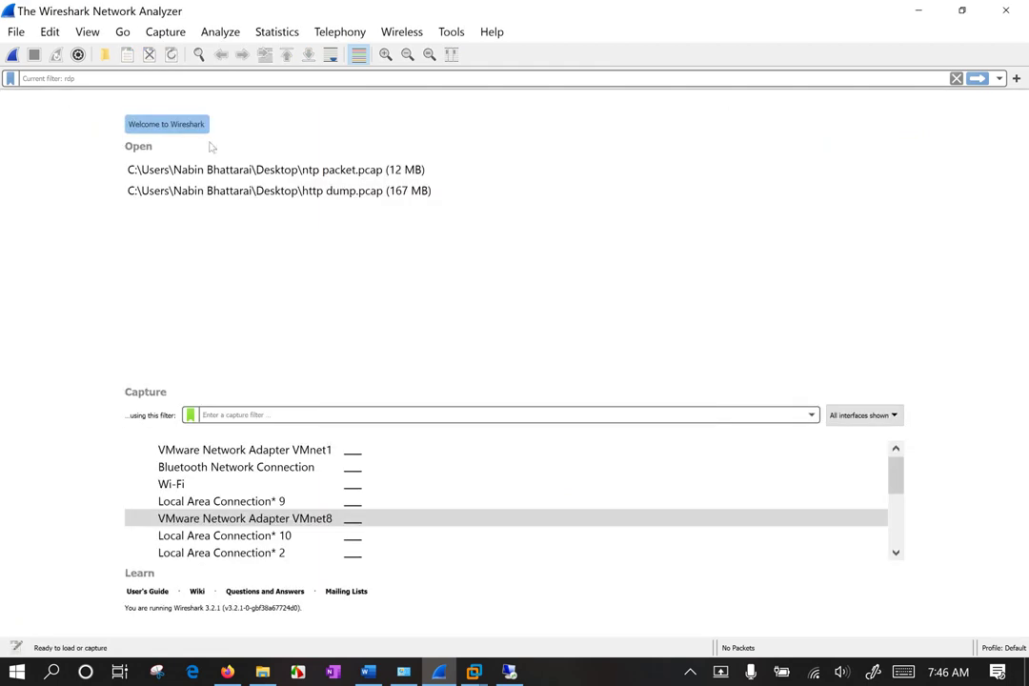
pyautogui.click(78, 55)
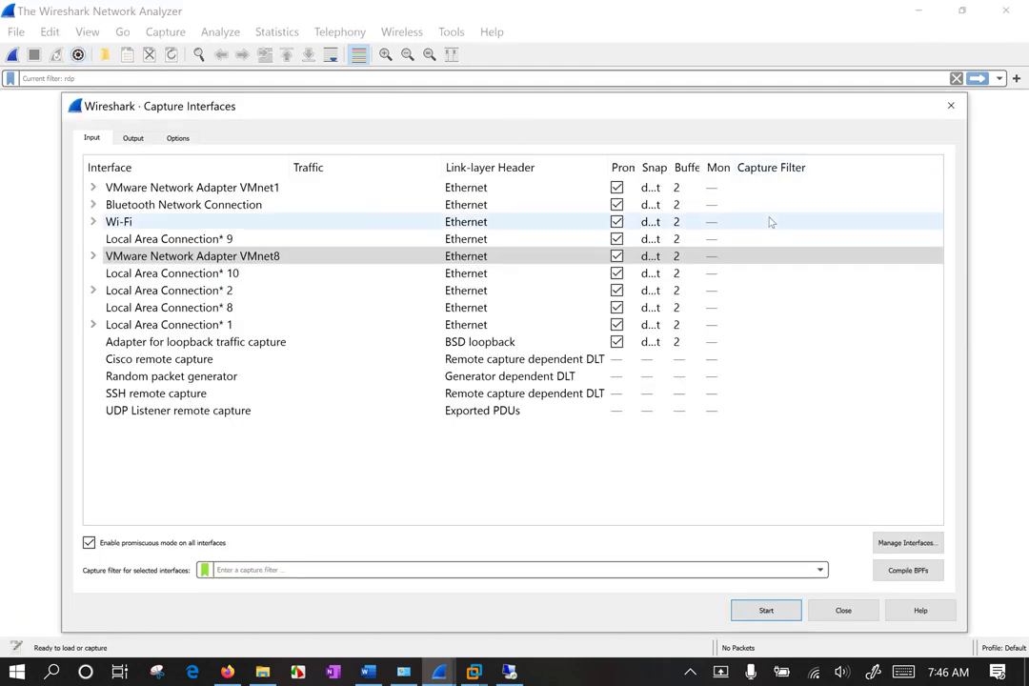
pyautogui.click(950, 110)
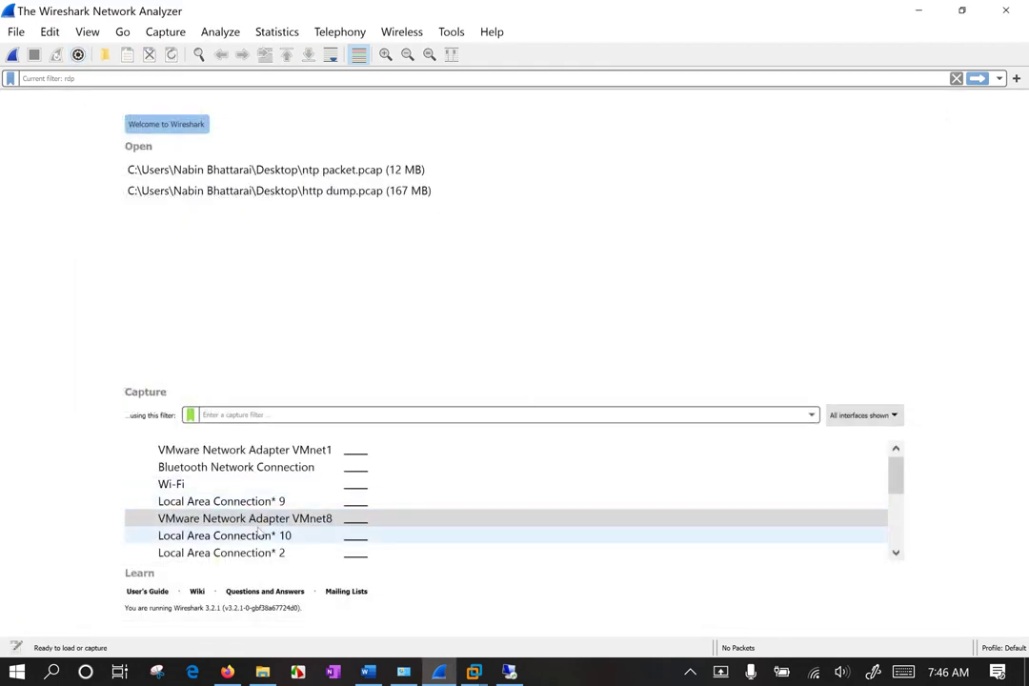
# Step: Select VMware Network Adapter VMnet1 on the start page, then switch to the Windows 10 VM
pyautogui.scroll(-1, 282, 538)
pyautogui.scroll(1, 284, 521)
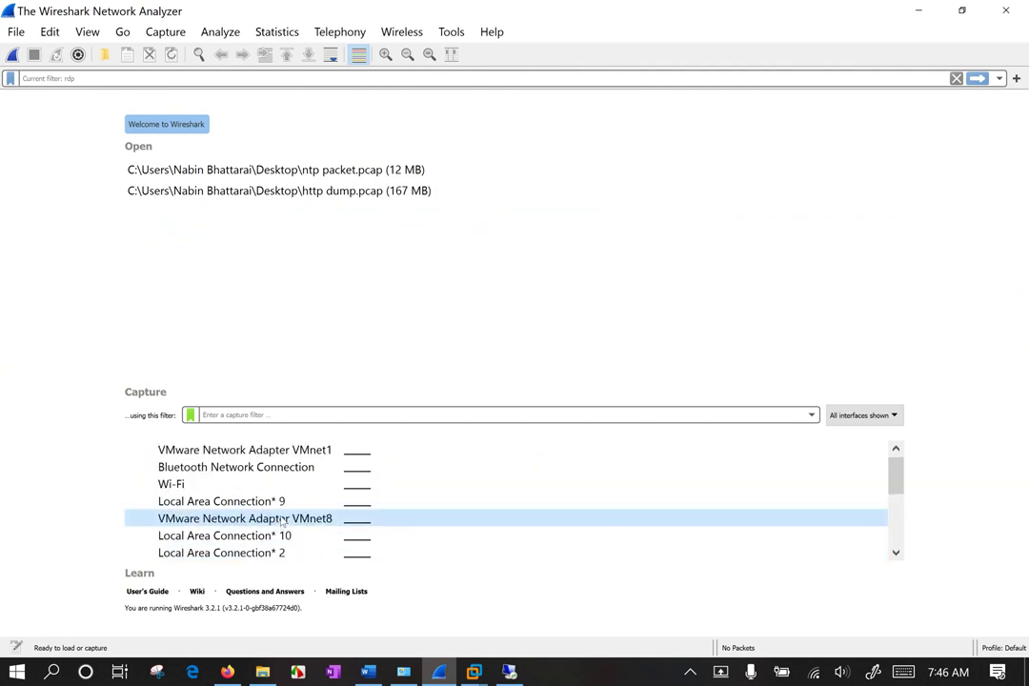
pyautogui.click(284, 452)
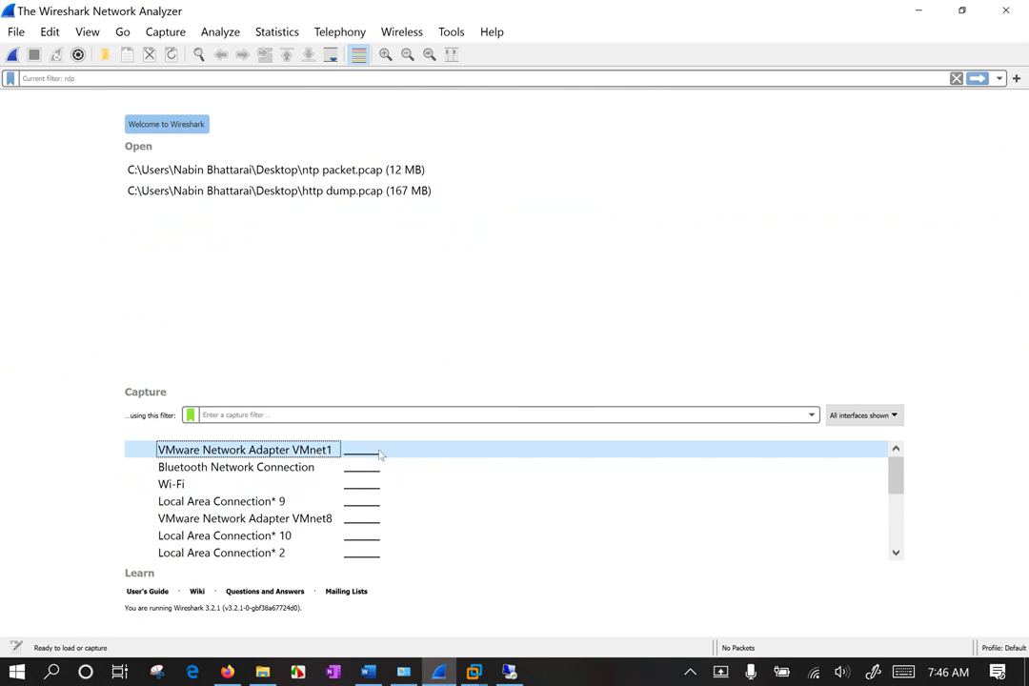
pyautogui.scroll(-4, 386, 501)
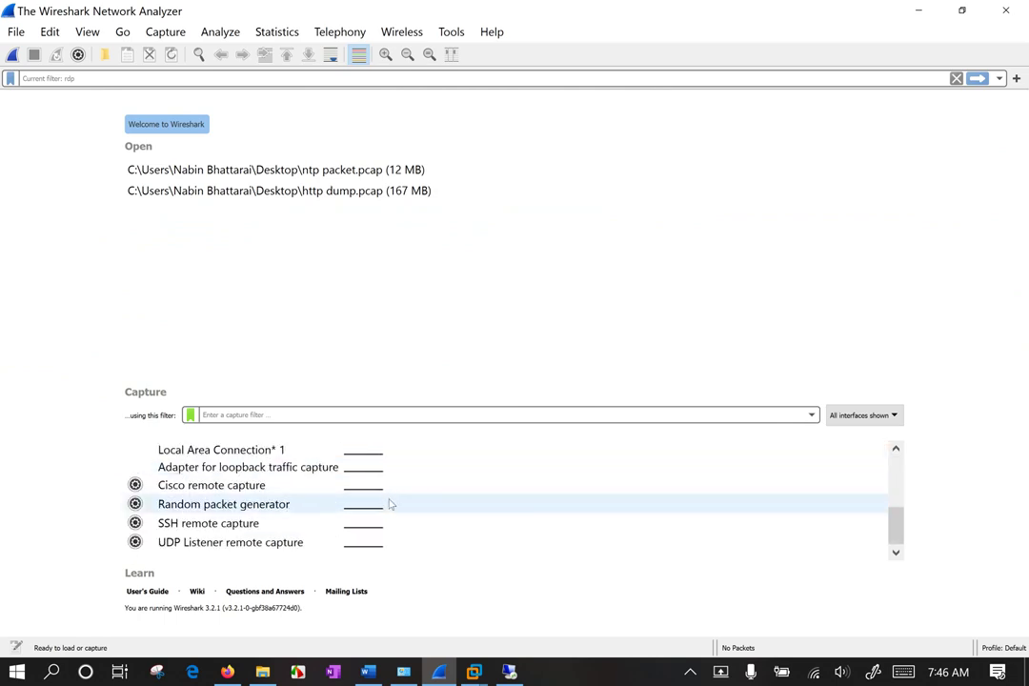
pyautogui.scroll(5, 391, 504)
pyautogui.click(510, 672)
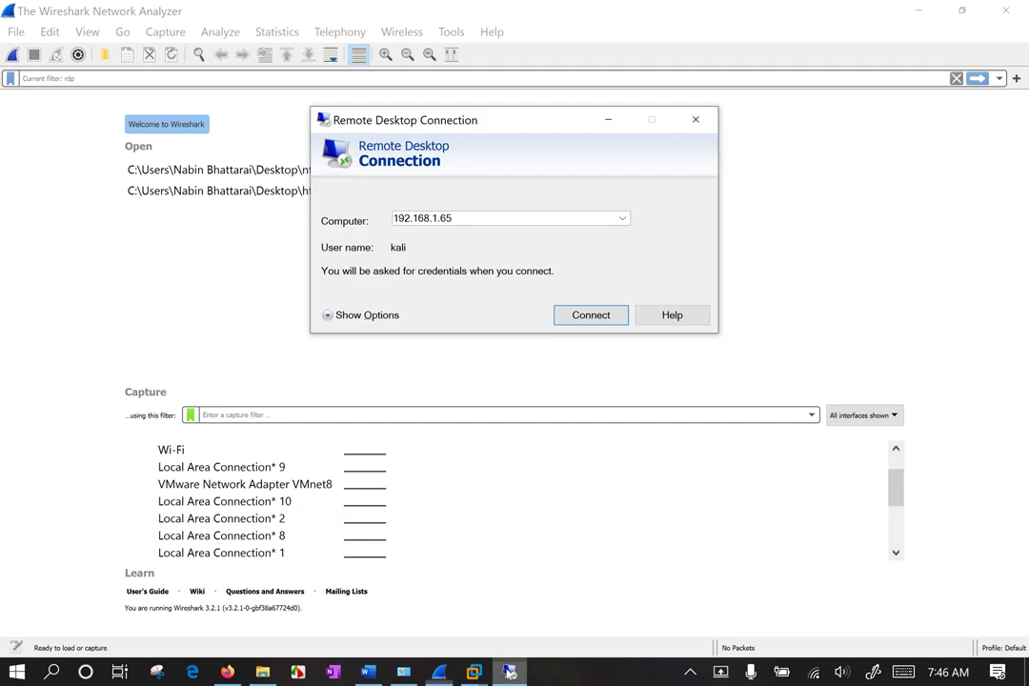
# Step: Unlock the Windows 10 VM and sign in
pyautogui.moveTo(485, 672)
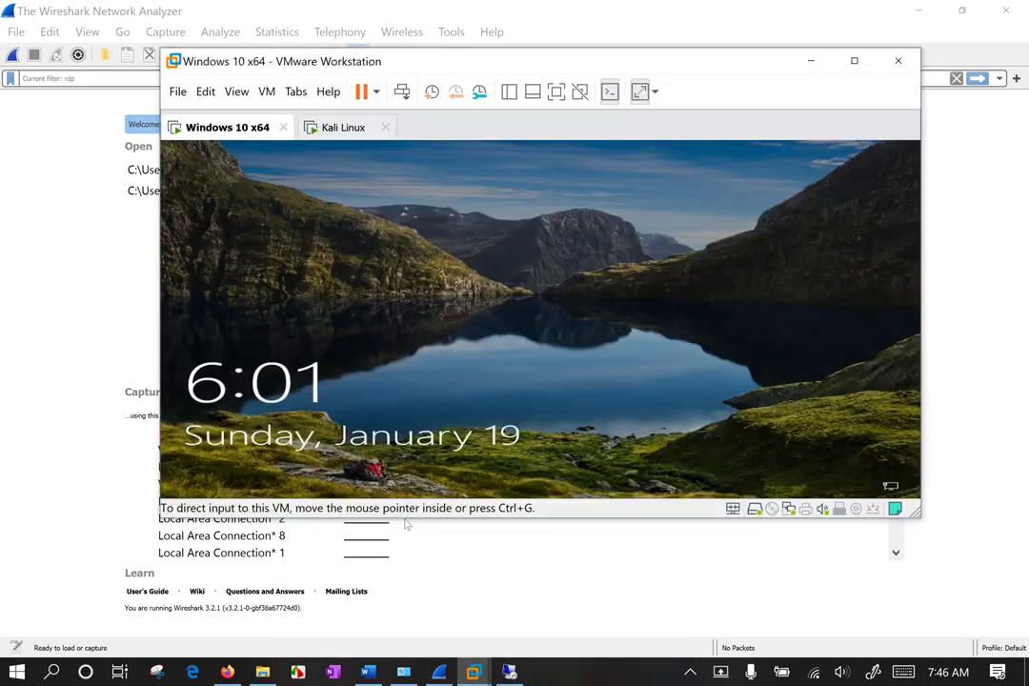
pyautogui.click(398, 568)
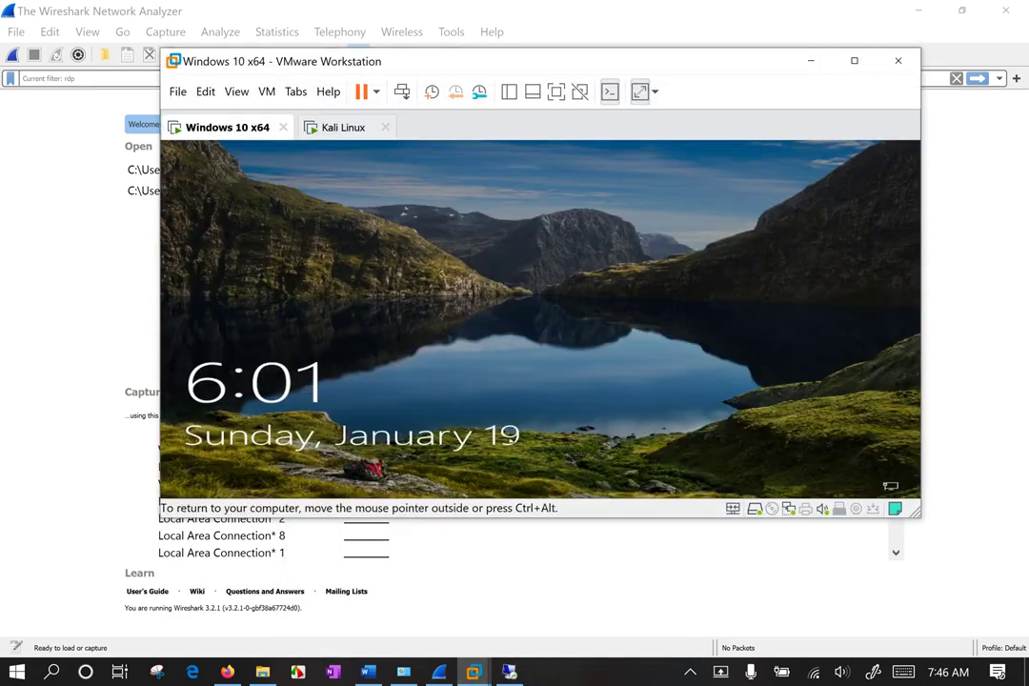
pyautogui.click(615, 355)
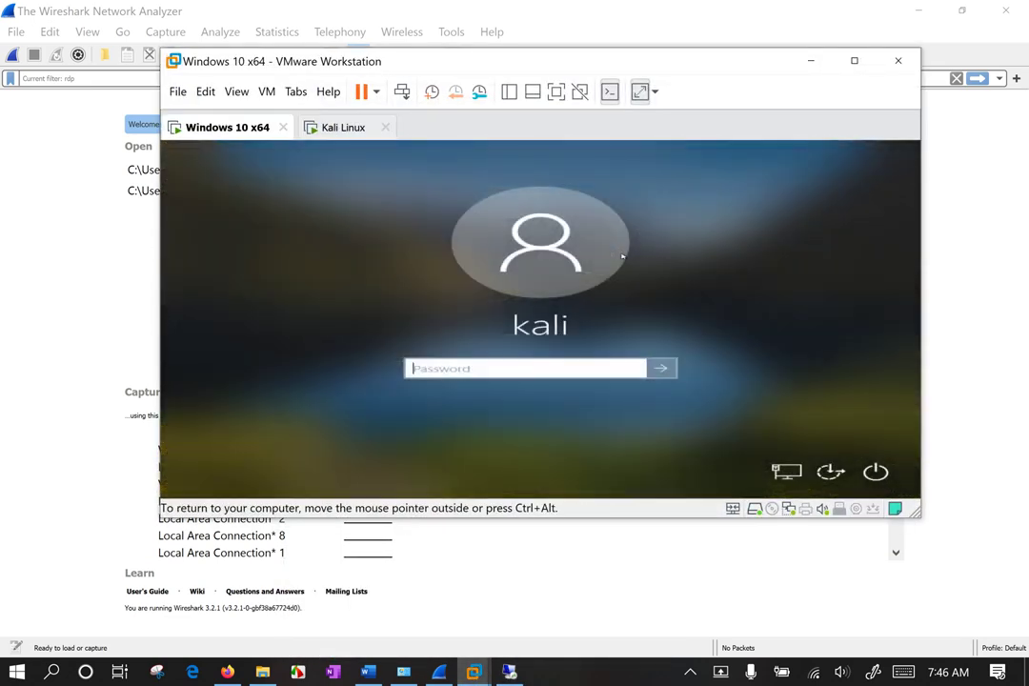
pyautogui.press('Return')
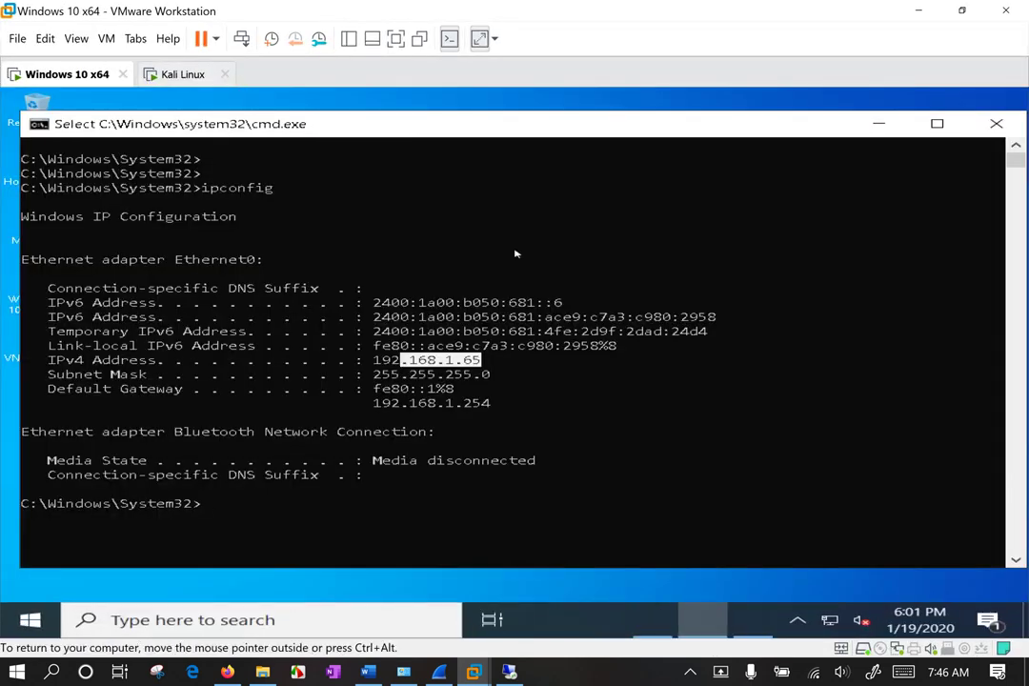
# Step: Highlight the IPv4 address 192.168.1.65 in the ipconfig output and minimize the console
pyautogui.click(394, 360)
pyautogui.moveTo(483, 361); pyautogui.dragTo(385, 360)
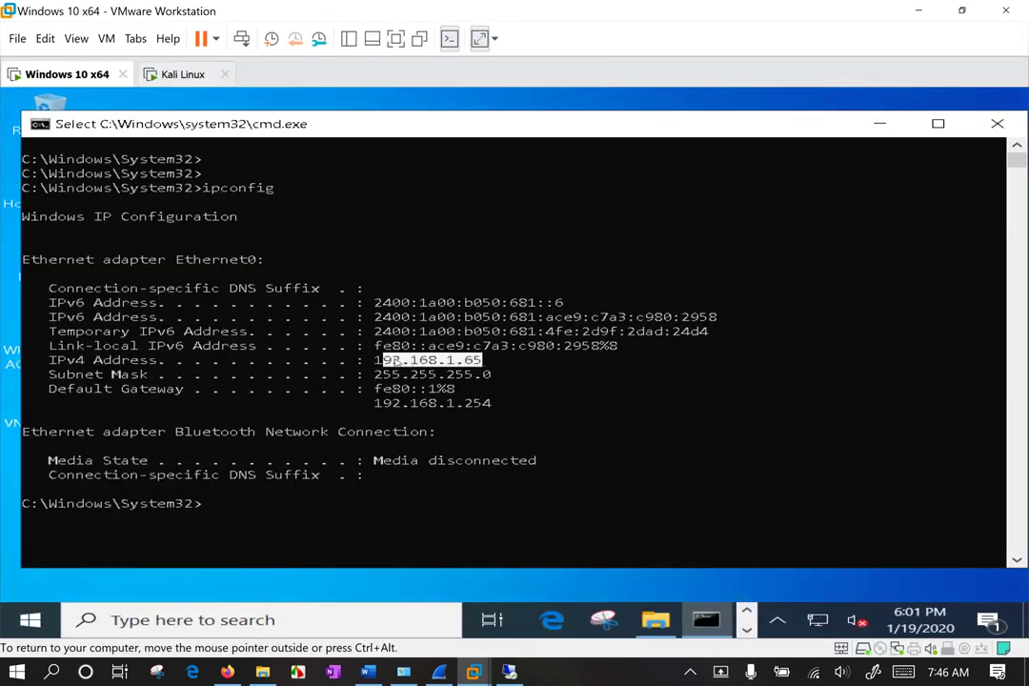
pyautogui.click(812, 672)
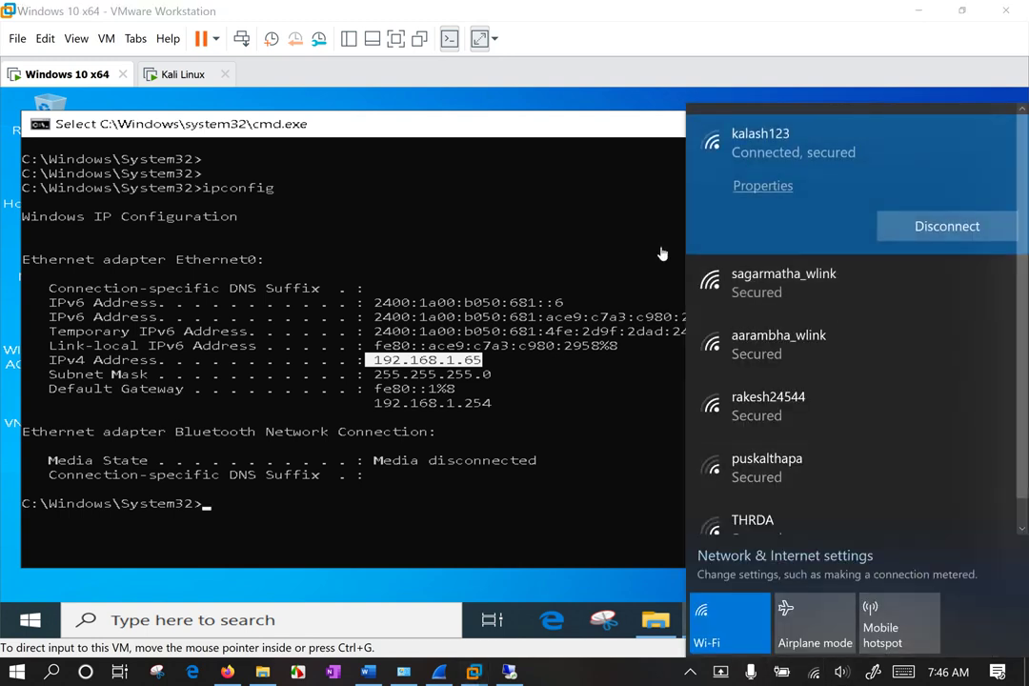
pyautogui.click(400, 565)
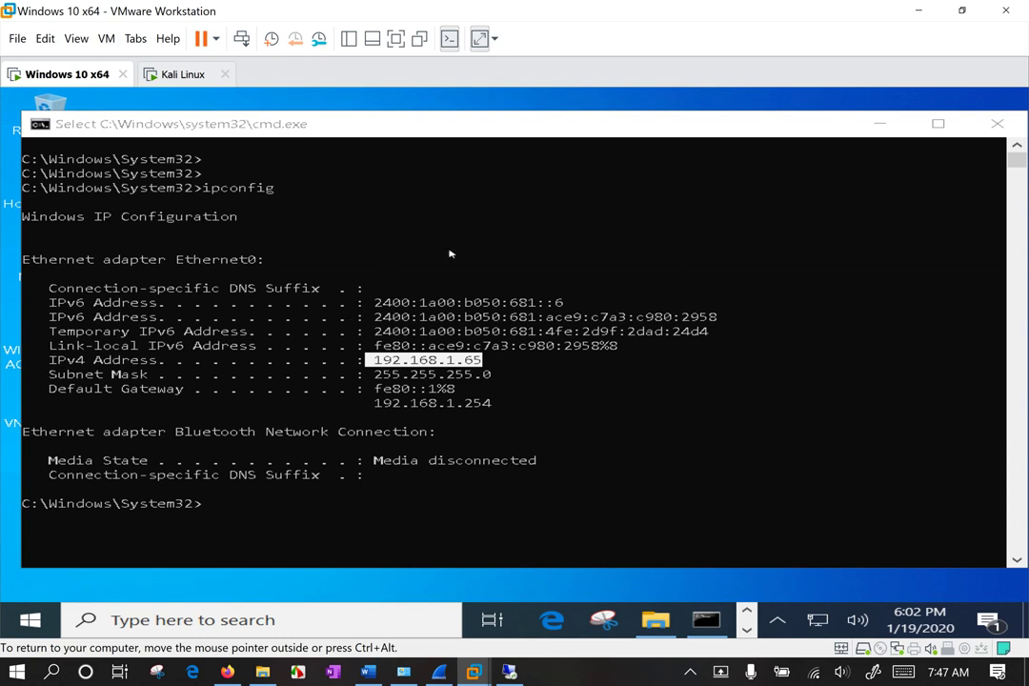
pyautogui.click(879, 124)
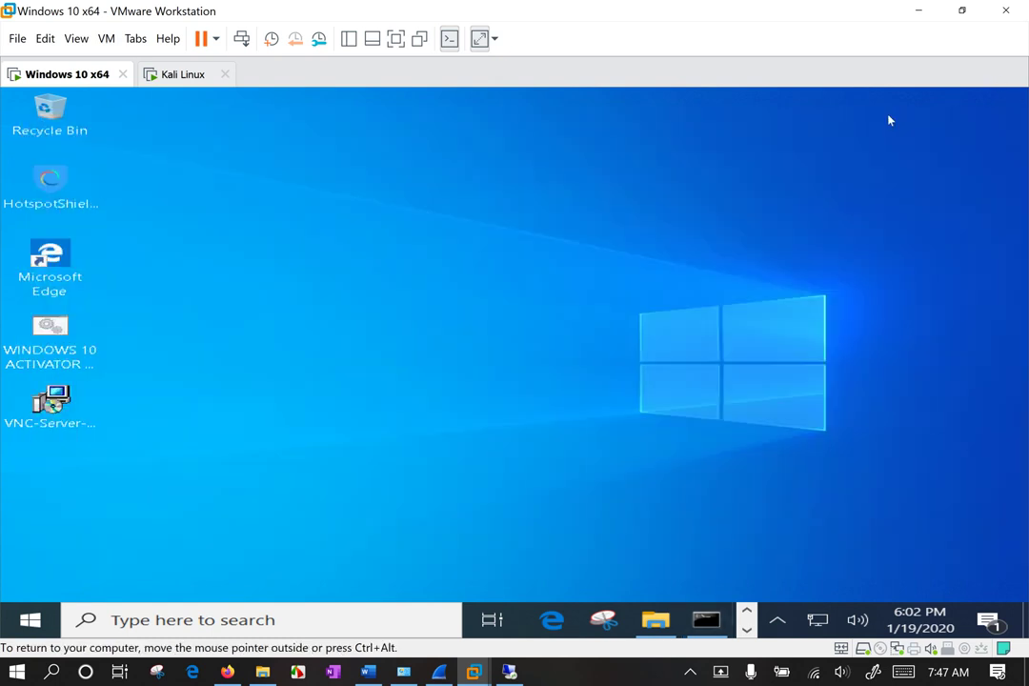
# Step: Open File Explorer and navigate to the Programs folder inside Downloads
pyautogui.click(914, 11)
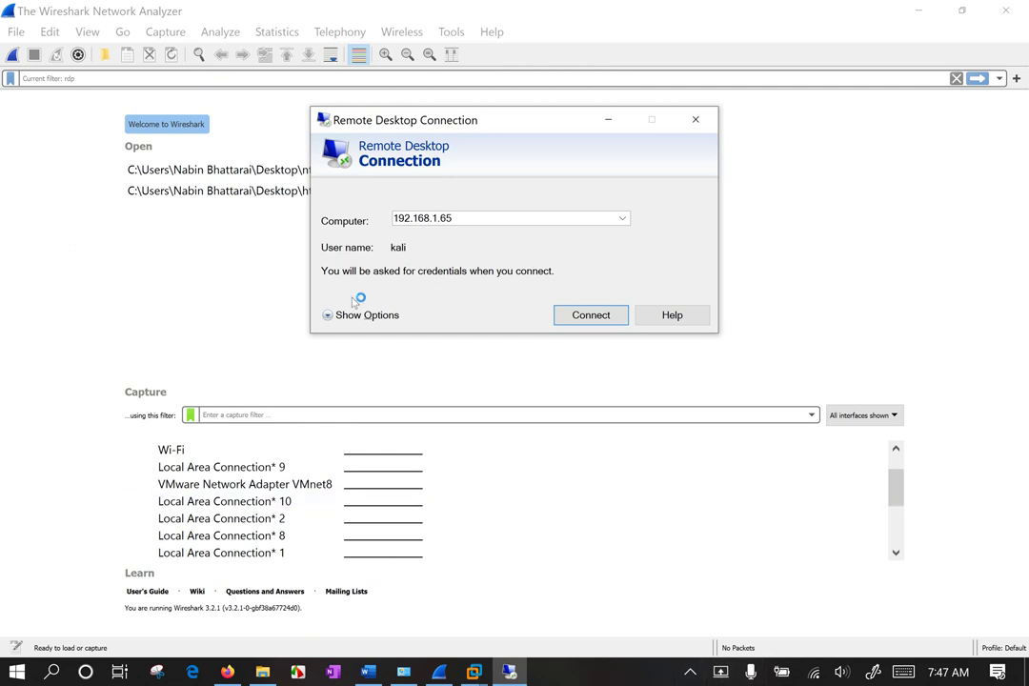
pyautogui.press('super+e')
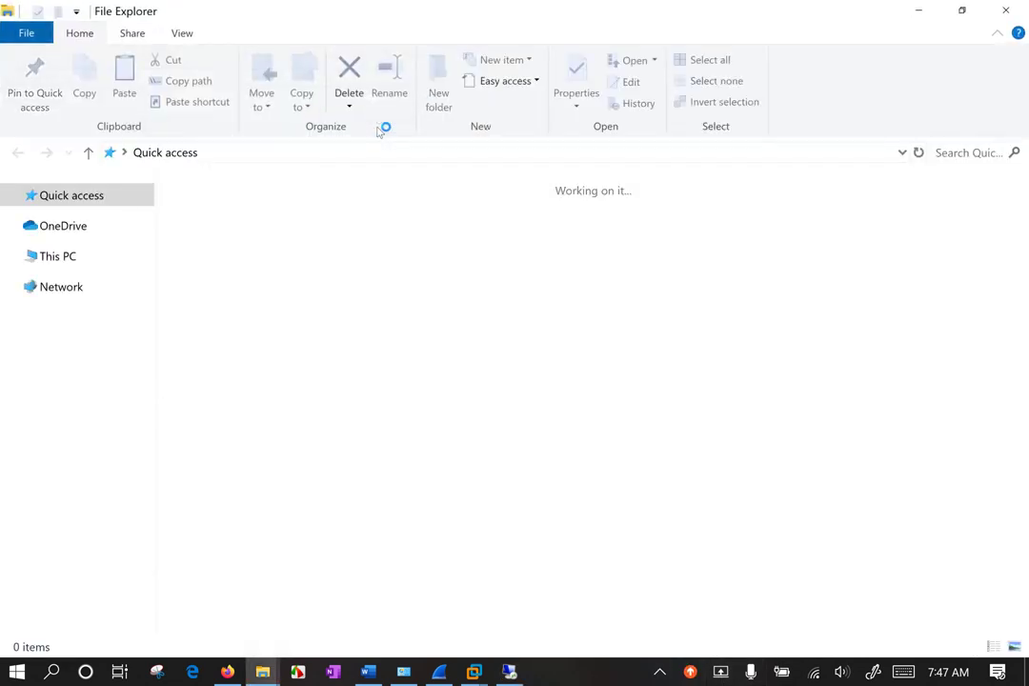
pyautogui.click(89, 352)
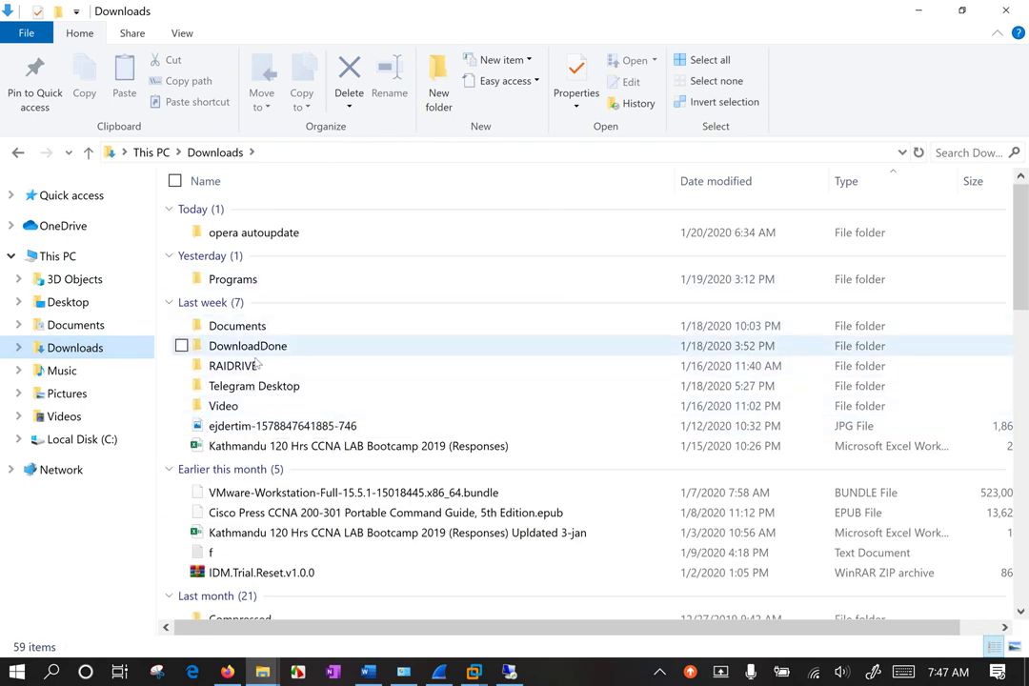
pyautogui.scroll(-4, 294, 471)
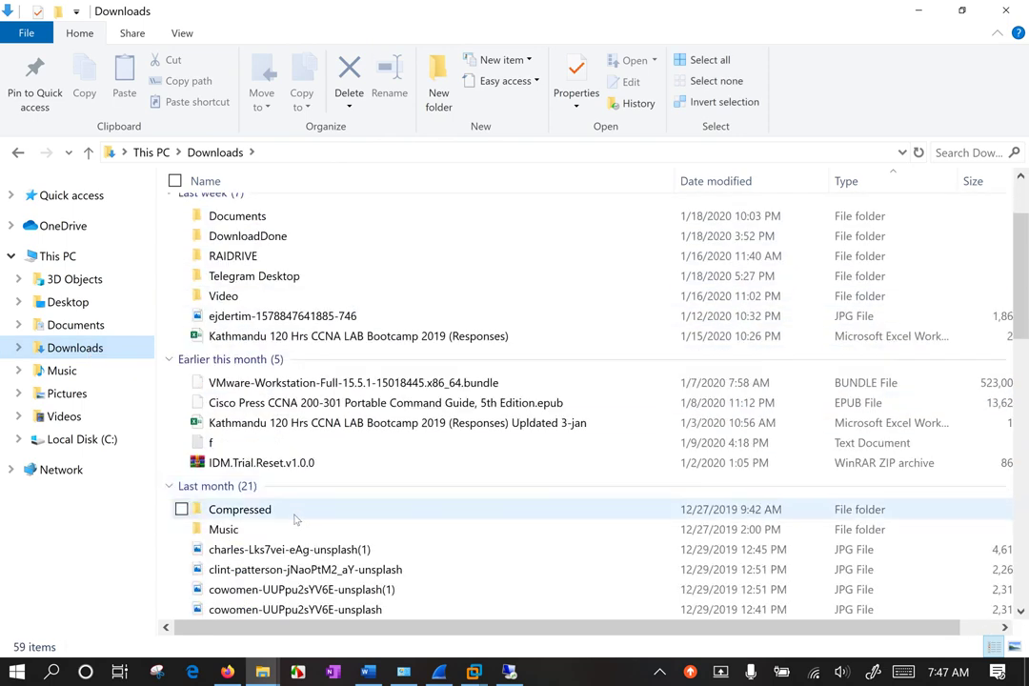
pyautogui.scroll(-1, 282, 488)
pyautogui.scroll(5, 276, 476)
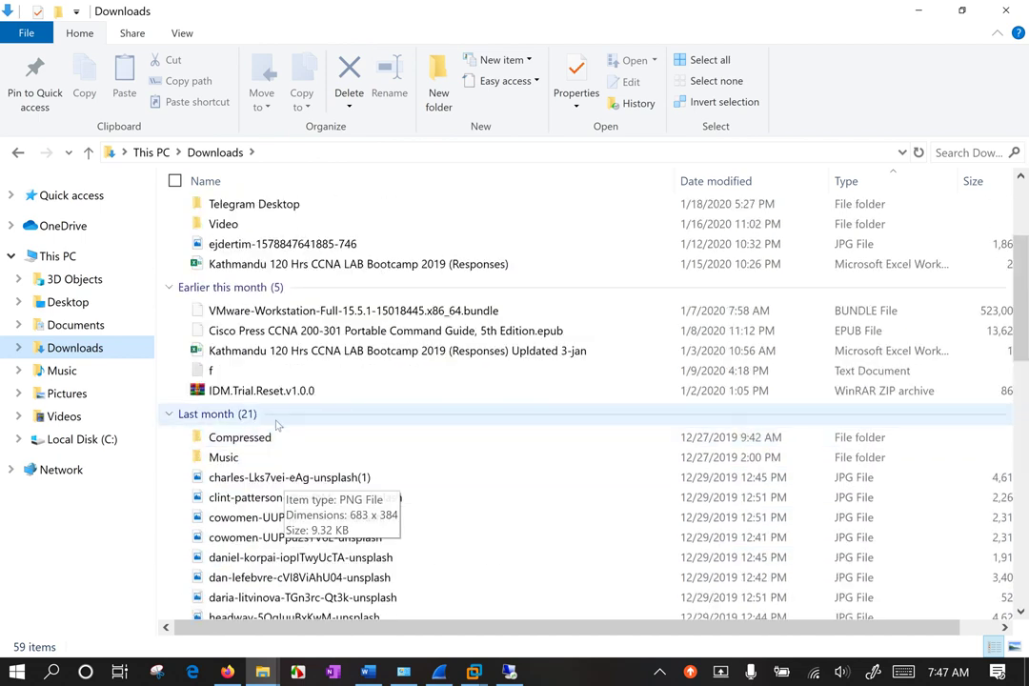
pyautogui.doubleClick(267, 278)
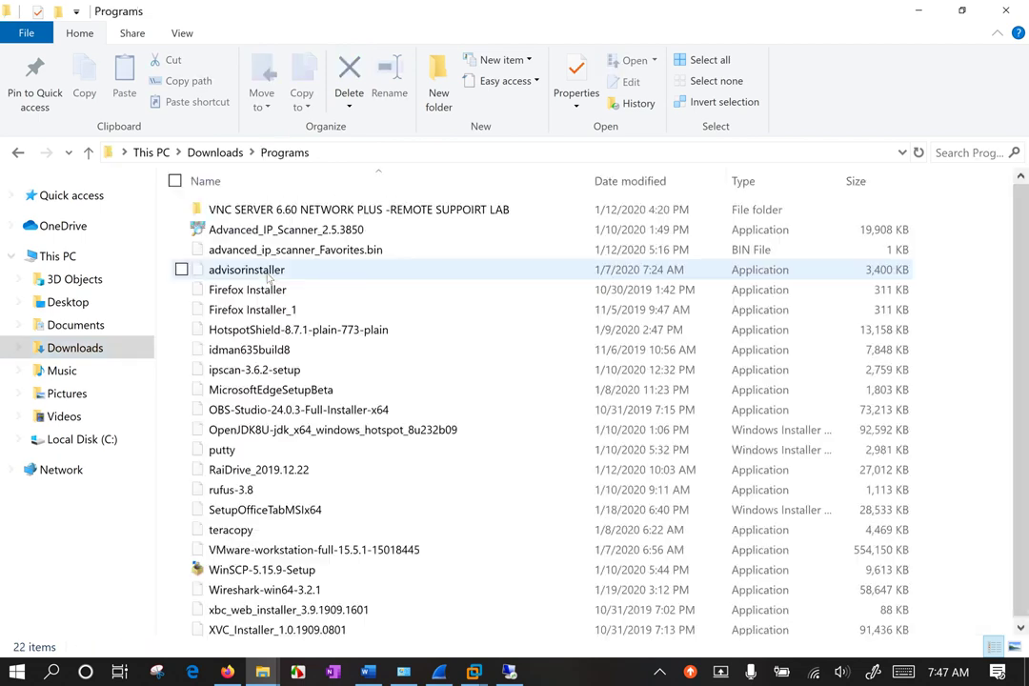
# Step: Copy the Wireshark-win64-3.2.1 installer
pyautogui.click(267, 569)
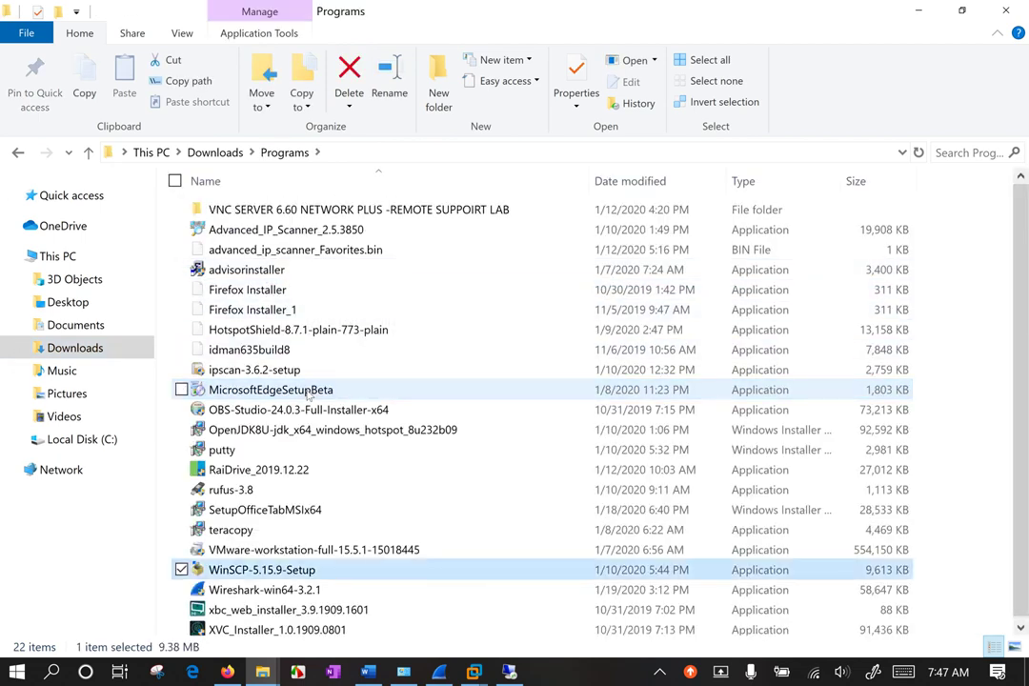
pyautogui.click(286, 591)
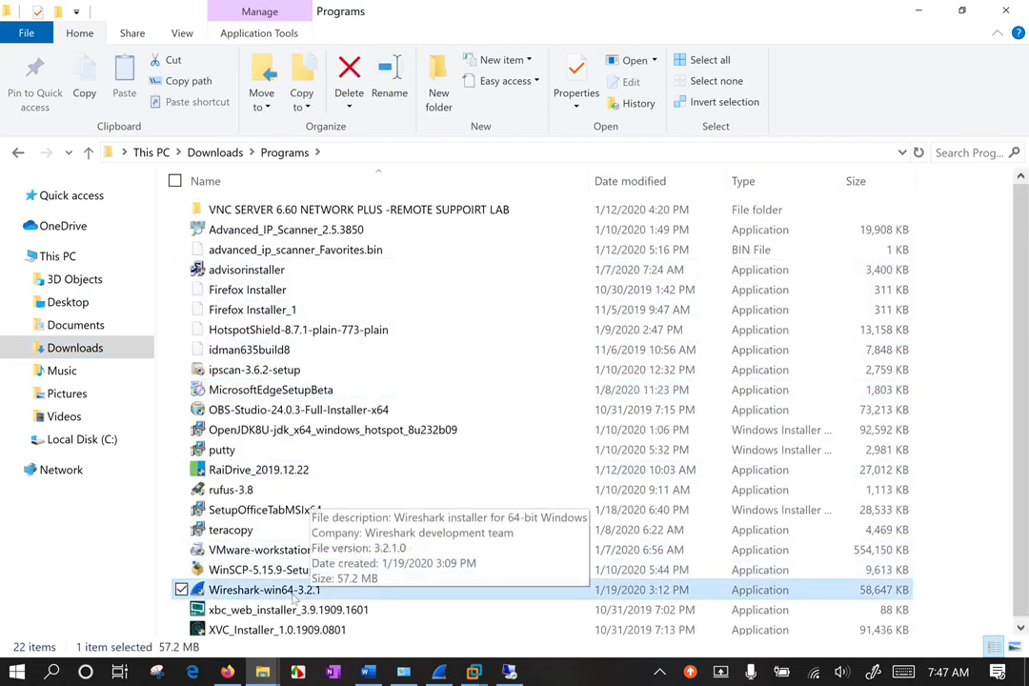
pyautogui.rightClick(286, 591)
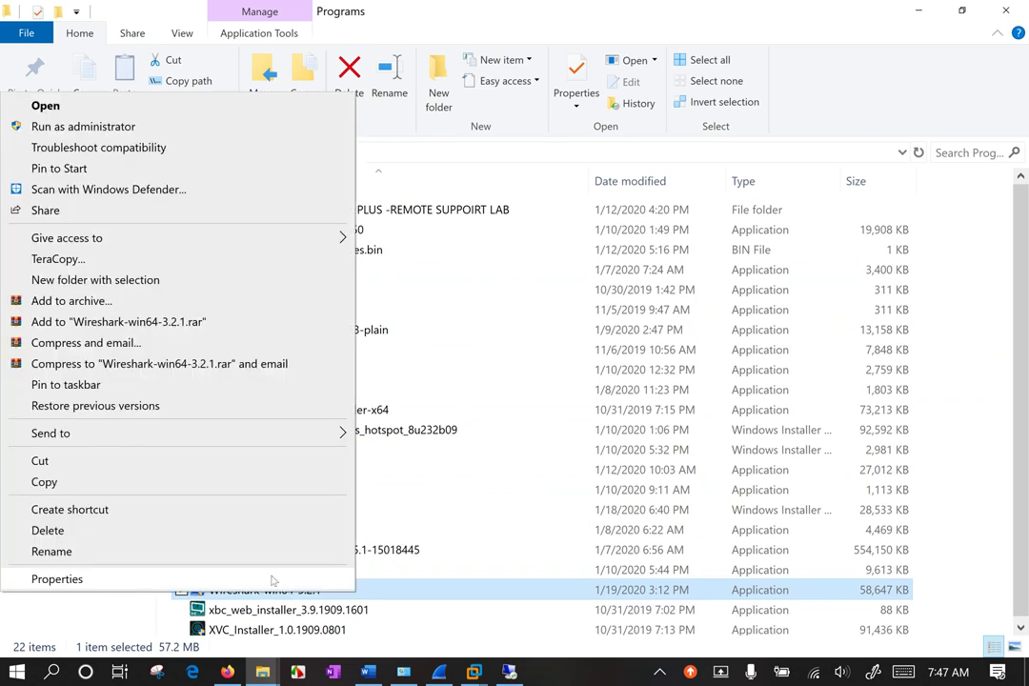
pyautogui.click(86, 487)
# Step: Paste the Wireshark installer onto the Windows 10 guest desktop
pyautogui.moveTo(474, 671)
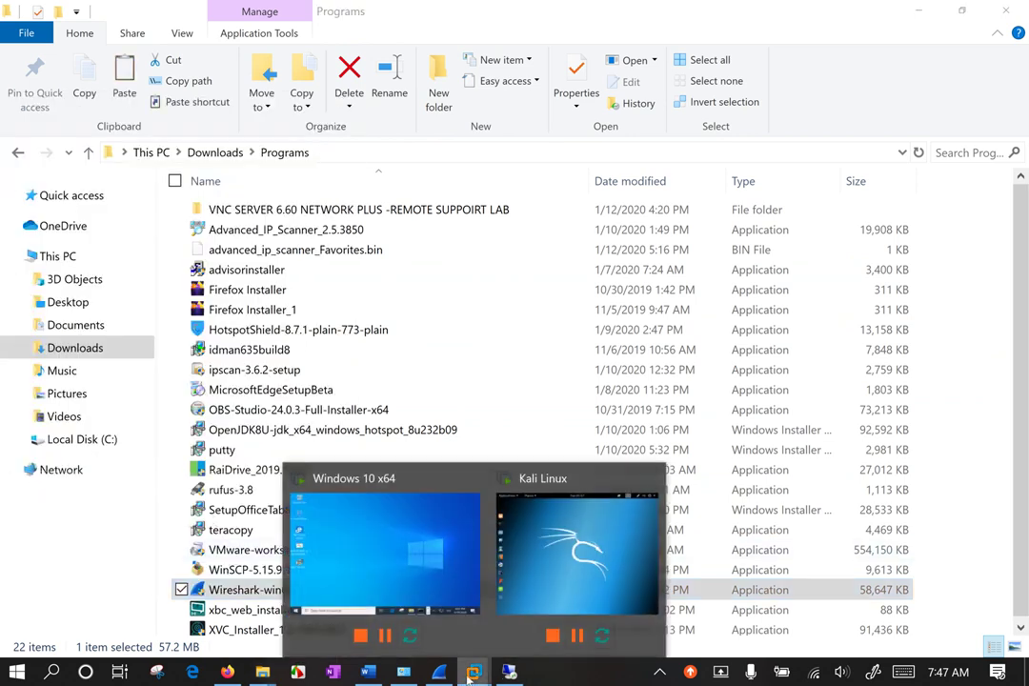
pyautogui.click(329, 475)
pyautogui.rightClick(240, 320)
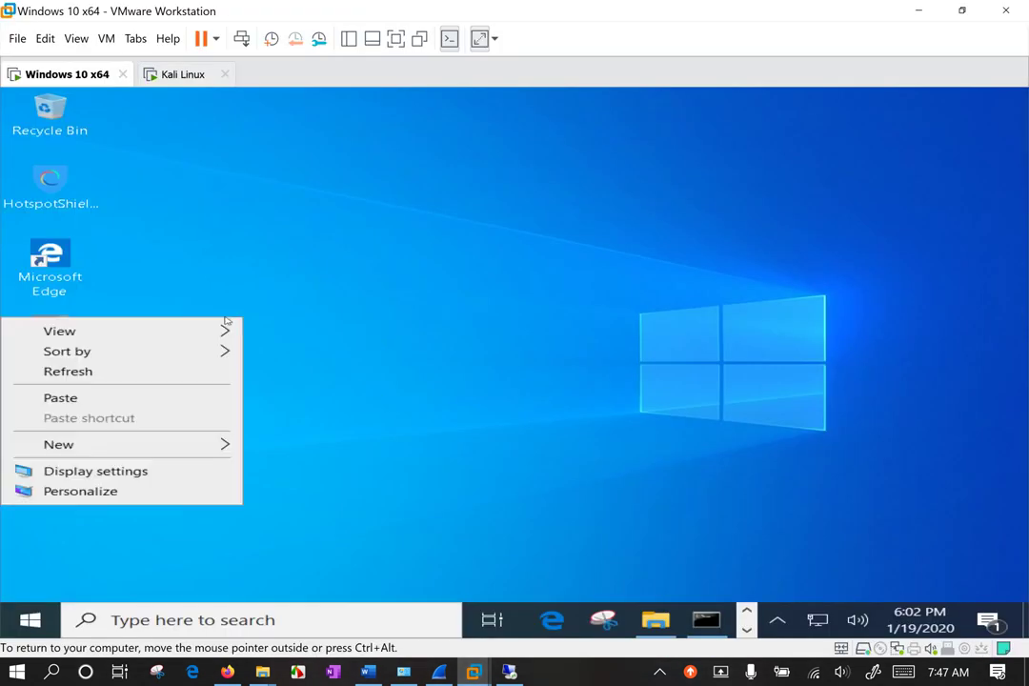
pyautogui.click(145, 399)
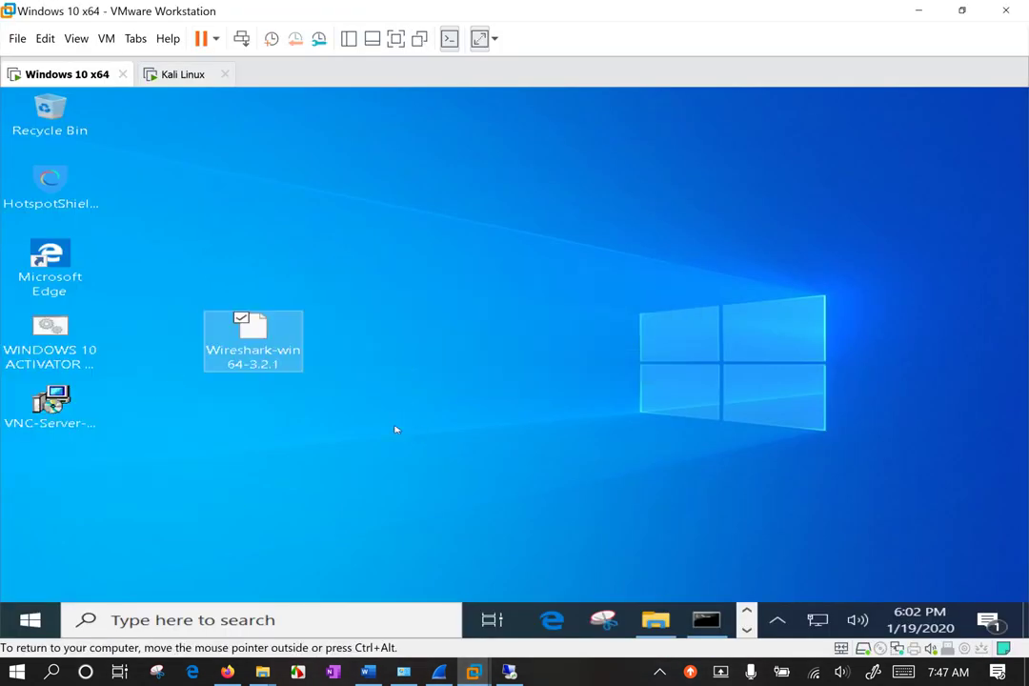
pyautogui.click(817, 620)
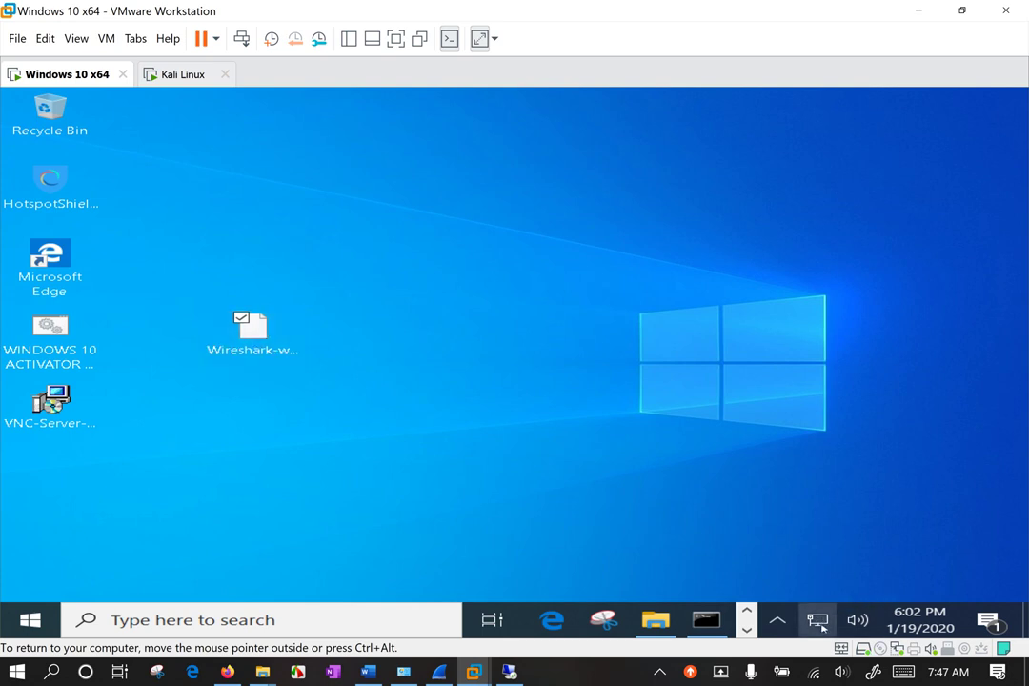
pyautogui.click(458, 396)
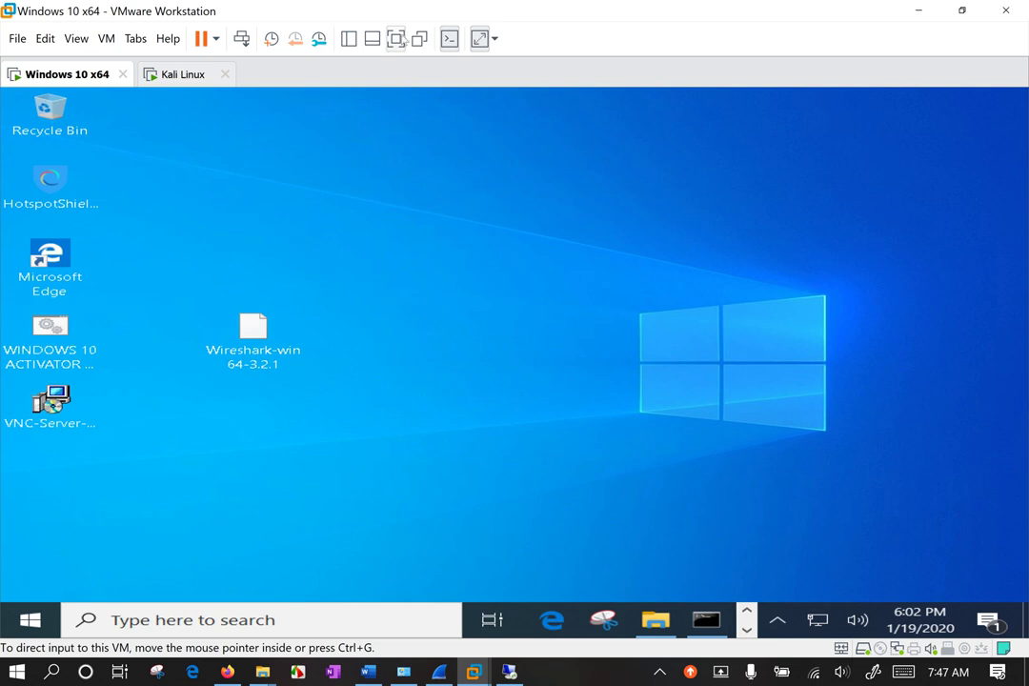
# Step: Run the Wireshark 3.2.1 installer full screen, accepting the licence and default components
pyautogui.hotkey('ctrl', 'alt', 'Return')
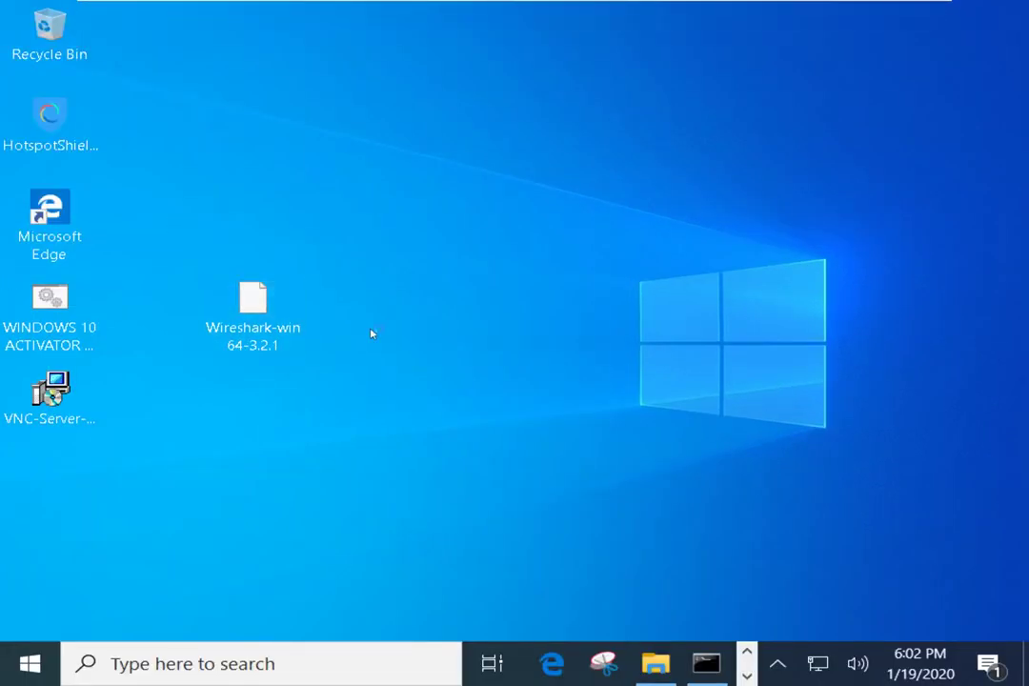
pyautogui.moveTo(509, 142); pyautogui.dragTo(712, 294)
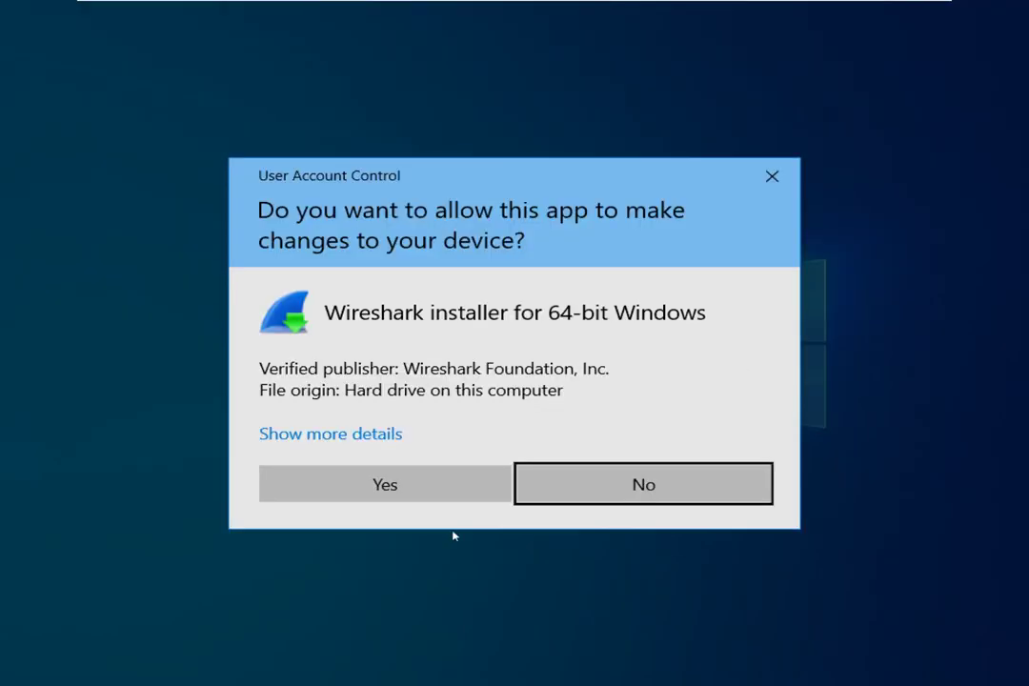
pyautogui.click(409, 499)
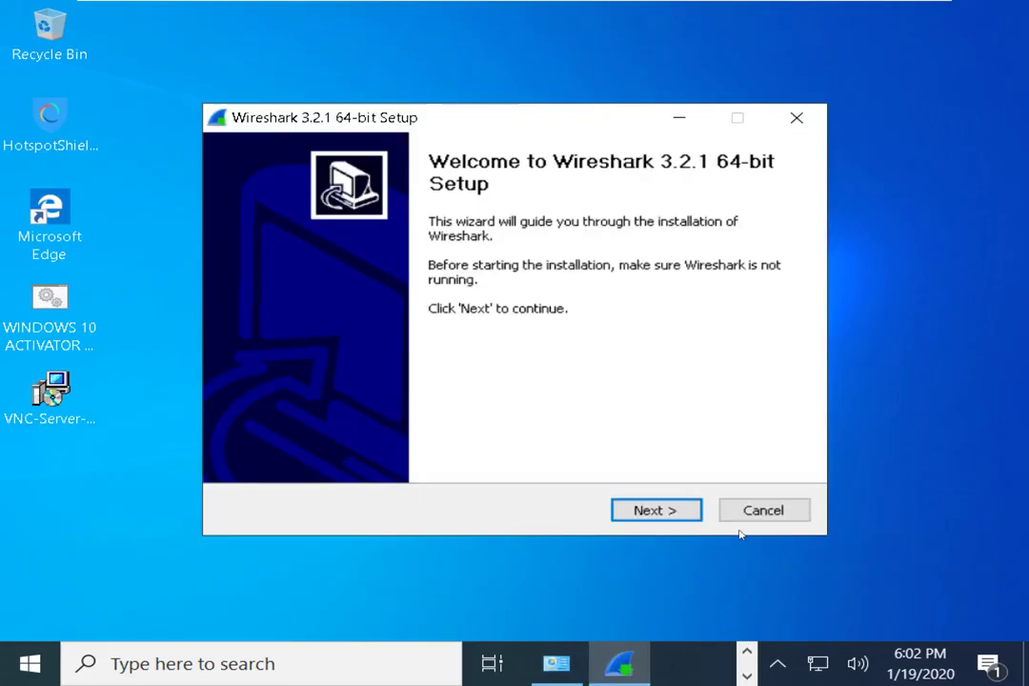
pyautogui.click(682, 510)
pyautogui.click(655, 509)
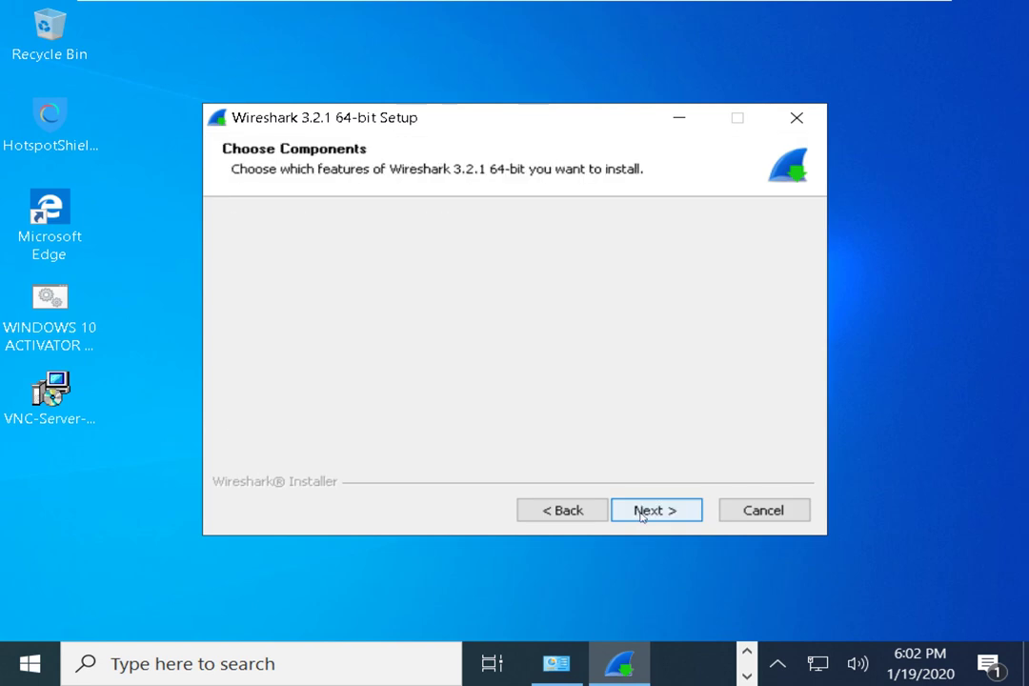
pyautogui.click(657, 511)
pyautogui.click(657, 510)
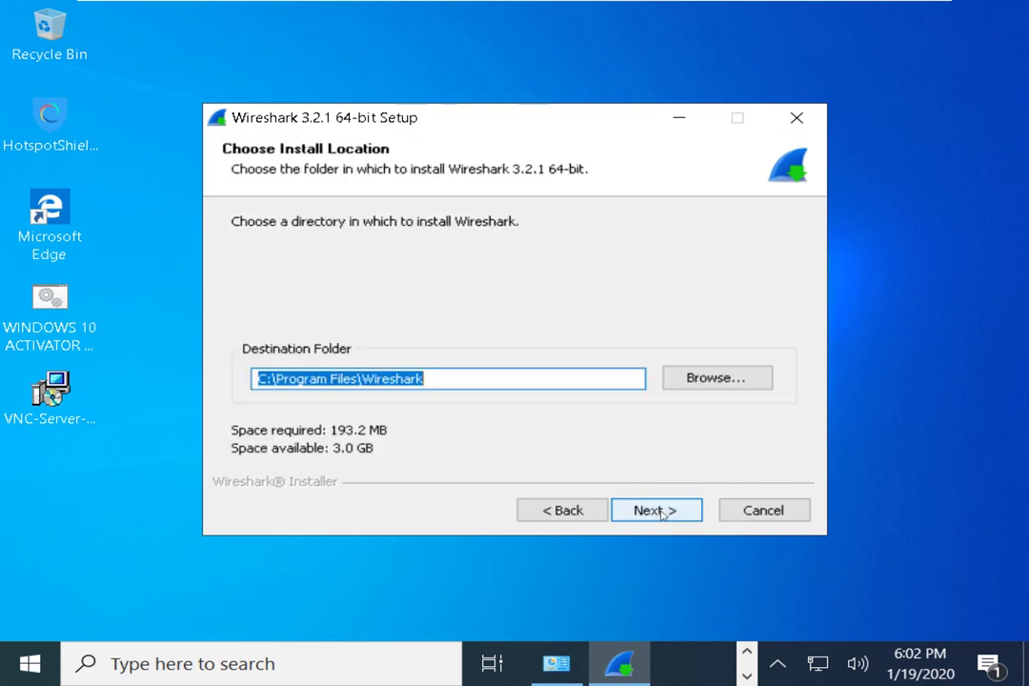
# Step: Tick Desktop Icon, keep the default folder, and install without USBPcap
pyautogui.click(562, 510)
pyautogui.click(354, 284)
pyautogui.click(659, 509)
pyautogui.click(664, 509)
pyautogui.click(657, 510)
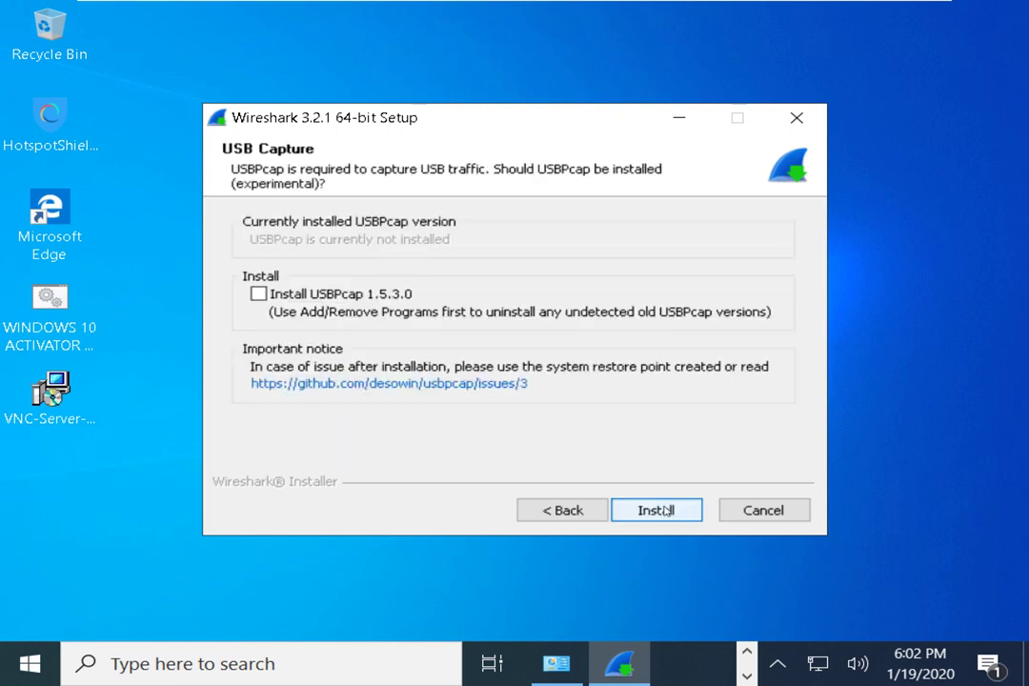
pyautogui.click(654, 510)
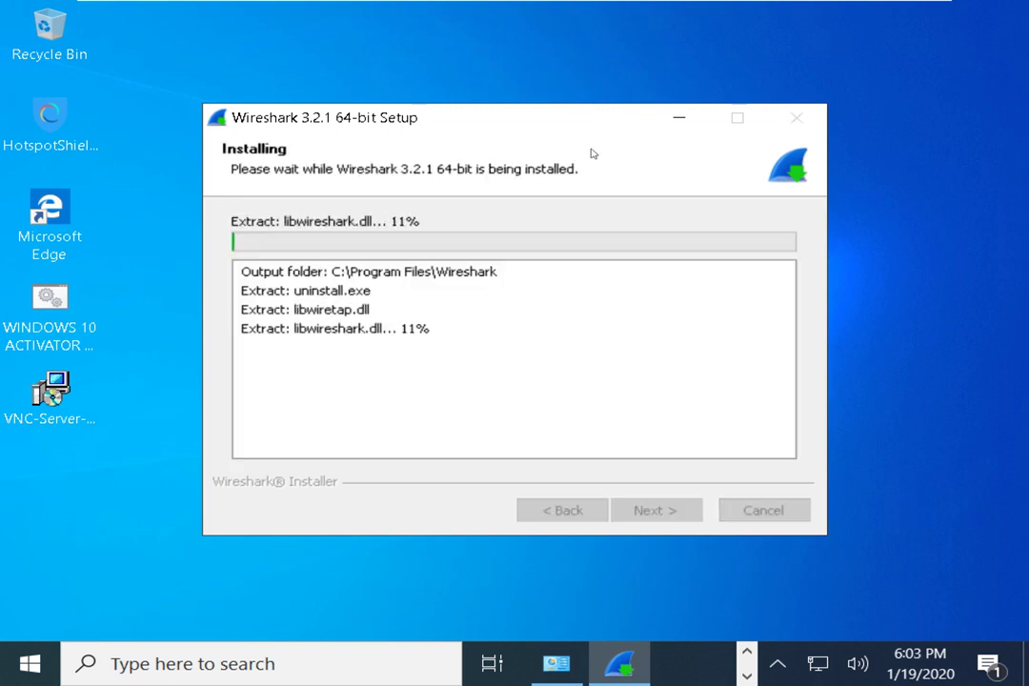
# Step: Reposition the Wireshark setup window while the installation runs
pyautogui.moveTo(579, 118); pyautogui.dragTo(503, 98)
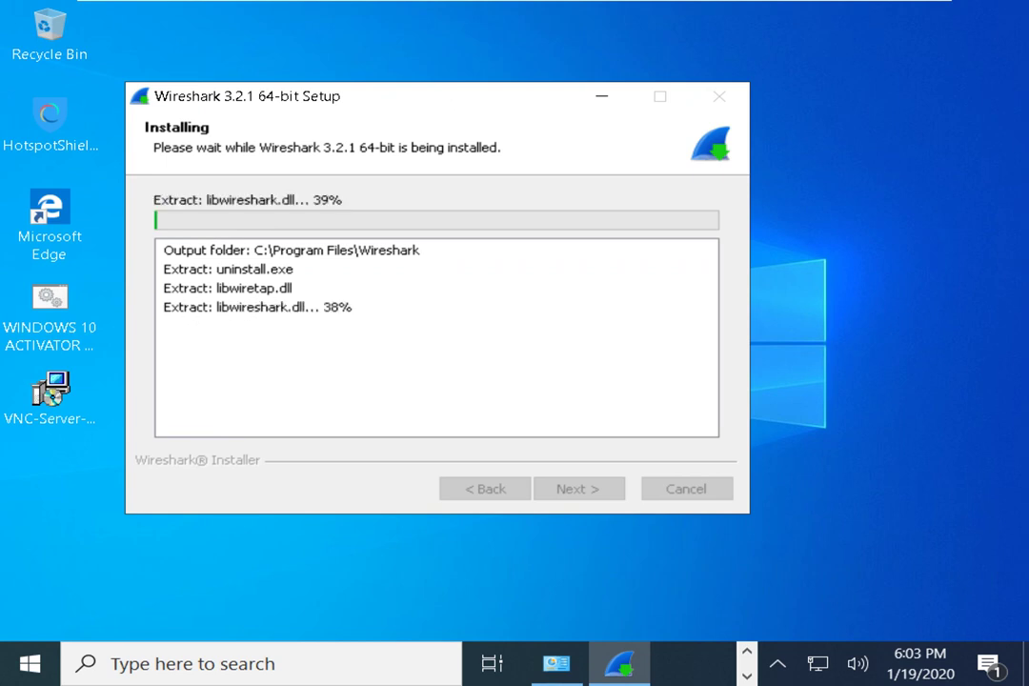
pyautogui.moveTo(461, 108); pyautogui.dragTo(497, 103)
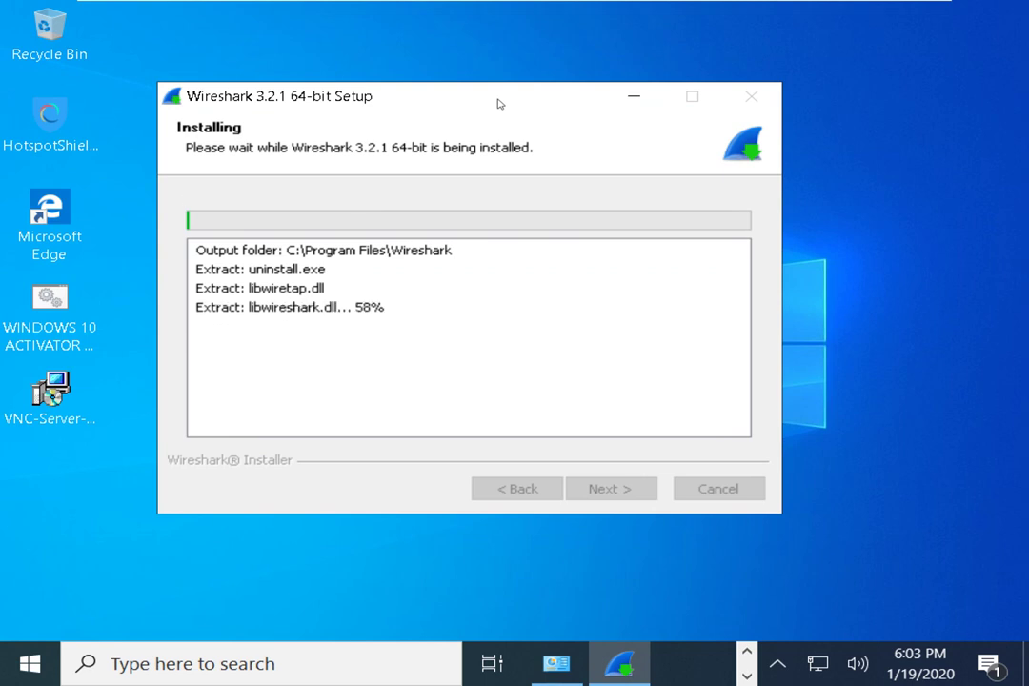
pyautogui.click(777, 663)
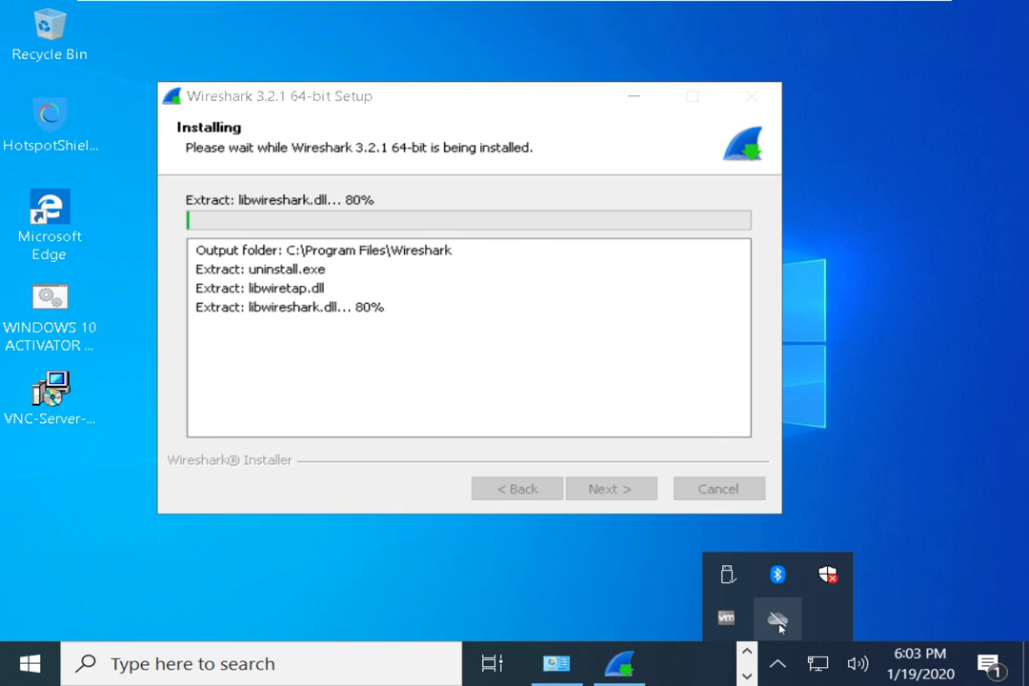
pyautogui.click(916, 458)
pyautogui.click(579, 187)
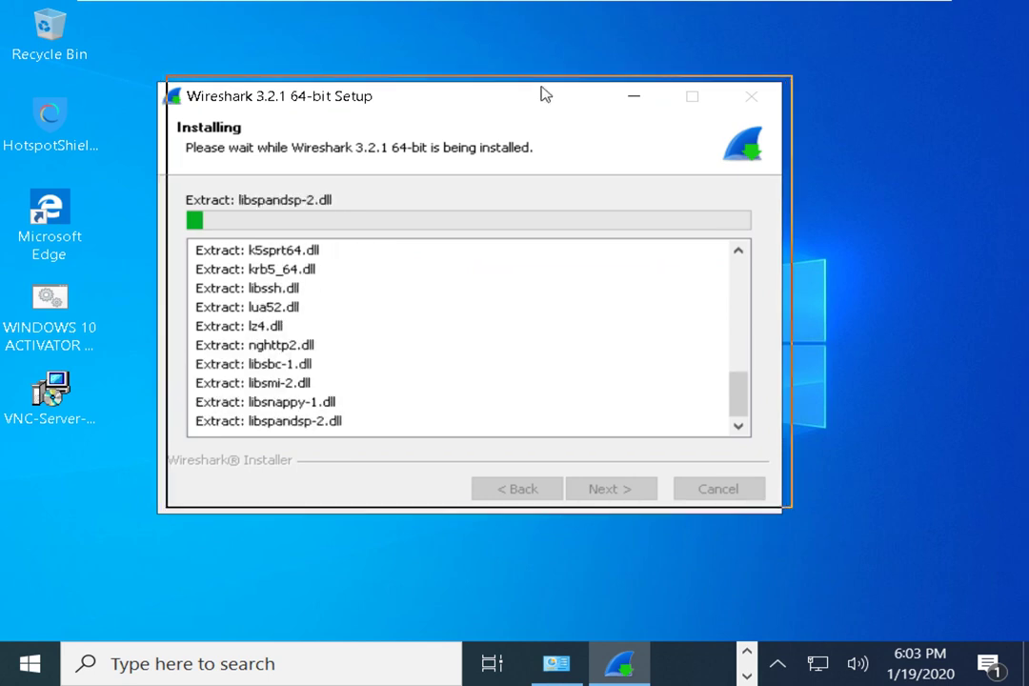
pyautogui.moveTo(542, 91); pyautogui.dragTo(567, 85)
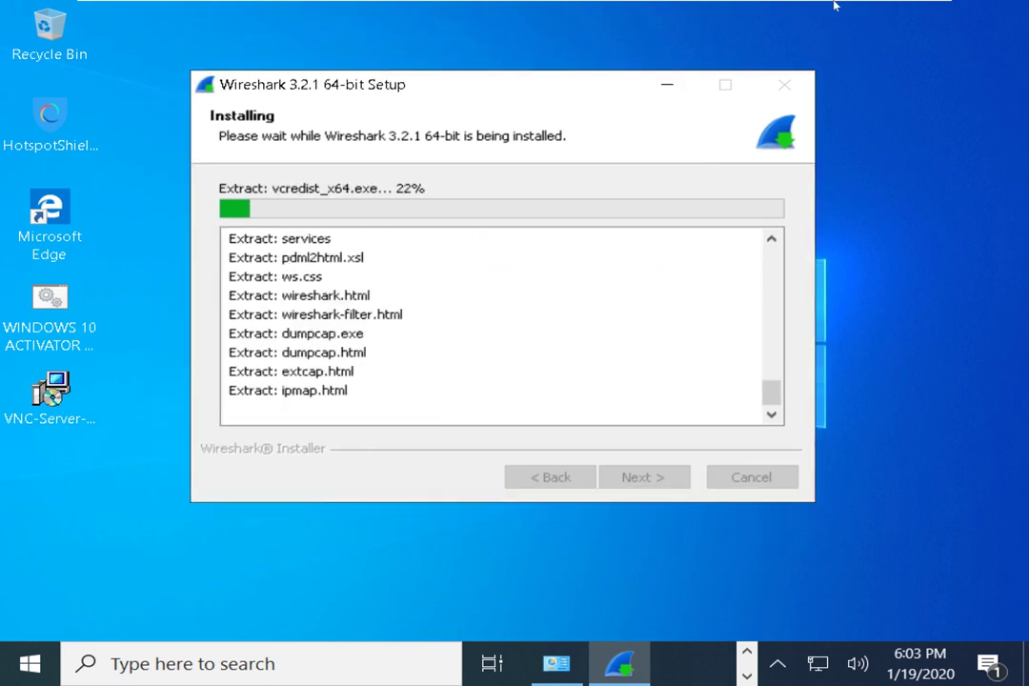
pyautogui.moveTo(834, 7)
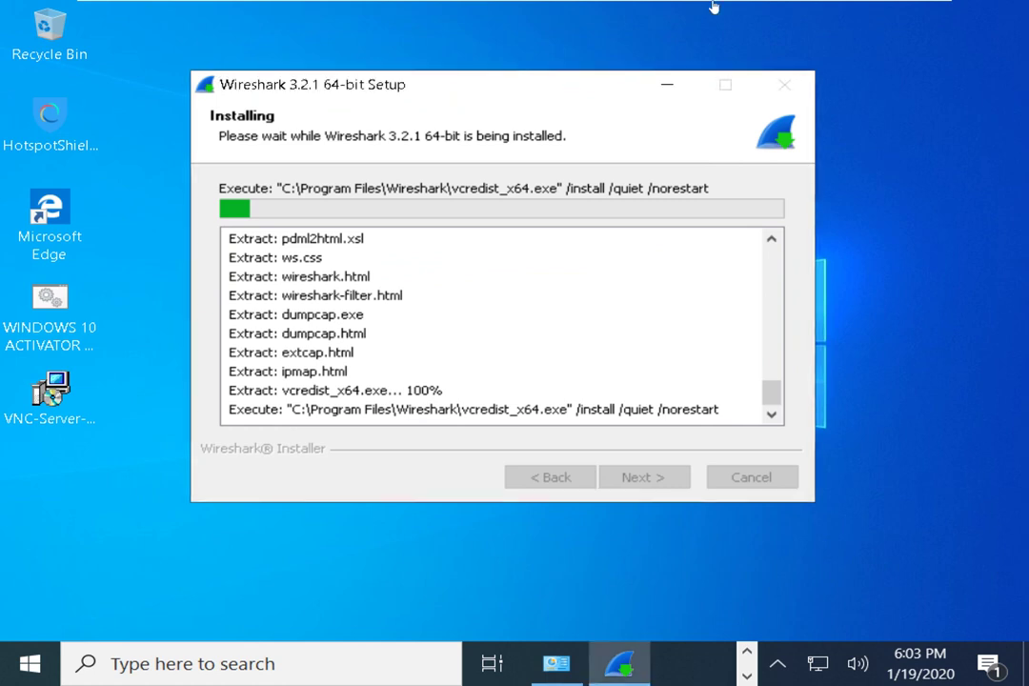
# Step: Unlock the Kali Linux VM with the root password
pyautogui.moveTo(714, 7)
pyautogui.click(774, 13)
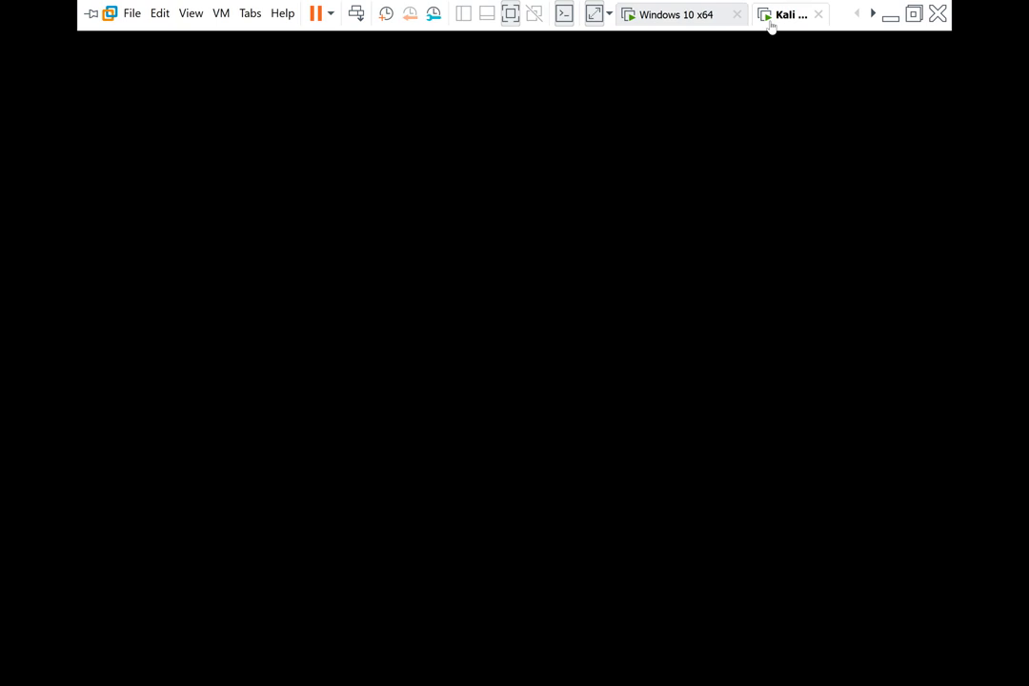
pyautogui.press('Return')
pyautogui.write('••••••')
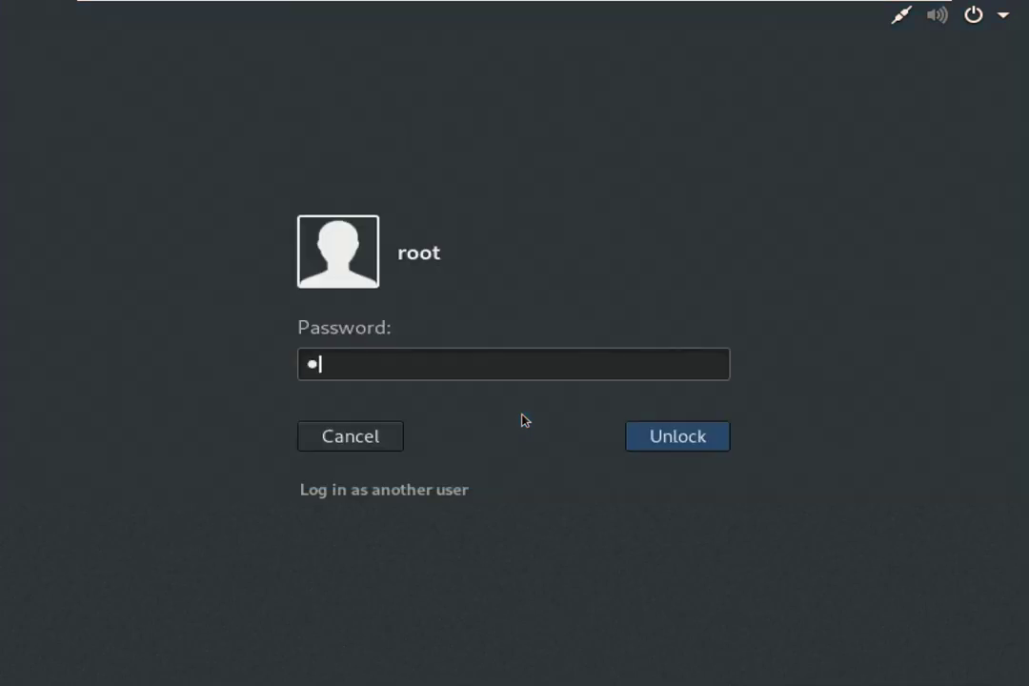
pyautogui.press('Return')
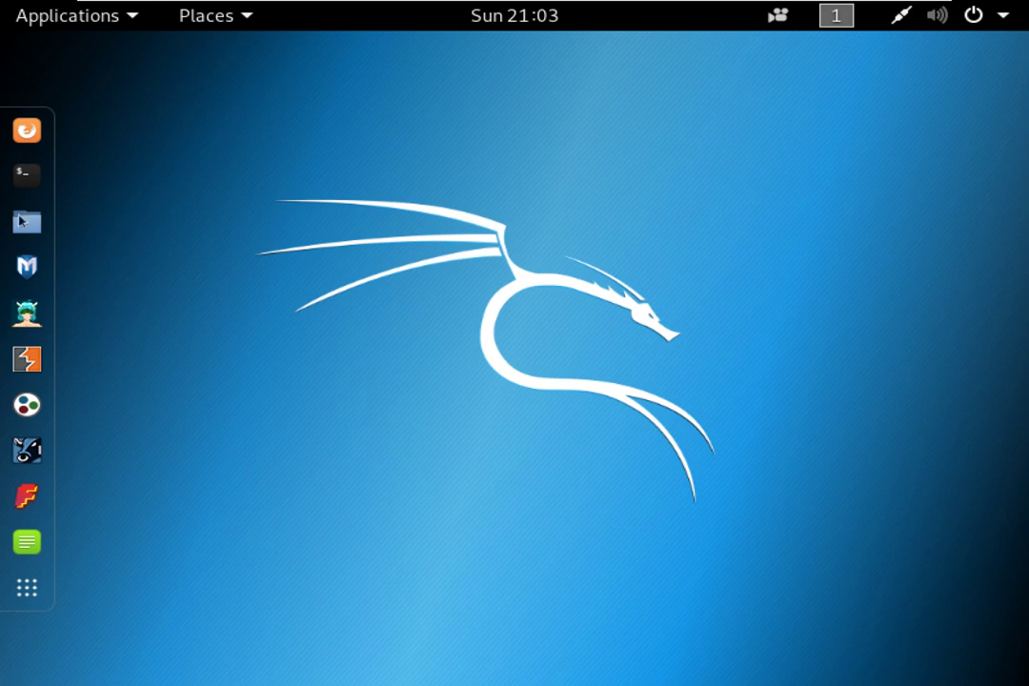
# Step: Run ifconfig in a Kali terminal and highlight the address 192.168.1.64
pyautogui.click(27, 174)
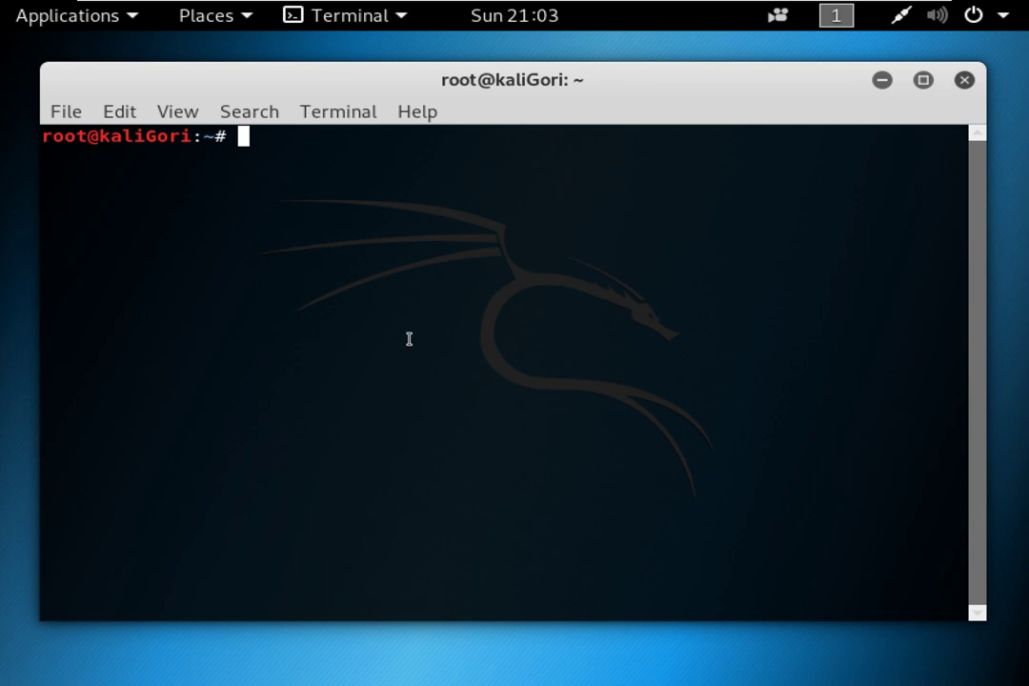
pyautogui.write('ifconfig')
pyautogui.press('Return')
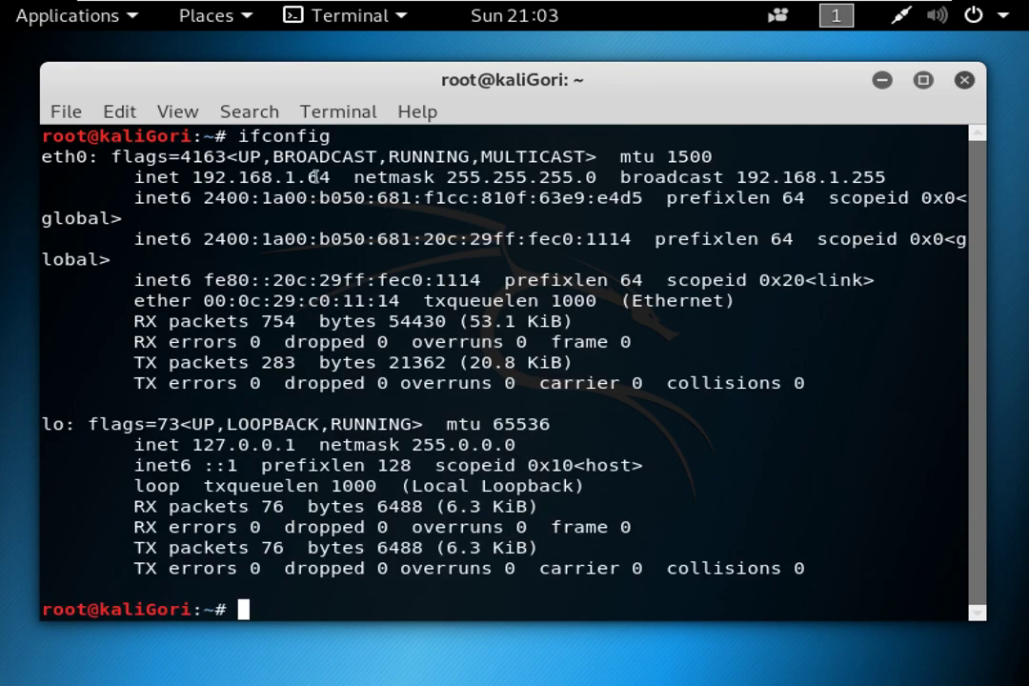
pyautogui.moveTo(315, 177); pyautogui.dragTo(285, 178)
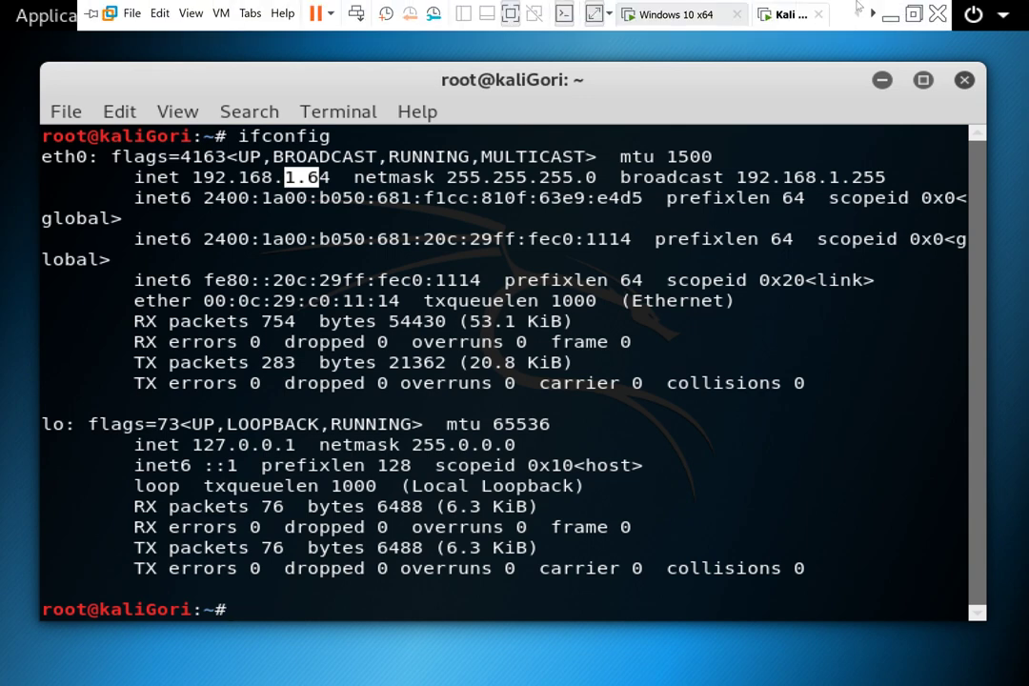
pyautogui.click(751, 11)
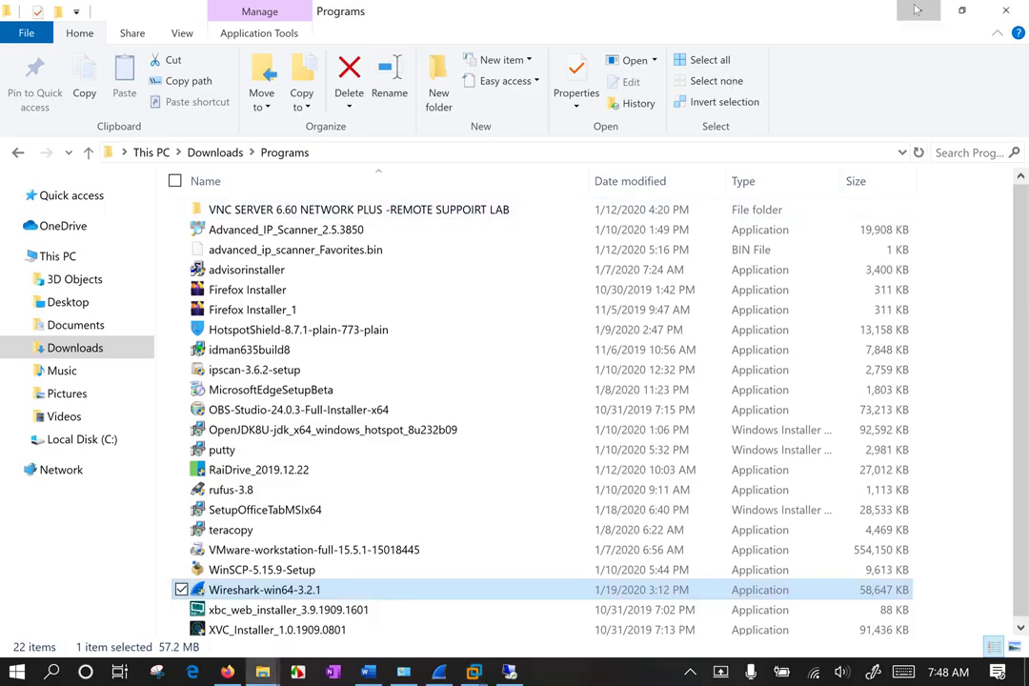
# Step: Close File Explorer and launch WinSCP by searching 'wins' in the Start menu
pyautogui.click(918, 10)
pyautogui.press('super')
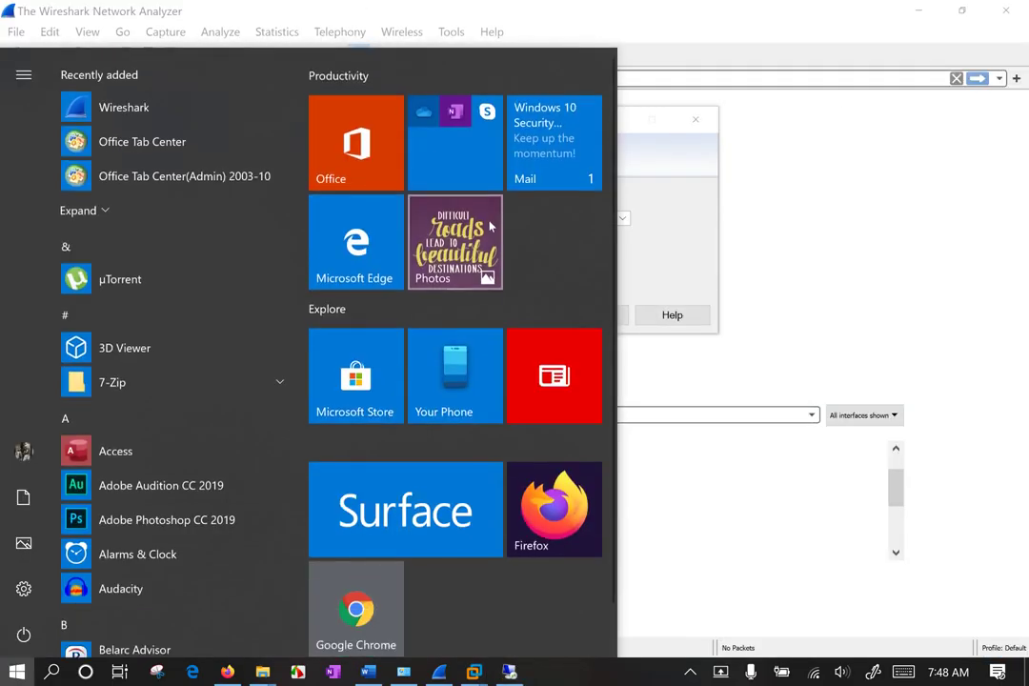
pyautogui.write('wins')
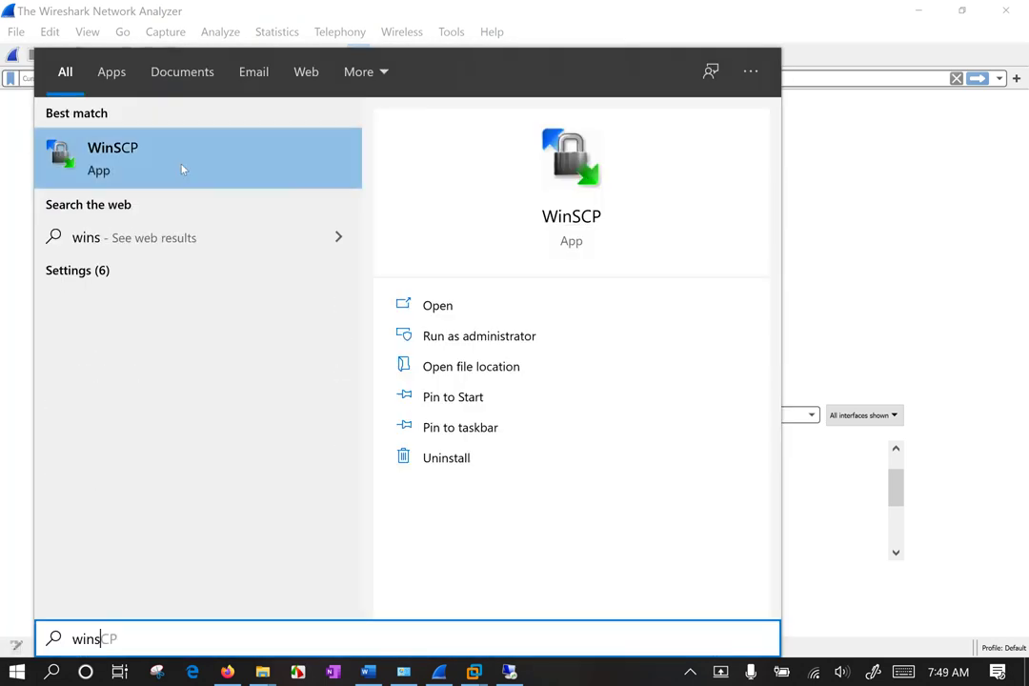
pyautogui.click(183, 165)
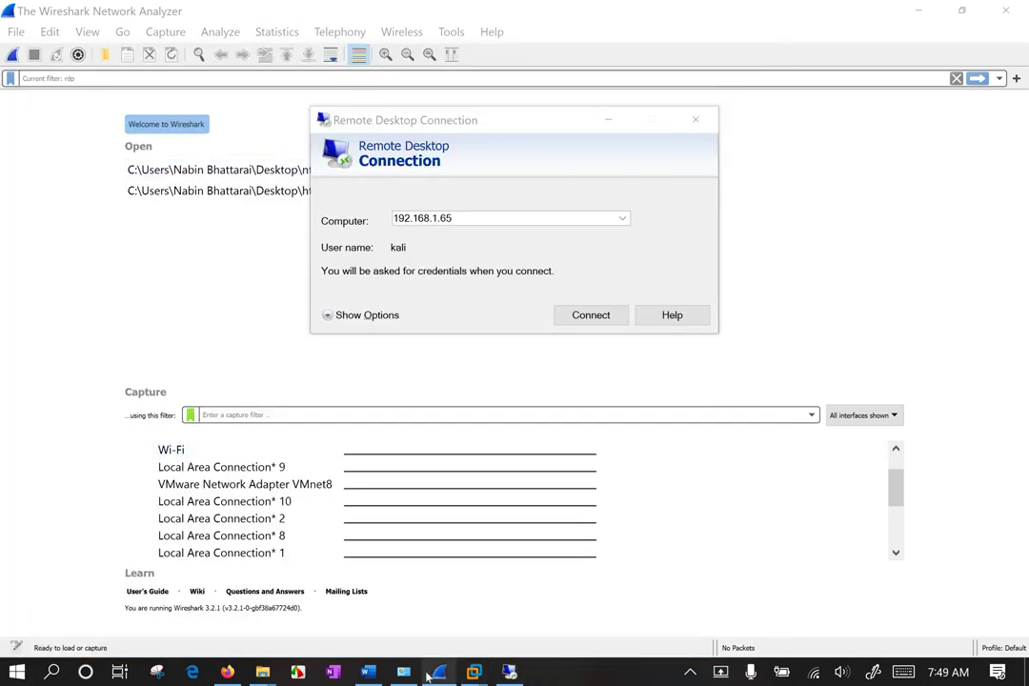
pyautogui.click(367, 671)
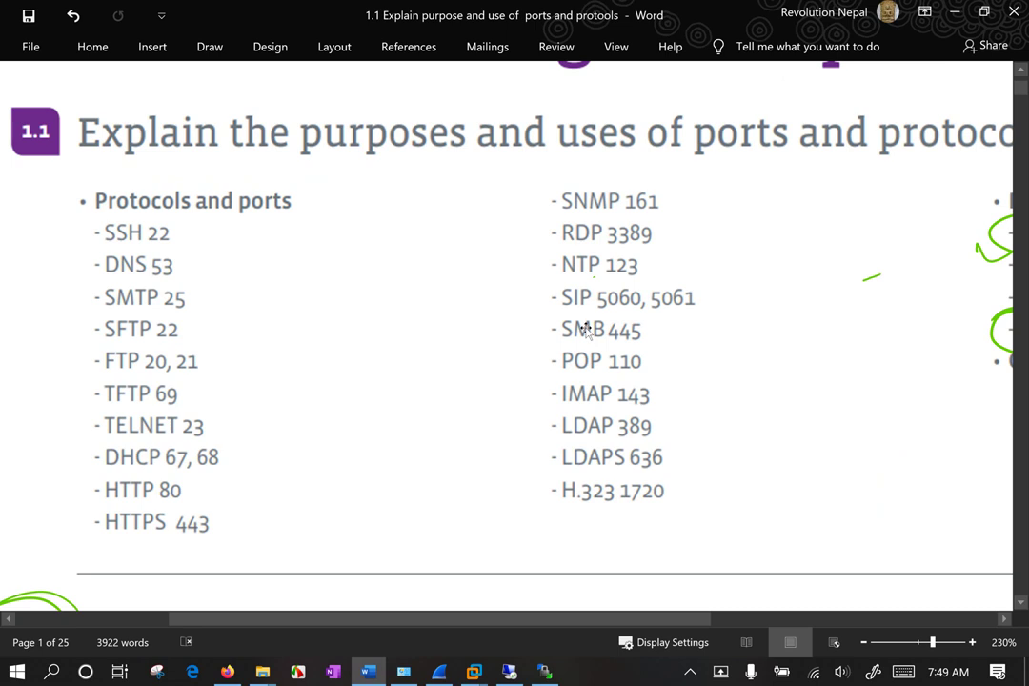
# Step: Position the WinSCP login window and set the file protocol to SCP
pyautogui.click(953, 11)
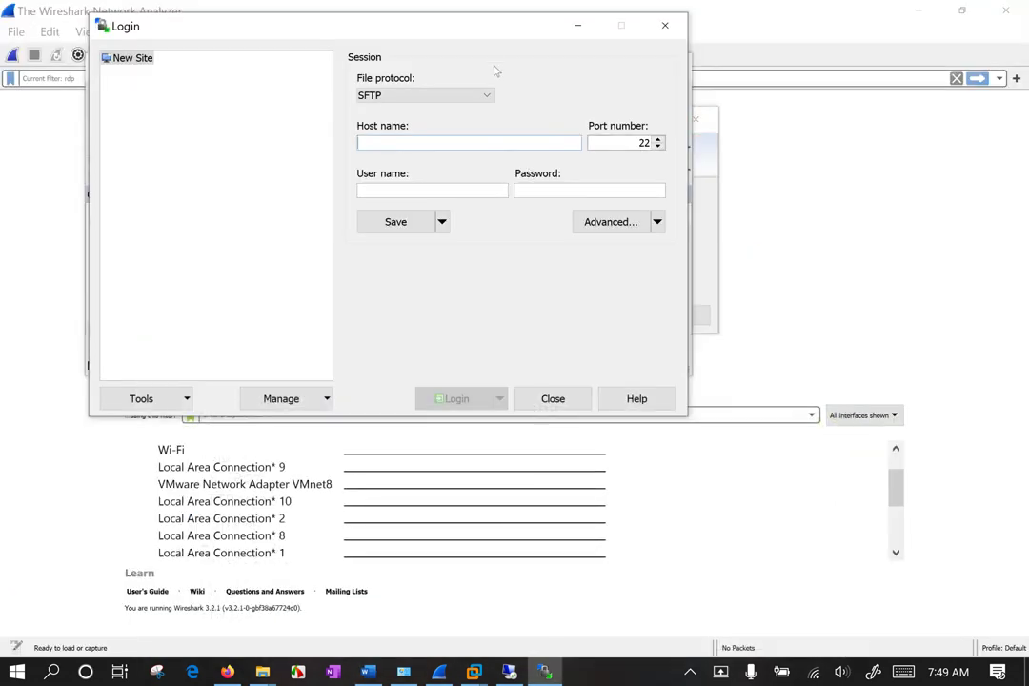
pyautogui.moveTo(500, 25); pyautogui.dragTo(562, 135)
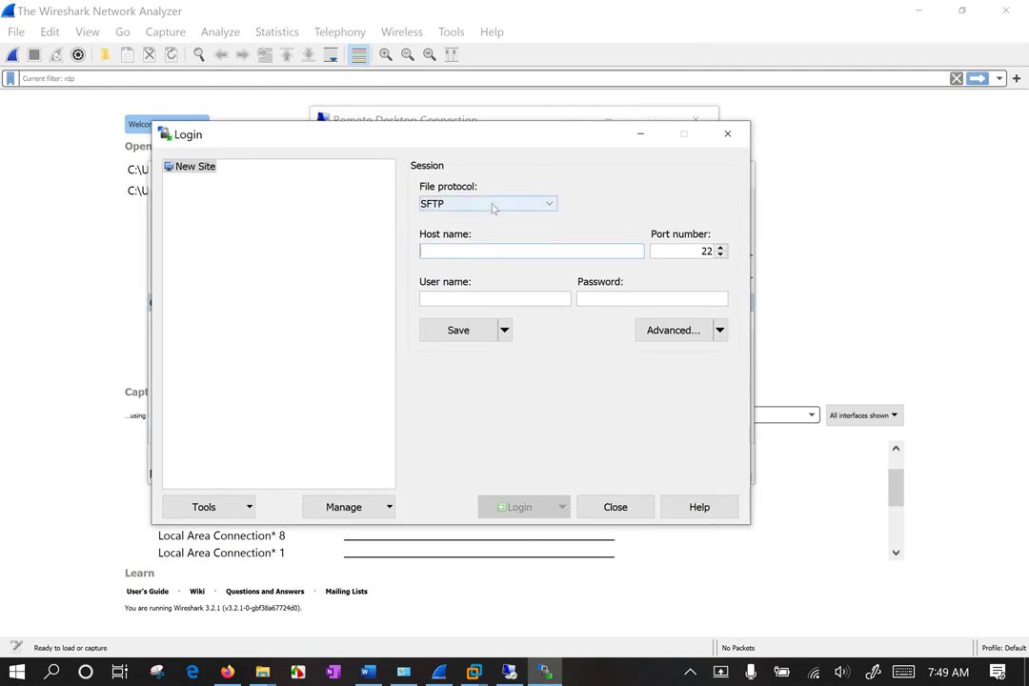
pyautogui.moveTo(520, 147); pyautogui.dragTo(517, 133)
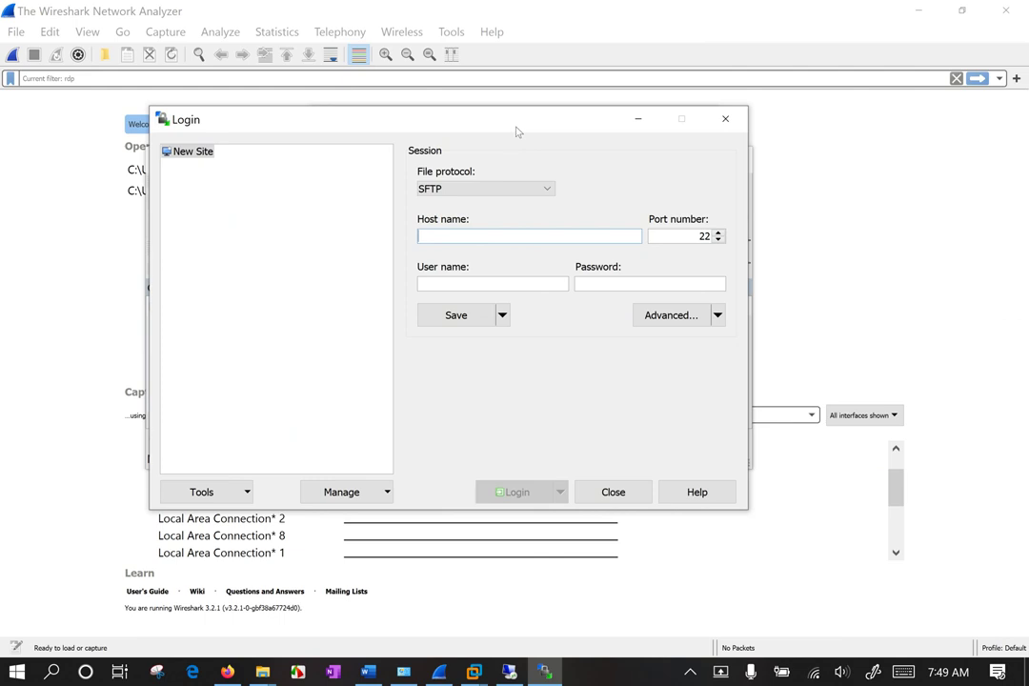
pyautogui.click(486, 190)
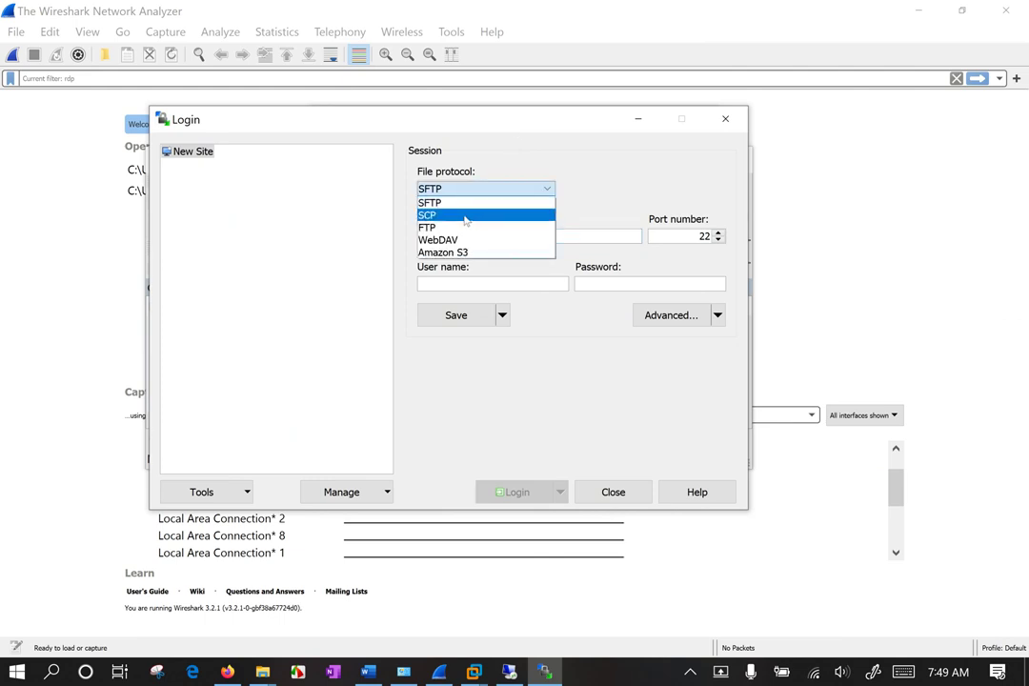
pyautogui.click(467, 215)
# Step: Enter host 192.168.1.64, port 22 and the user credentials, then log in
pyautogui.click(468, 235)
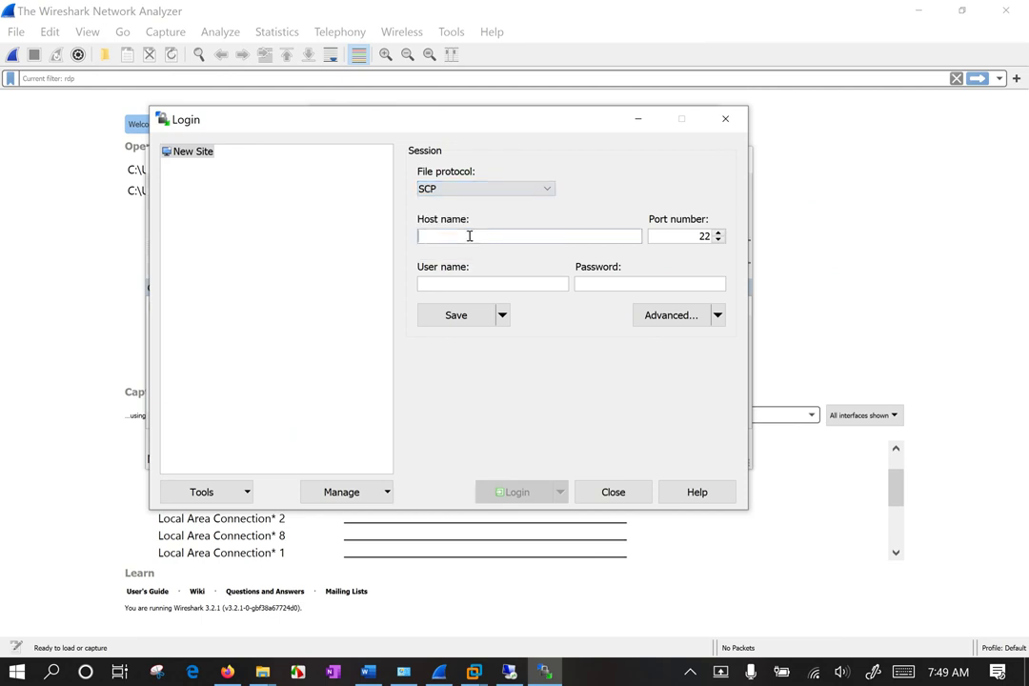
pyautogui.click(474, 671)
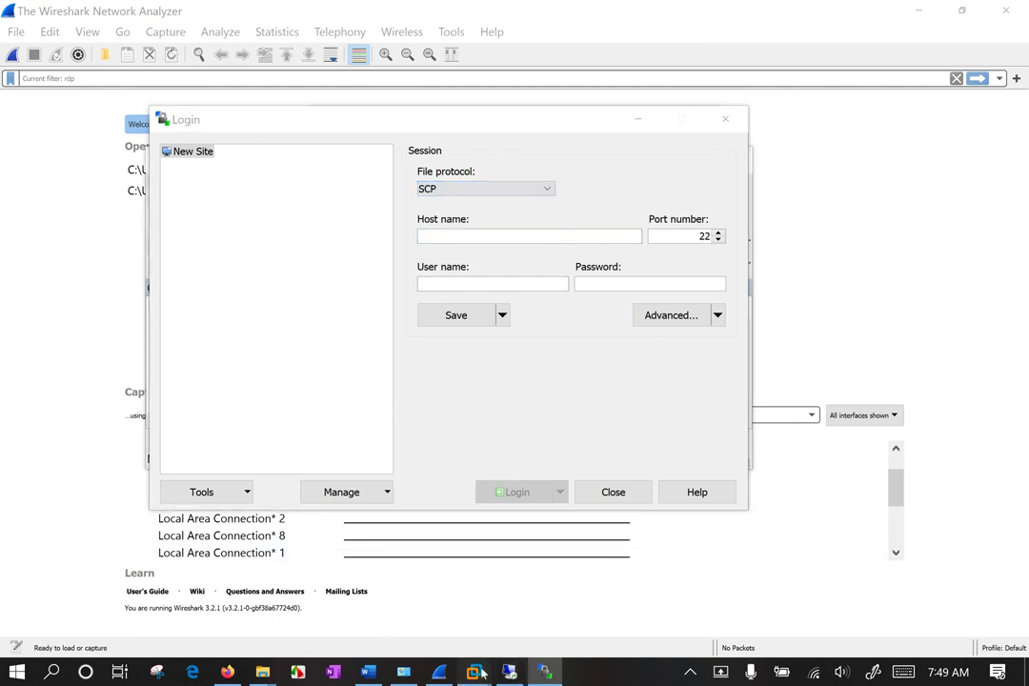
pyautogui.click(574, 553)
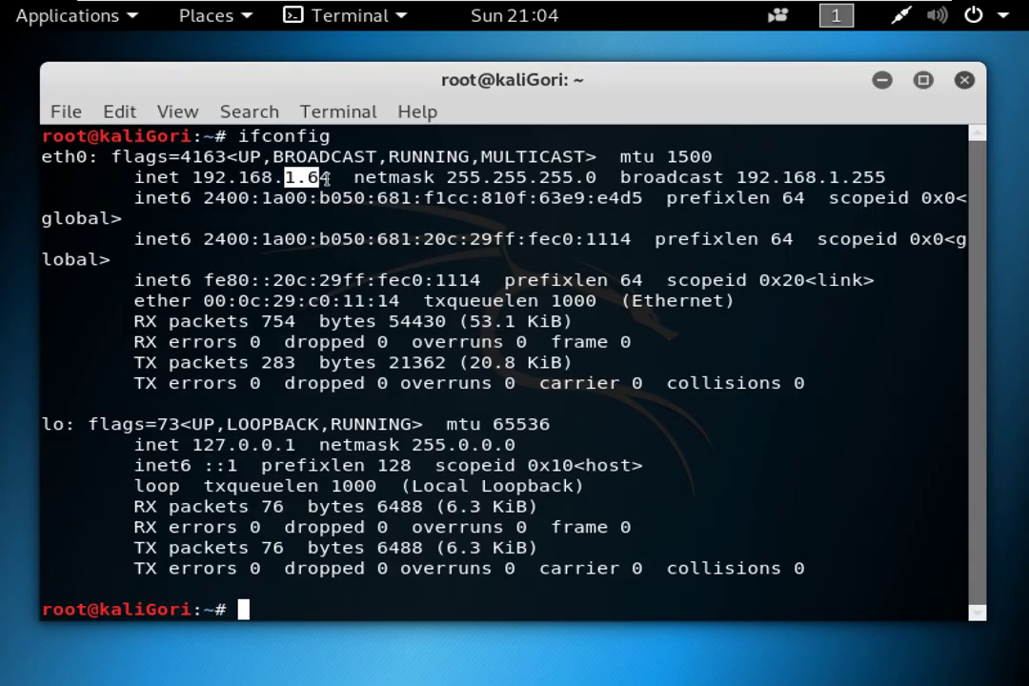
pyautogui.moveTo(330, 177); pyautogui.dragTo(195, 177)
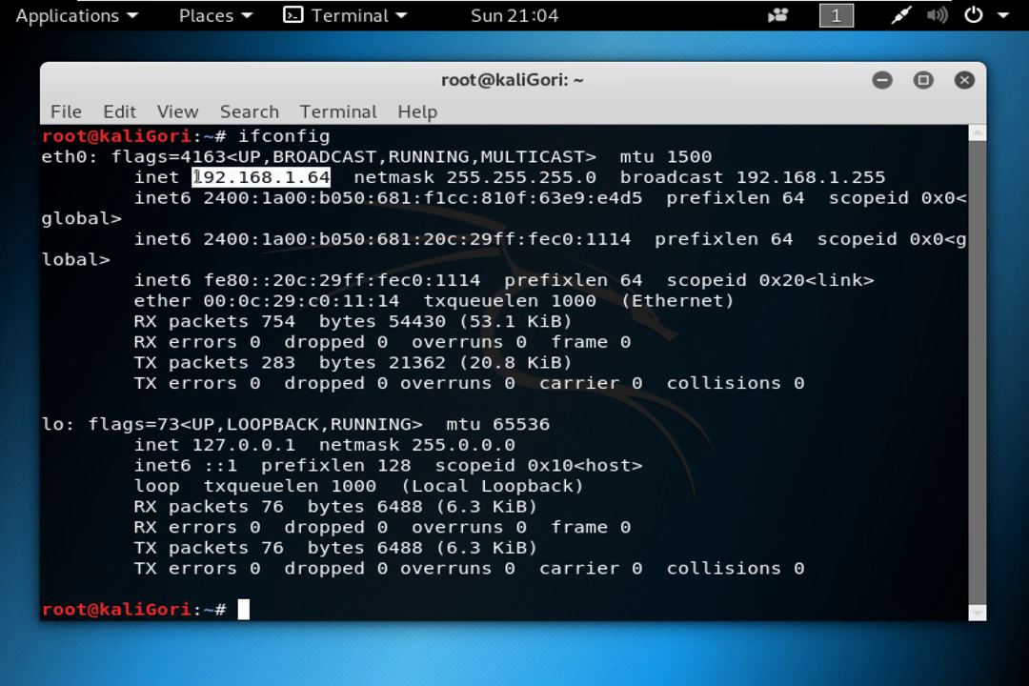
pyautogui.click(758, 10)
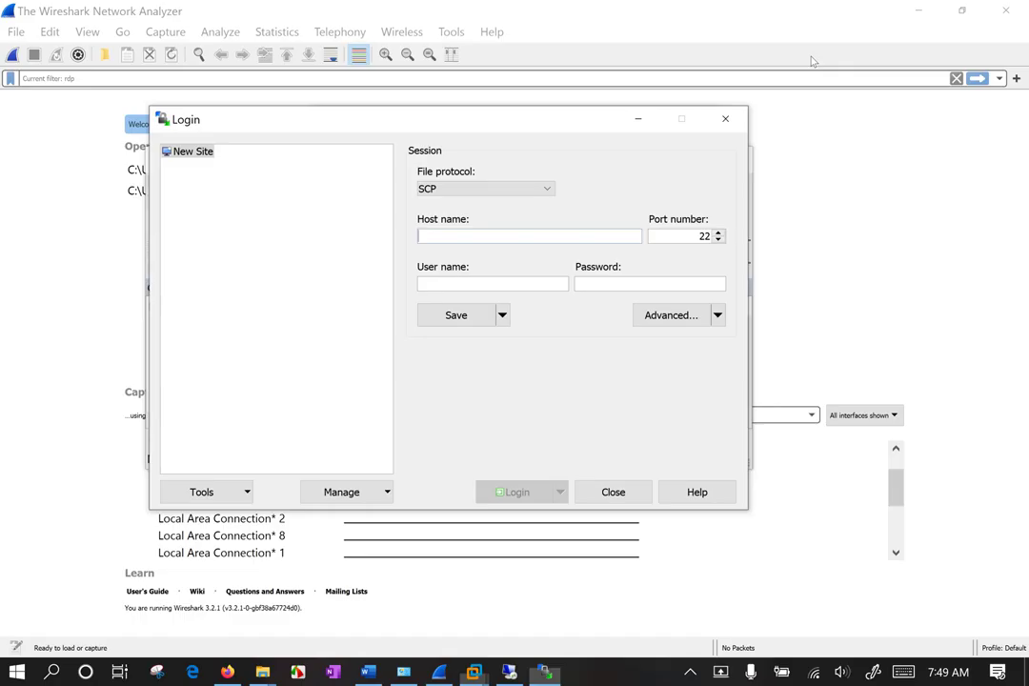
pyautogui.write('192.168.1.64')
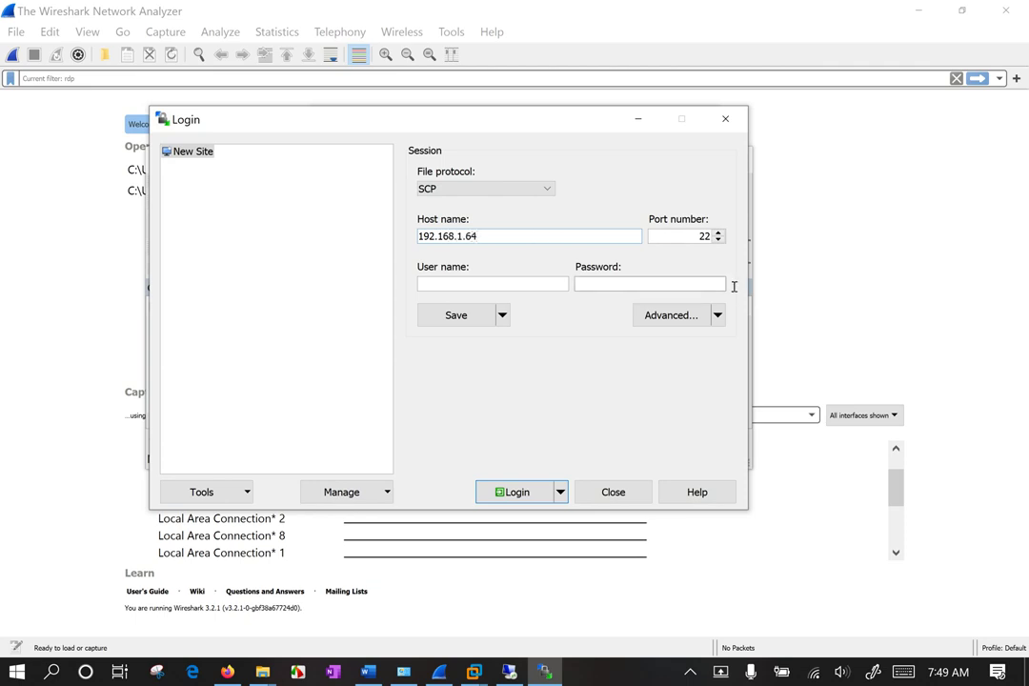
pyautogui.press('Tab')
pyautogui.moveTo(682, 236); pyautogui.dragTo(716, 235)
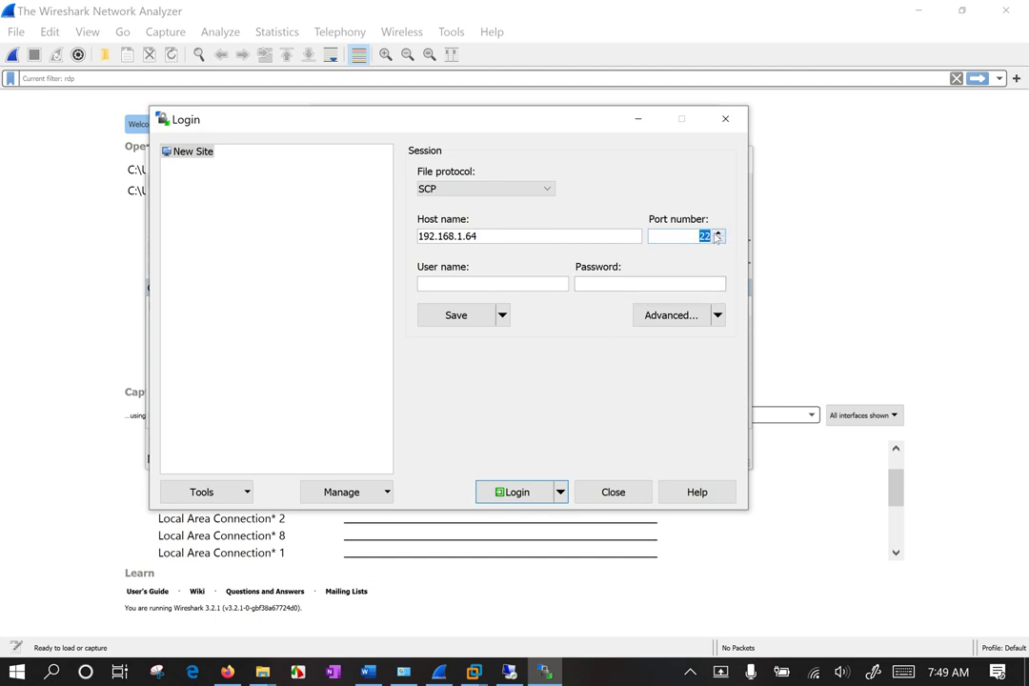
pyautogui.click(471, 285)
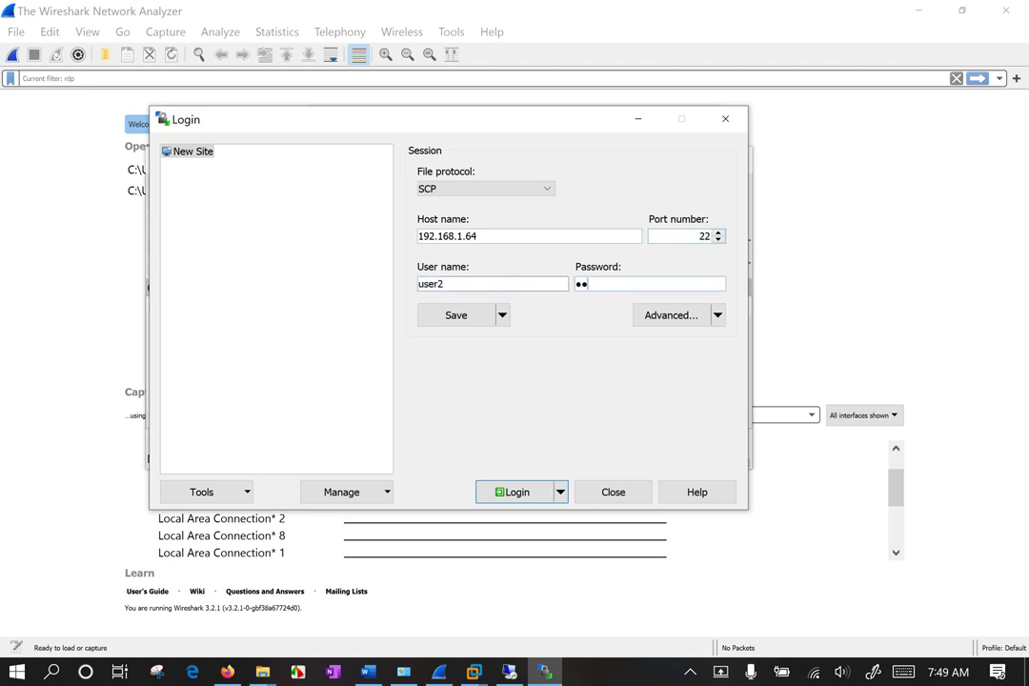
pyautogui.click(507, 491)
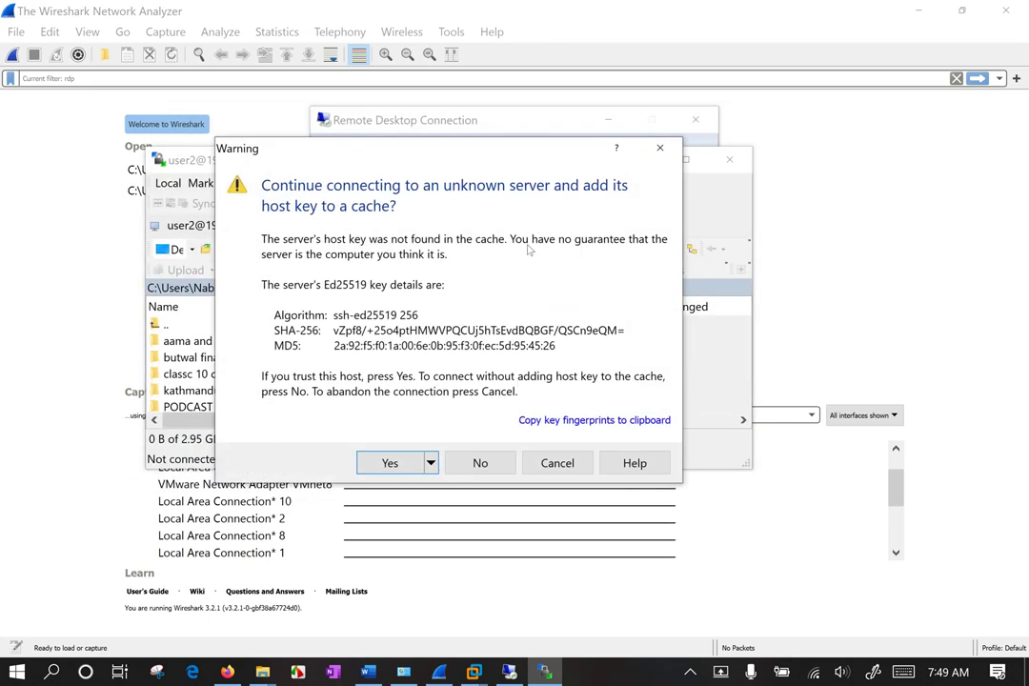
# Step: Trust the Ed25519 host key, copy the remote home folder to the local Desktop, and minimize WinSCP
pyautogui.click(389, 464)
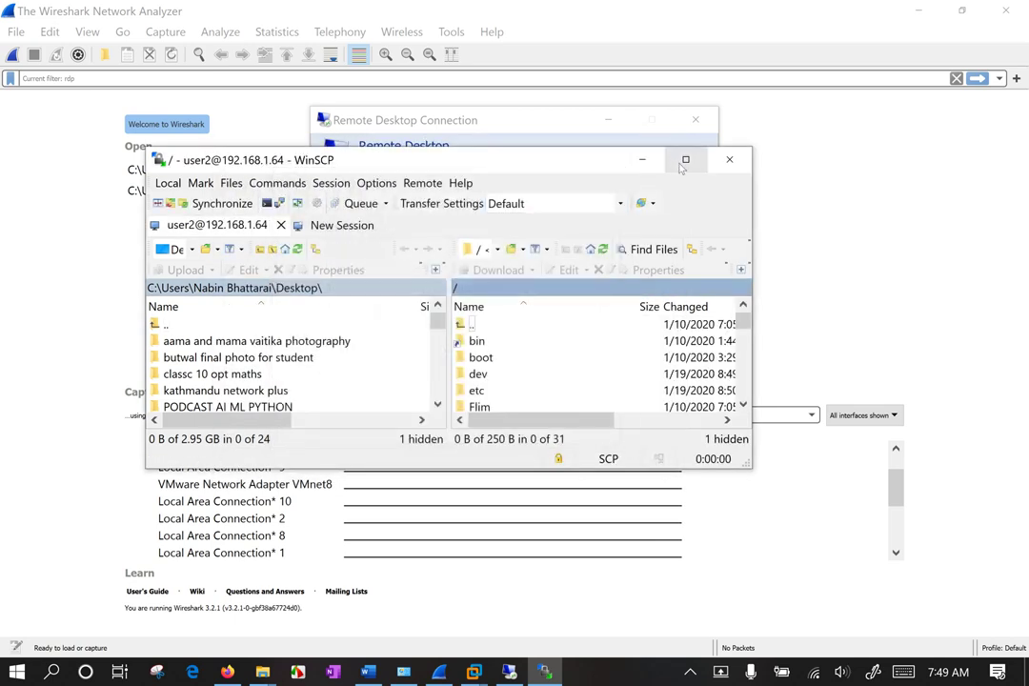
pyautogui.click(684, 159)
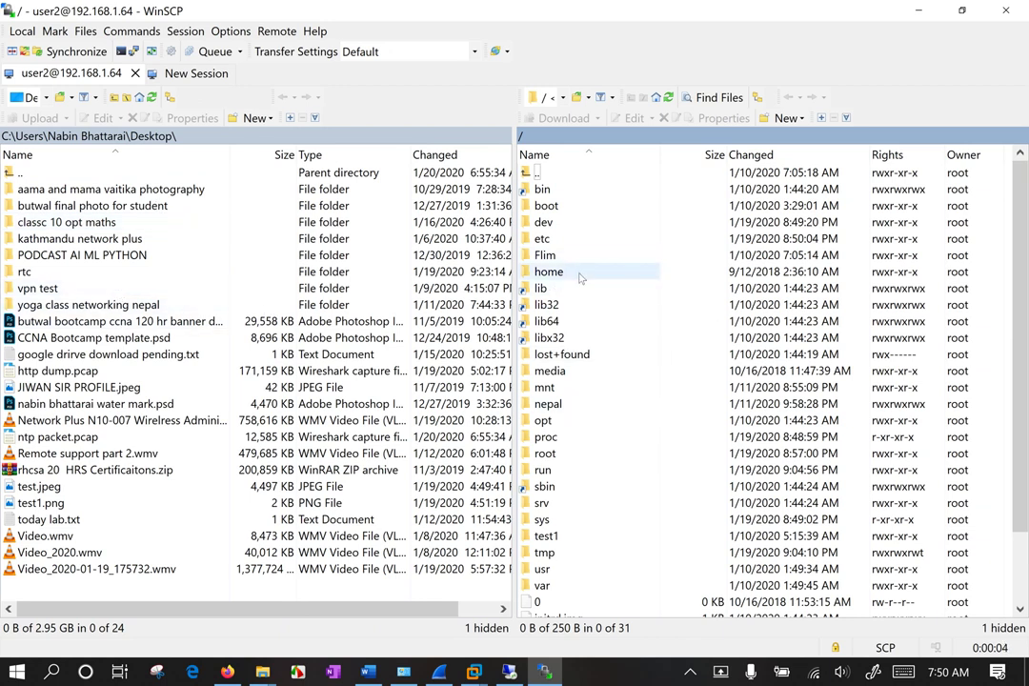
pyautogui.click(538, 271)
pyautogui.moveTo(548, 279); pyautogui.dragTo(178, 439)
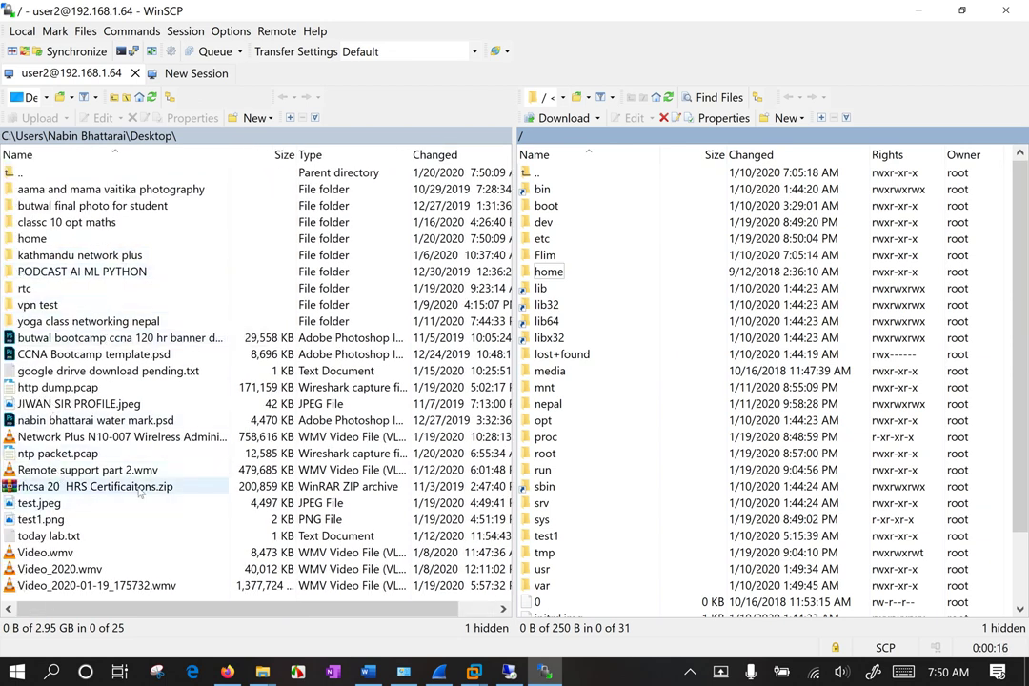
pyautogui.click(212, 324)
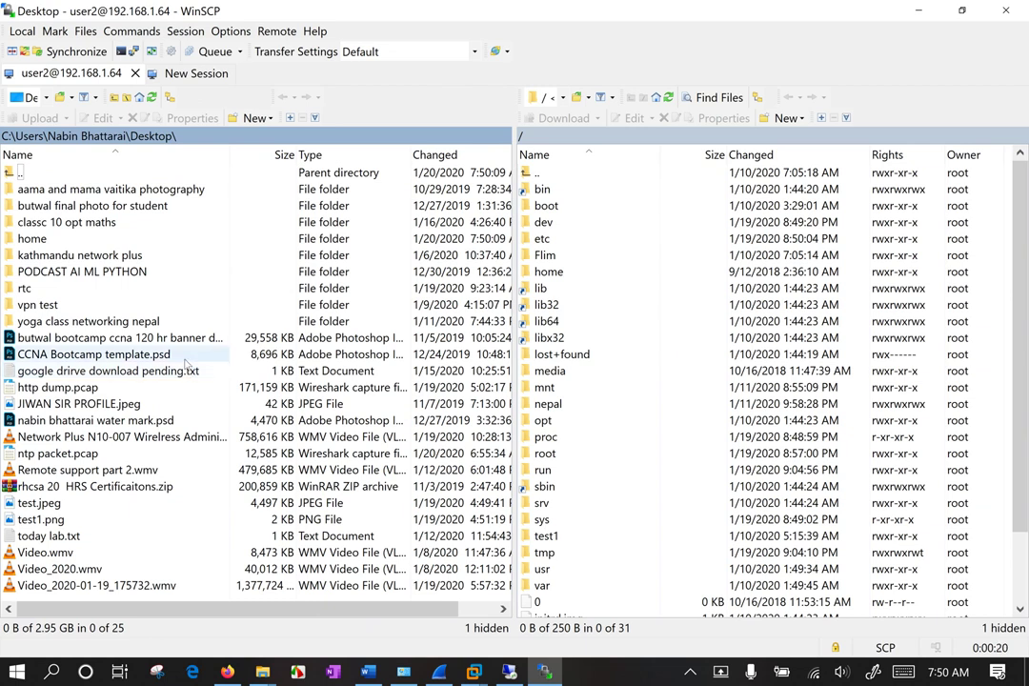
pyautogui.click(1013, 13)
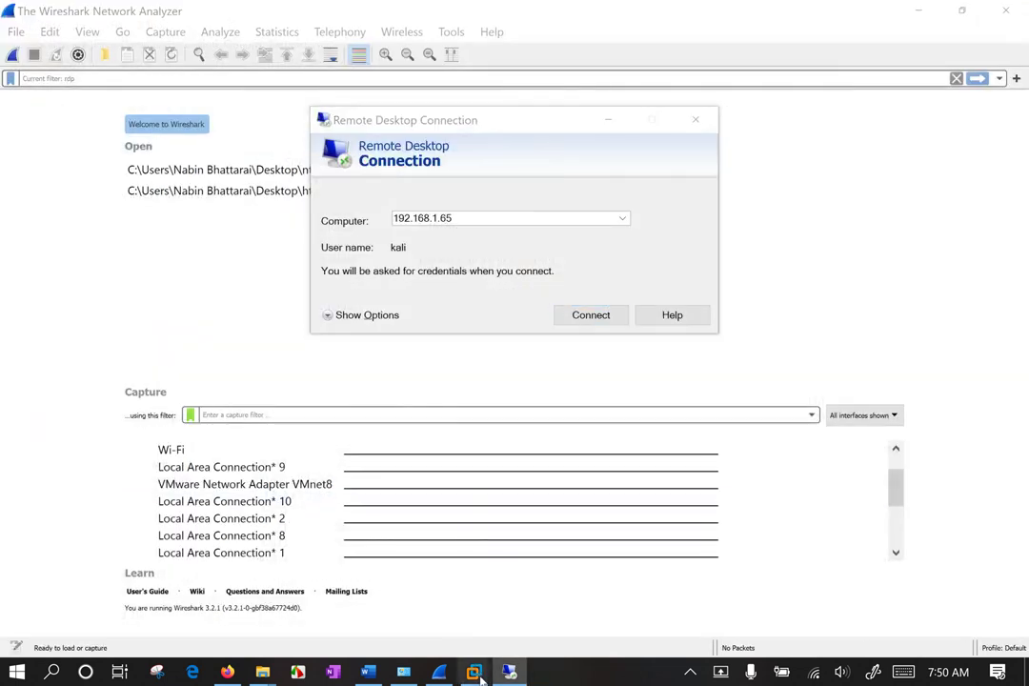
# Step: Launch wireshark from the Kali terminal, dismiss the Lua error, and capture on eth0
pyautogui.moveTo(473, 671)
pyautogui.click(540, 593)
pyautogui.click(446, 439)
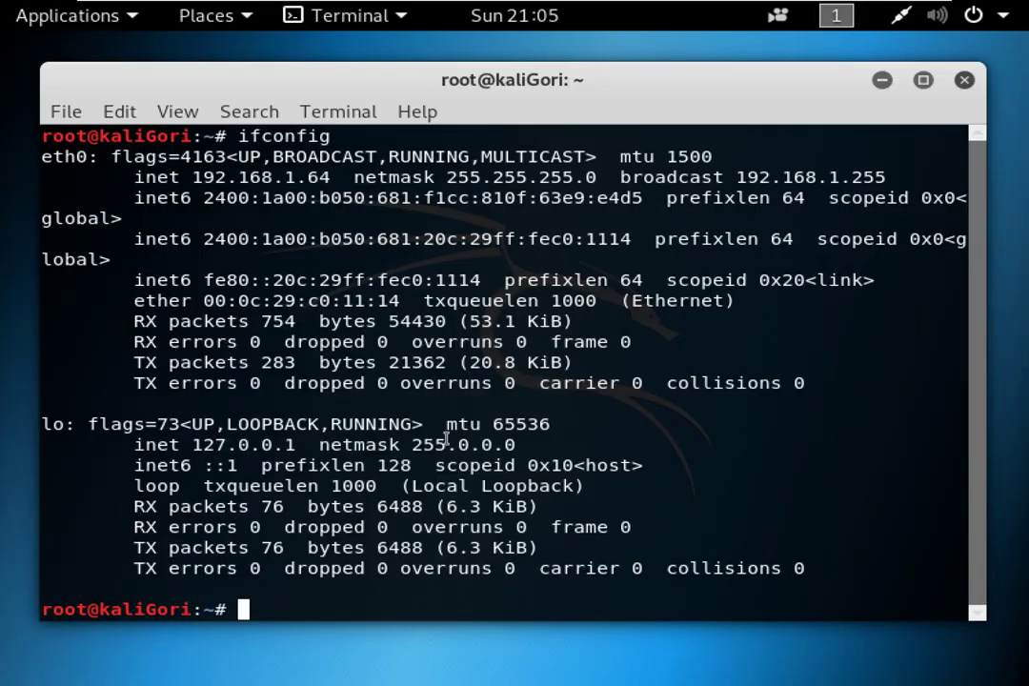
pyautogui.write('wireshark')
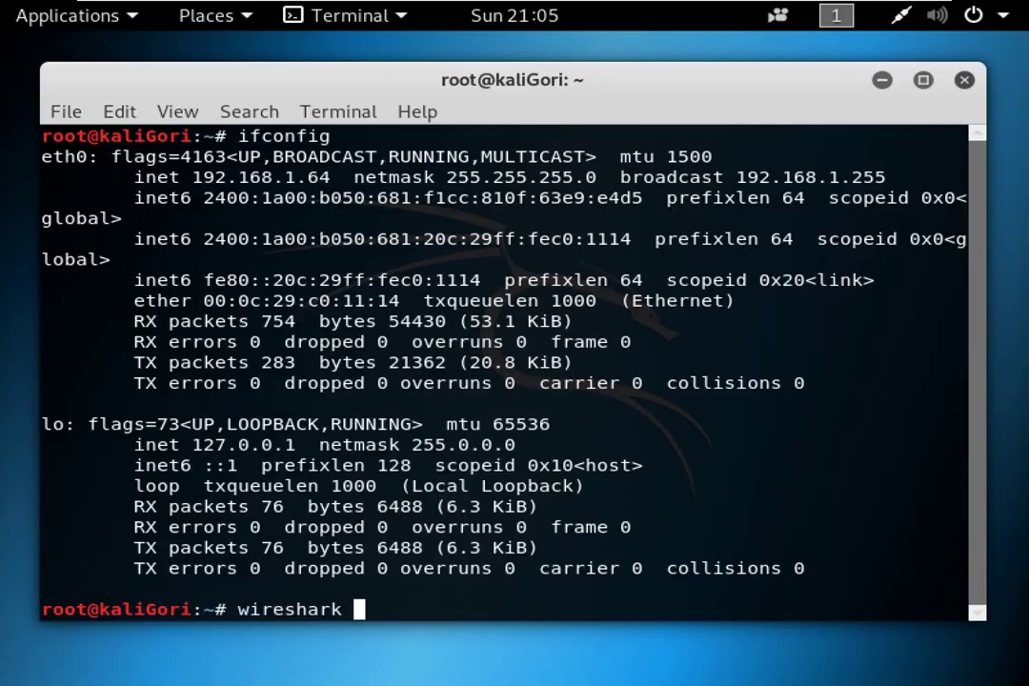
pyautogui.press('Return')
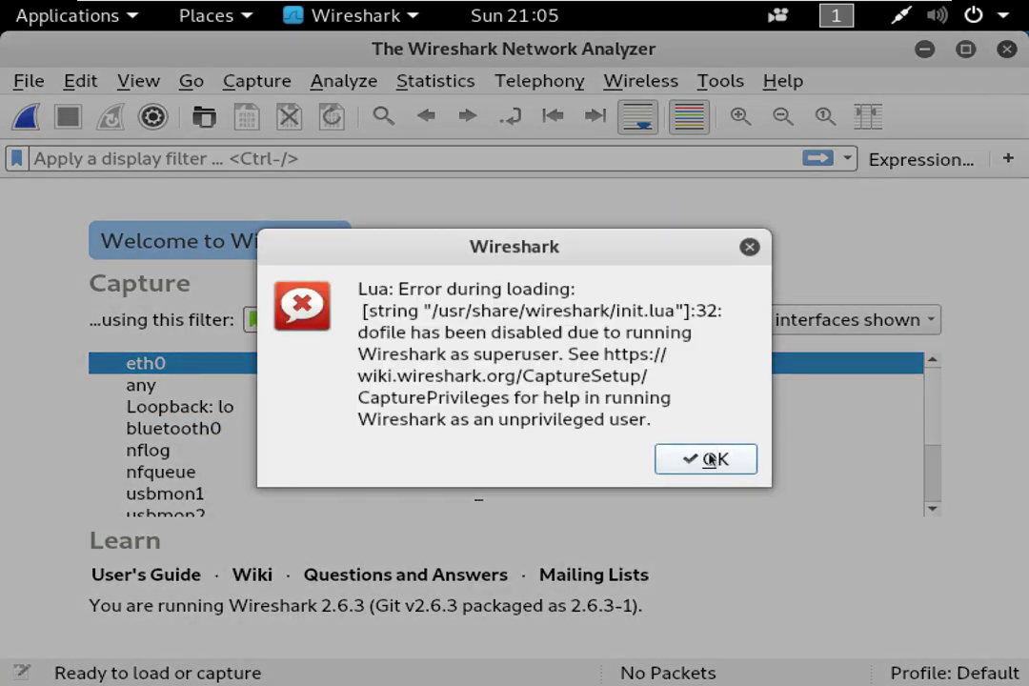
pyautogui.click(707, 459)
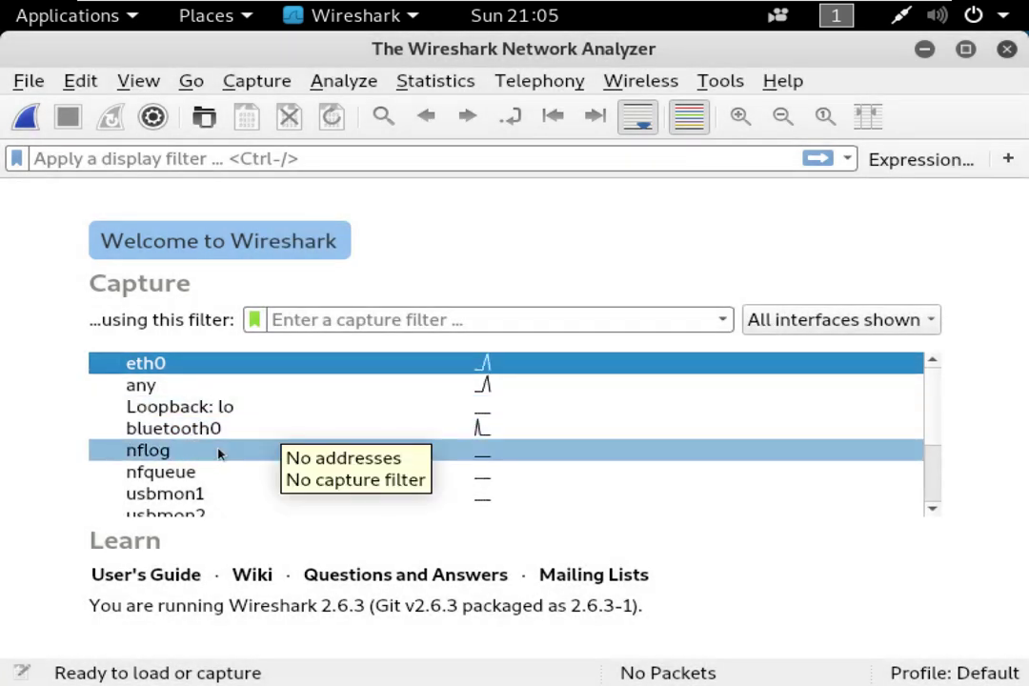
pyautogui.scroll(-1, 218, 434)
pyautogui.scroll(1, 214, 416)
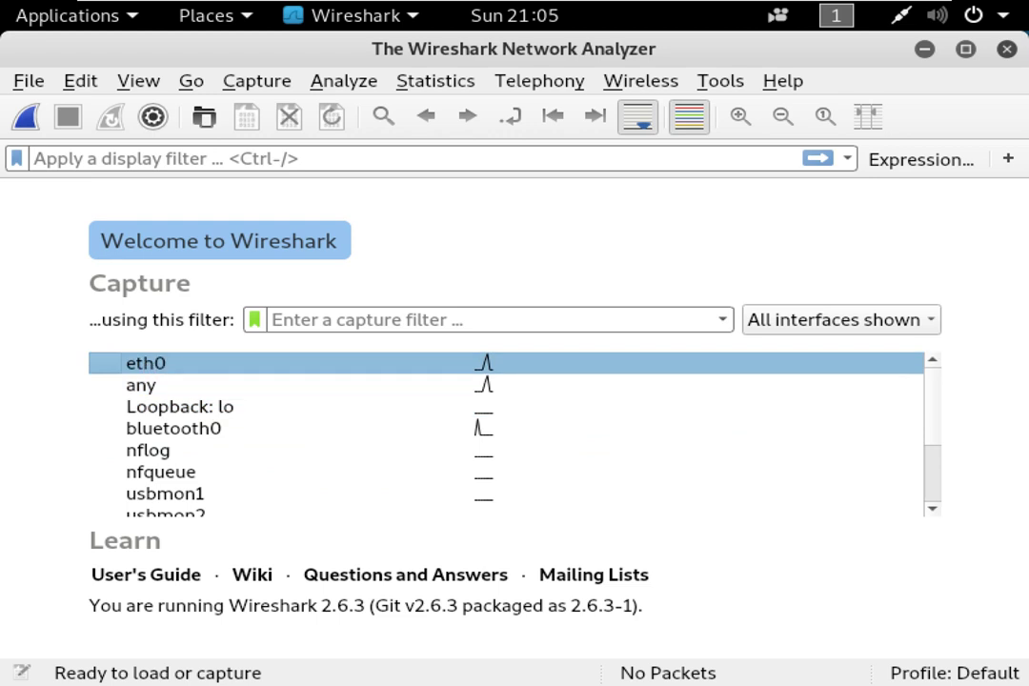
pyautogui.moveTo(502, 367)
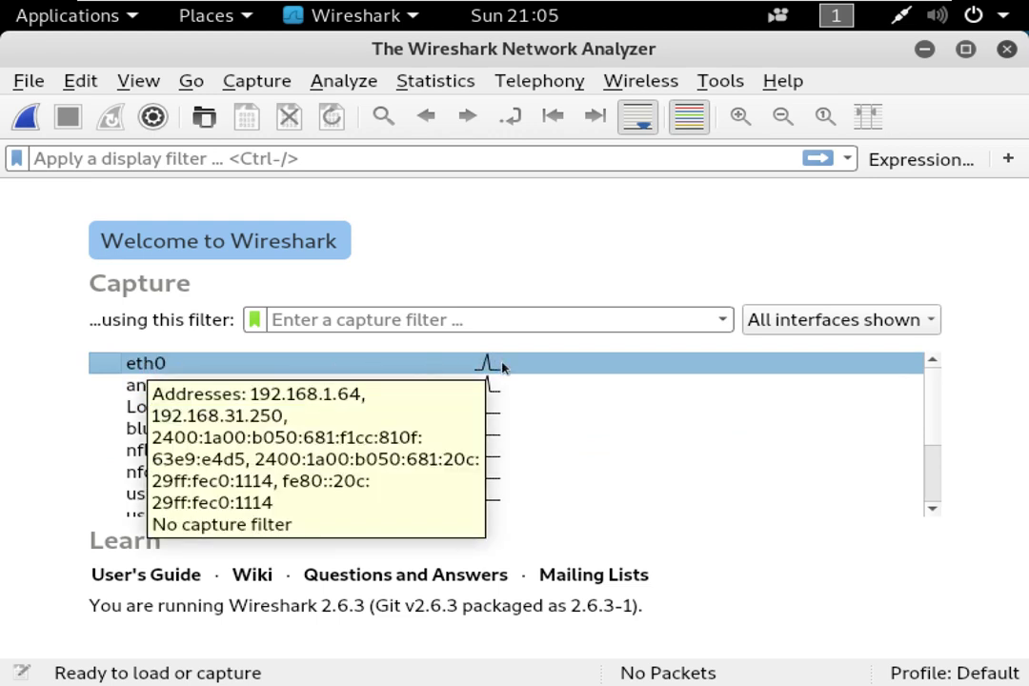
pyautogui.doubleClick(503, 368)
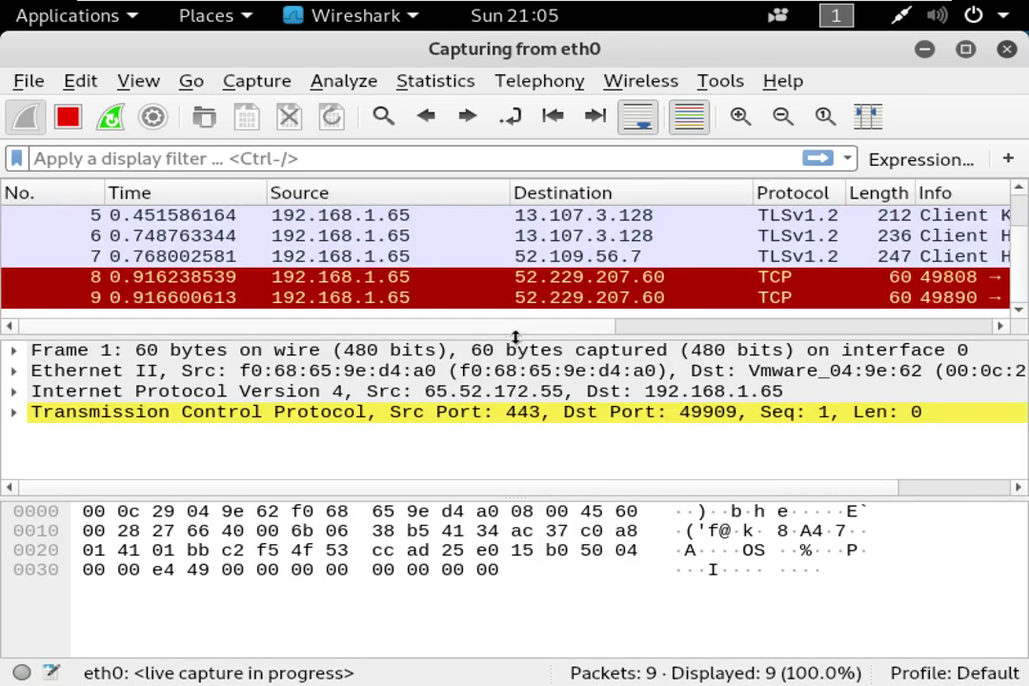
# Step: Enlarge the packet list, apply the ssh display filter, then clear it to show every packet
pyautogui.moveTo(515, 338); pyautogui.dragTo(533, 636)
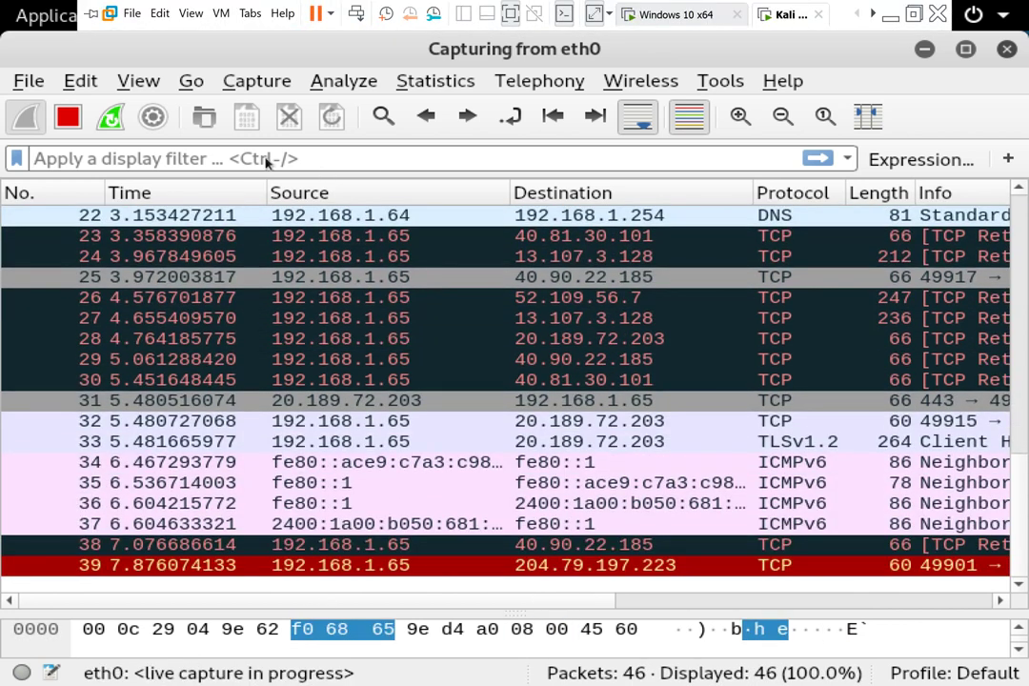
pyautogui.click(256, 159)
pyautogui.write('scp')
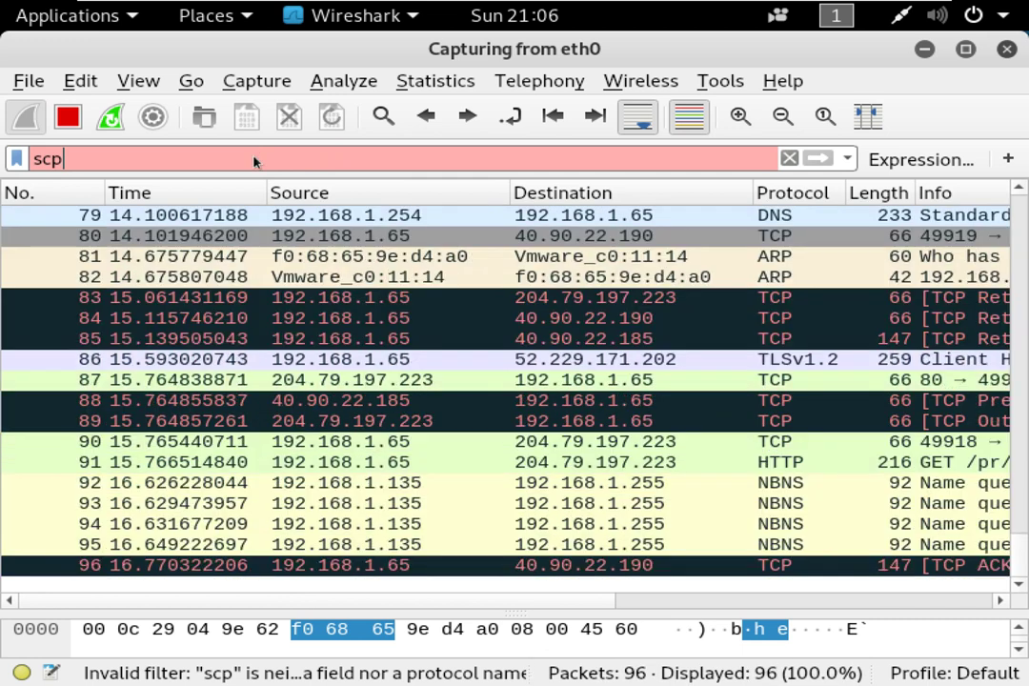
pyautogui.press('BackSpace')
pyautogui.press('BackSpace')
pyautogui.press('BackSpace')
pyautogui.write('ssh')
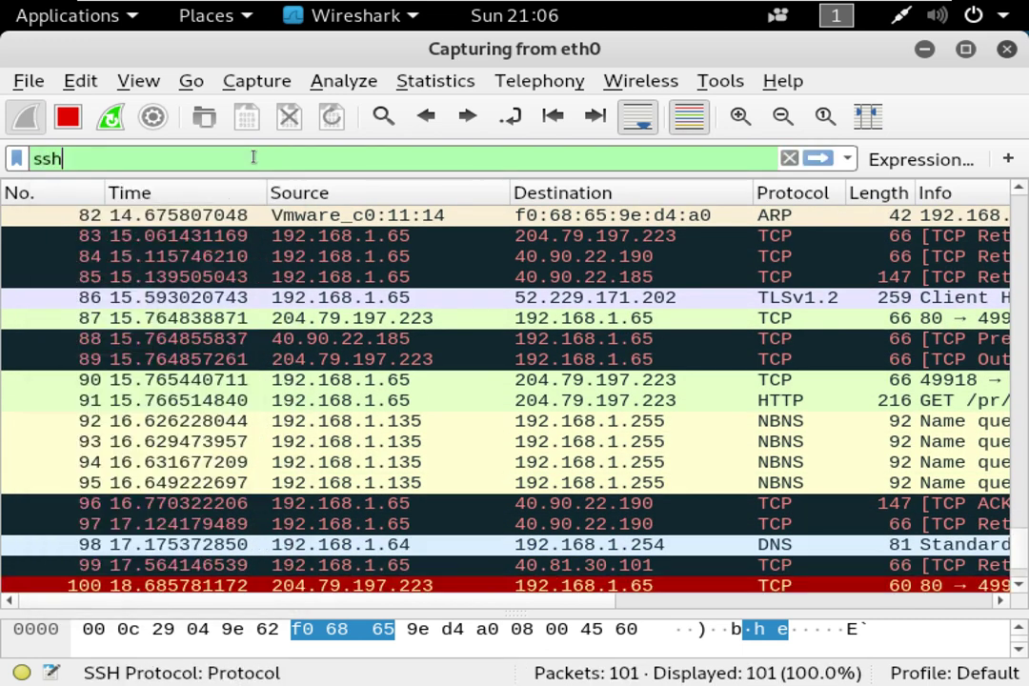
pyautogui.press('Return')
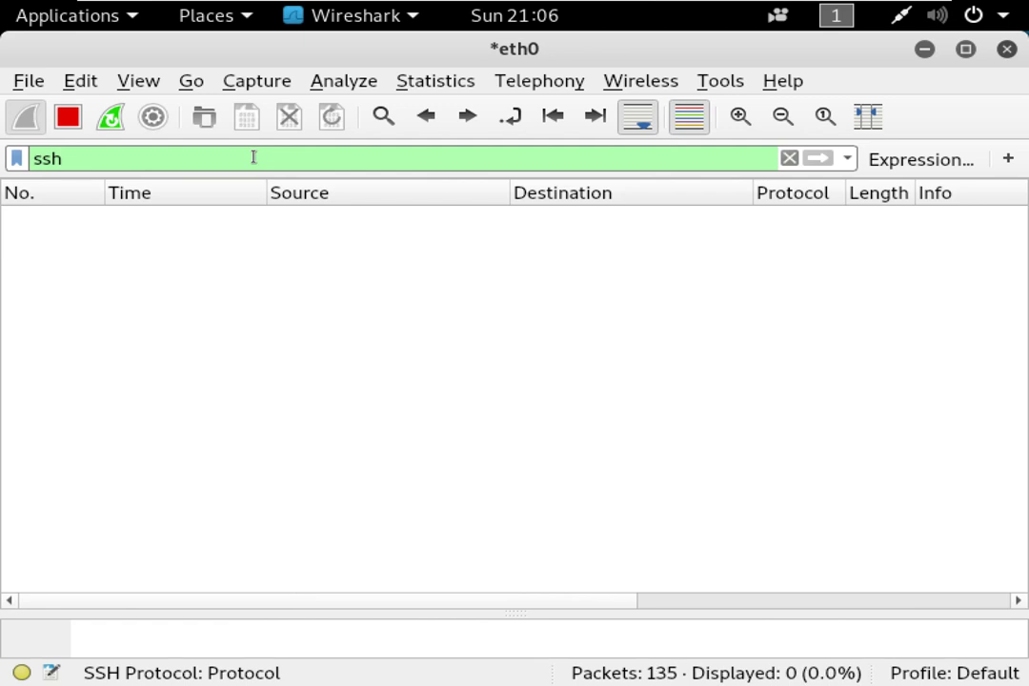
pyautogui.press('BackSpace')
pyautogui.press('BackSpace')
pyautogui.press('BackSpace')
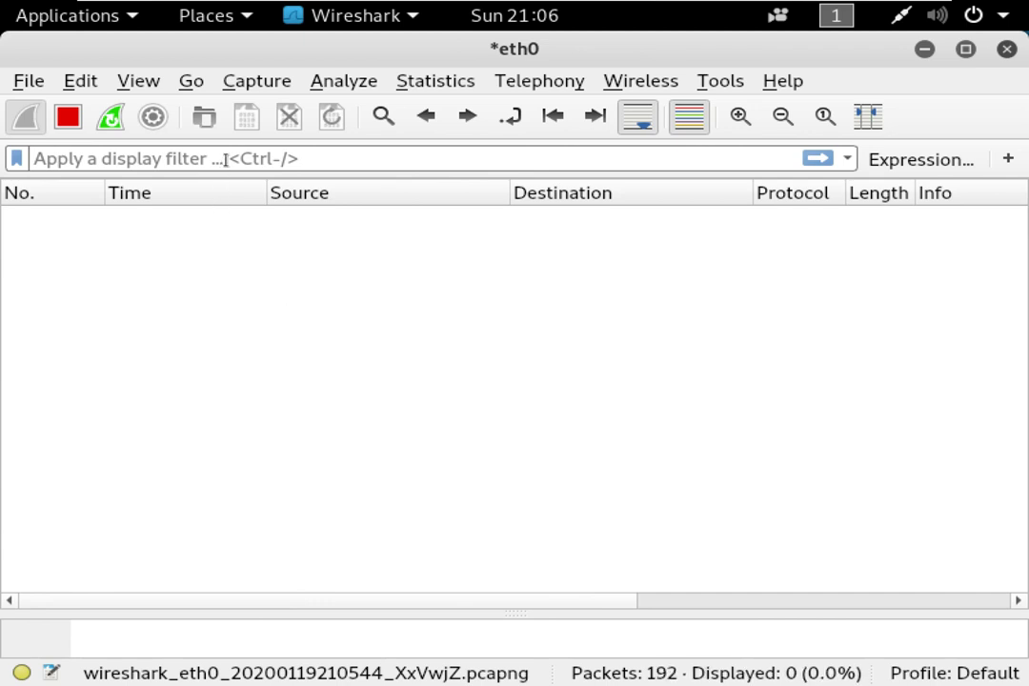
pyautogui.click(817, 158)
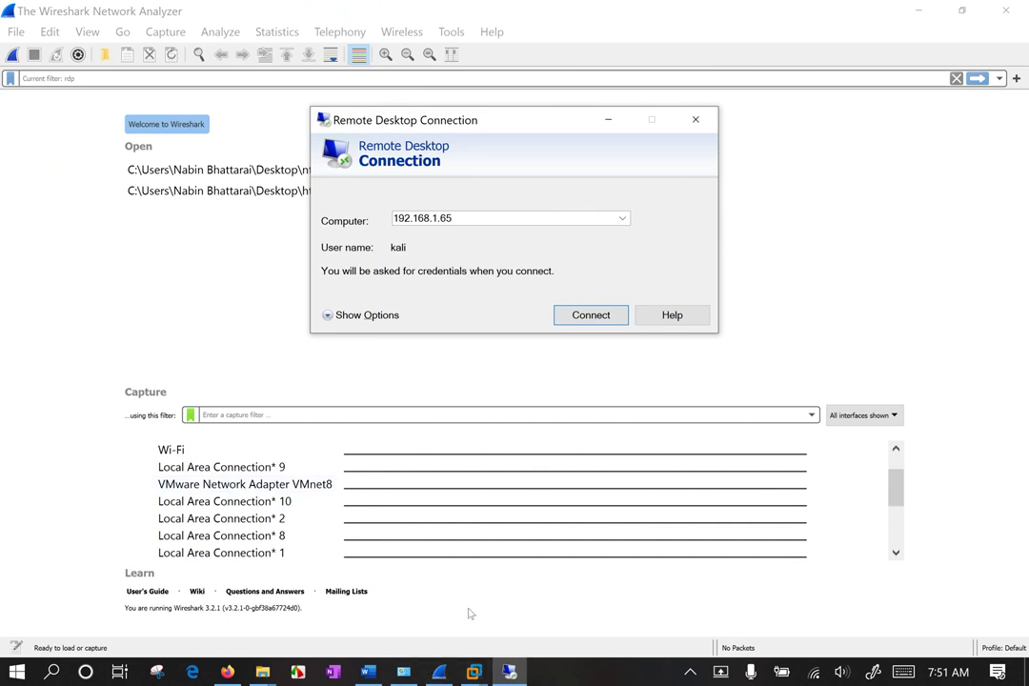
# Step: Launch WinSCP by searching 'win' in the Start menu
pyautogui.hotkey('alt', 'Tab')
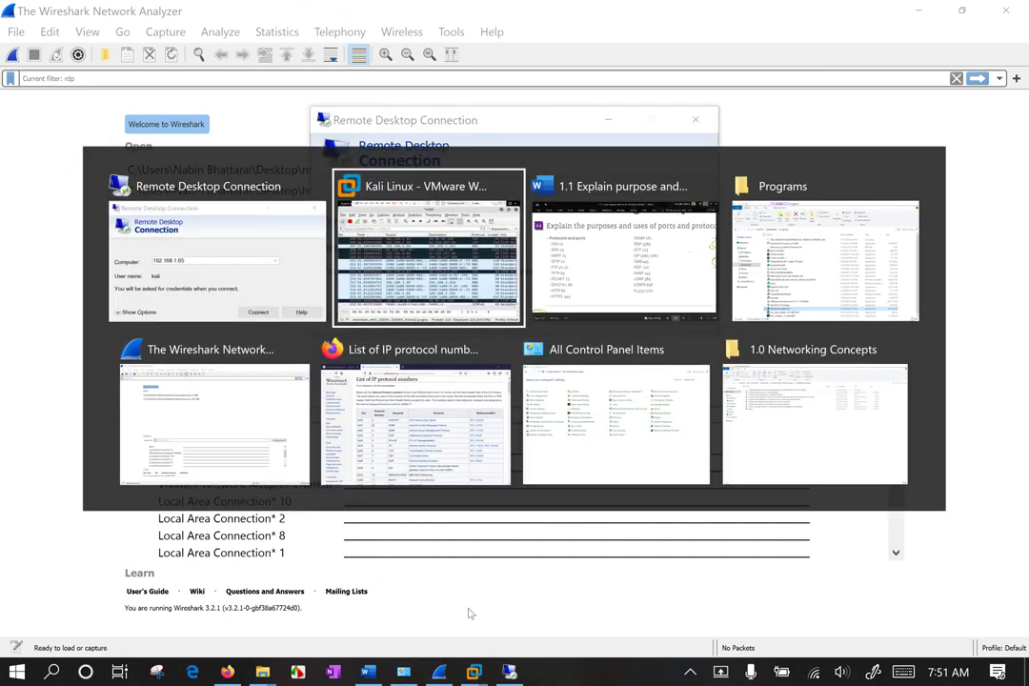
pyautogui.press('Tab')
pyautogui.press('Tab')
pyautogui.press('Tab')
pyautogui.press('Tab')
pyautogui.press('Tab')
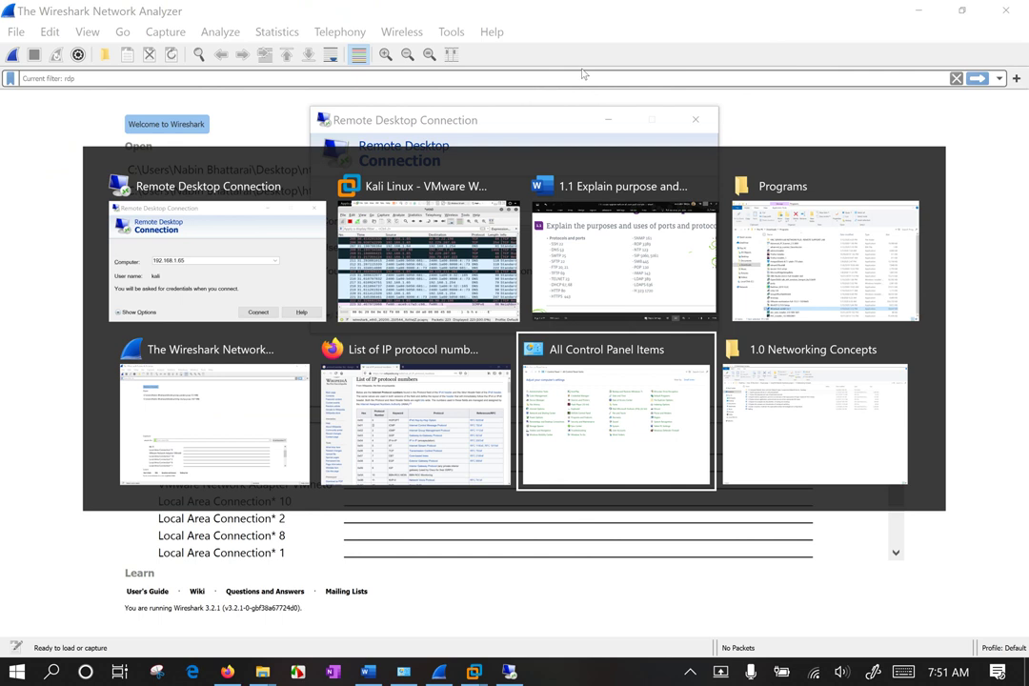
pyautogui.press('Escape')
pyautogui.press('super')
pyautogui.write('win')
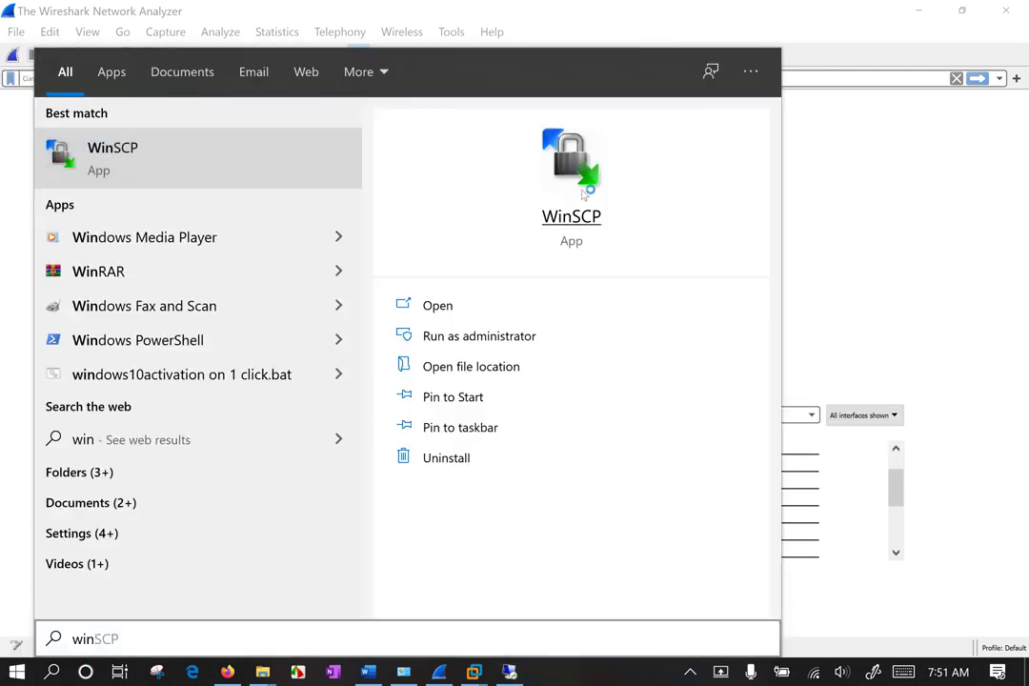
pyautogui.click(584, 193)
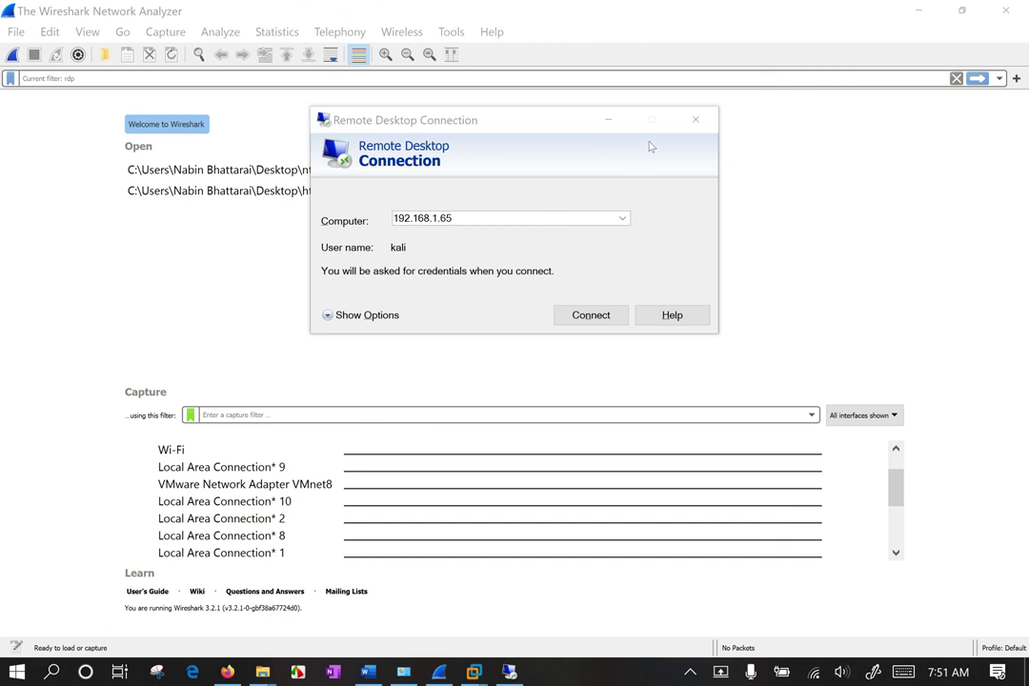
pyautogui.click(609, 119)
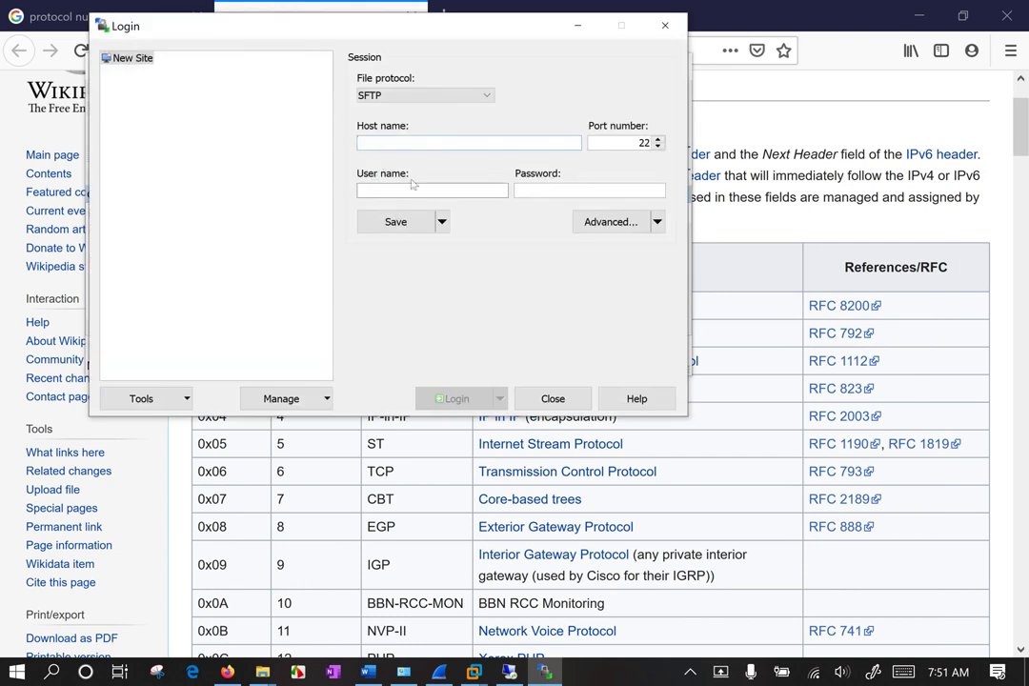
# Step: Set the SCP protocol, host 192.168.1.64 and the user name, then log in
pyautogui.click(391, 98)
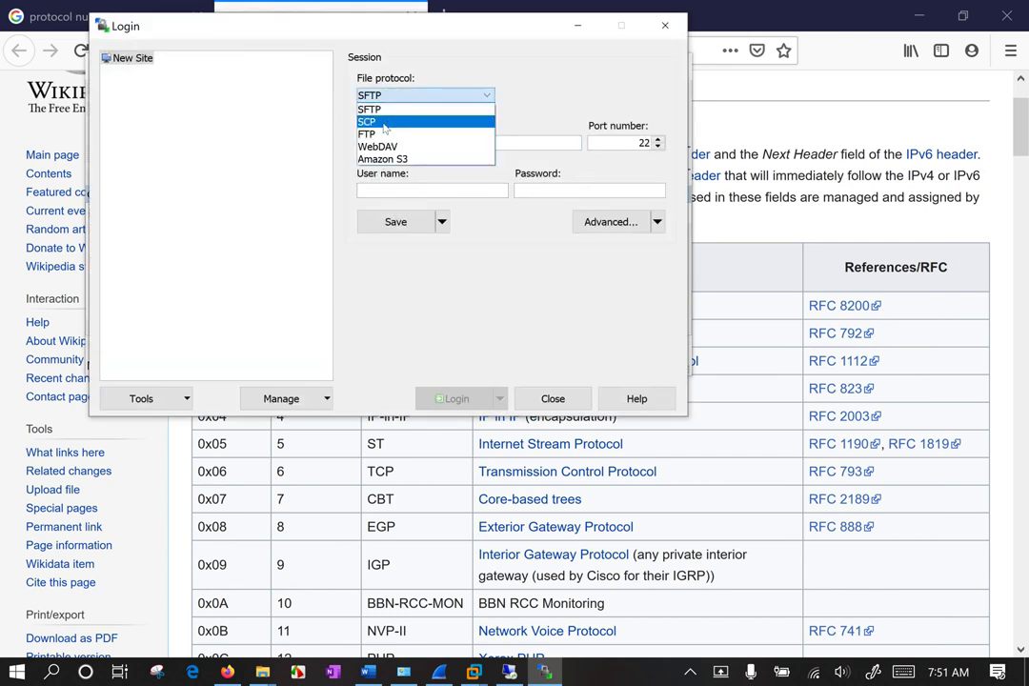
pyautogui.click(386, 120)
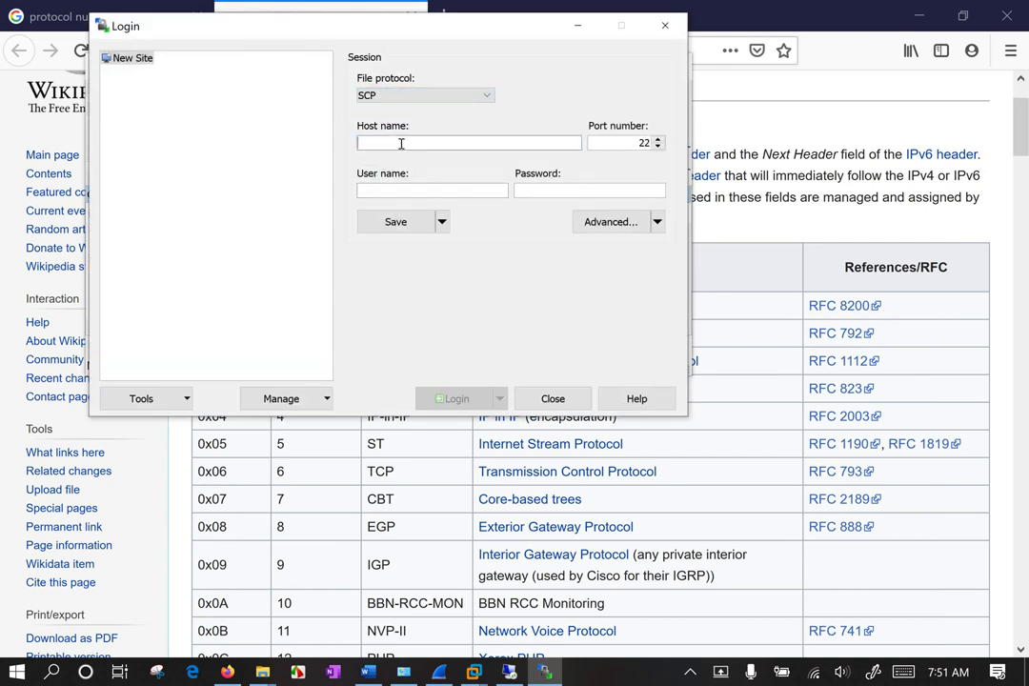
pyautogui.click(401, 143)
pyautogui.write('192.')
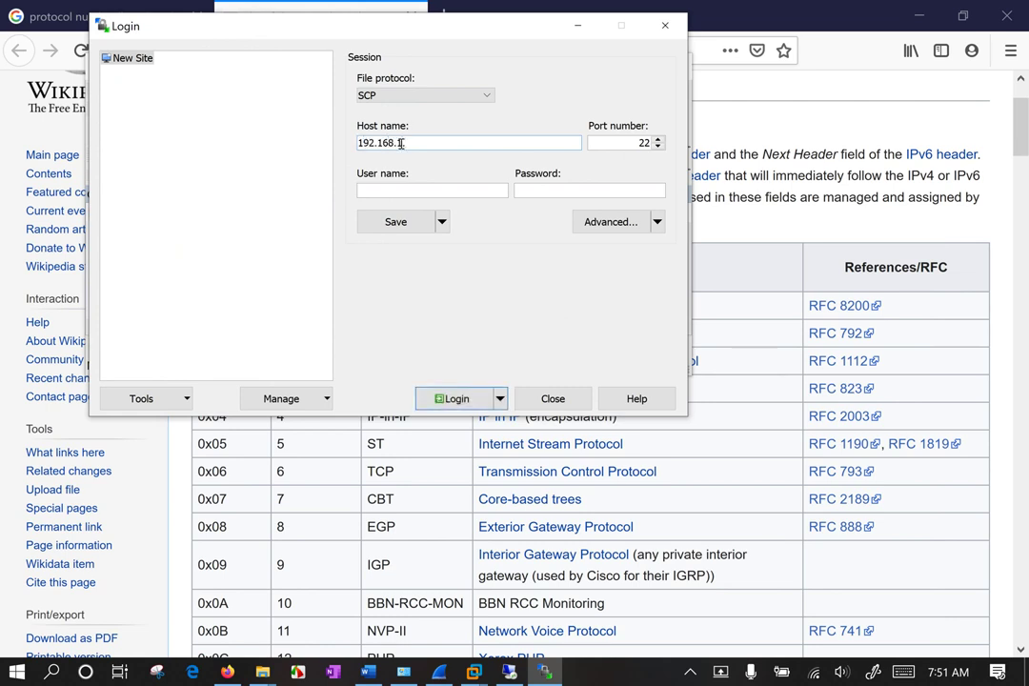
pyautogui.write('168.1.64')
pyautogui.press('Tab')
pyautogui.click(390, 189)
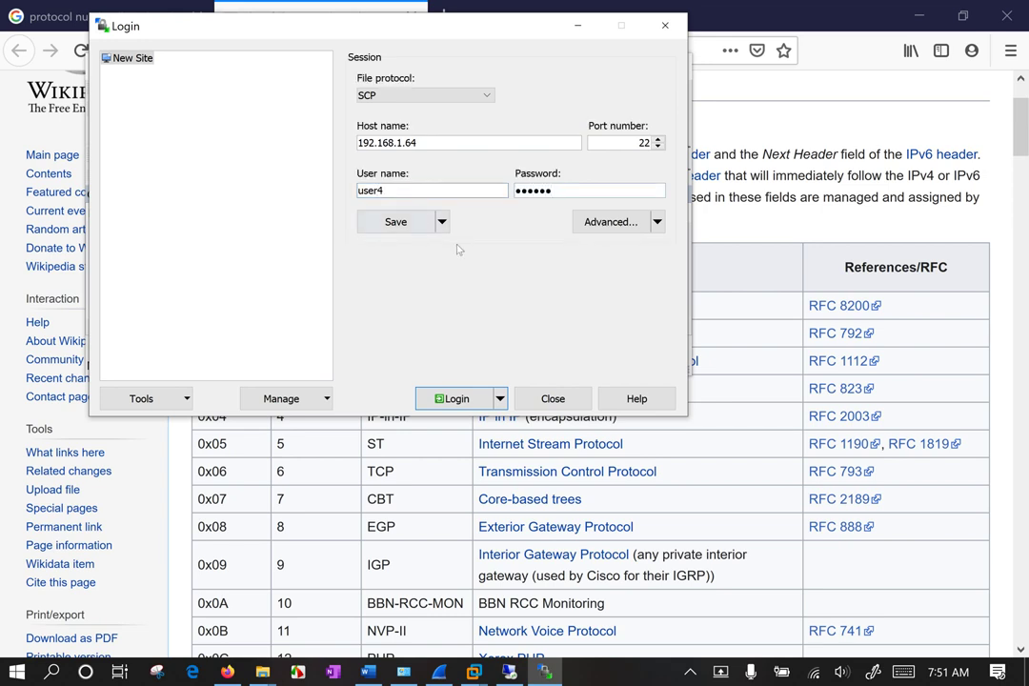
pyautogui.press('Return')
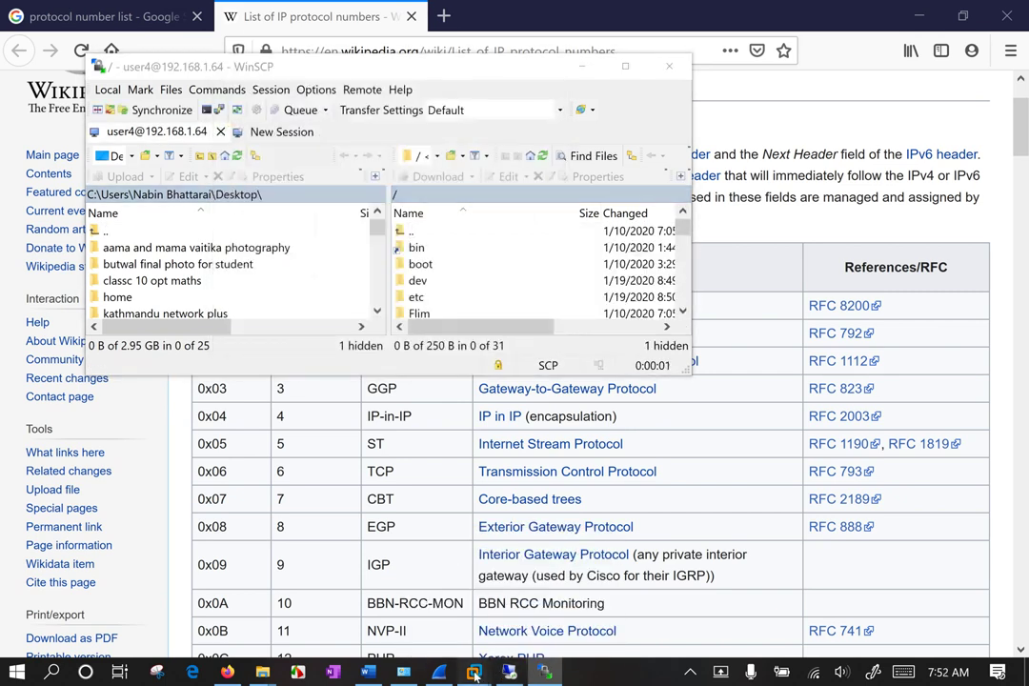
# Step: On the Kali VM, apply the ssh display filter to show the 122 SSHv2 packets
pyautogui.moveTo(473, 673)
pyautogui.click(562, 557)
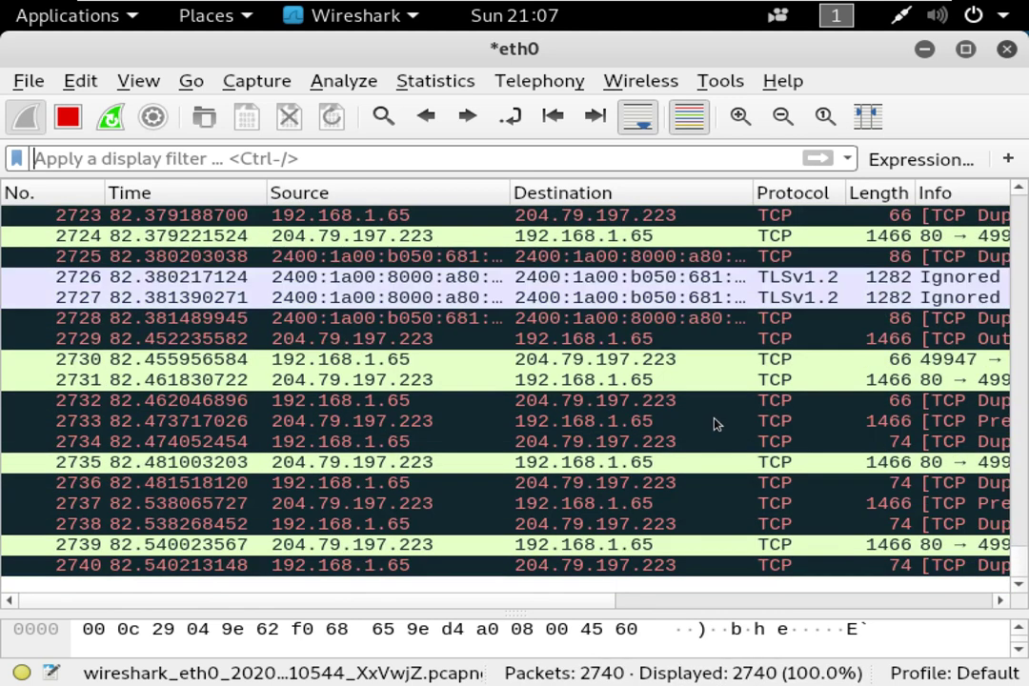
pyautogui.write('ssh')
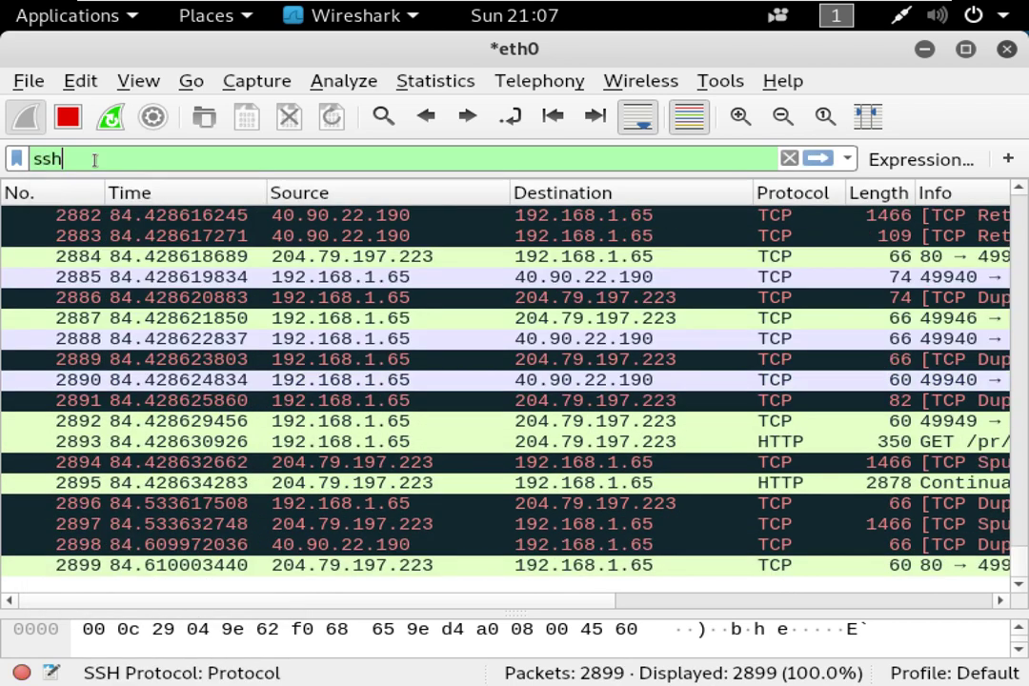
pyautogui.press('Return')
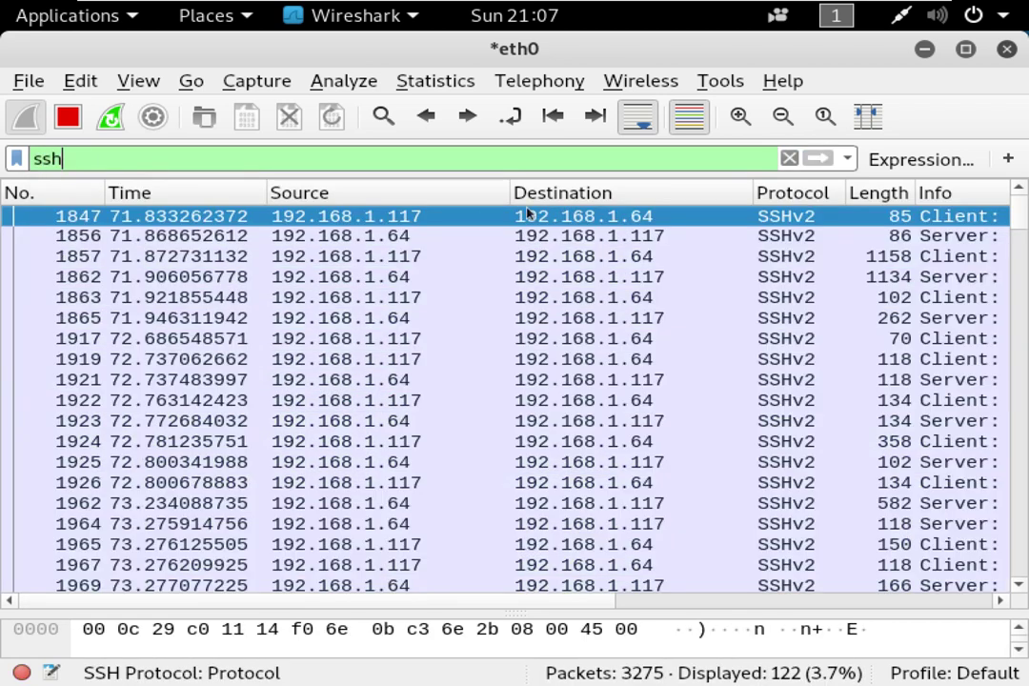
# Step: Narrow the Source column and adjust the packet list view
pyautogui.moveTo(509, 188); pyautogui.dragTo(453, 193)
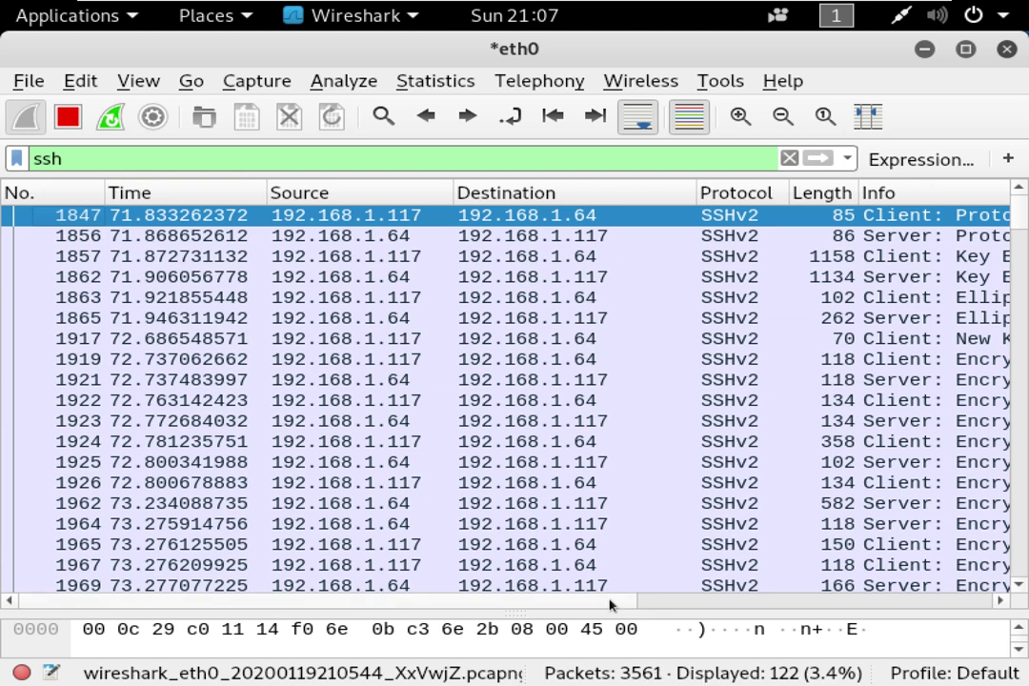
pyautogui.hscroll(5, 671, 604)
pyautogui.moveTo(749, 591); pyautogui.dragTo(920, 583)
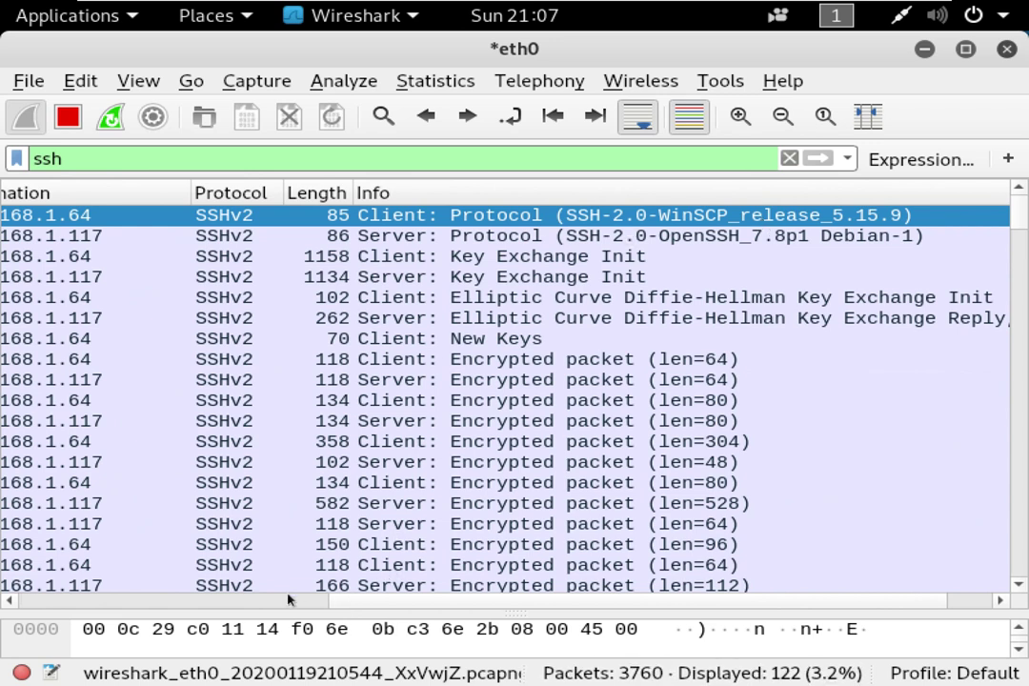
pyautogui.click(289, 601)
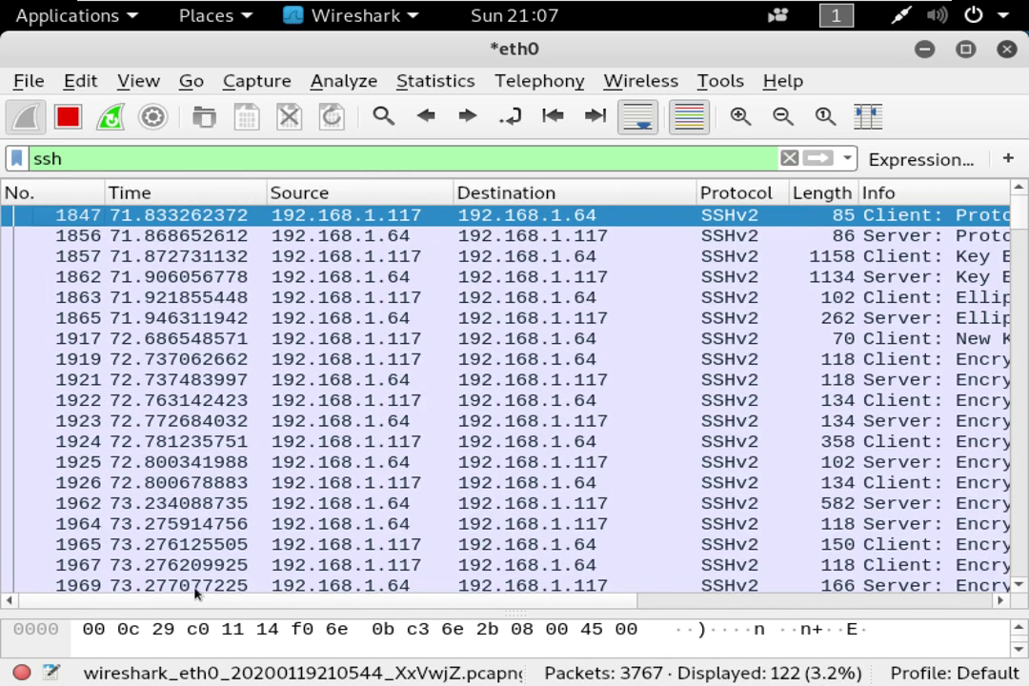
pyautogui.doubleClick(350, 222)
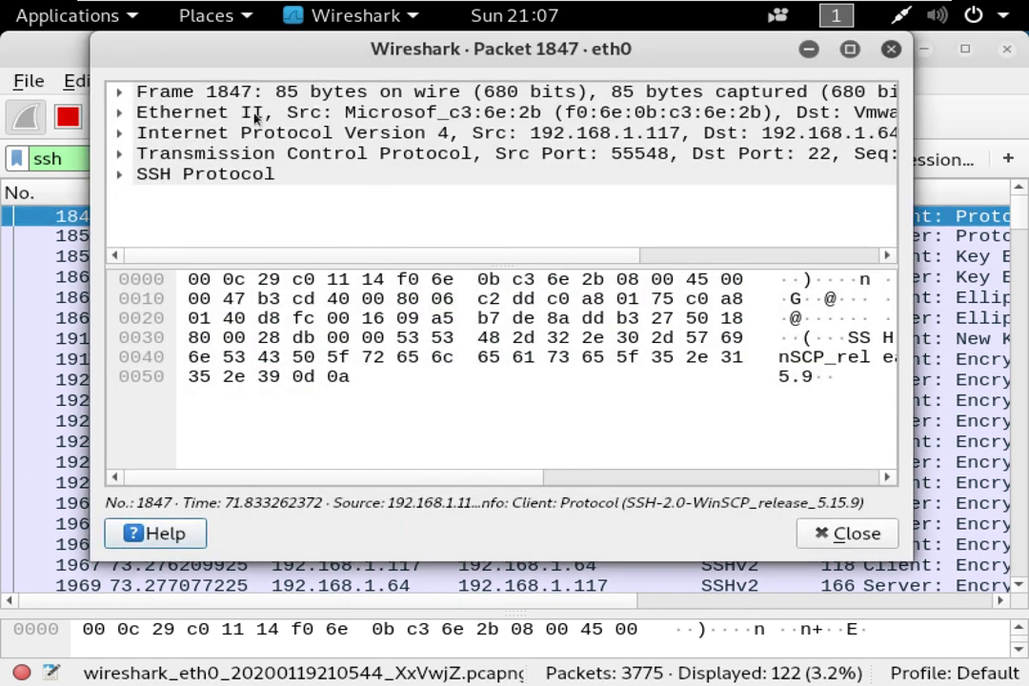
pyautogui.click(224, 112)
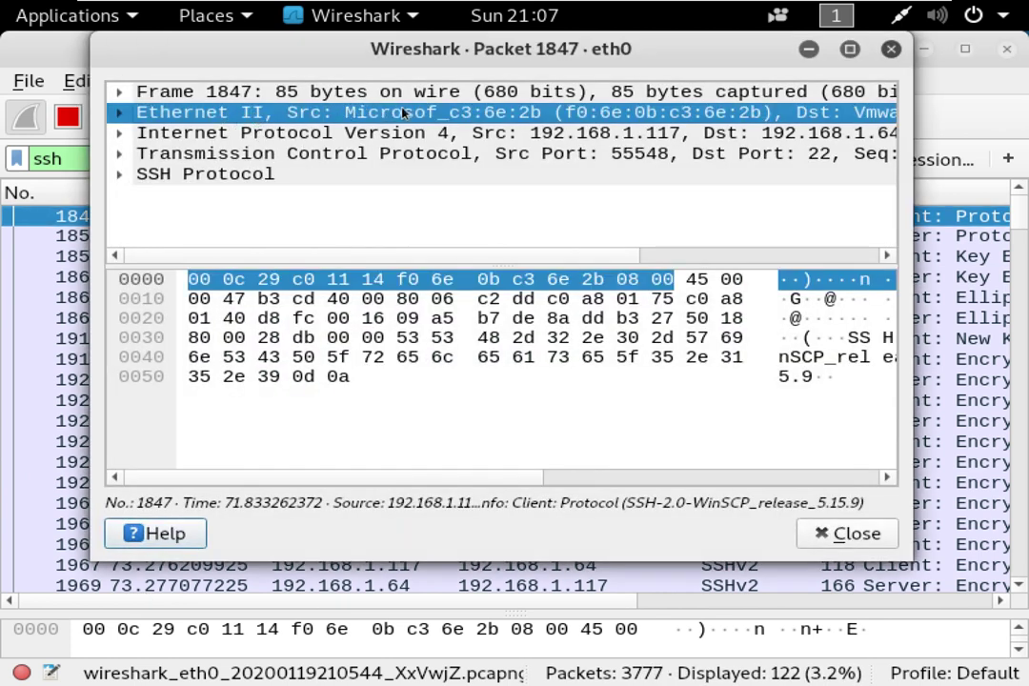
pyautogui.click(436, 134)
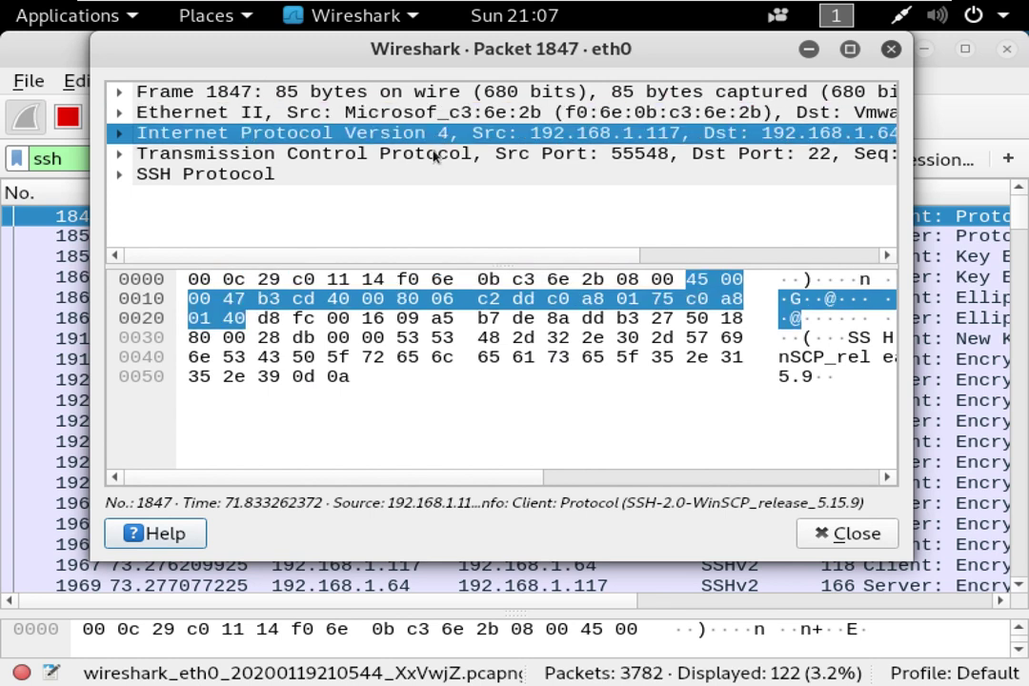
pyautogui.click(433, 155)
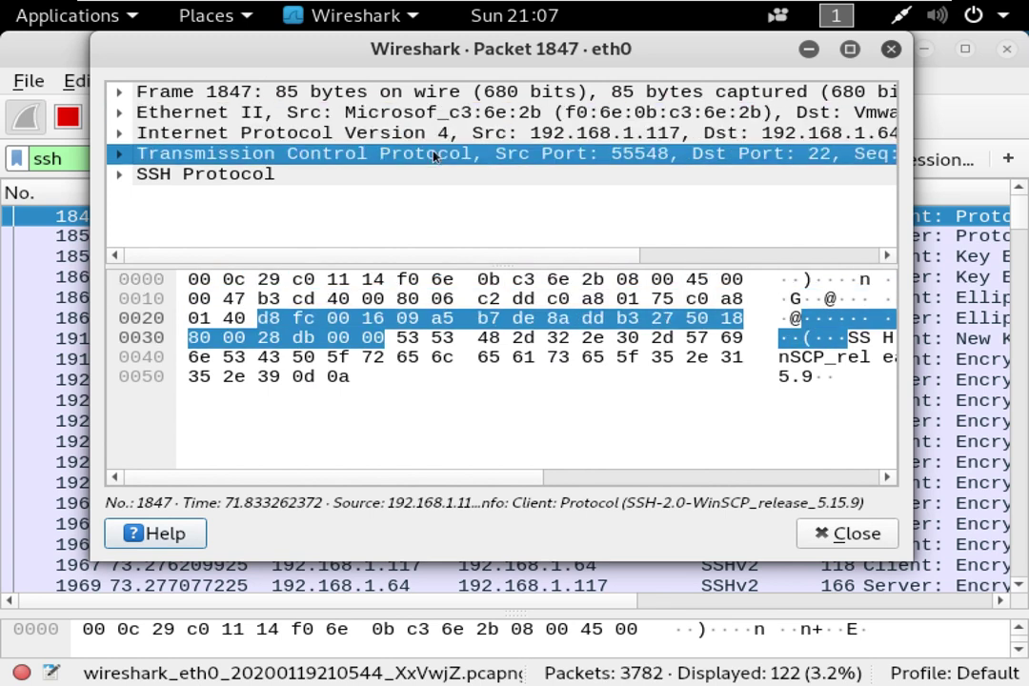
pyautogui.click(850, 48)
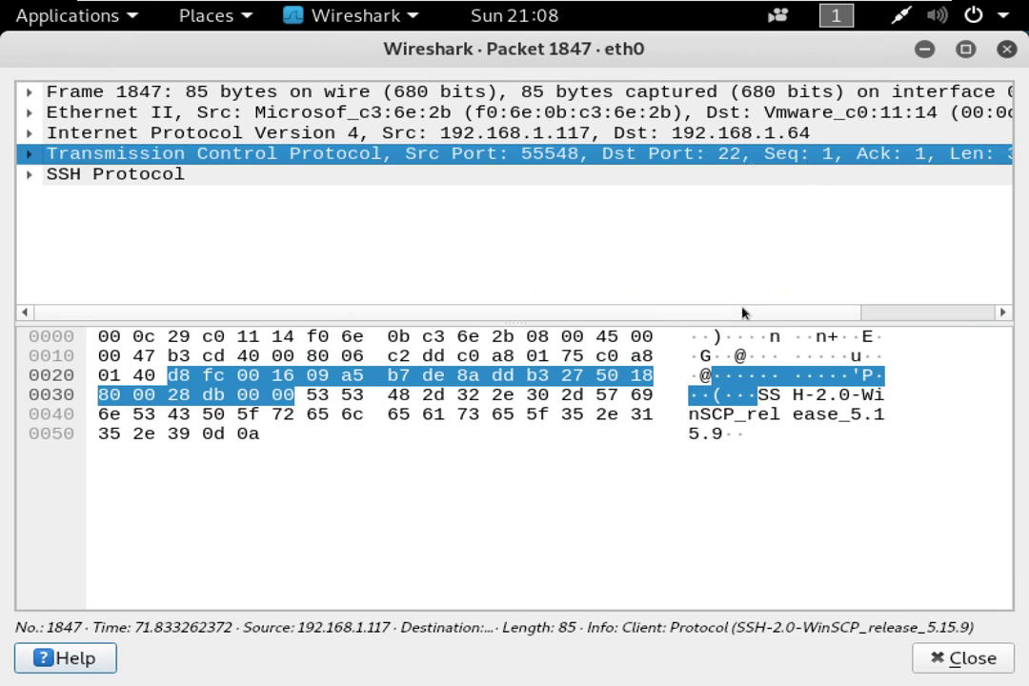
pyautogui.hscroll(3, 768, 314)
pyautogui.hscroll(-3, 824, 318)
pyautogui.click(41, 175)
pyautogui.click(28, 177)
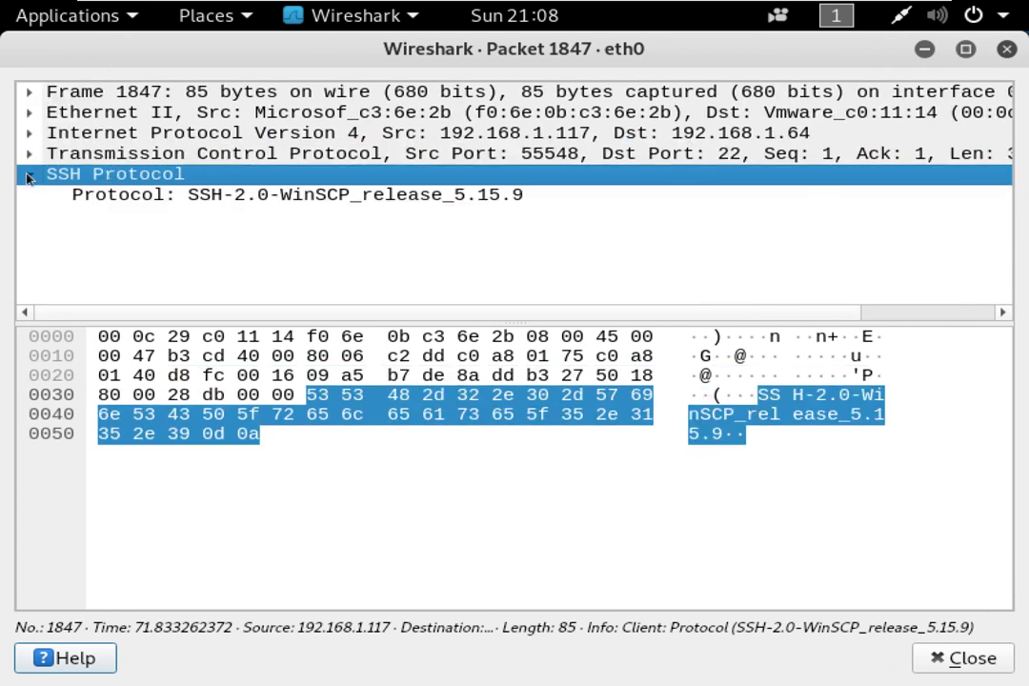
pyautogui.click(138, 198)
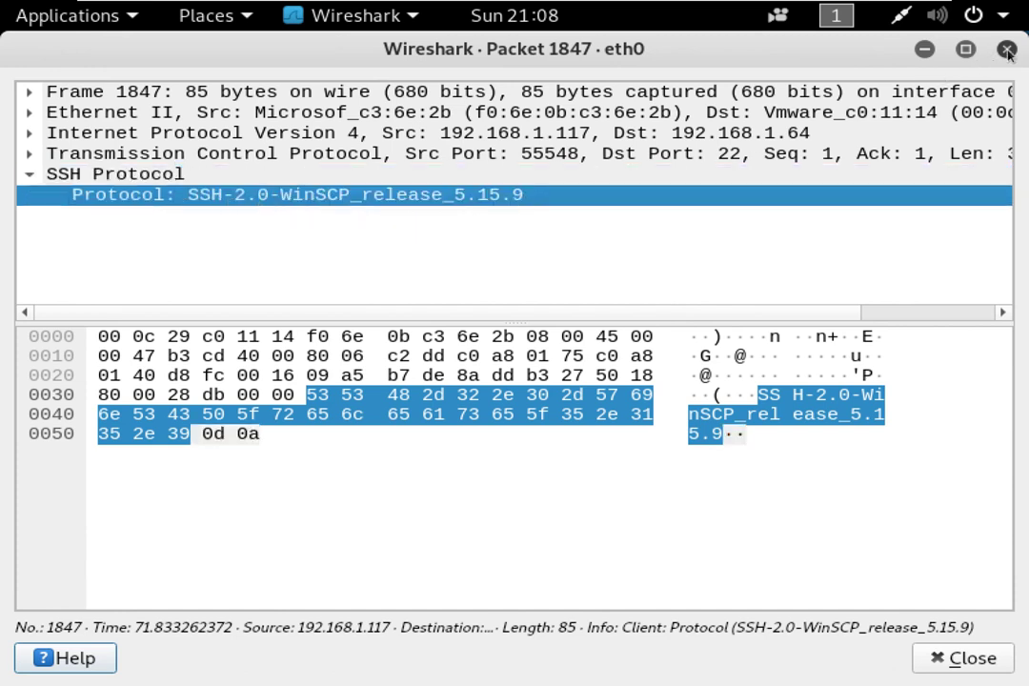
pyautogui.click(924, 48)
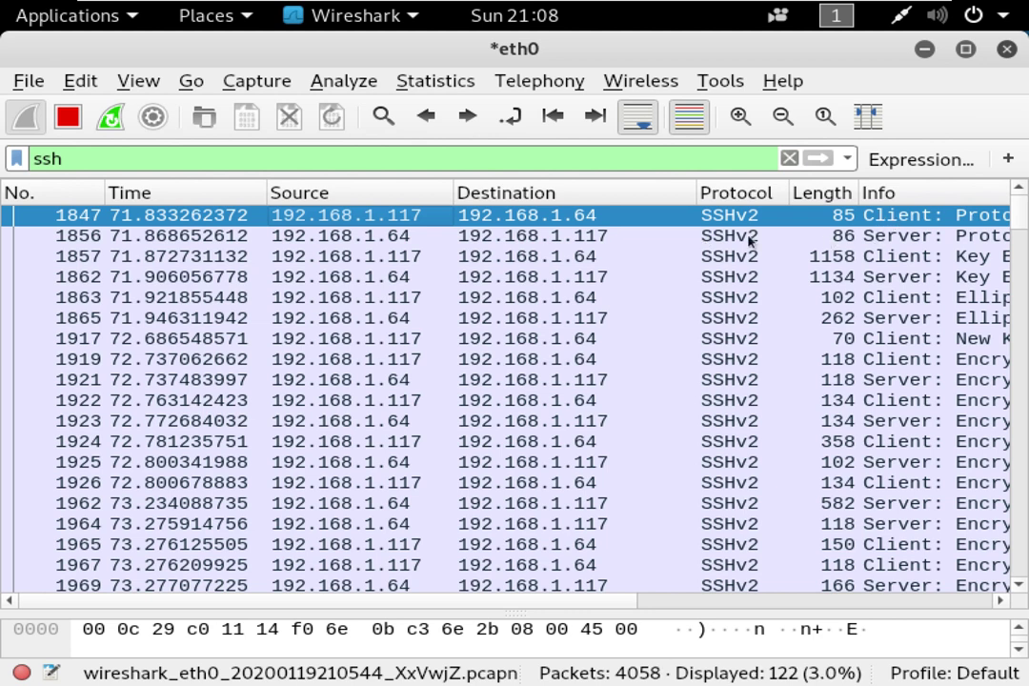
pyautogui.doubleClick(719, 236)
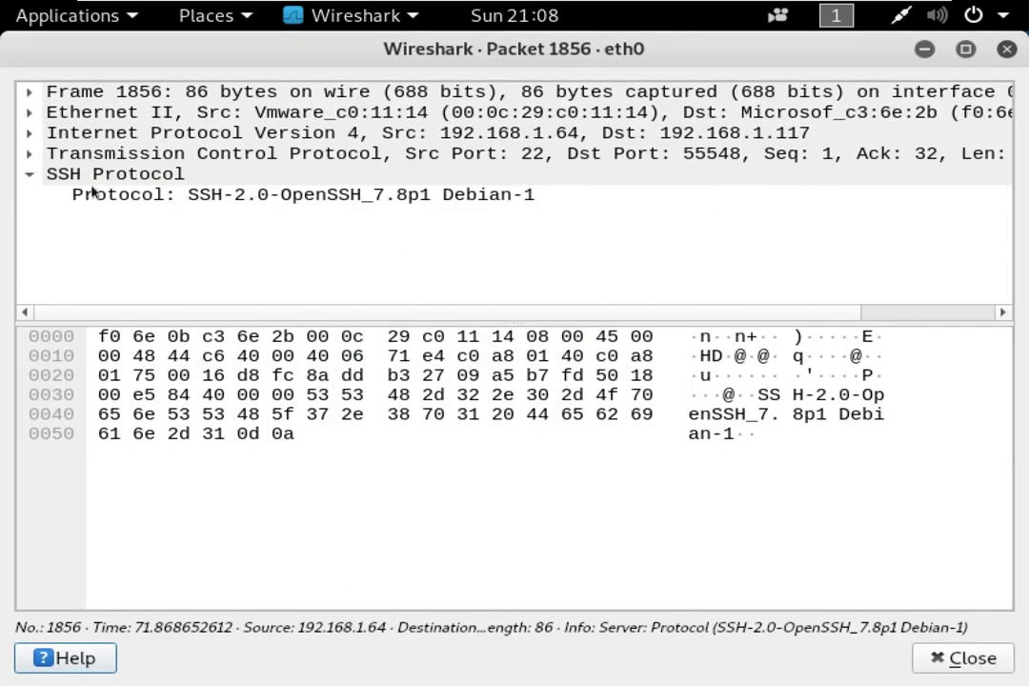
pyautogui.click(105, 194)
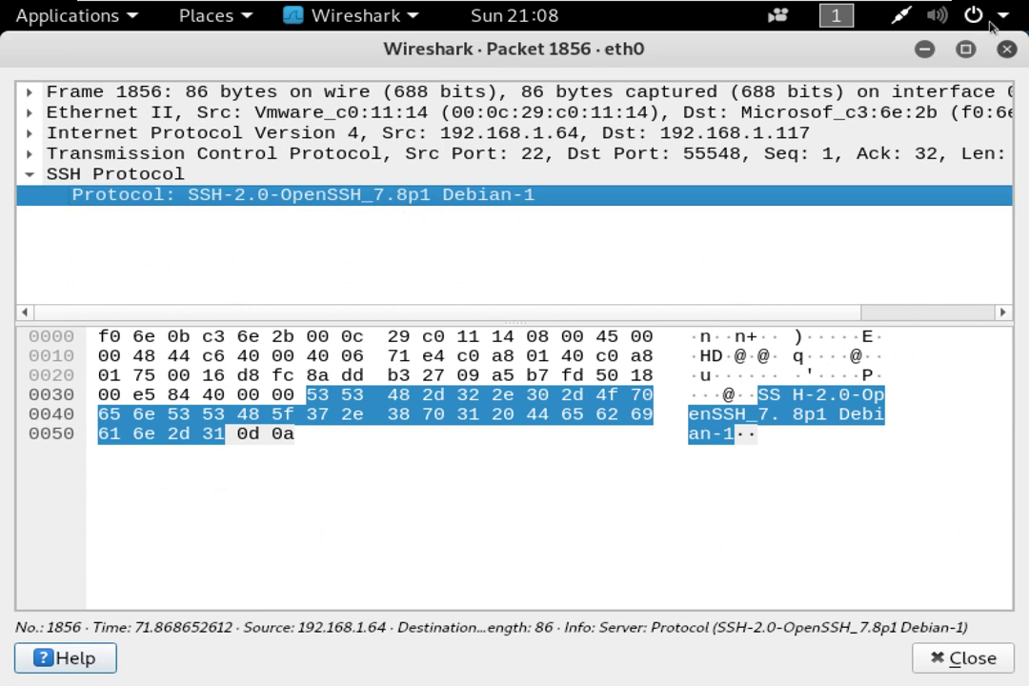
pyautogui.click(1006, 49)
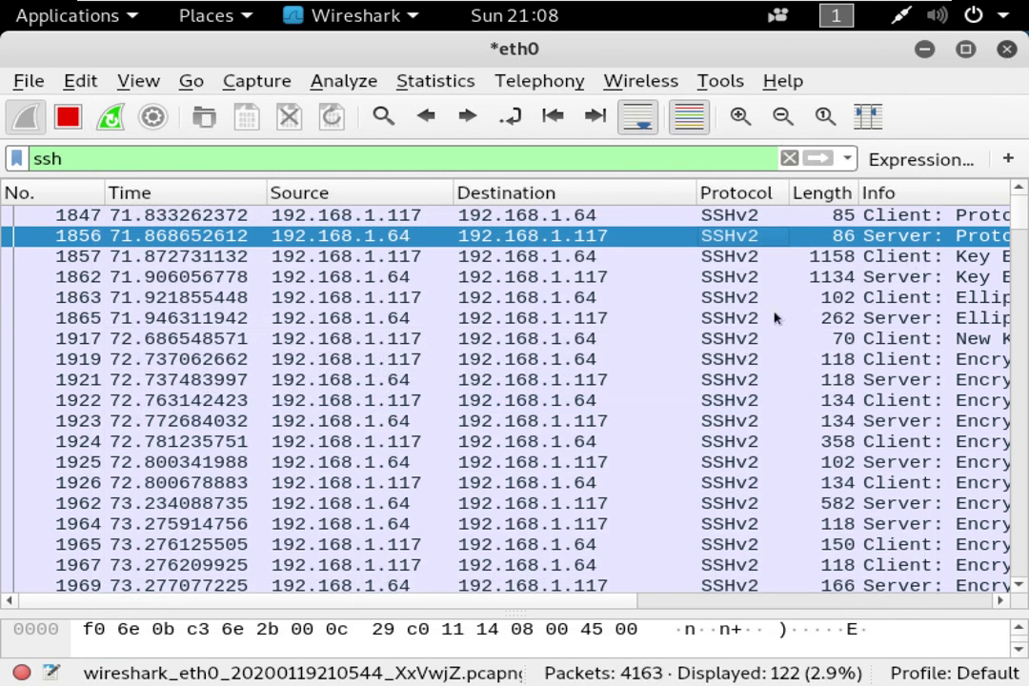
# Step: Open client Key Exchange Init packet 1857 and expand SSH Version 2 > Key Exchange > Algorithms
pyautogui.moveTo(633, 600); pyautogui.dragTo(760, 617)
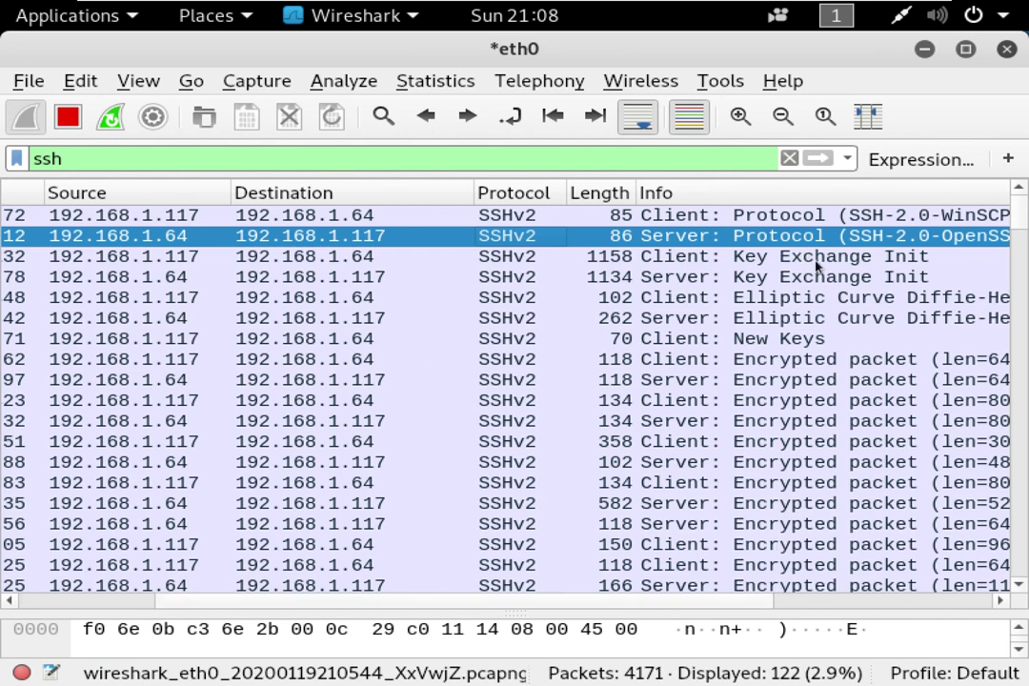
pyautogui.doubleClick(405, 259)
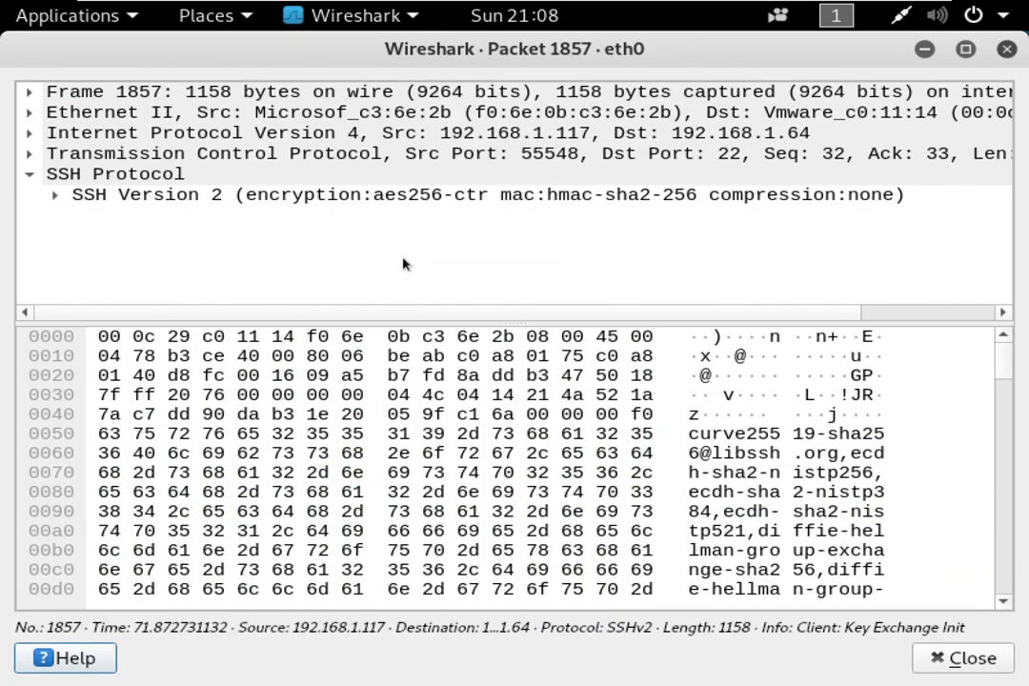
pyautogui.click(52, 197)
pyautogui.click(80, 257)
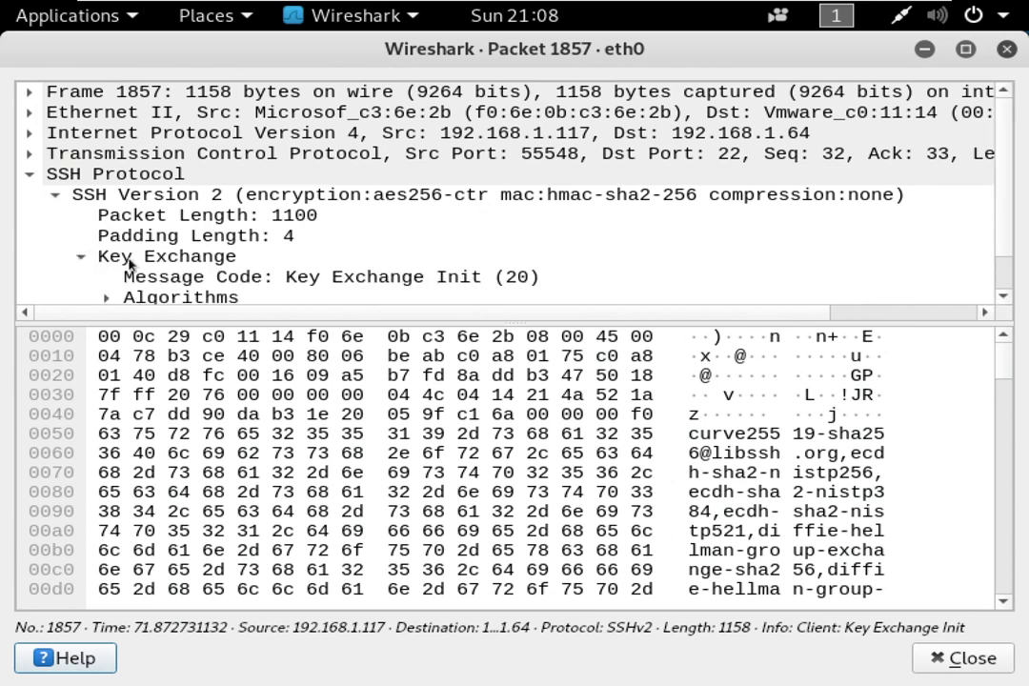
pyautogui.scroll(-1, 131, 264)
pyautogui.click(106, 257)
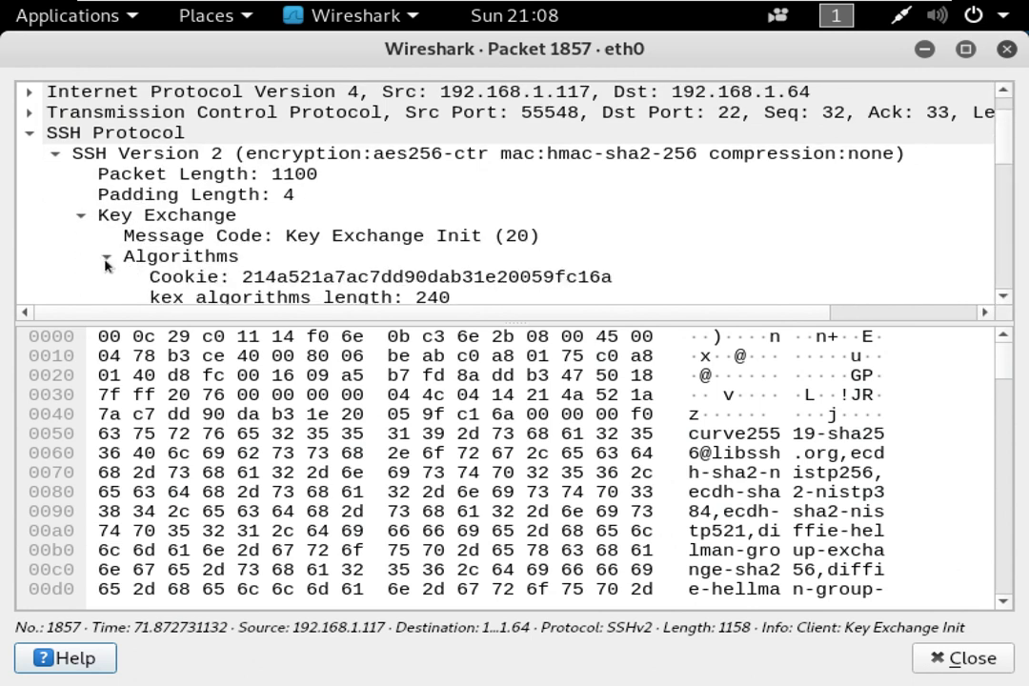
pyautogui.scroll(-1, 106, 264)
# Step: Inspect the Cookie, kex_algorithms, host-key-algorithm length, Reserved and Padding bytes, then close packet 1857
pyautogui.click(286, 215)
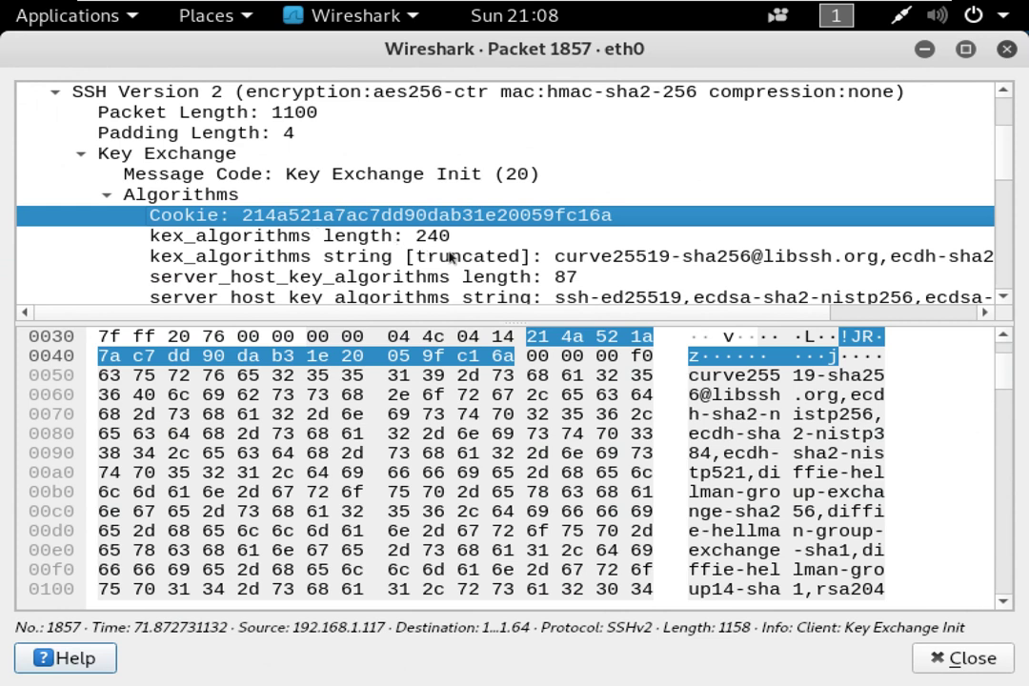
pyautogui.click(565, 260)
pyautogui.click(408, 201)
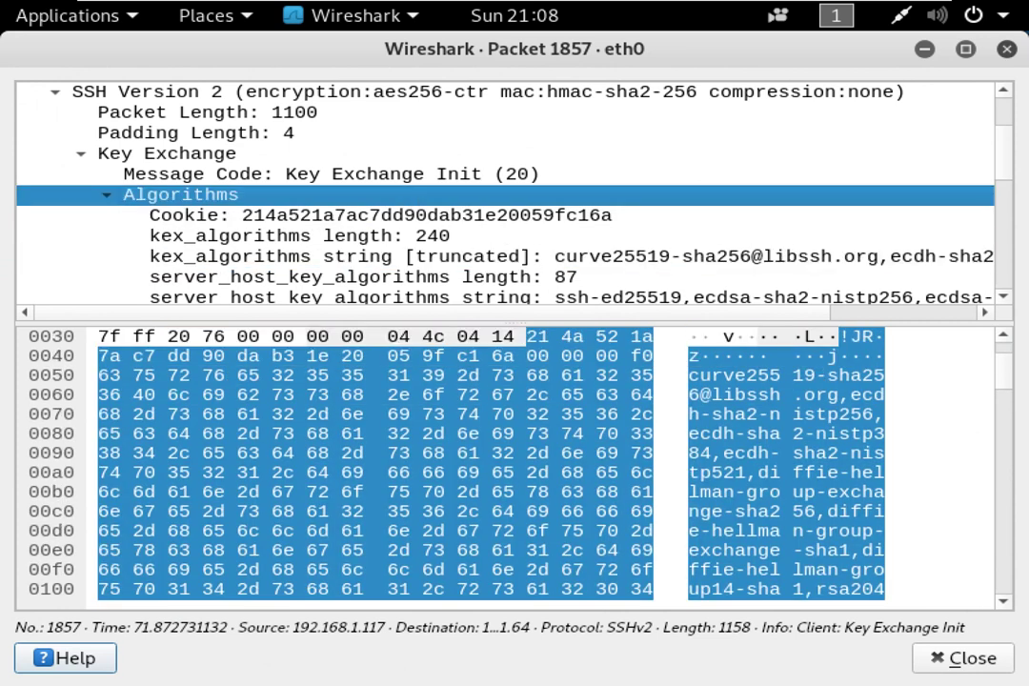
pyautogui.click(557, 278)
pyautogui.scroll(-3, 559, 243)
pyautogui.scroll(-4, 402, 197)
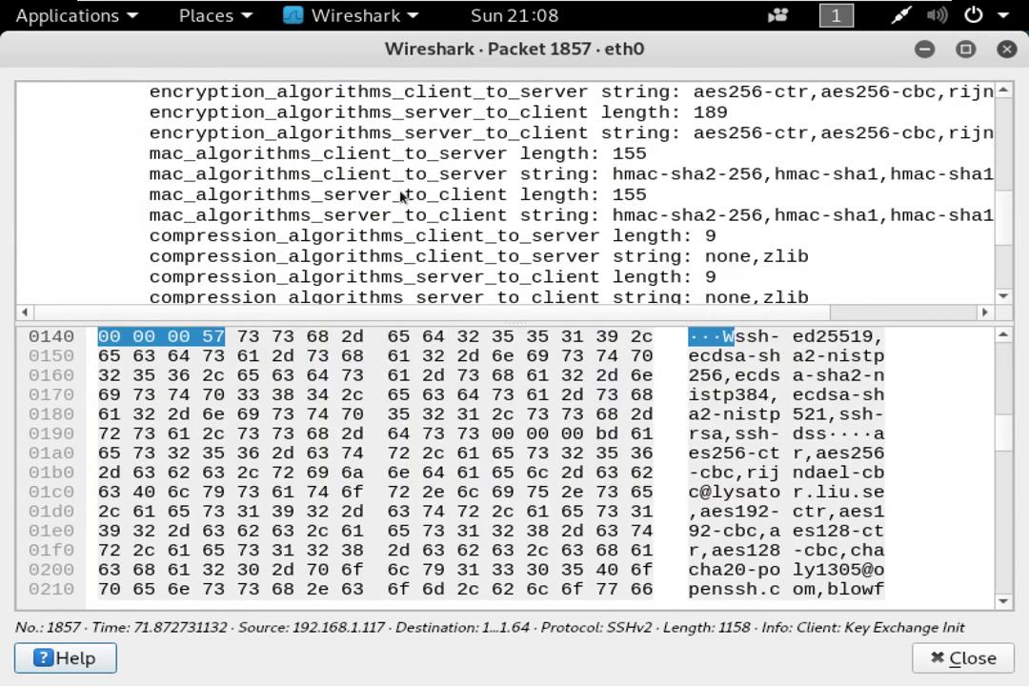
pyautogui.click(211, 253)
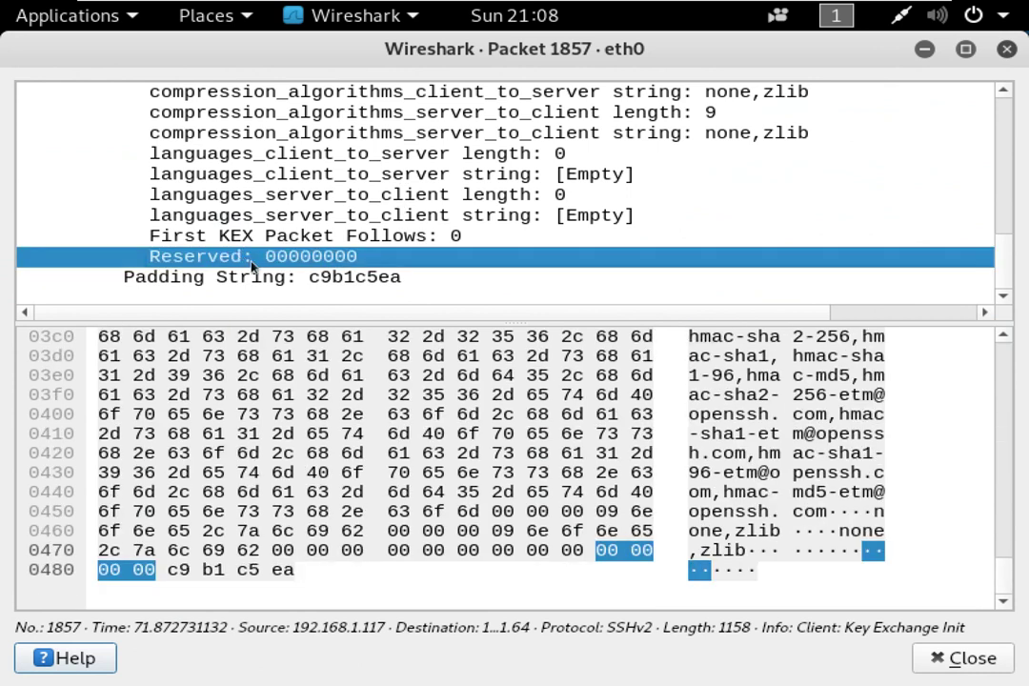
pyautogui.click(335, 278)
pyautogui.scroll(8, 500, 230)
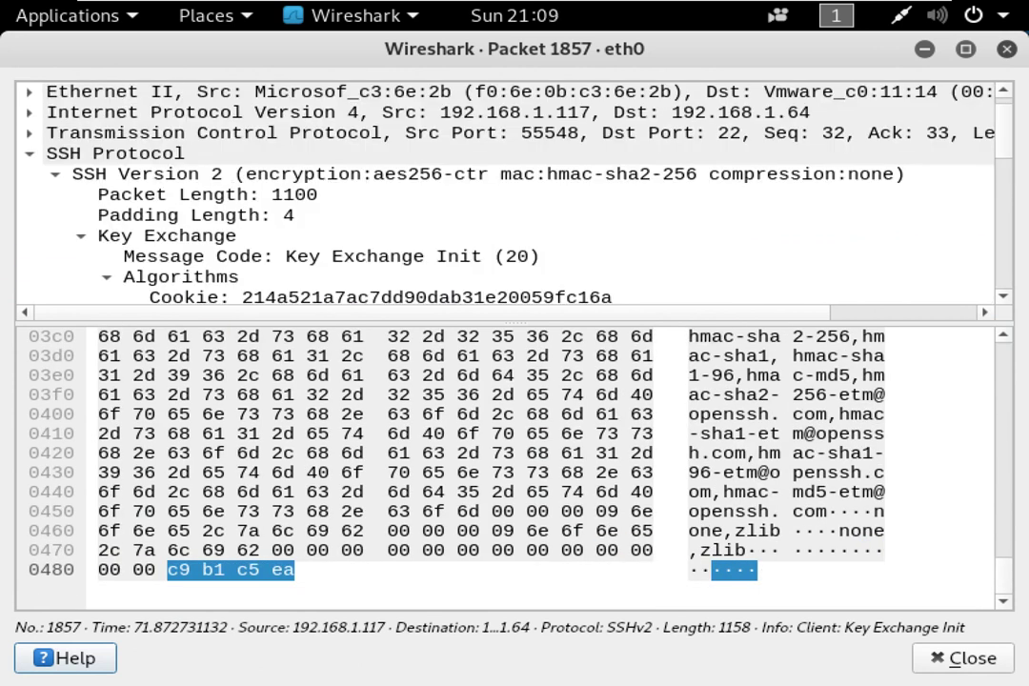
pyautogui.click(48, 153)
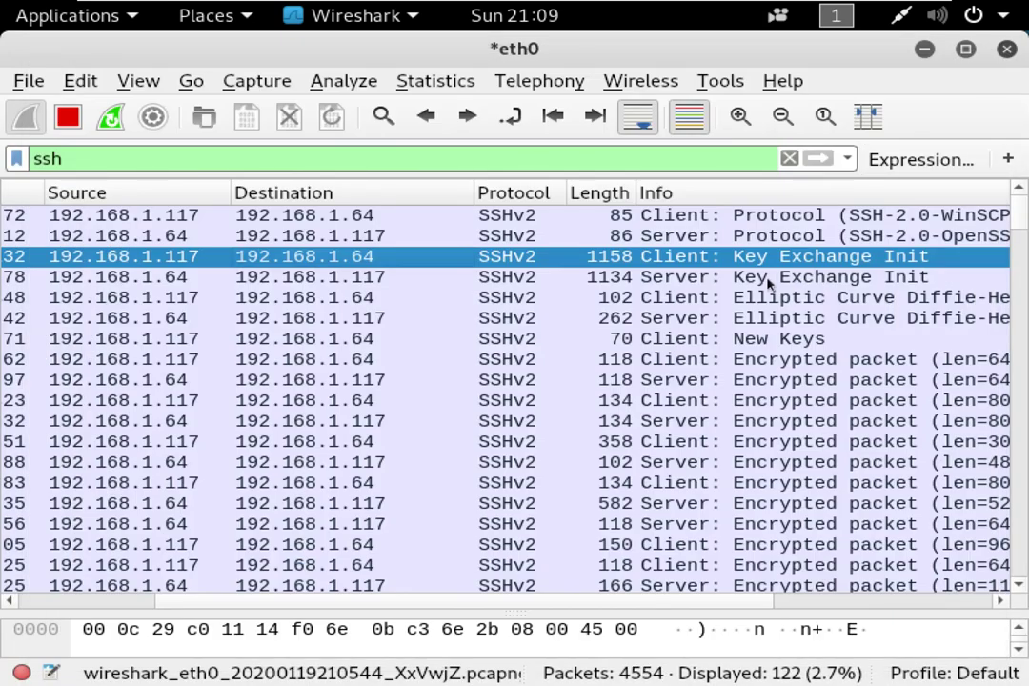
# Step: Inspect server Key Exchange Init packet 1862's SSH Version 2 and Cookie bytes, then close it
pyautogui.doubleClick(762, 279)
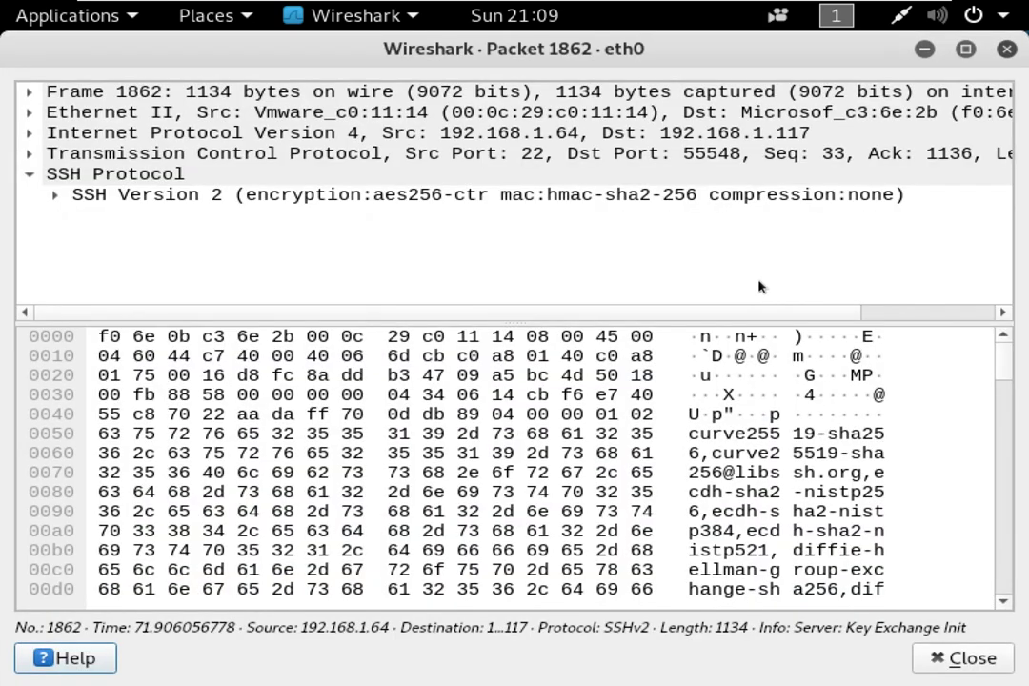
pyautogui.click(52, 196)
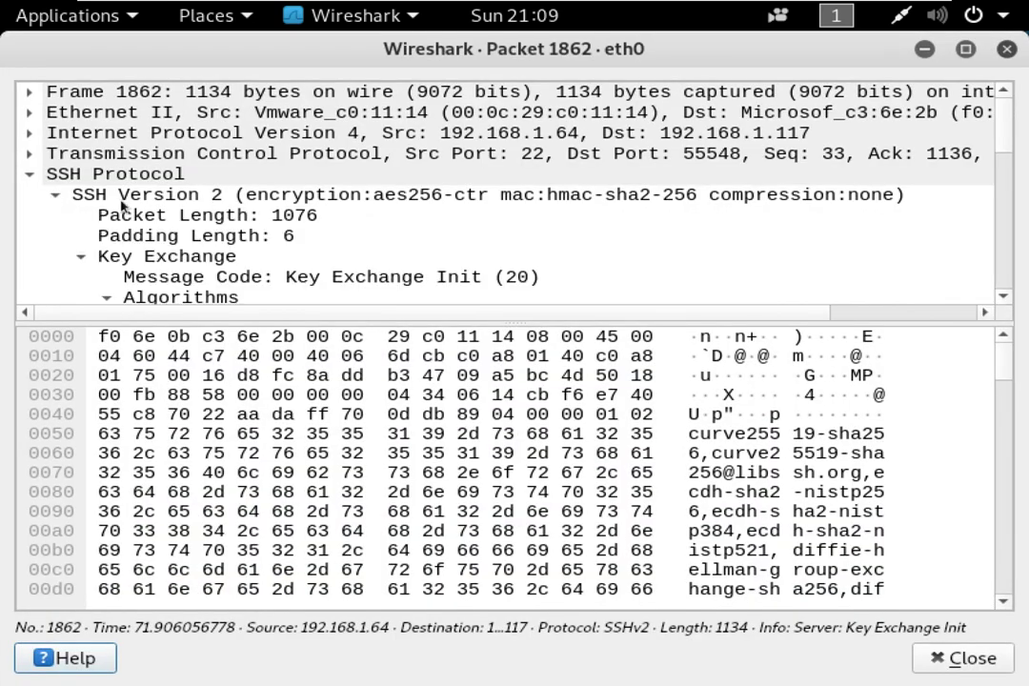
pyautogui.click(314, 198)
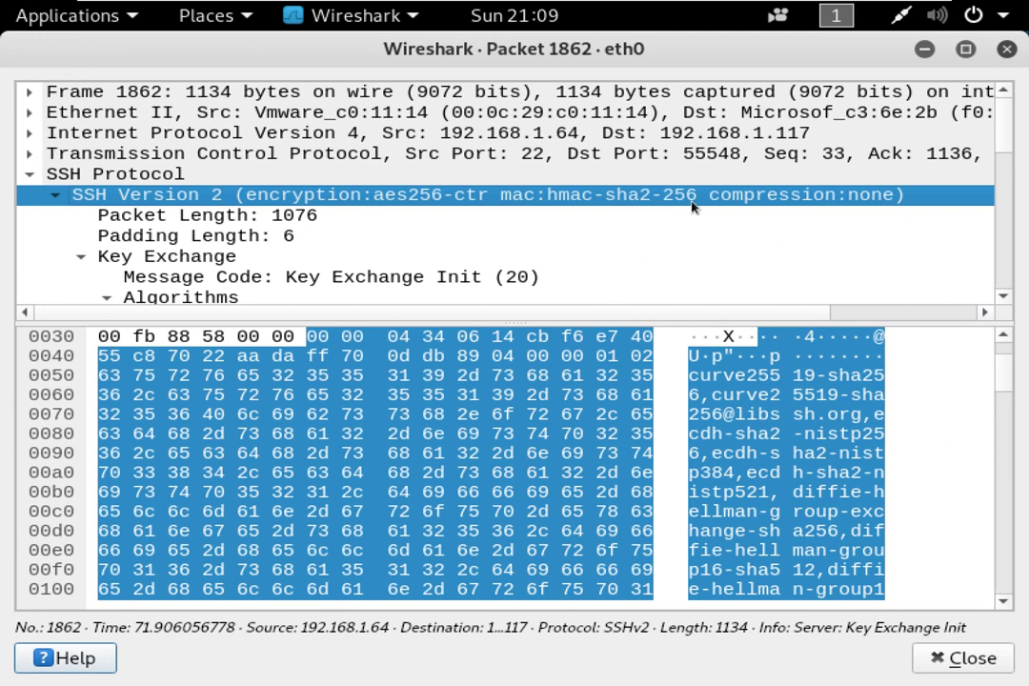
pyautogui.scroll(-2, 359, 235)
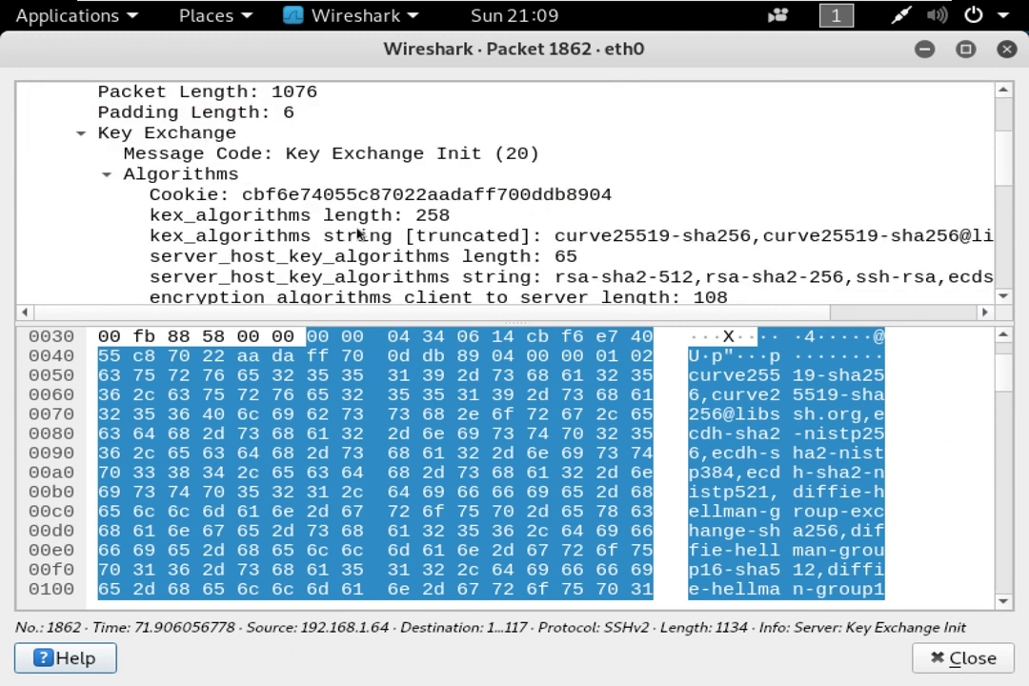
pyautogui.click(303, 195)
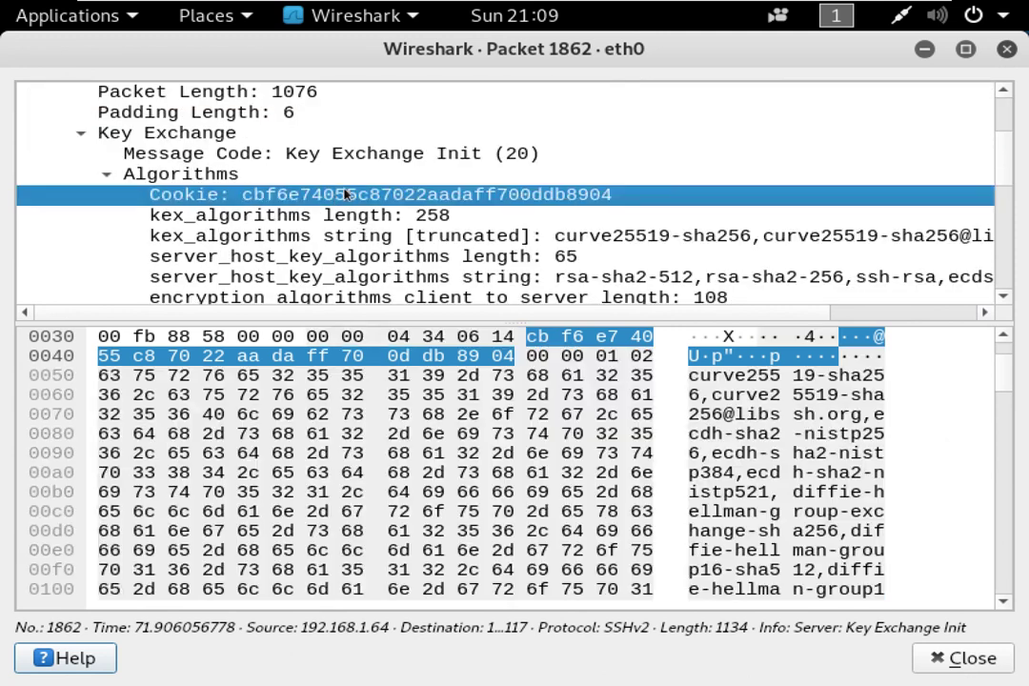
pyautogui.click(1007, 49)
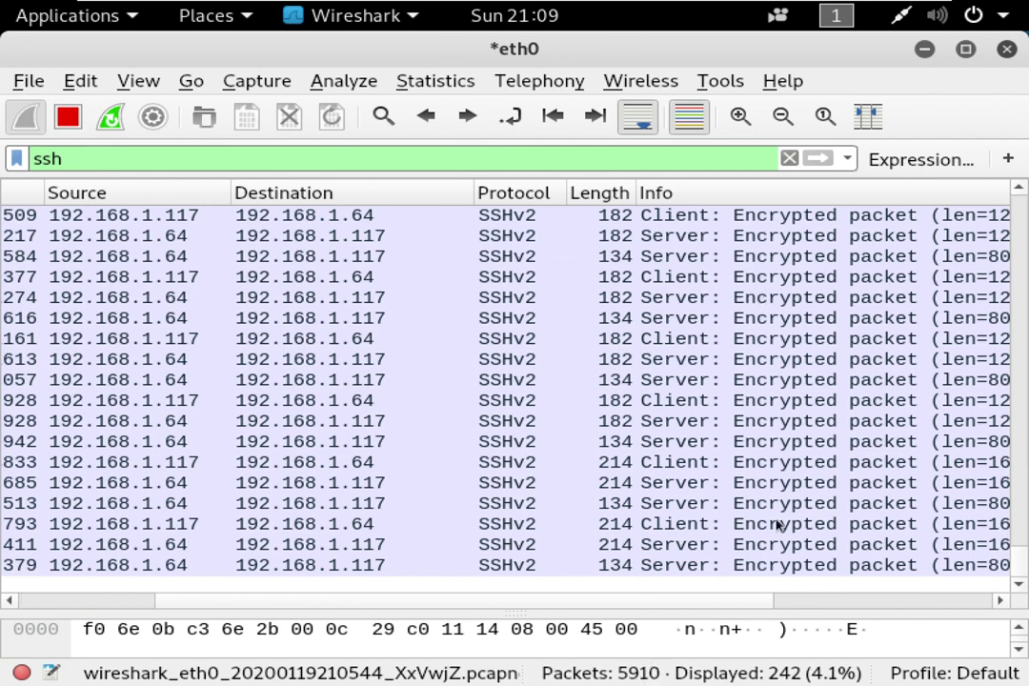
# Step: Open the first client Encrypted packet (len=64), 4762, and highlight its SSH Version 2 bytes
pyautogui.moveTo(731, 602); pyautogui.dragTo(776, 601)
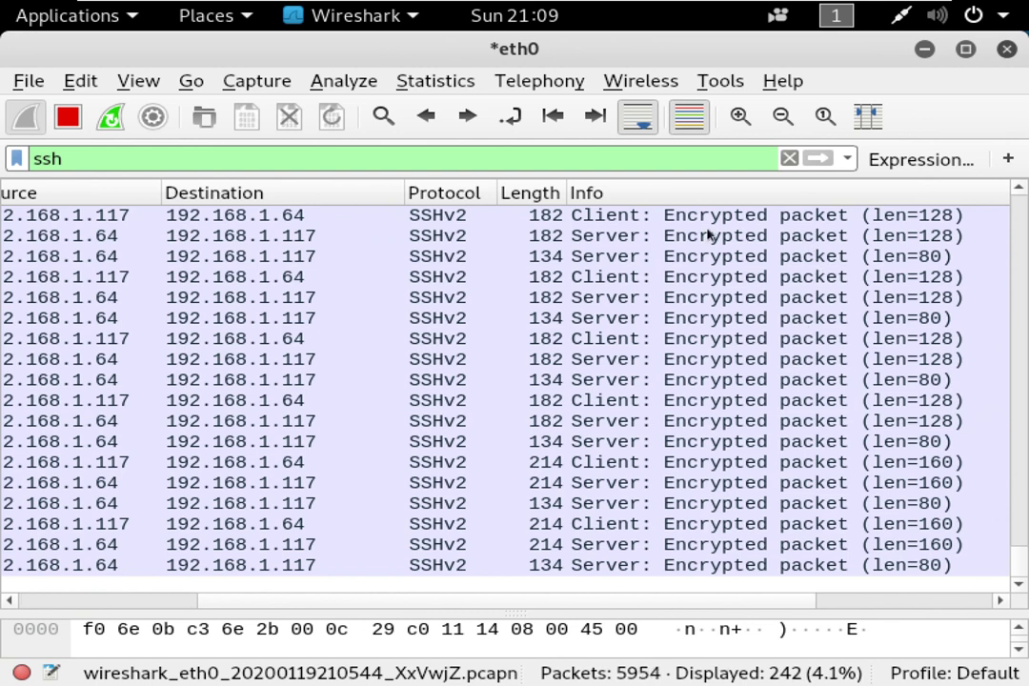
pyautogui.scroll(10, 696, 229)
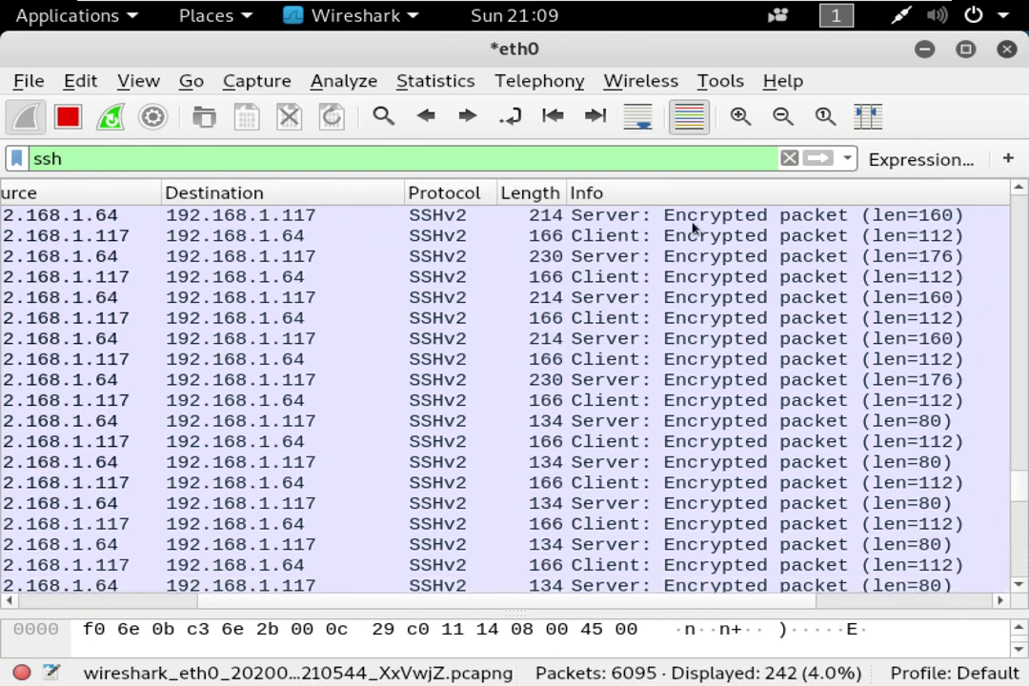
pyautogui.scroll(10, 692, 226)
pyautogui.scroll(-2, 690, 222)
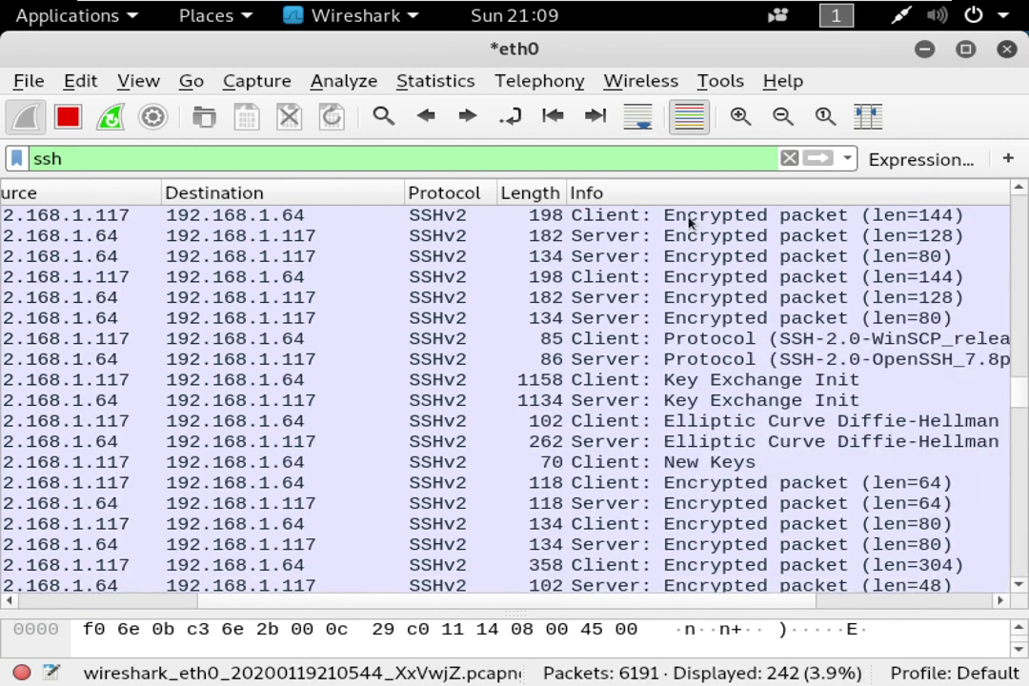
pyautogui.scroll(-2, 690, 221)
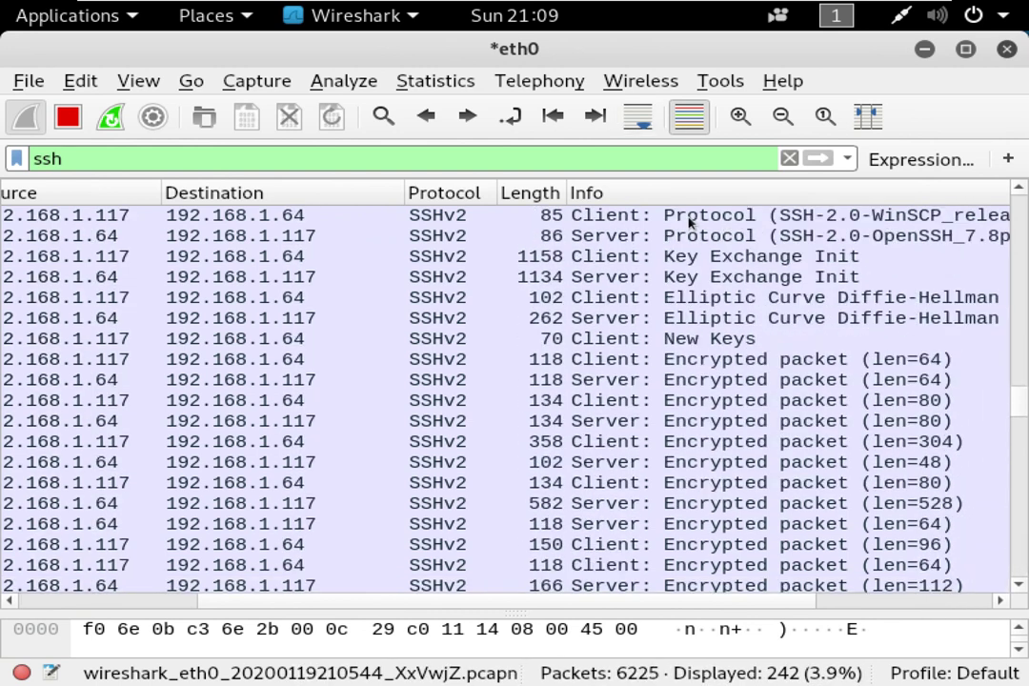
pyautogui.doubleClick(689, 363)
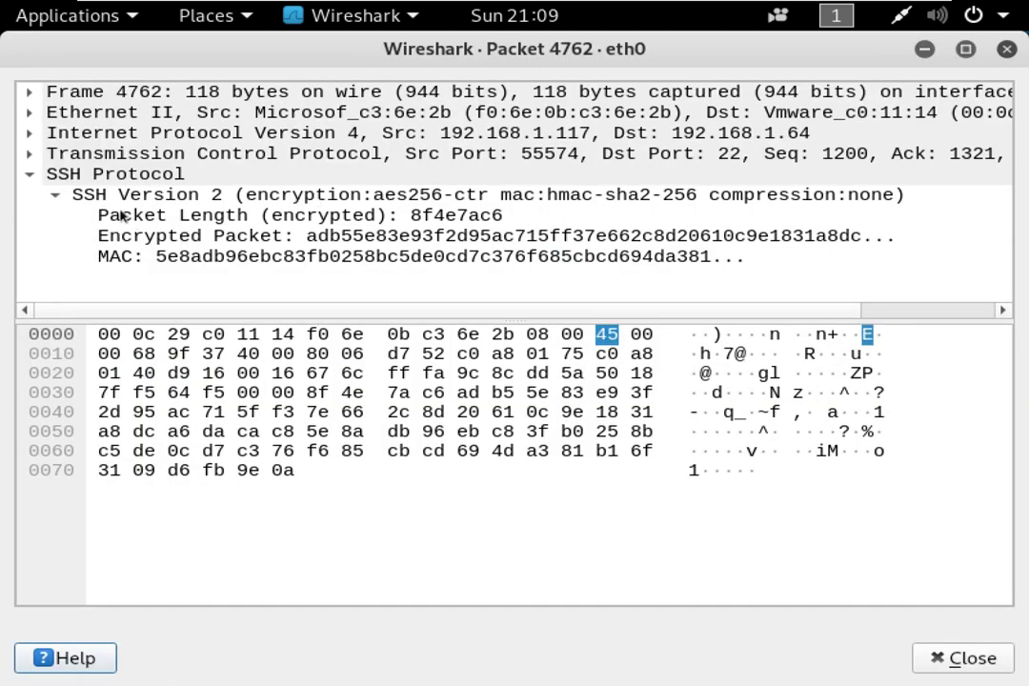
pyautogui.click(78, 175)
pyautogui.click(138, 196)
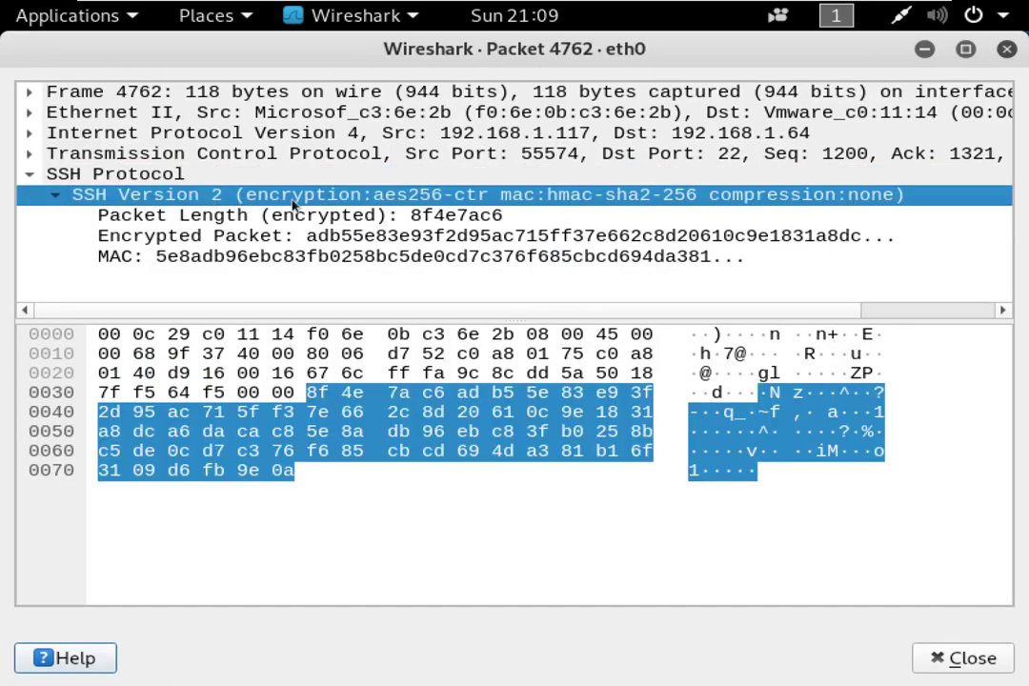
# Step: Compare the encrypted Packet Length, aes256-ctr payload and hmac-sha2-256 MAC bytes, then close the window
pyautogui.click(438, 217)
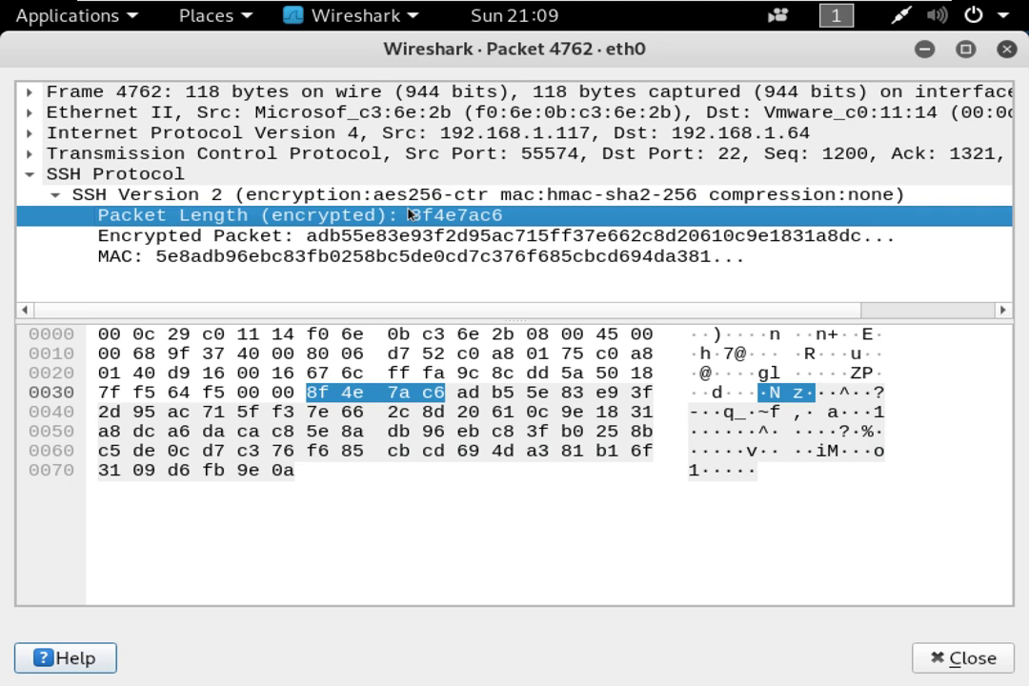
pyautogui.click(450, 238)
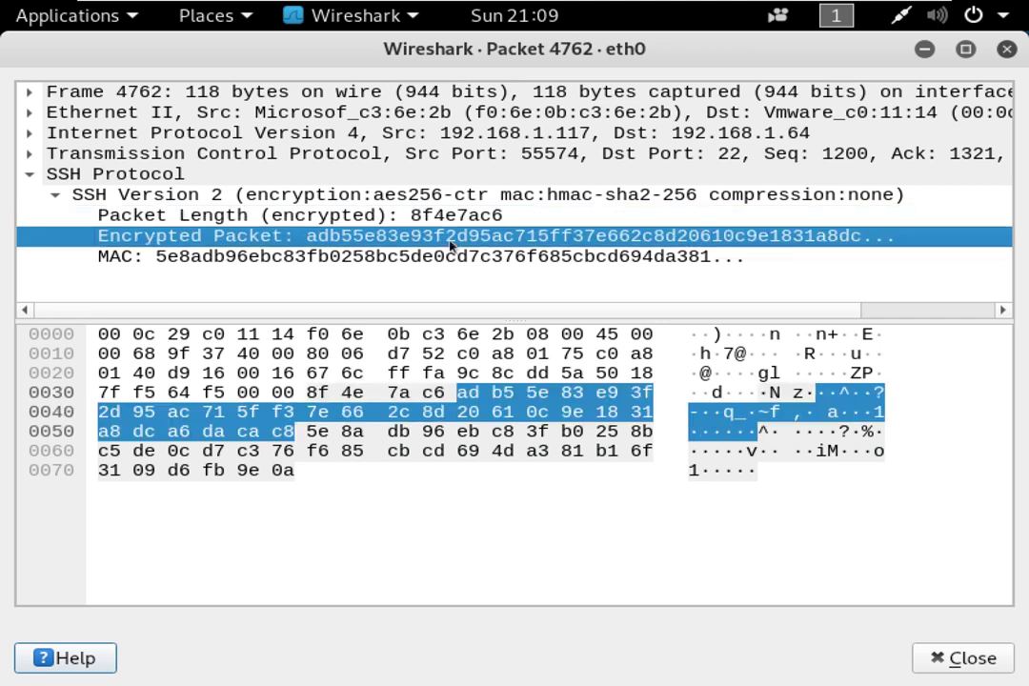
pyautogui.click(452, 256)
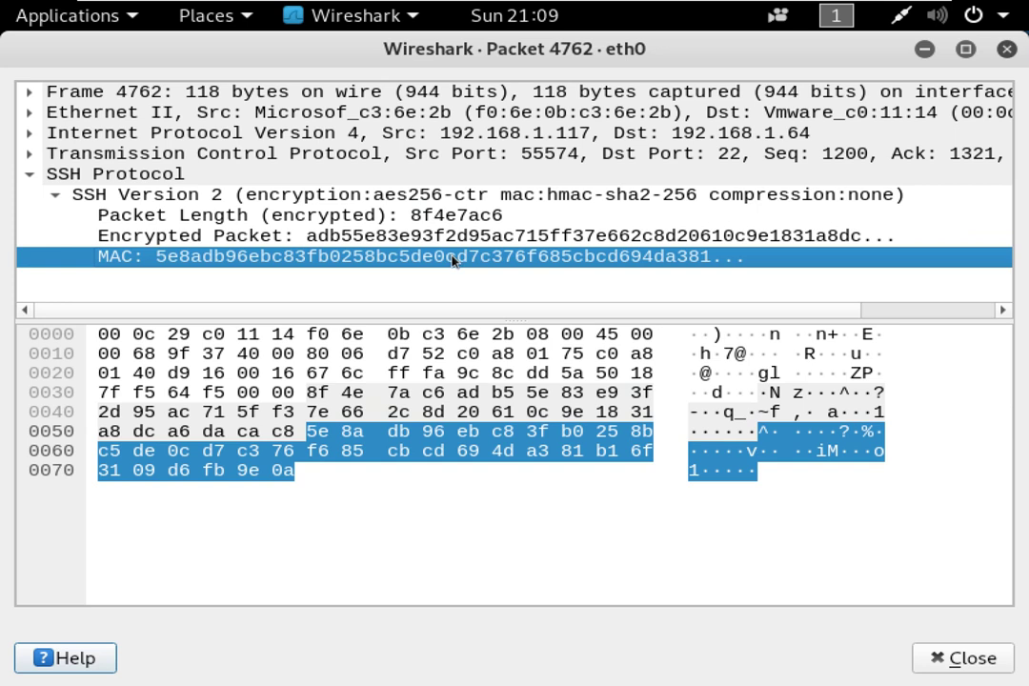
pyautogui.click(458, 235)
pyautogui.click(490, 255)
pyautogui.click(533, 235)
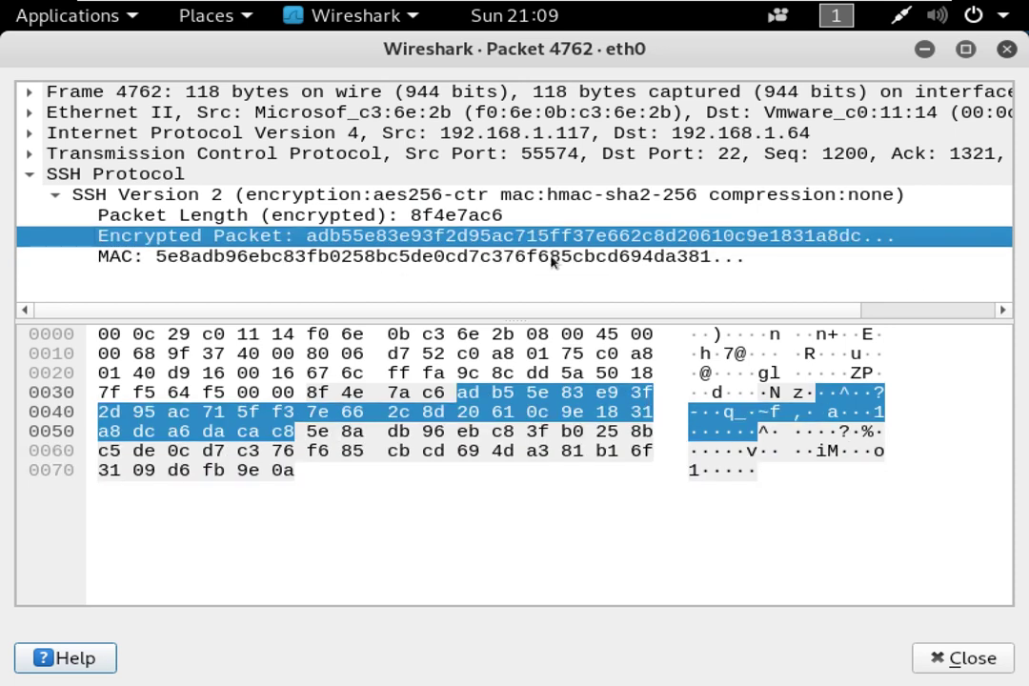
pyautogui.click(553, 257)
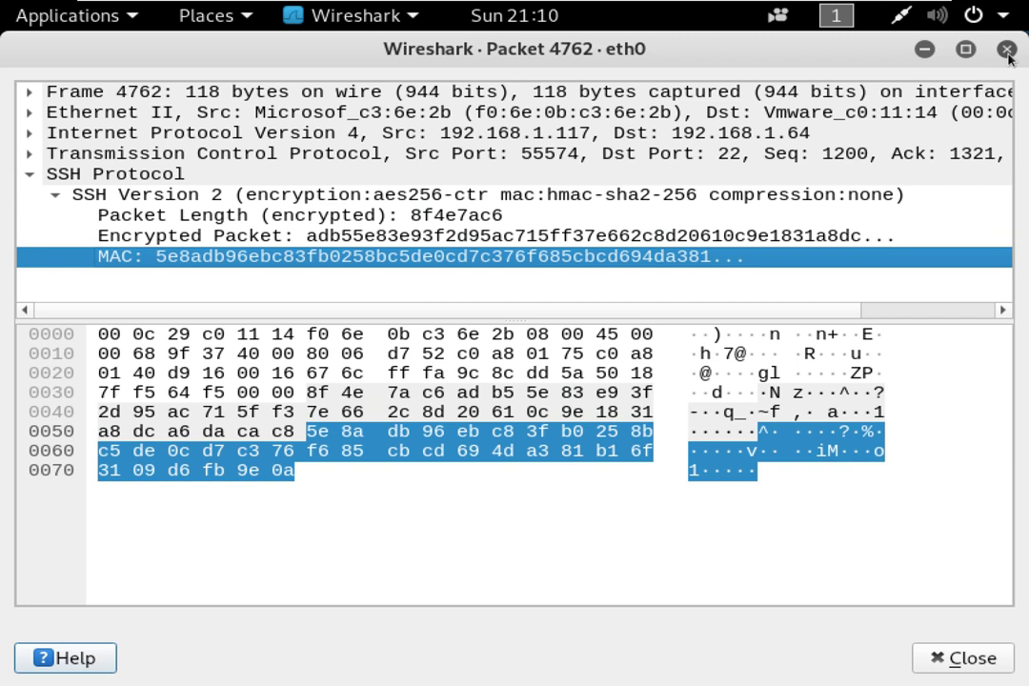
pyautogui.click(1007, 50)
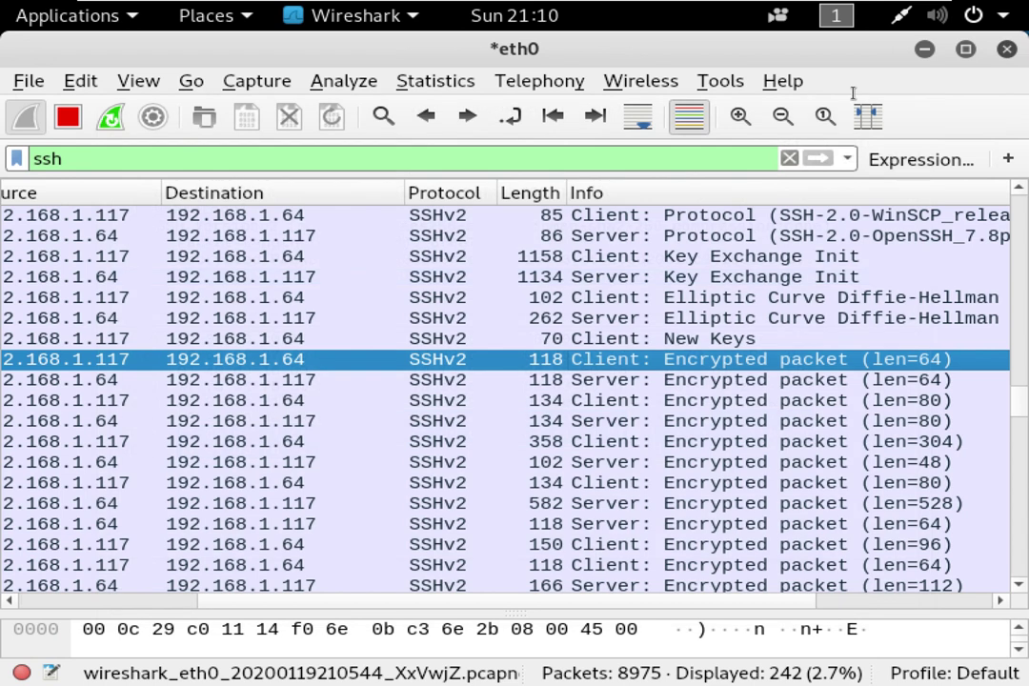
pyautogui.click(411, 384)
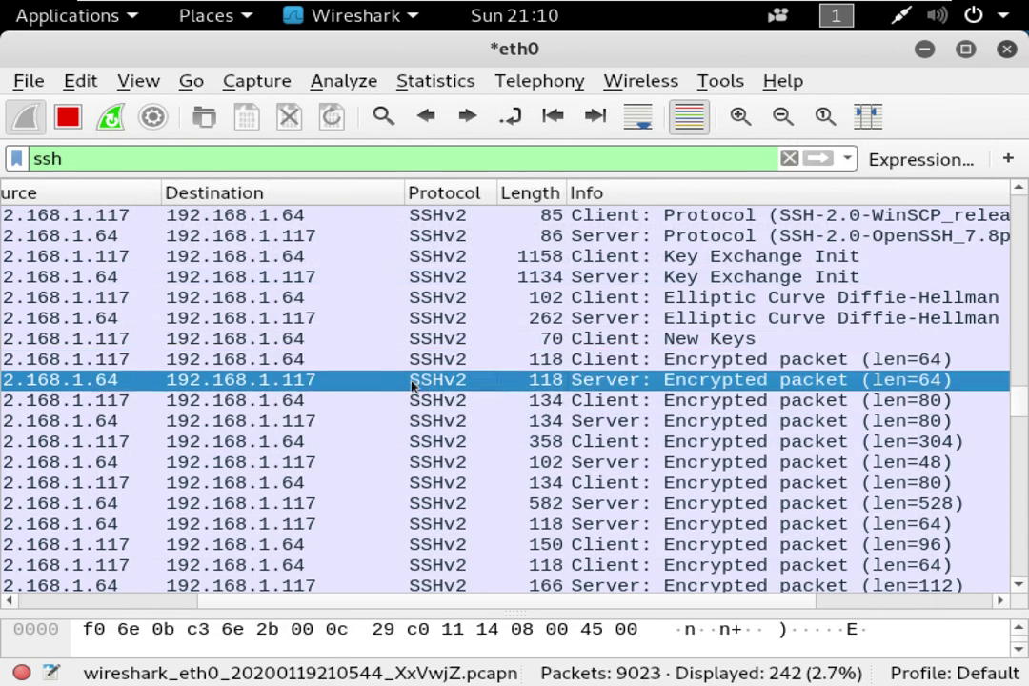
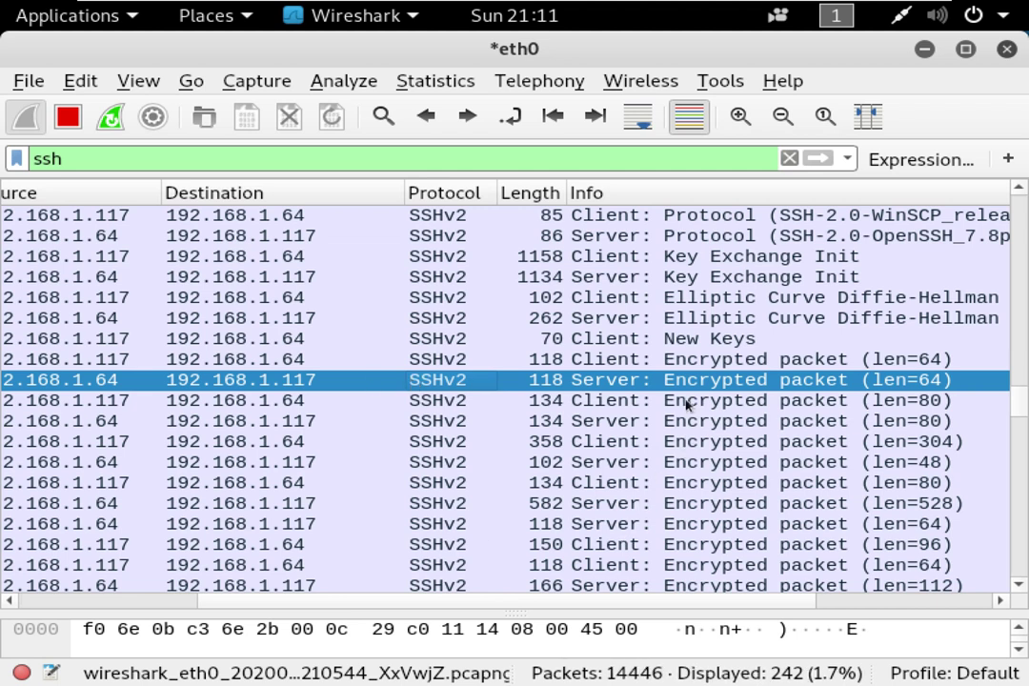
# Step: Open packet 4766 and view the bytes of its SSH encrypted payload, packet length and MAC fields
pyautogui.click(687, 401)
pyautogui.doubleClick(436, 400)
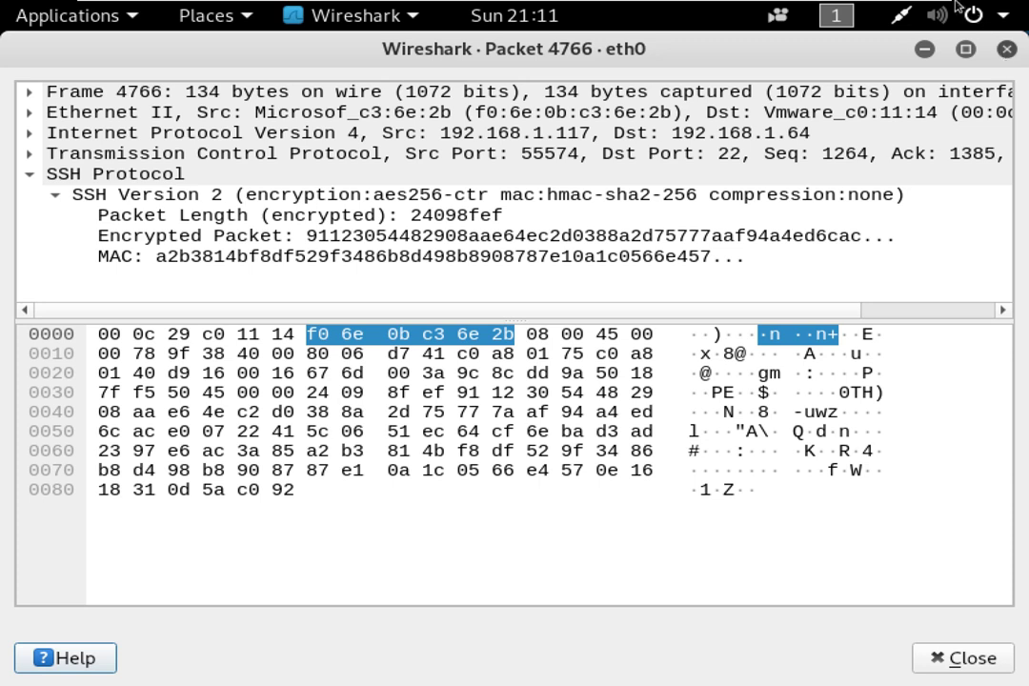
pyautogui.moveTo(791, 5)
pyautogui.click(482, 237)
pyautogui.click(477, 215)
pyautogui.click(508, 263)
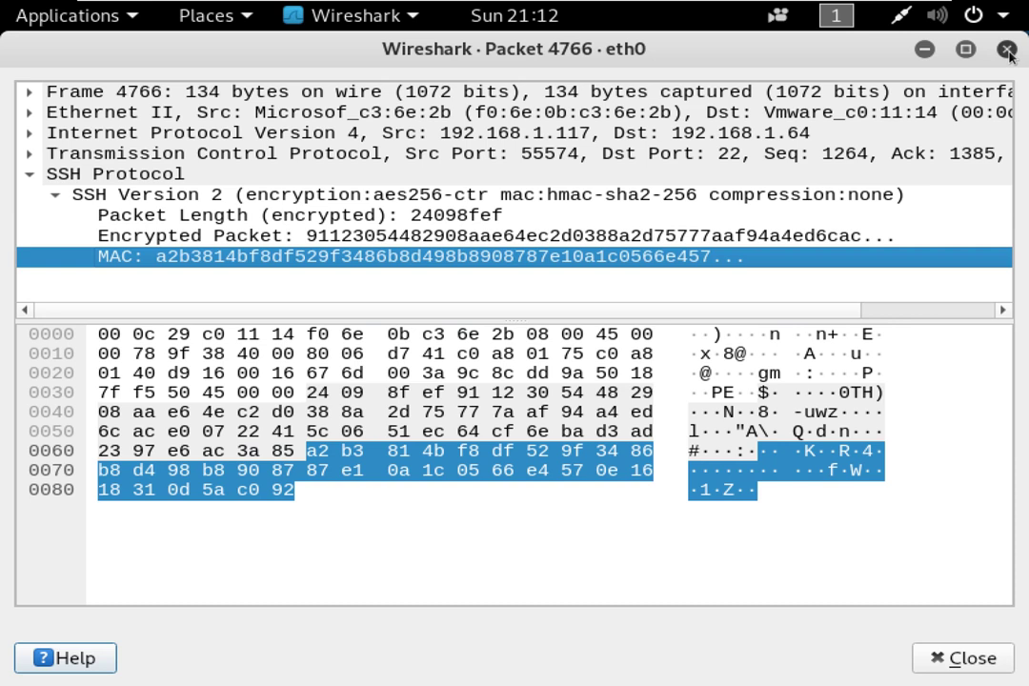
pyautogui.click(1008, 52)
# Step: Follow the selected packet's TCP stream and select the stream text from the algorithm list onward
pyautogui.rightClick(590, 409)
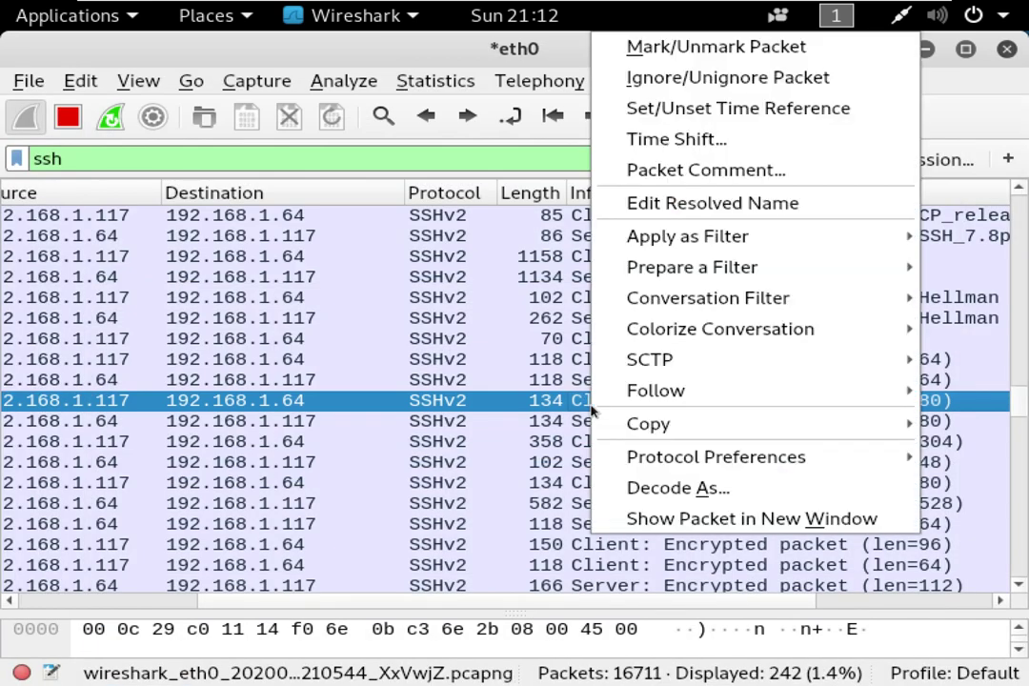
pyautogui.moveTo(609, 391)
pyautogui.click(524, 395)
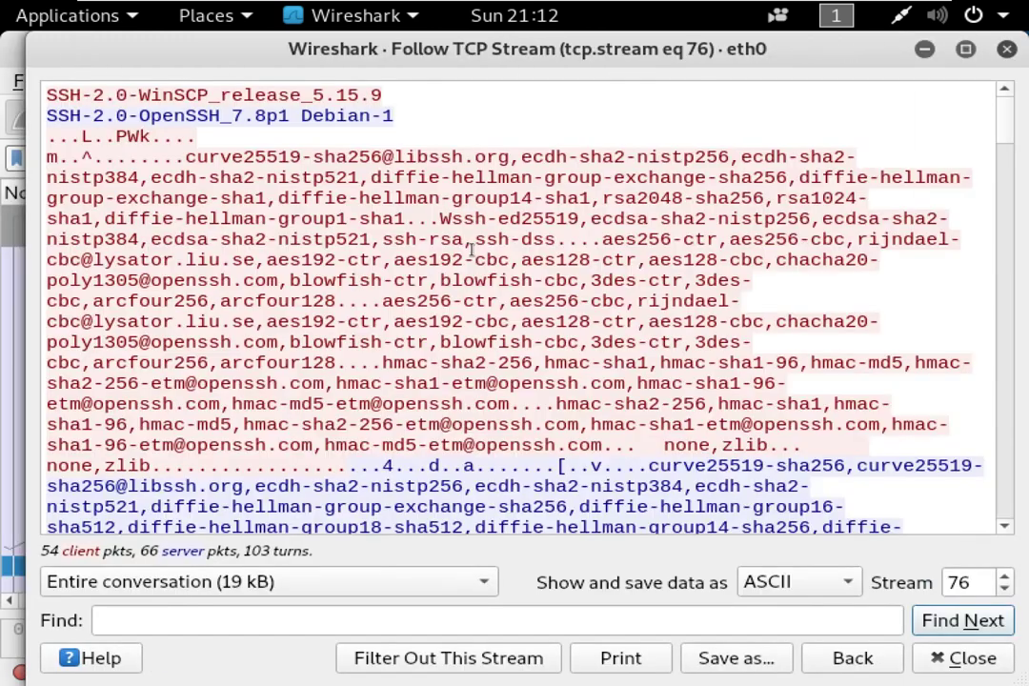
pyautogui.scroll(-7, 470, 249)
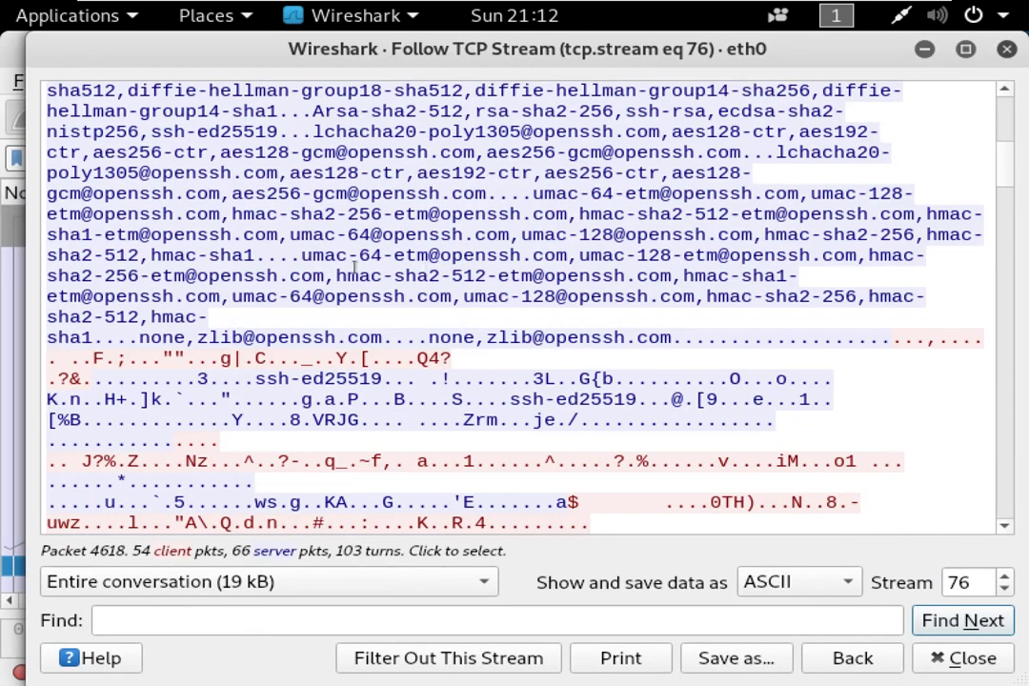
pyautogui.scroll(-2, 354, 267)
pyautogui.moveTo(303, 242); pyautogui.dragTo(334, 535)
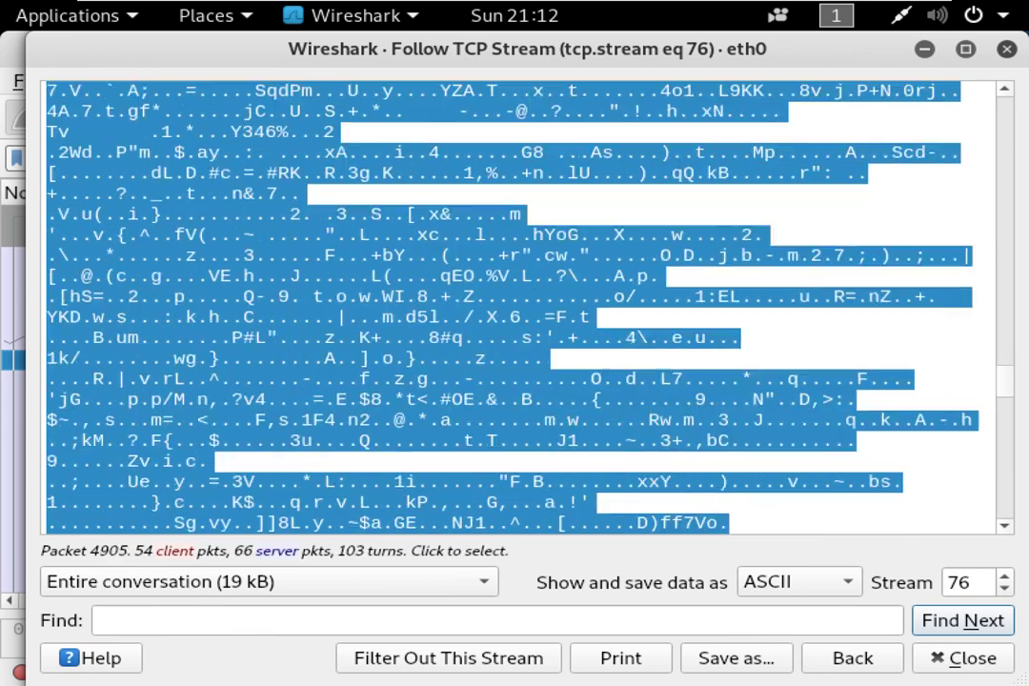
# Step: Scroll through the stream and highlight the offered key-exchange and cipher lists
pyautogui.scroll(-2, 396, 285)
pyautogui.click(395, 284)
pyautogui.scroll(-14, 396, 285)
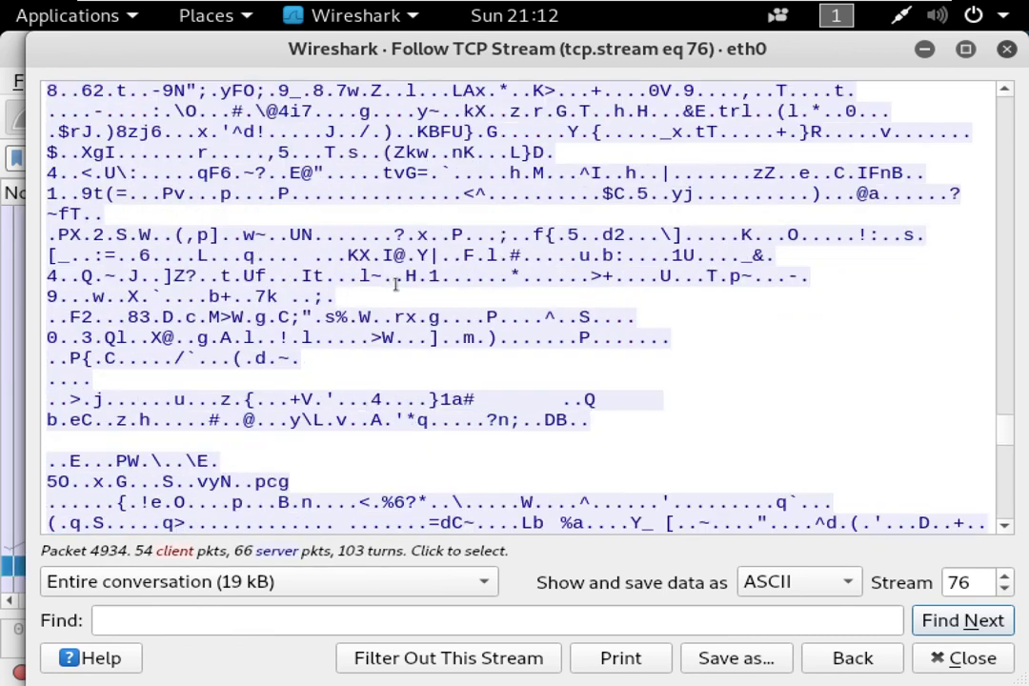
pyautogui.scroll(-12, 395, 284)
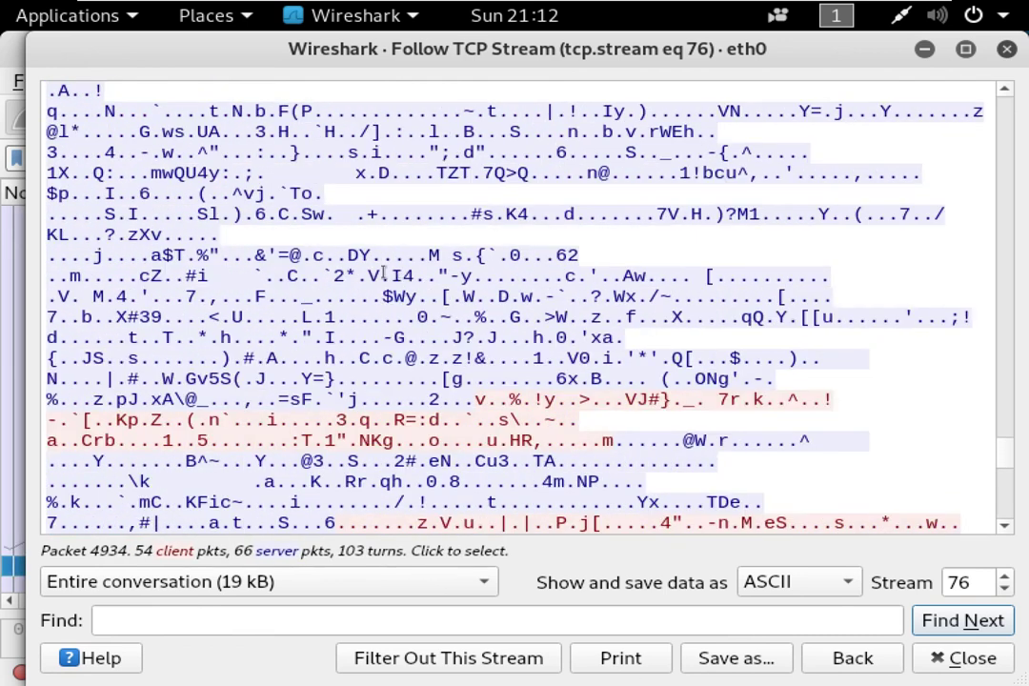
pyautogui.scroll(10, 350, 270)
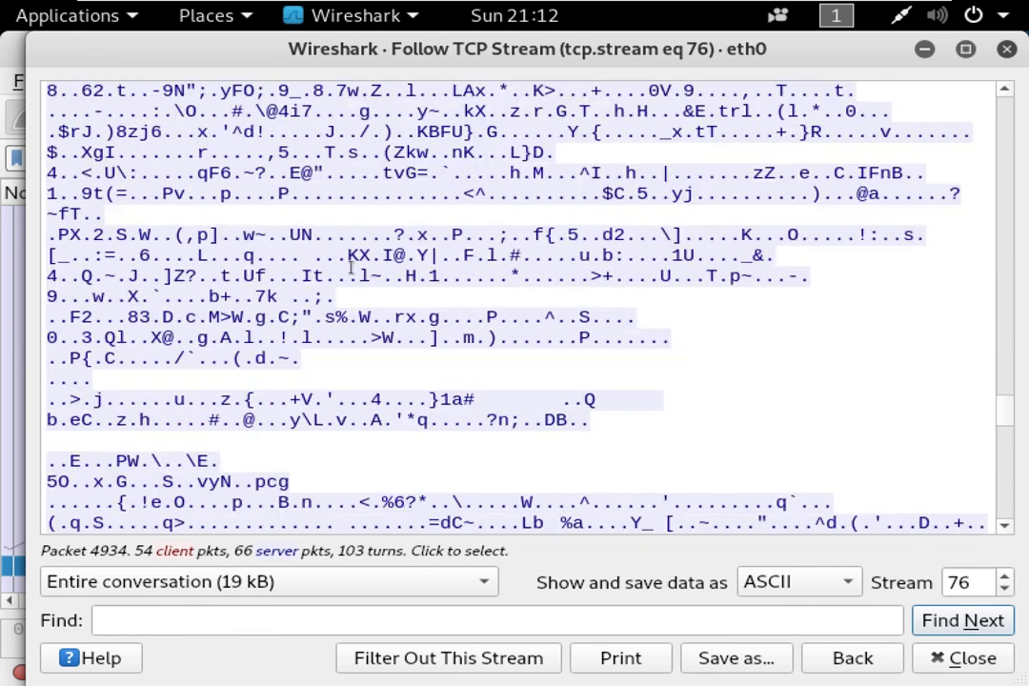
pyautogui.scroll(15, 352, 270)
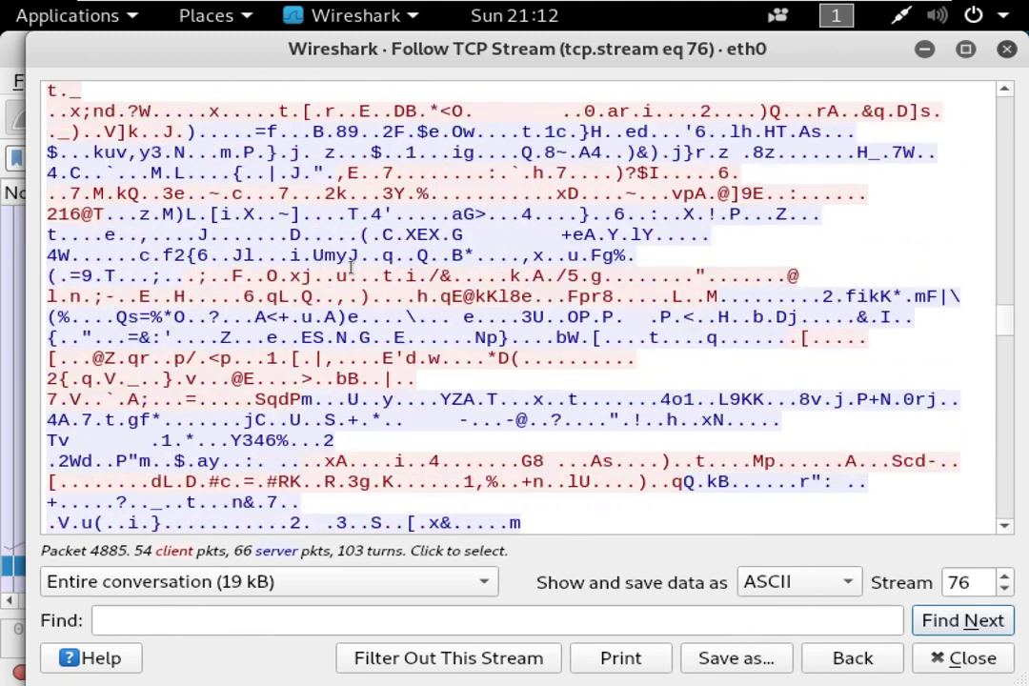
pyautogui.scroll(15, 616, 292)
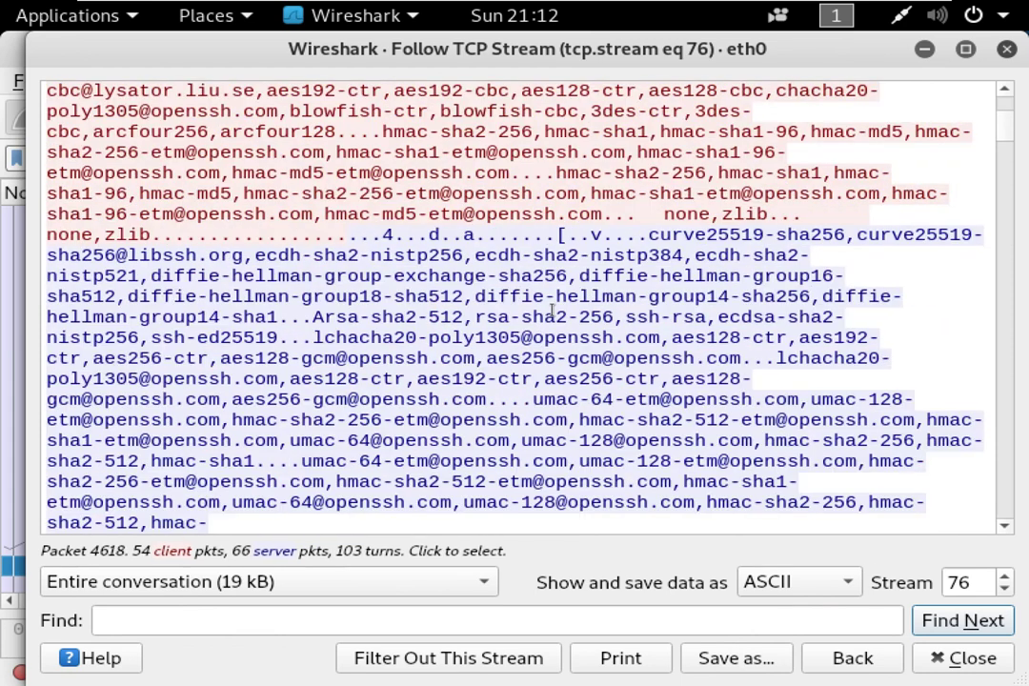
pyautogui.moveTo(173, 296); pyautogui.dragTo(671, 530)
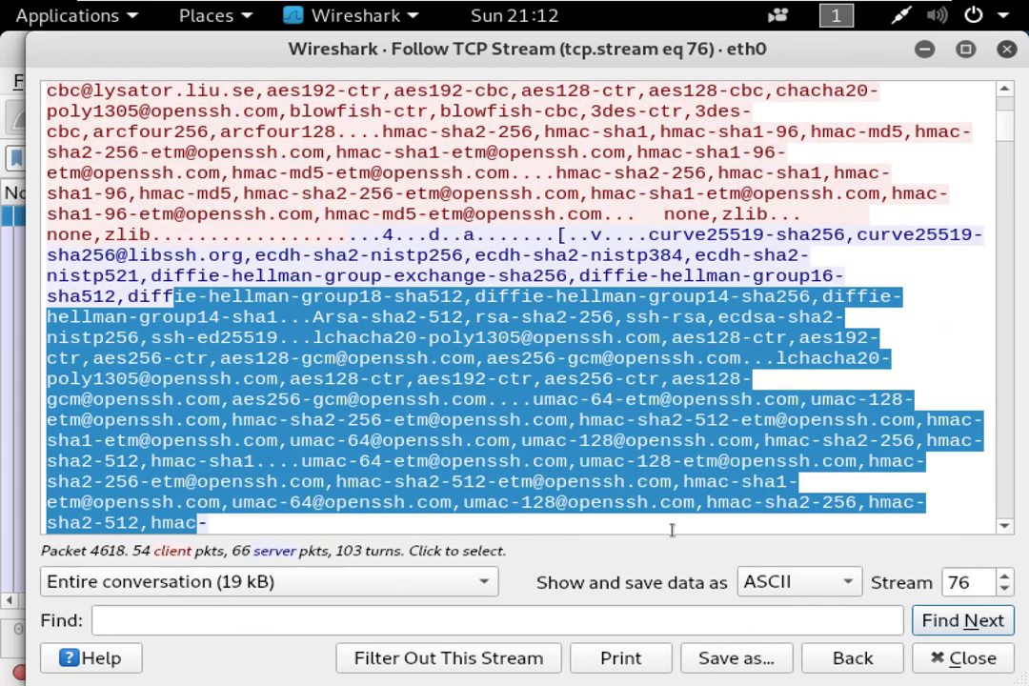
pyautogui.moveTo(764, 419); pyautogui.dragTo(938, 421)
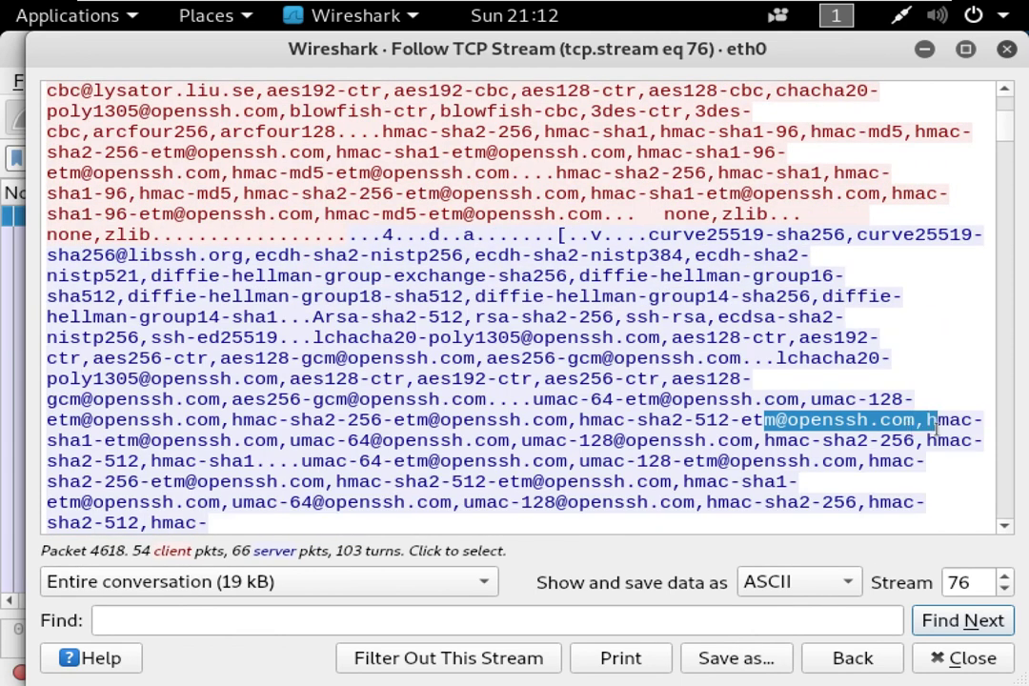
pyautogui.click(585, 389)
# Step: Highlight the server's offered algorithm lists, then close the stream view with stream 76 filtered
pyautogui.scroll(-1, 467, 377)
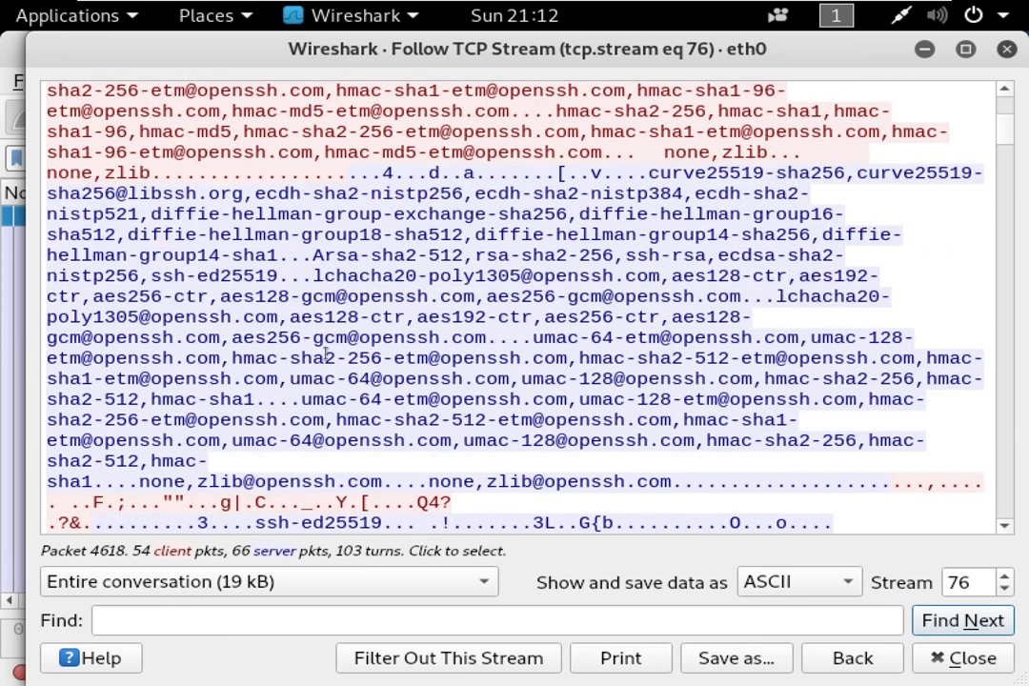
pyautogui.moveTo(59, 194); pyautogui.dragTo(543, 459)
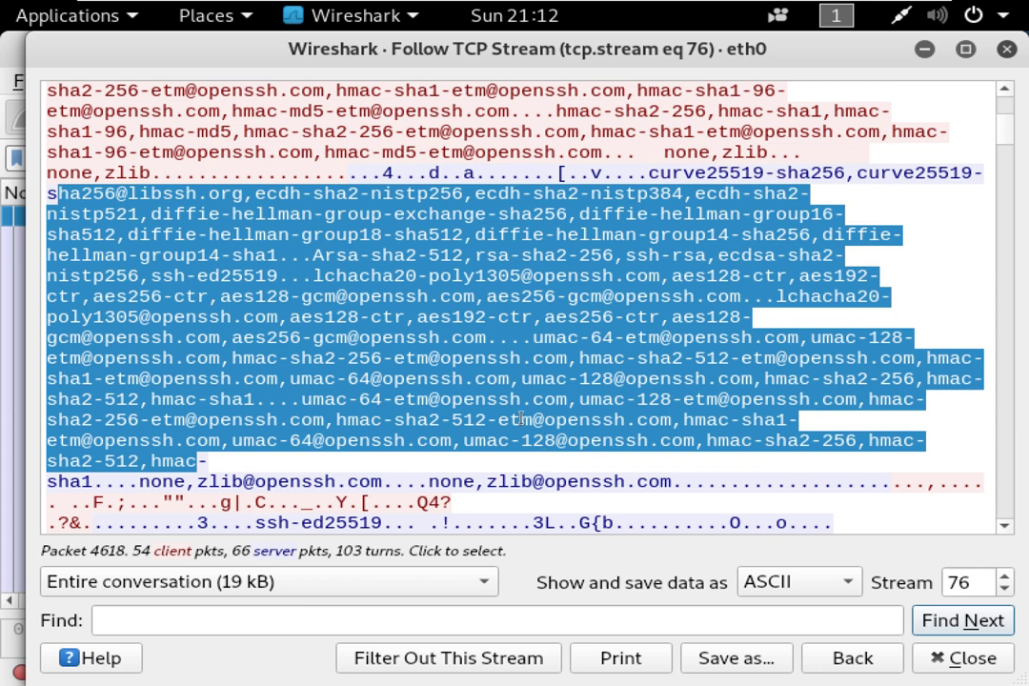
pyautogui.click(440, 341)
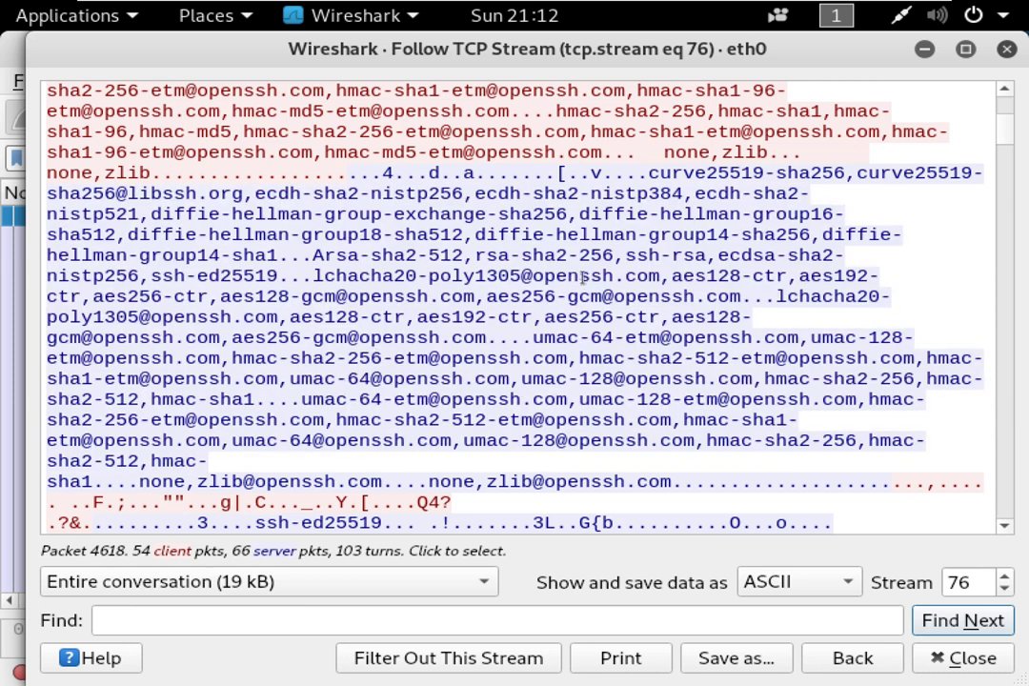
pyautogui.scroll(-6, 499, 247)
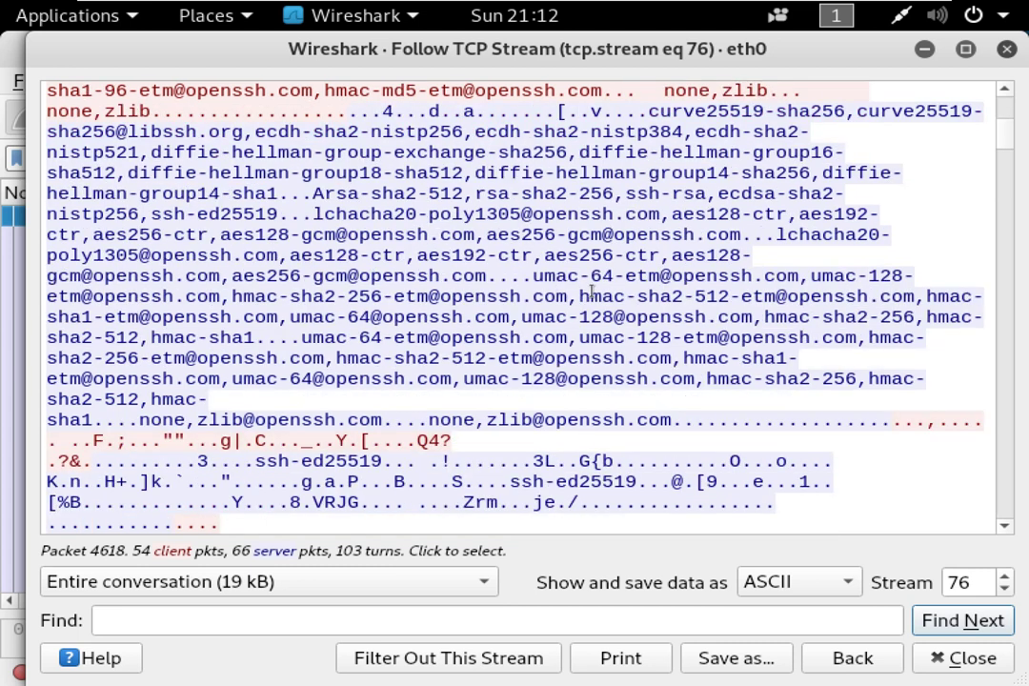
pyautogui.moveTo(450, 257); pyautogui.dragTo(628, 611)
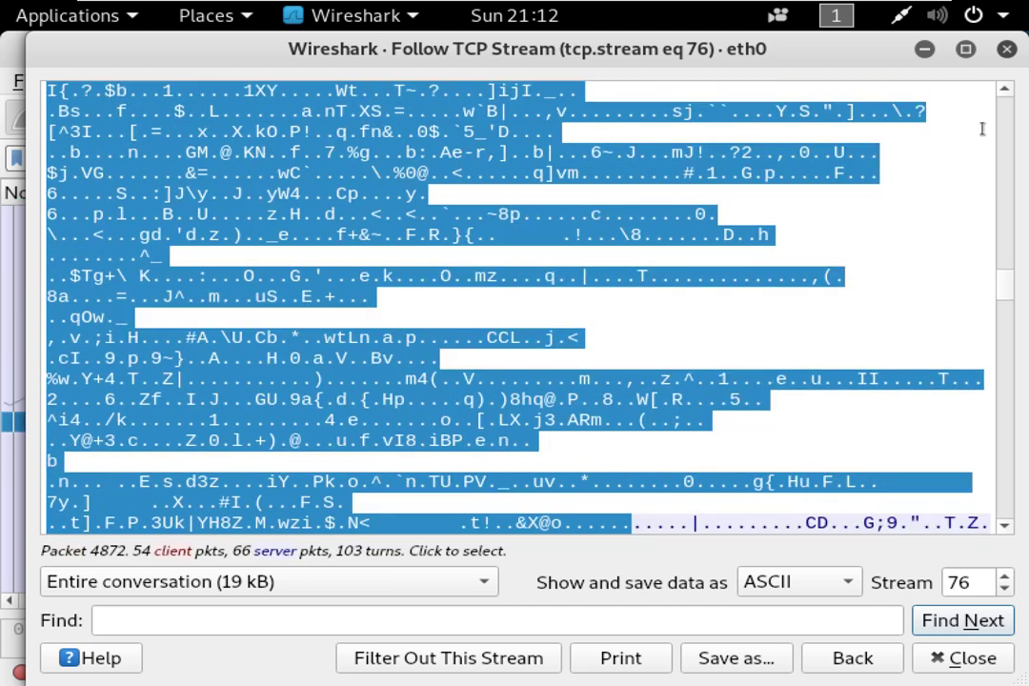
pyautogui.click(1005, 48)
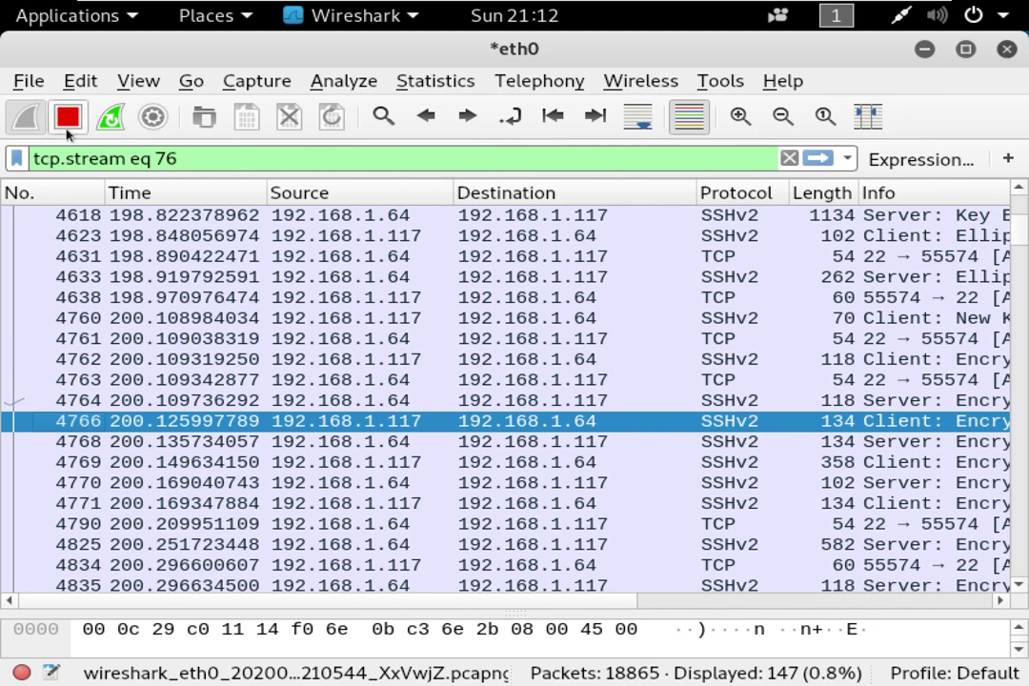
# Step: Stop the live capture and open packet 4631 in its own window
pyautogui.click(67, 115)
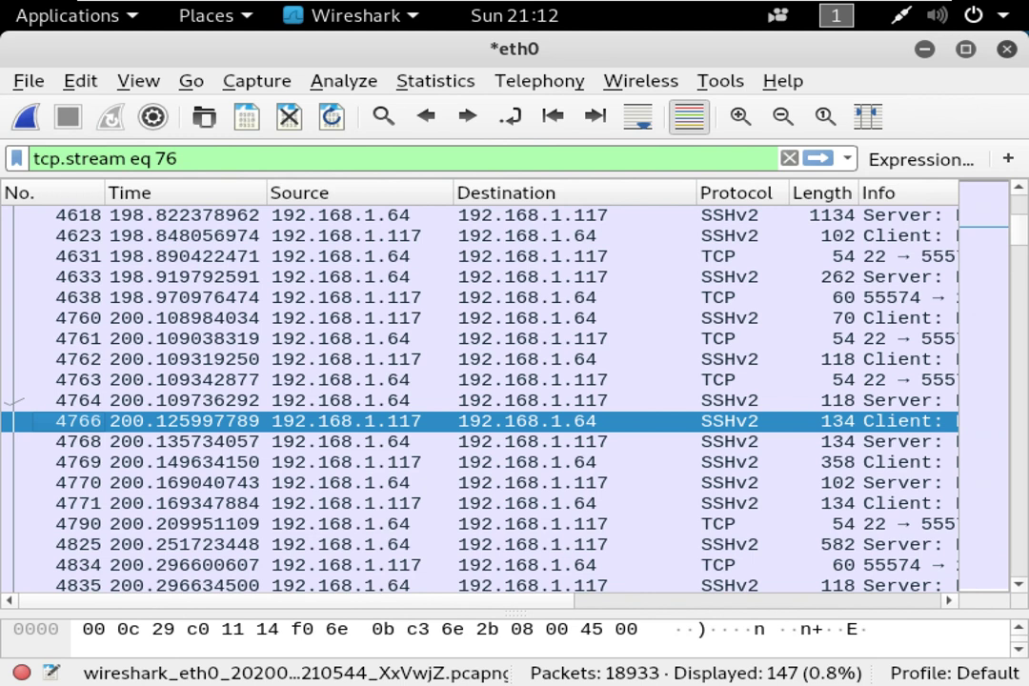
pyautogui.click(737, 238)
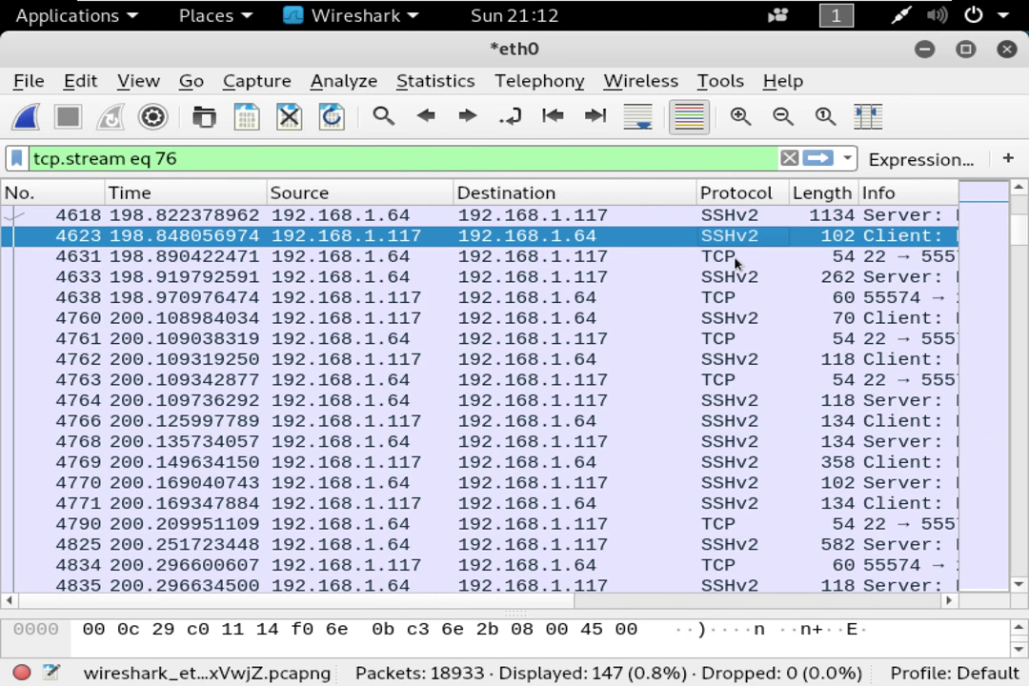
pyautogui.click(529, 263)
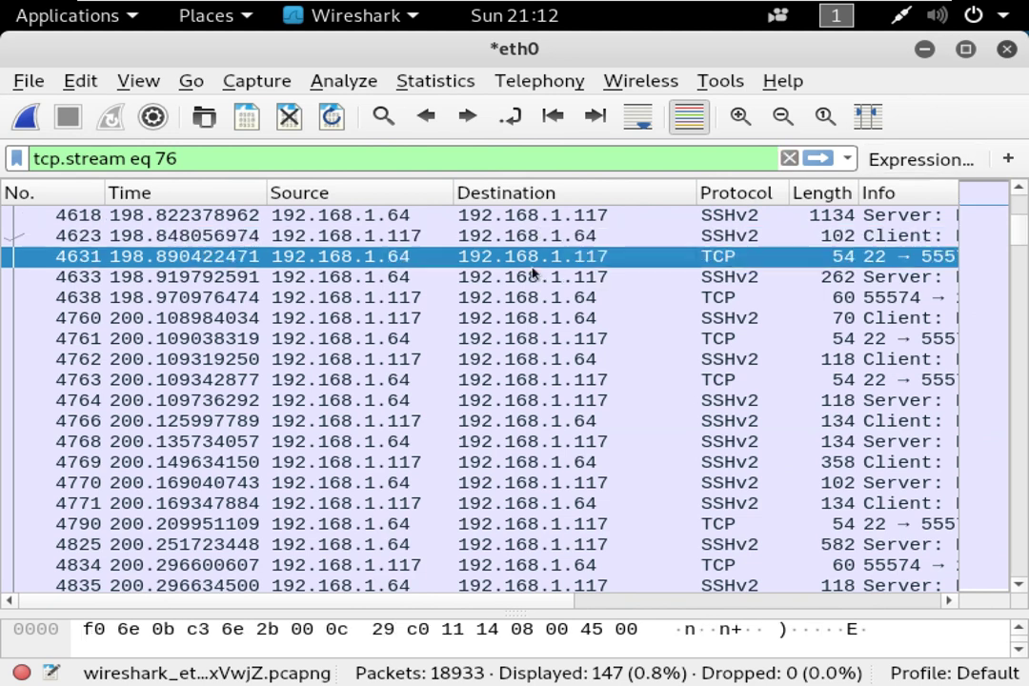
pyautogui.doubleClick(532, 268)
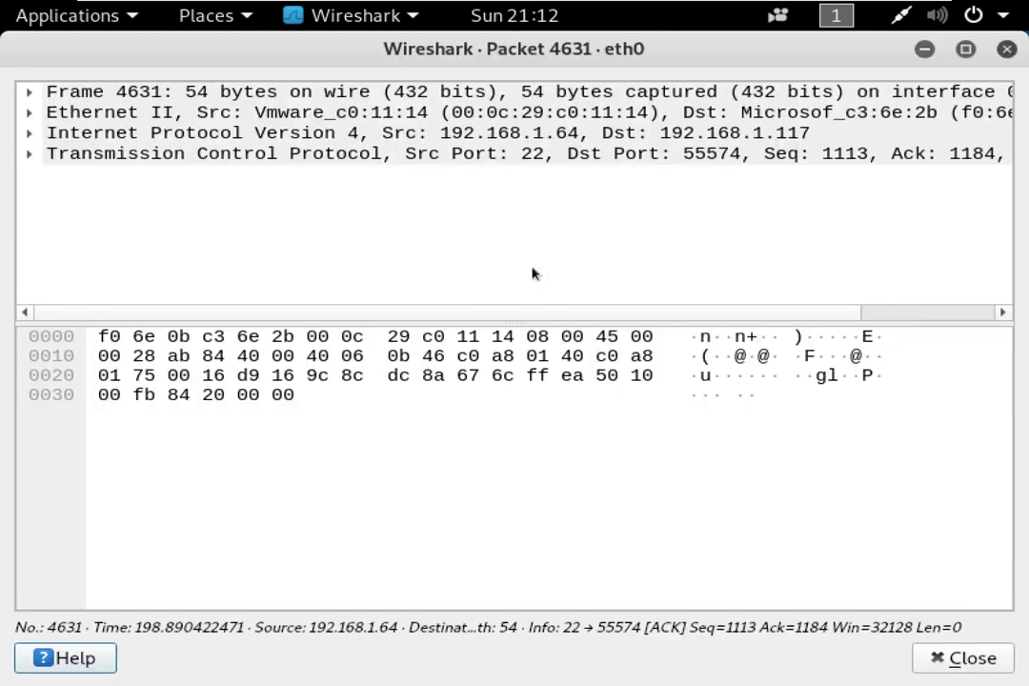
# Step: Highlight packet 4631's TCP header bytes and expand its TCP header fields
pyautogui.click(271, 155)
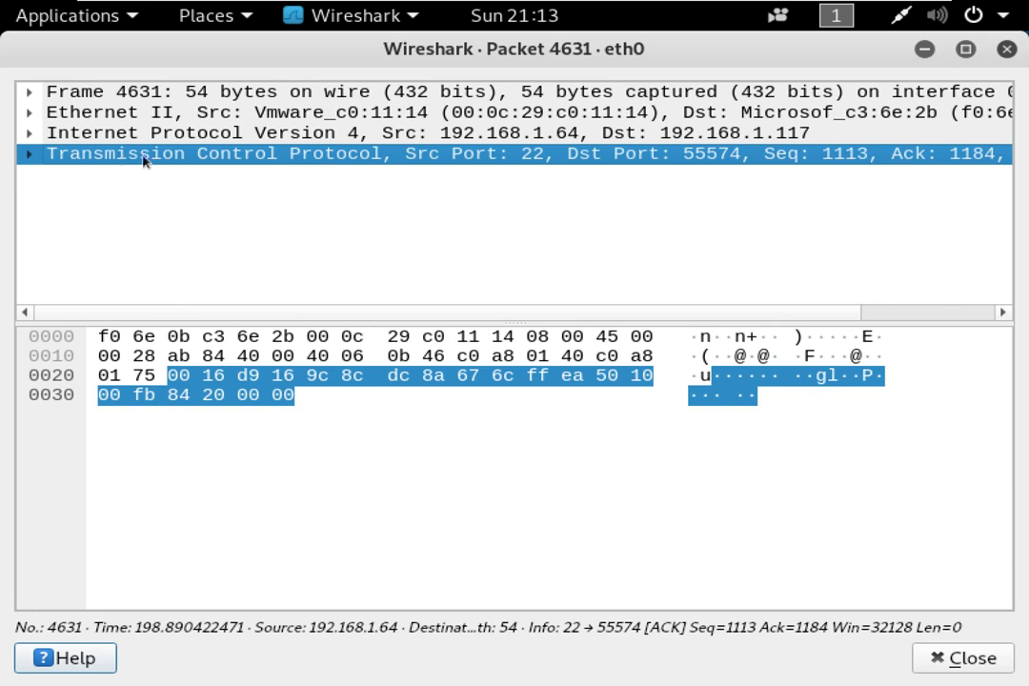
pyautogui.click(28, 156)
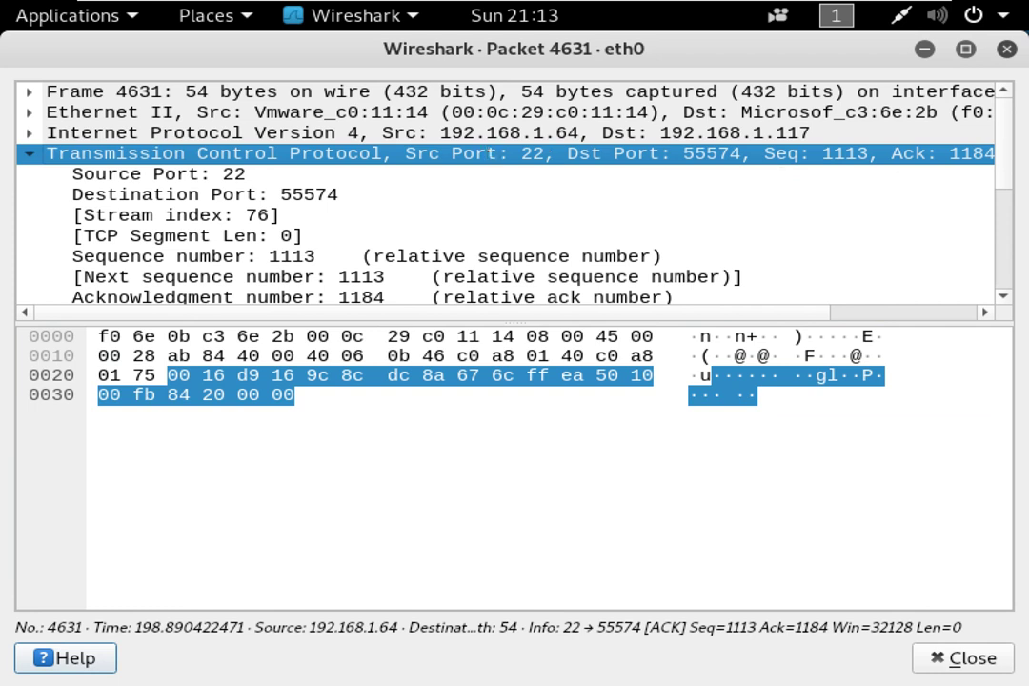
pyautogui.scroll(-4, 480, 208)
pyautogui.scroll(4, 416, 218)
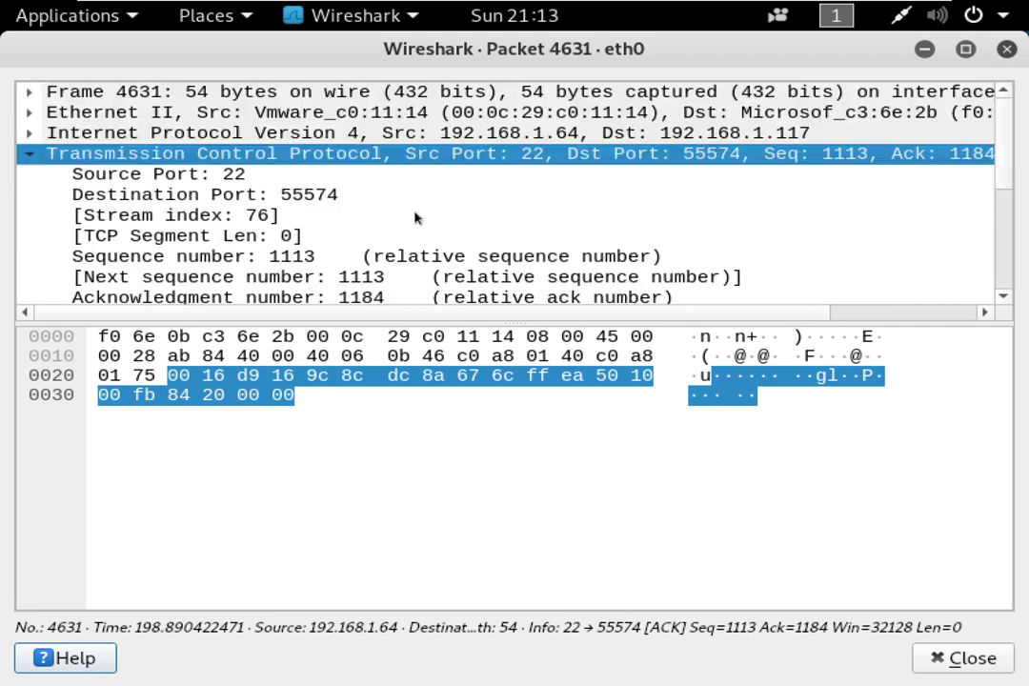
pyautogui.click(29, 153)
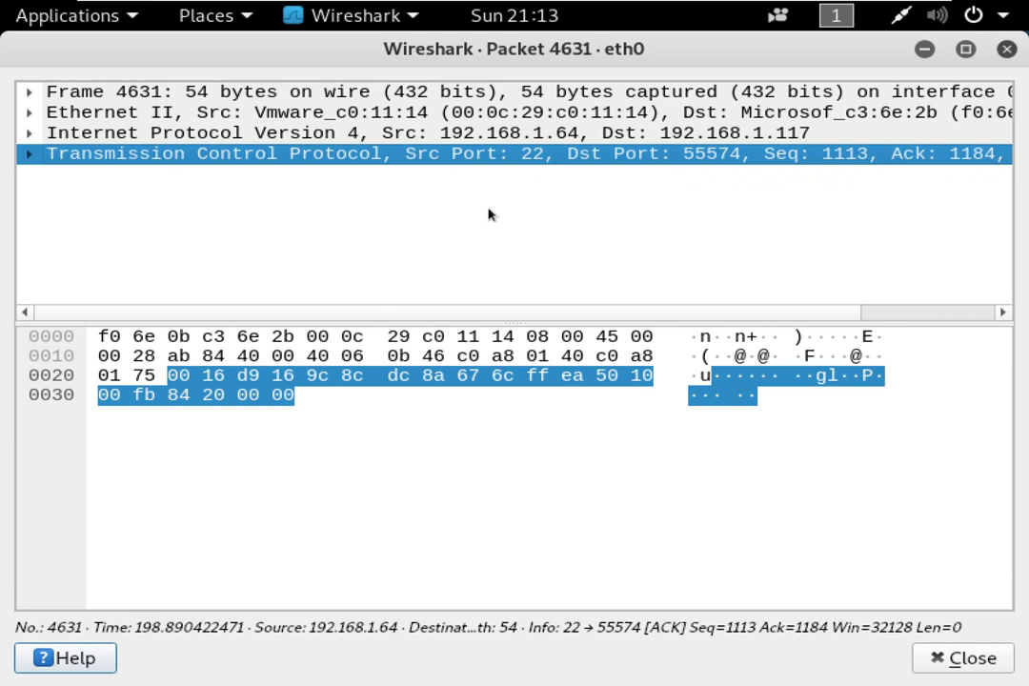
pyautogui.click(28, 152)
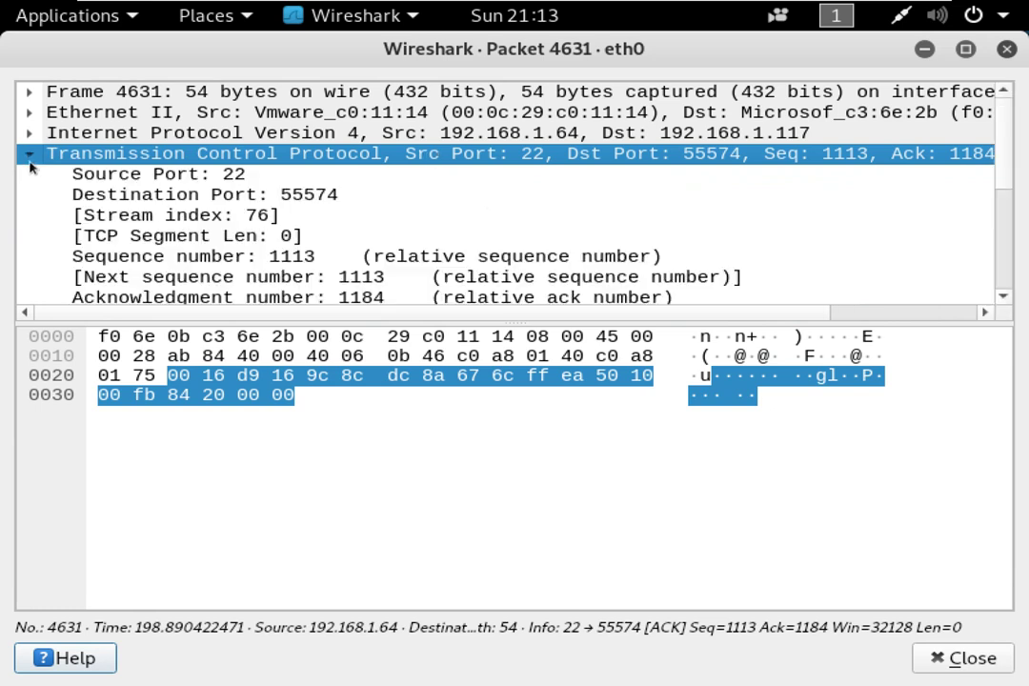
pyautogui.scroll(-2, 222, 187)
pyautogui.scroll(2, 217, 191)
# Step: Inspect the Source Port 22 (00 16) and Destination Port (d9 16) bytes, then close the window
pyautogui.click(215, 173)
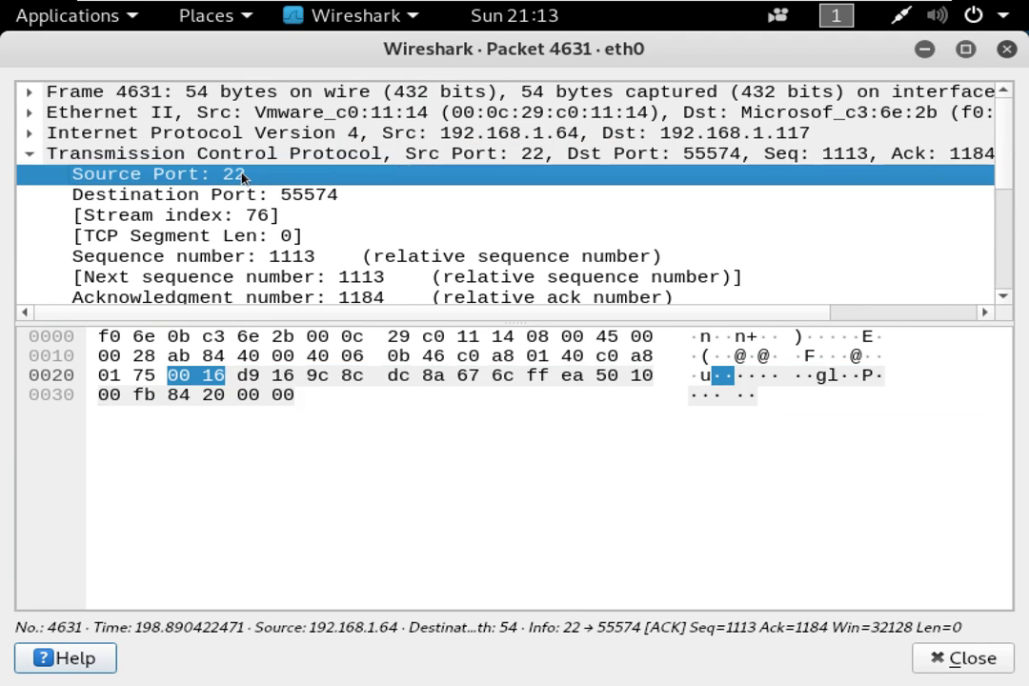
pyautogui.click(282, 196)
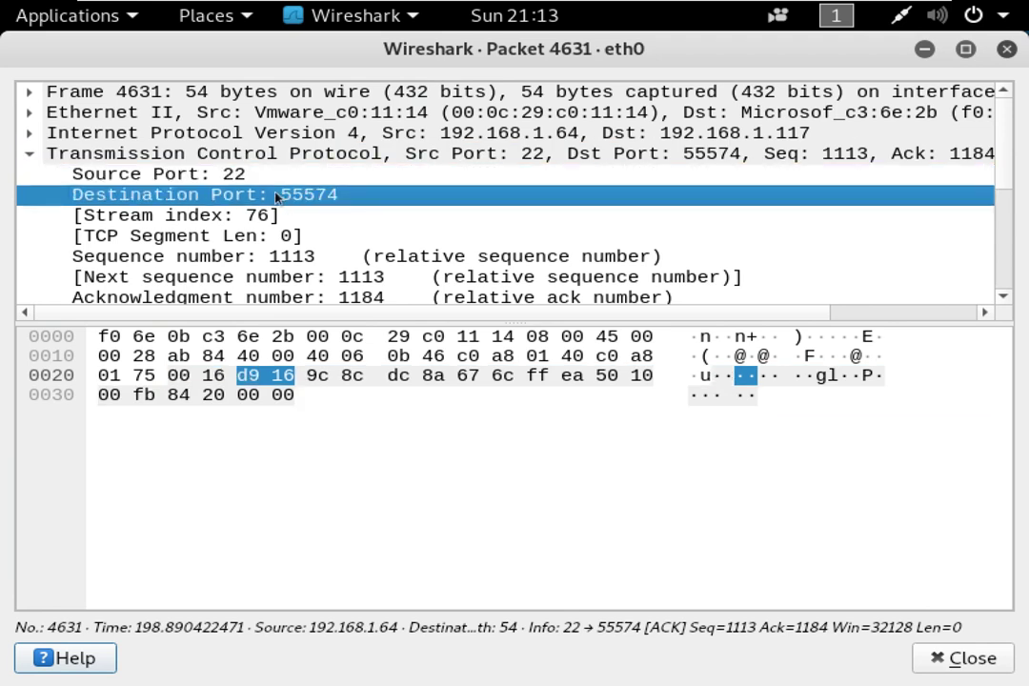
pyautogui.click(233, 173)
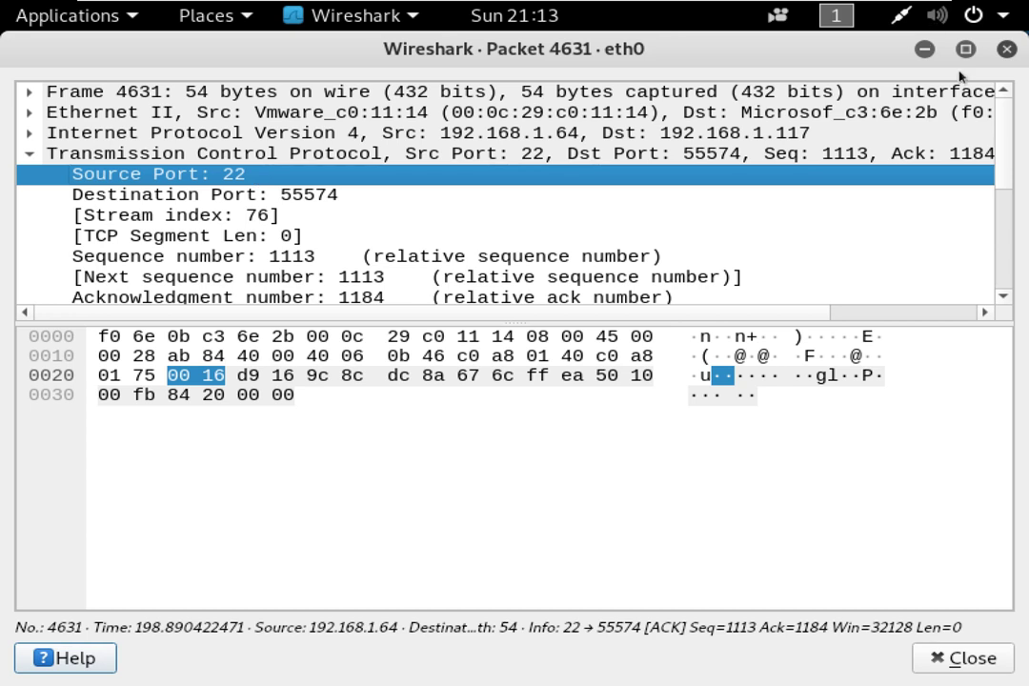
pyautogui.click(1006, 49)
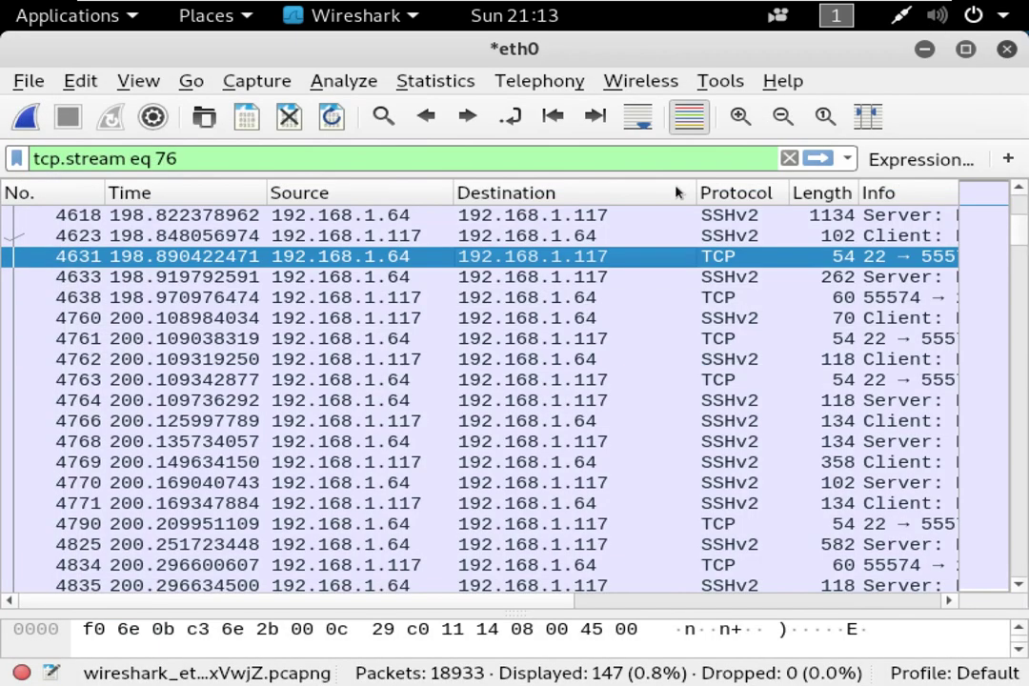
pyautogui.click(731, 278)
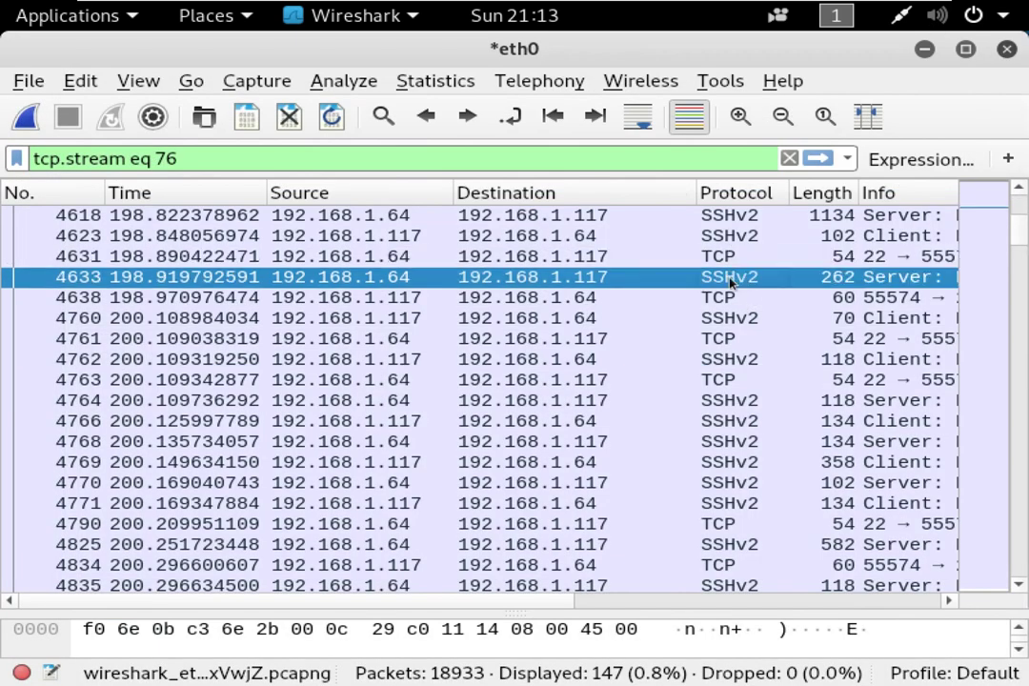
pyautogui.doubleClick(730, 279)
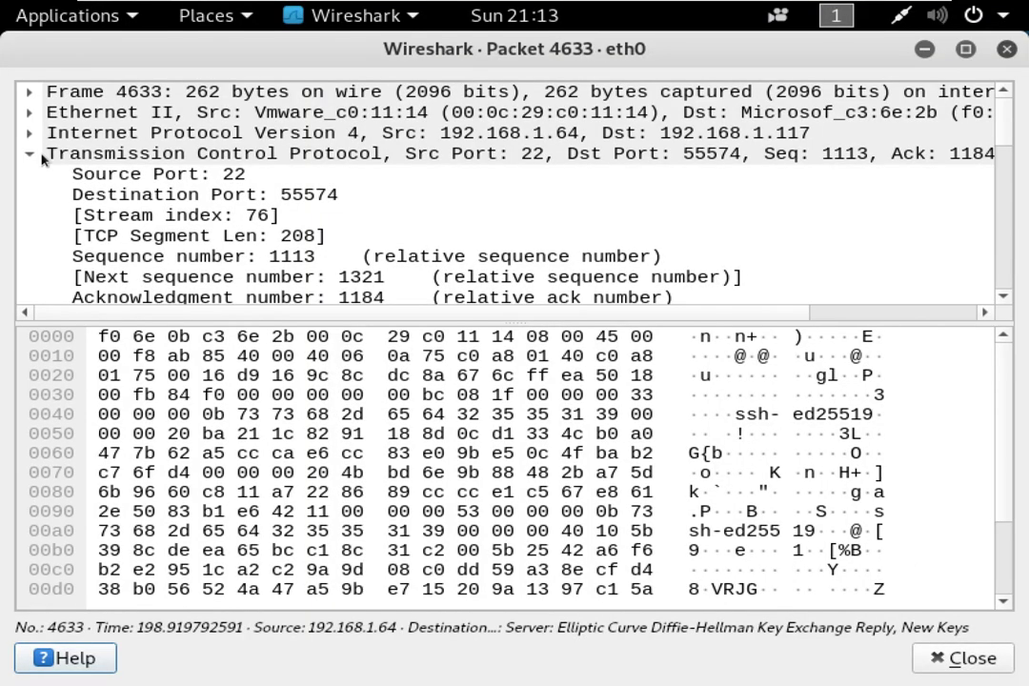
pyautogui.click(31, 156)
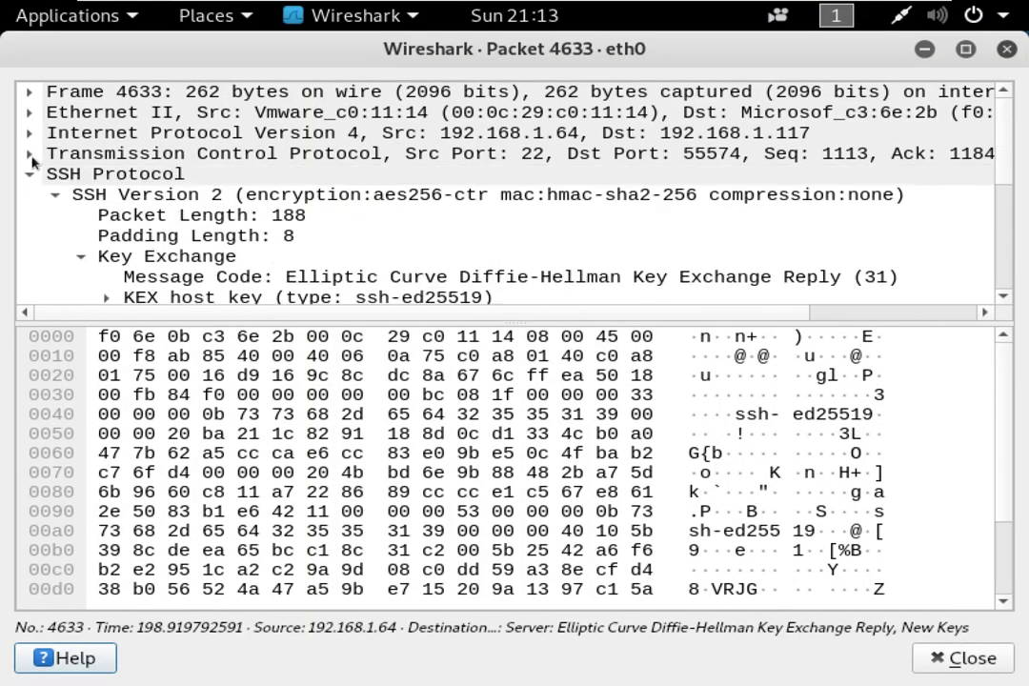
pyautogui.click(100, 157)
pyautogui.click(91, 179)
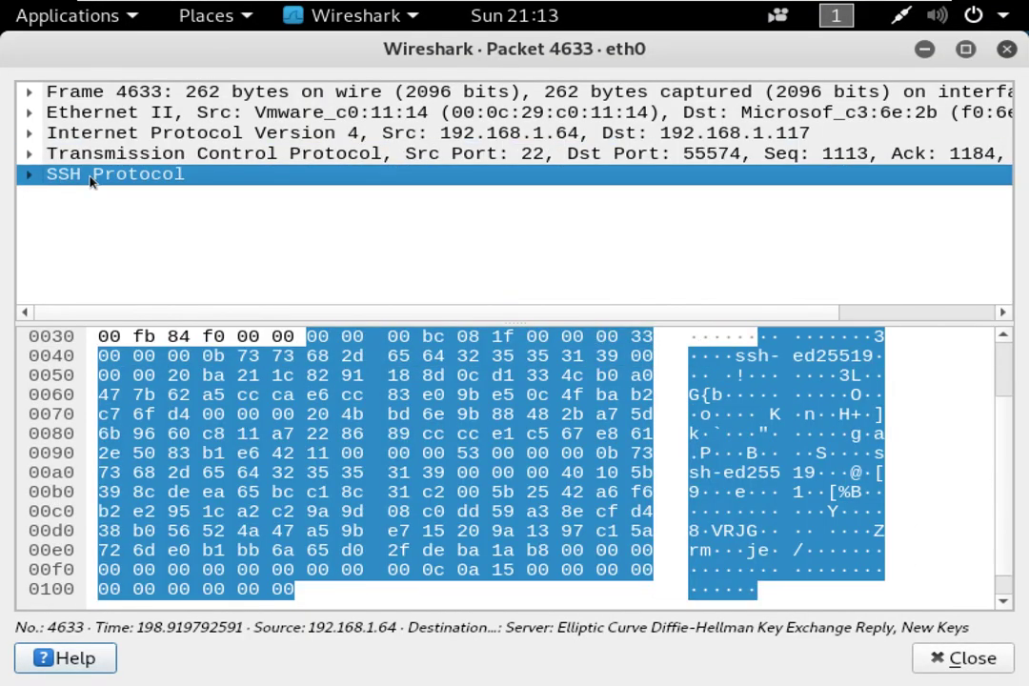
pyautogui.doubleClick(91, 179)
pyautogui.scroll(-1, 219, 219)
pyautogui.click(241, 237)
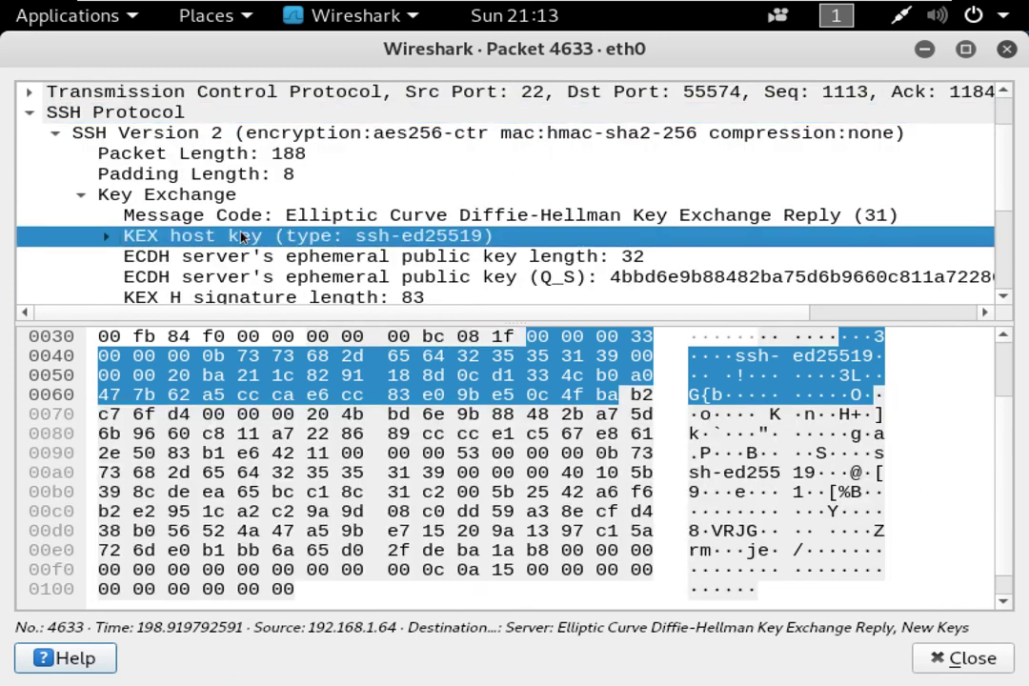
pyautogui.scroll(-2, 241, 228)
pyautogui.scroll(1, 248, 205)
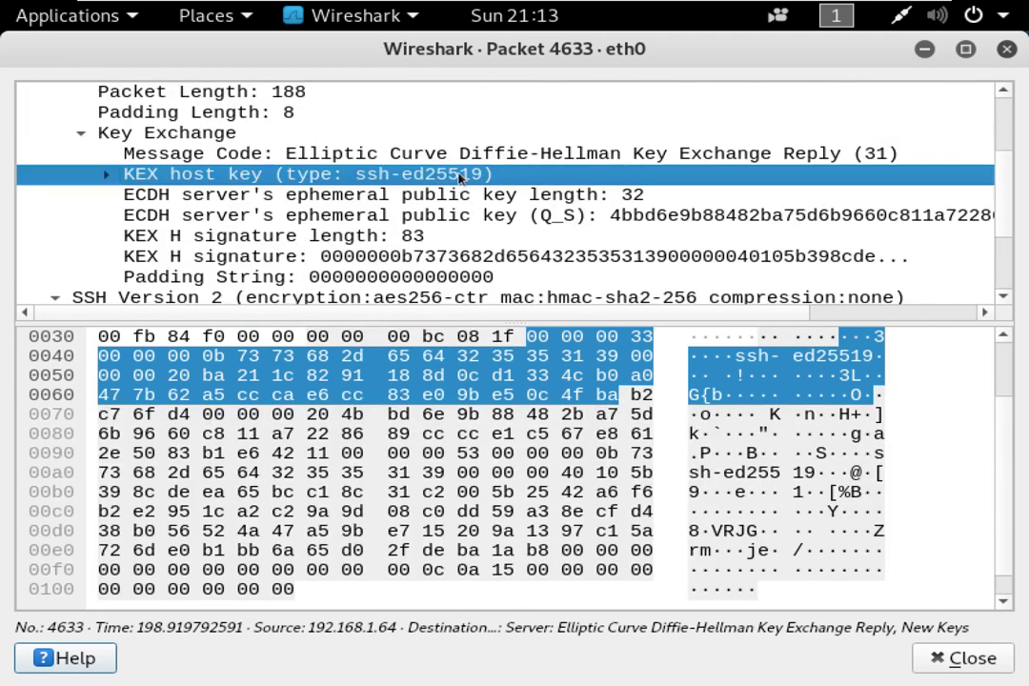
pyautogui.click(381, 194)
pyautogui.click(588, 158)
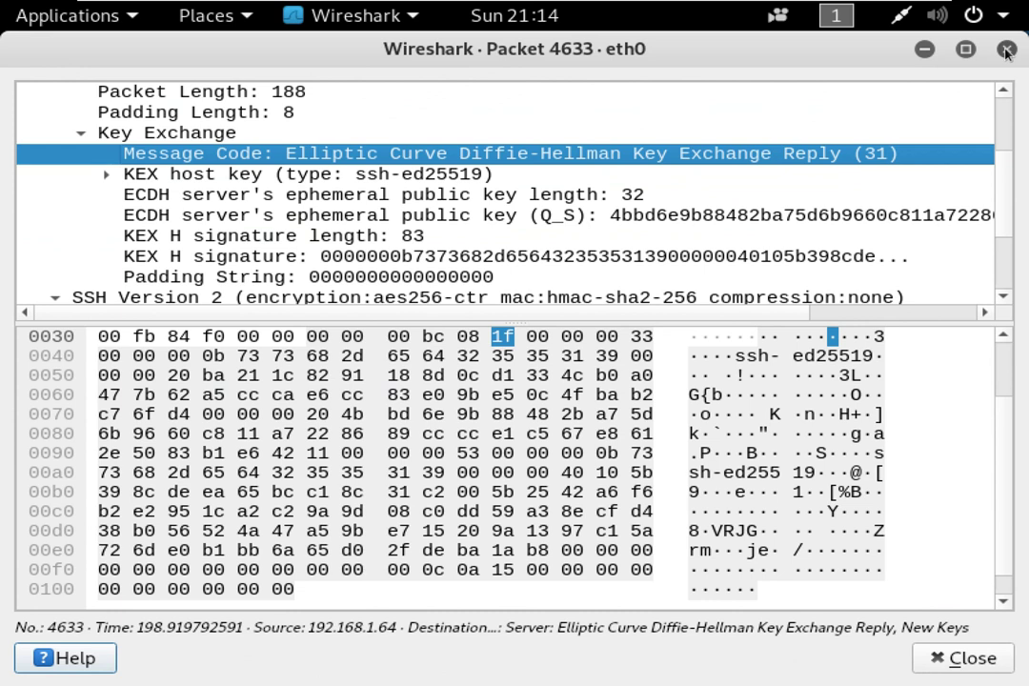
pyautogui.click(1007, 50)
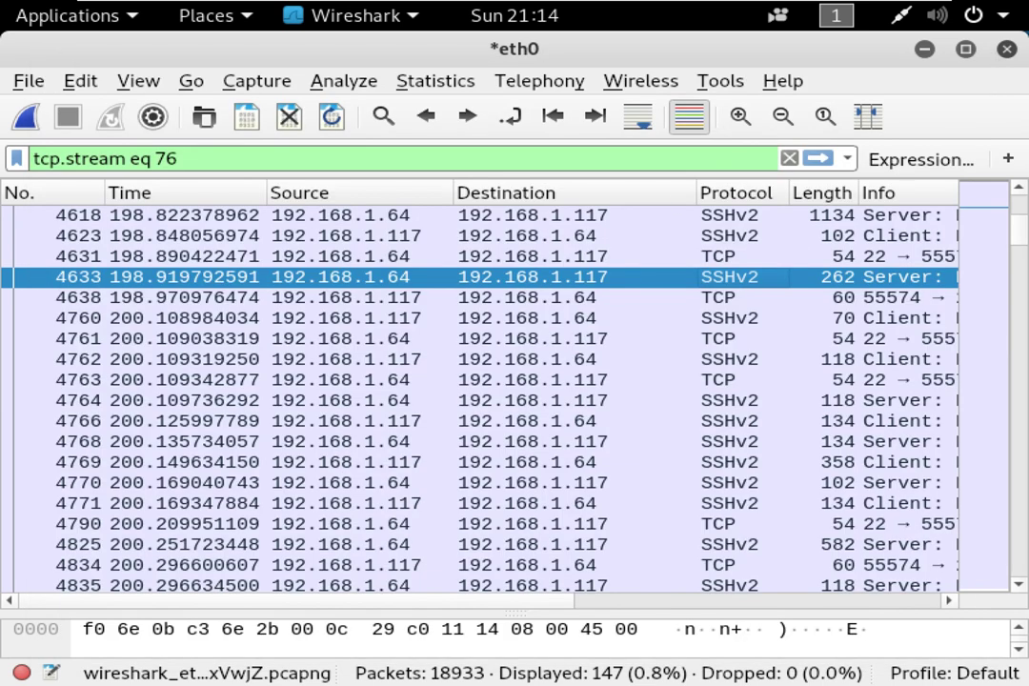
# Step: Select packets 4762 and 4768 in stream 76, scroll the list, and minimize Wireshark
pyautogui.click(724, 362)
pyautogui.scroll(-2, 724, 362)
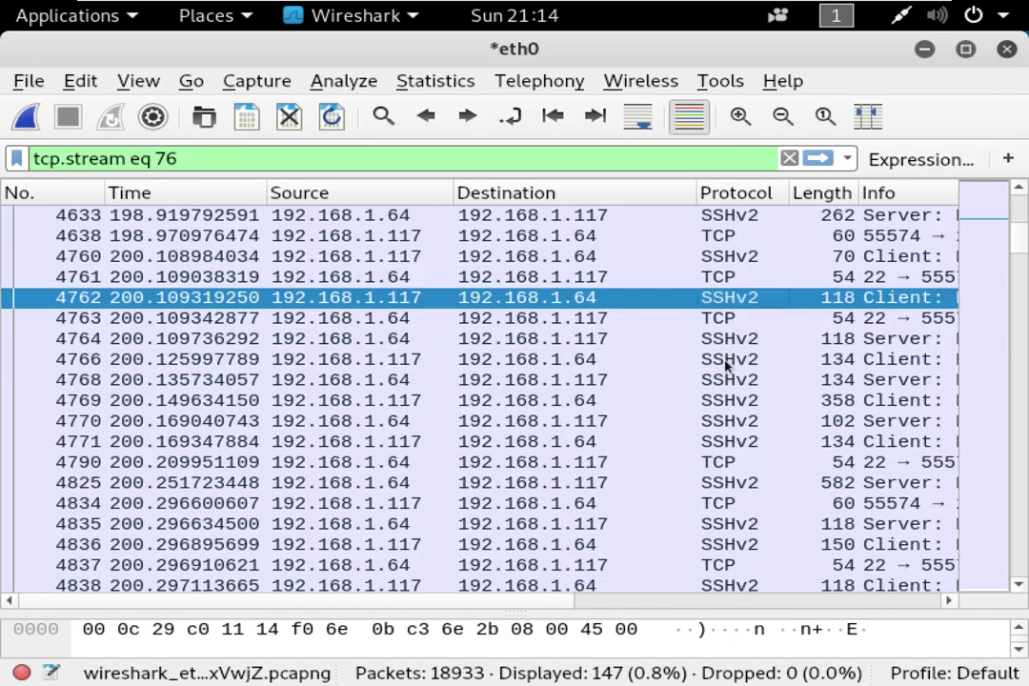
pyautogui.click(724, 322)
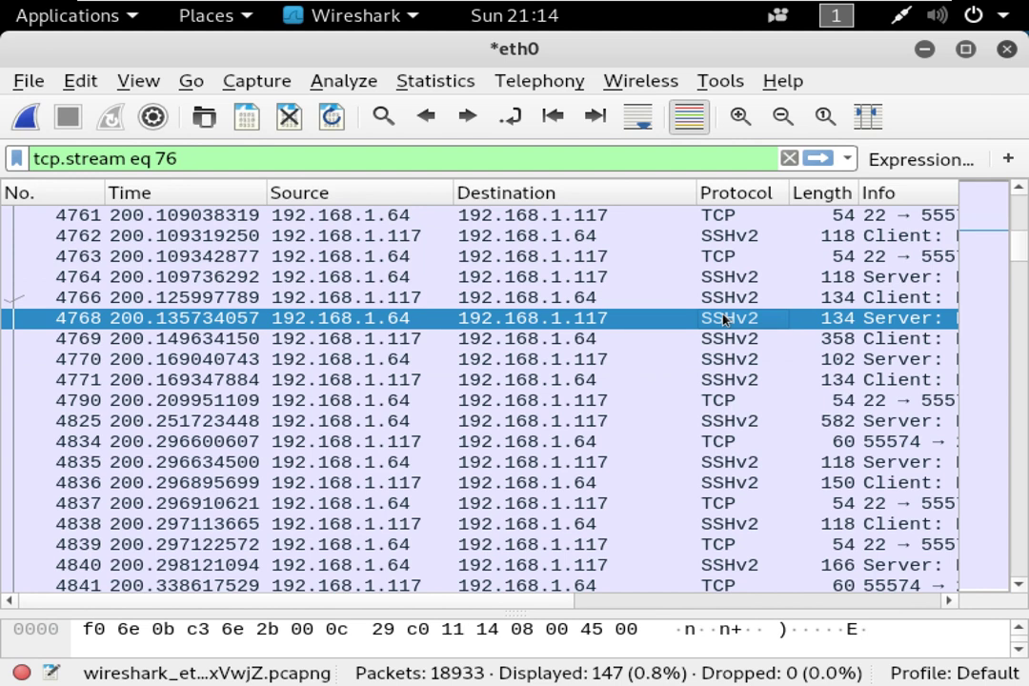
pyautogui.scroll(-5, 738, 331)
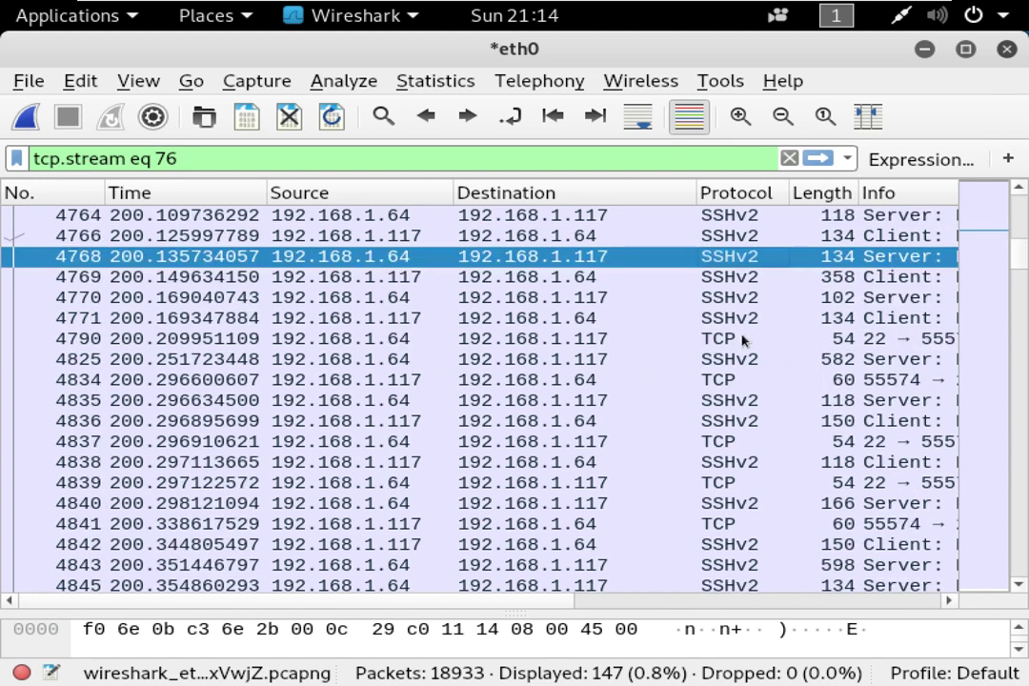
pyautogui.scroll(-6, 749, 341)
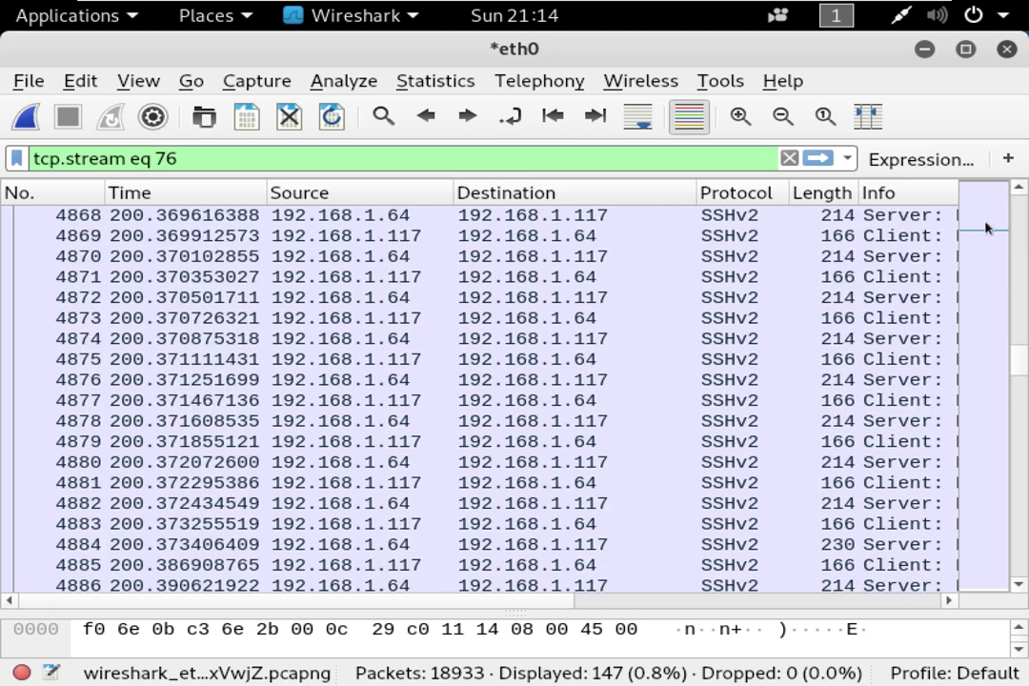
pyautogui.click(923, 49)
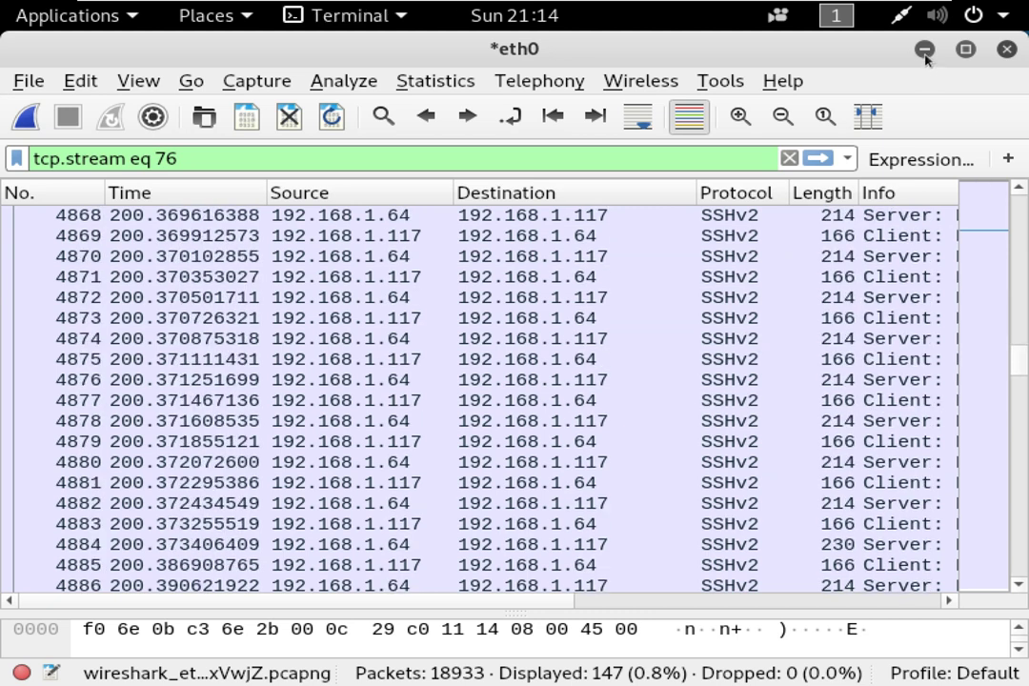
# Step: Nudge the Kali terminal window, then switch to the Windows host
pyautogui.moveTo(606, 95)
pyautogui.mouseDown()
pyautogui.moveTo(602, 83)
pyautogui.moveTo(642, 112)
pyautogui.moveTo(616, 93)
pyautogui.moveTo(625, 94)
pyautogui.mouseUp()
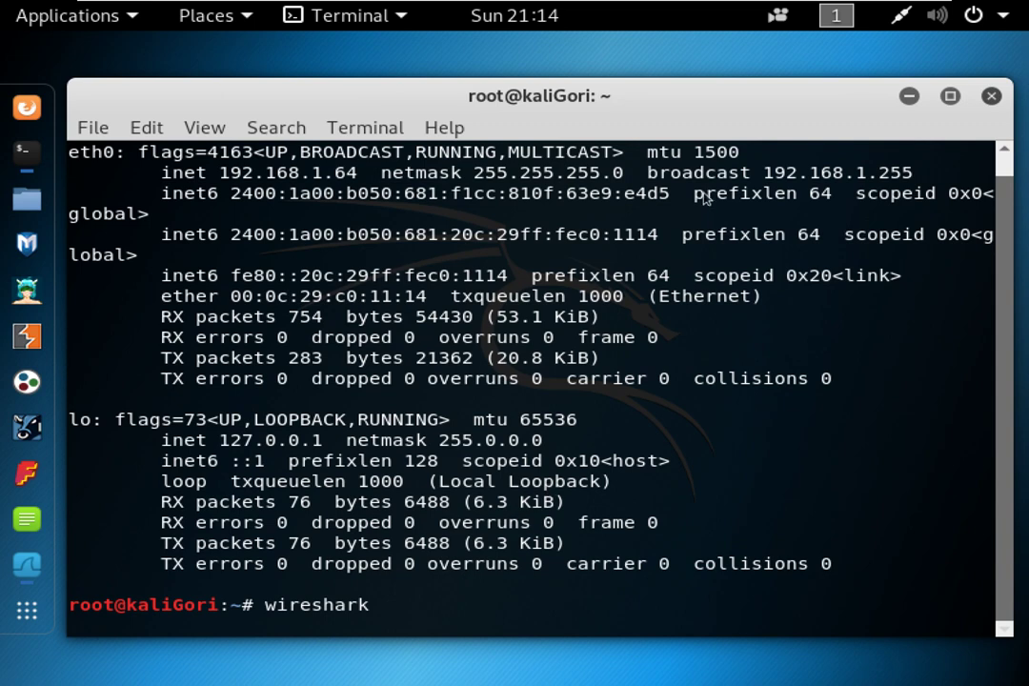
pyautogui.moveTo(807, 8)
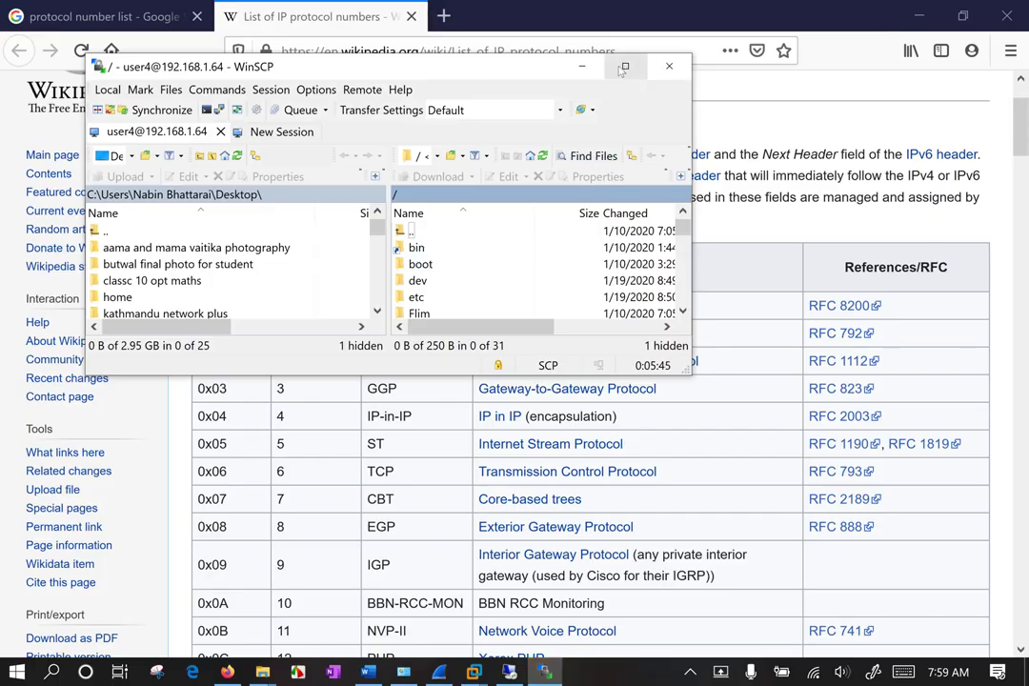
# Step: Maximize WinSCP, bring the Kali VM forward, then switch to the Windows 10 VM
pyautogui.click(624, 66)
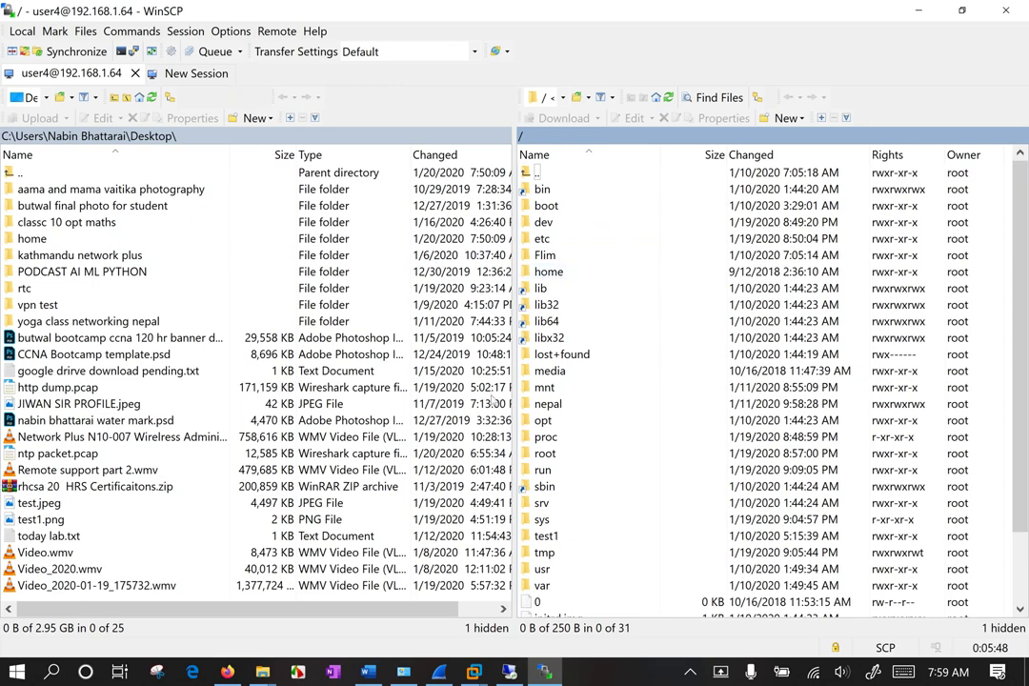
pyautogui.click(473, 672)
pyautogui.click(552, 533)
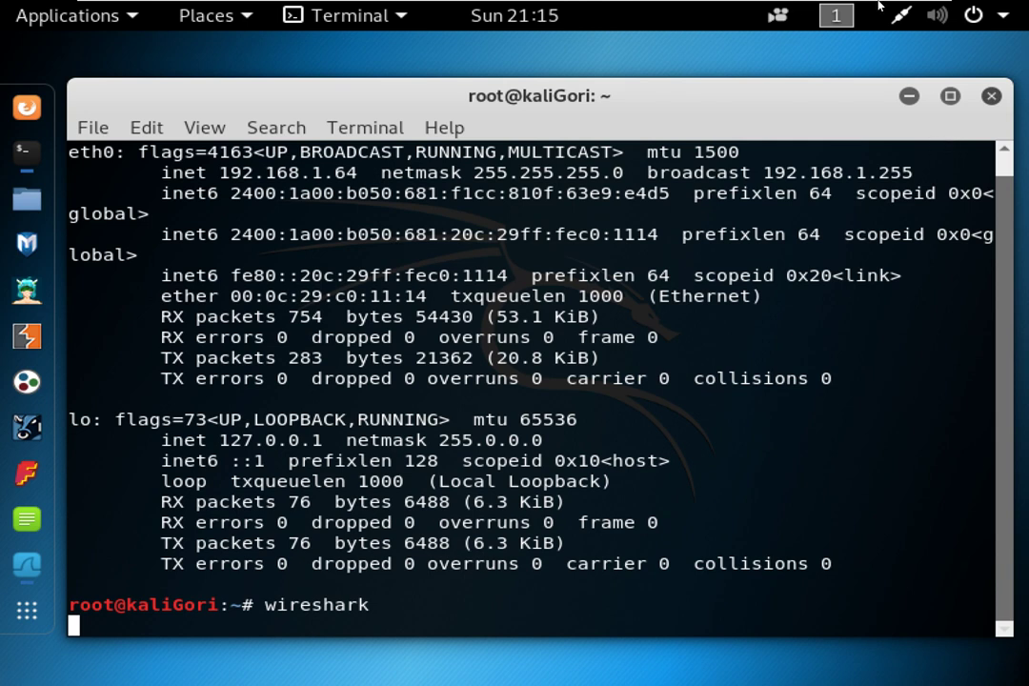
pyautogui.moveTo(878, 3)
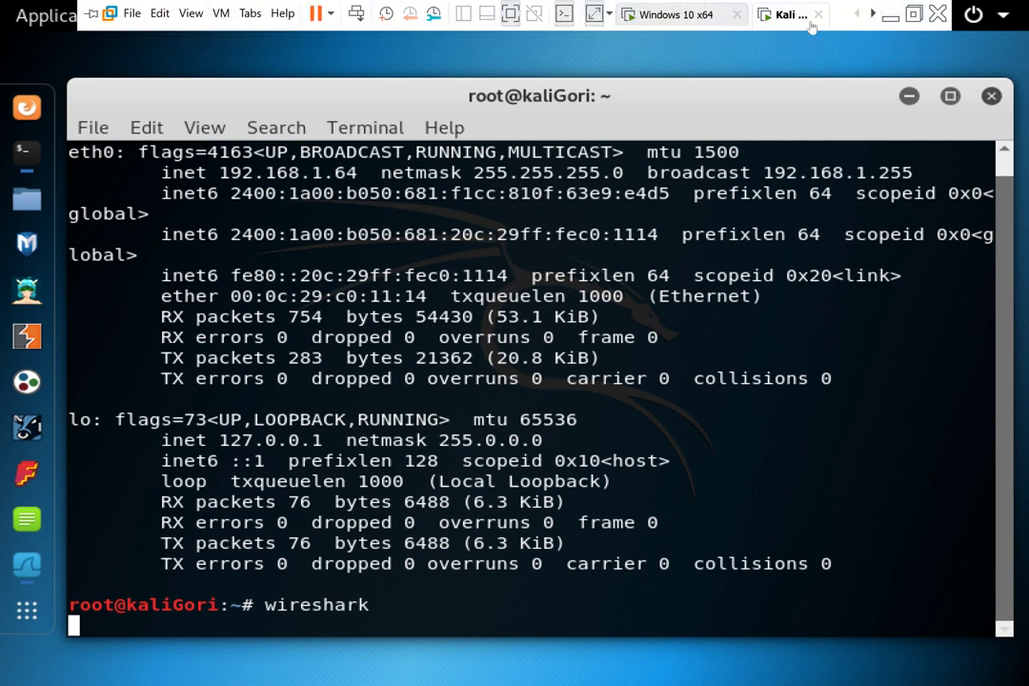
pyautogui.click(678, 16)
# Step: Accept the Npcap 0.9986 license and install it, closing OneDrive, then finish the setup
pyautogui.click(644, 514)
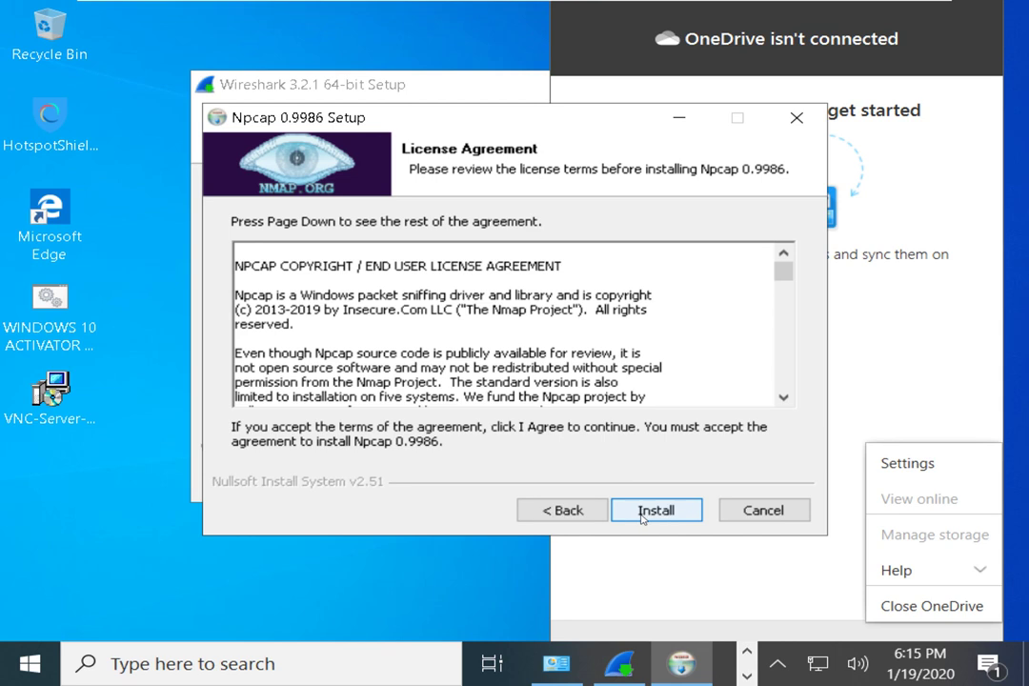
pyautogui.click(647, 511)
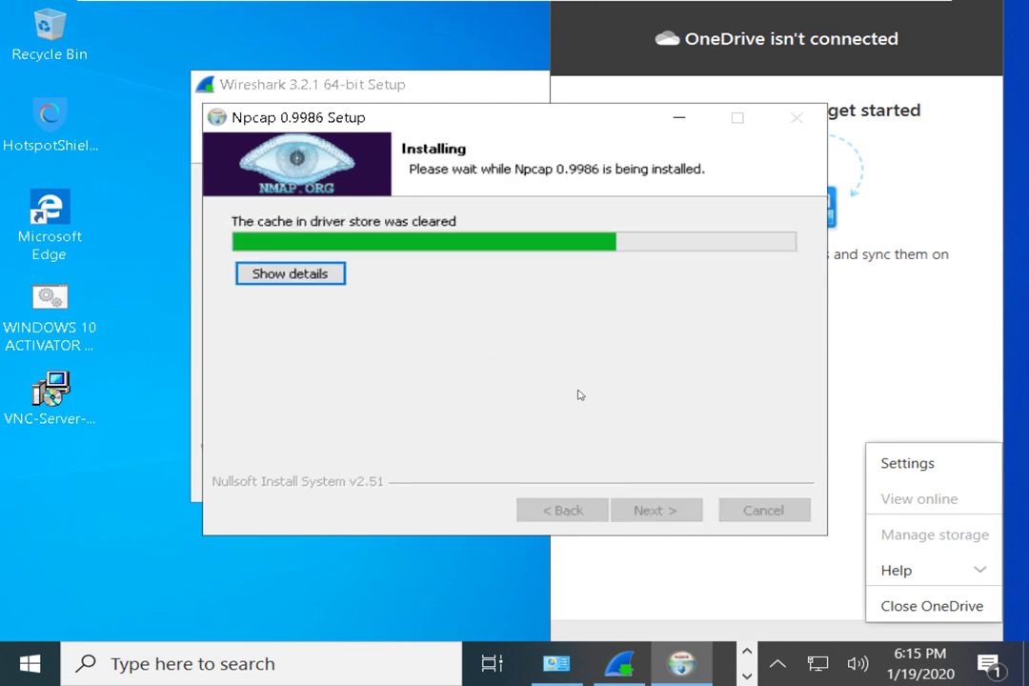
pyautogui.click(902, 610)
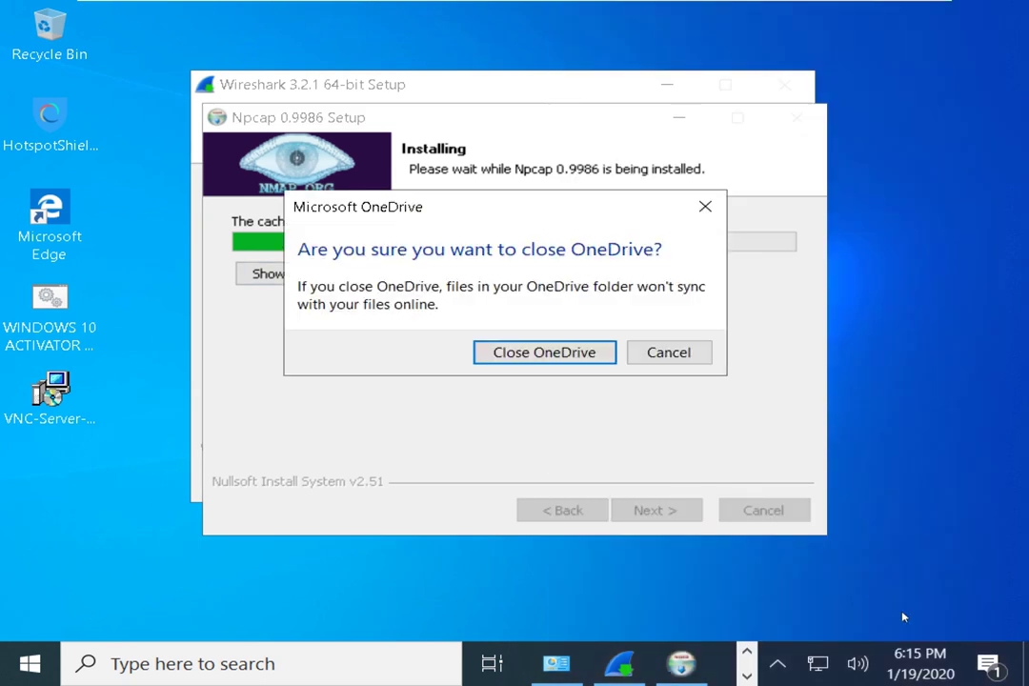
pyautogui.click(705, 206)
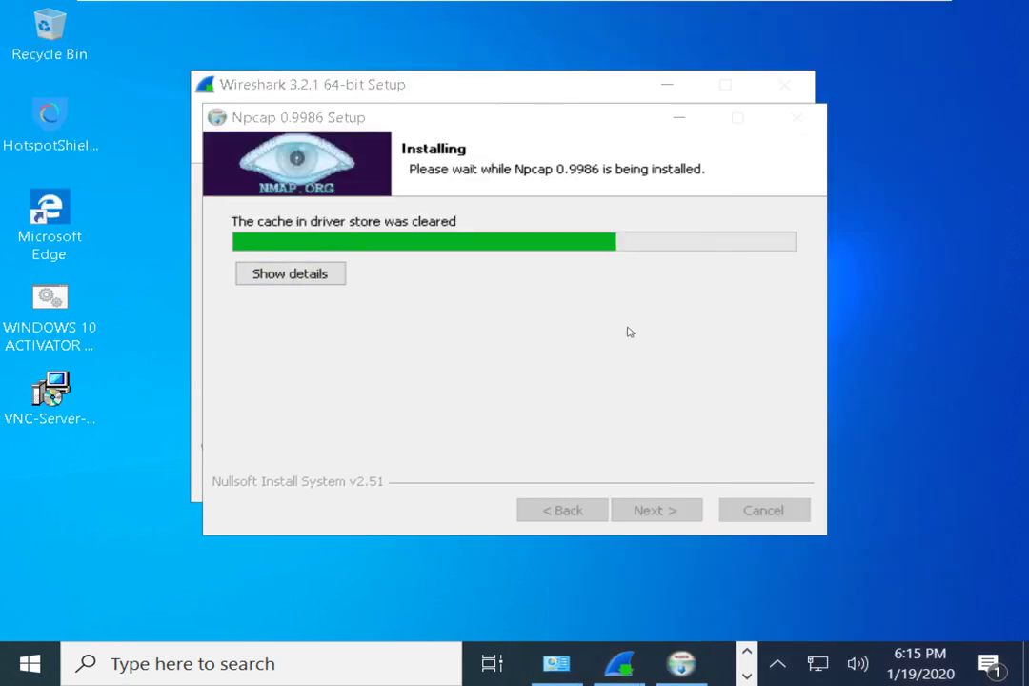
pyautogui.click(608, 313)
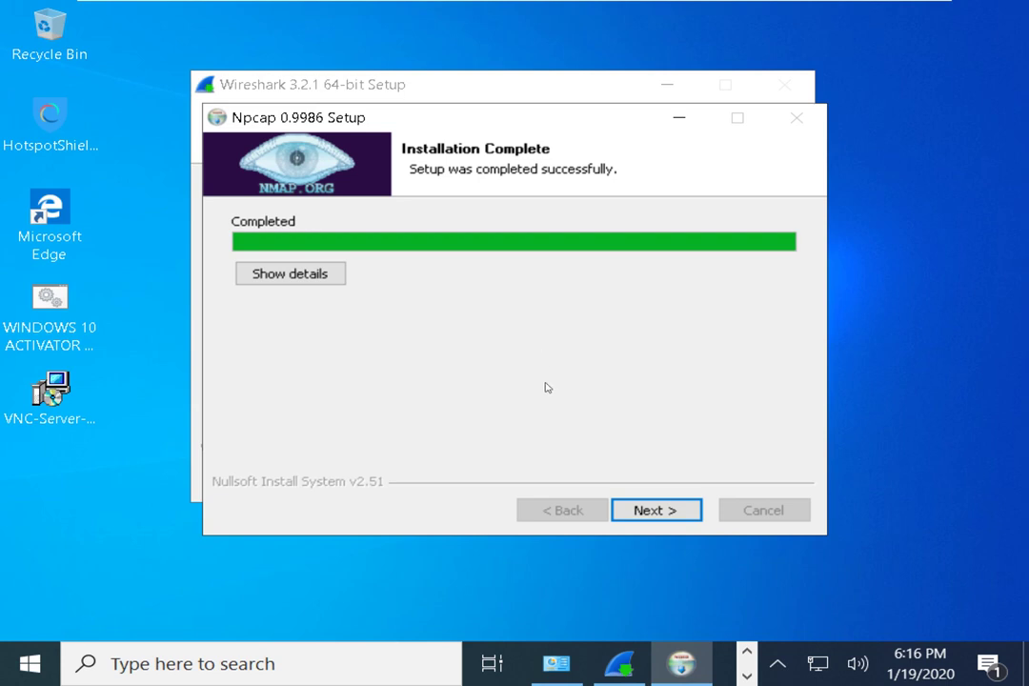
pyautogui.click(680, 517)
pyautogui.click(656, 510)
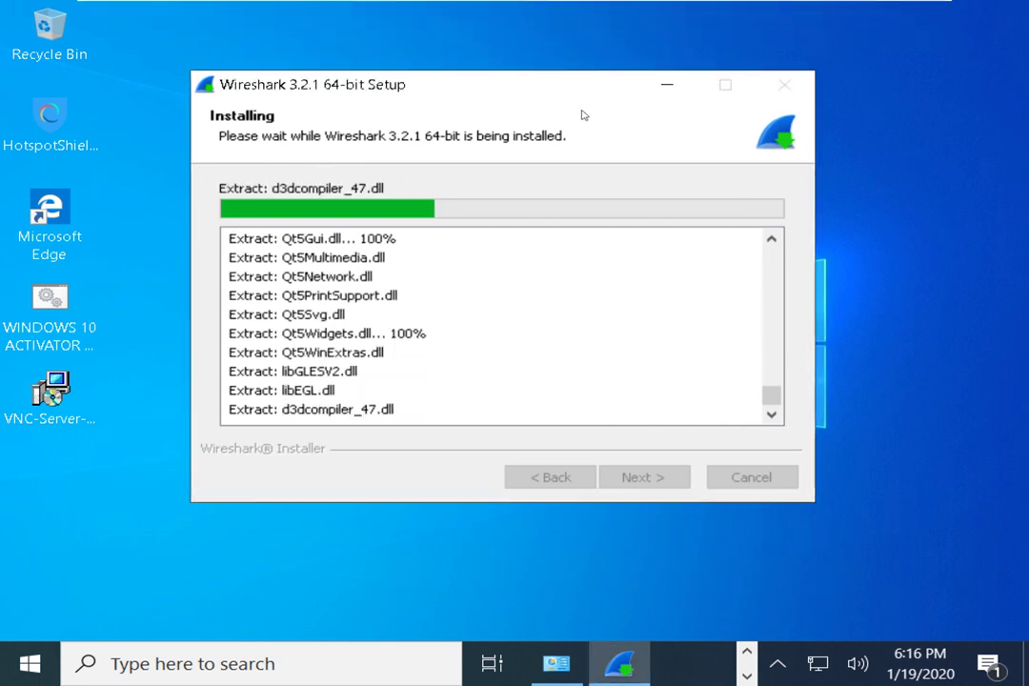
# Step: Move the Wireshark setup window and briefly check the date and time settings
pyautogui.moveTo(574, 94)
pyautogui.mouseDown()
pyautogui.moveTo(556, 84)
pyautogui.moveTo(569, 86)
pyautogui.mouseUp()
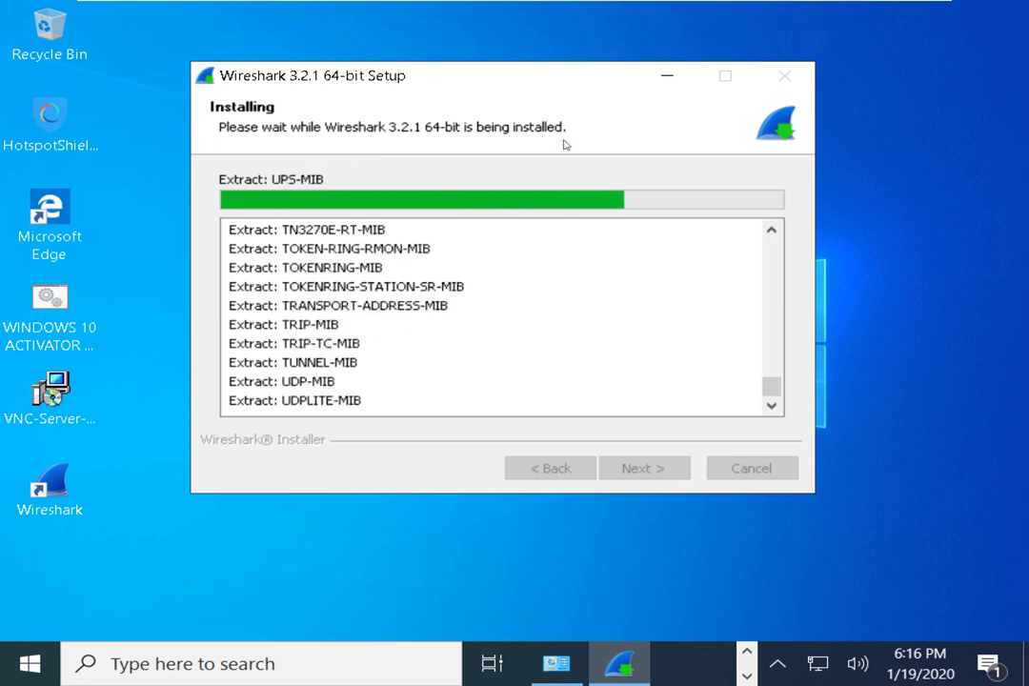
pyautogui.moveTo(556, 85); pyautogui.dragTo(579, 82)
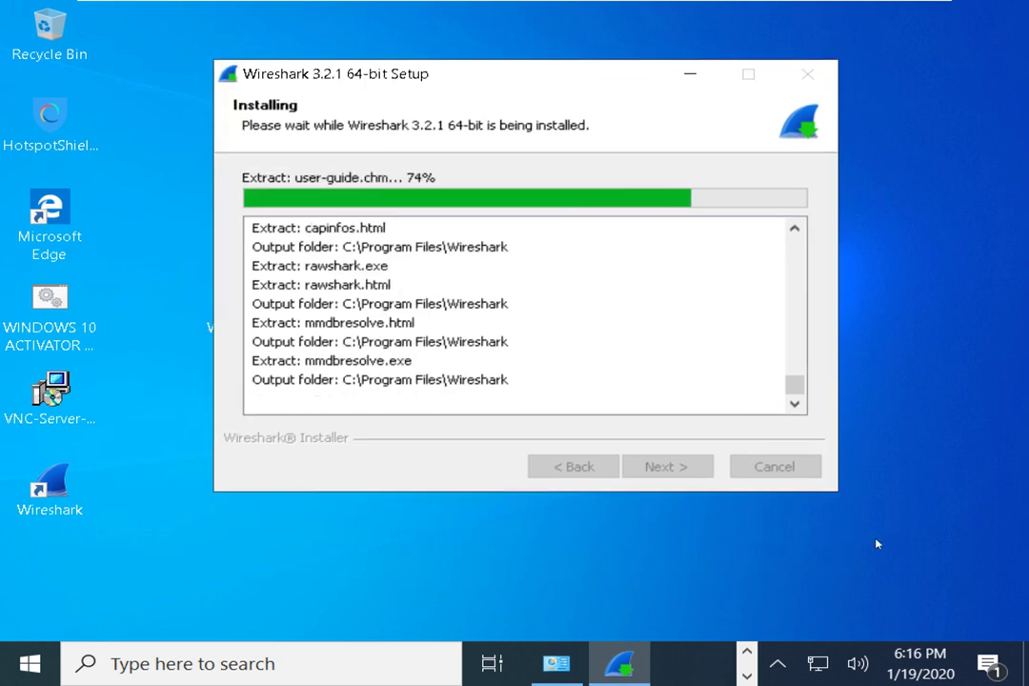
pyautogui.moveTo(923, 670)
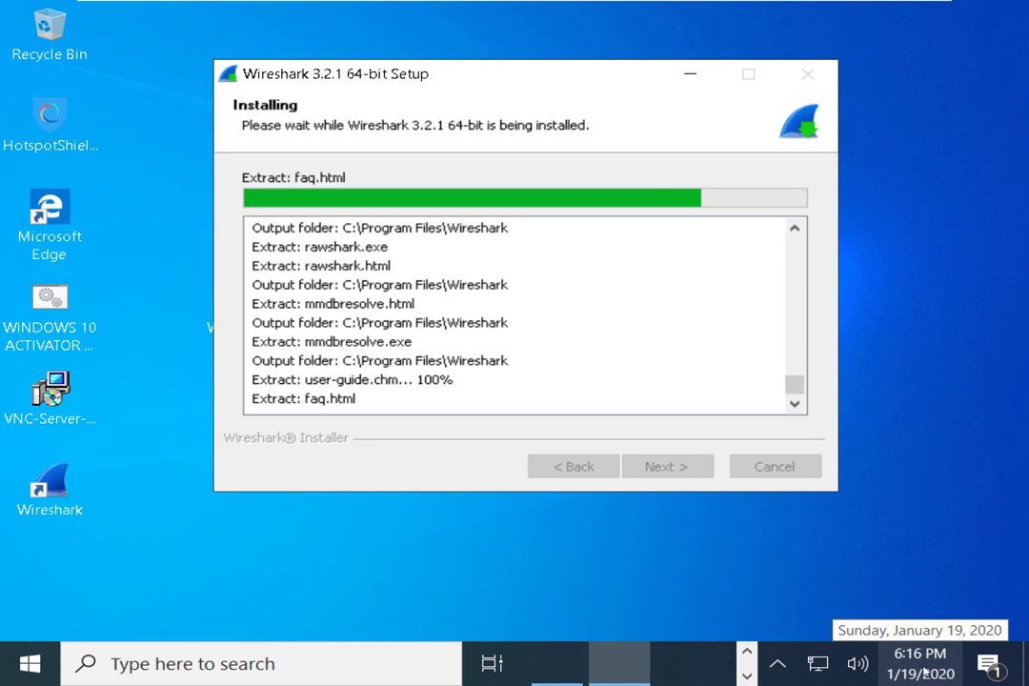
pyautogui.rightClick(922, 670)
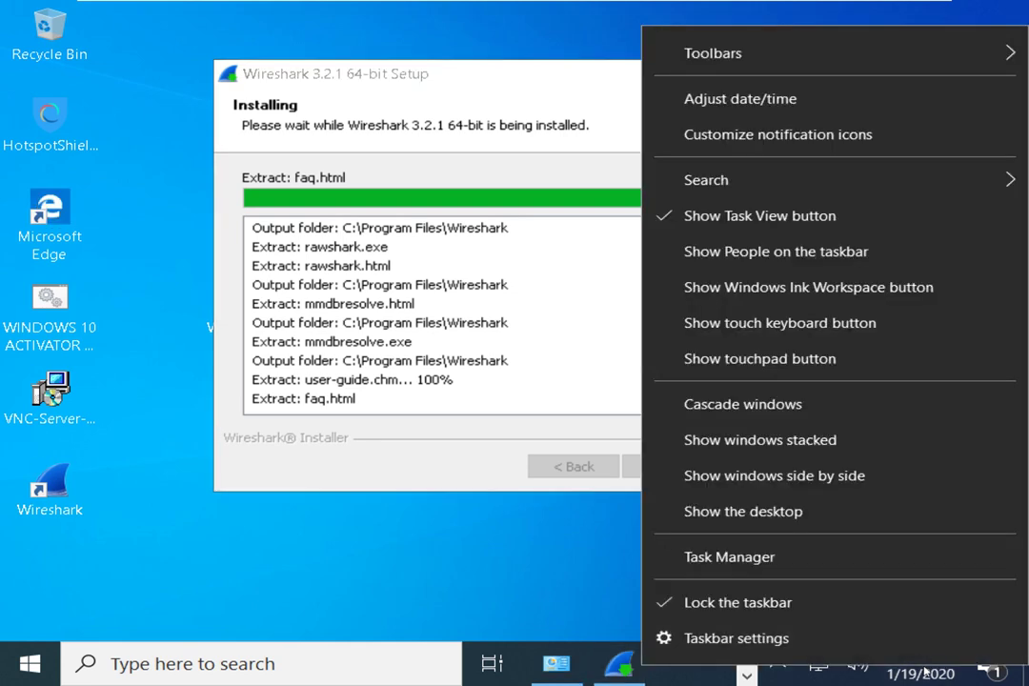
pyautogui.click(783, 104)
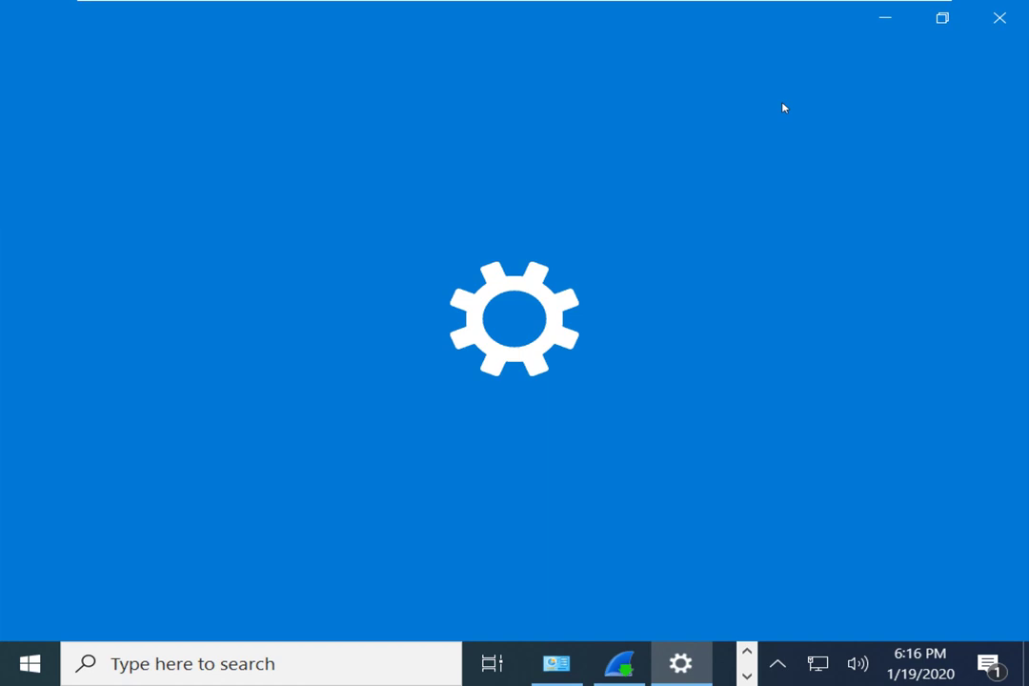
pyautogui.click(1000, 20)
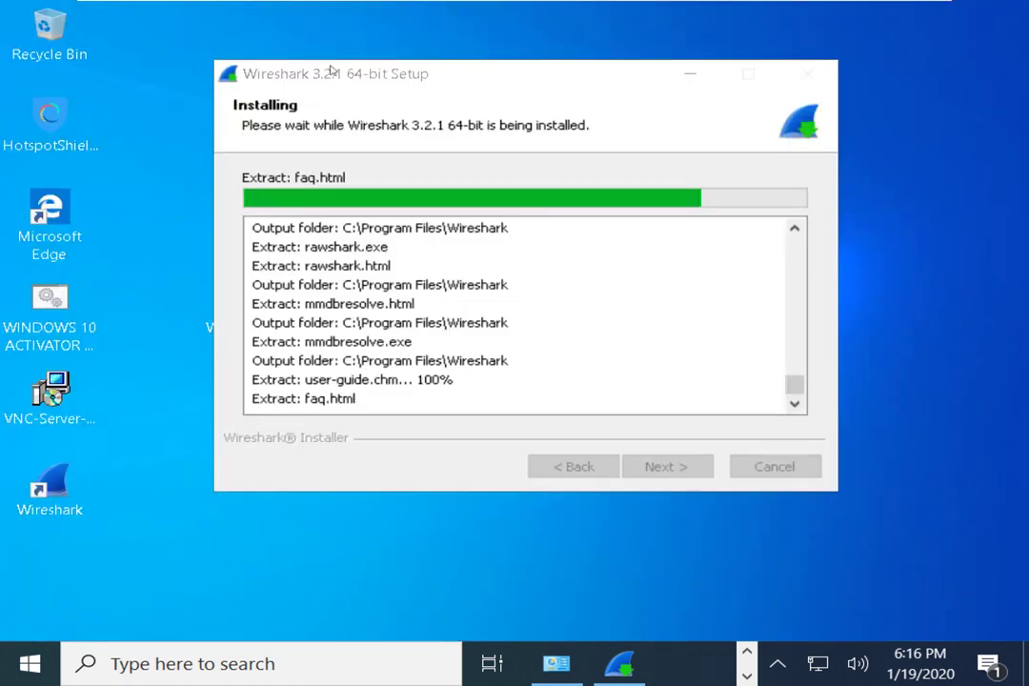
# Step: Move the installer aside, try deleting the downloaded Wireshark installer, then reposition the installer
pyautogui.moveTo(331, 71); pyautogui.dragTo(464, 66)
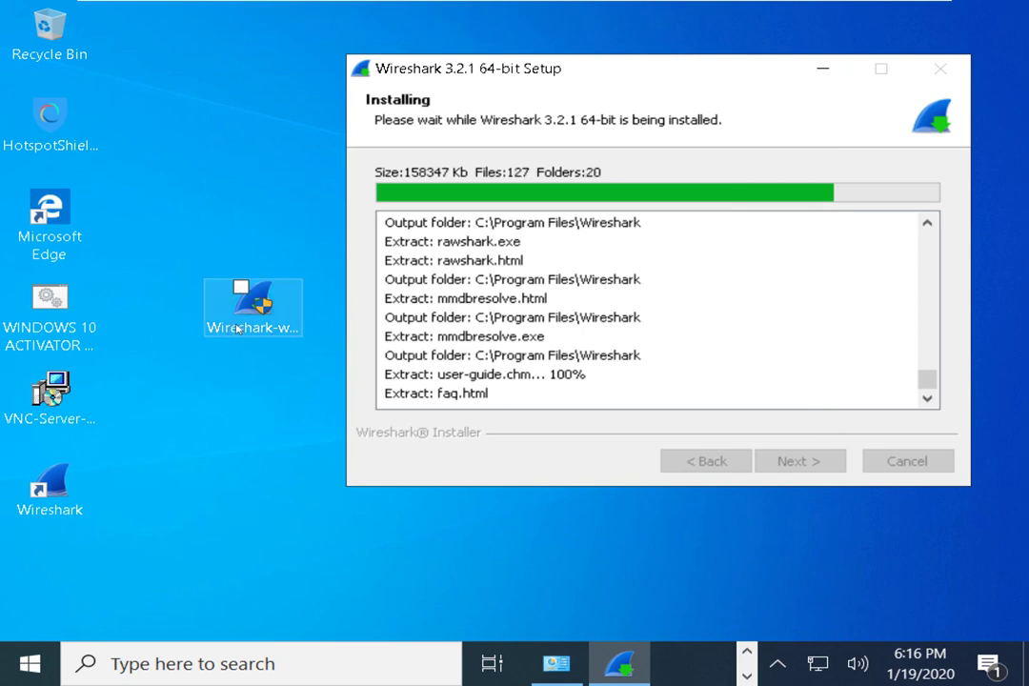
pyautogui.moveTo(237, 329); pyautogui.dragTo(181, 191)
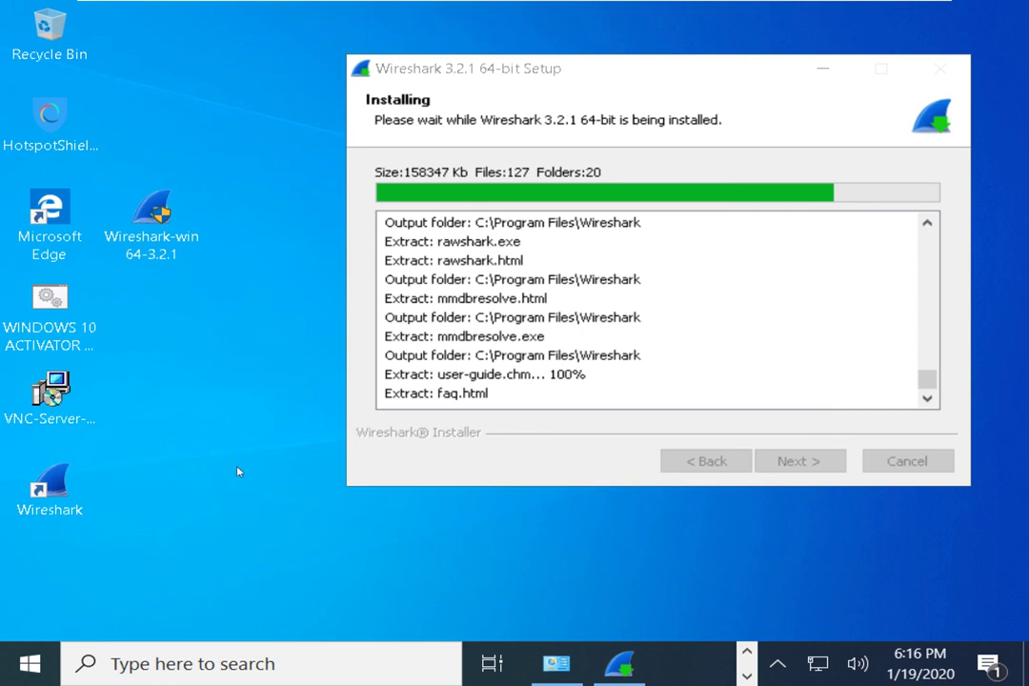
pyautogui.click(667, 83)
pyautogui.moveTo(667, 83); pyautogui.dragTo(558, 88)
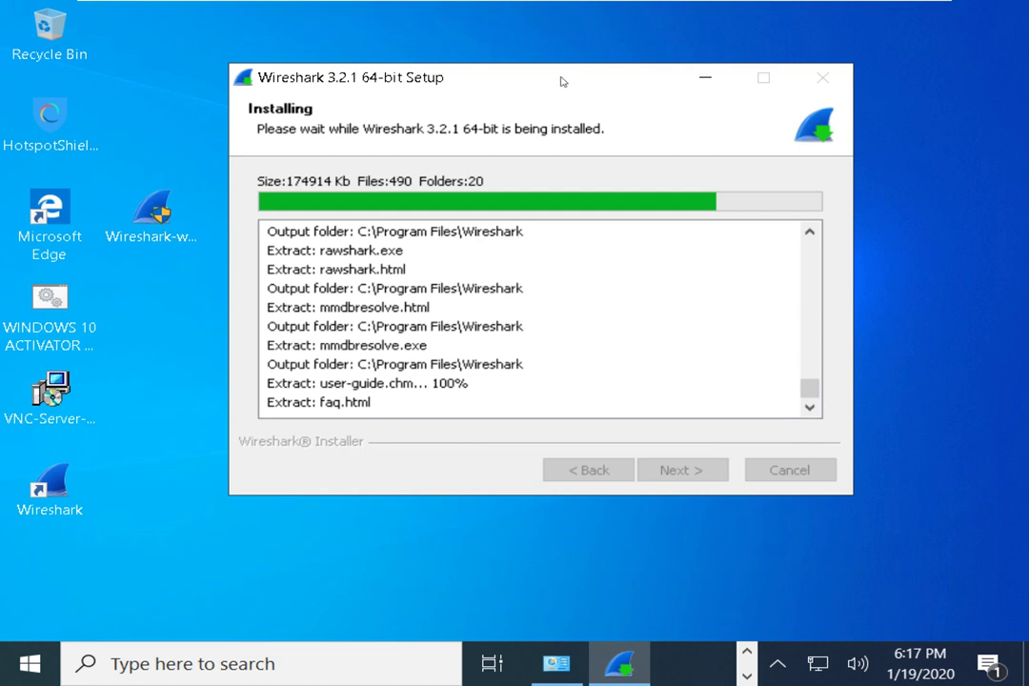
pyautogui.moveTo(599, 83); pyautogui.dragTo(625, 105)
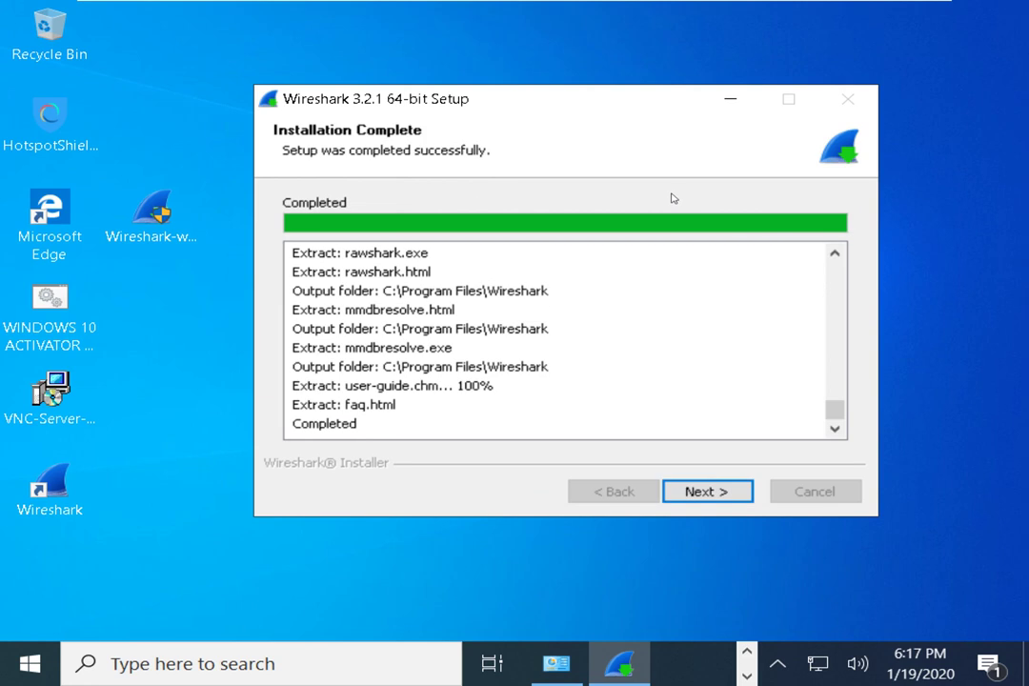
# Step: Complete the Wireshark 3.2.1 setup, choosing to reboot manually later
pyautogui.click(718, 496)
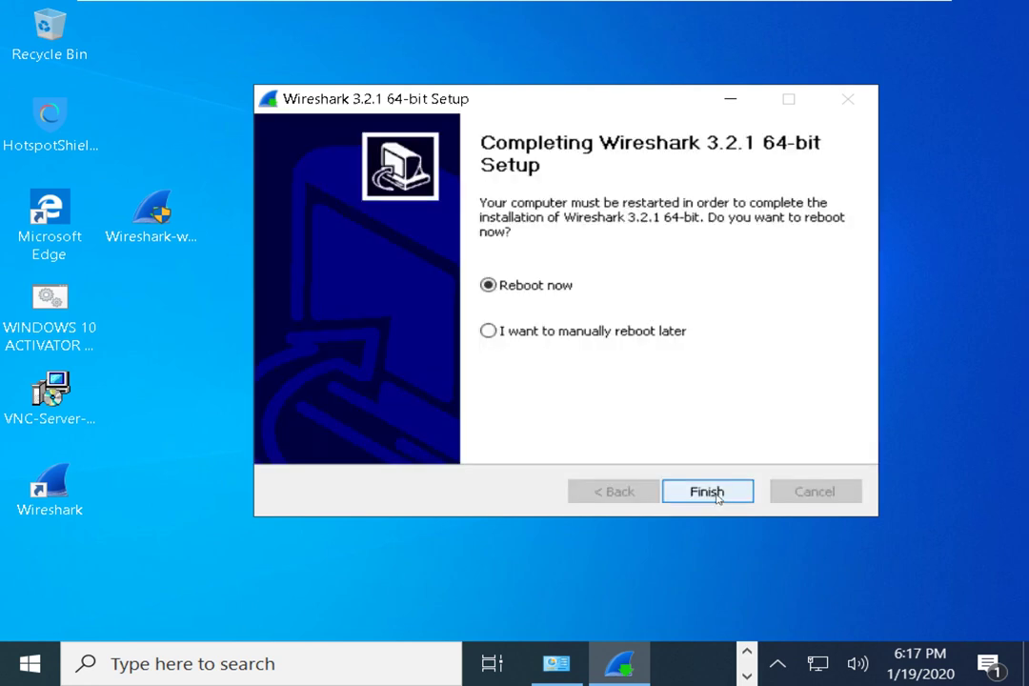
pyautogui.click(577, 333)
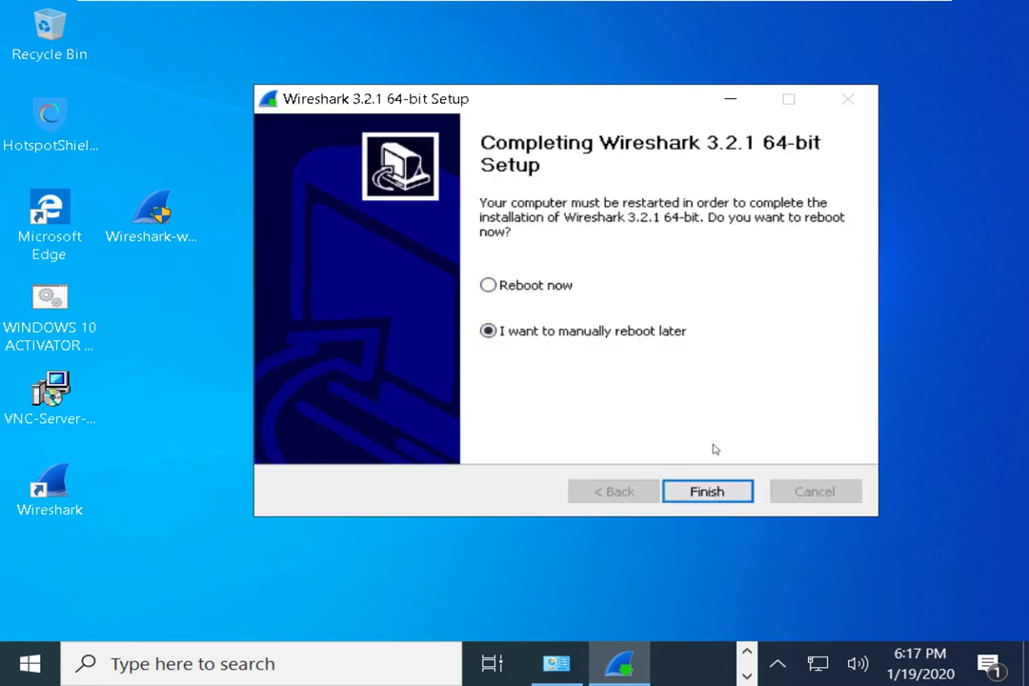
pyautogui.click(718, 497)
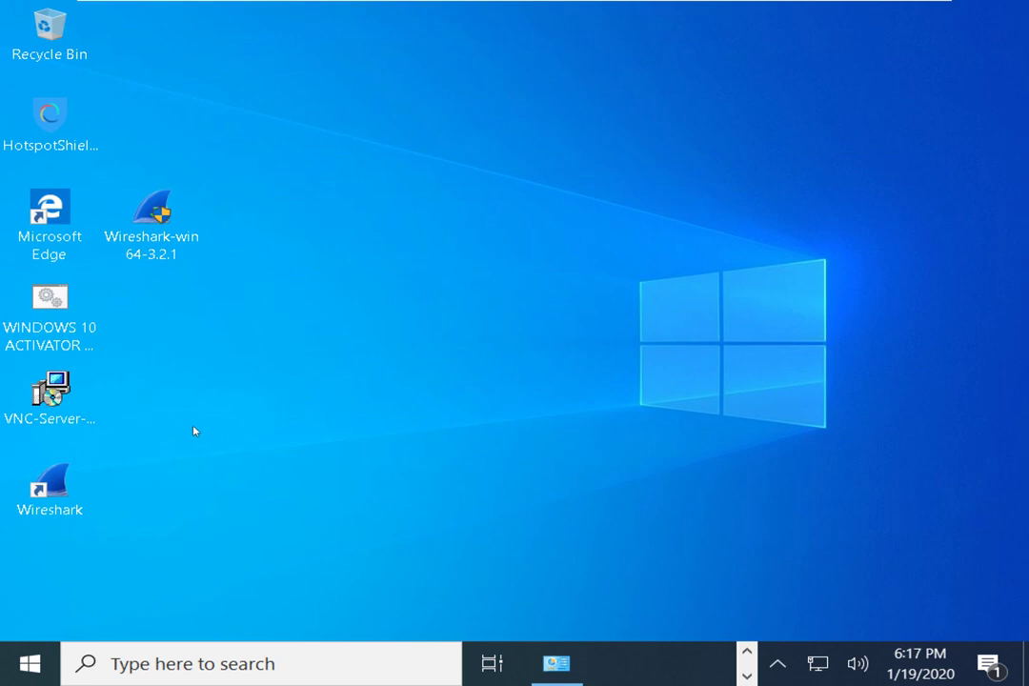
pyautogui.click(57, 513)
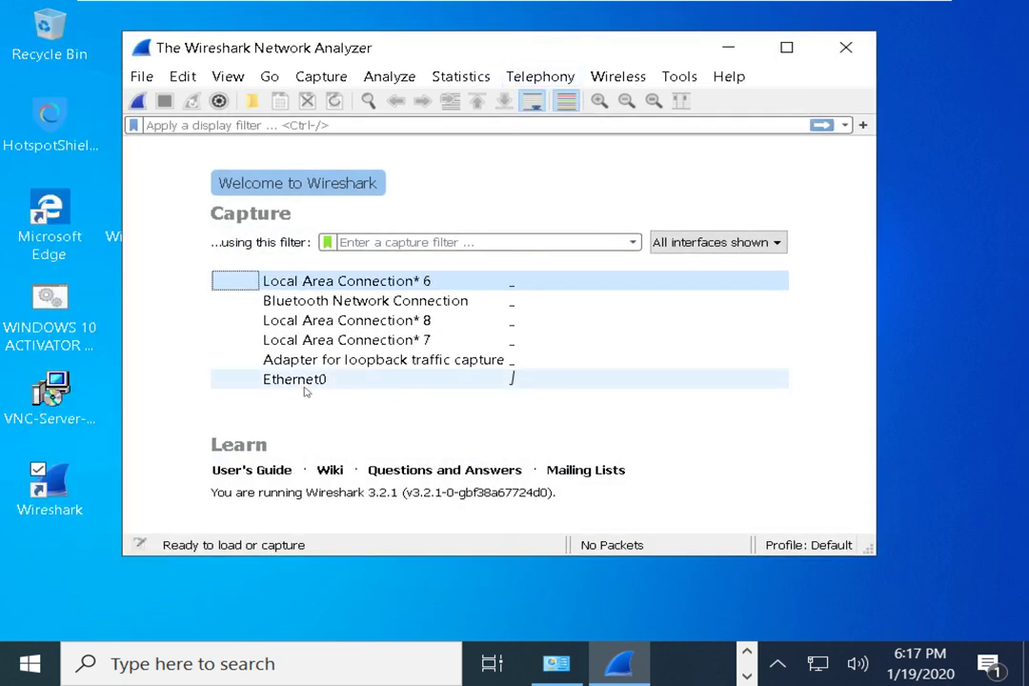
# Step: Check the network connection status, select Ethernet0 as the capture interface, and open the Run box
pyautogui.click(816, 665)
pyautogui.press('Escape')
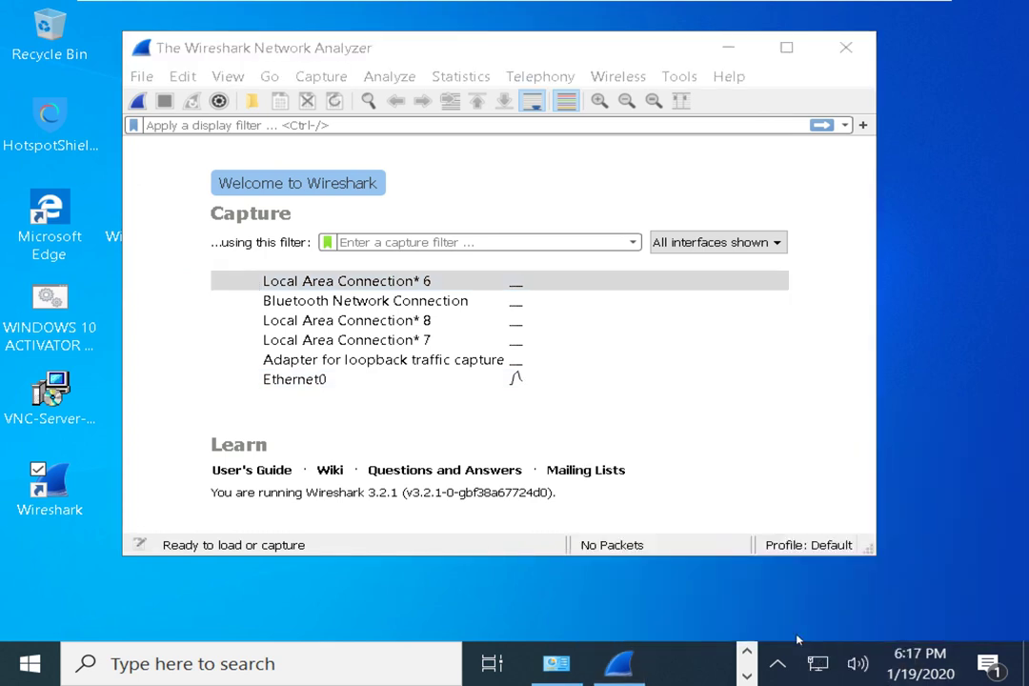
pyautogui.click(316, 385)
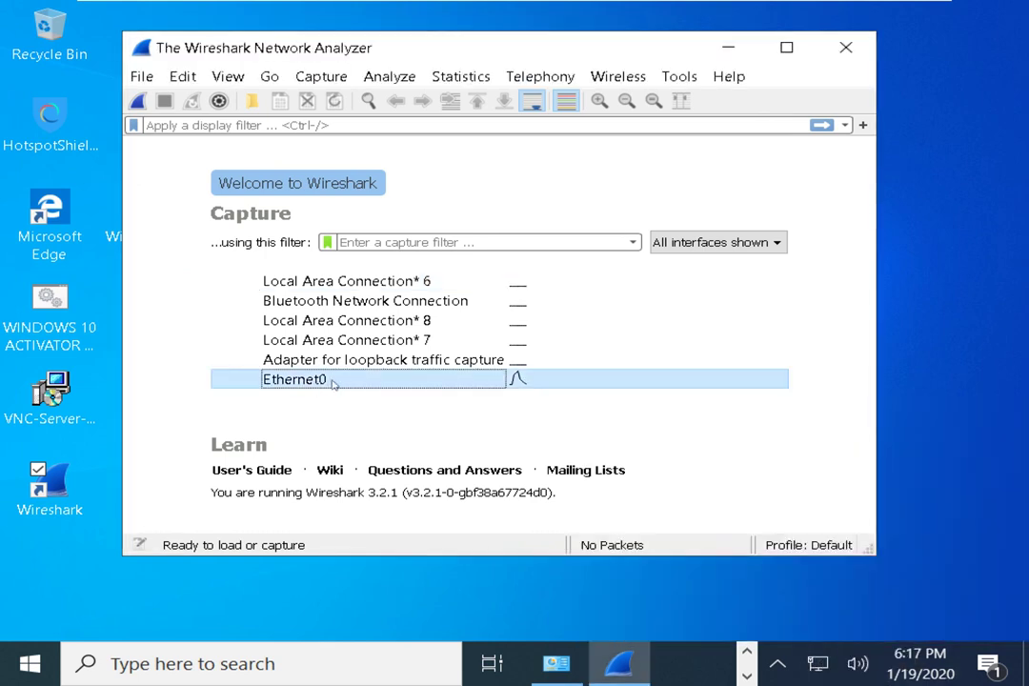
pyautogui.moveTo(471, 379)
pyautogui.moveTo(581, 392)
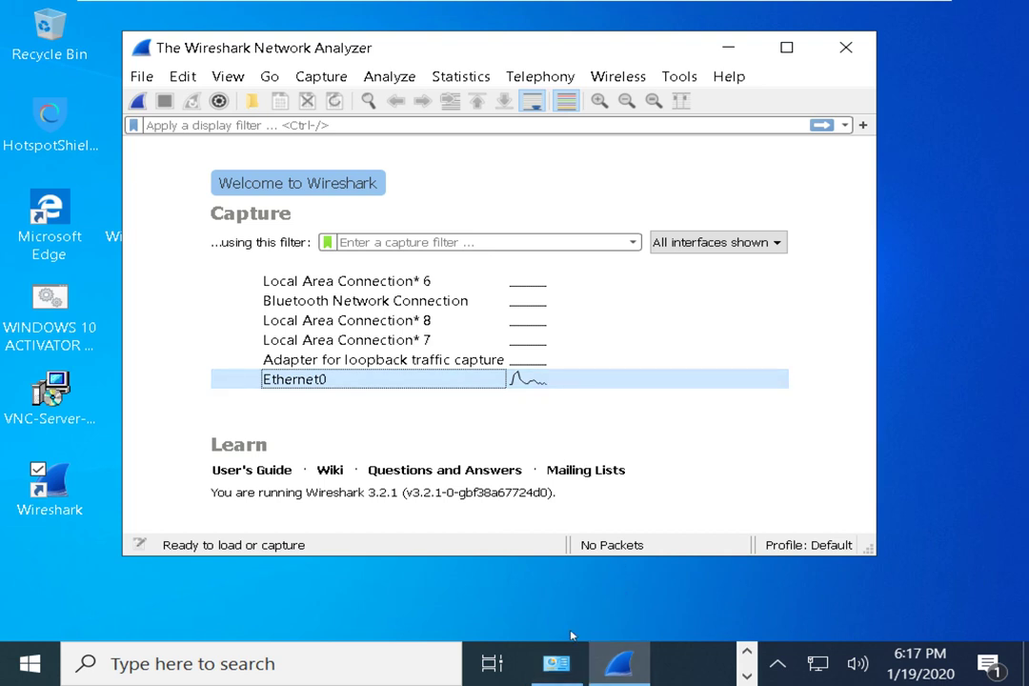
pyautogui.press('super+r')
pyautogui.write('ncpa.')
pyautogui.press('Down')
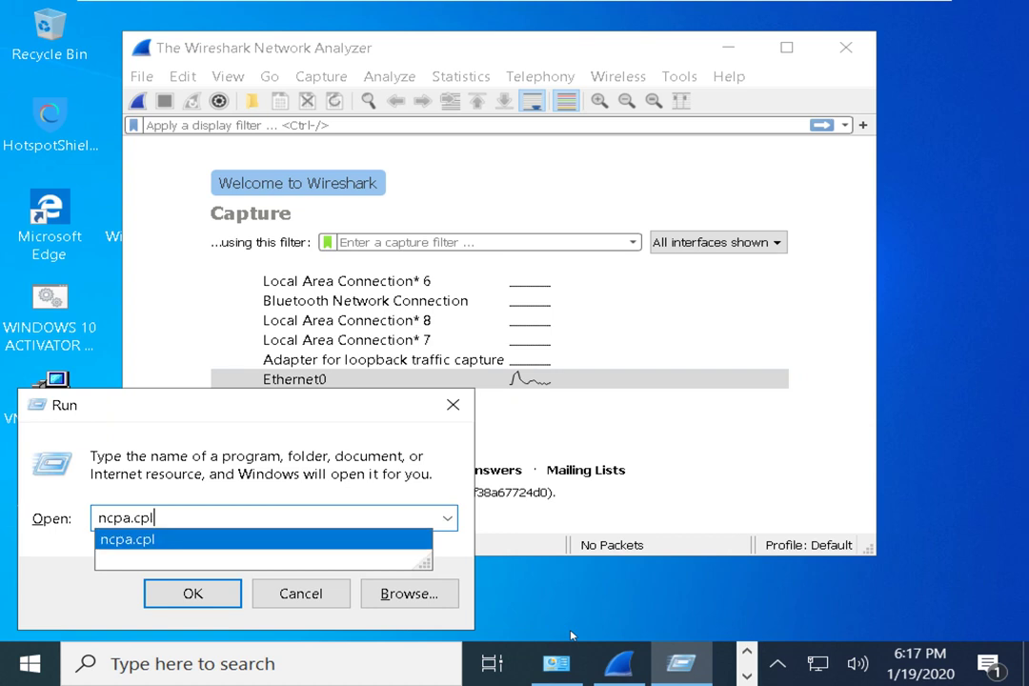
pyautogui.press('Return')
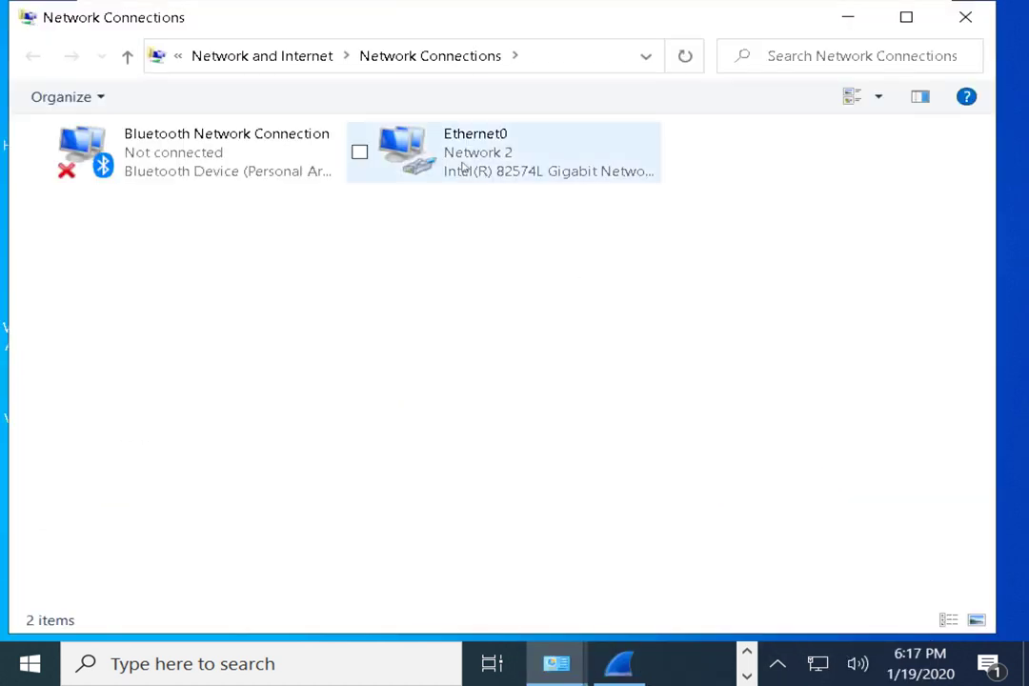
pyautogui.click(454, 179)
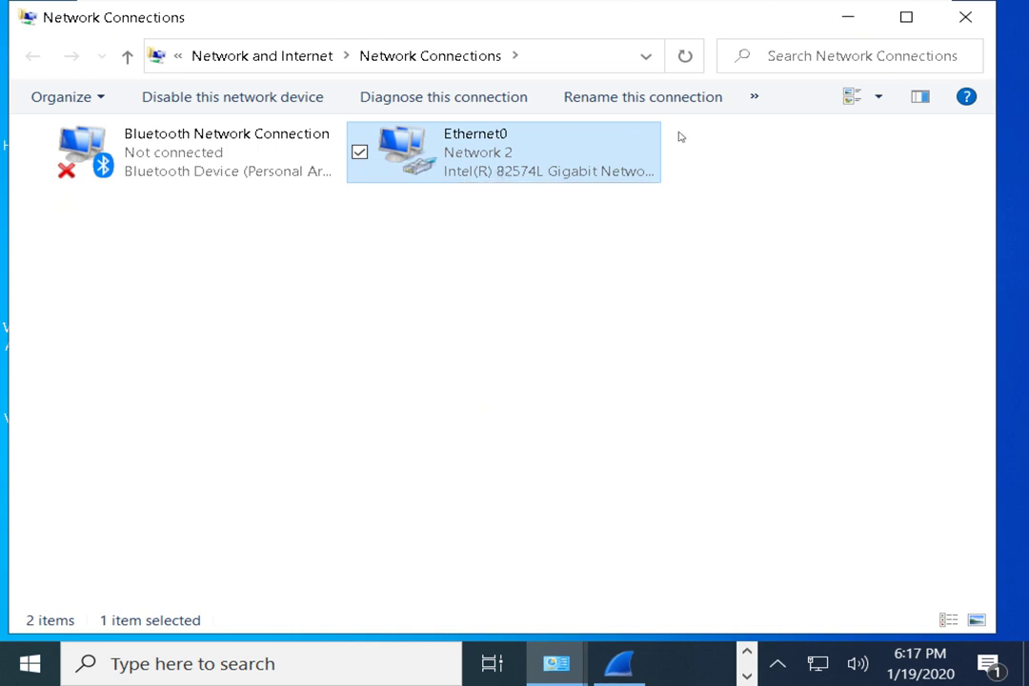
pyautogui.click(860, 27)
# Step: Start capturing packets on the Ethernet0 interface
pyautogui.click(303, 383)
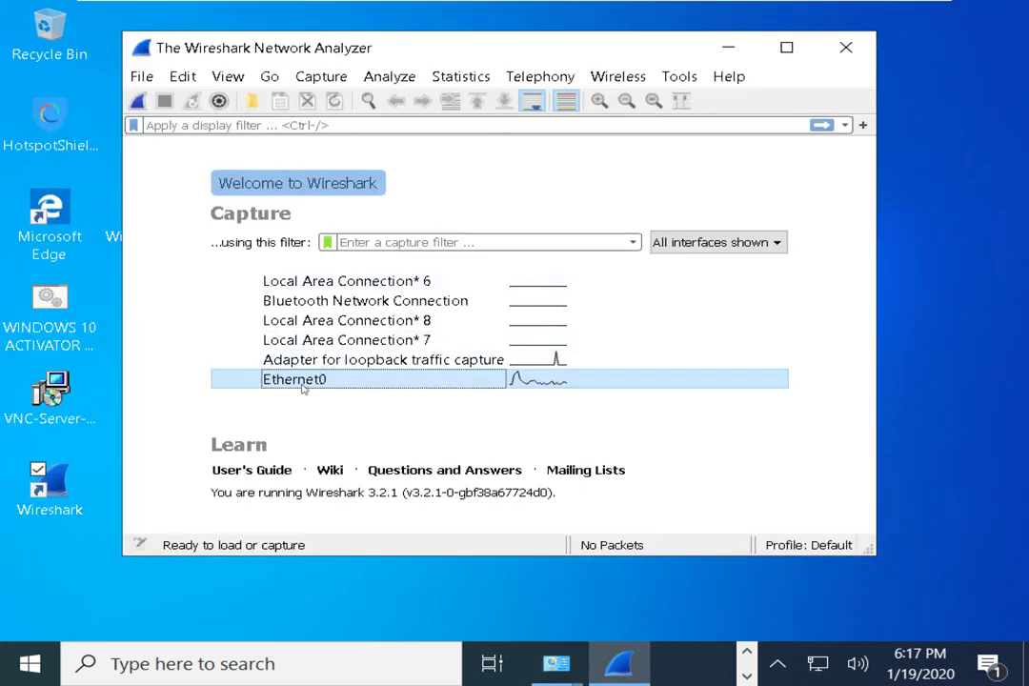
pyautogui.rightClick(303, 381)
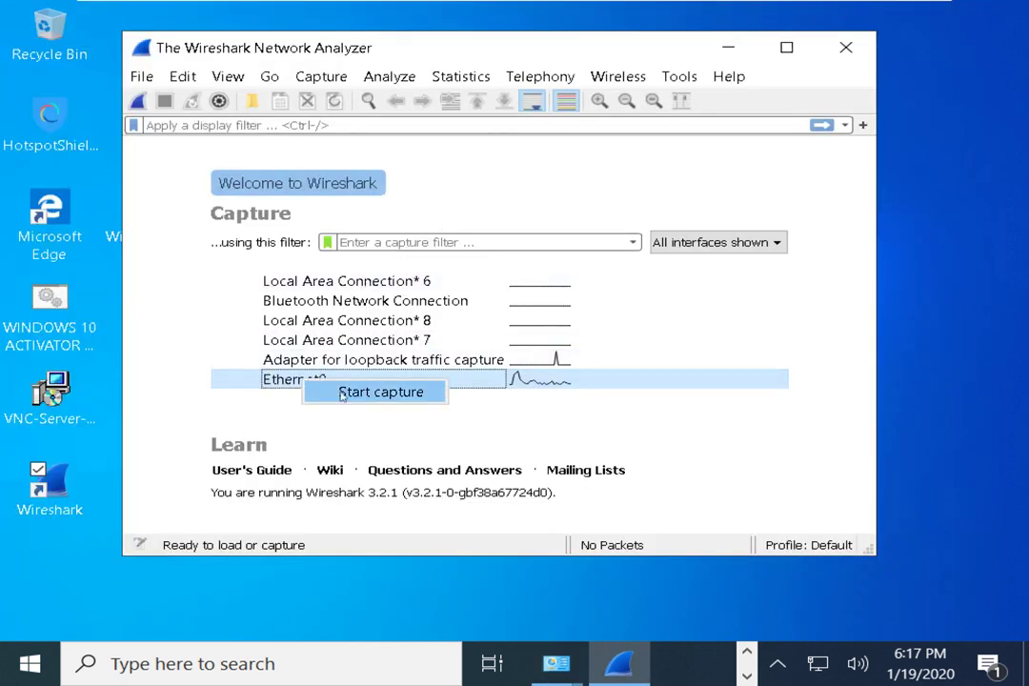
pyautogui.click(340, 392)
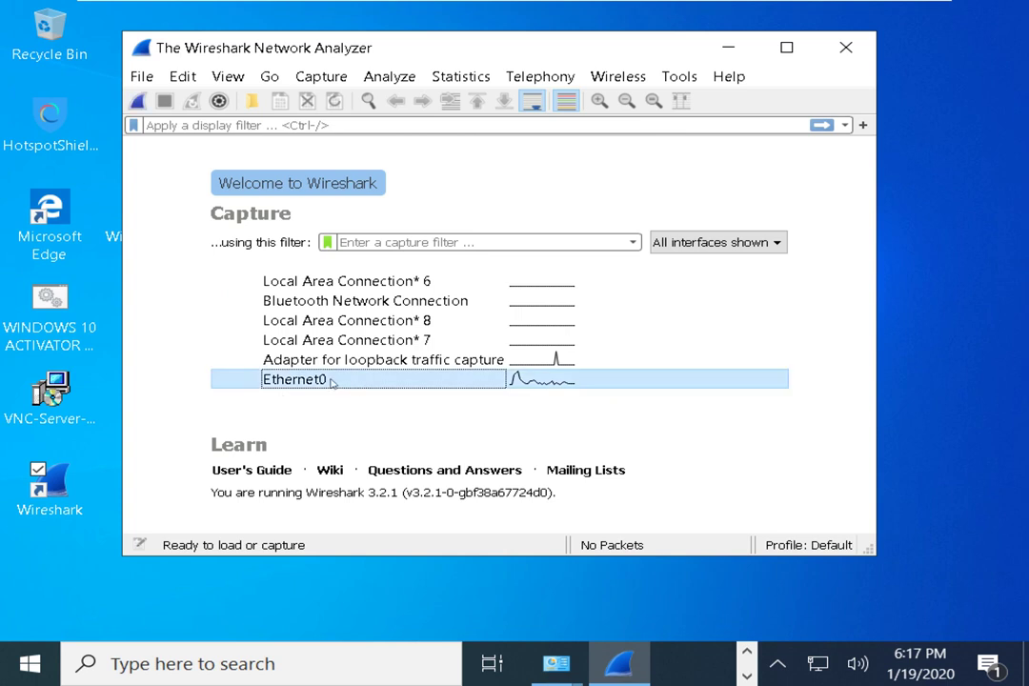
pyautogui.click(140, 102)
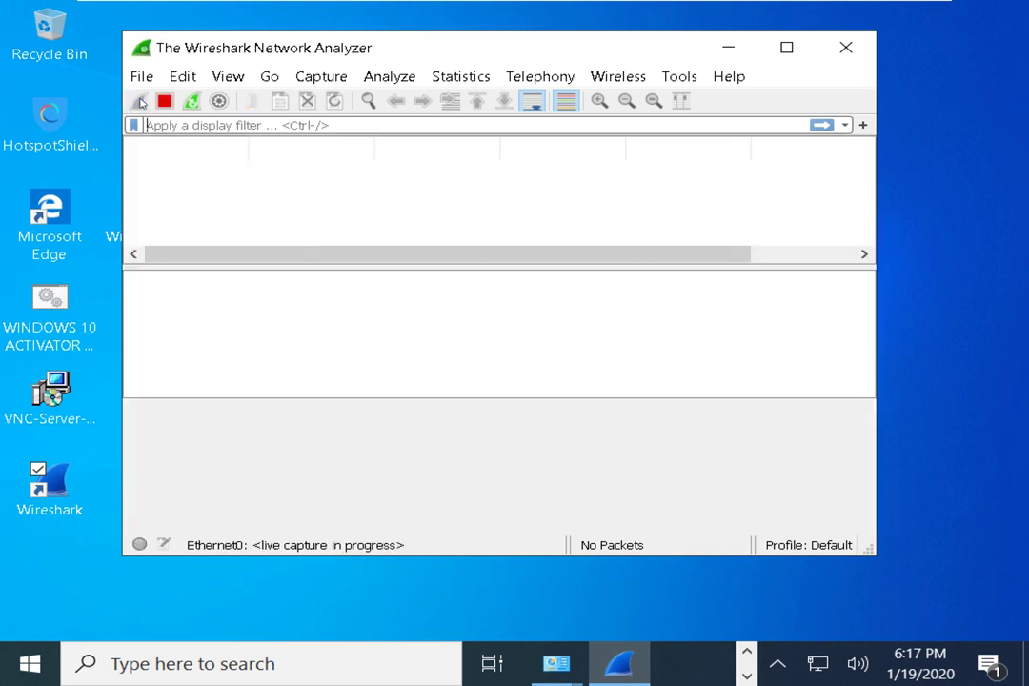
# Step: Maximize Wireshark, enlarge the packet list pane, then leave the VM's full-screen view
pyautogui.click(786, 47)
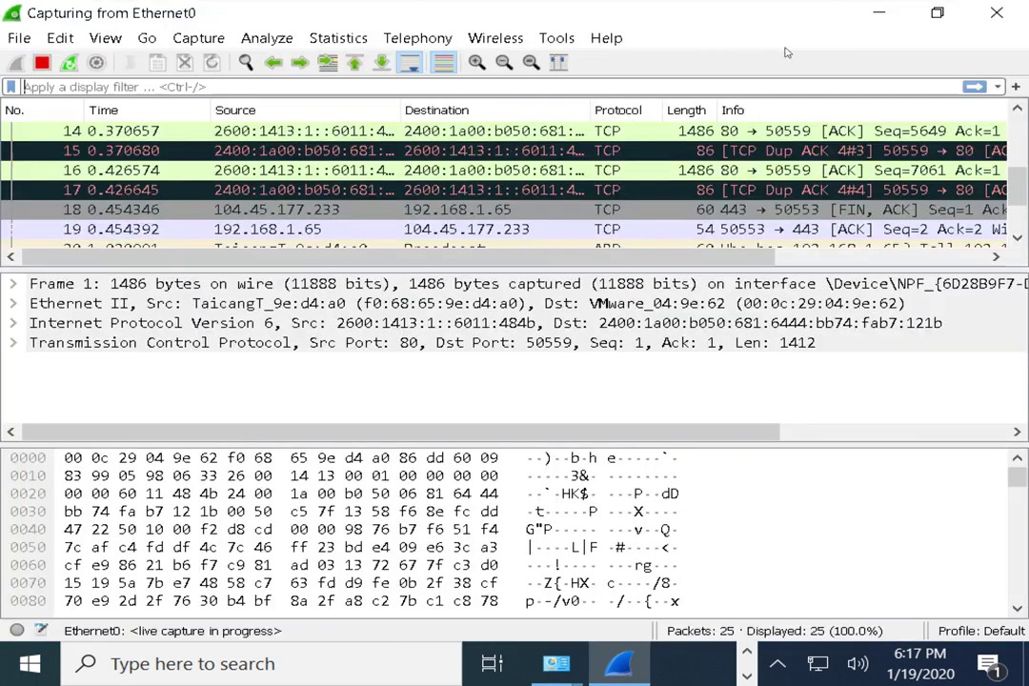
pyautogui.moveTo(731, 269); pyautogui.dragTo(739, 586)
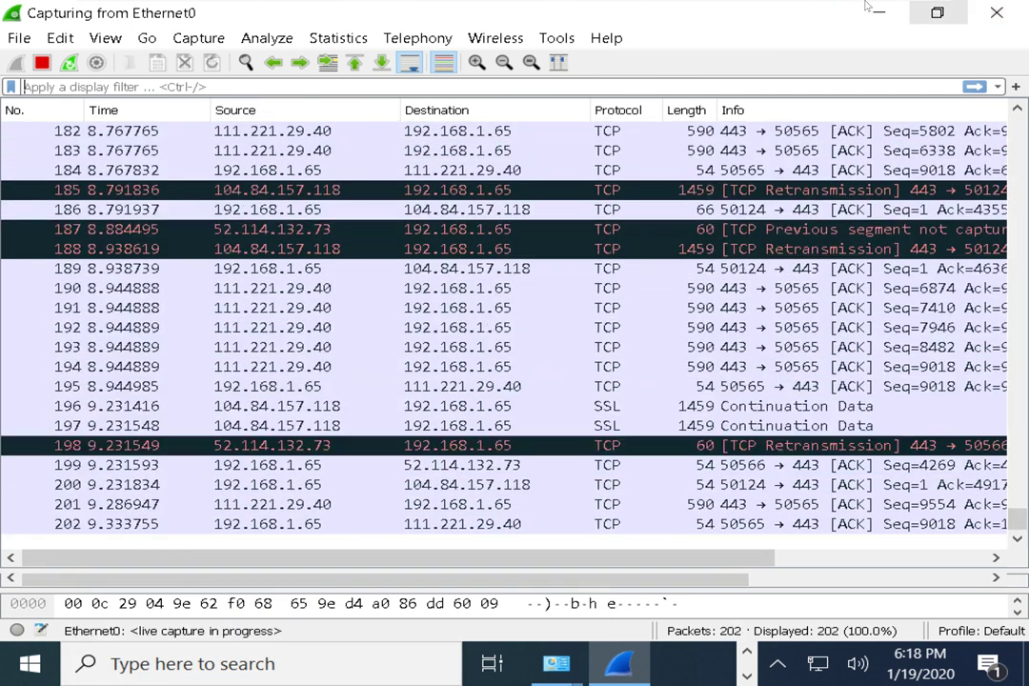
pyautogui.click(869, 9)
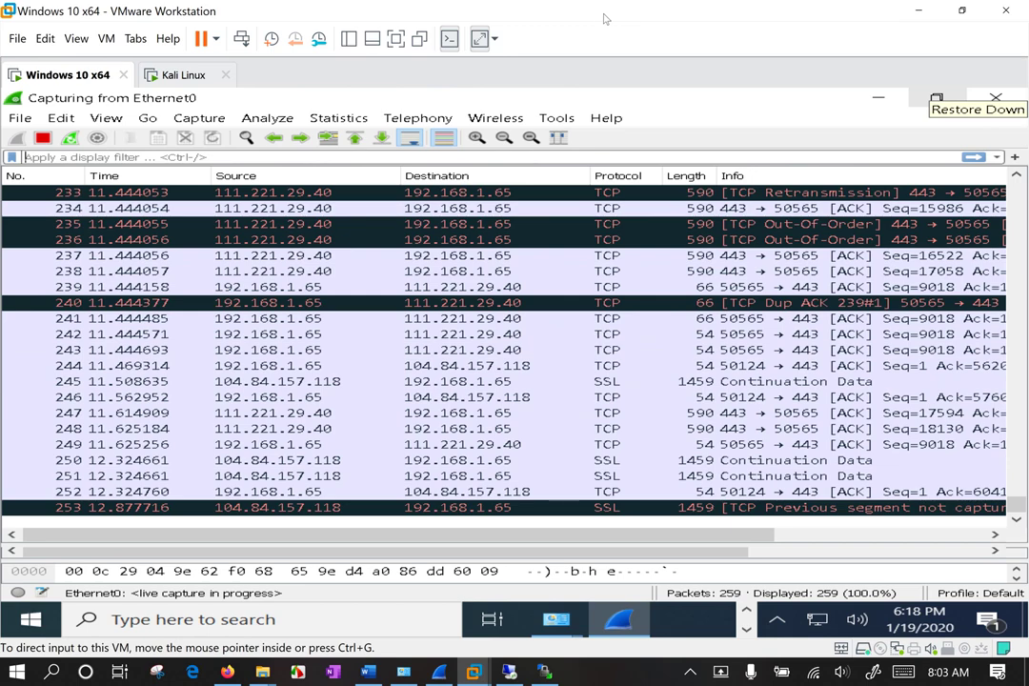
pyautogui.click(961, 10)
# Step: Close the file transfer window and browser, then connect Remote Desktop to 192.168.1.65
pyautogui.click(1004, 10)
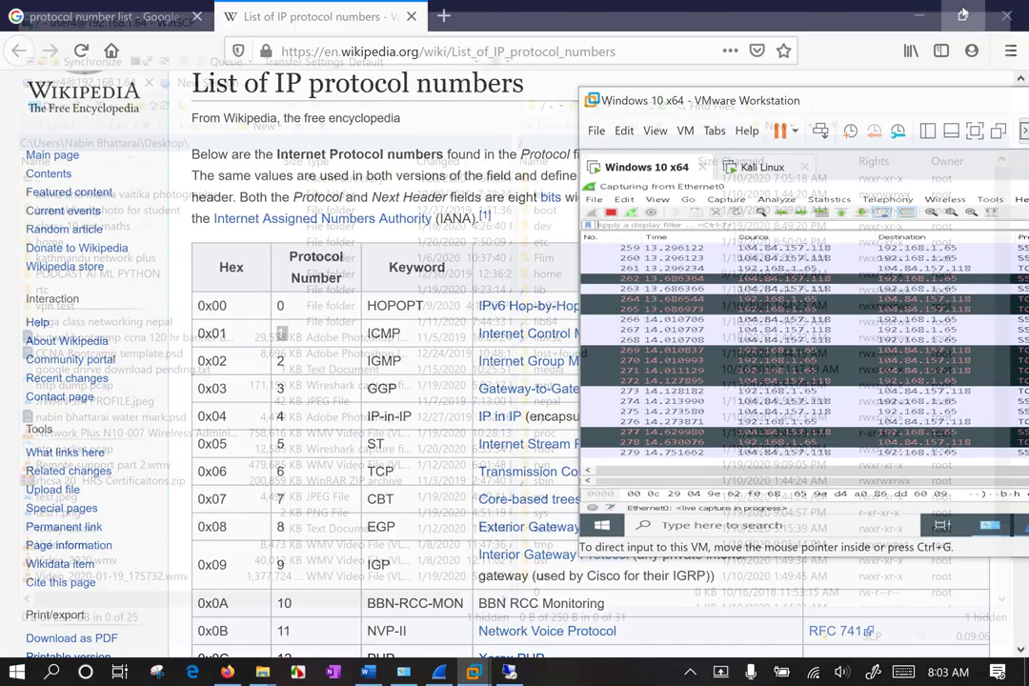
pyautogui.click(919, 16)
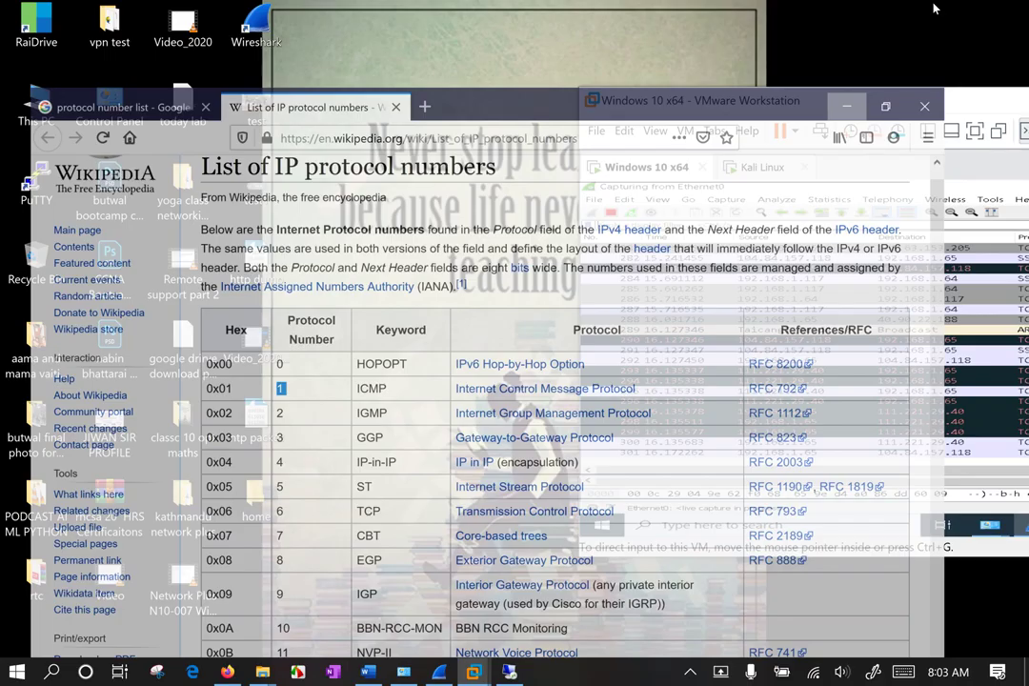
pyautogui.click(511, 673)
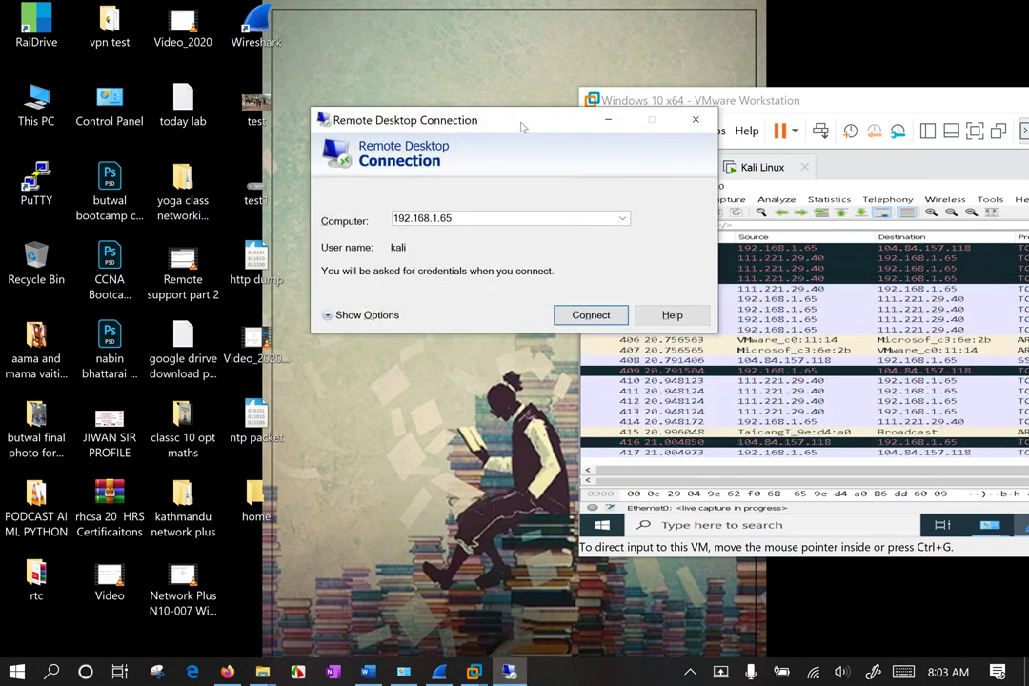
pyautogui.moveTo(528, 123); pyautogui.dragTo(246, 90)
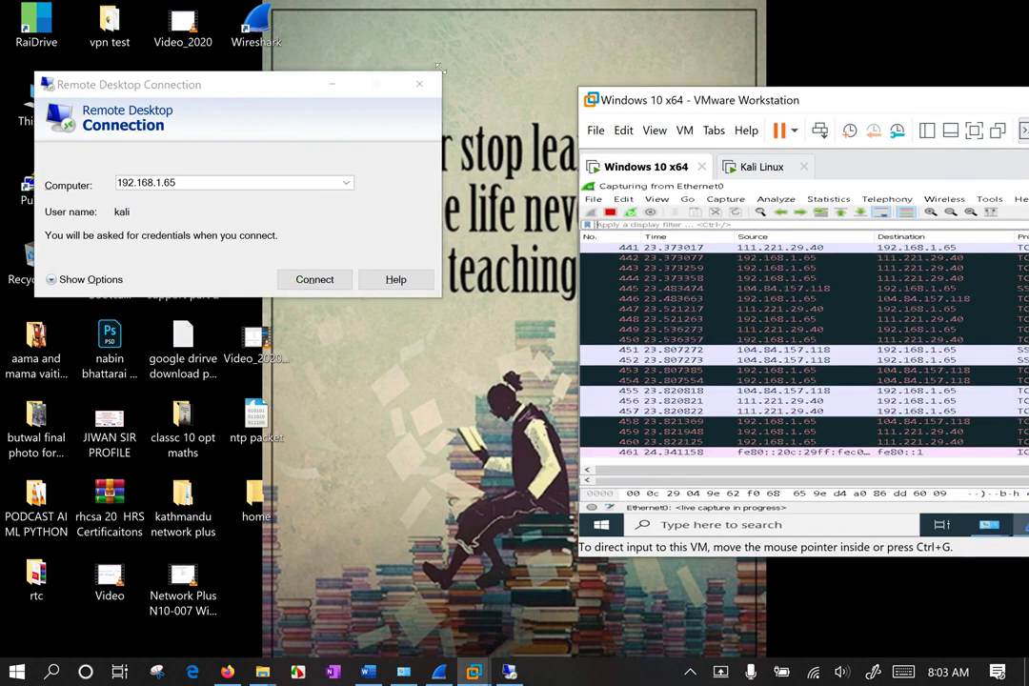
pyautogui.moveTo(576, 85); pyautogui.dragTo(309, 29)
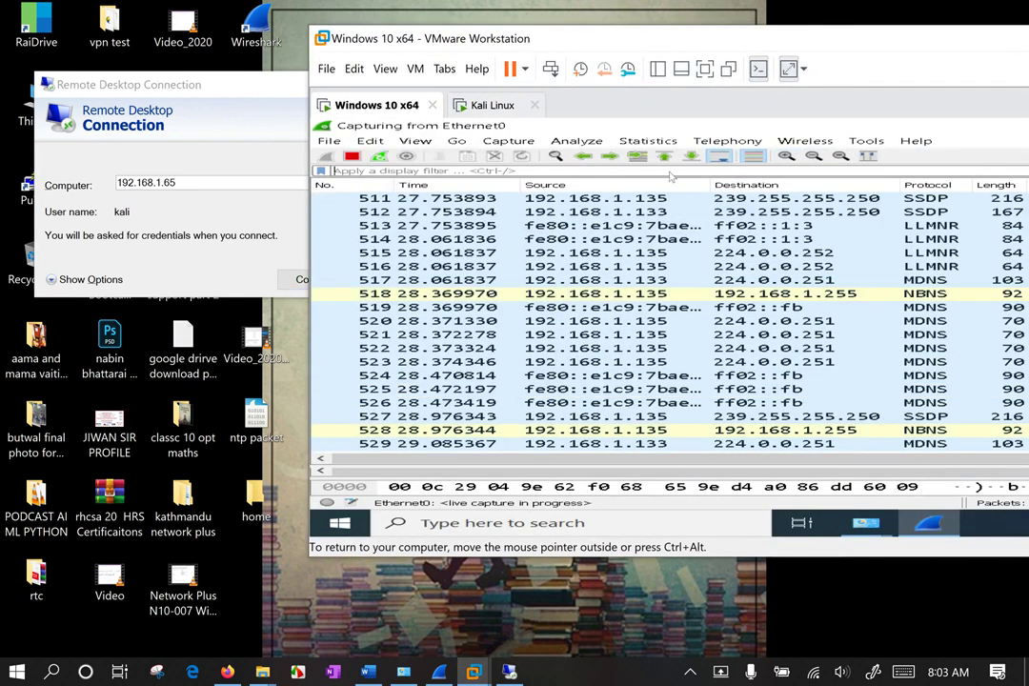
pyautogui.click(303, 279)
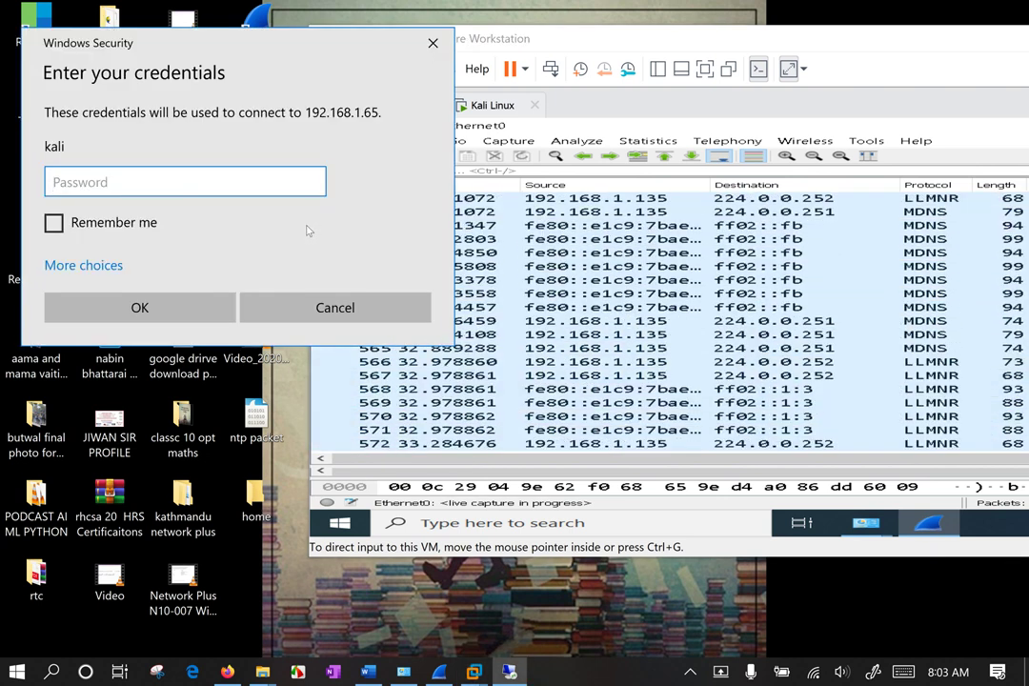
pyautogui.doubleClick(885, 40)
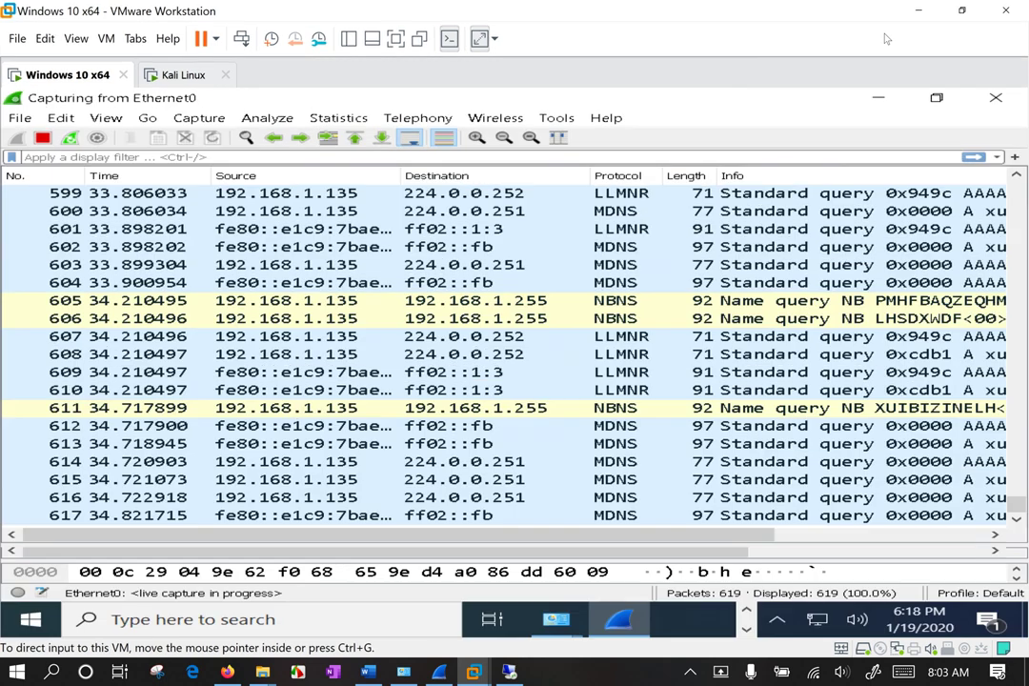
# Step: Apply the rdp display filter to the live Wireshark capture
pyautogui.click(162, 157)
pyautogui.write('rdp')
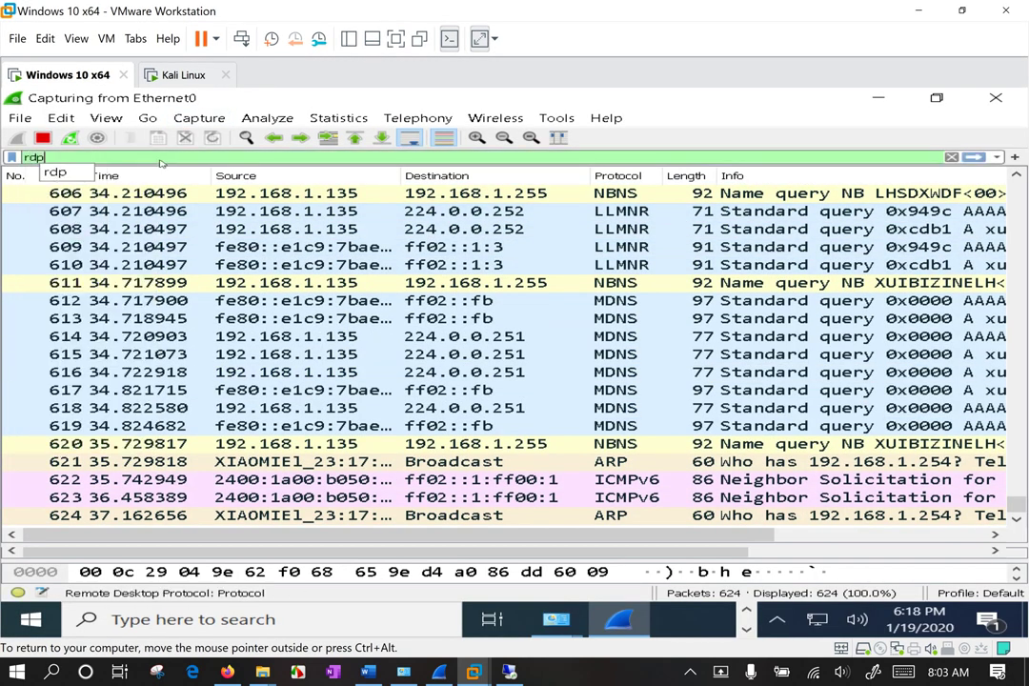
pyautogui.press('Return')
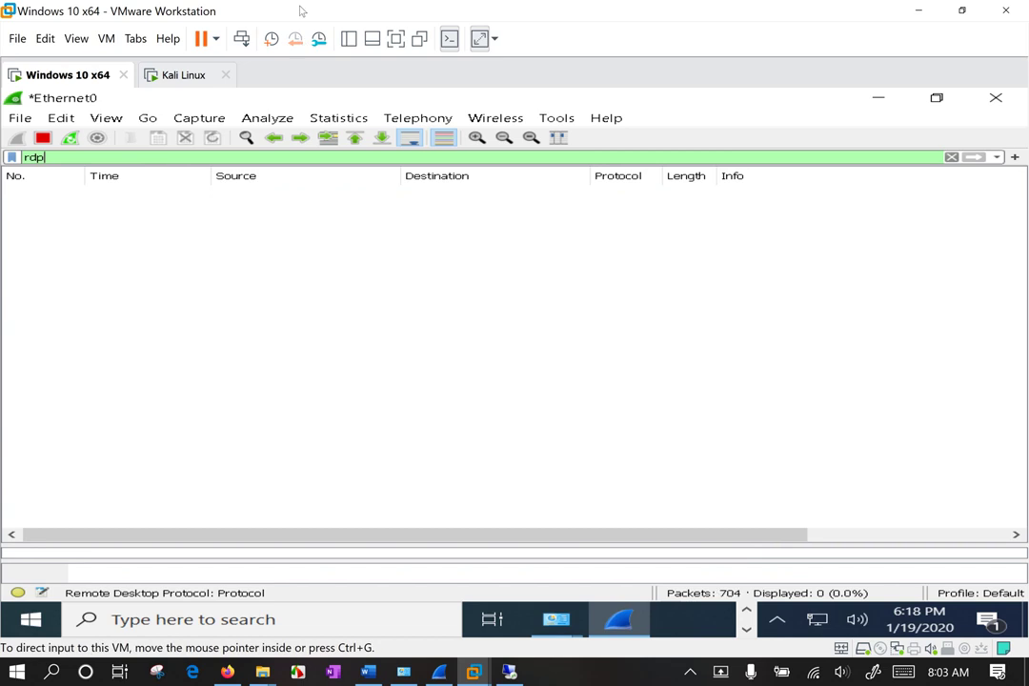
# Step: Enter the remote login password in the credentials prompt and submit it
pyautogui.doubleClick(295, 7)
pyautogui.click(177, 175)
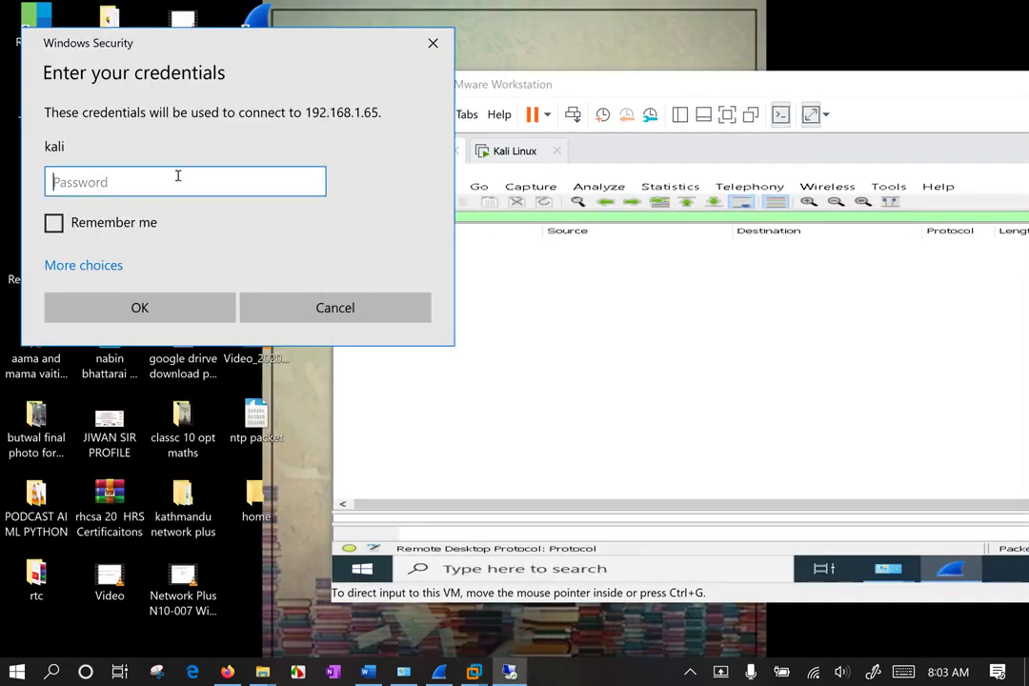
pyautogui.press('Return')
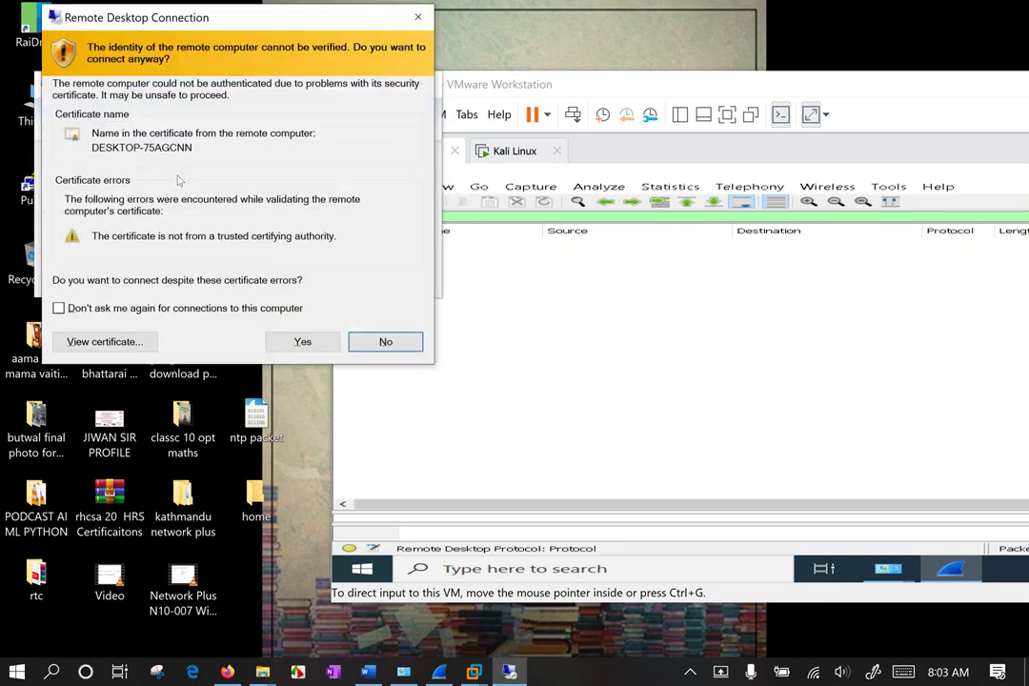
pyautogui.moveTo(628, 91); pyautogui.dragTo(384, 91)
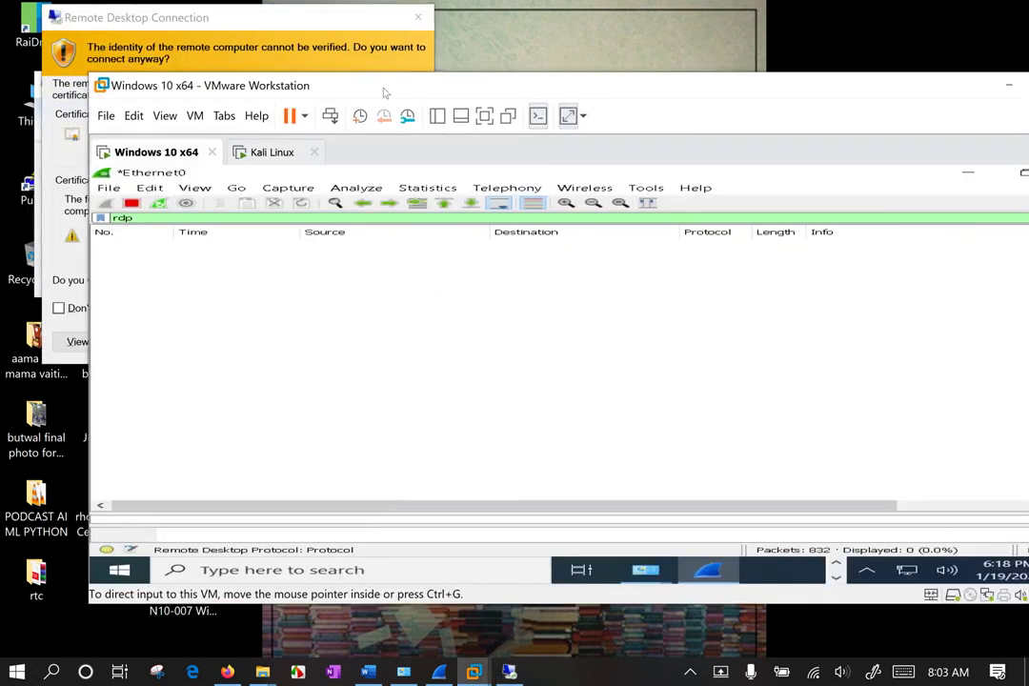
# Step: Switch the display filter from rdp to tcp and widen the Source column to view packets near 800
pyautogui.press('BackSpace')
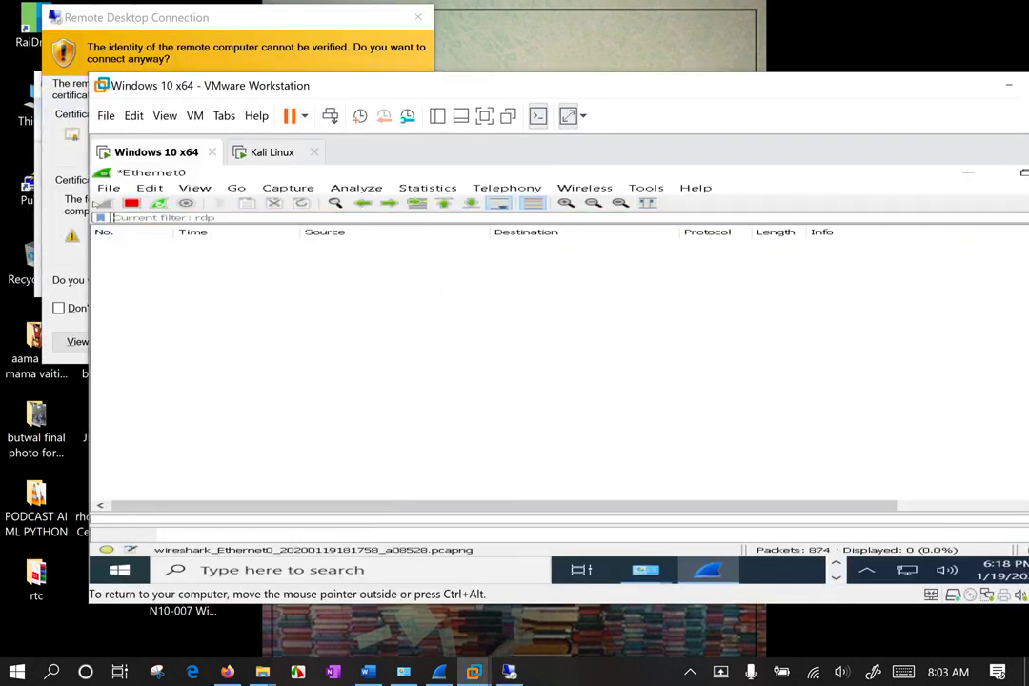
pyautogui.write('tcp')
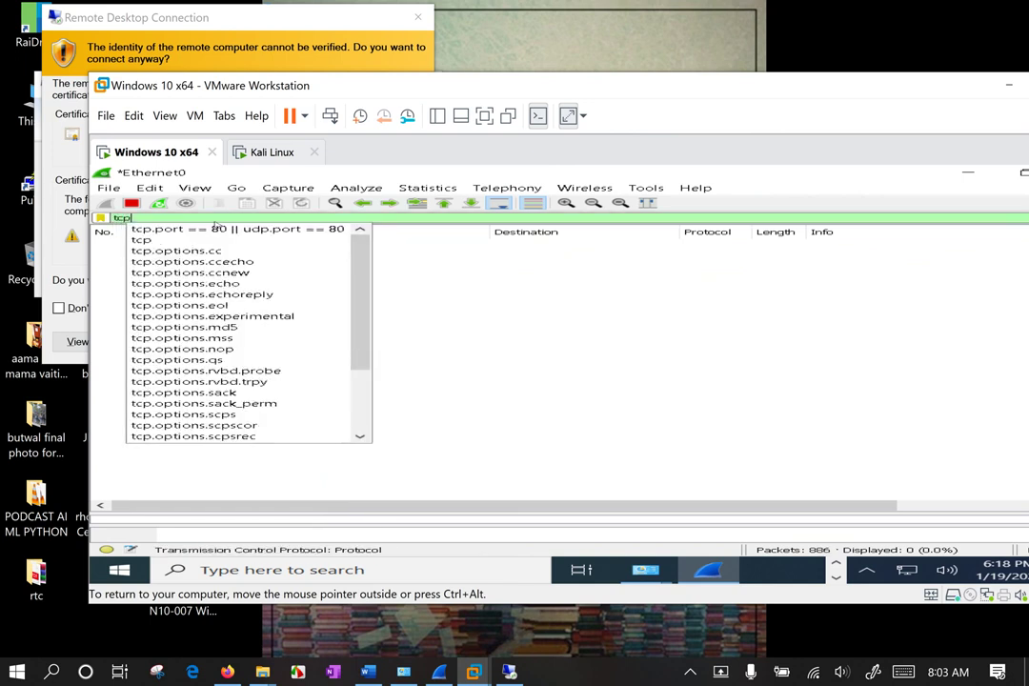
pyautogui.press('Return')
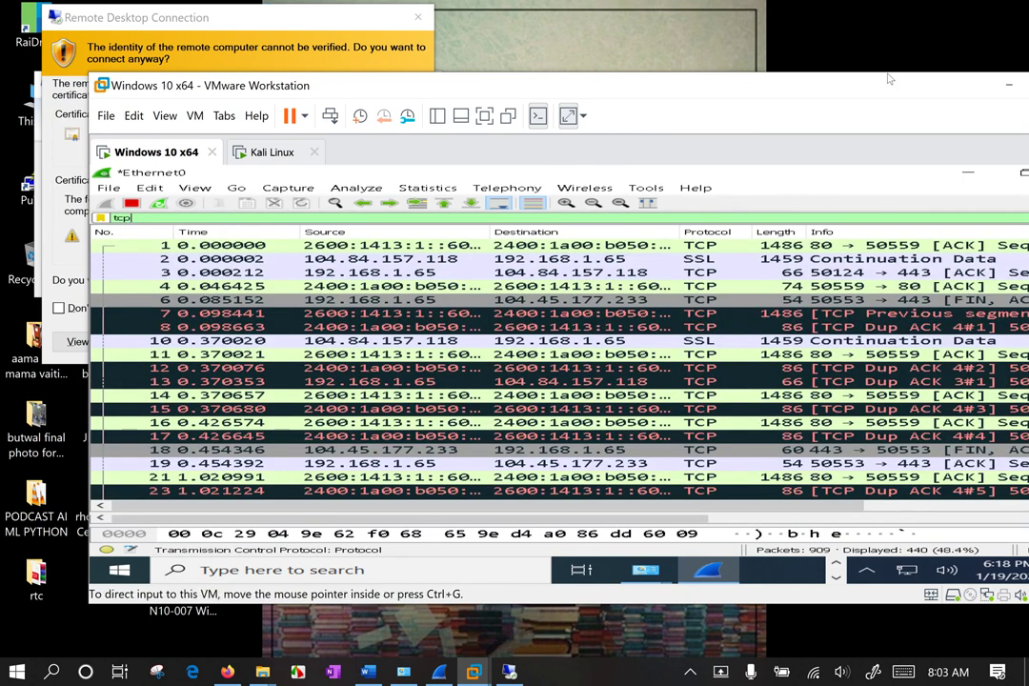
pyautogui.doubleClick(810, 84)
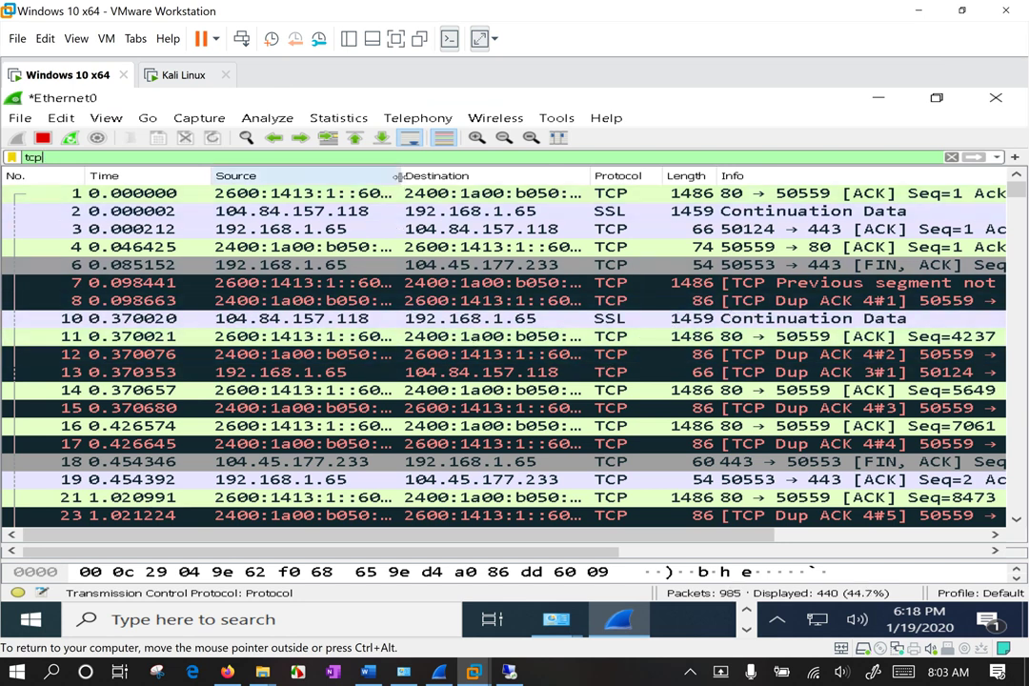
pyautogui.moveTo(401, 176); pyautogui.dragTo(477, 190)
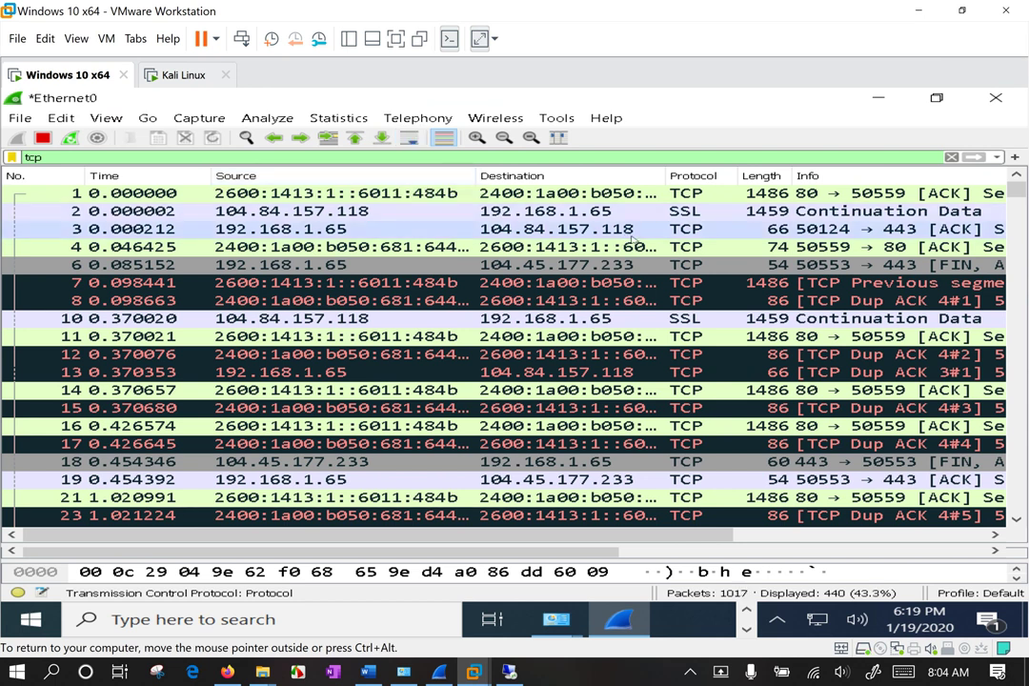
pyautogui.scroll(-20, 1016, 282)
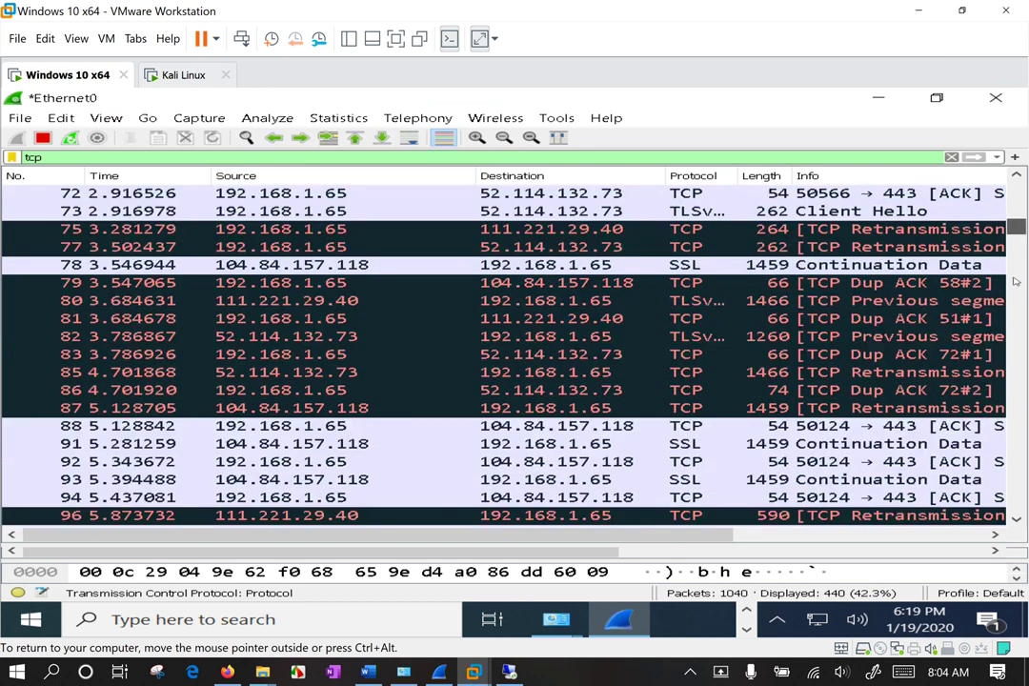
pyautogui.moveTo(1015, 282); pyautogui.dragTo(992, 569)
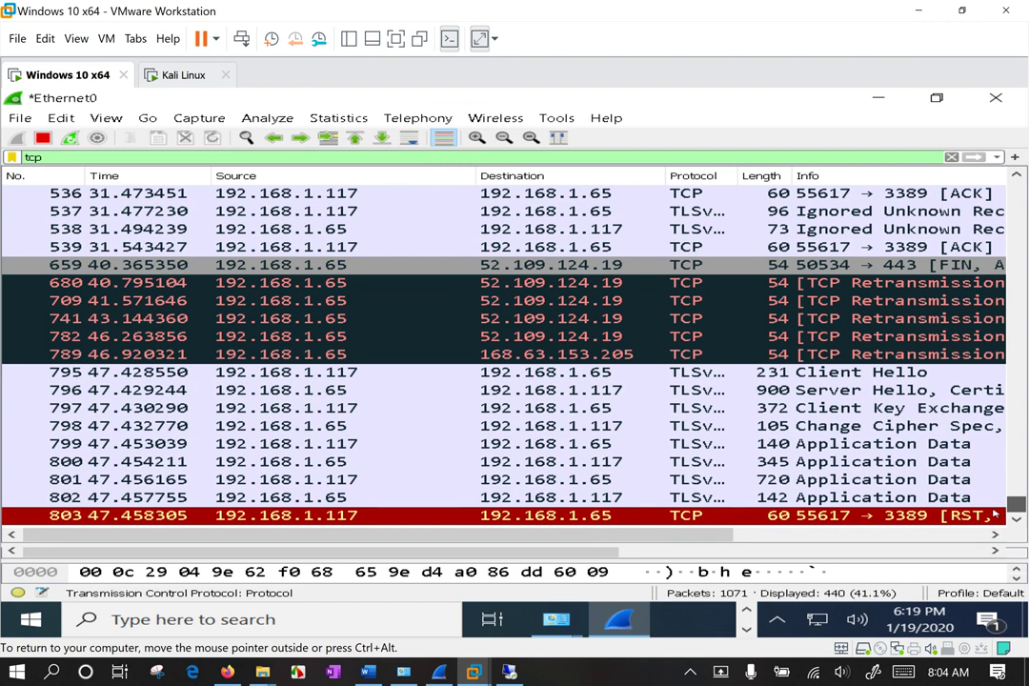
# Step: Select packet 799 and expand its TCP header in an enlarged details pane
pyautogui.click(696, 445)
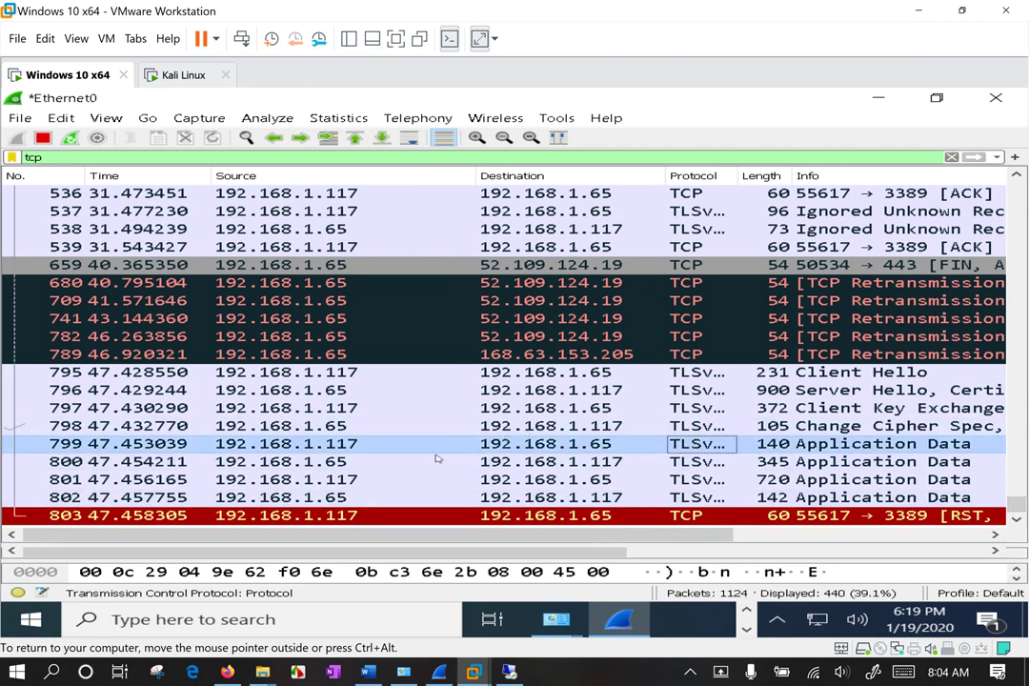
pyautogui.moveTo(387, 560); pyautogui.dragTo(396, 419)
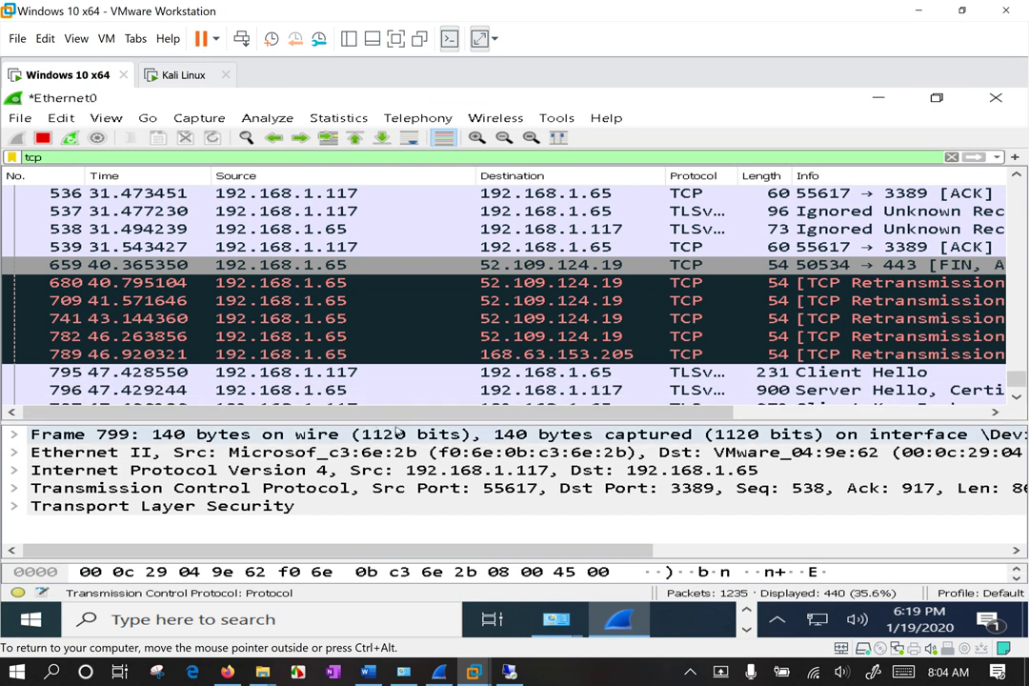
pyautogui.click(694, 490)
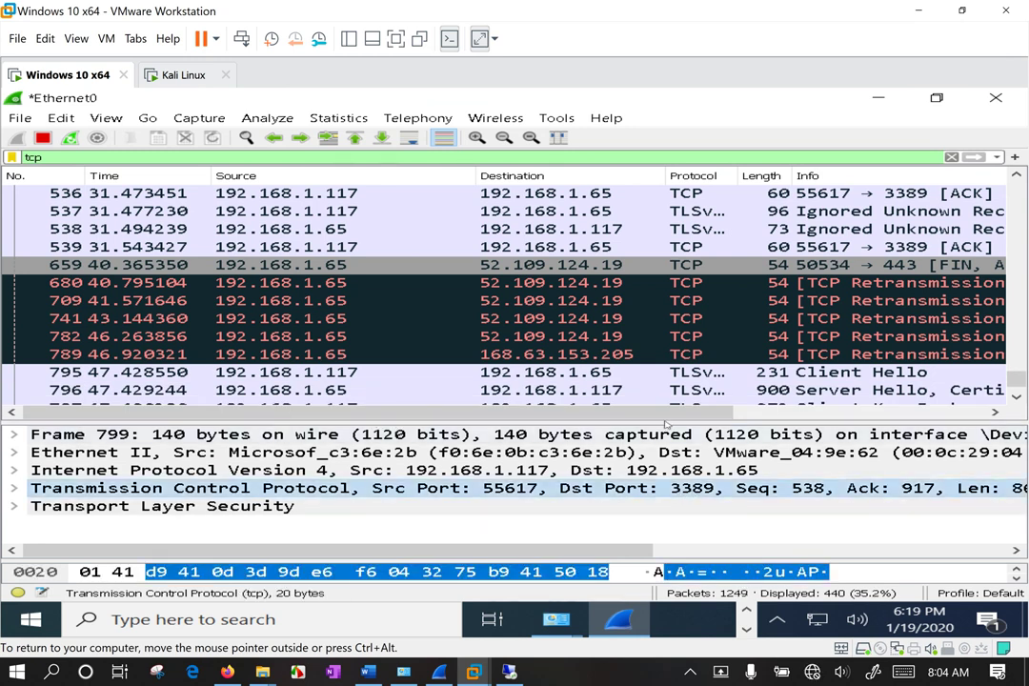
# Step: Zoom in the text, go full screen, widen the Protocol column, and select Client Hello packet 795
pyautogui.click(476, 138)
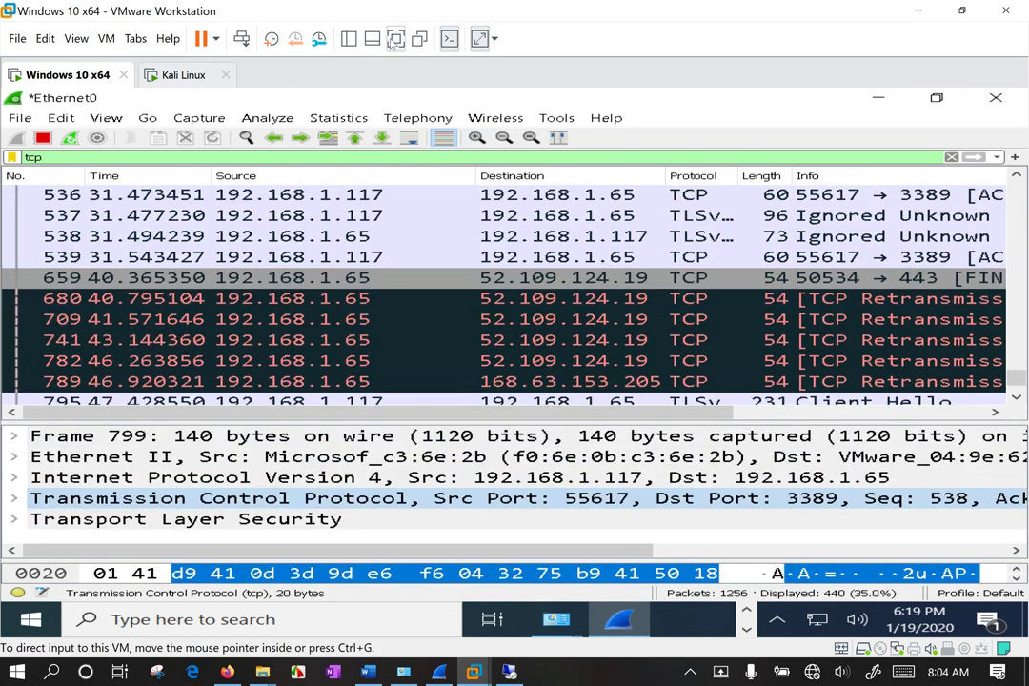
pyautogui.click(394, 42)
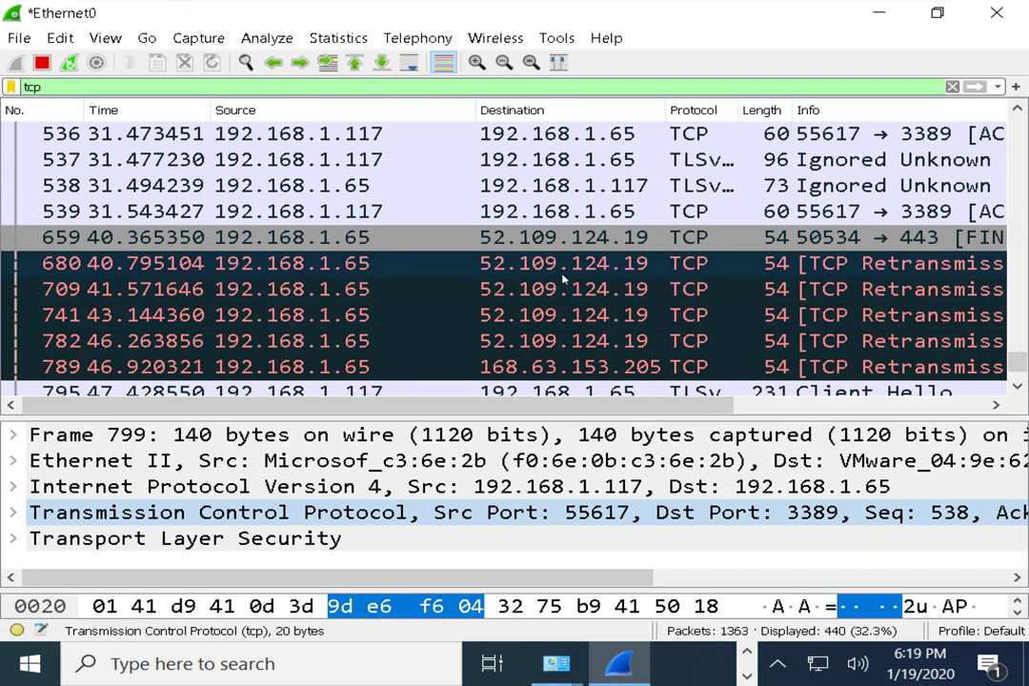
pyautogui.scroll(-1, 753, 338)
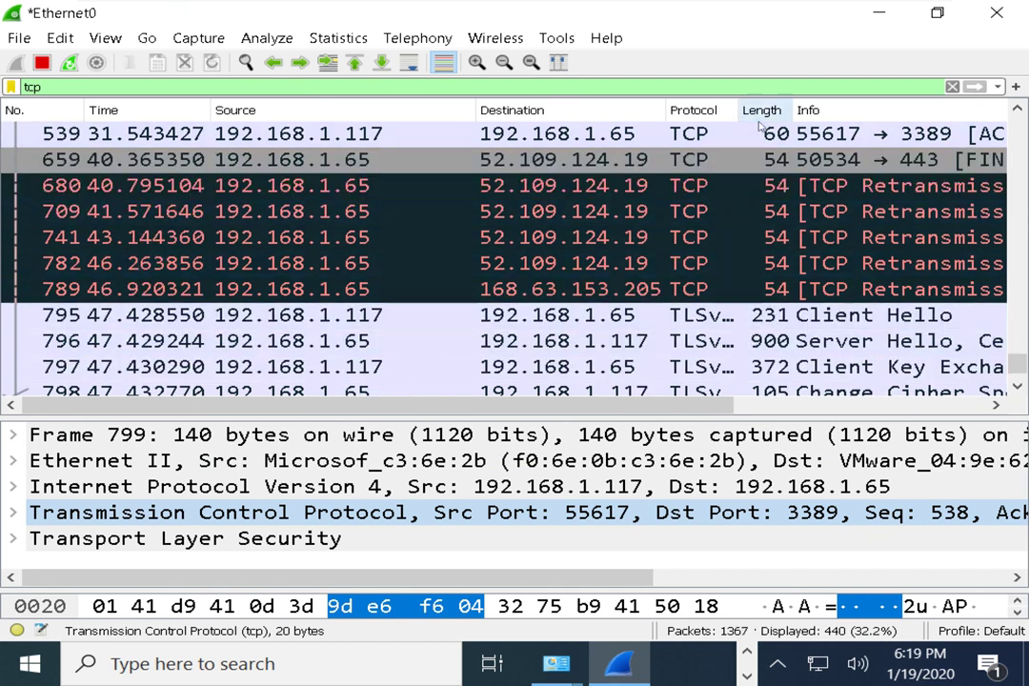
pyautogui.moveTo(740, 110); pyautogui.dragTo(804, 116)
pyautogui.click(680, 325)
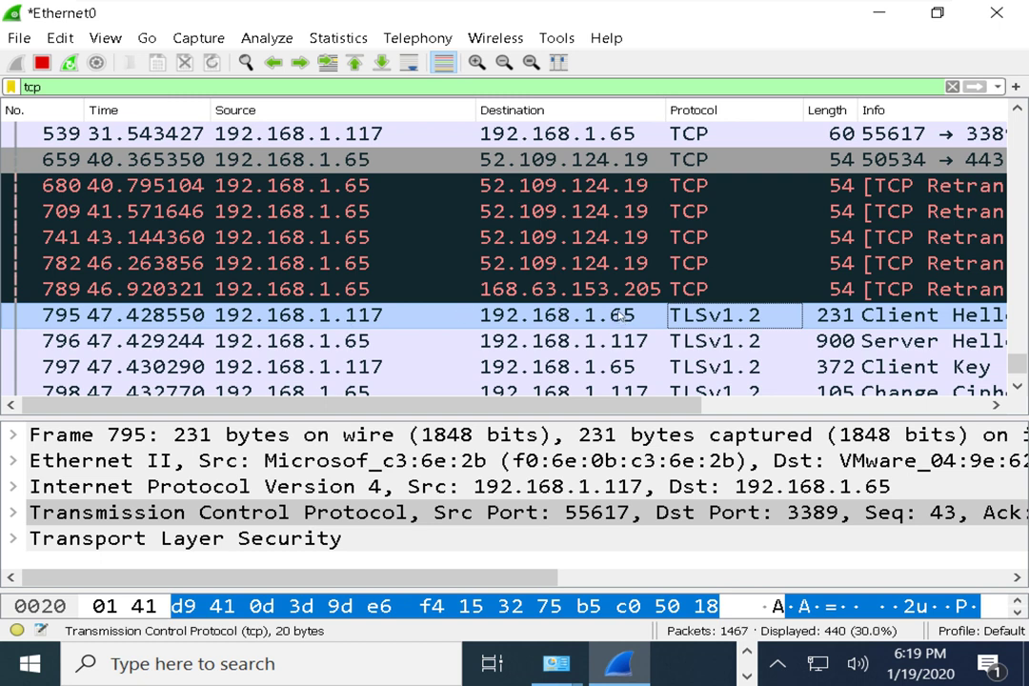
# Step: Walk through packet 795's Ethernet II, IPv4 and port 3389 TCP headers, ending on its TLS layer
pyautogui.hscroll(5, 667, 333)
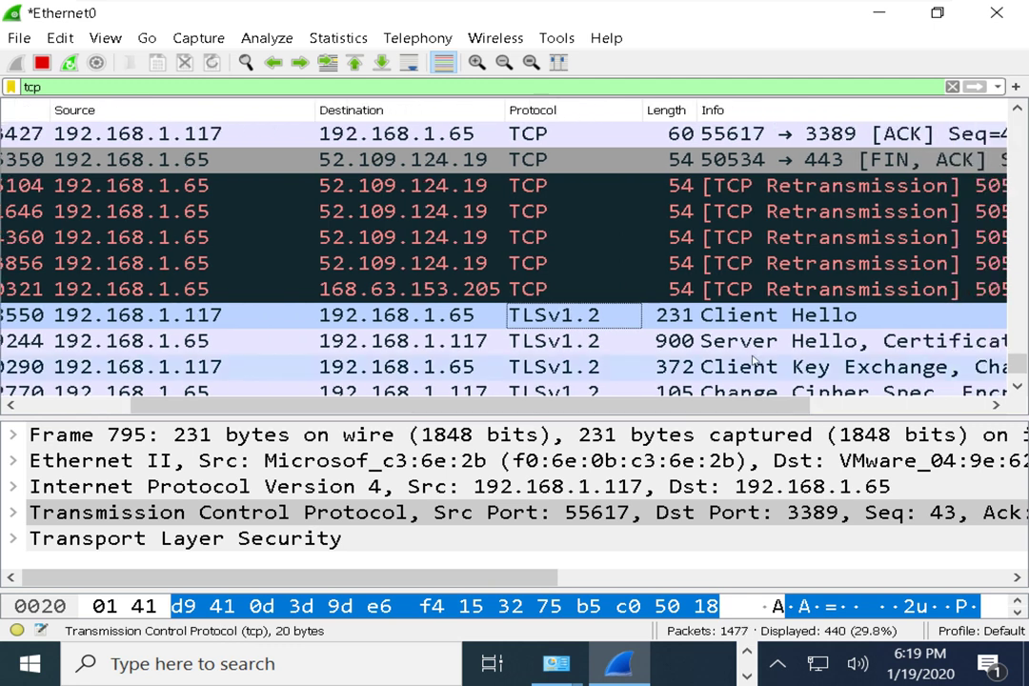
pyautogui.moveTo(757, 407); pyautogui.dragTo(585, 385)
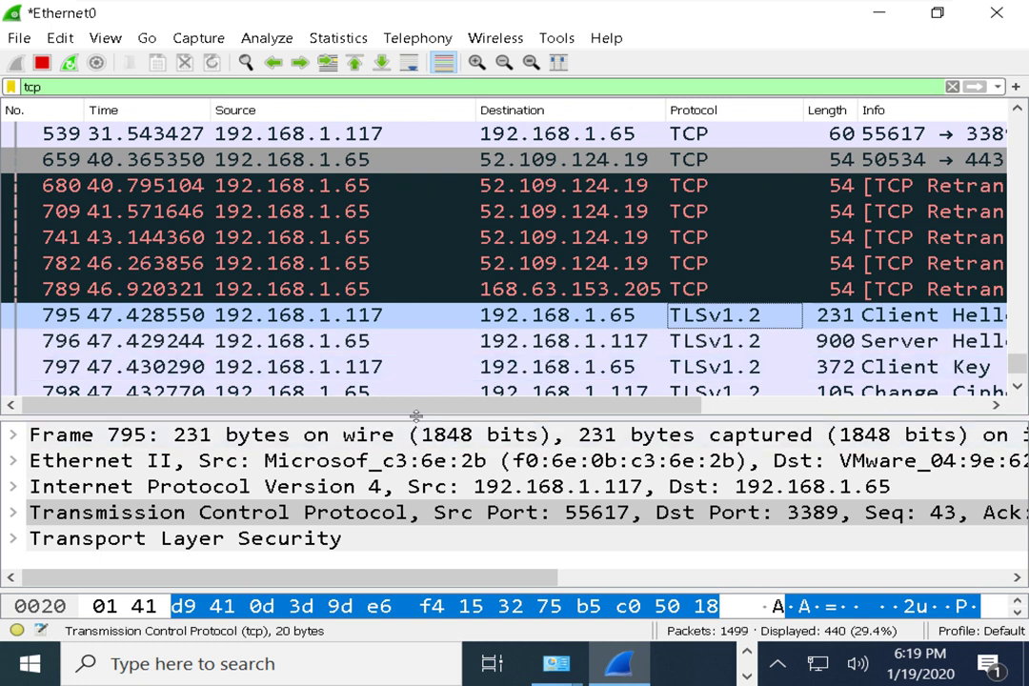
pyautogui.moveTo(415, 416); pyautogui.dragTo(416, 354)
pyautogui.click(285, 402)
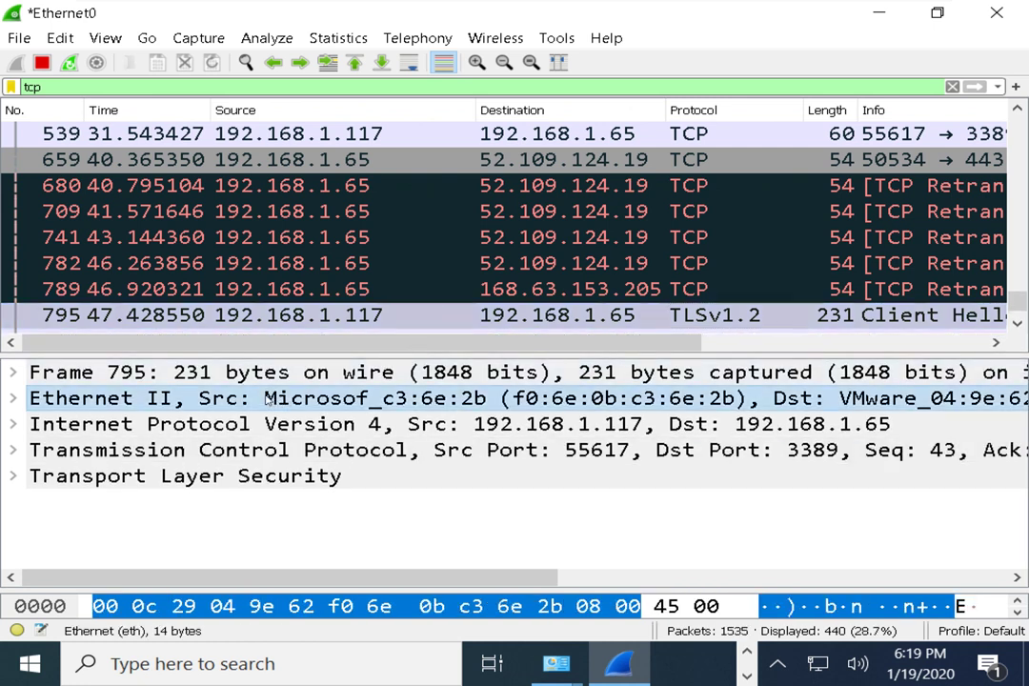
pyautogui.click(303, 424)
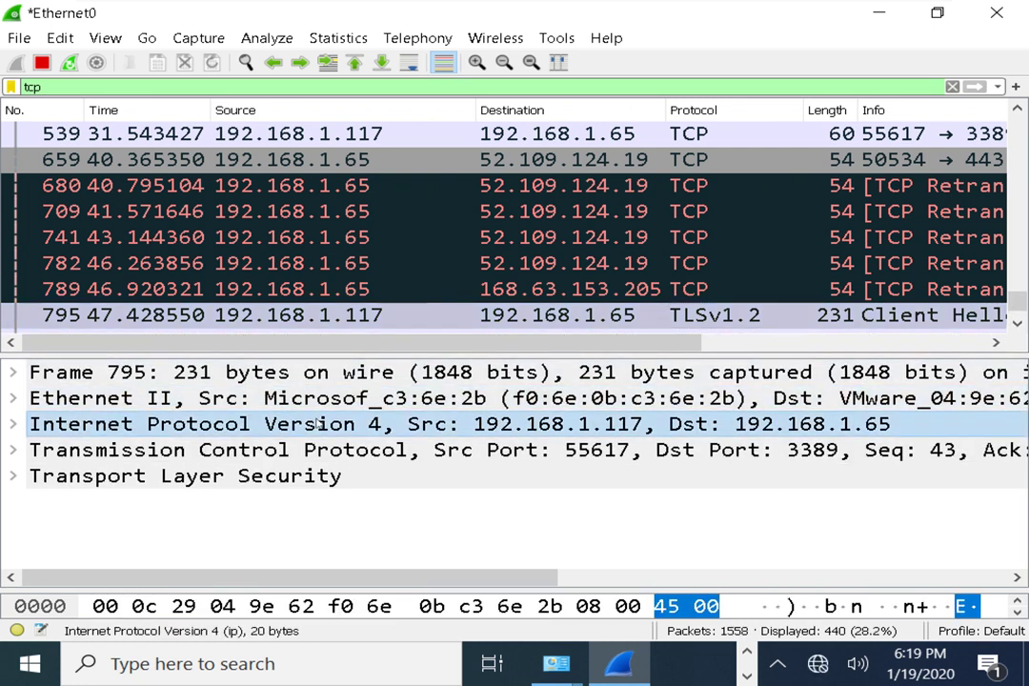
pyautogui.click(338, 401)
pyautogui.click(343, 425)
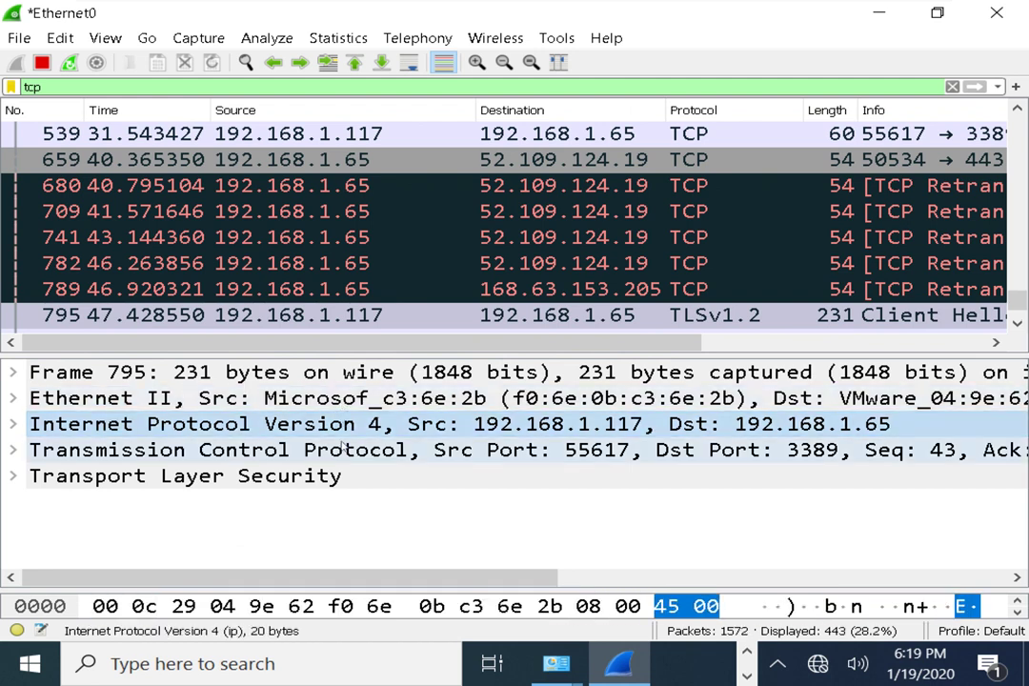
pyautogui.click(341, 450)
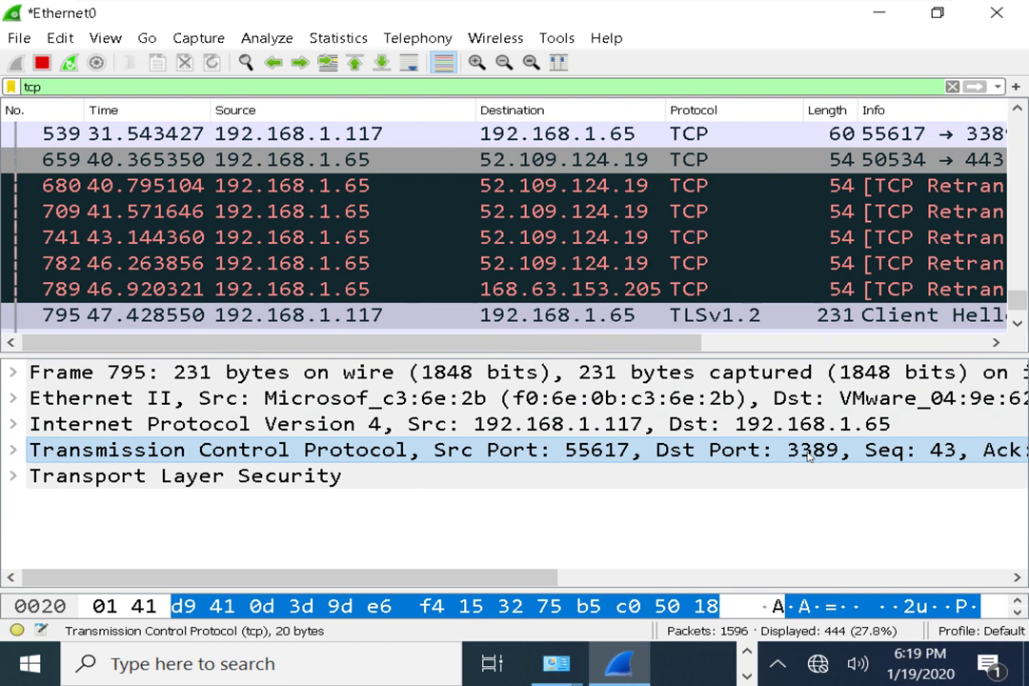
pyautogui.hscroll(5, 808, 455)
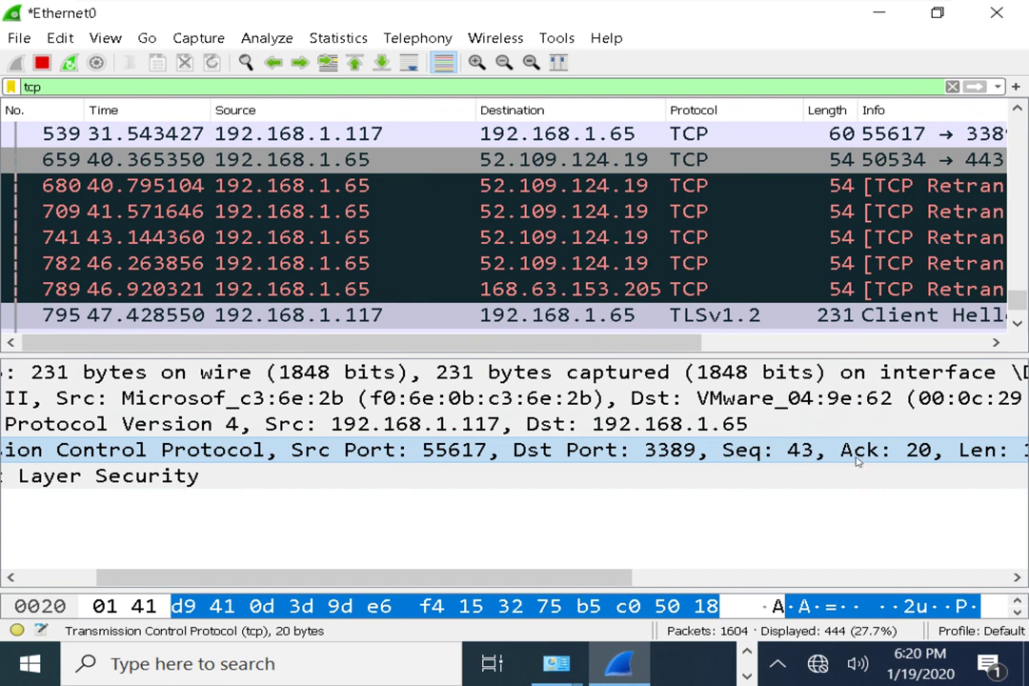
pyautogui.hscroll(-5, 457, 579)
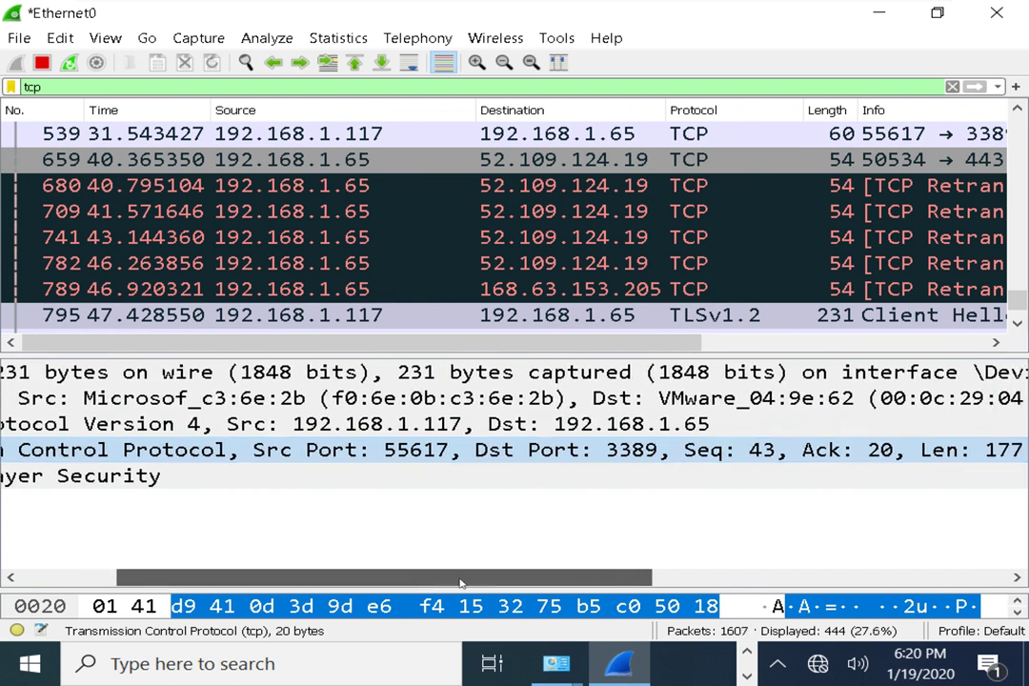
pyautogui.click(88, 476)
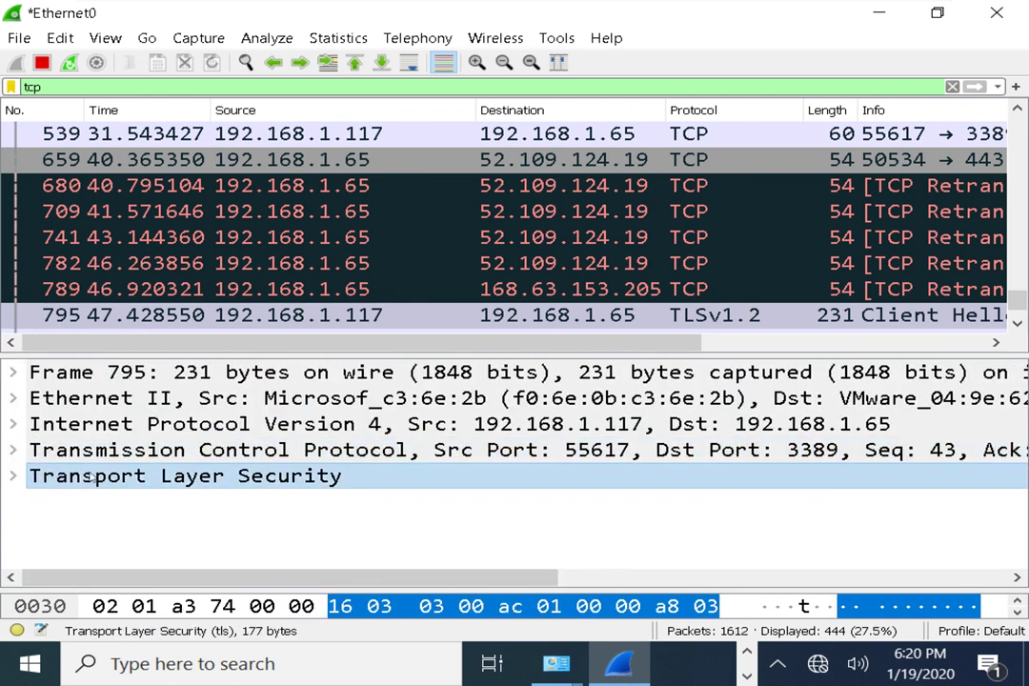
# Step: Expand the TLSv1.2 record layer, check its version, and open the Client Hello handshake
pyautogui.click(12, 478)
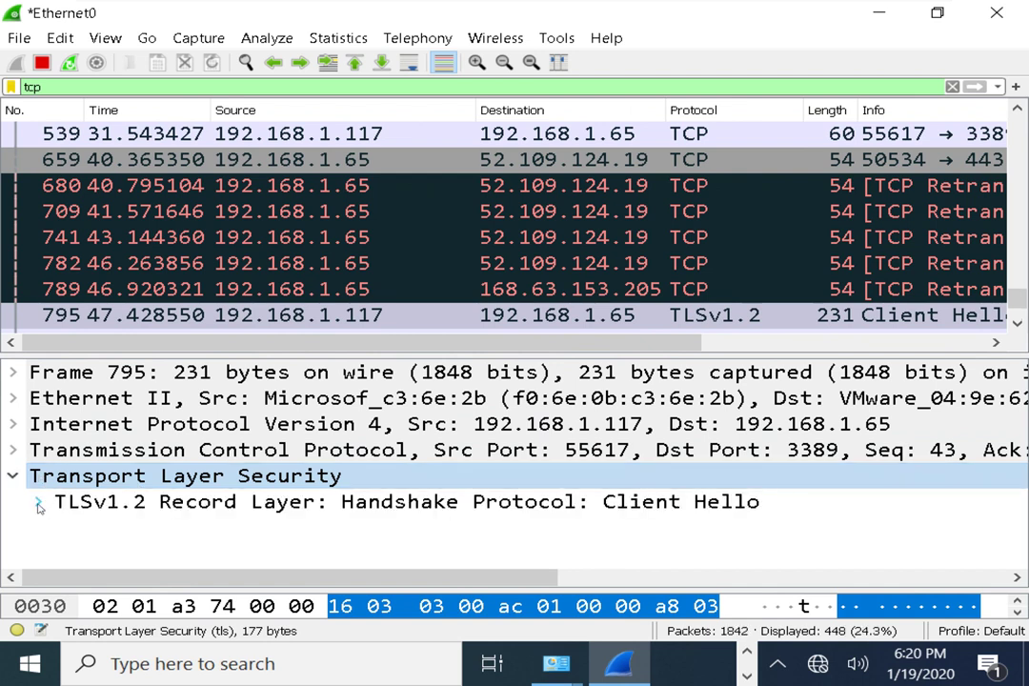
pyautogui.click(37, 501)
pyautogui.click(142, 502)
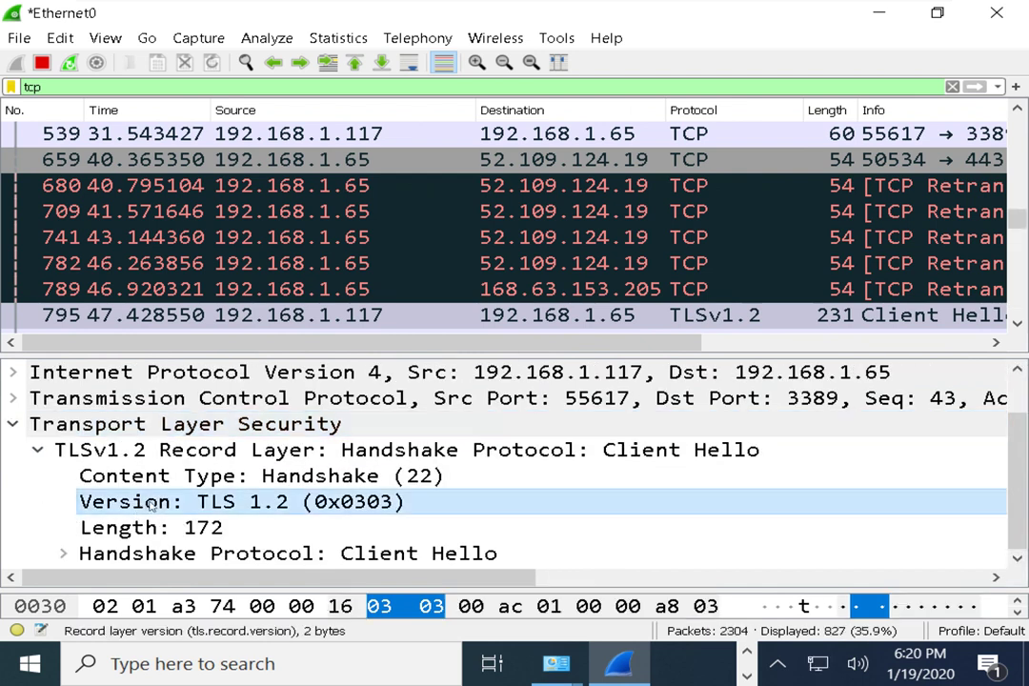
pyautogui.click(63, 554)
pyautogui.scroll(-1, 99, 543)
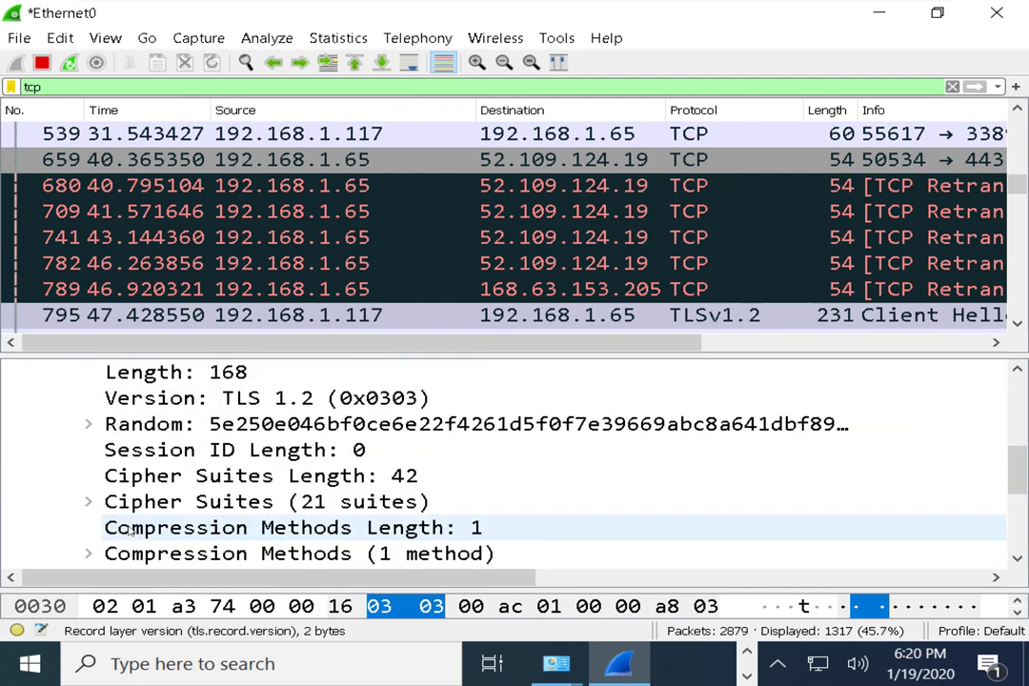
# Step: Expand Random to inspect GMT Unix Time and Random Bytes, then the ec_point_formats extension
pyautogui.click(95, 424)
pyautogui.click(89, 423)
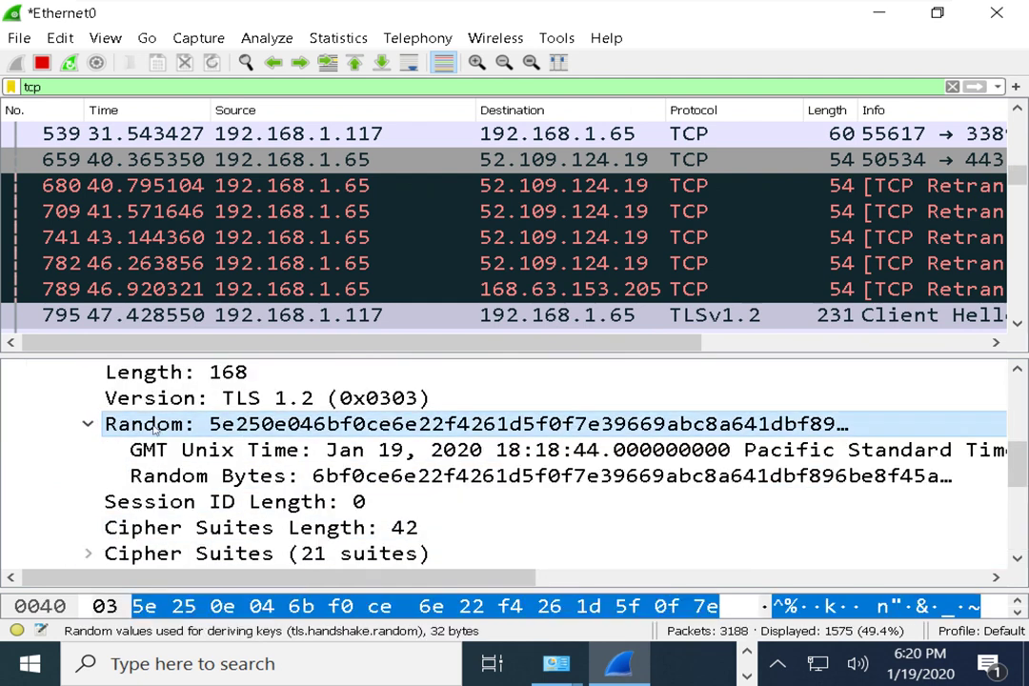
pyautogui.click(379, 450)
pyautogui.click(386, 475)
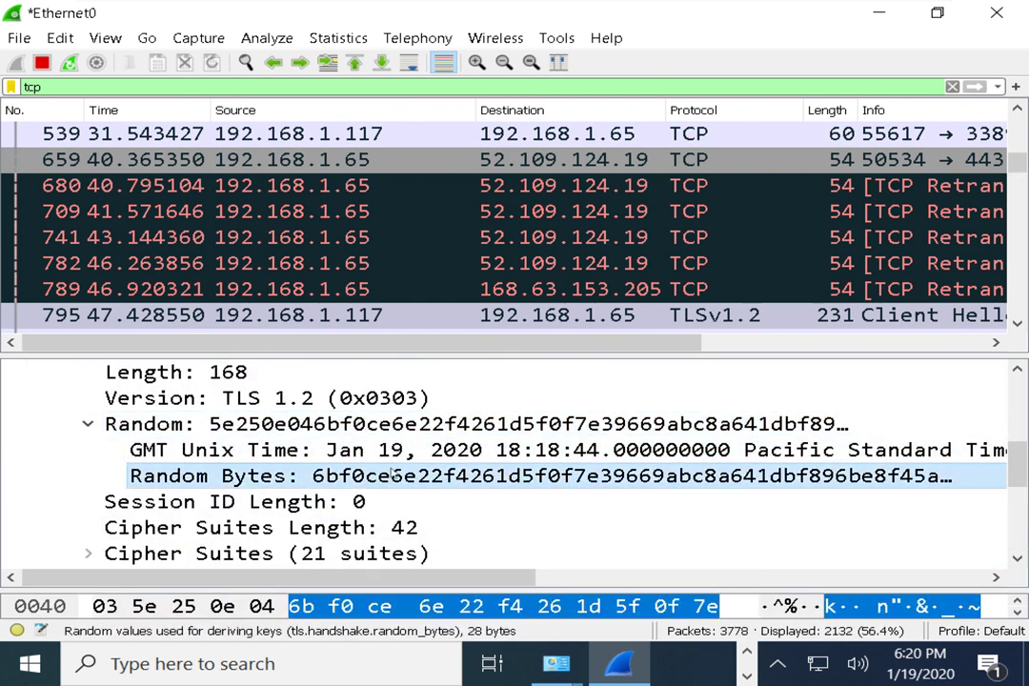
pyautogui.click(386, 455)
pyautogui.scroll(-4, 387, 457)
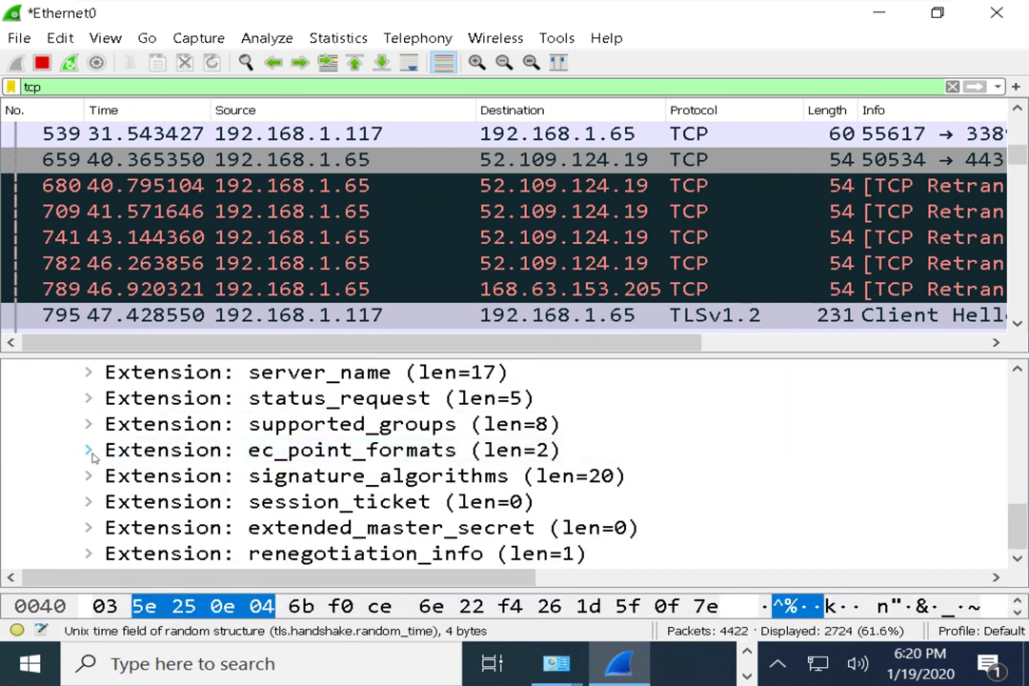
pyautogui.click(87, 449)
pyautogui.scroll(-2, 619, 150)
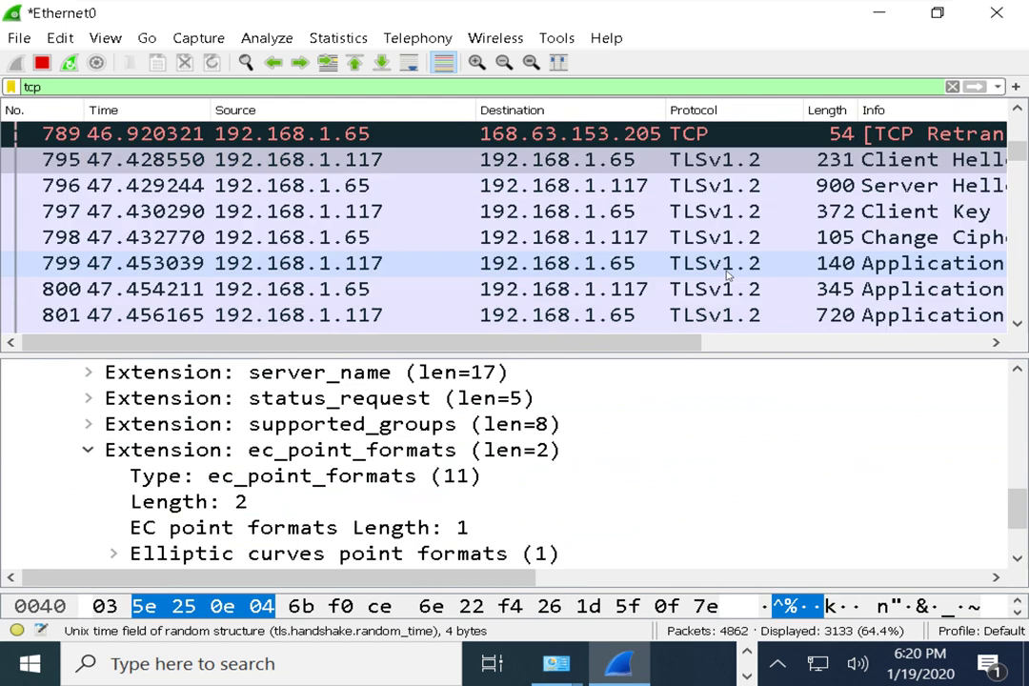
# Step: Step through Server Hello 796, Client Key Exchange 797, Change Cipher Spec 798, 799, then application data 802
pyautogui.click(730, 185)
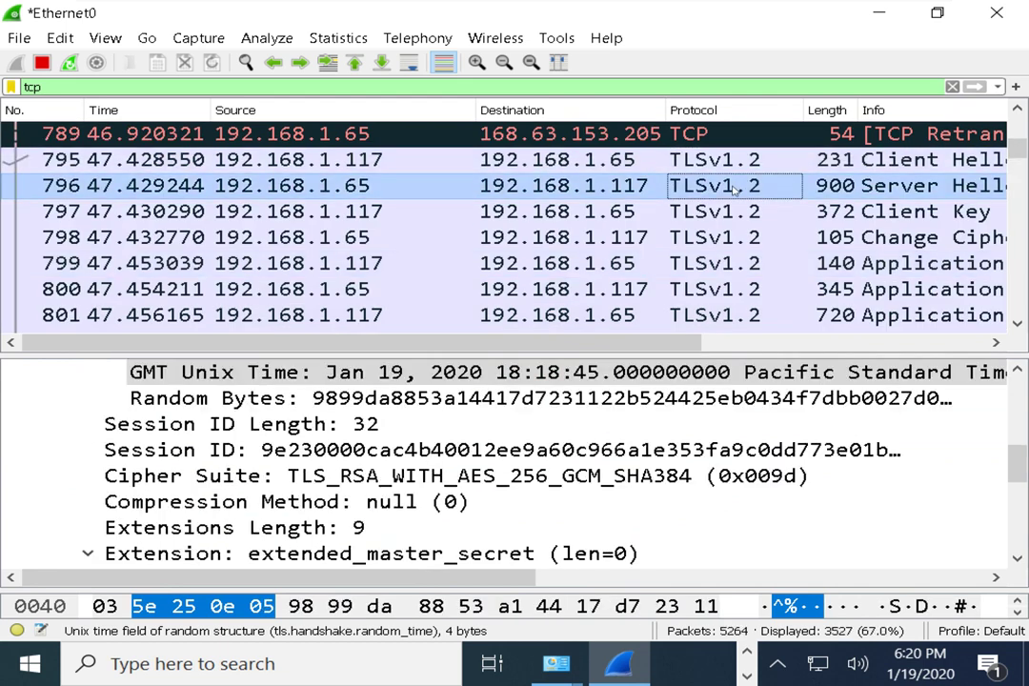
pyautogui.click(729, 212)
pyautogui.scroll(6, 29, 492)
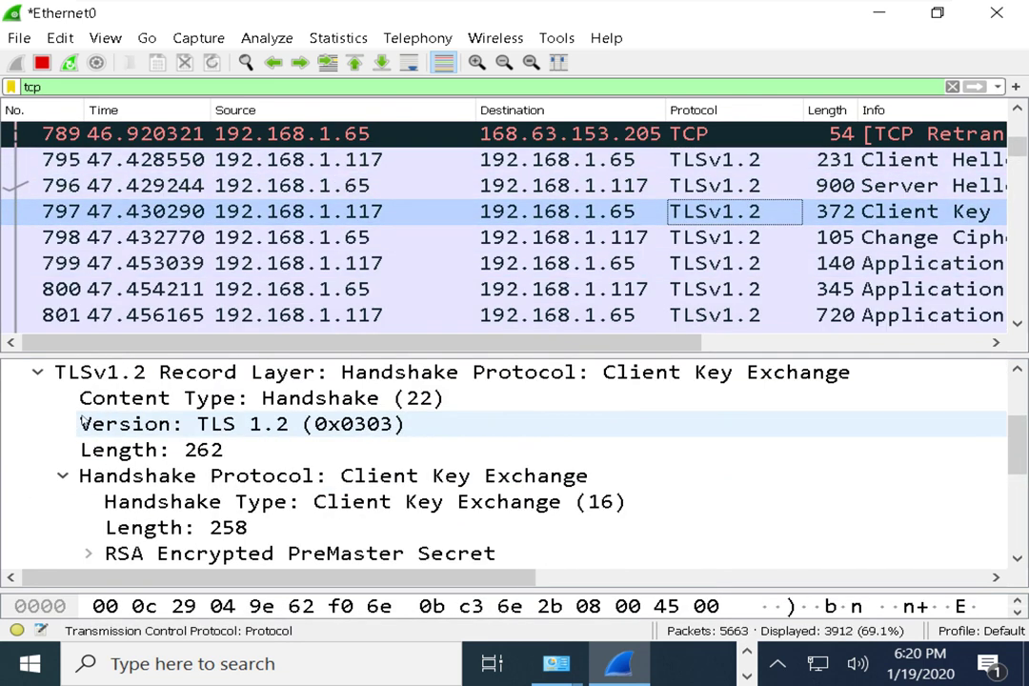
pyautogui.click(13, 475)
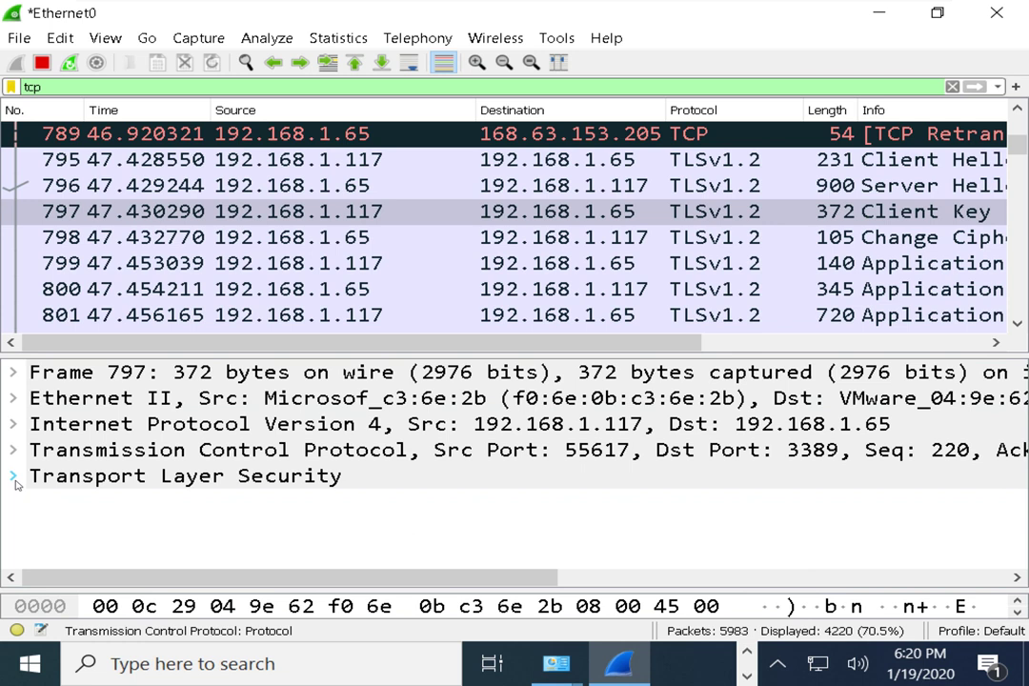
pyautogui.click(362, 476)
pyautogui.click(730, 237)
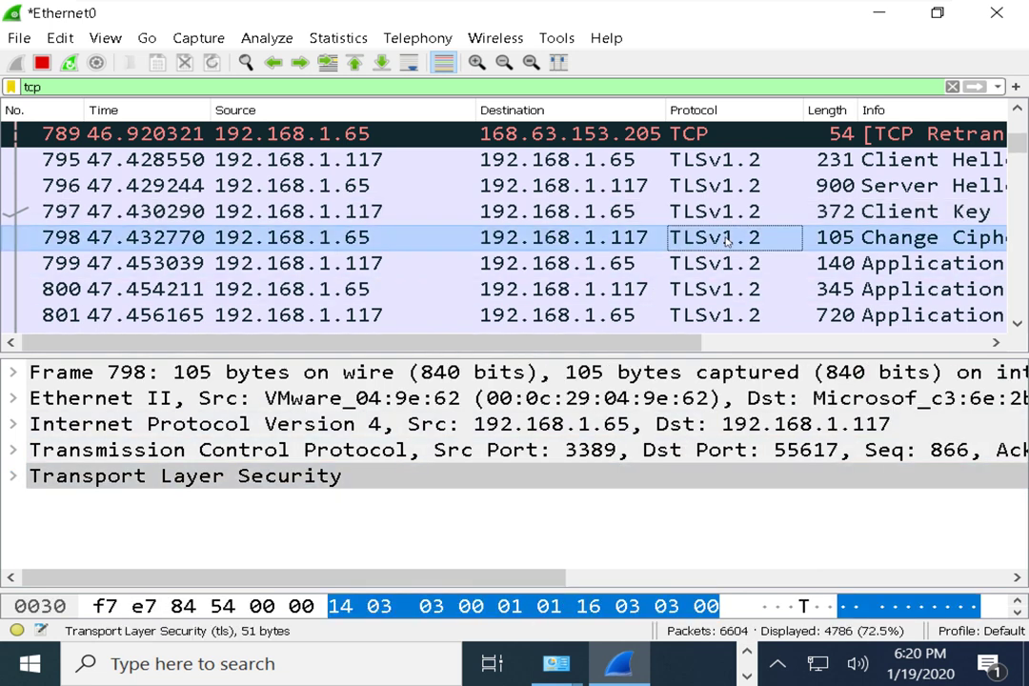
pyautogui.click(728, 264)
pyautogui.scroll(-2, 729, 274)
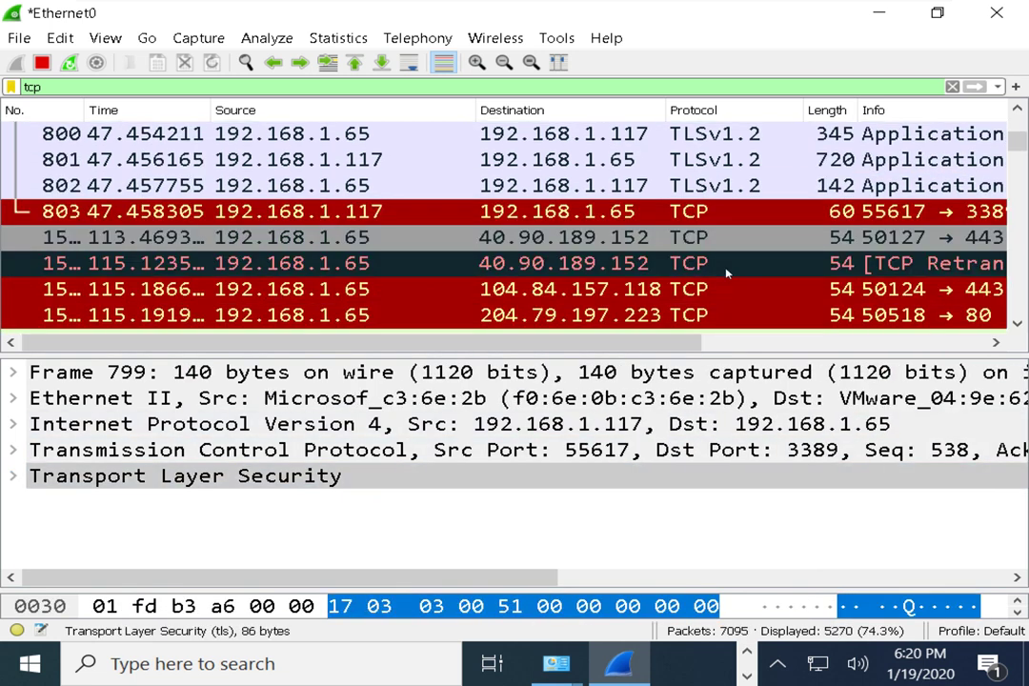
pyautogui.click(764, 184)
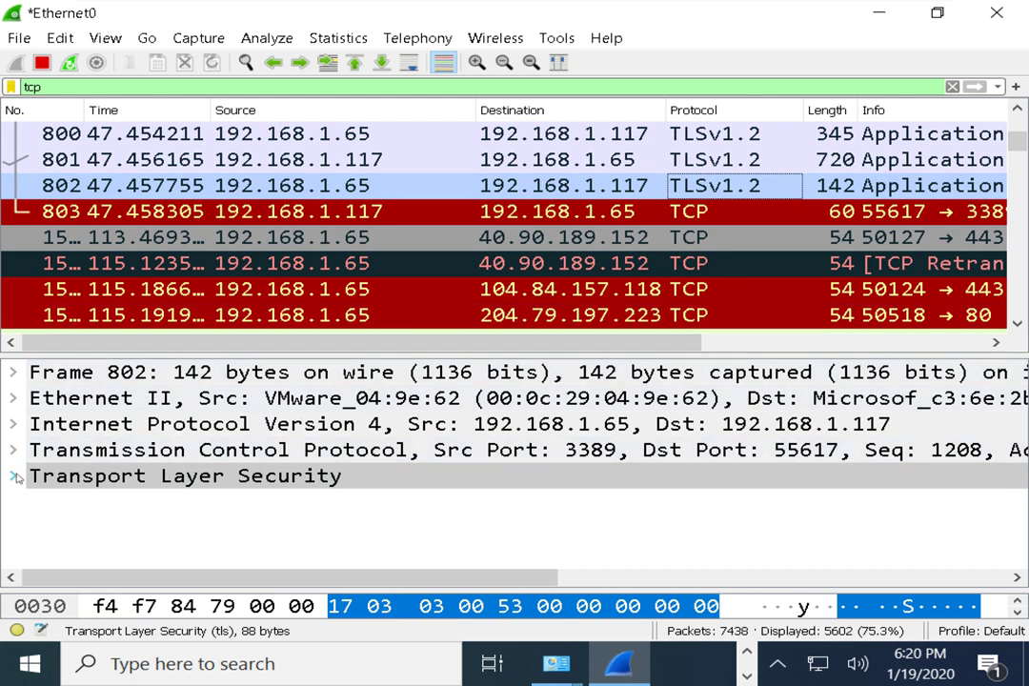
# Step: Expand packet 802's TLS layer to see Encrypted Application Data and delete the tcp filter text
pyautogui.doubleClick(153, 477)
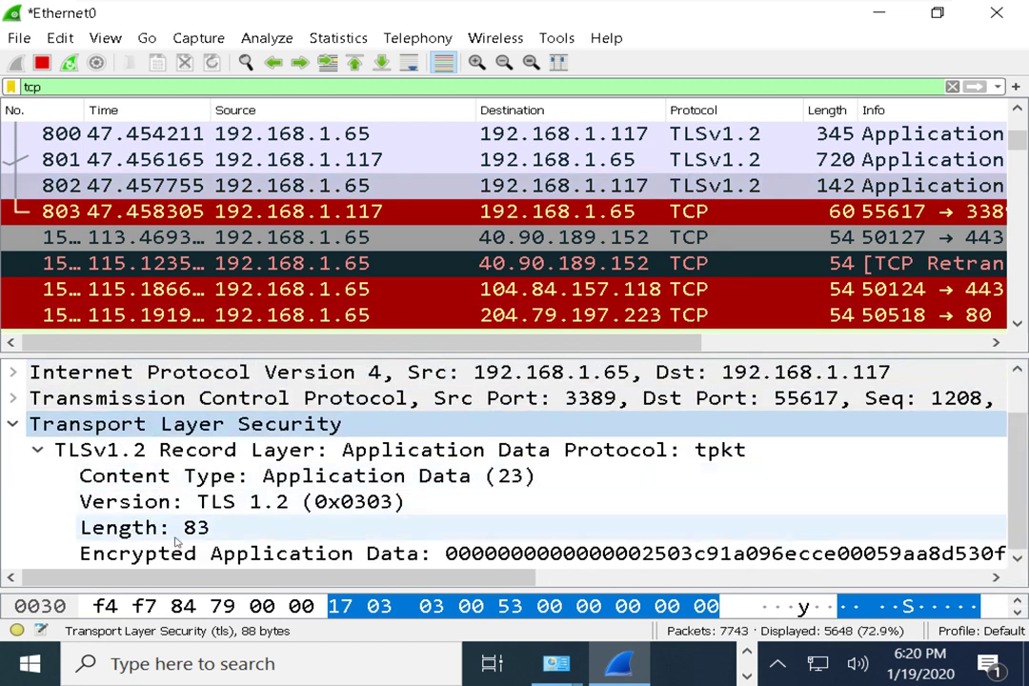
pyautogui.click(602, 558)
pyautogui.hscroll(5, 603, 533)
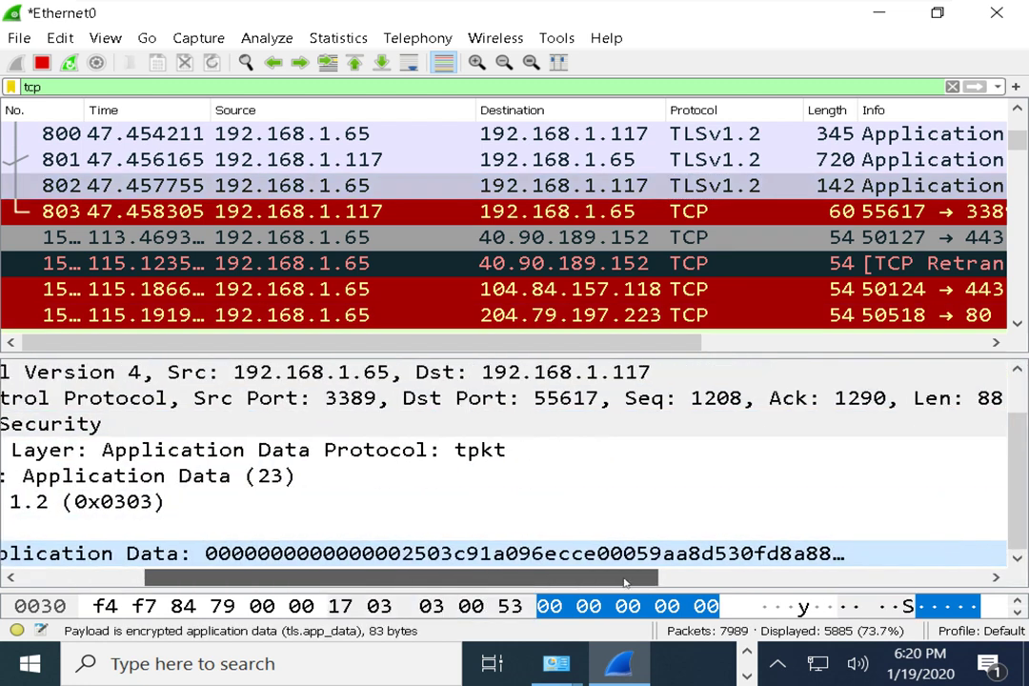
pyautogui.moveTo(499, 587); pyautogui.dragTo(376, 587)
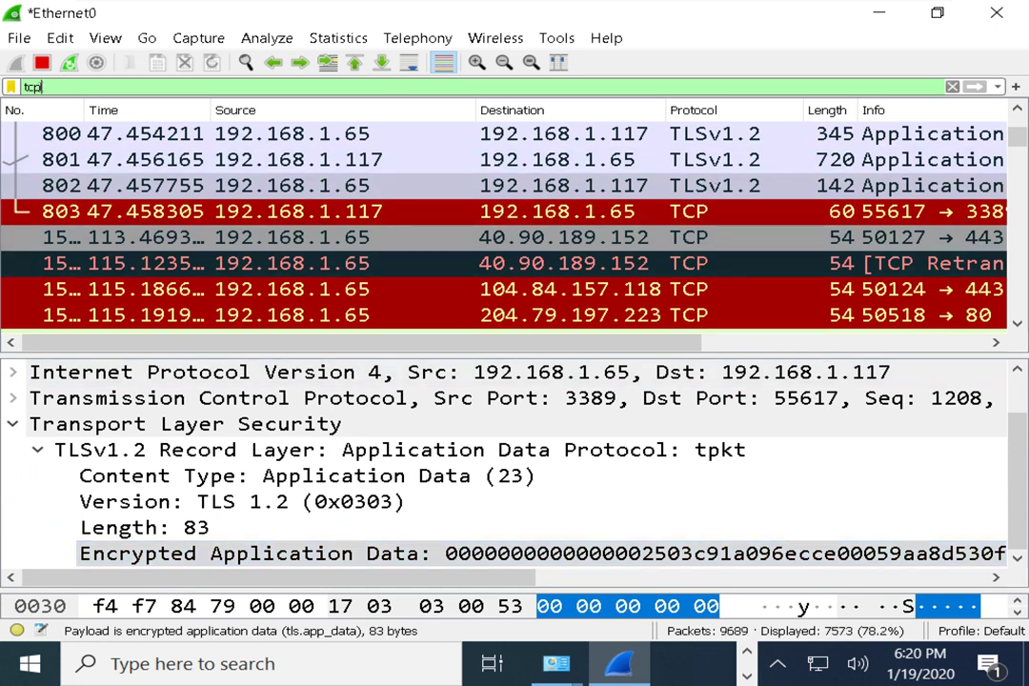
pyautogui.moveTo(48, 87); pyautogui.dragTo(7, 86)
pyautogui.press('BackSpace')
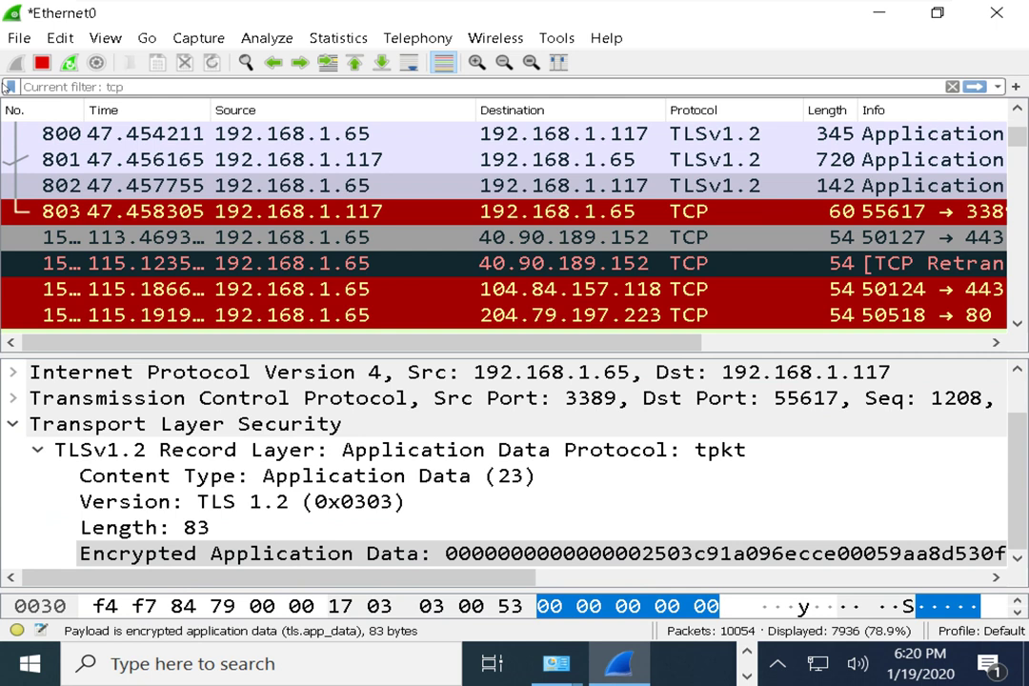
# Step: Re-expand packet 802's TLS record and inspect its TLS 1.2 version and encrypted payload
pyautogui.click(717, 192)
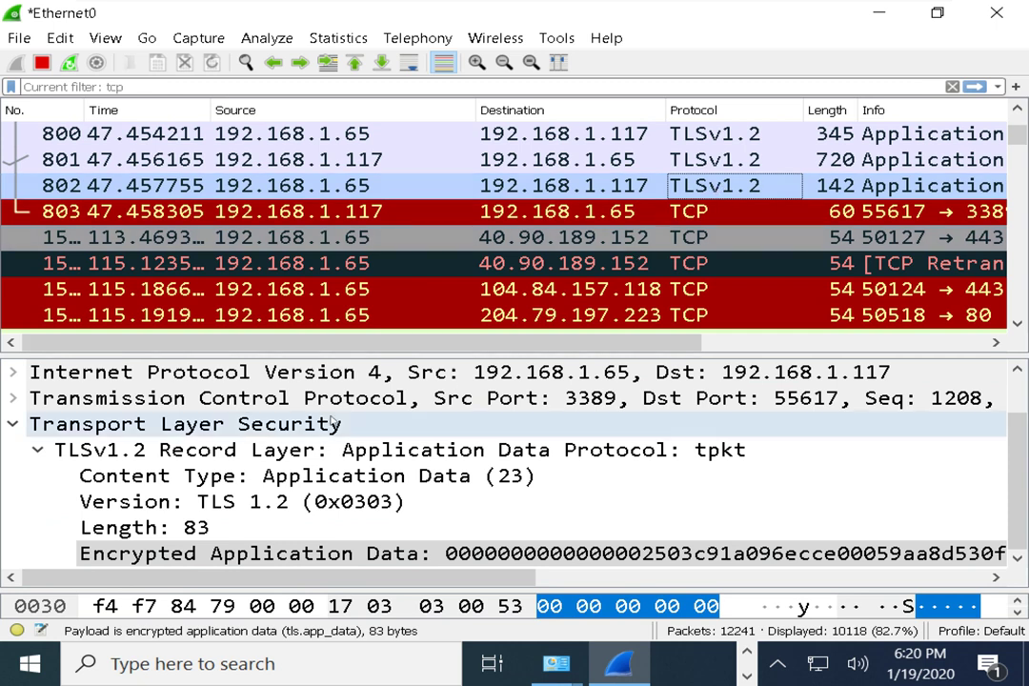
pyautogui.click(67, 400)
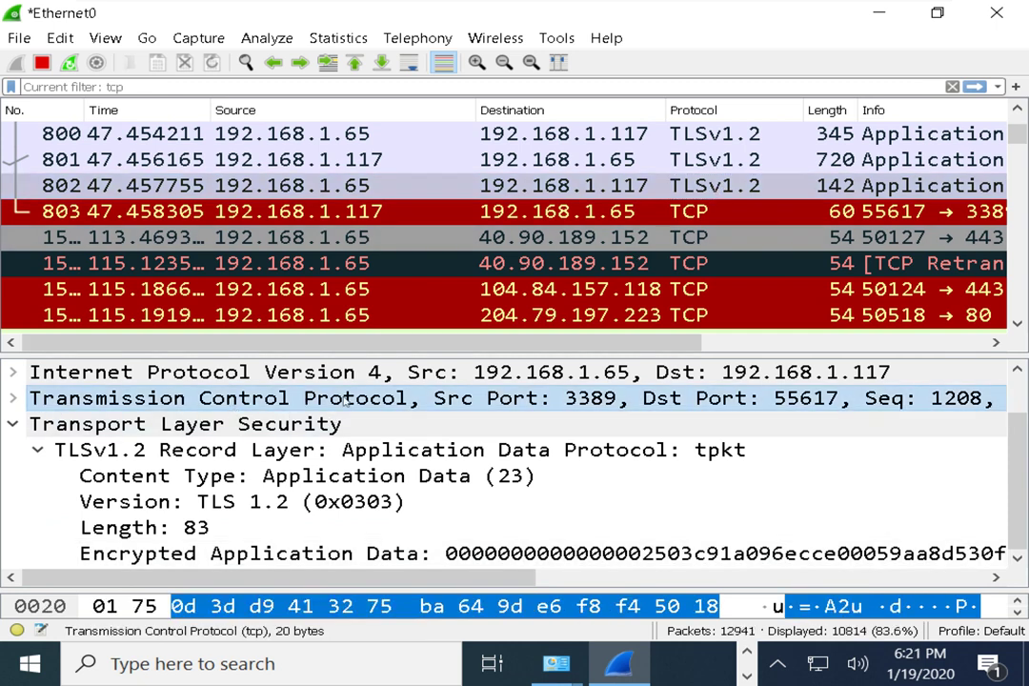
pyautogui.click(270, 424)
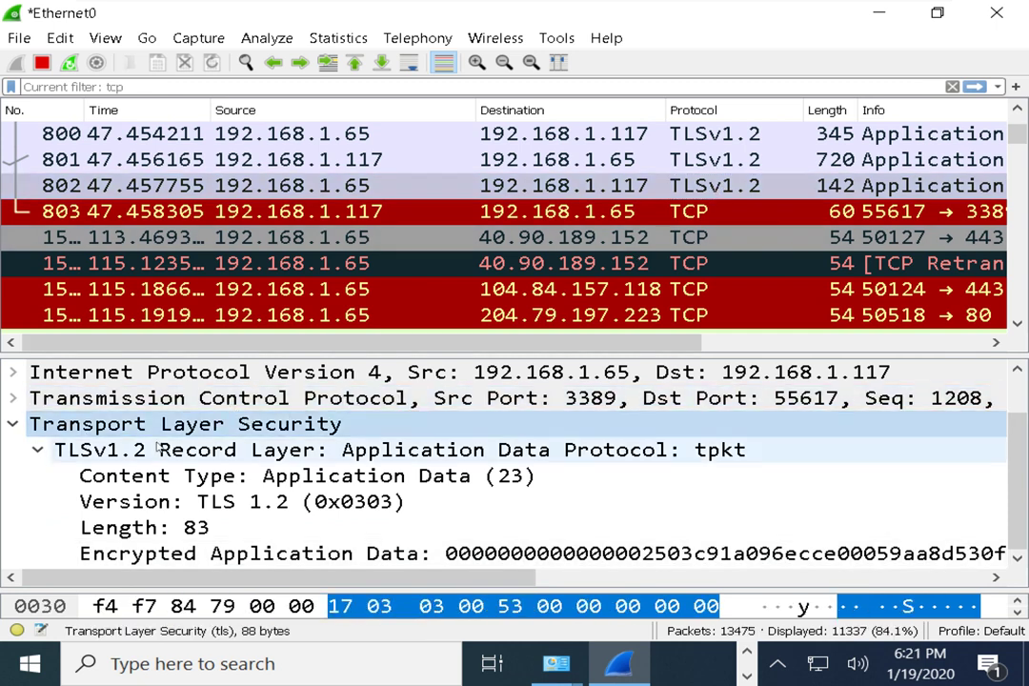
pyautogui.doubleClick(270, 424)
pyautogui.doubleClick(130, 477)
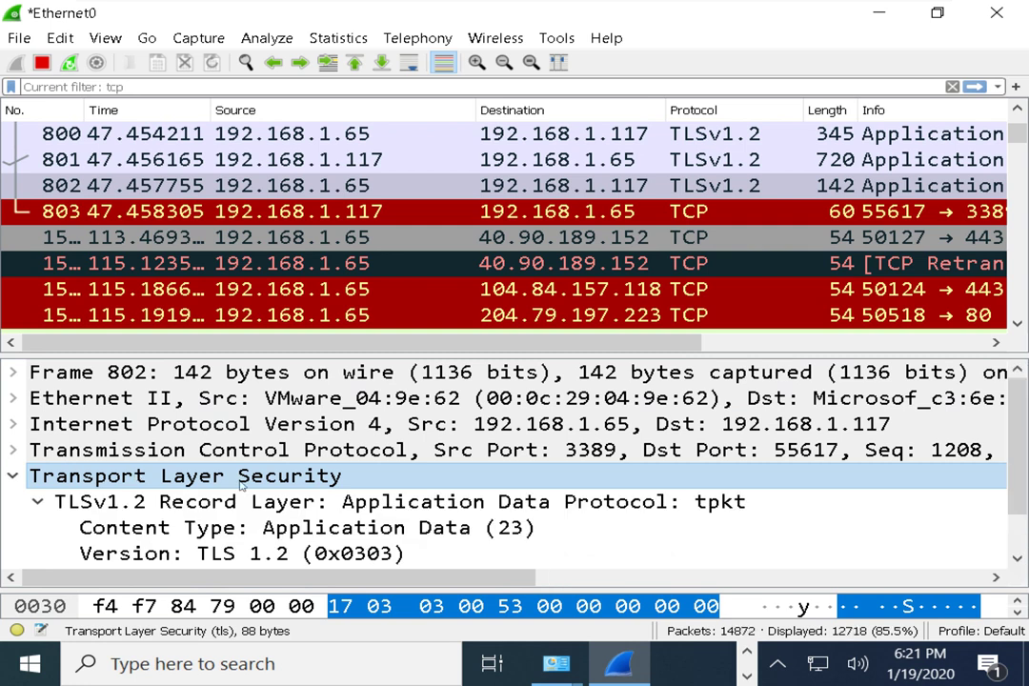
pyautogui.click(346, 503)
pyautogui.scroll(-1, 345, 502)
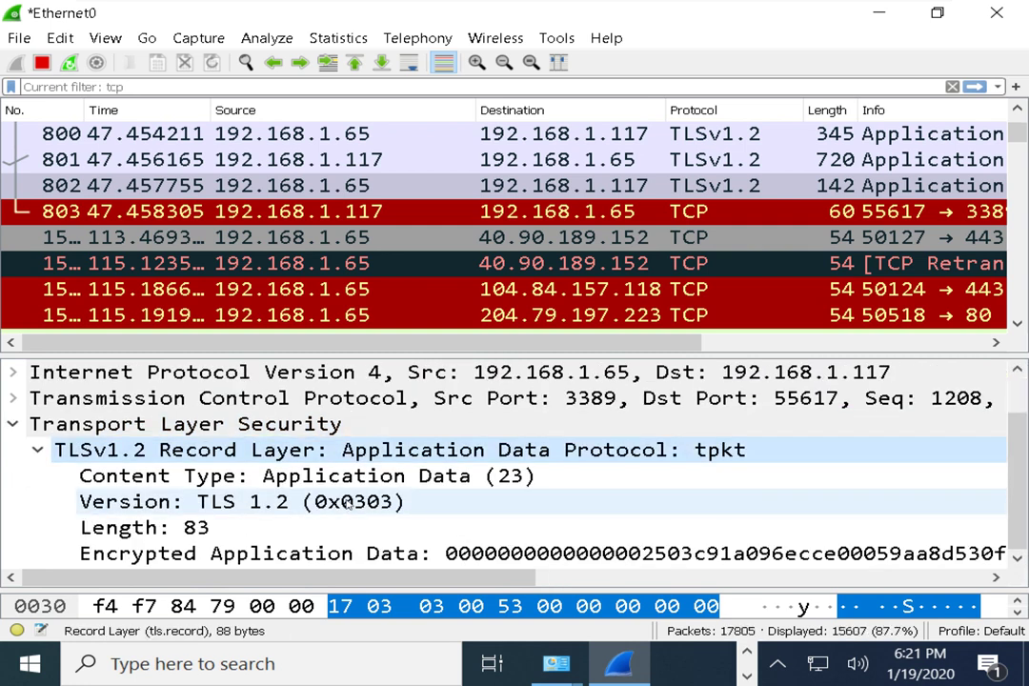
pyautogui.click(340, 502)
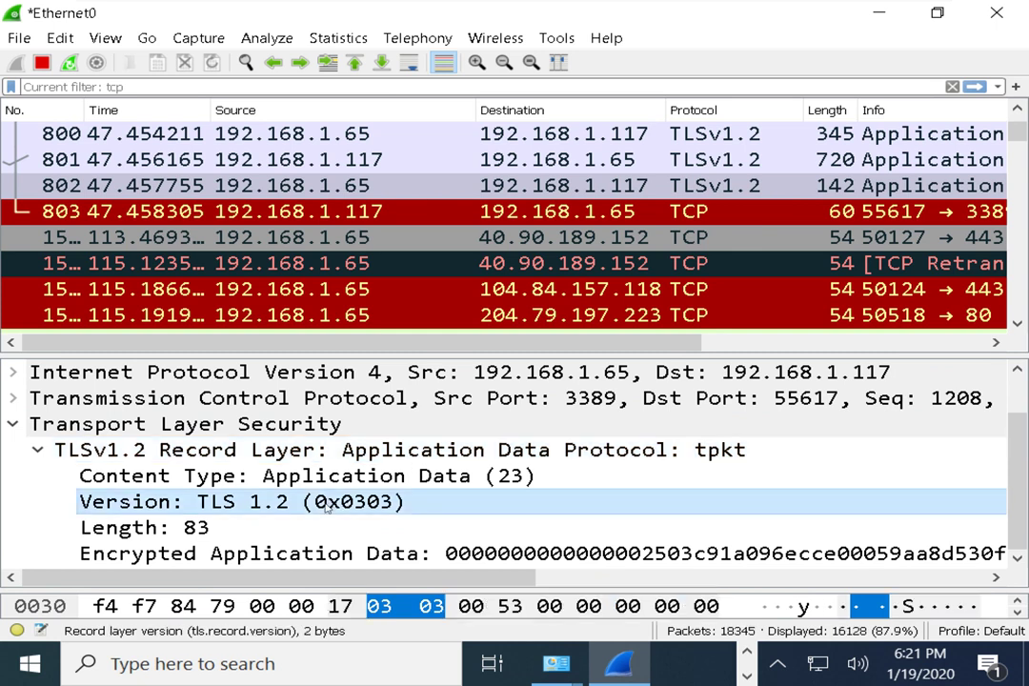
pyautogui.click(195, 555)
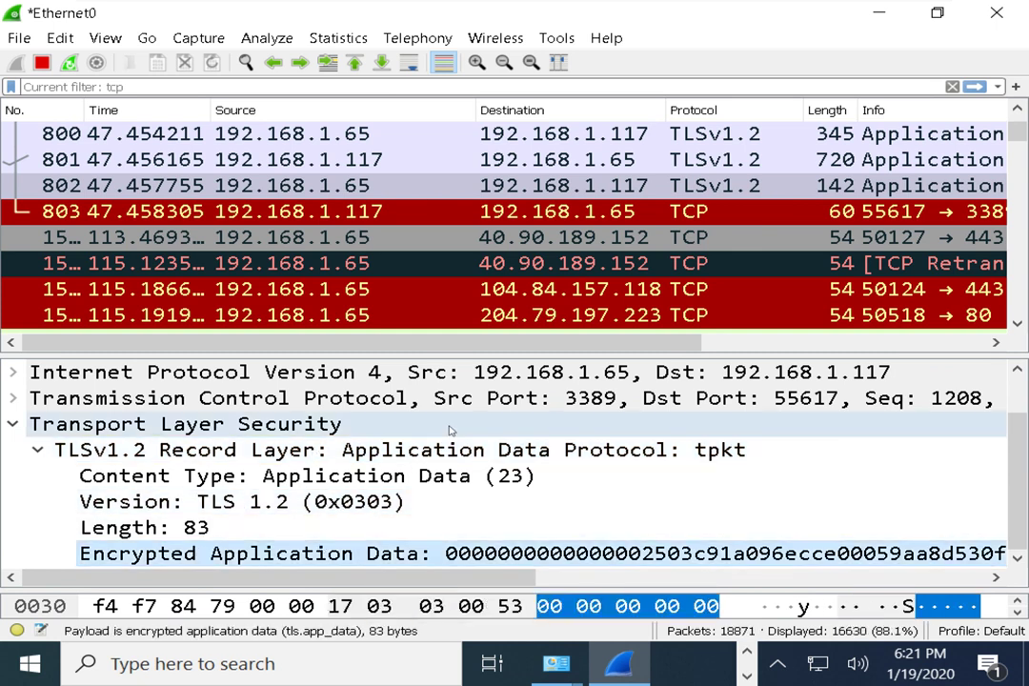
# Step: Open packet 1572 sent to 104.84.157.118 and toggle its TCP header details
pyautogui.click(698, 293)
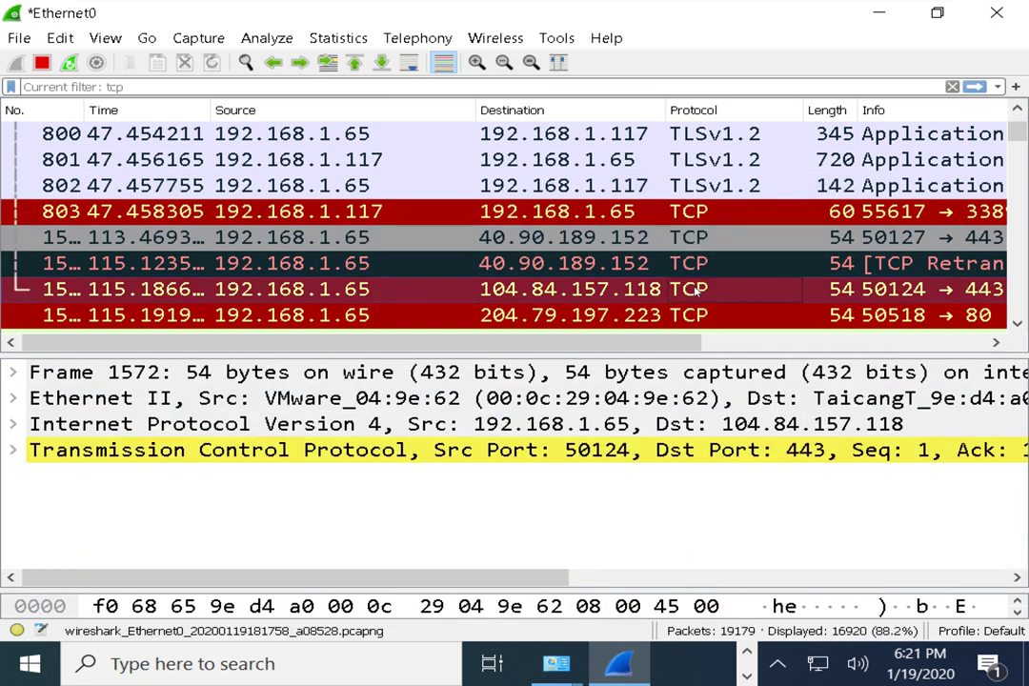
pyautogui.click(12, 451)
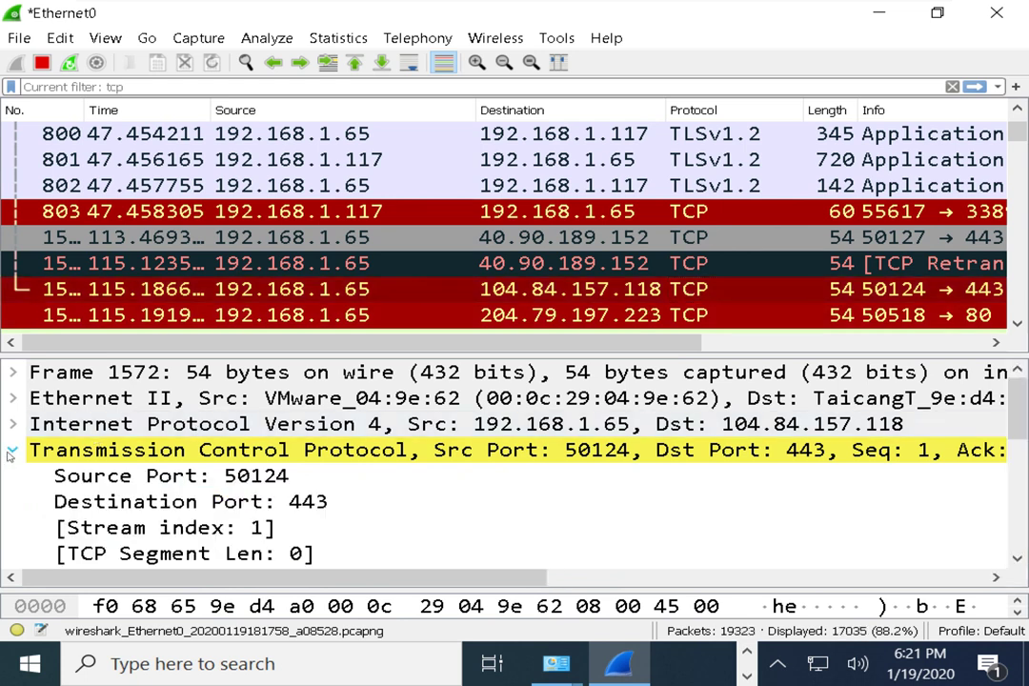
pyautogui.click(12, 451)
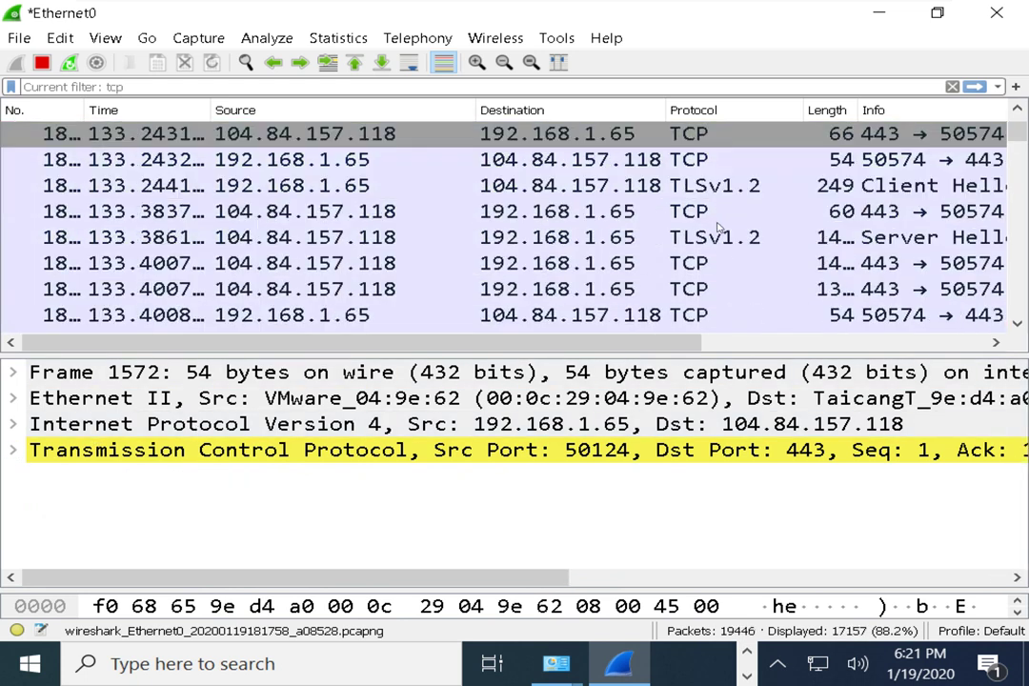
# Step: Compare the Client Hello and Server Hello packets, then open Client Key Exchange packet 797
pyautogui.click(709, 186)
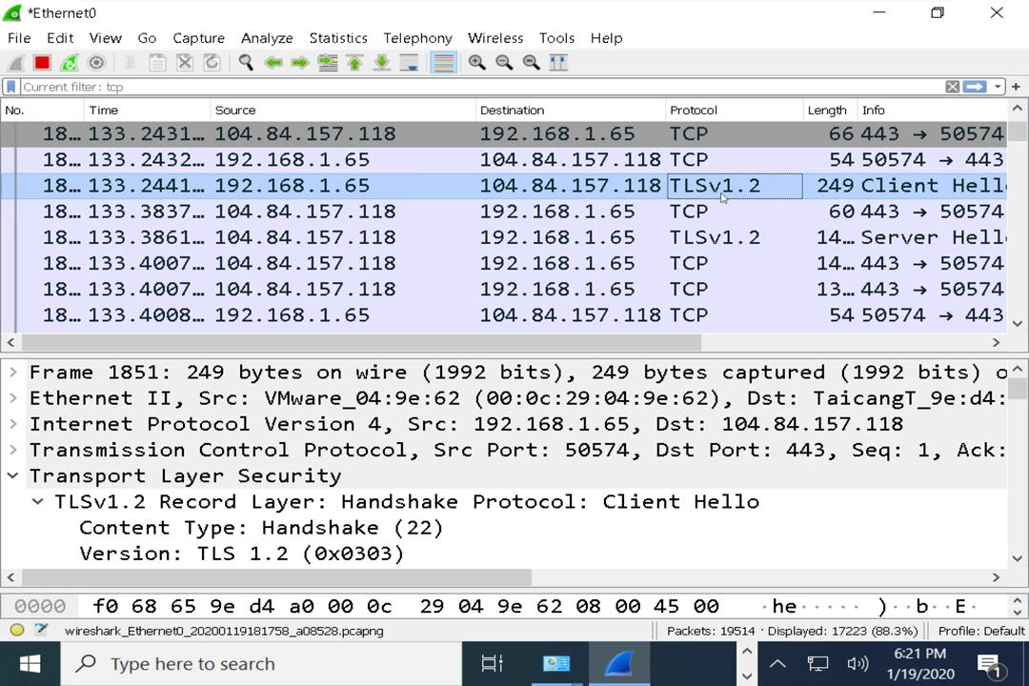
pyautogui.scroll(-4, 531, 481)
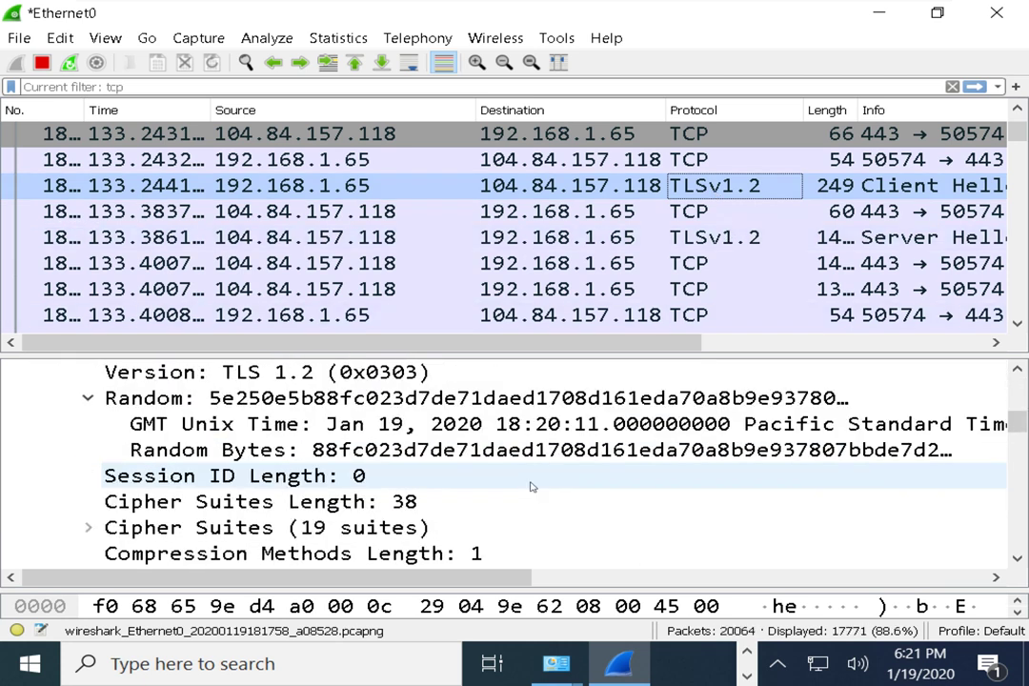
pyautogui.click(781, 236)
pyautogui.scroll(-3, 546, 506)
pyautogui.scroll(8, 546, 507)
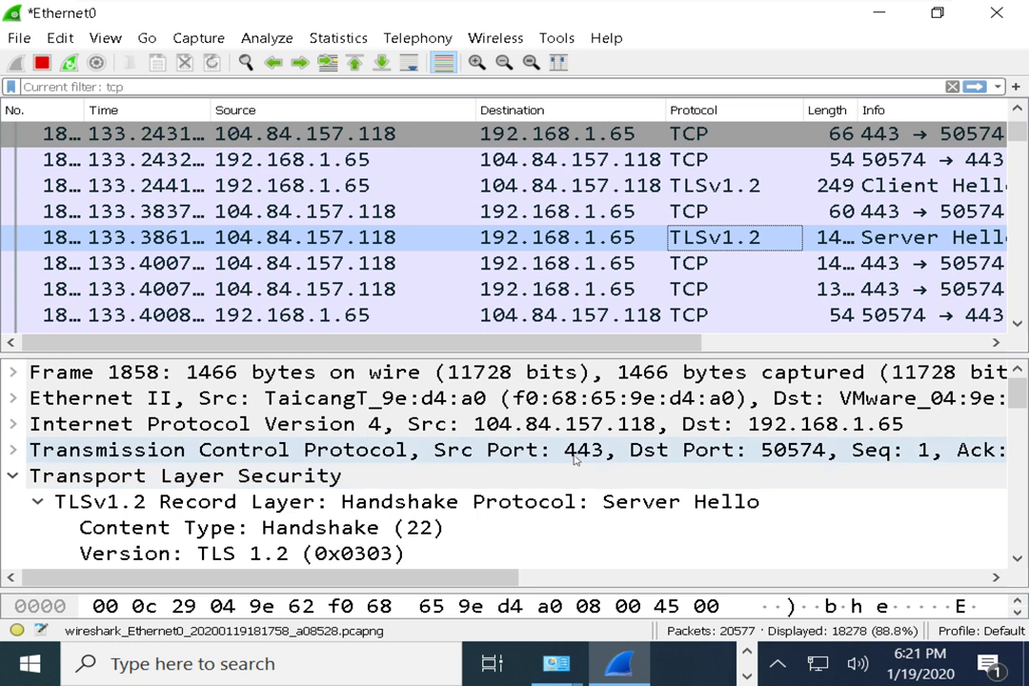
pyautogui.click(734, 194)
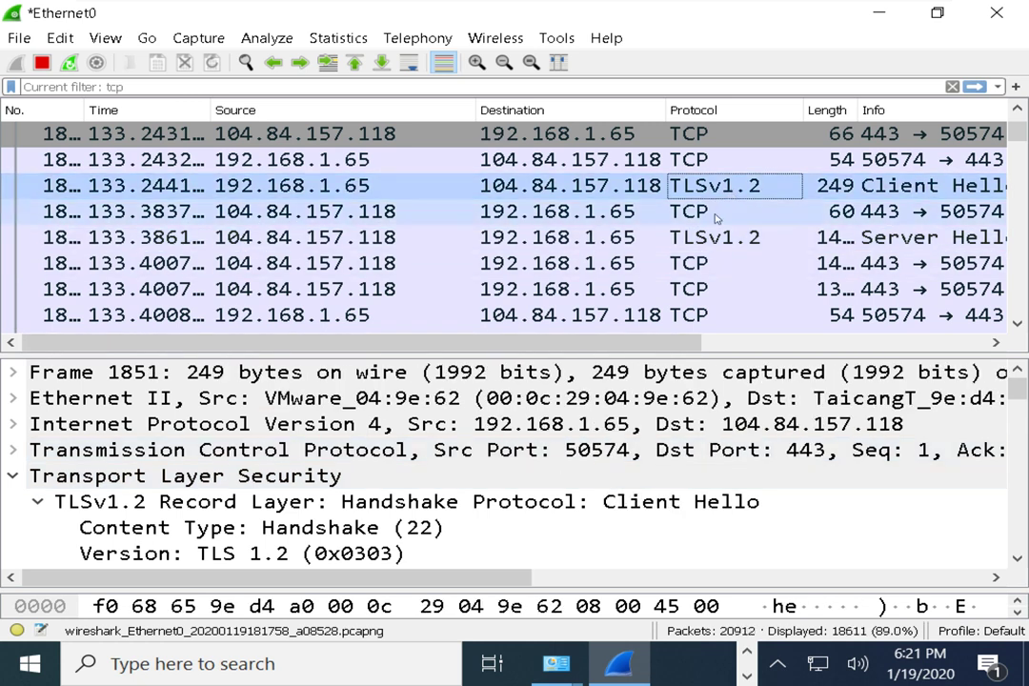
pyautogui.scroll(3, 719, 235)
pyautogui.scroll(3, 714, 229)
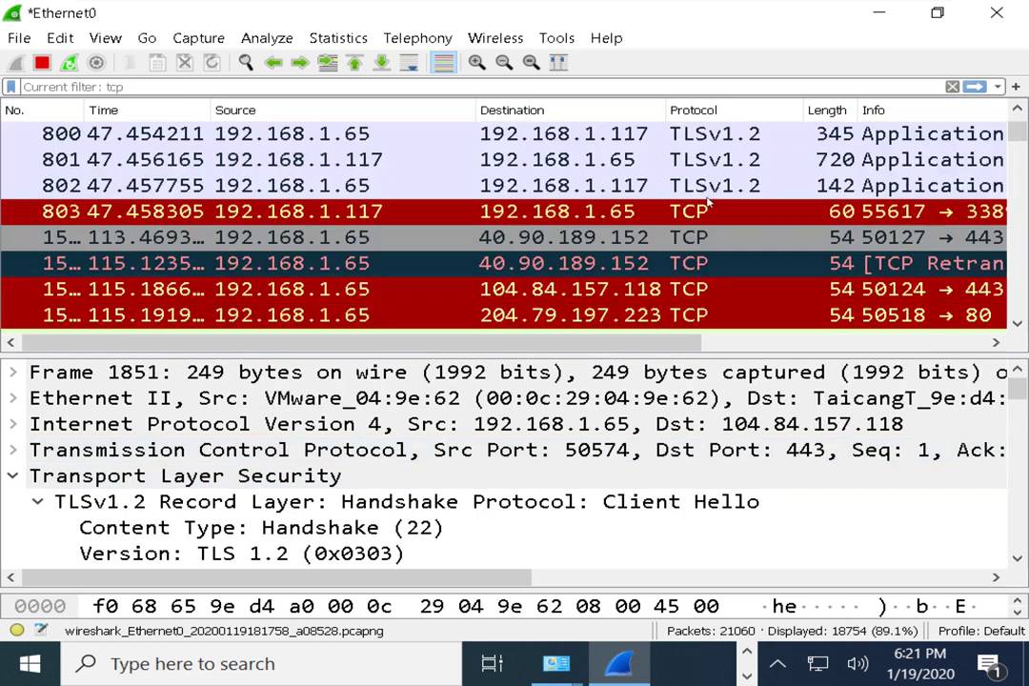
pyautogui.click(707, 211)
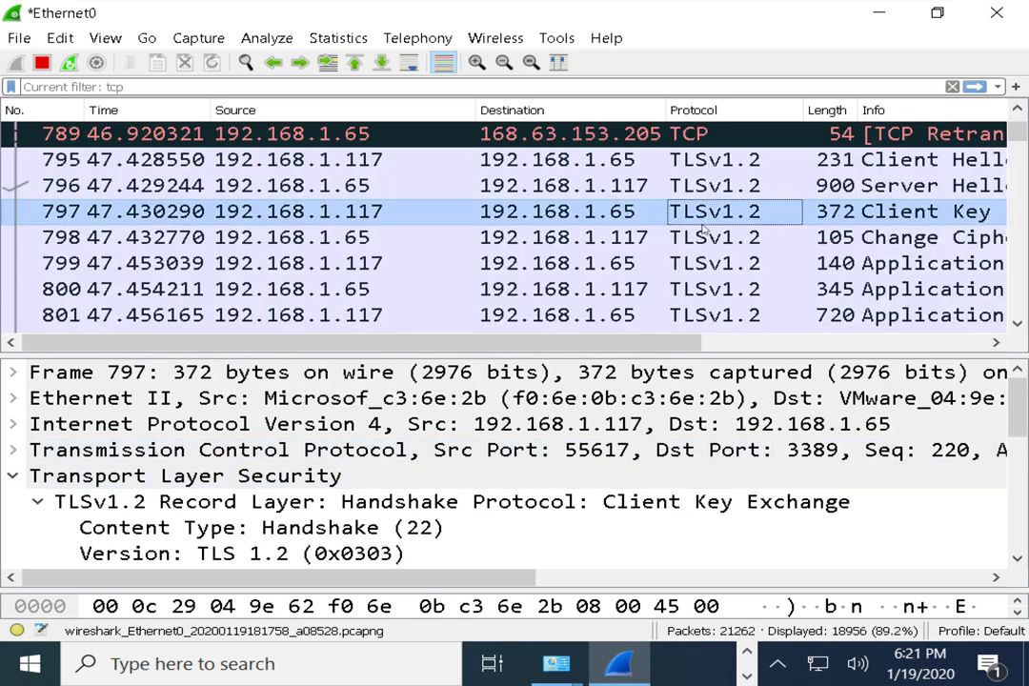
# Step: Highlight the port 3389 TCP header, then re-expand the Server Hello's TLS layer to its Random field
pyautogui.click(821, 453)
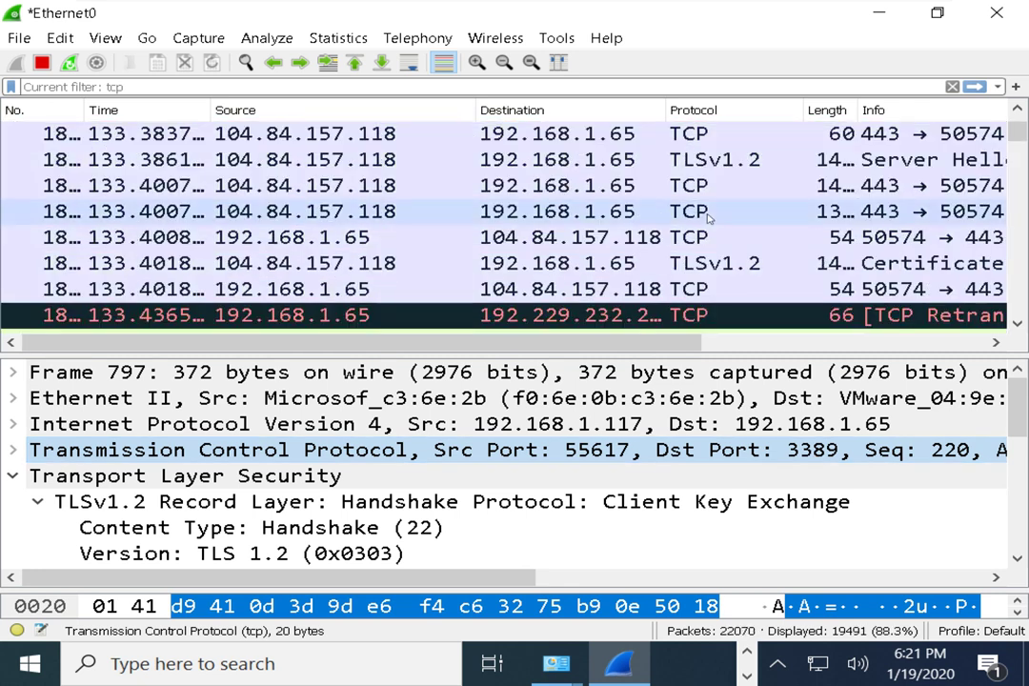
pyautogui.click(731, 160)
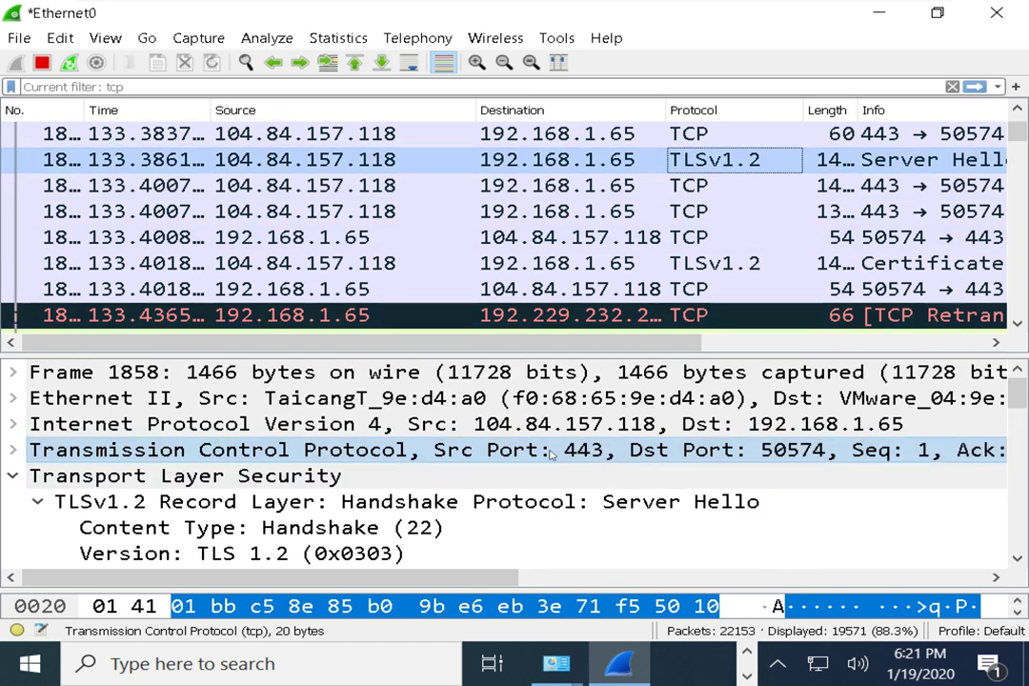
pyautogui.click(13, 475)
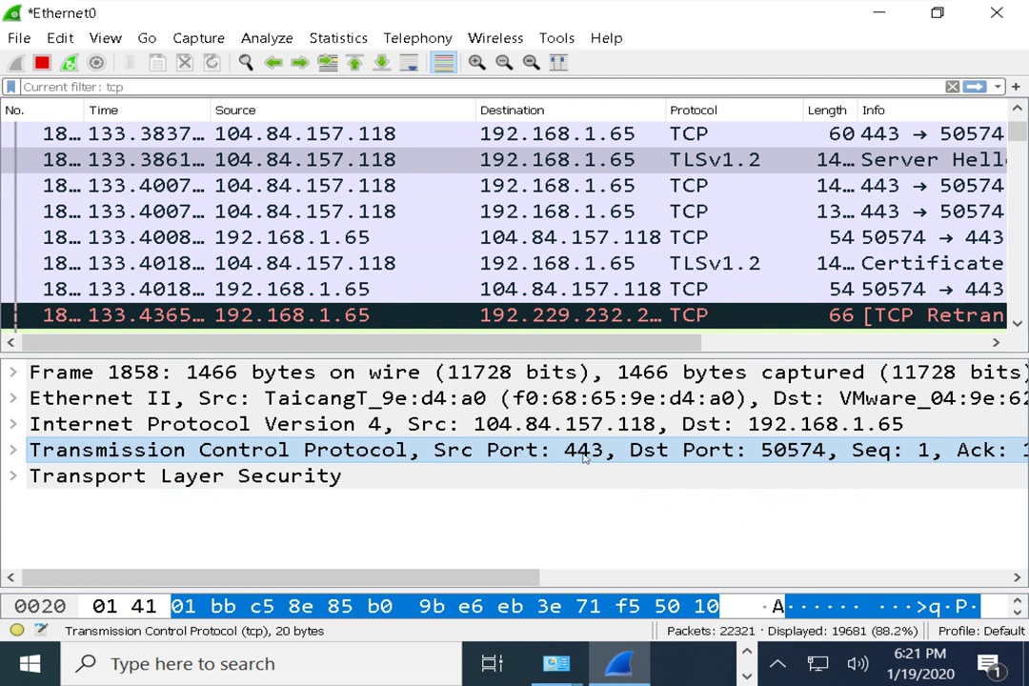
pyautogui.click(10, 477)
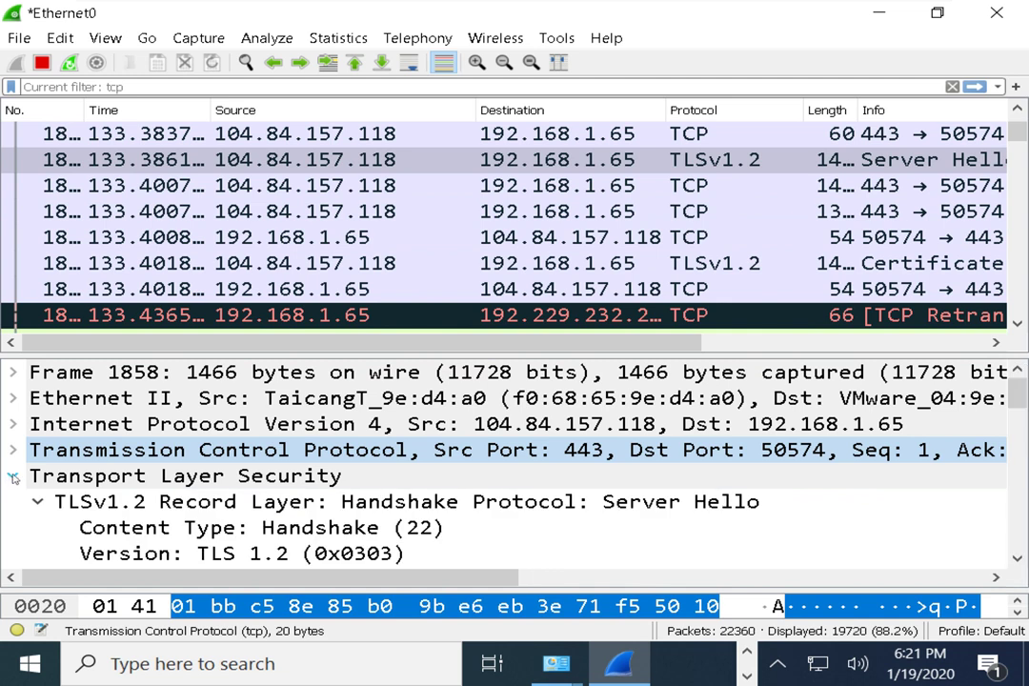
pyautogui.scroll(-2, 268, 506)
pyautogui.scroll(-1, 268, 507)
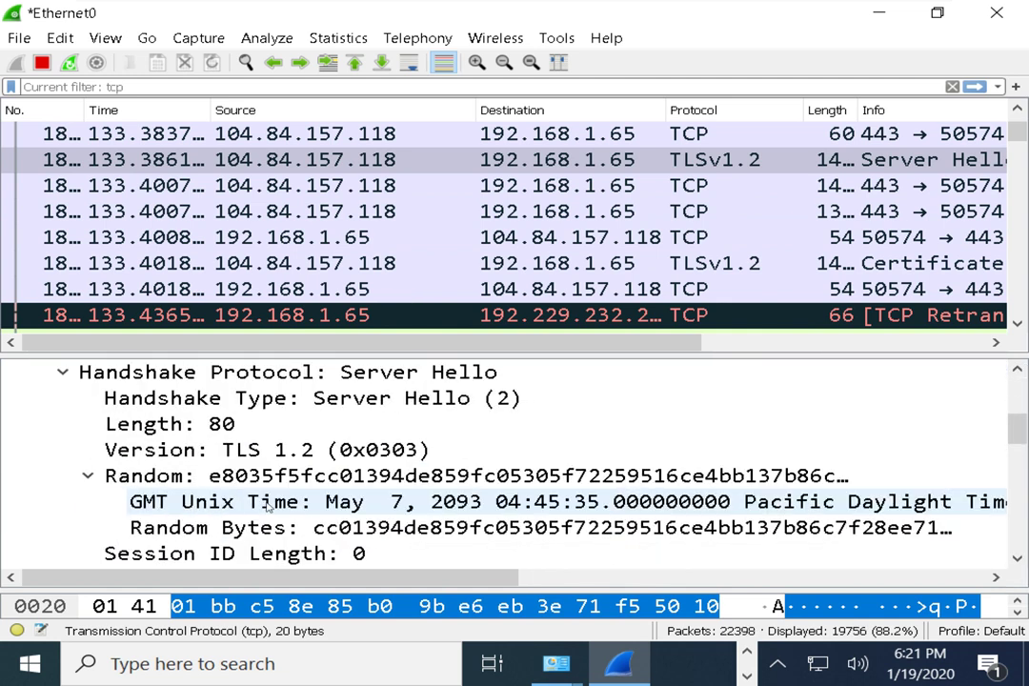
pyautogui.click(269, 466)
# Step: Open packet 1888, the Certificate Status record from 104.84.157.118 on port 443
pyautogui.scroll(-5, 281, 510)
pyautogui.scroll(5, 293, 519)
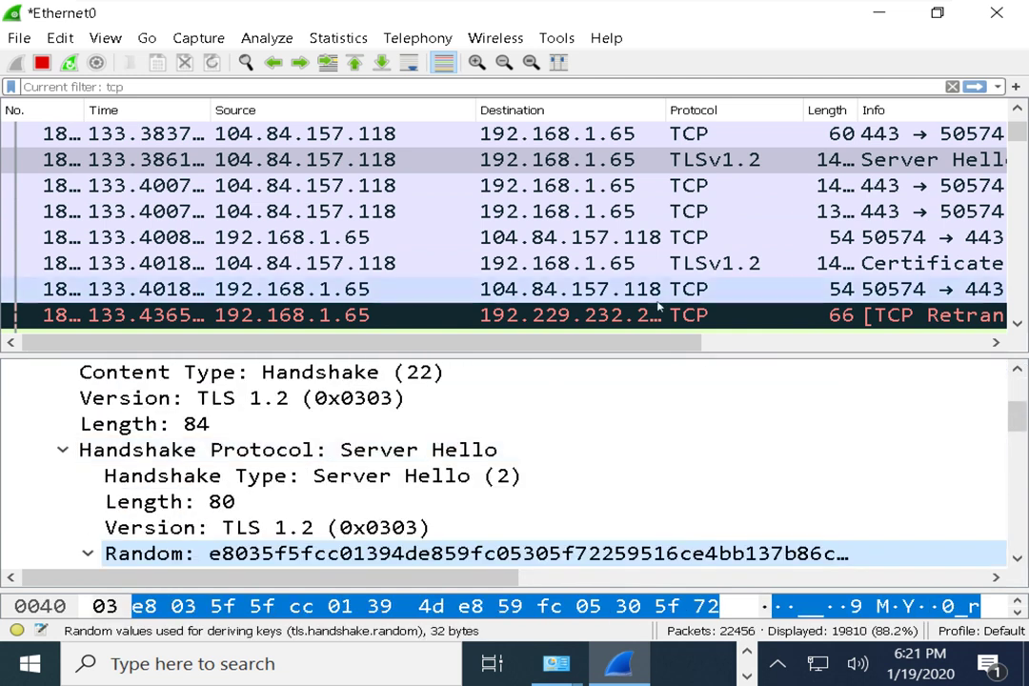
pyautogui.scroll(2, 529, 442)
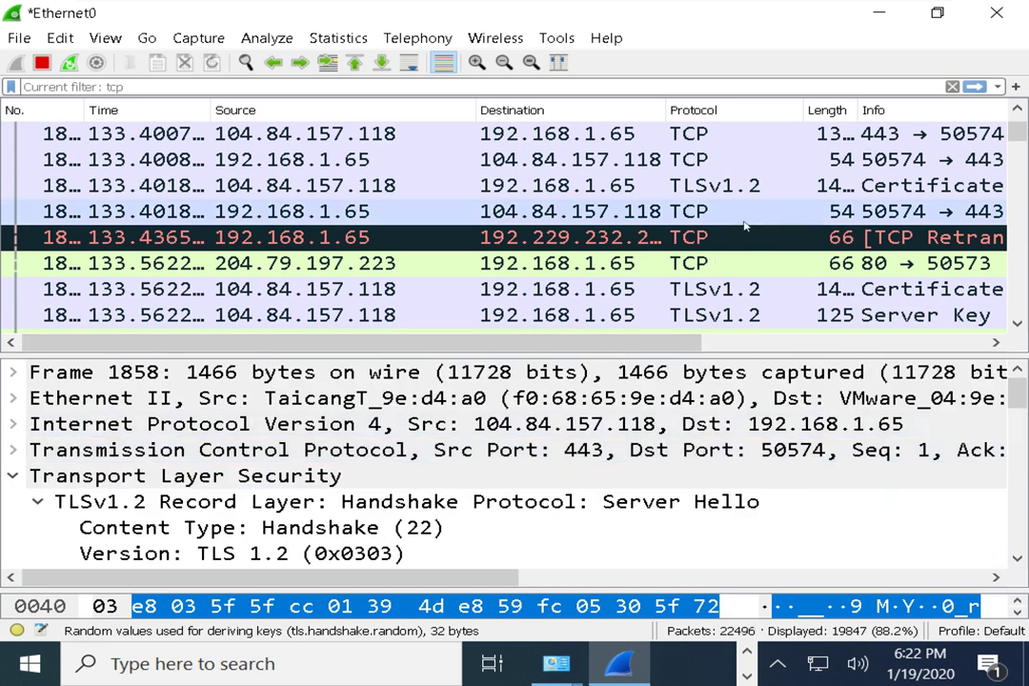
pyautogui.click(717, 296)
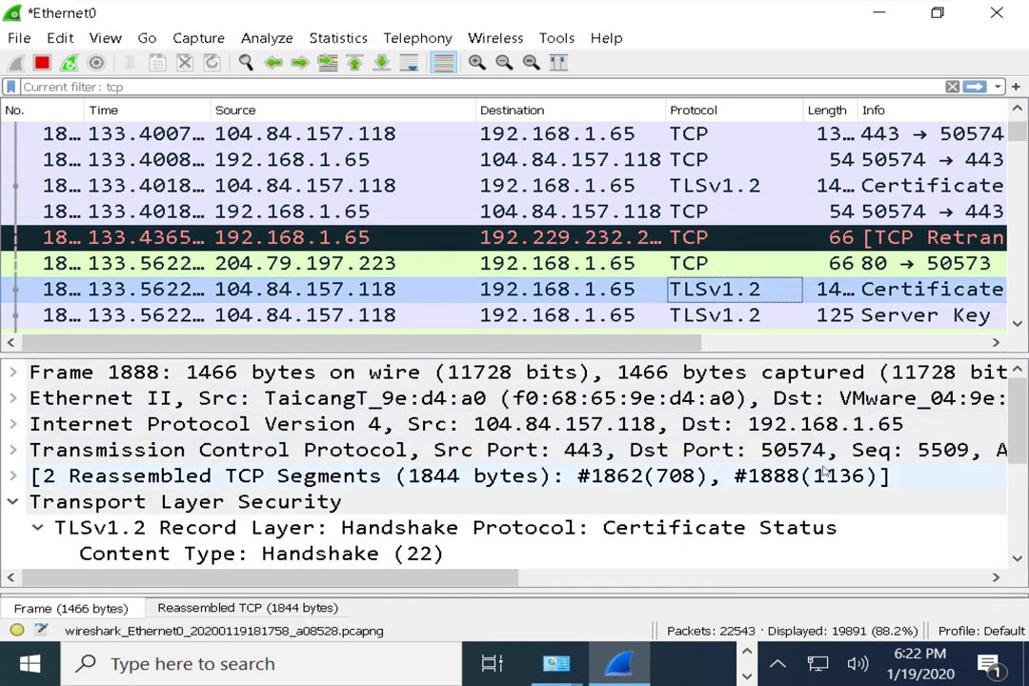
# Step: Inspect the Certificate Status packet's TCP ports and its Transport Layer Security records
pyautogui.click(590, 453)
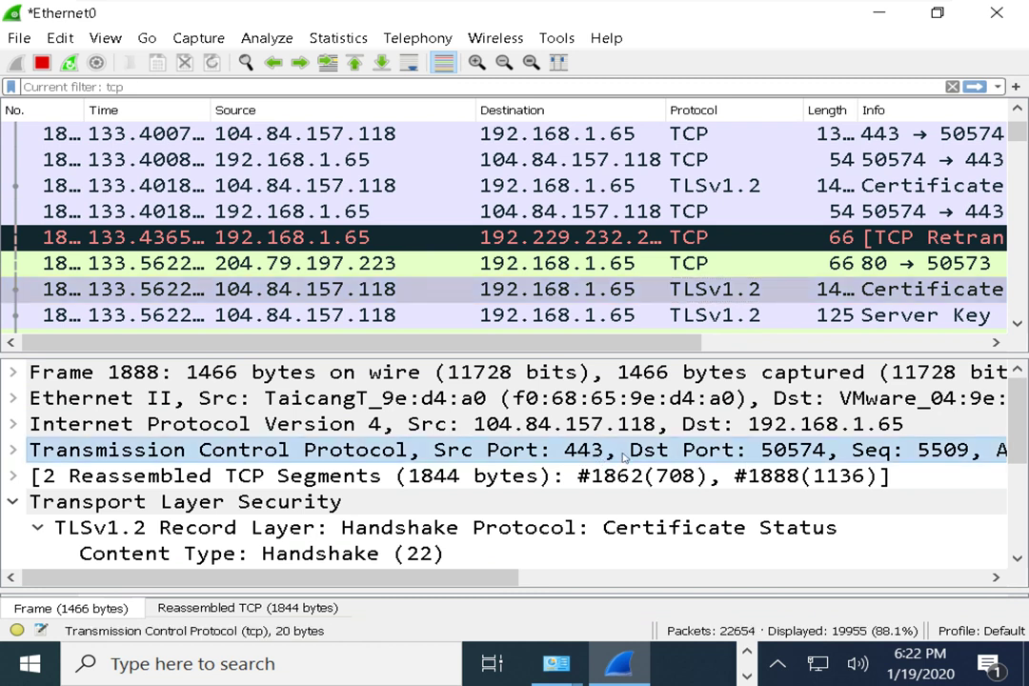
pyautogui.click(404, 501)
pyautogui.scroll(-2, 380, 514)
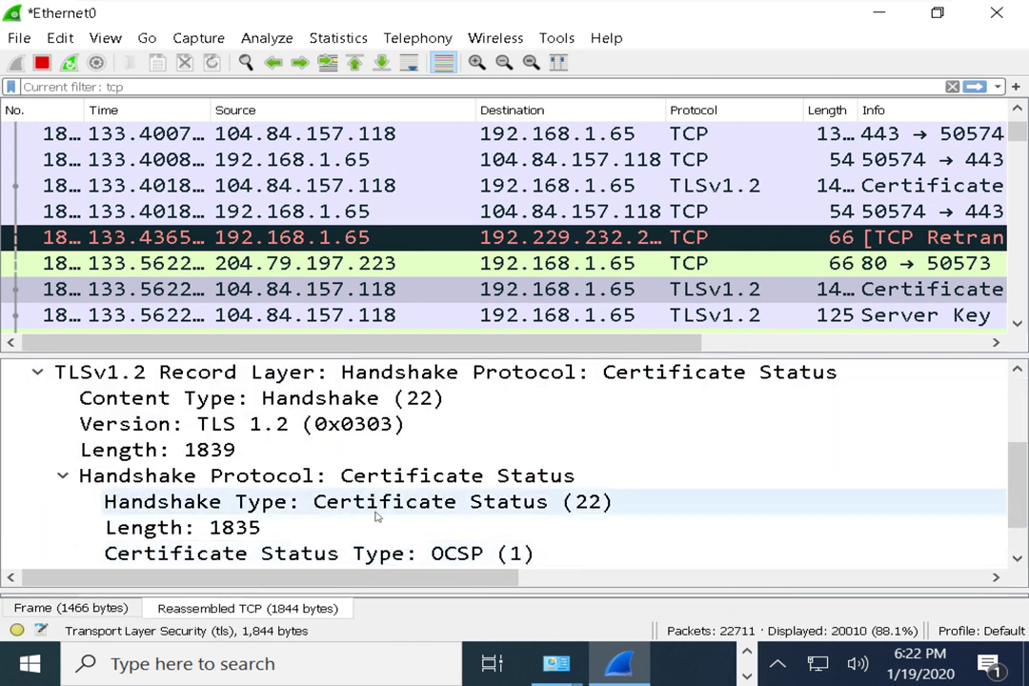
pyautogui.scroll(-1, 376, 515)
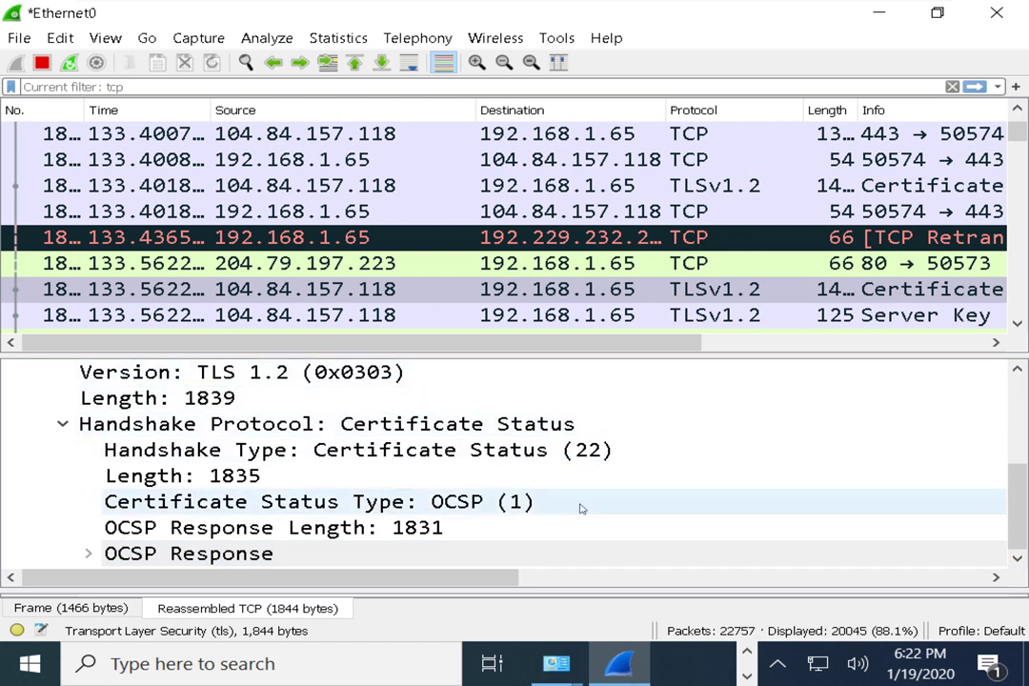
# Step: Move down the packet list past Client Key Exchange and select HTTP GET frame 1892
pyautogui.click(724, 288)
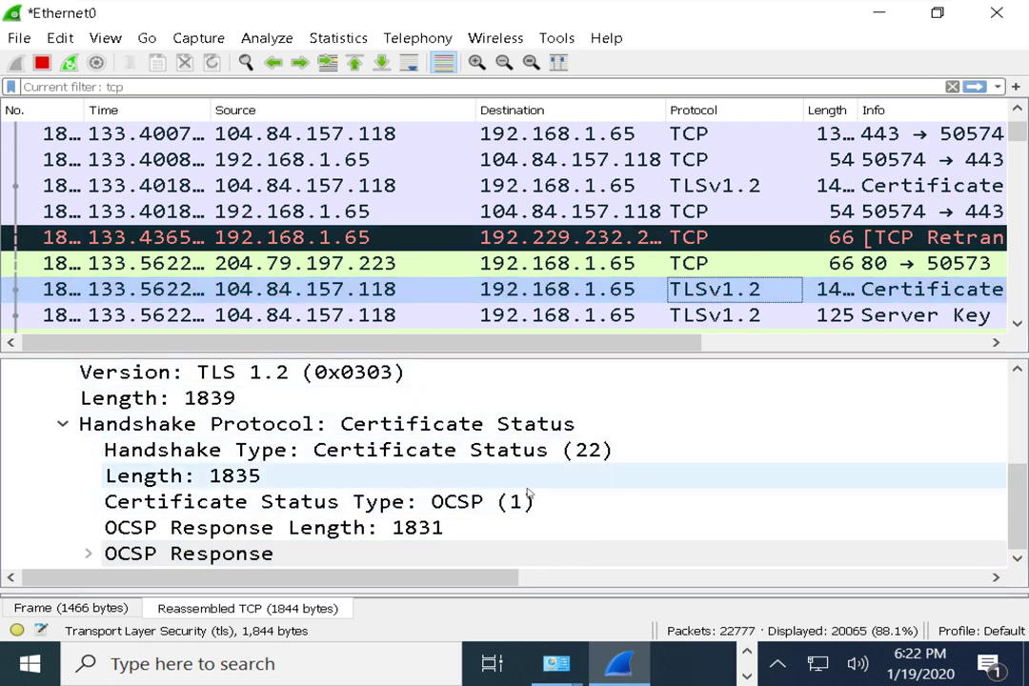
pyautogui.scroll(-5, 581, 455)
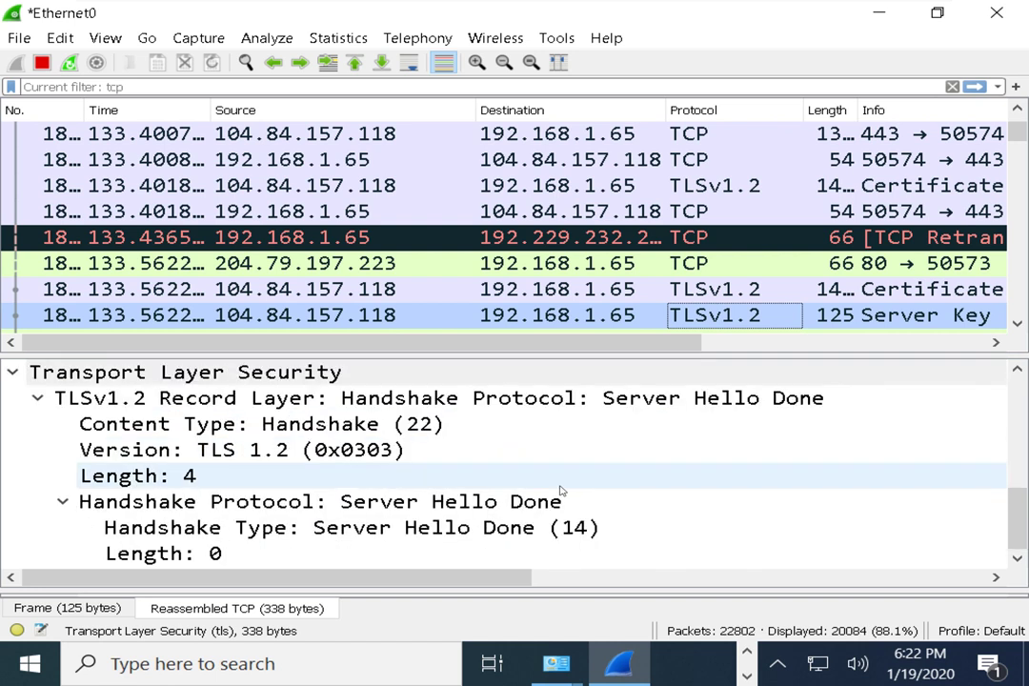
pyautogui.scroll(-2, 619, 248)
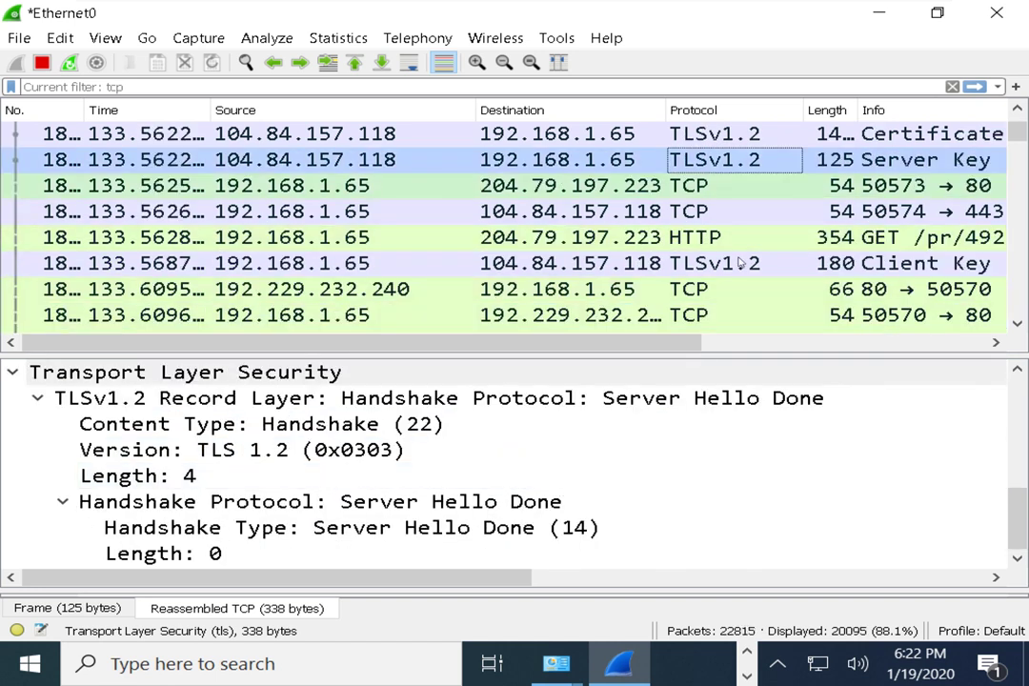
pyautogui.click(670, 265)
pyautogui.click(678, 237)
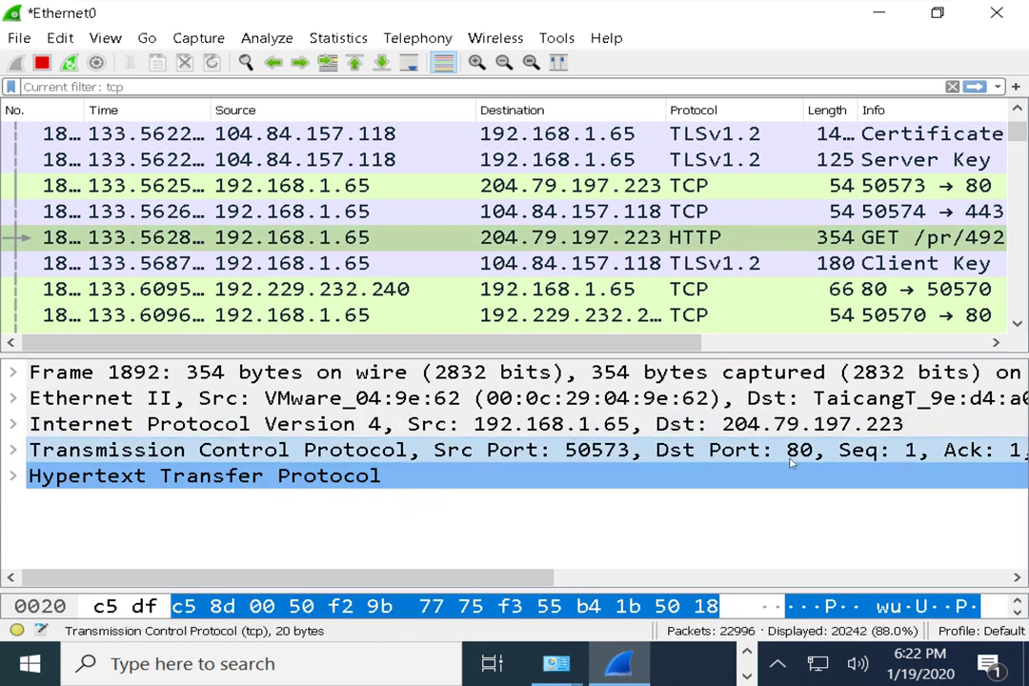
# Step: Expand the HTTP section and inspect the Accept-Encoding, User-Agent, Host and request URI headers
pyautogui.click(15, 473)
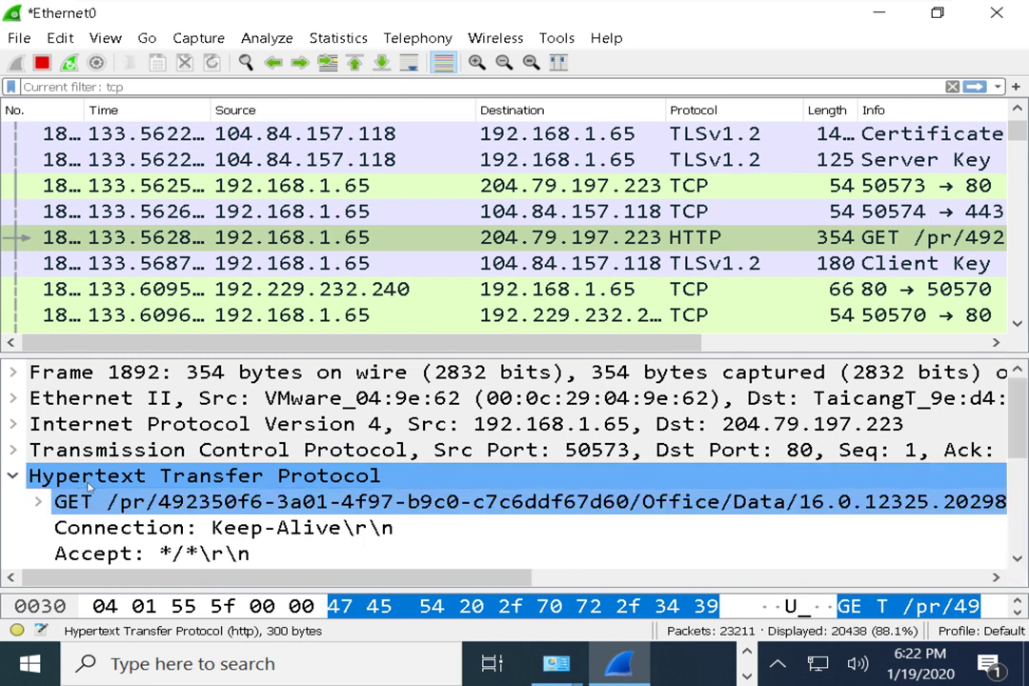
pyautogui.scroll(-1, 236, 462)
pyautogui.click(259, 502)
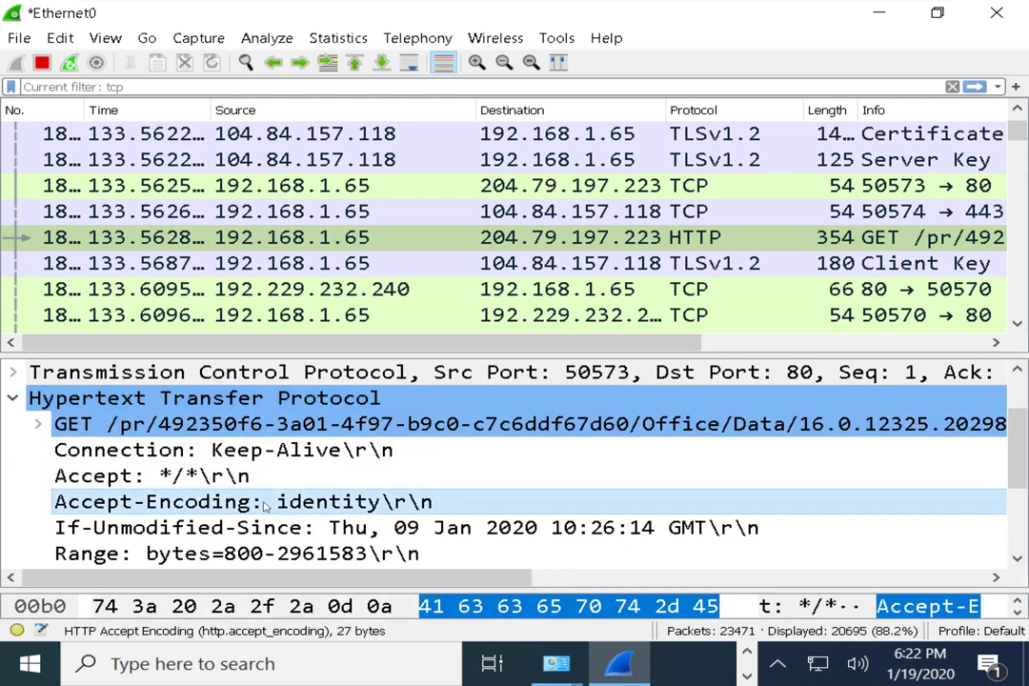
pyautogui.scroll(-1, 262, 501)
pyautogui.click(85, 502)
pyautogui.scroll(-1, 96, 504)
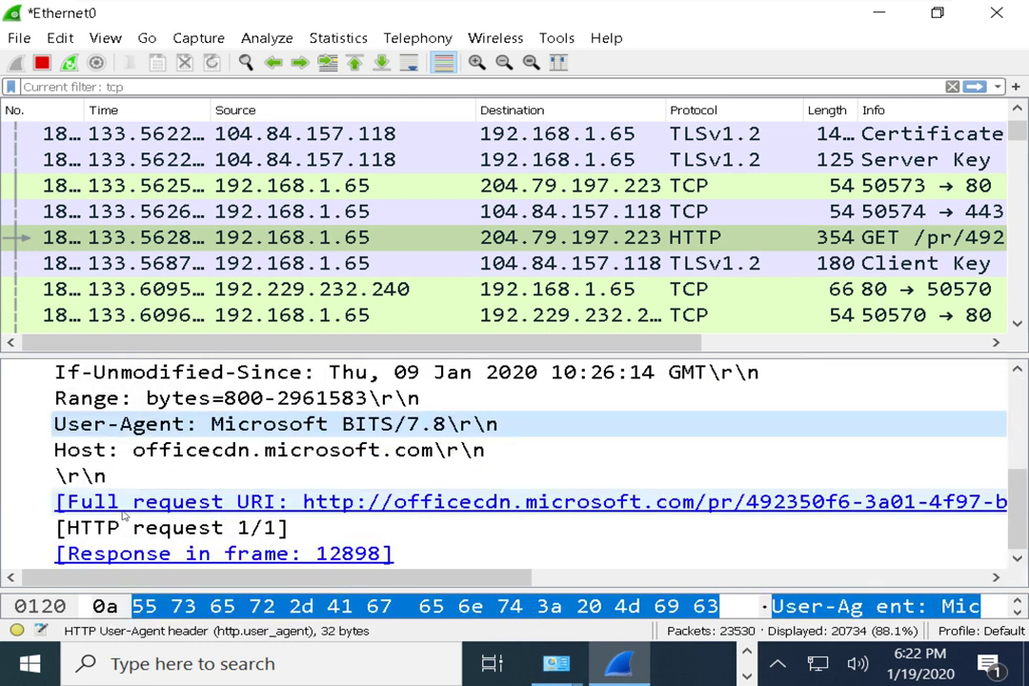
pyautogui.press('Down')
pyautogui.click(424, 505)
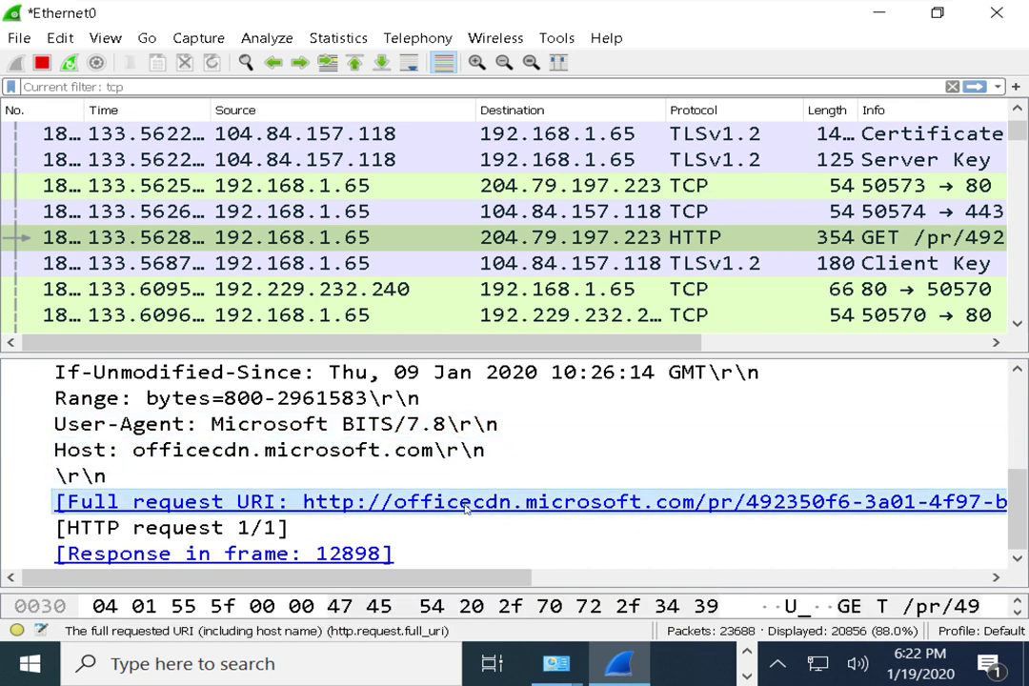
pyautogui.moveTo(292, 583); pyautogui.dragTo(179, 563)
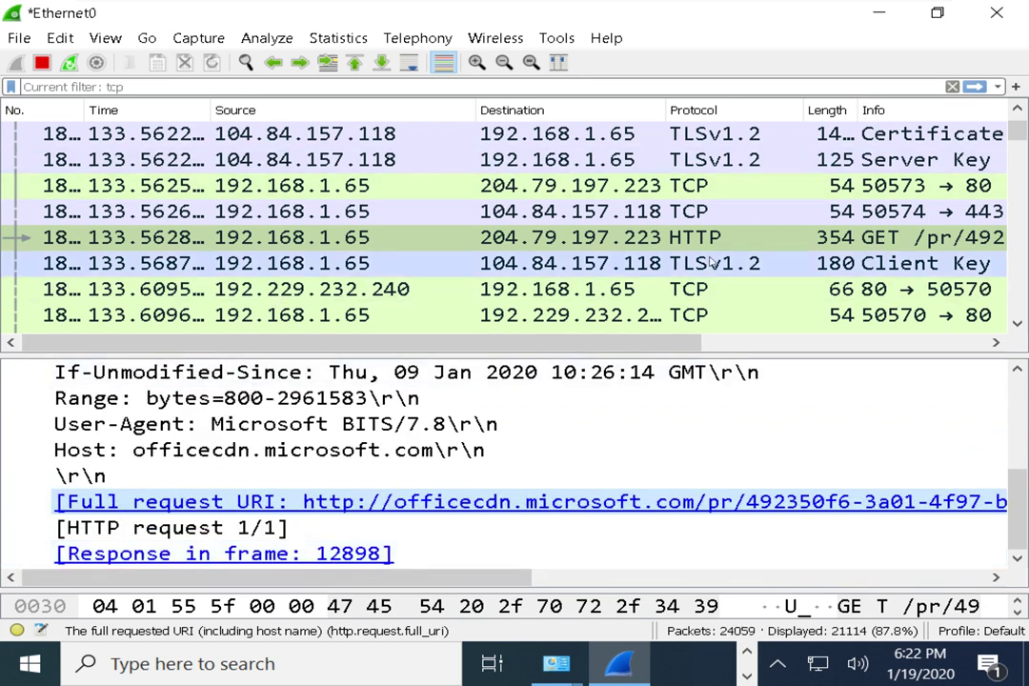
pyautogui.scroll(2, 667, 271)
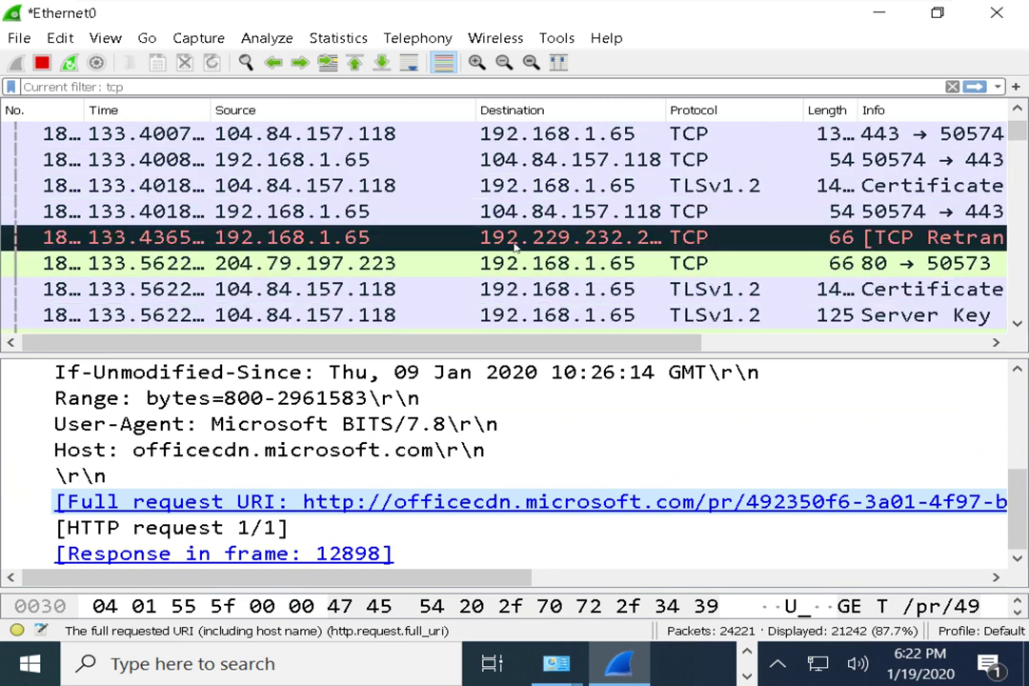
pyautogui.click(610, 266)
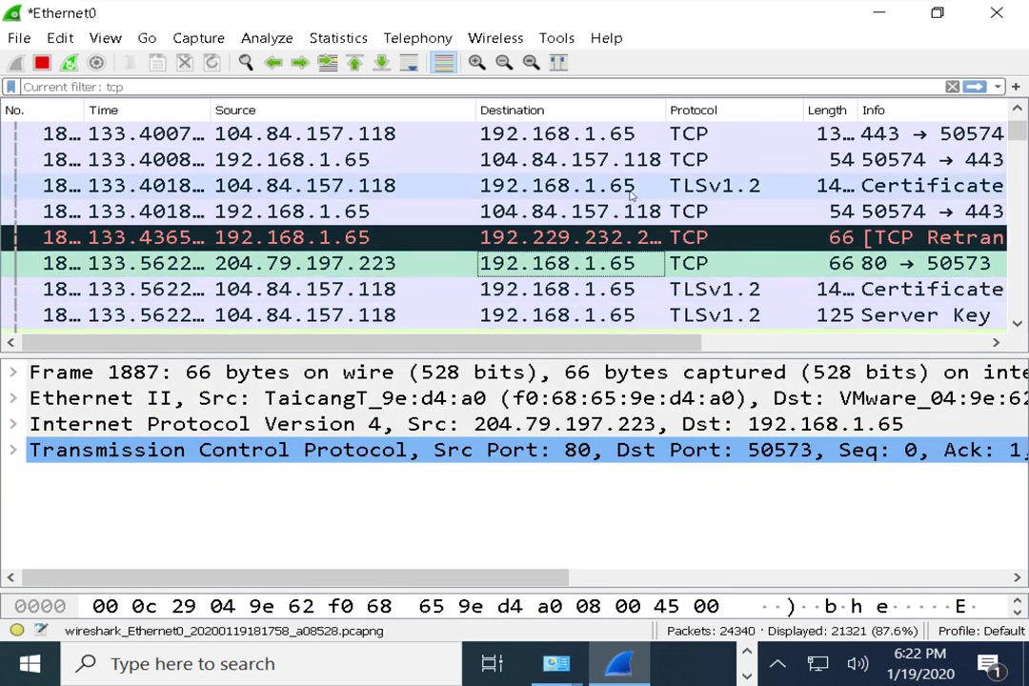
# Step: Stop the capture, quit Wireshark without saving, and take VMware out of full screen
pyautogui.click(42, 63)
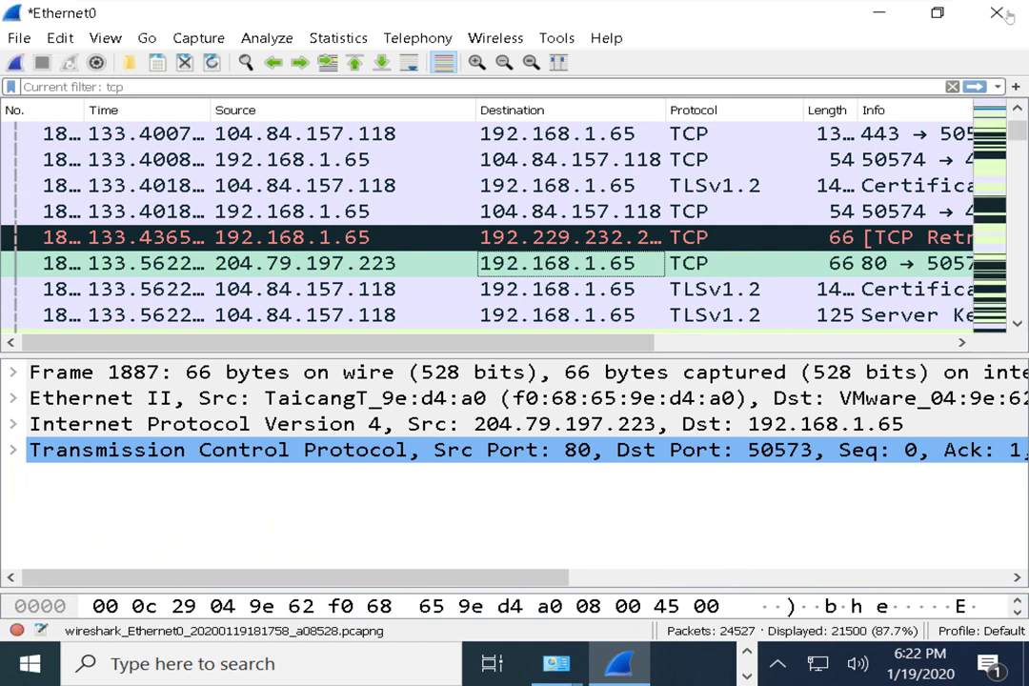
pyautogui.click(996, 13)
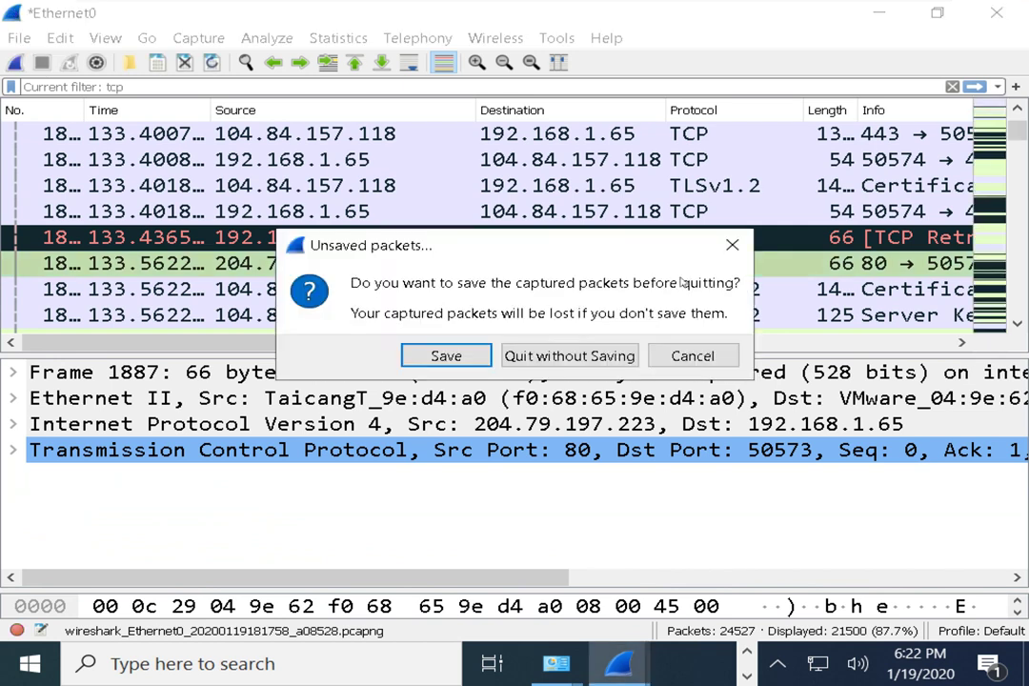
pyautogui.click(557, 357)
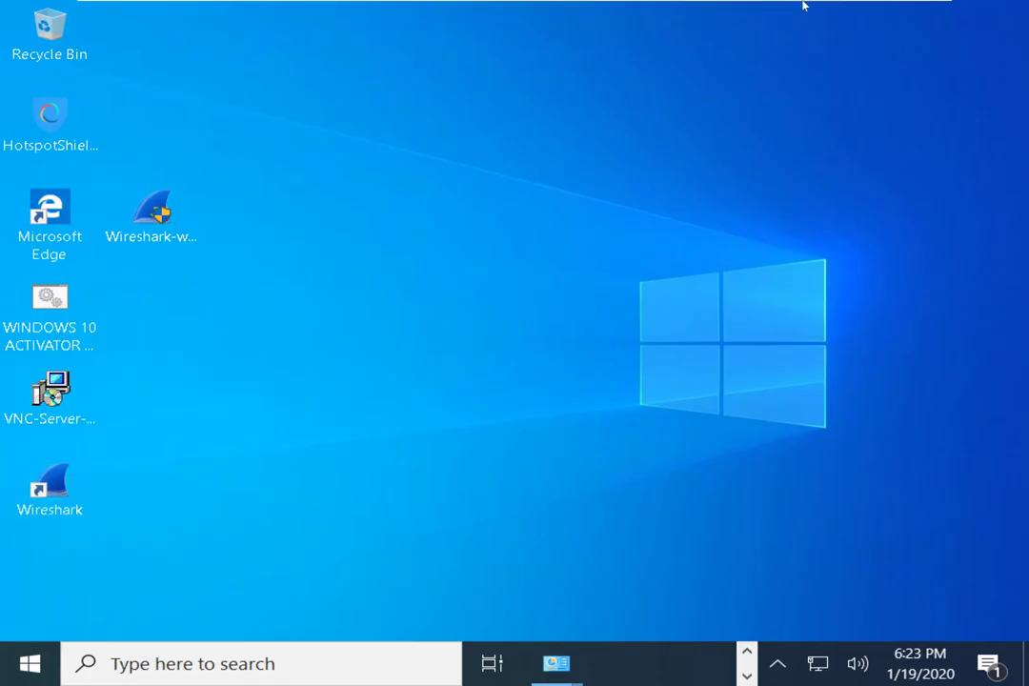
pyautogui.moveTo(810, 5)
pyautogui.click(912, 14)
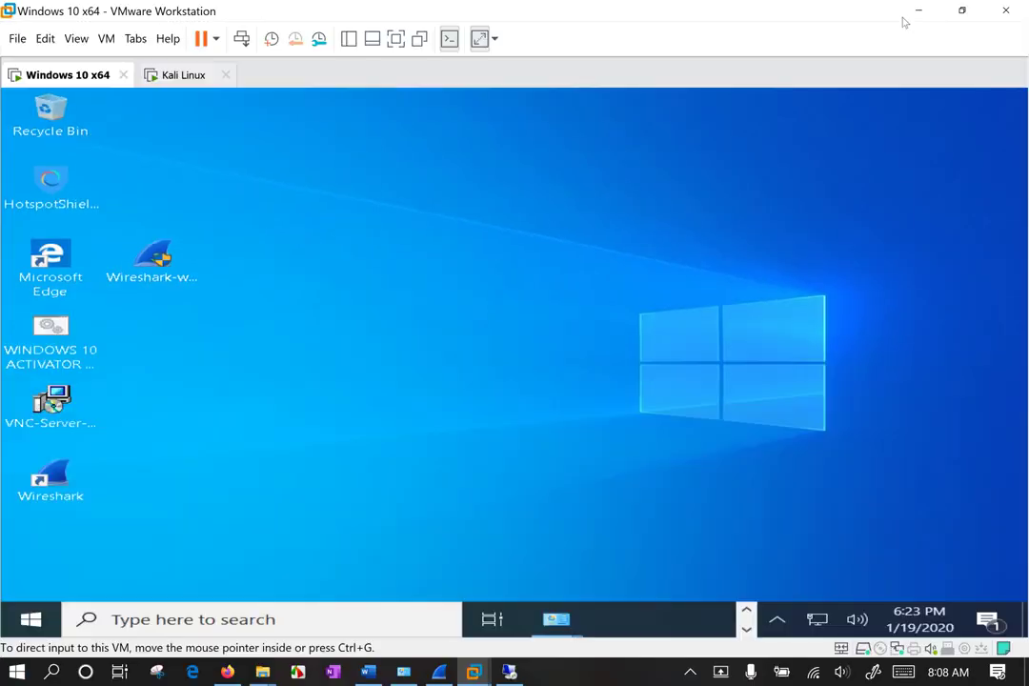
# Step: Minimize VMware and accept the untrusted certificate to connect to 192.168.1.65
pyautogui.click(917, 14)
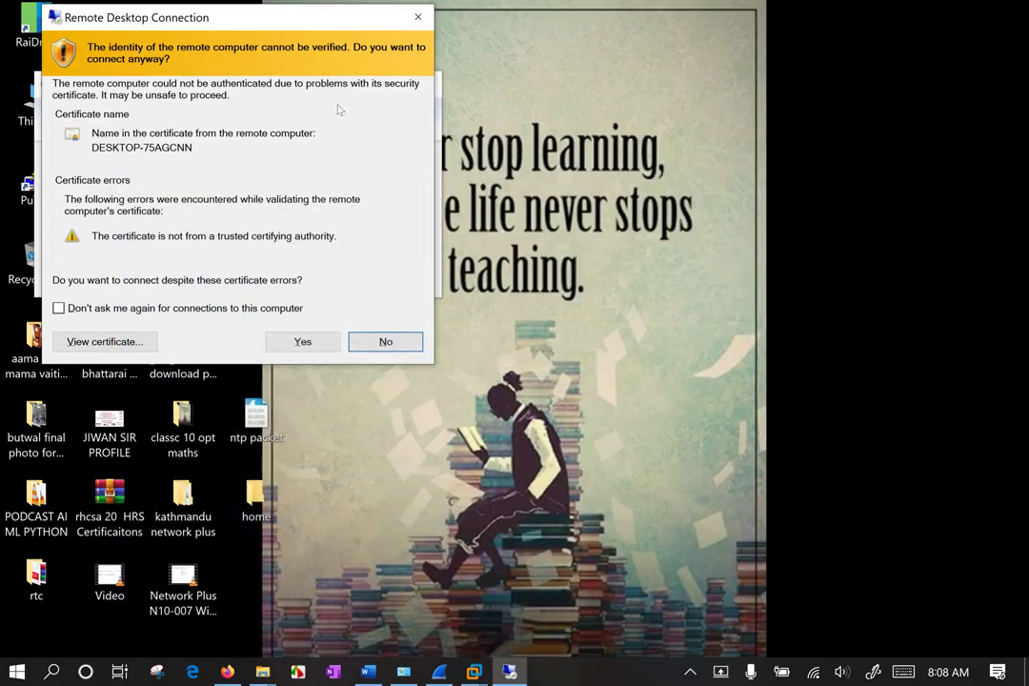
pyautogui.moveTo(233, 21); pyautogui.dragTo(478, 101)
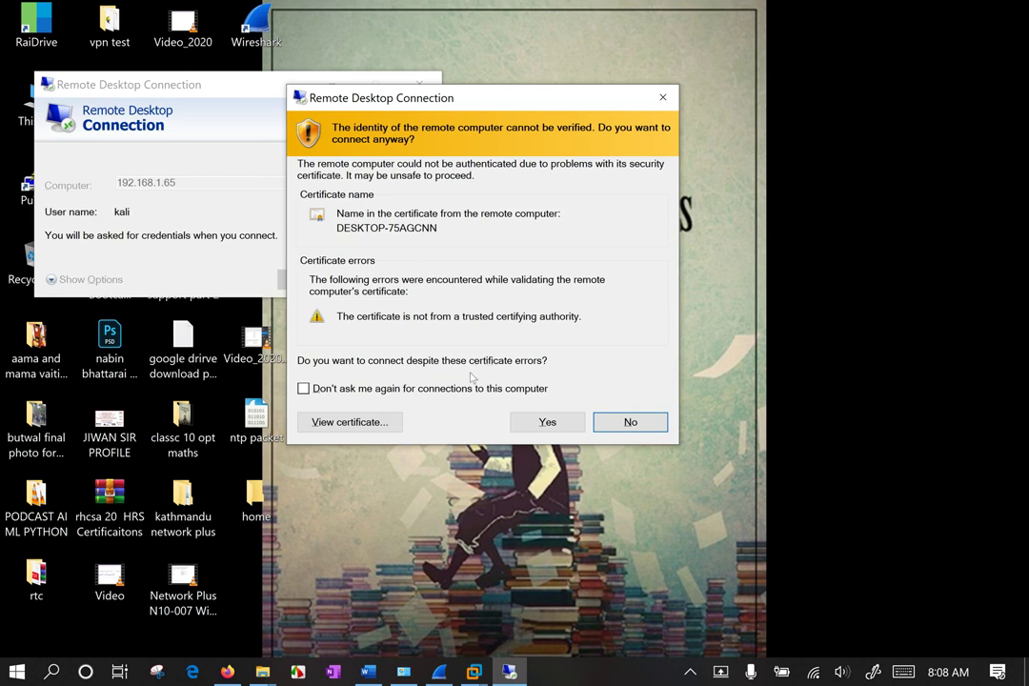
pyautogui.click(547, 422)
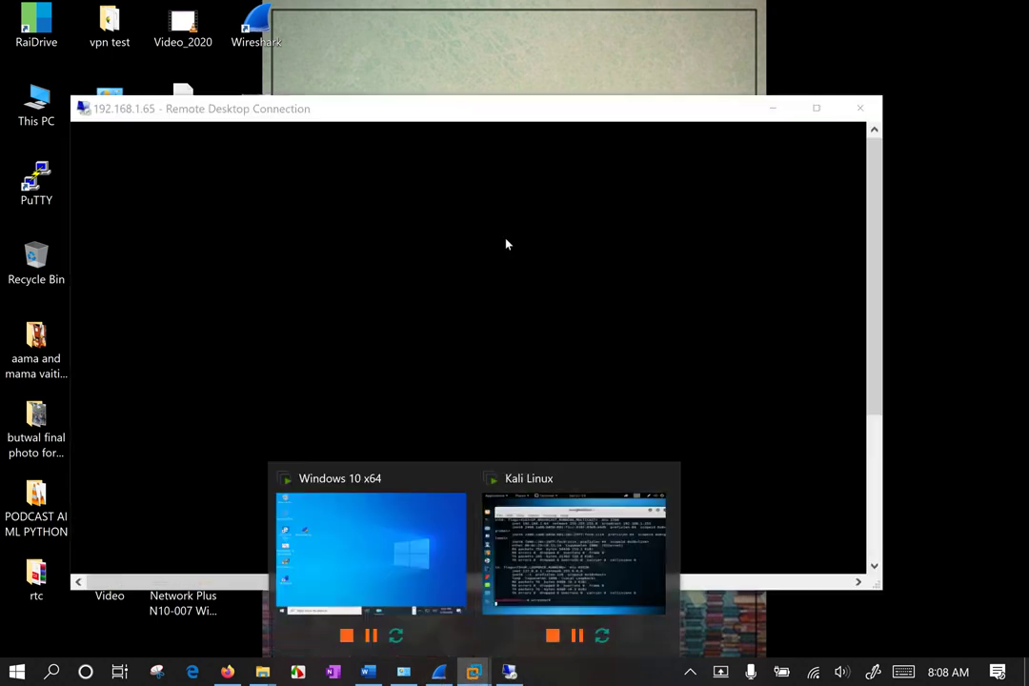
# Step: Release the VM's input, minimize VMware, and reposition the remote session window
pyautogui.hotkey('alt', 'Tab')
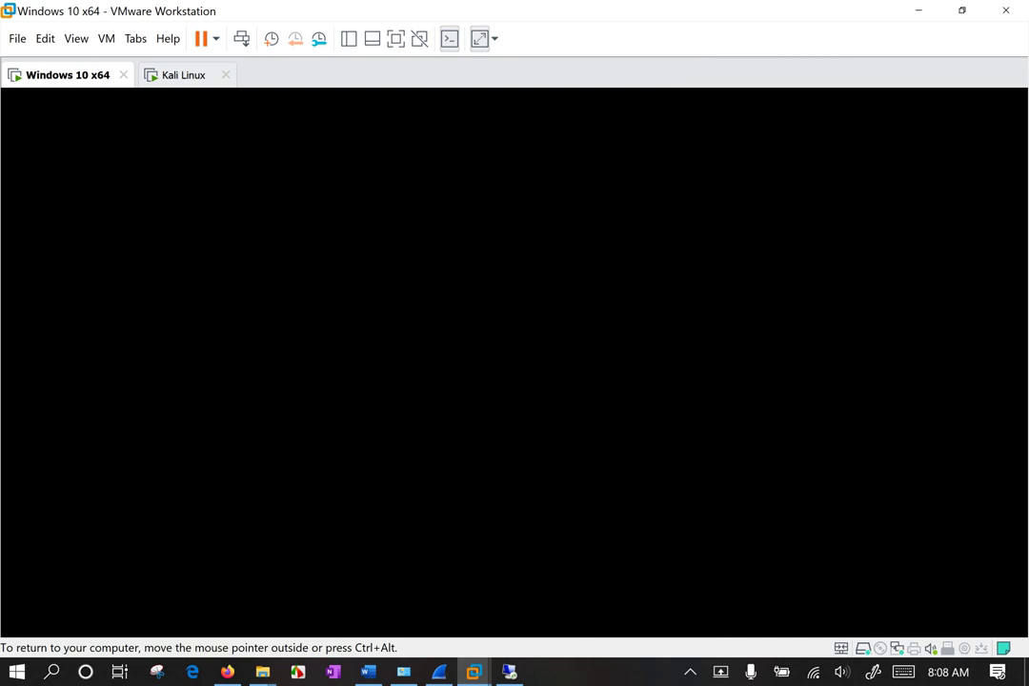
pyautogui.hotkey('ctrl', 'alt')
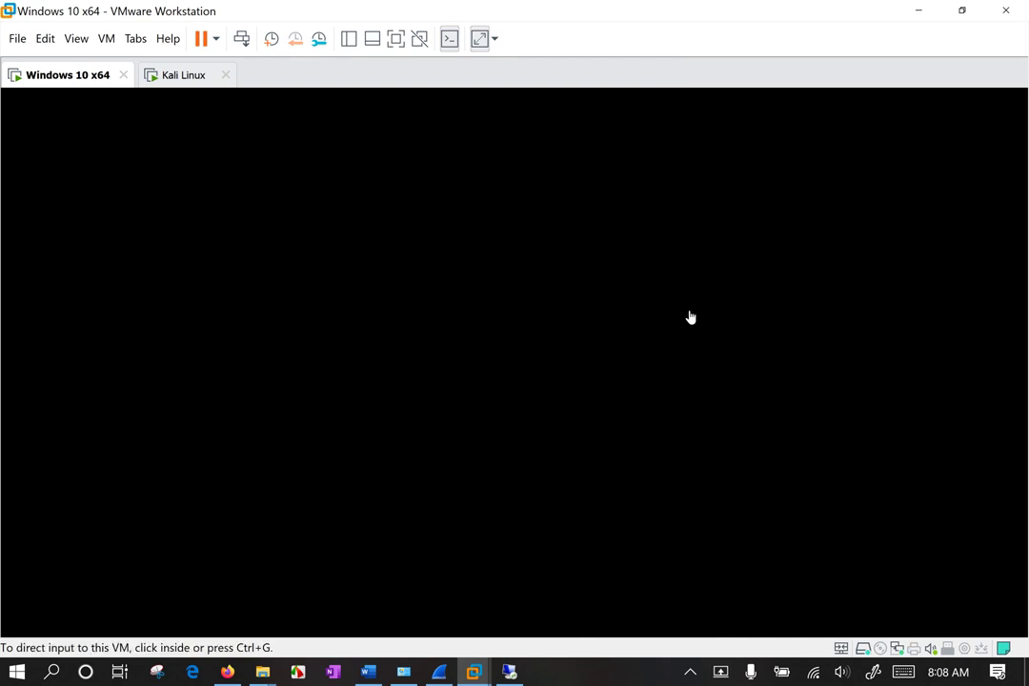
pyautogui.click(918, 10)
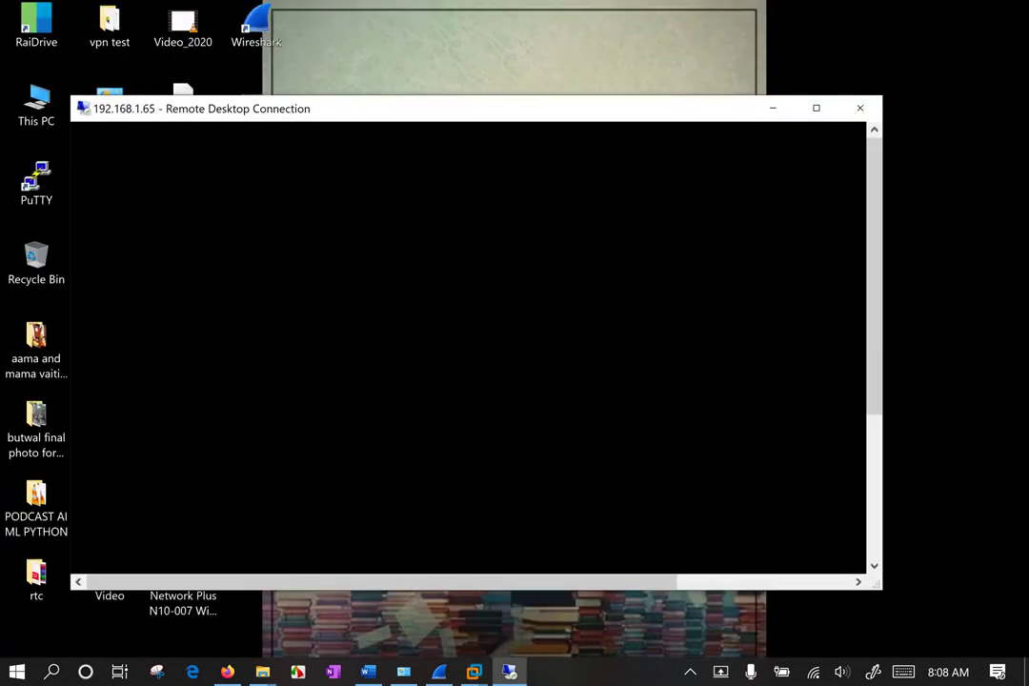
pyautogui.moveTo(547, 116); pyautogui.dragTo(612, 99)
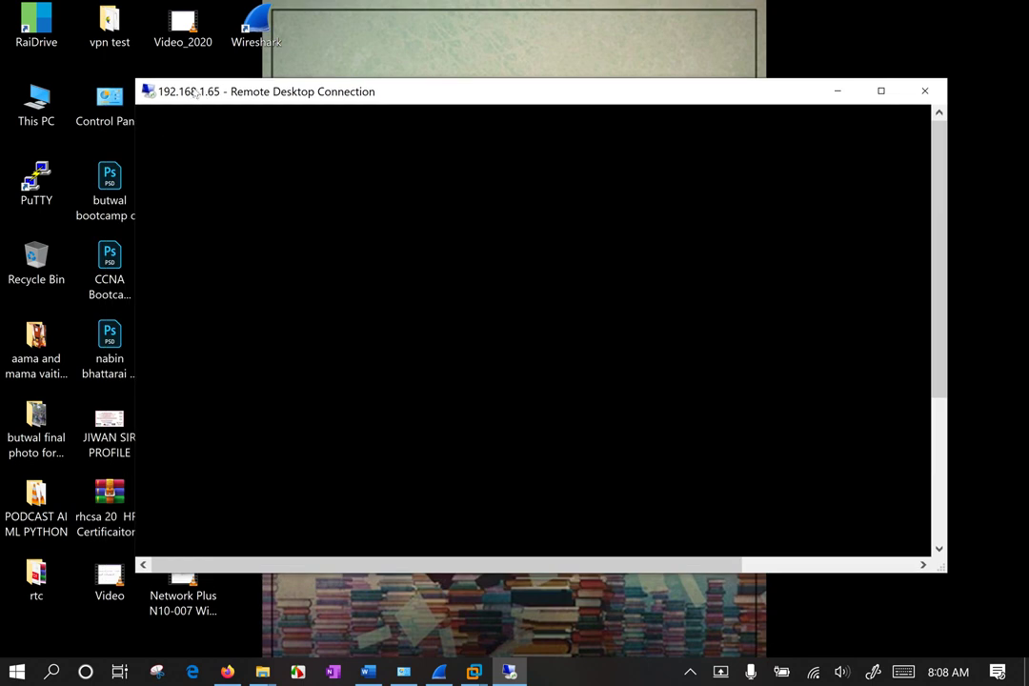
pyautogui.moveTo(357, 96); pyautogui.dragTo(319, 80)
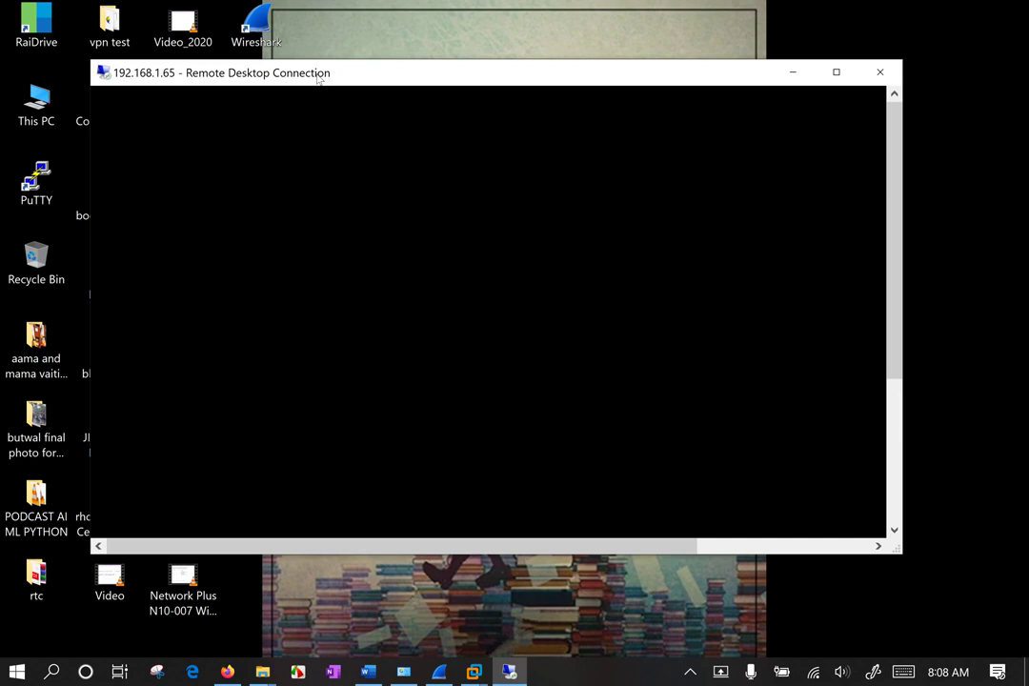
# Step: Close the Remote Desktop window from its title-bar menu and confirm disconnecting from 192.168.1.65
pyautogui.moveTo(319, 80); pyautogui.dragTo(358, 91)
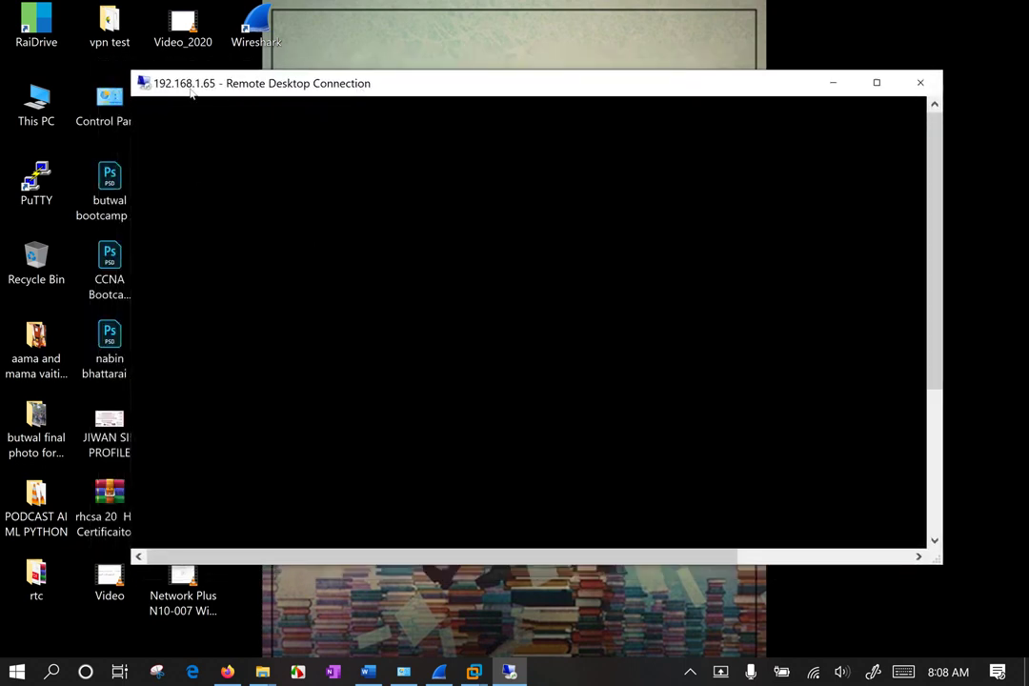
pyautogui.rightClick(458, 84)
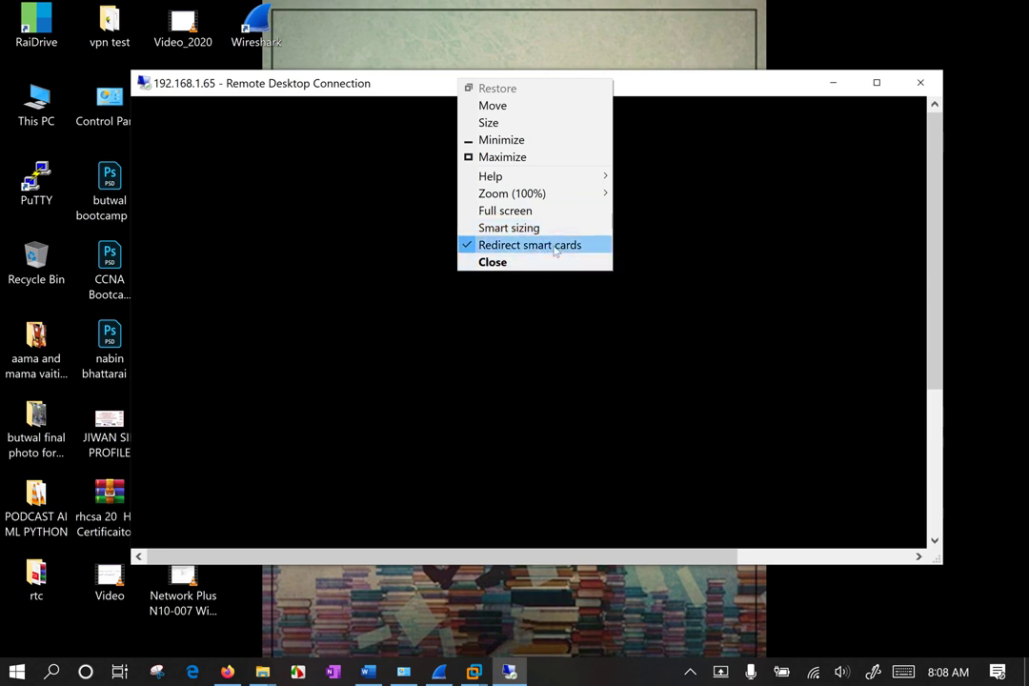
pyautogui.click(547, 265)
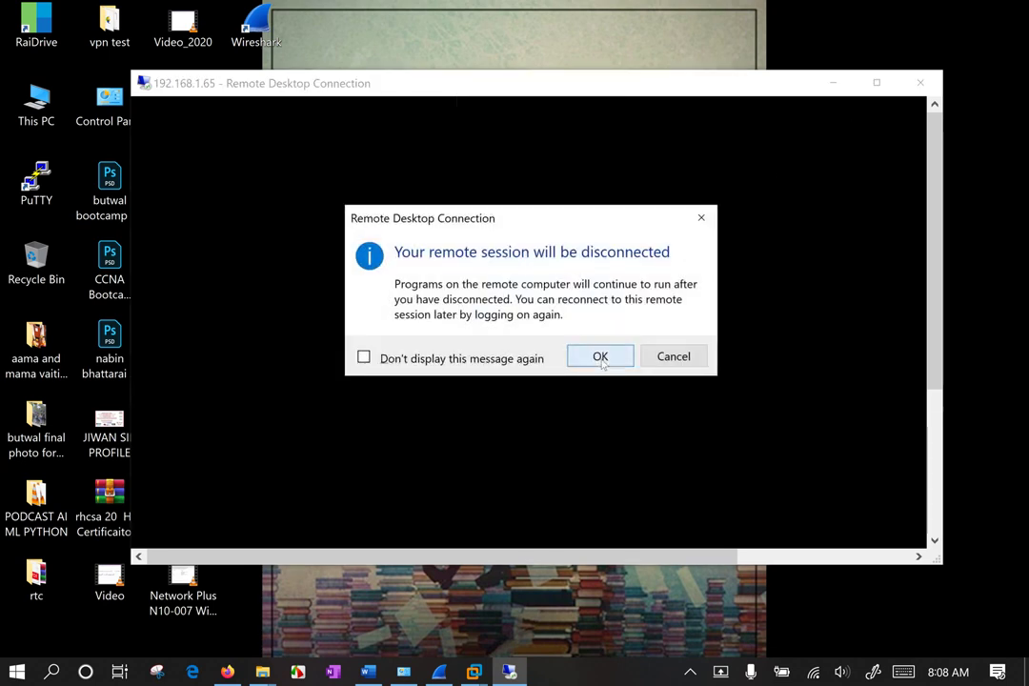
pyautogui.click(600, 356)
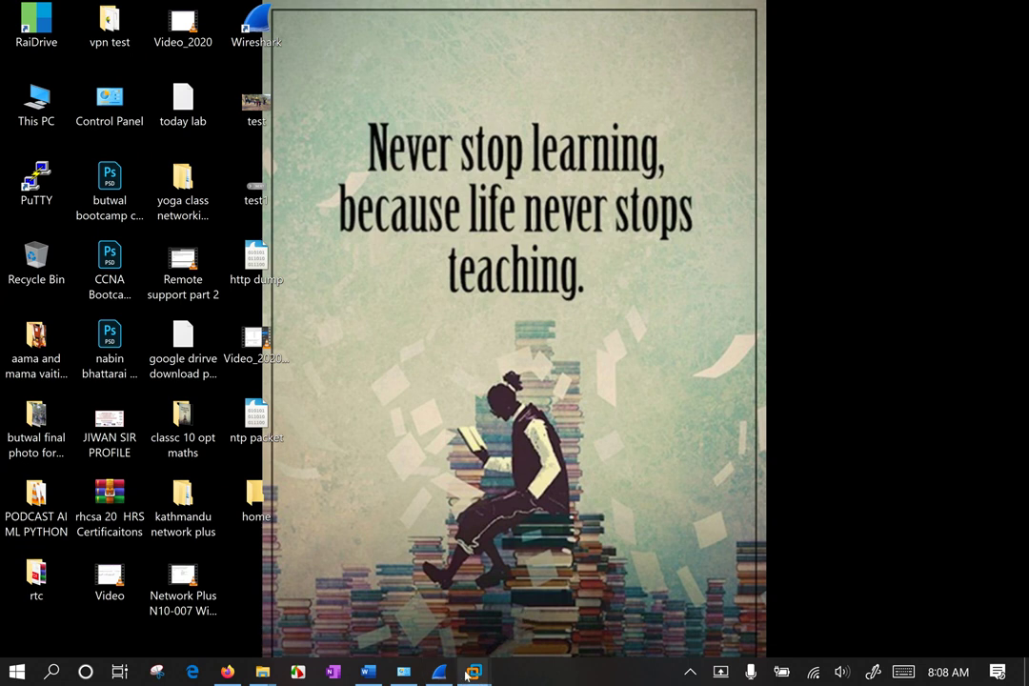
# Step: View the Windows 10 x64 VM tab, then minimize VMware and reveal the hidden tray icons
pyautogui.moveTo(473, 671)
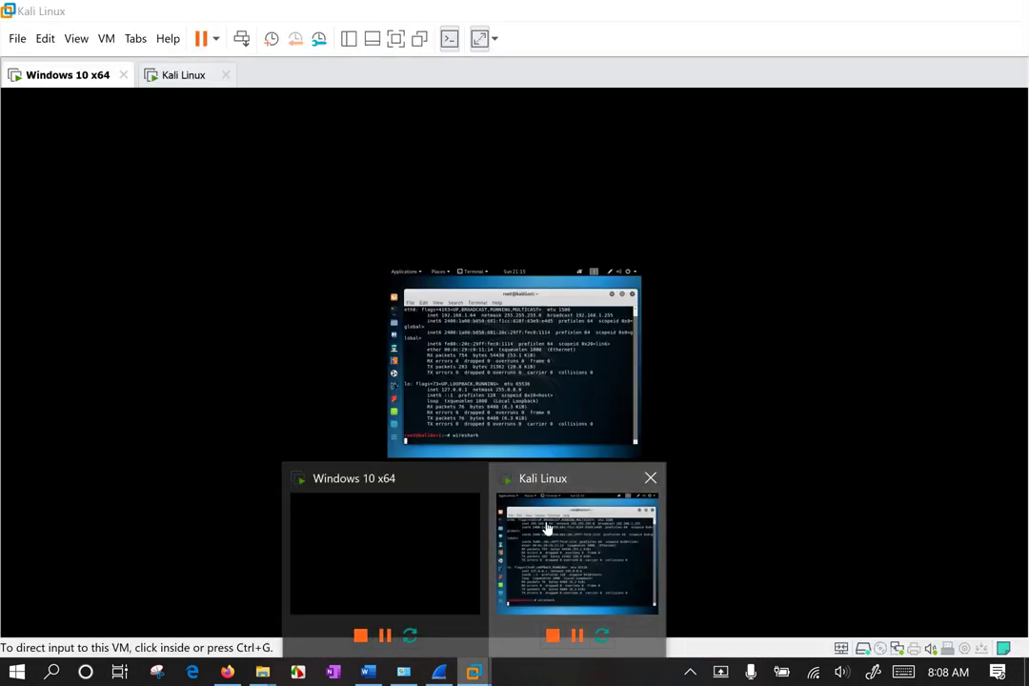
pyautogui.click(547, 528)
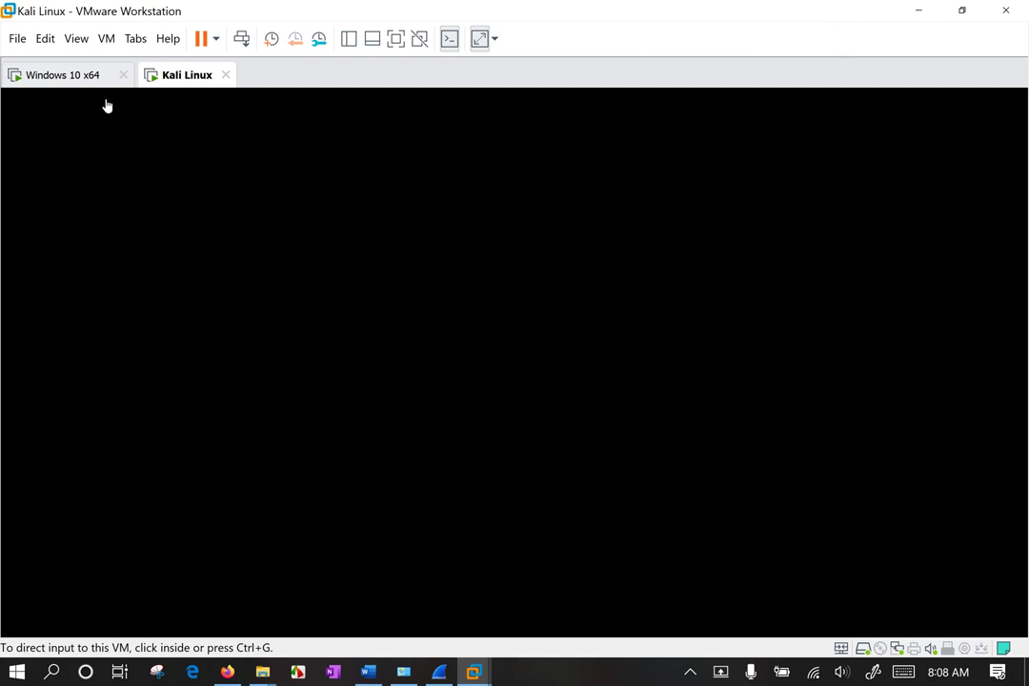
pyautogui.click(80, 74)
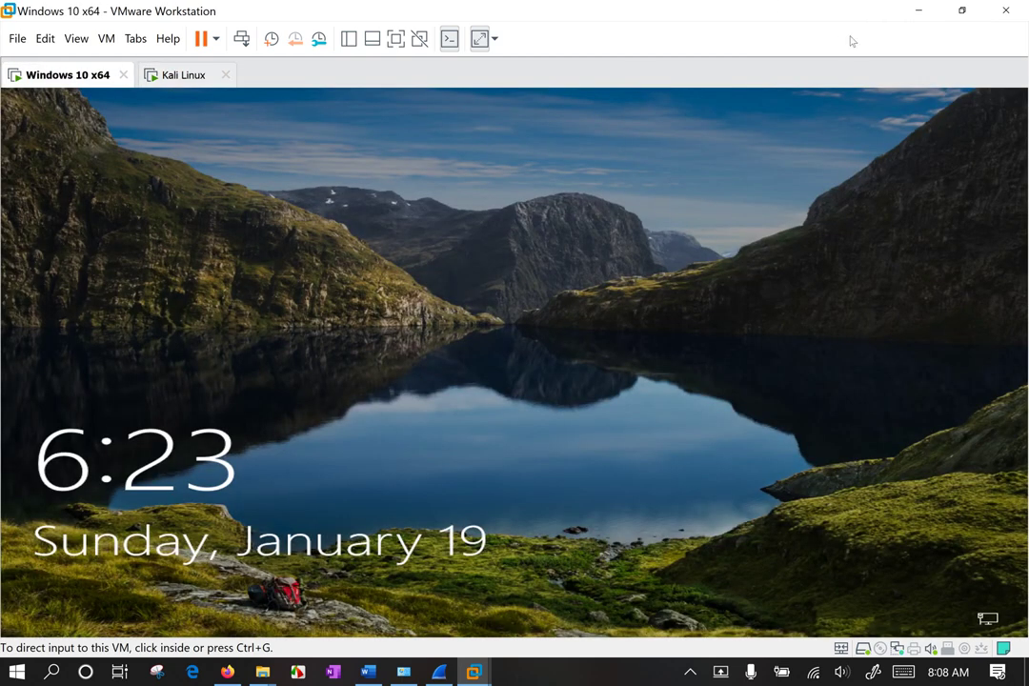
pyautogui.click(918, 12)
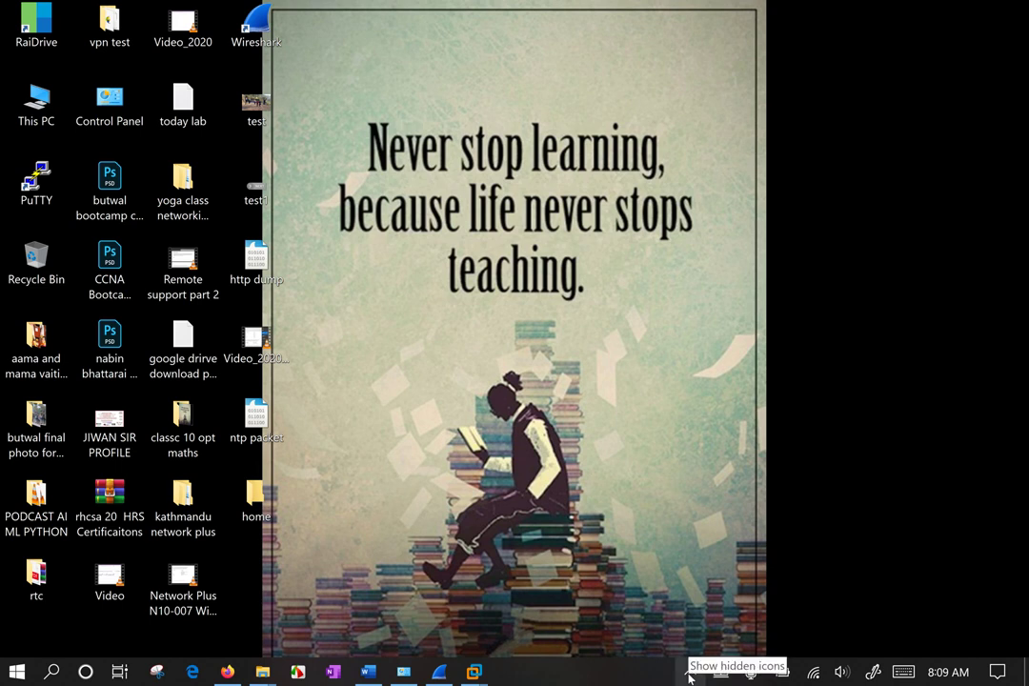
pyautogui.click(689, 673)
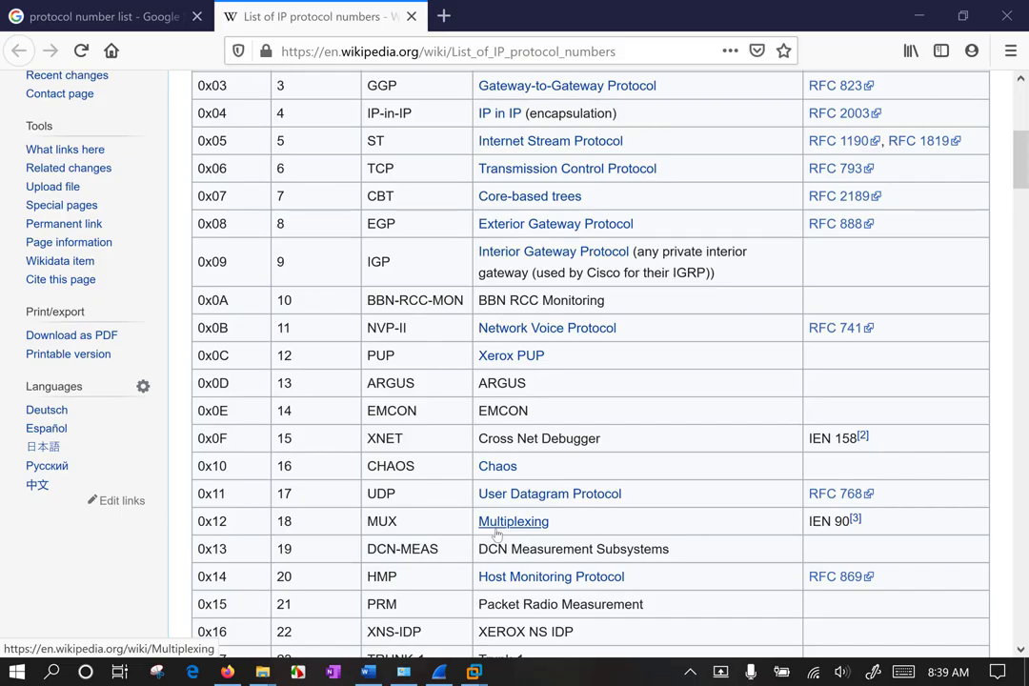
pyautogui.moveTo(481, 522)
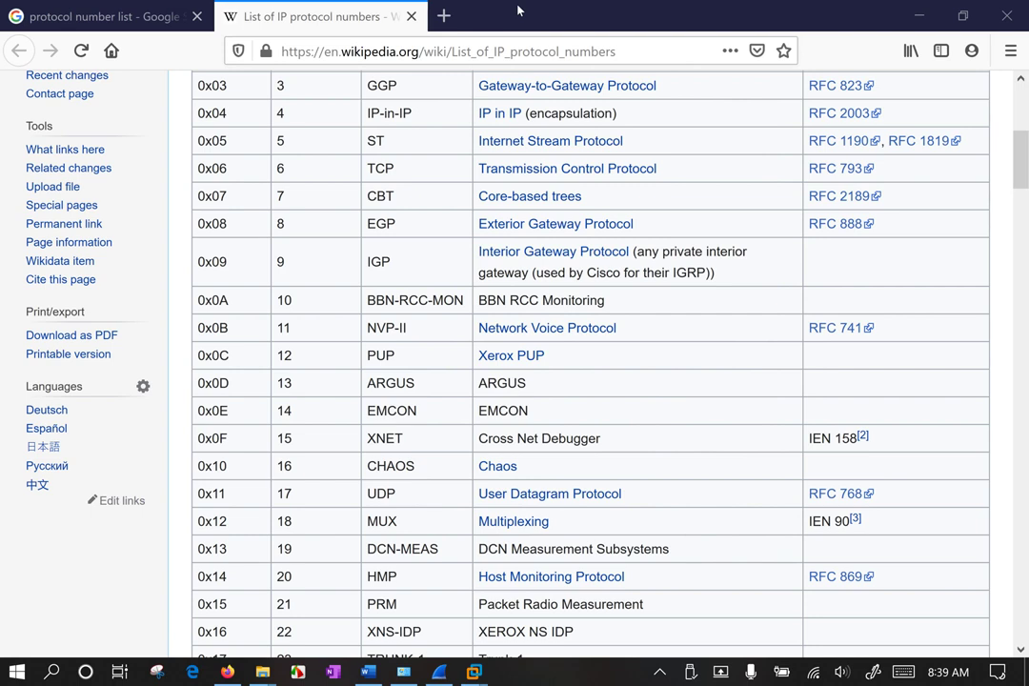
# Step: Maximize the browser and search Google for 'packetlife' from the address bar
pyautogui.press('super+p')
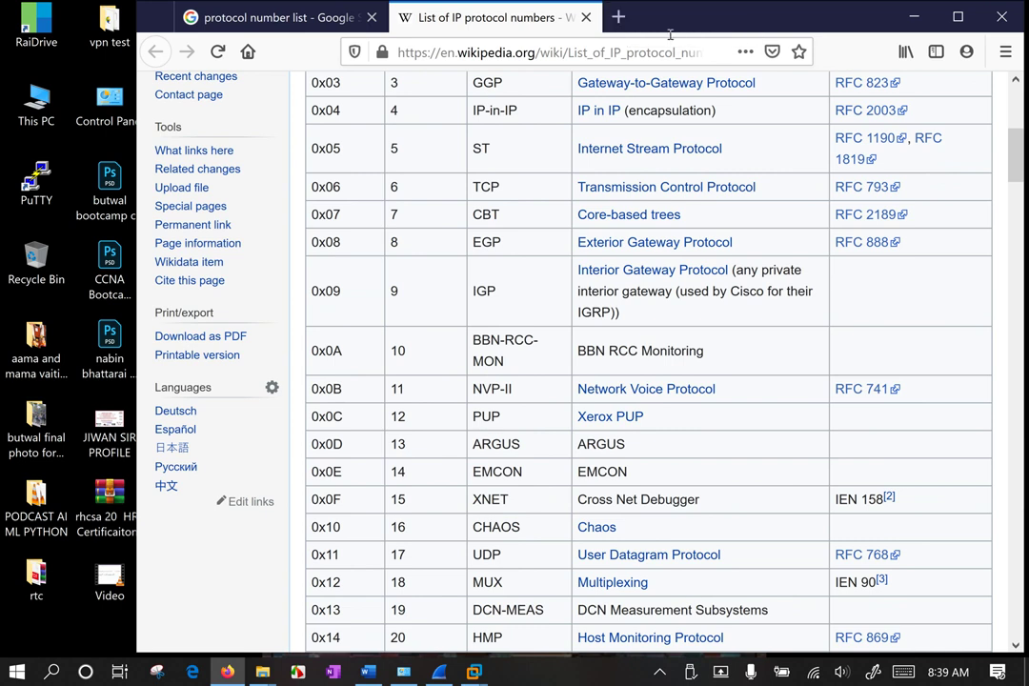
pyautogui.scroll(5, 533, 177)
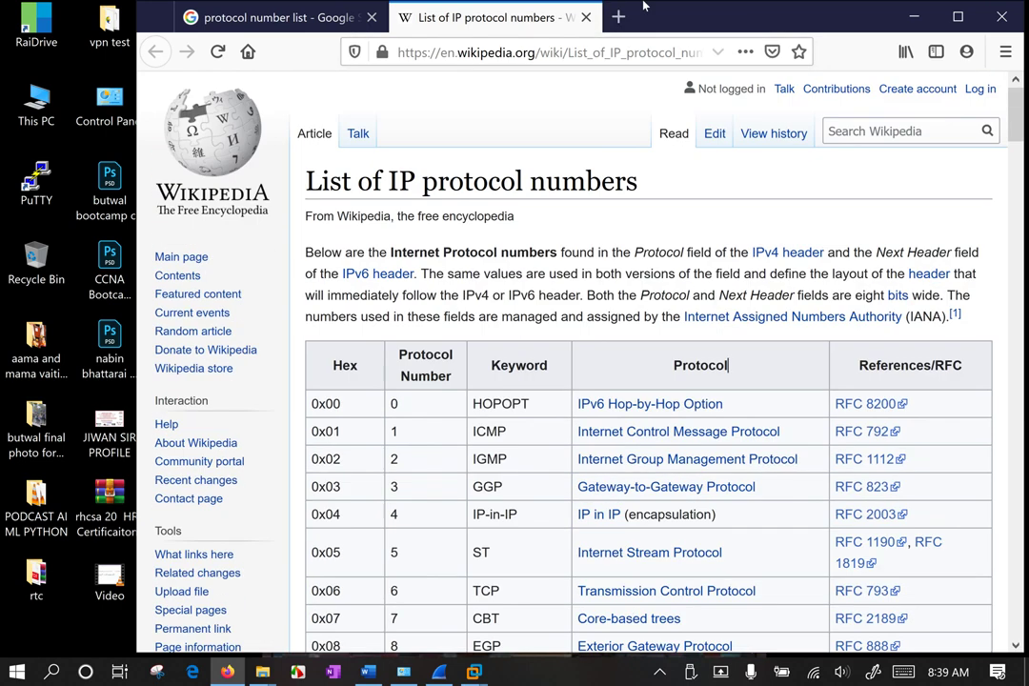
pyautogui.doubleClick(700, 17)
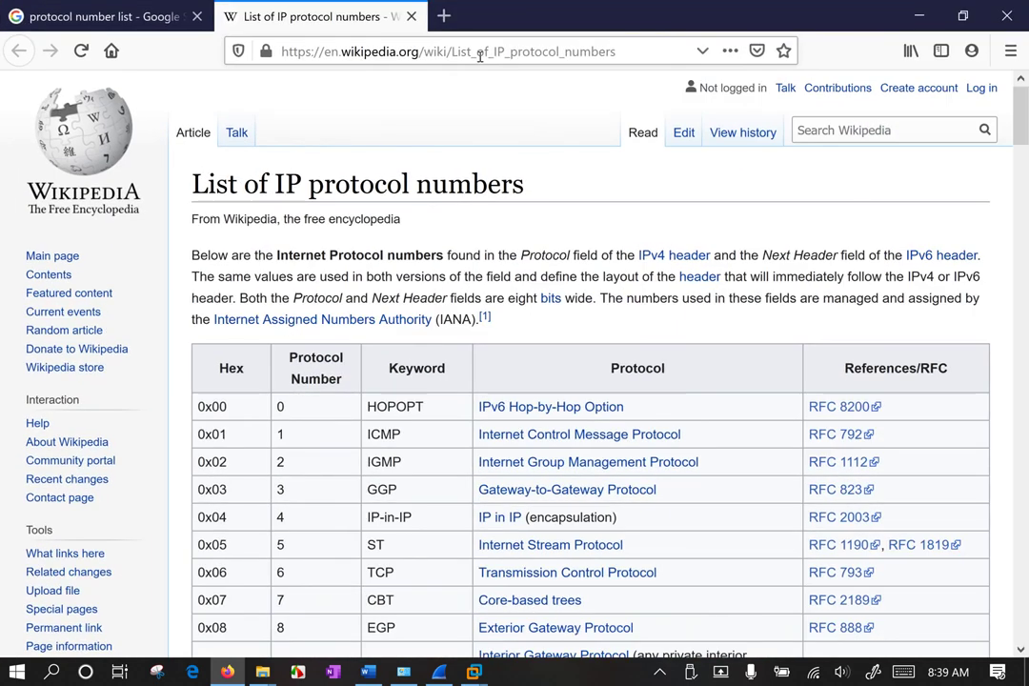
pyautogui.click(479, 52)
pyautogui.write('packetlife')
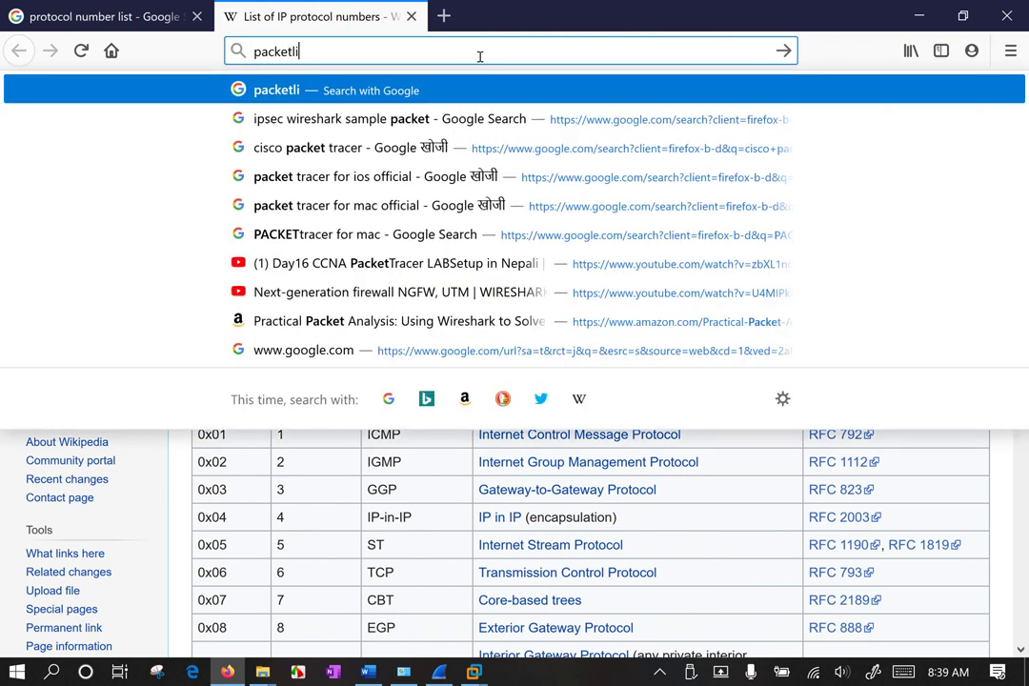
pyautogui.press('Return')
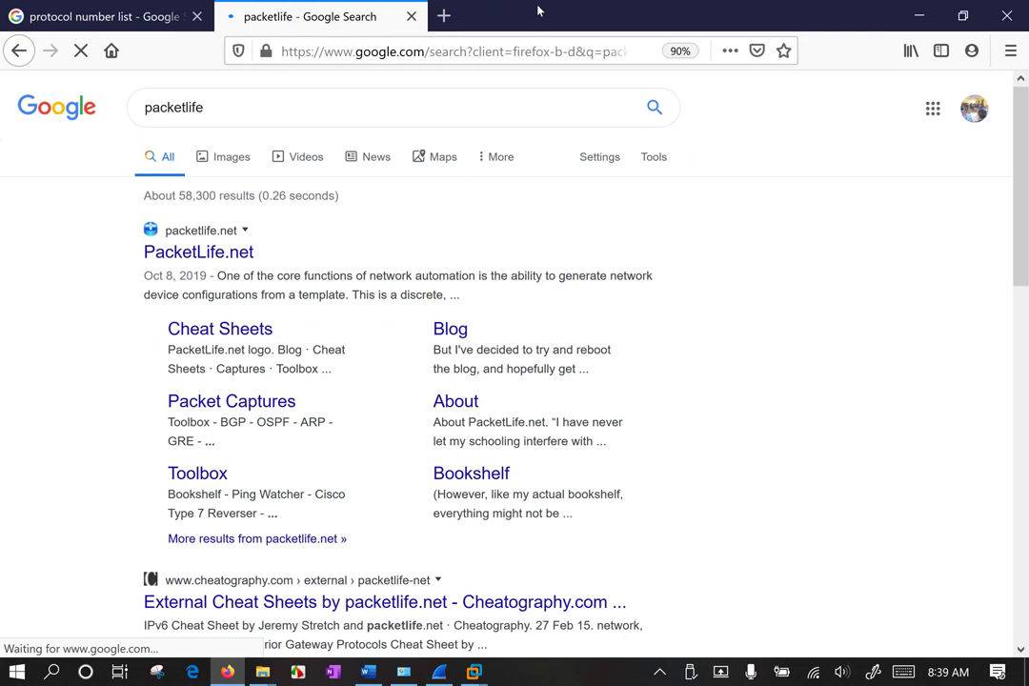
# Step: Open PacketLife's Cheat Sheets in a new tab, try the IPsec PDF, and dismiss the duplicate-download prompt
pyautogui.middleClick(220, 332)
pyautogui.click(482, 16)
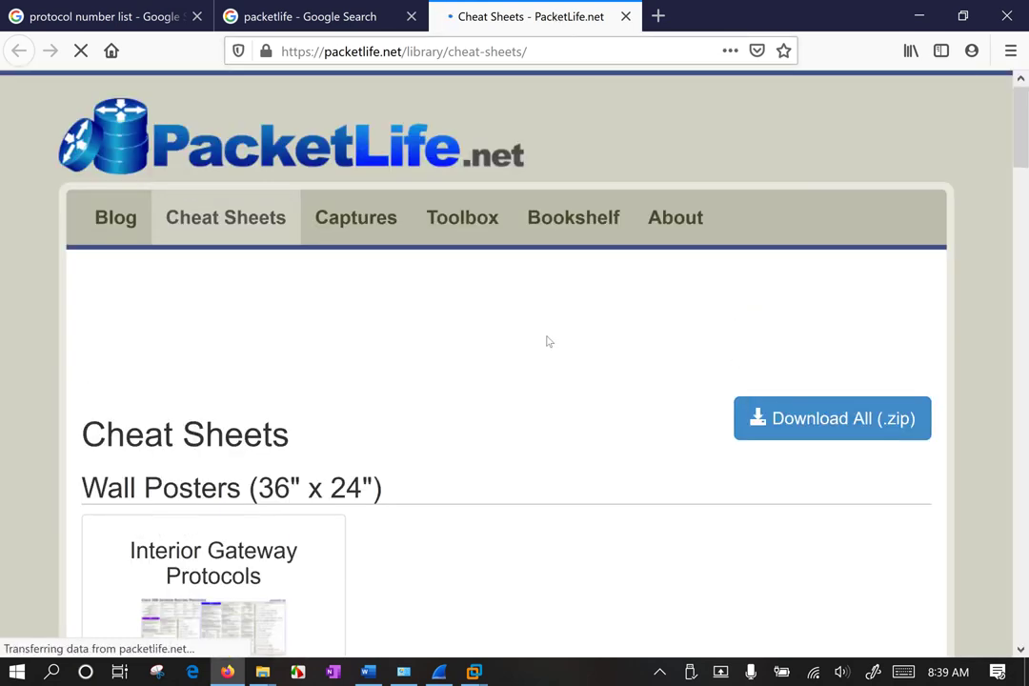
pyautogui.scroll(-4, 545, 343)
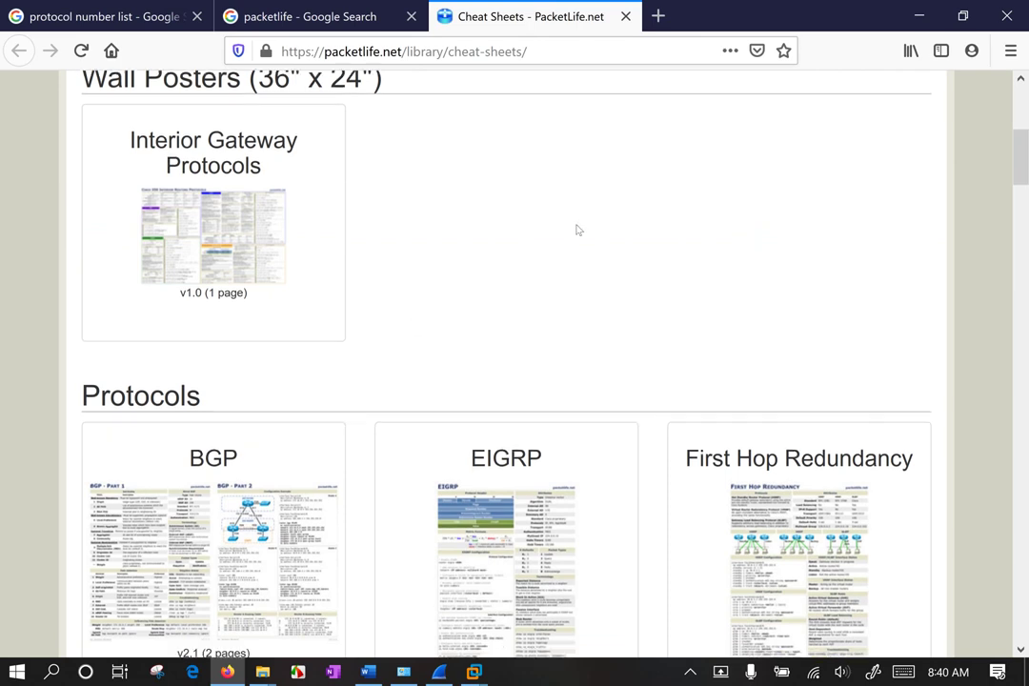
pyautogui.scroll(-2, 578, 231)
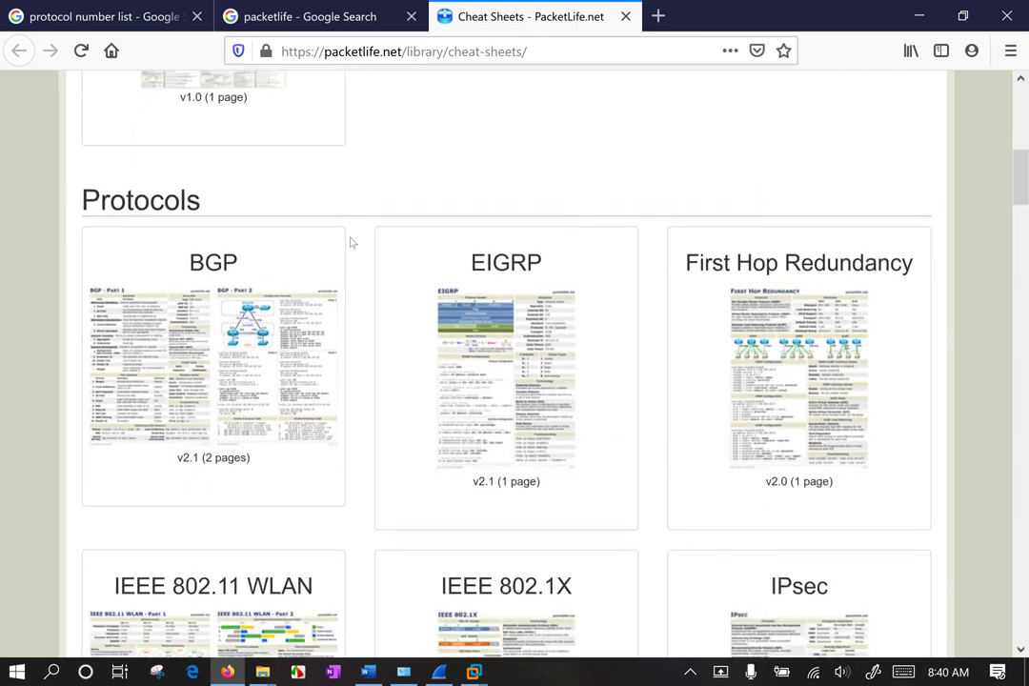
pyautogui.scroll(-3, 409, 314)
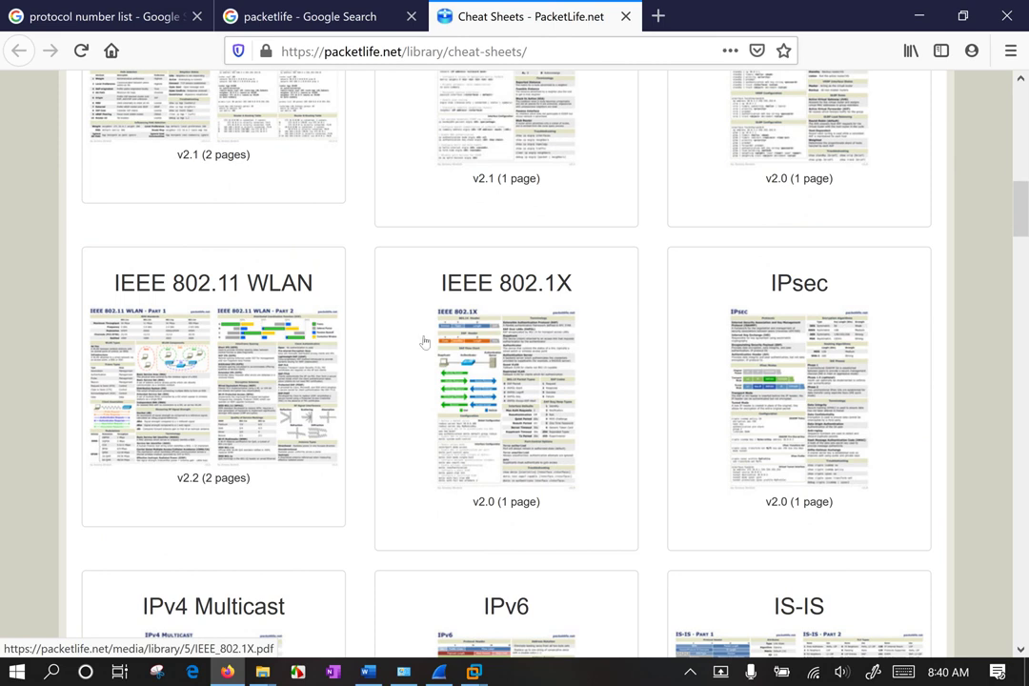
pyautogui.click(767, 363)
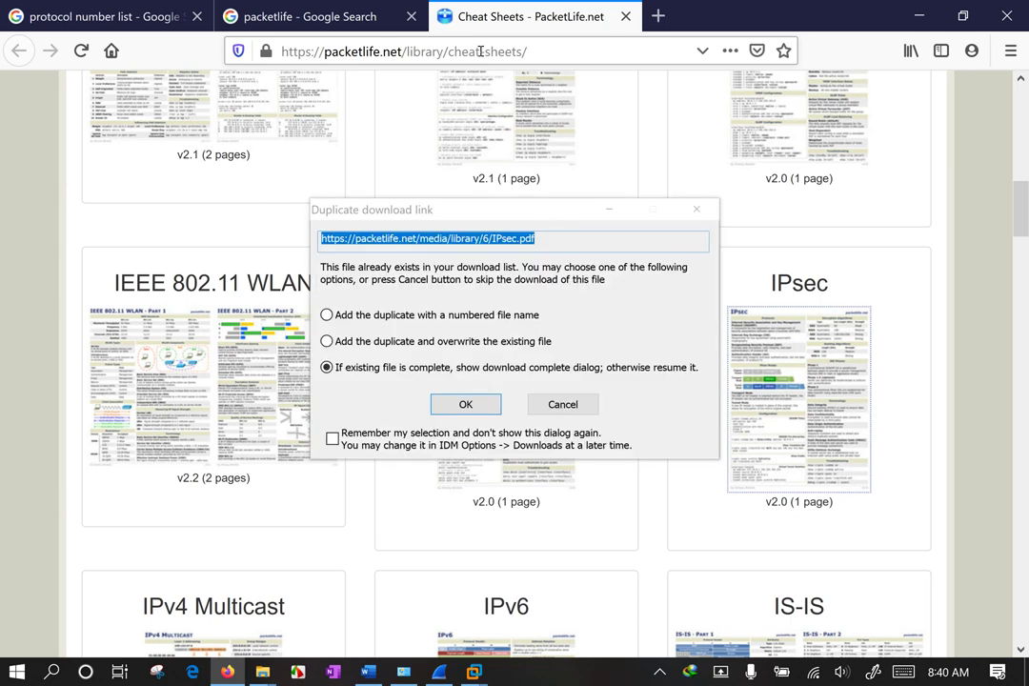
pyautogui.click(696, 209)
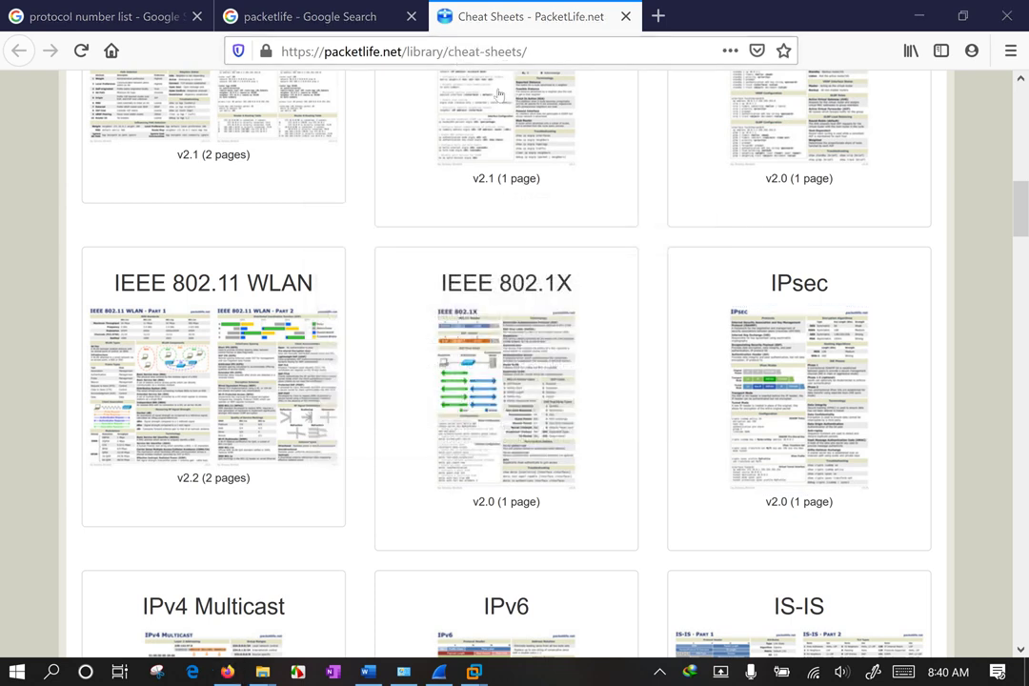
# Step: Trim 'cheat-sheets/' from the address to load packetlife.net/library/
pyautogui.moveTo(448, 51); pyautogui.dragTo(591, 59)
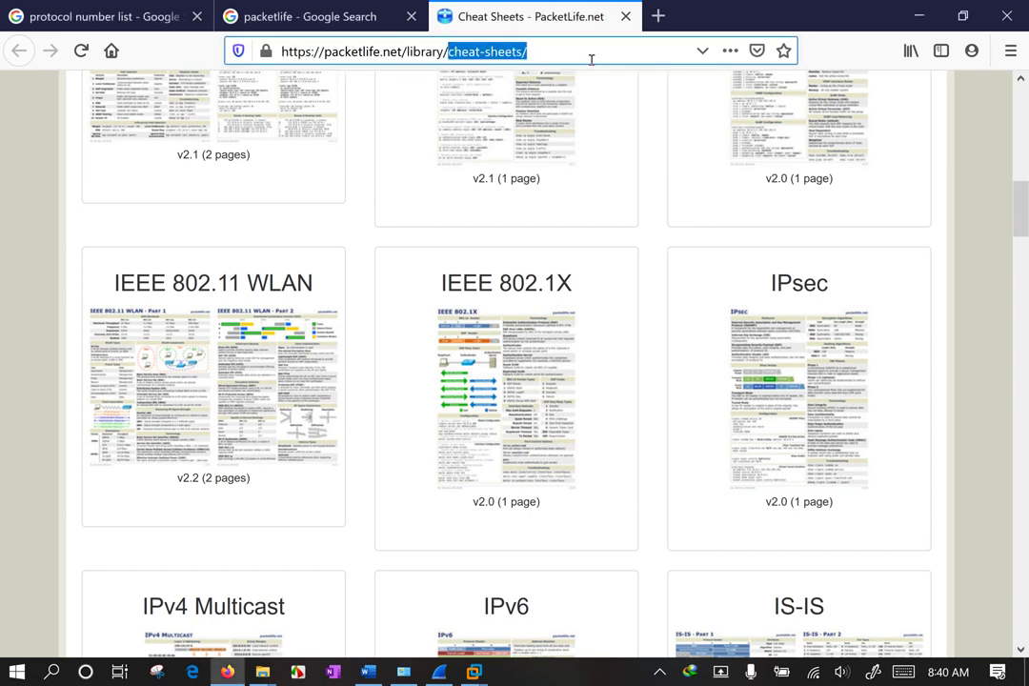
pyautogui.press('BackSpace')
pyautogui.press('Return')
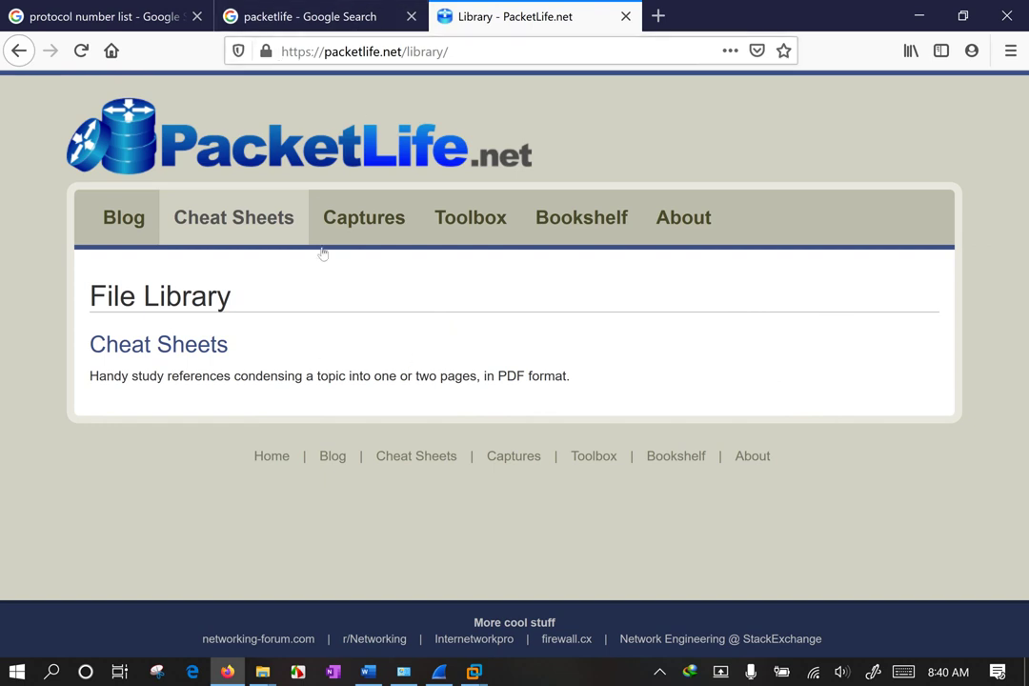
# Step: Return to the Cheat Sheets listing and download the Wireshark Display Filters PDF
pyautogui.click(210, 217)
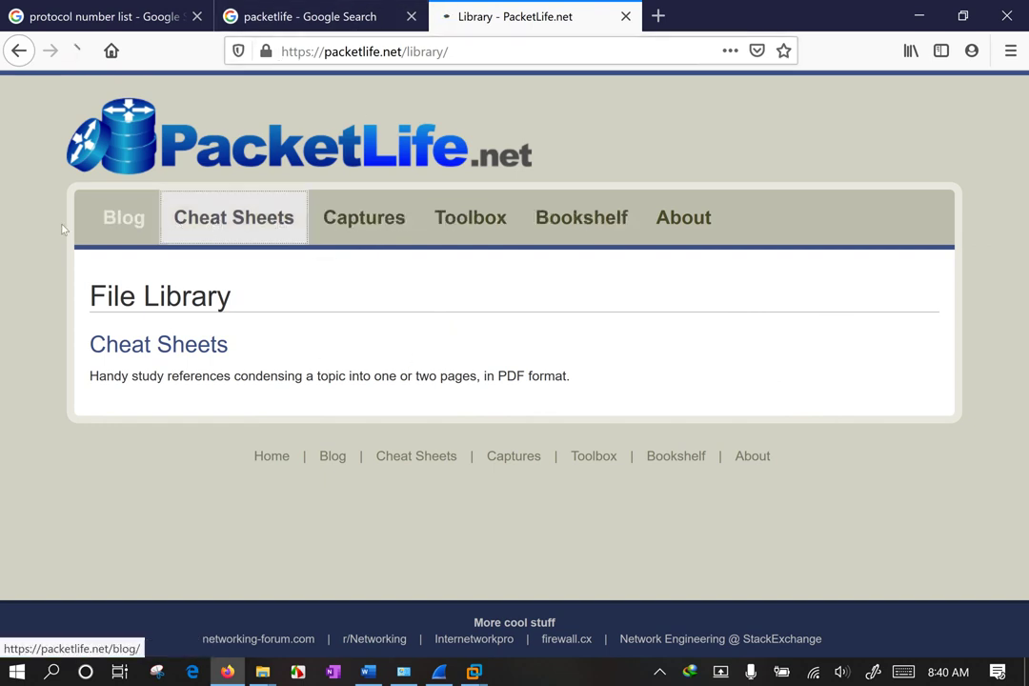
pyautogui.scroll(-3, 419, 332)
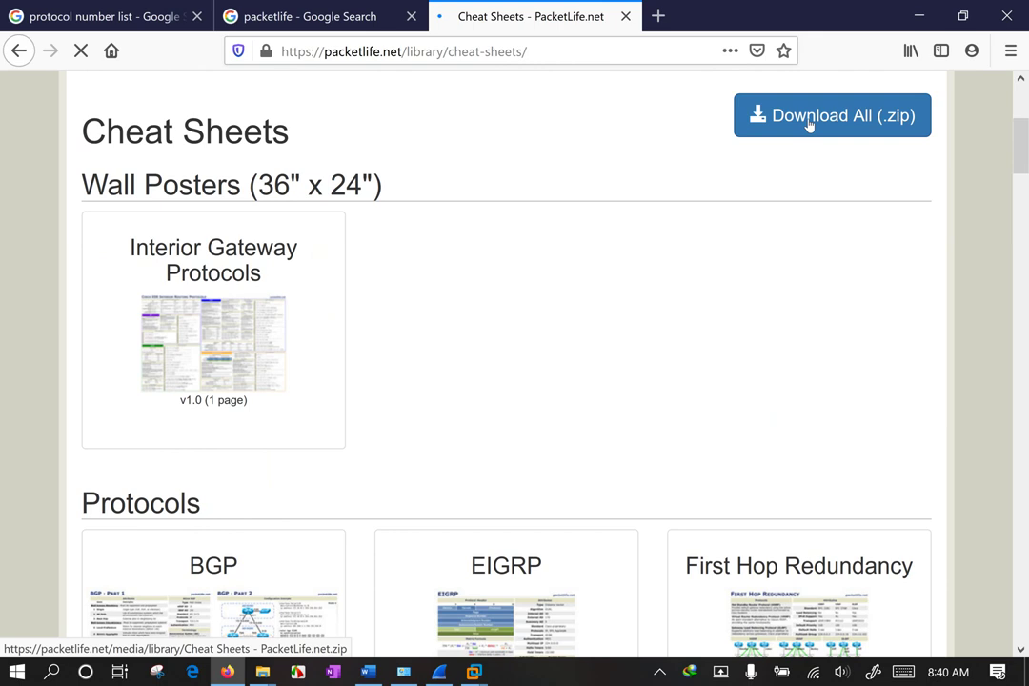
pyautogui.scroll(-10, 702, 190)
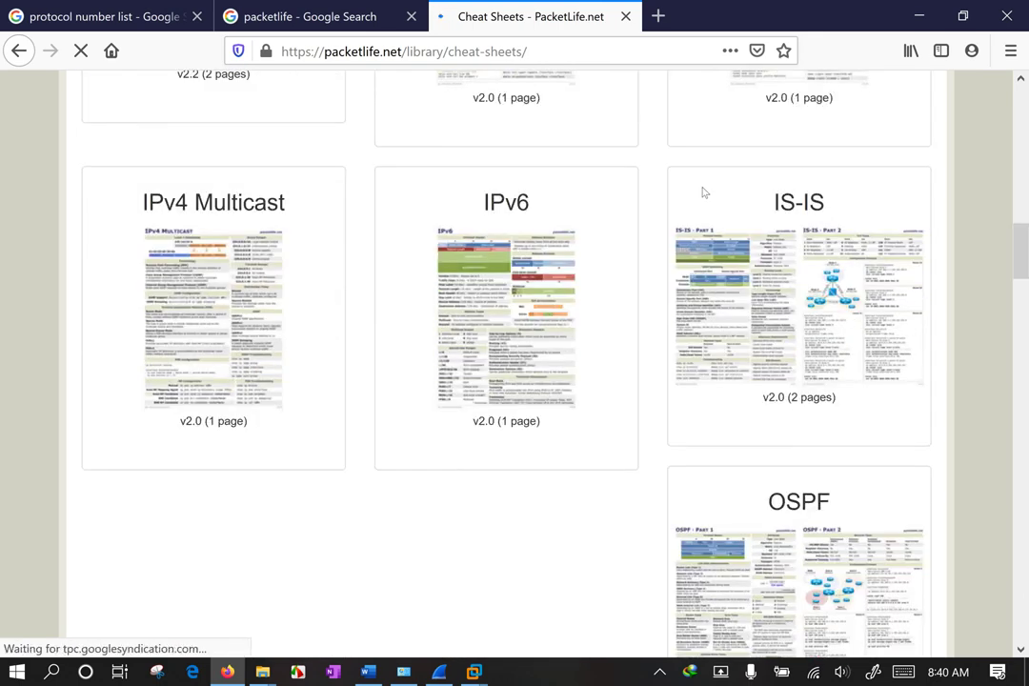
pyautogui.scroll(-5, 308, 319)
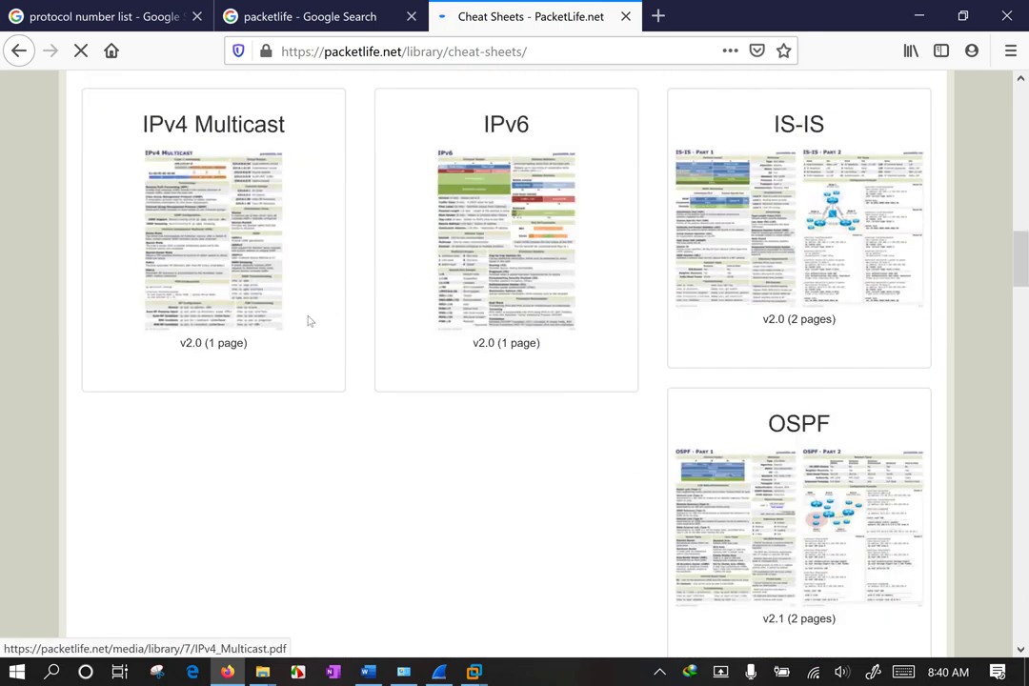
pyautogui.scroll(-2, 317, 321)
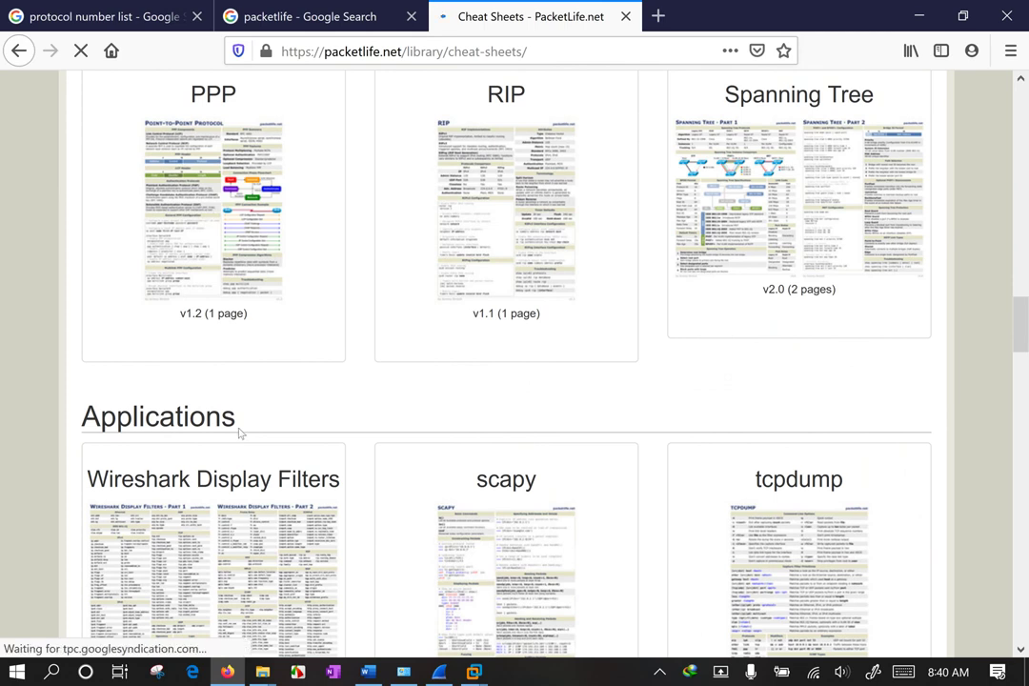
pyautogui.scroll(-1, 243, 433)
pyautogui.scroll(-1, 245, 434)
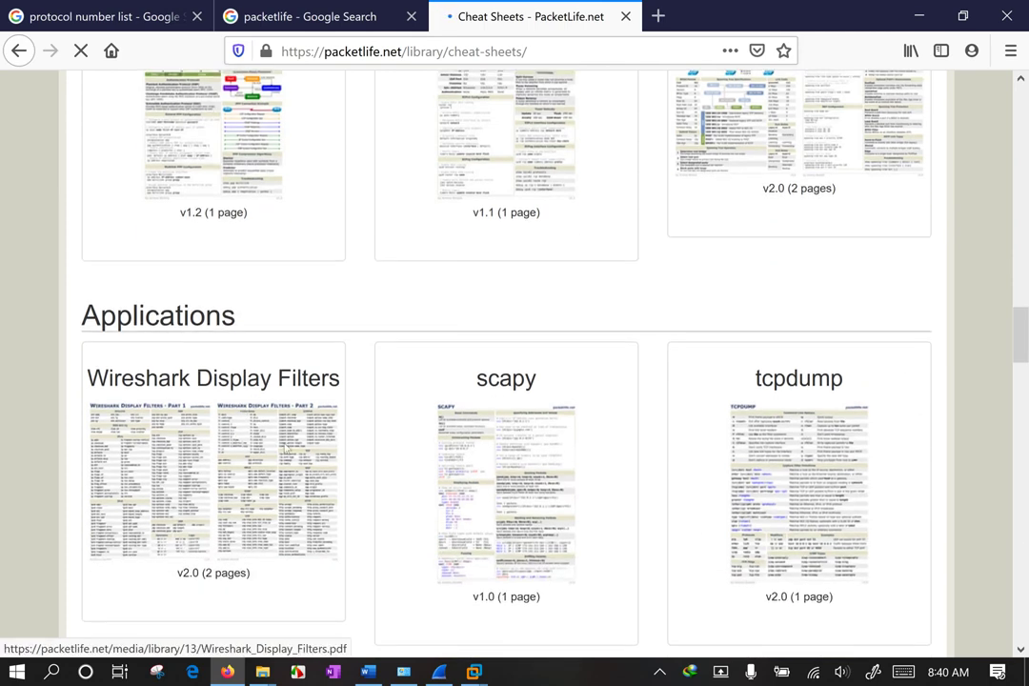
pyautogui.click(214, 427)
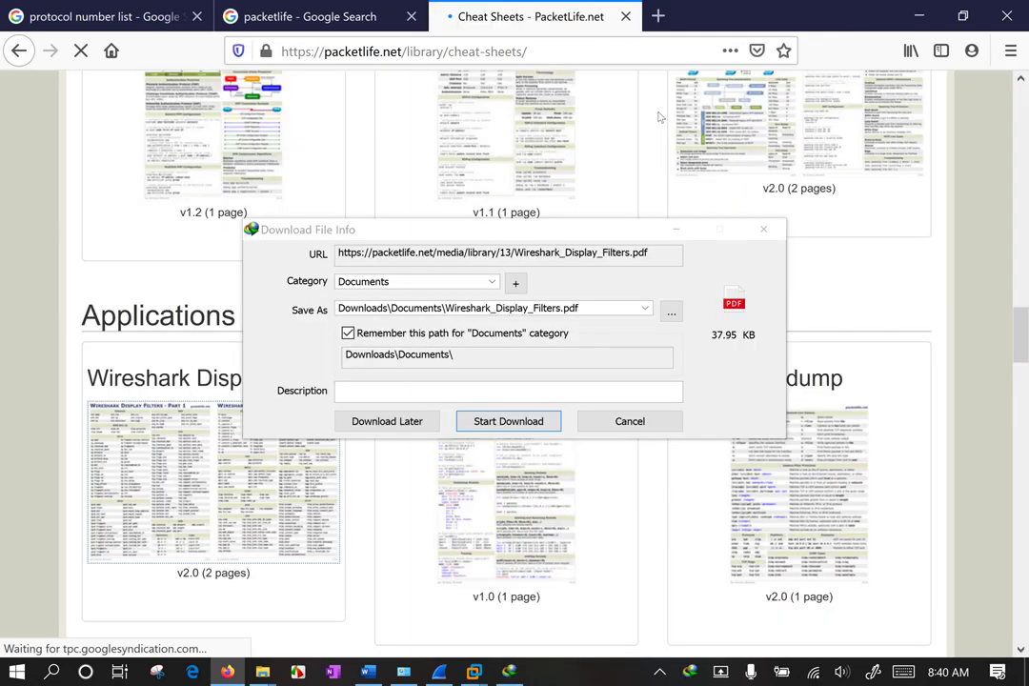
pyautogui.press('Return')
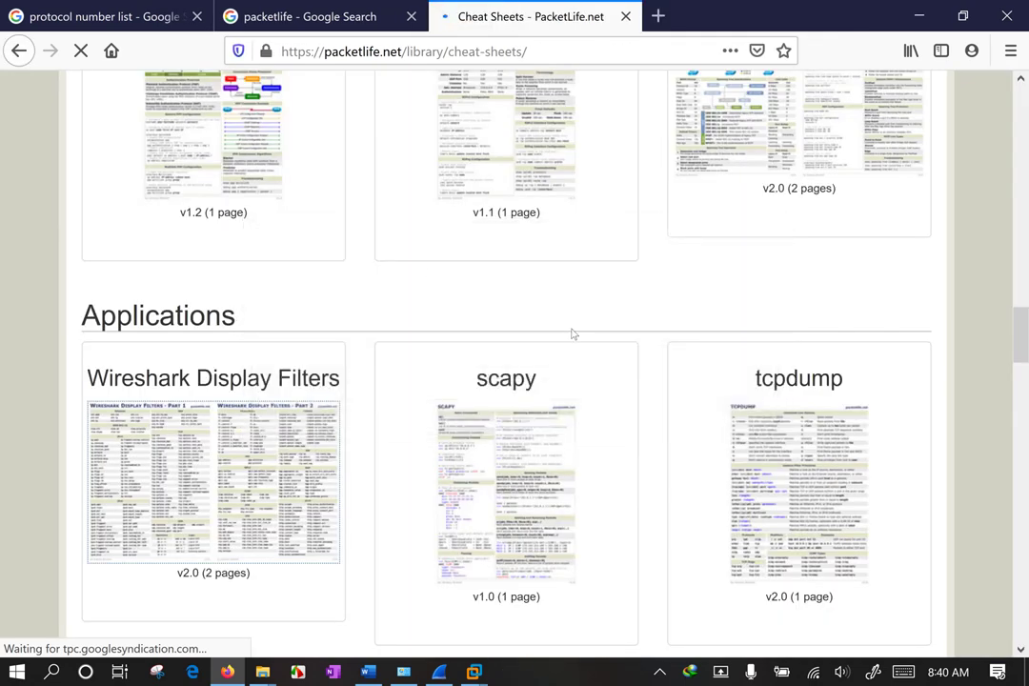
# Step: Download the Common Ports cheat sheet, common_ports.pdf (19.35 KB), through IDM
pyautogui.scroll(-3, 619, 335)
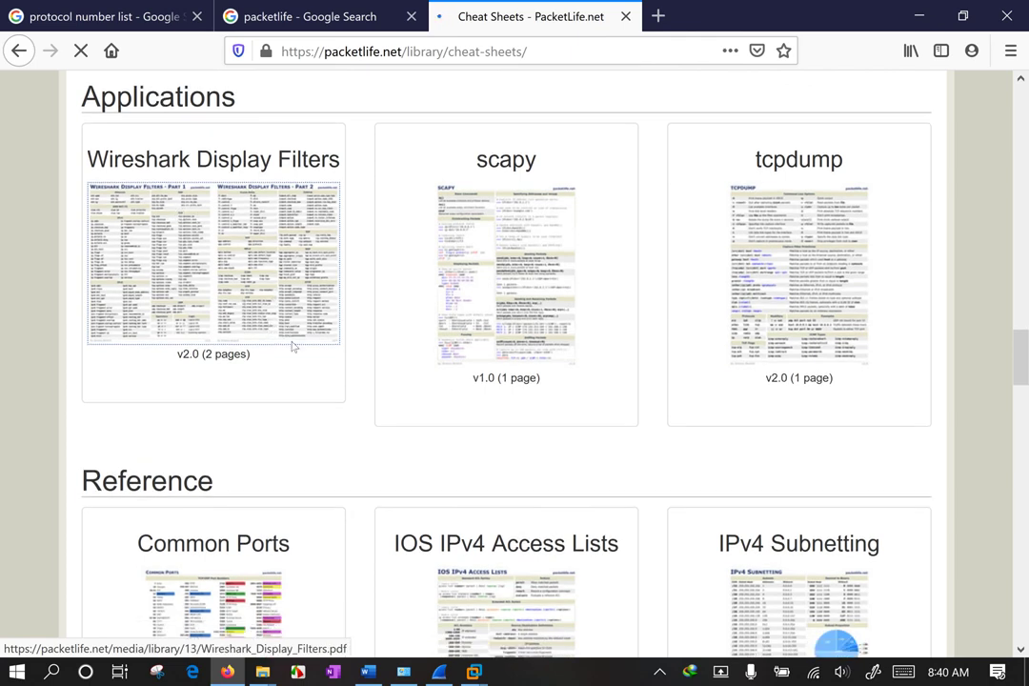
pyautogui.scroll(-3, 226, 286)
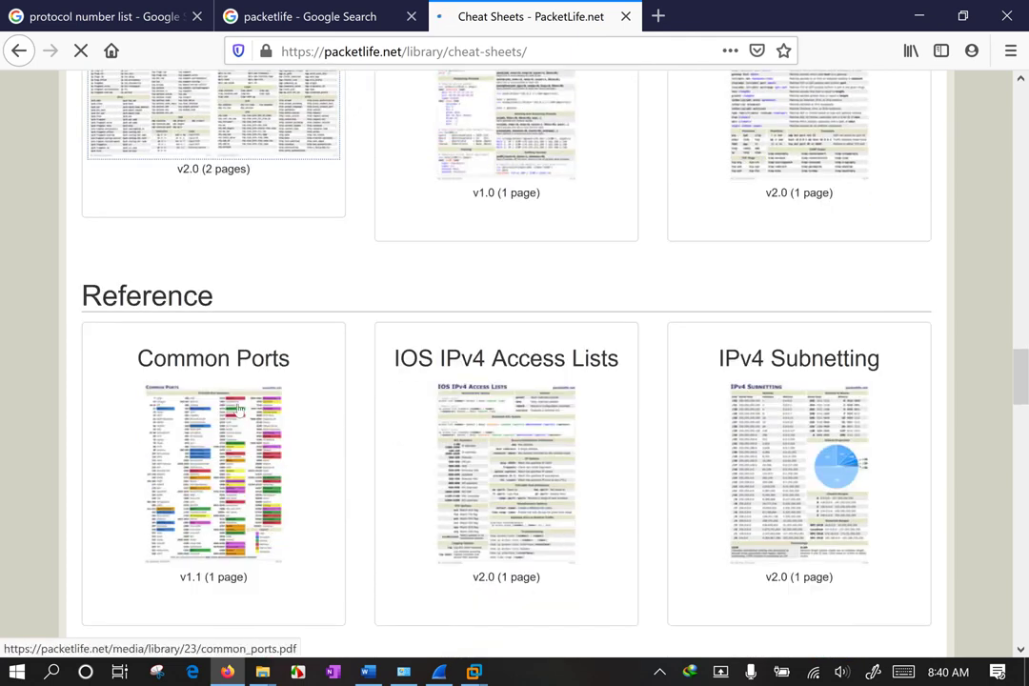
pyautogui.click(203, 347)
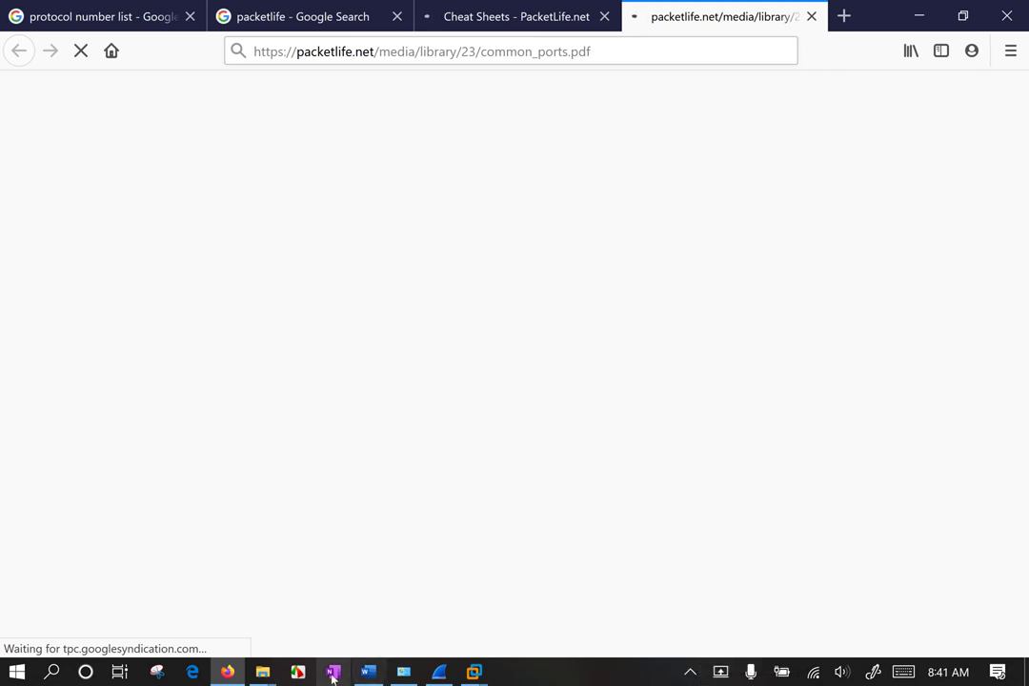
pyautogui.moveTo(264, 676)
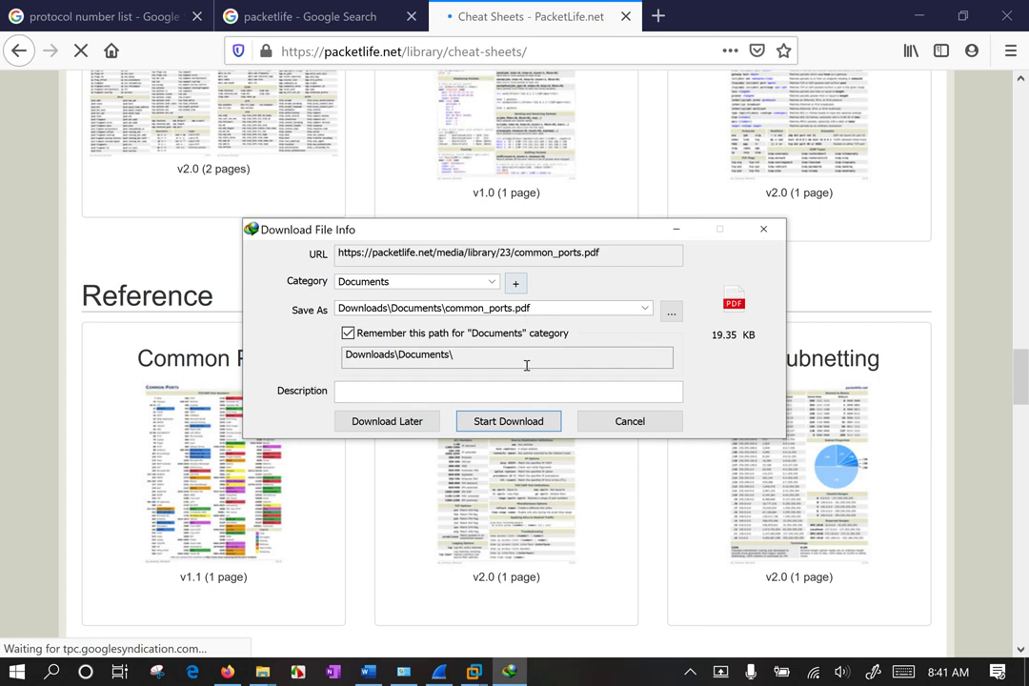
pyautogui.click(505, 424)
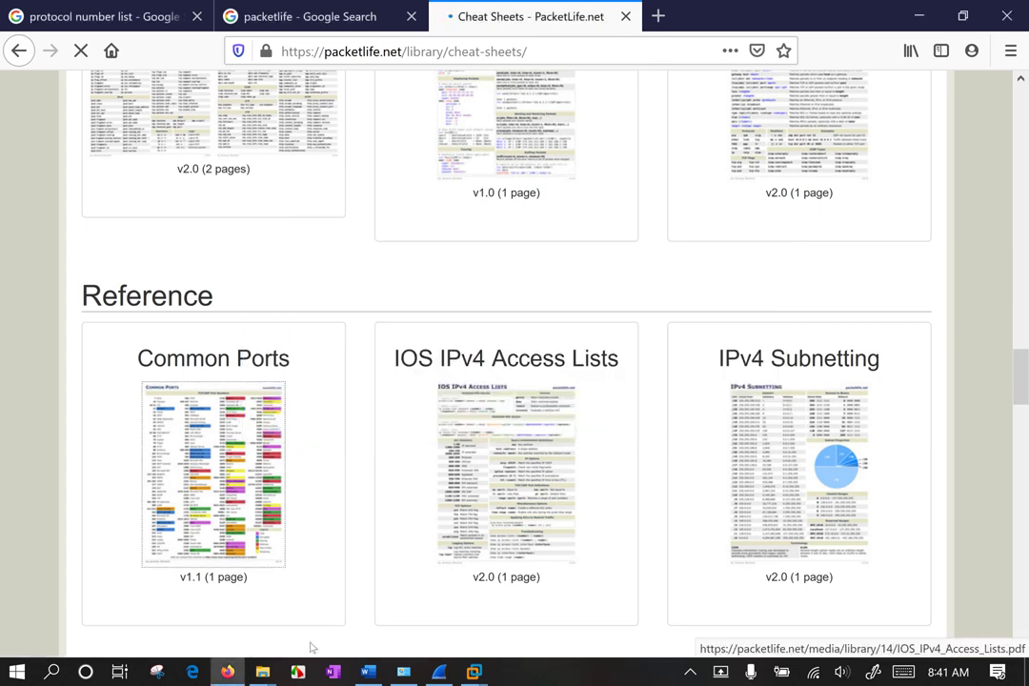
pyautogui.moveTo(264, 672)
pyautogui.click(322, 614)
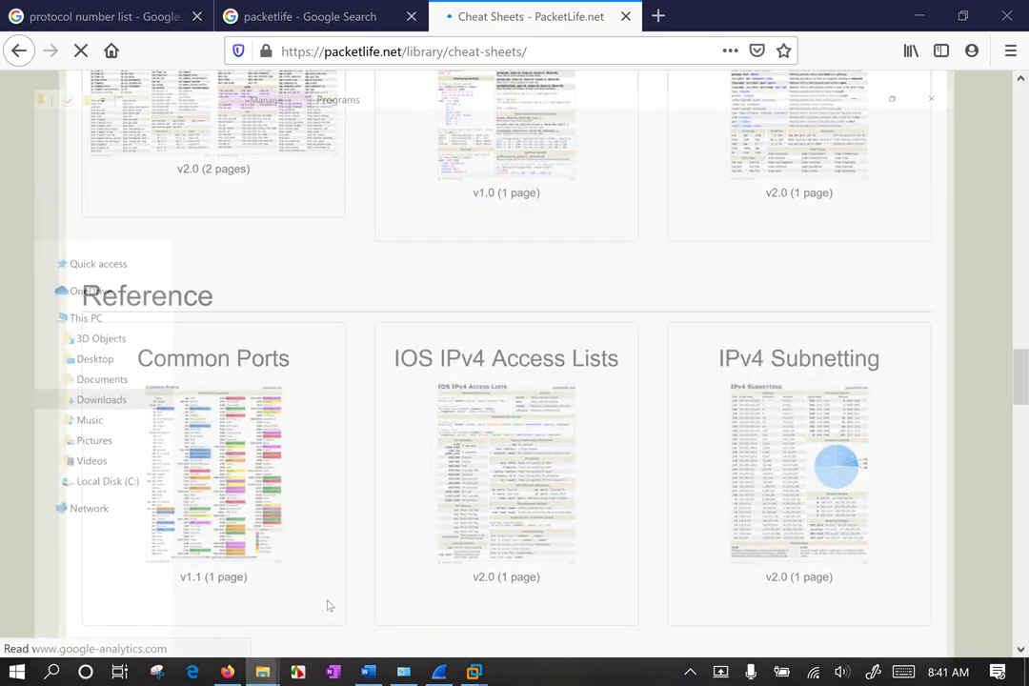
# Step: Go to Downloads\Documents in File Explorer and open common_ports.pdf in Edge
pyautogui.click(212, 153)
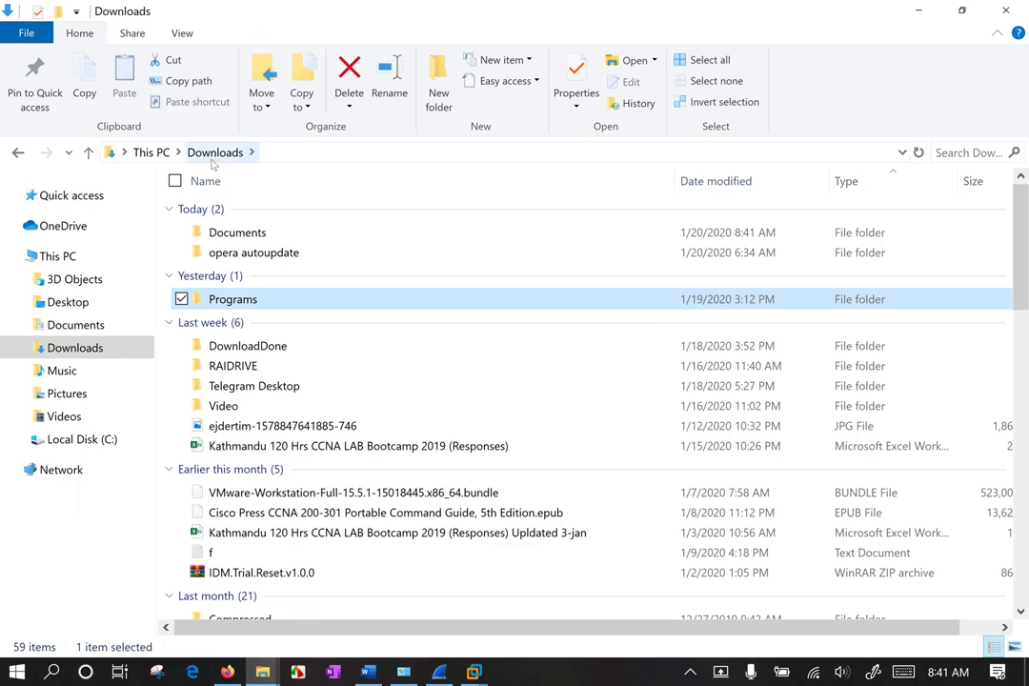
pyautogui.doubleClick(229, 231)
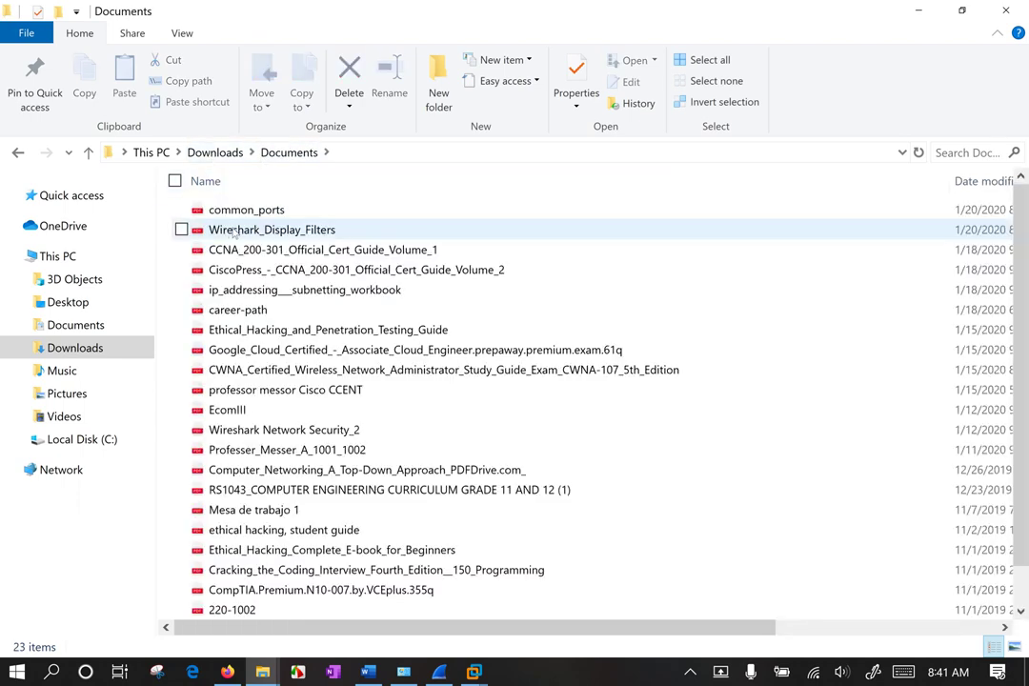
pyautogui.doubleClick(284, 209)
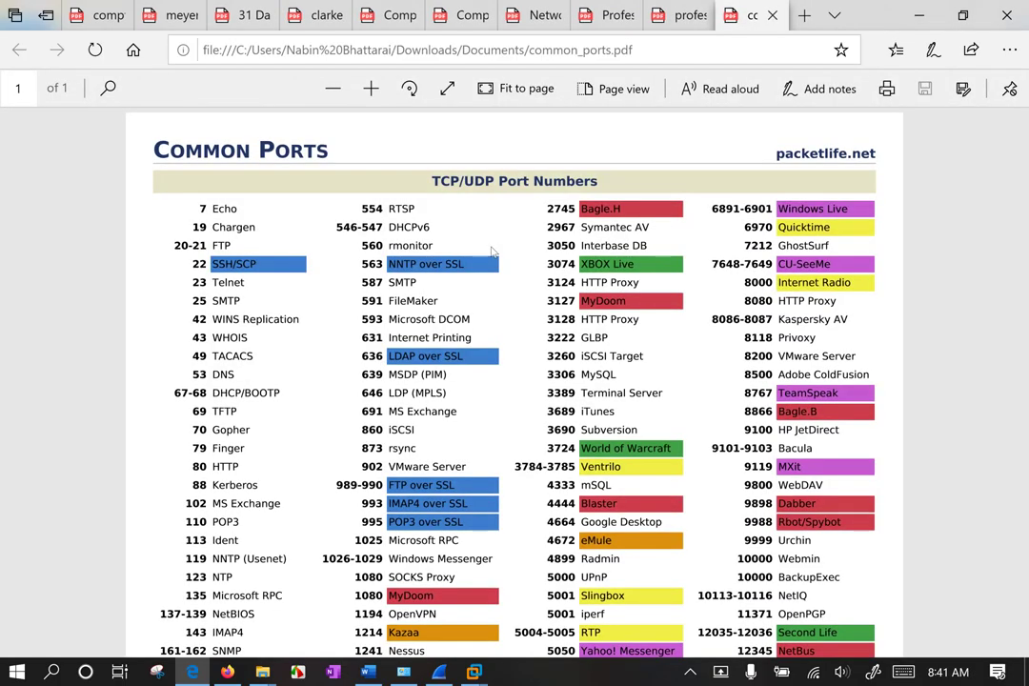
# Step: With Edge's ink pen, tick ports 20-21, 22, 23, 25, 53, 67-68, 69, 80, 110 and 123
pyautogui.click(817, 89)
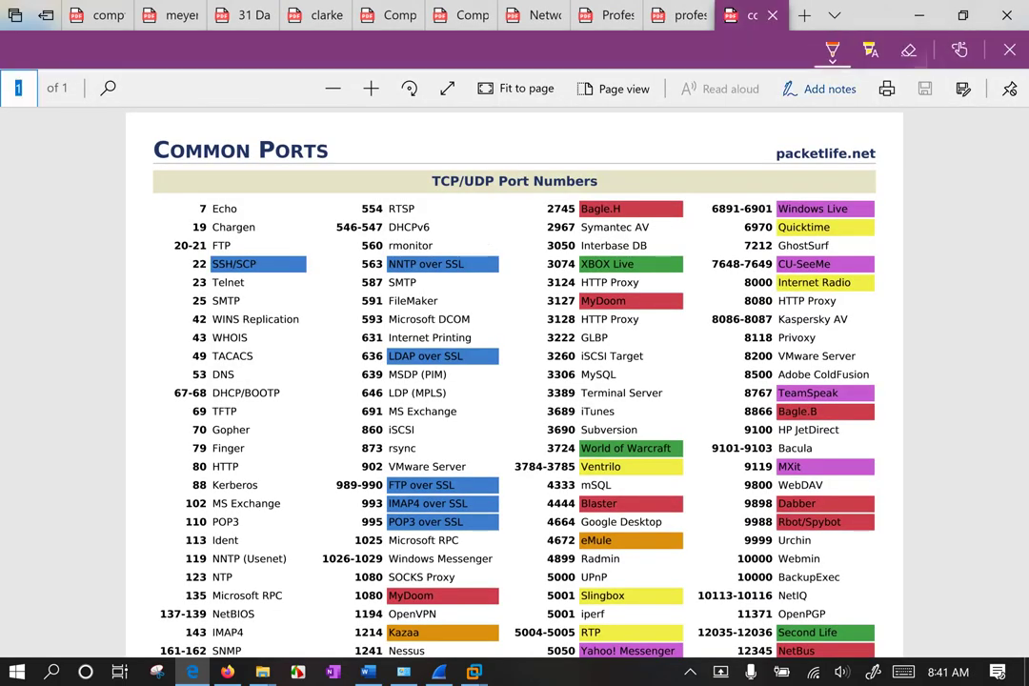
pyautogui.scroll(2, 490, 247)
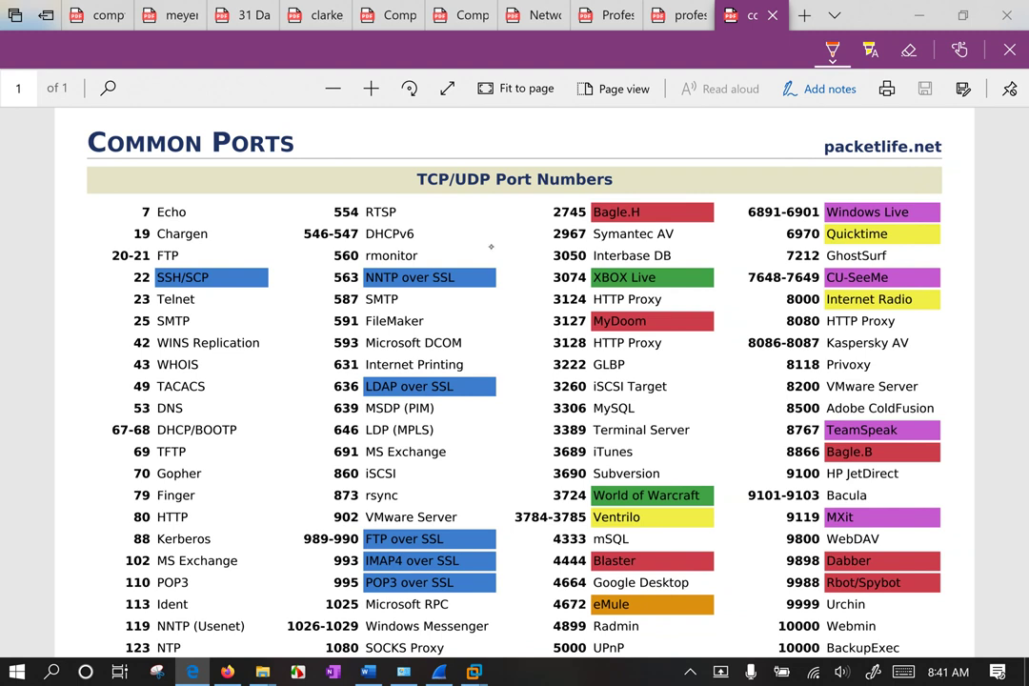
pyautogui.moveTo(103, 273)
pyautogui.mouseDown()
pyautogui.moveTo(133, 284)
pyautogui.moveTo(179, 249)
pyautogui.mouseUp()
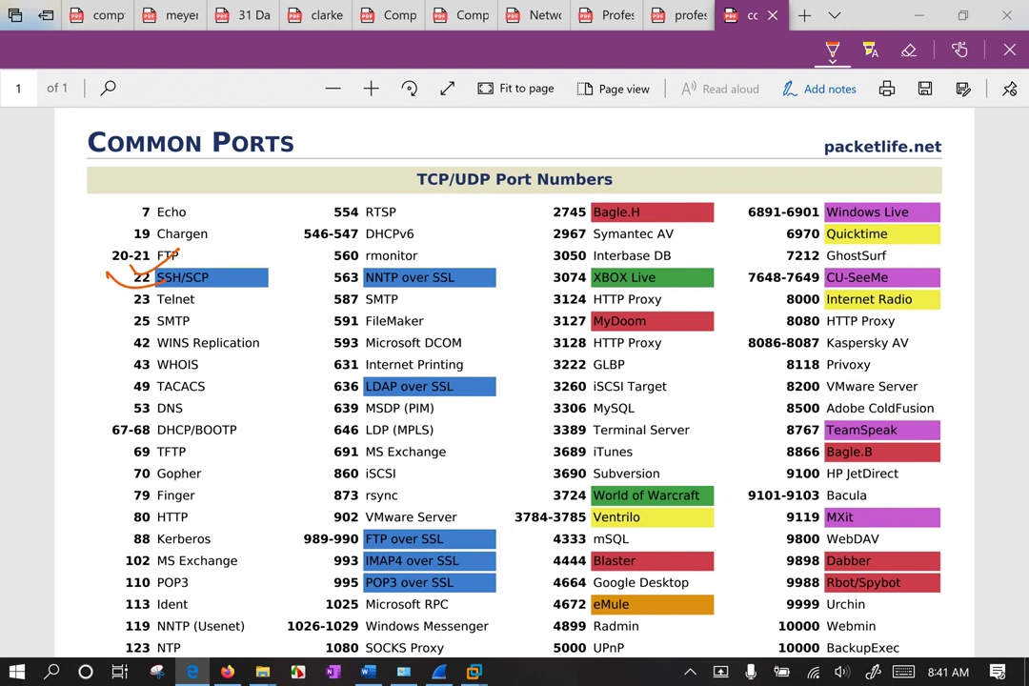
pyautogui.moveTo(107, 271)
pyautogui.mouseDown()
pyautogui.moveTo(145, 244)
pyautogui.moveTo(172, 287)
pyautogui.mouseUp()
pyautogui.moveTo(124, 317); pyautogui.dragTo(174, 312)
pyautogui.moveTo(122, 399)
pyautogui.mouseDown()
pyautogui.moveTo(157, 406)
pyautogui.moveTo(122, 446)
pyautogui.moveTo(174, 433)
pyautogui.mouseUp()
pyautogui.moveTo(121, 522); pyautogui.dragTo(177, 495)
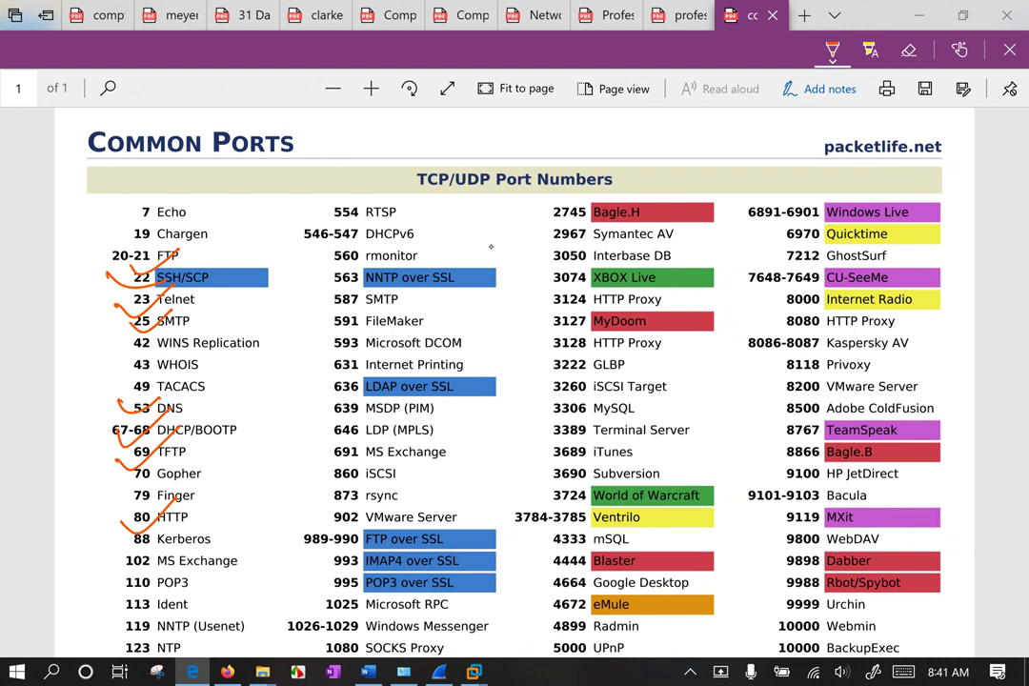
pyautogui.moveTo(111, 578); pyautogui.dragTo(173, 556)
pyautogui.moveTo(113, 651); pyautogui.dragTo(147, 638)
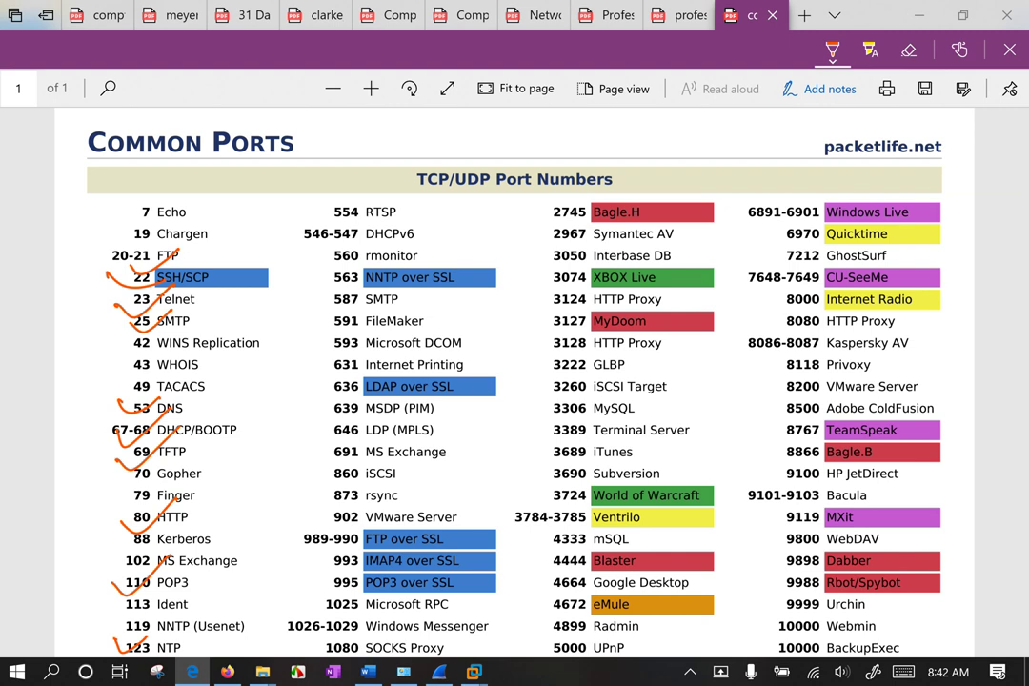
# Step: In the Common Ports PDF, bracket the Legend entries from Chat to Streaming
pyautogui.scroll(-3, 514, 381)
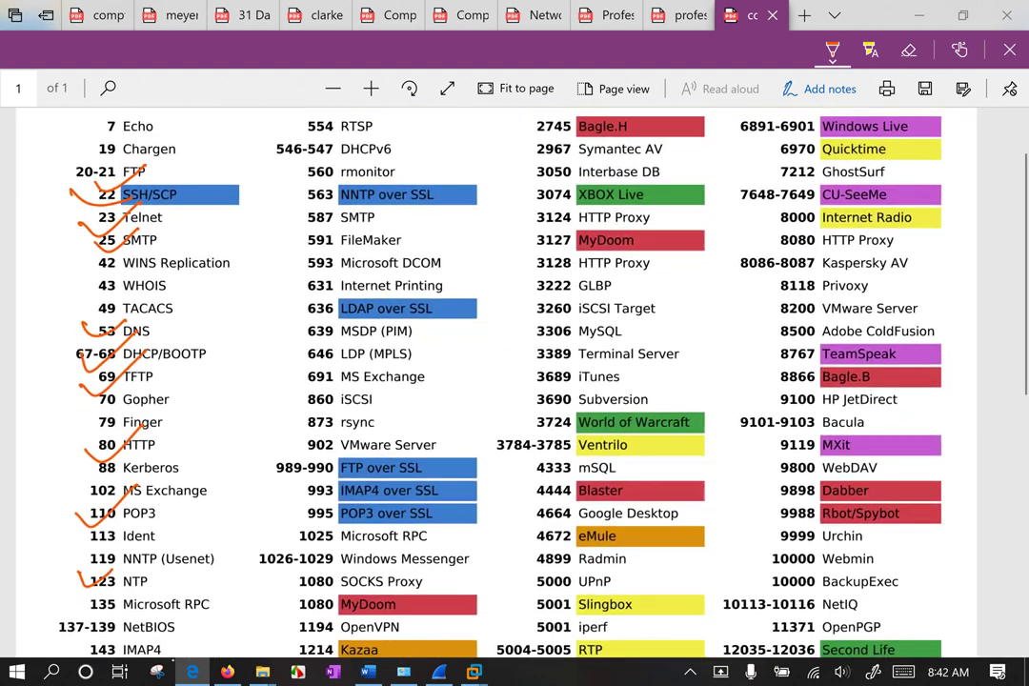
pyautogui.scroll(-2, 514, 381)
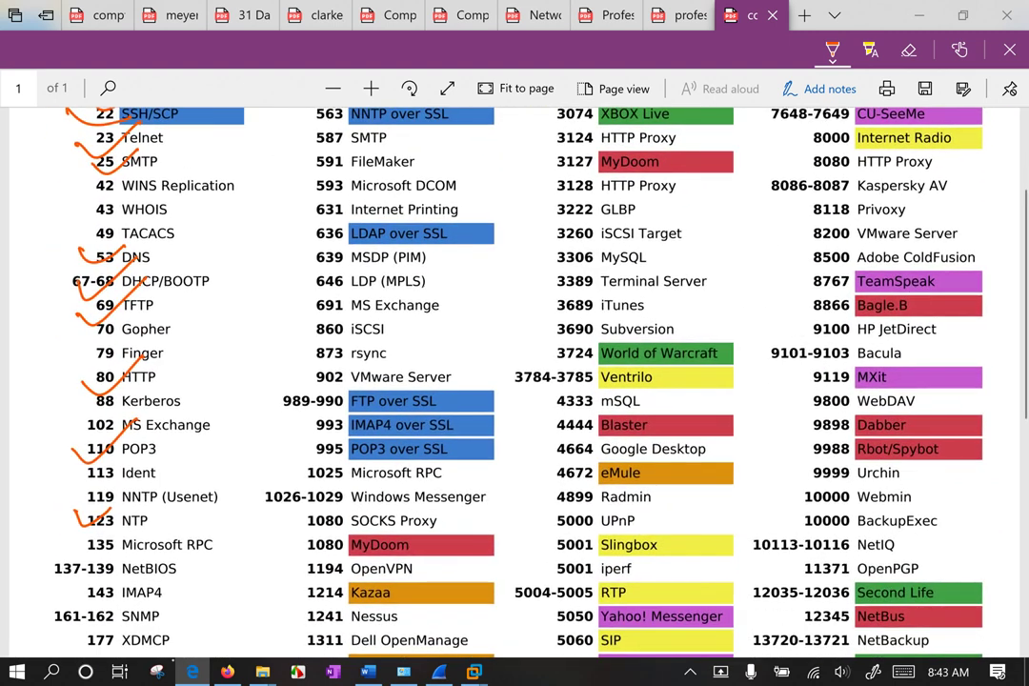
pyautogui.scroll(-5, 514, 381)
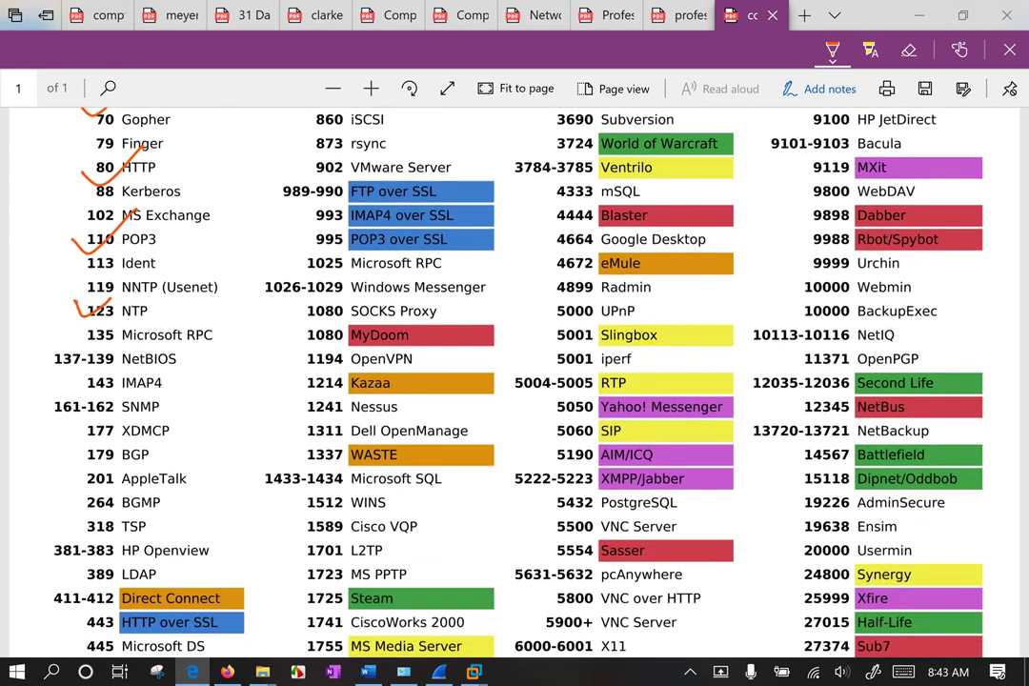
pyautogui.scroll(-3, 515, 381)
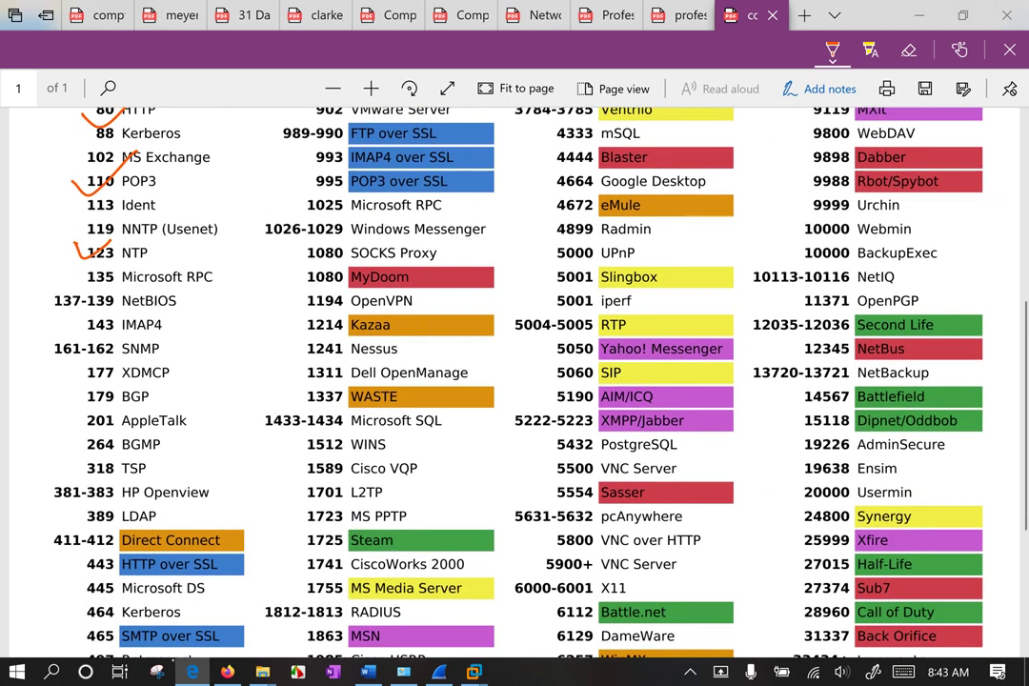
pyautogui.scroll(-2, 514, 380)
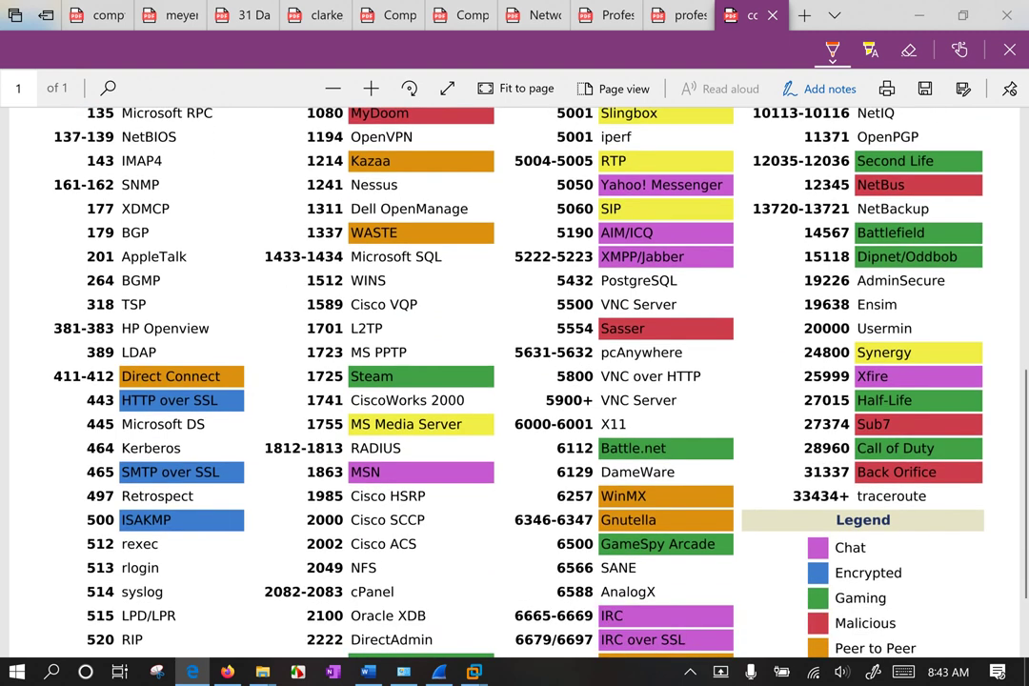
pyautogui.scroll(-3, 514, 381)
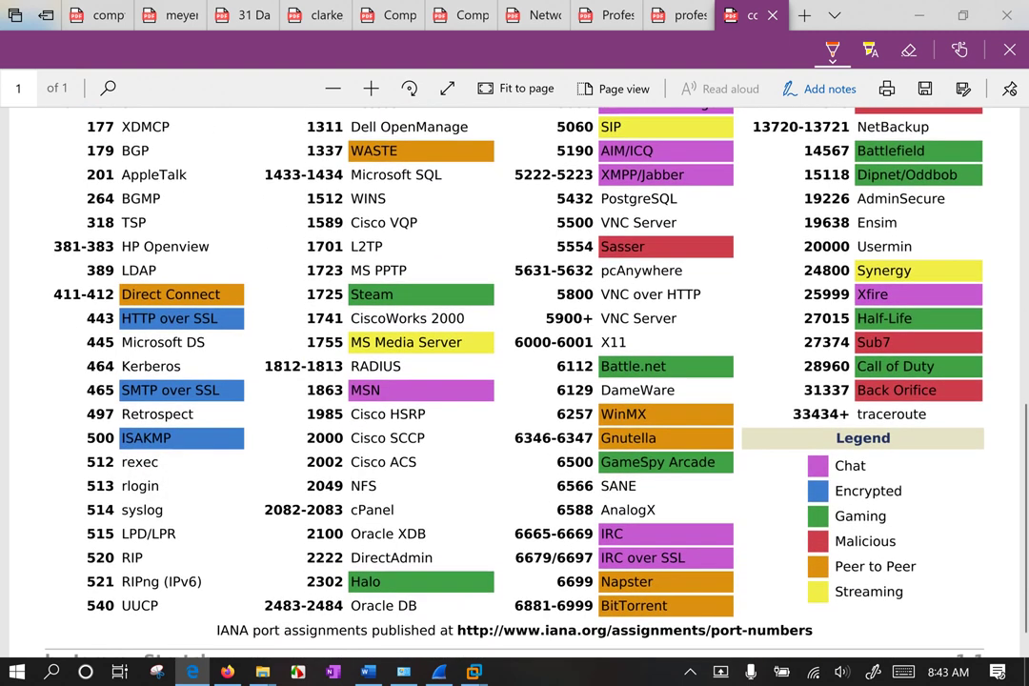
pyautogui.scroll(10, 515, 381)
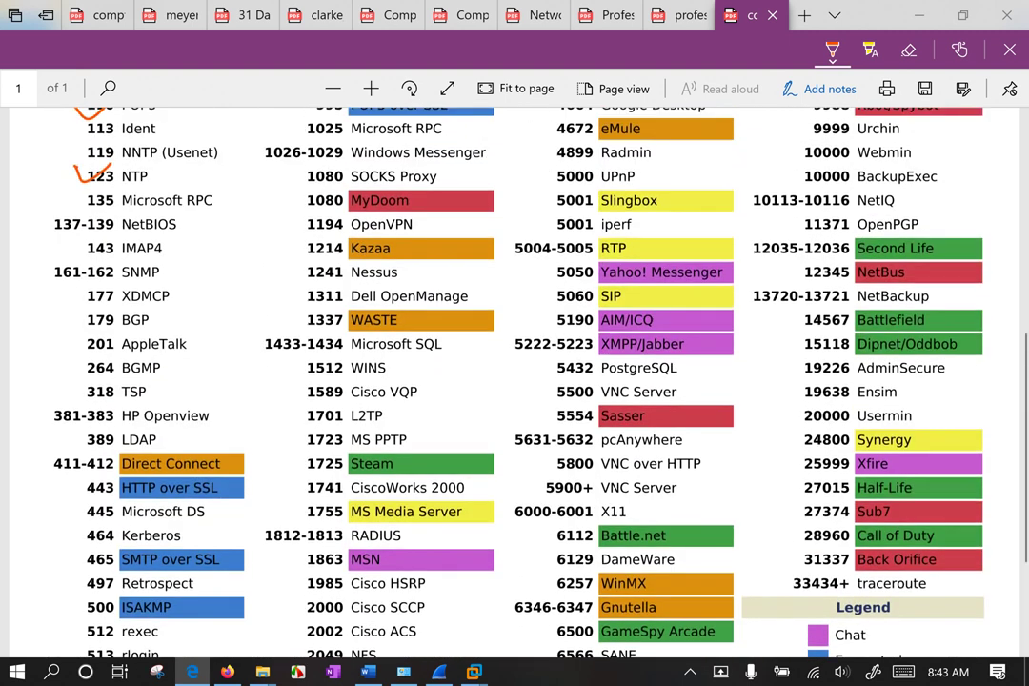
pyautogui.scroll(7, 514, 381)
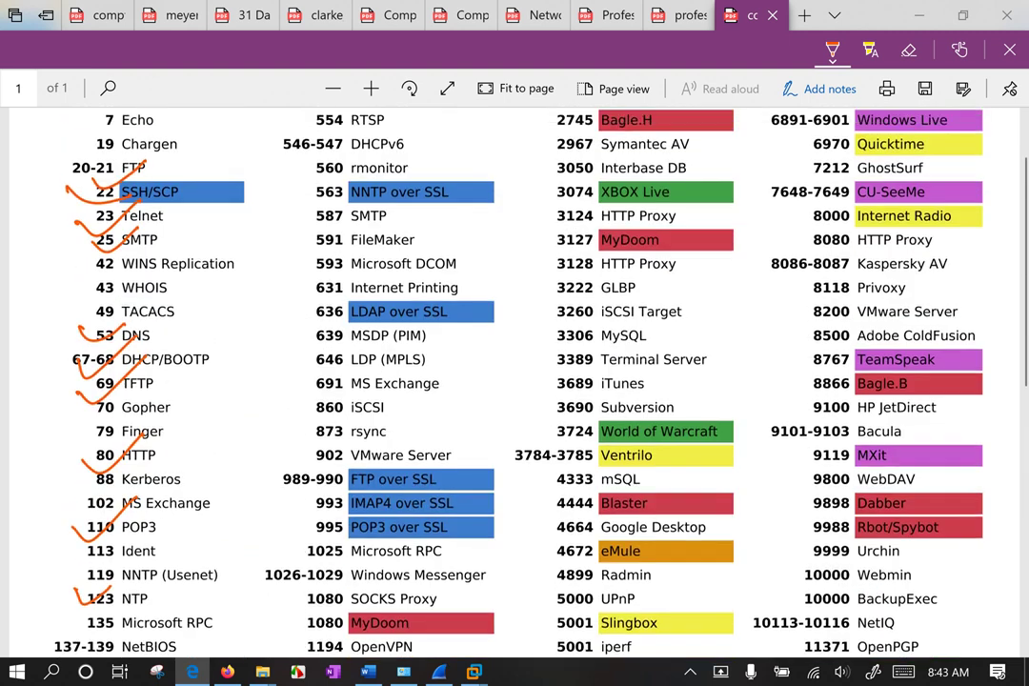
pyautogui.scroll(-3, 514, 381)
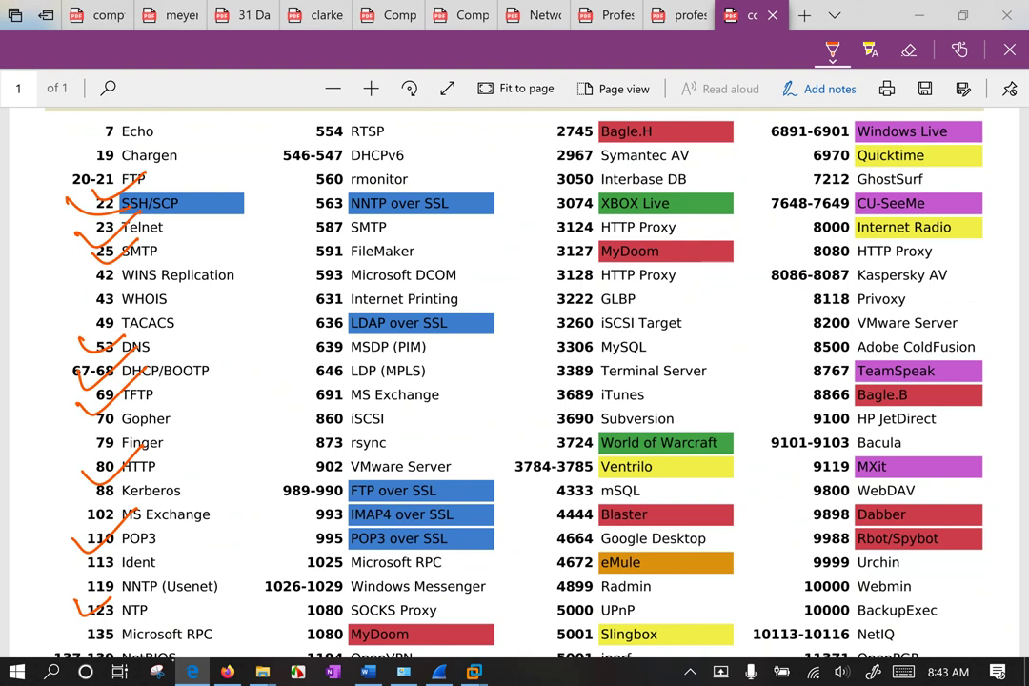
pyautogui.scroll(-1, 514, 381)
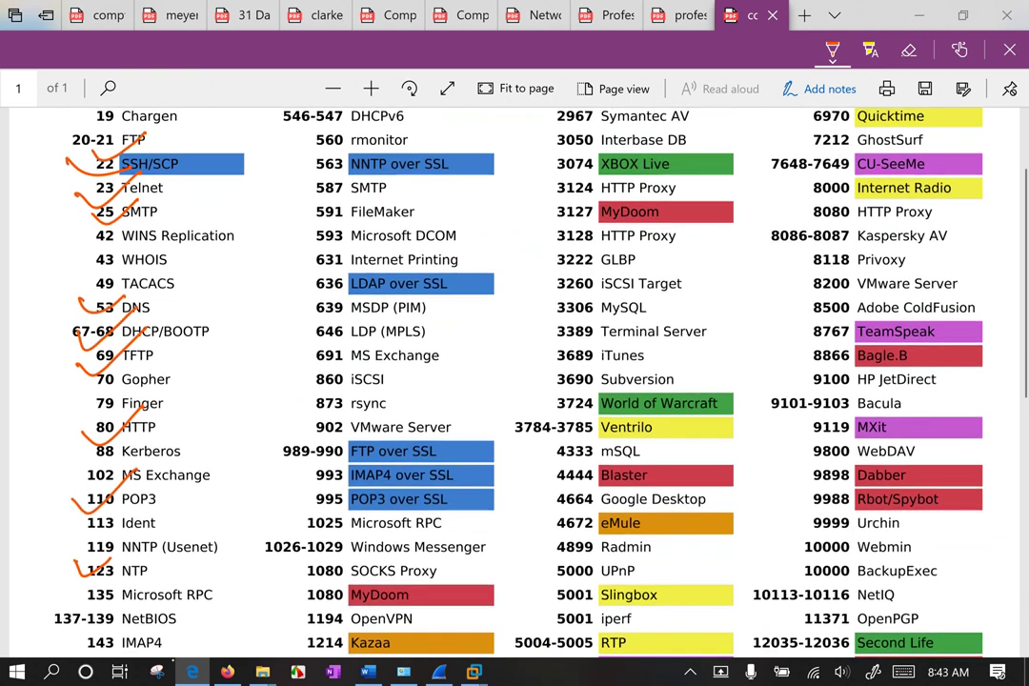
pyautogui.scroll(-1, 514, 381)
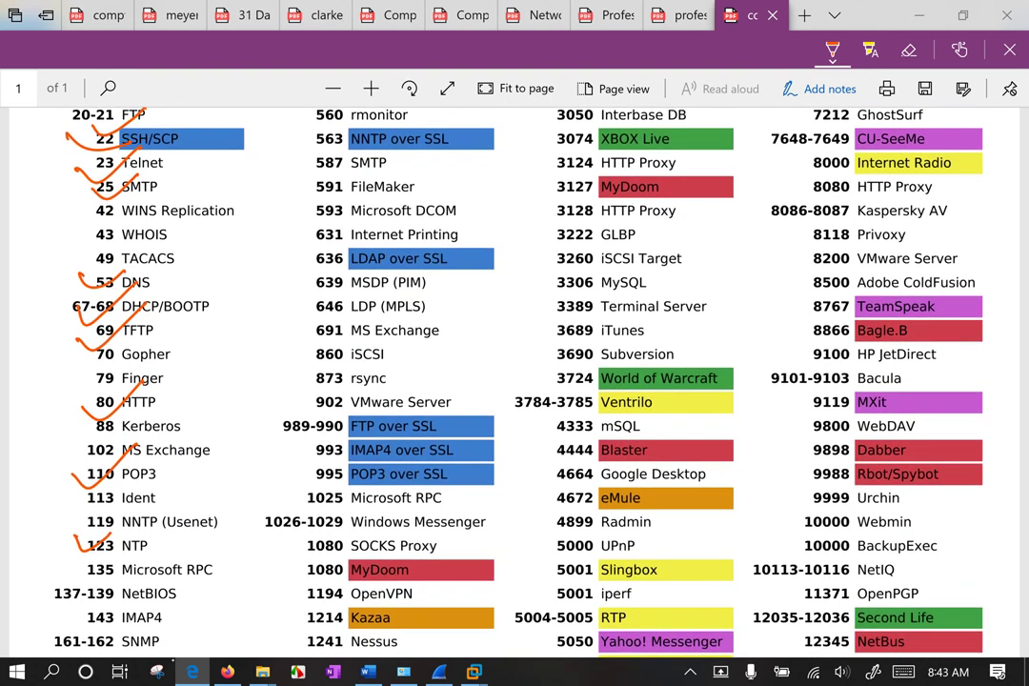
pyautogui.scroll(-2, 514, 380)
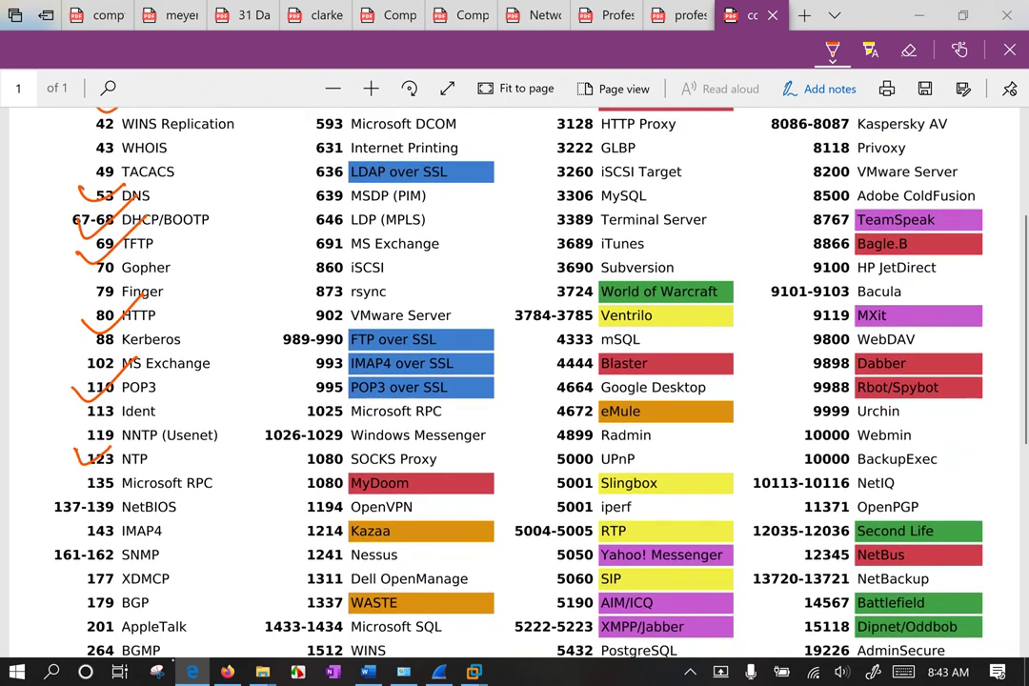
pyautogui.scroll(-1, 515, 381)
pyautogui.scroll(-3, 514, 381)
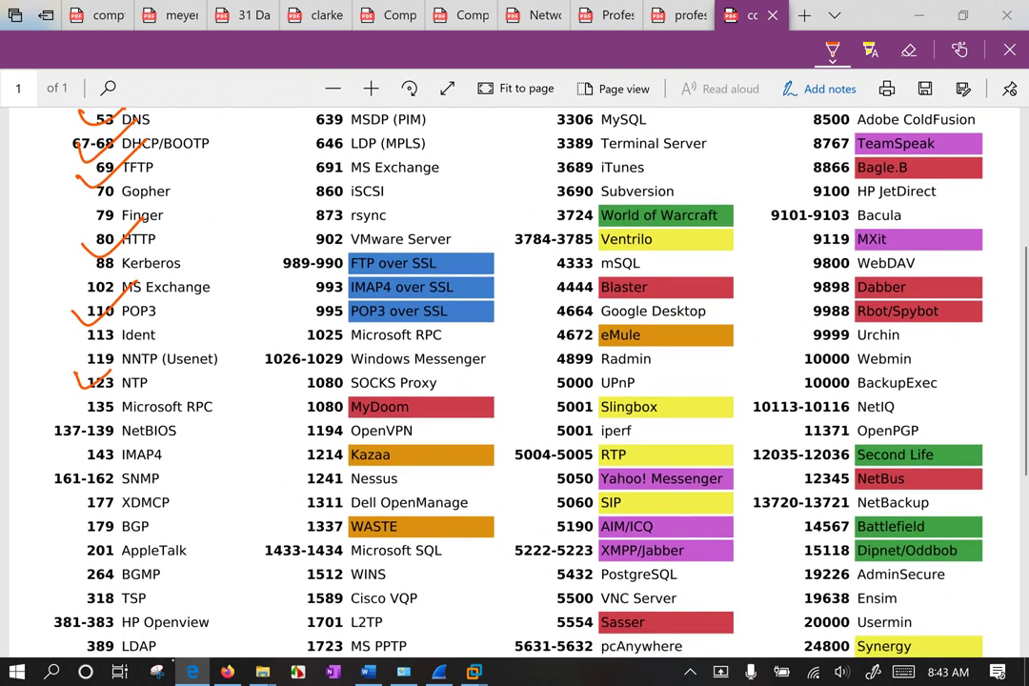
pyautogui.scroll(-3, 514, 381)
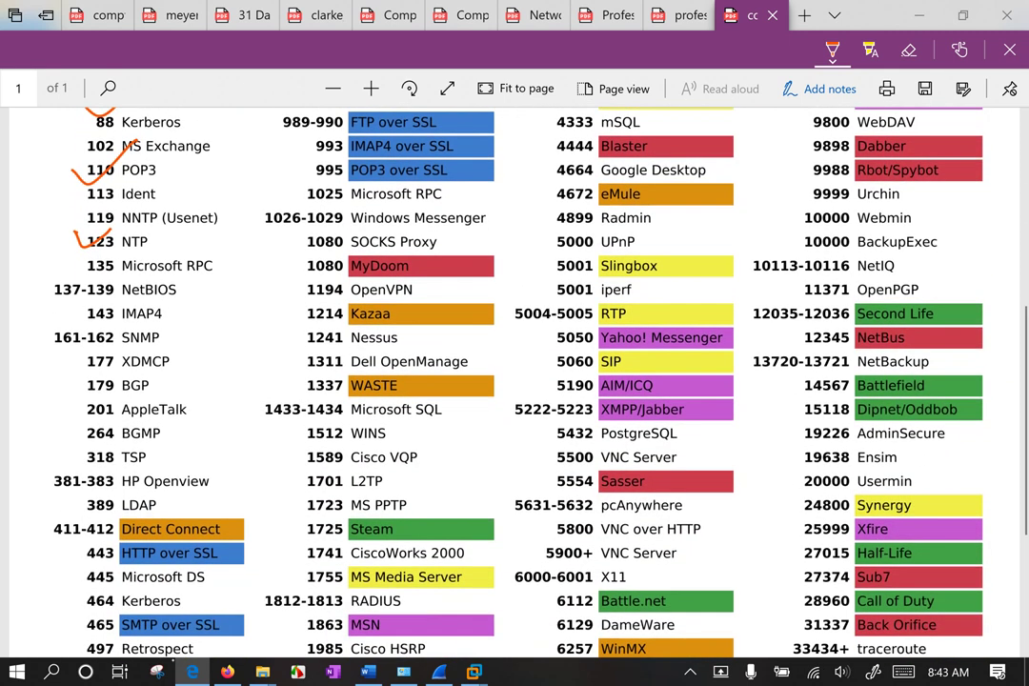
pyautogui.scroll(2, 515, 381)
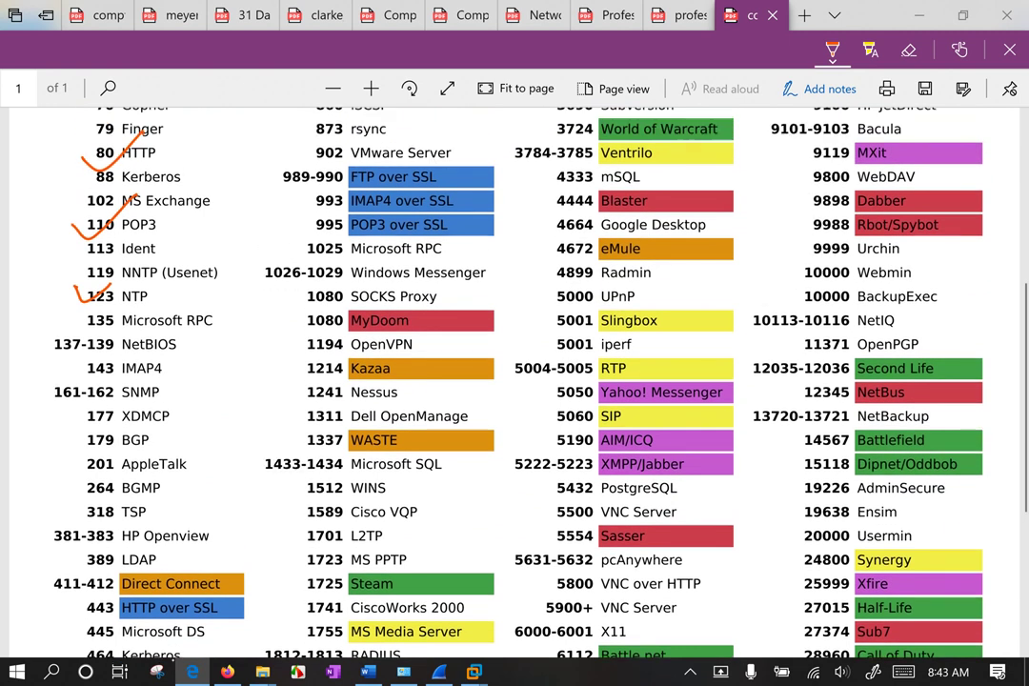
pyautogui.scroll(1, 515, 381)
pyautogui.scroll(-1, 515, 381)
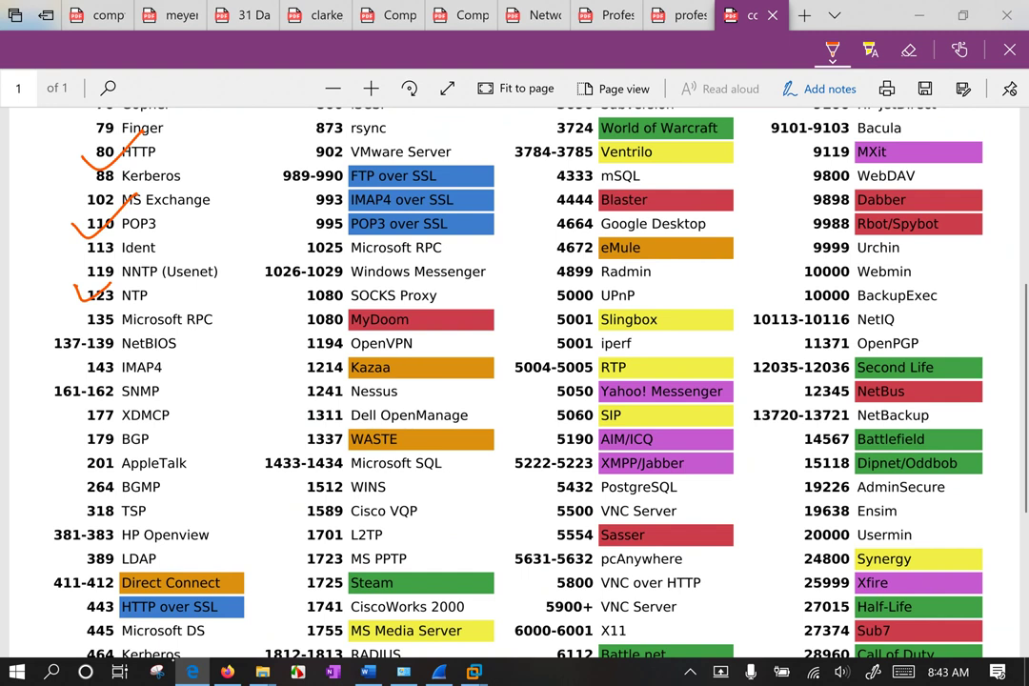
pyautogui.scroll(-3, 514, 381)
pyautogui.scroll(-2, 514, 381)
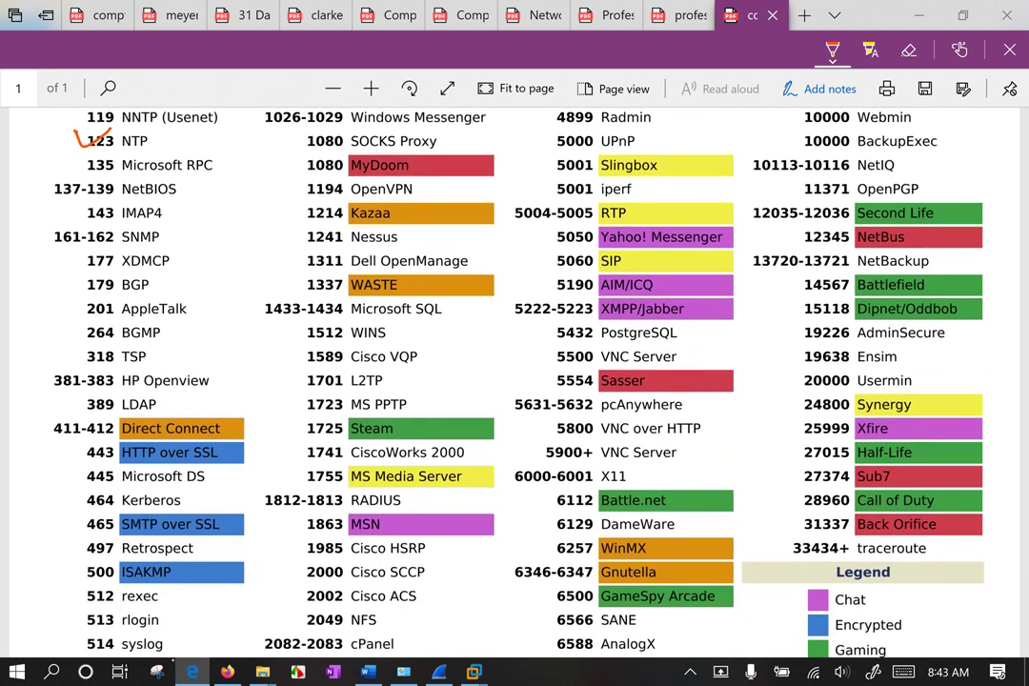
pyautogui.scroll(-3, 514, 381)
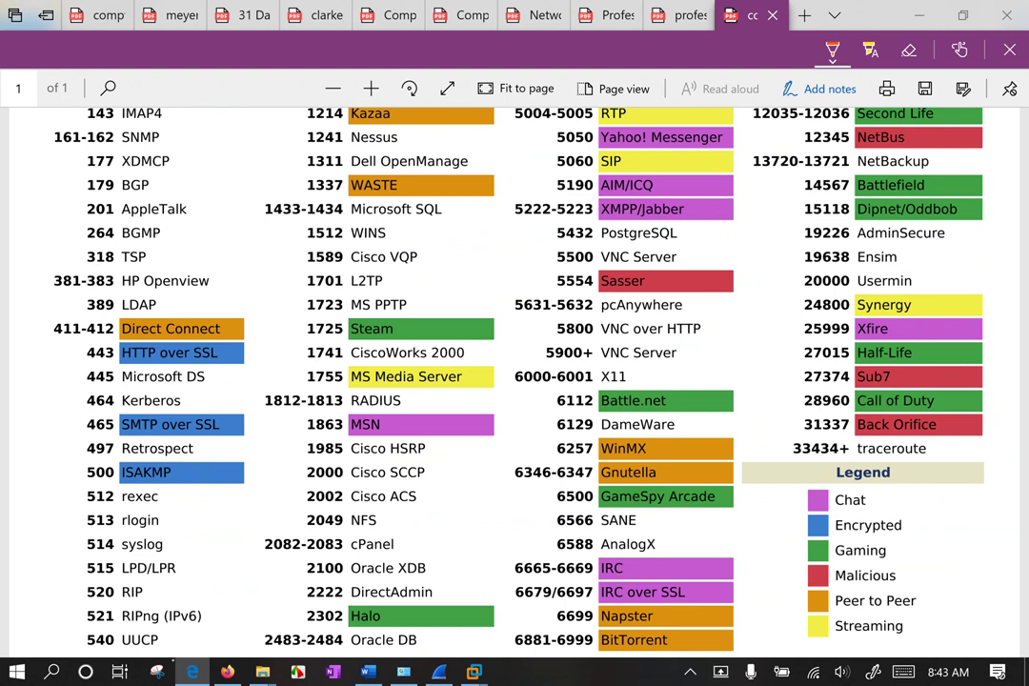
pyautogui.moveTo(937, 540); pyautogui.dragTo(946, 641)
# Step: Circle the 5500 VNC Server entry in the port list
pyautogui.scroll(-2, 514, 381)
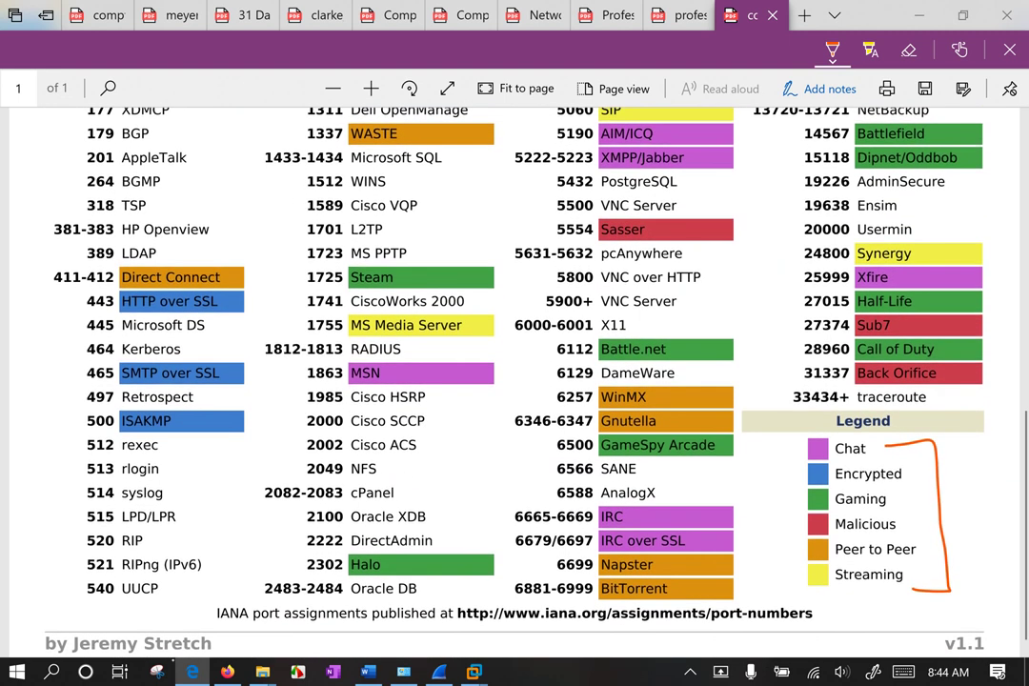
pyautogui.scroll(3, 514, 380)
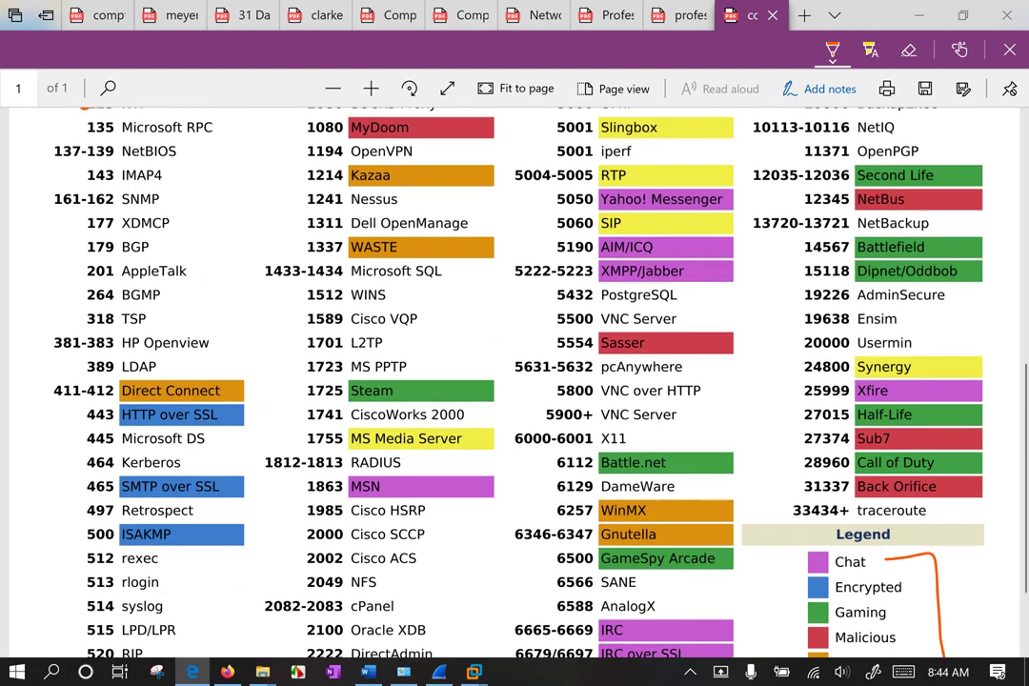
pyautogui.scroll(2, 515, 381)
pyautogui.scroll(3, 514, 381)
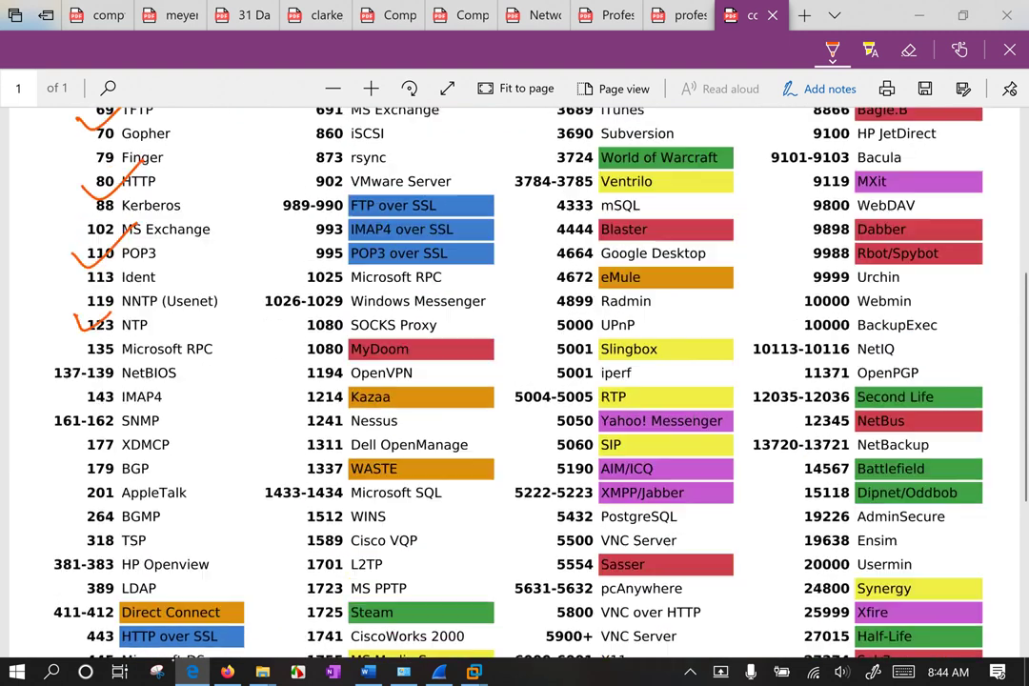
pyautogui.scroll(2, 514, 381)
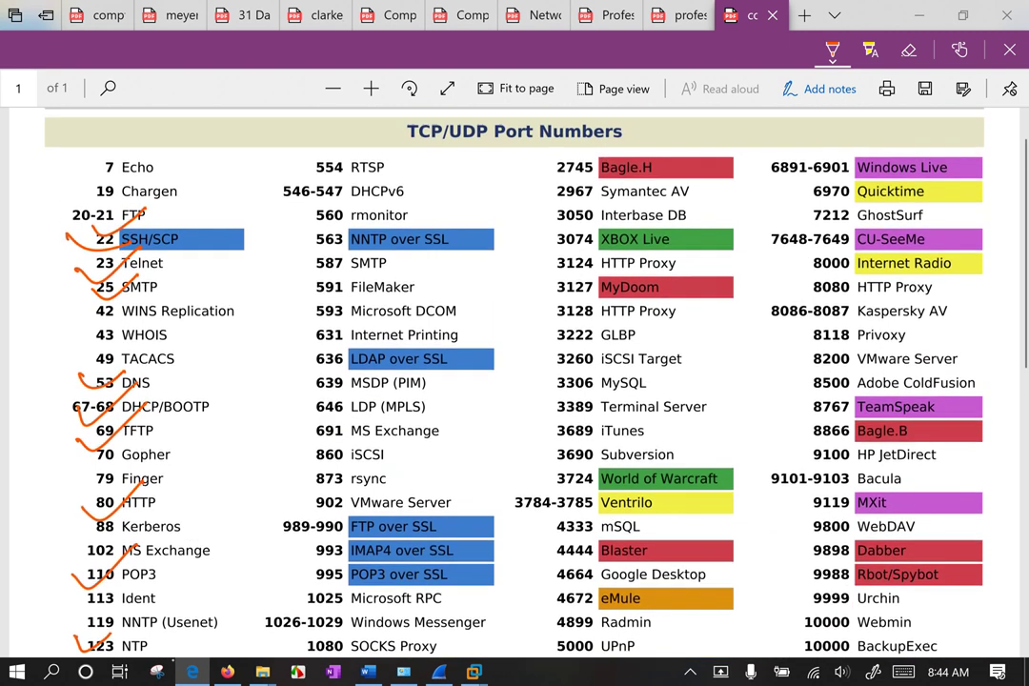
pyautogui.scroll(1, 514, 381)
pyautogui.scroll(-1, 514, 381)
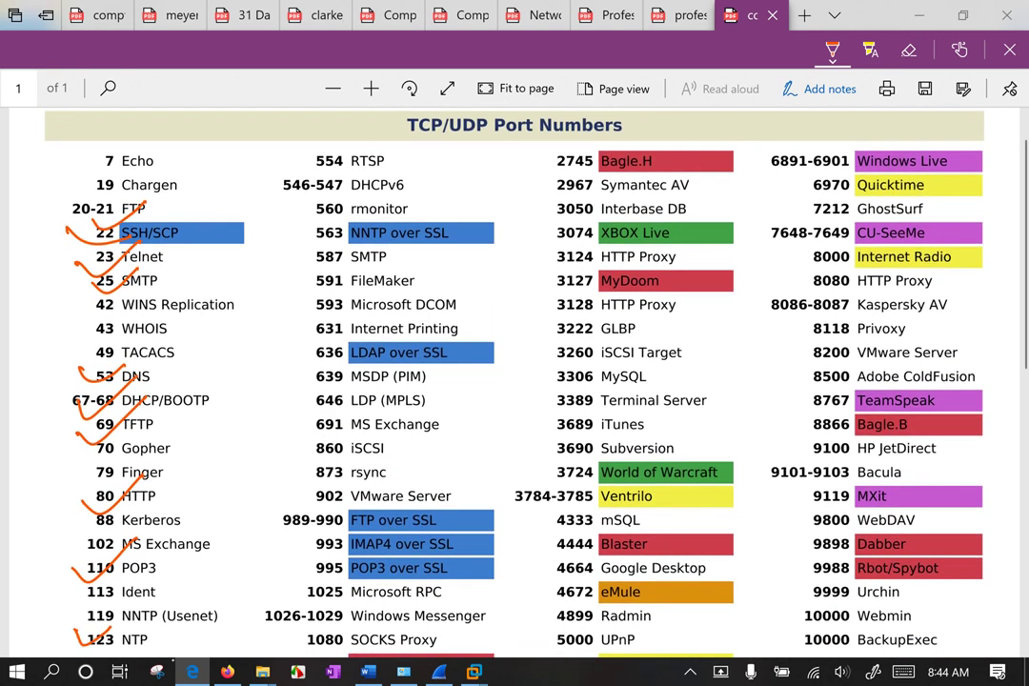
pyautogui.scroll(-2, 514, 381)
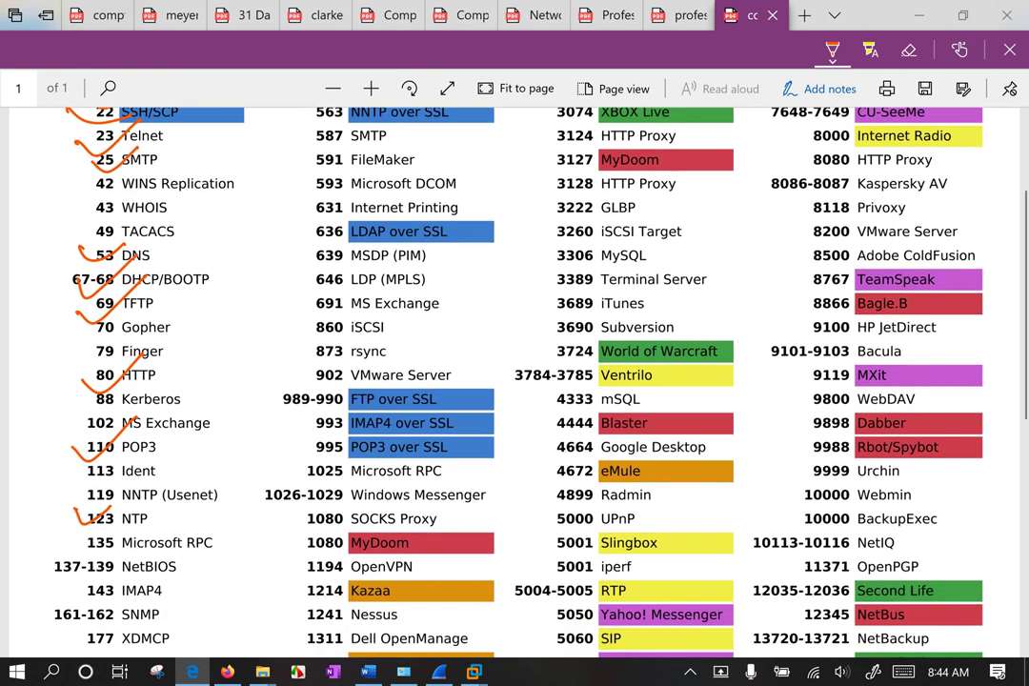
pyautogui.scroll(-2, 514, 381)
pyautogui.scroll(-3, 514, 381)
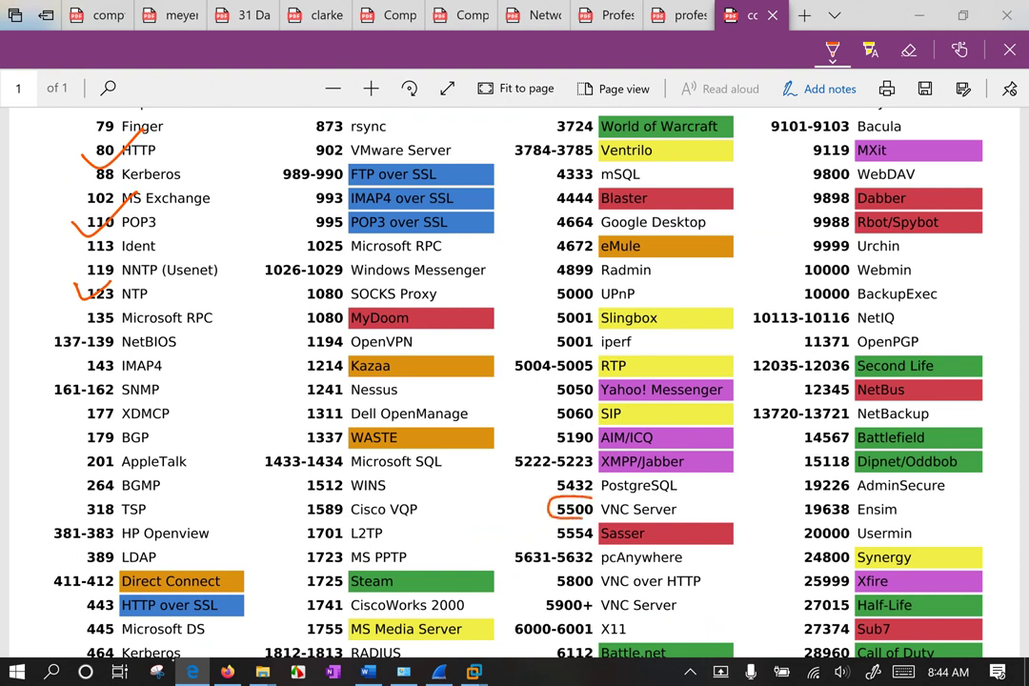
pyautogui.moveTo(693, 502); pyautogui.dragTo(587, 497)
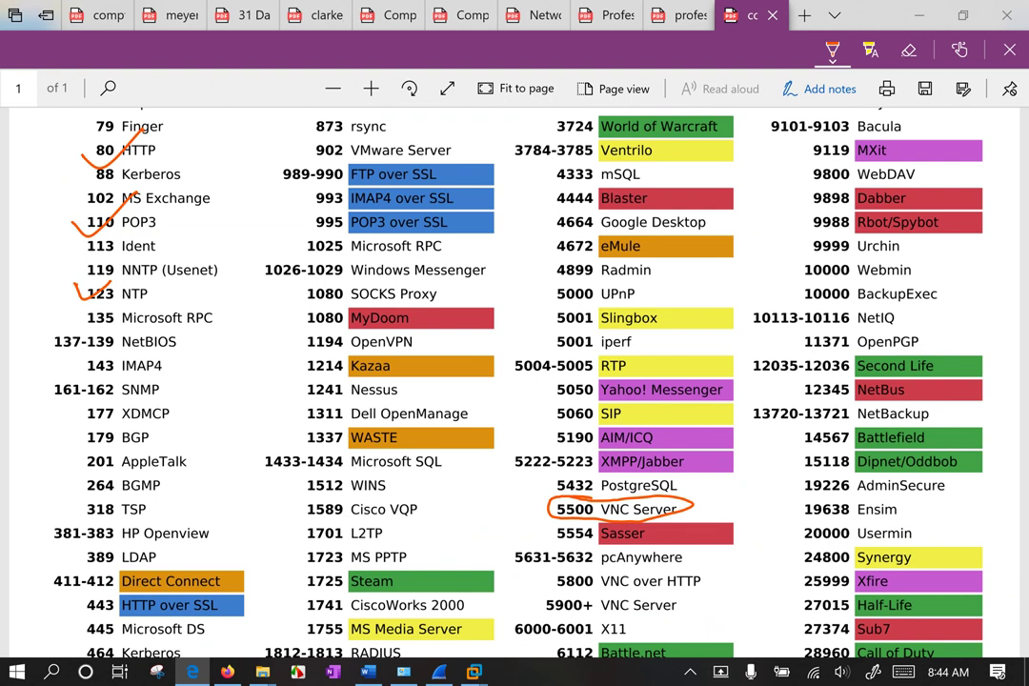
# Step: Bring the PacketLife Cheat Sheets page back up in Firefox
pyautogui.scroll(5, 515, 381)
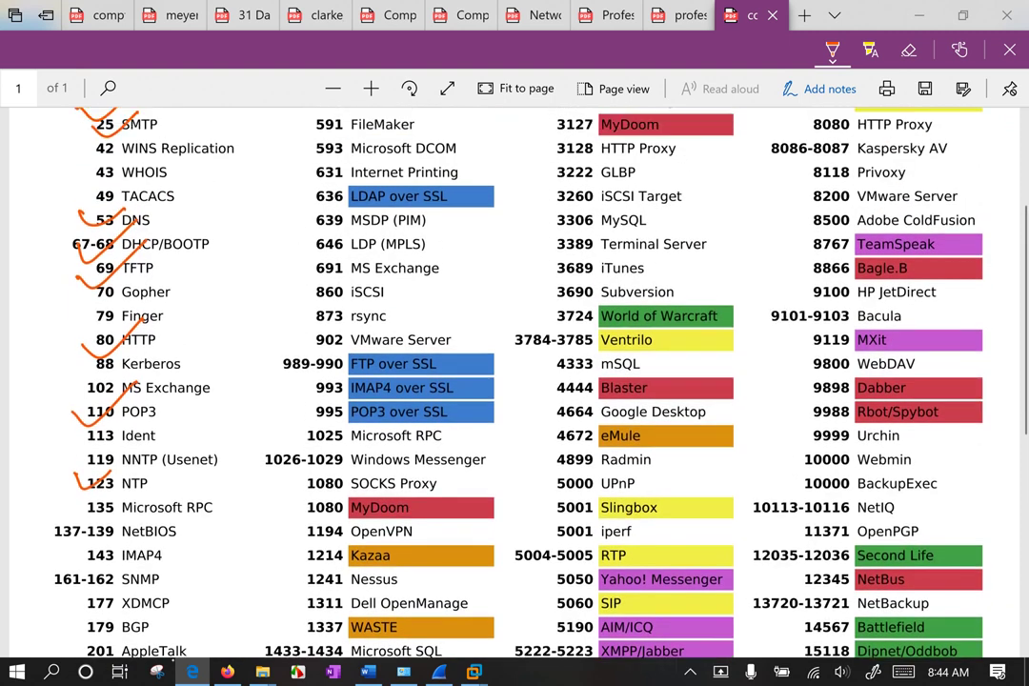
pyautogui.scroll(5, 515, 381)
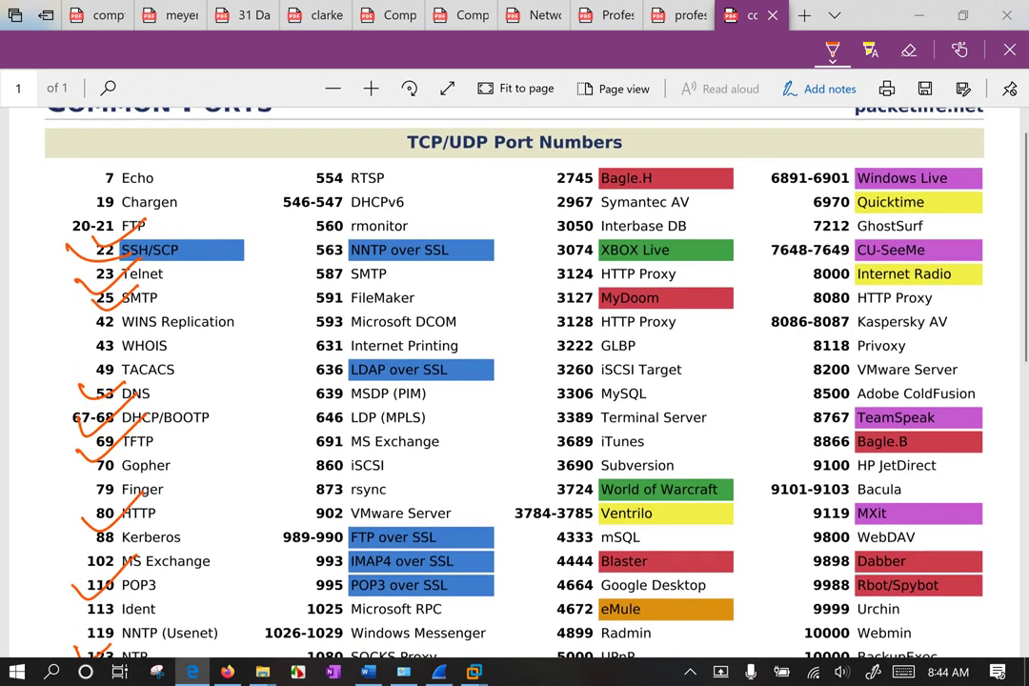
pyautogui.scroll(-1, 515, 381)
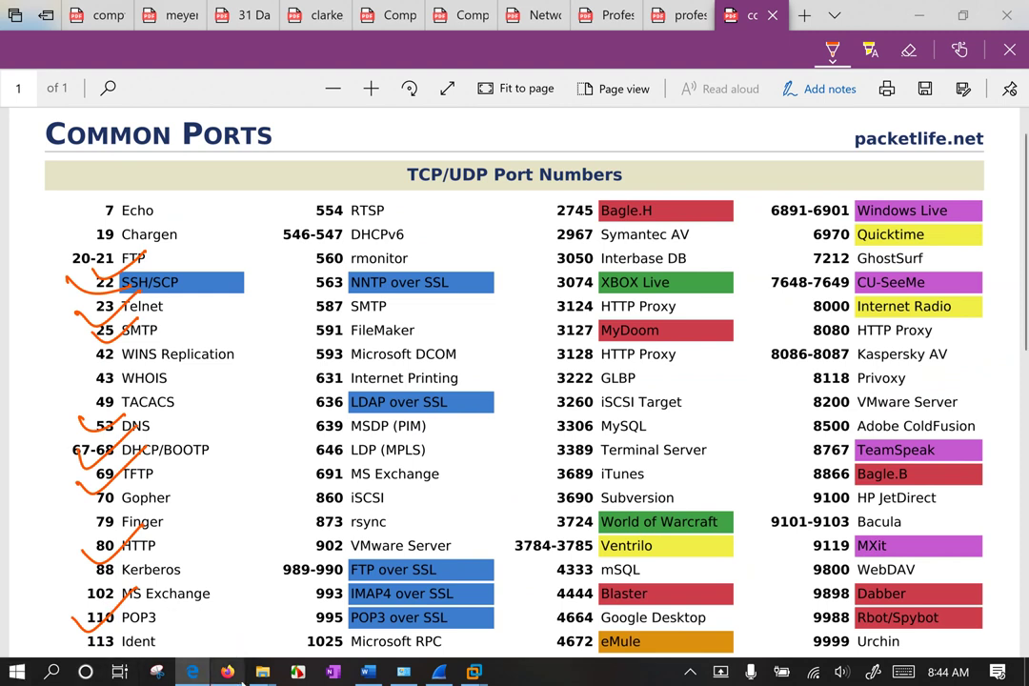
pyautogui.click(220, 617)
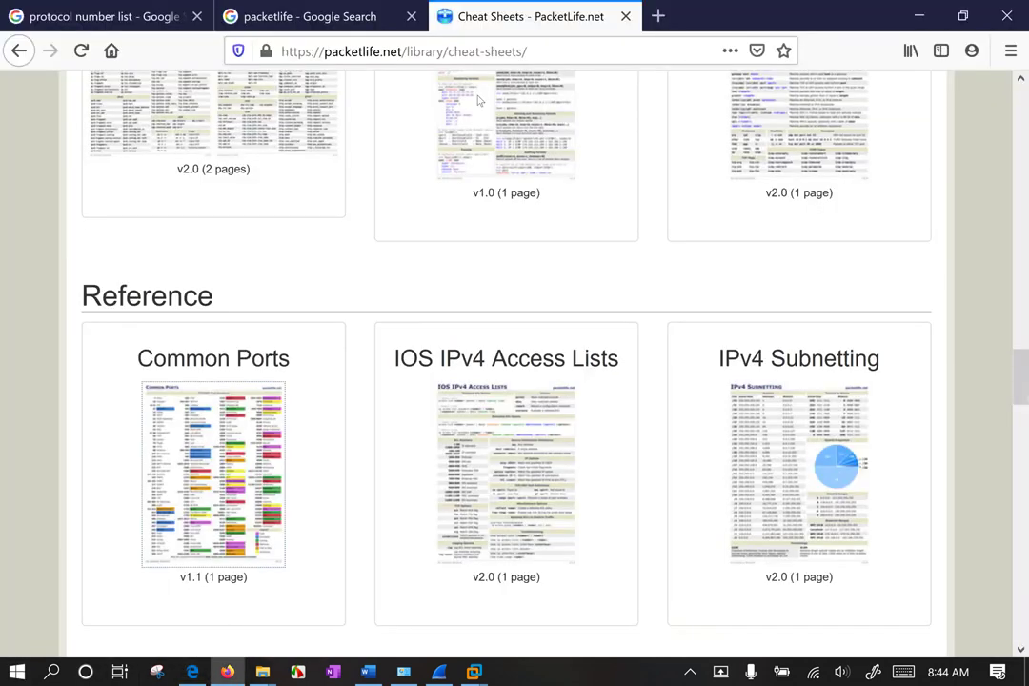
# Step: Go to PacketLife's Packet Captures page
pyautogui.scroll(3, 508, 303)
pyautogui.scroll(15, 508, 304)
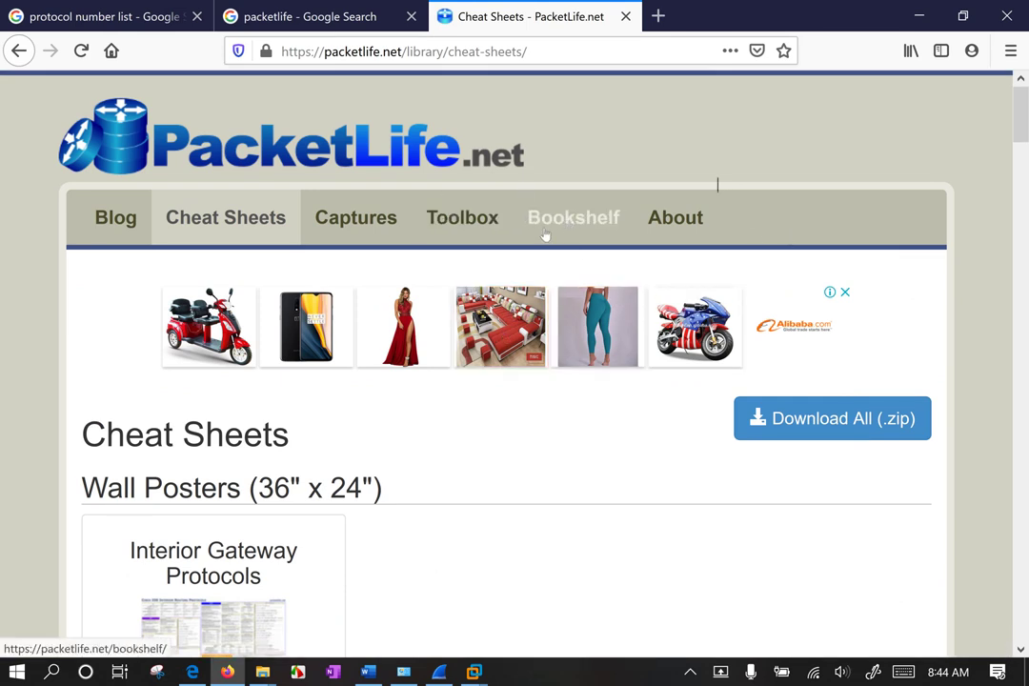
pyautogui.click(351, 220)
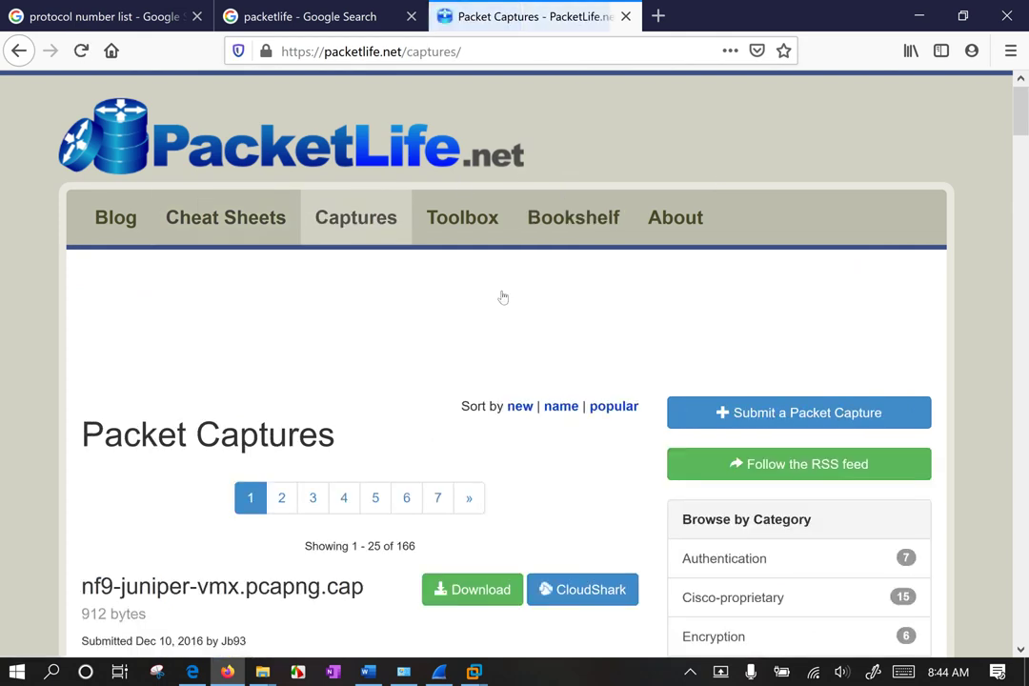
# Step: Find the arp_pcap.pcapng.cap capture and open it in CloudShark
pyautogui.scroll(-3, 449, 385)
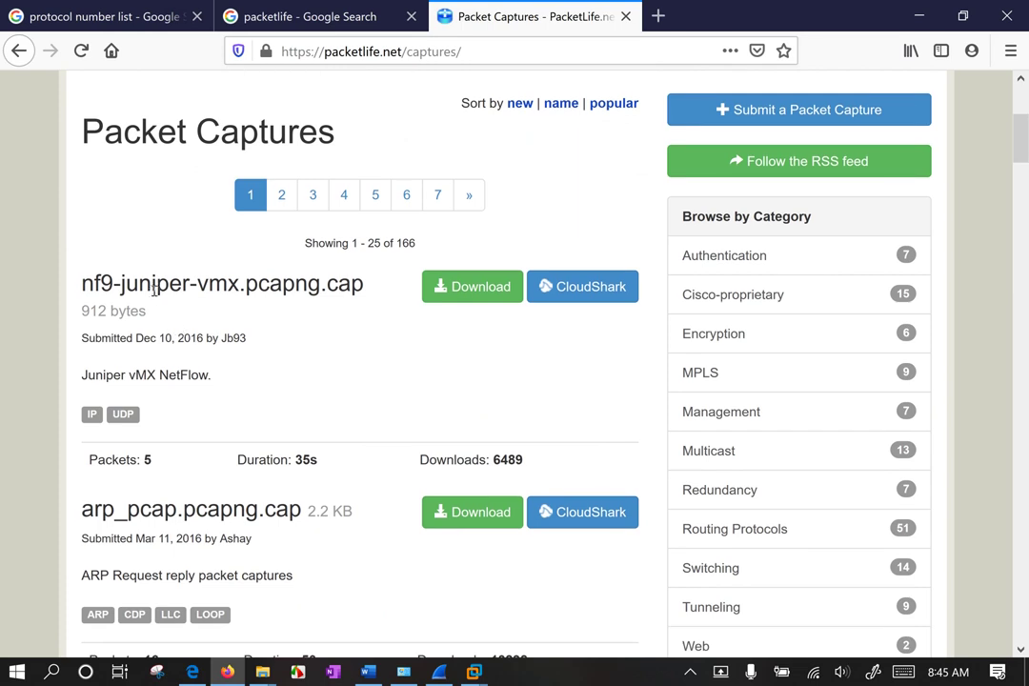
pyautogui.moveTo(151, 285); pyautogui.dragTo(259, 287)
pyautogui.scroll(-1, 143, 467)
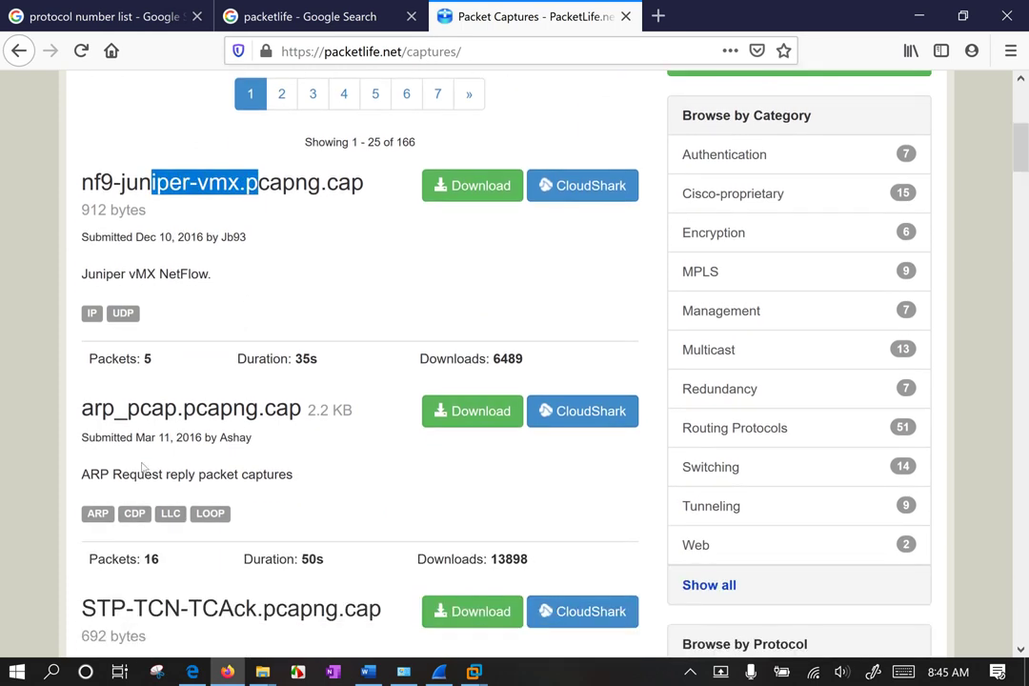
pyautogui.moveTo(95, 408); pyautogui.dragTo(330, 403)
pyautogui.click(534, 484)
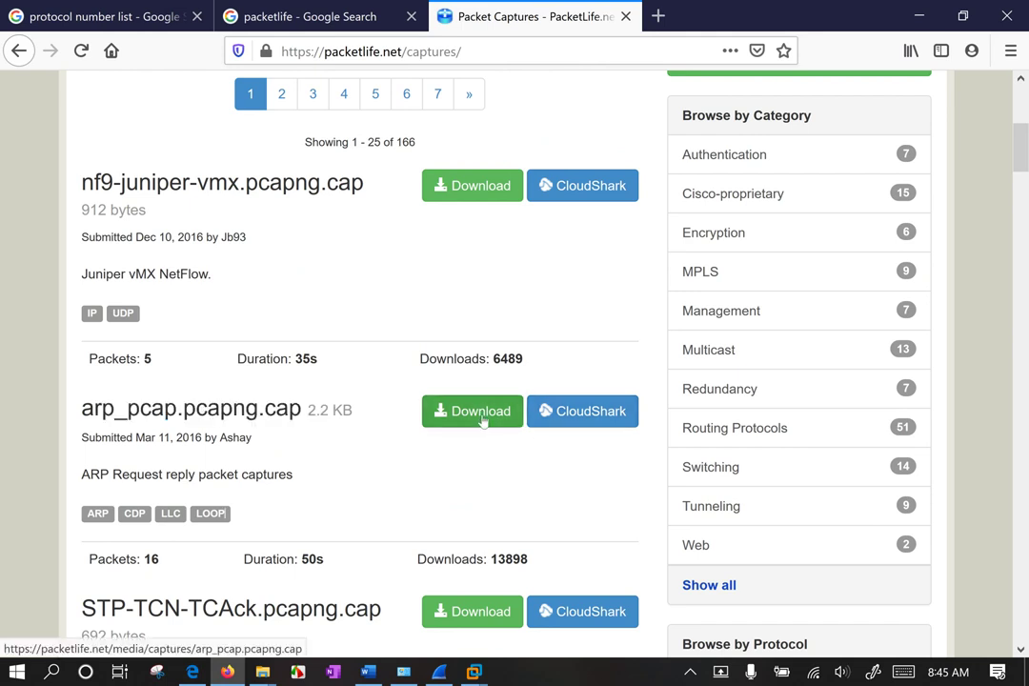
pyautogui.click(572, 422)
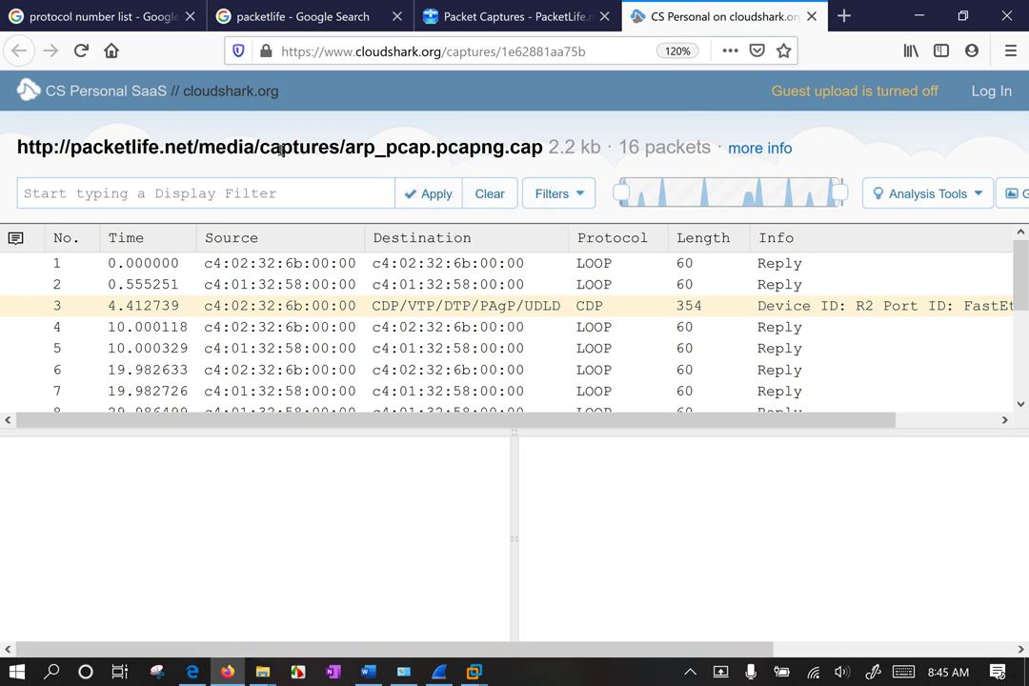
# Step: Scroll through the 16 arp_pcap packets, then return to the Packet Captures tab
pyautogui.scroll(-3, 380, 324)
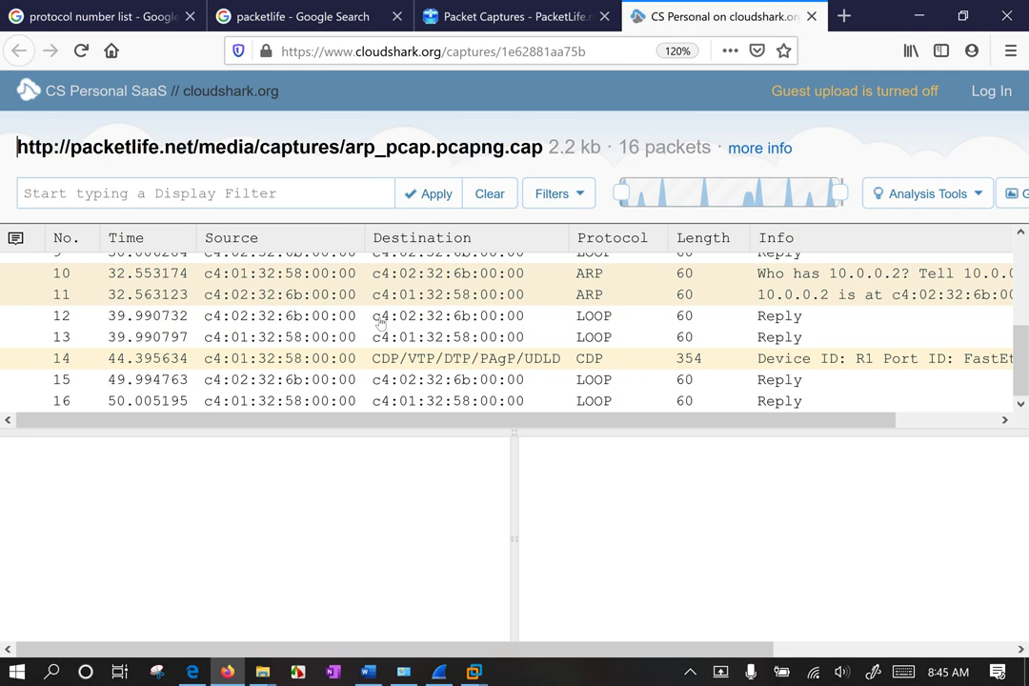
pyautogui.scroll(3, 380, 324)
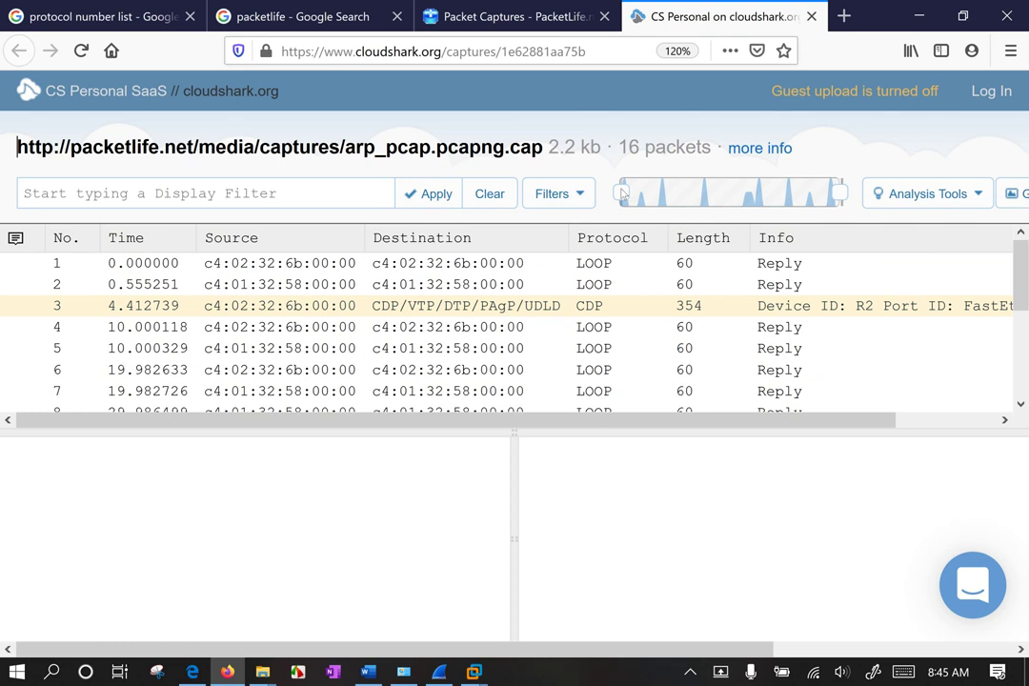
pyautogui.click(657, 194)
# Step: Return to the PacketLife captures list and go to the Toolbox page
pyautogui.click(525, 15)
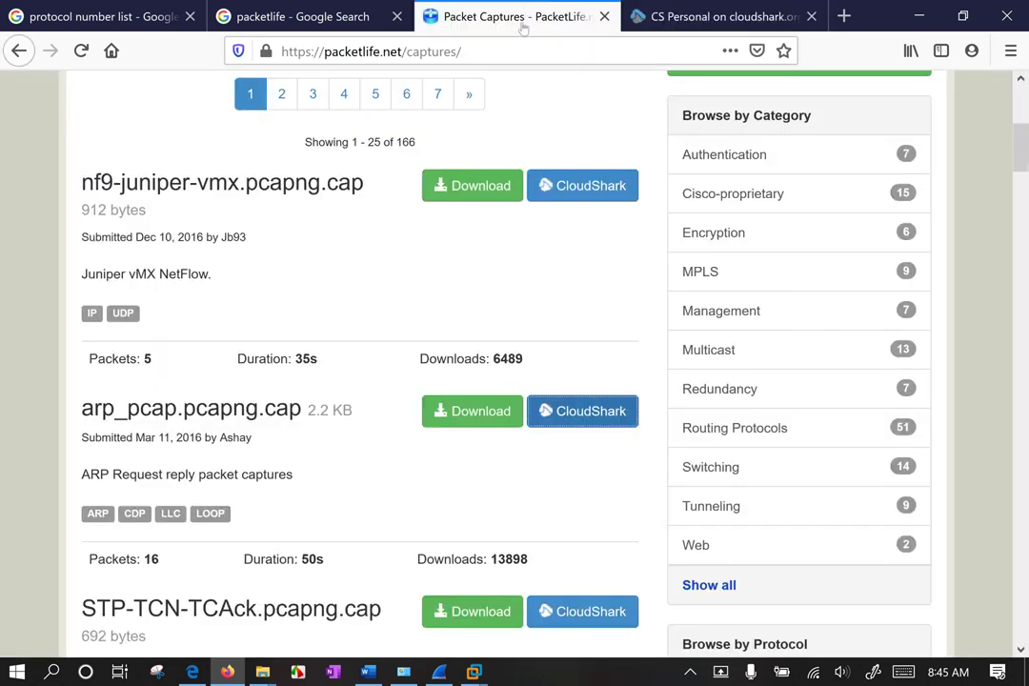
pyautogui.scroll(-5, 419, 276)
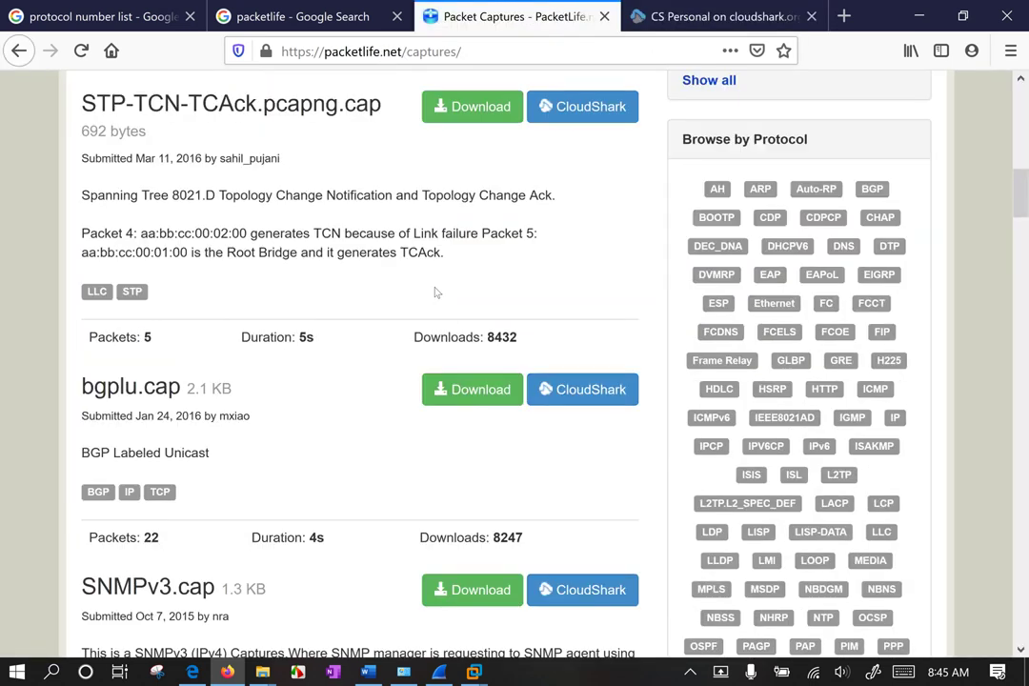
pyautogui.scroll(10, 434, 290)
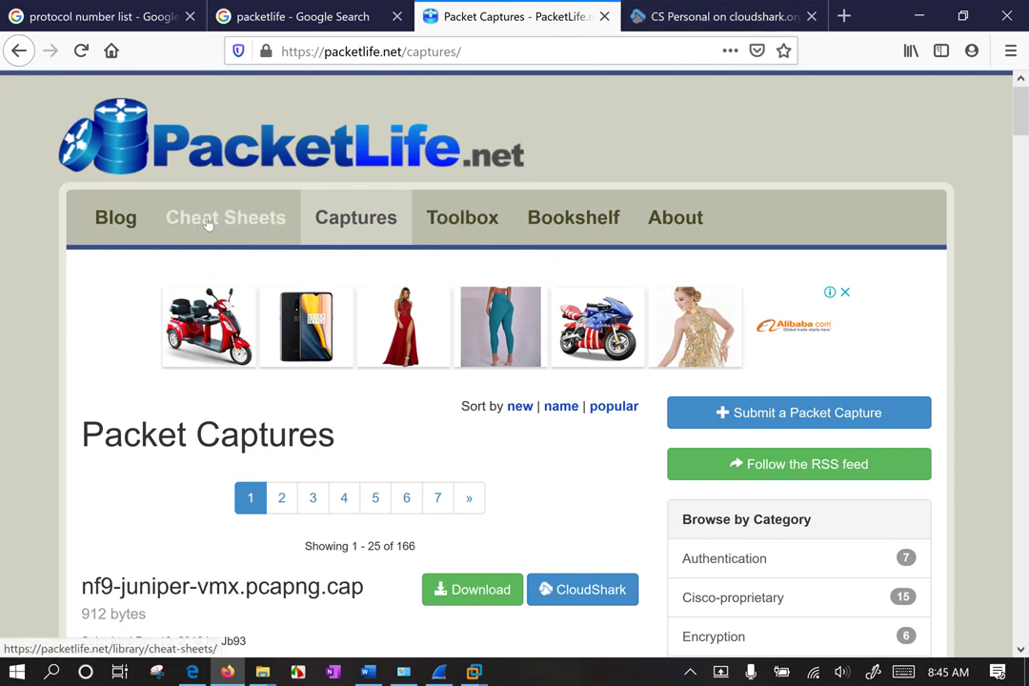
pyautogui.click(473, 217)
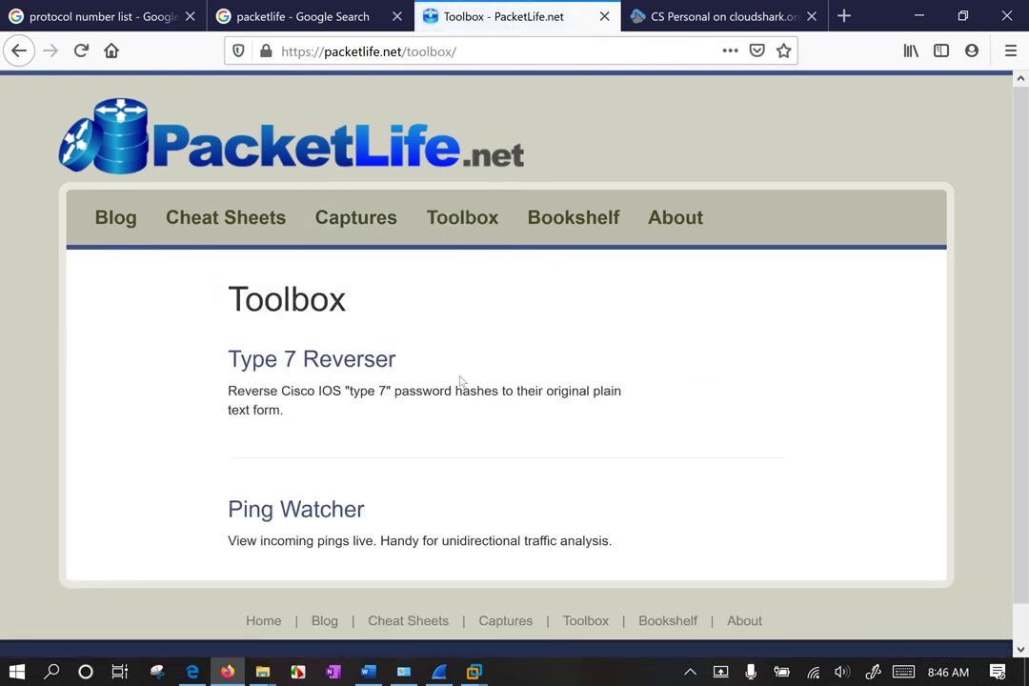
# Step: Open the Ping Watcher tool in a new tab
pyautogui.scroll(-1, 487, 403)
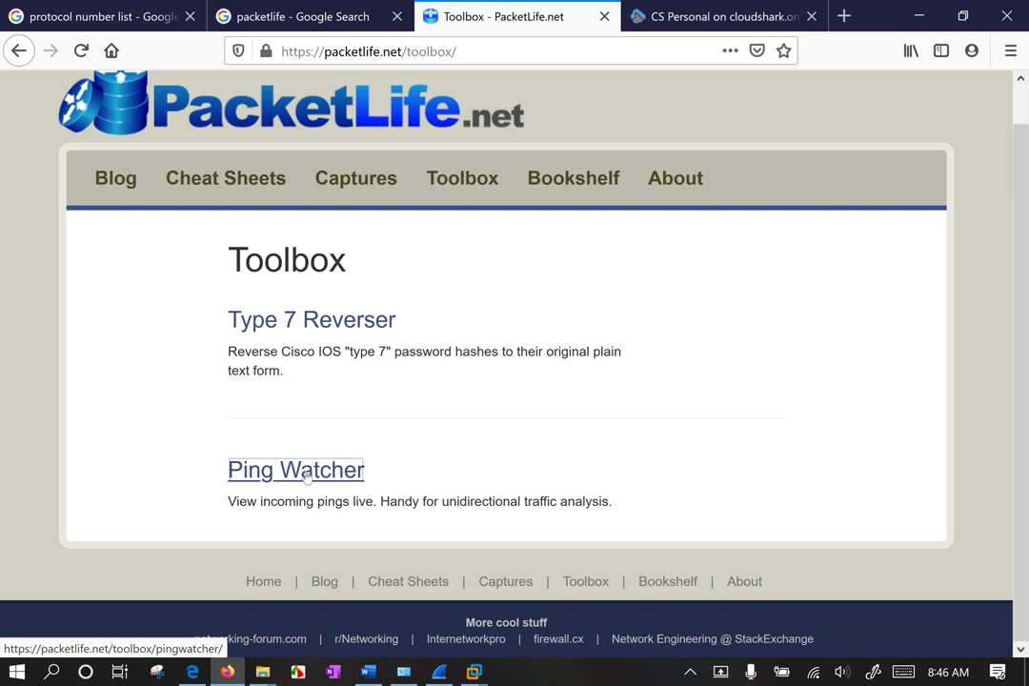
pyautogui.rightClick(307, 479)
pyautogui.click(383, 266)
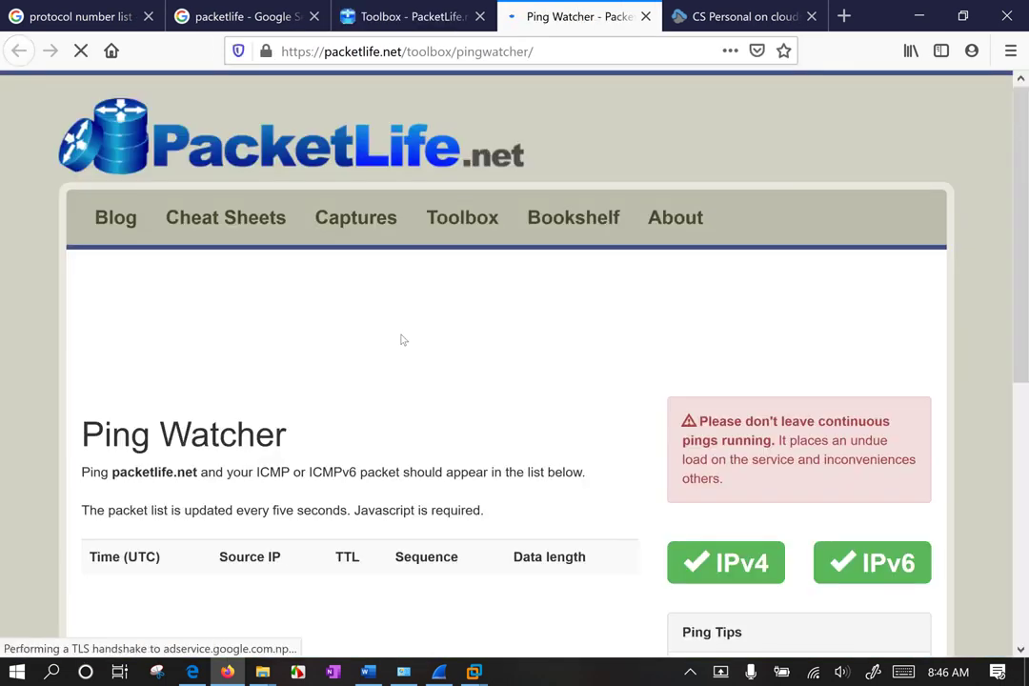
# Step: Read Ping Watcher's note about five-second list updates, then close that tab
pyautogui.scroll(-4, 429, 352)
pyautogui.scroll(2, 299, 278)
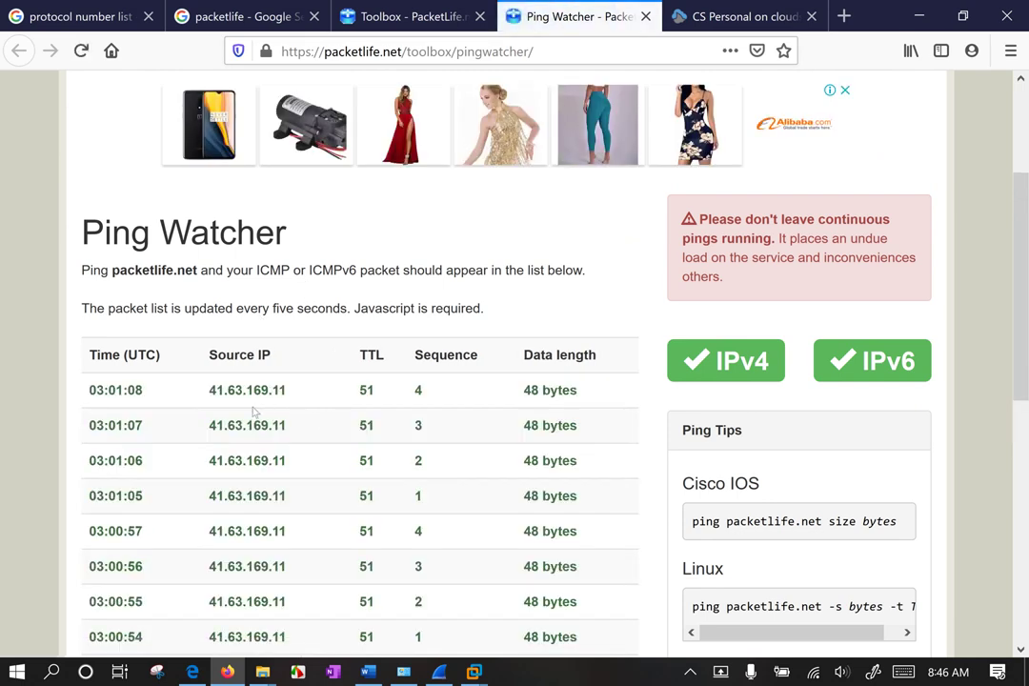
pyautogui.scroll(-6, 162, 440)
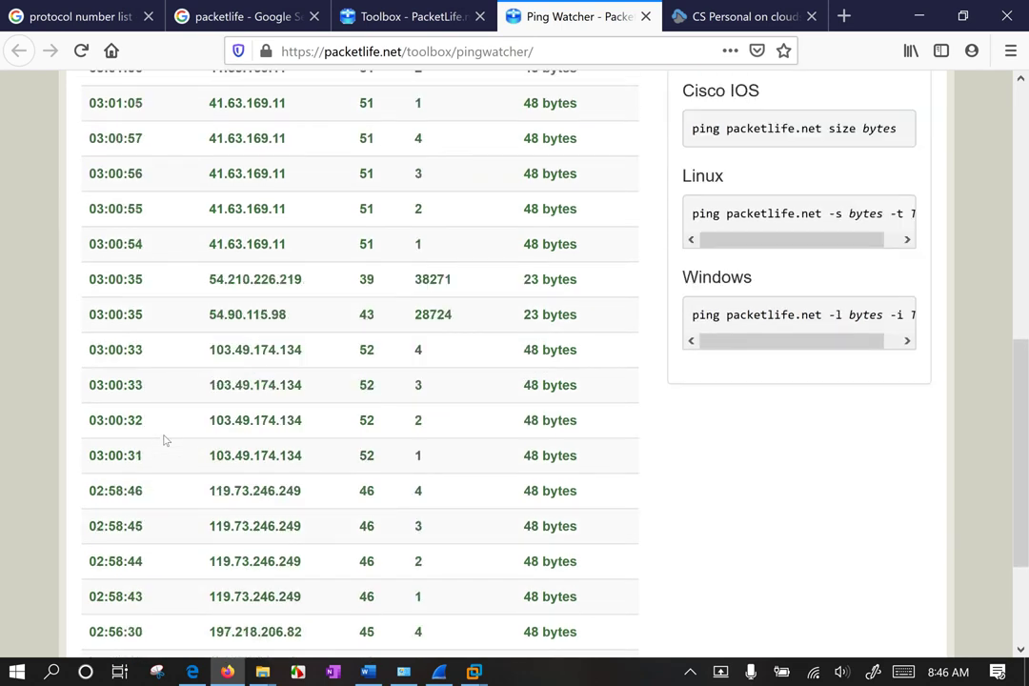
pyautogui.scroll(8, 163, 440)
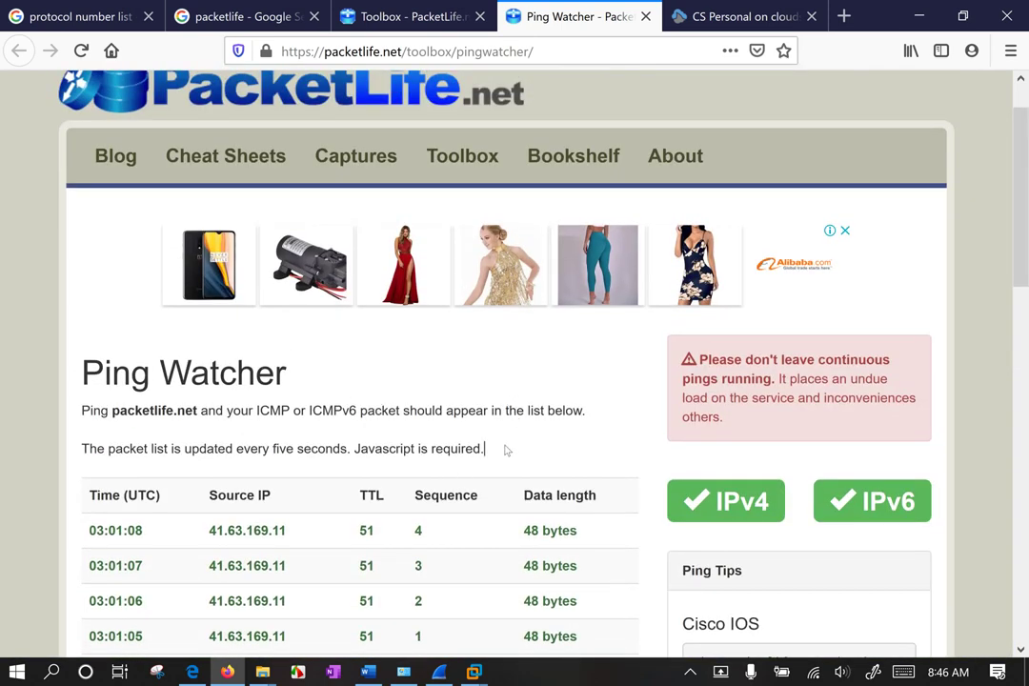
pyautogui.moveTo(505, 450); pyautogui.dragTo(163, 437)
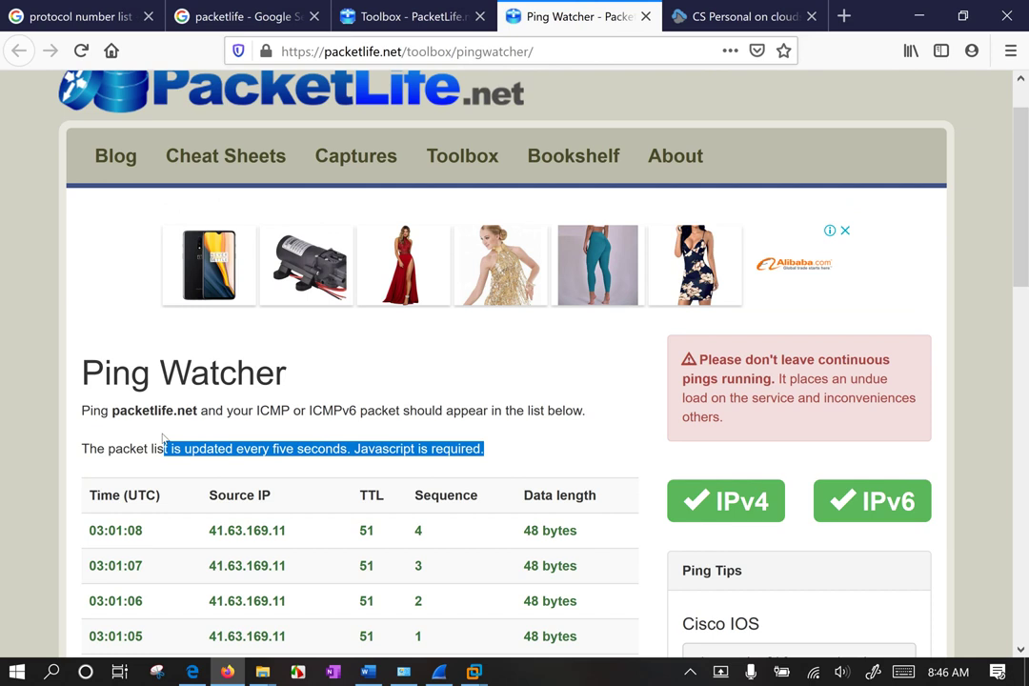
pyautogui.click(389, 420)
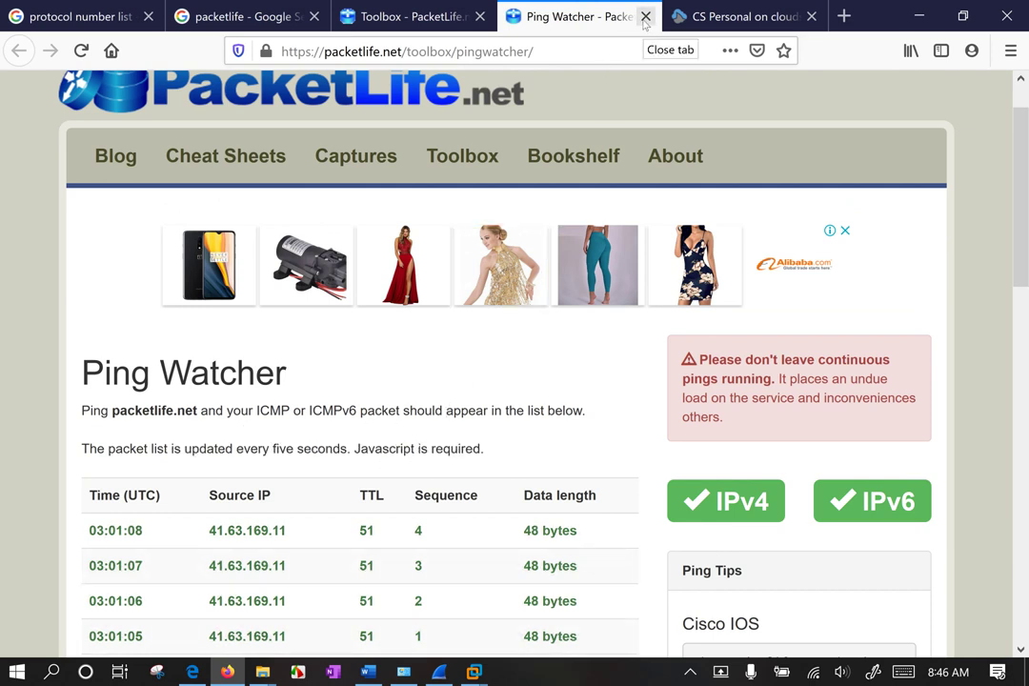
pyautogui.click(644, 16)
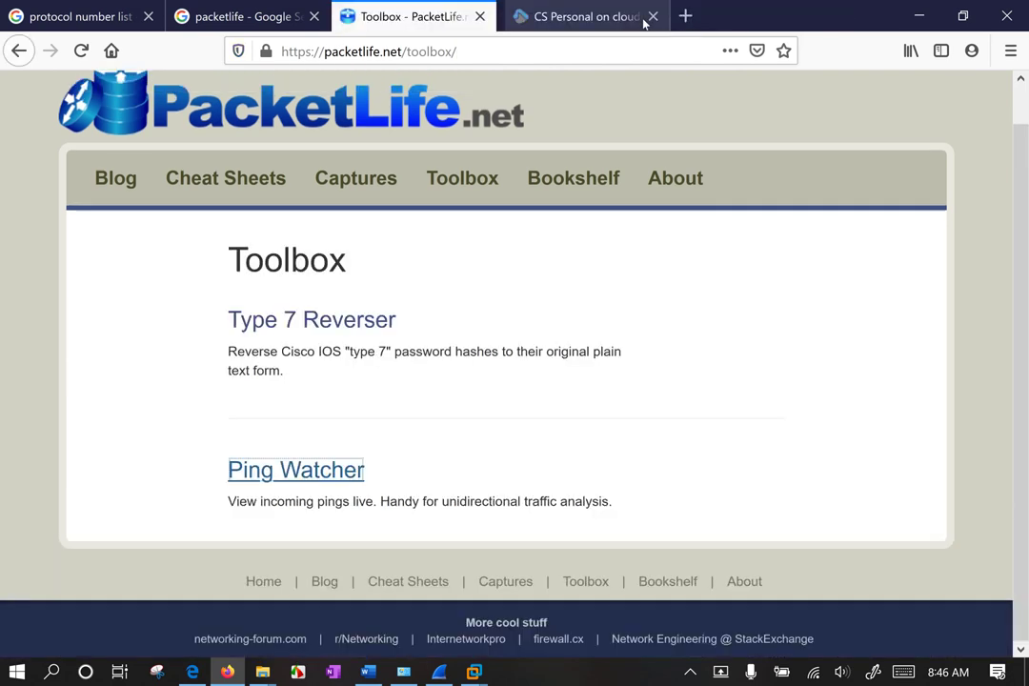
# Step: Load the Bookshelf page, then dismiss CloudShark's file information and close its tab
pyautogui.scroll(1, 516, 274)
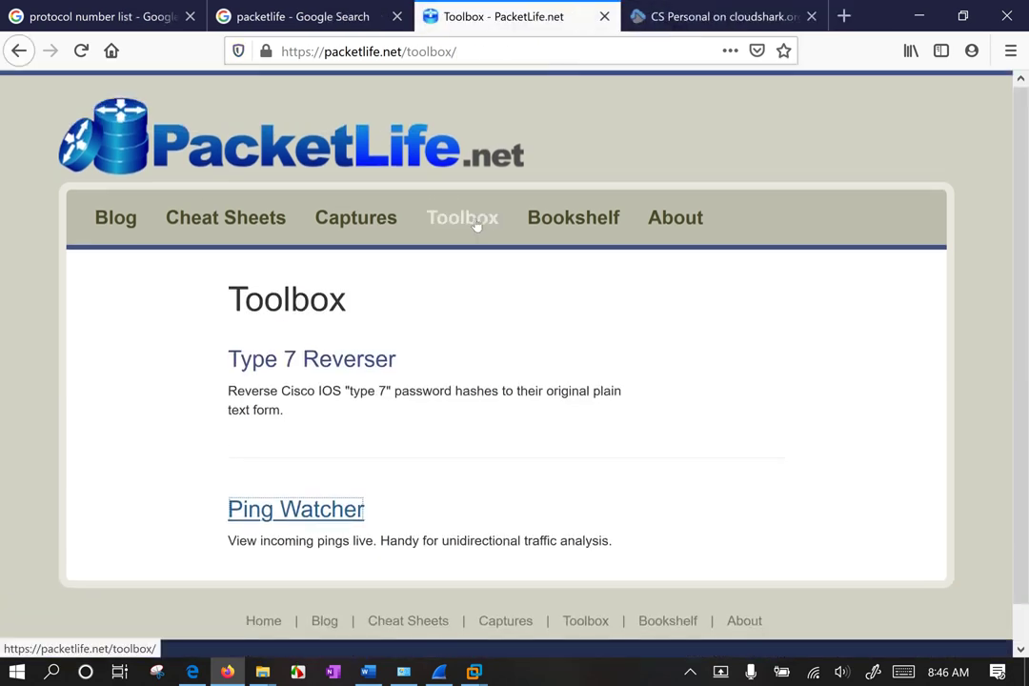
pyautogui.click(560, 221)
pyautogui.click(700, 14)
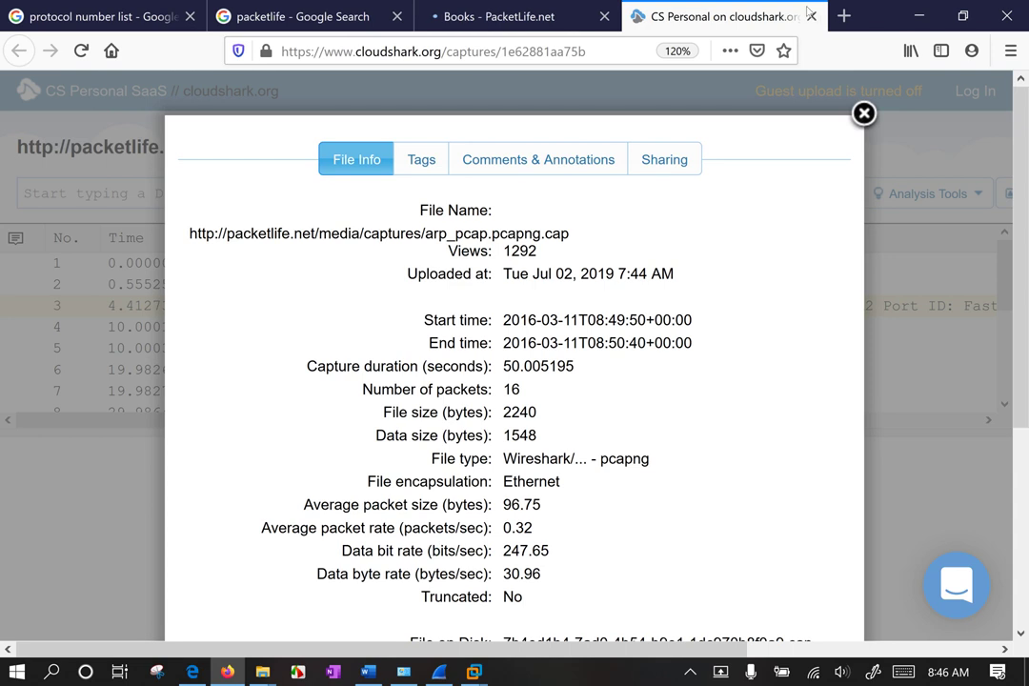
pyautogui.scroll(-5, 677, 233)
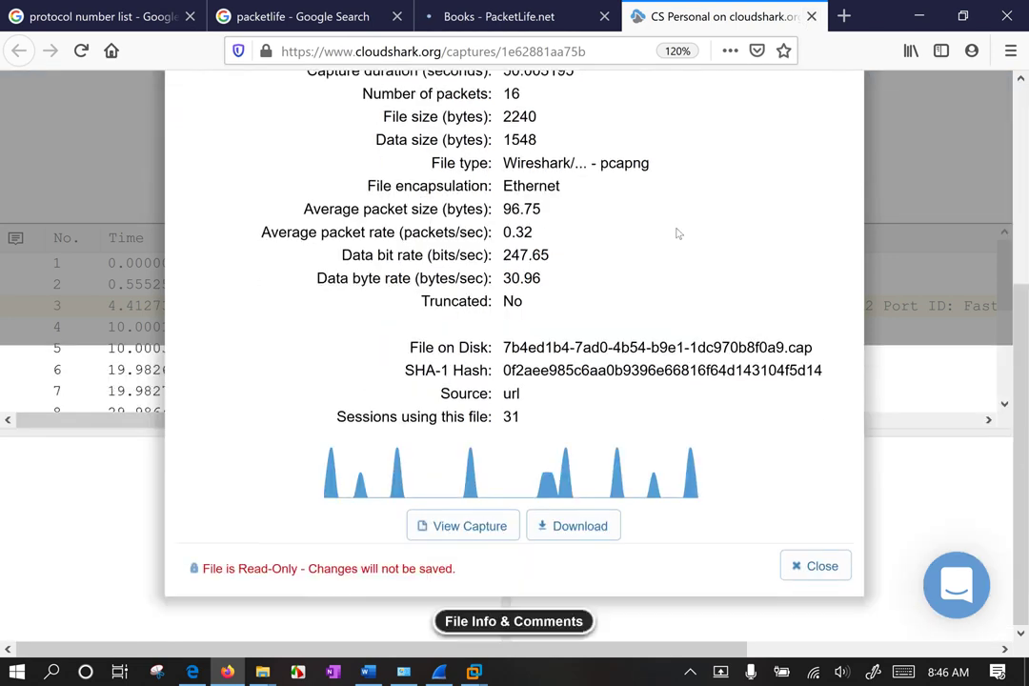
pyautogui.scroll(5, 677, 233)
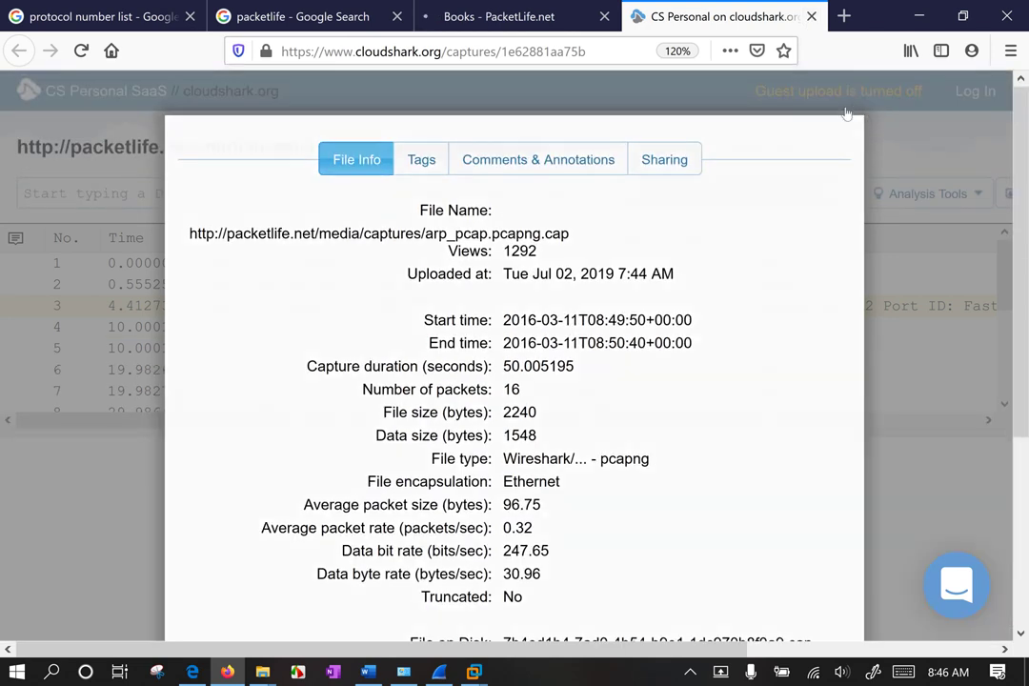
pyautogui.click(860, 111)
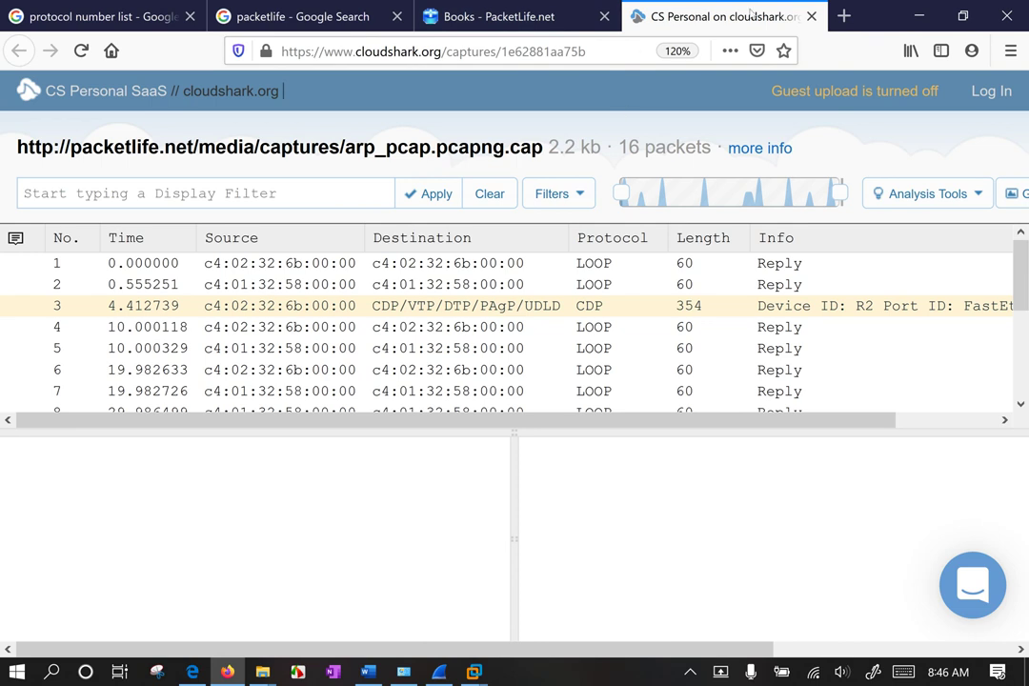
pyautogui.click(808, 15)
# Step: Scroll the Bookshelf book list to the footer and back, then close the Bookshelf tab
pyautogui.scroll(-2, 461, 352)
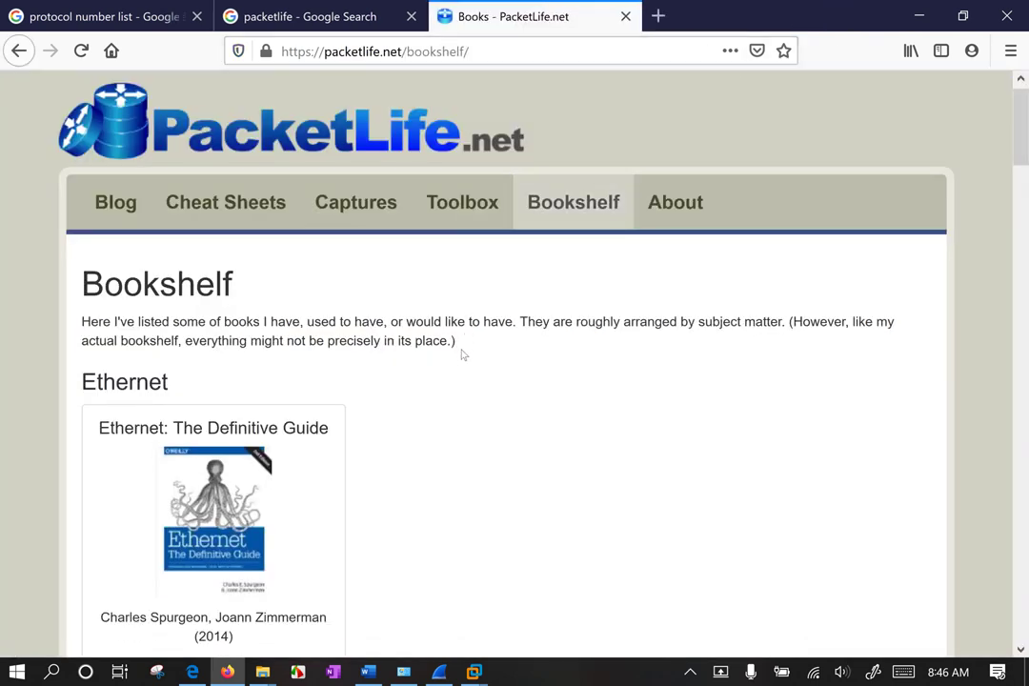
pyautogui.scroll(-7, 461, 360)
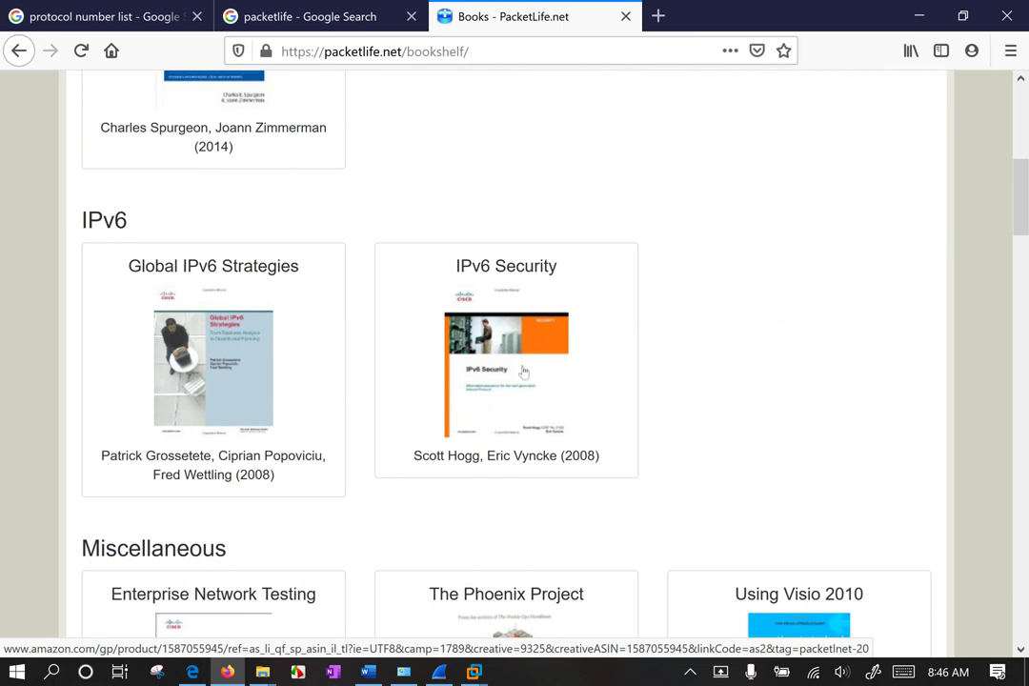
pyautogui.scroll(-7, 523, 372)
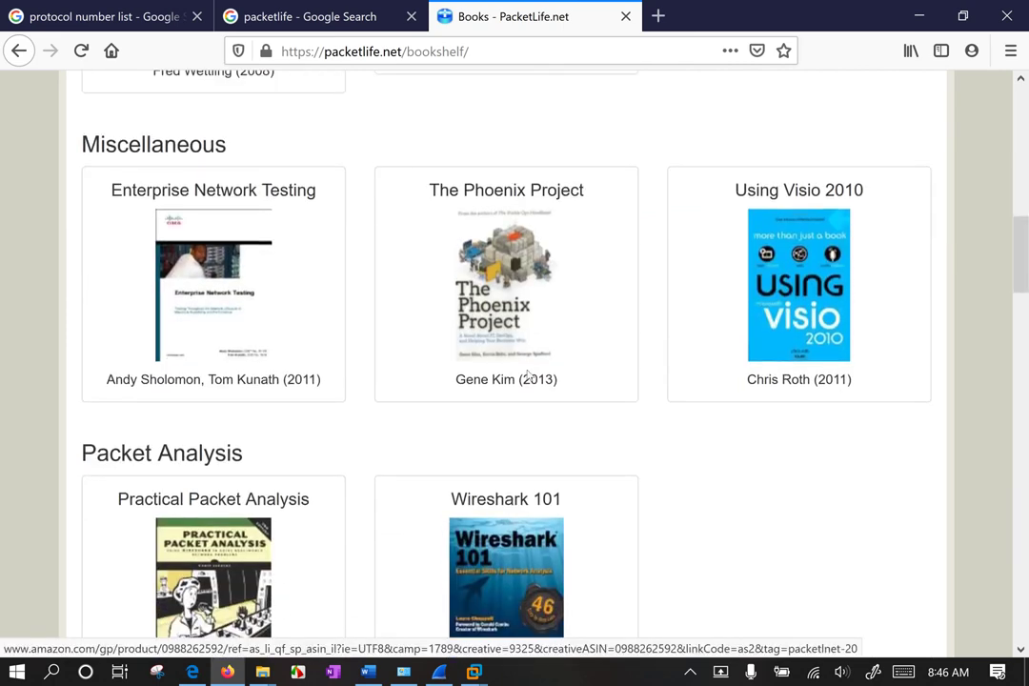
pyautogui.scroll(-4, 526, 374)
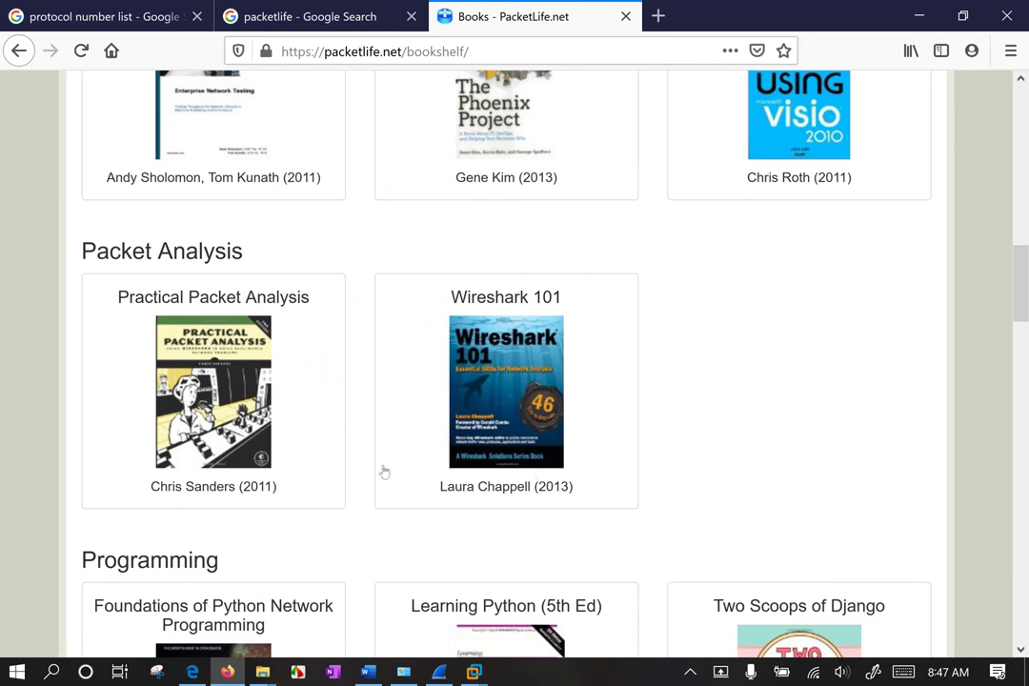
pyautogui.scroll(-3, 311, 423)
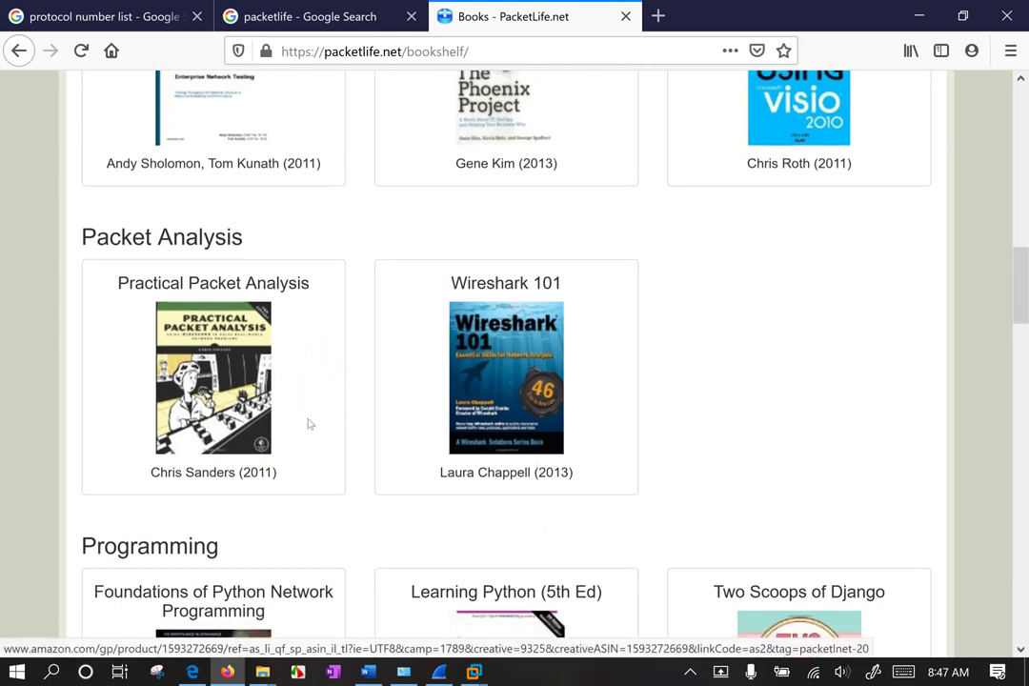
pyautogui.scroll(-4, 312, 423)
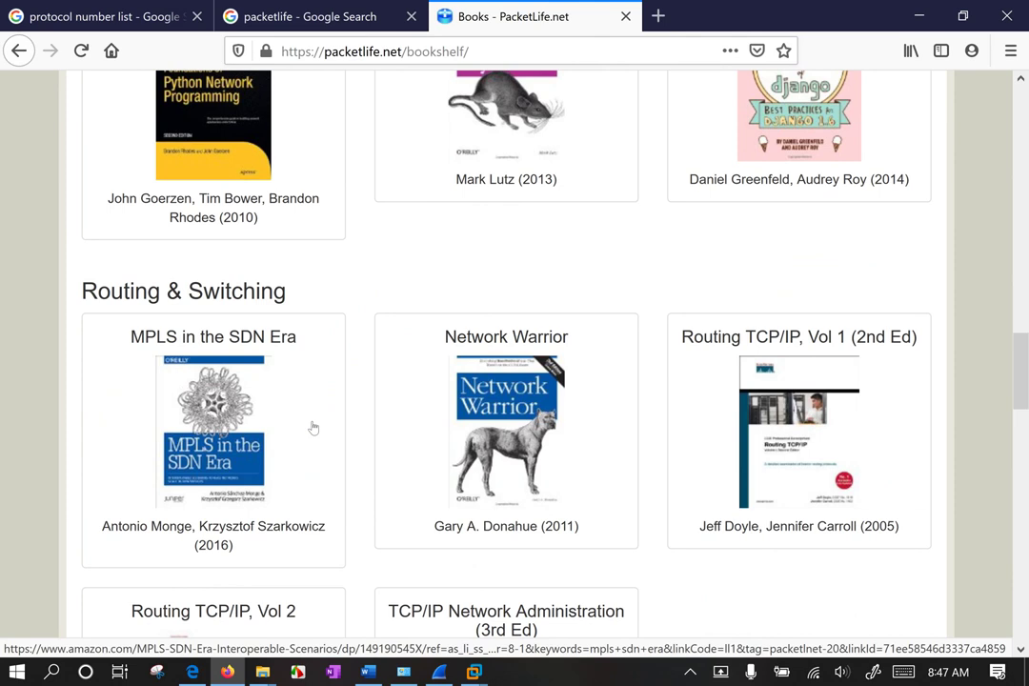
pyautogui.scroll(-3, 323, 412)
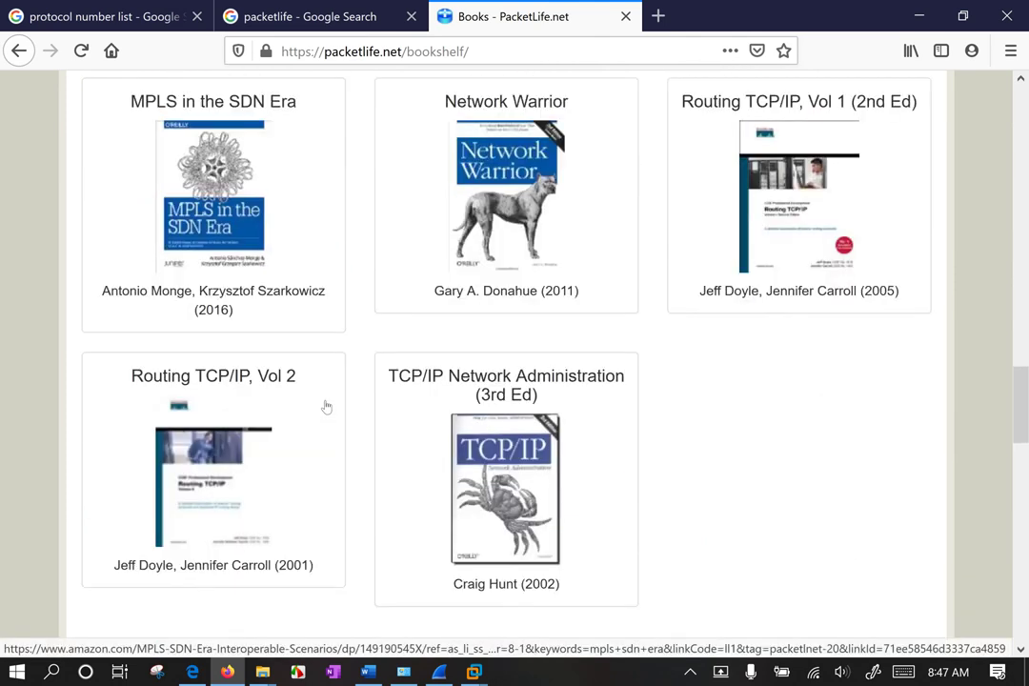
pyautogui.scroll(-4, 337, 355)
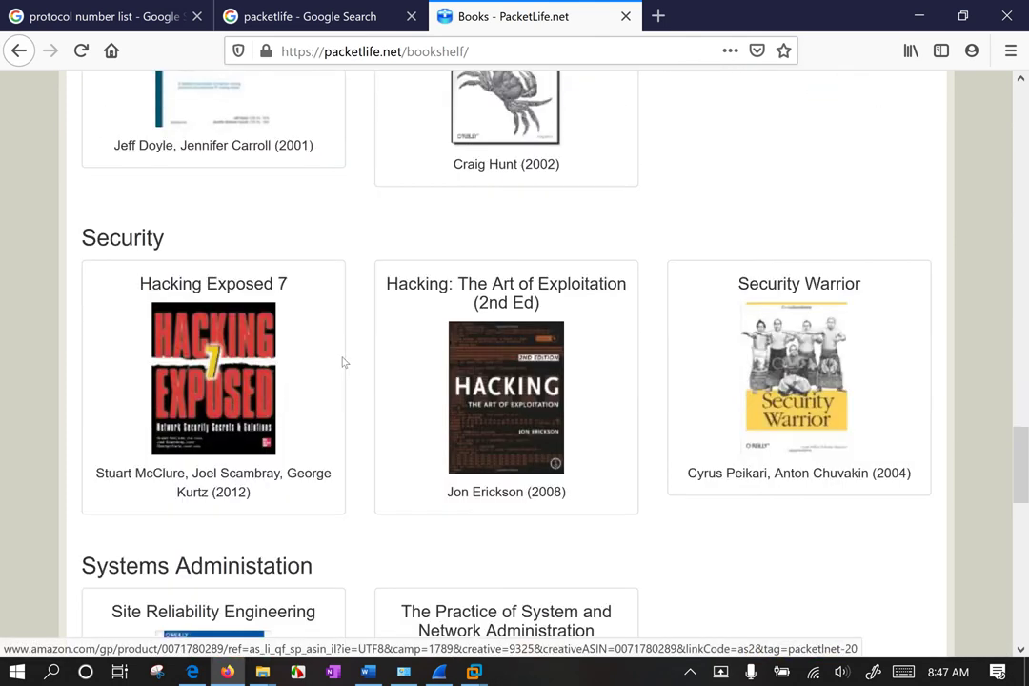
pyautogui.scroll(-2, 348, 371)
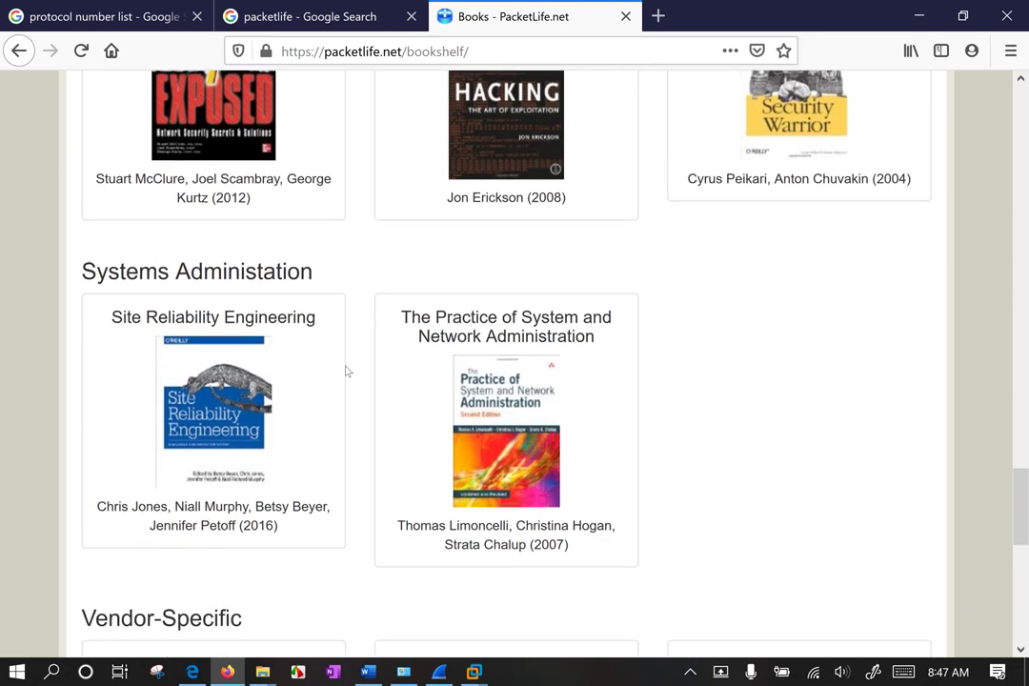
pyautogui.scroll(-4, 348, 371)
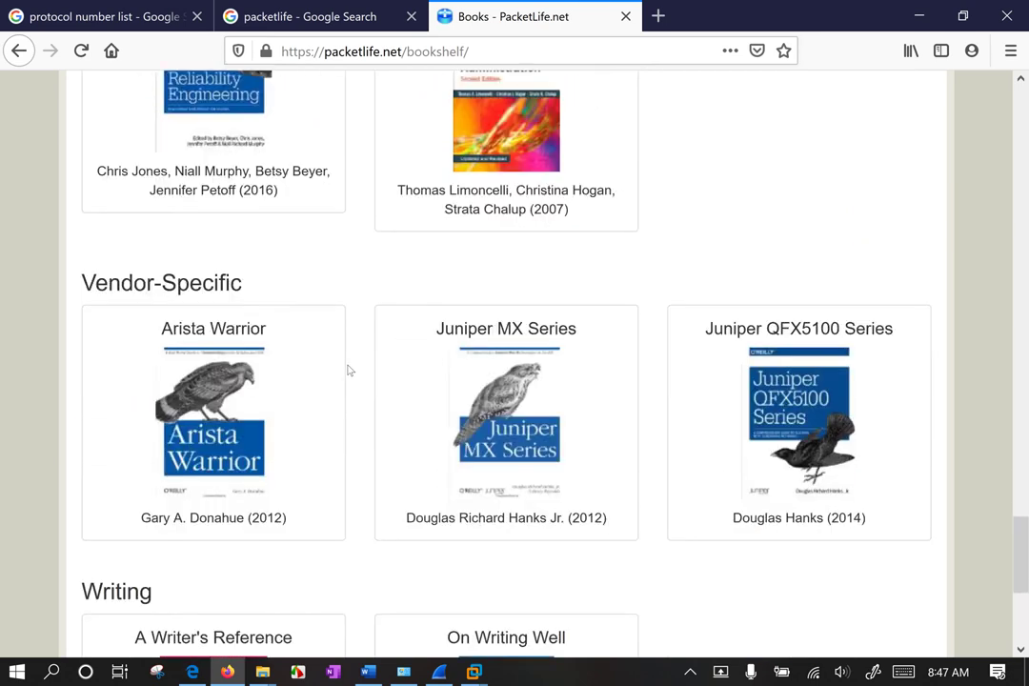
pyautogui.scroll(-2, 348, 372)
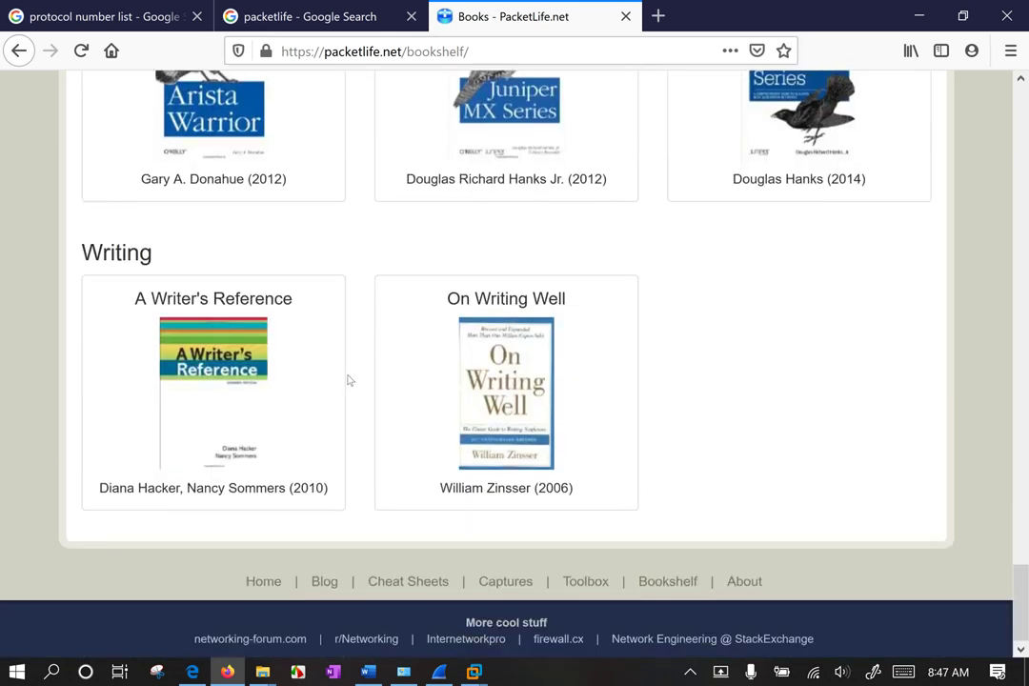
pyautogui.scroll(12, 789, 352)
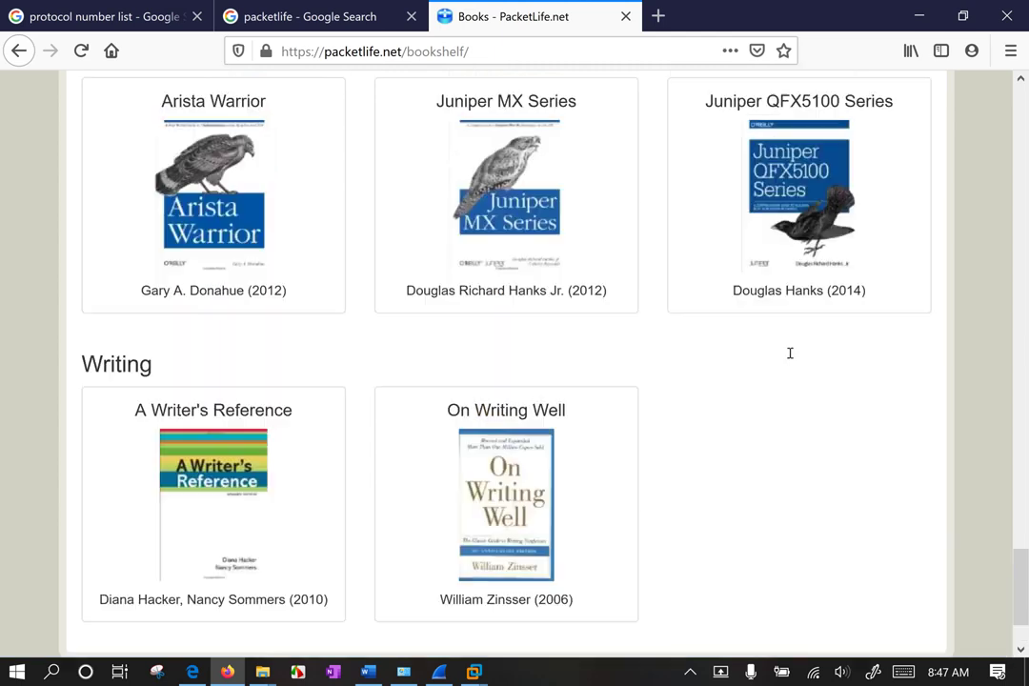
pyautogui.scroll(15, 793, 349)
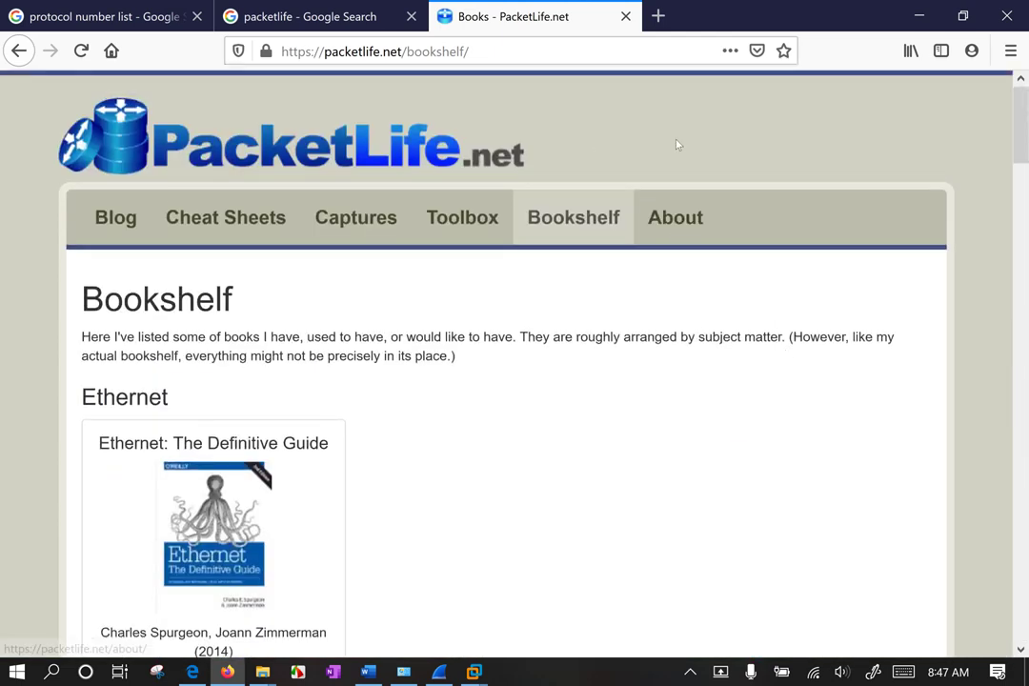
pyautogui.scroll(-2, 352, 402)
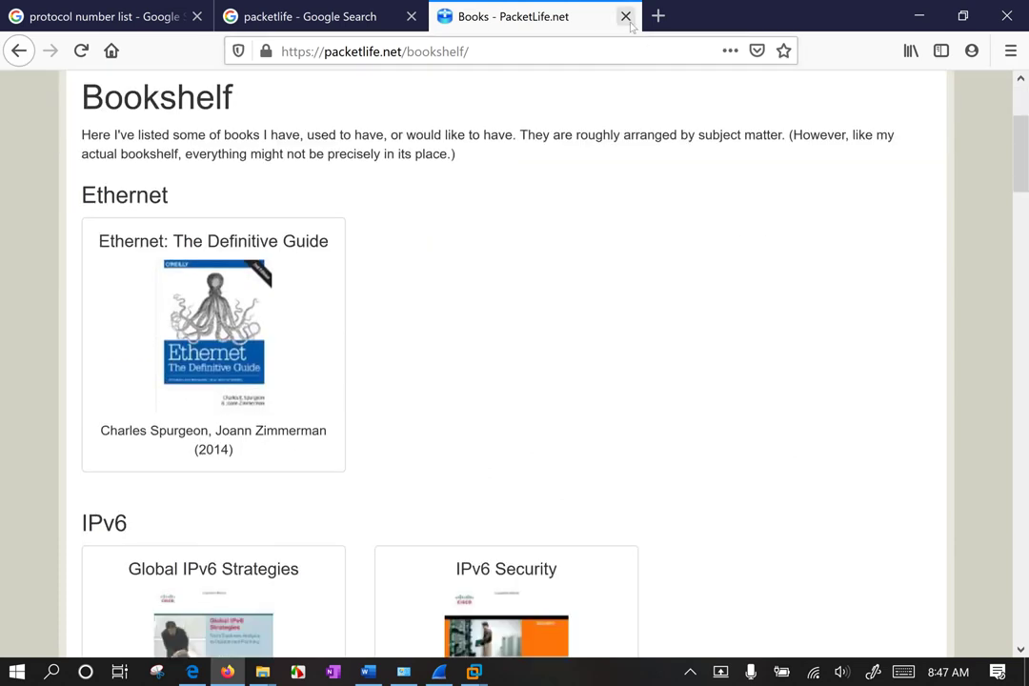
pyautogui.middleClick(528, 16)
# Step: Open the 'External Cheat Sheets by packetlife.net' Cheatography result in a new tab
pyautogui.scroll(-3, 357, 335)
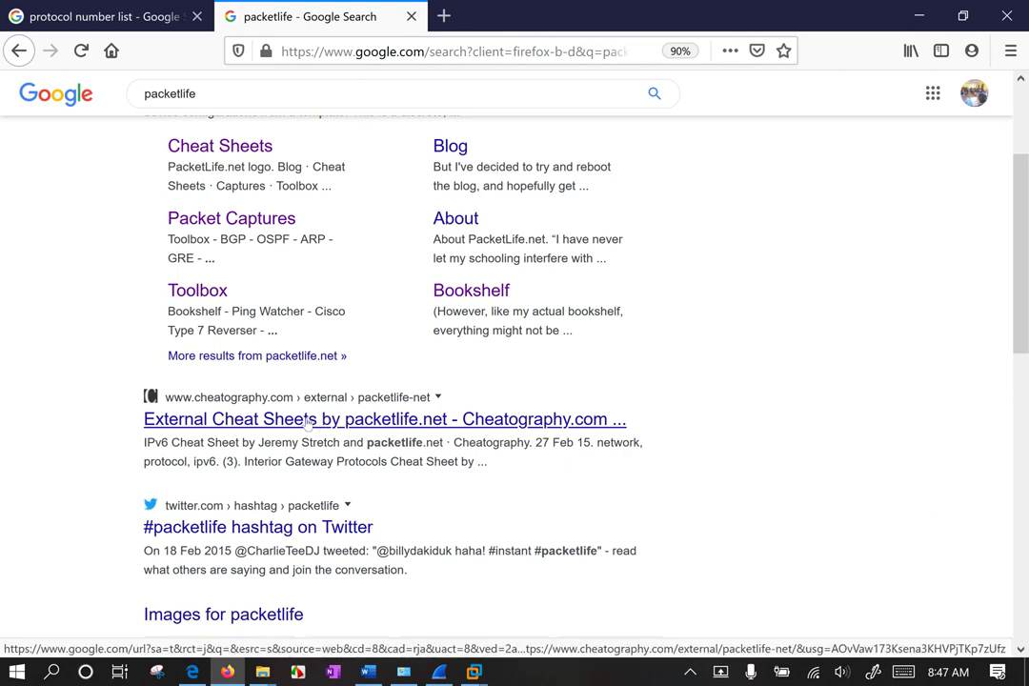
pyautogui.rightClick(264, 422)
pyautogui.click(338, 427)
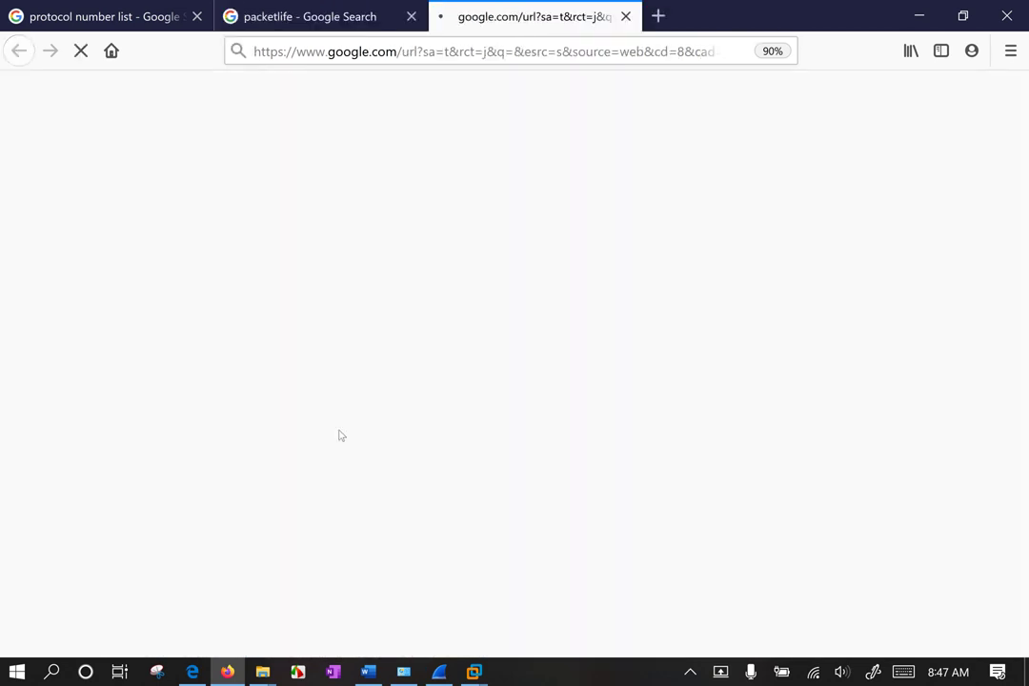
pyautogui.click(356, 12)
pyautogui.scroll(-5, 348, 587)
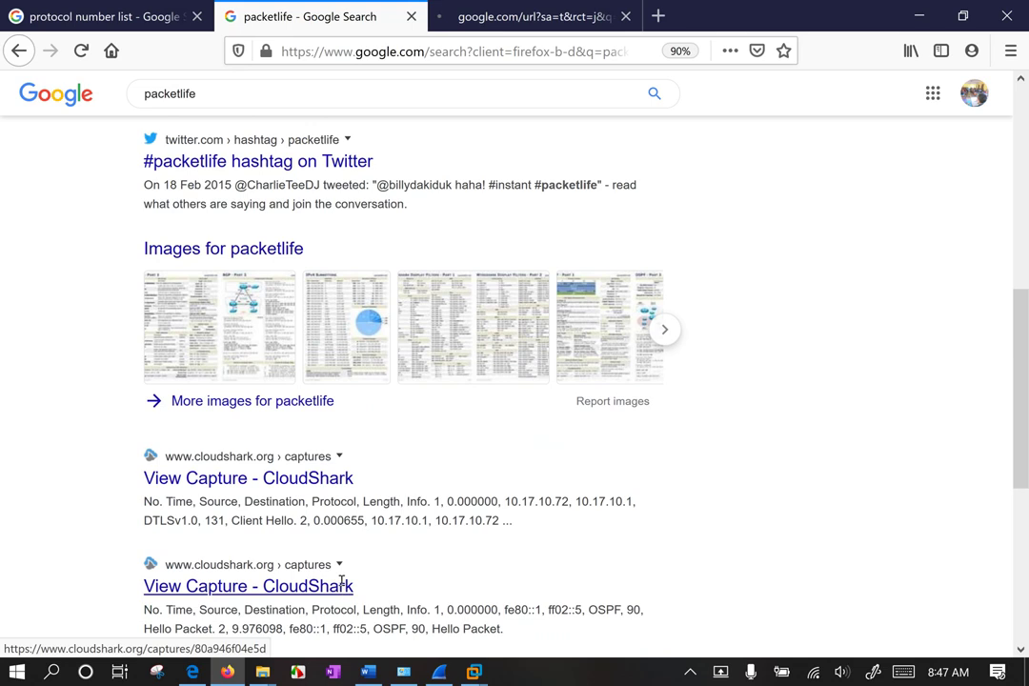
pyautogui.scroll(-6, 272, 519)
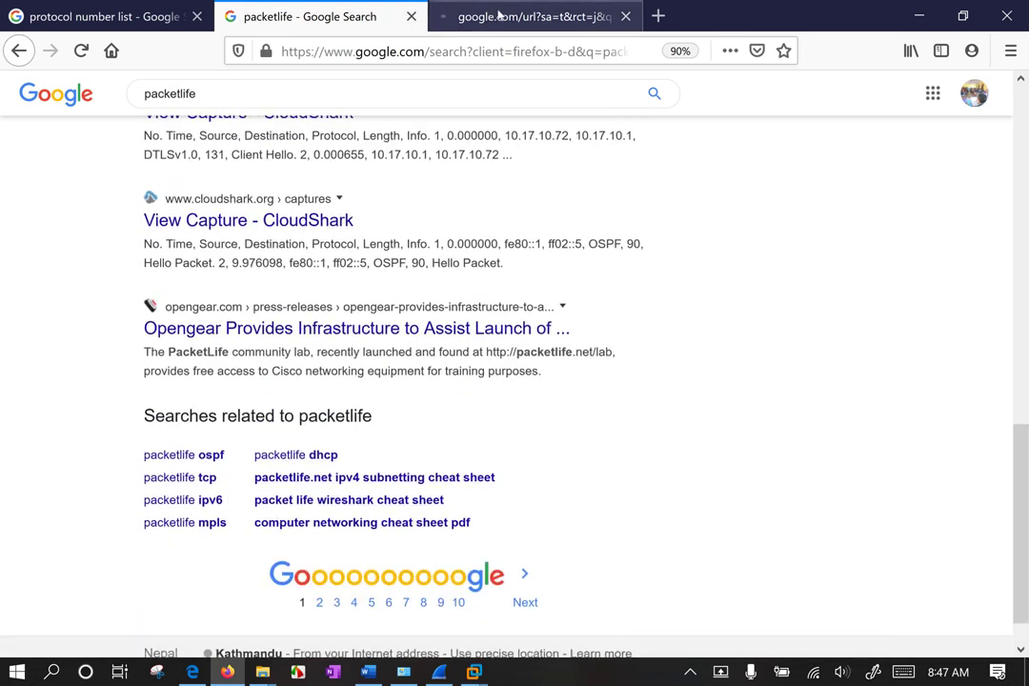
pyautogui.click(500, 14)
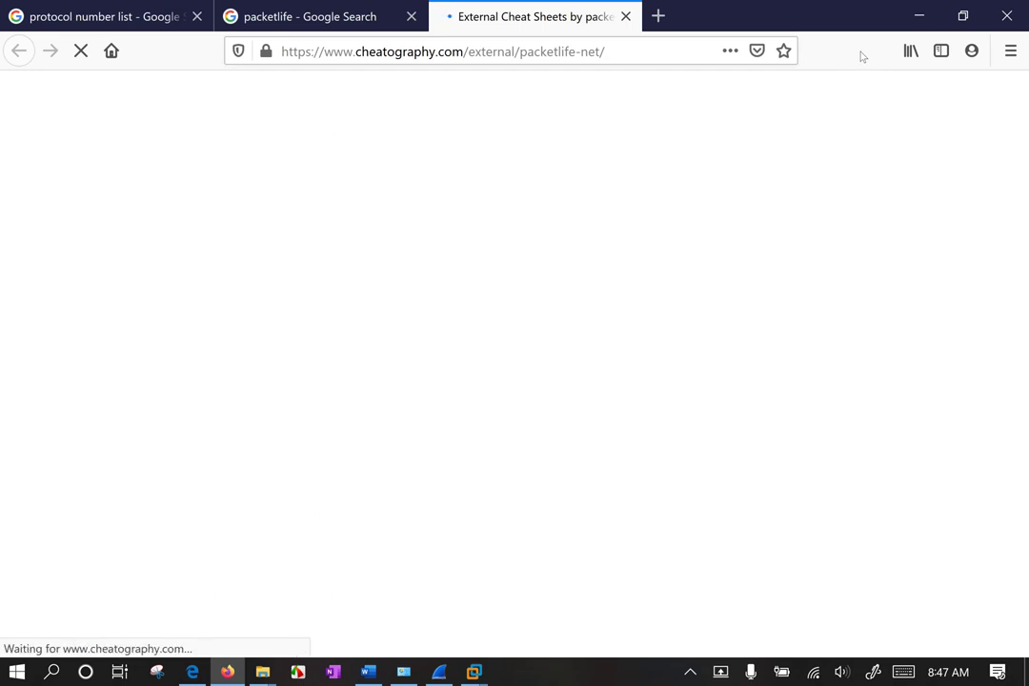
pyautogui.click(295, 12)
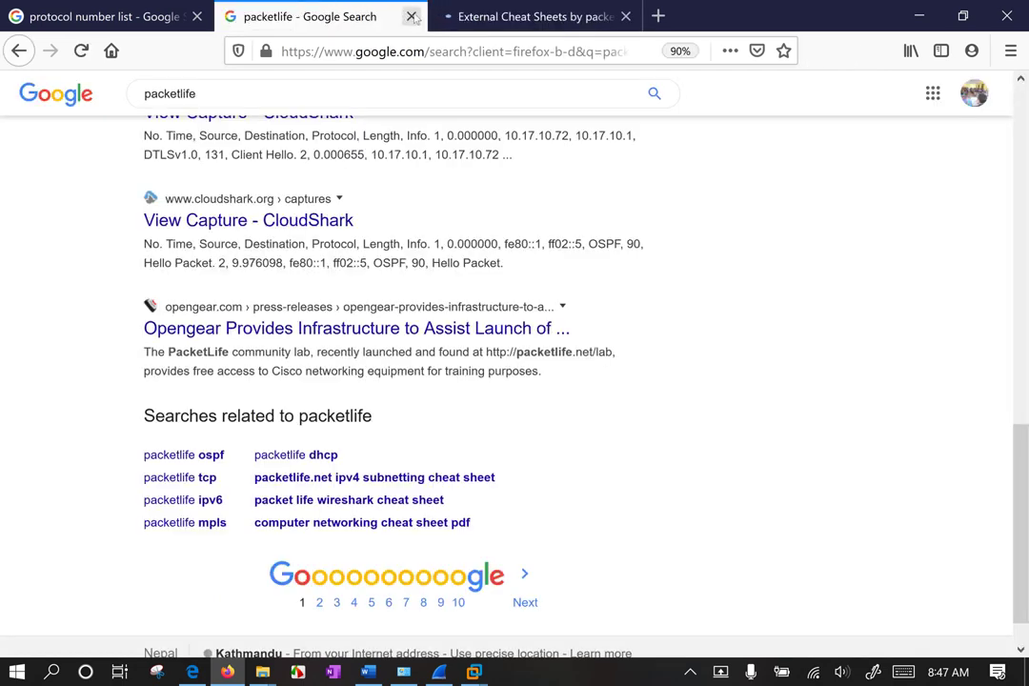
# Step: Scroll the Cheatography packetlife-net list down to the Common Ports Cheat Sheet card
pyautogui.click(505, 16)
pyautogui.scroll(-3, 508, 362)
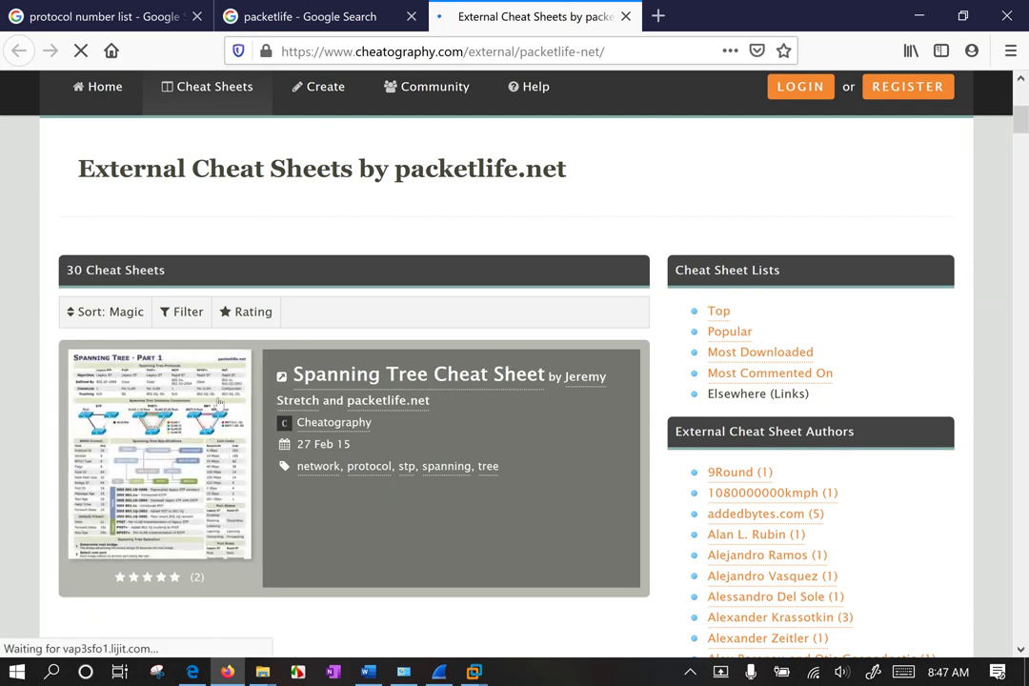
pyautogui.scroll(-2, 244, 402)
pyautogui.scroll(-8, 244, 402)
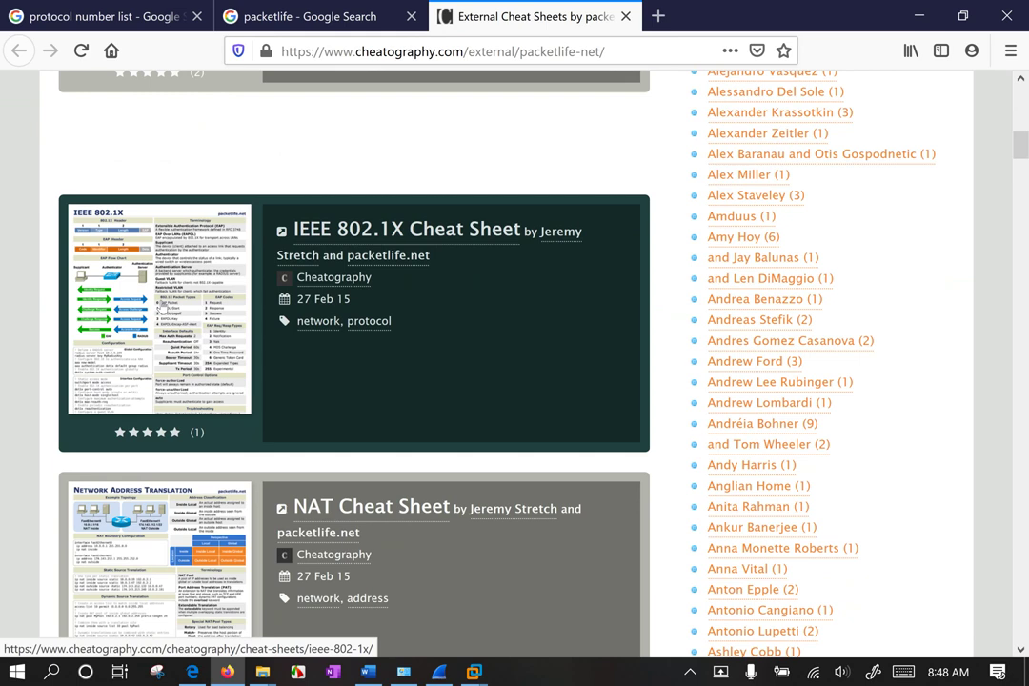
pyautogui.scroll(-3, 164, 307)
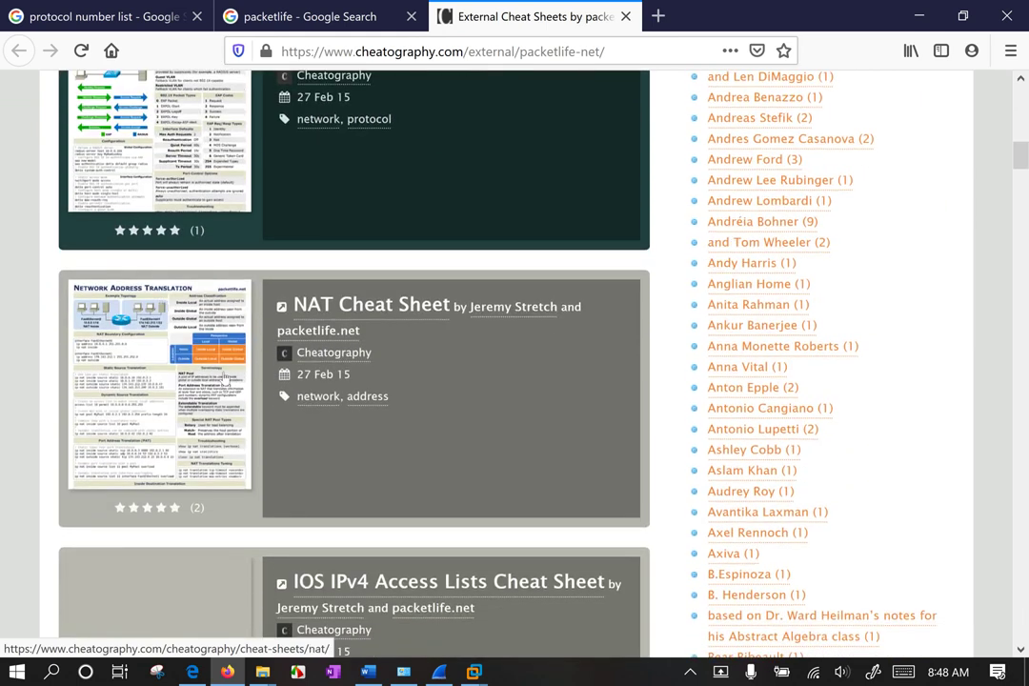
pyautogui.scroll(-6, 225, 379)
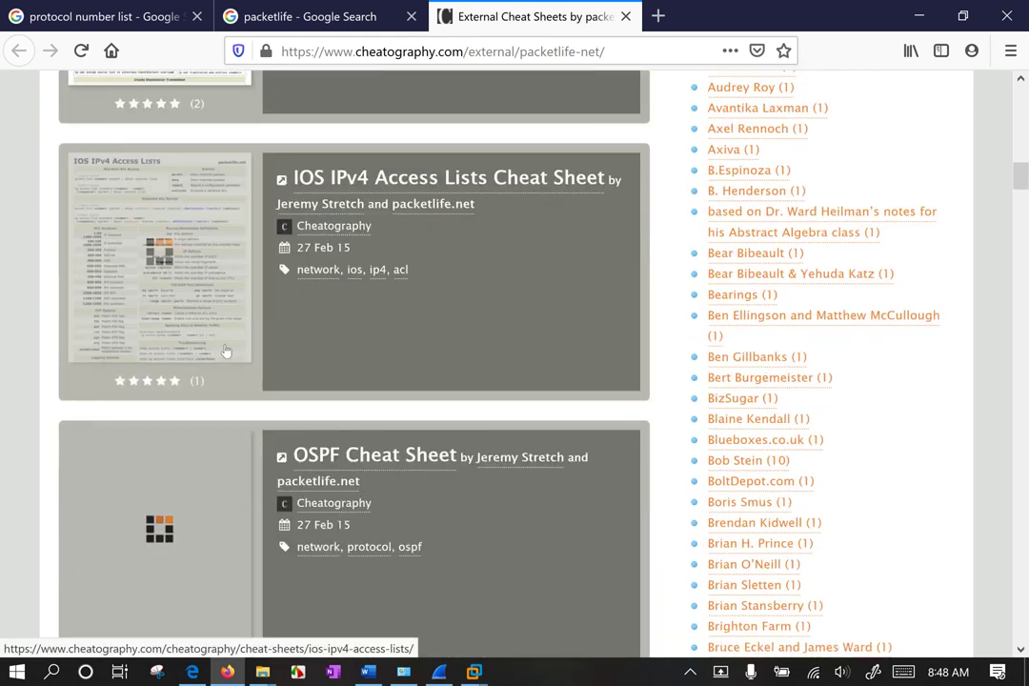
pyautogui.scroll(-15, 225, 352)
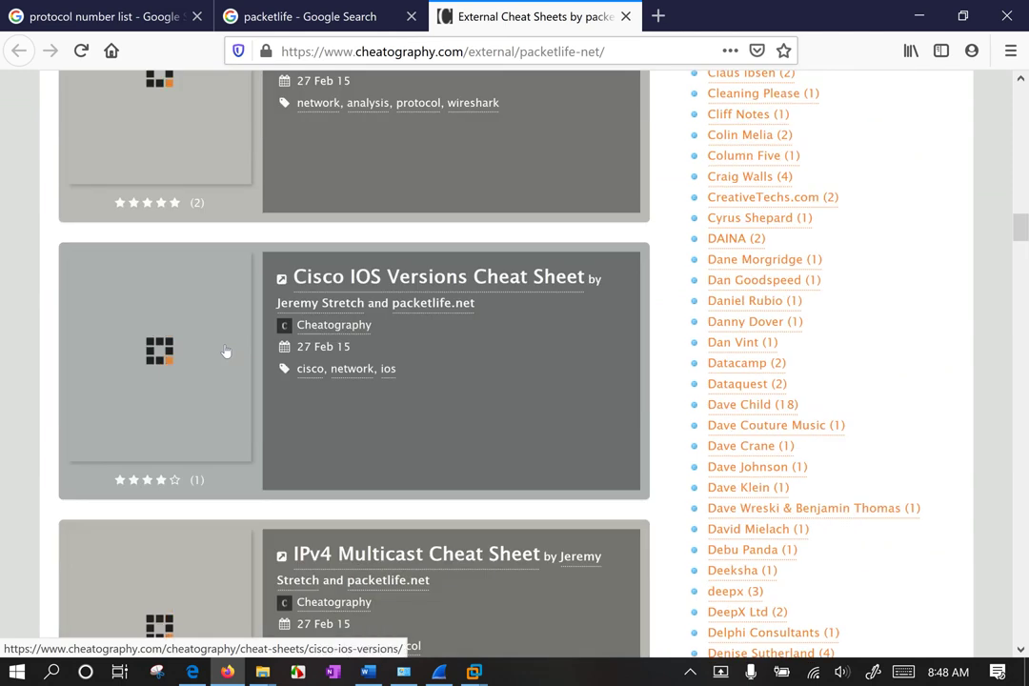
pyautogui.scroll(-6, 226, 352)
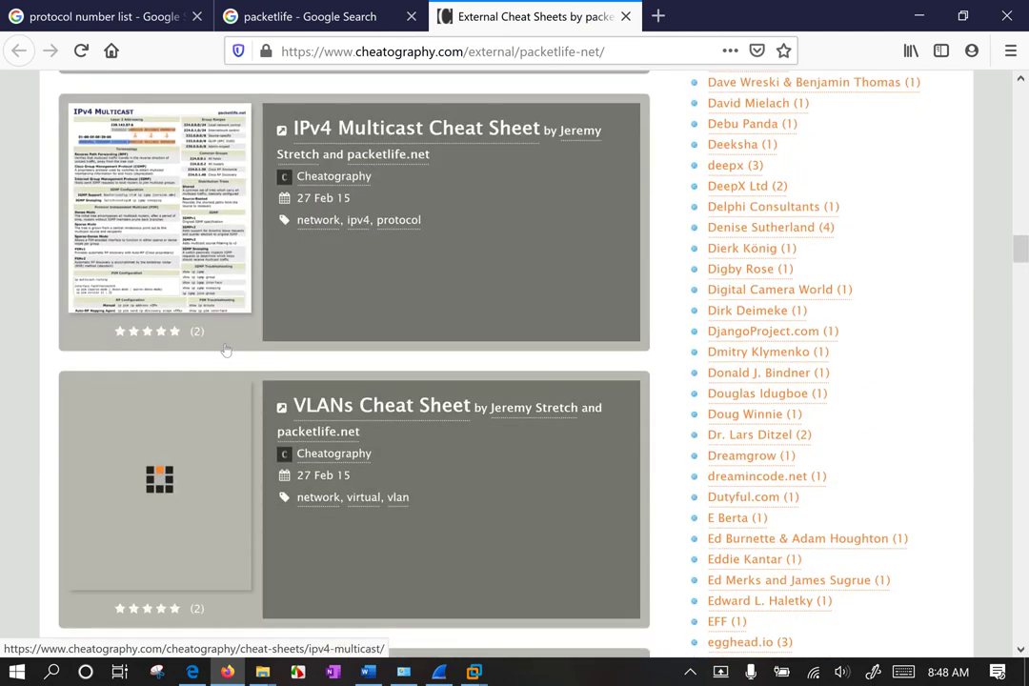
pyautogui.scroll(-7, 226, 351)
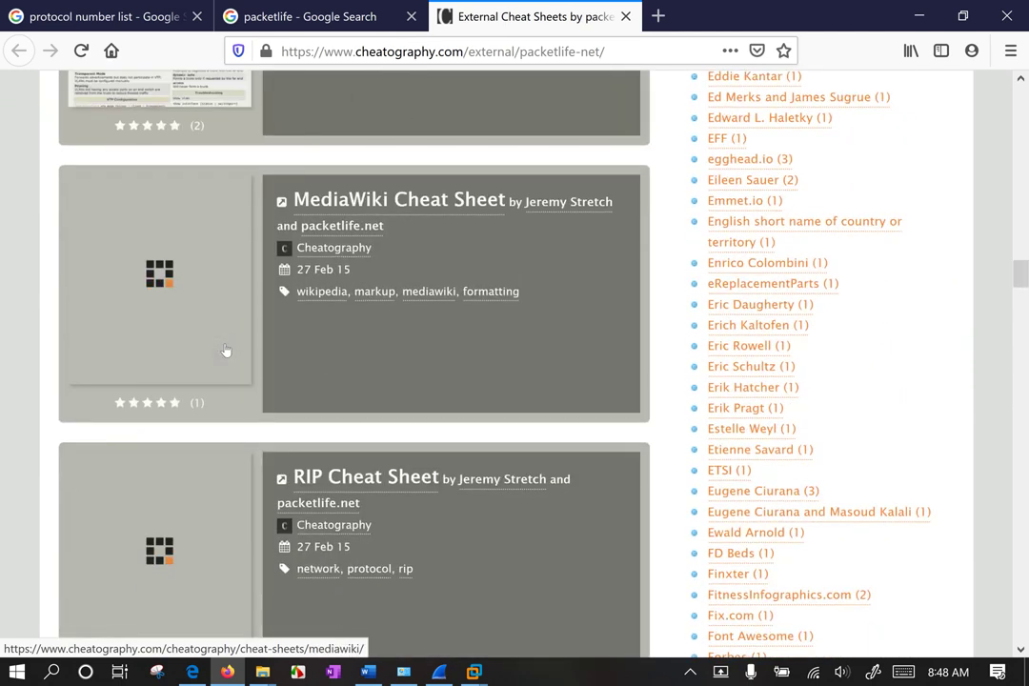
pyautogui.scroll(-10, 226, 351)
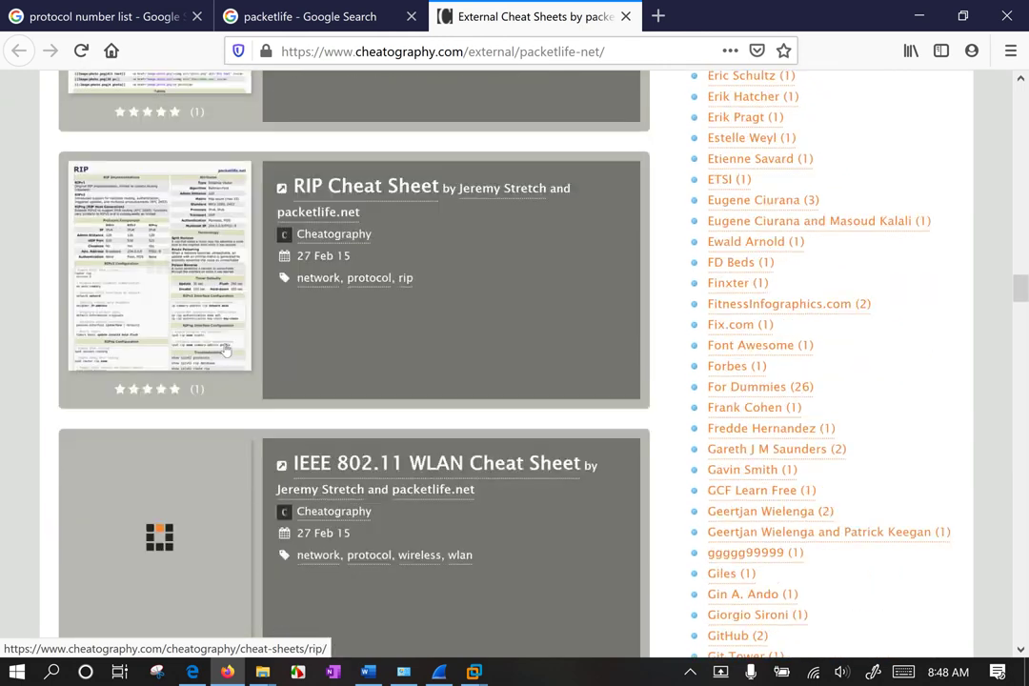
pyautogui.scroll(-10, 226, 352)
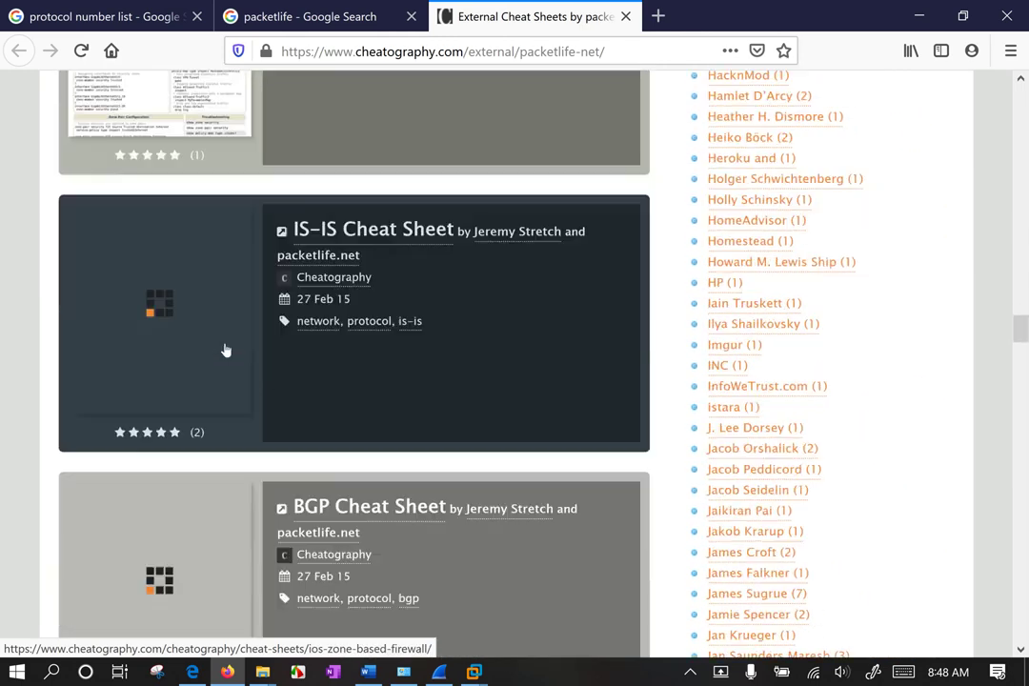
pyautogui.scroll(-10, 226, 351)
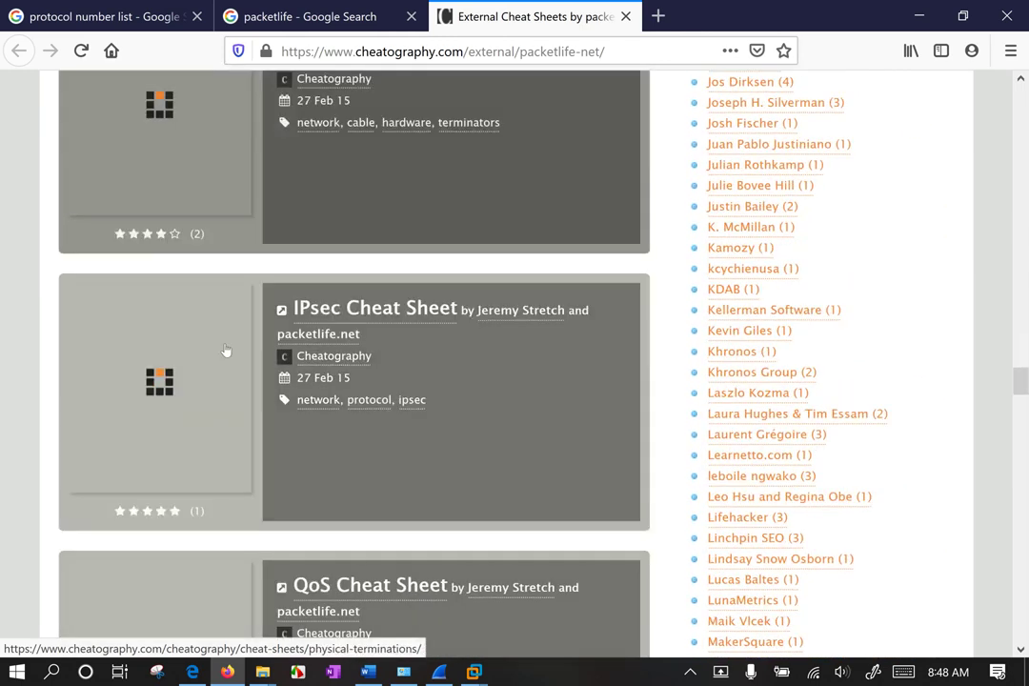
pyautogui.scroll(4, 195, 288)
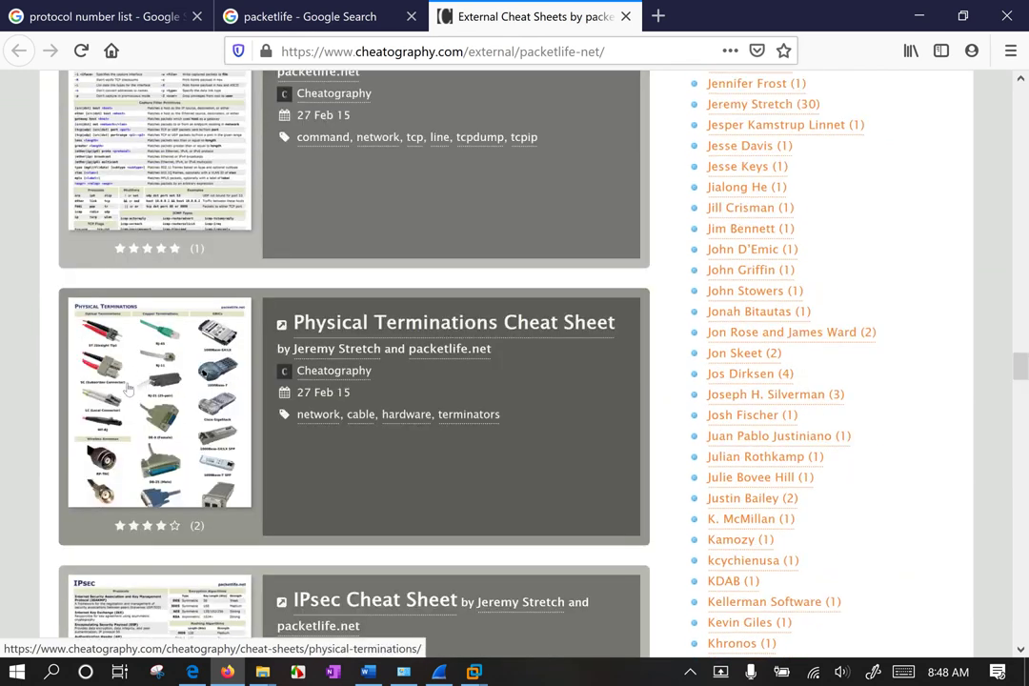
pyautogui.scroll(-8, 226, 400)
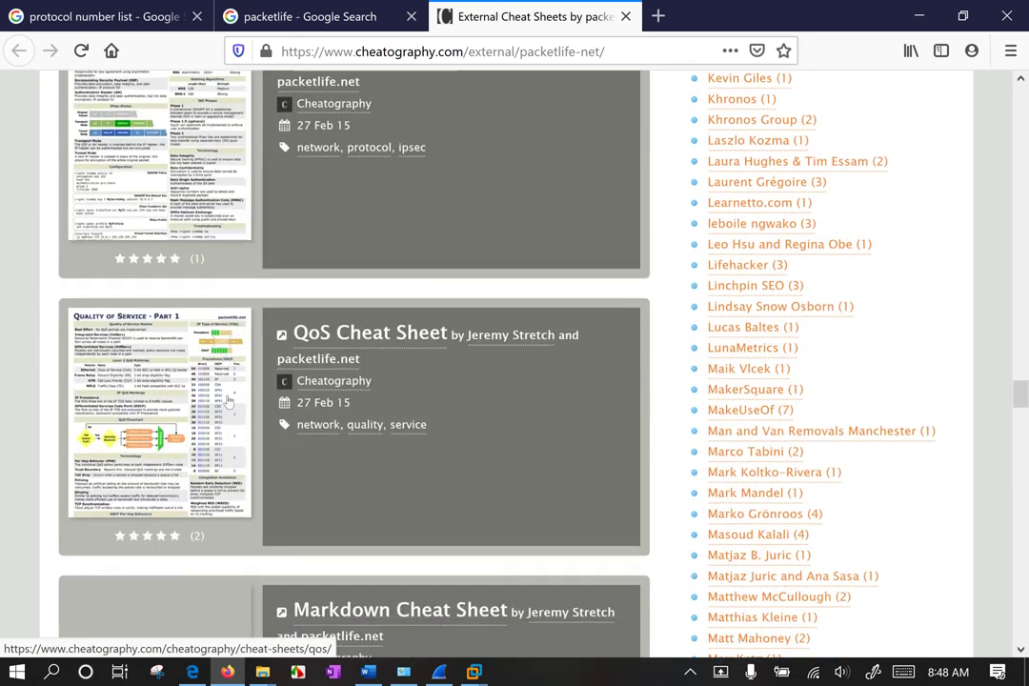
pyautogui.scroll(-8, 228, 400)
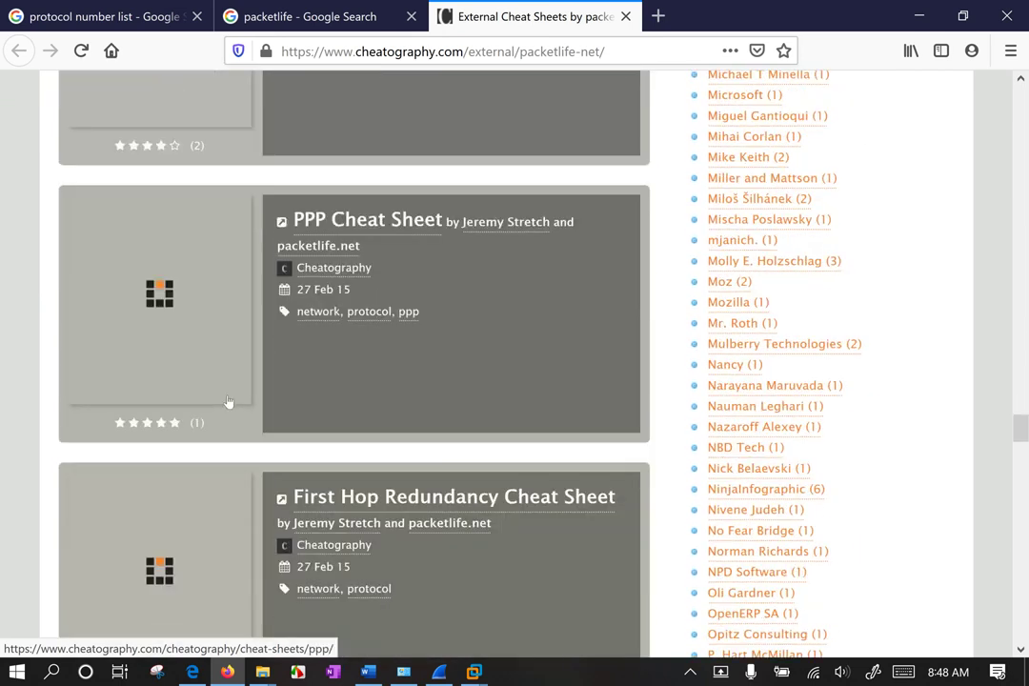
pyautogui.scroll(-11, 228, 400)
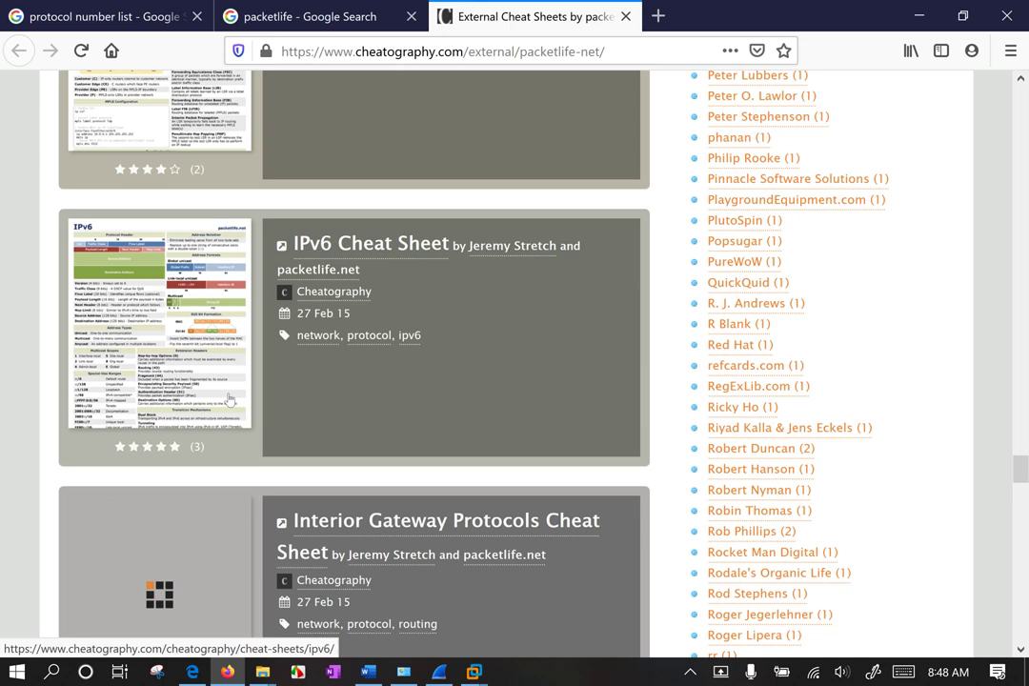
pyautogui.scroll(-5, 229, 398)
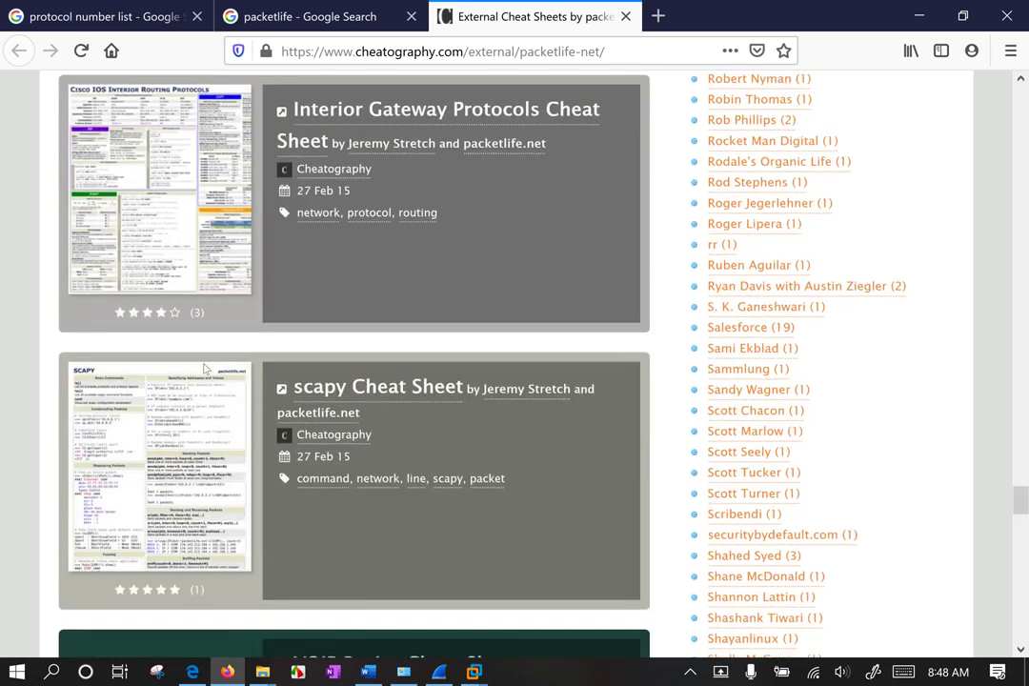
pyautogui.scroll(-7, 204, 369)
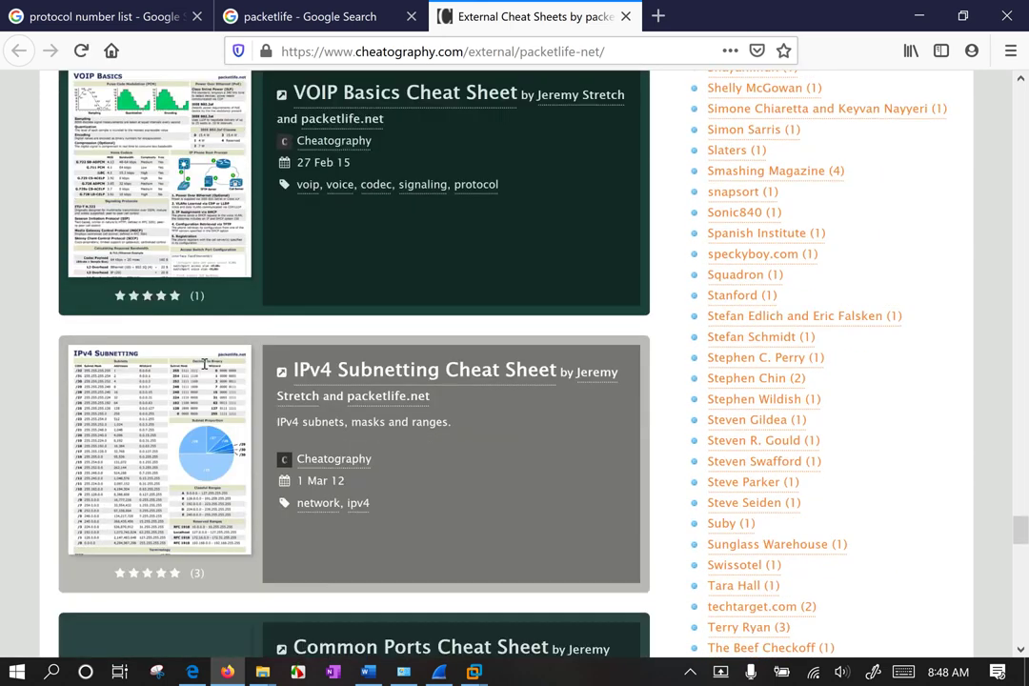
pyautogui.scroll(-2, 203, 363)
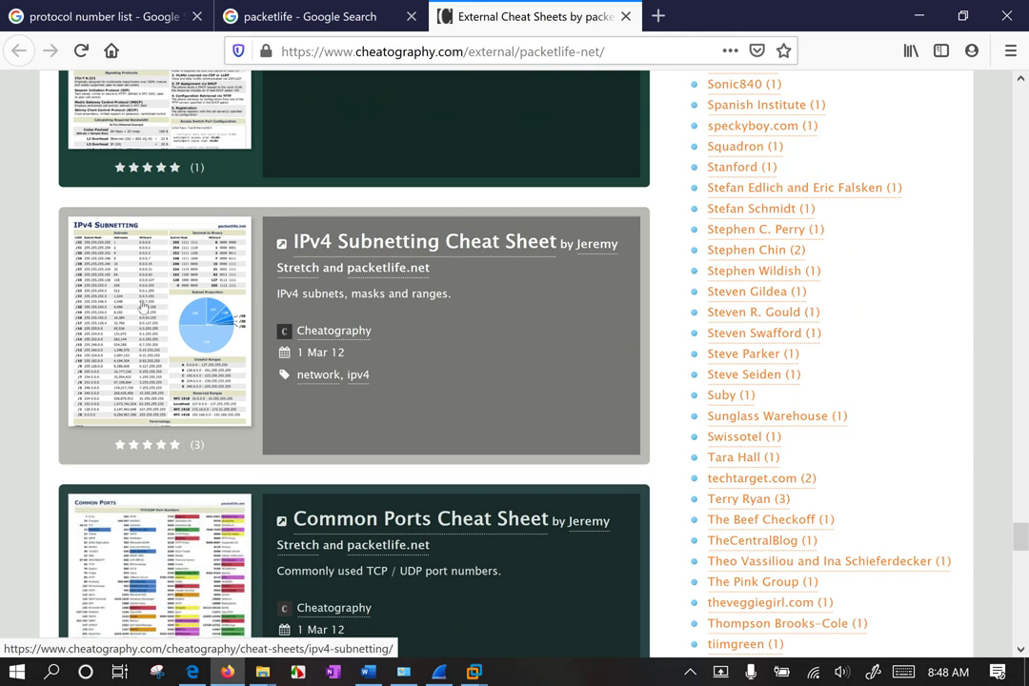
pyautogui.scroll(-4, 219, 372)
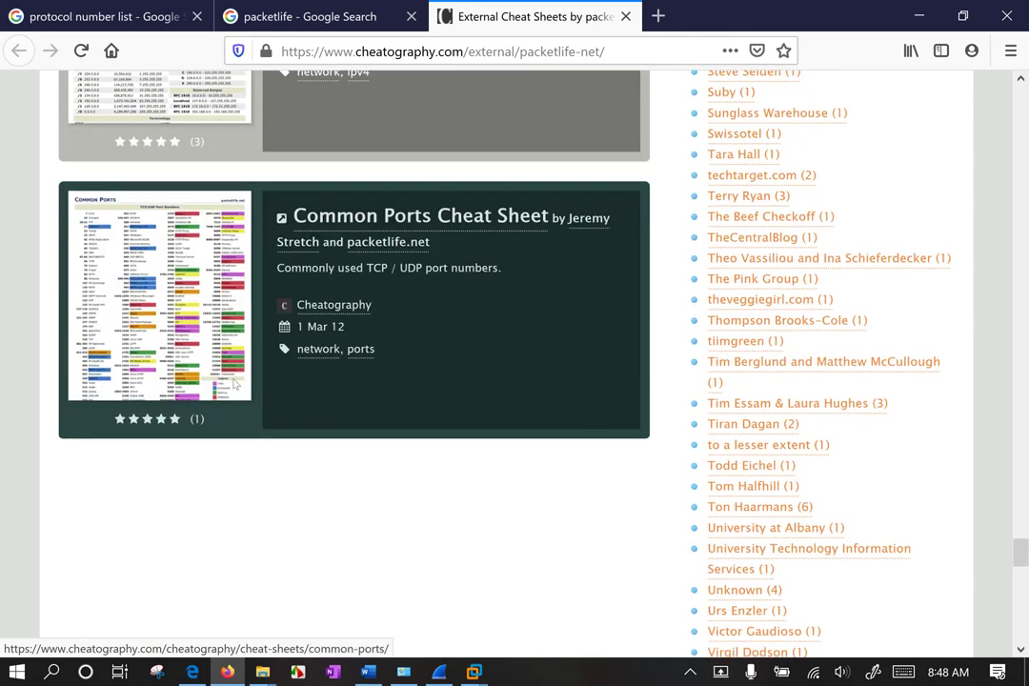
pyautogui.scroll(-4, 237, 386)
pyautogui.scroll(10, 236, 385)
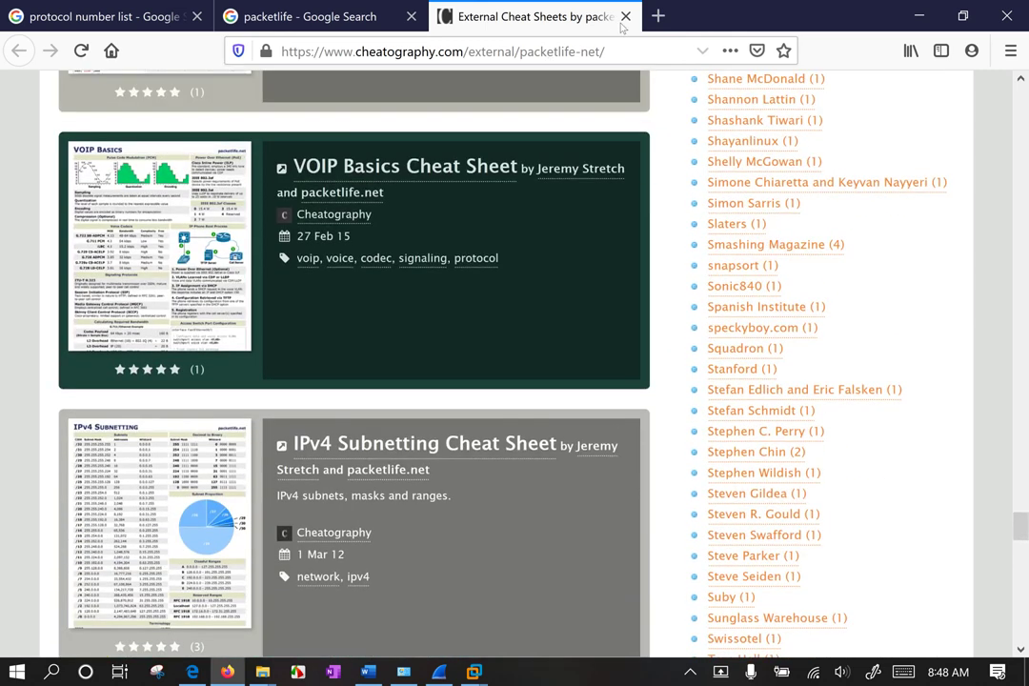
# Step: Close Cheatography and, in the Common Ports PDF, tick 443 HTTP over SSL in orange ink
pyautogui.click(624, 16)
pyautogui.hotkey('alt', 'Tab')
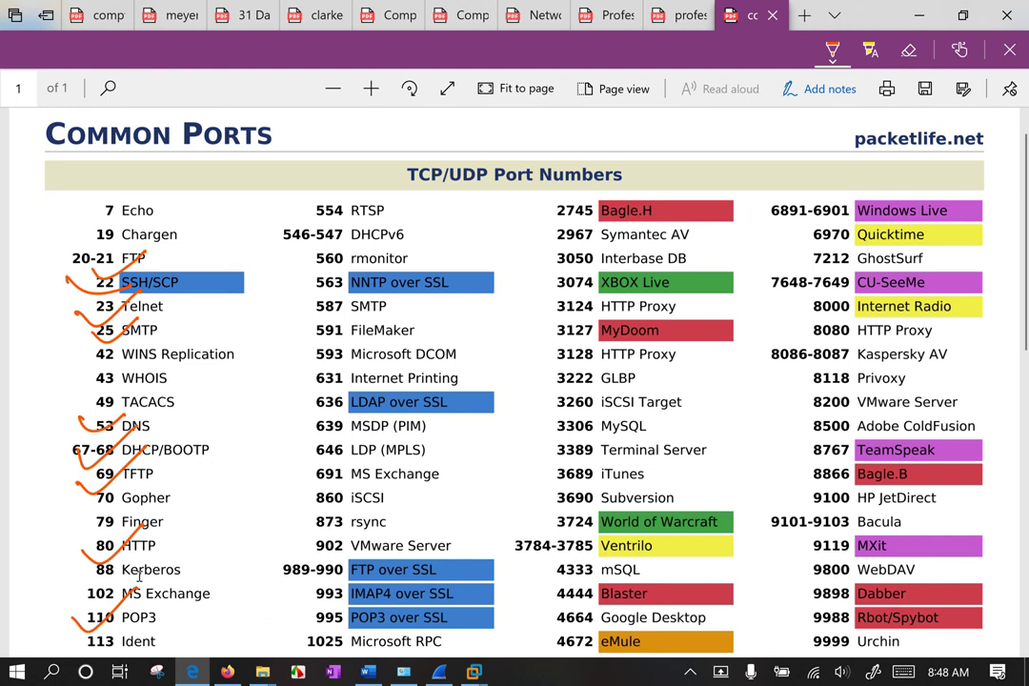
pyautogui.scroll(-1, 225, 553)
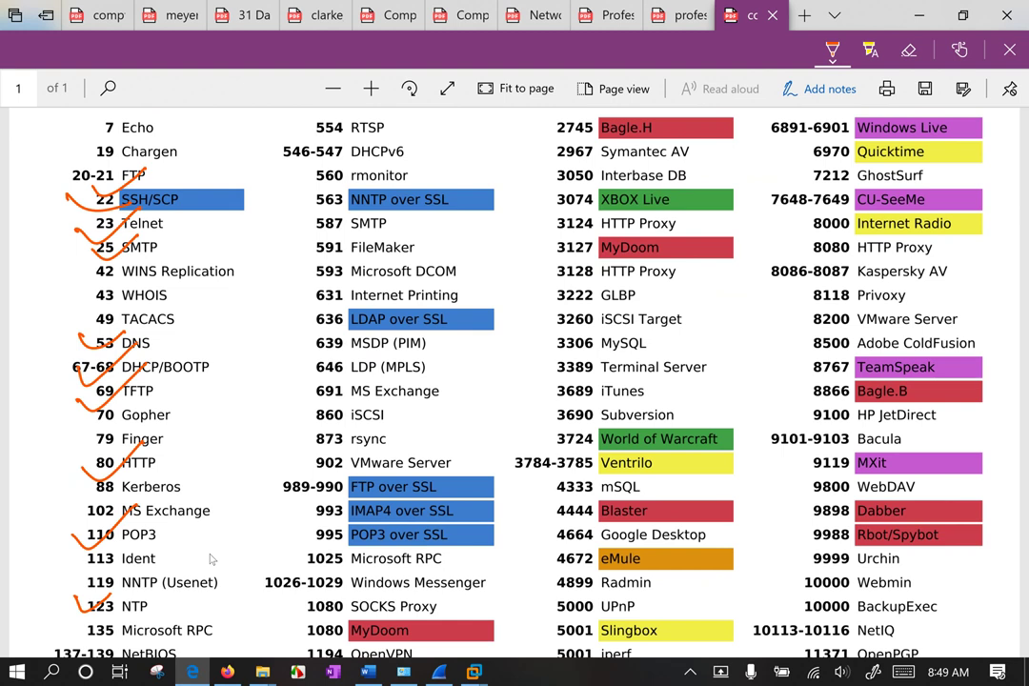
pyautogui.scroll(-2, 211, 559)
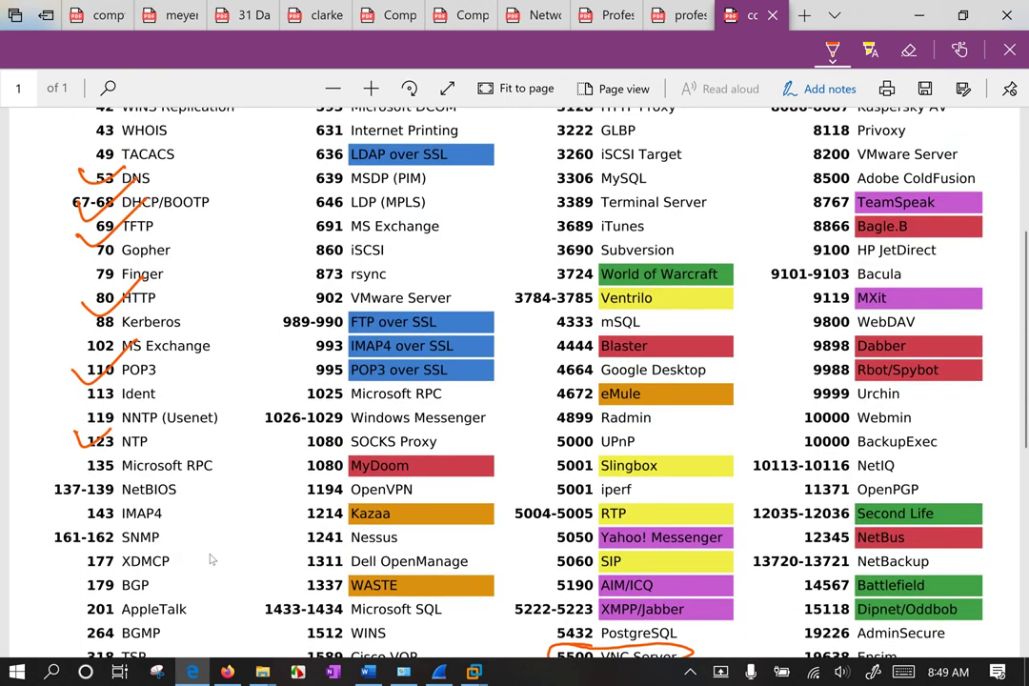
pyautogui.scroll(-1, 211, 559)
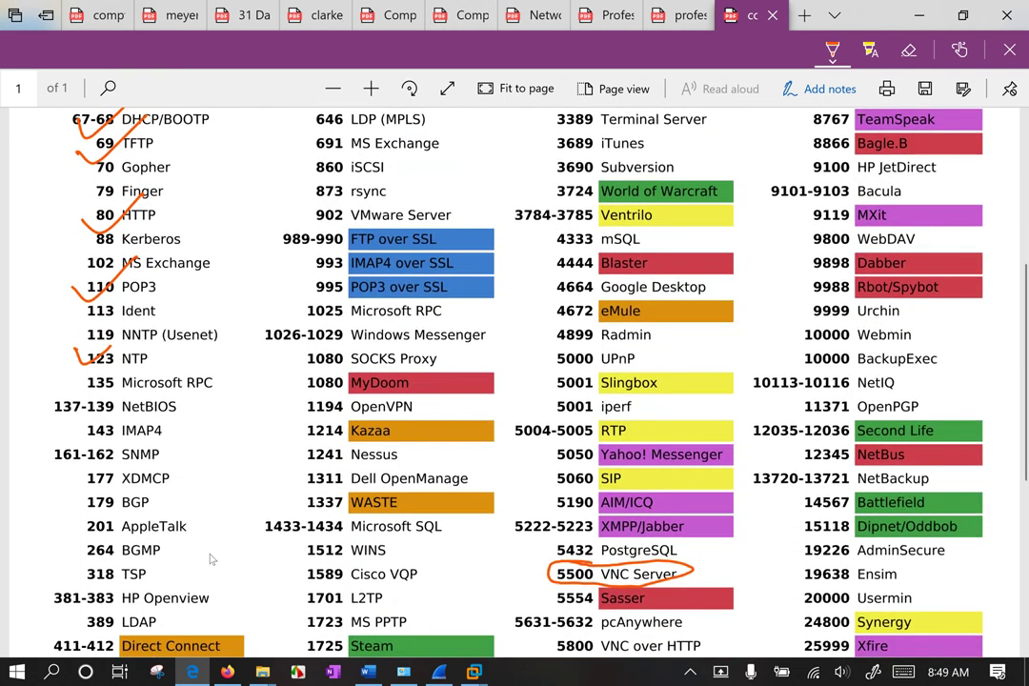
pyautogui.scroll(-1, 212, 559)
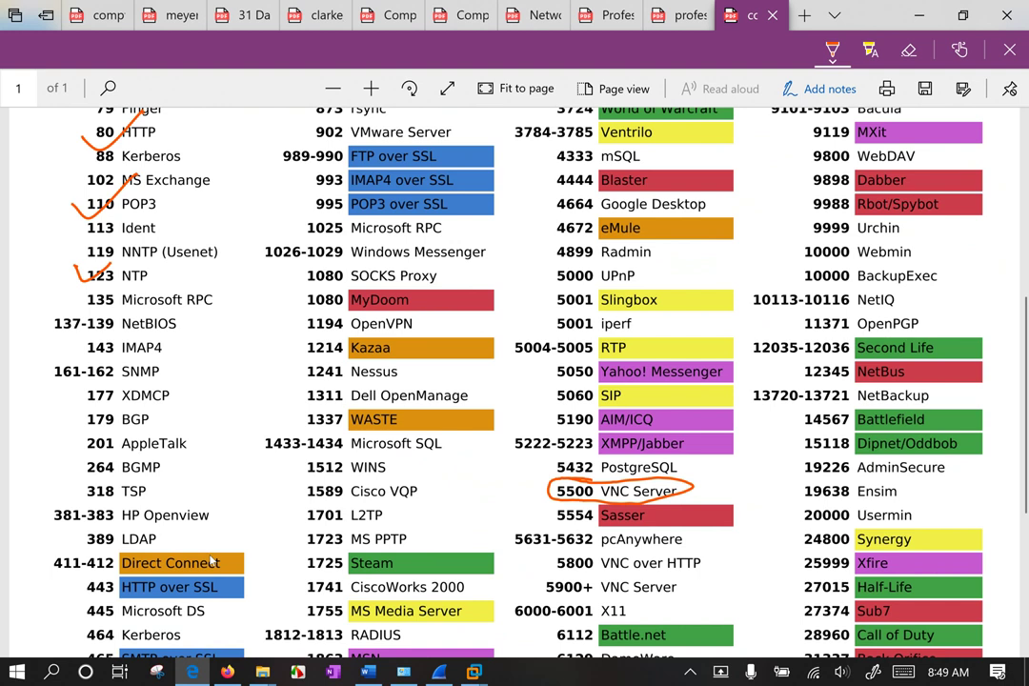
pyautogui.moveTo(75, 603); pyautogui.dragTo(120, 583)
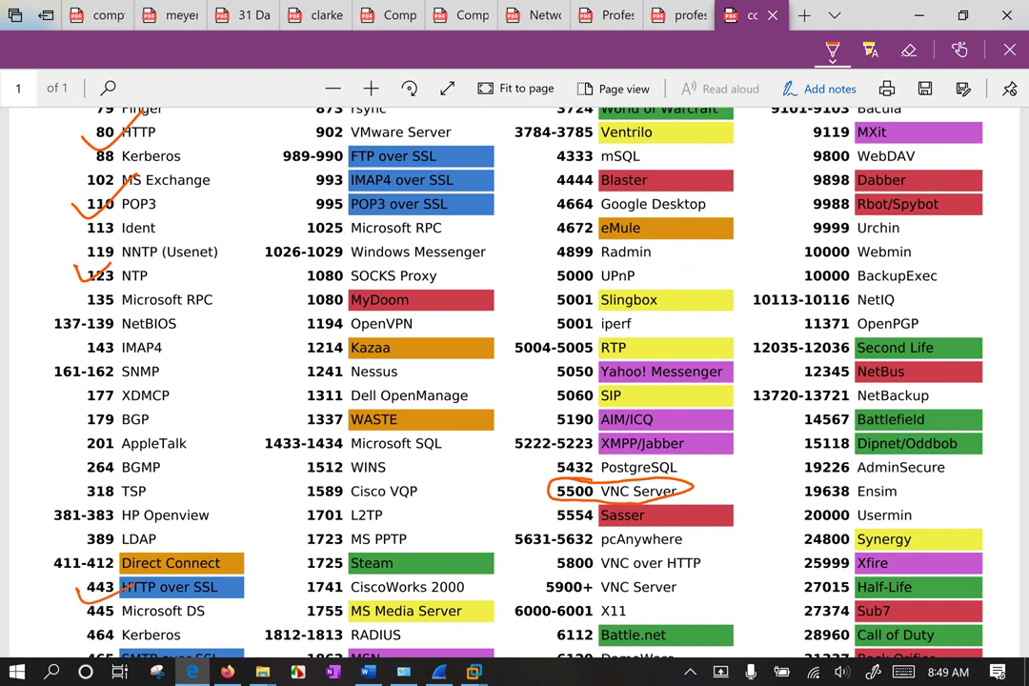
# Step: Mark the 514 syslog row with orange ink
pyautogui.scroll(-1, 213, 535)
pyautogui.scroll(-1, 214, 535)
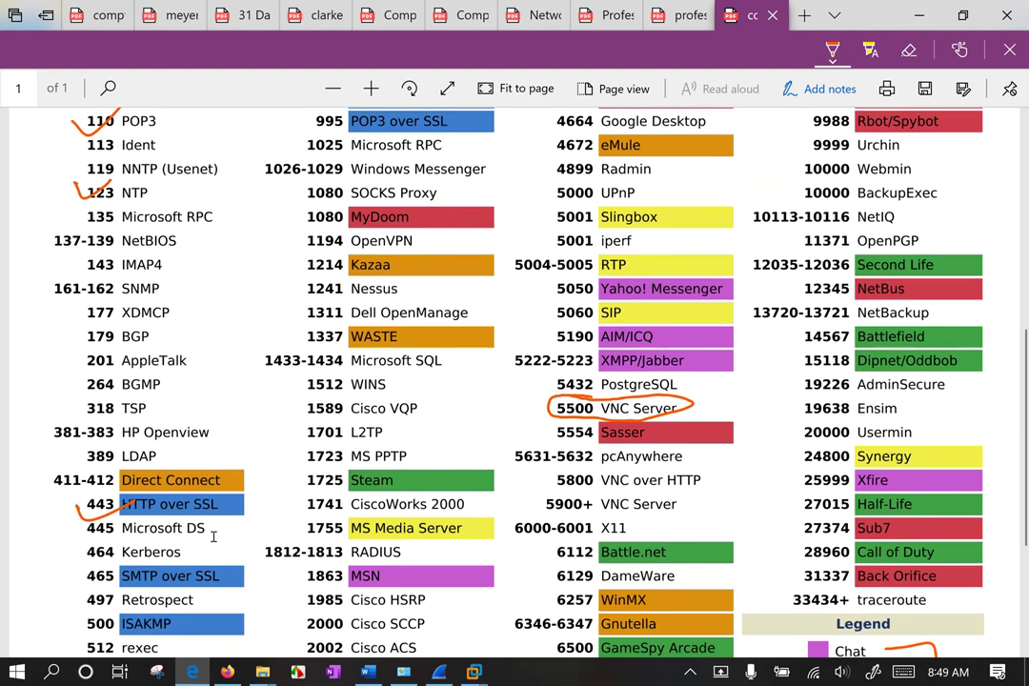
pyautogui.scroll(-1, 213, 536)
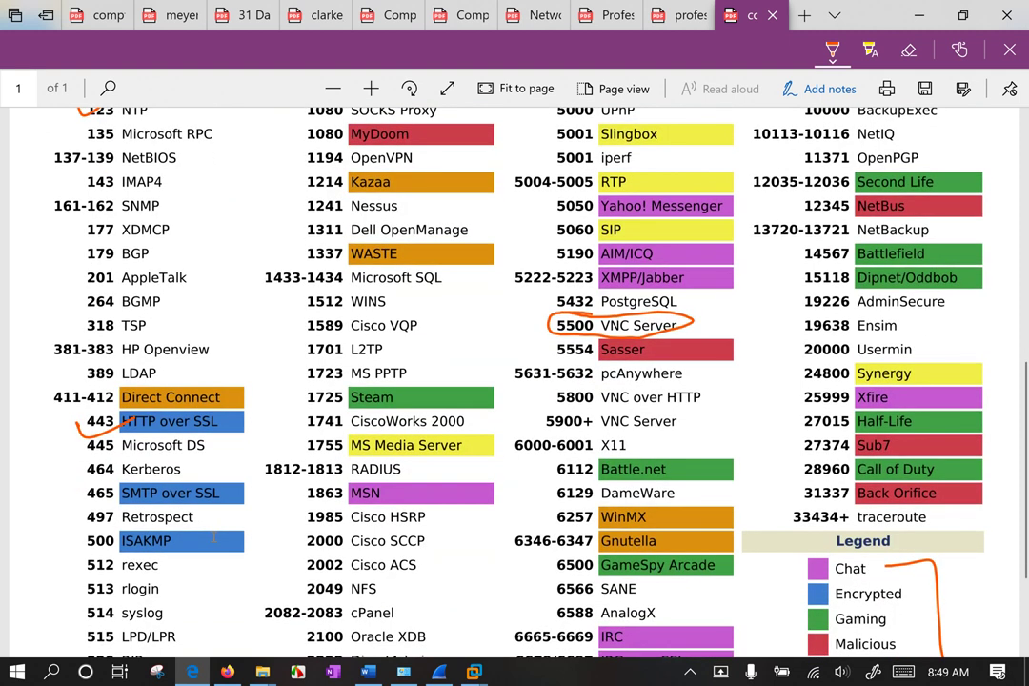
pyautogui.moveTo(76, 618); pyautogui.dragTo(159, 592)
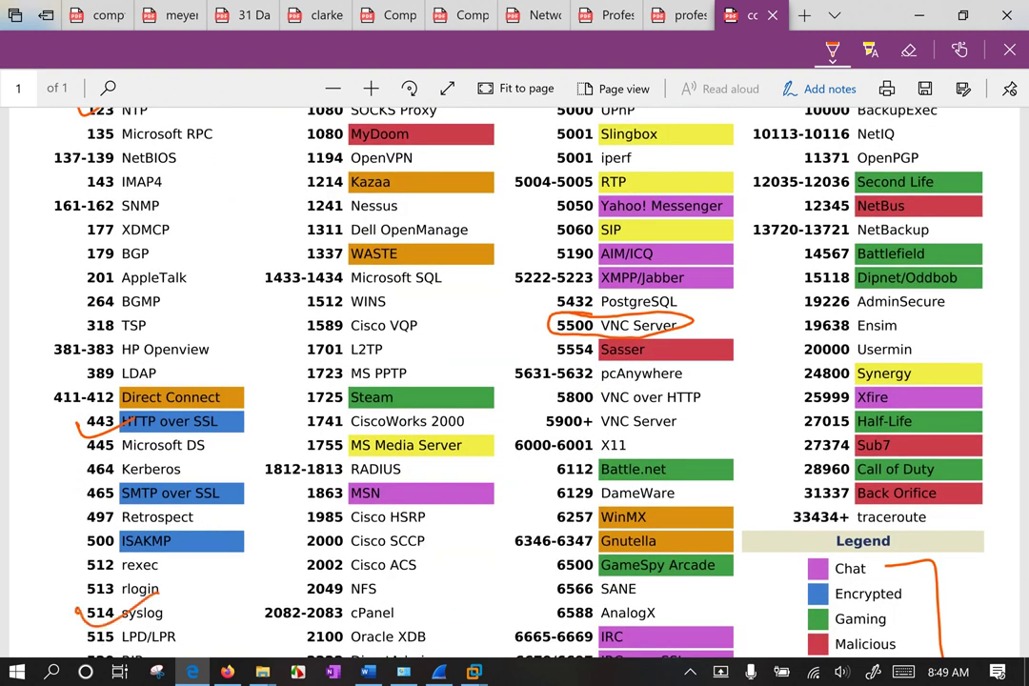
pyautogui.scroll(-1, 217, 542)
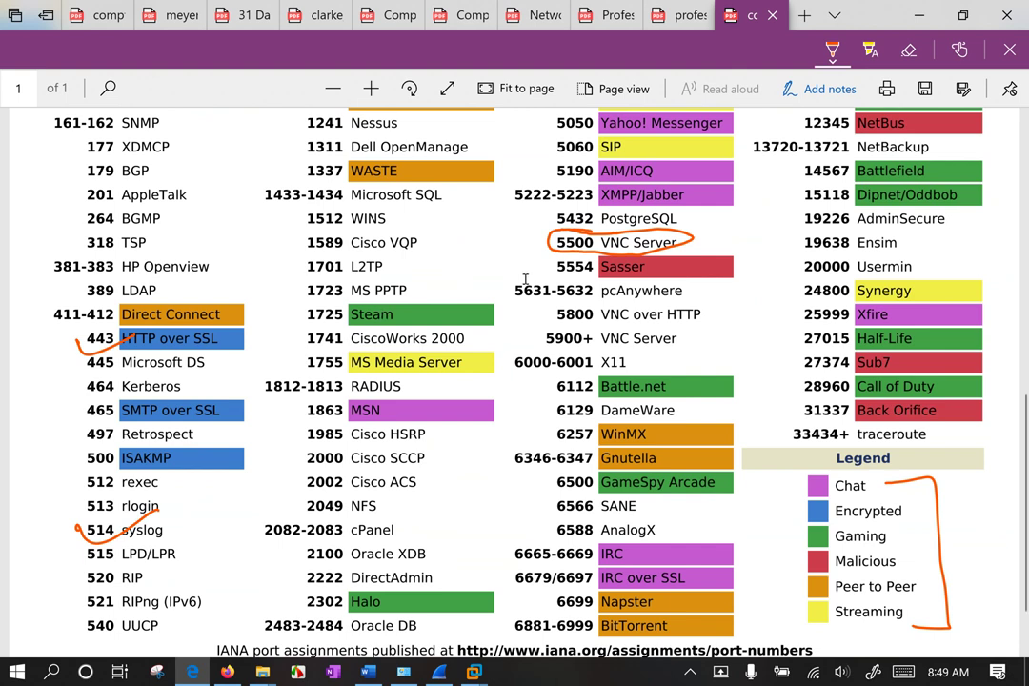
pyautogui.scroll(1, 525, 279)
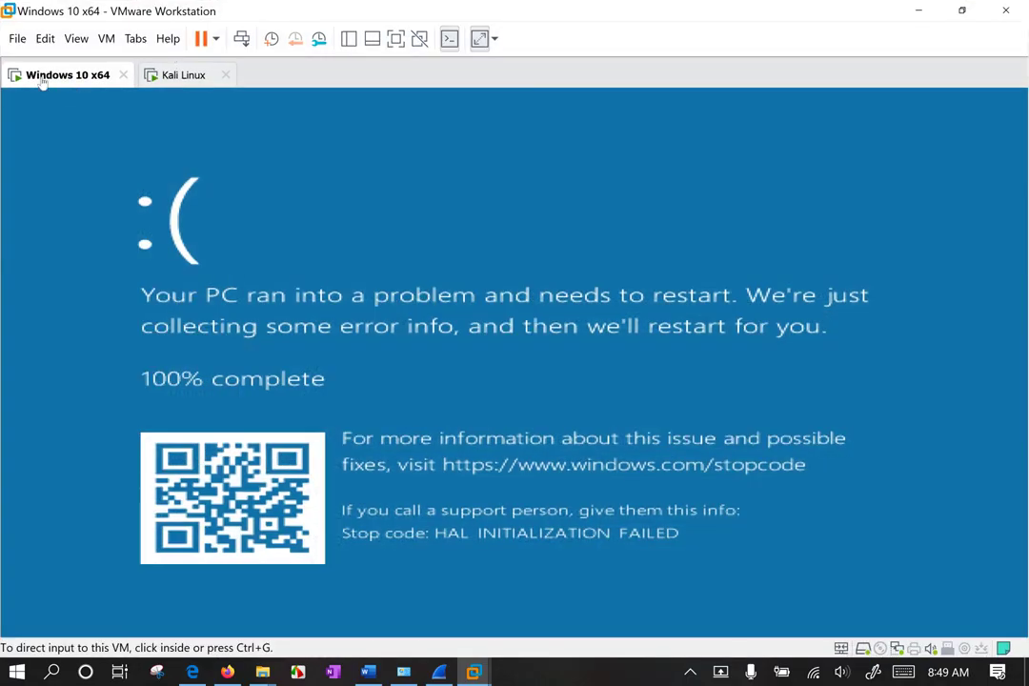
# Step: Check the Windows 10 x64 VM's VNC connection settings, port 5900, then close settings
pyautogui.rightClick(43, 75)
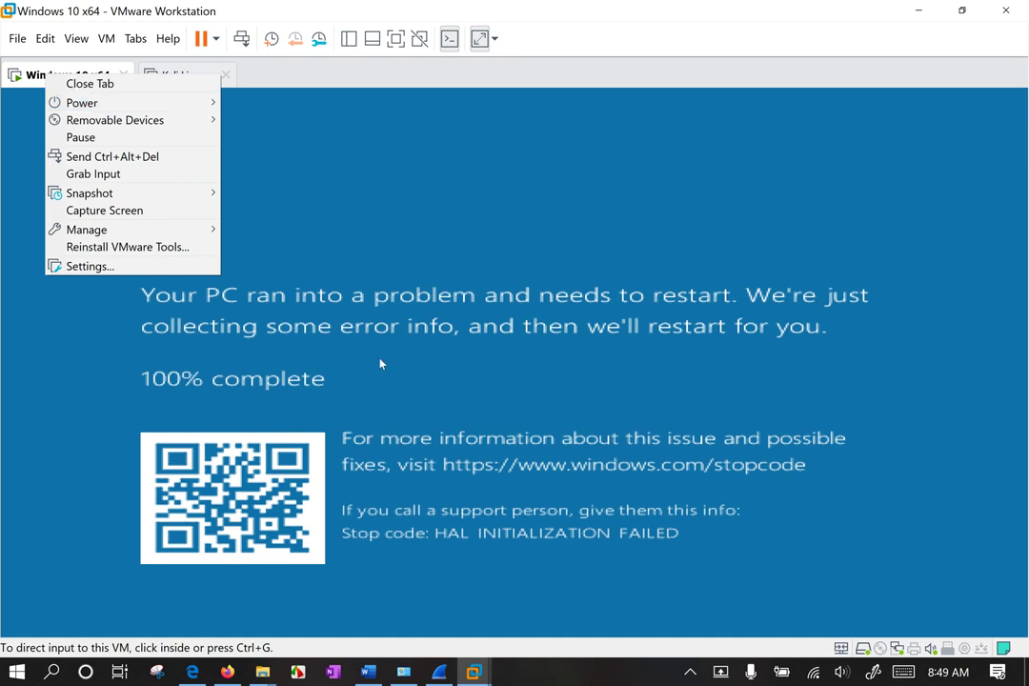
pyautogui.click(131, 270)
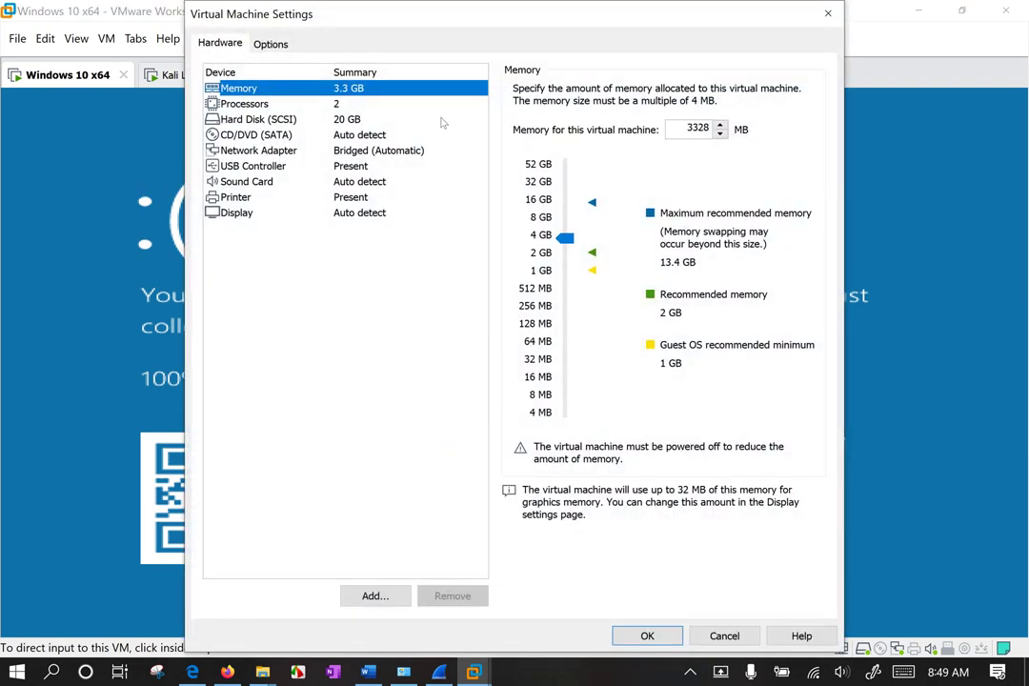
pyautogui.click(269, 44)
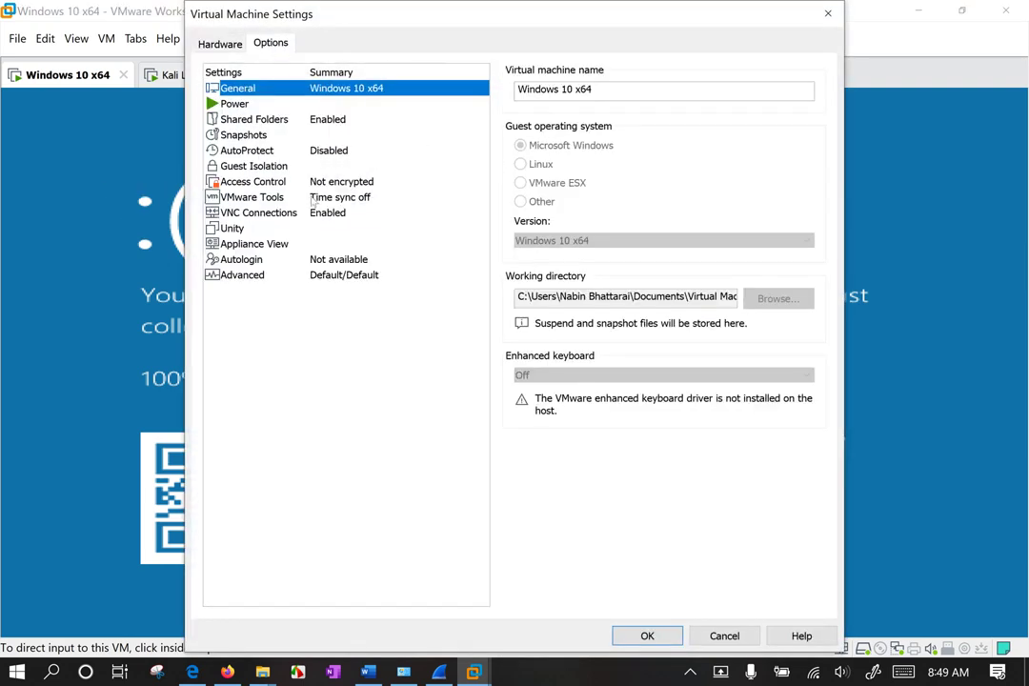
pyautogui.click(258, 212)
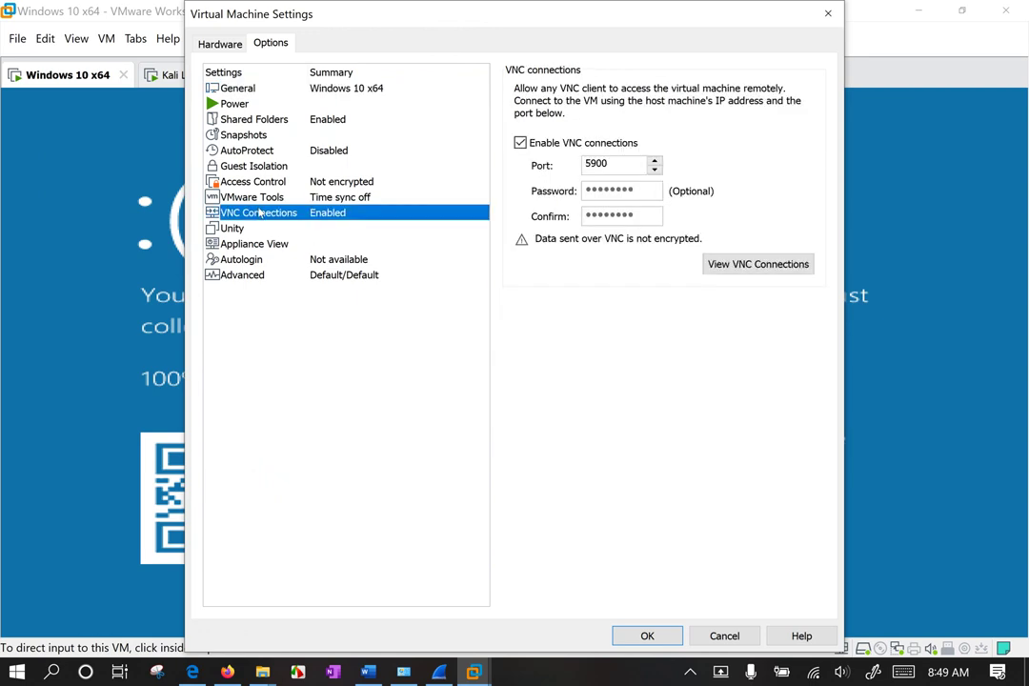
pyautogui.moveTo(614, 163); pyautogui.dragTo(568, 164)
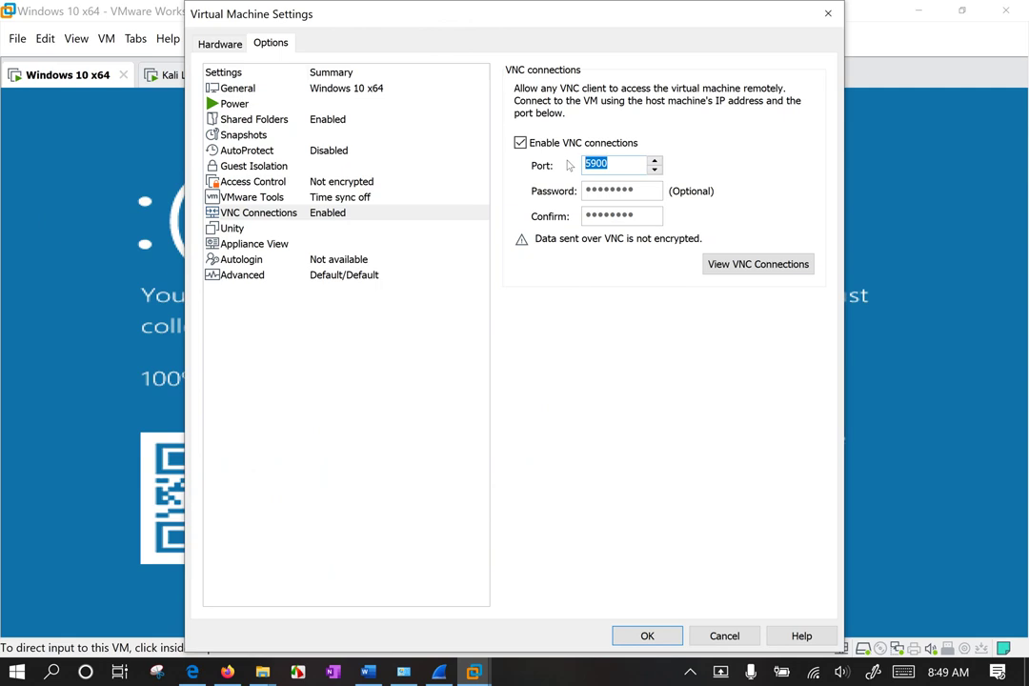
pyautogui.click(827, 13)
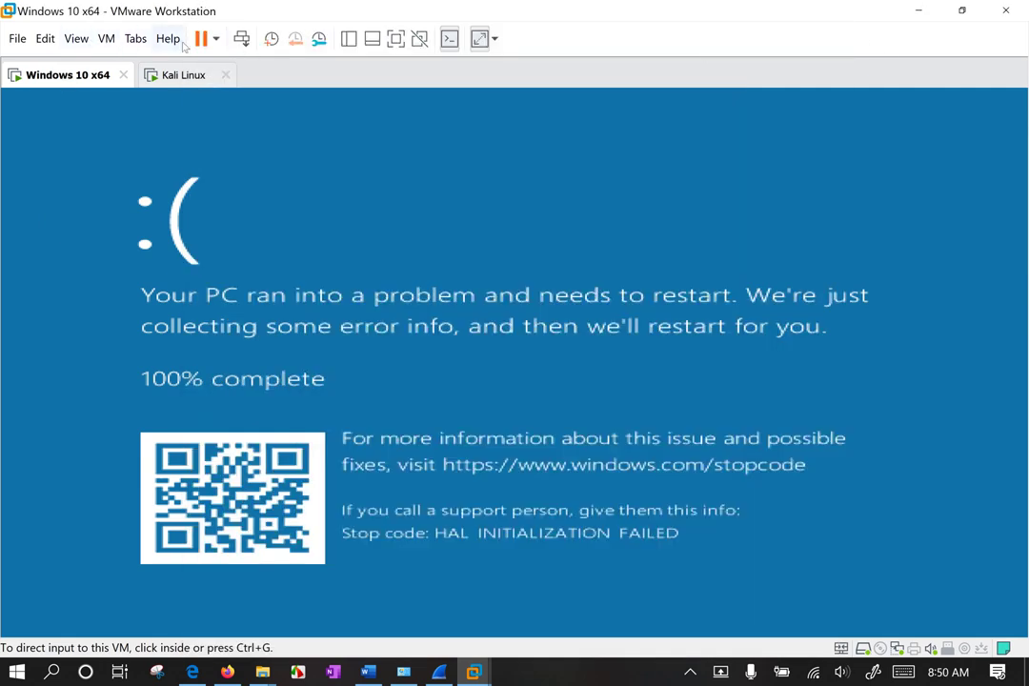
# Step: Power off the Windows 10 virtual machine and return to the Common Ports PDF
pyautogui.click(215, 38)
pyautogui.click(101, 152)
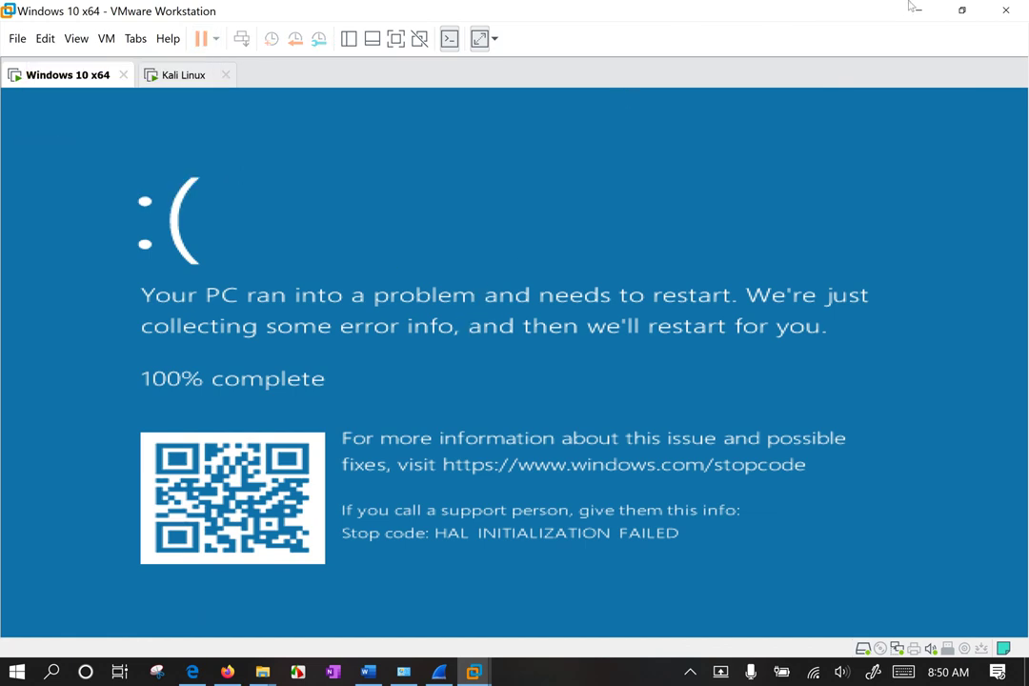
pyautogui.hotkey('alt', 'Tab')
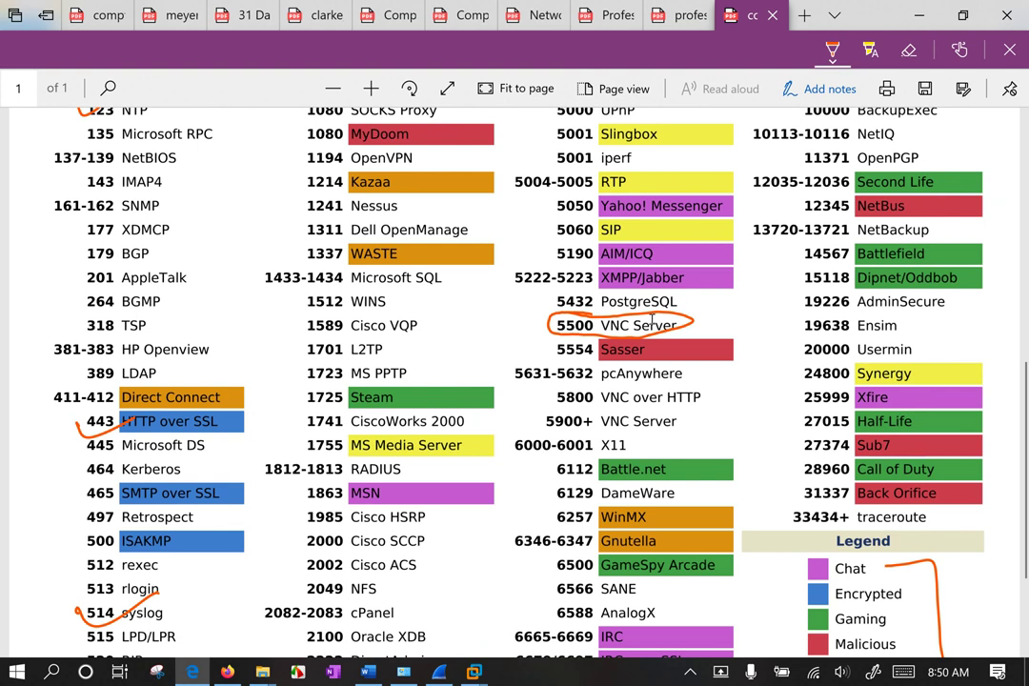
# Step: Close the annotated port list PDF, discarding its annotations, and open Wireshark_Display_Filters.pdf from Documents
pyautogui.scroll(3, 652, 320)
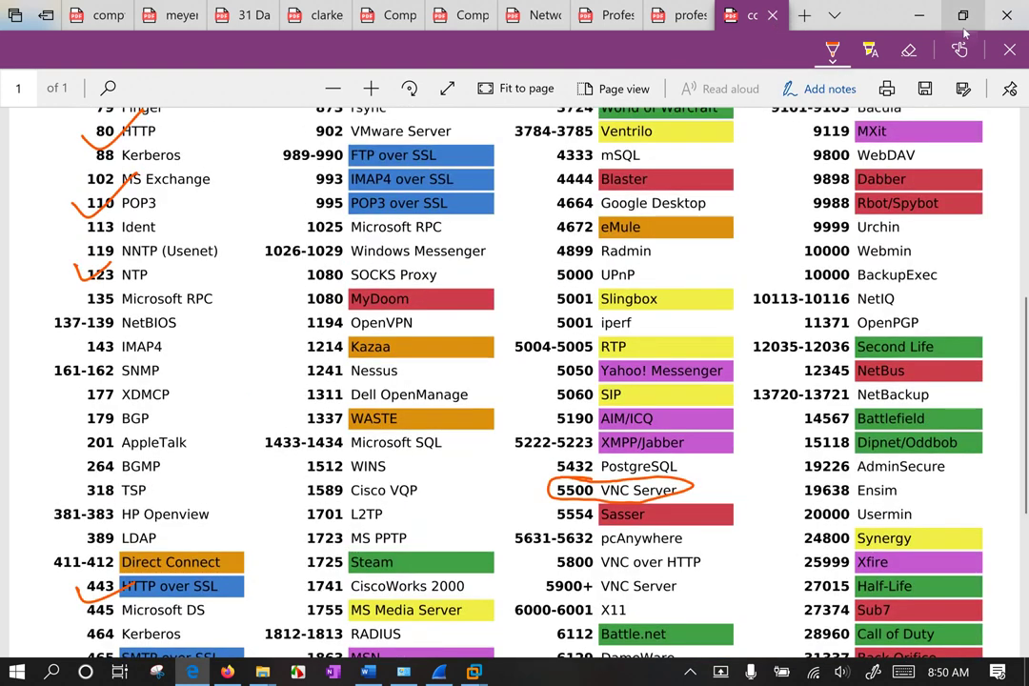
pyautogui.click(1006, 16)
pyautogui.press('Return')
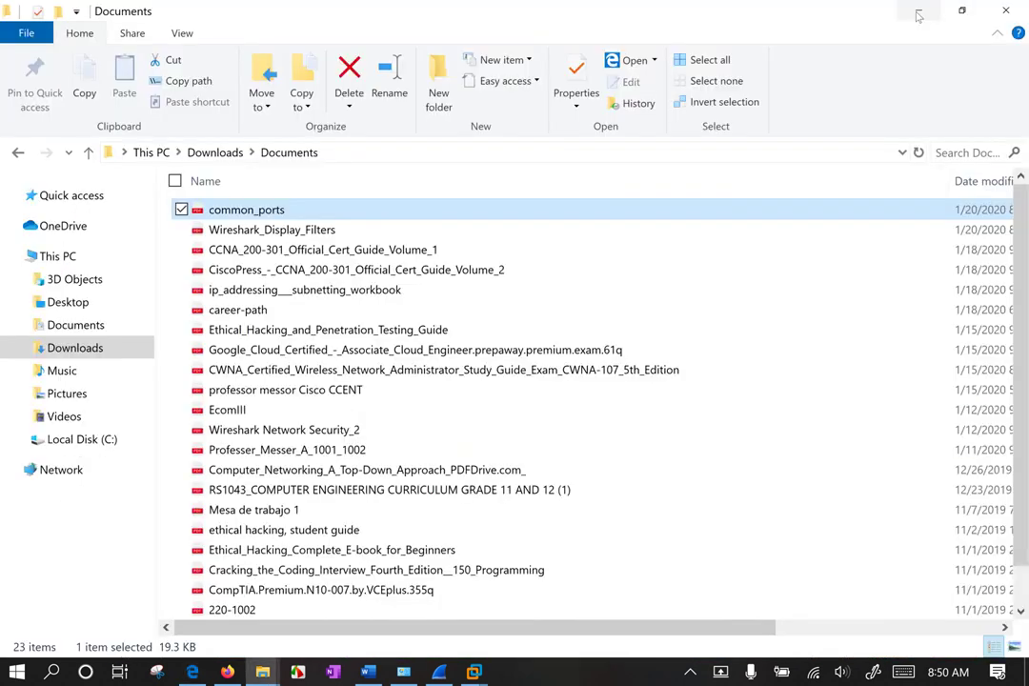
pyautogui.click(192, 672)
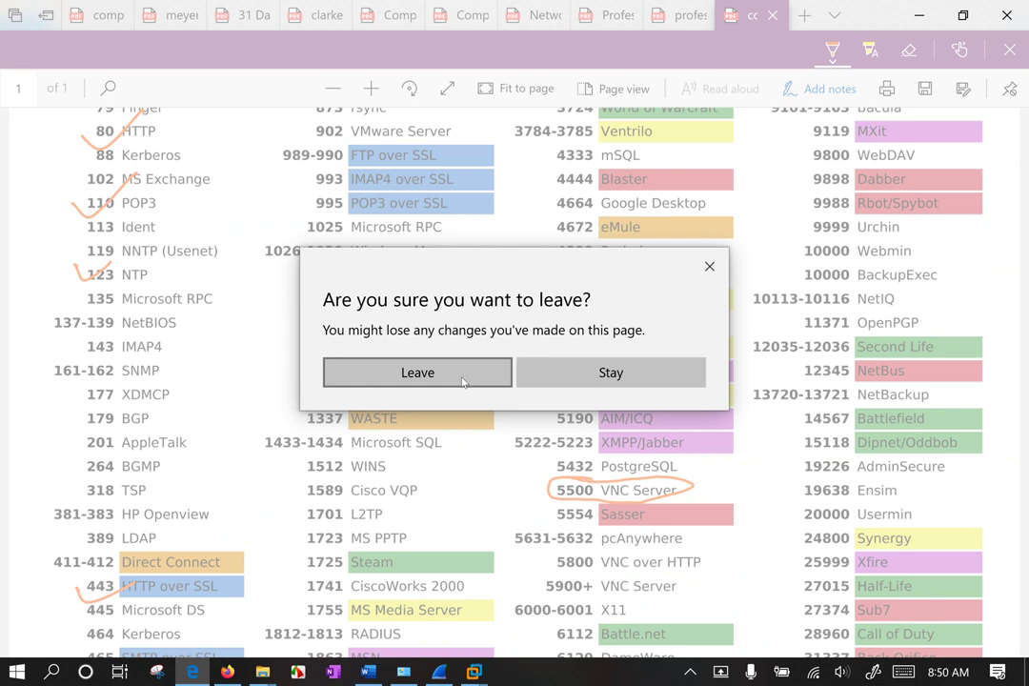
pyautogui.click(463, 381)
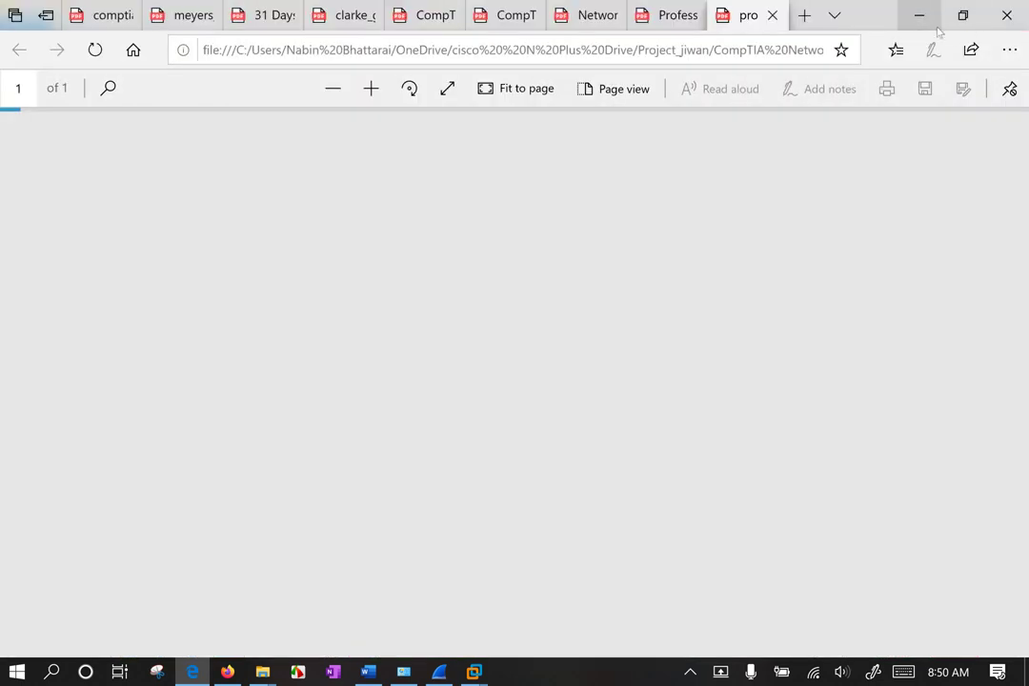
pyautogui.click(917, 16)
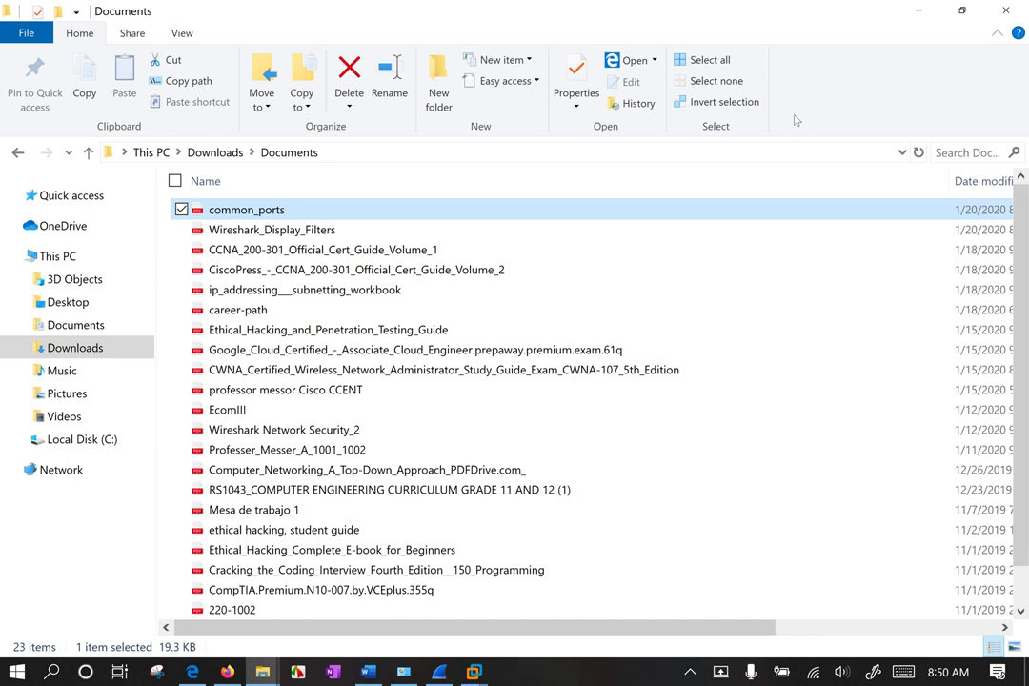
pyautogui.doubleClick(329, 230)
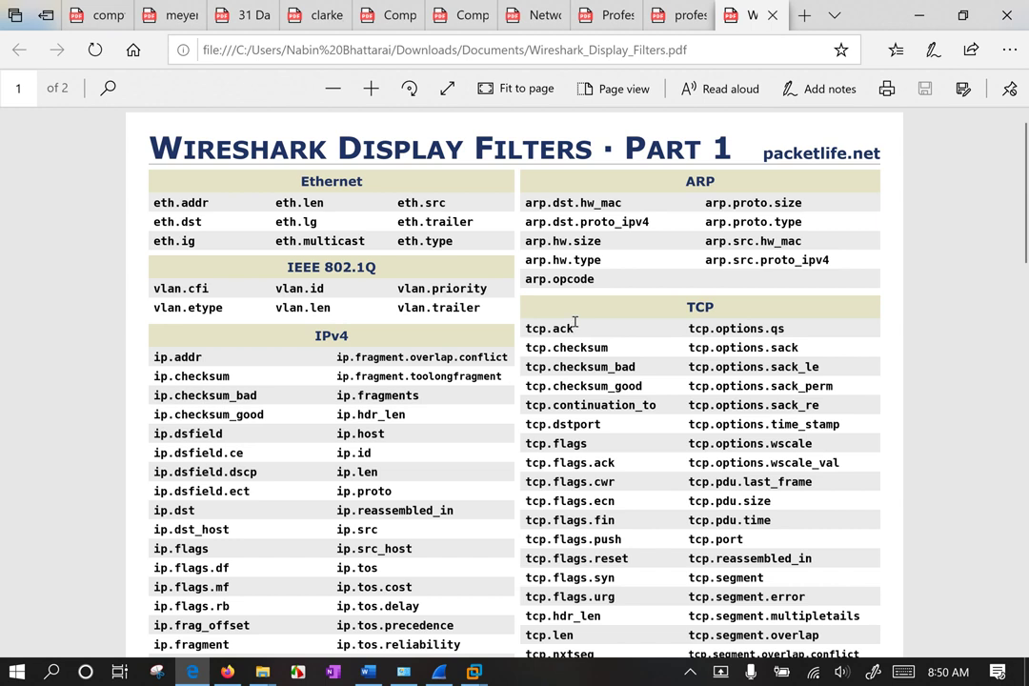
# Step: Zoom into the display-filters PDF and highlight the eth.addr and ip.host fields
pyautogui.keyDown('ctrl'); pyautogui.scroll(2, 574, 322); pyautogui.keyUp('ctrl')
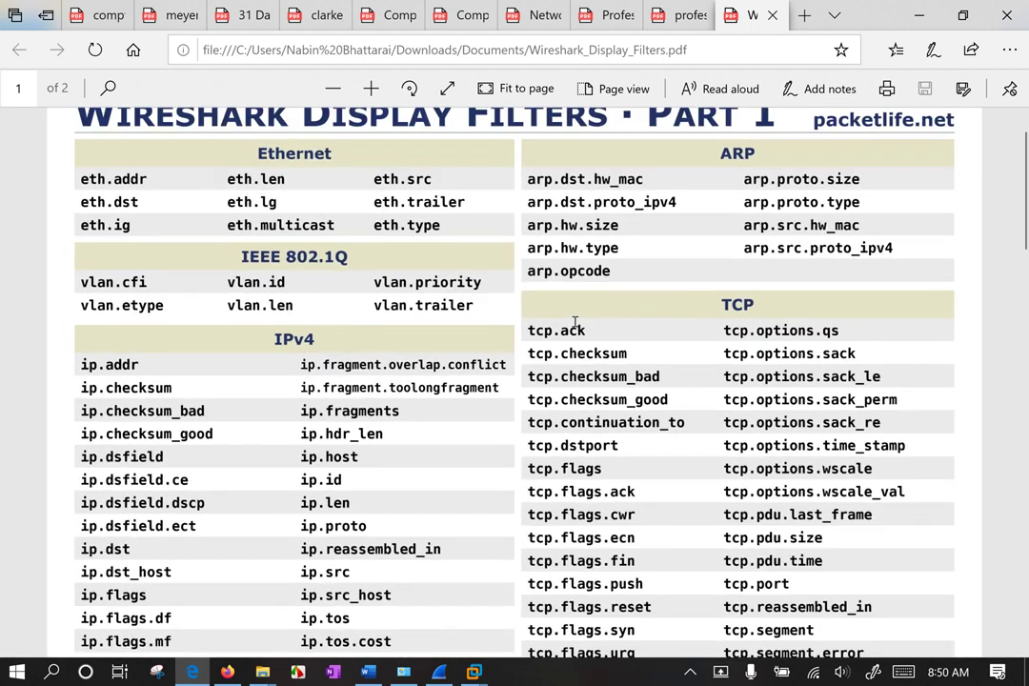
pyautogui.scroll(1, 329, 197)
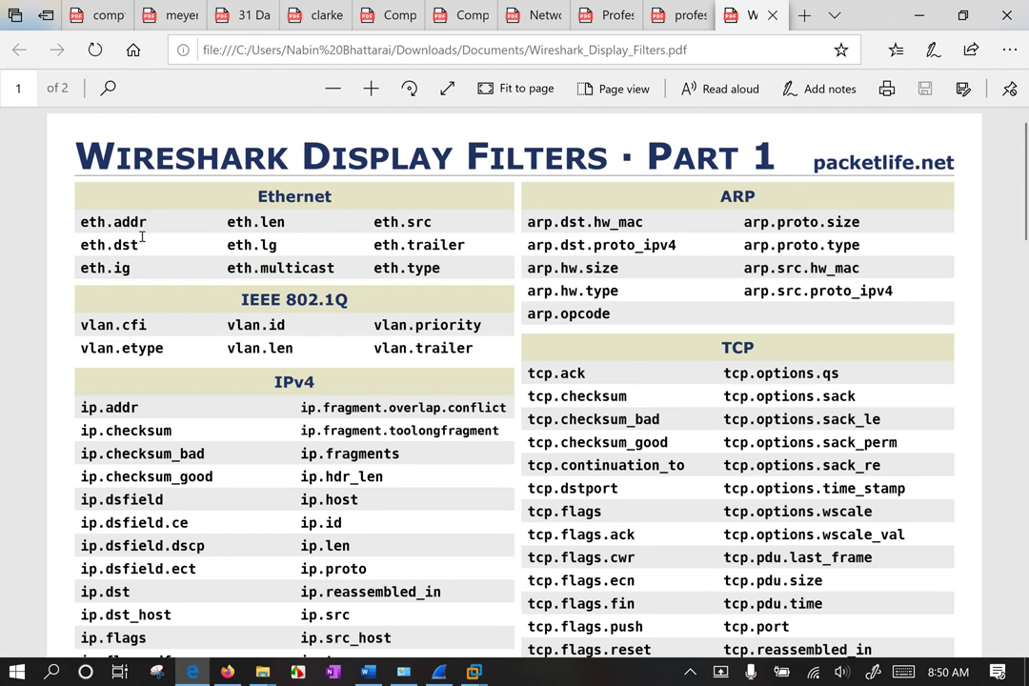
pyautogui.moveTo(79, 225); pyautogui.dragTo(136, 222)
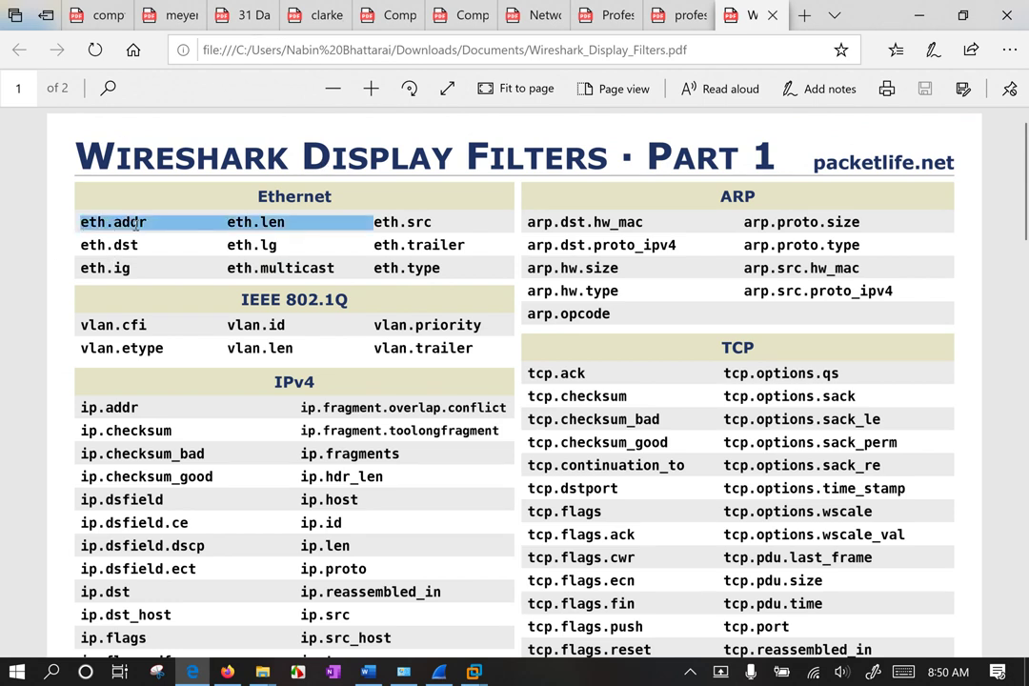
pyautogui.click(140, 264)
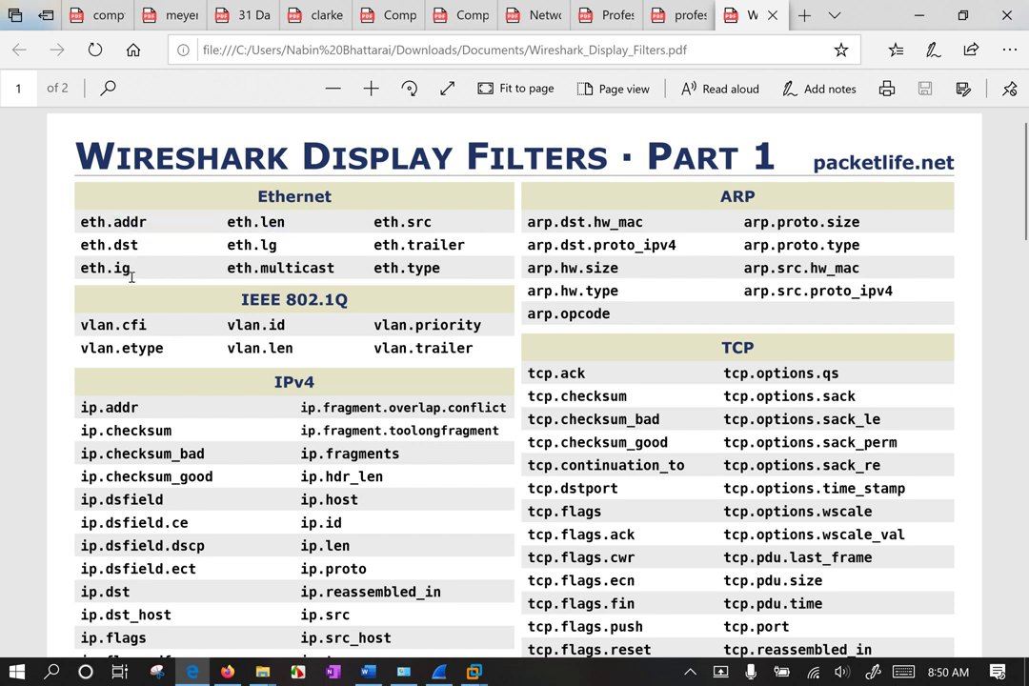
pyautogui.moveTo(366, 507); pyautogui.dragTo(298, 501)
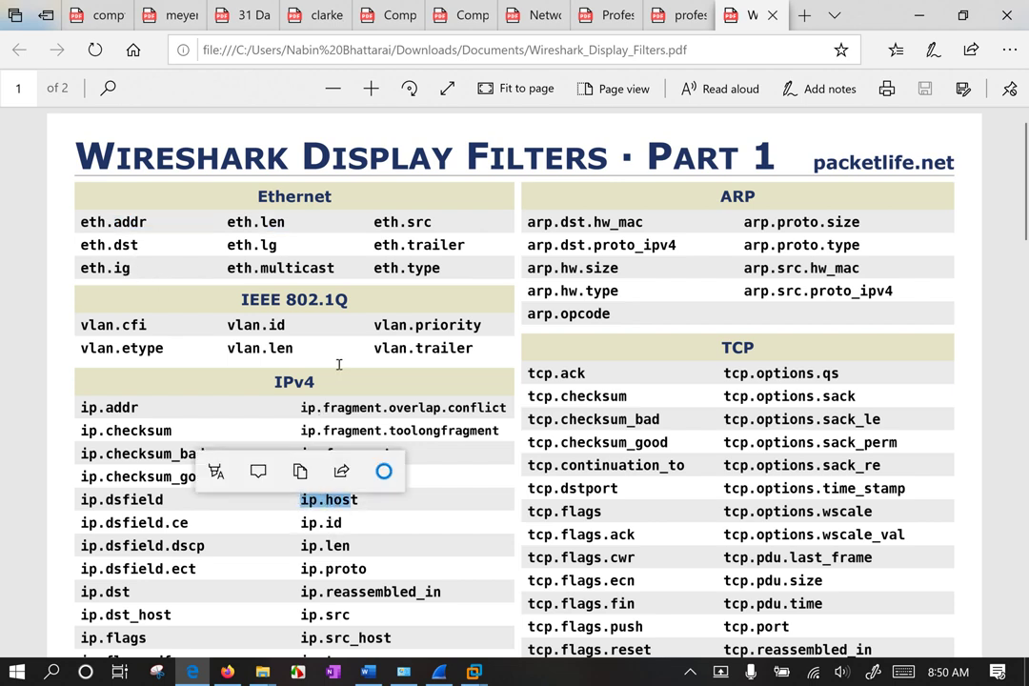
pyautogui.hotkey('alt', 'Tab')
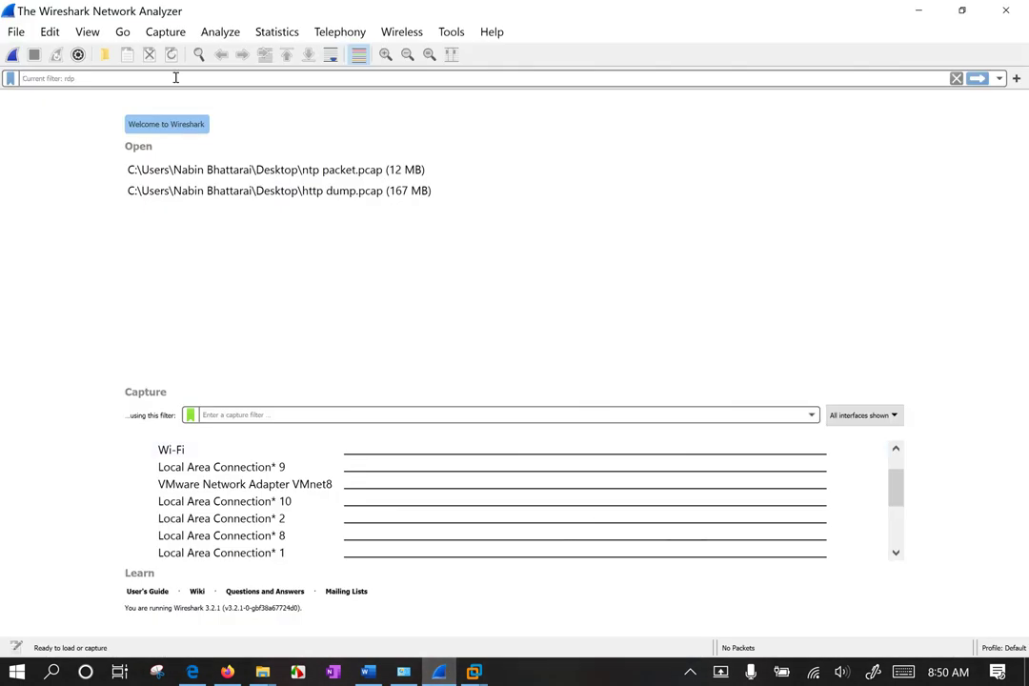
# Step: Start a live Wi-Fi capture and enter the eth.addr display filter suggestion
pyautogui.doubleClick(213, 449)
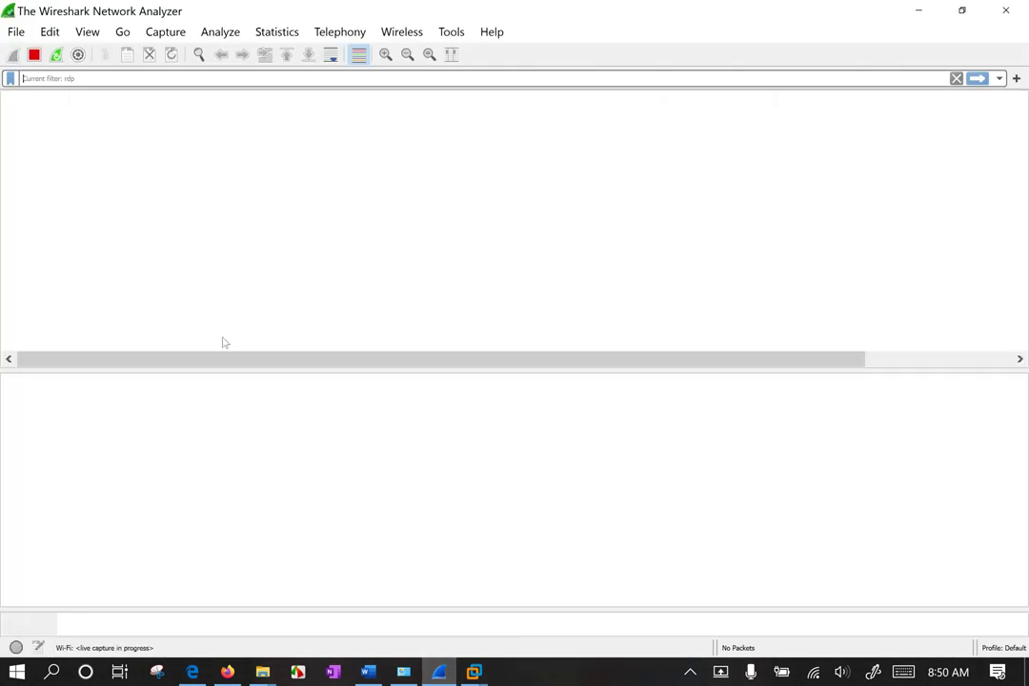
pyautogui.click(124, 77)
pyautogui.write('et')
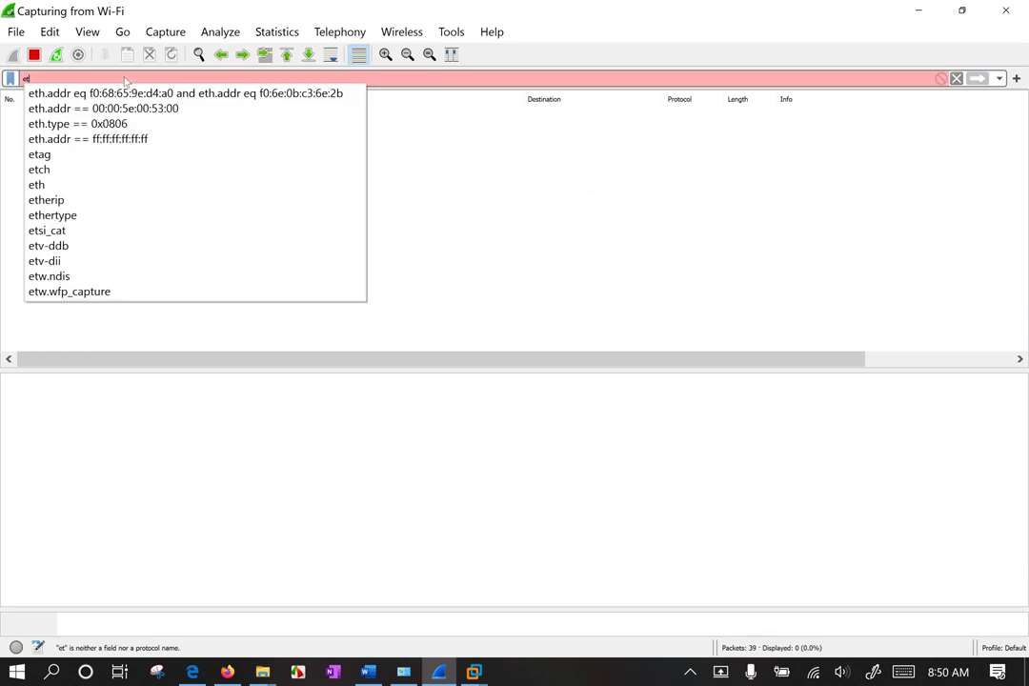
pyautogui.write('h')
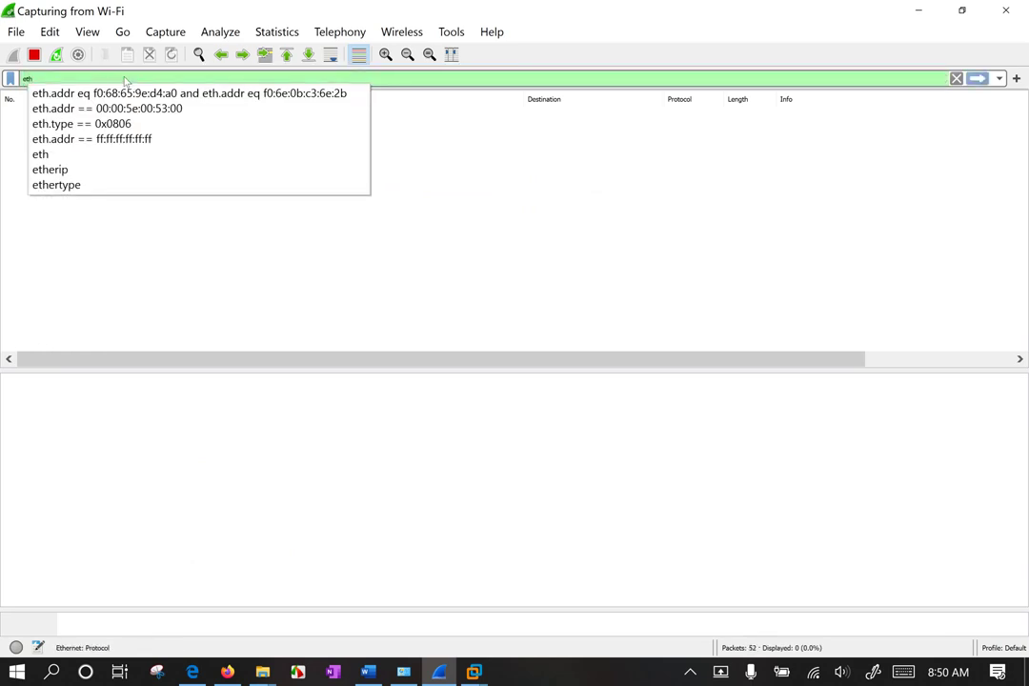
pyautogui.write('.add')
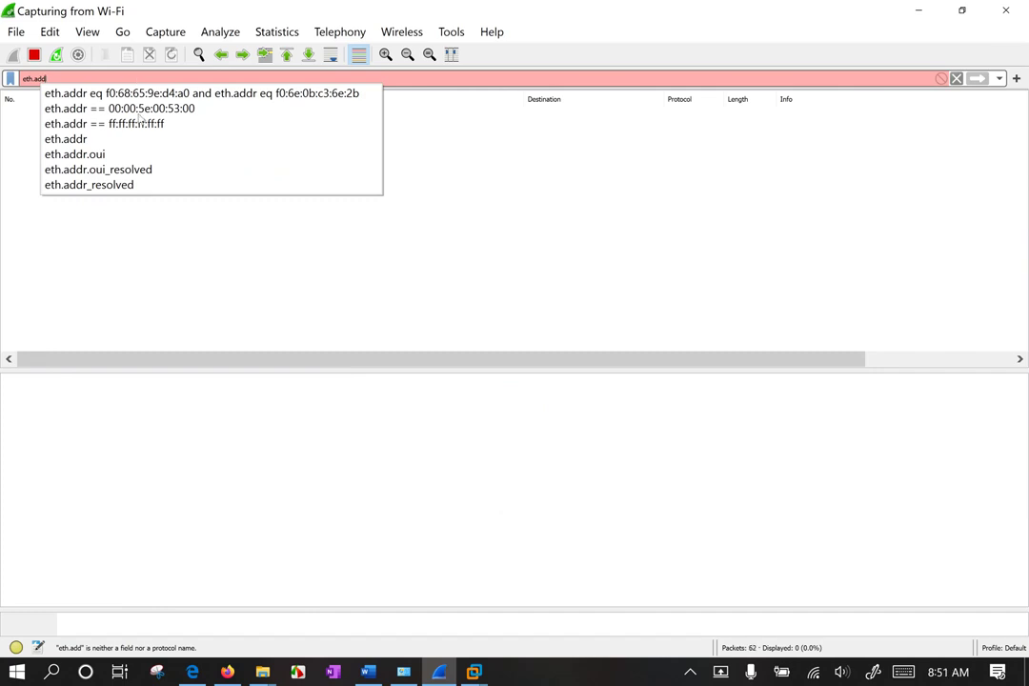
pyautogui.click(138, 124)
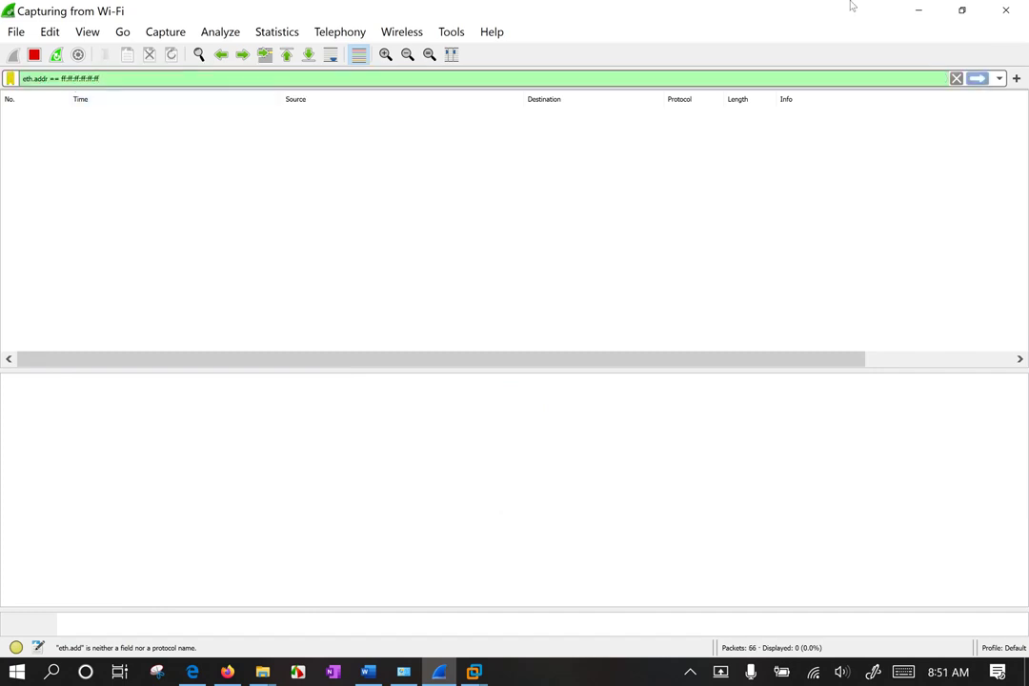
# Step: Replace the filter expression with http and apply it
pyautogui.moveTo(99, 79); pyautogui.dragTo(3, 74)
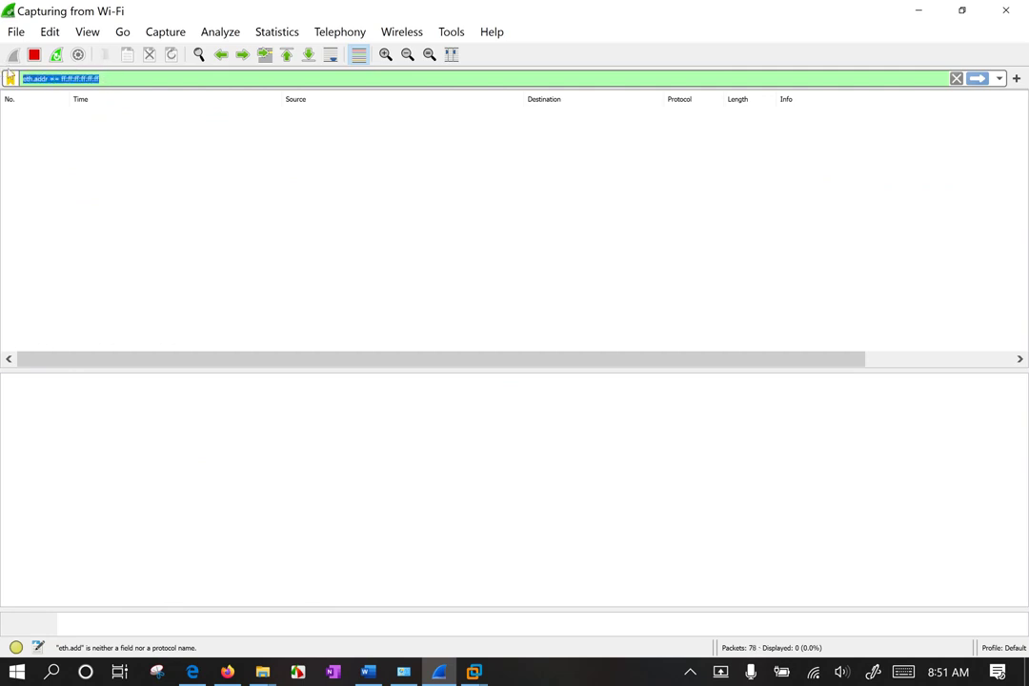
pyautogui.write('http')
pyautogui.press('BackSpace')
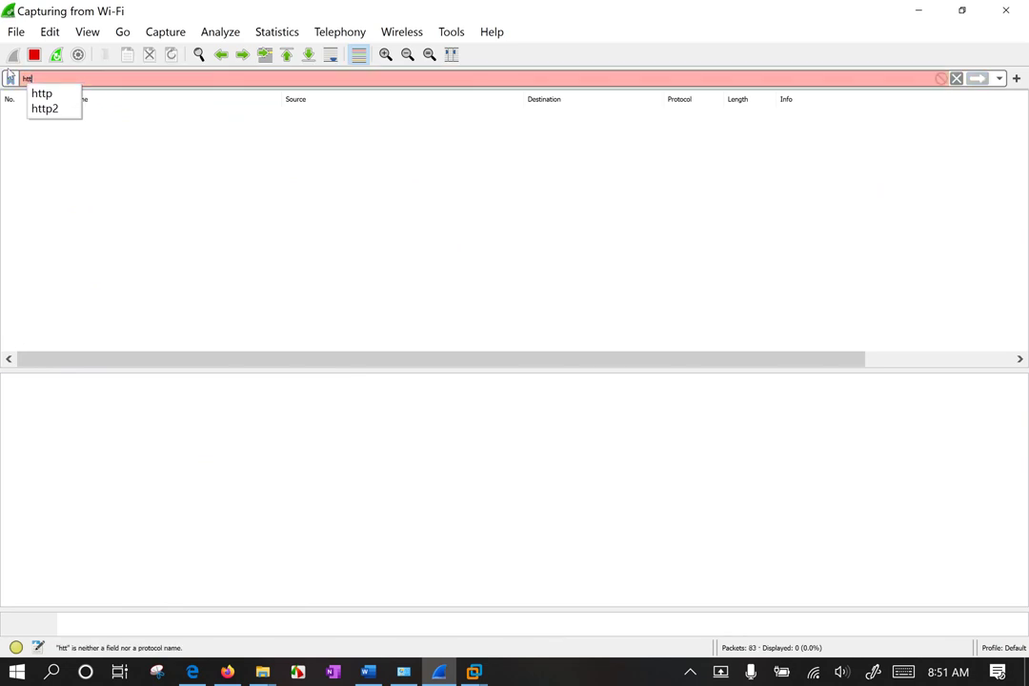
pyautogui.write('ps')
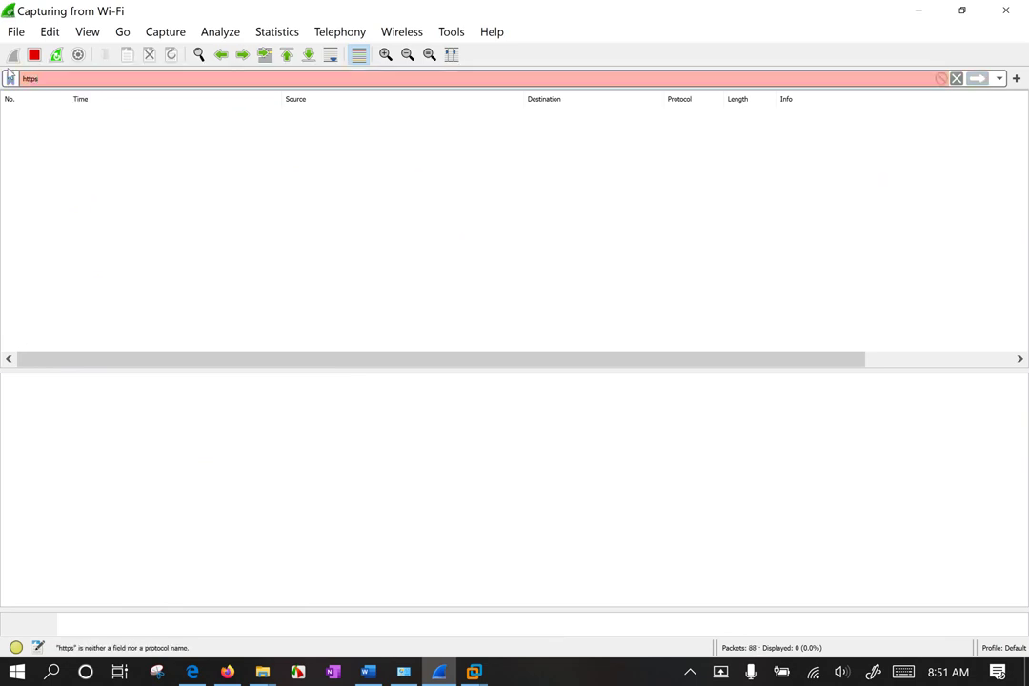
pyautogui.press('BackSpace')
pyautogui.press('Return')
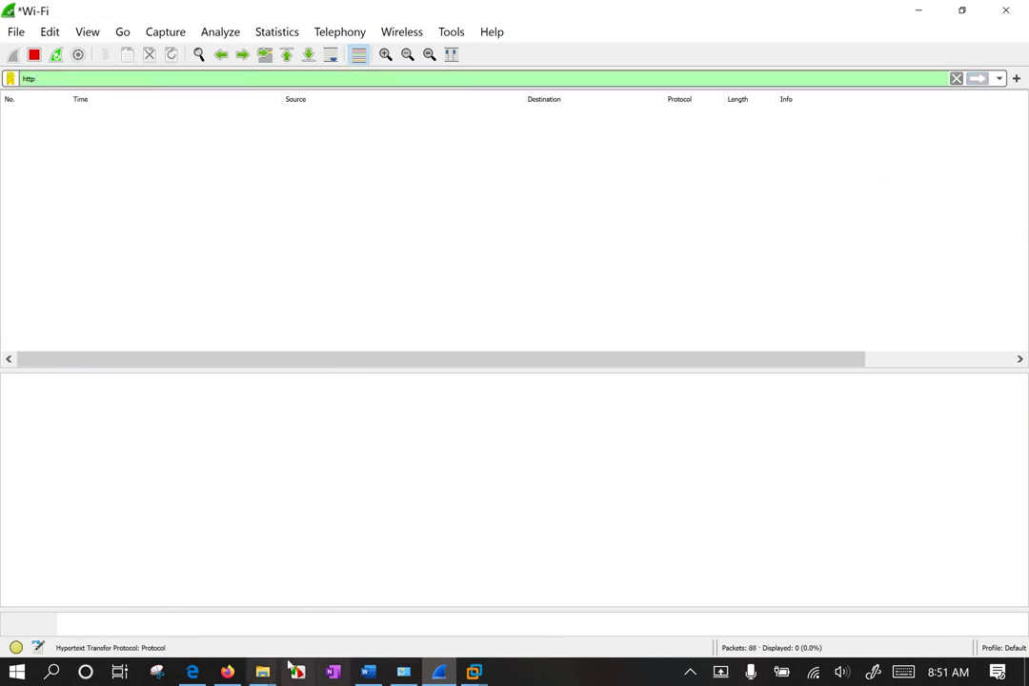
# Step: Load youtube.com in Firefox to generate traffic, then inspect HTTP packet 946 in Wireshark
pyautogui.click(225, 675)
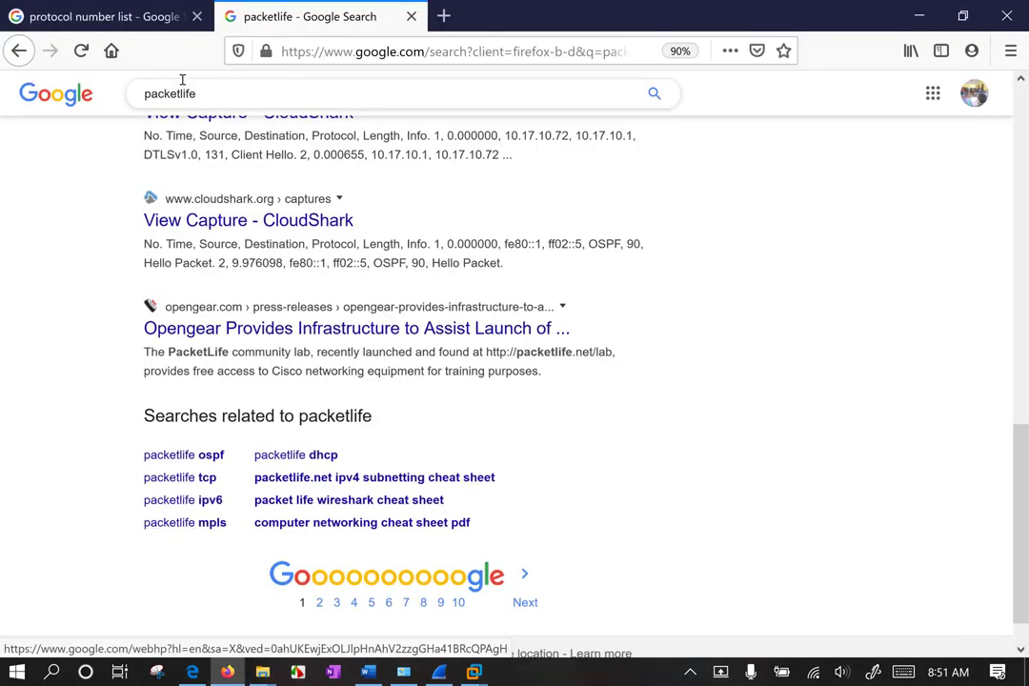
pyautogui.click(314, 52)
pyautogui.write('youtube.com/')
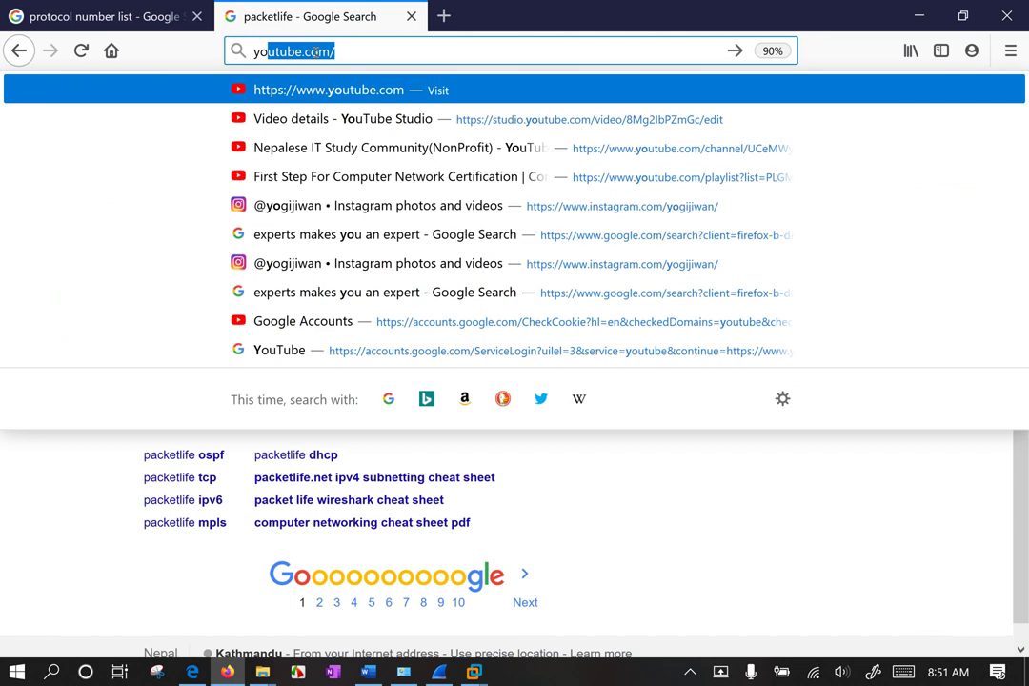
pyautogui.press('Return')
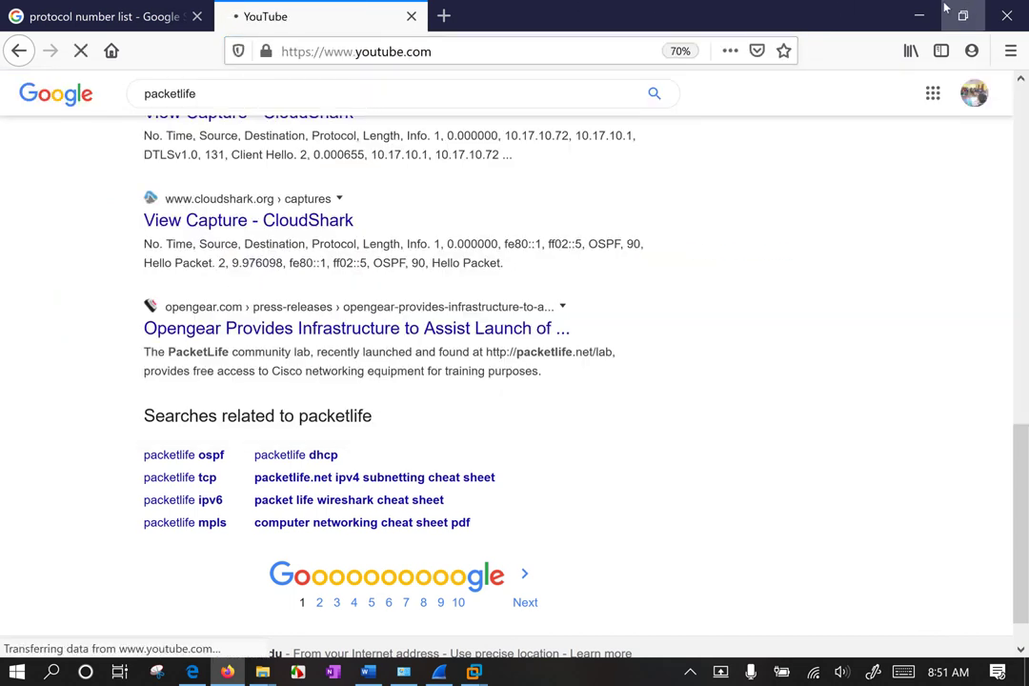
pyautogui.click(918, 15)
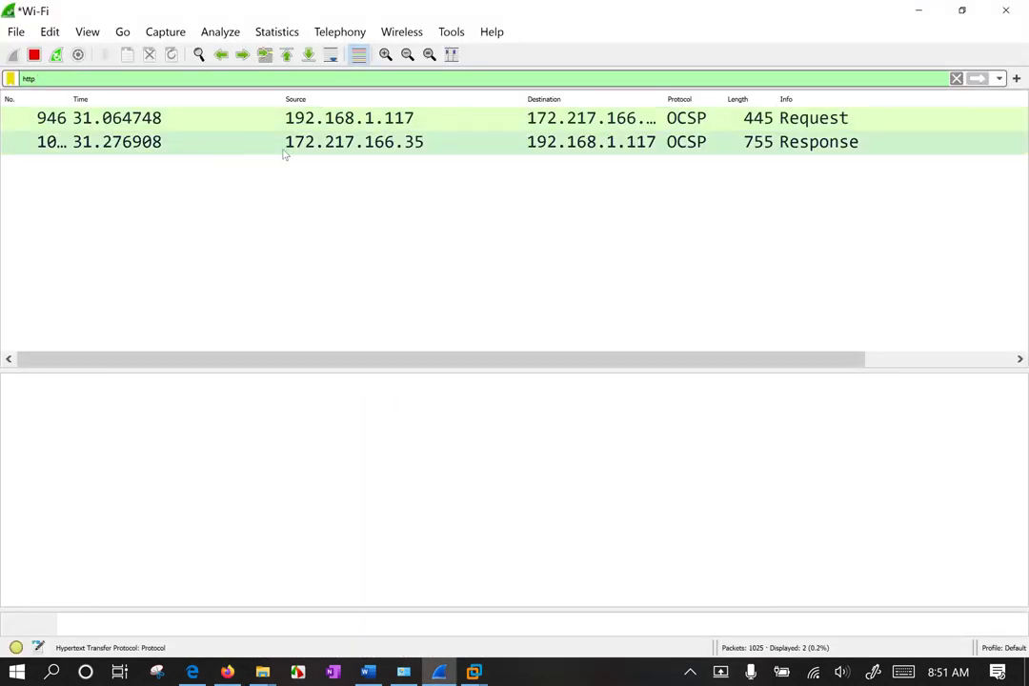
pyautogui.click(314, 119)
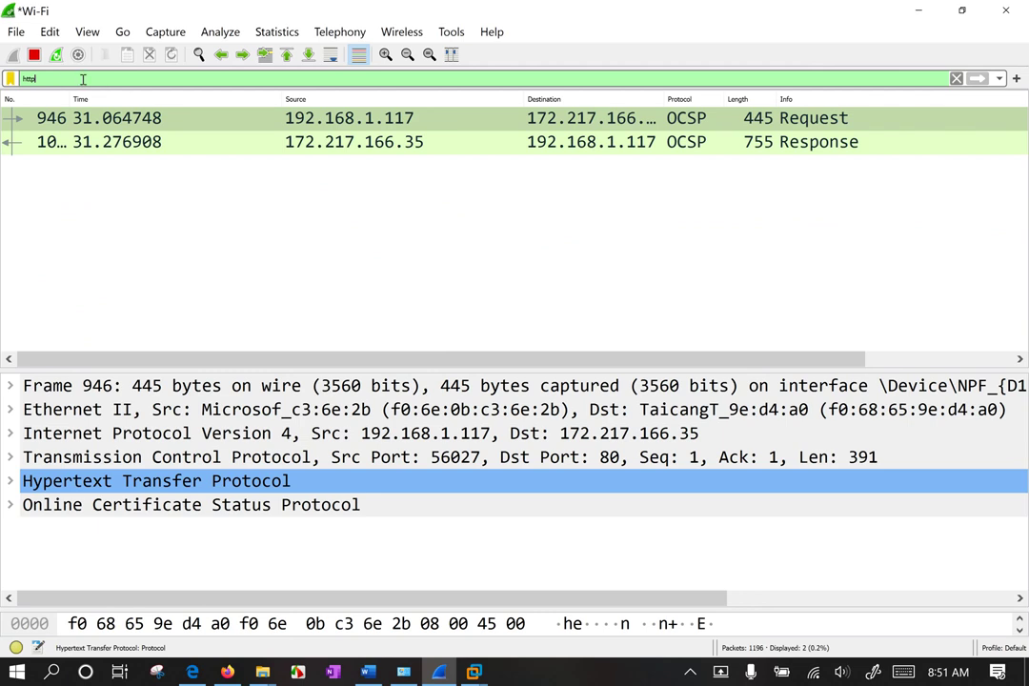